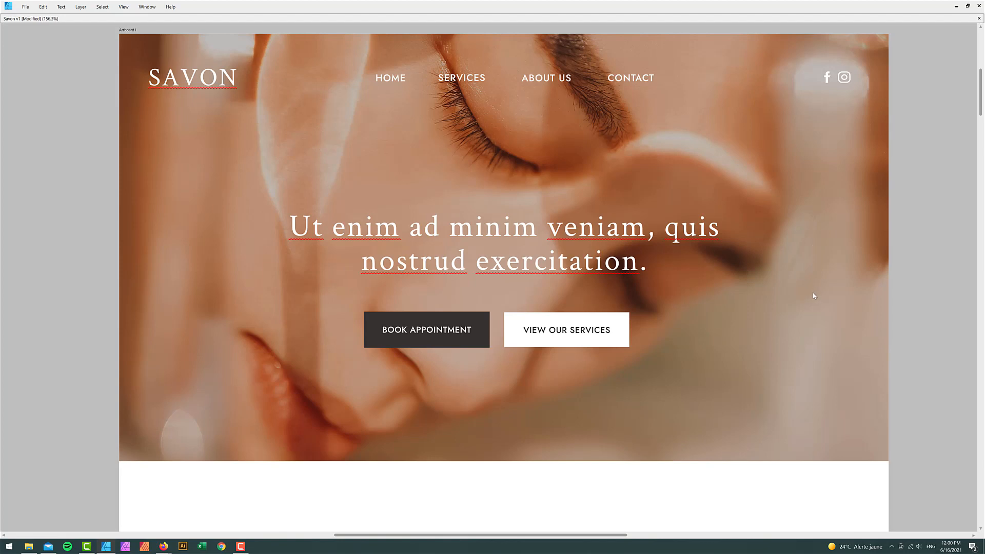
- Draw two nested rounded rectangles and a plain rectangle on the Affinity canvas
scroll(813, 303, "down", 6)
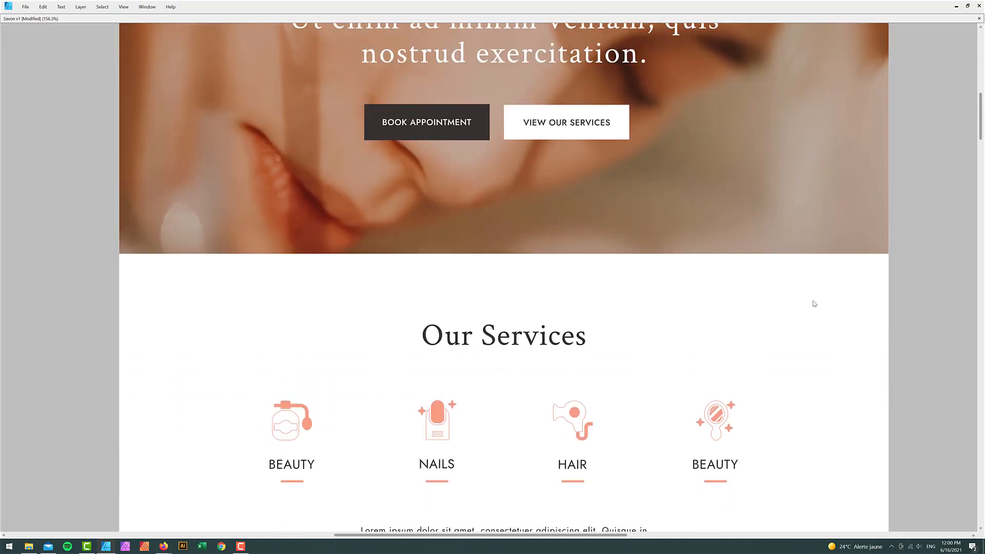
scroll(814, 305, "down", 10)
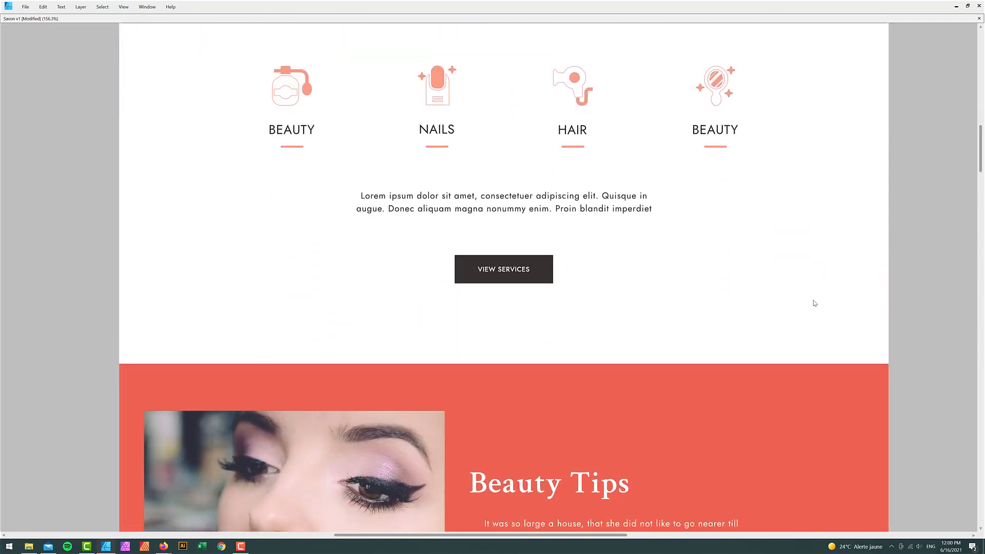
scroll(814, 304, "down", 10)
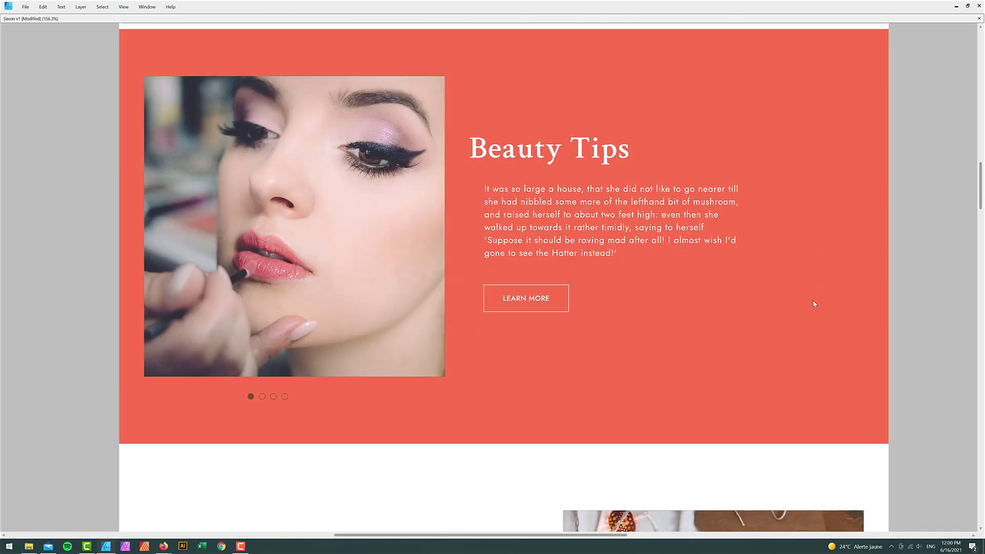
scroll(814, 304, "down", 10)
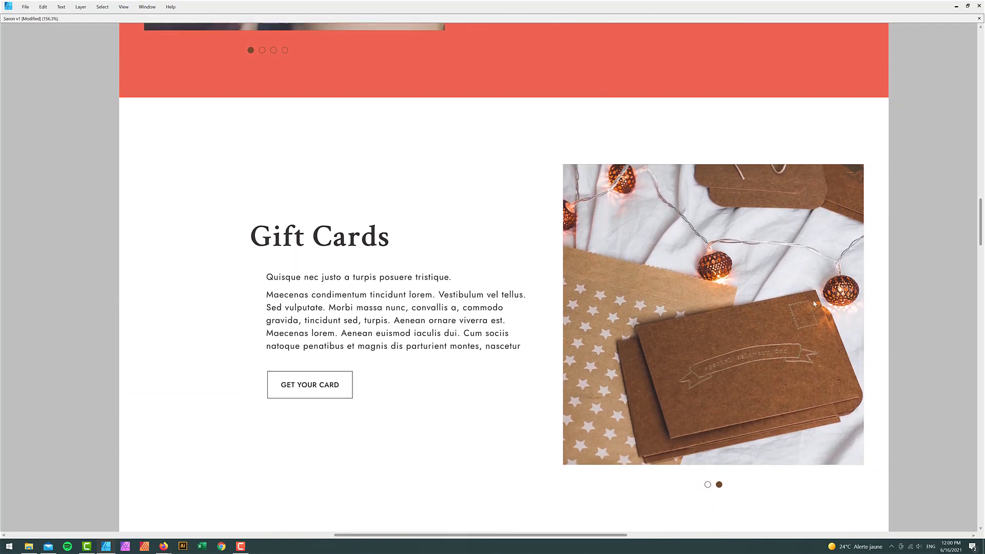
scroll(814, 304, "down", 10)
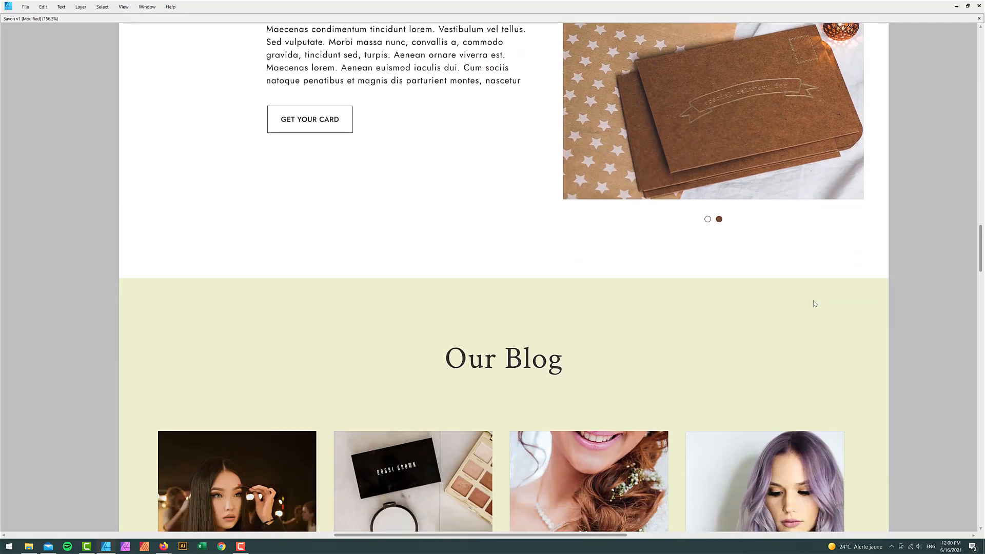
scroll(819, 309, "down", 10)
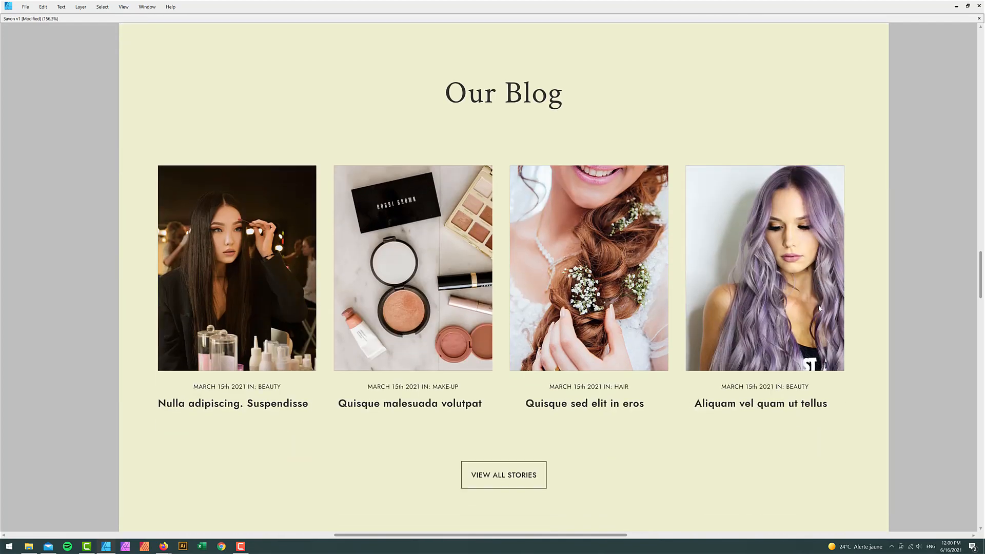
scroll(819, 308, "down", 10)
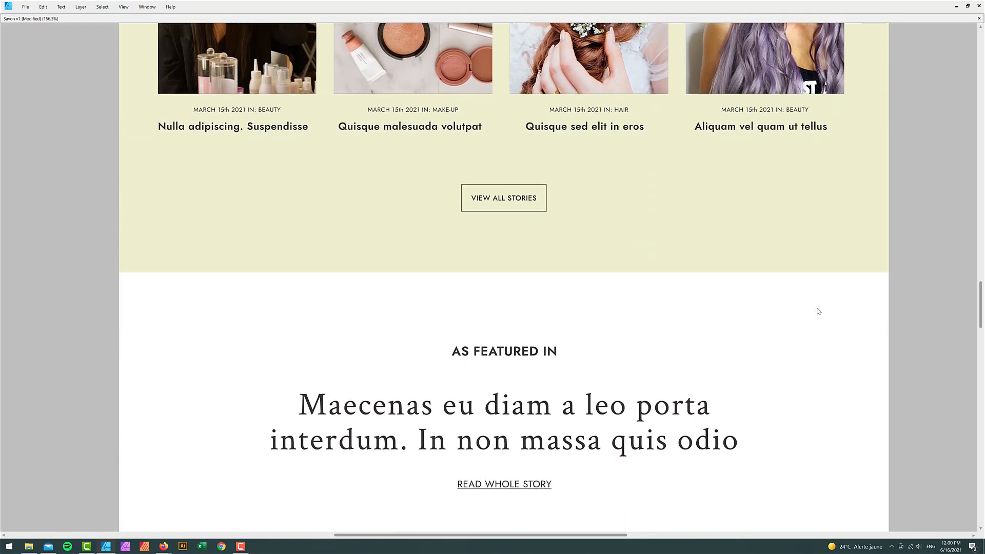
scroll(818, 311, "down", 5)
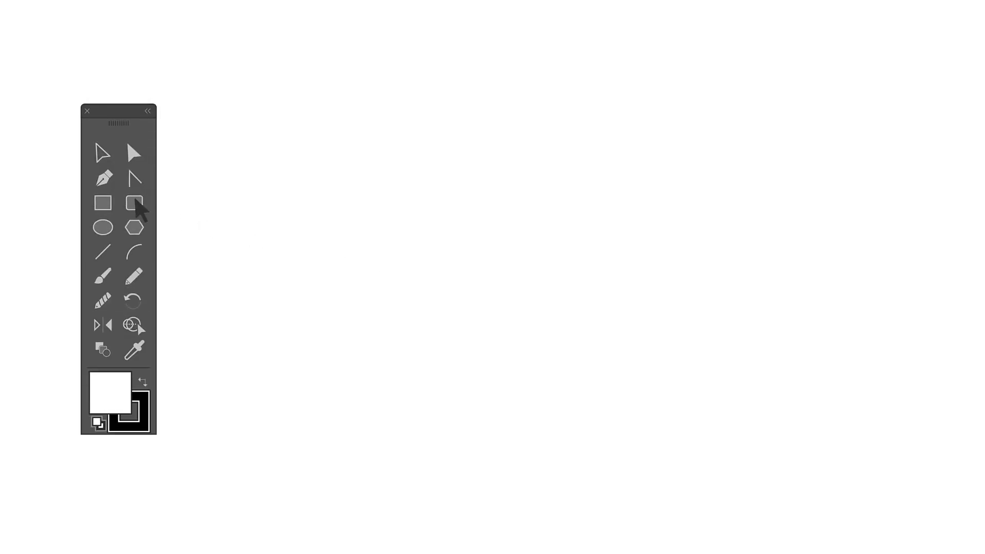
left_click(133, 203)
left_click_drag(357, 139, 631, 331)
left_click_drag(376, 159, 613, 312)
left_click(104, 203)
left_click_drag(342, 289, 525, 348)
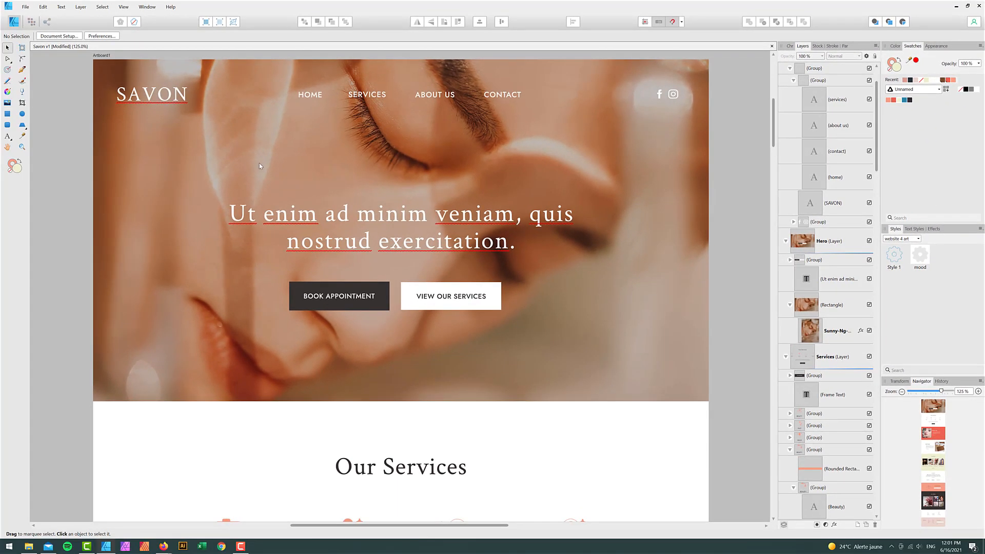
- Copy the salmon swatch's hex F79D84 from the SERVICES link and switch to the Oxygen editor
double_click(367, 94)
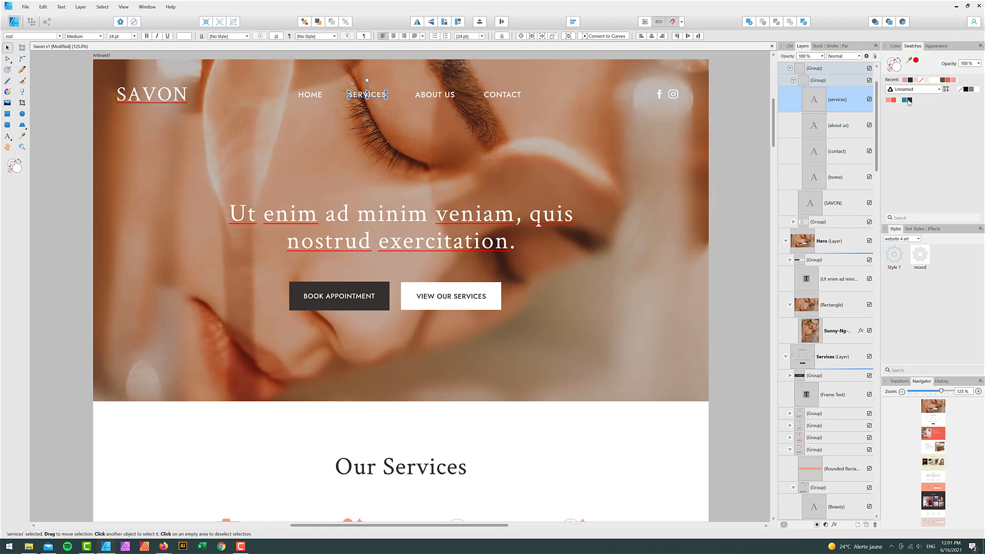
double_click(889, 100)
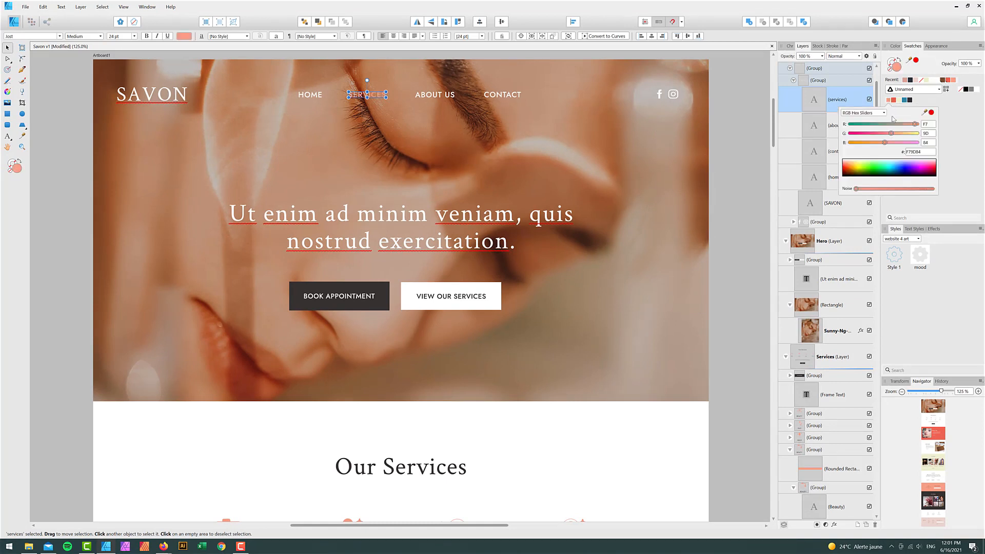
left_click(919, 151)
key("ctrl+c")
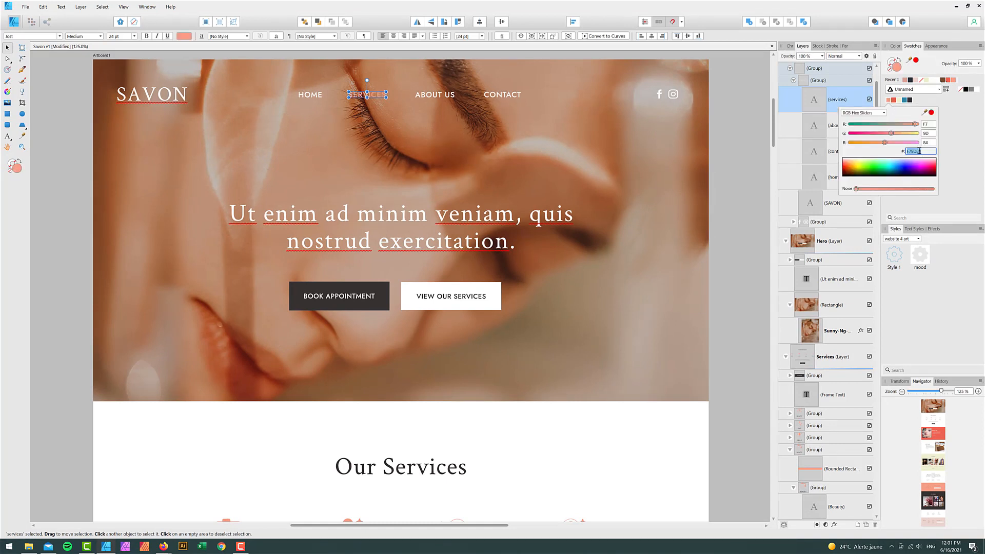
mouse_move(165, 543)
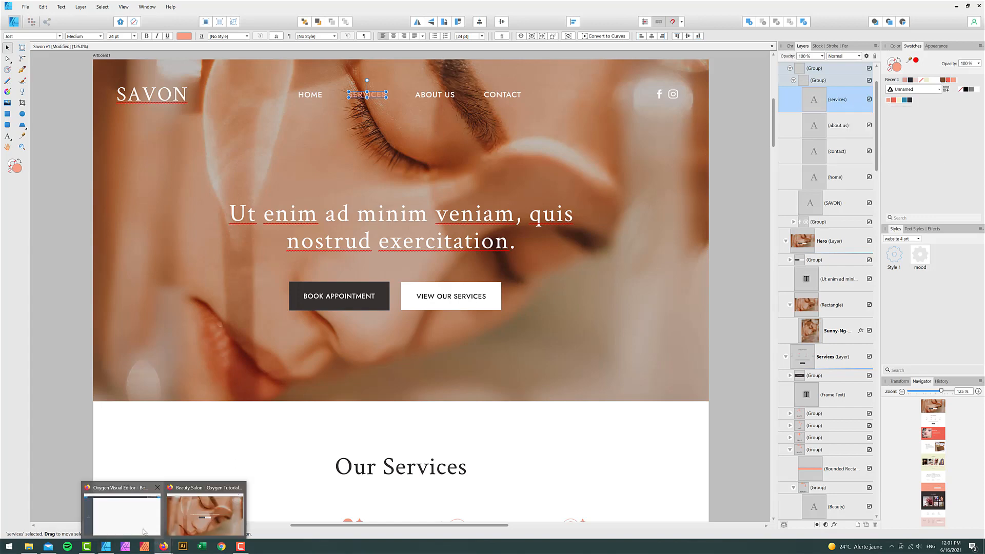
left_click(145, 531)
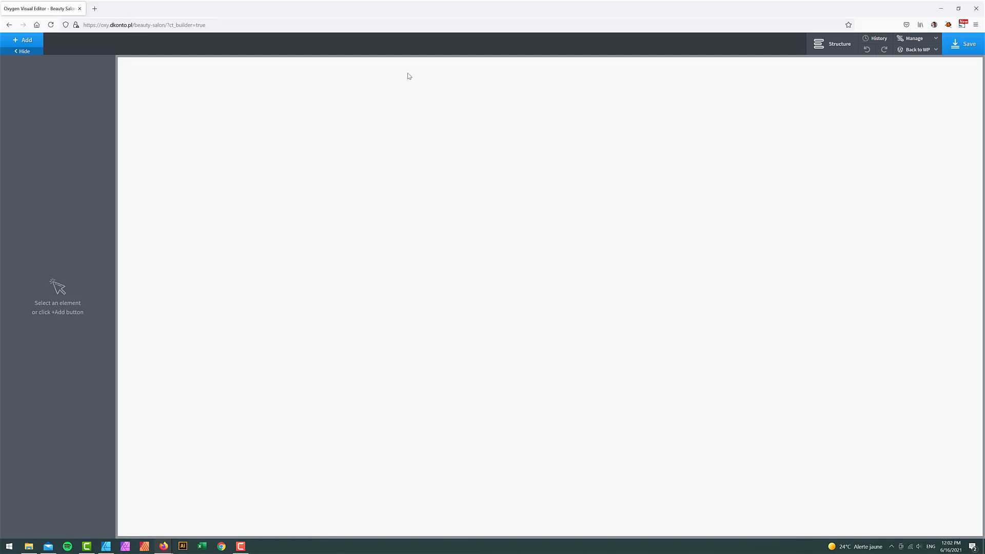
- Create a global colour set named 'Savon' under Global Styles > Colors and open it
left_click(914, 39)
left_click(918, 49)
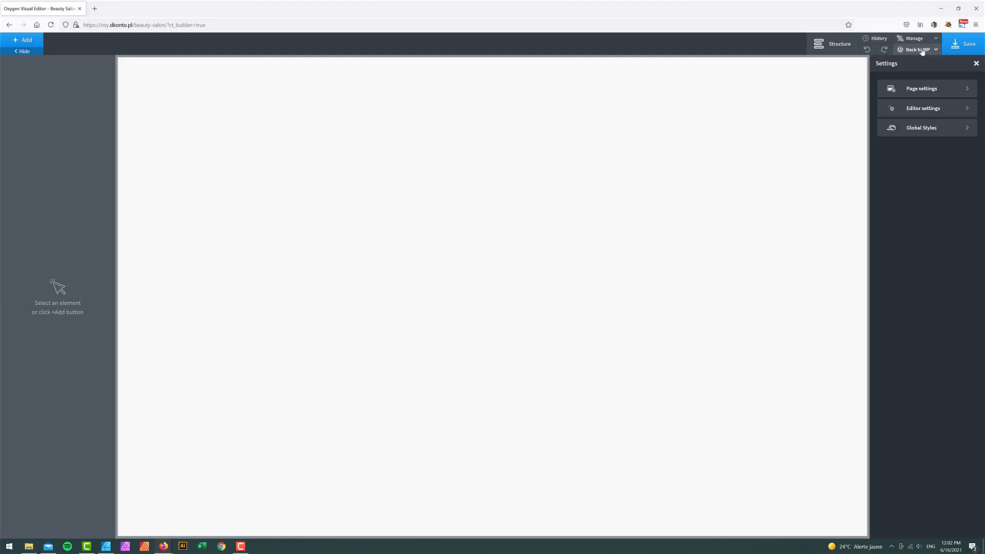
left_click(926, 128)
left_click(929, 116)
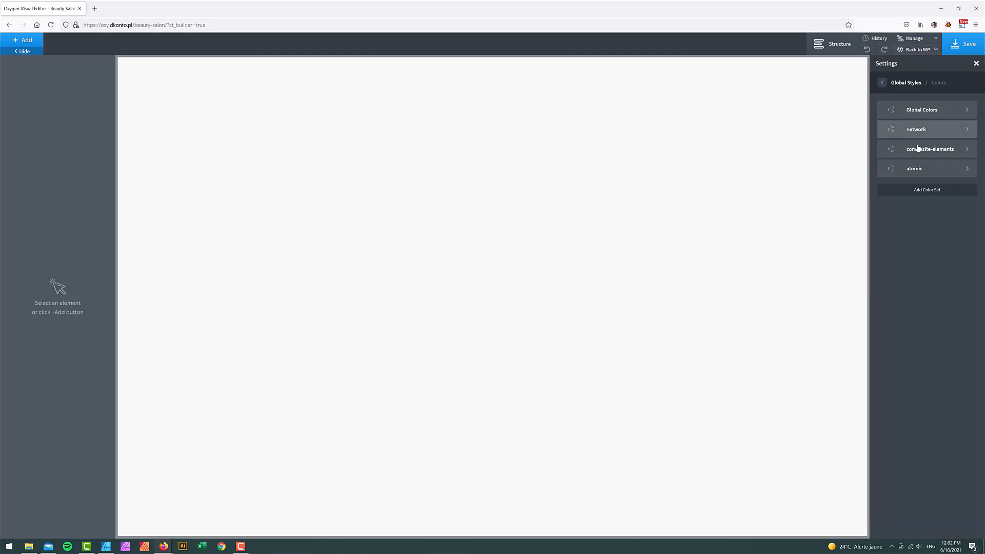
left_click(928, 190)
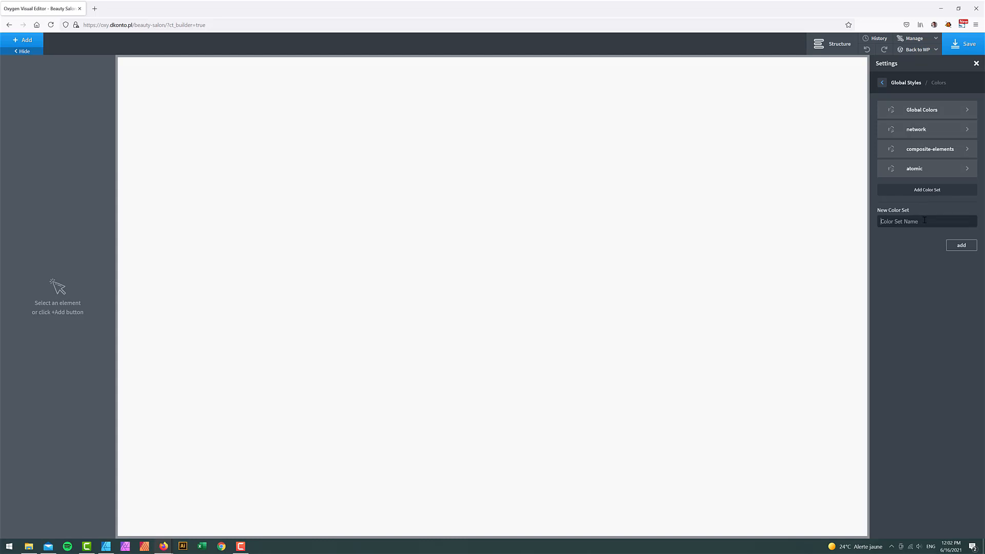
type("Savon")
left_click(960, 247)
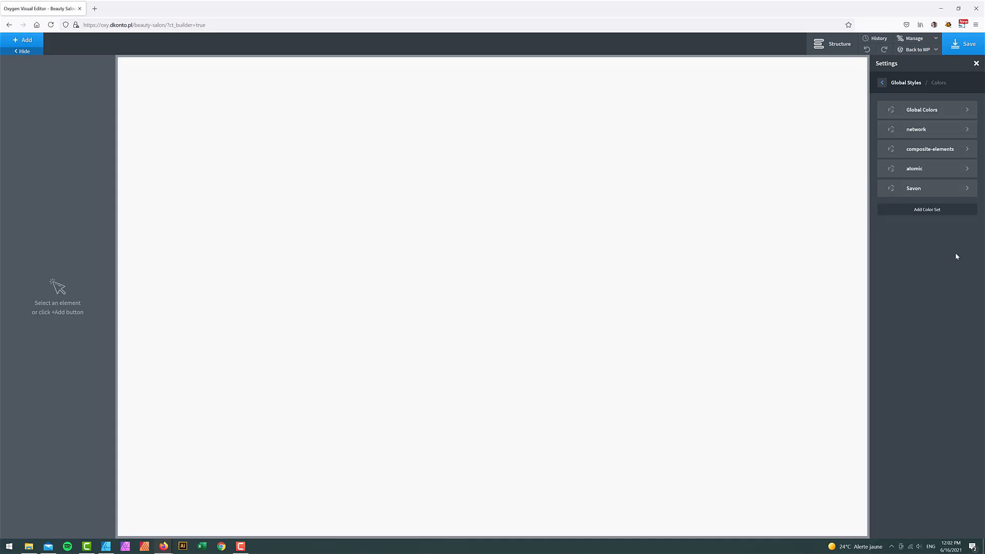
left_click(930, 186)
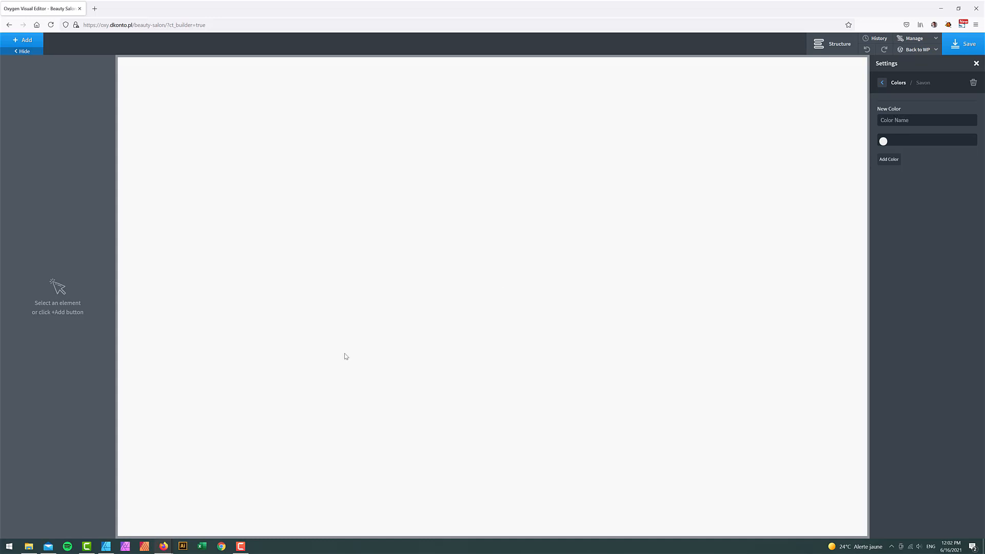
- Add a colour named Skin with hex F79D84 to the Savon set
left_click(107, 546)
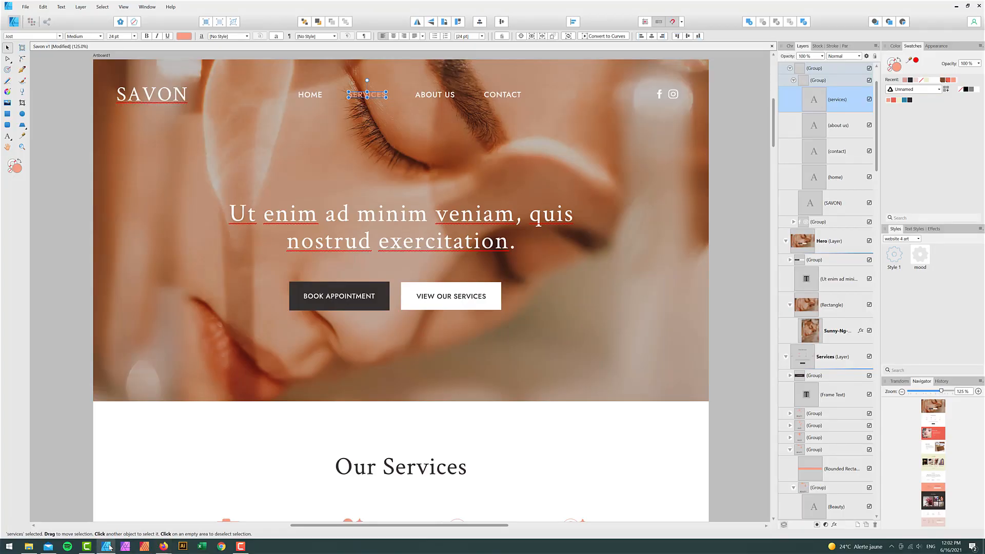
left_click(107, 546)
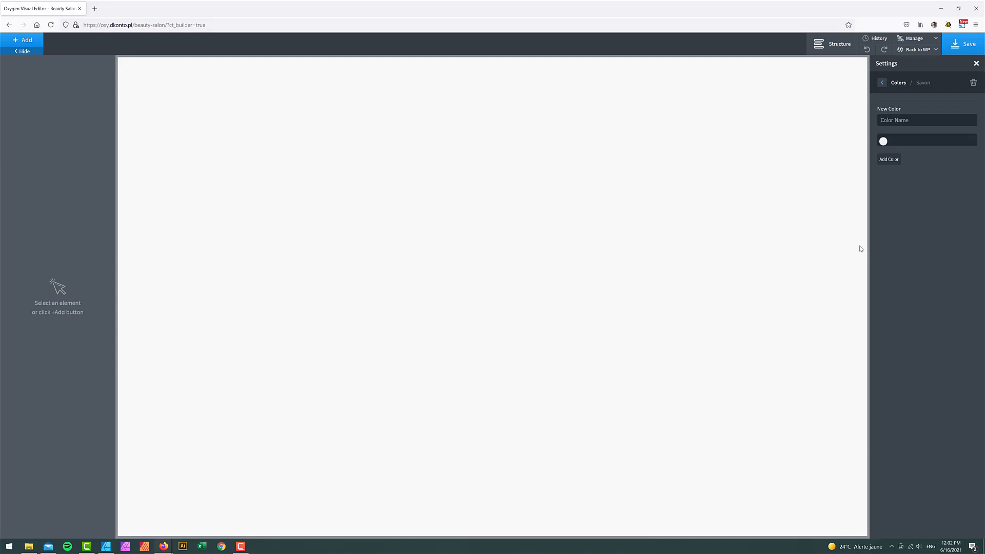
type("Skin")
key("ctrl+v")
left_click(888, 160)
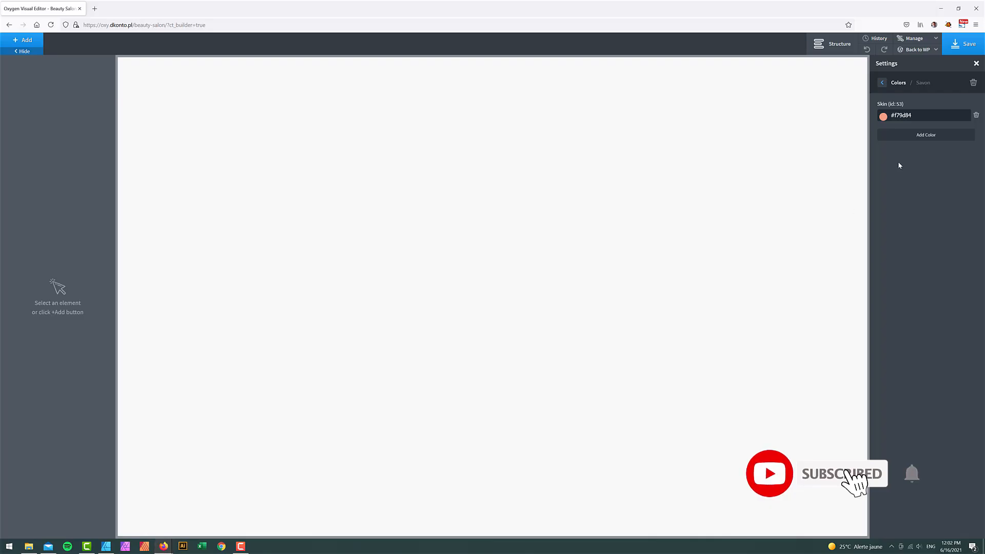
- Add the Dark orange and Light yellow colours to the set
left_click(925, 135)
type("Dark orange")
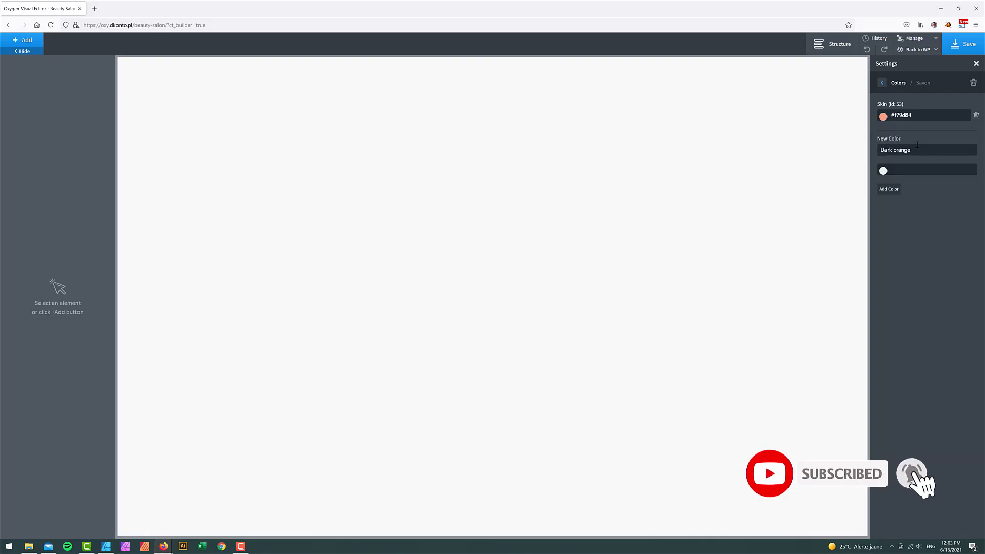
left_click(894, 196)
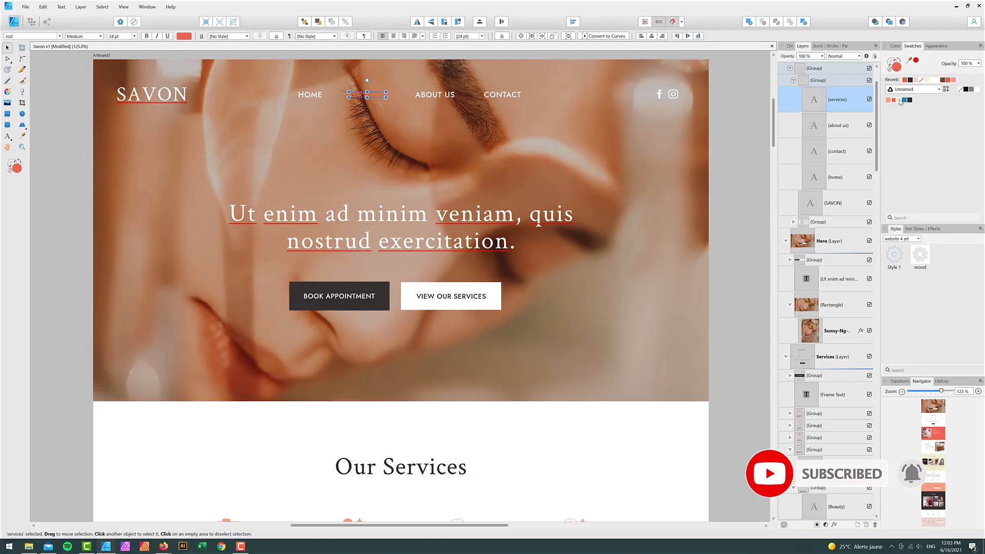
left_click(900, 102)
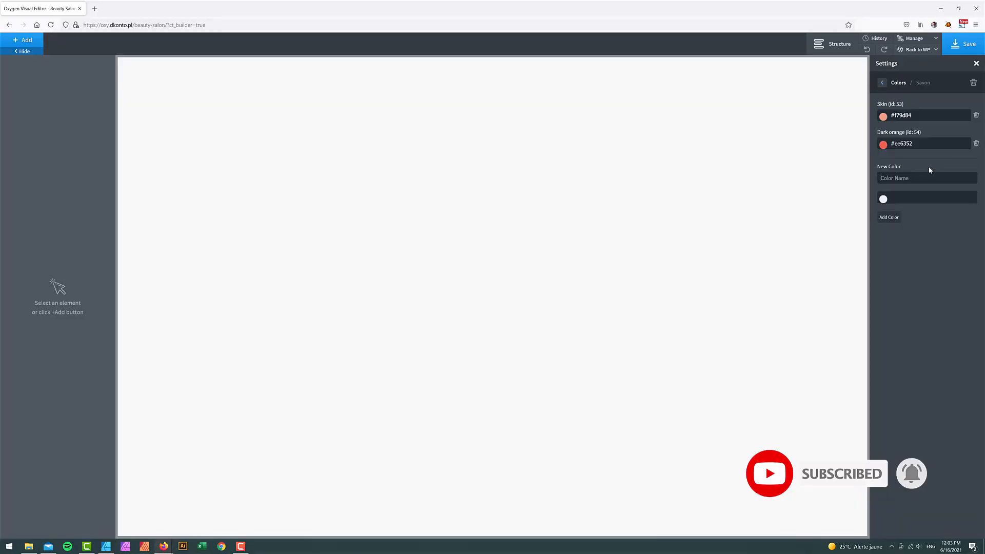
type("Light yellow")
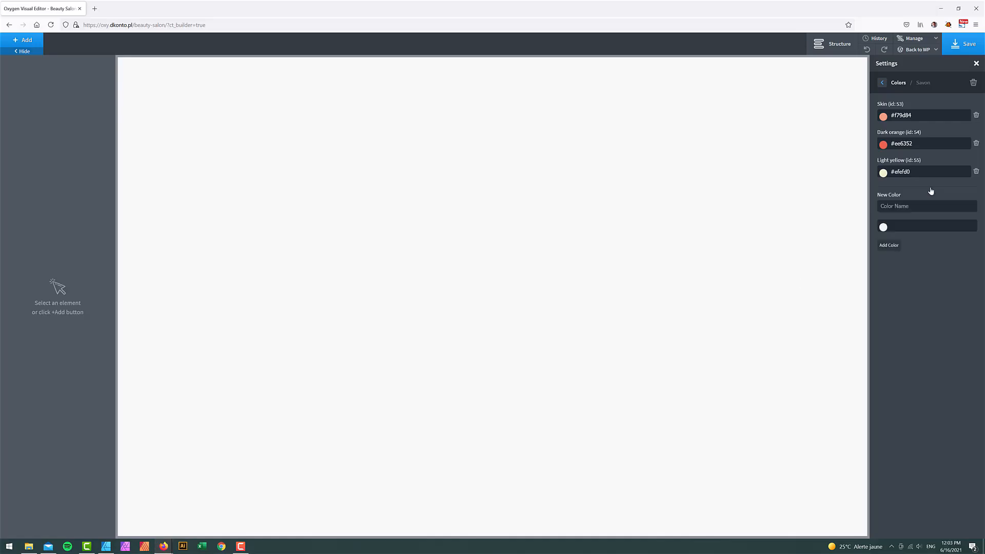
- Add a colour named Blue with hex 2e86ab
left_click(925, 206)
type("Blue")
left_click(928, 227)
key("ctrl+v")
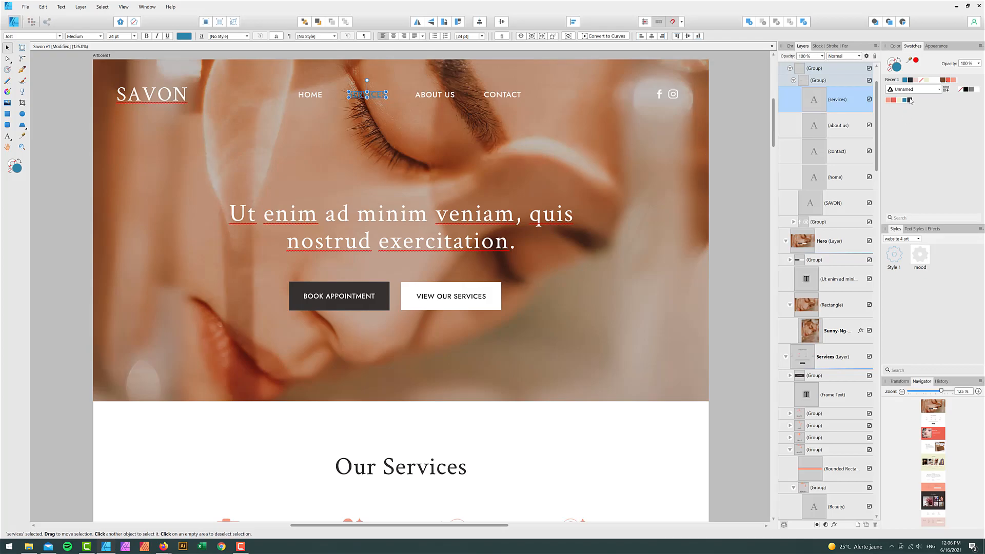
left_click(909, 100)
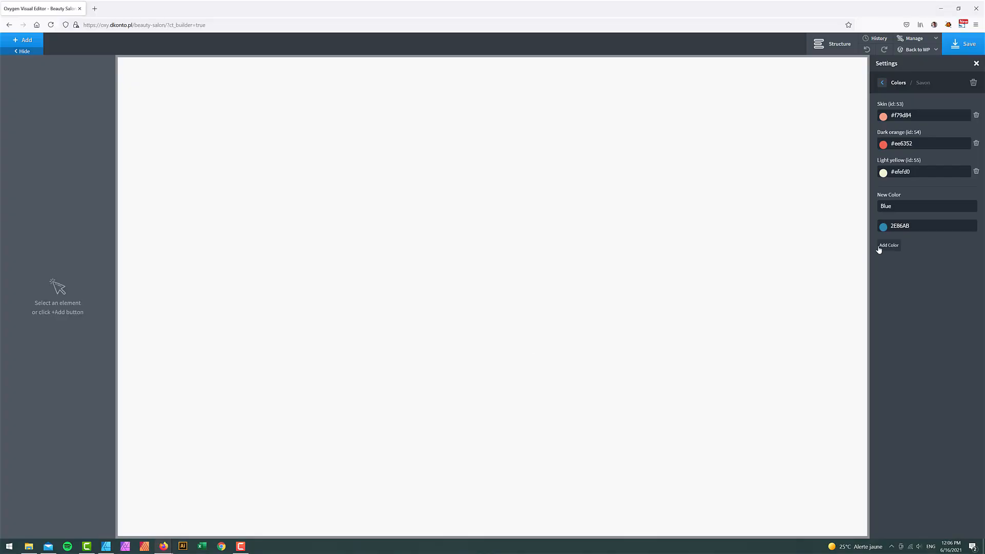
- Add a colour named Dark with hex 2e3139
left_click(889, 244)
left_click(923, 231)
type("Dark")
left_click(900, 251)
type("#2e3139")
left_click(889, 273)
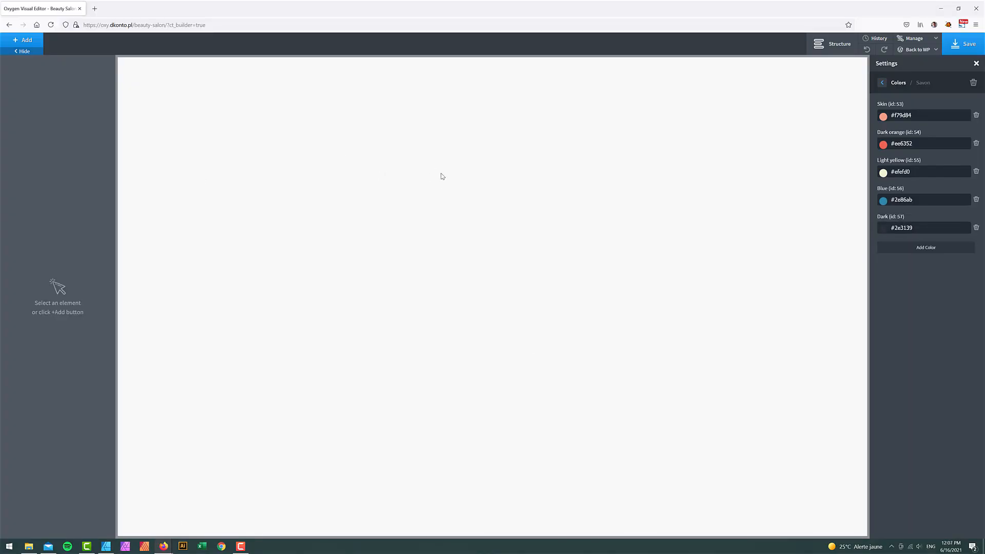
- Add a Header Builder element to the page
left_click(32, 44)
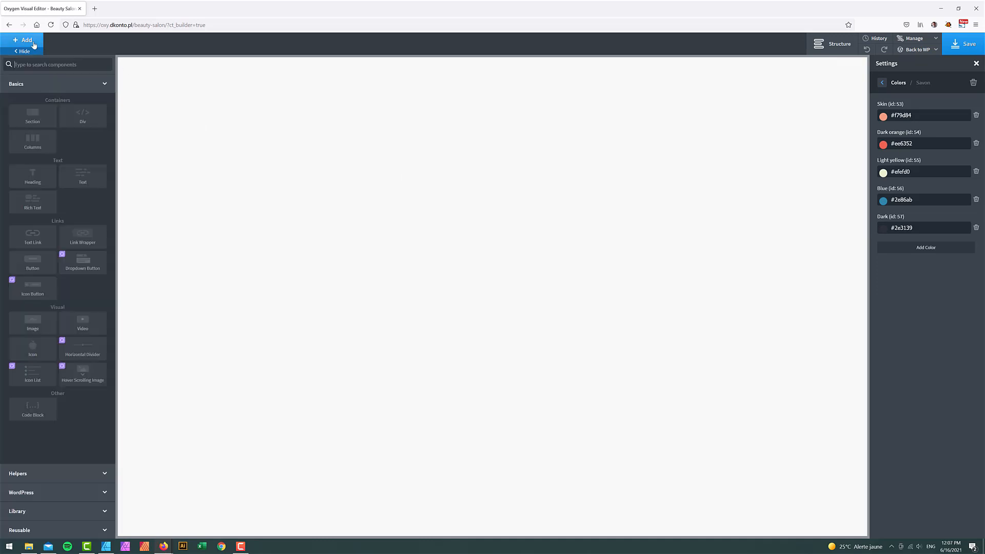
type("head")
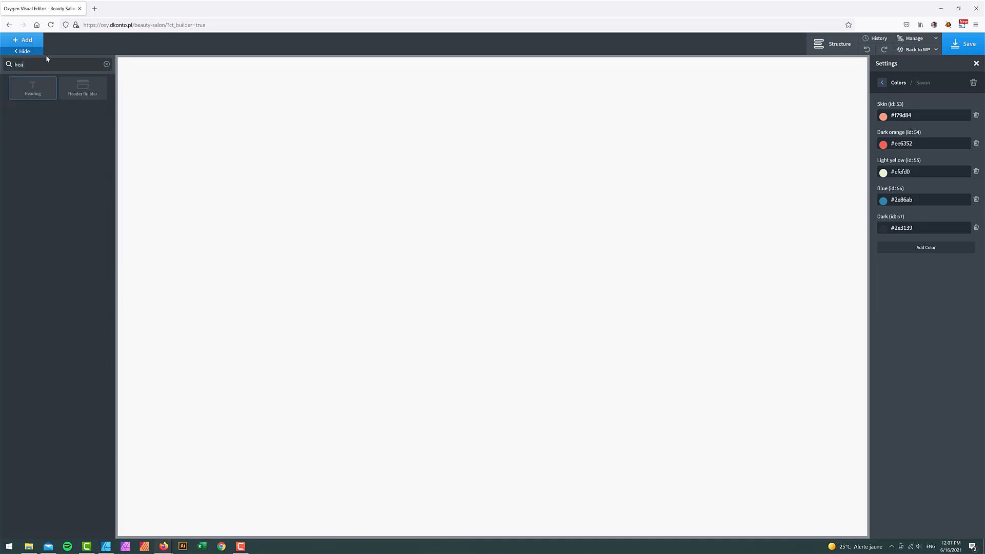
left_click(85, 92)
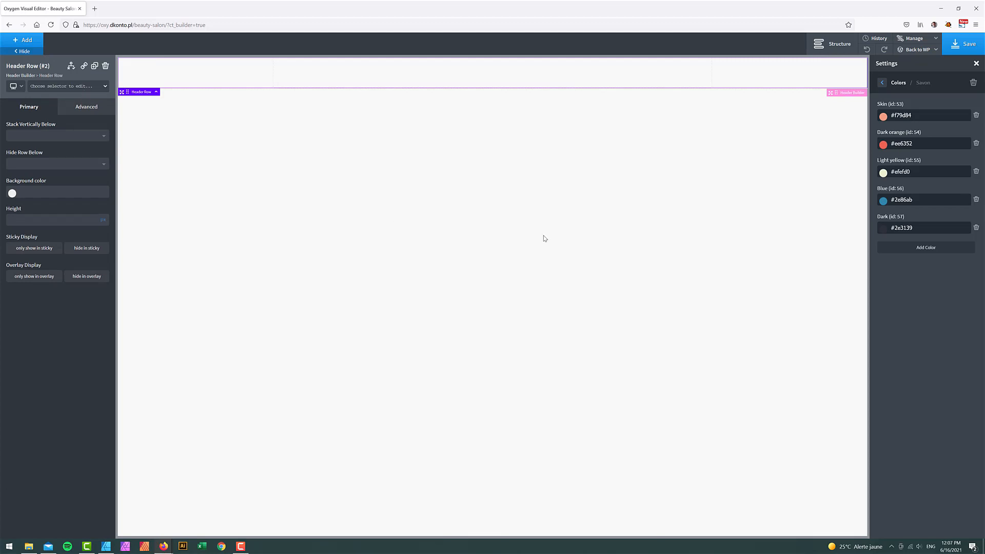
- Insert a Heading element into the header row's Row Left area
left_click(843, 45)
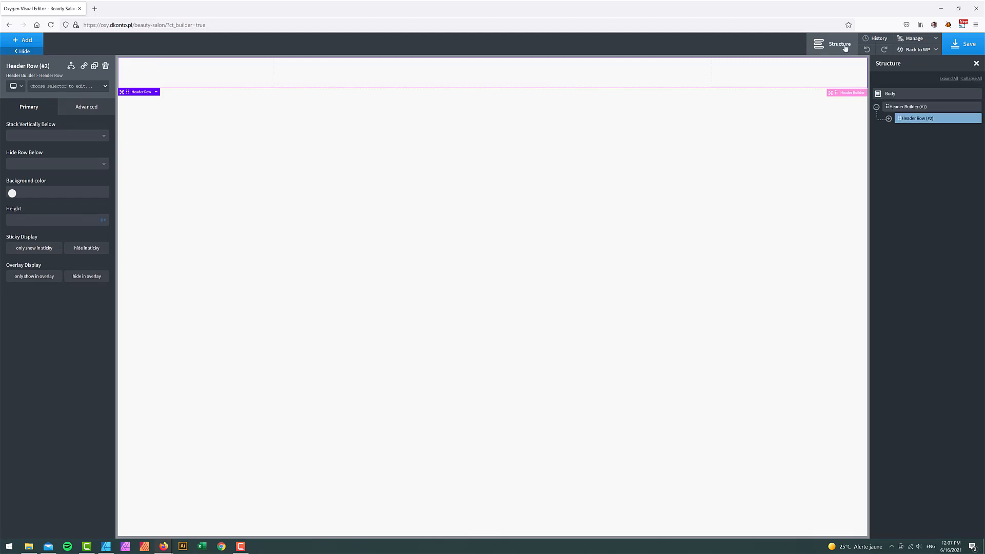
left_click(888, 119)
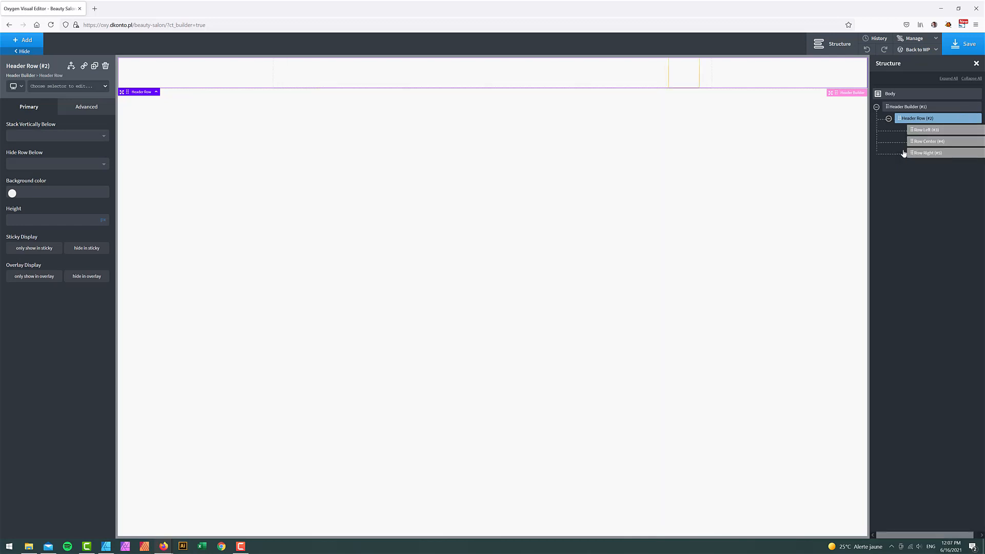
left_click(36, 41)
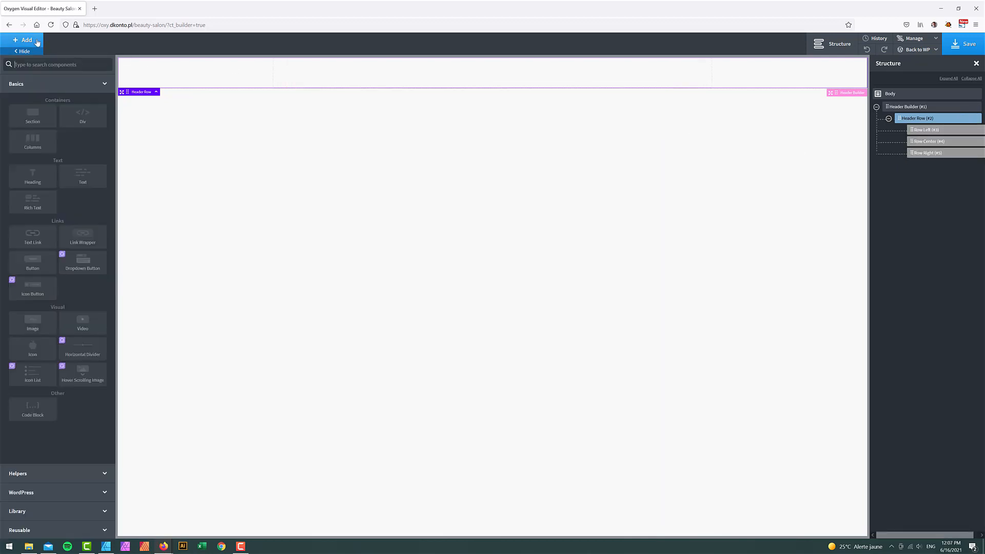
left_click(81, 93)
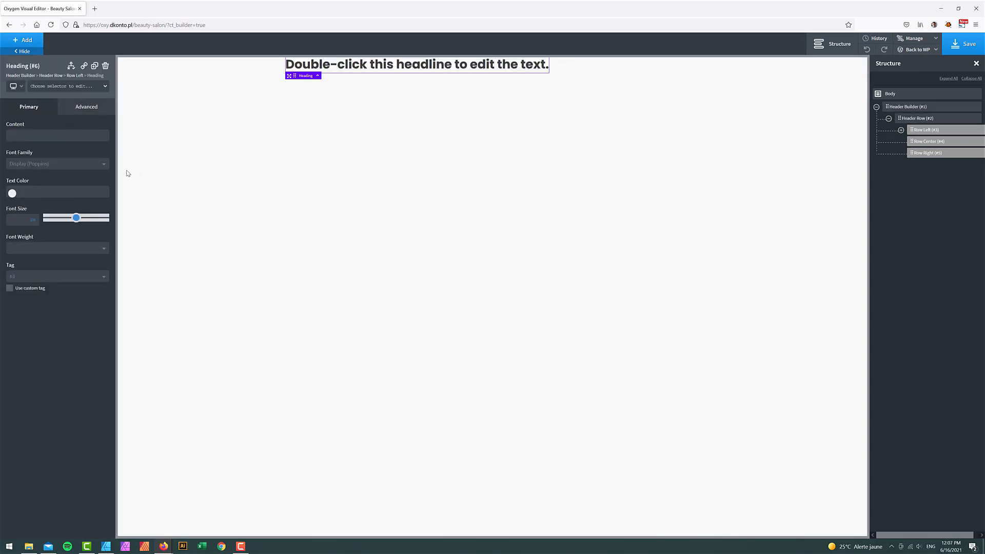
- Style the heading in Crimson Text with white #ffffff text colour
left_click(36, 165)
type("cri")
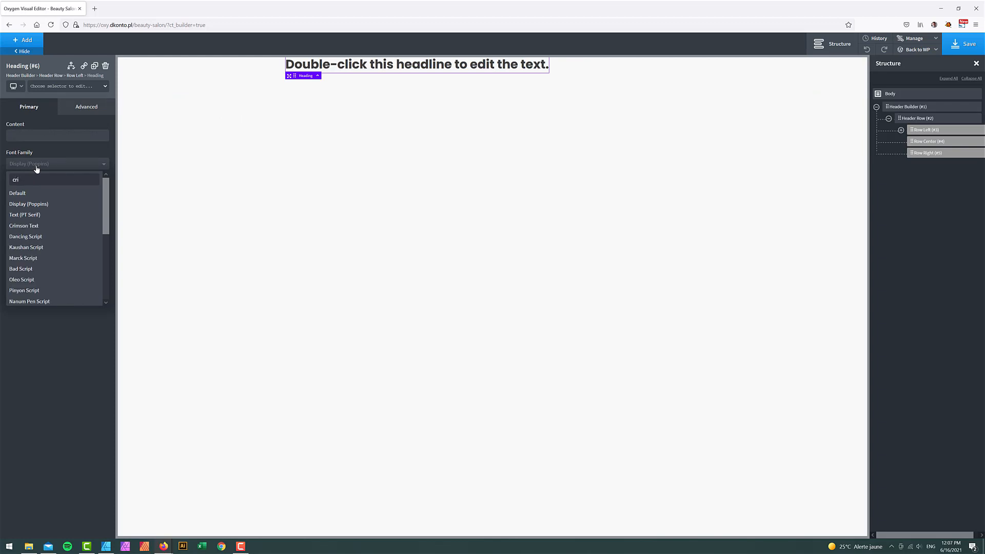
left_click(40, 227)
left_click(15, 194)
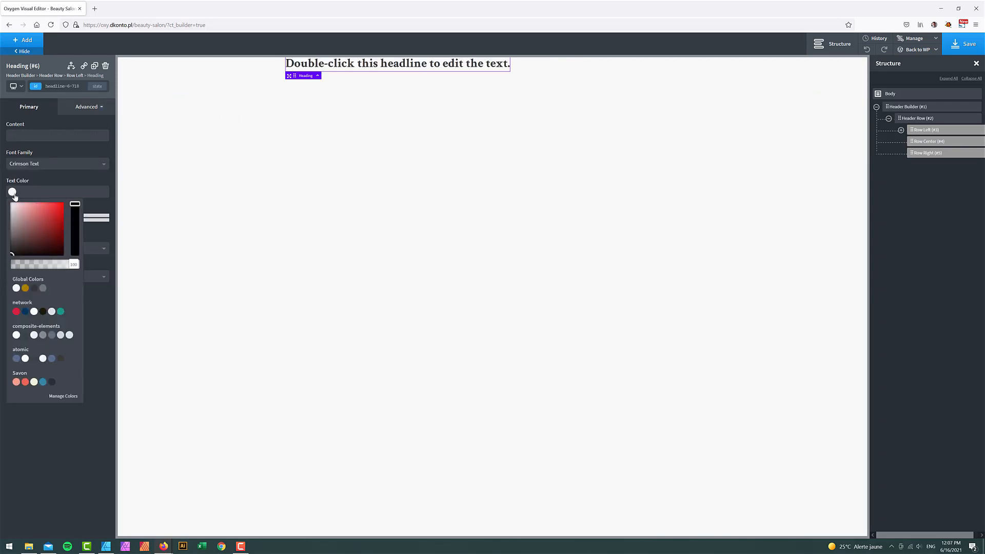
left_click_drag(28, 228, 1, 180)
left_click(1, 181)
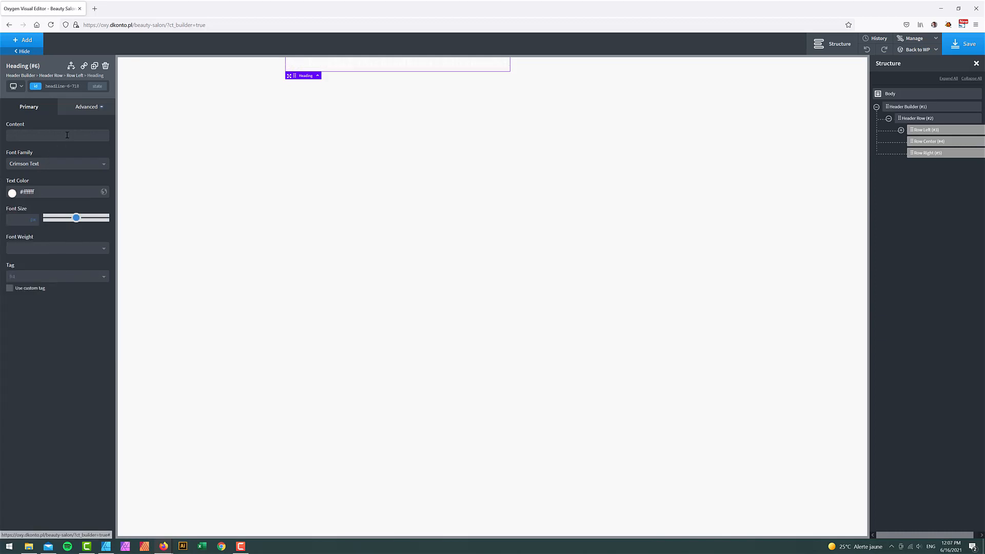
- Replace the heading's placeholder text with 'Logo'
double_click(344, 65)
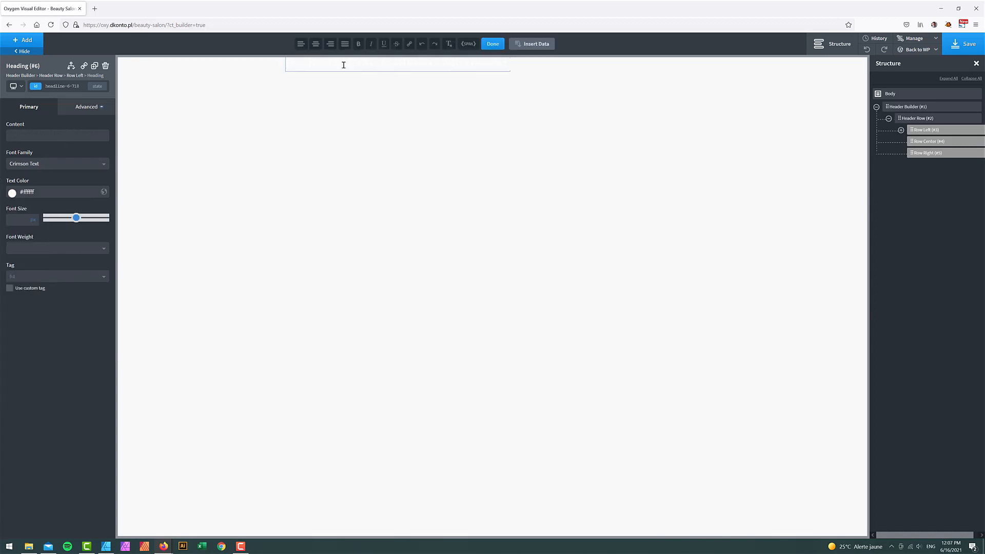
key("BackSpace")
type("Lo")
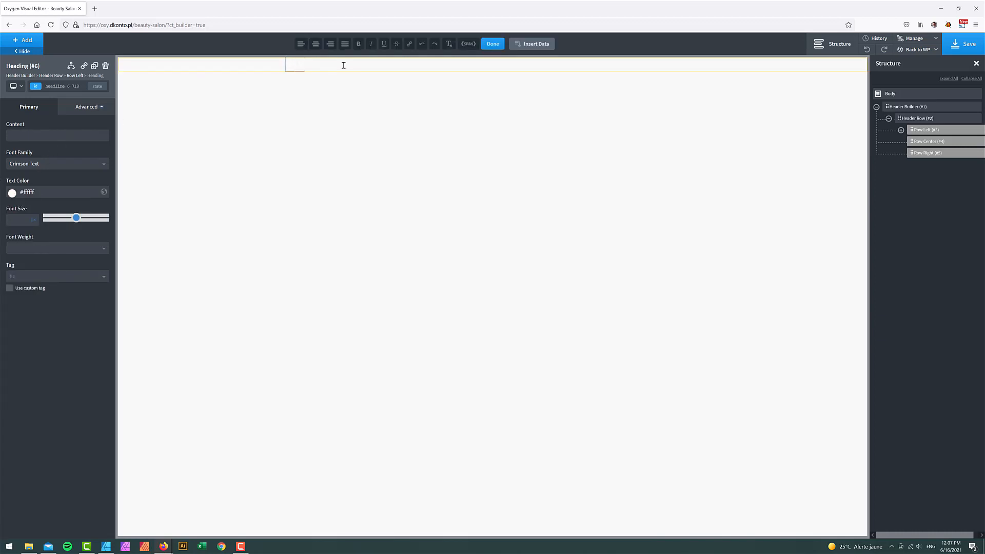
type("go")
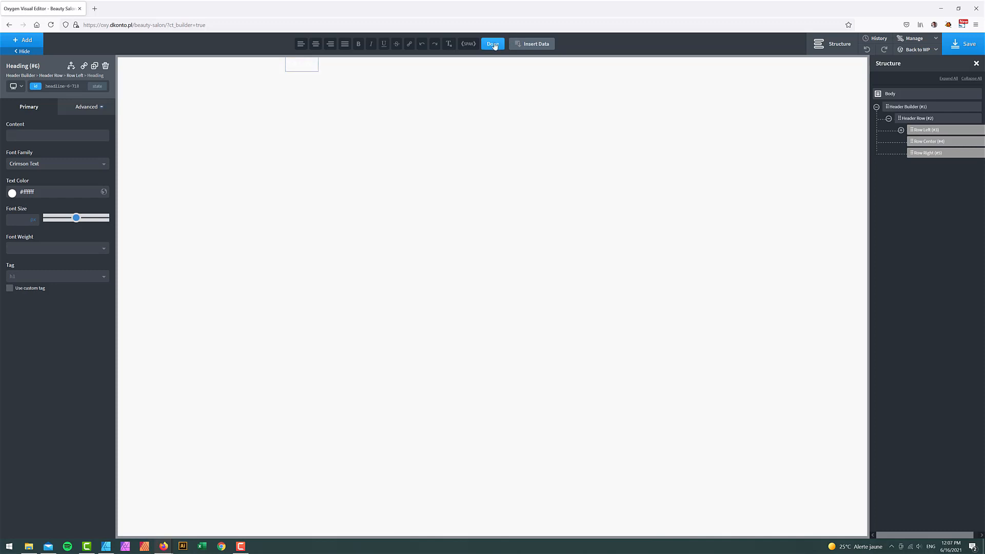
left_click(493, 44)
left_click(87, 107)
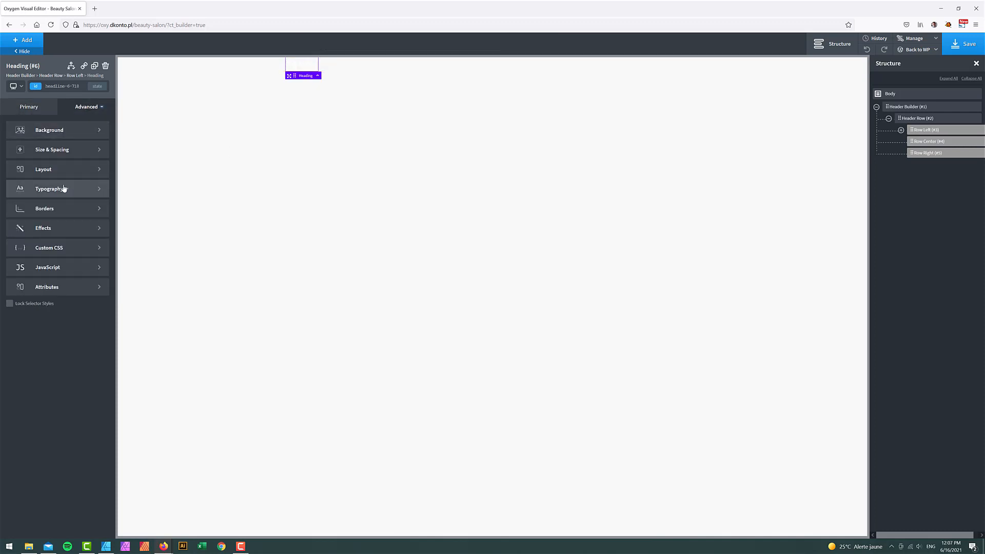
left_click(64, 188)
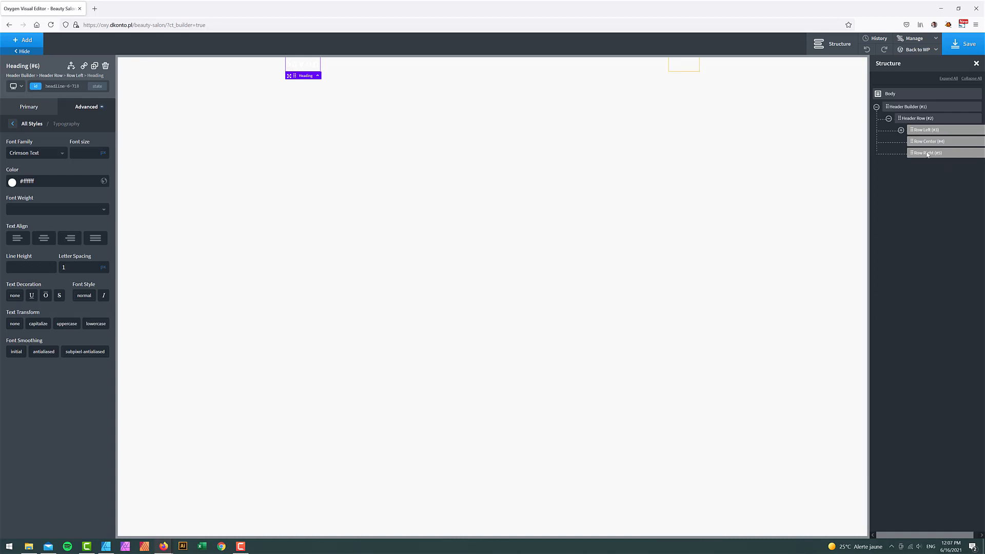
left_click(876, 107)
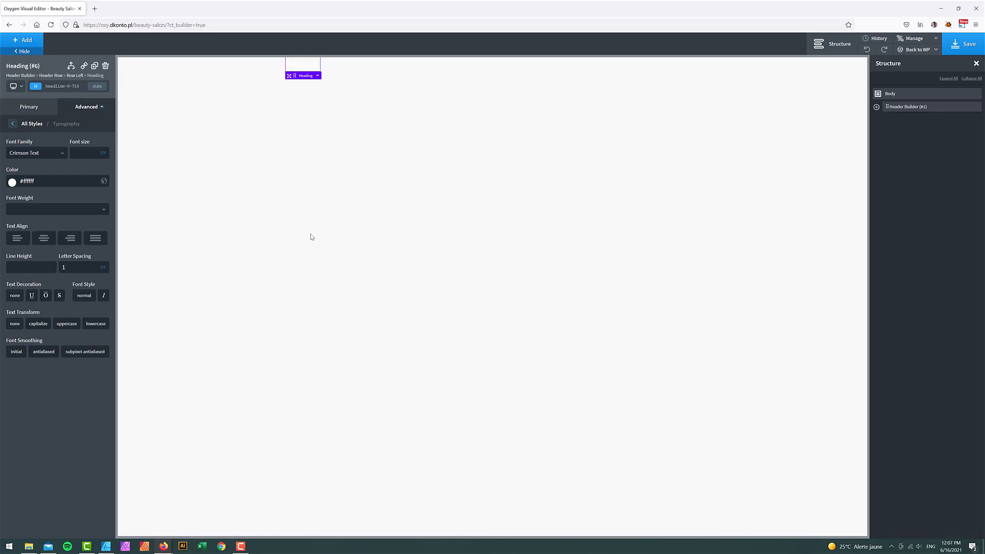
- Add a new section below the header and rename it 'hero'
left_click(25, 40)
type("sec")
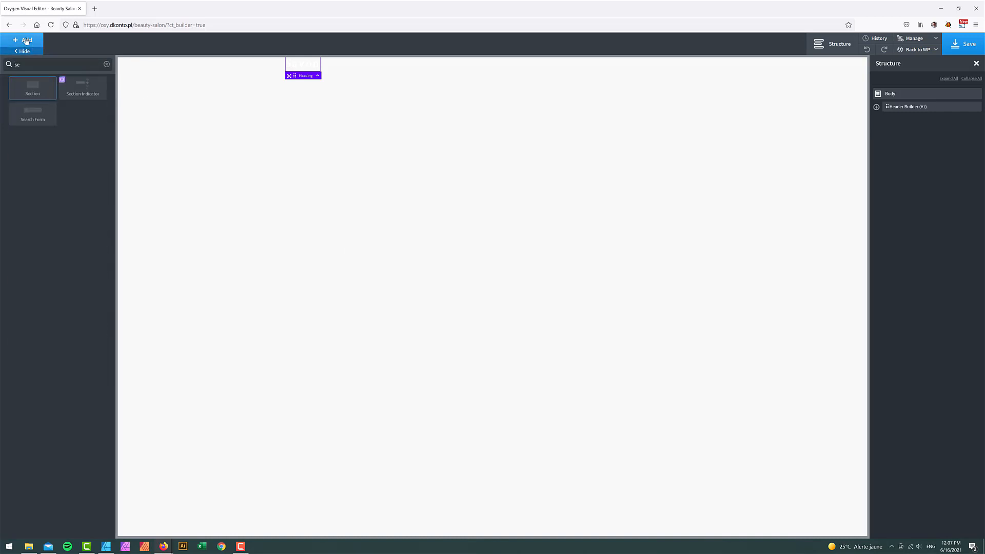
left_click(24, 88)
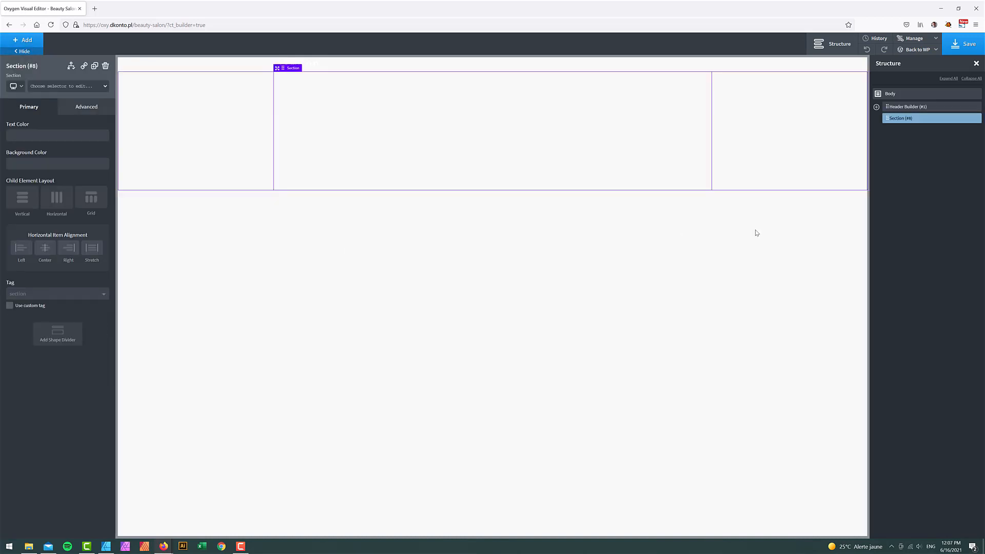
left_click(970, 122)
left_click(926, 157)
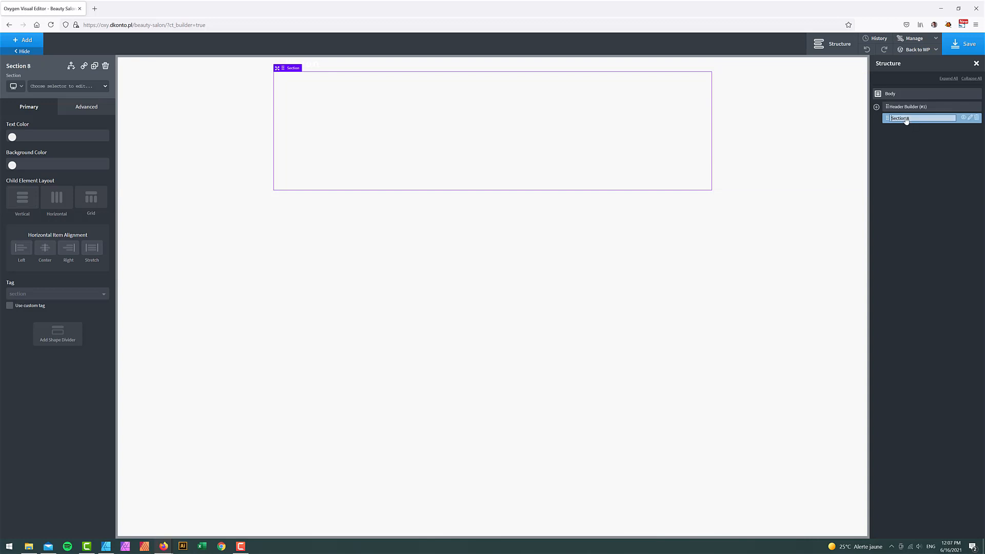
type("hero")
key("Return")
- Set the hero background image to the warm close-up photo from the Savon media category
left_click(84, 109)
left_click(43, 132)
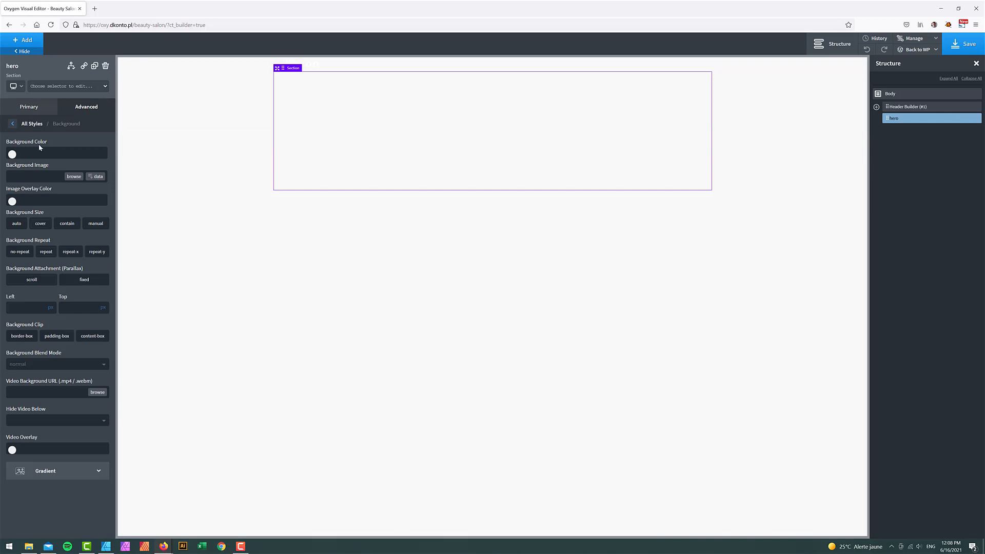
left_click(75, 177)
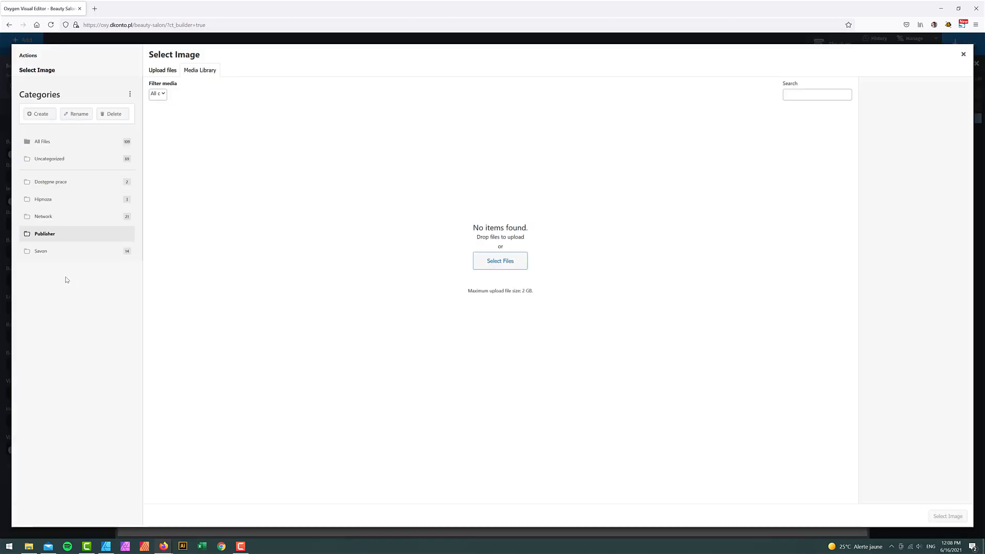
left_click(39, 252)
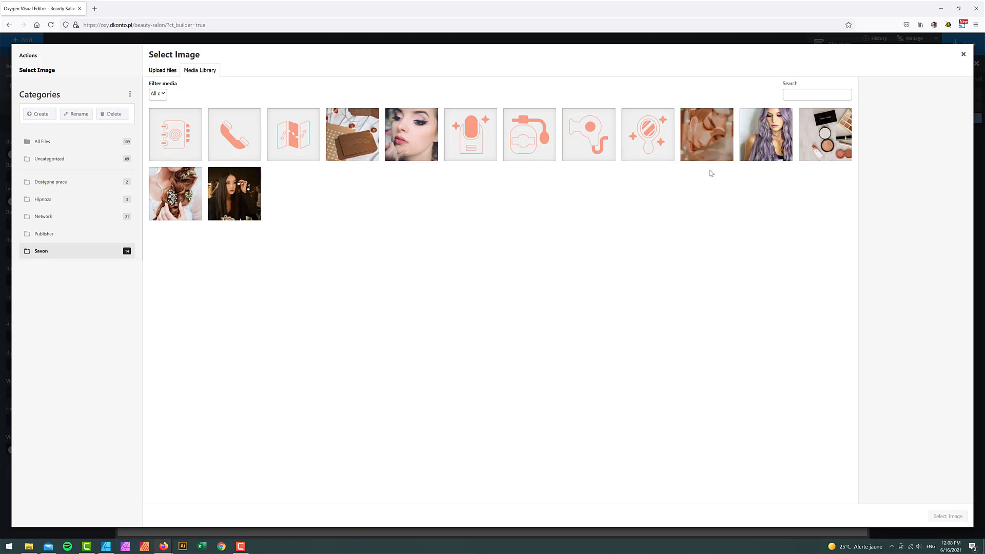
left_click(700, 134)
left_click(946, 516)
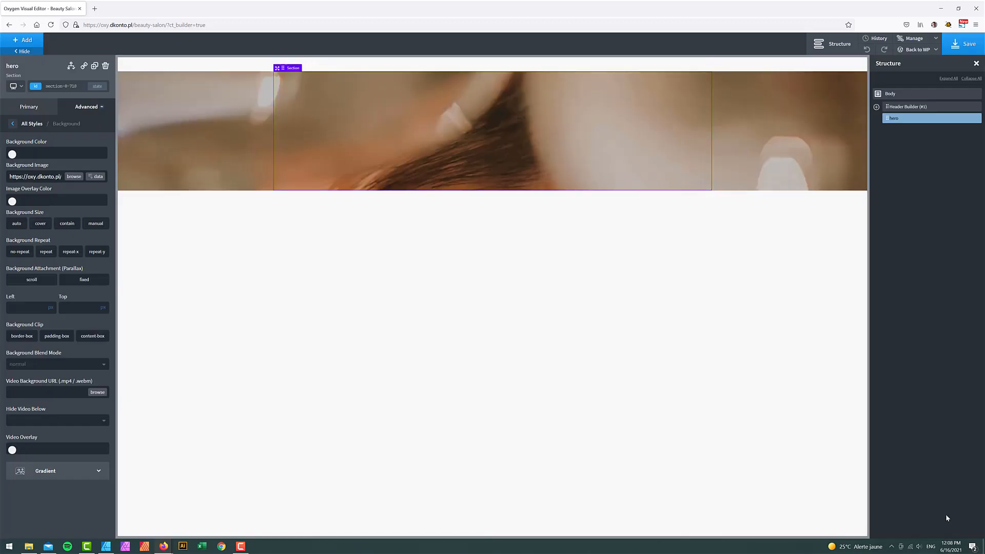
- Make the background size cover, positioned at Left 50% and Top 50%
left_click(41, 224)
type("50")
left_click(58, 306)
type("50")
left_click(103, 308)
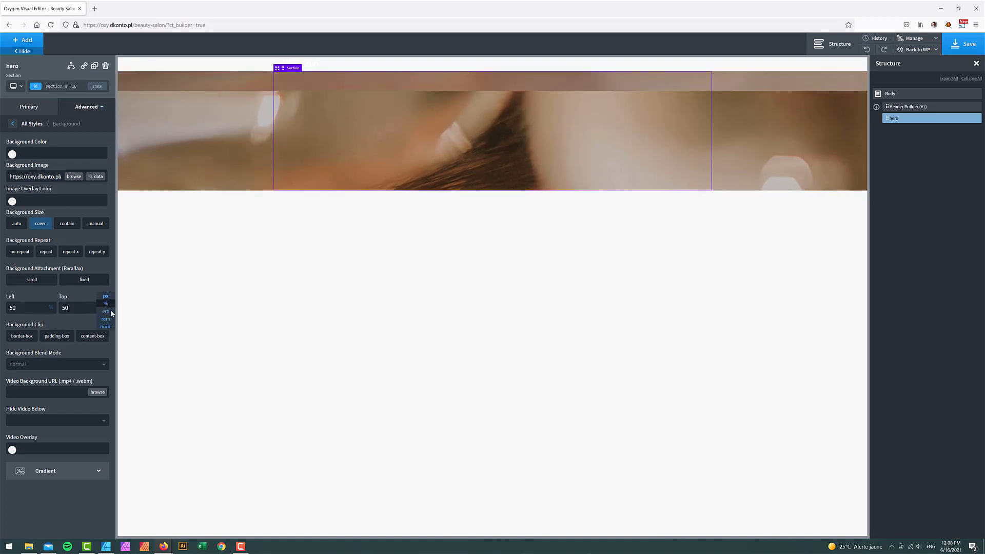
left_click(105, 306)
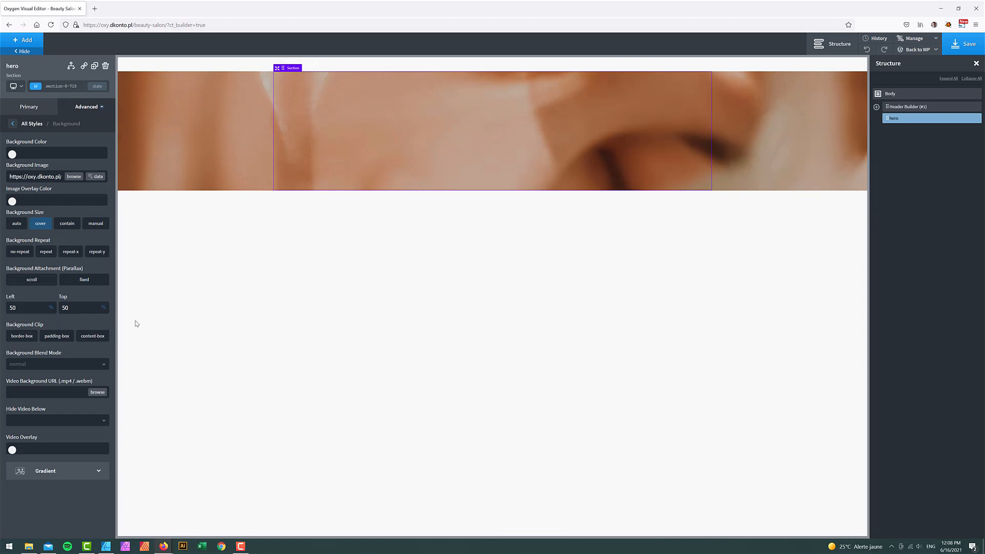
- Make the header always overlay the hero section
left_click(903, 106)
left_click(71, 237)
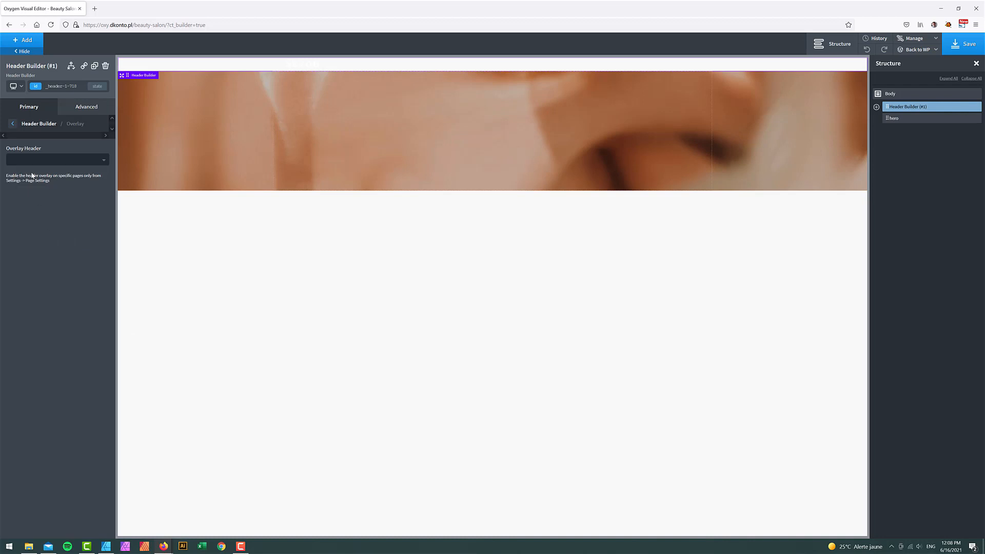
left_click(31, 172)
left_click(13, 230)
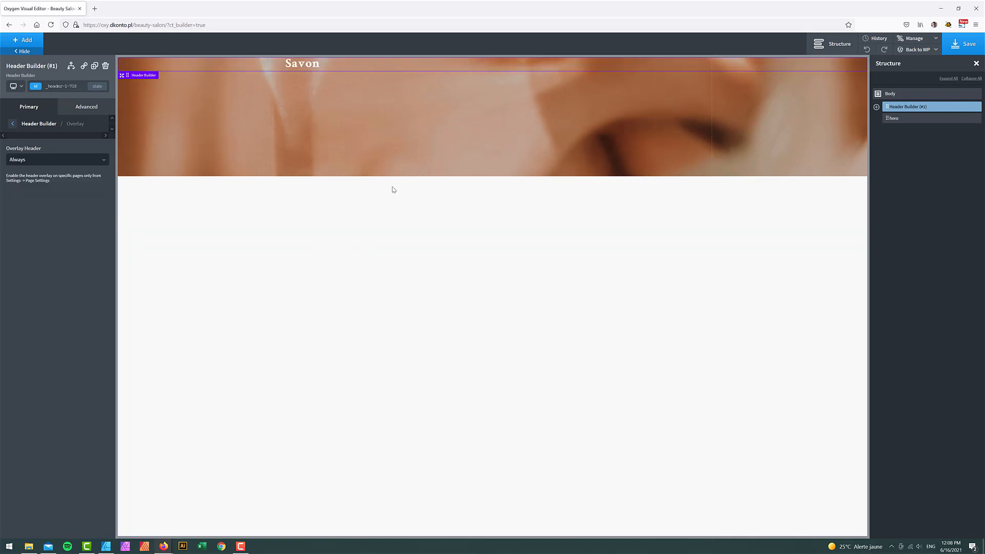
- Set the SAVON heading's font weight to 400
left_click(298, 63)
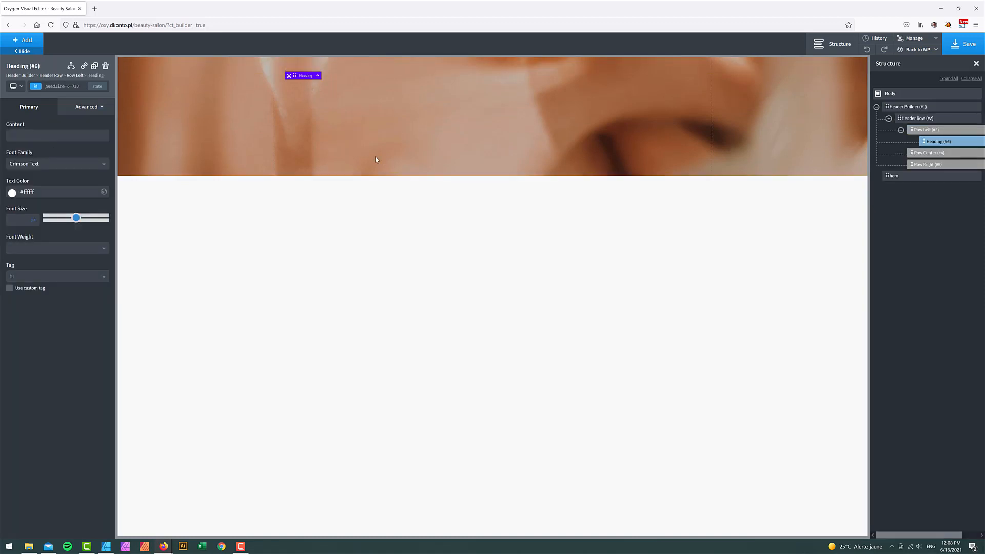
key("BackSpace")
key("ctrl+z")
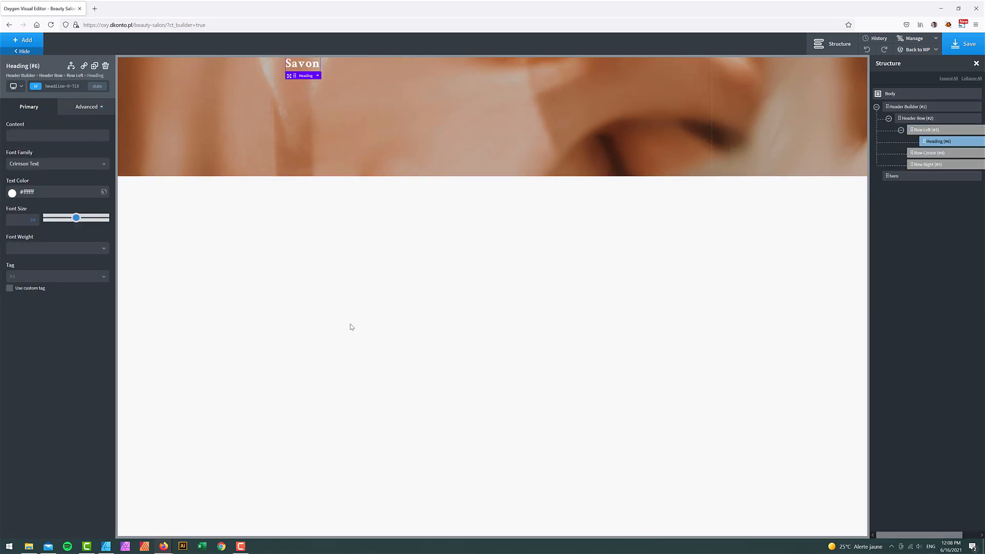
left_click(30, 250)
left_click(27, 307)
left_click(111, 549)
left_click(112, 548)
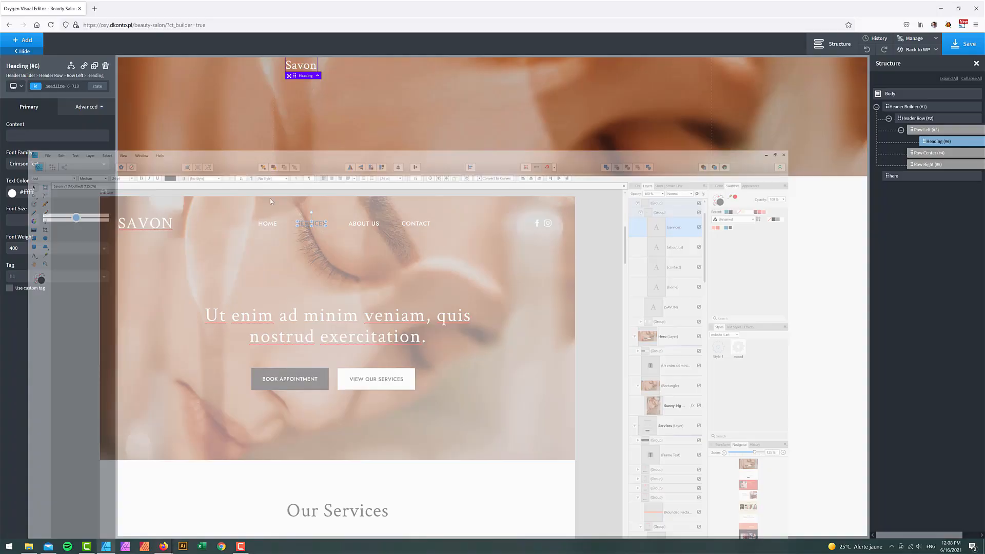
- Make the heading uppercase with a font size of 2.5 em
left_click(81, 108)
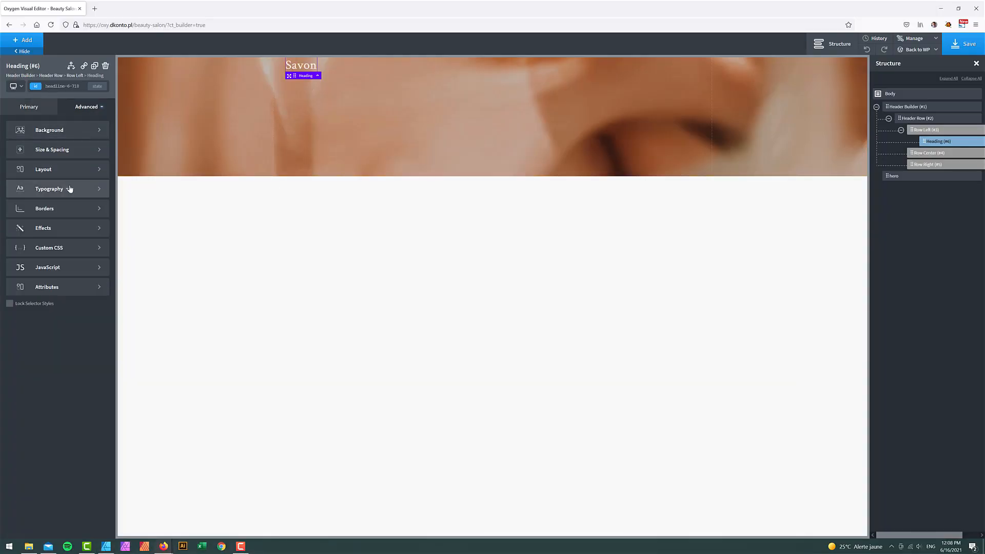
left_click(68, 188)
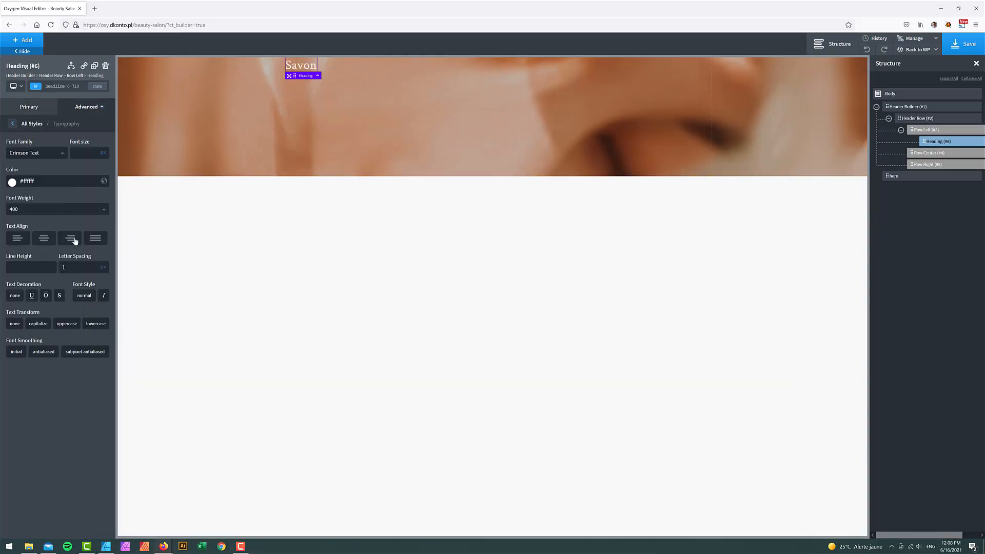
left_click(67, 324)
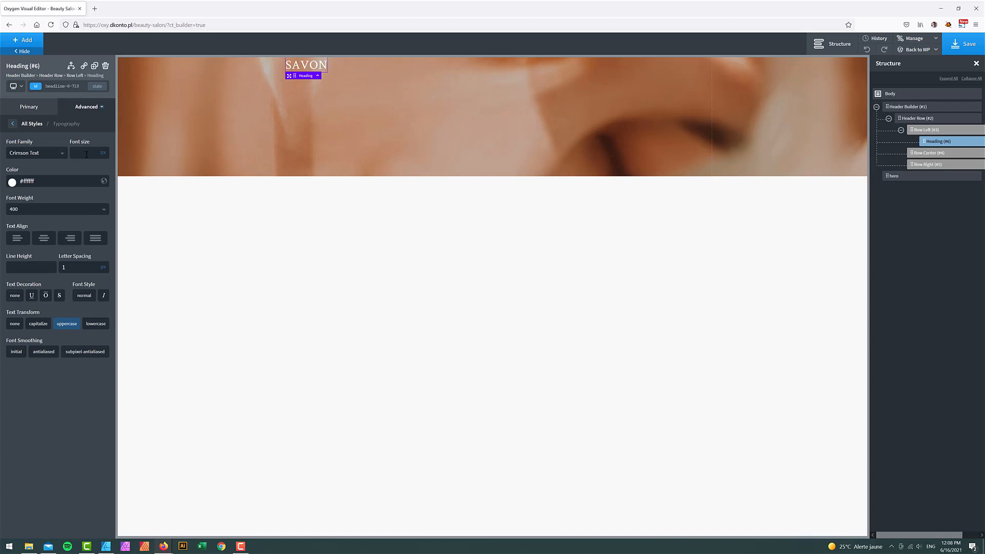
type("3")
left_click(106, 157)
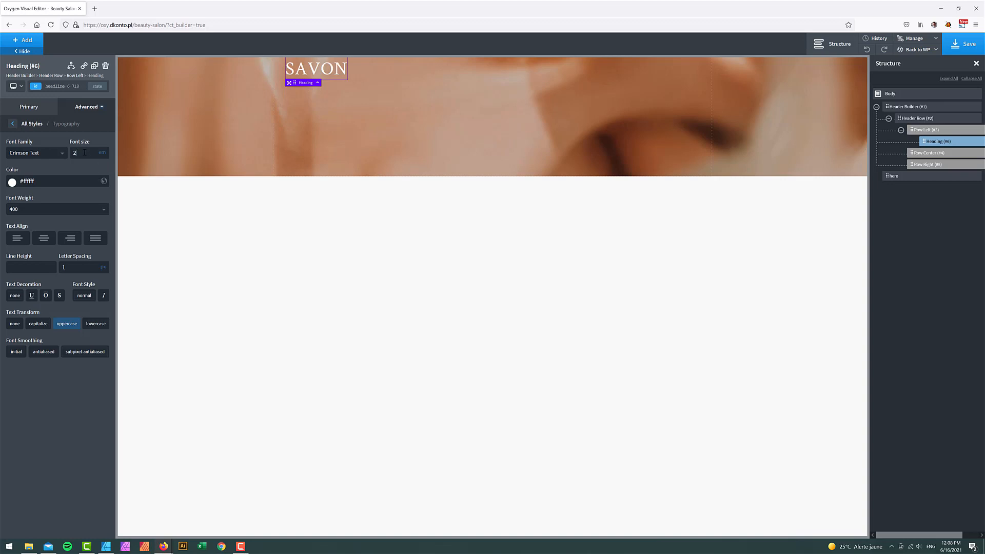
type("5")
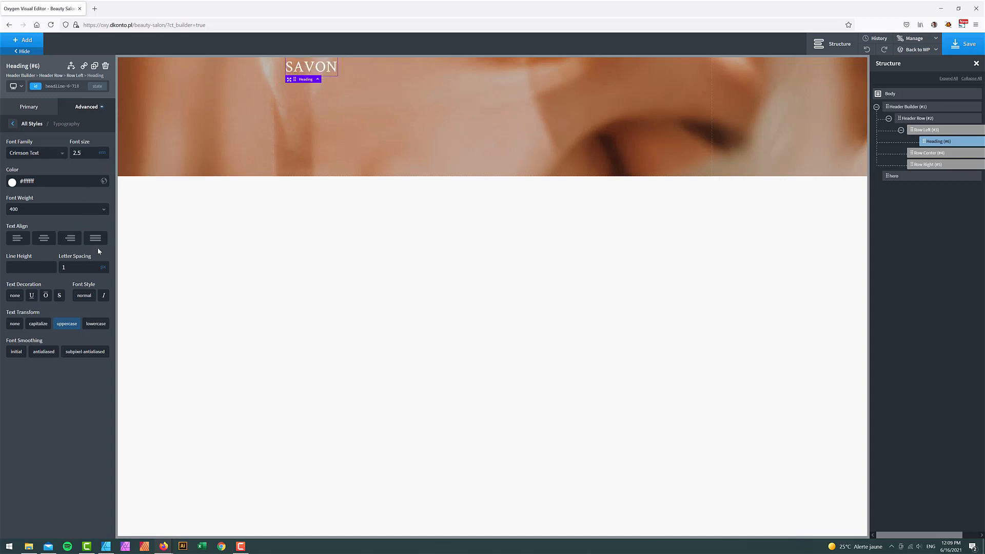
- Set the header container width to full-width
left_click(901, 107)
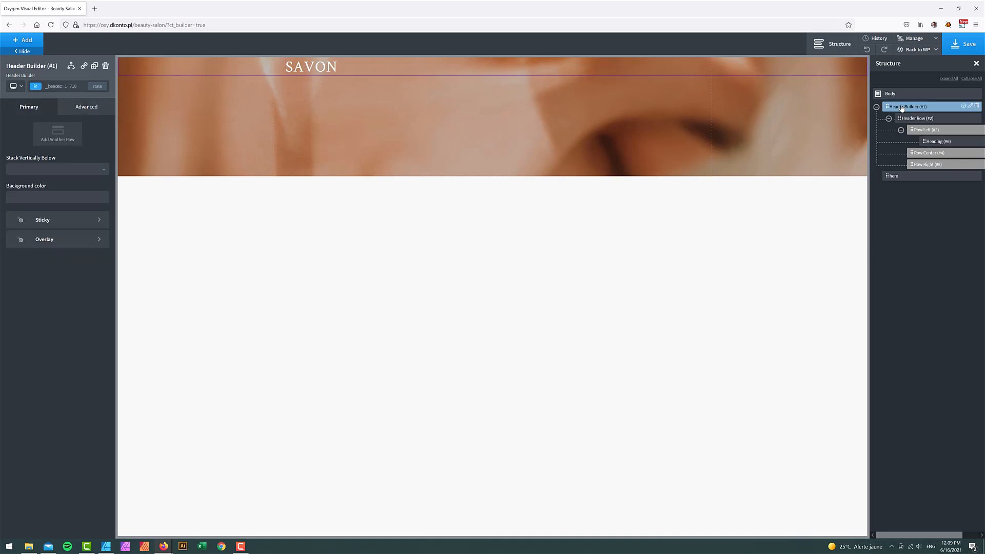
left_click(85, 109)
left_click(64, 149)
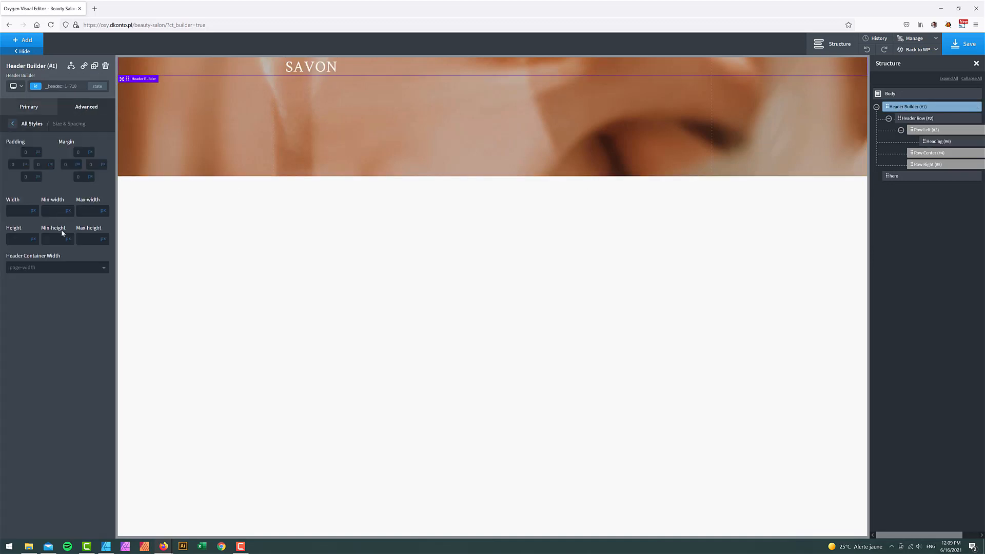
left_click(48, 268)
left_click(38, 292)
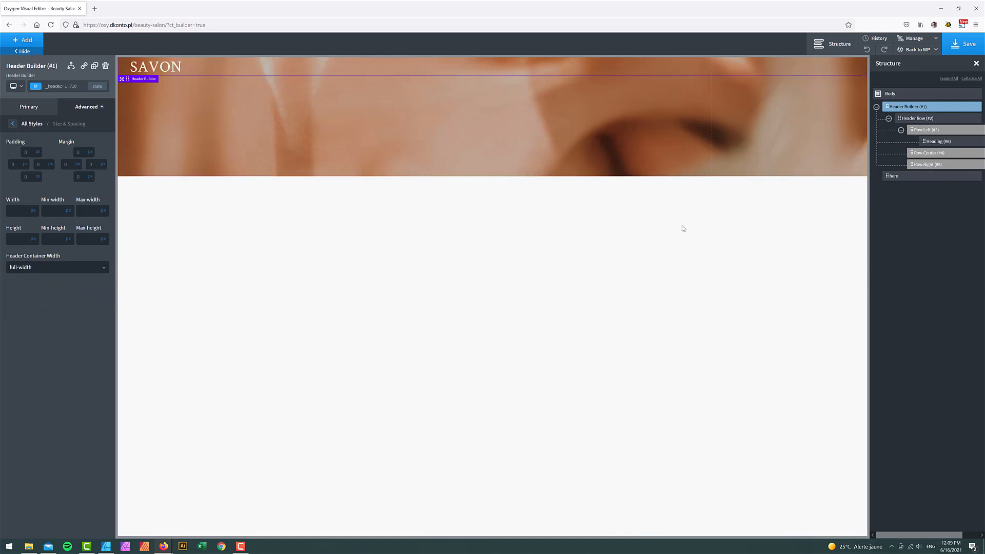
left_click(29, 41)
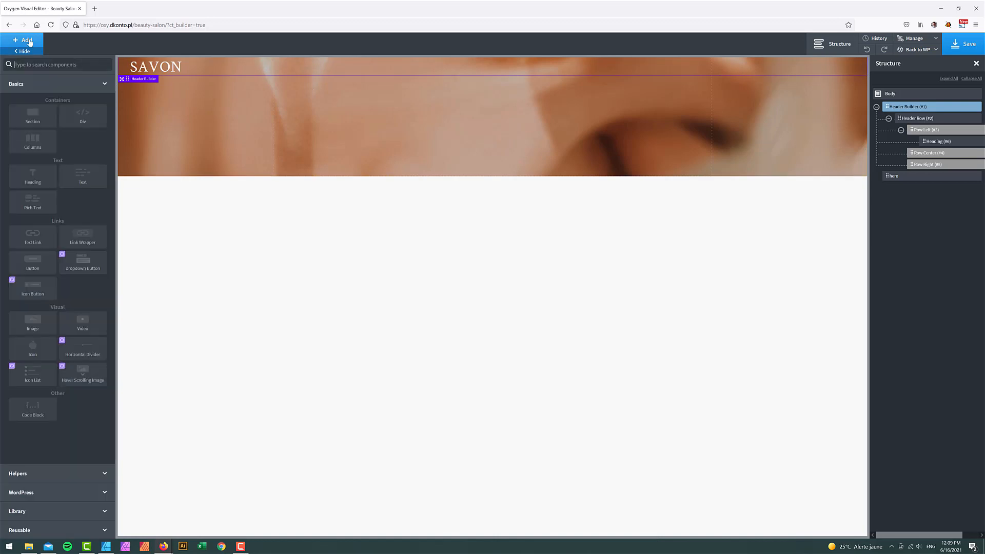
- Add a Pro Menu showing the Savon menu and place it in the header's Row Center
type("pro")
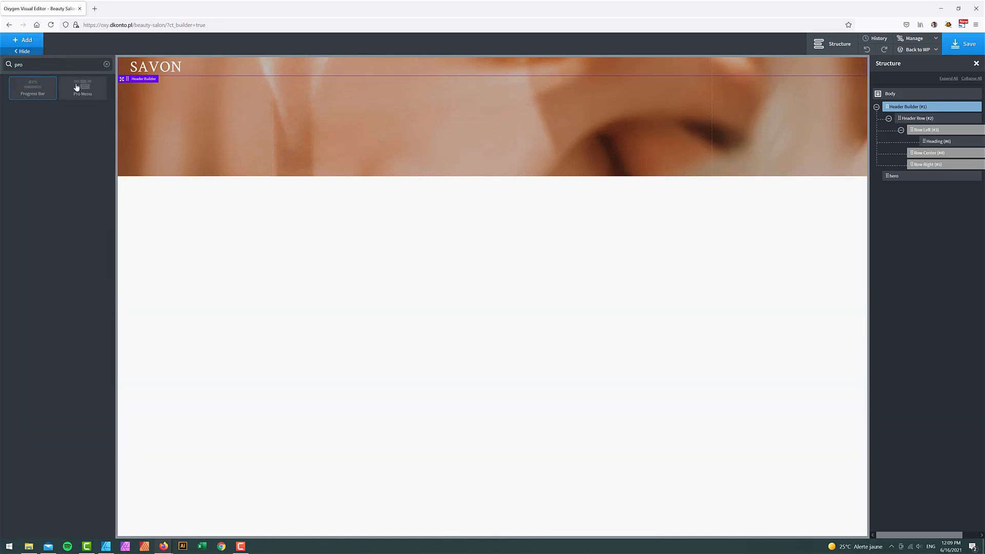
left_click(83, 89)
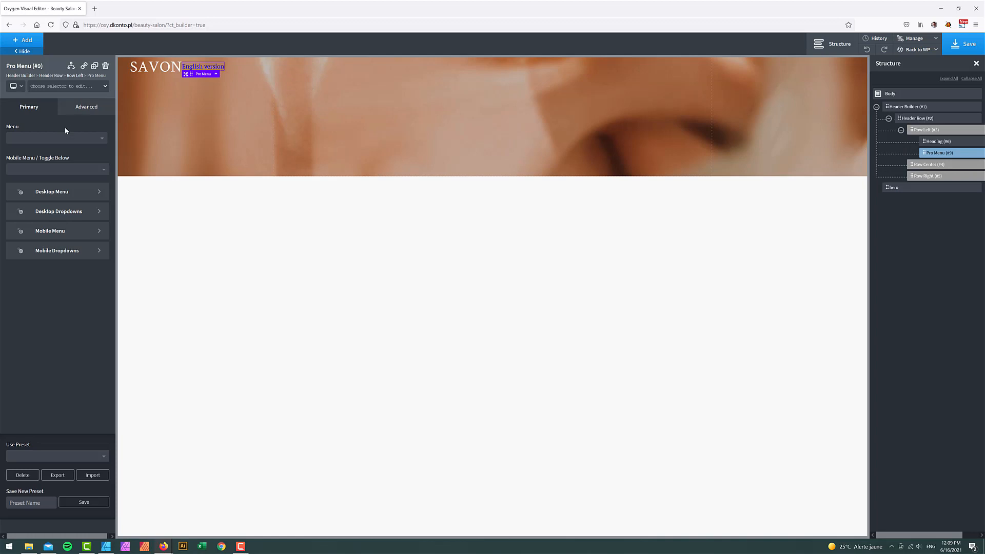
left_click(58, 138)
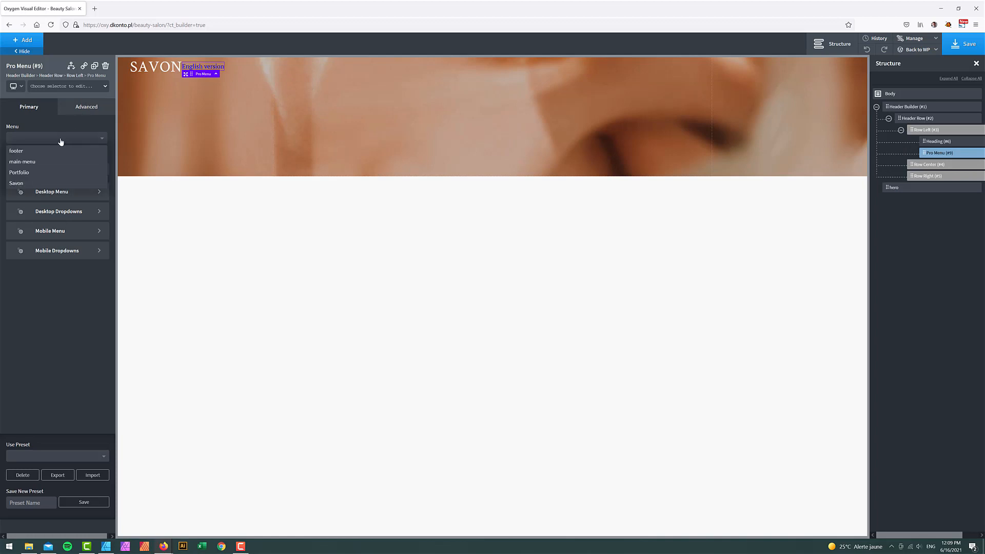
left_click(21, 184)
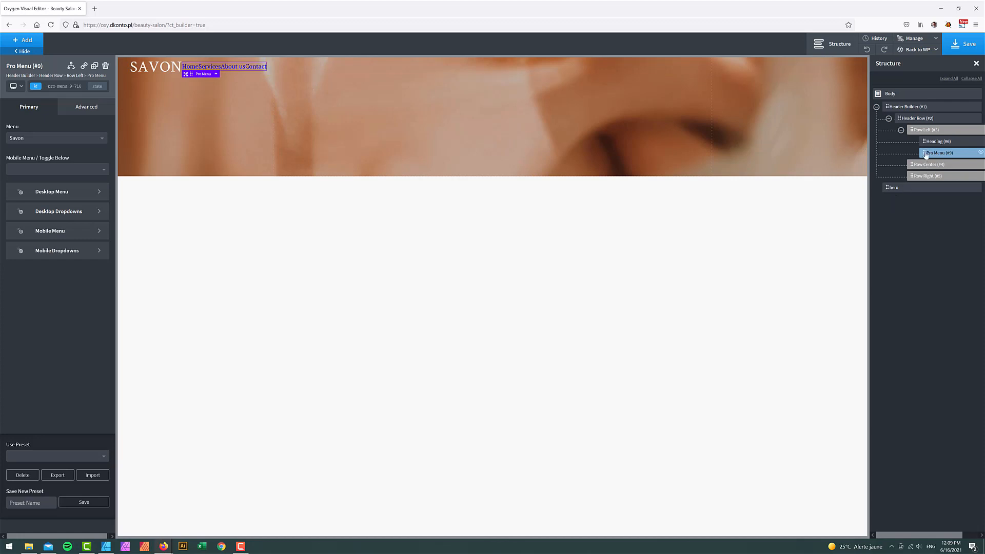
left_click_drag(925, 156, 928, 163)
left_click_drag(928, 163, 928, 164)
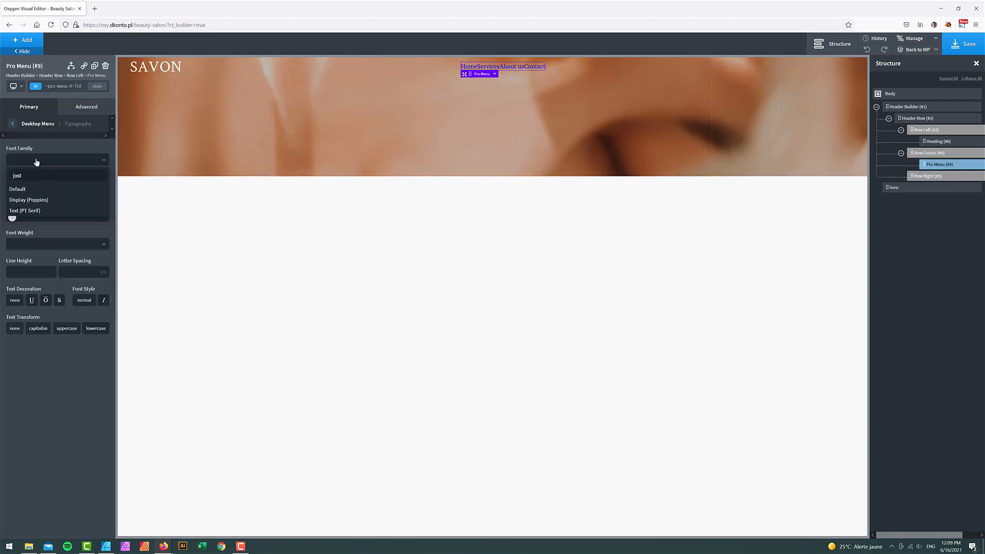
- Style the menu links in white uppercase Poppins with letter spacing 1
left_click(26, 197)
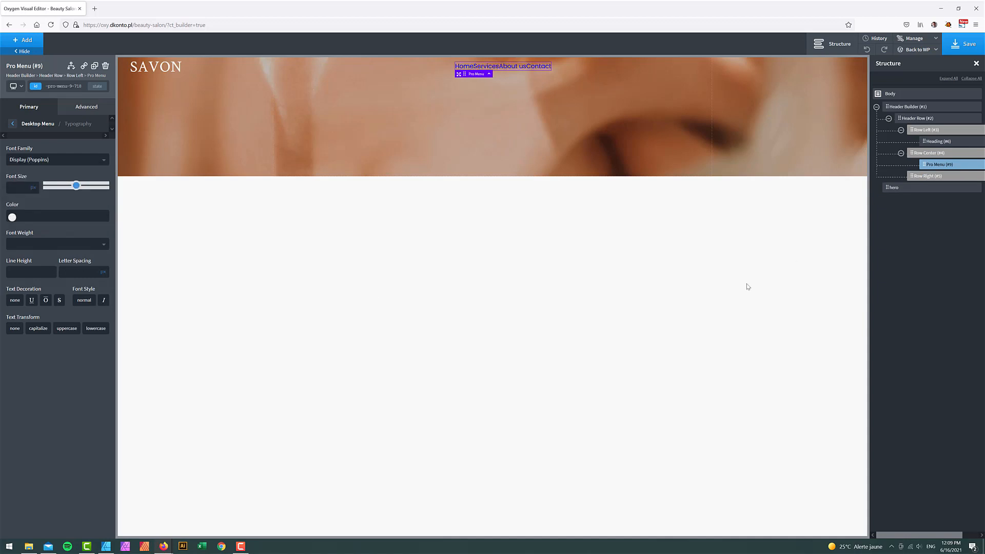
left_click(13, 217)
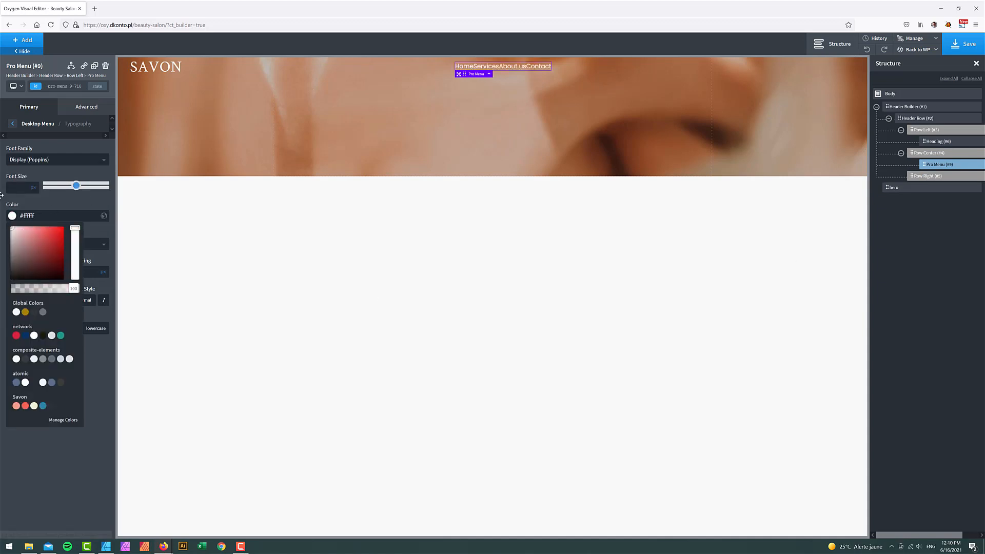
left_click(54, 442)
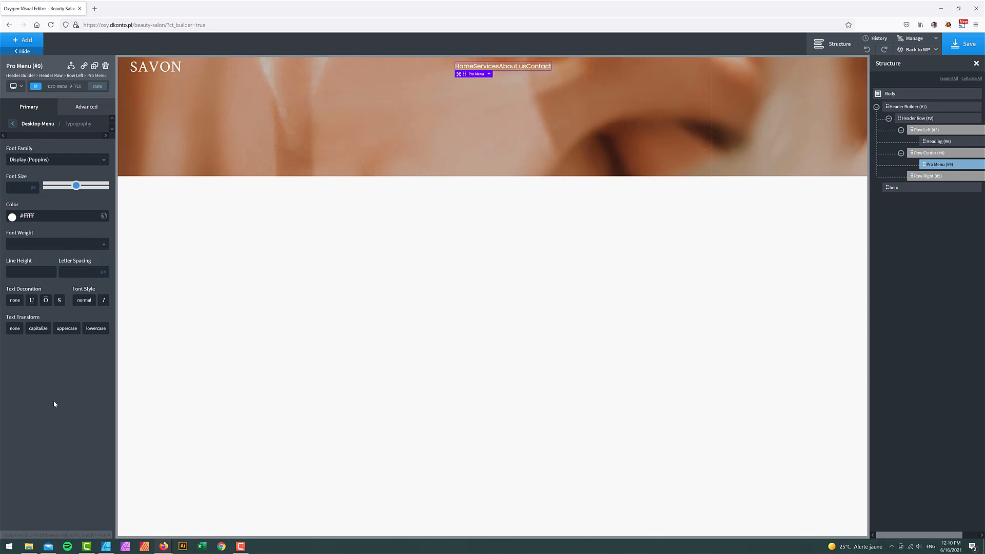
left_click(67, 329)
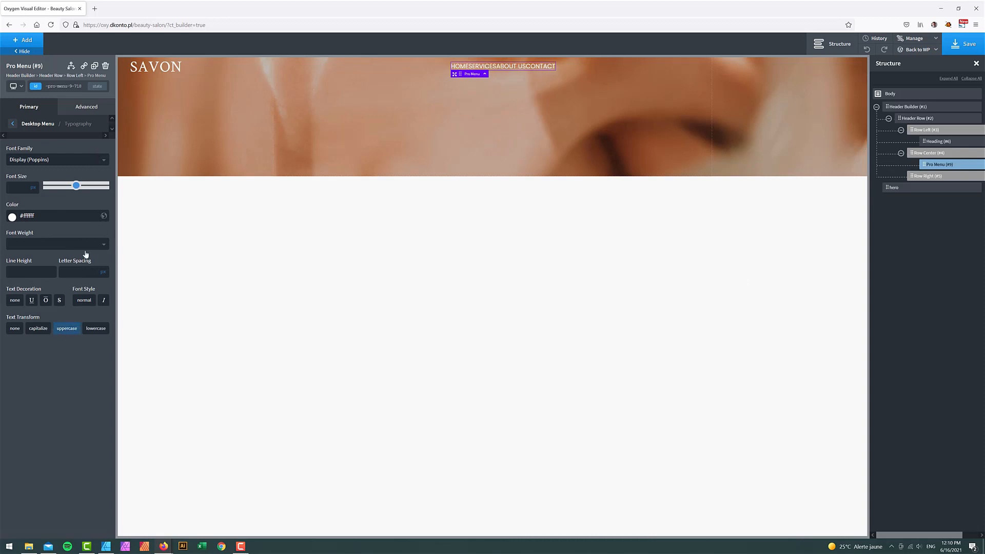
left_click(77, 274)
type("1")
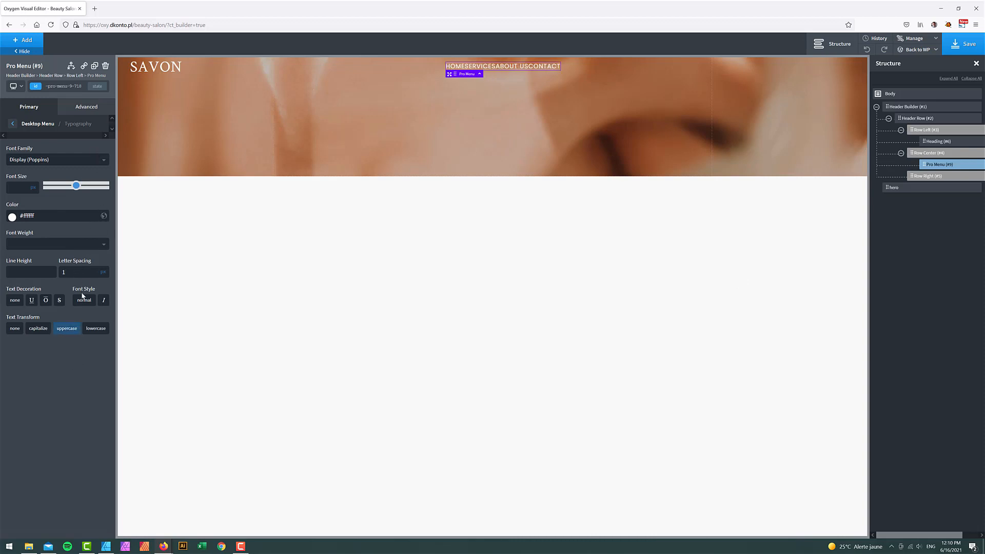
- Set the desktop menu item margins to 10 and 10
left_click(81, 110)
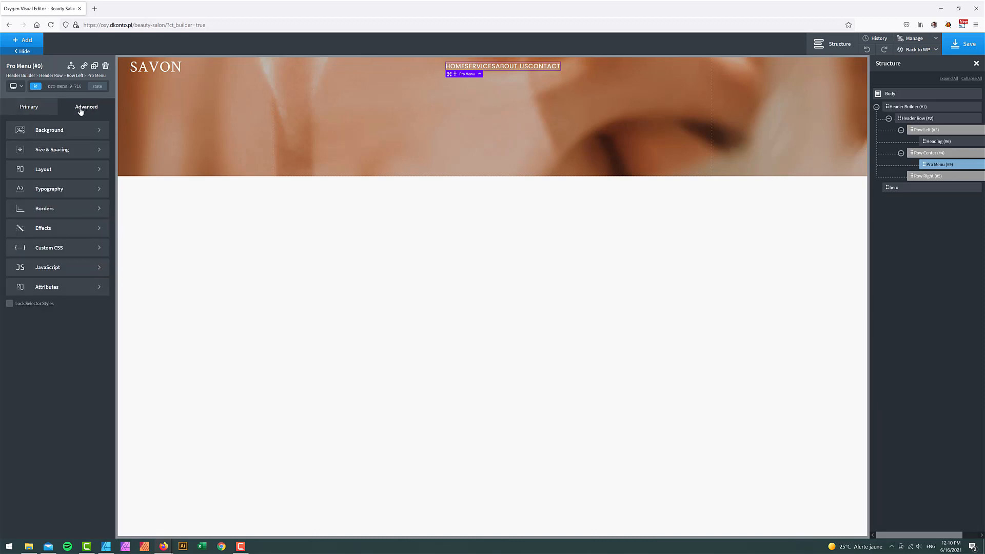
left_click(40, 107)
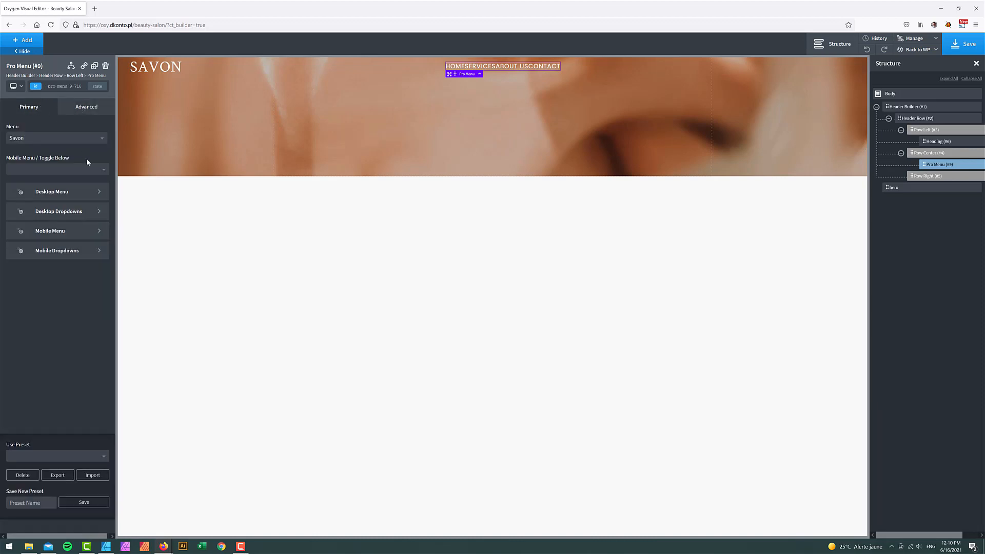
left_click(62, 191)
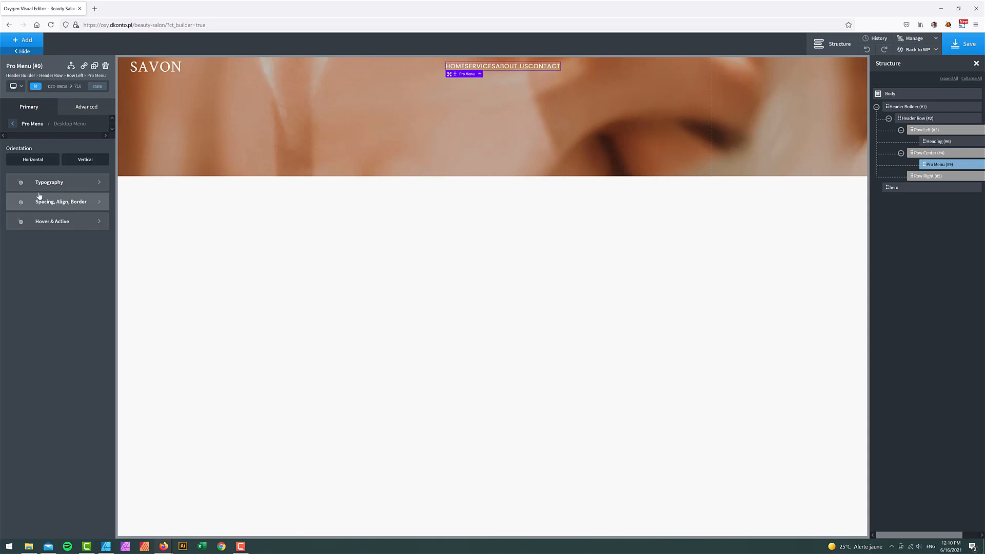
left_click(43, 222)
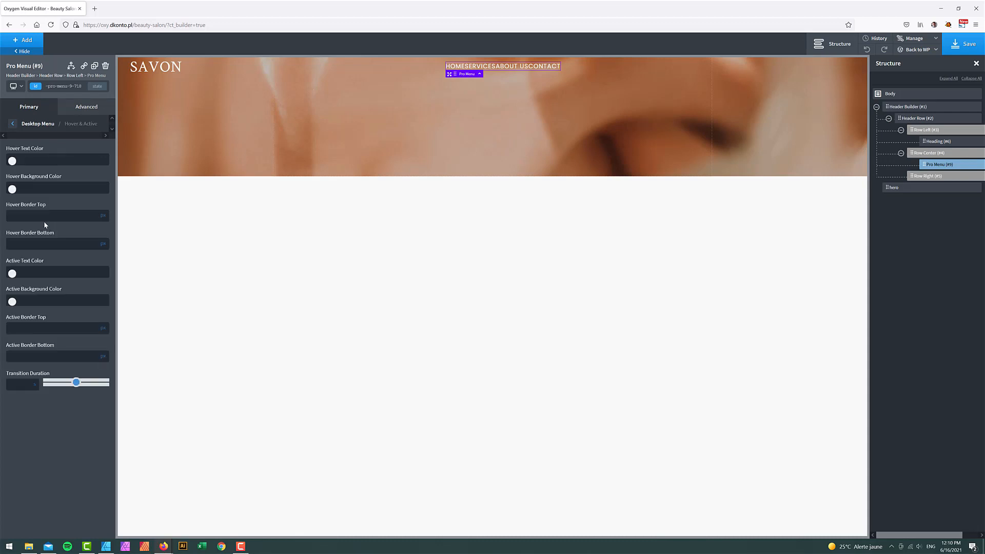
left_click(12, 124)
left_click(71, 203)
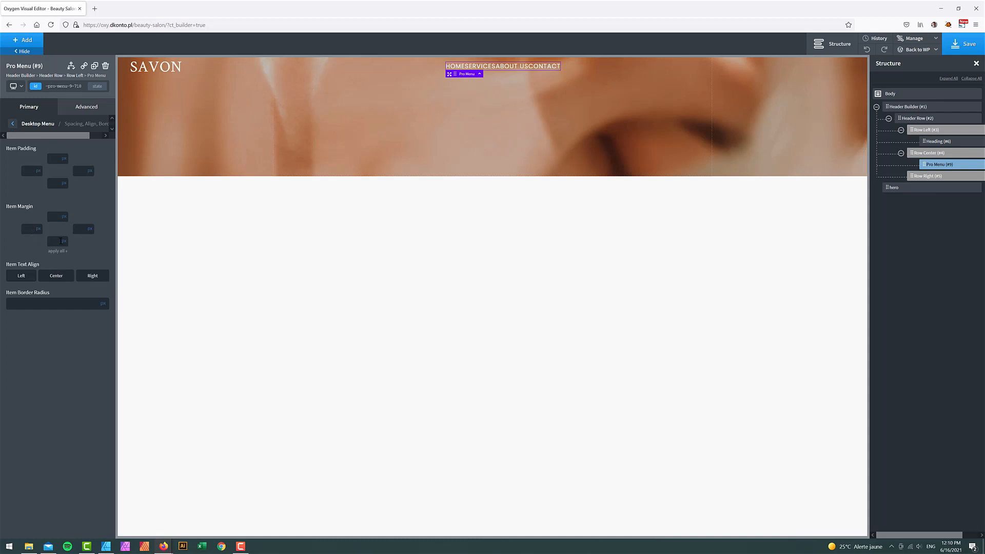
type("1010")
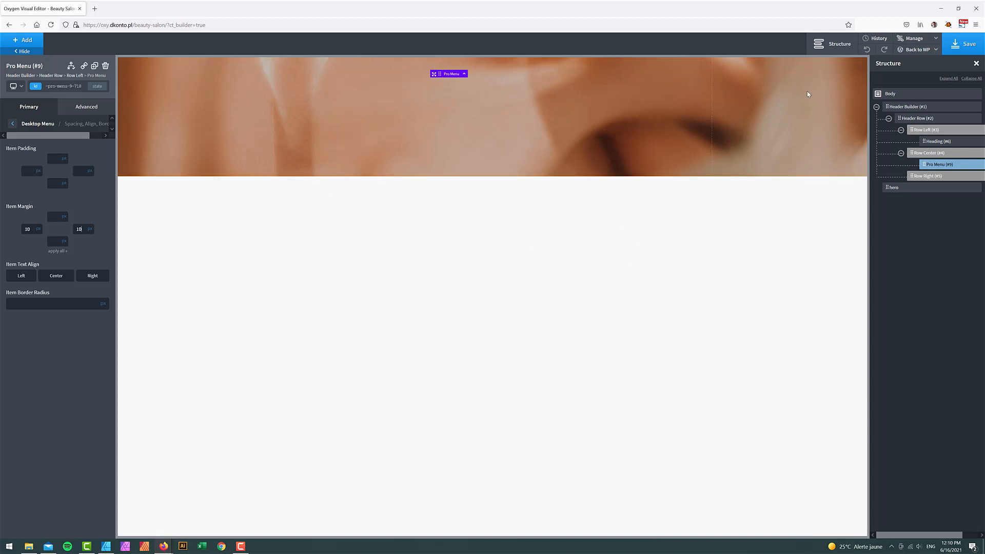
- Add Social Icons and move them into the header's Row Right
left_click(29, 41)
type("soc")
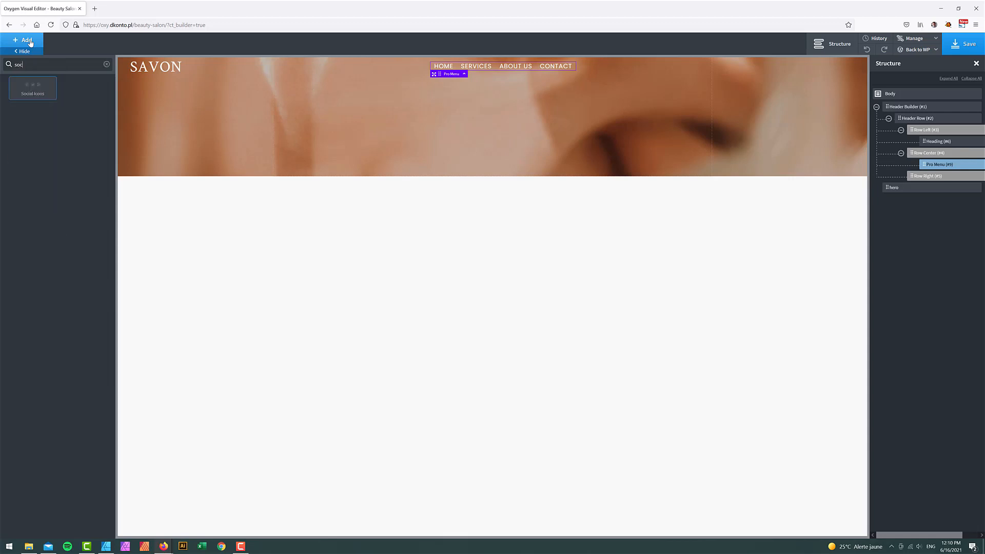
left_click(34, 98)
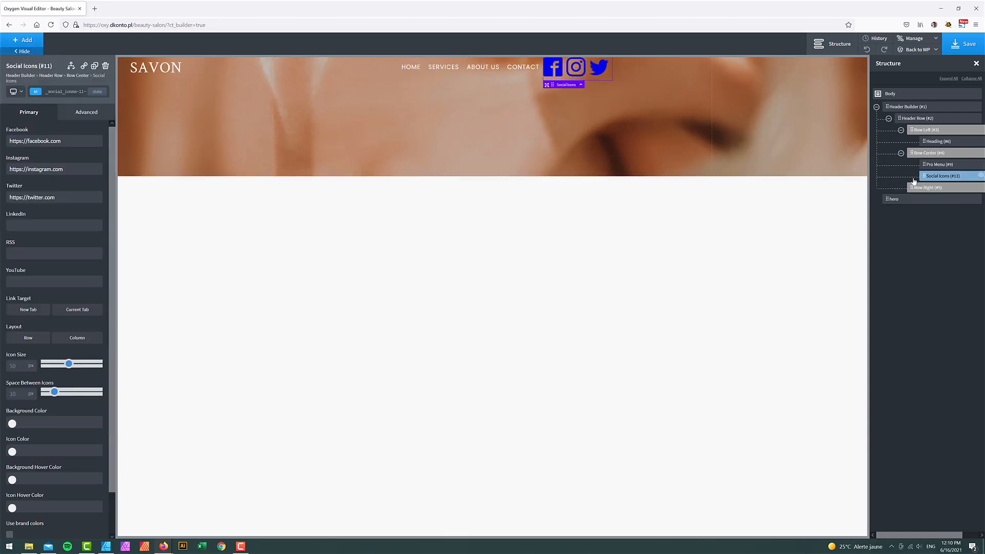
left_click_drag(923, 178, 926, 189)
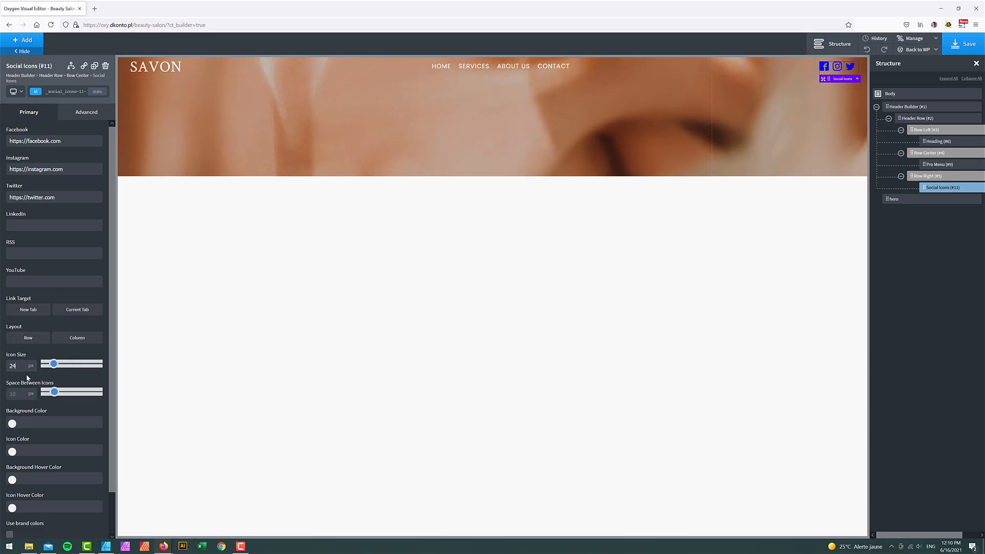
- Make the social icons white with an icon size of 20
left_click(13, 451)
scroll(13, 457, "down", 2)
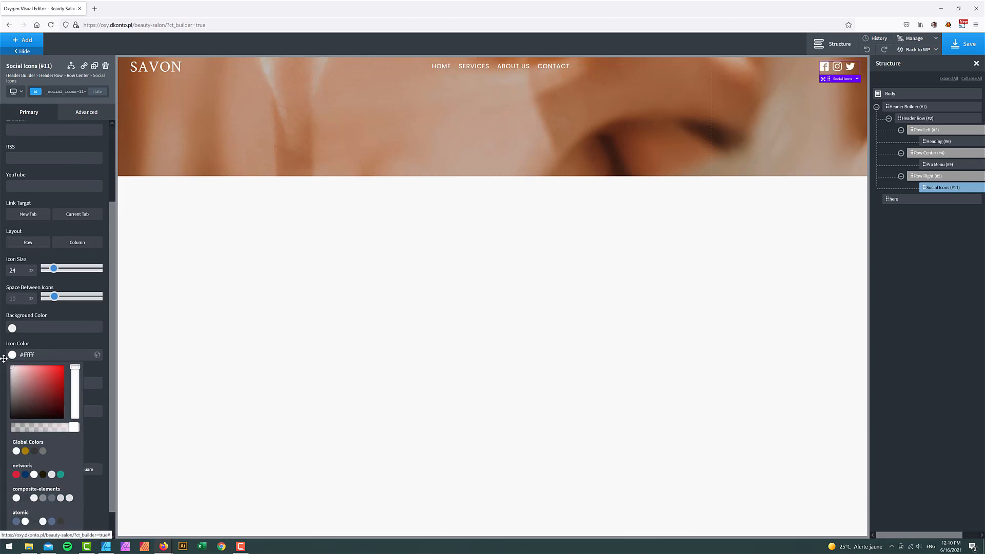
scroll(3, 358, "up", 2)
double_click(21, 321)
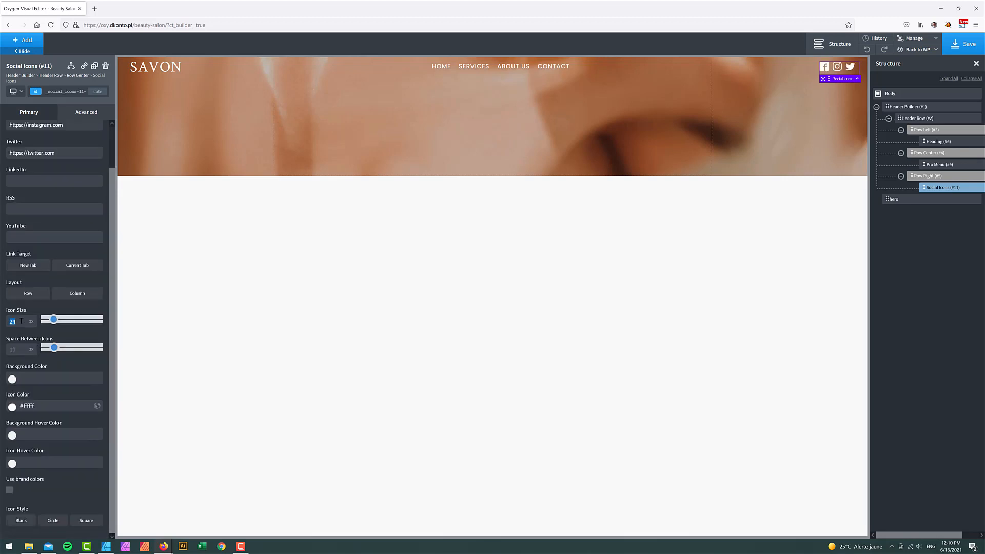
type("20")
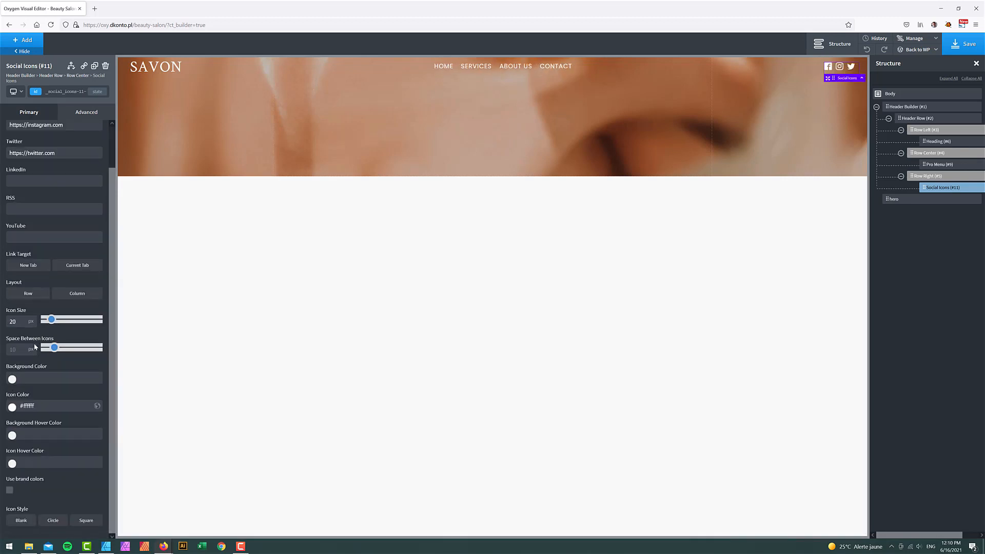
left_click(931, 106)
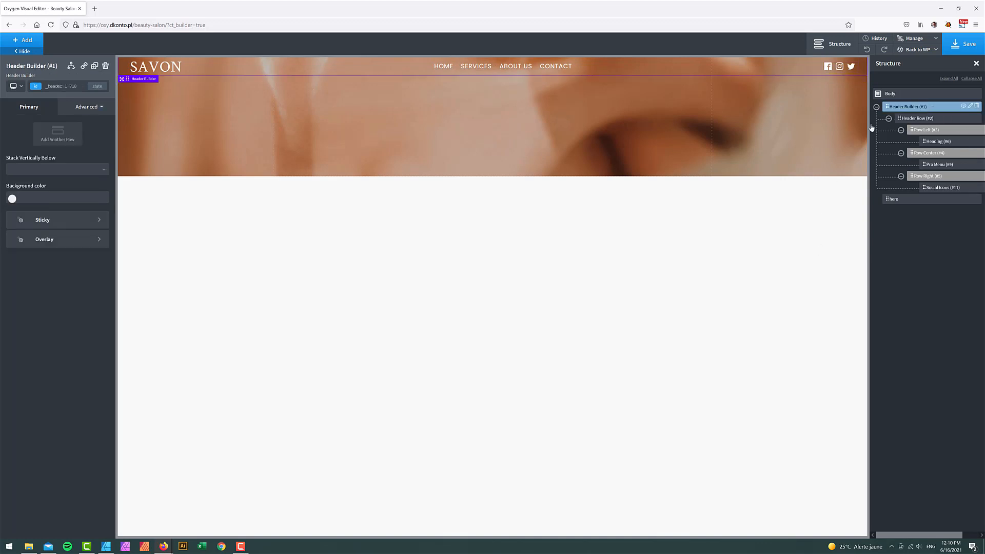
- Set the header's bottom padding to 30 in Advanced > Size & Spacing
left_click(88, 107)
left_click(59, 154)
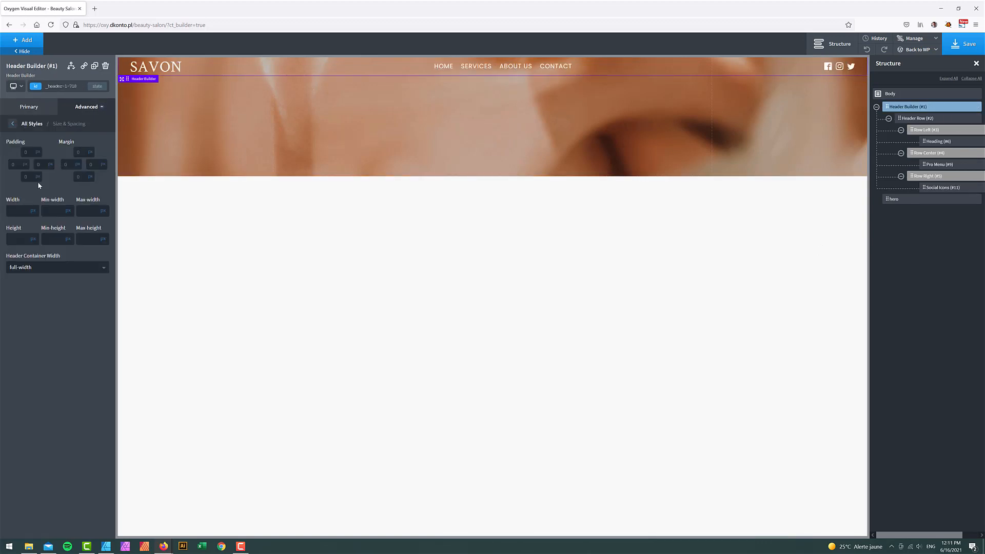
type("30")
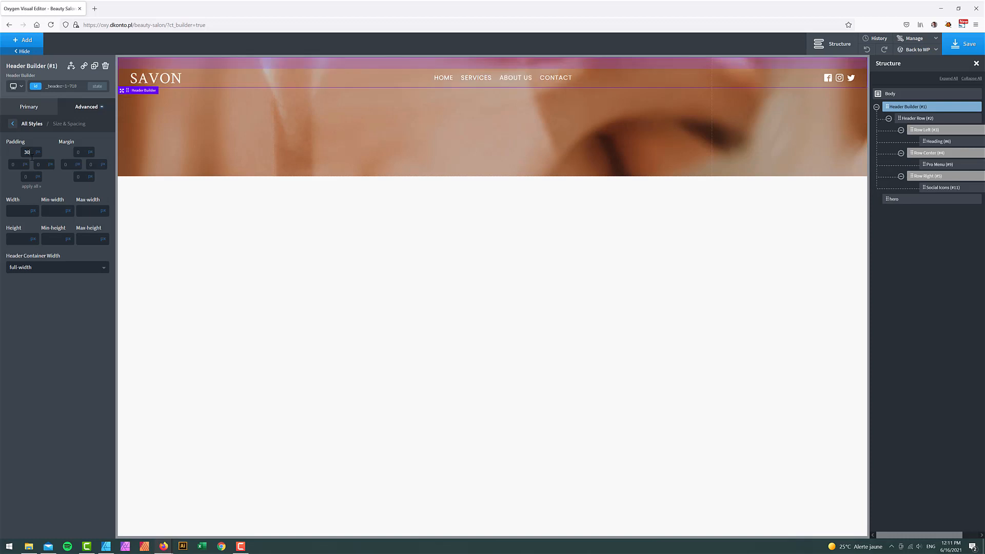
left_click(29, 177)
type("3")
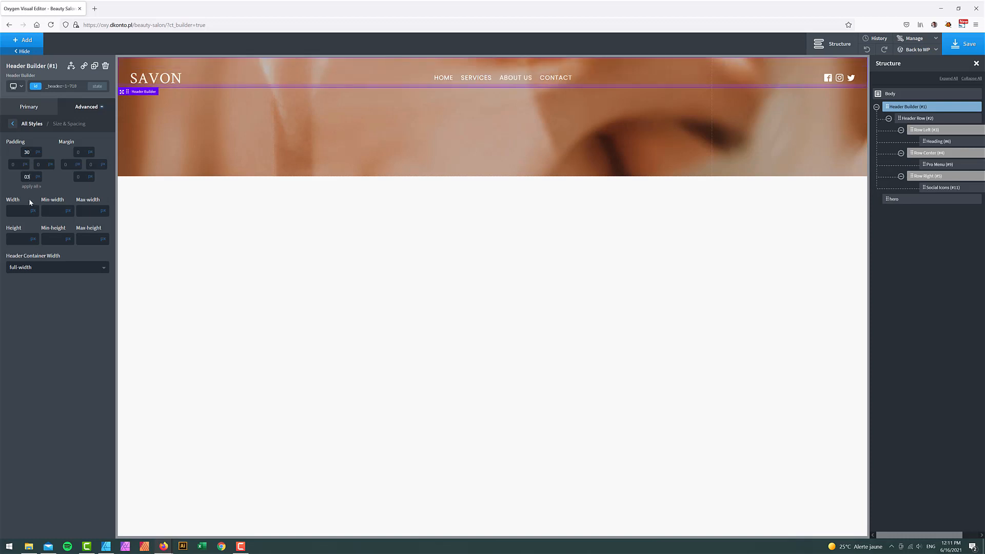
type("30")
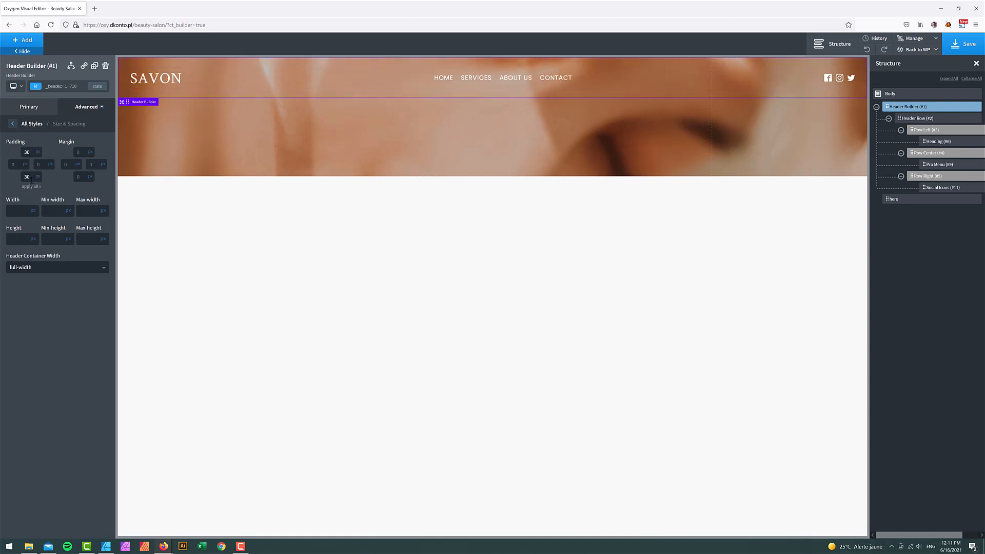
- Preview the header below 992px, return to full width, and select the navigation menu
left_click(14, 86)
left_click(30, 122)
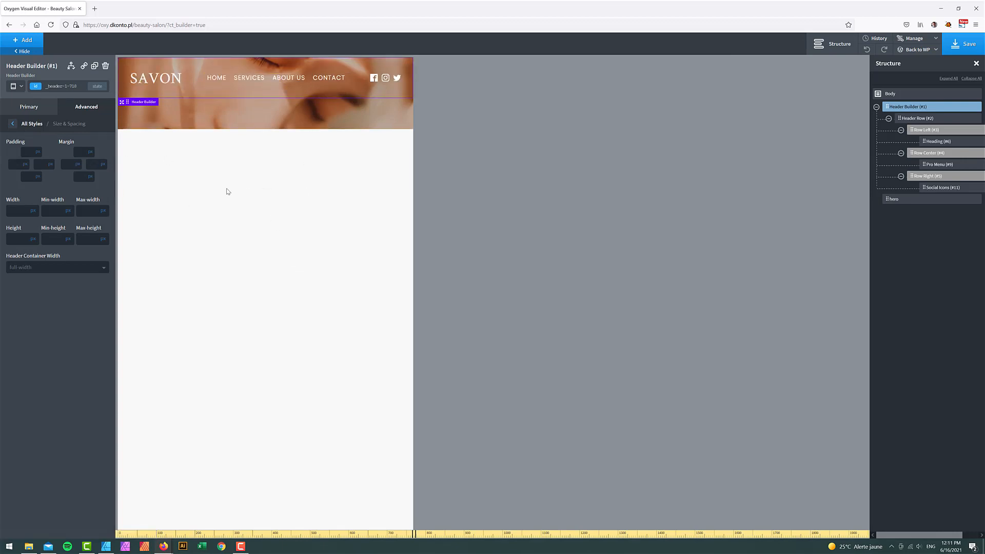
left_click(19, 88)
left_click(20, 99)
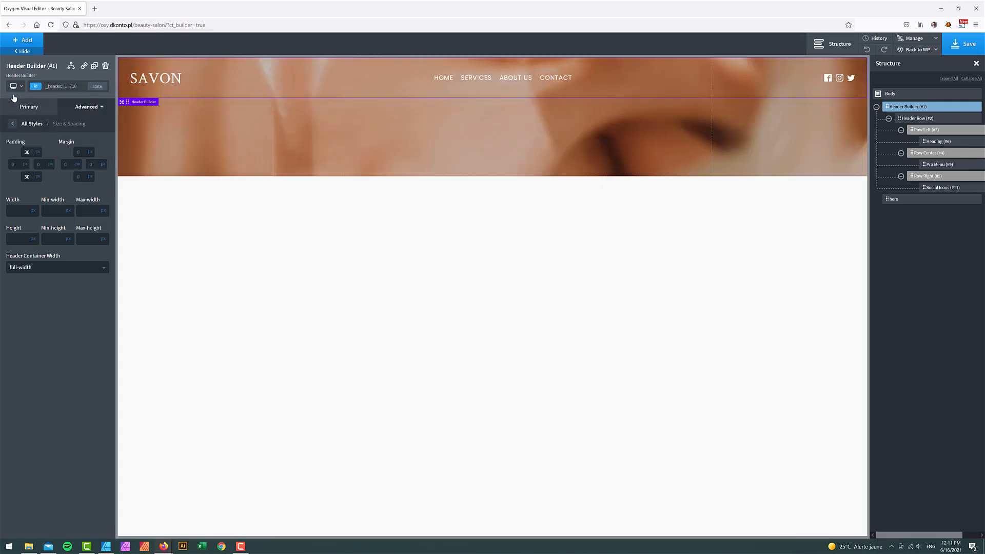
left_click(939, 165)
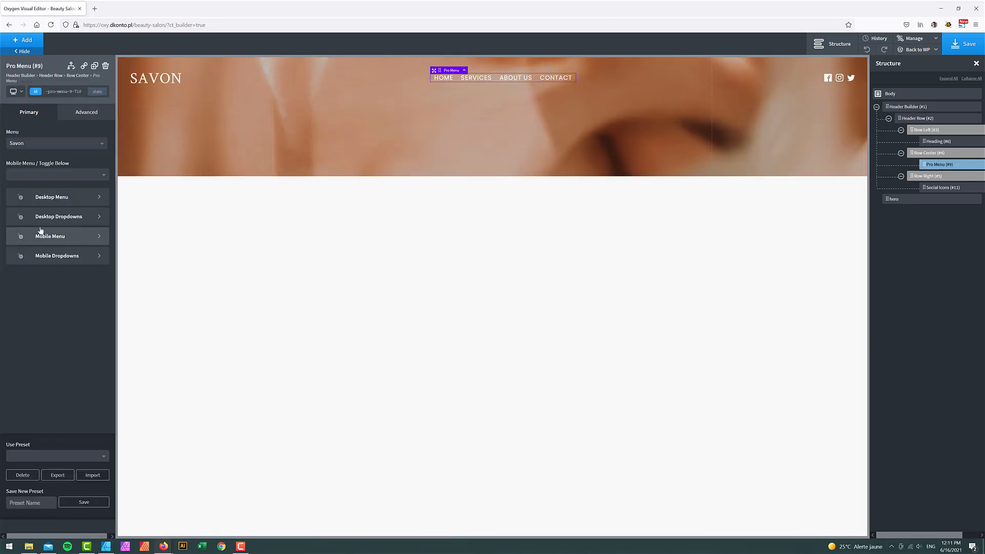
- Set the Pro Menu's mobile toggle to appear below 992px and preview at tablet width
left_click(41, 175)
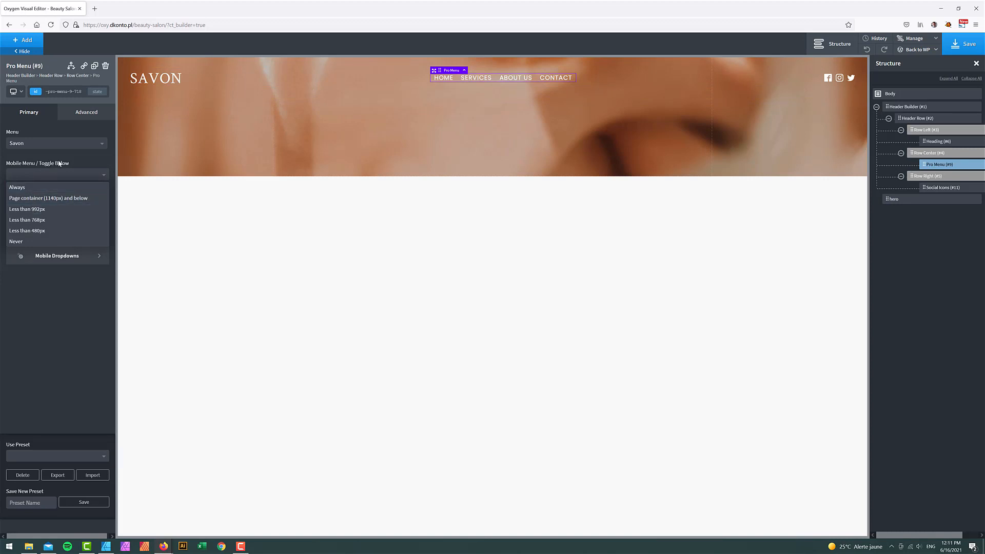
left_click(27, 214)
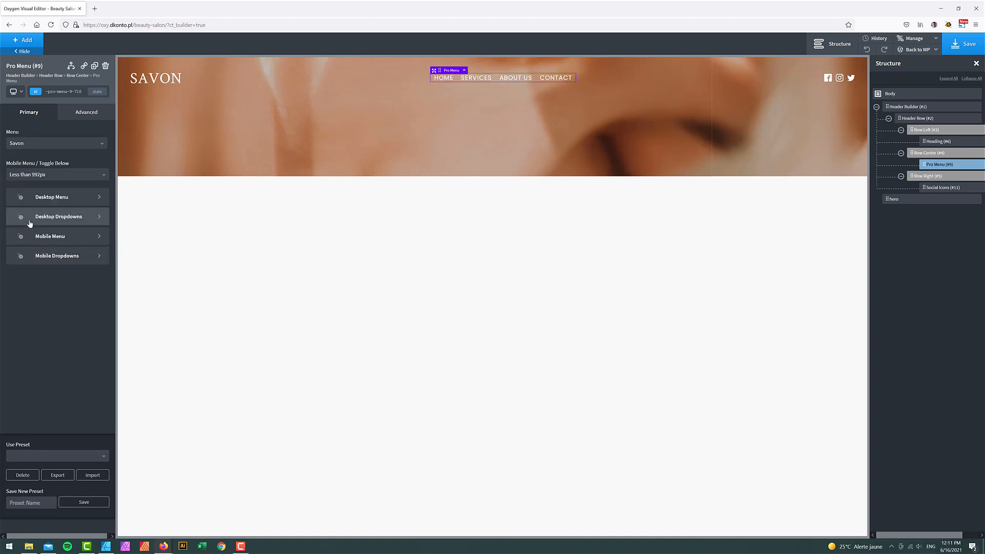
left_click(15, 92)
left_click(31, 137)
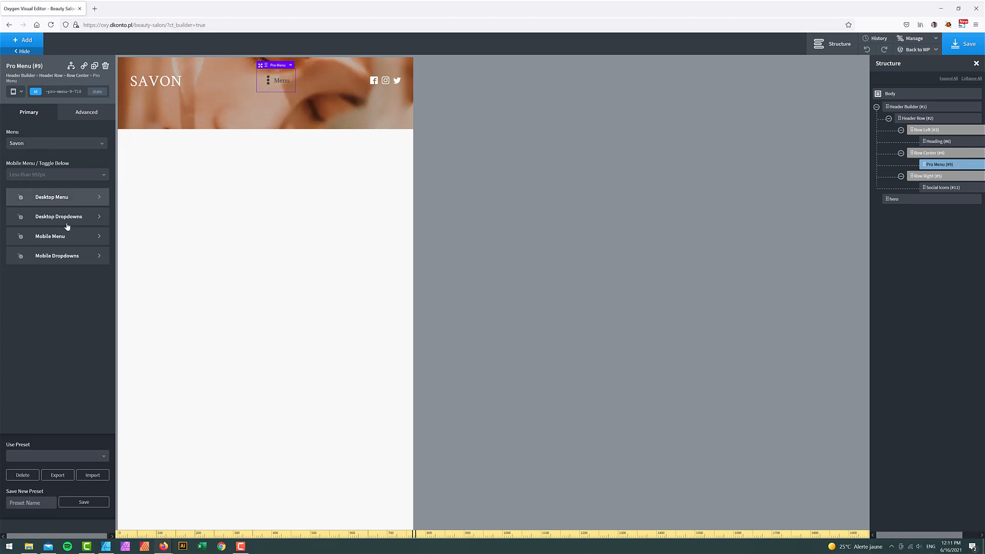
- Delete the 'Menu' label text from the mobile toggle's open icon
left_click(63, 237)
left_click(65, 161)
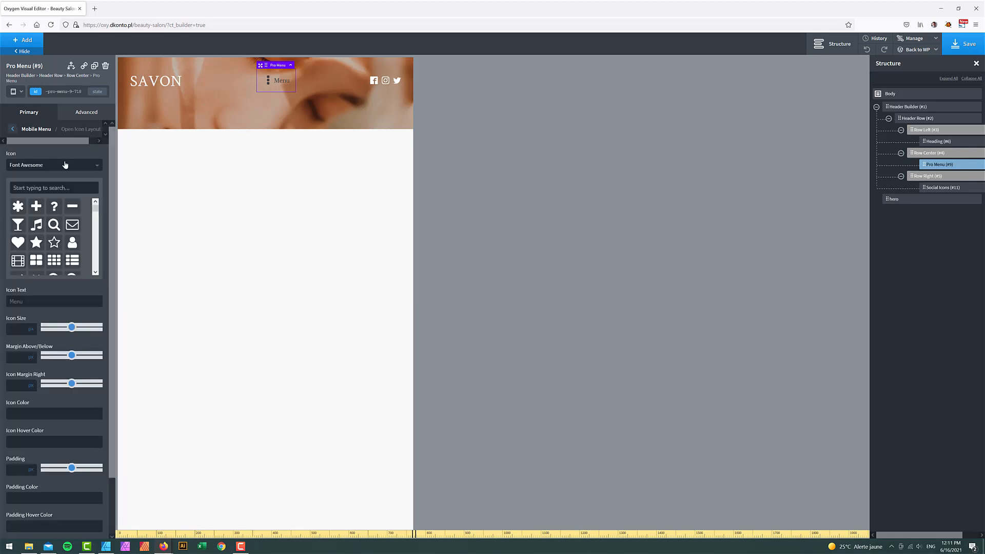
double_click(35, 301)
key("BackSpace")
- Switch the open icon to the Linearicons hamburger found by searching 'menu'
left_click(70, 165)
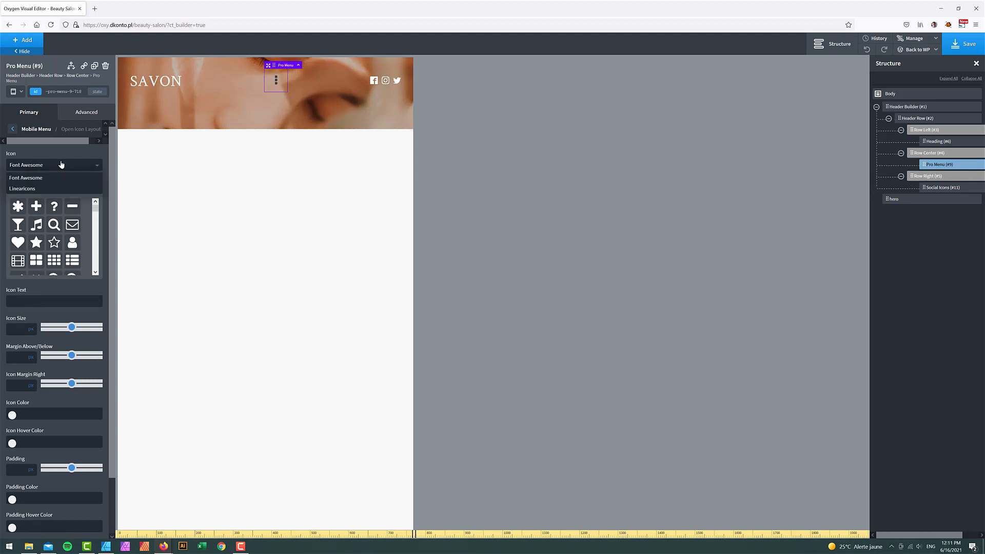
left_click(30, 189)
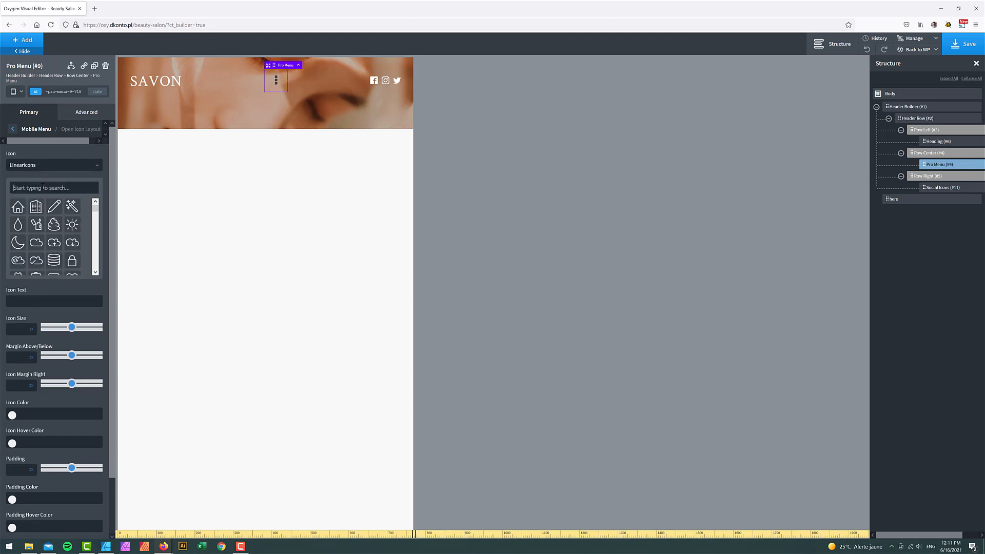
left_click(42, 187)
type("e")
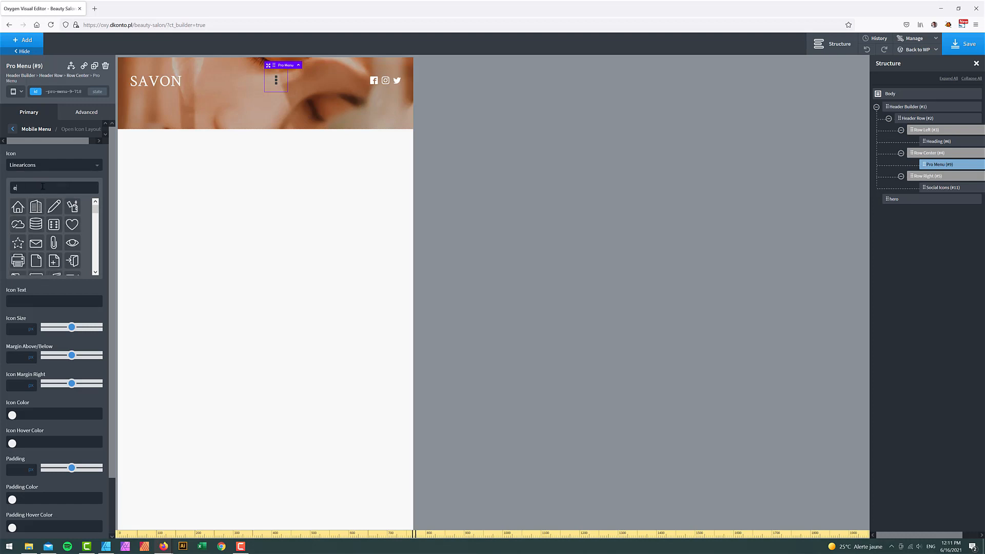
type("en")
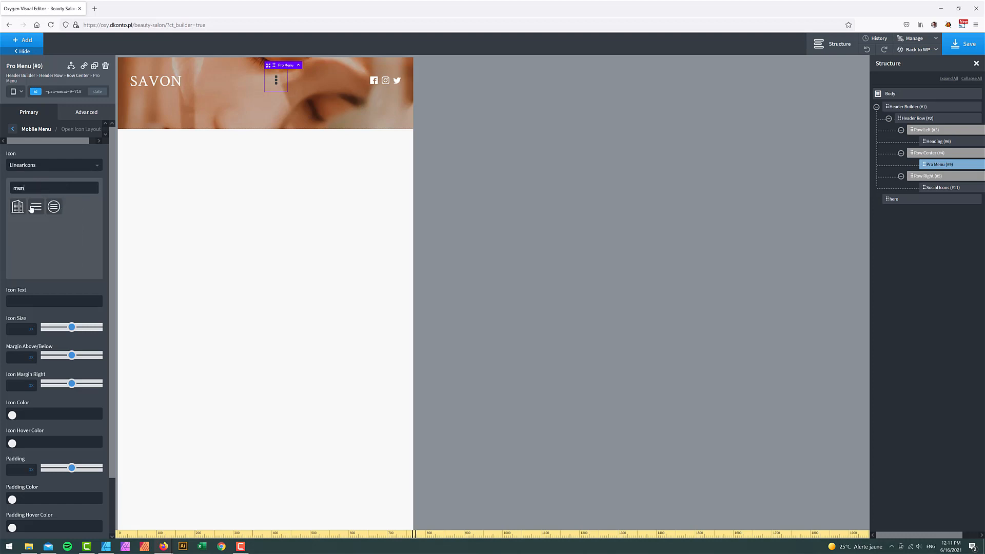
type("u")
left_click(36, 211)
- Check the toggle icon's colour, then open the mobile menu overlay preview
left_click(12, 415)
scroll(63, 398, "down", 2)
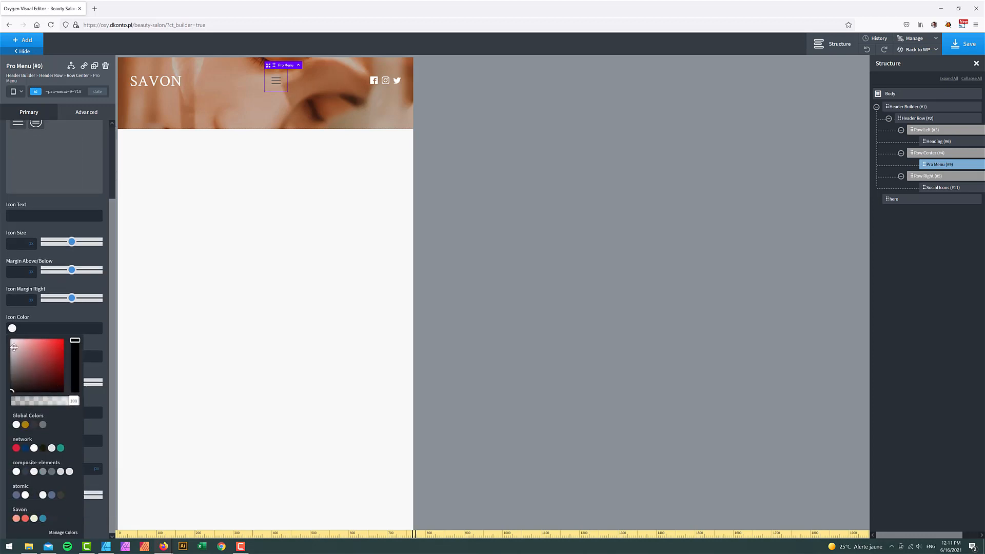
left_click(1, 310)
scroll(59, 261, "up", 2)
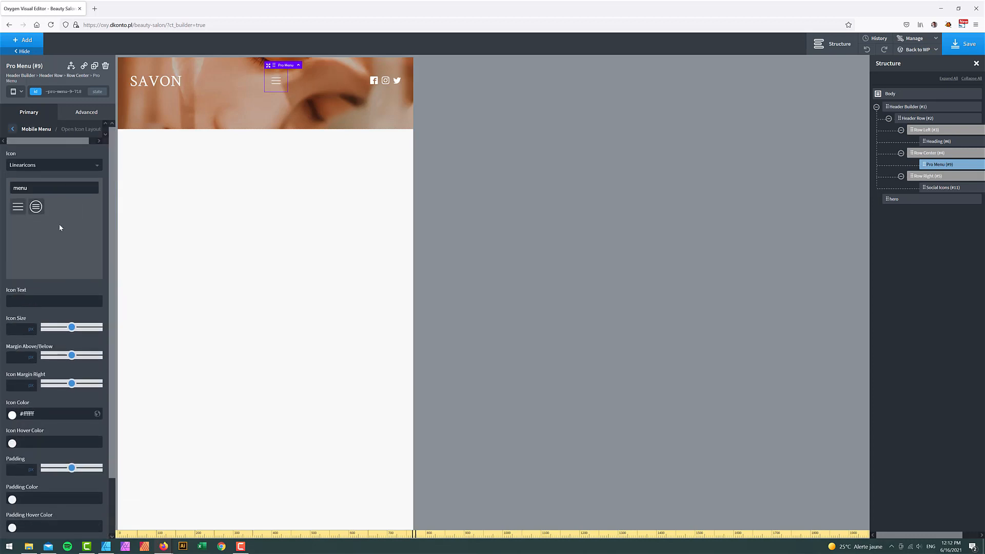
left_click(12, 129)
left_click(277, 88)
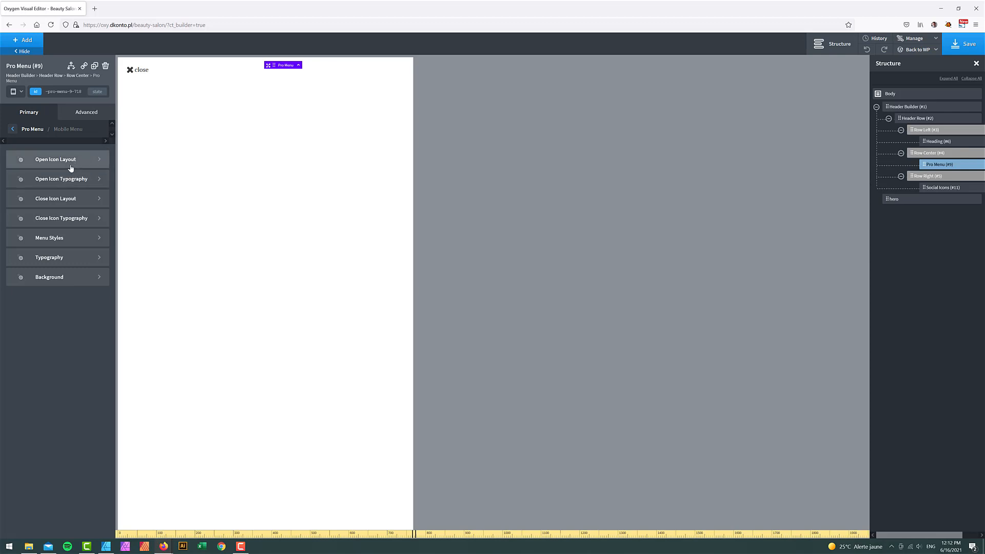
- Remove the close button's label and choose the thin Linearicons cross via a 'cross' search
left_click(34, 202)
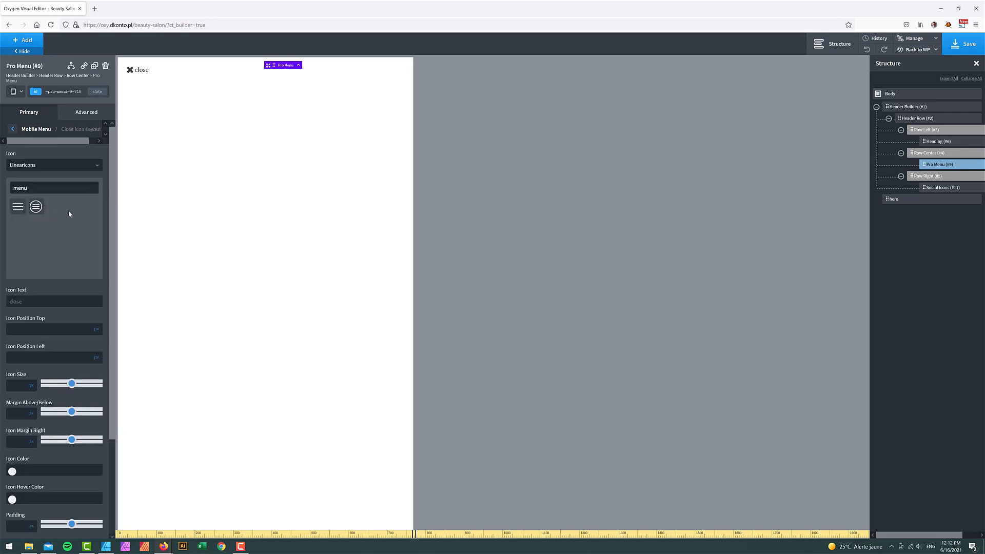
double_click(45, 300)
key("BackSpace")
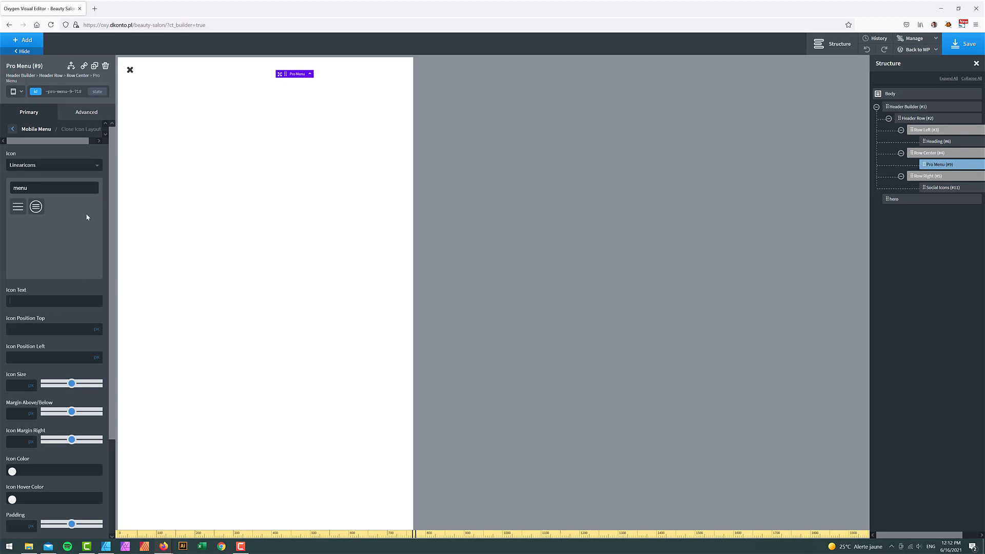
double_click(40, 192)
key("BackSpace")
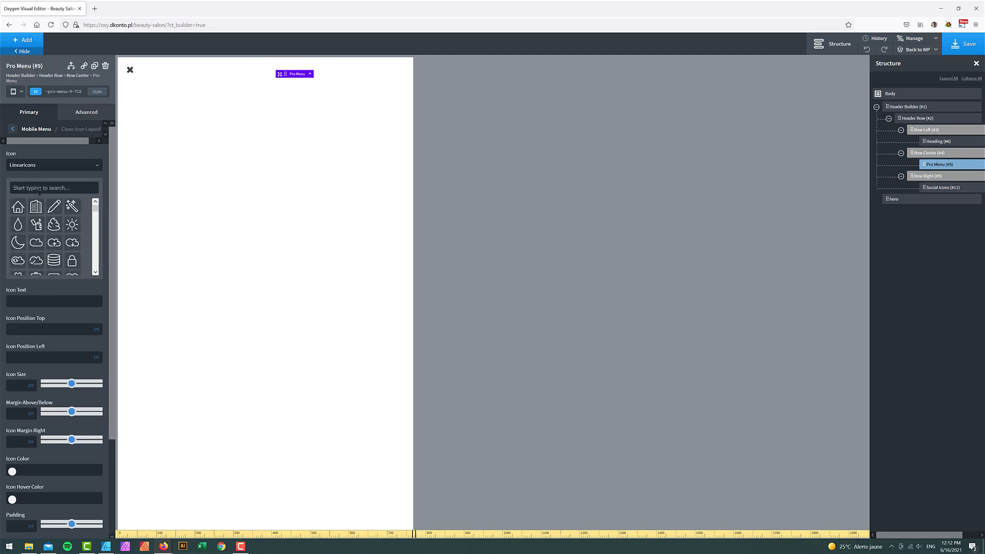
type("cro")
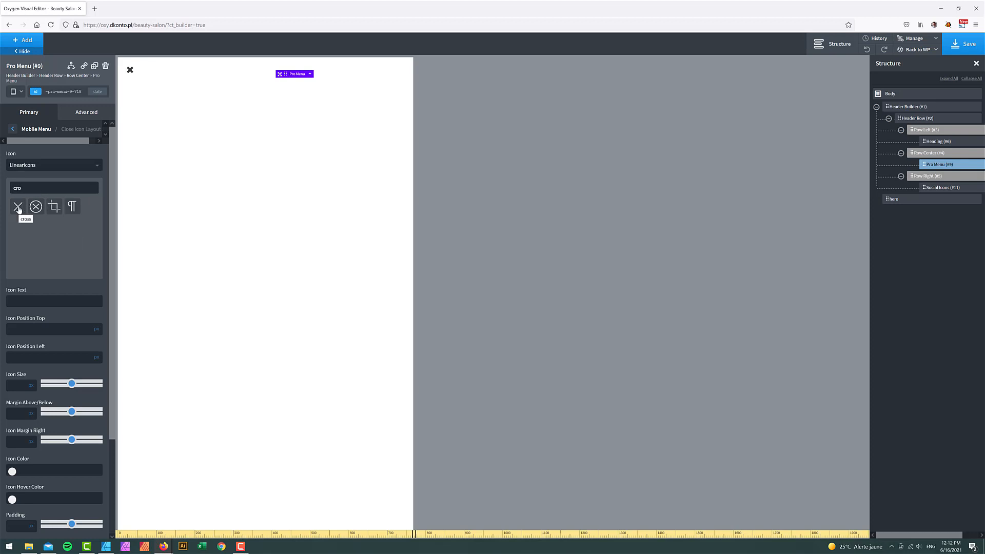
type("ss")
left_click(18, 207)
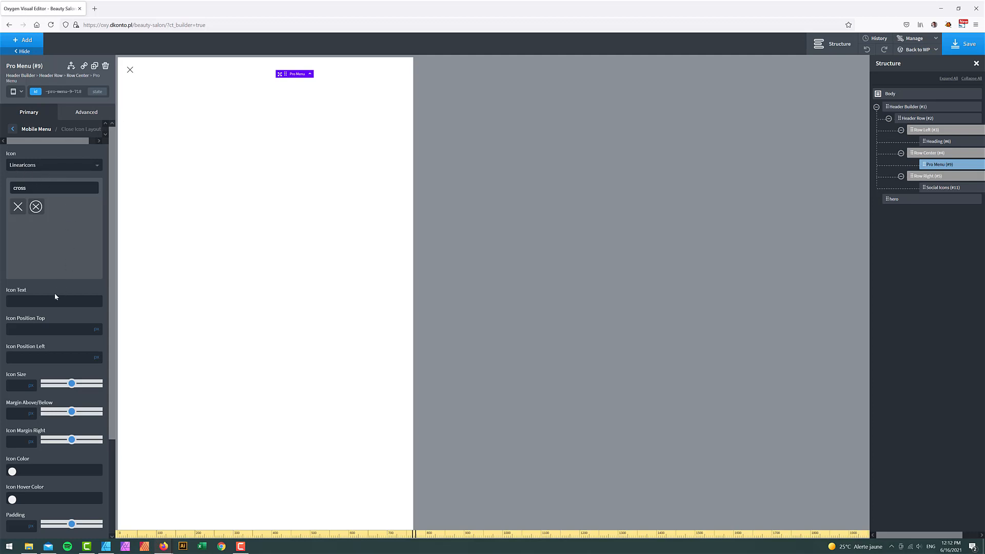
- Set the close icon's left position to 90%
left_click(30, 356)
type("90")
mouse_move(98, 363)
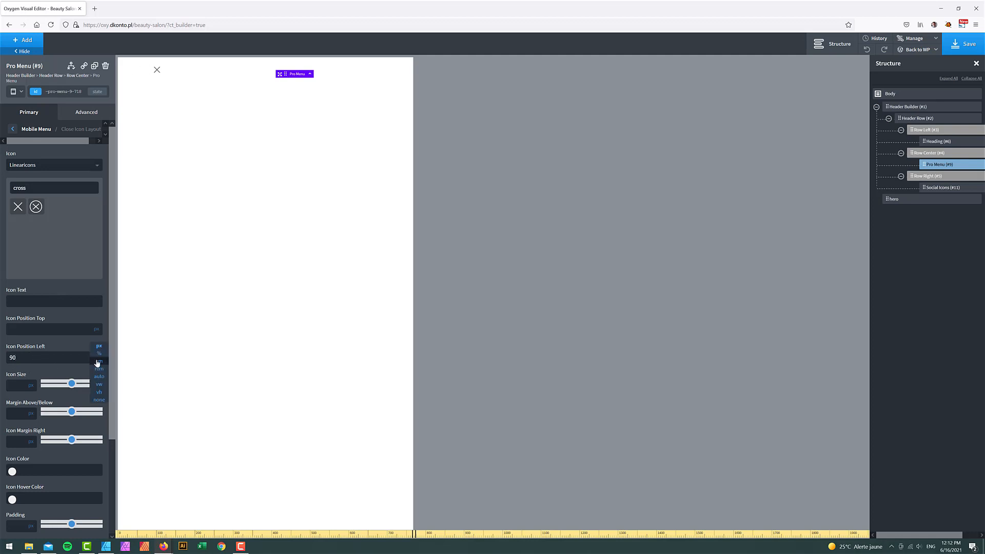
left_click(99, 353)
left_click(12, 130)
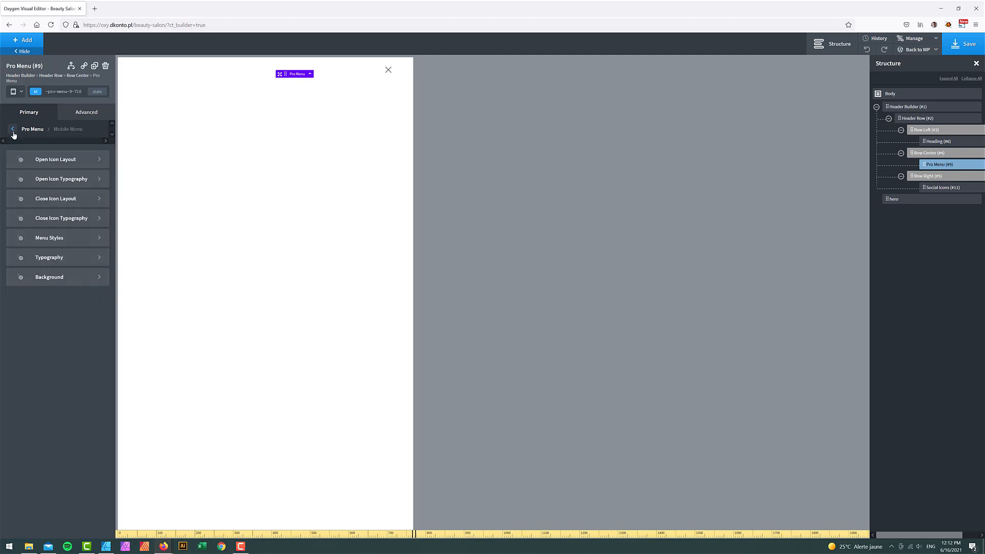
- Make the mobile menu slide in off-canvas at 10% width and reopen its preview
left_click(62, 237)
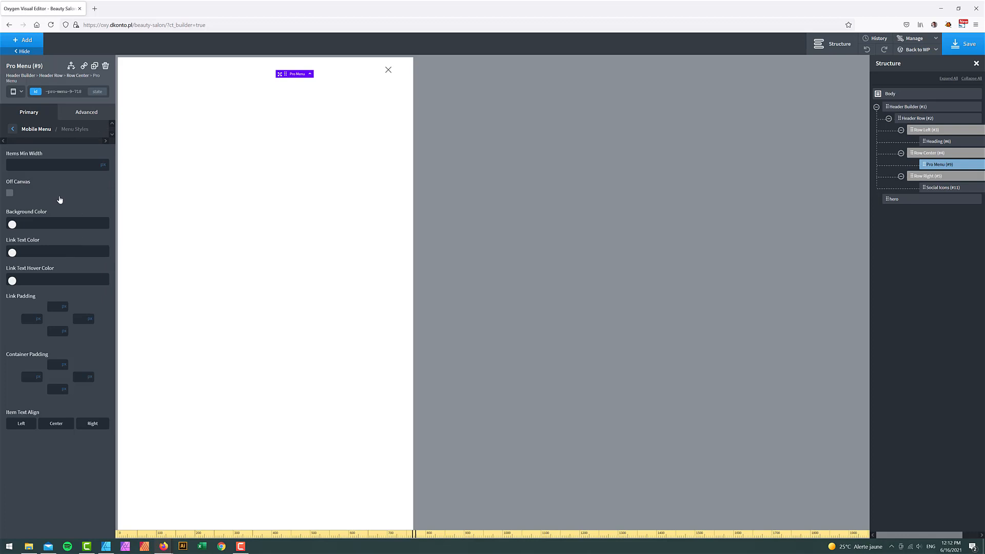
left_click(10, 194)
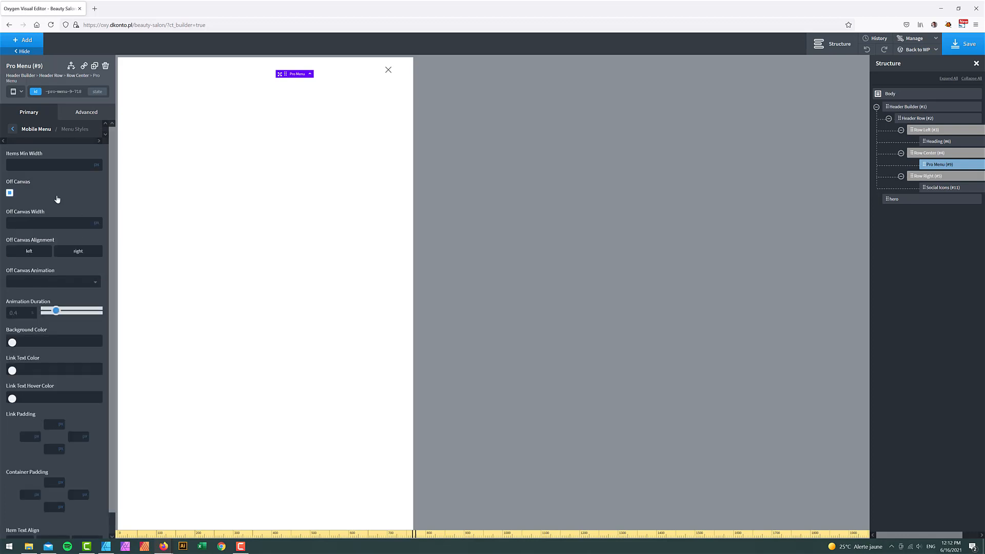
type("100")
left_click(96, 223)
left_click(97, 229)
left_click(388, 69)
left_click(275, 84)
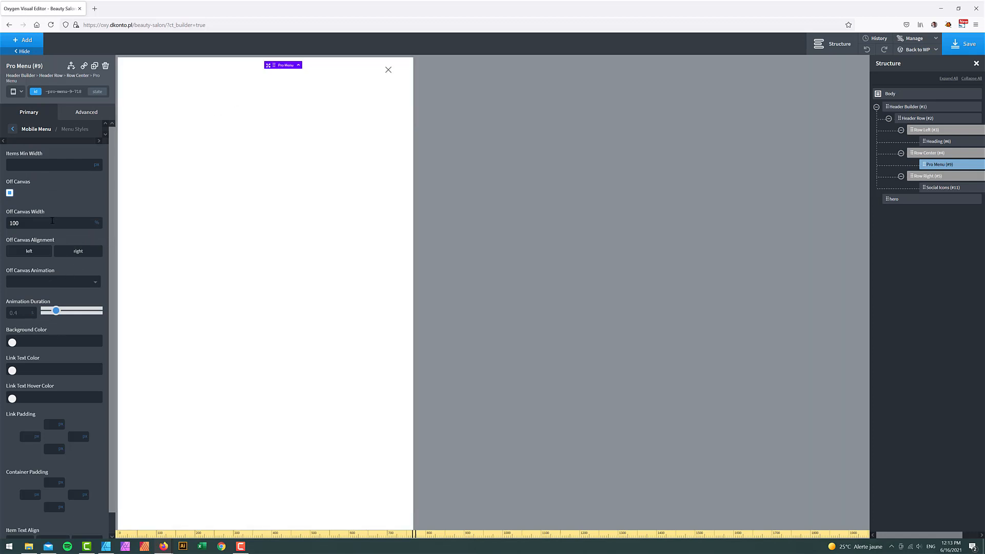
- Give the off-canvas menu a Savon blue background and center its links
left_click(12, 343)
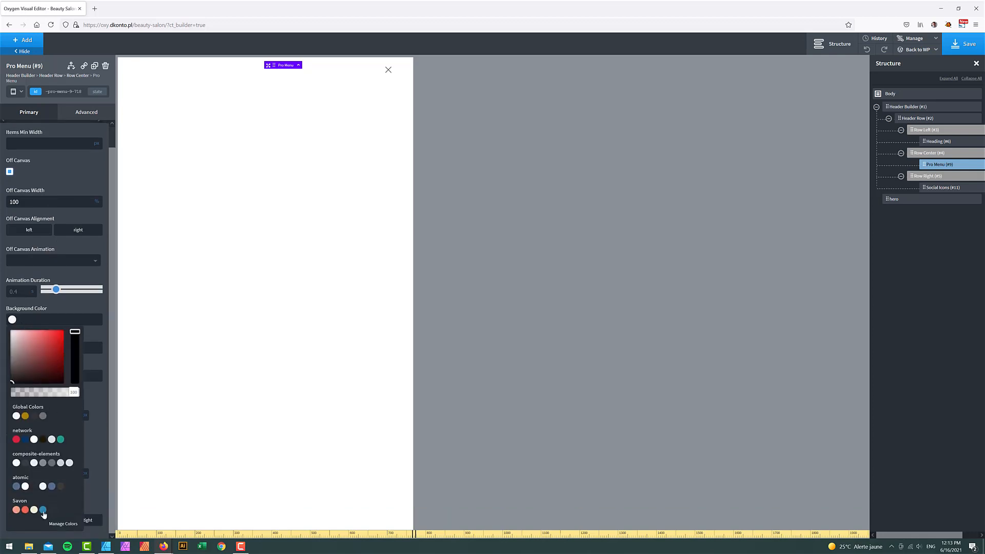
left_click(43, 510)
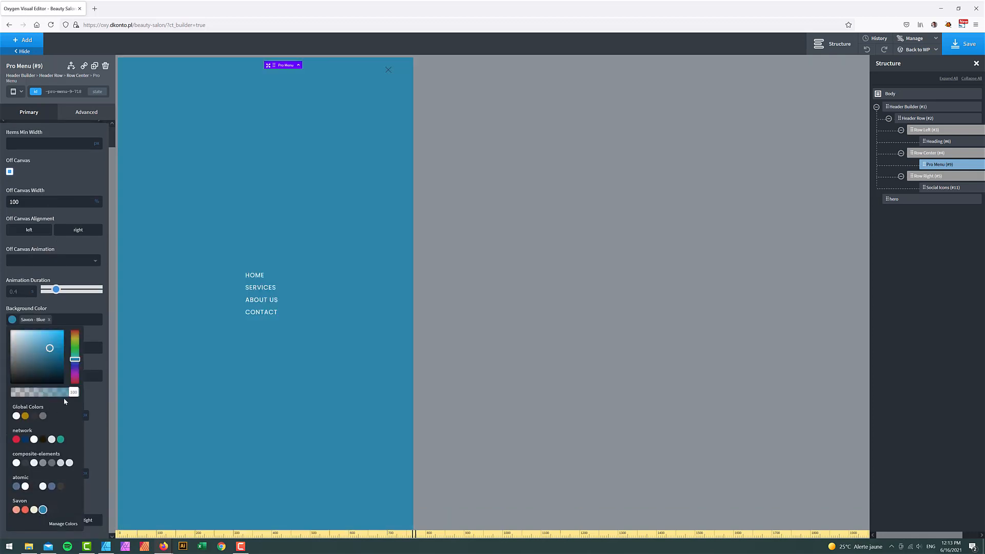
left_click(67, 181)
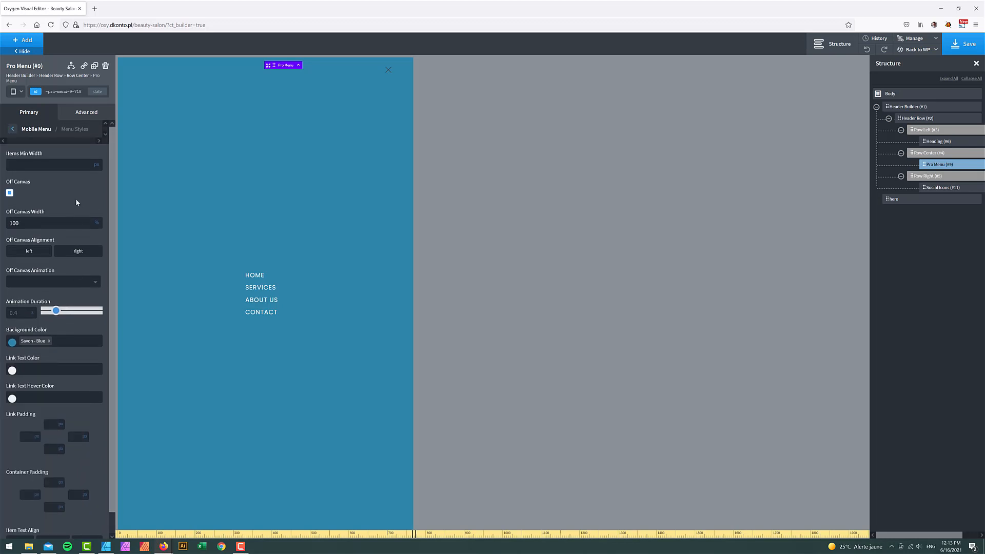
scroll(83, 408, "down", 1)
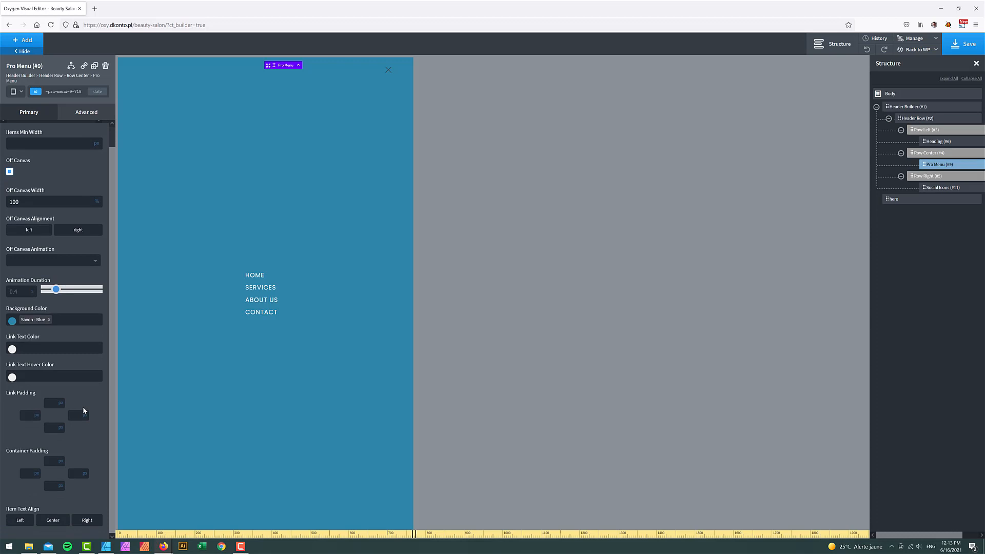
left_click(60, 522)
scroll(52, 365, "up", 1)
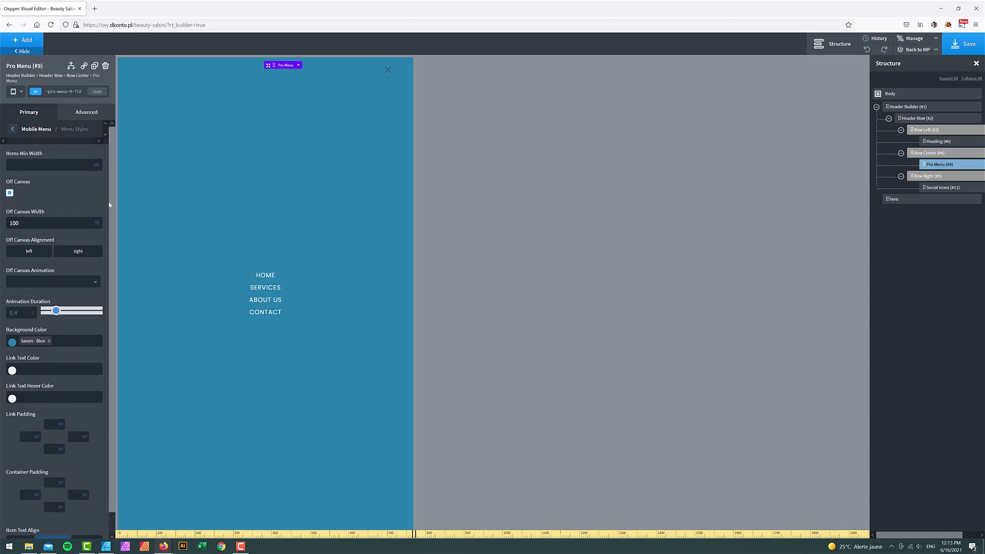
- Make the close icon white (#ffffff), save, and bring up the live Beauty Salon page
left_click(13, 129)
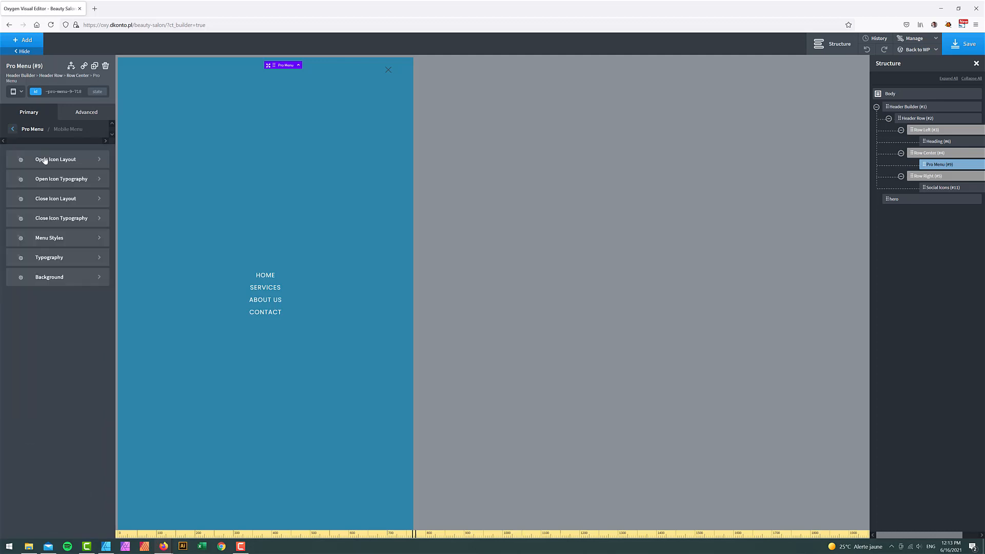
left_click(60, 203)
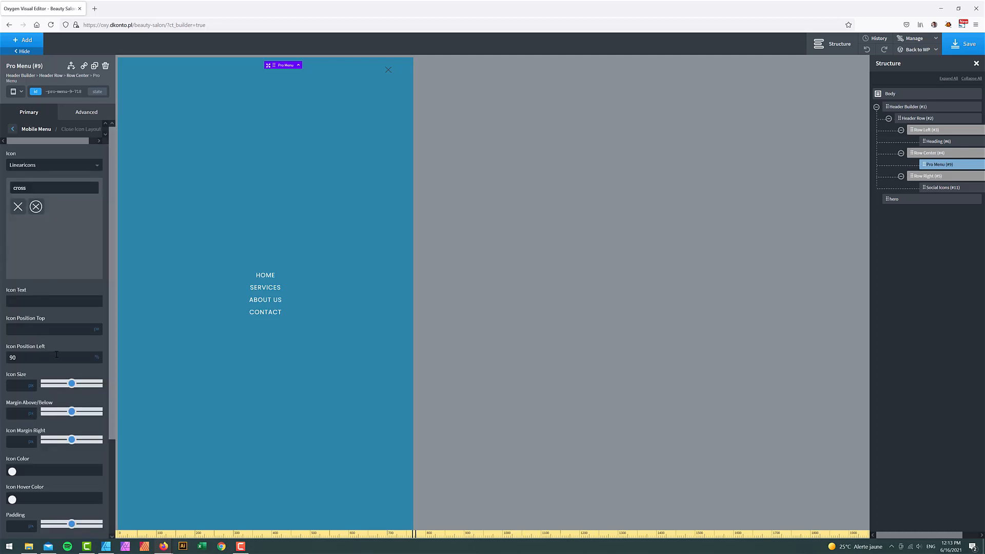
scroll(55, 358, "down", 4)
left_click(35, 375)
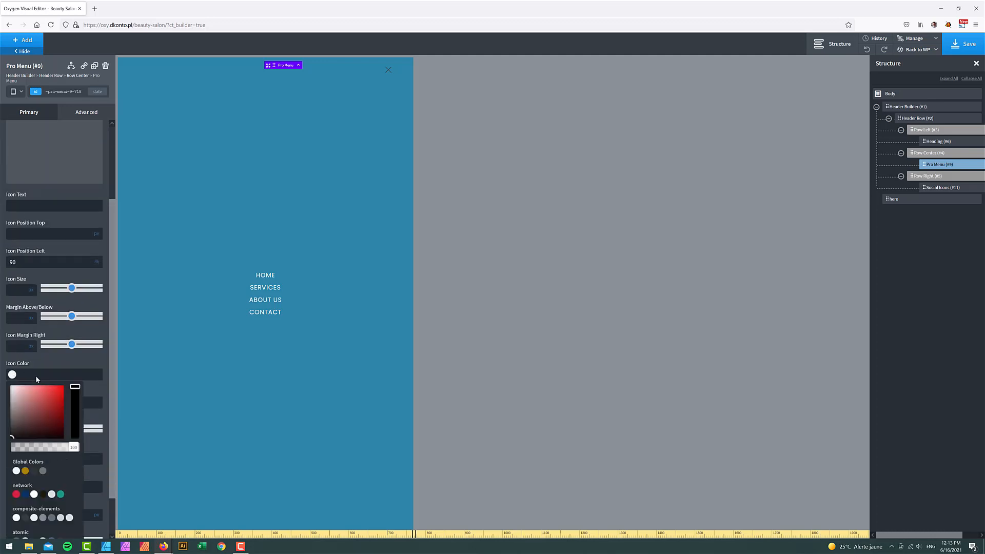
left_click_drag(37, 393, 2, 345)
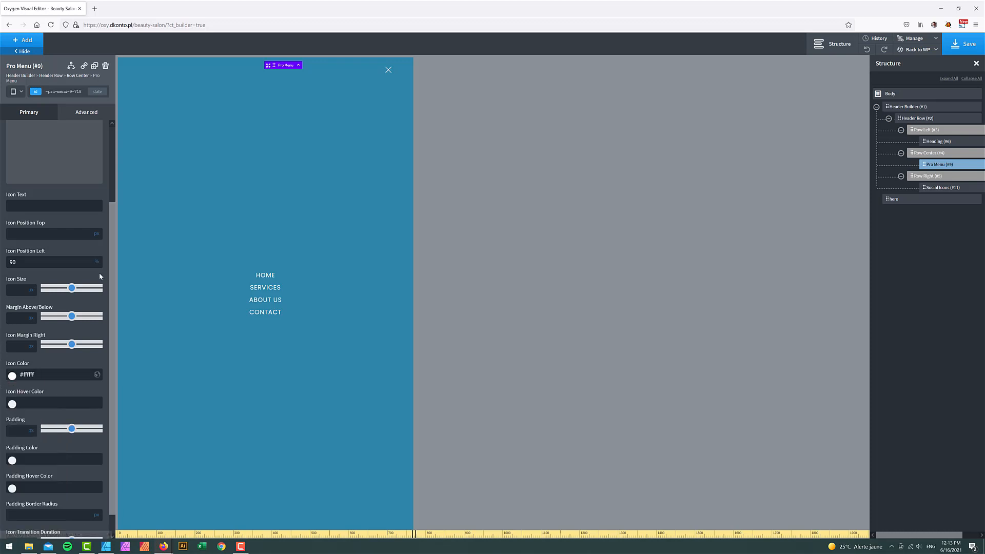
left_click(949, 49)
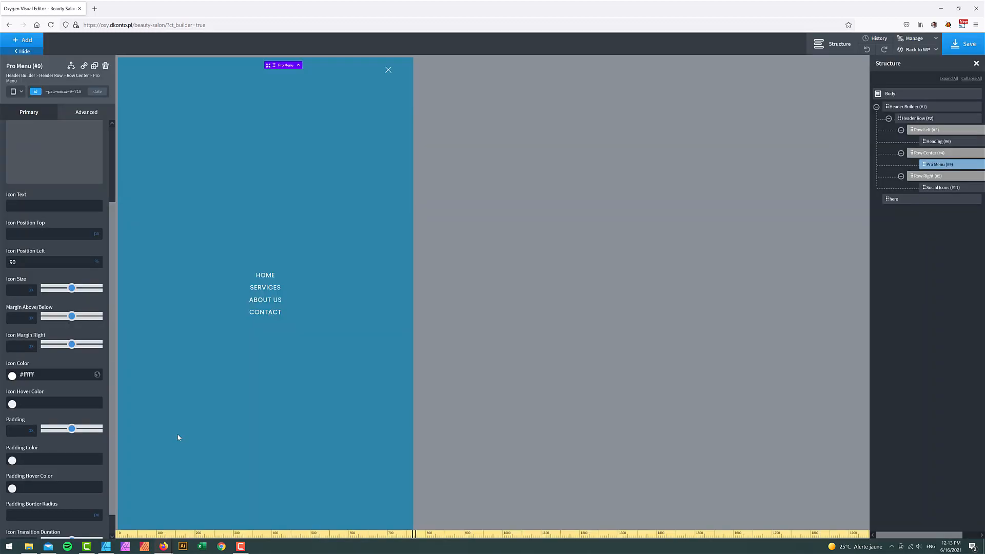
left_click(163, 546)
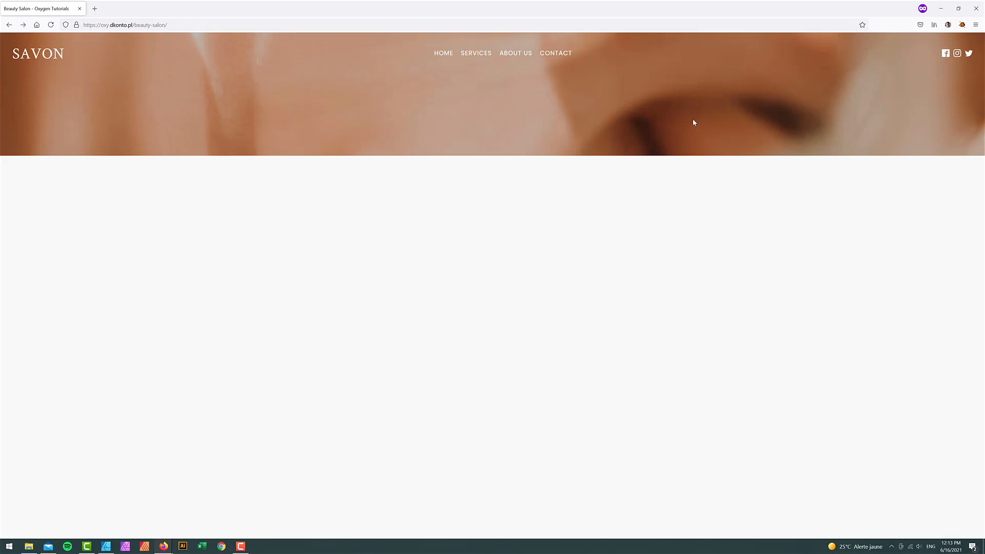
- Narrow the live page to phone width and open and close the mobile menu twice
left_click(958, 9)
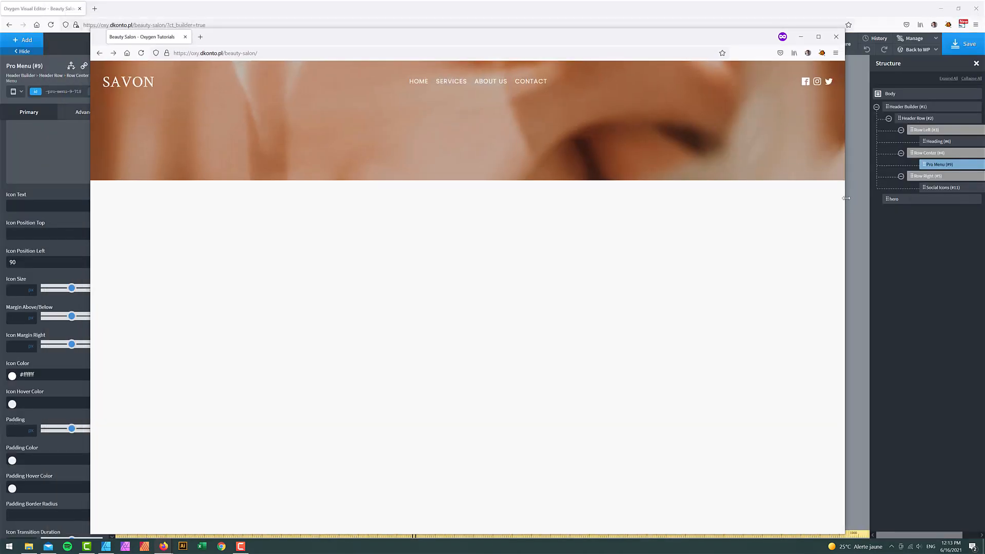
left_click_drag(849, 201, 391, 249)
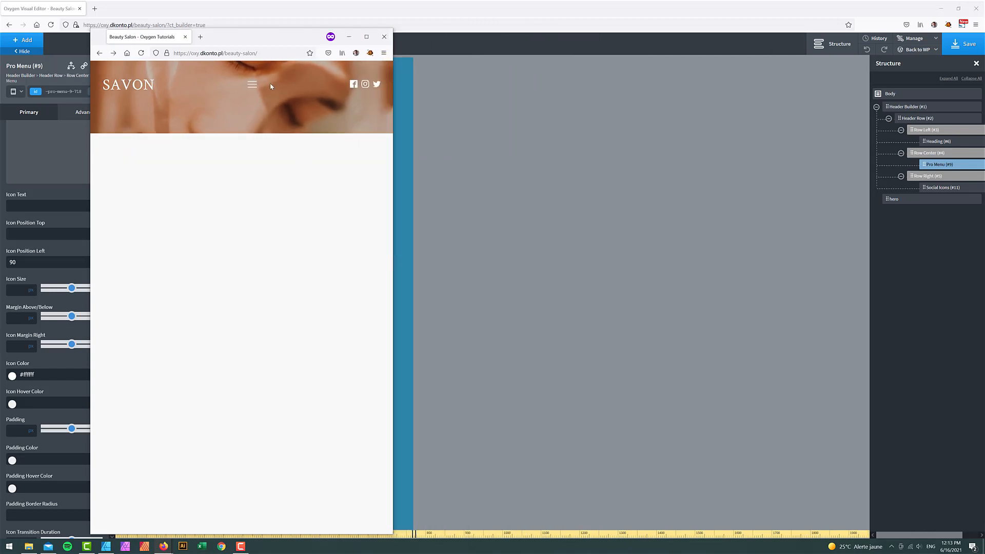
left_click(252, 85)
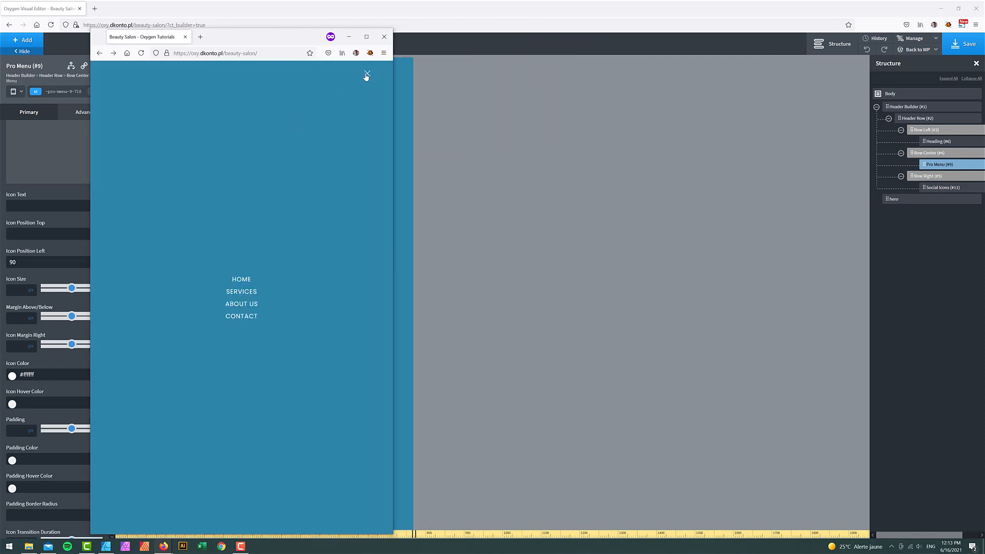
left_click(367, 75)
left_click(253, 85)
left_click(367, 75)
- Minimise the live page and return to the Pro Menu settings groups in Oxygen
left_click(349, 36)
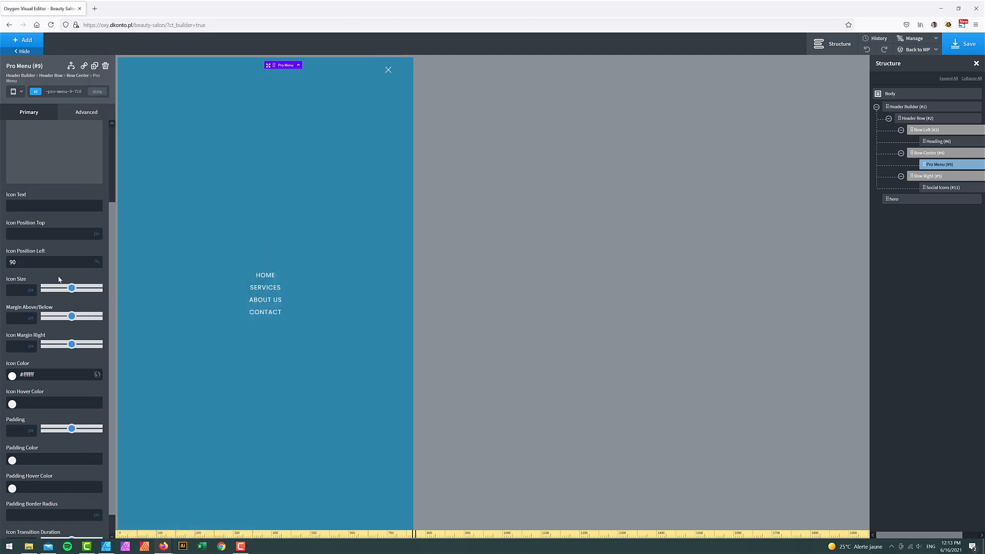
scroll(59, 265, "up", 5)
left_click(14, 130)
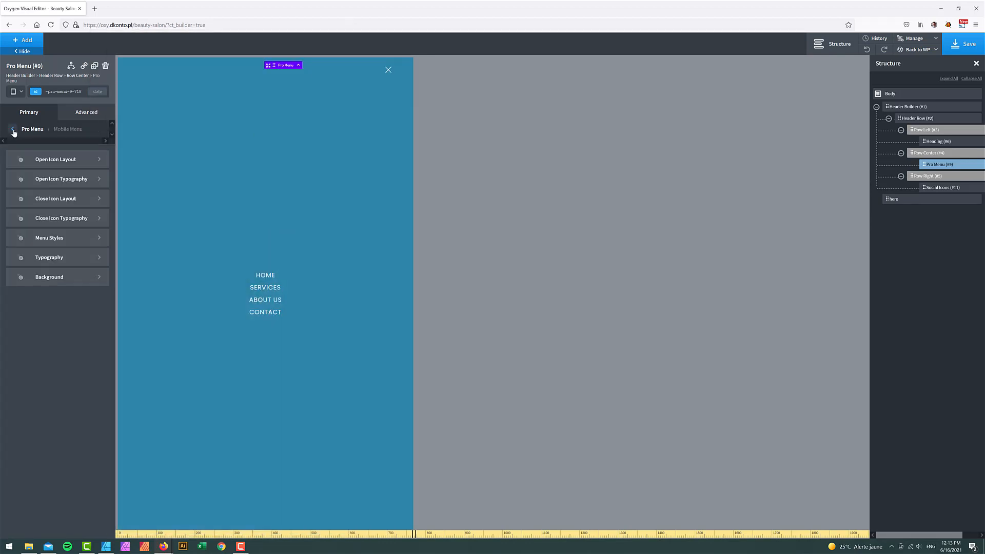
- Set the mobile menu's Off Canvas Animation to Flip Up
left_click(63, 238)
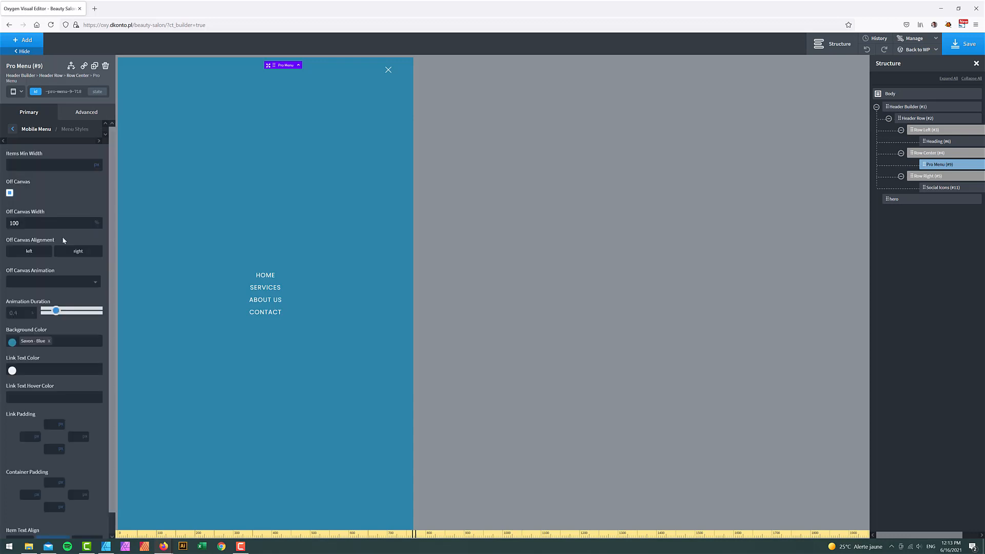
left_click(61, 283)
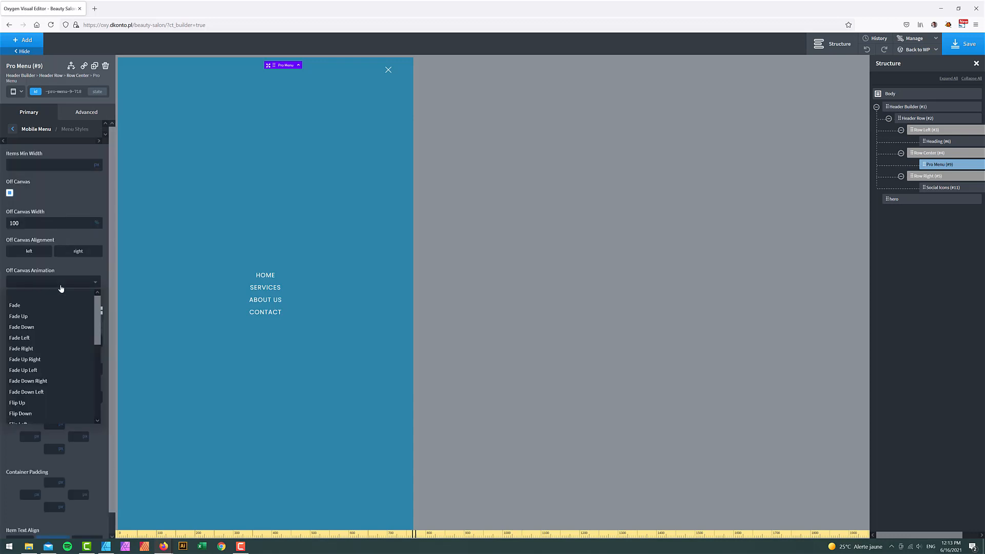
scroll(54, 379, "down", 2)
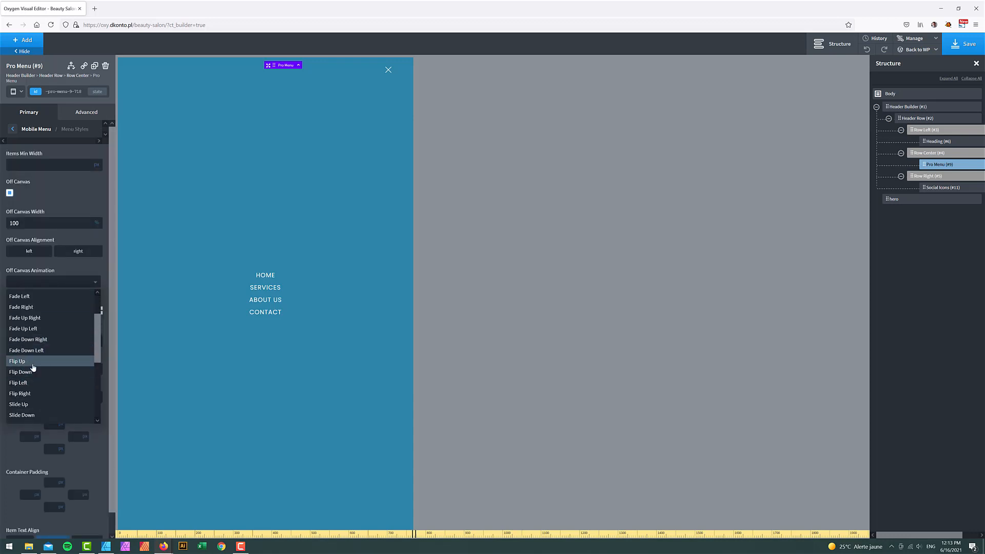
left_click(33, 362)
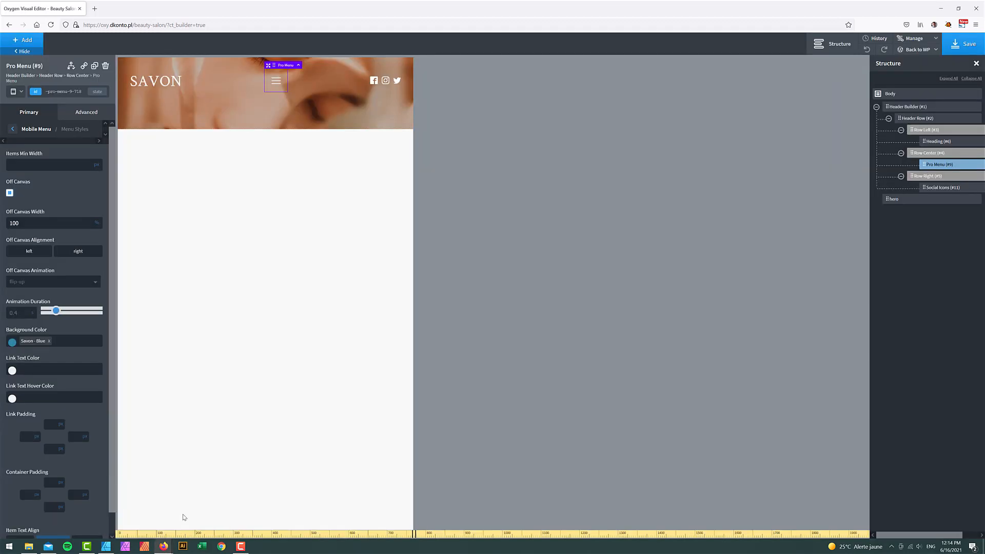
- Reload the live page and watch the mobile menu flip up at narrow width
left_click(204, 507)
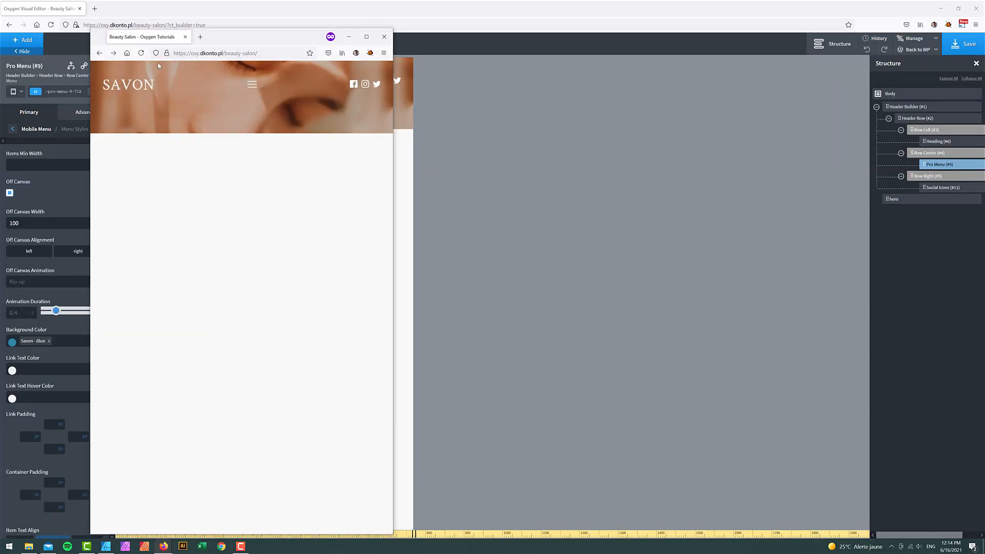
left_click(141, 53)
left_click(251, 84)
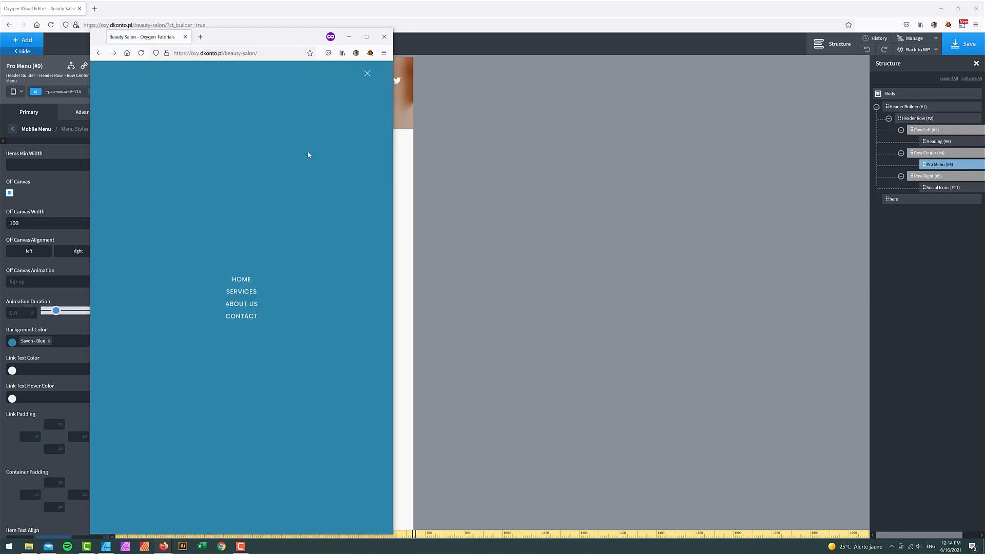
left_click_drag(394, 107, 172, 144)
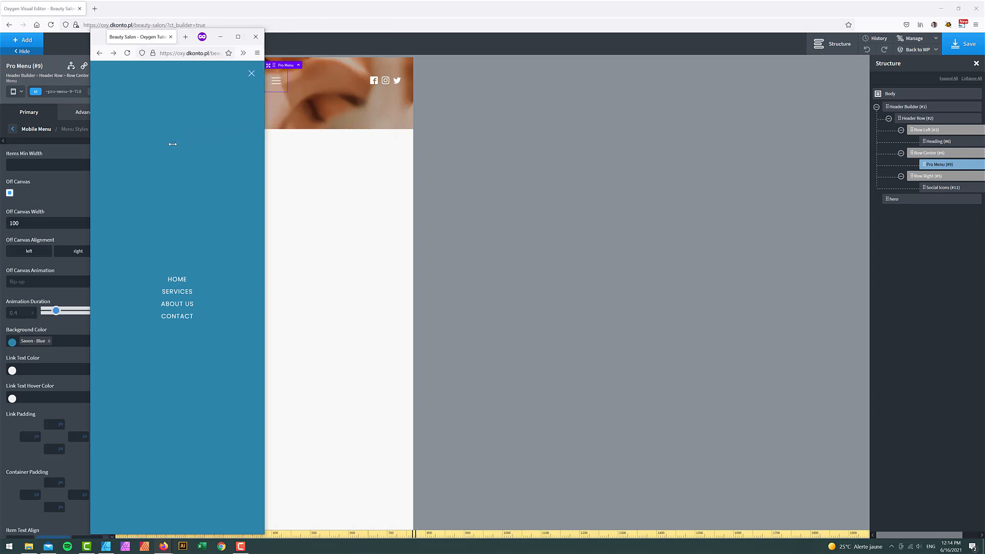
left_click(251, 74)
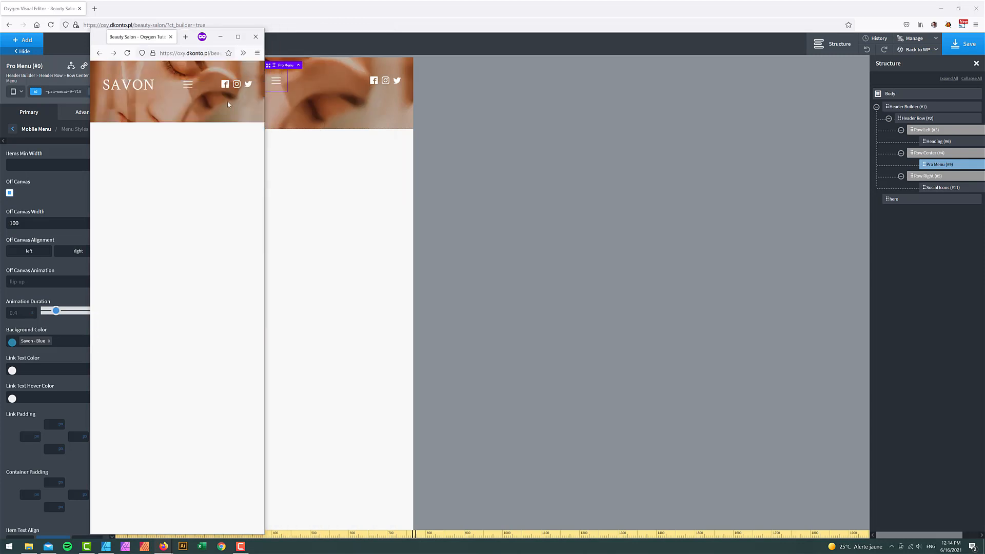
left_click(238, 36)
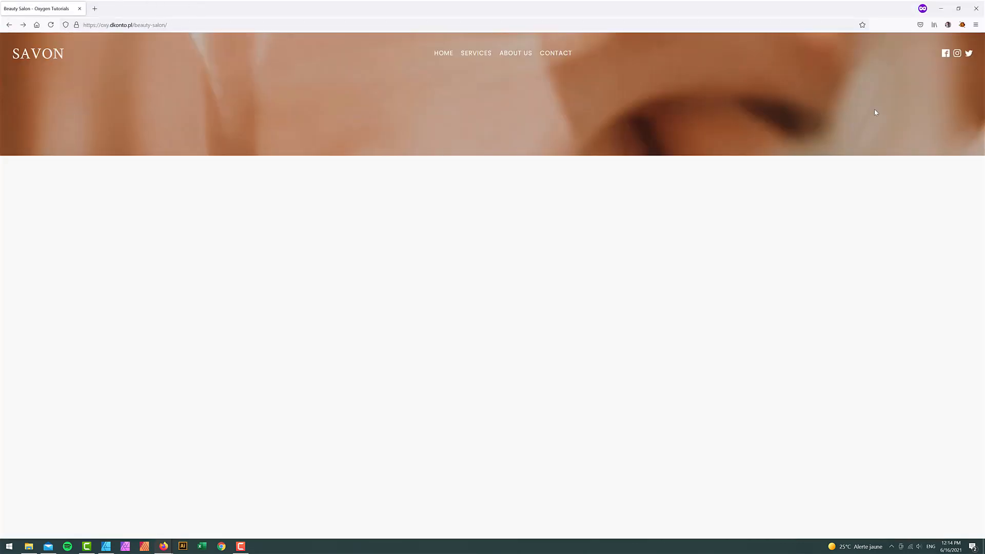
left_click(941, 8)
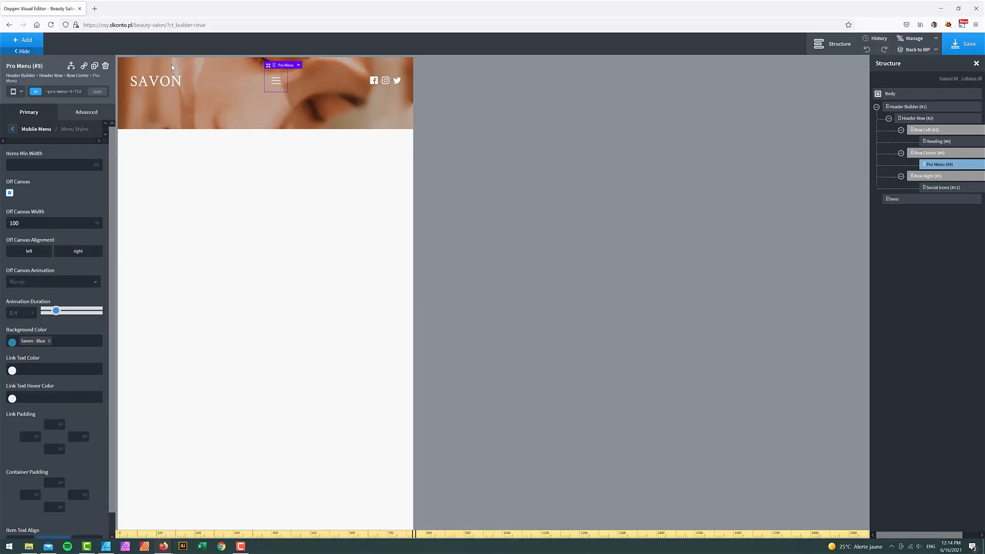
- Switch editing to All devices and select the hero headline in the Savon mockup
left_click(21, 94)
left_click(22, 104)
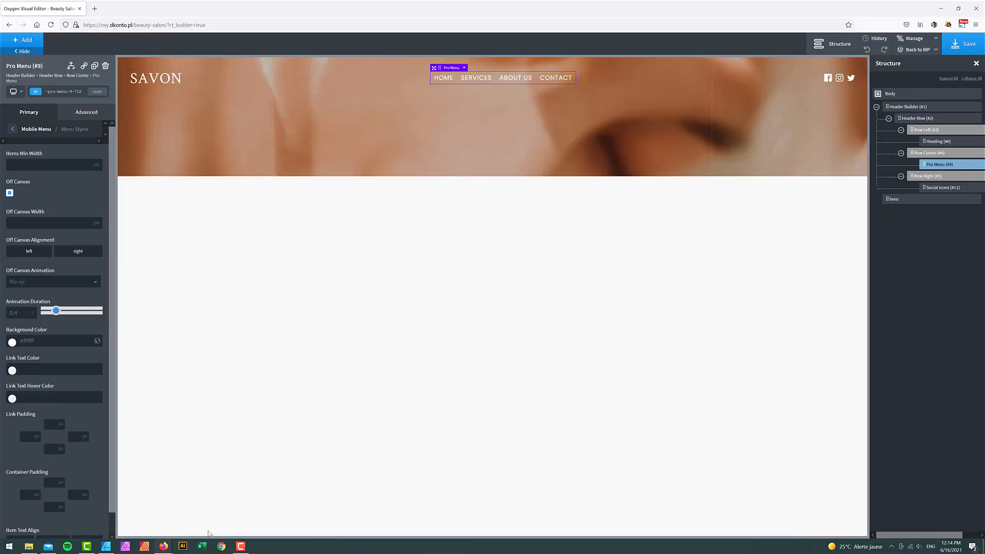
left_click(106, 546)
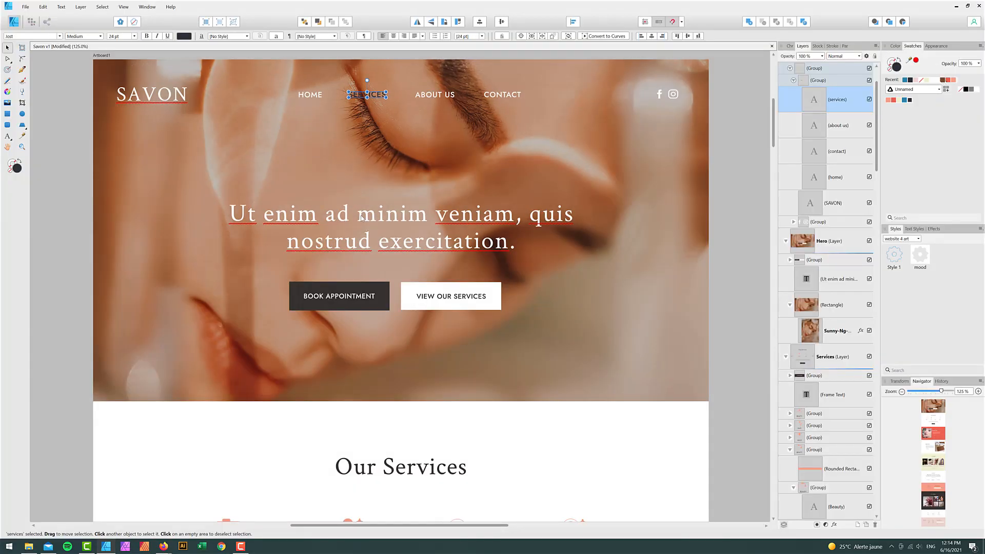
triple_click(359, 211)
key("ctrl+a")
key("ctrl+c")
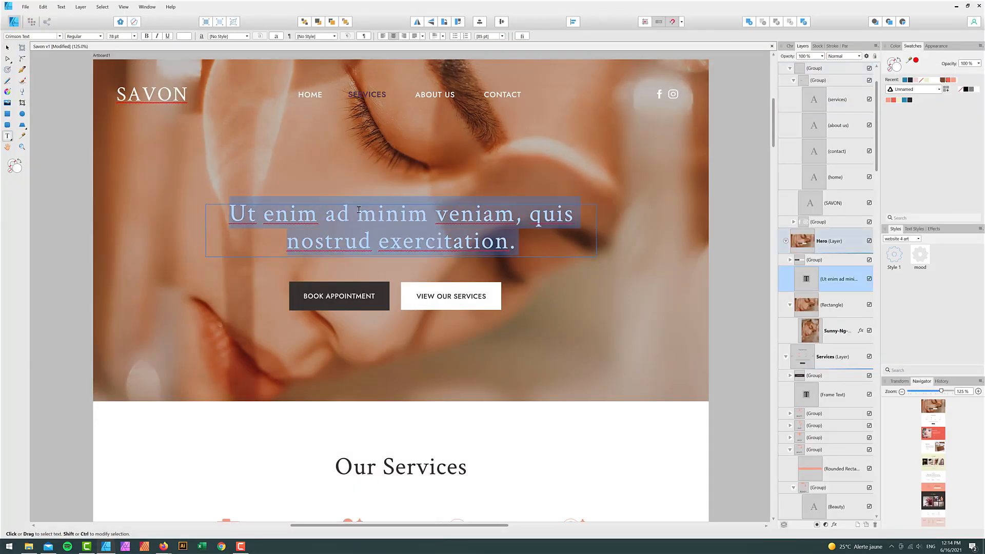
mouse_move(164, 547)
left_click(134, 521)
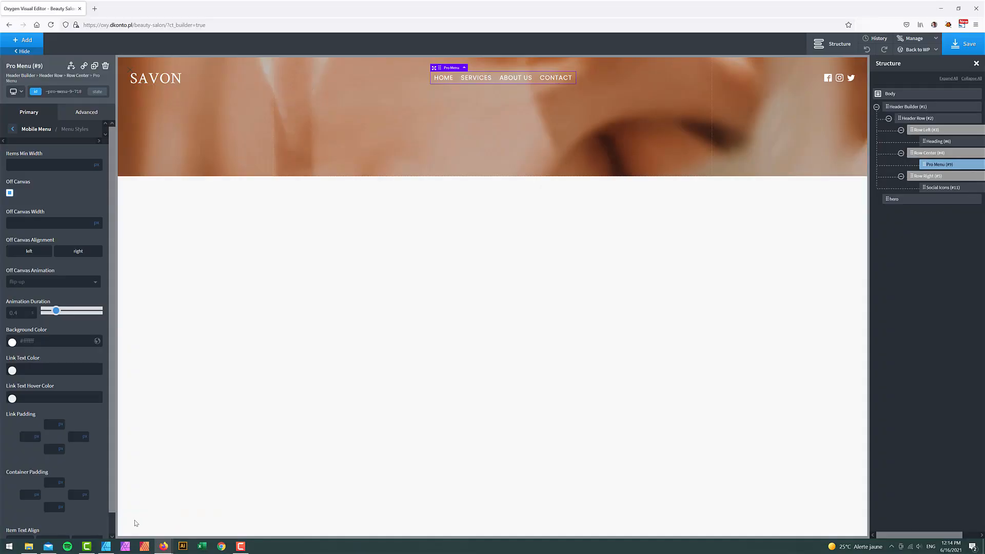
- Add an h2 heading to the hero section
left_click(876, 107)
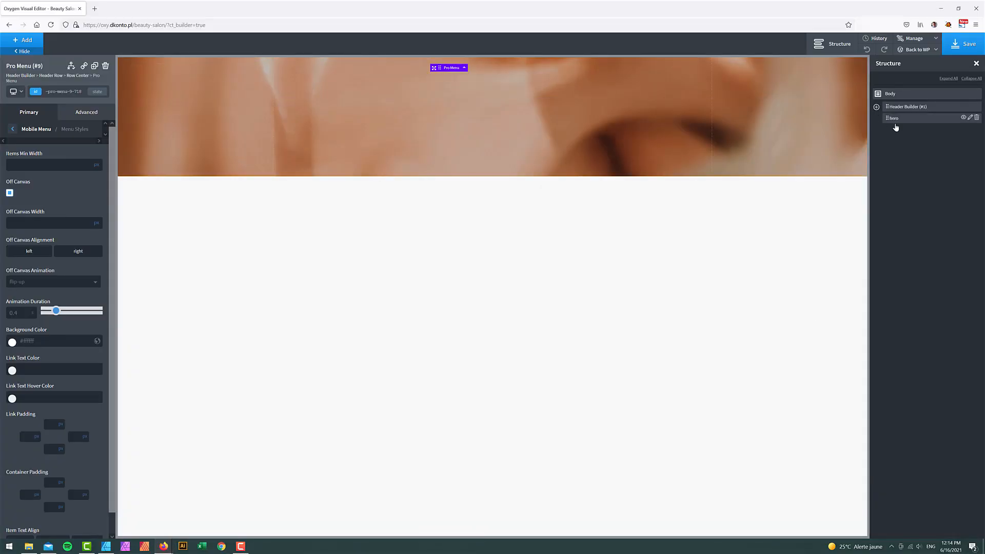
left_click(894, 120)
left_click(22, 41)
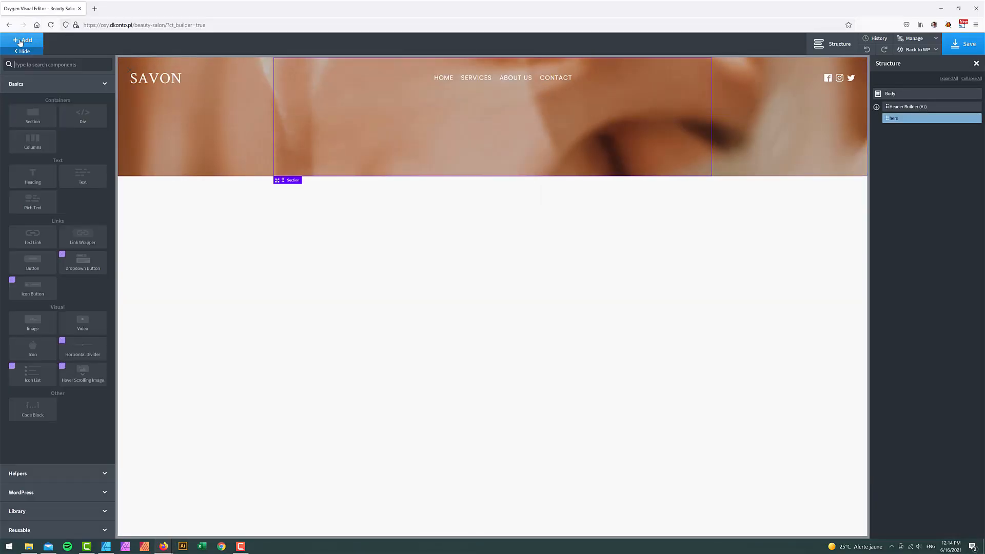
type("hea")
left_click(32, 88)
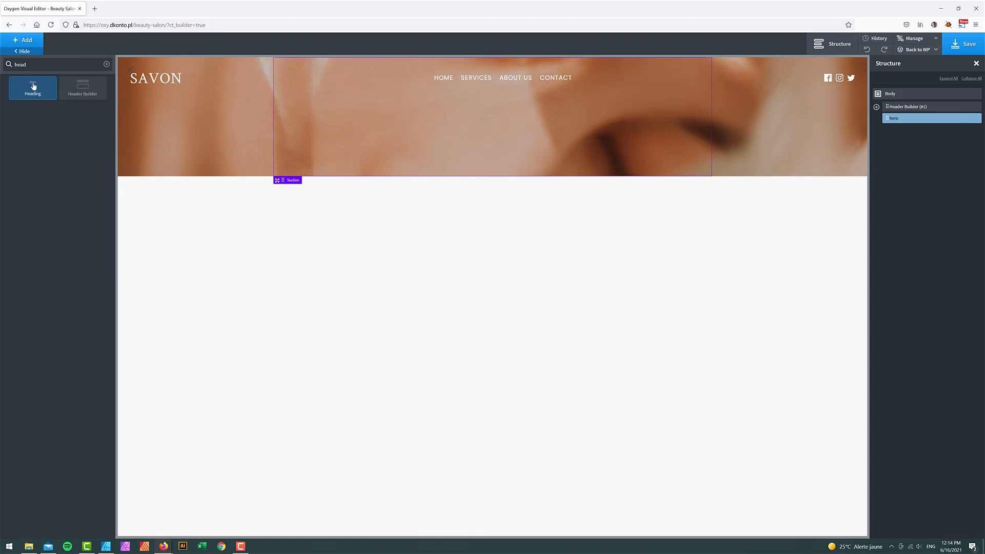
left_click(46, 276)
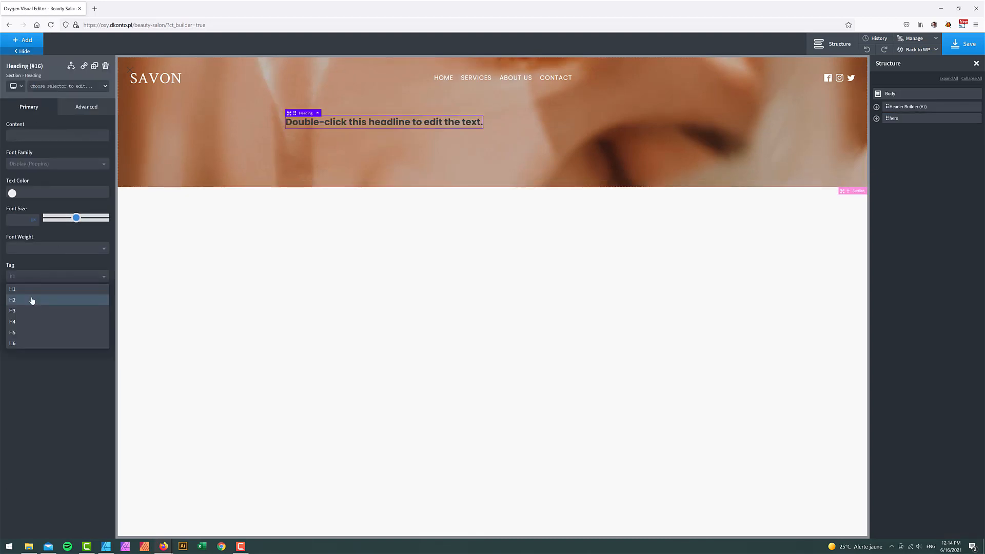
left_click(32, 300)
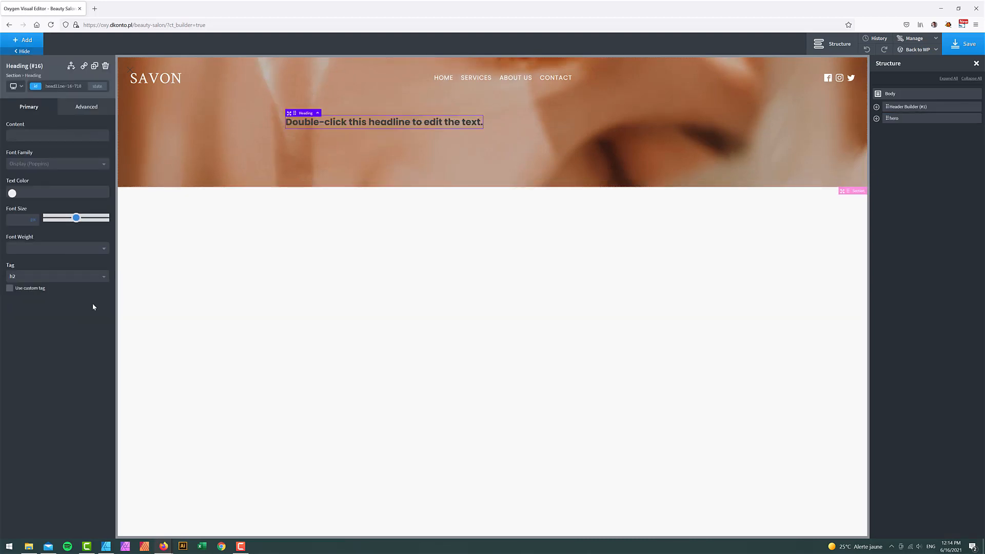
- Paste the lorem sentence into the heading and set its font to Crimson Text
double_click(348, 124)
key("ctrl+v")
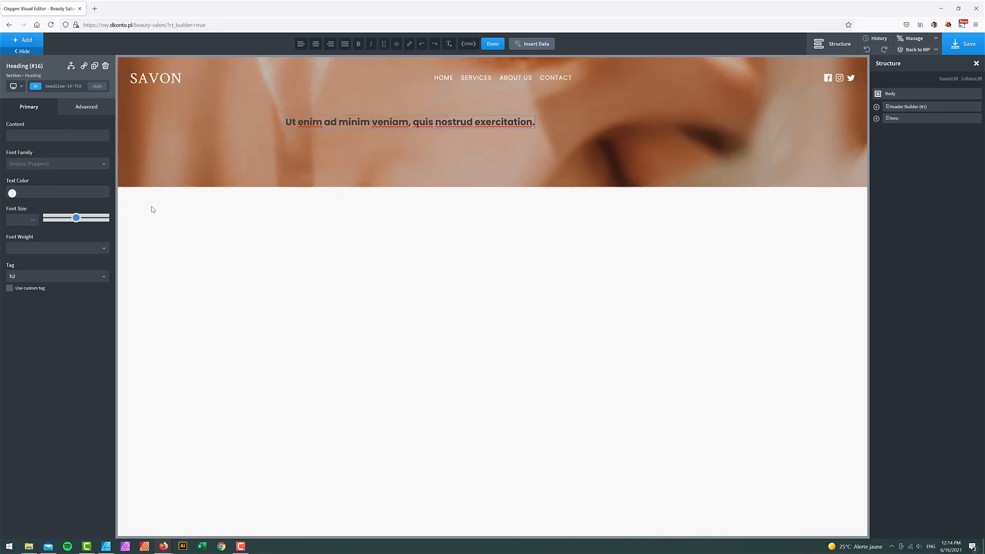
left_click(49, 164)
type("cri")
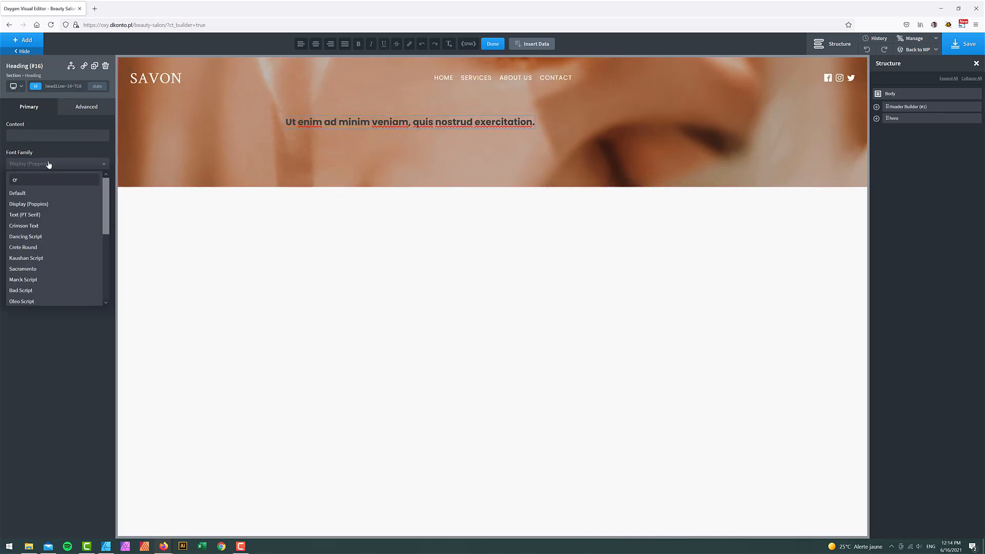
left_click(39, 226)
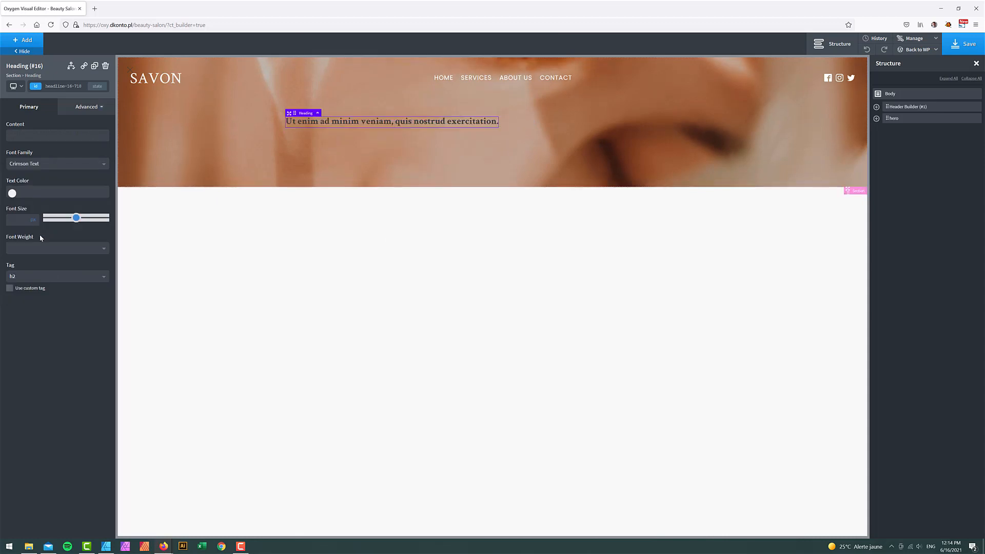
- Make the heading white, weight 400, at 3em font size
left_click(13, 193)
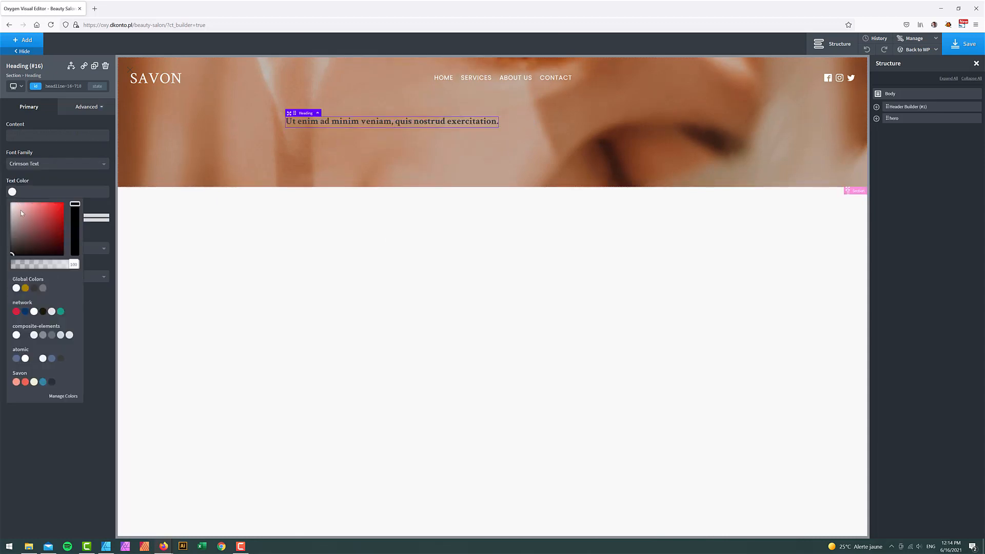
left_click_drag(21, 210, 2, 177)
left_click(2, 180)
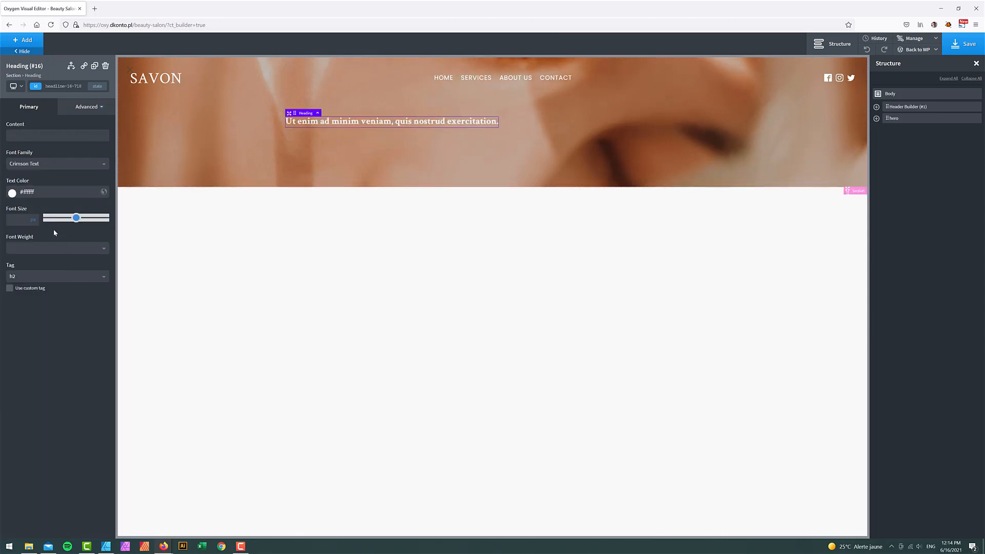
left_click(18, 248)
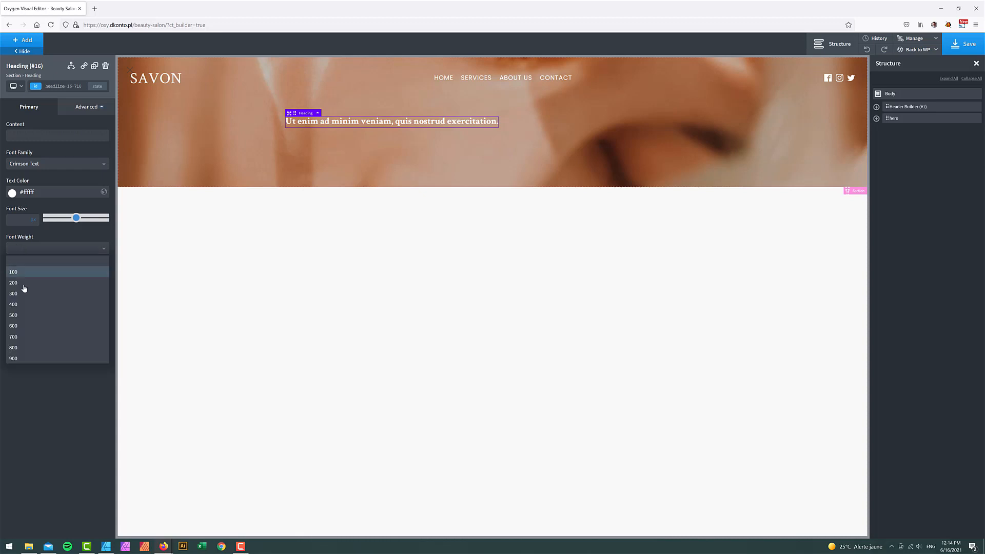
left_click(22, 307)
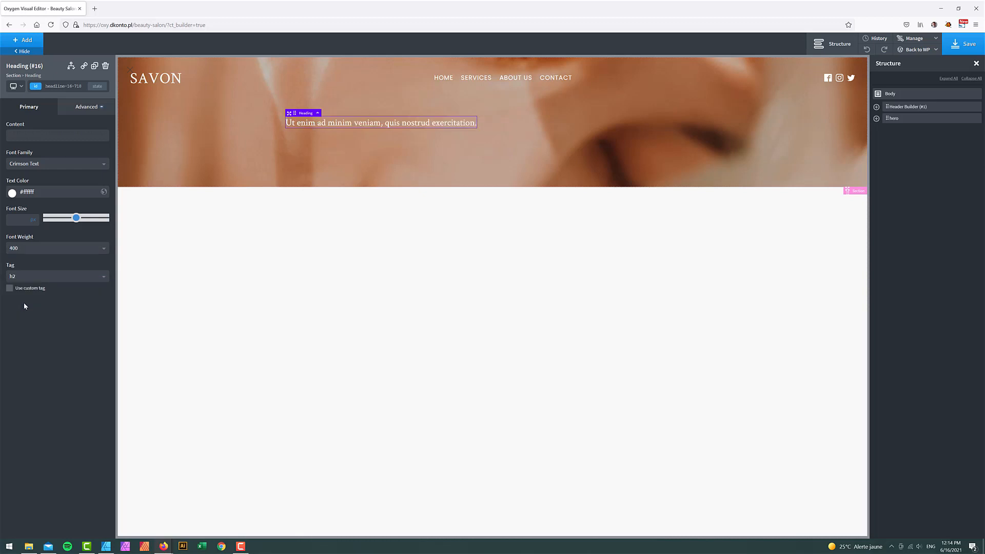
left_click(36, 223)
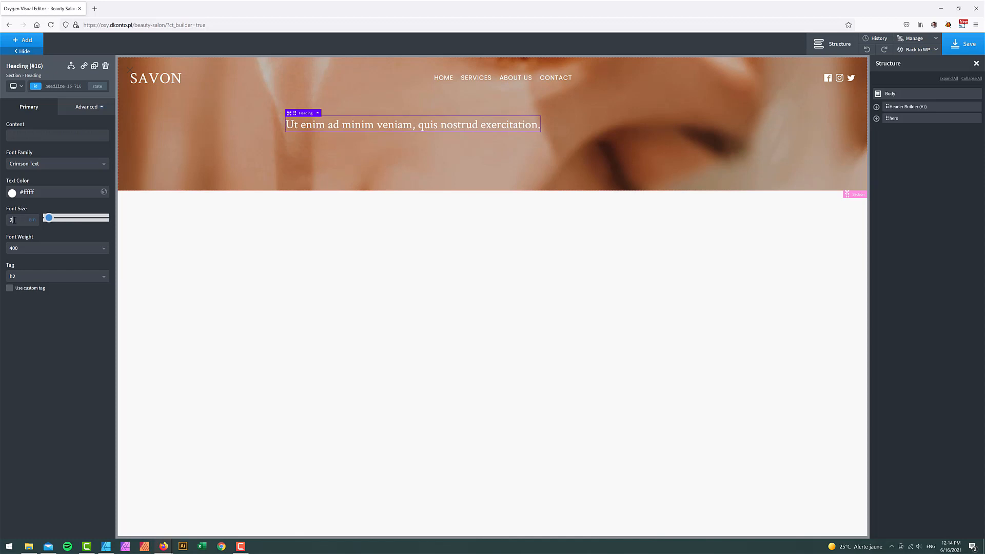
left_click_drag(19, 220, 7, 221)
type("3")
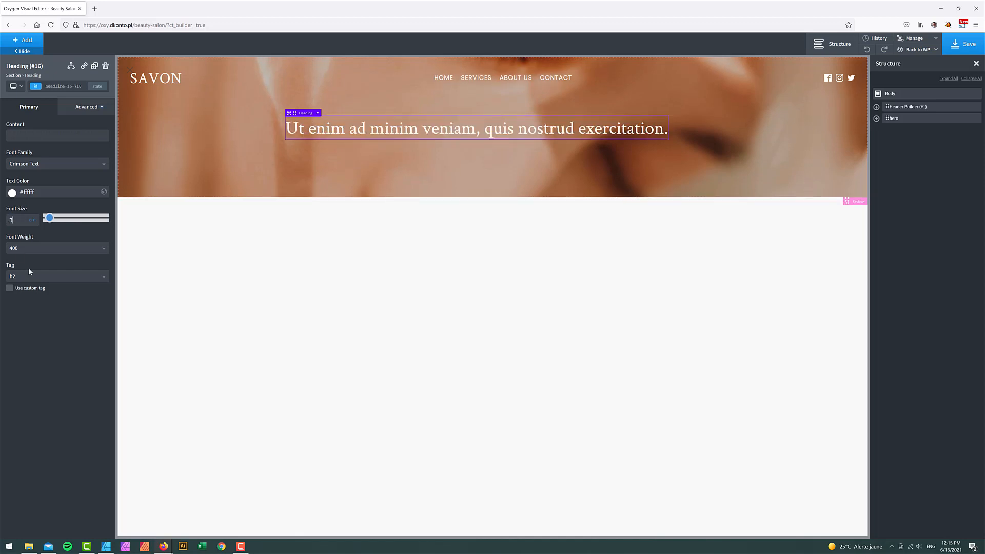
- Try a line break after 'veniam', then restore the single-line heading with its comma
double_click(475, 130)
key("Return")
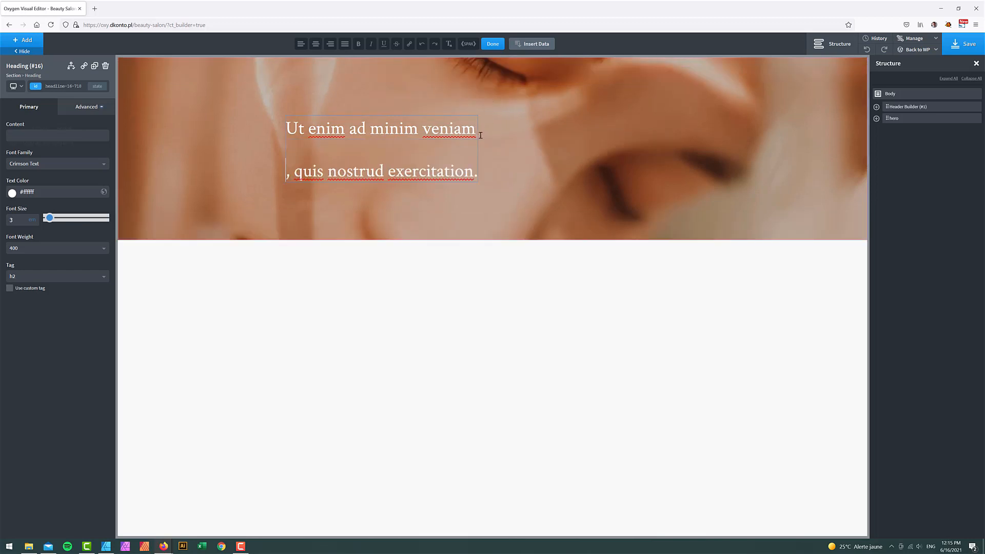
key("Delete")
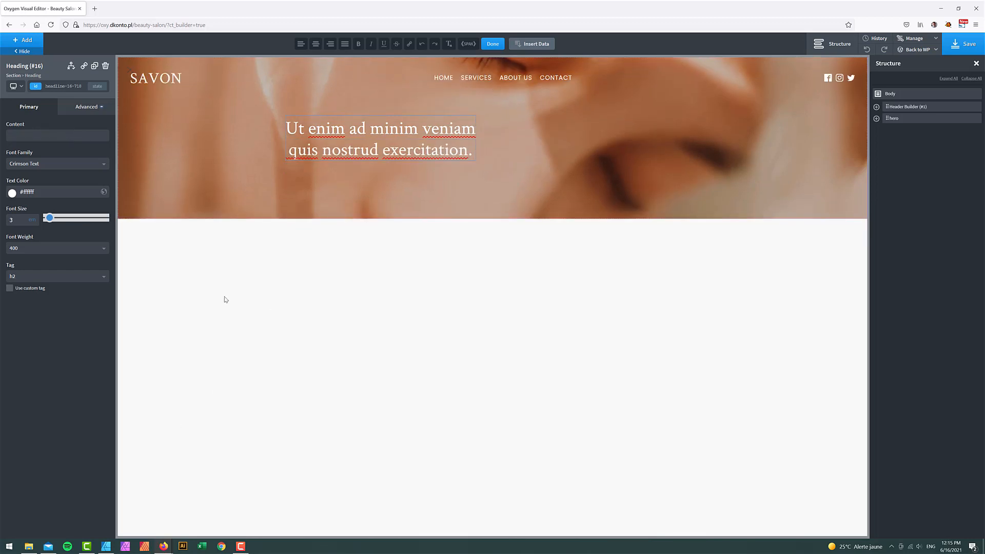
key("BackSpace")
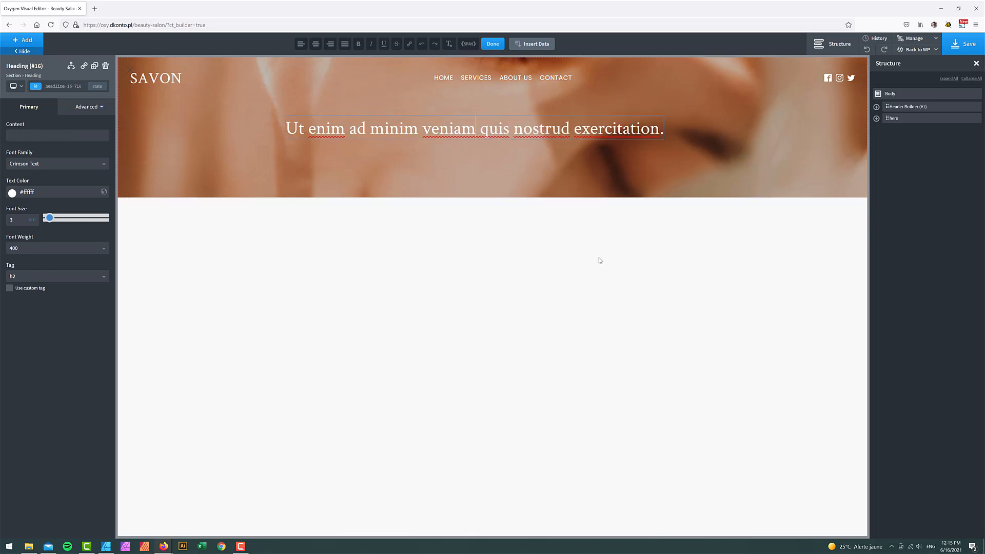
type(",")
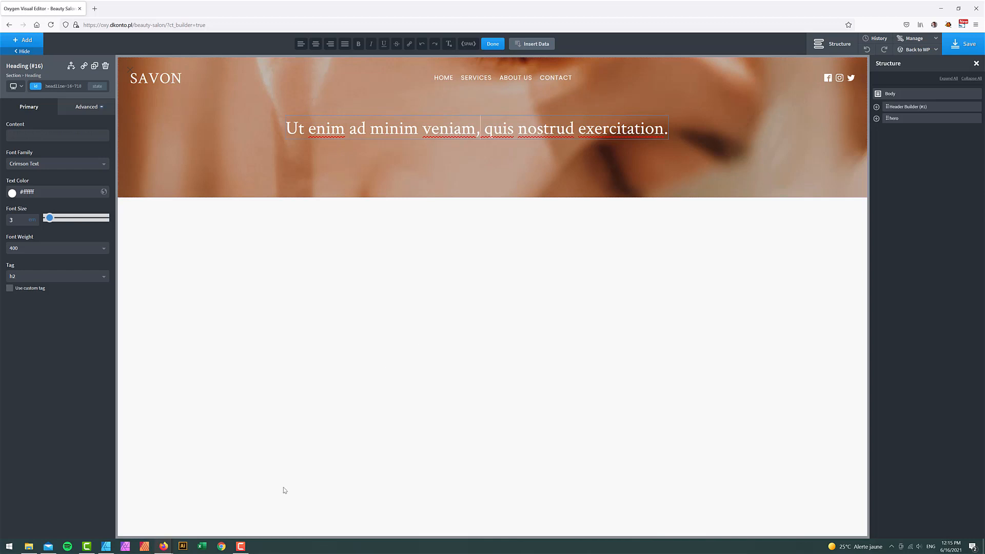
- Open loremipsum.io in a new tab, select its placeholder-text intro sentence, and return to Oxygen
left_click(94, 8)
type("lore")
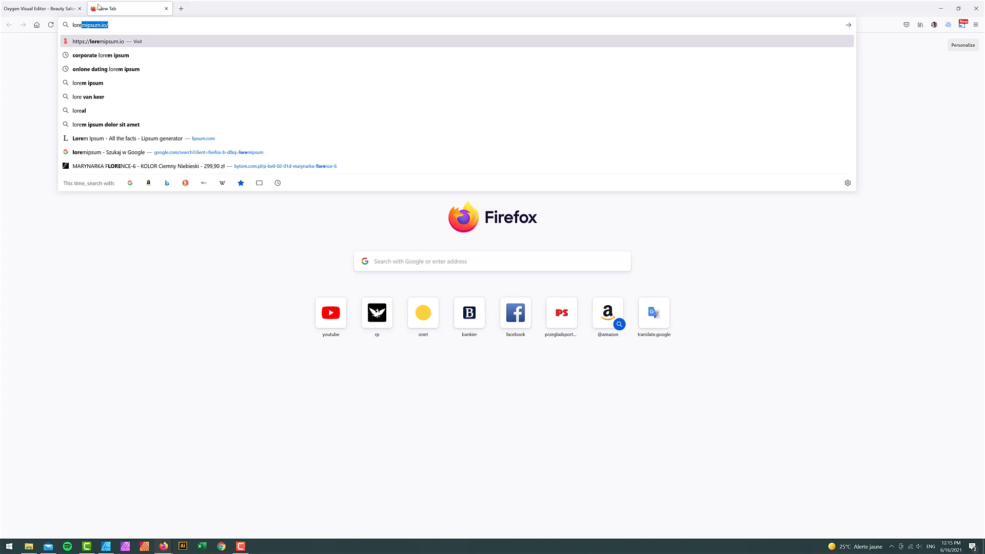
key("Return")
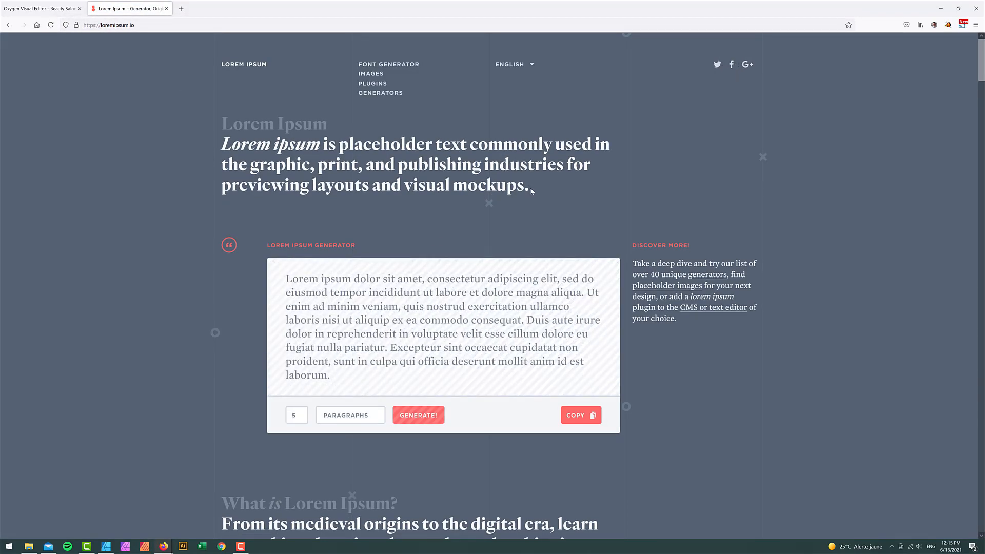
left_click_drag(533, 187, 342, 136)
key("ctrl+c")
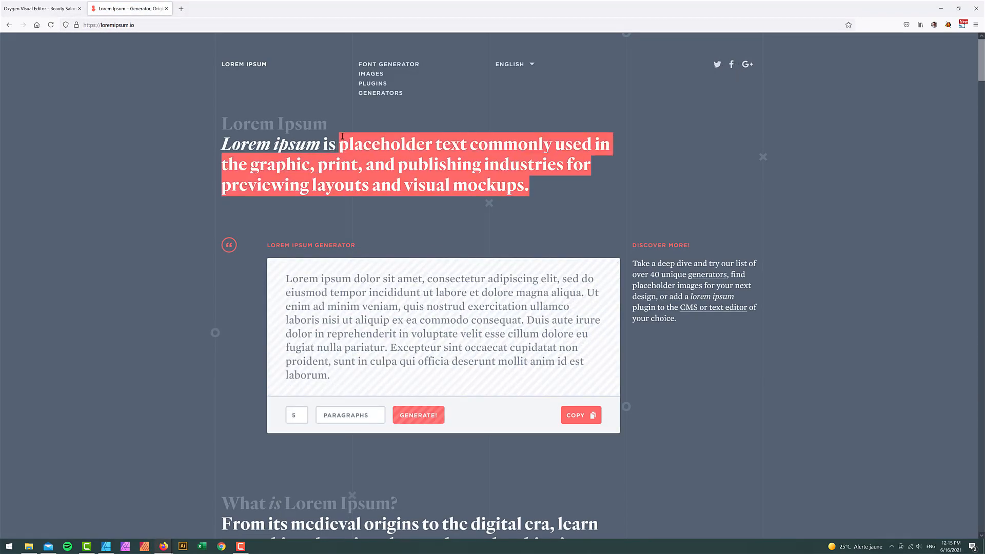
left_click(58, 11)
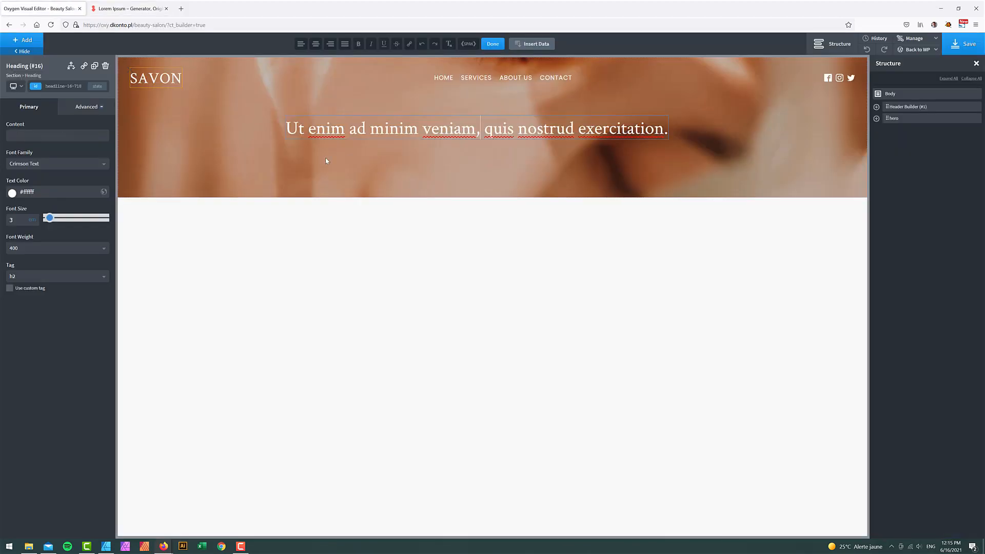
- Paste the placeholder sentence into the heading, capitalize its P, and trim words after 'previewing'
triple_click(367, 127)
key("ctrl+v")
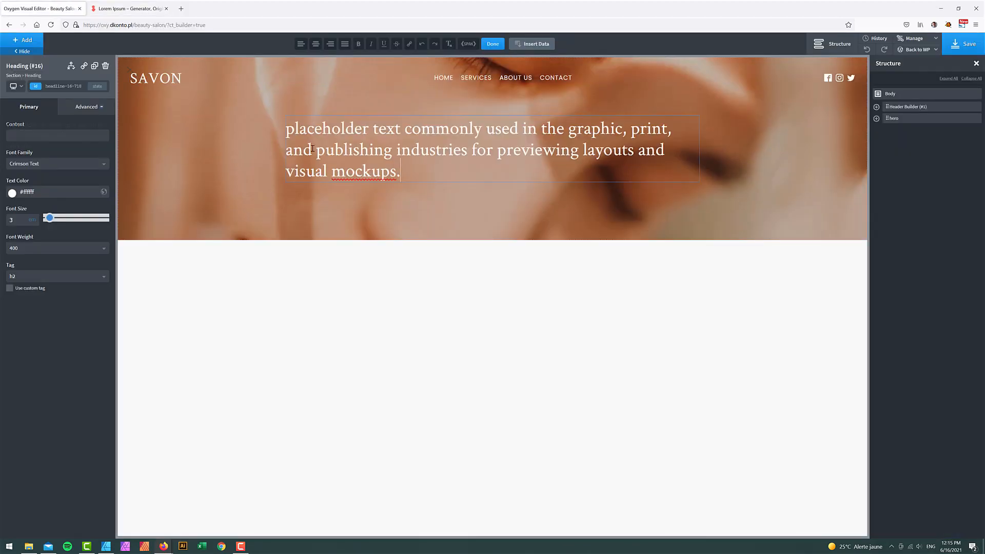
left_click_drag(296, 128, 284, 127)
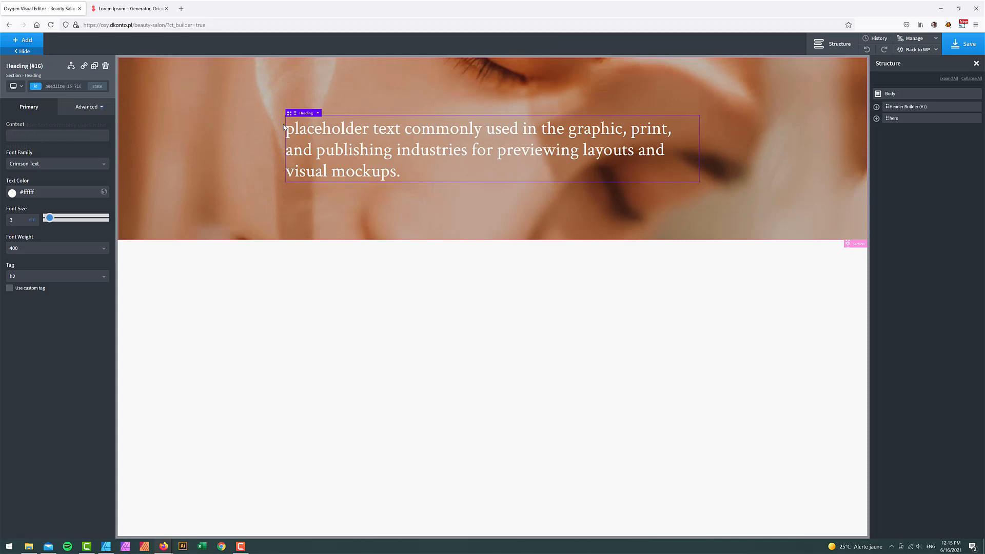
left_click(290, 129)
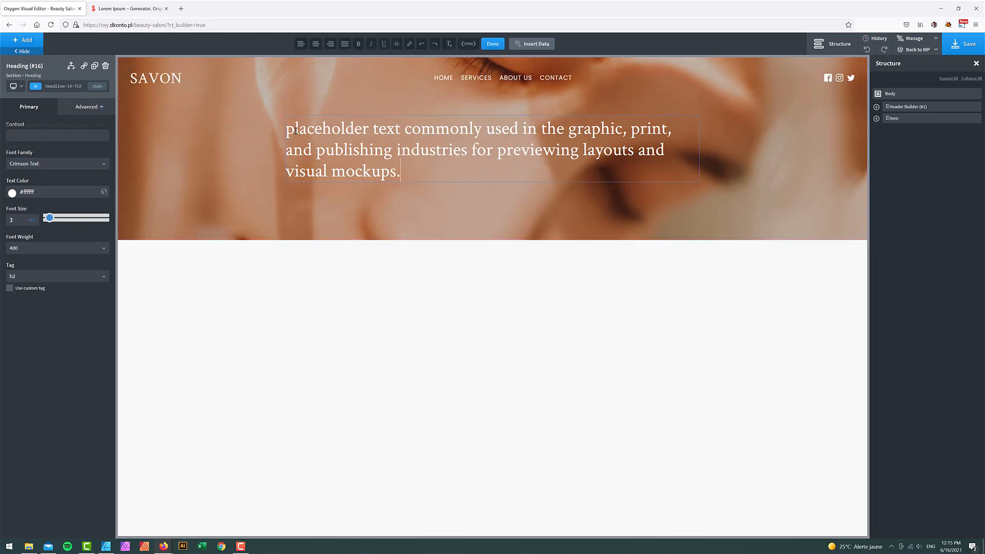
left_click_drag(289, 129, 285, 129)
type("P")
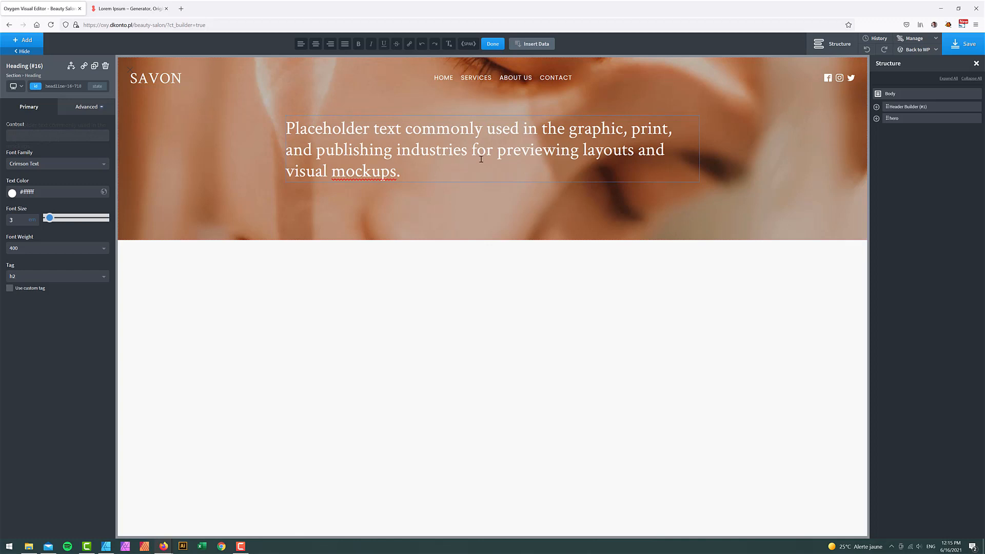
key("BackSpace")
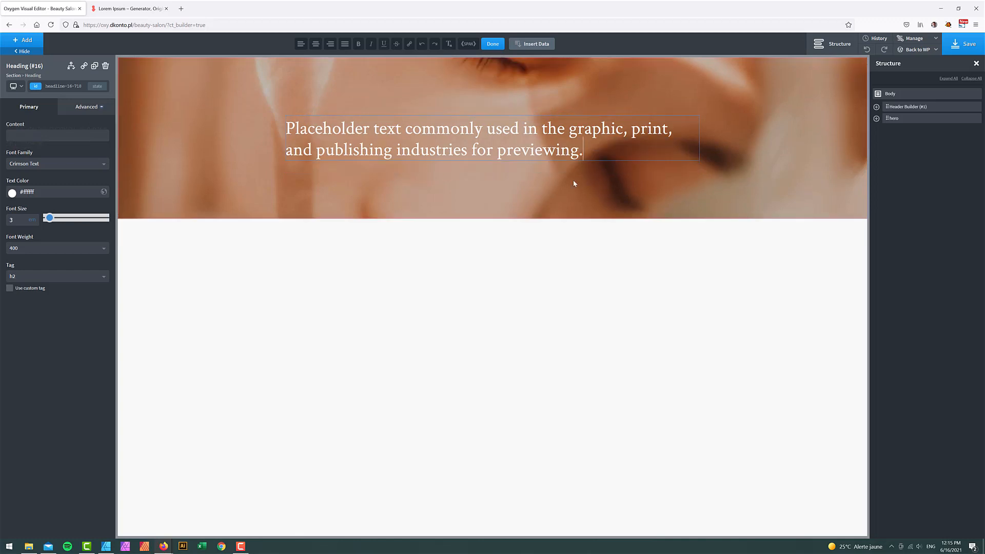
- Center the heading with Typography Text Align, then bring up the Affinity mockup
left_click(86, 106)
left_click(54, 191)
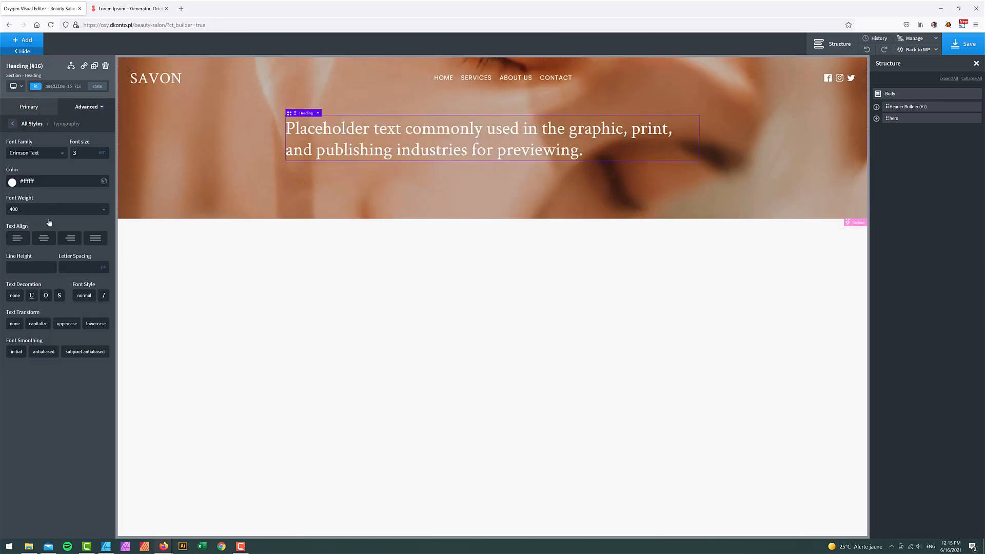
left_click(44, 238)
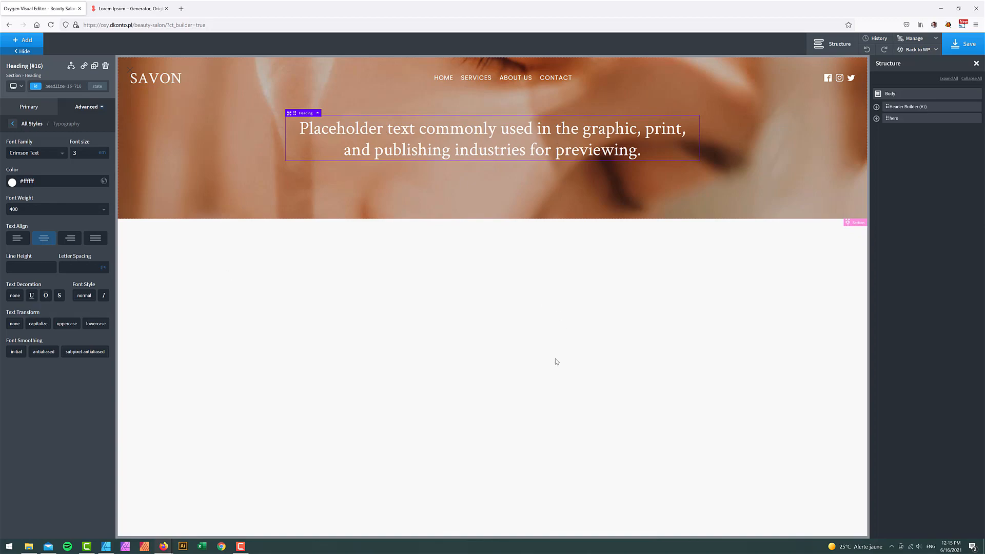
left_click(107, 546)
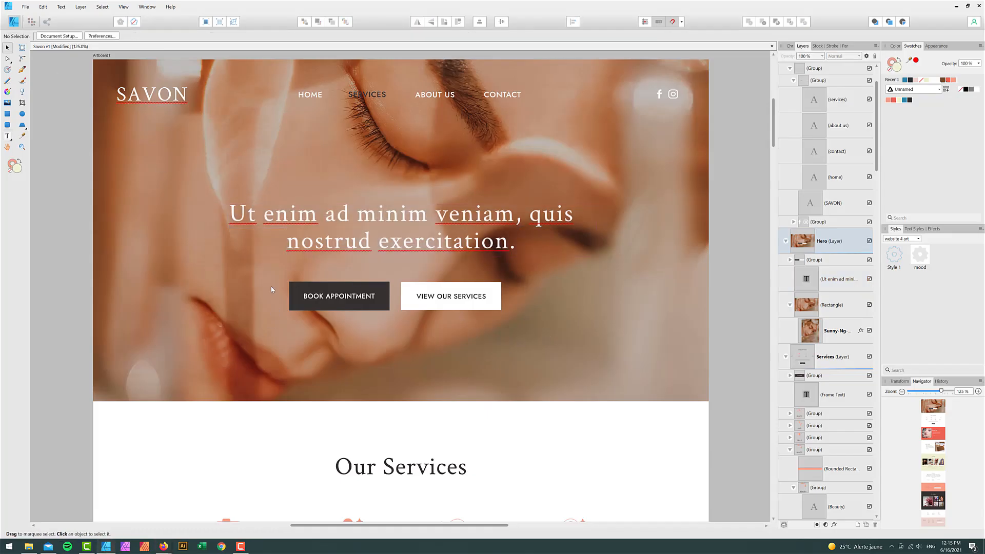
- Add a Button element below the heading in the hero section
left_click(956, 6)
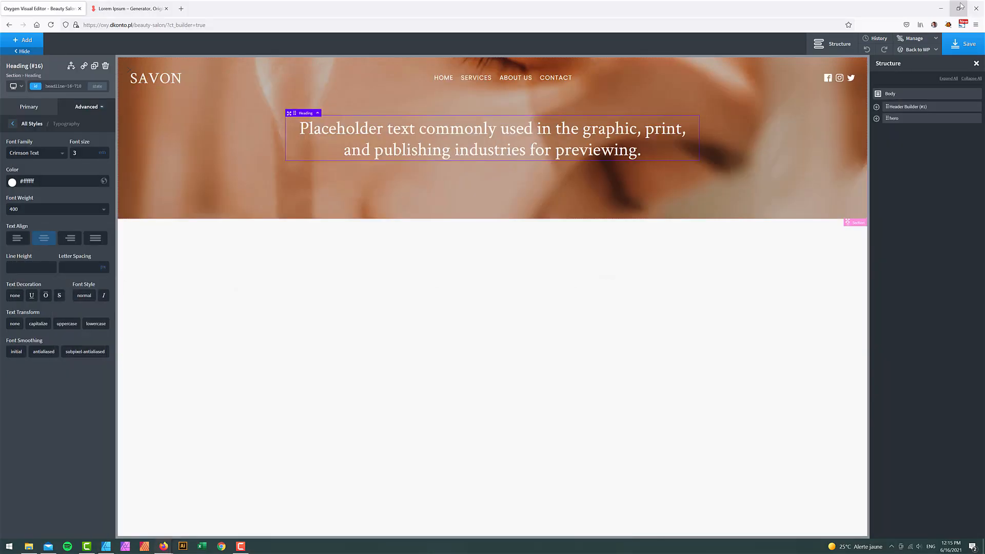
left_click(27, 41)
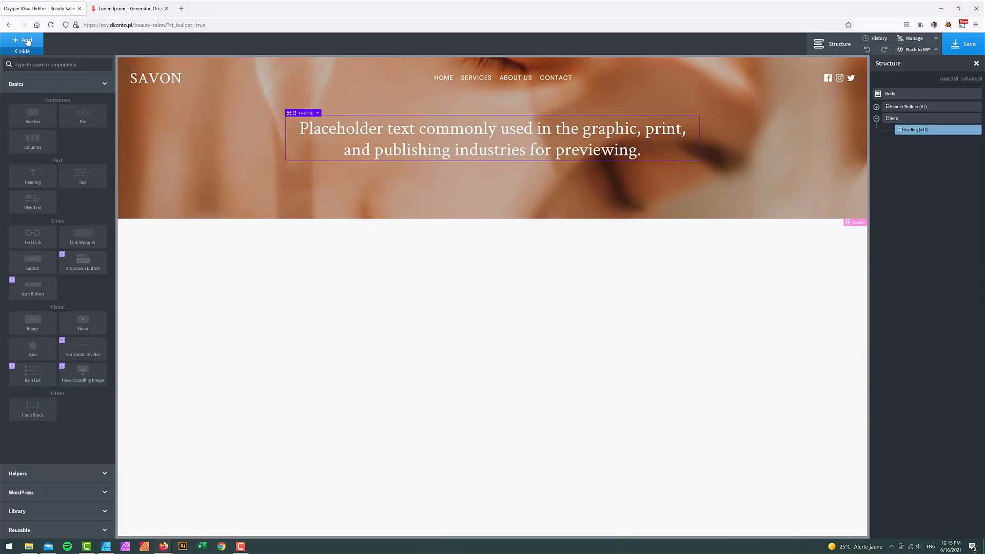
type("but")
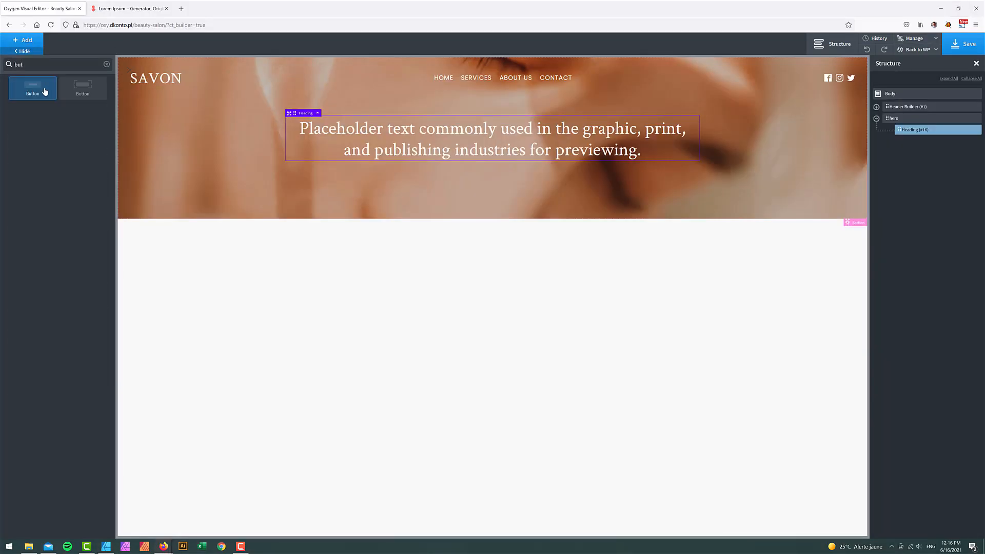
left_click(44, 91)
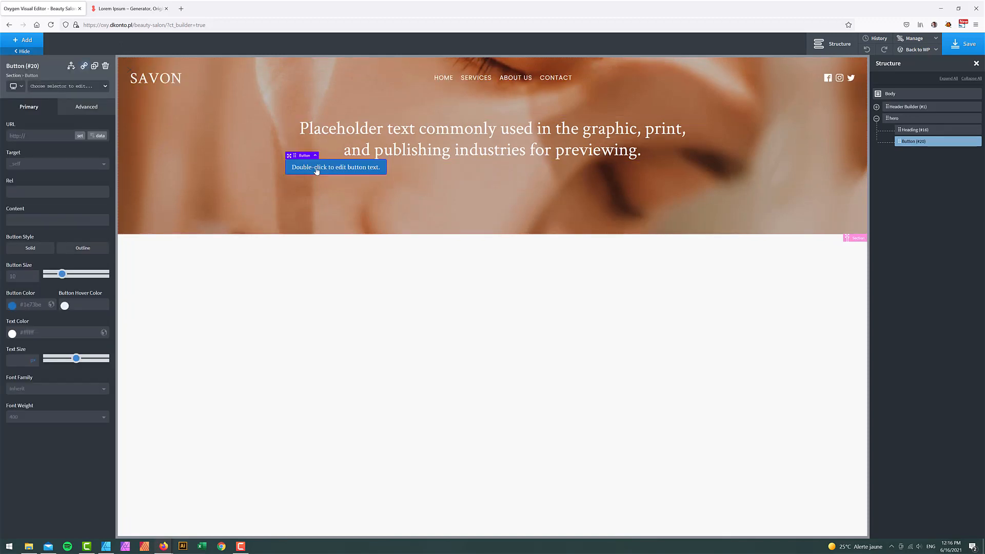
- Replace the new button's label with 'book appointment'
left_click(107, 548)
left_click(109, 548)
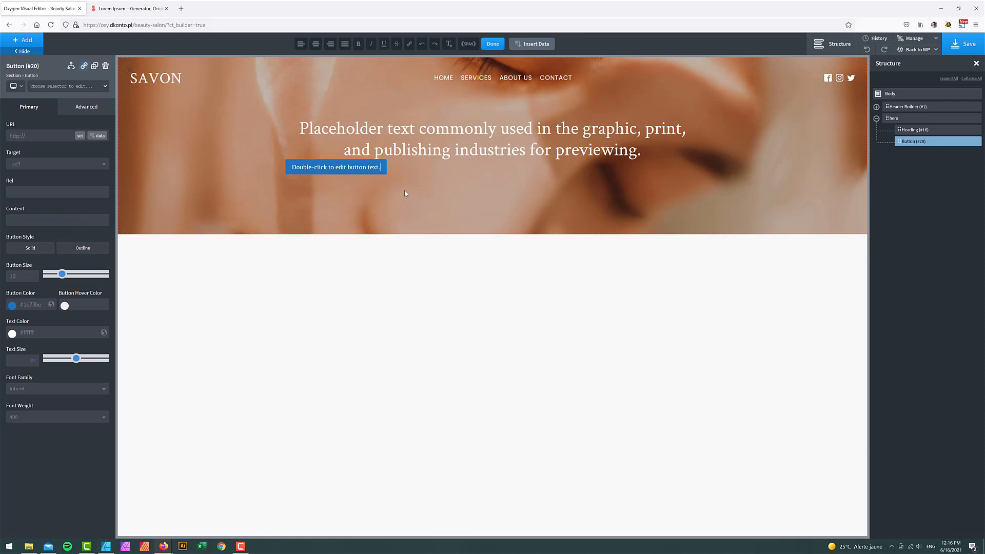
double_click(352, 167)
key("ctrl+a")
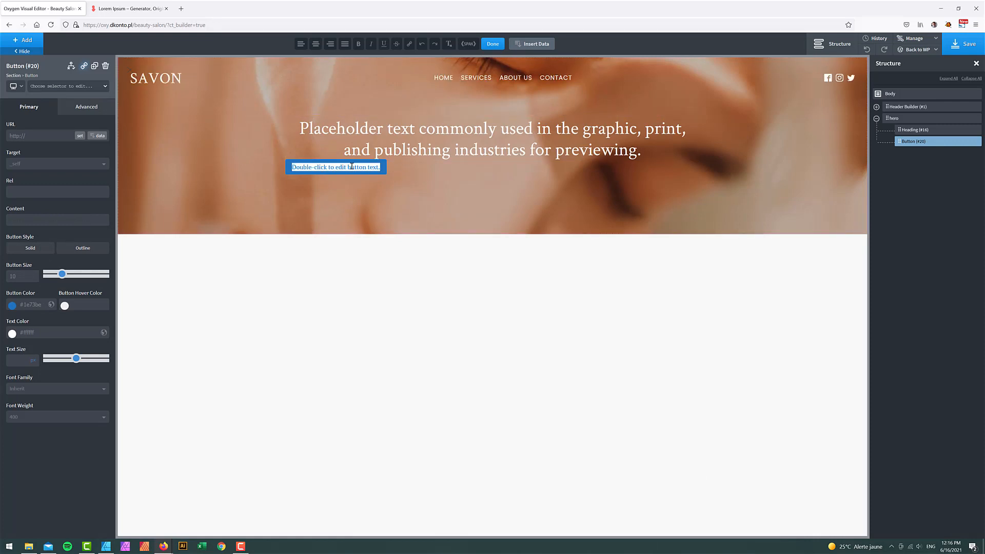
type("book appointment")
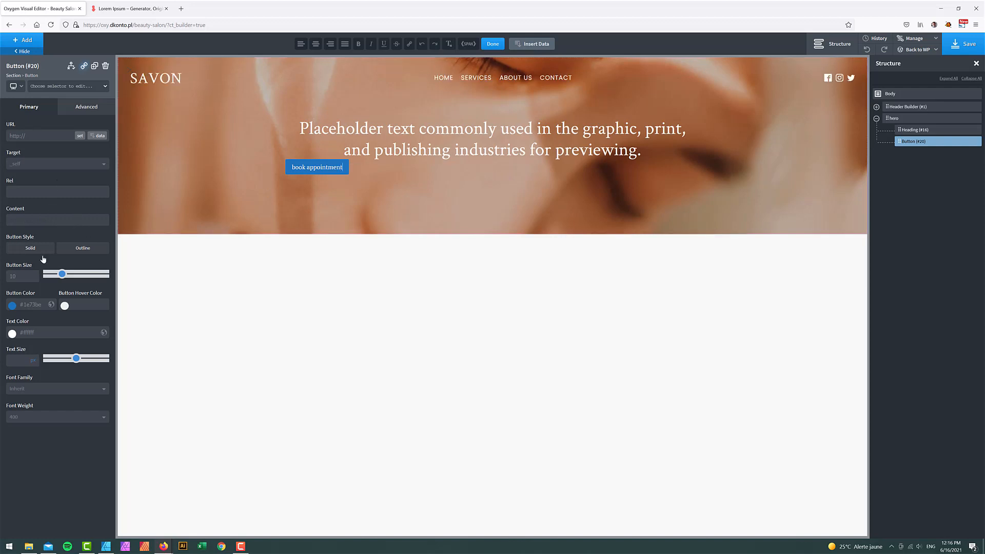
- Set the button colour to Savon Dark and its hover colour to the red Savon swatch
left_click(12, 305)
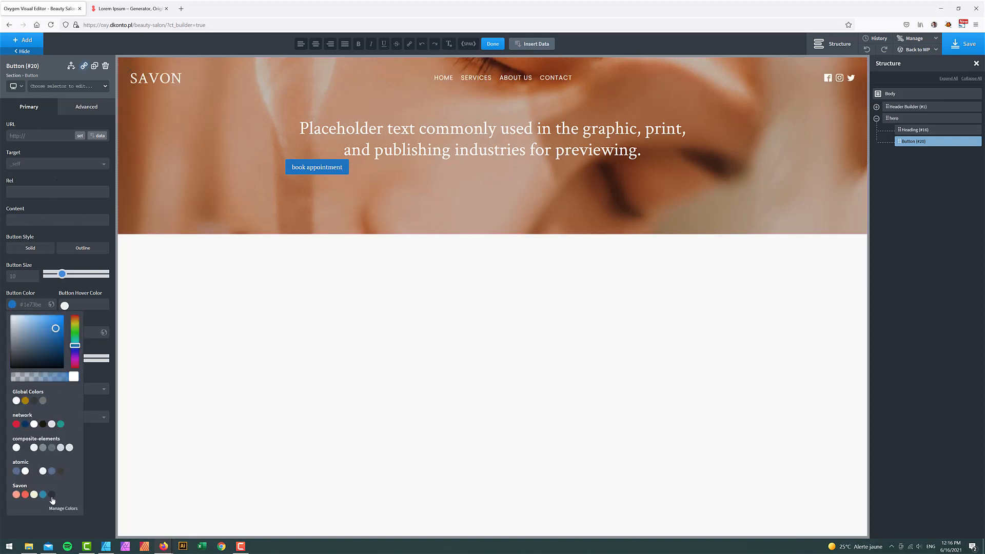
left_click(51, 495)
left_click(70, 232)
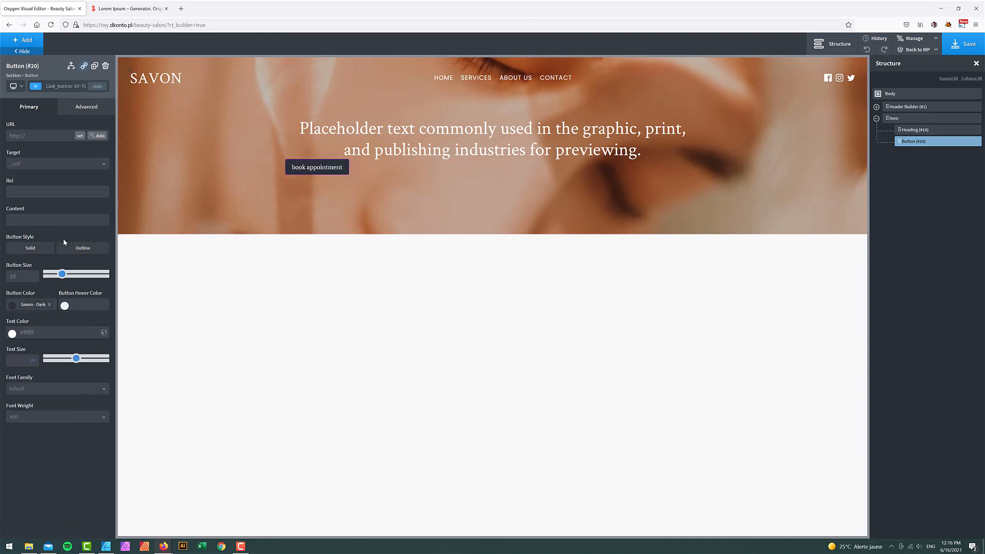
left_click(65, 306)
left_click(57, 494)
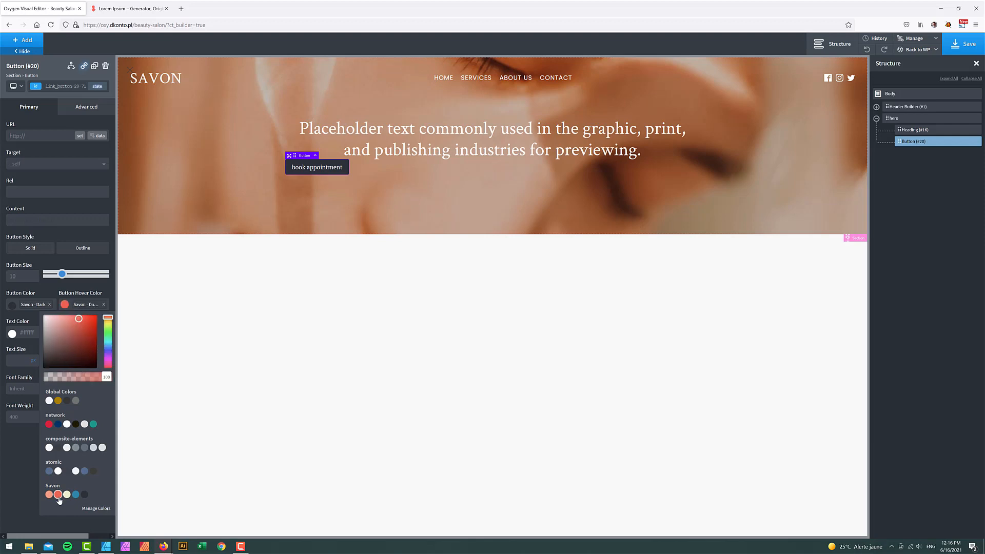
left_click(71, 206)
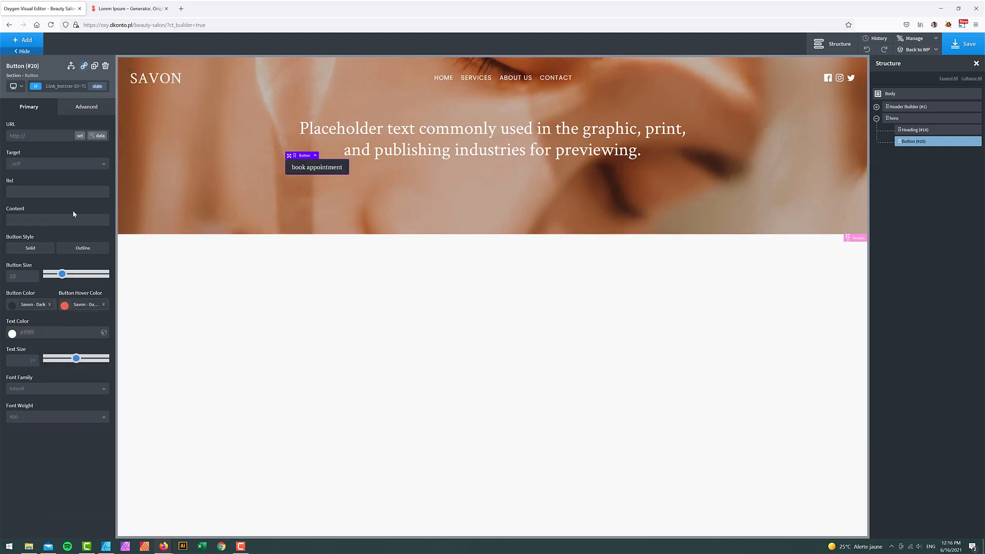
left_click(83, 108)
left_click(46, 188)
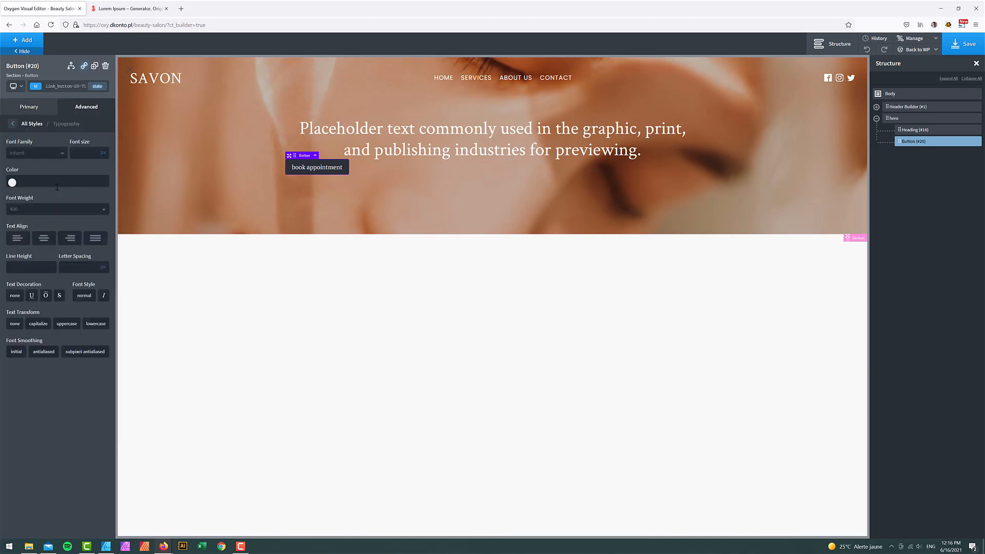
left_click(40, 155)
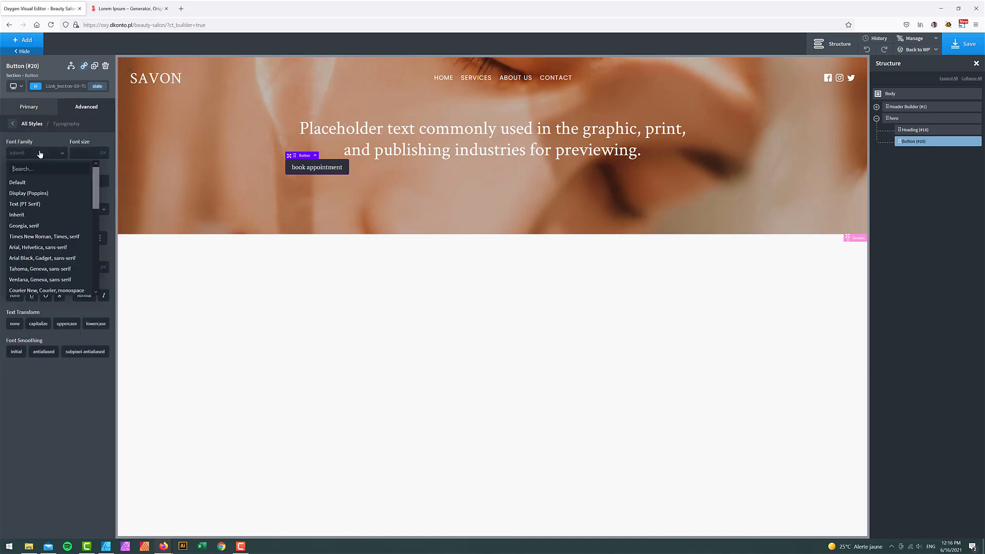
- Style the button label as uppercase Poppins at font size 14
left_click(30, 193)
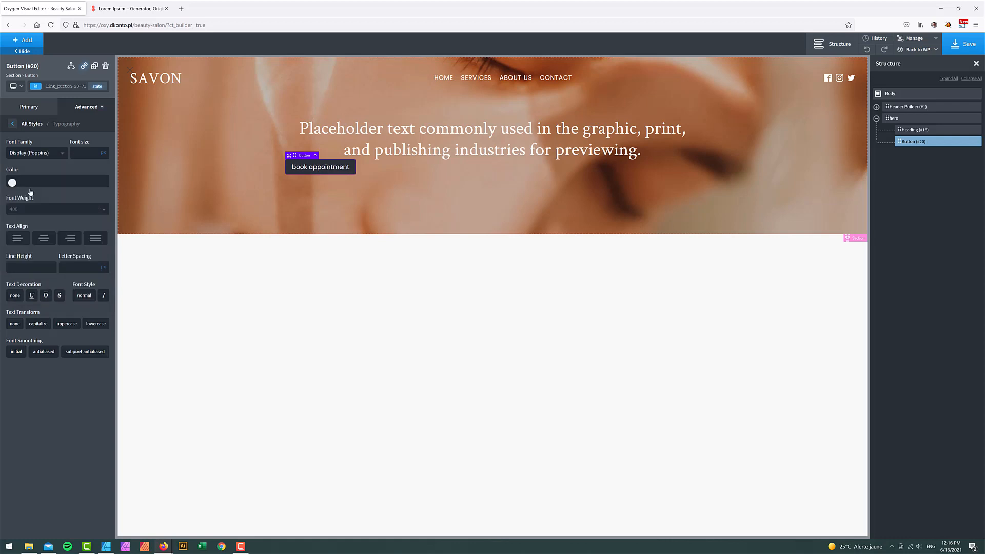
left_click(66, 325)
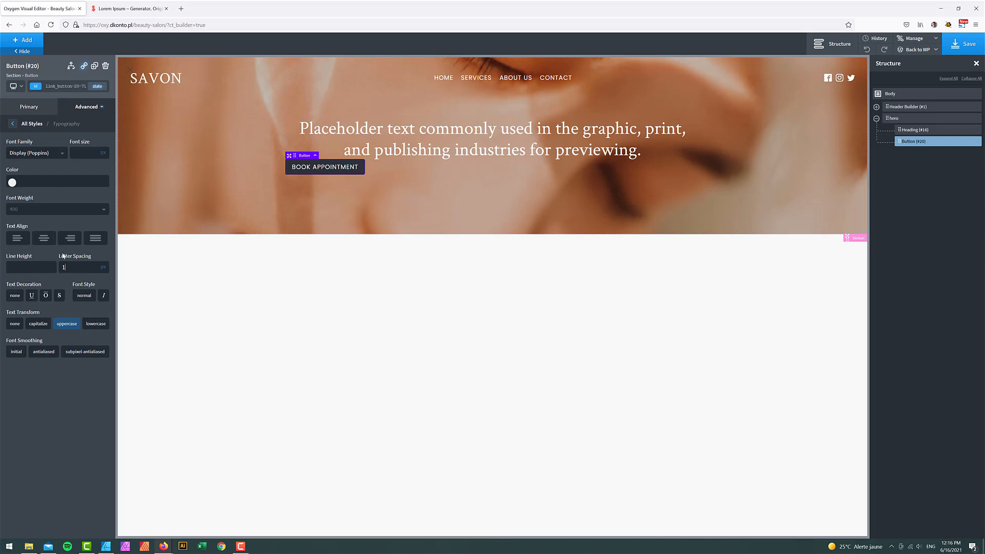
left_click(86, 149)
type("14")
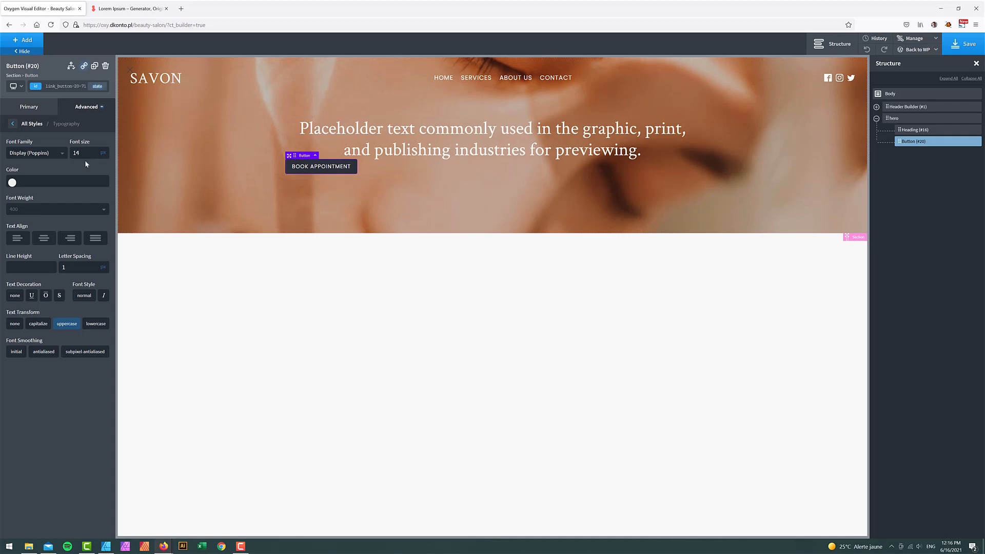
- Pad the button 20px top and bottom and 15px left and right
left_click(97, 107)
left_click(66, 143)
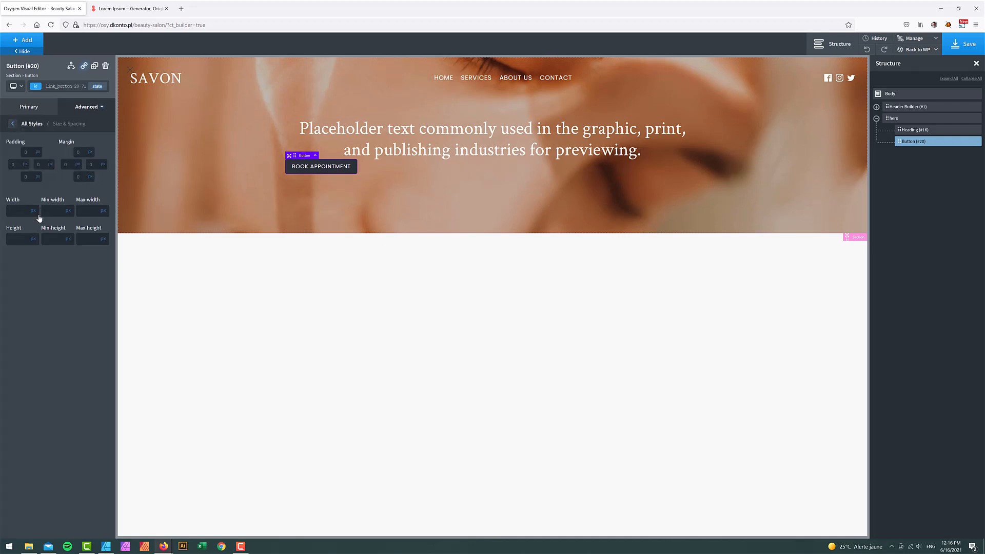
left_click(31, 154)
type("20")
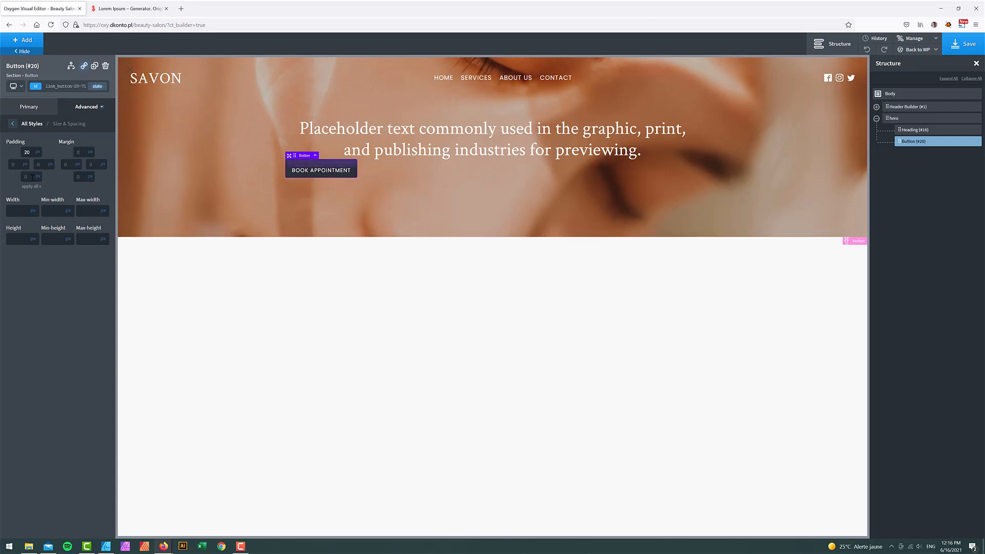
left_click(25, 176)
type("20")
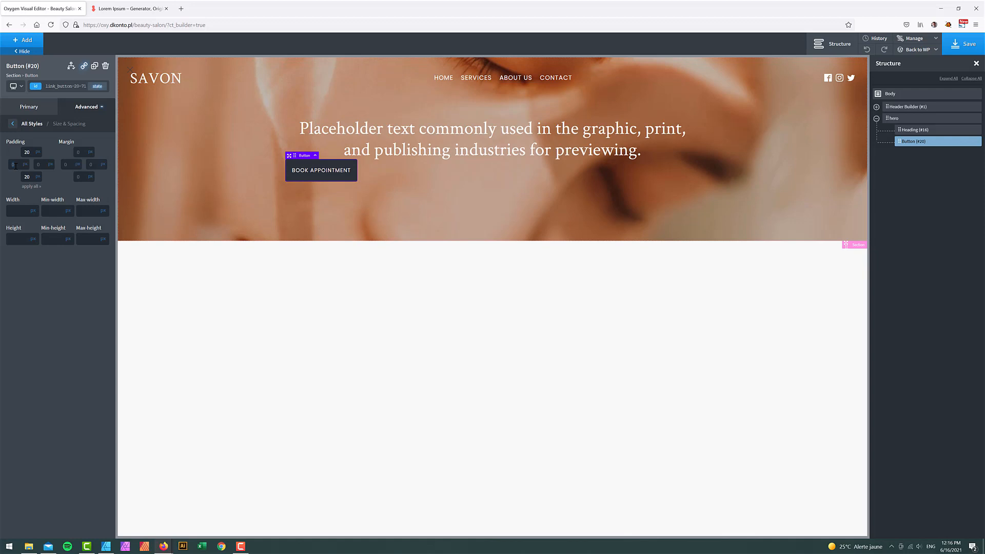
type("51515")
- Duplicate the BOOK APPOINTMENT button and relabel the copy 'VIEW OUR SERVICES'
left_click(970, 142)
left_click(942, 161)
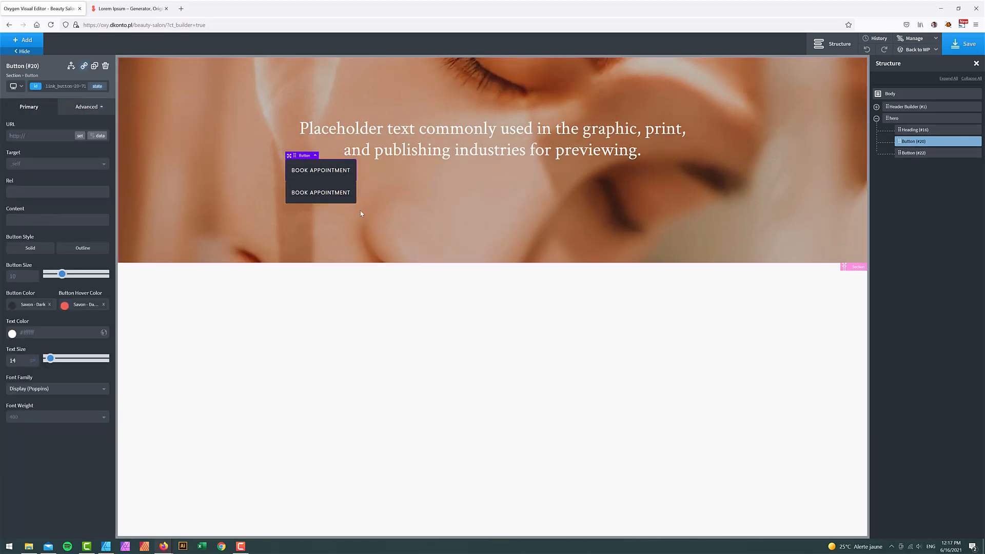
double_click(324, 196)
triple_click(323, 195)
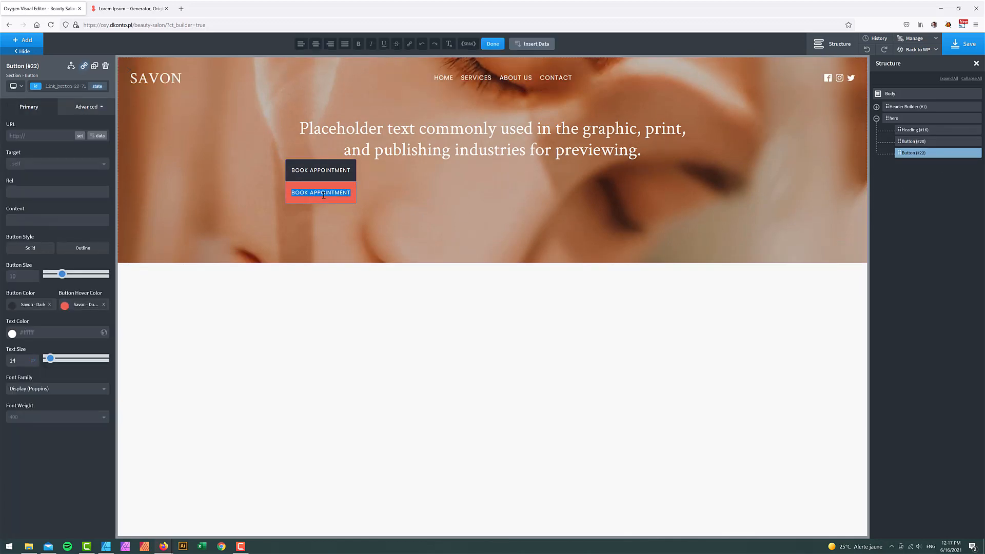
type("VIEW OUR SE")
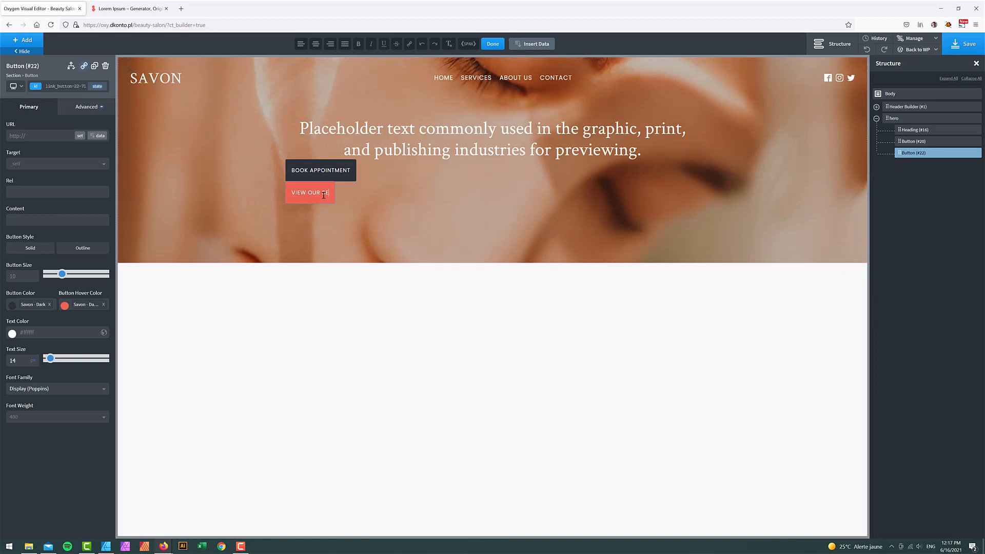
type("RVICES")
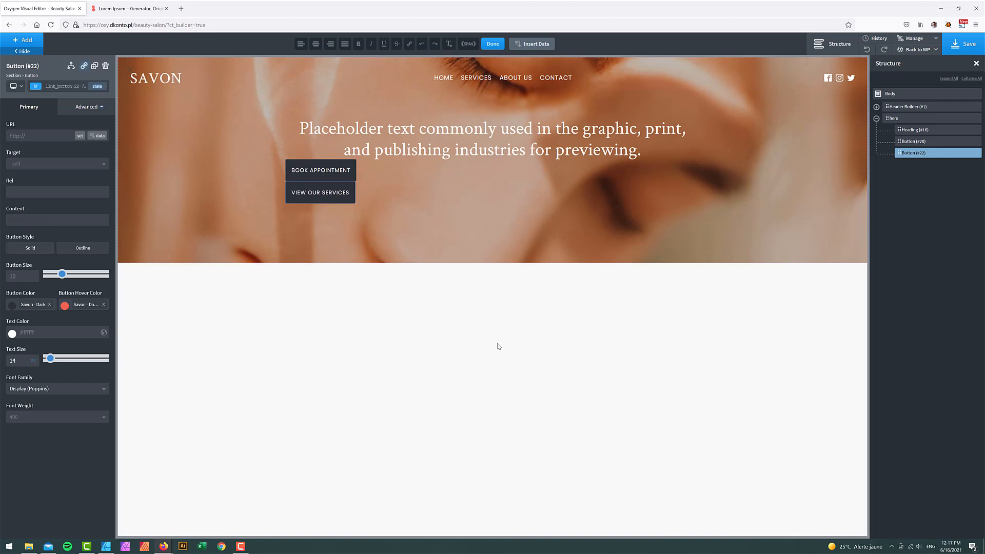
left_click(493, 44)
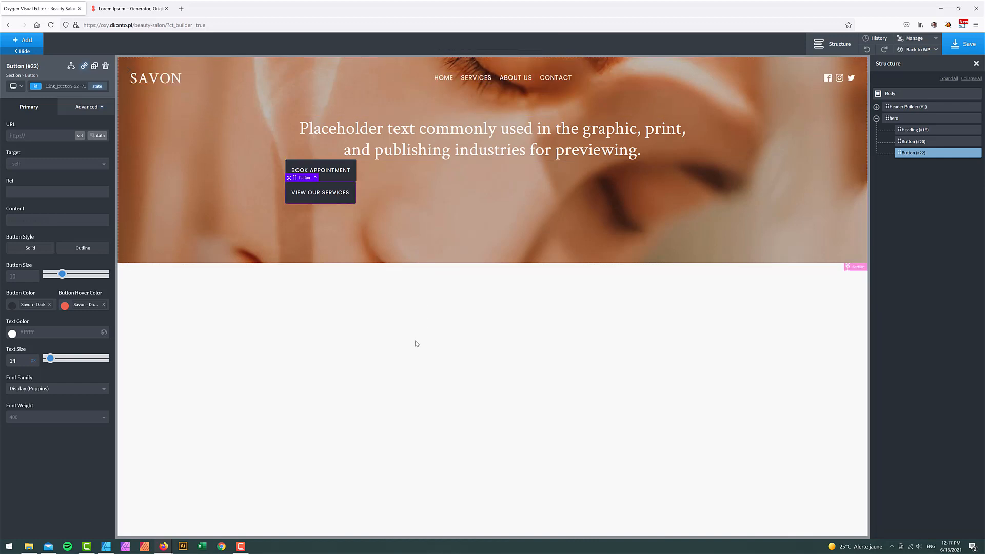
left_click(105, 546)
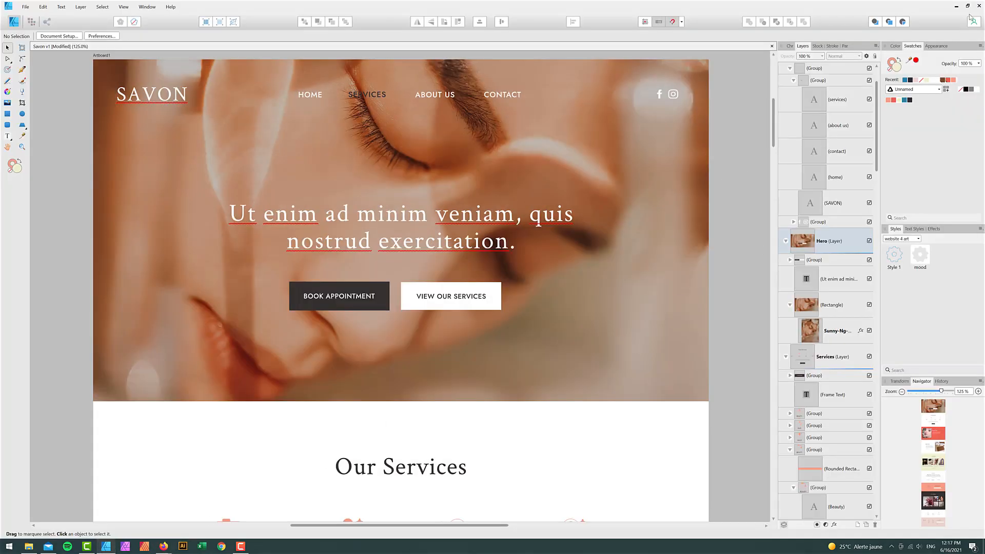
left_click(955, 6)
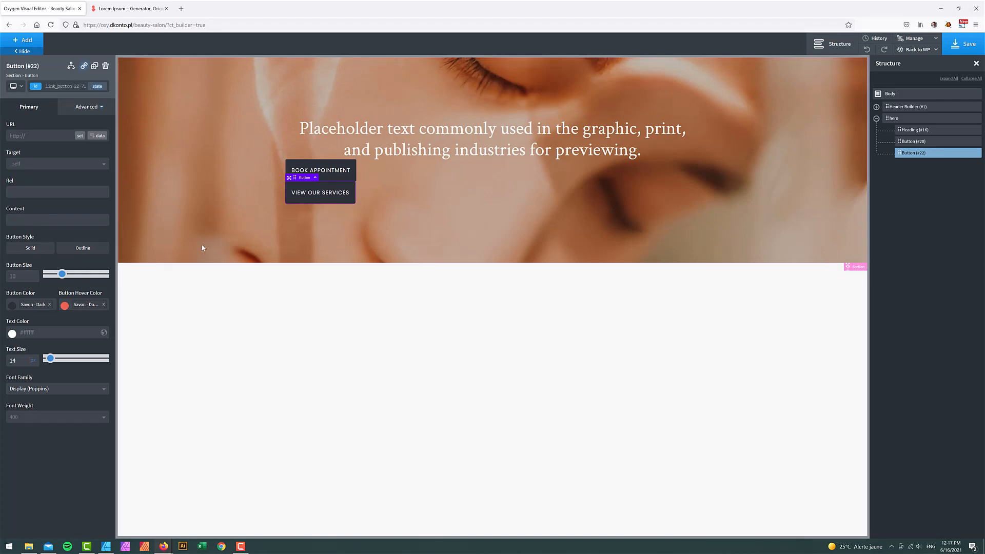
- Make the VIEW OUR SERVICES button white (#ffffff) with Savon Dark text
left_click(16, 305)
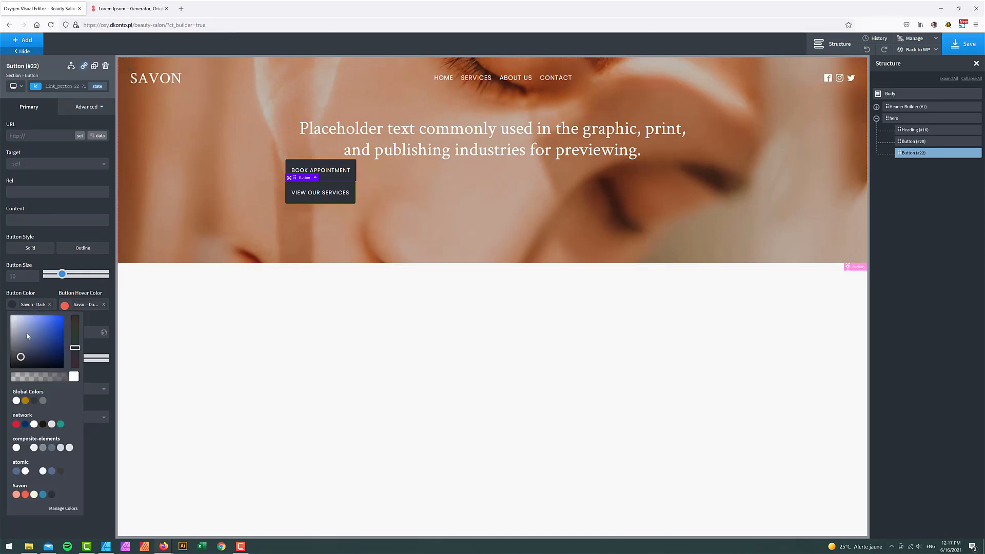
left_click(2, 291)
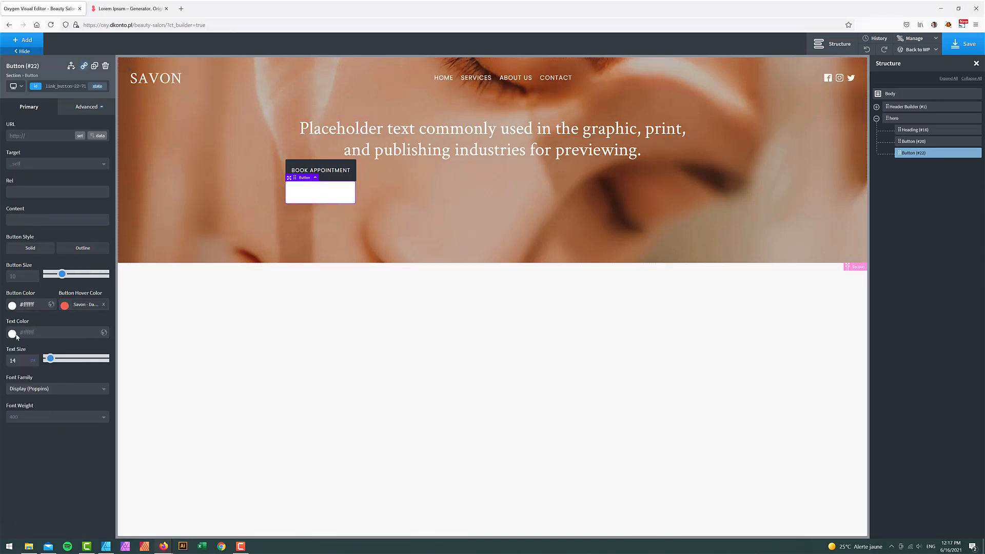
left_click(12, 334)
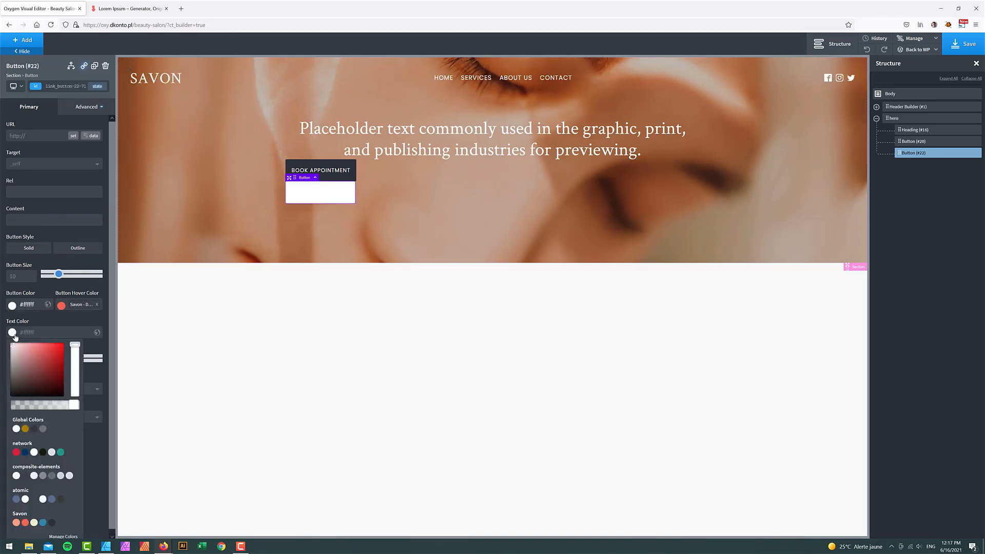
left_click(52, 523)
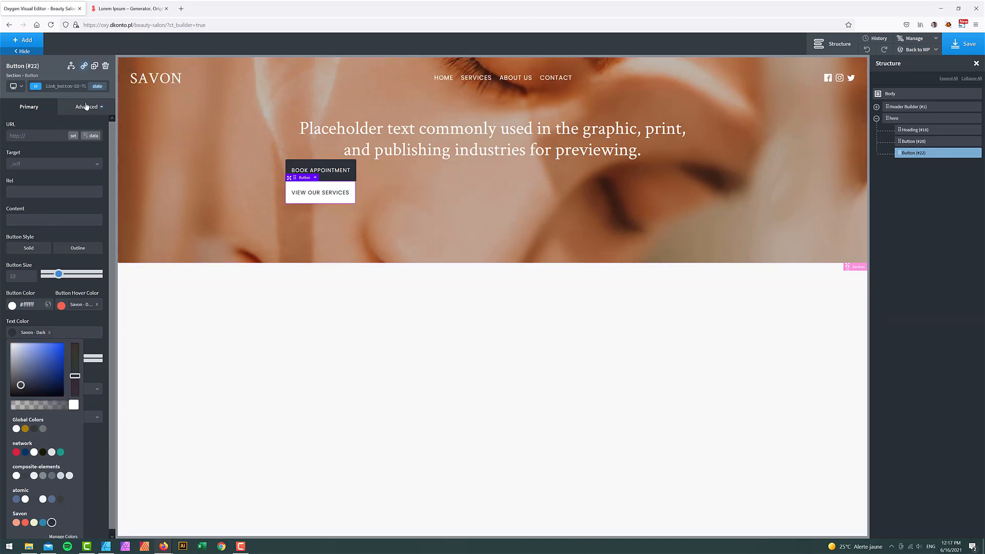
- Give the button's :hover state white text, then return to the original state
left_click(97, 85)
left_click(44, 112)
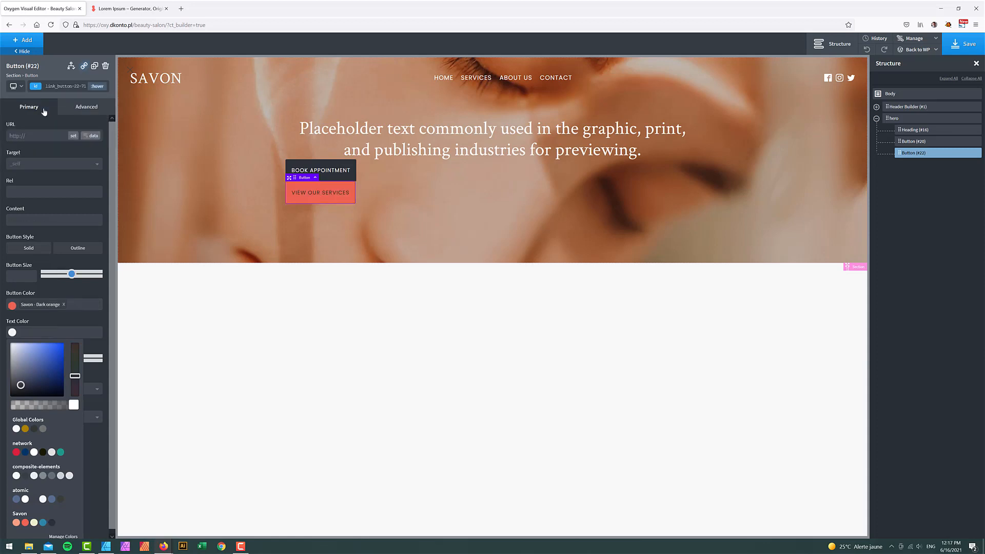
left_click(78, 287)
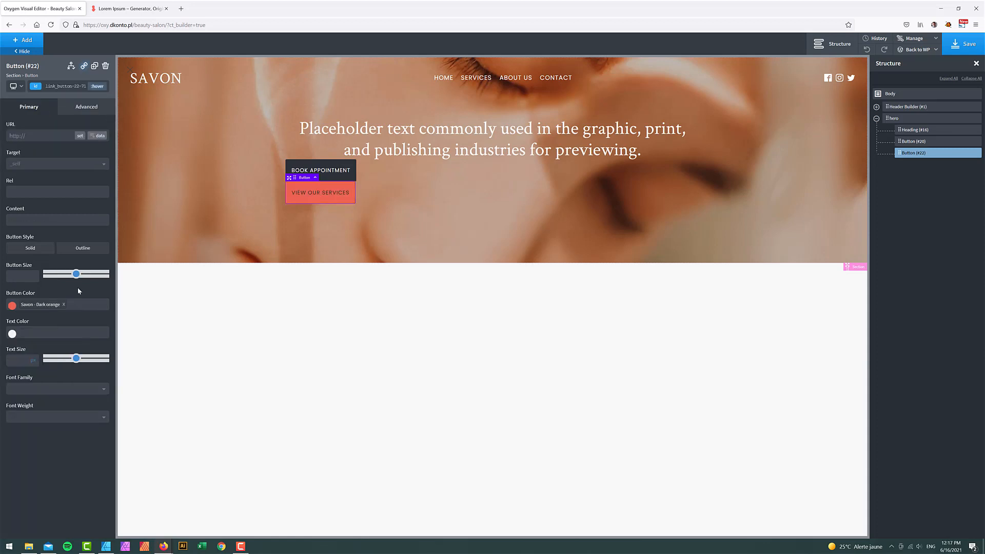
left_click(12, 334)
left_click(103, 341)
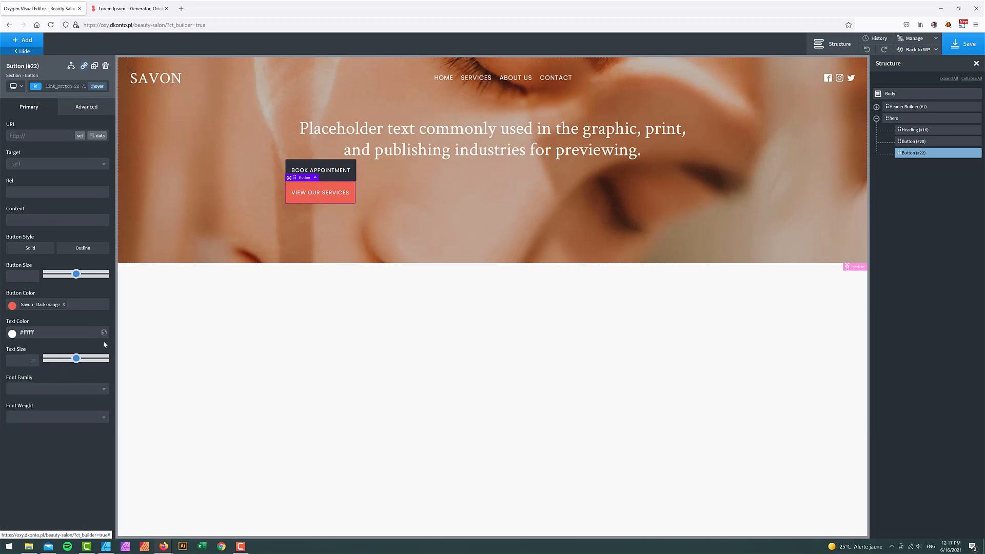
left_click(97, 86)
left_click(15, 99)
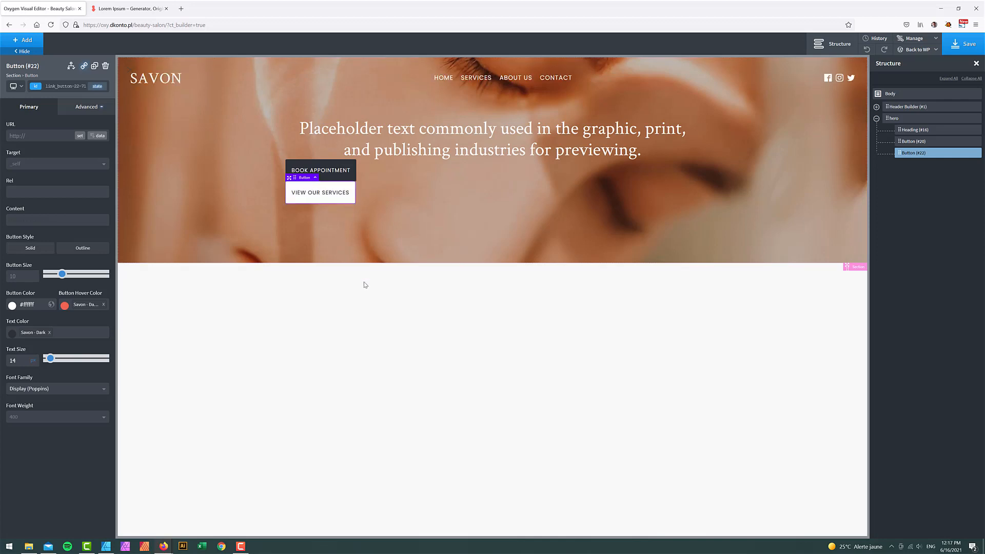
left_click(902, 122)
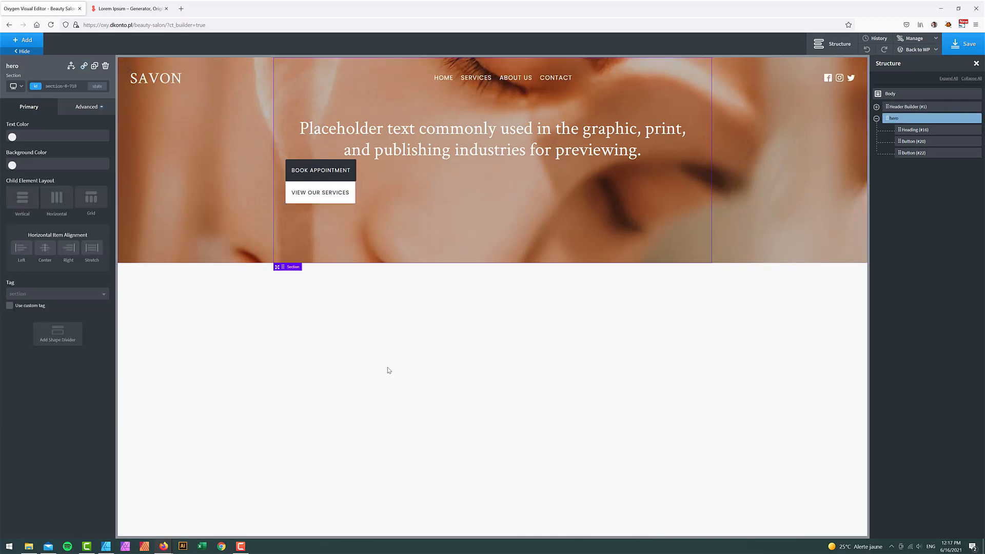
- Center the hero items horizontally and pad Book Appointment 30px top/bottom, 20px sides
left_click(45, 248)
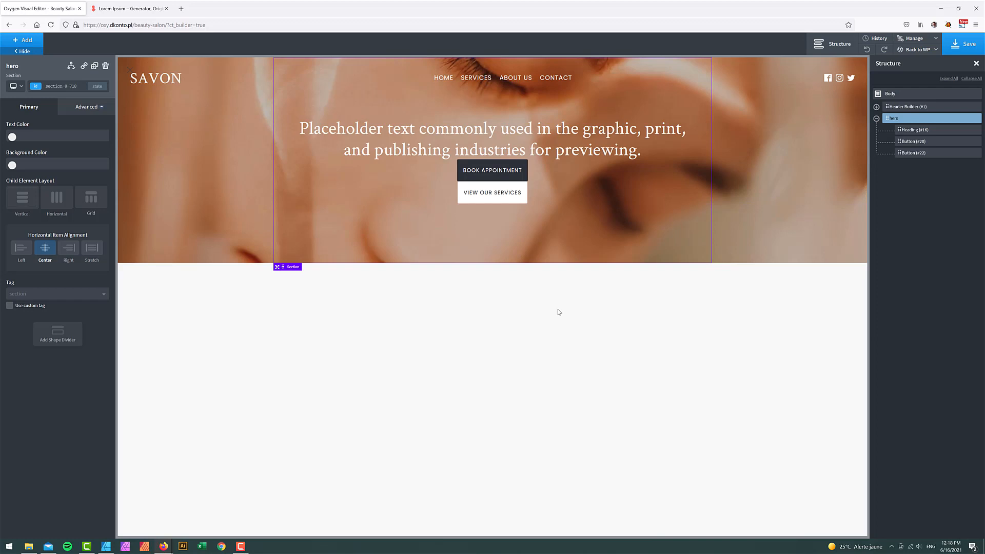
left_click(913, 141)
left_click(86, 106)
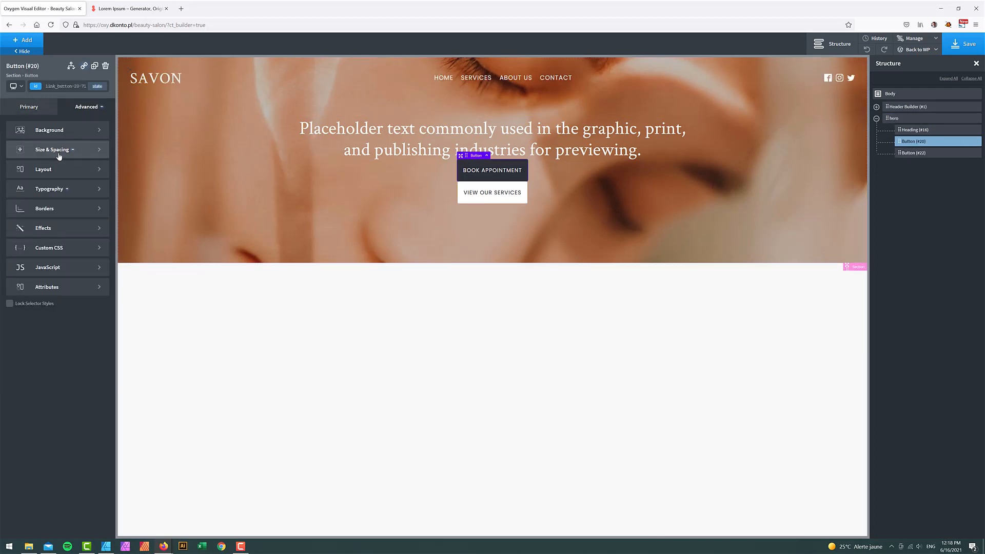
left_click(56, 149)
double_click(27, 152)
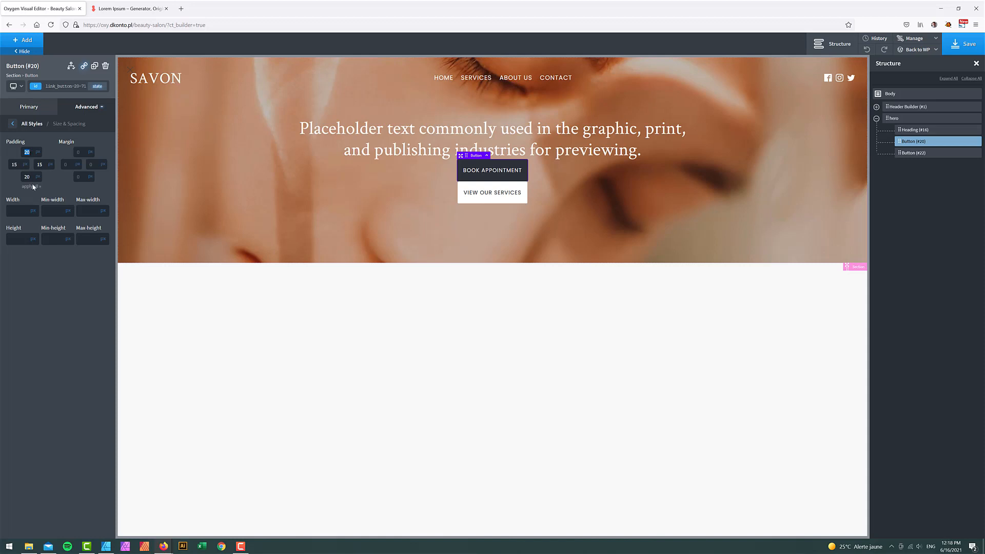
type("30")
double_click(27, 177)
type("30")
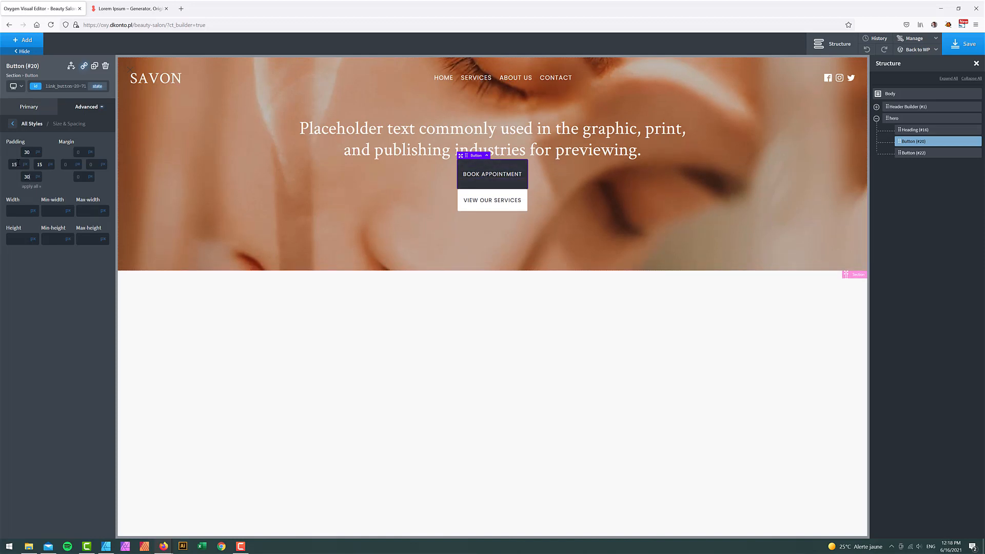
type("20")
double_click(40, 164)
type("20")
- Give the View Our Services button the same 30/20/30/20 padding
left_click(921, 153)
left_click(86, 107)
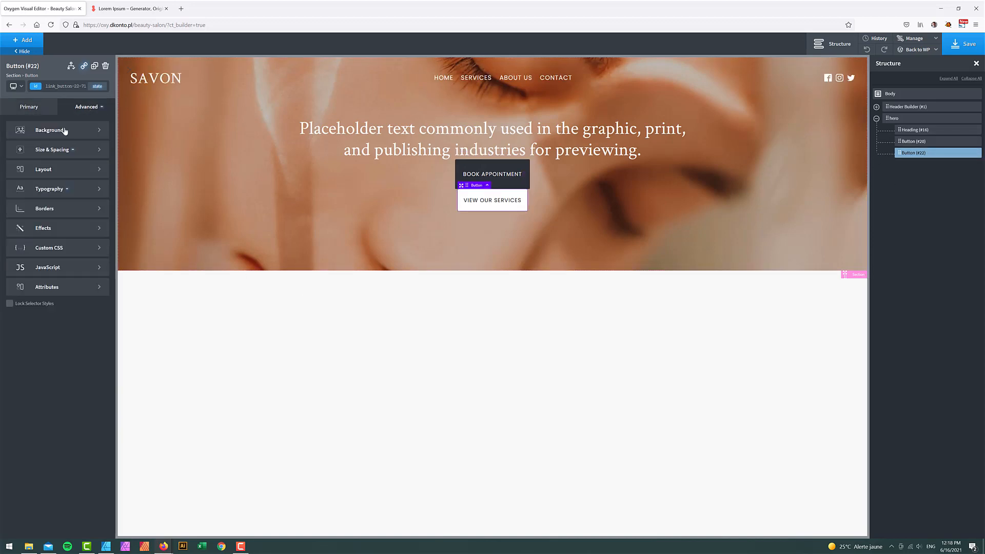
left_click(31, 149)
type("30")
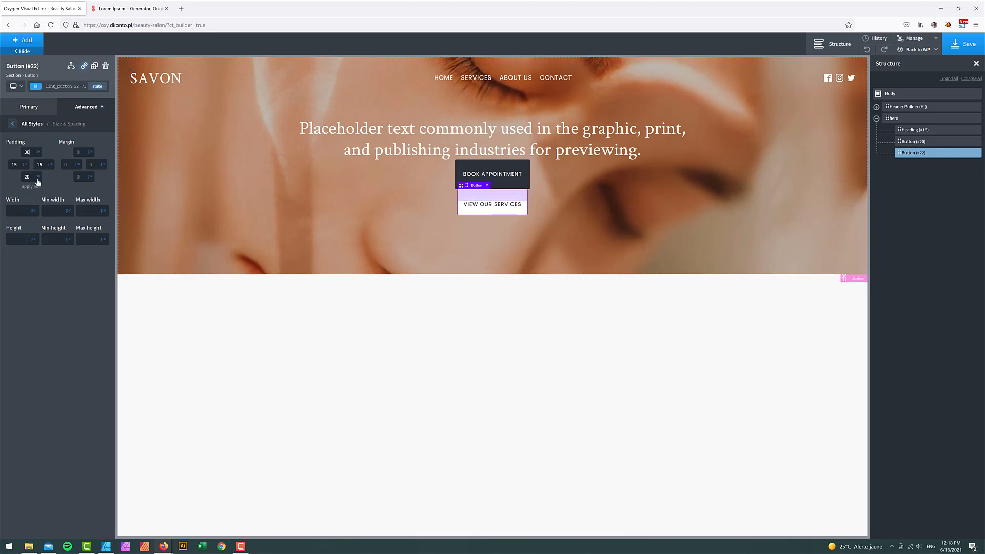
key("Tab")
key("Tab")
type("30")
key("Tab")
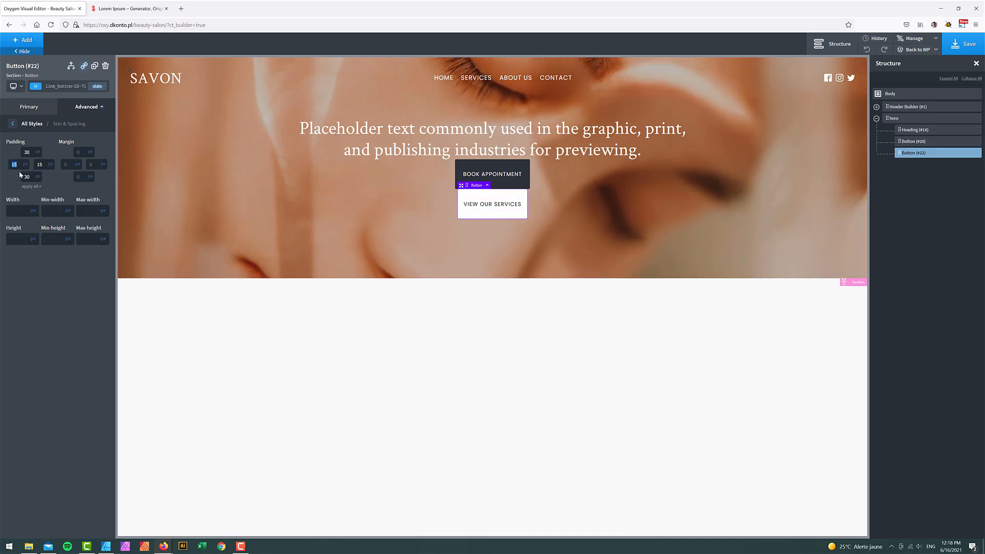
type("20")
key("Tab")
- Wrap both buttons in a new div with a horizontal layout
type("20")
left_click(967, 141)
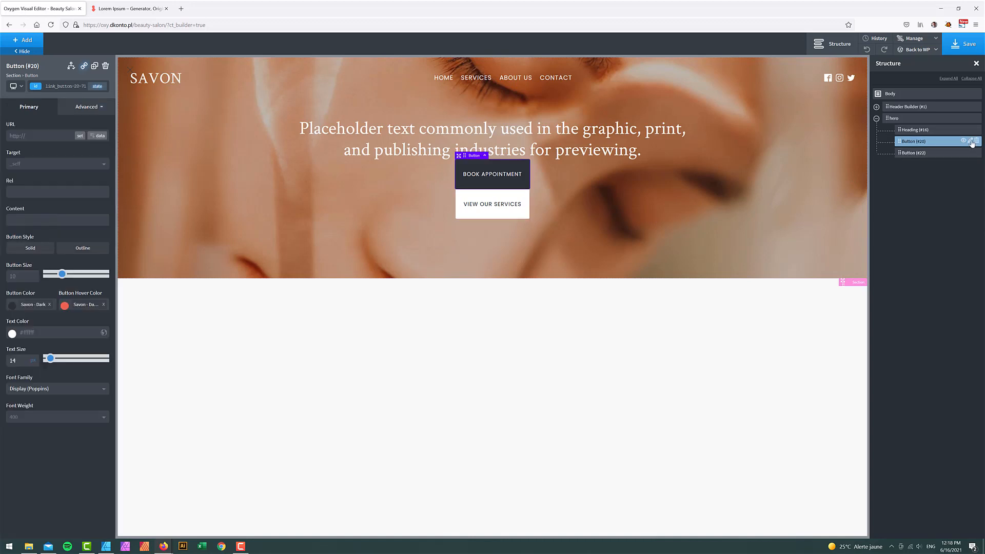
left_click(971, 142)
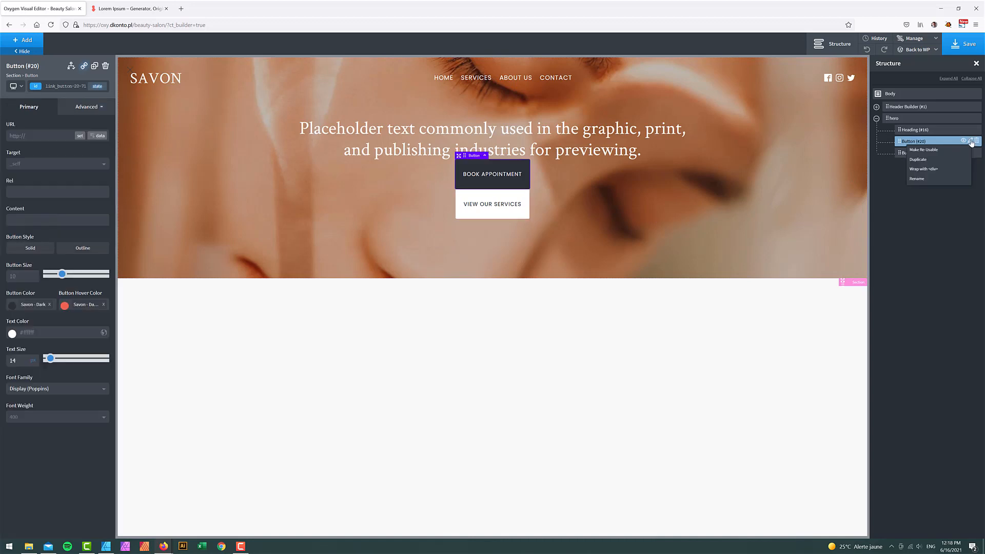
left_click(930, 171)
mouse_move(901, 167)
left_mouse_down()
mouse_move(915, 171)
mouse_move(891, 168)
mouse_move(916, 164)
left_mouse_up()
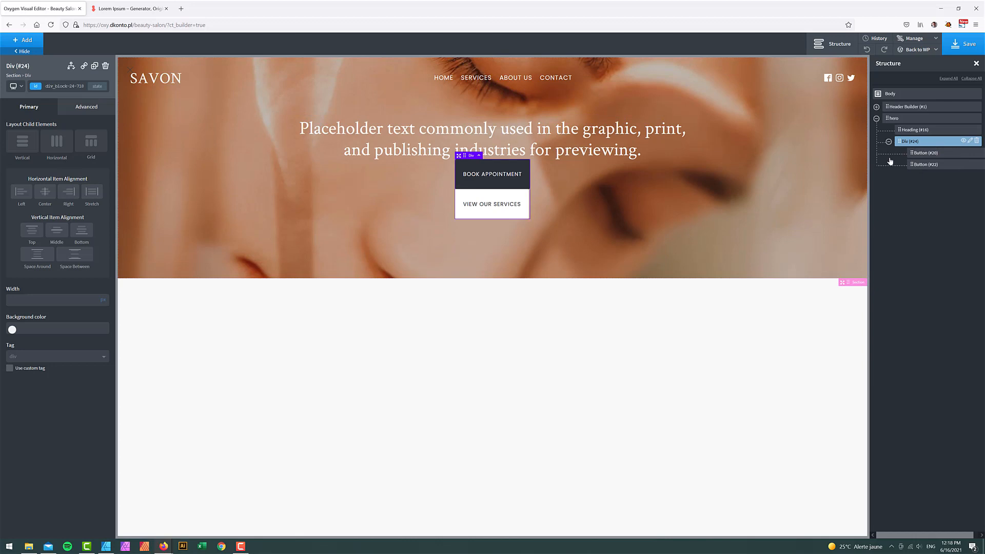
left_click(64, 153)
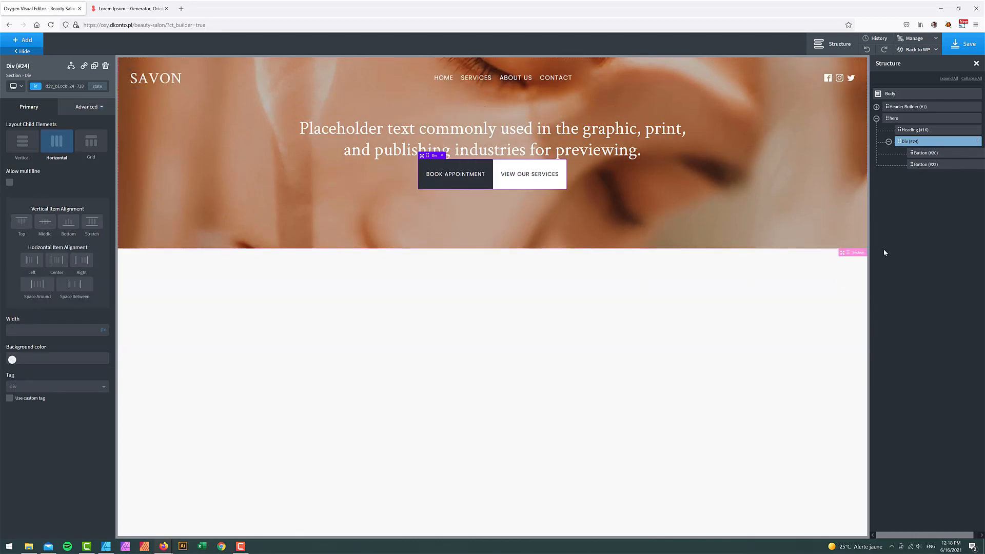
- Give the Book Appointment button a 20px right margin
left_click(923, 154)
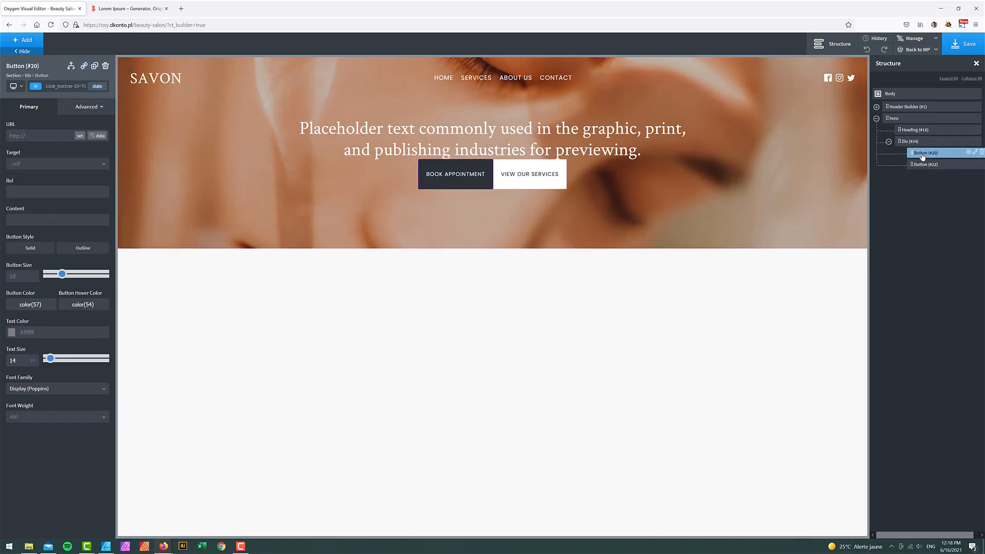
left_click(83, 106)
left_click(57, 150)
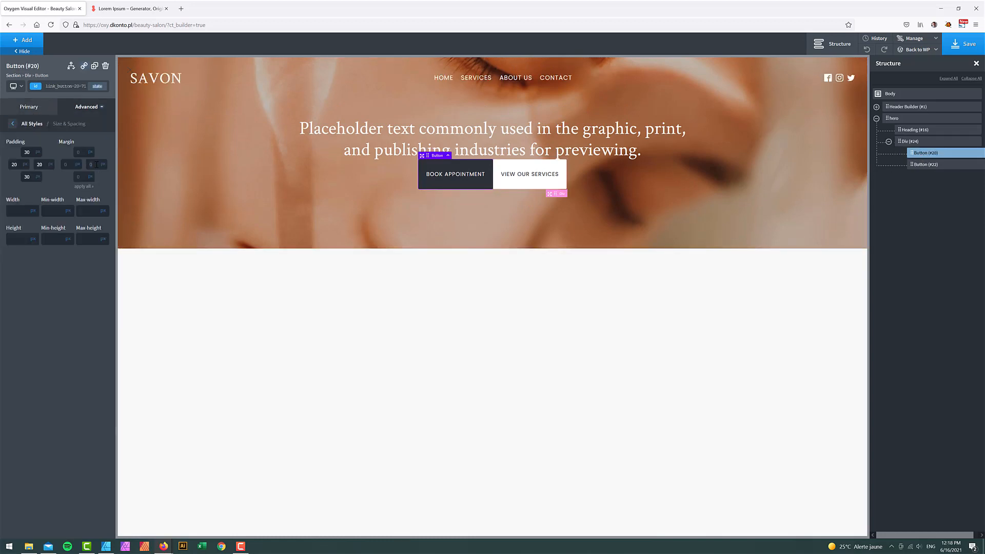
type("12")
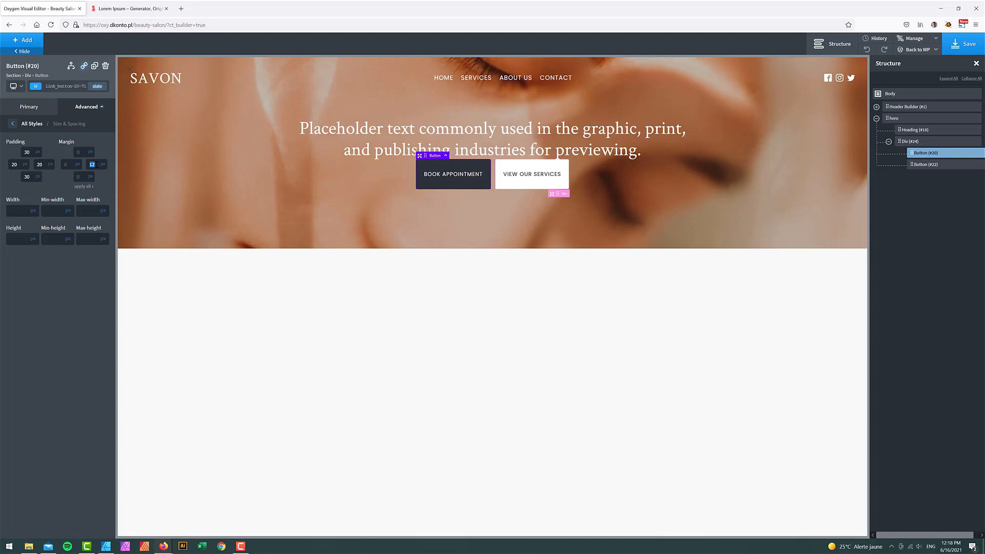
type("20")
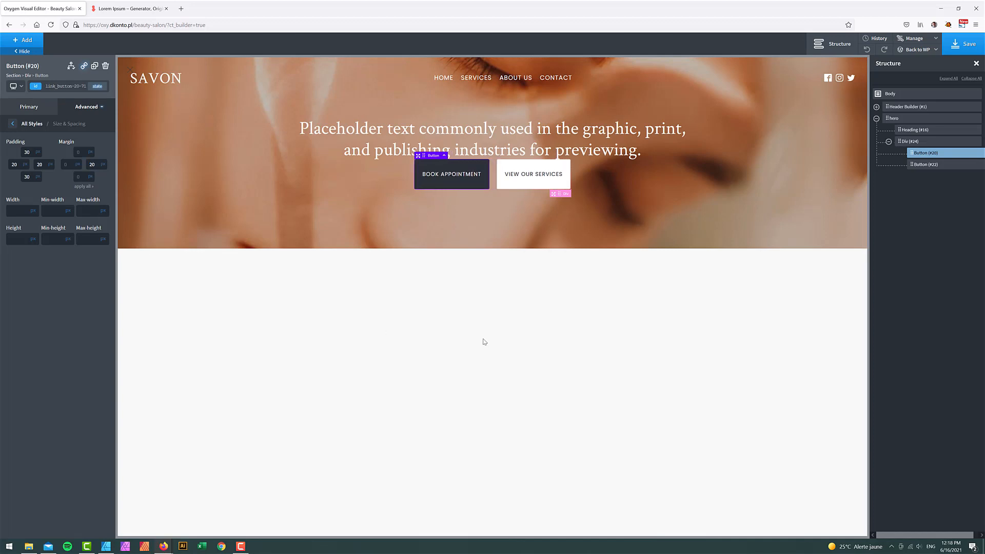
- Give the div holding the buttons a 50px top margin
left_click(916, 141)
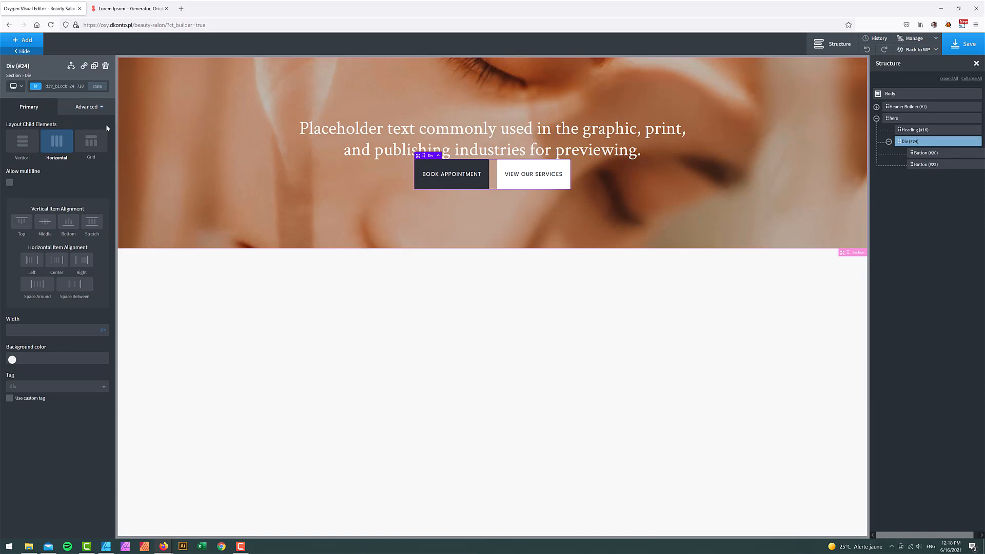
left_click(86, 107)
left_click(77, 150)
left_click(80, 152)
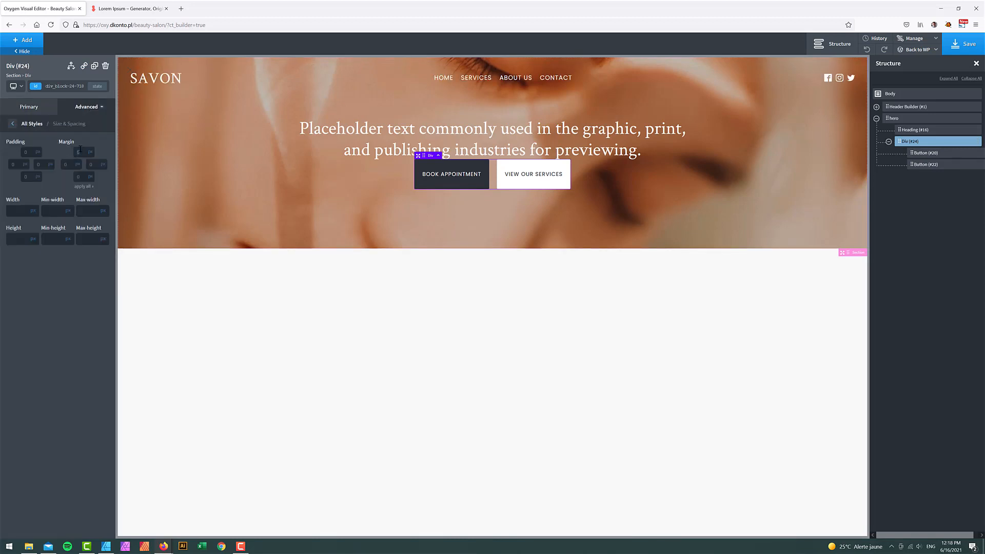
type("50")
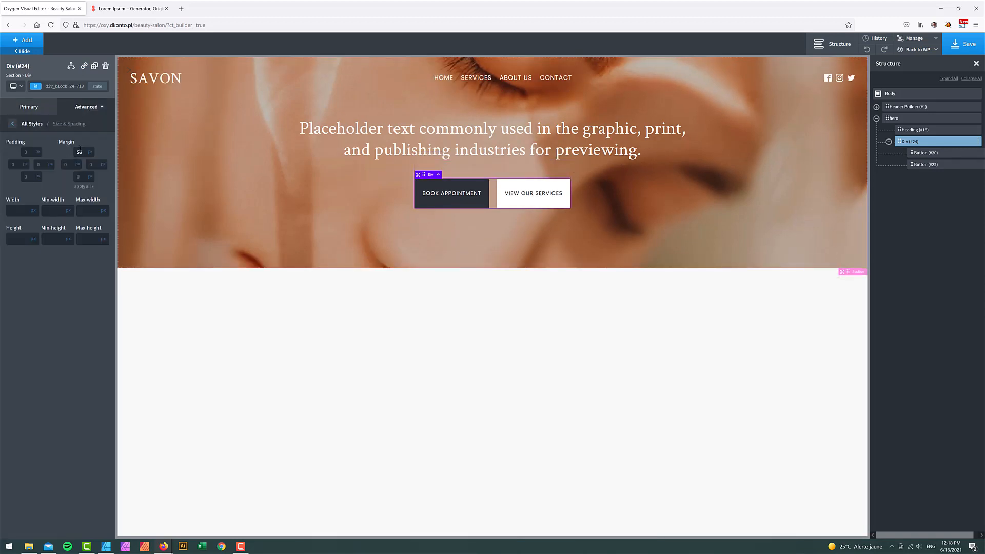
left_click(901, 119)
left_click(86, 106)
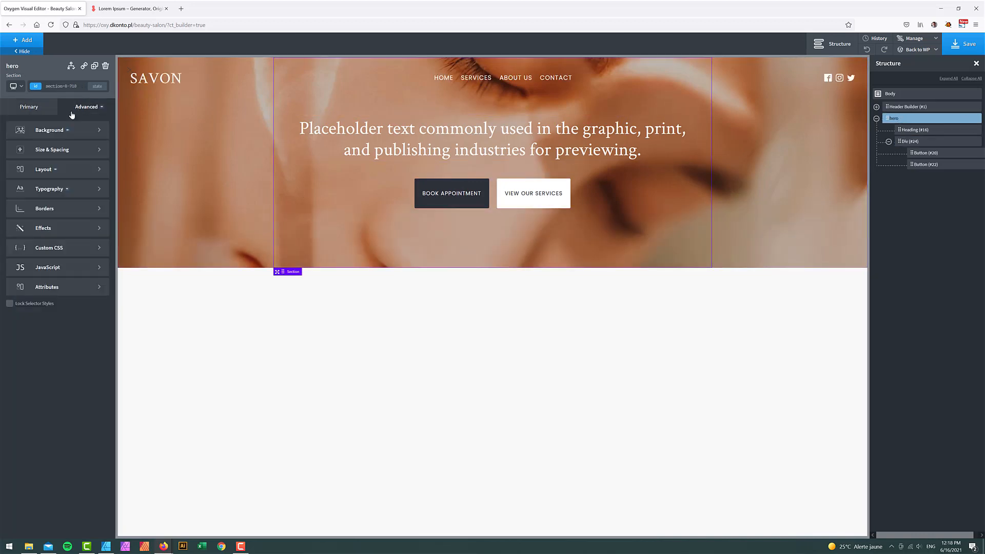
- Set the hero height to 100vh and stack its contents vertically
left_click(58, 150)
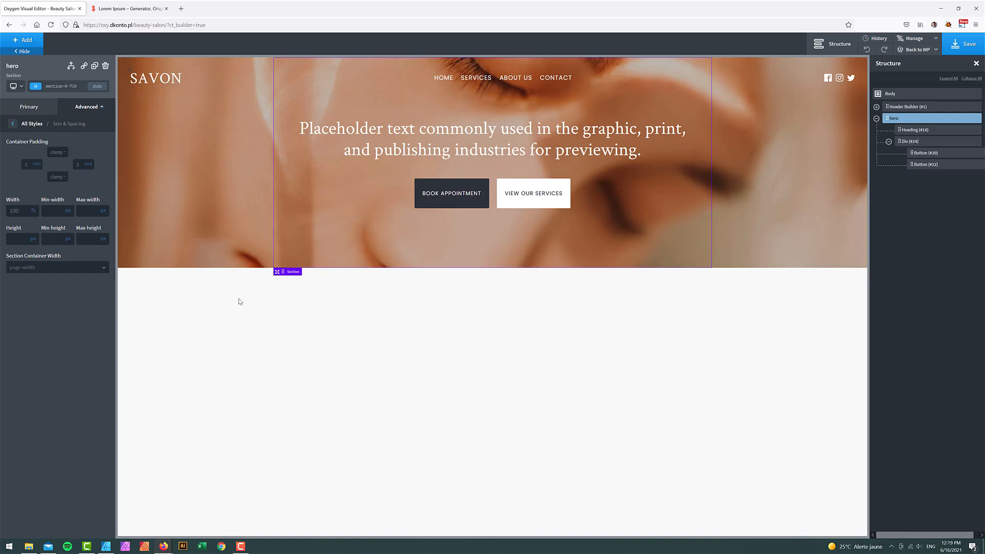
type("100")
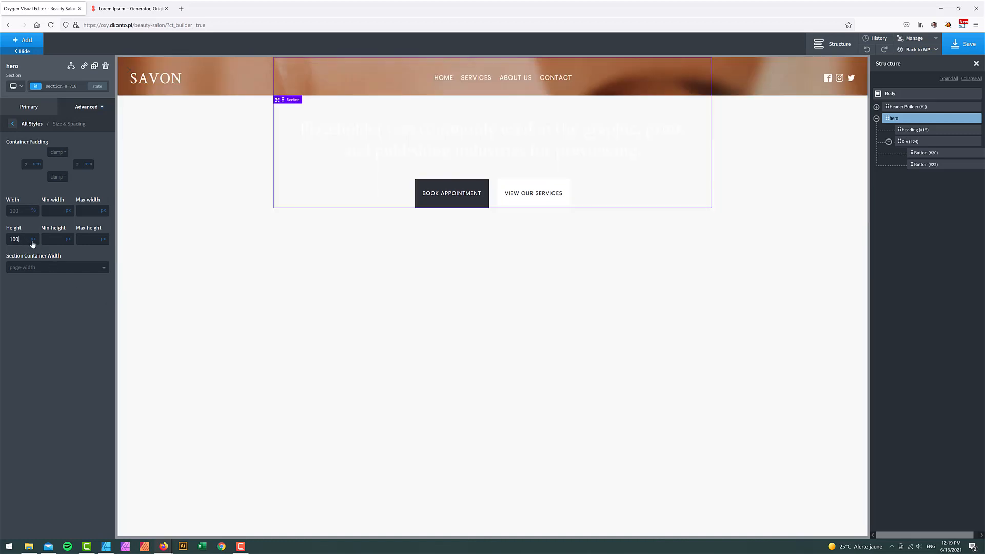
left_click(33, 239)
left_click(39, 274)
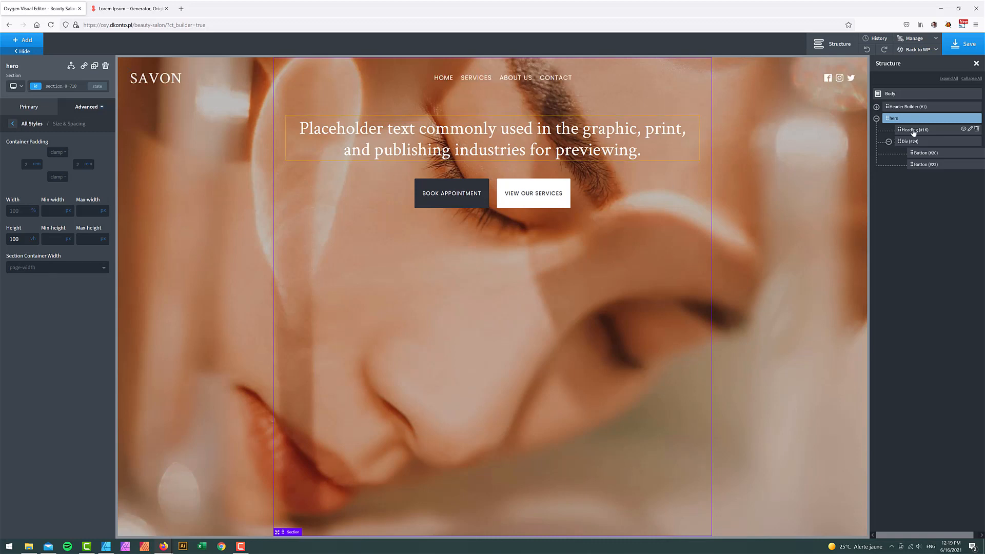
left_click(34, 106)
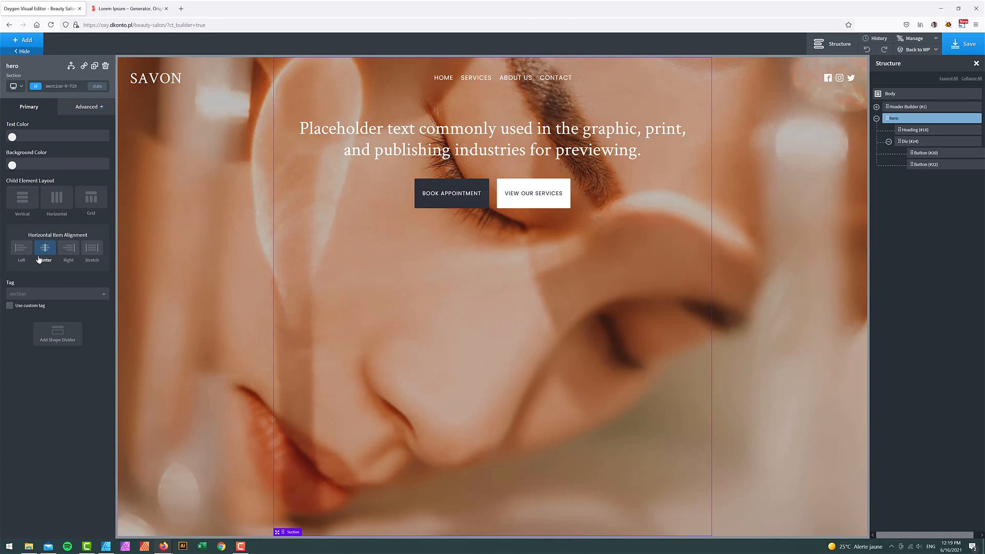
left_click(20, 201)
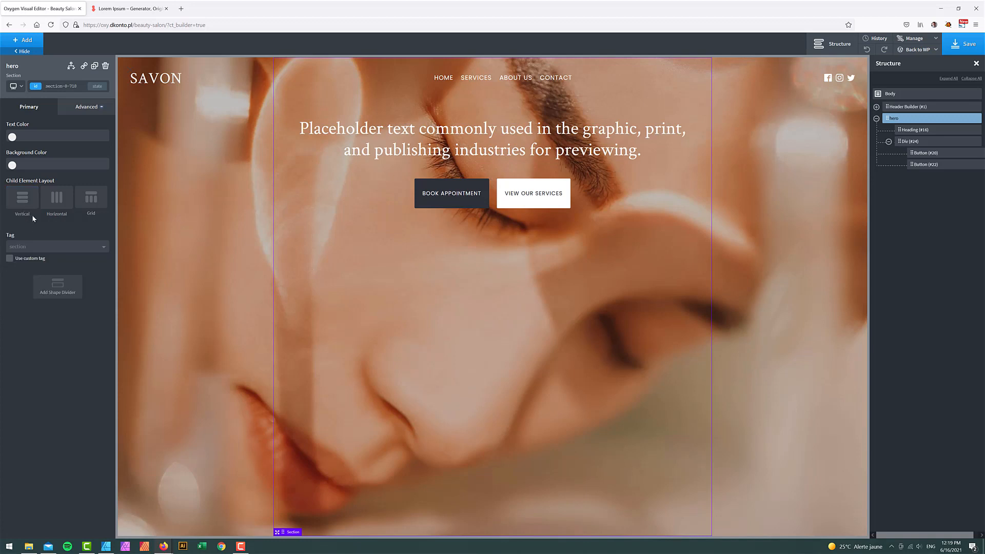
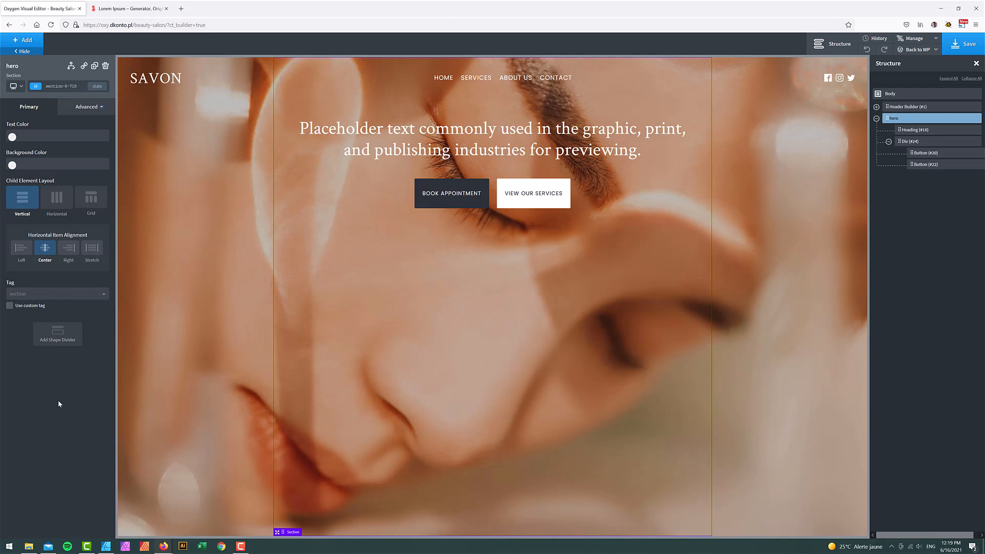
- Keep the hero heading and buttons stacked vertically with centre alignment, and save the page
left_click(53, 208)
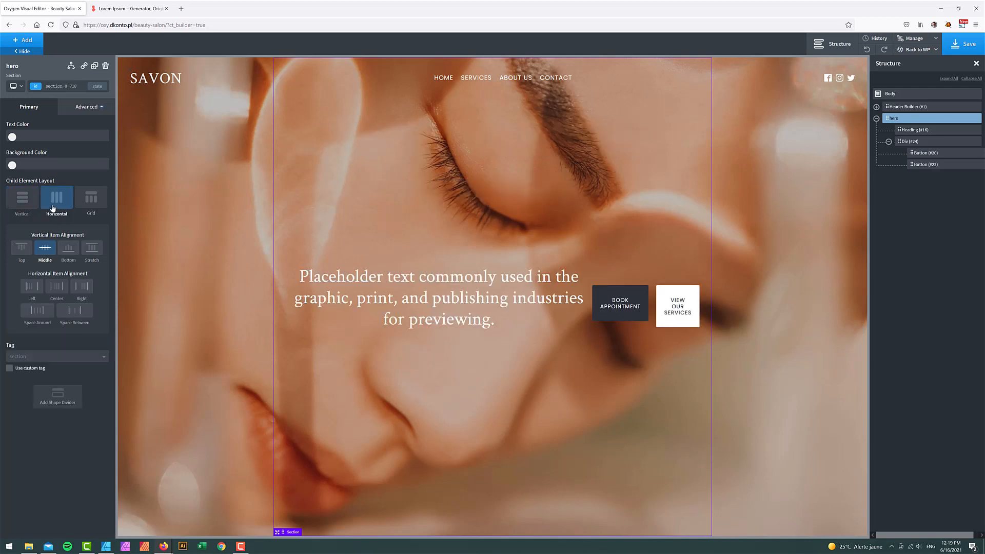
left_click(58, 287)
left_click(22, 201)
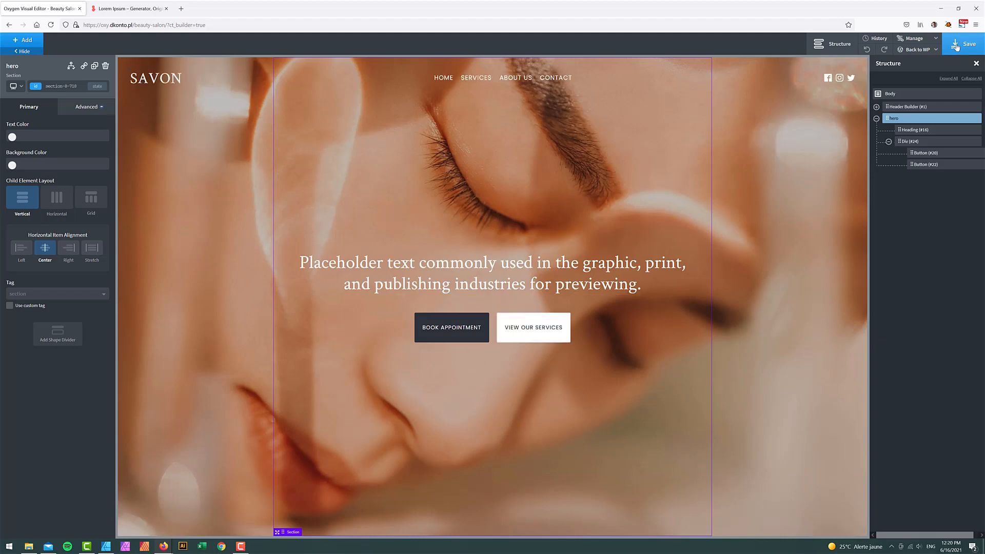
left_click(72, 65)
left_click(15, 86)
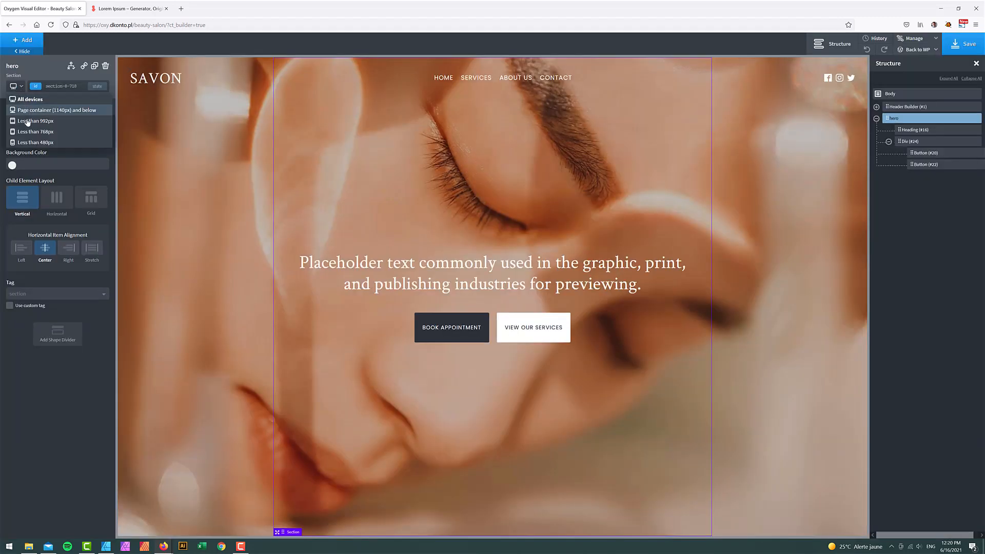
- Preview the narrowest phone width and stack the hero's button container vertically
left_click(27, 122)
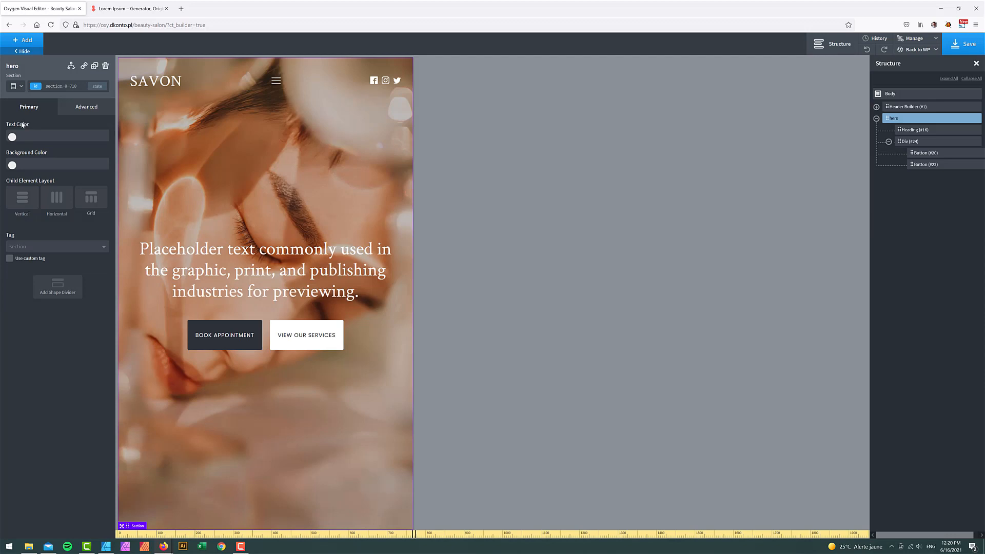
left_click(19, 87)
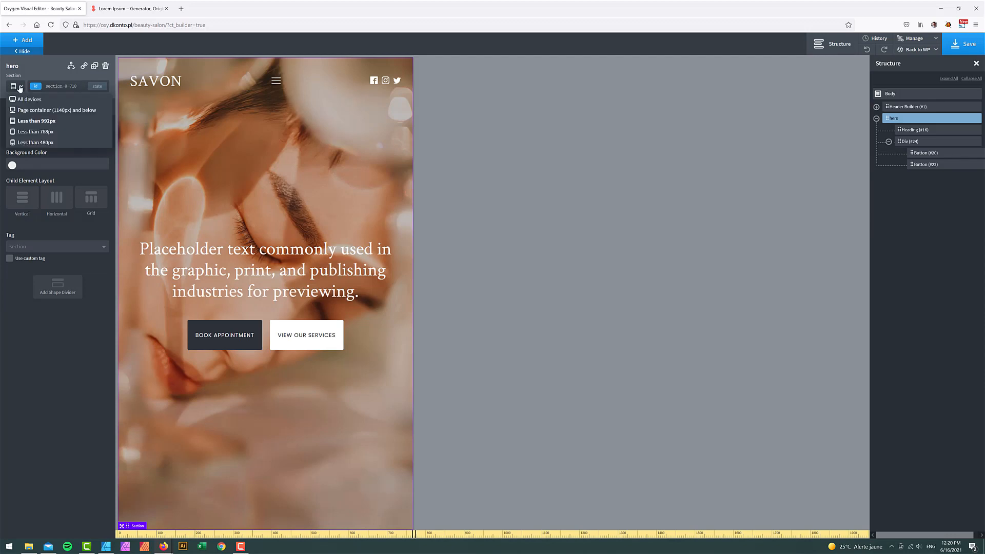
left_click(21, 133)
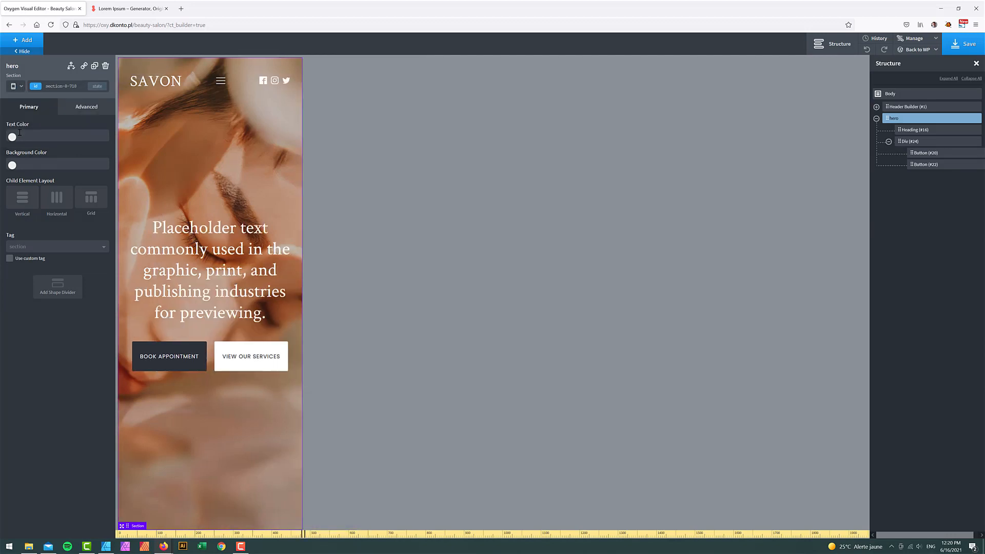
left_click(15, 89)
left_click(17, 144)
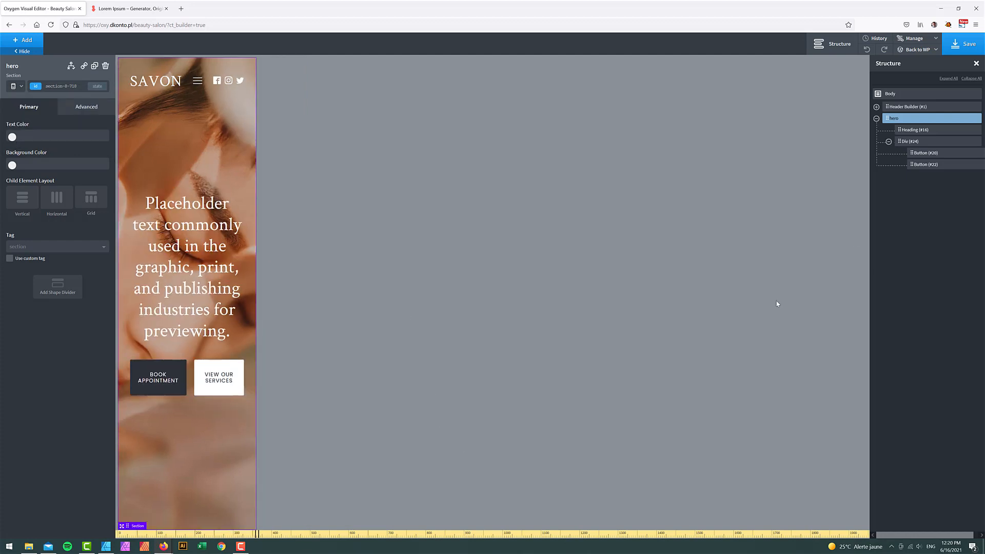
left_click(911, 142)
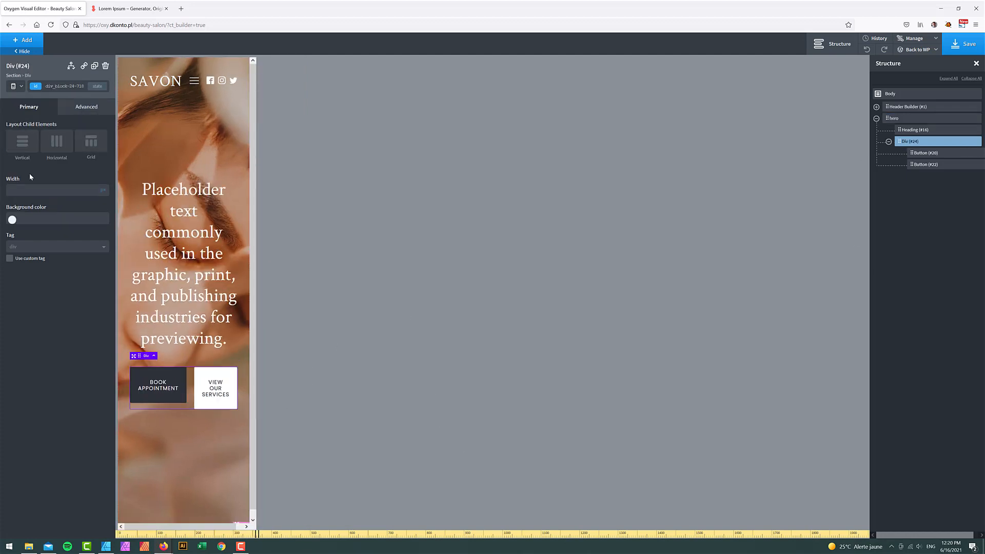
left_click(23, 140)
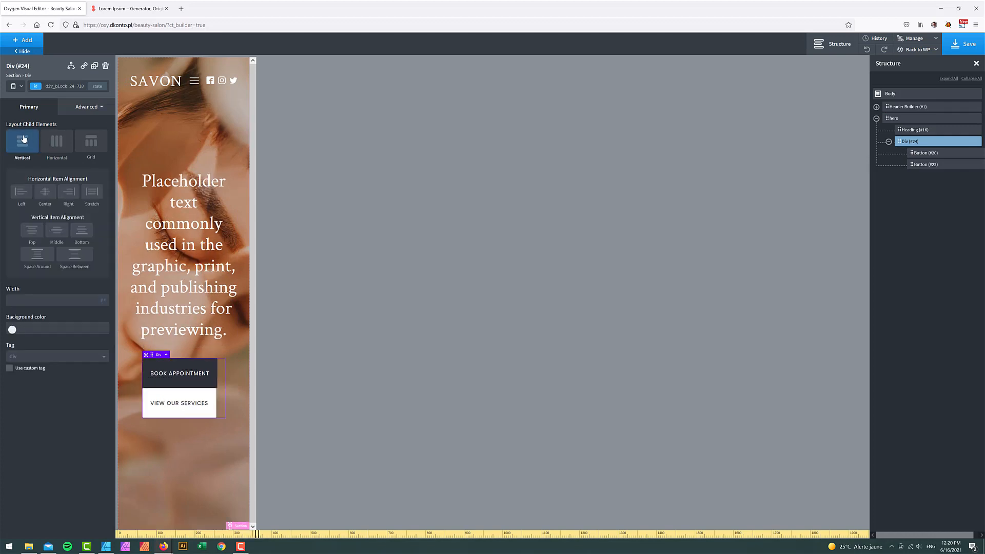
- On phones, give the Book Appointment button a 0 right margin and a 25 bottom margin
left_click(87, 107)
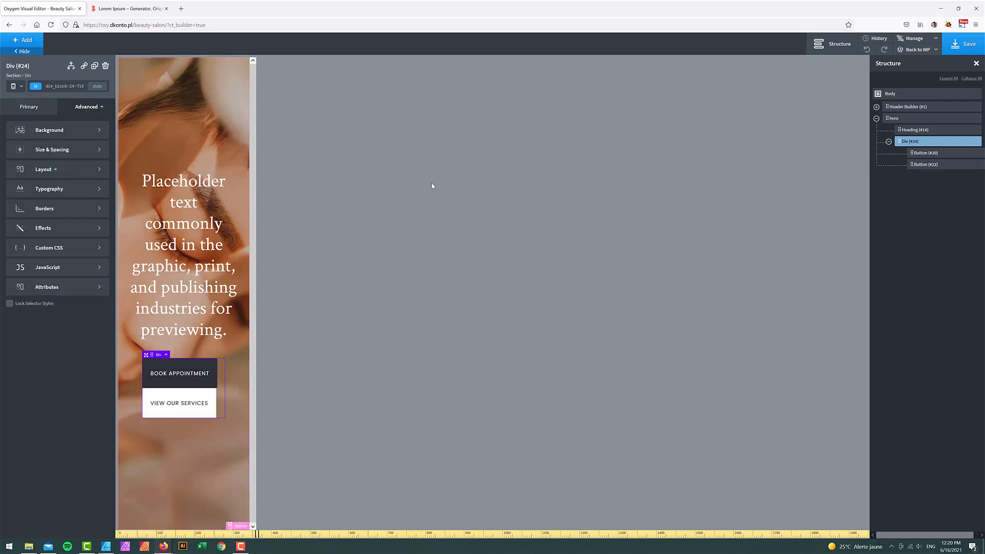
left_click(915, 153)
left_click(87, 107)
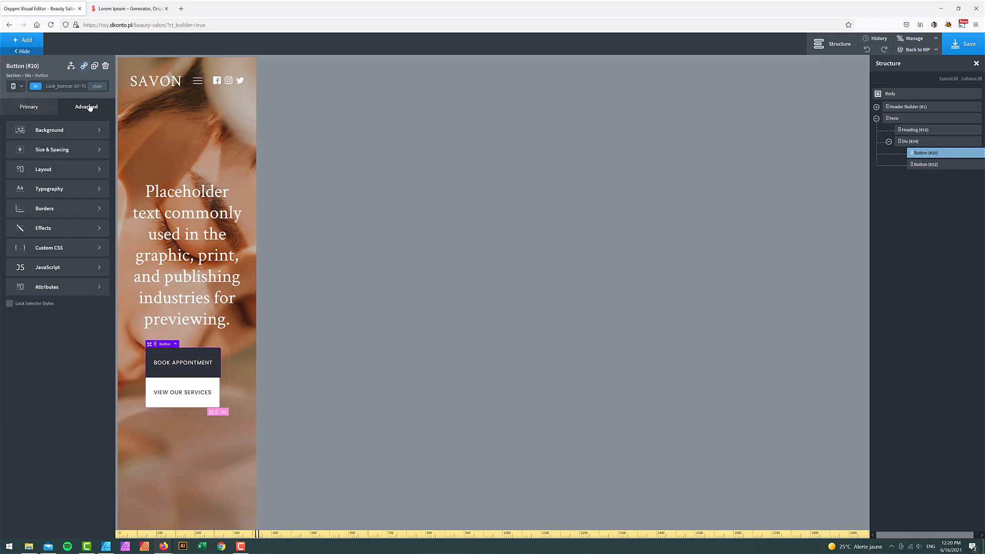
left_click(62, 150)
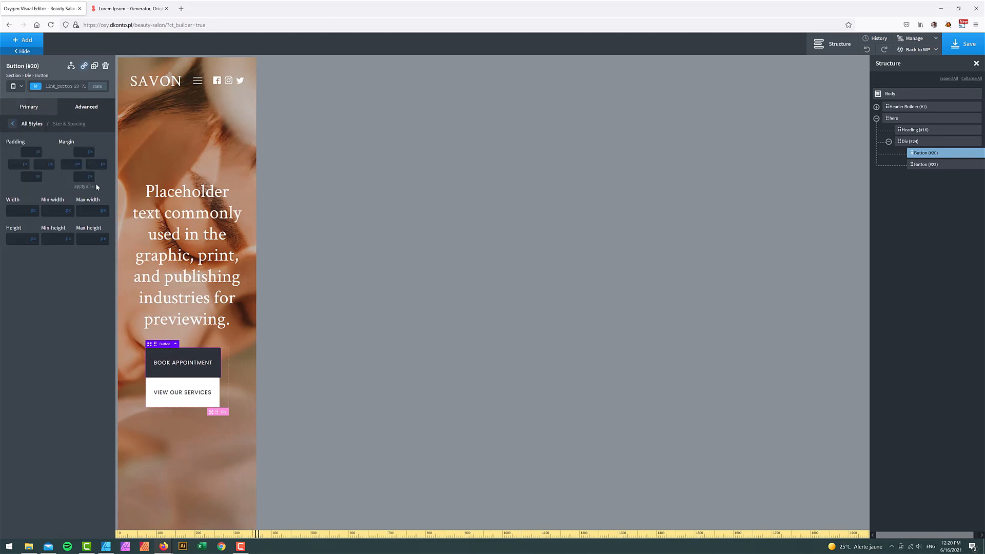
type("0")
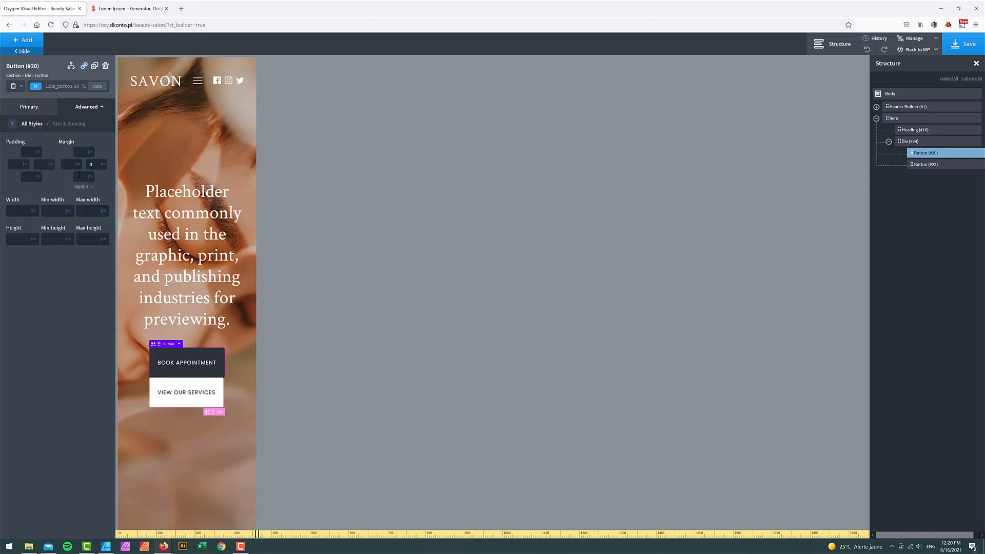
left_click(79, 176)
type("25")
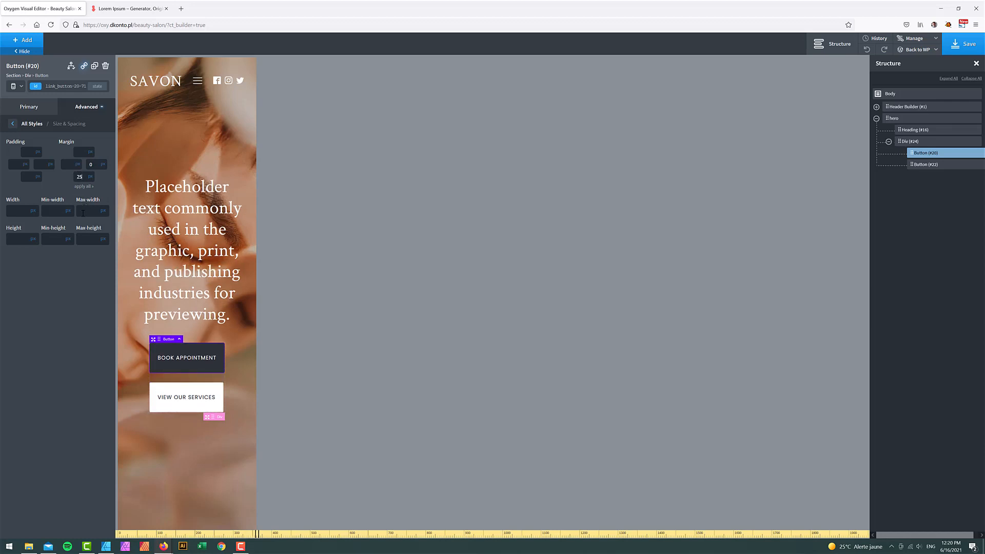
- Return to the full desktop preview and save the page
left_click(19, 86)
left_click(23, 97)
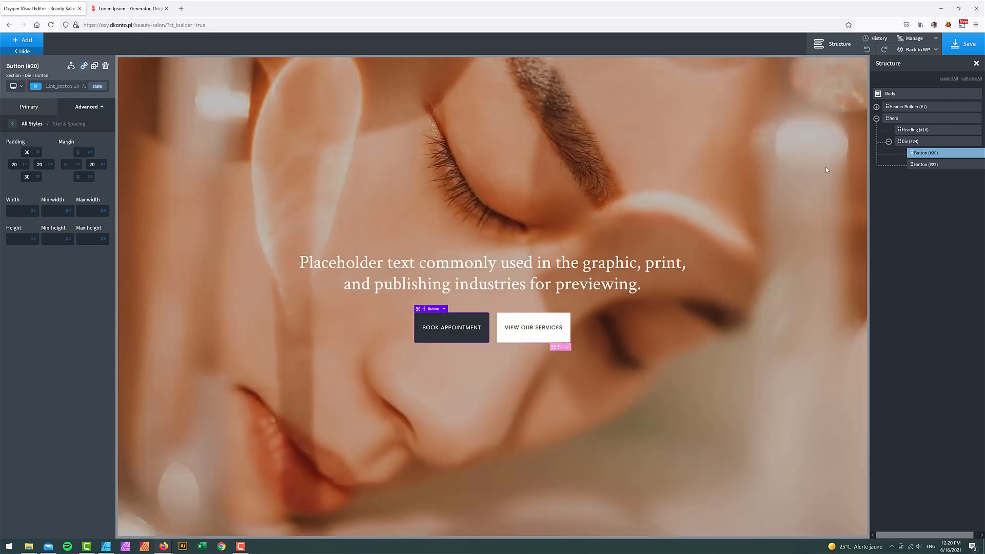
left_click(952, 51)
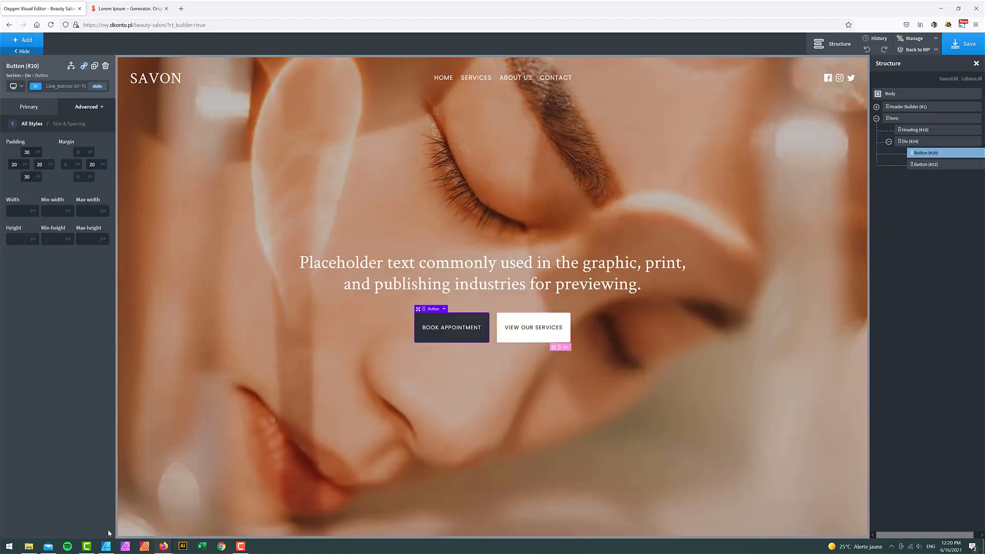
left_click(106, 545)
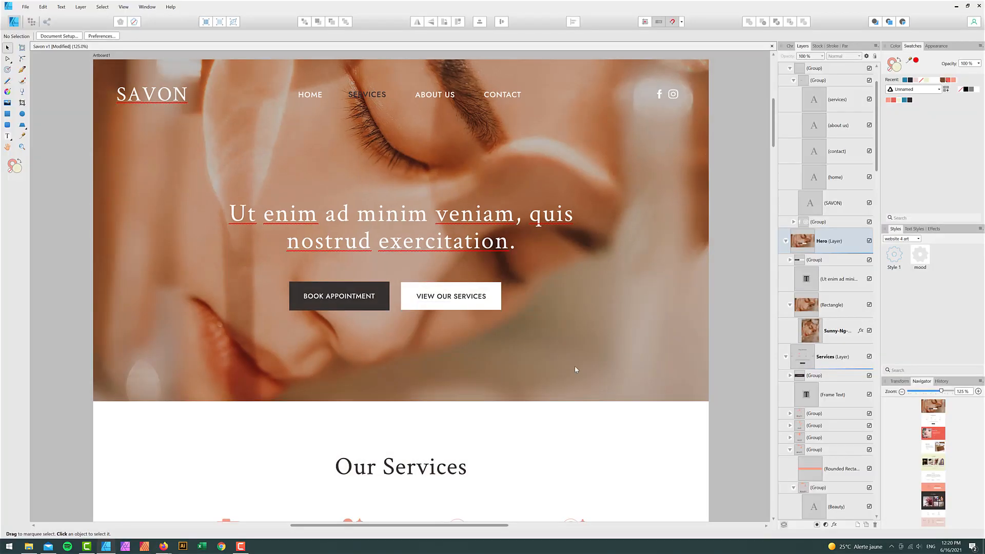
scroll(631, 379, "down", 2)
scroll(630, 379, "down", 3)
scroll(629, 378, "up", 1)
scroll(629, 379, "down", 3)
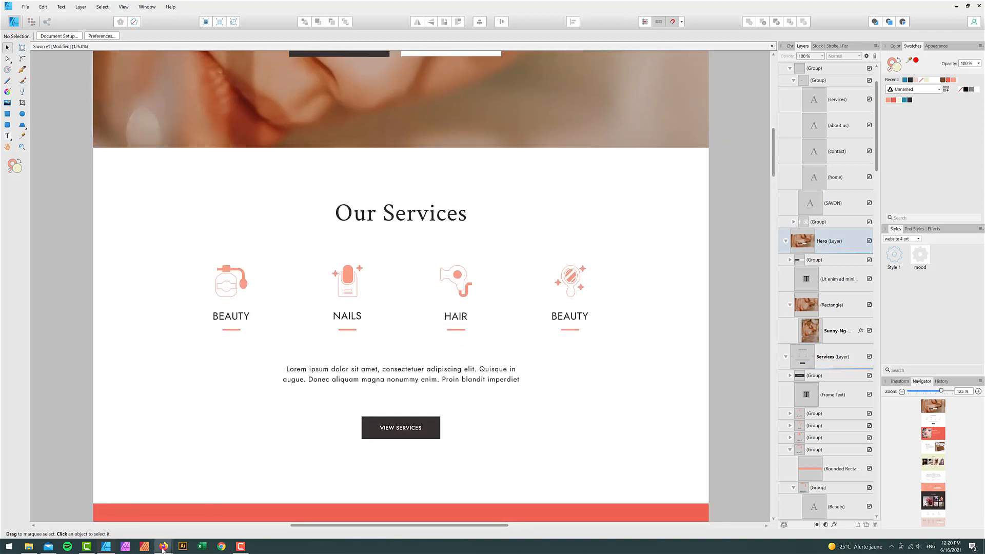
mouse_move(164, 545)
left_click(140, 531)
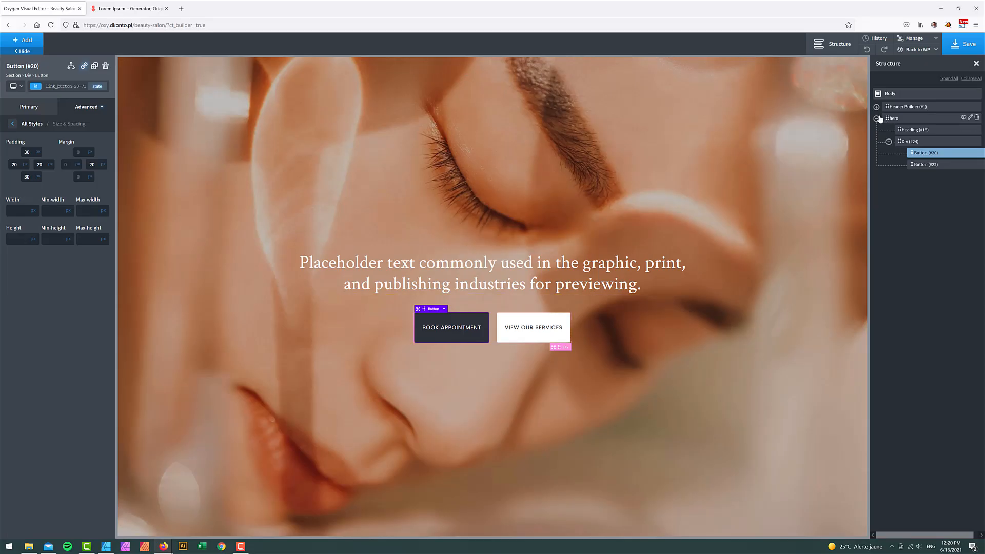
- Add a new section below the hero
left_click(28, 40)
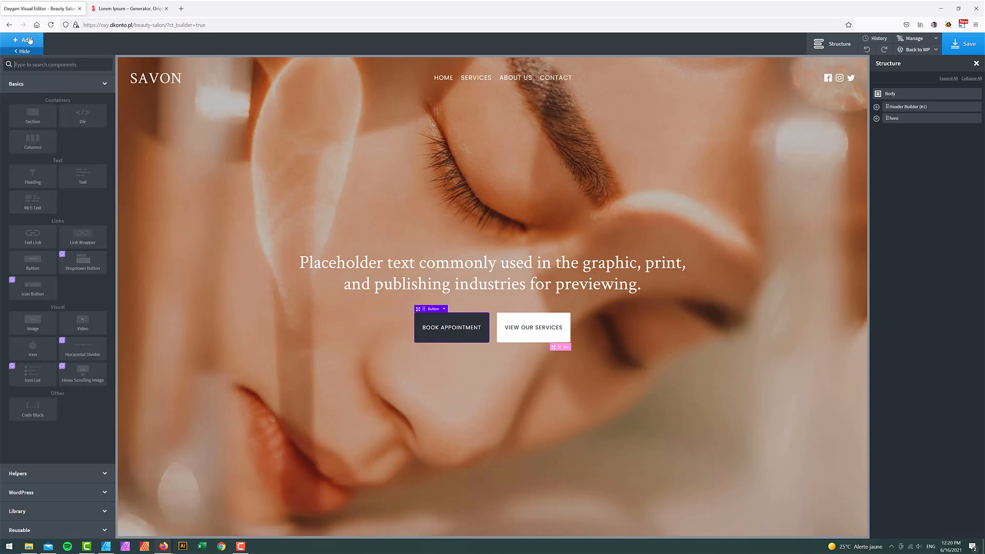
type("d")
key("BackSpace")
type("sec")
left_click(32, 90)
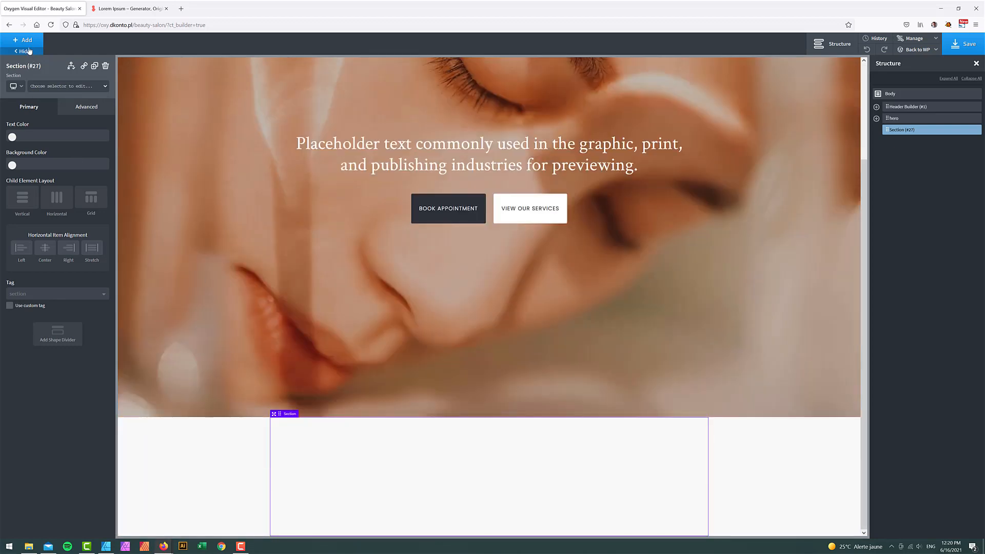
- Add a heading to the new section and set its tag to h2
left_click(26, 40)
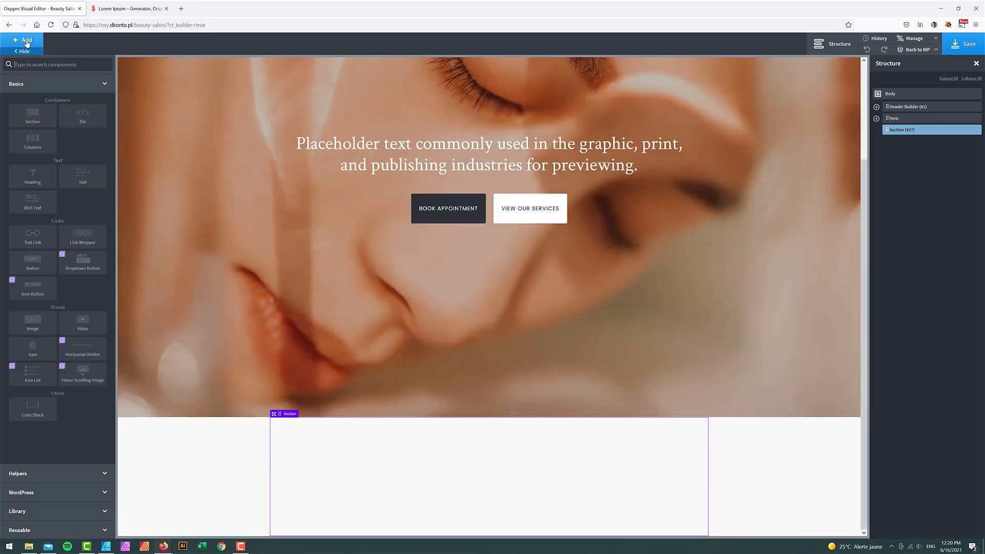
type("head")
left_click(40, 94)
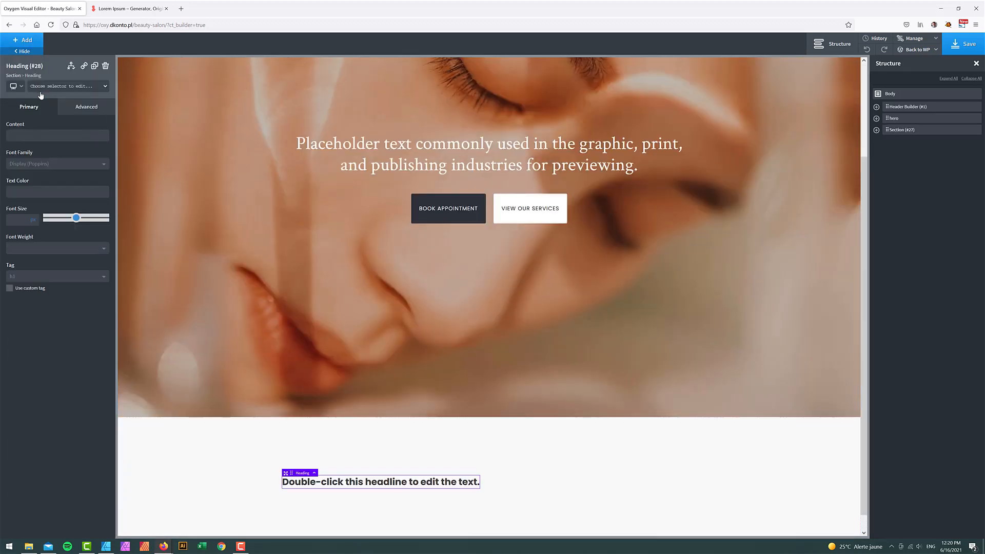
left_click(56, 277)
left_click(50, 302)
scroll(172, 287, "up", 2)
scroll(263, 333, "down", 2)
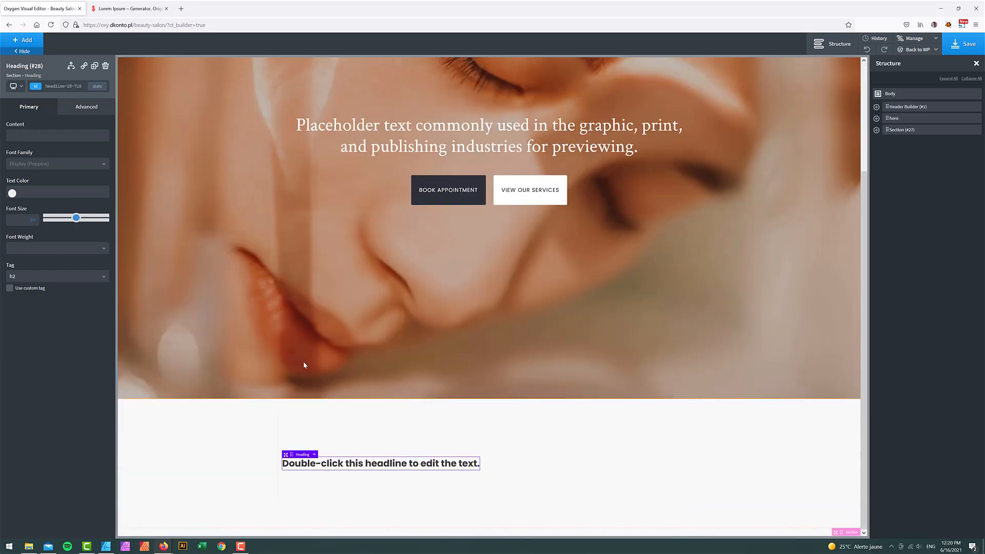
- Duplicate the hero heading, move the copy into the new section, and delete the default headline
left_click(611, 136)
left_click(972, 131)
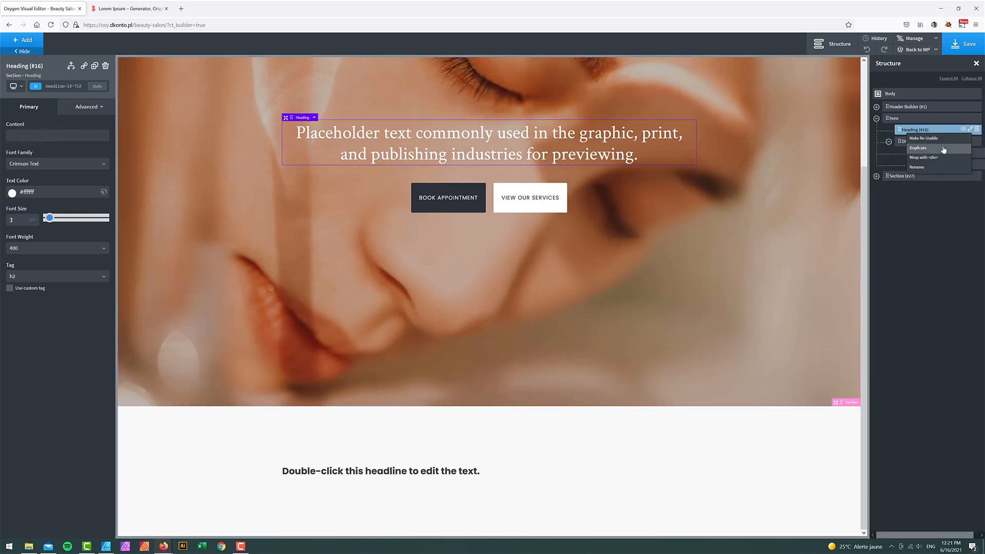
left_click(923, 149)
left_click(877, 187)
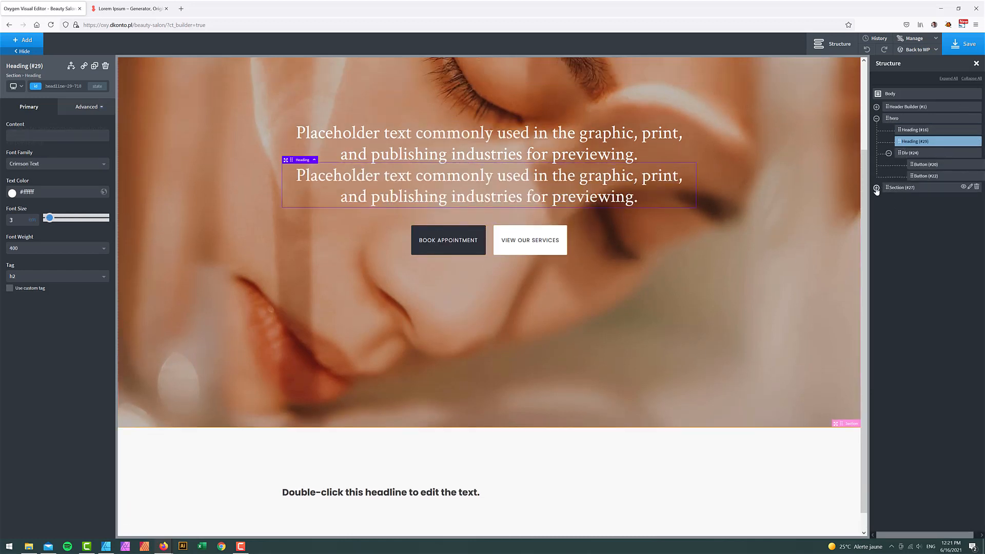
left_click_drag(899, 143, 907, 205)
left_click(977, 188)
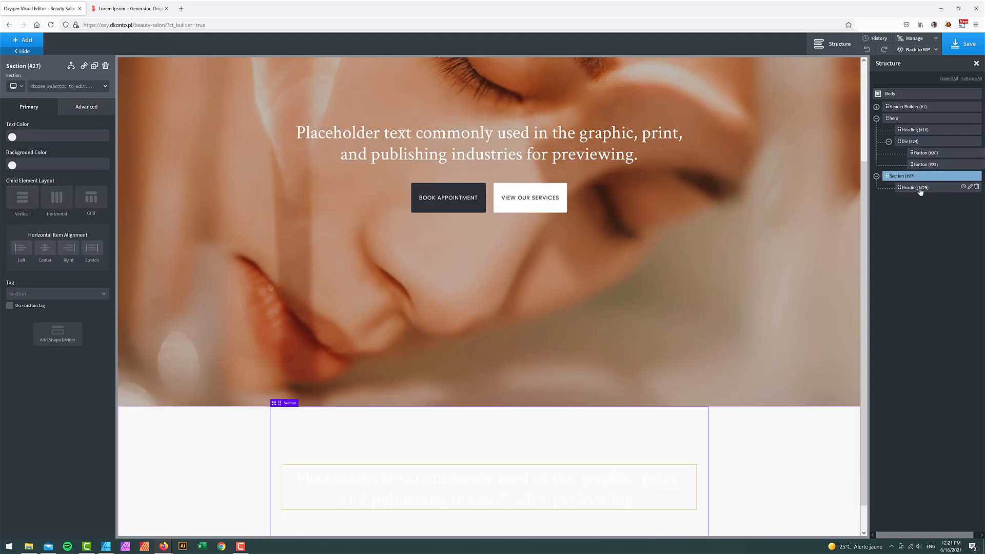
- Change the copied heading's text to 'Our services'
left_click(920, 188)
double_click(420, 493)
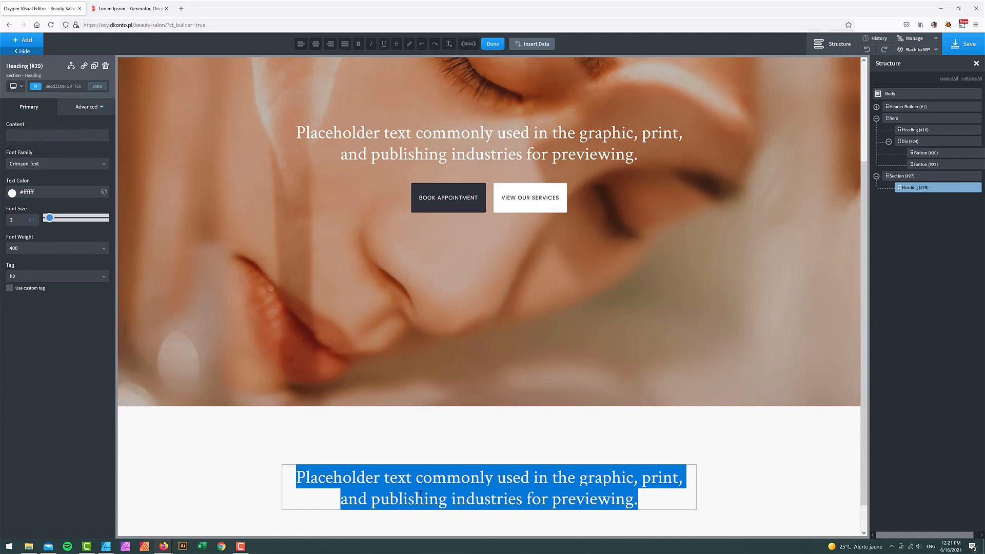
key("BackSpace")
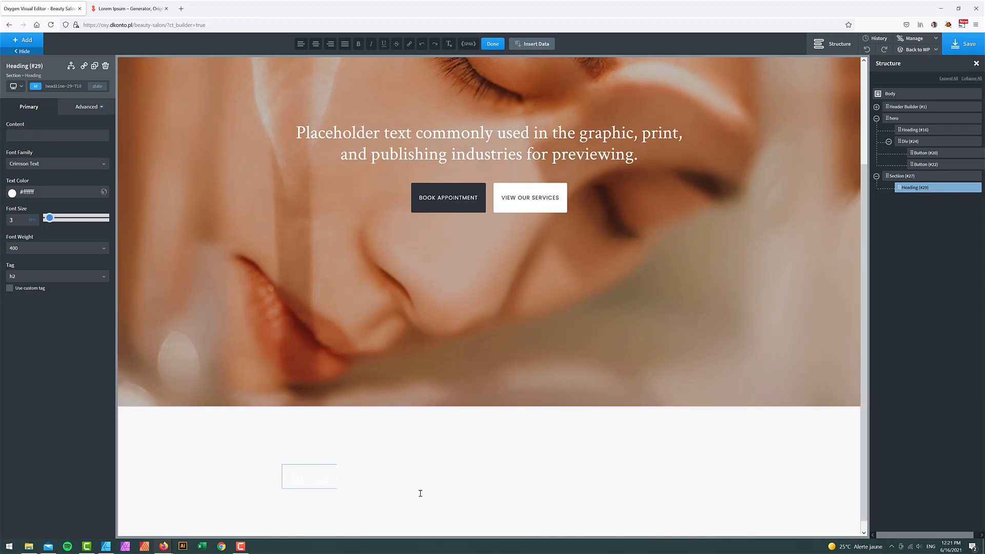
type("Our services")
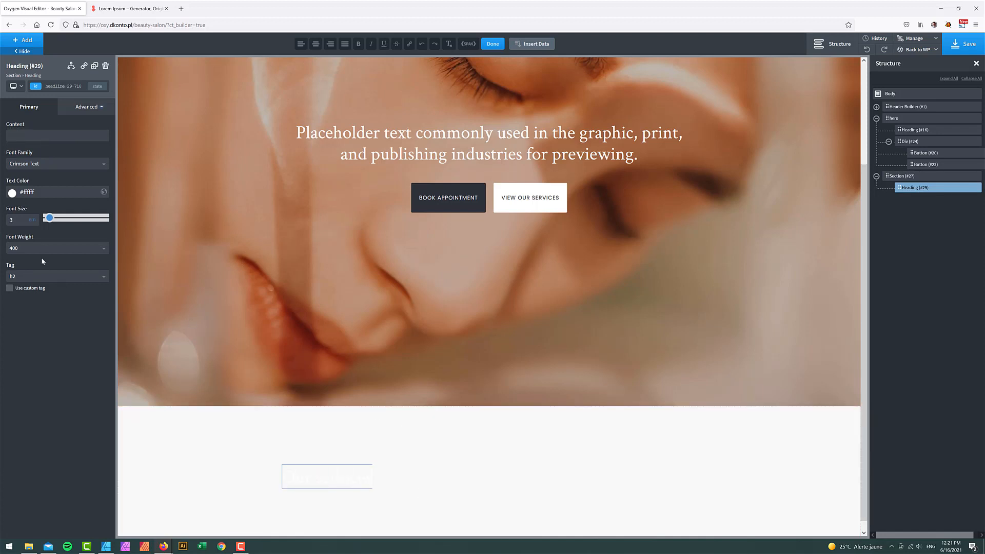
- Colour the heading Savon Dark and centre the section's content horizontally
left_click(12, 192)
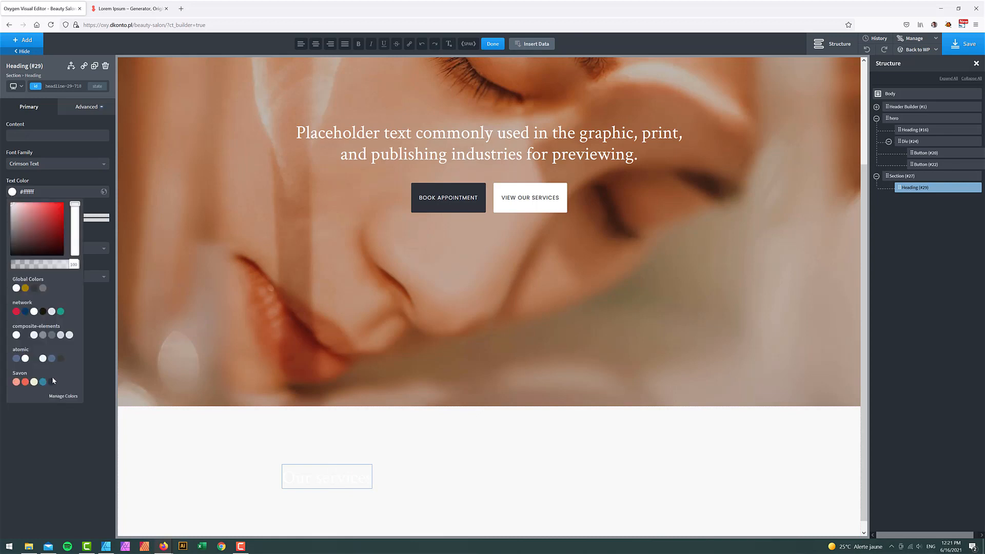
left_click(53, 382)
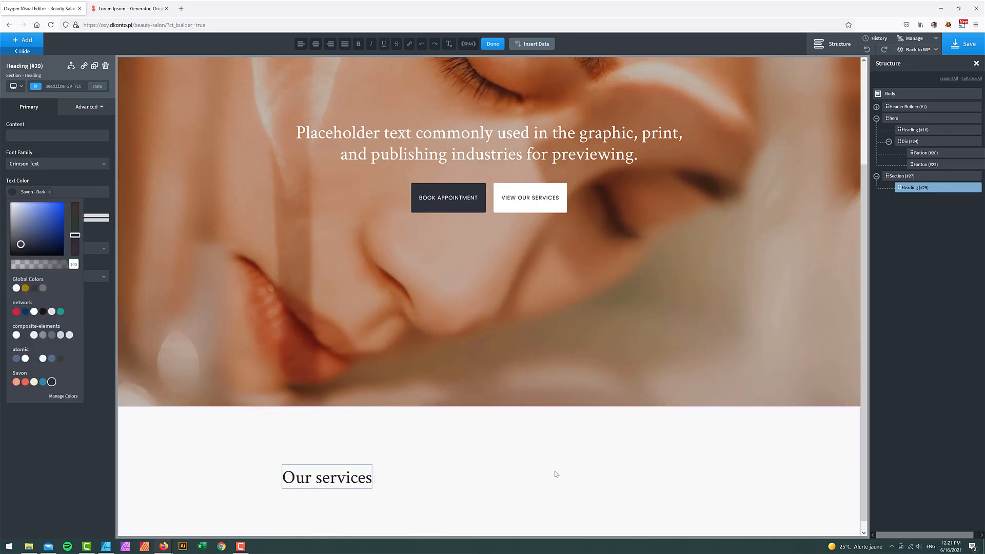
left_click(464, 437)
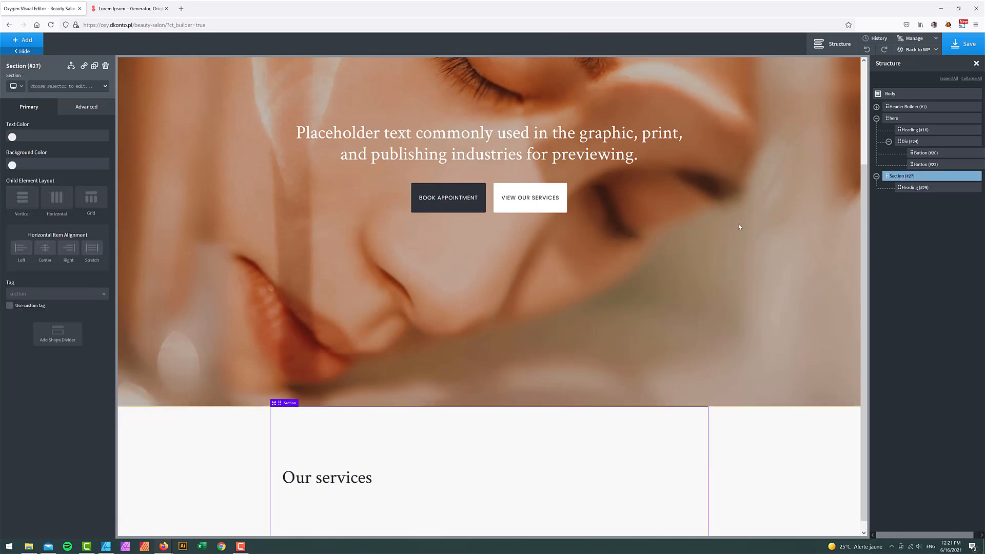
left_click(45, 248)
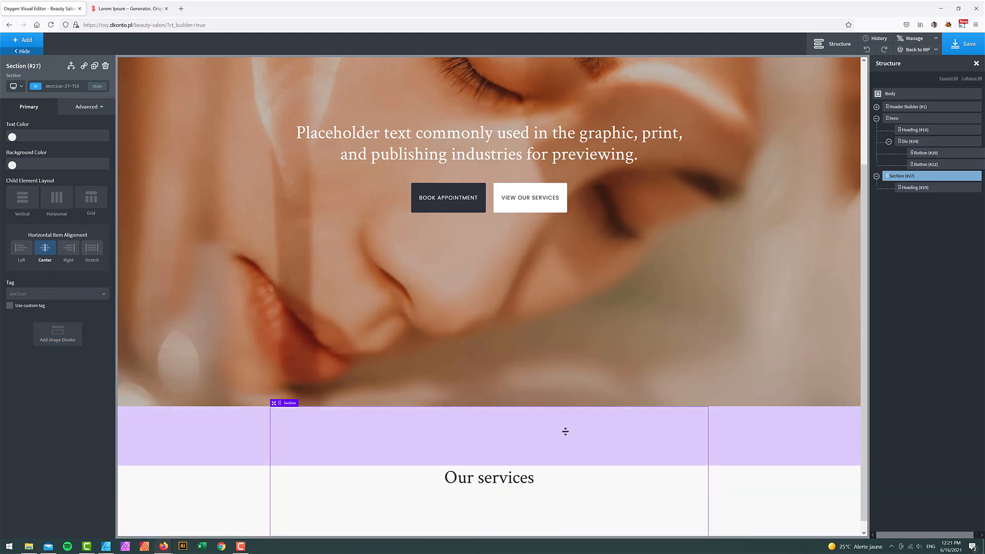
scroll(566, 431, "down", 1)
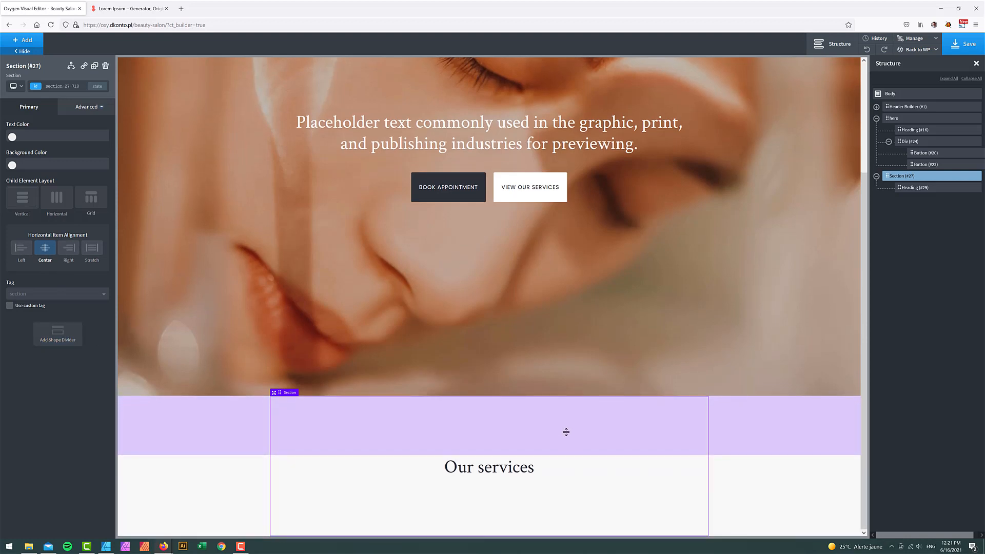
left_click(915, 188)
left_click(35, 41)
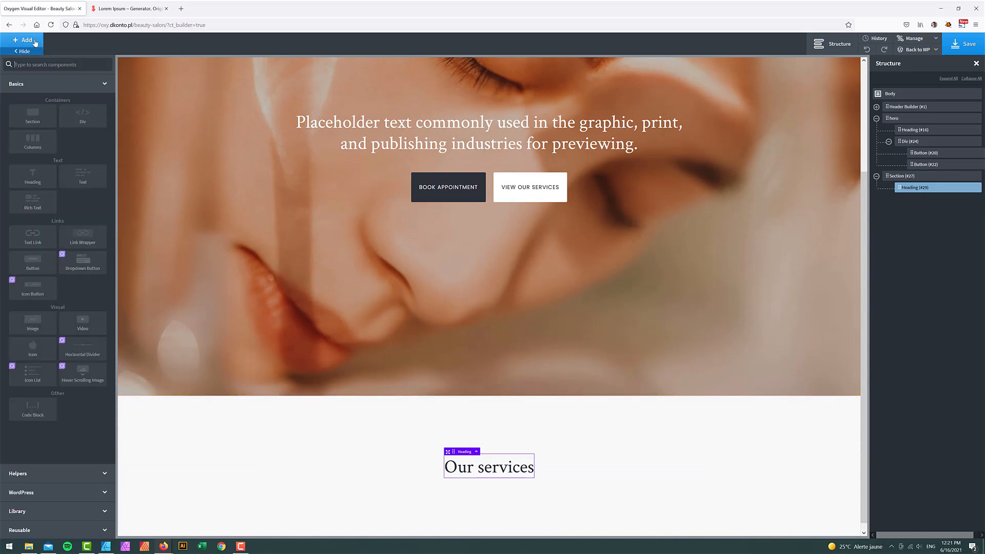
- Insert the beauty.png perfume-bottle image under the heading with height 76
type("image")
left_click(37, 88)
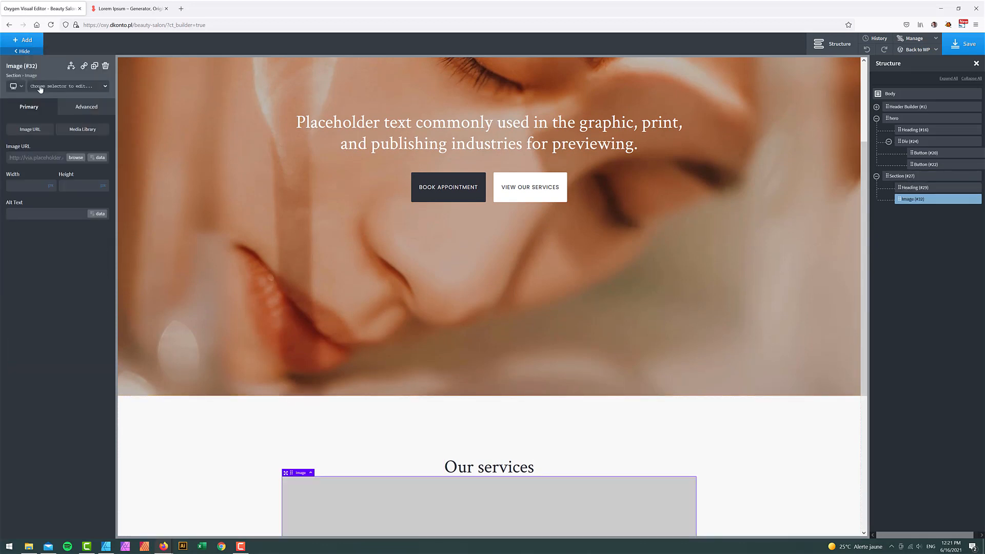
scroll(255, 377, "down", 2)
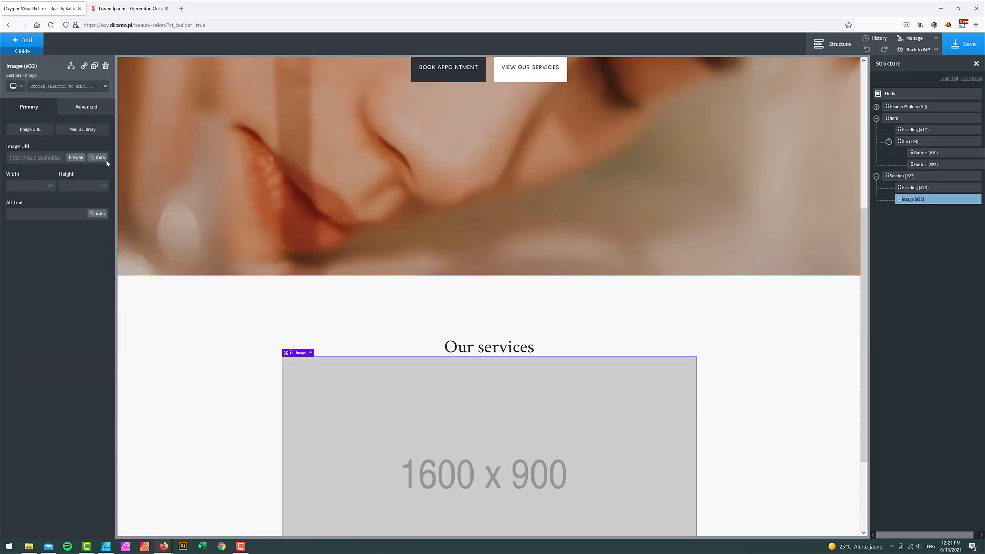
left_click(75, 158)
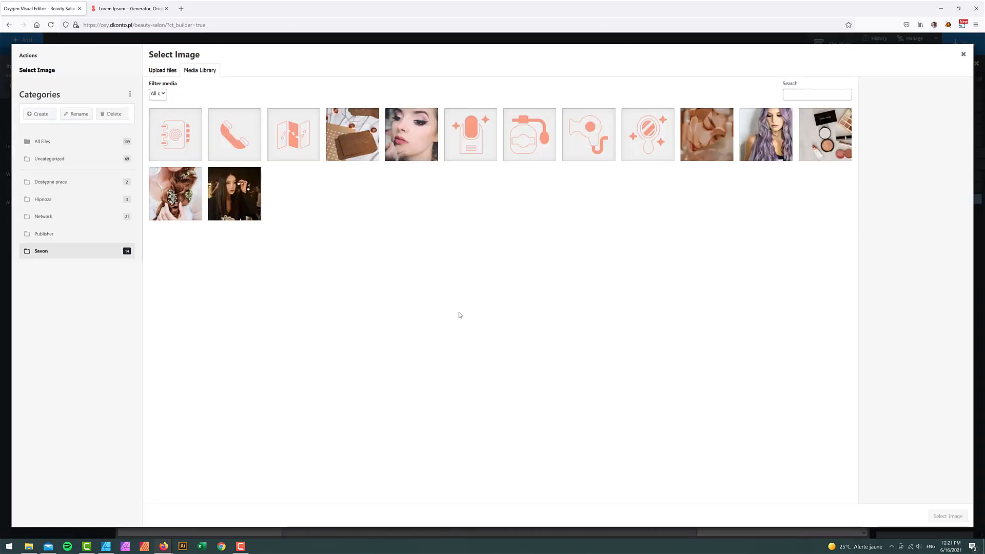
left_click(530, 143)
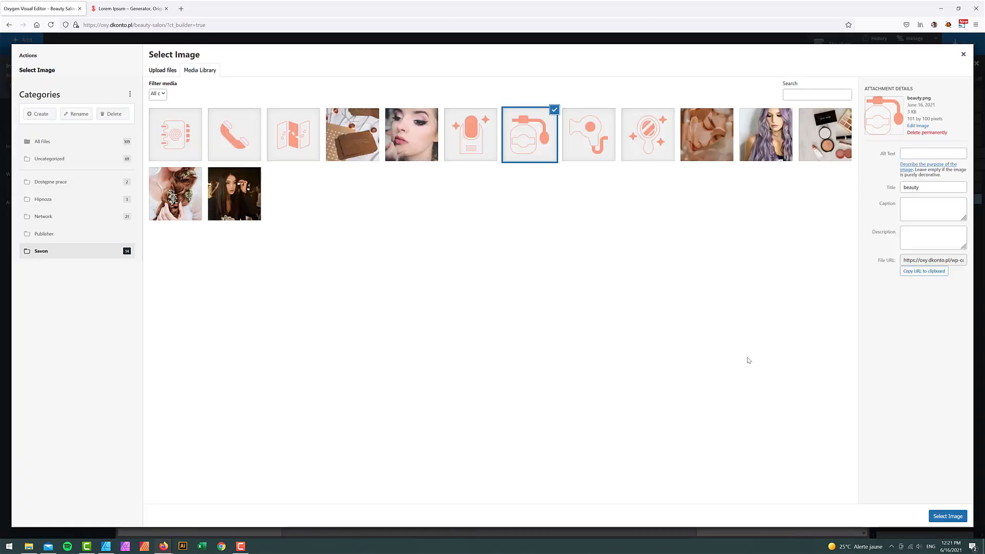
left_click(947, 516)
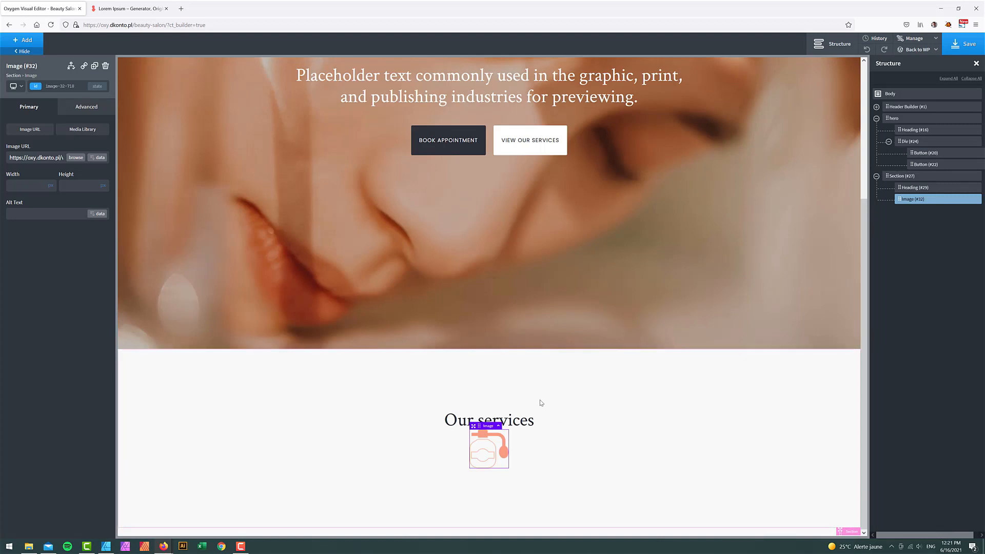
left_click(76, 189)
type("7")
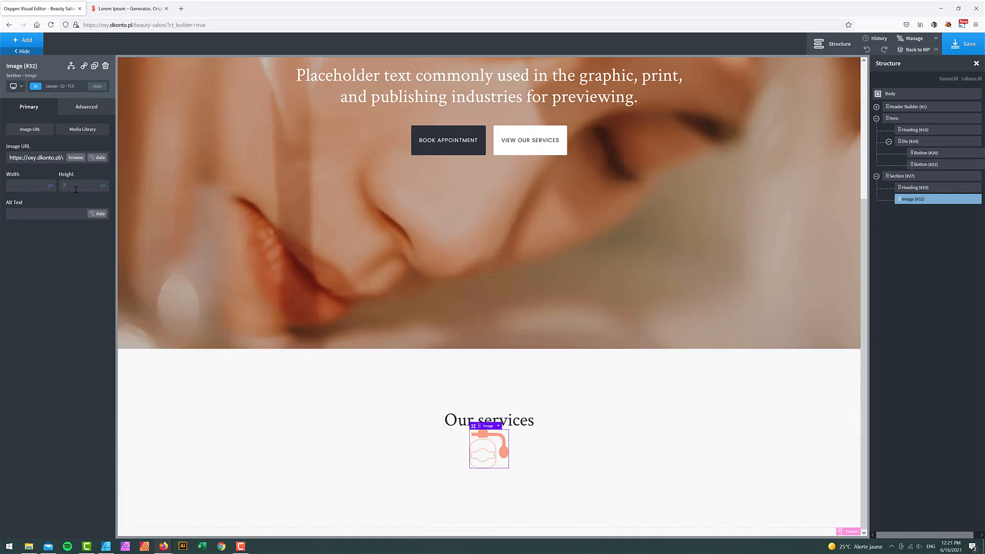
type("6")
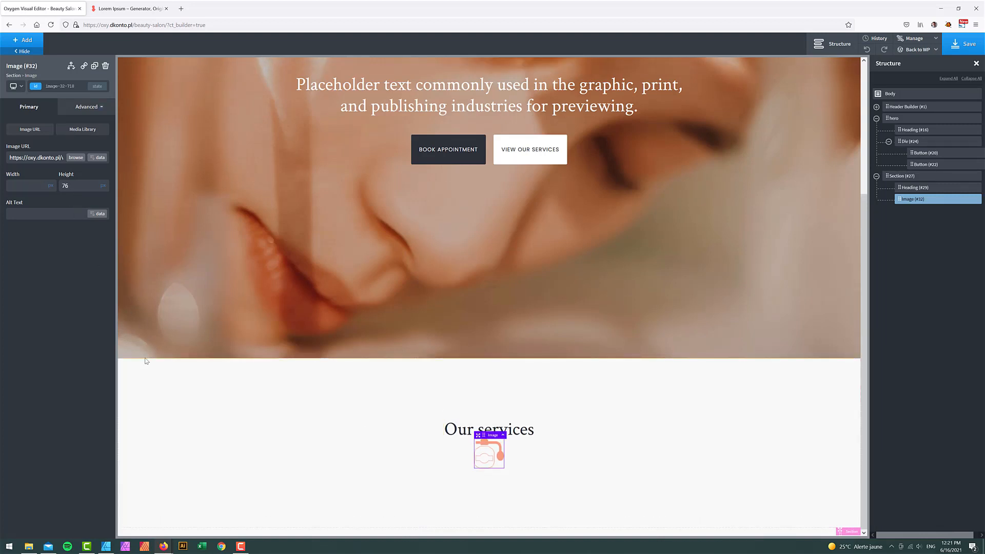
- Compare the page with the Affinity Designer mockup, then return to Oxygen
left_click(104, 547)
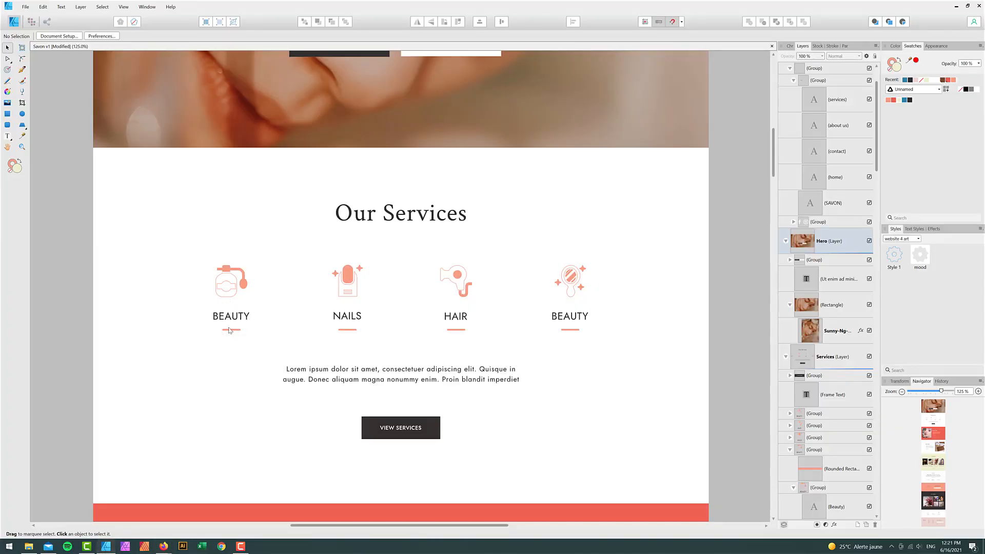
mouse_move(163, 546)
left_click(121, 528)
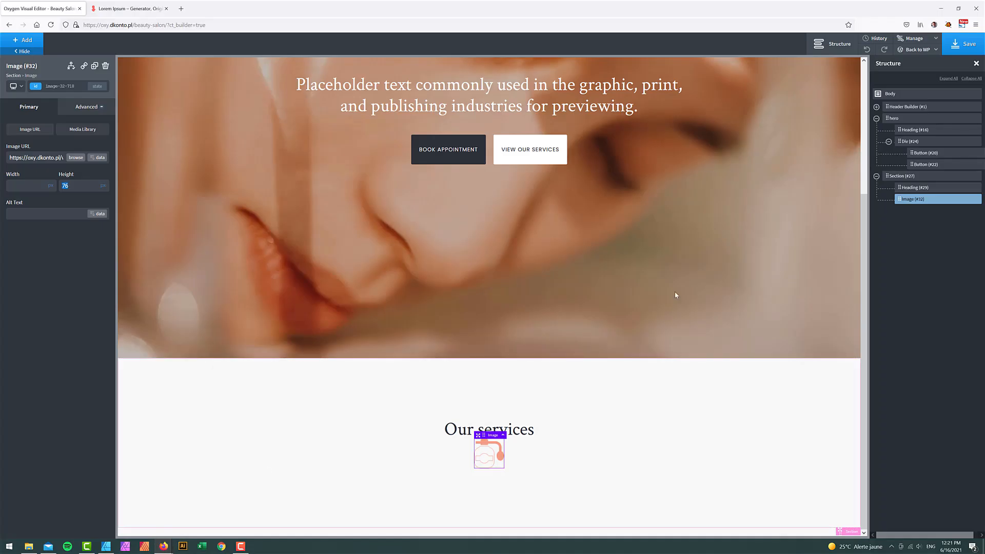
- Add an h3 heading below the icon with font weight 500
left_click(16, 40)
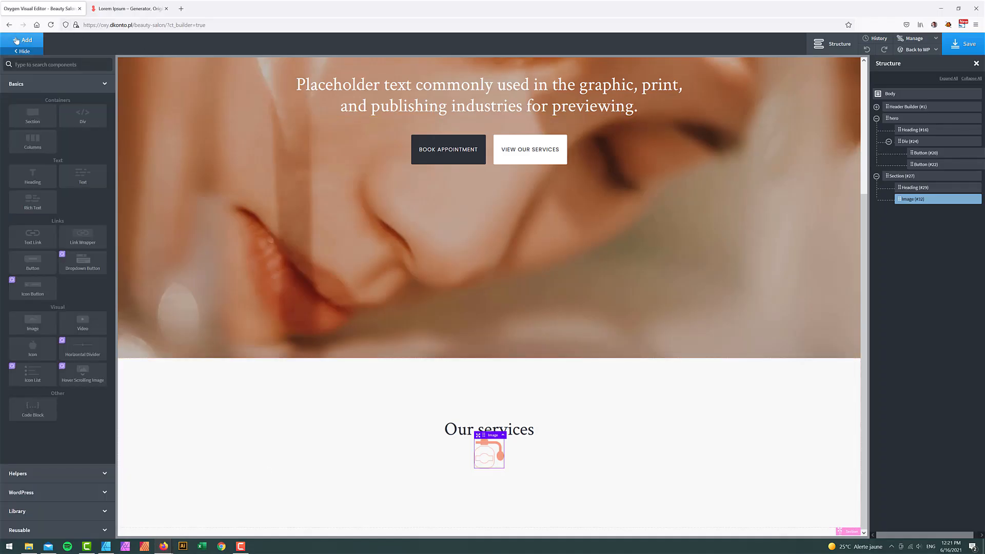
type("head")
left_click(31, 97)
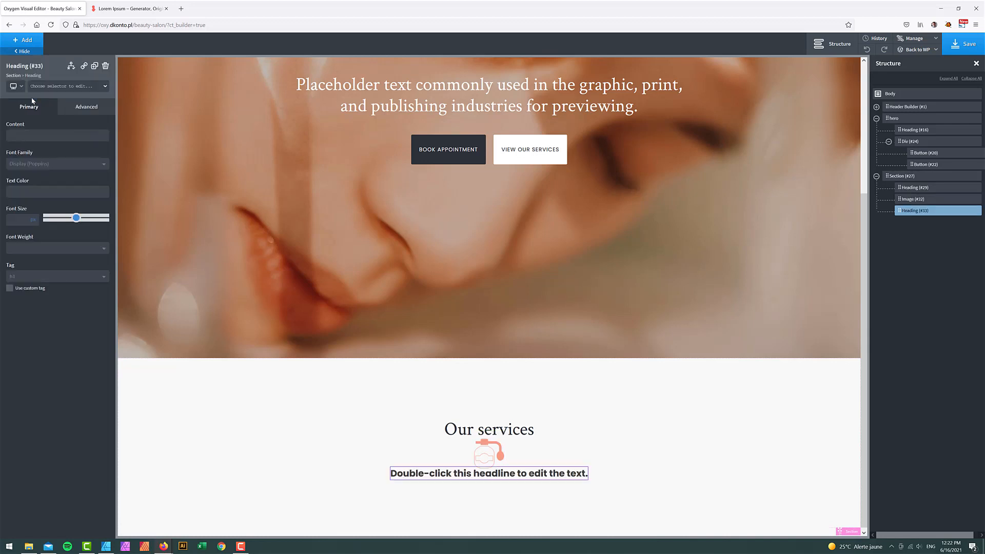
left_click(44, 277)
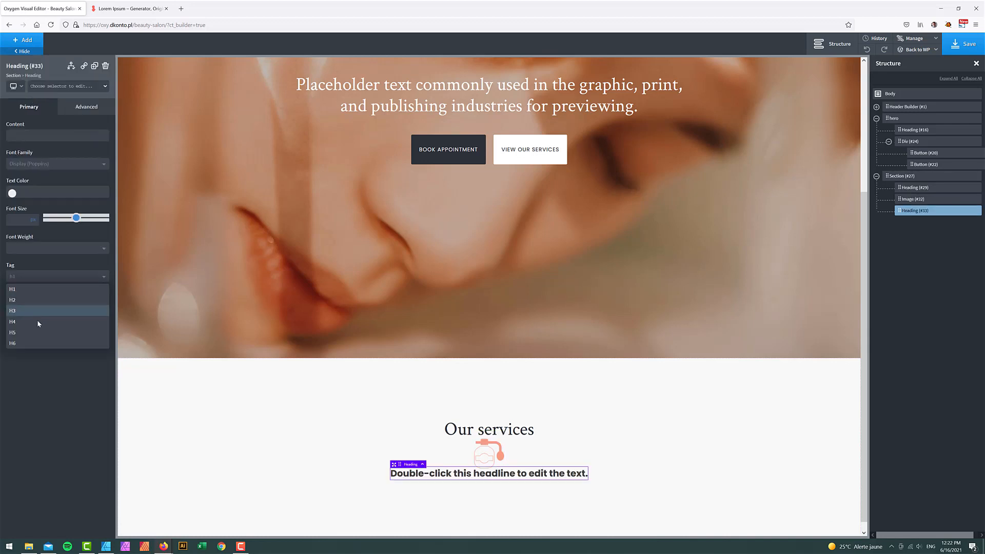
left_click(37, 319)
left_click(52, 248)
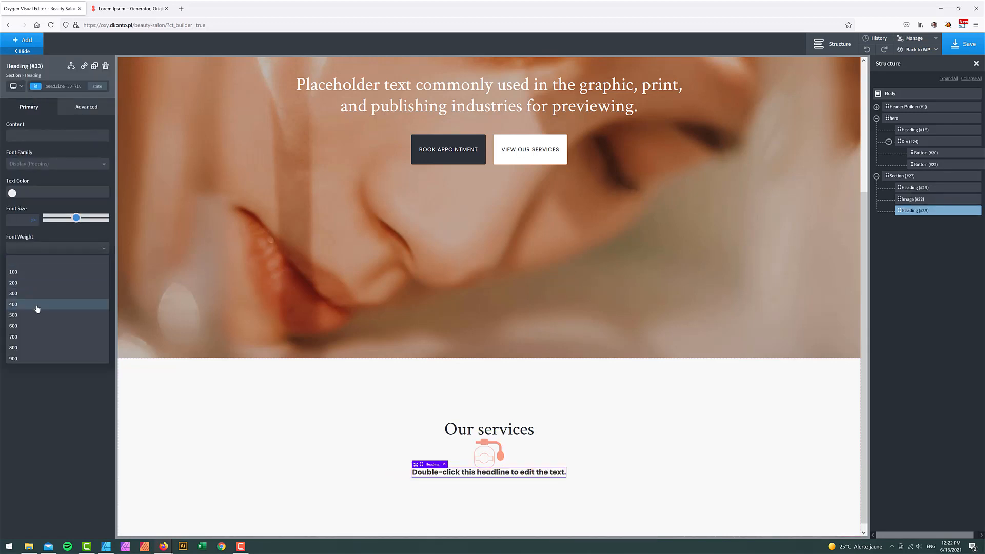
left_click(37, 309)
left_click(23, 248)
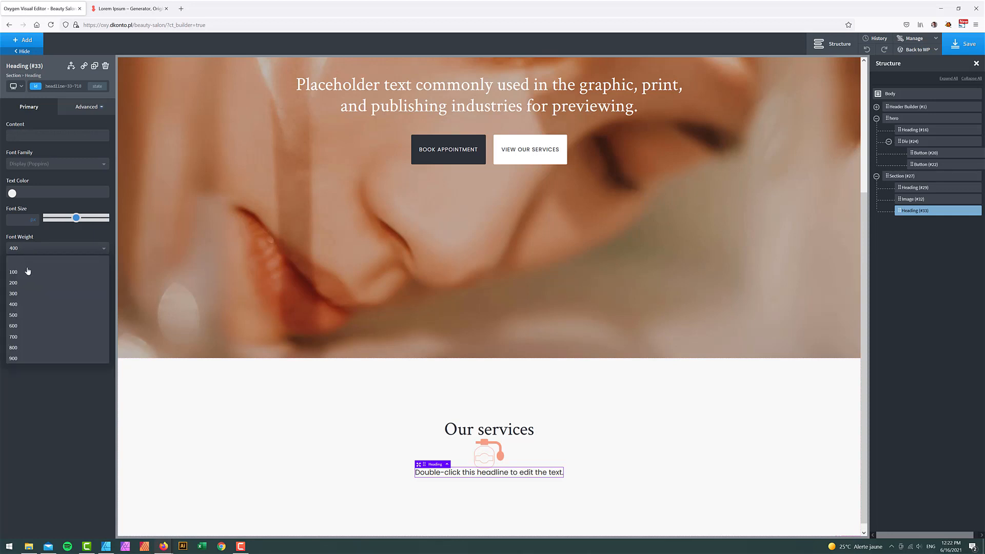
left_click(23, 314)
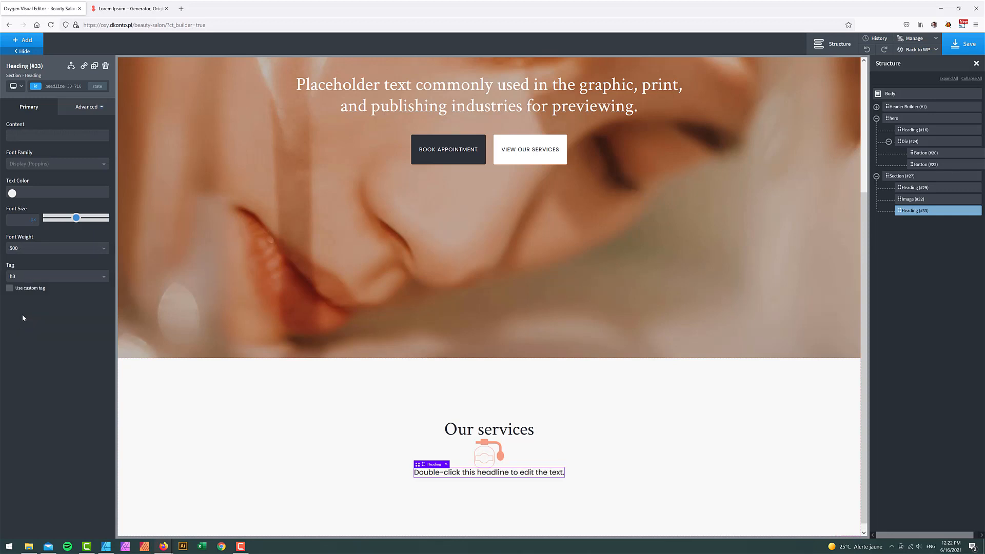
- Replace the heading's placeholder text with 'beauty'
double_click(498, 472)
type("beauty")
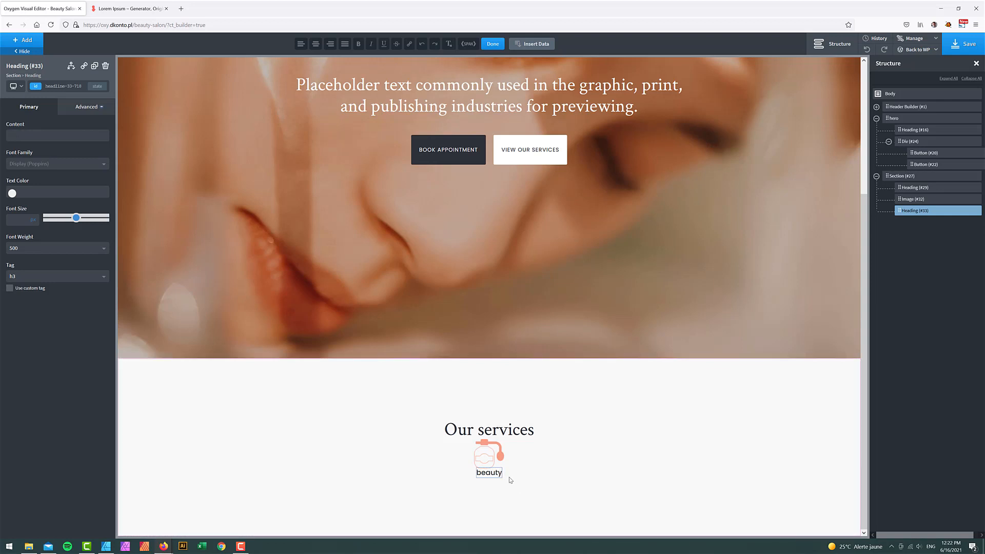
left_click(87, 106)
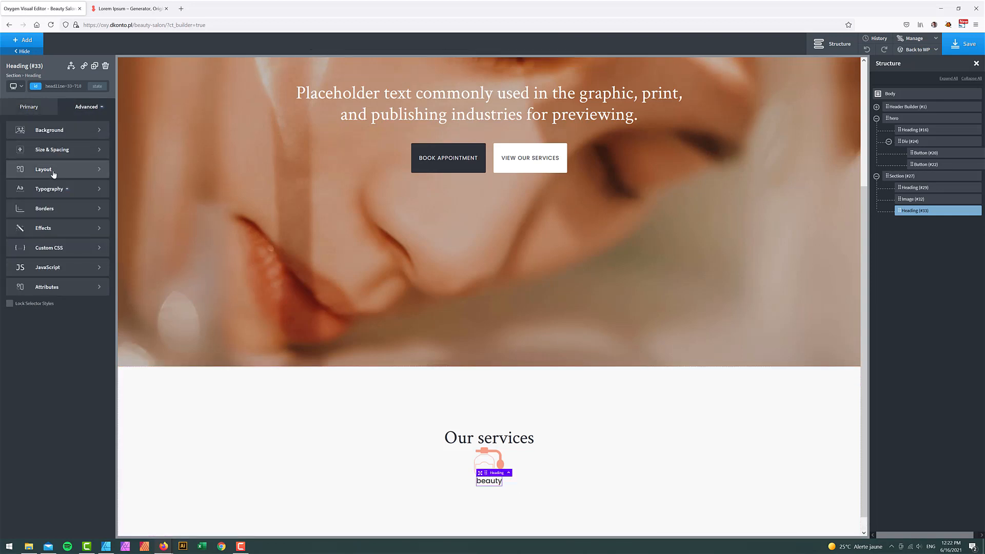
- Style the beauty heading: letter spacing 1, uppercase, weight 400, font size 22
left_click(48, 188)
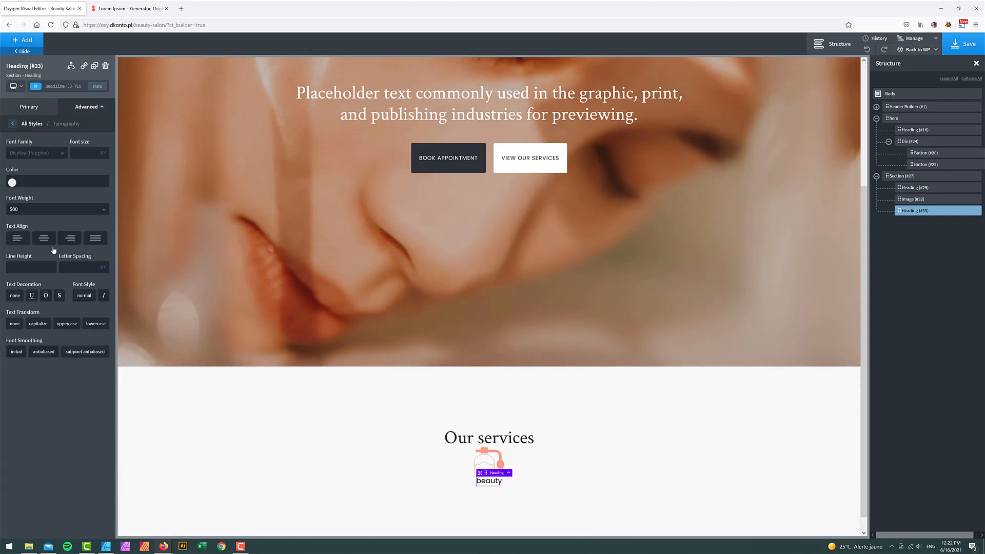
left_click(74, 265)
type("1")
left_click(67, 327)
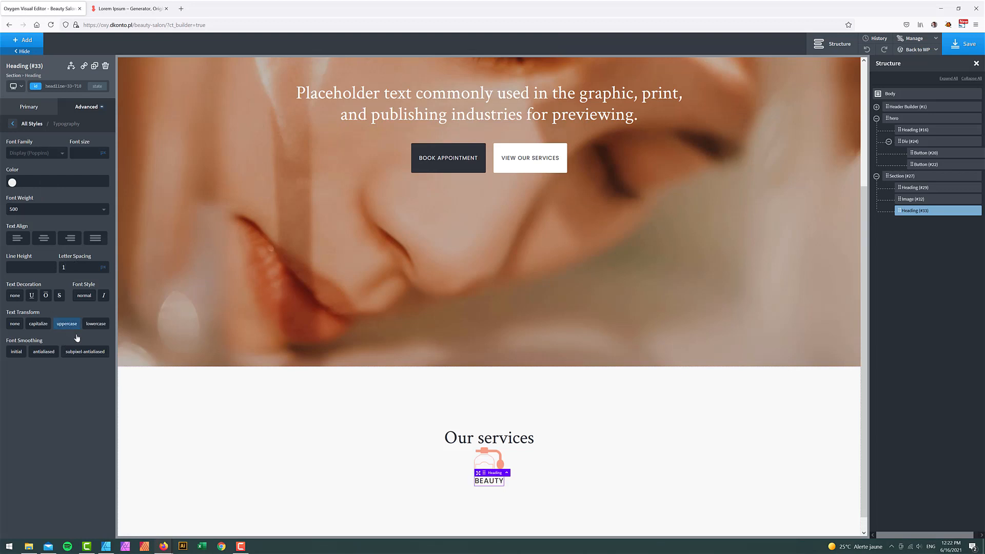
left_click(65, 207)
left_click(28, 266)
left_click(85, 152)
type("20")
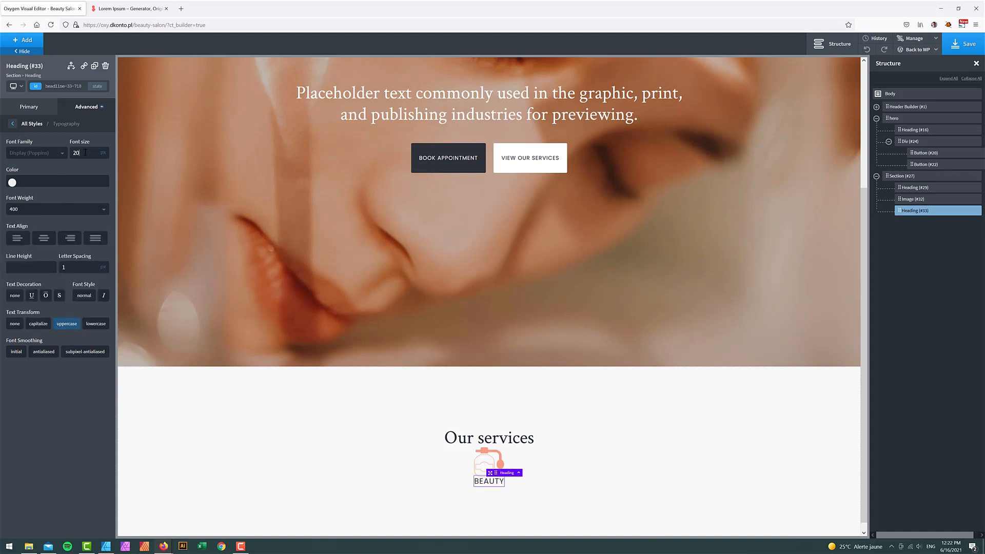
double_click(85, 153)
type("24")
type("22")
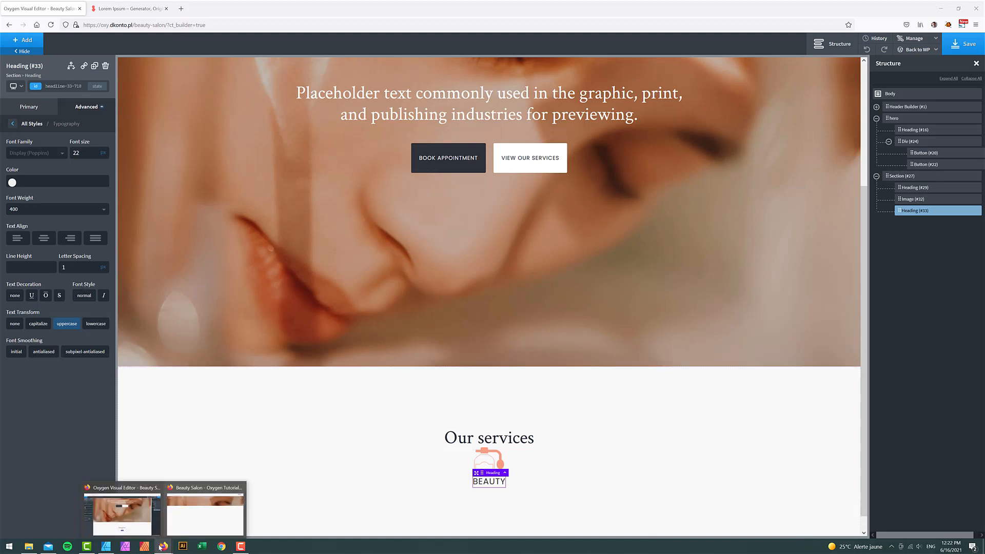
- Compare the heading with the Affinity Designer mockup, then return to Oxygen
left_click(106, 546)
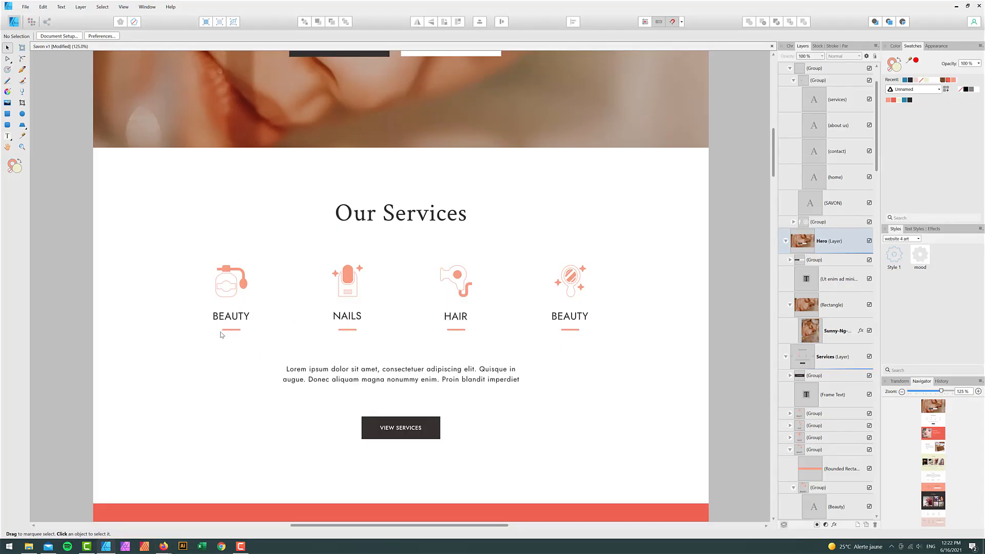
mouse_move(165, 551)
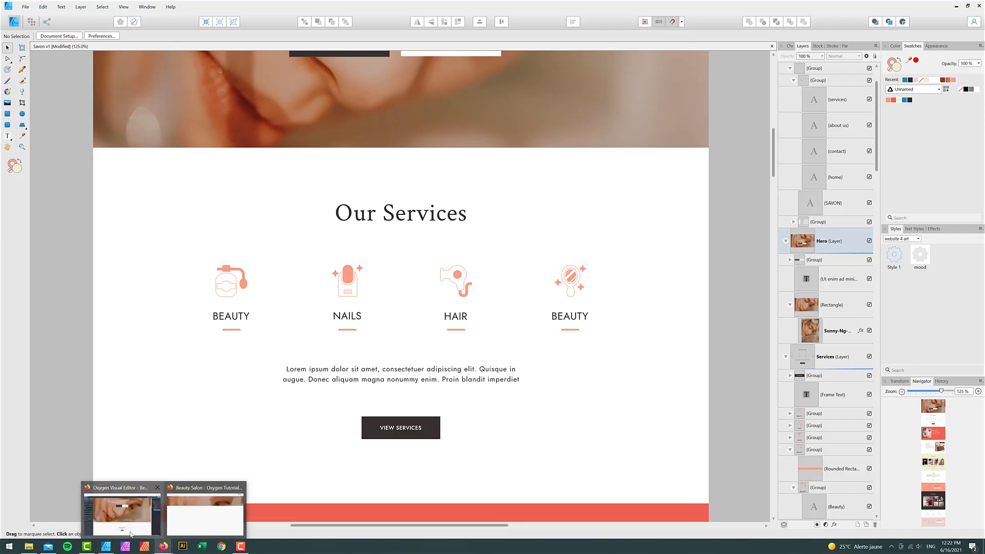
left_click(122, 513)
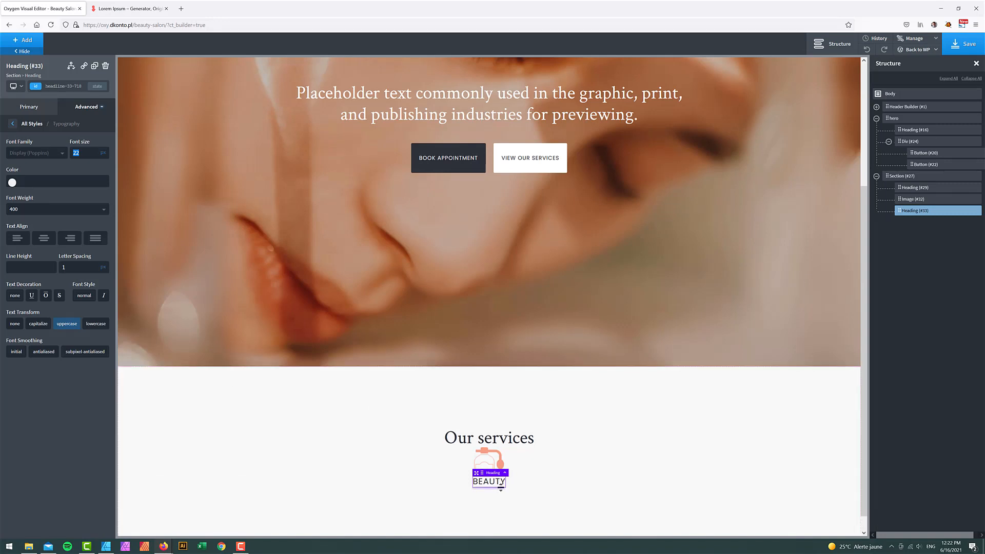
- Give the heading's :after element a width of 25 and block display
left_click(100, 92)
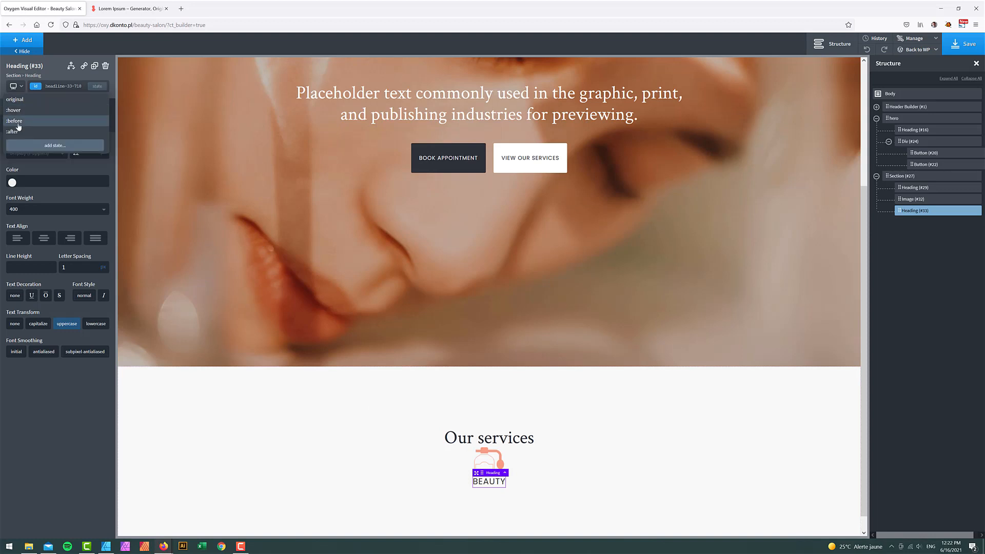
left_click(74, 111)
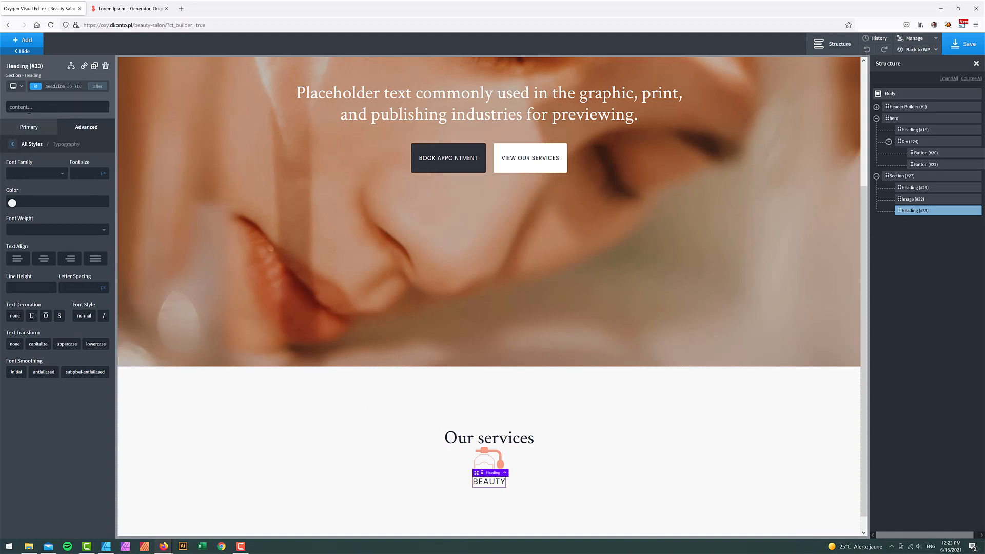
left_click(87, 133)
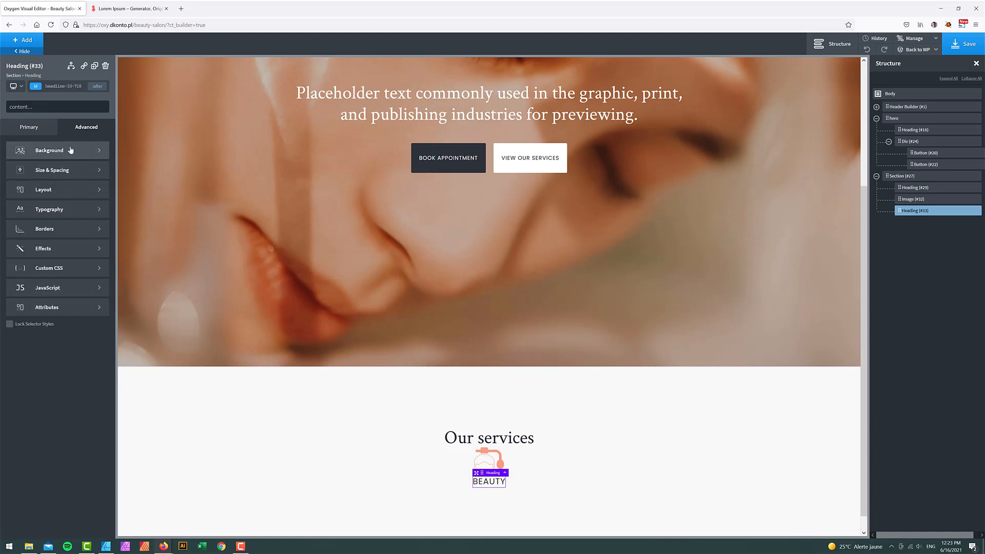
left_click(52, 170)
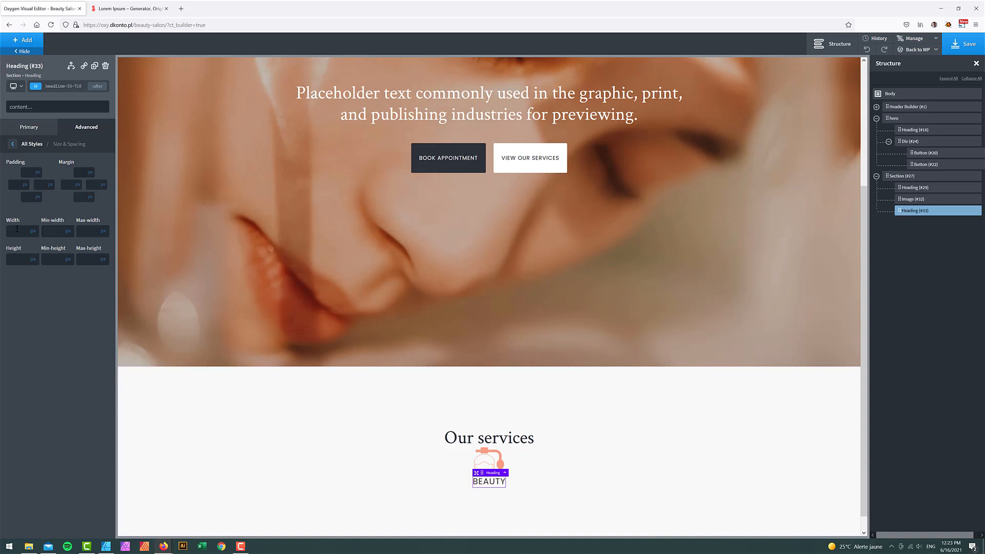
type("25")
left_click(13, 145)
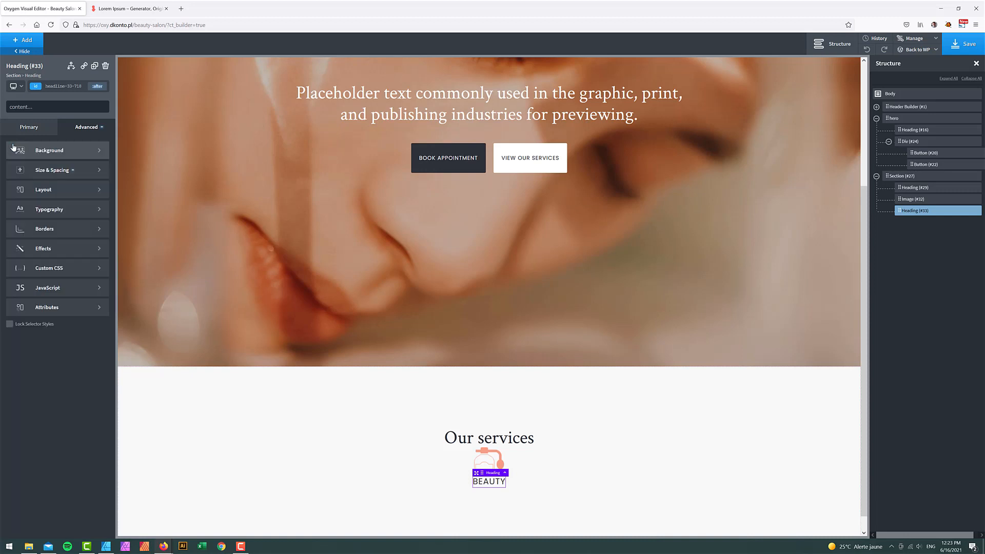
left_click(47, 190)
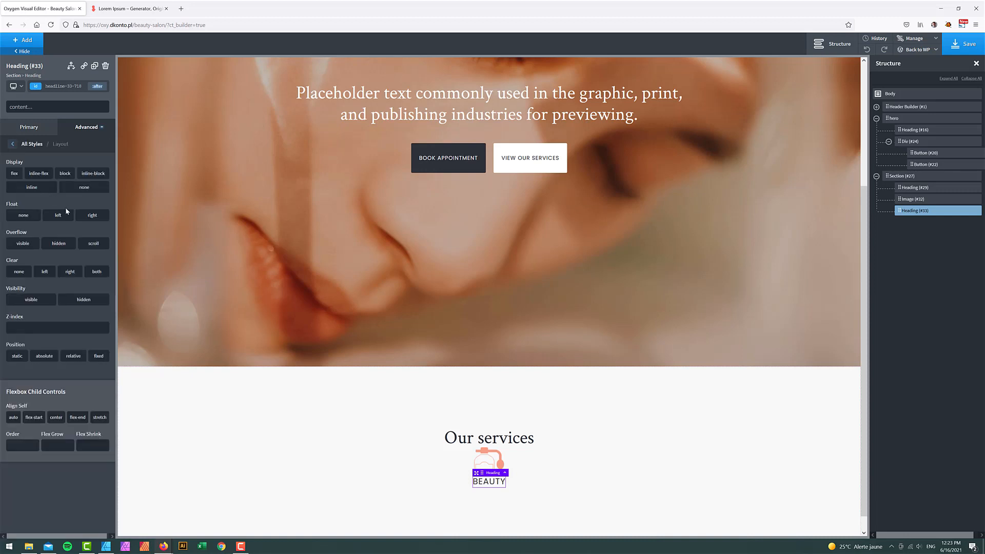
left_click(65, 174)
- Set the :after element's background to the Savon - Skin colour, checking the mockup
left_click(14, 145)
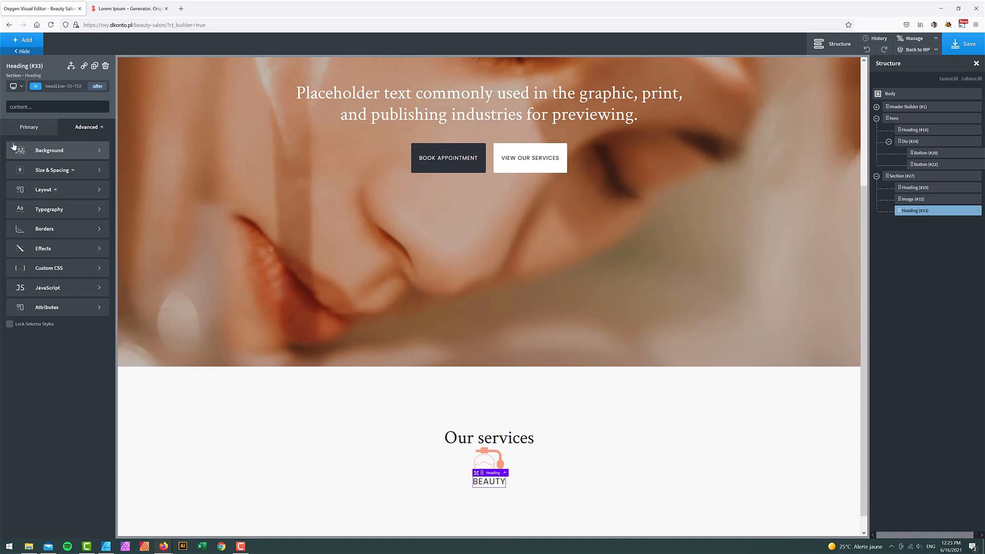
left_click(52, 153)
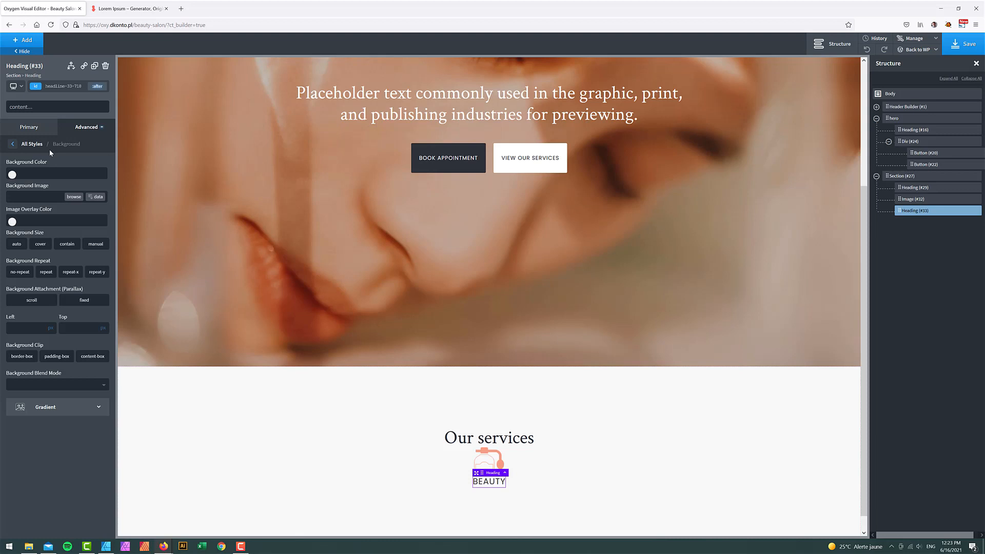
left_click(12, 174)
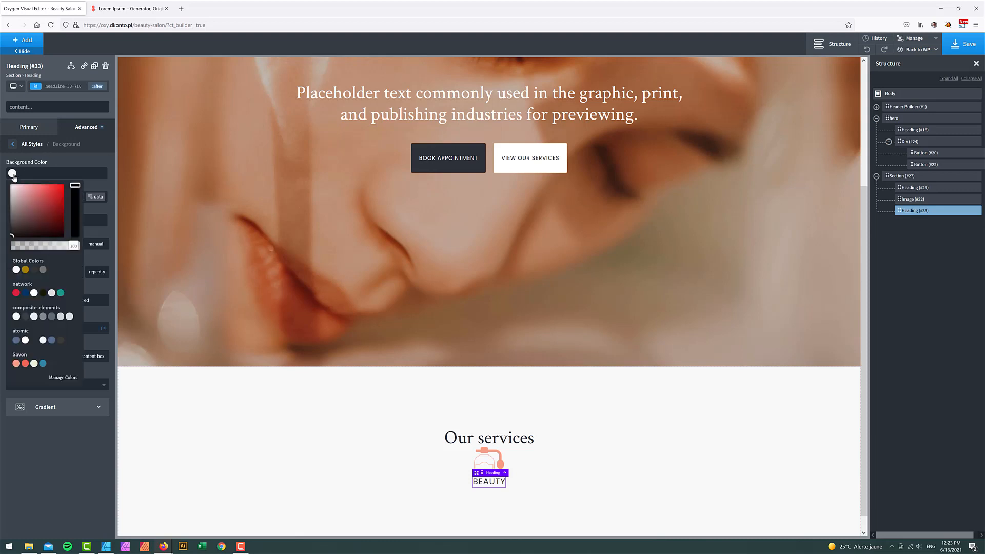
left_click(26, 364)
left_click(106, 546)
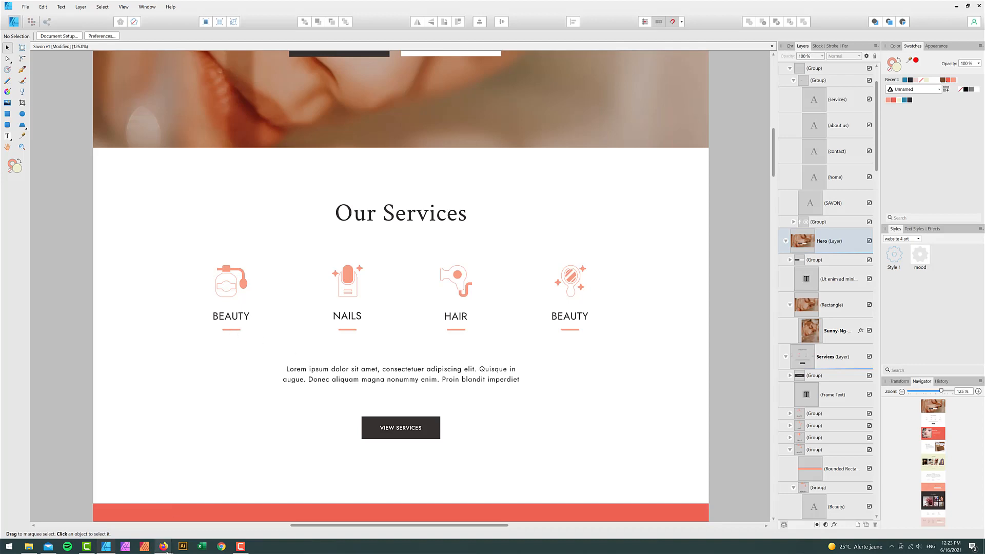
mouse_move(163, 546)
left_click(123, 500)
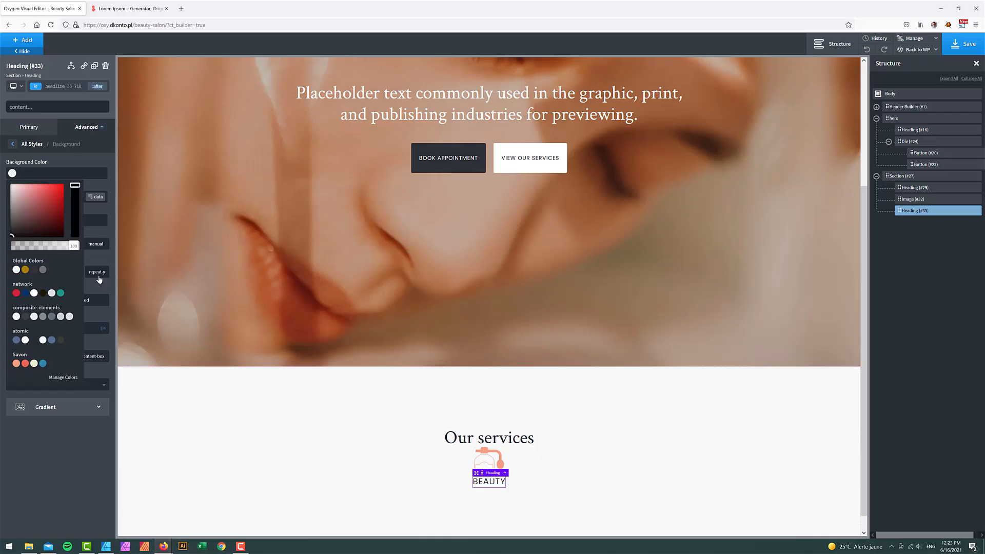
left_click(16, 363)
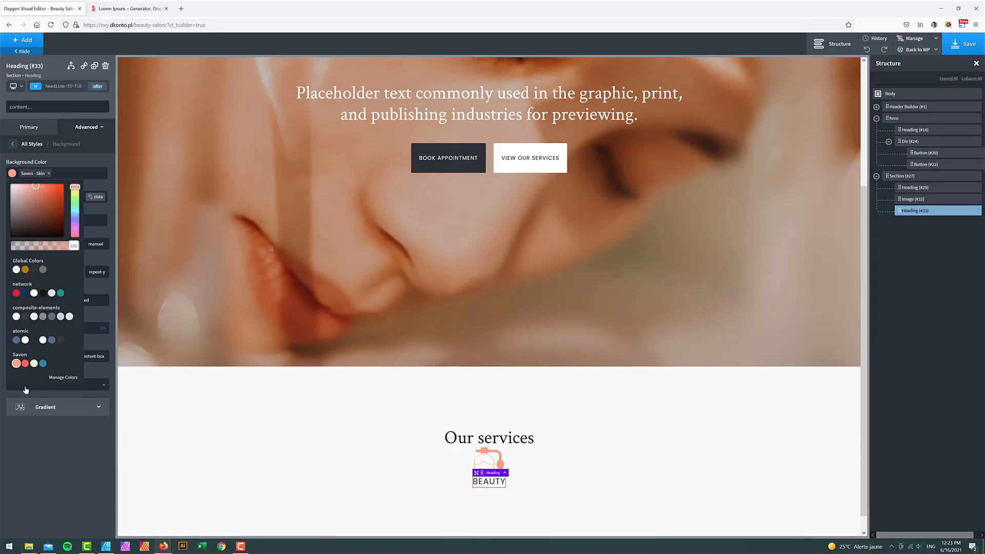
left_click(603, 459)
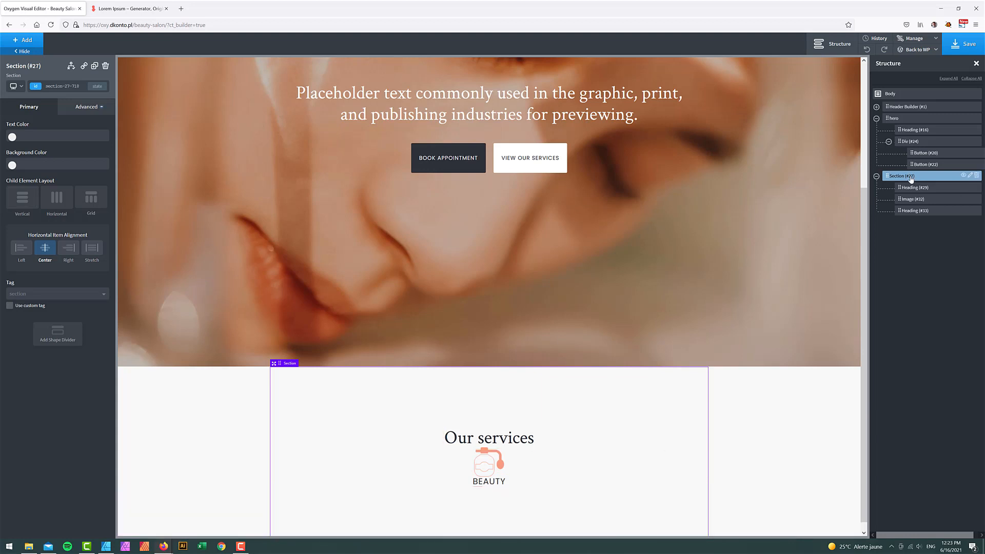
left_click(914, 211)
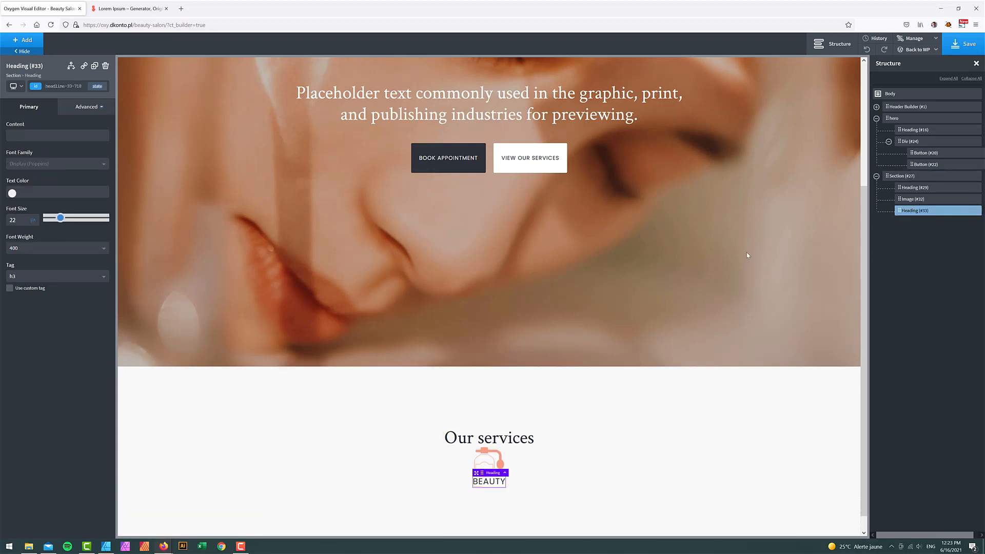
- Centre the :after accent bar by setting its left and right margins to auto
left_click(98, 86)
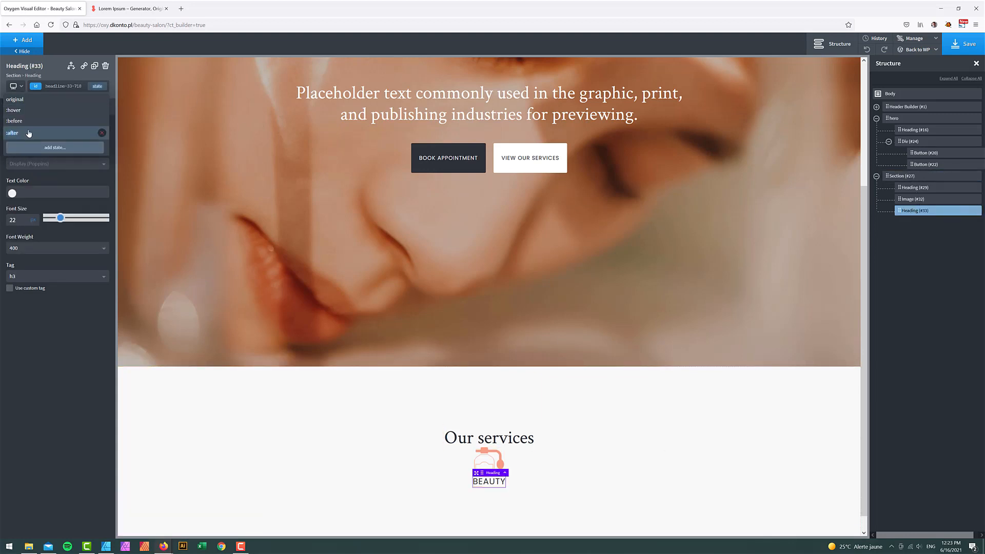
left_click(30, 133)
left_click(84, 124)
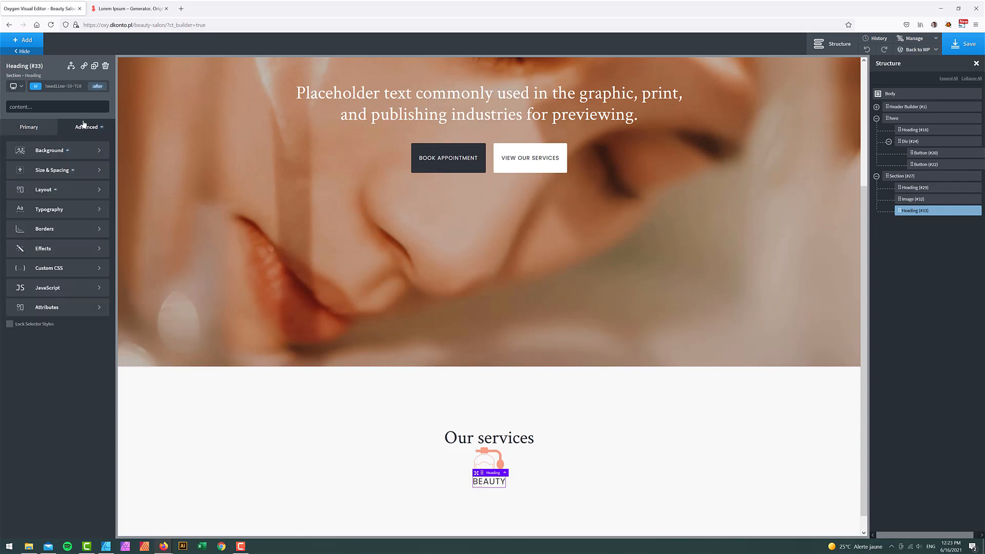
left_click(51, 173)
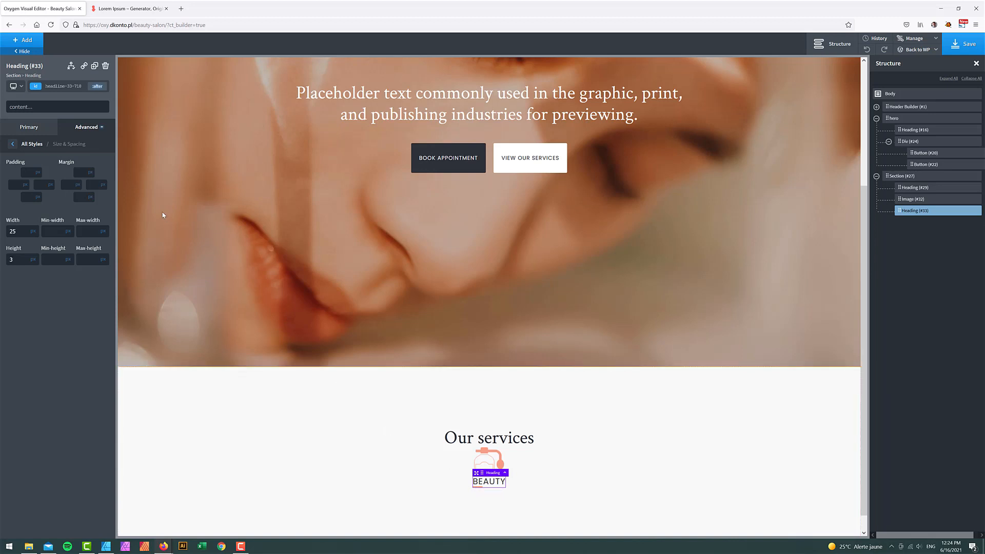
left_click(77, 187)
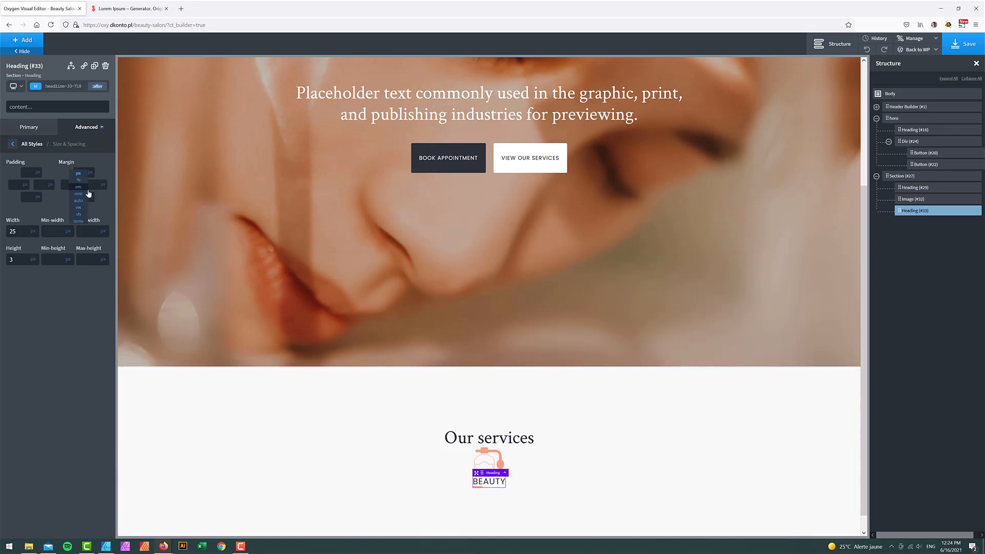
left_click(82, 205)
left_click(104, 187)
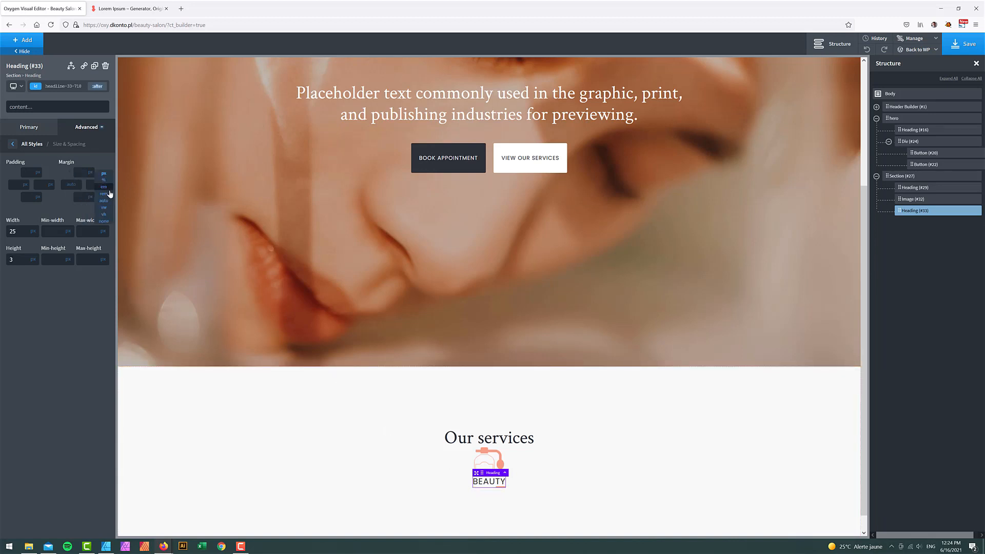
left_click(110, 207)
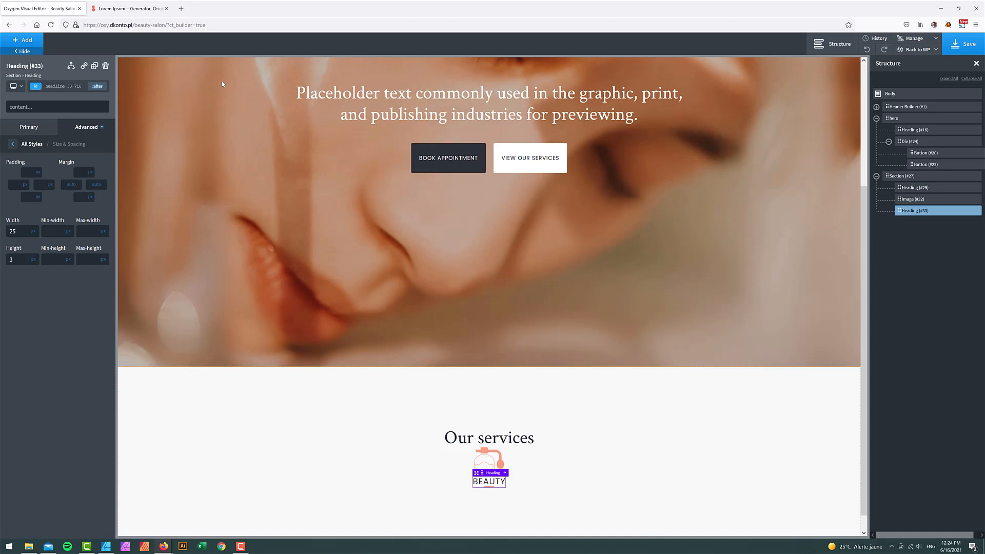
- Give the BEAUTY heading a 25 top margin and clear its bottom margin
left_click(97, 86)
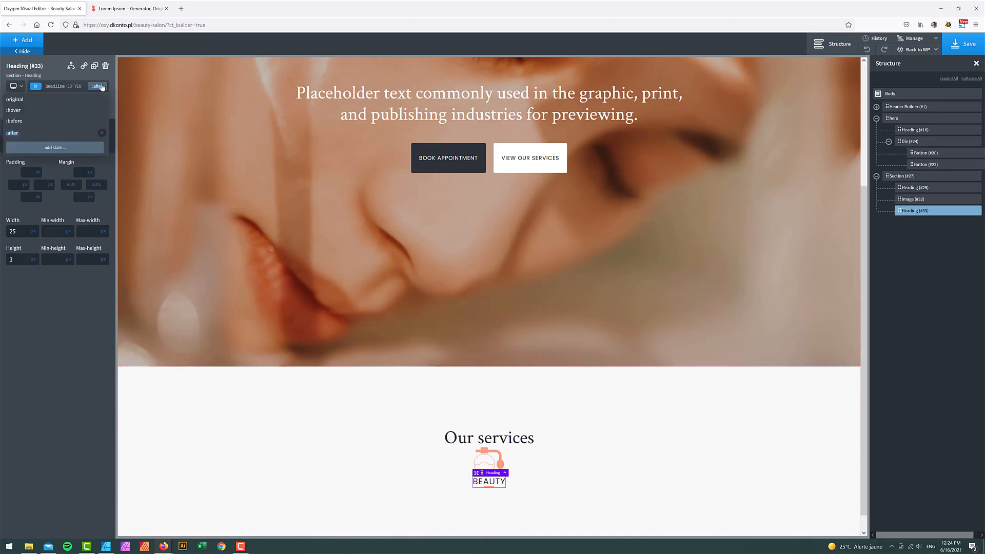
left_click(31, 99)
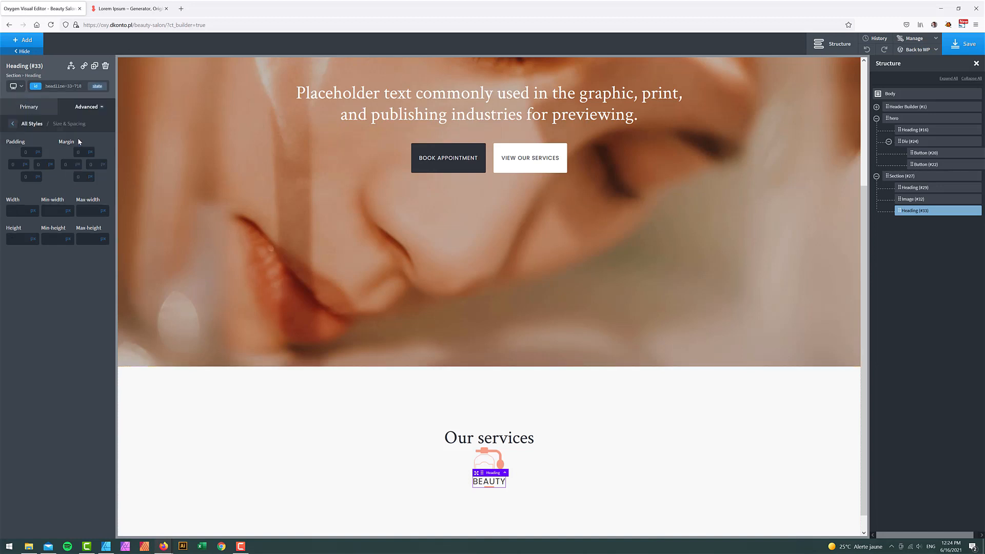
left_click(85, 148)
type("25")
left_click(83, 174)
type("2")
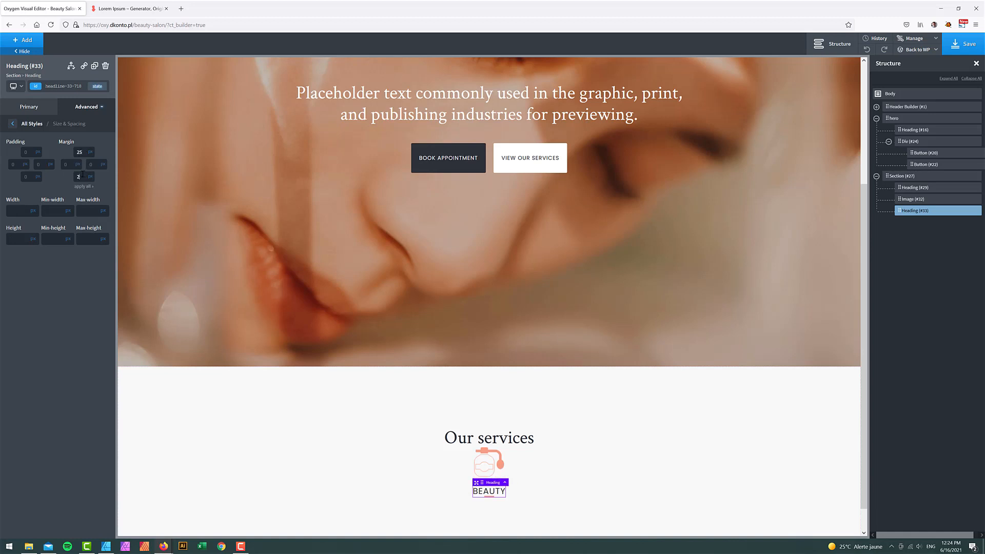
type("5")
key("BackSpace")
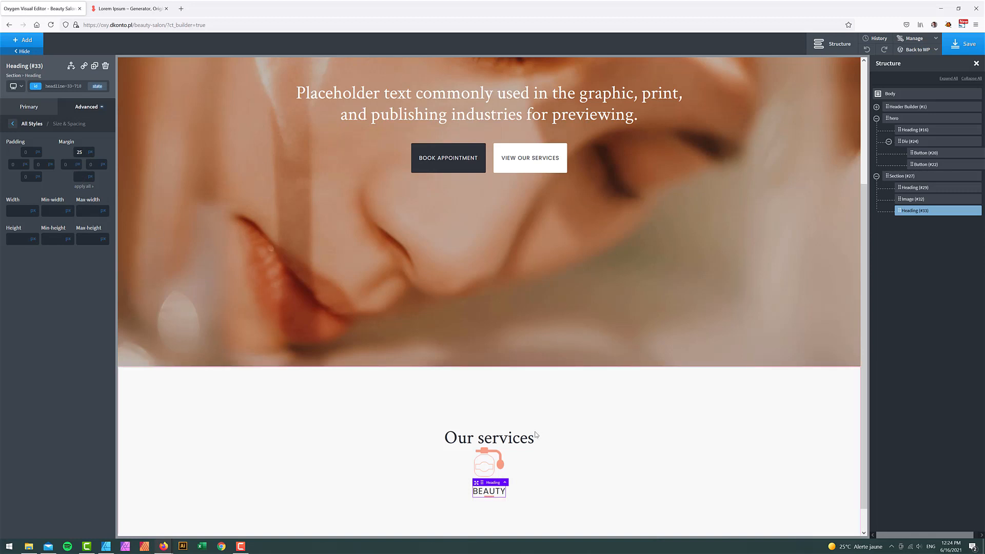
left_click(97, 86)
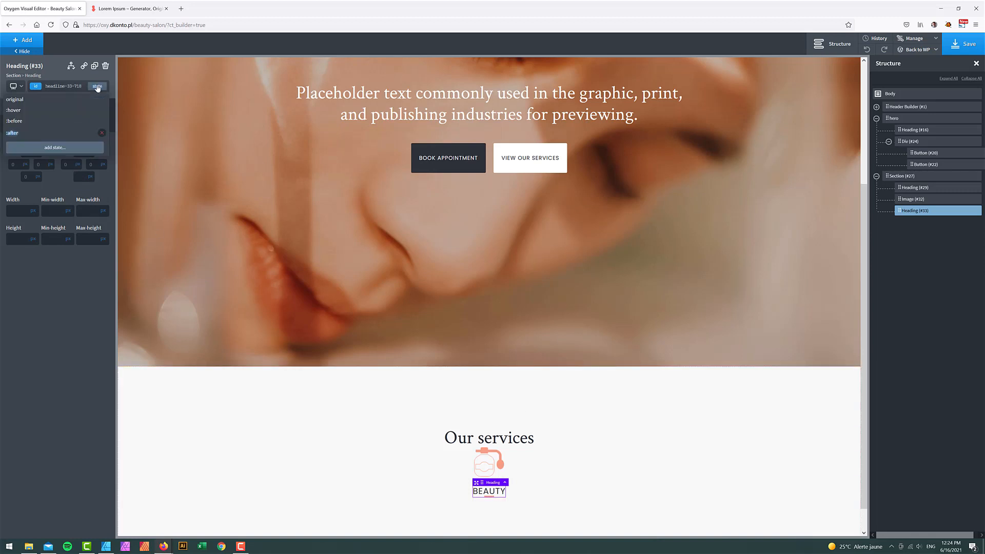
left_click(12, 134)
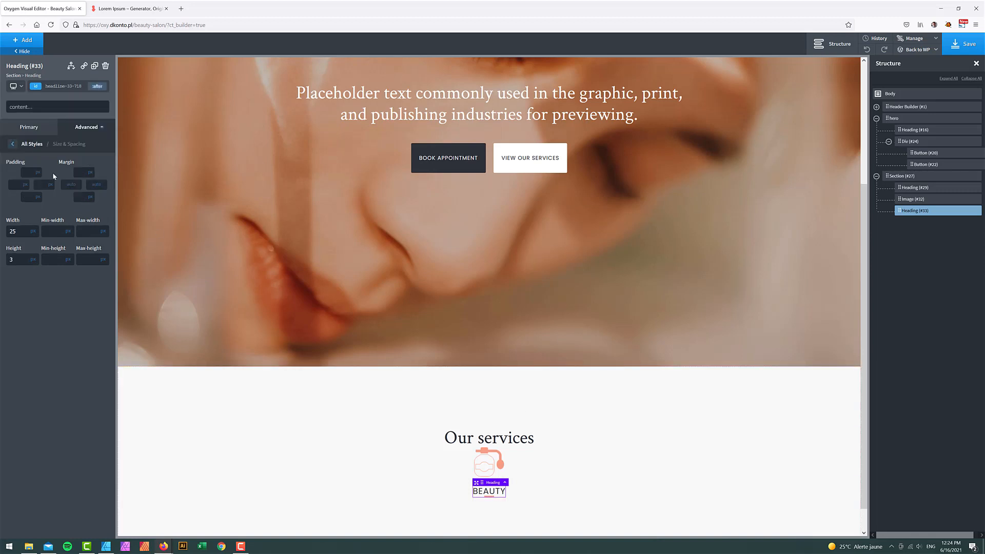
- Compare the Our services section against the design mockup
left_click(108, 546)
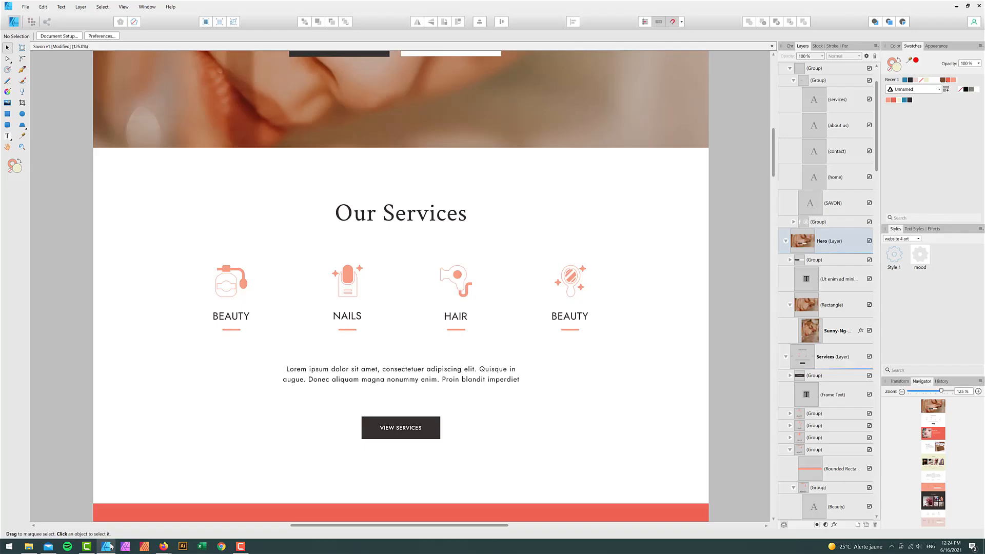
left_click(108, 546)
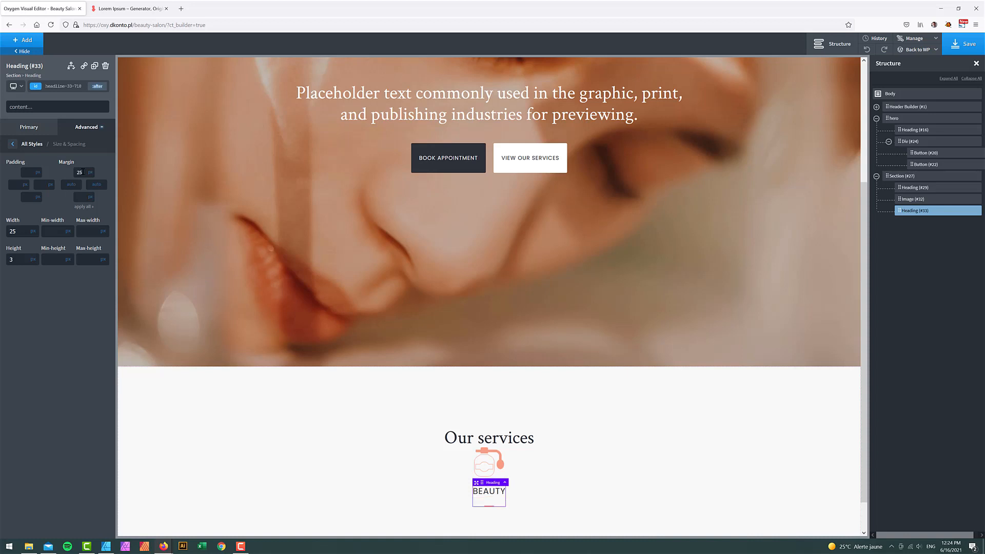
left_click(705, 451)
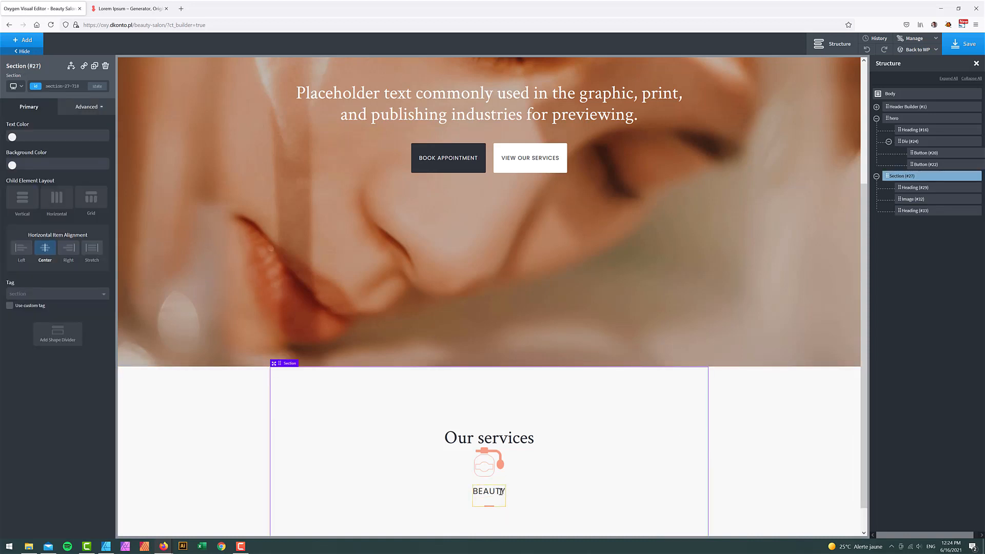
left_click(106, 547)
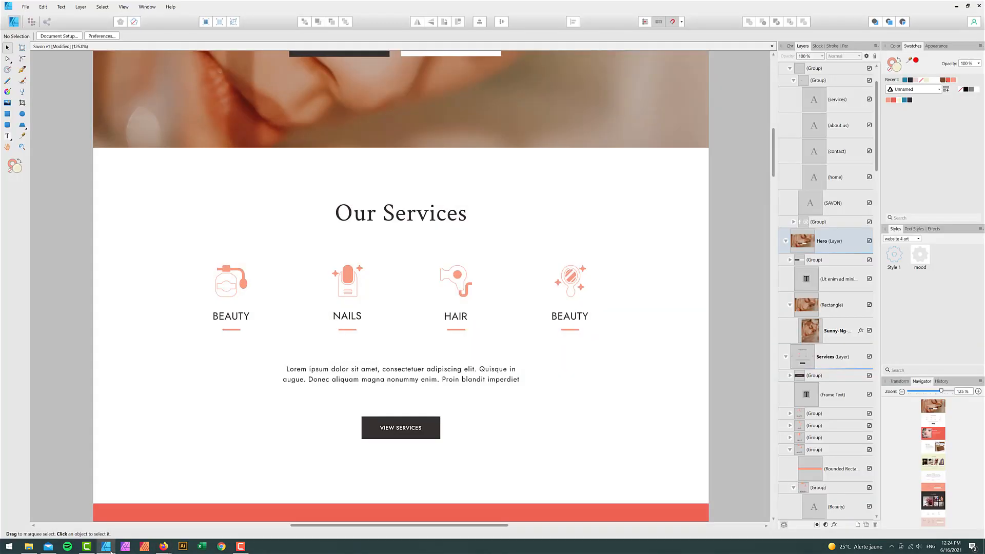
left_click(107, 547)
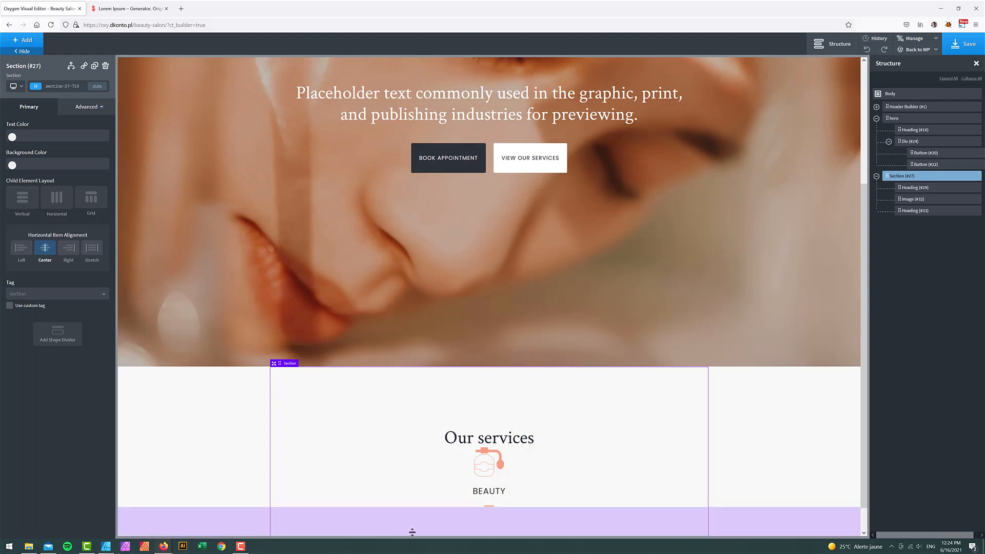
- Set the BEAUTY heading's :after accent bar height to 4 and adjust its top margin
left_click(491, 507)
left_click(86, 106)
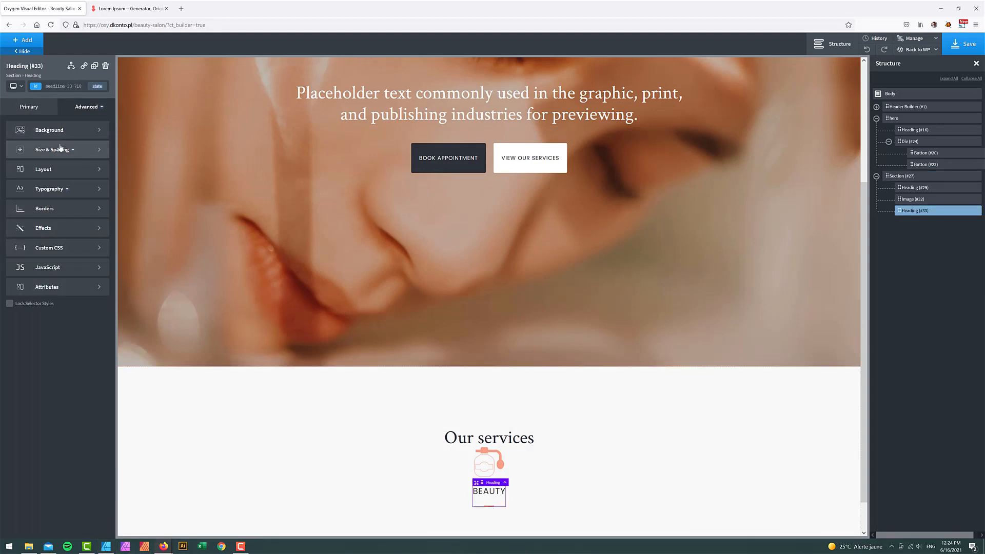
left_click(97, 86)
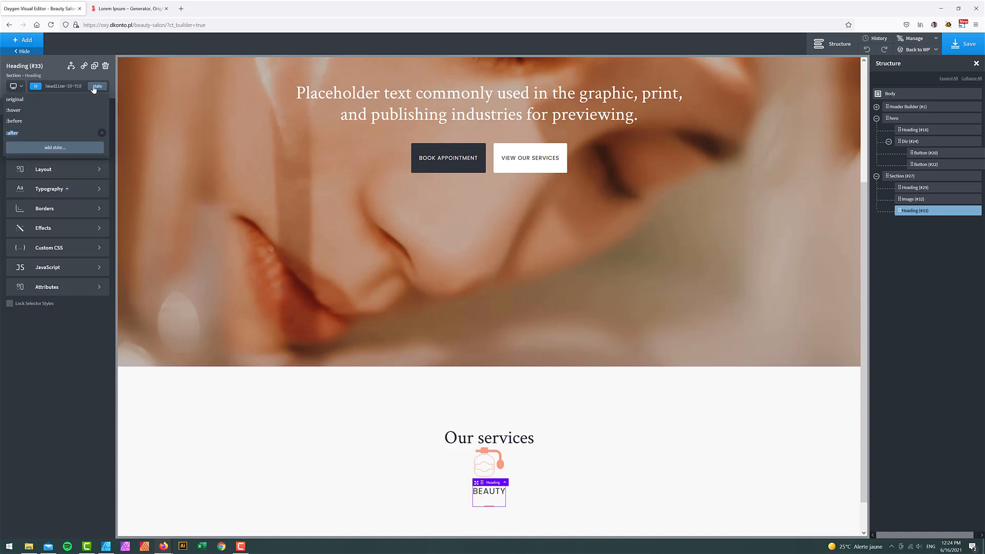
left_click(35, 135)
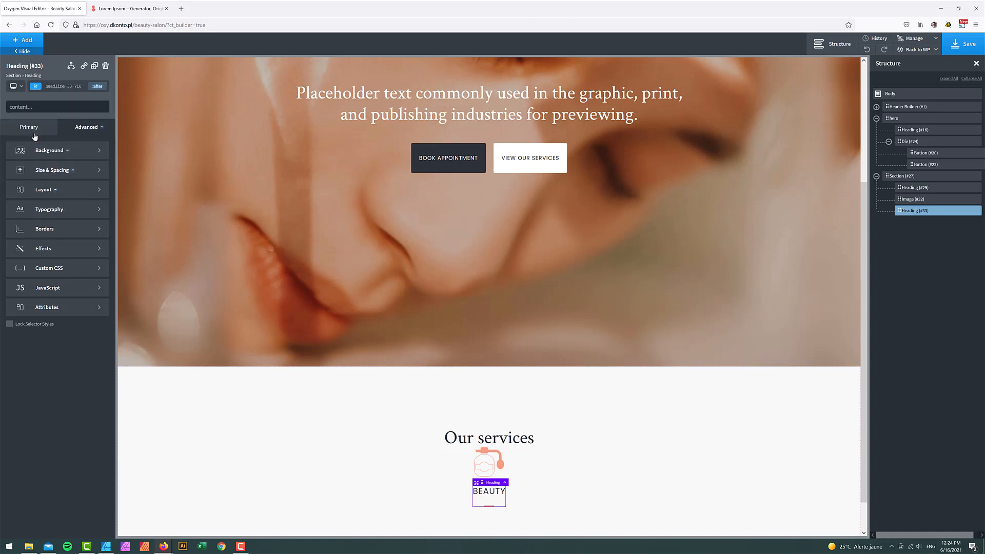
left_click(58, 169)
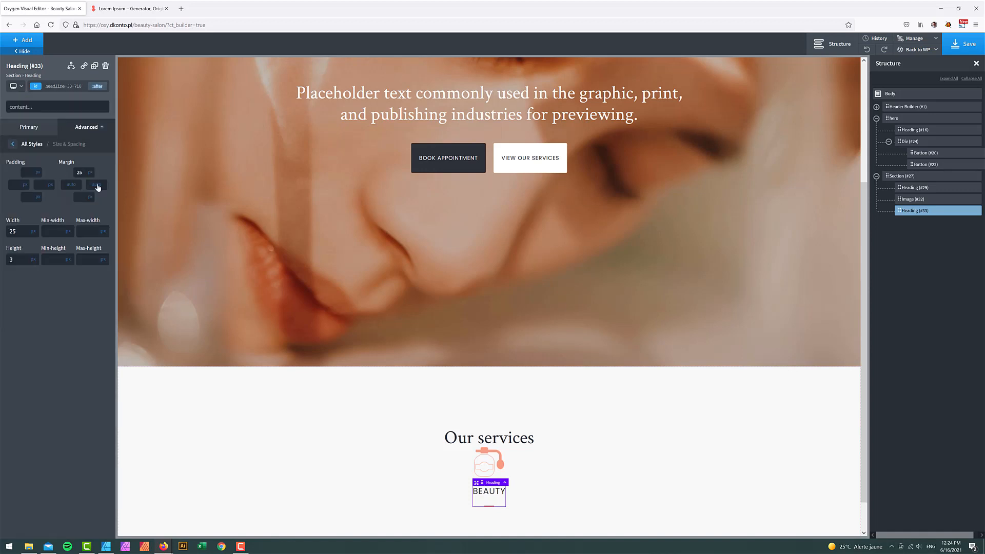
double_click(79, 173)
left_click(19, 260)
type("4")
left_click(566, 448)
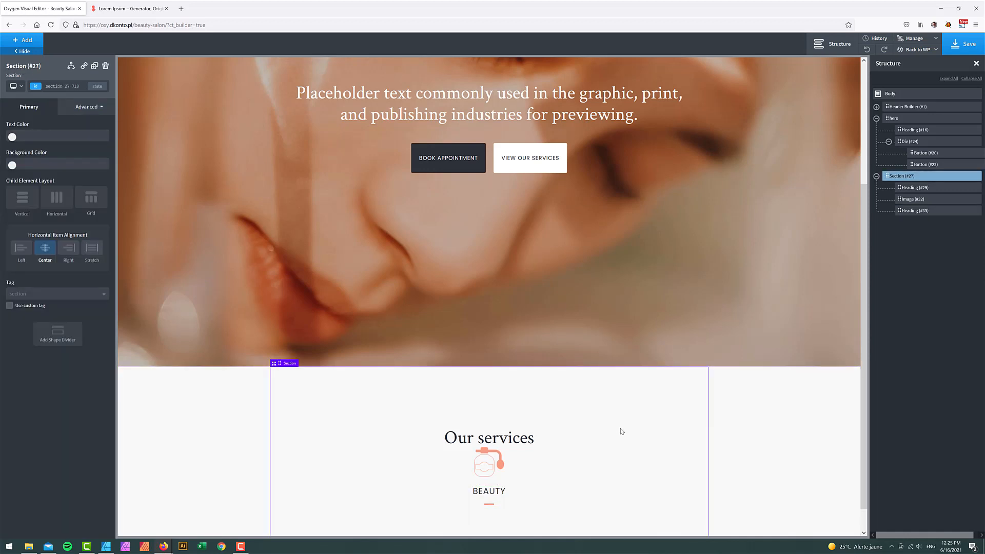
- Wrap the BEAUTY icon in a new div and move the BEAUTY heading into it
left_click(914, 189)
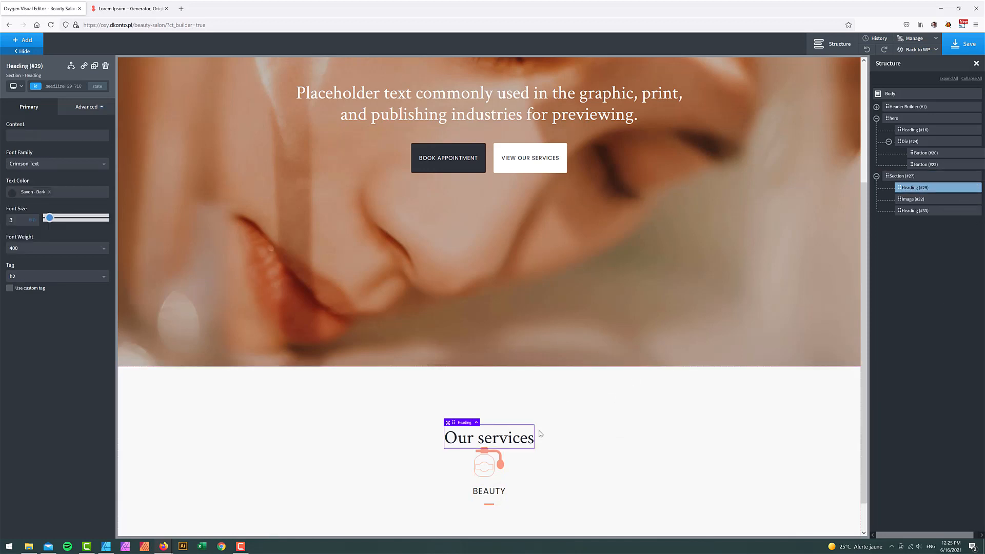
left_click(912, 200)
left_click(911, 212)
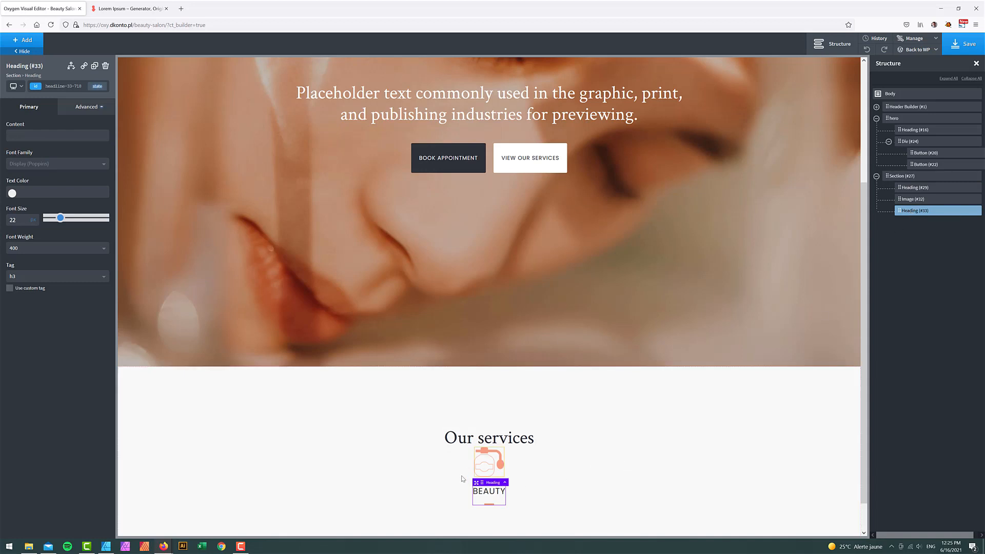
left_click(928, 200)
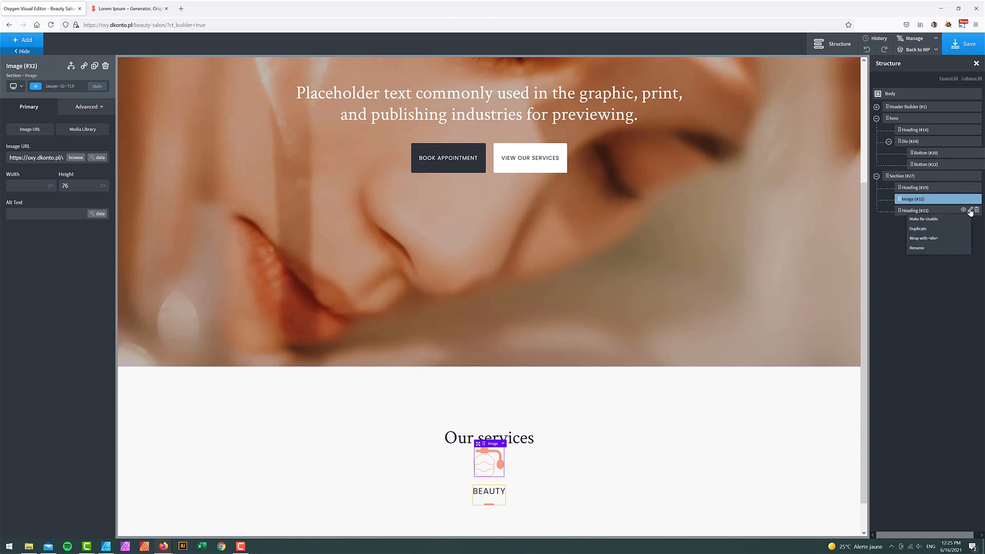
left_click(915, 210)
left_click(916, 200)
left_click(969, 198)
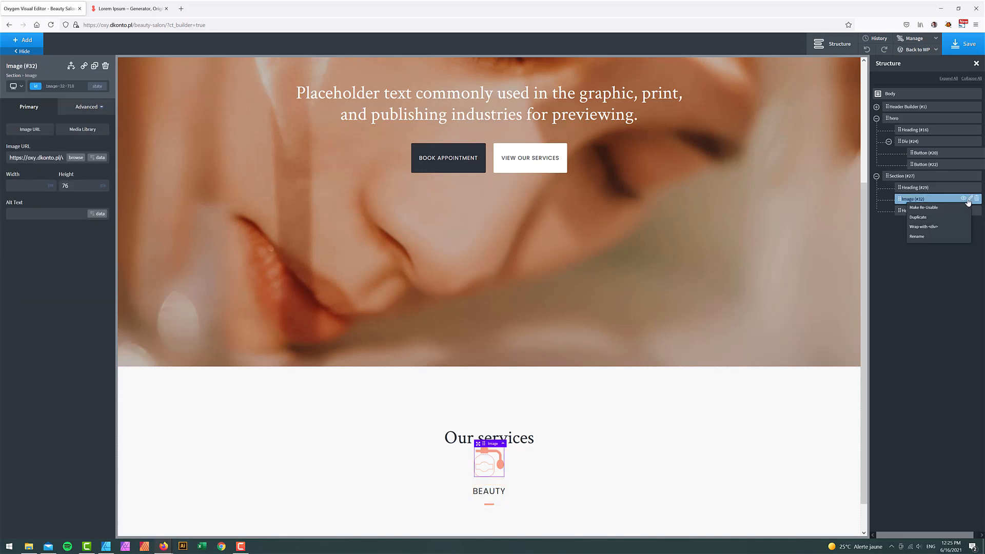
left_click(932, 229)
mouse_move(904, 220)
left_mouse_down()
mouse_move(912, 226)
mouse_move(890, 221)
mouse_move(915, 224)
left_mouse_up()
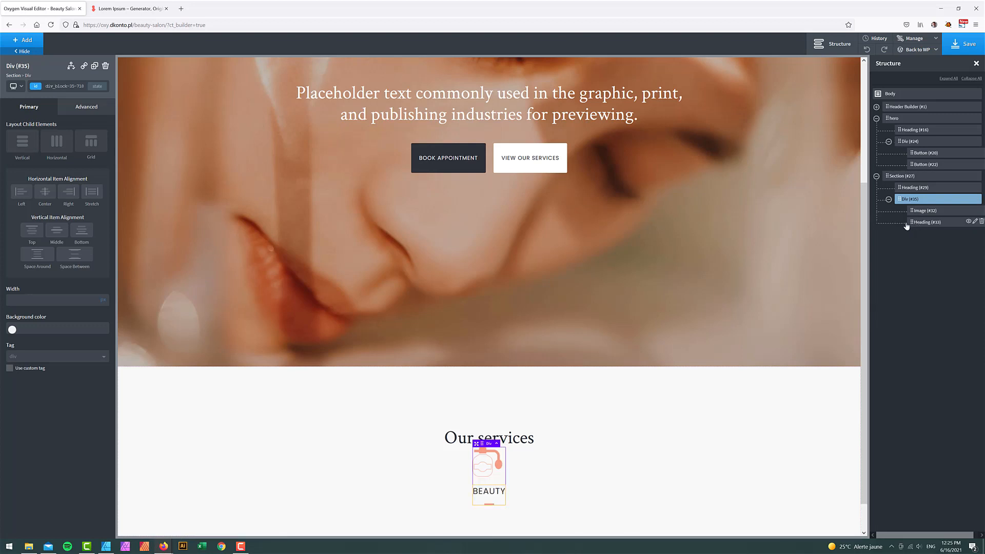
- Centre the icon and heading in the div and duplicate the block
left_click(48, 198)
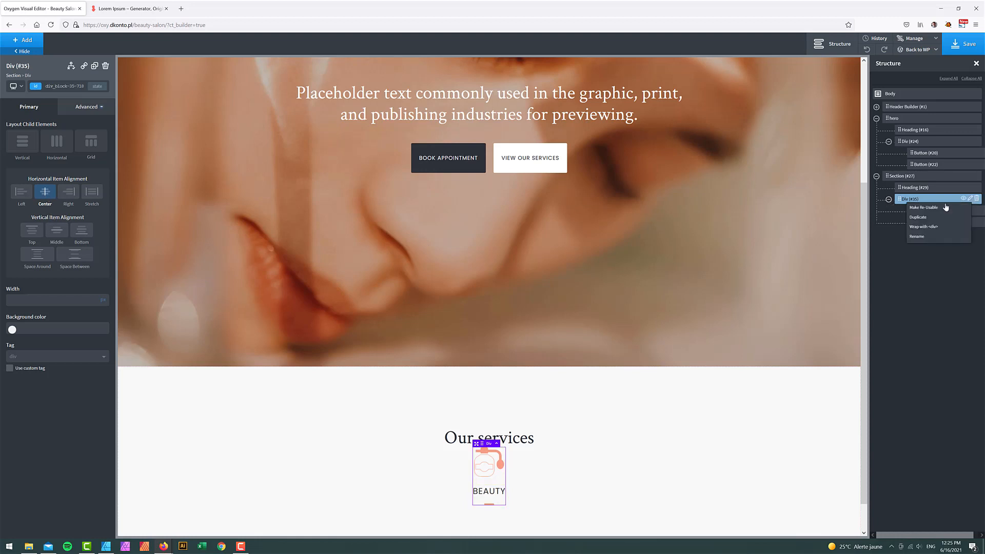
left_click(972, 199)
scroll(579, 482, "down", 2)
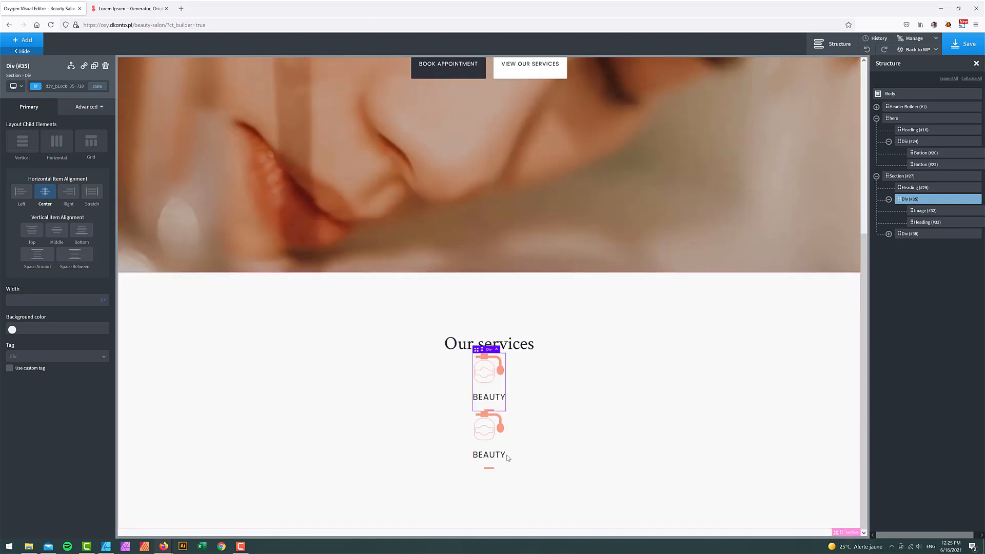
- Replace the second block's icon with nails.png and retype its heading as NAILS
left_click(489, 425)
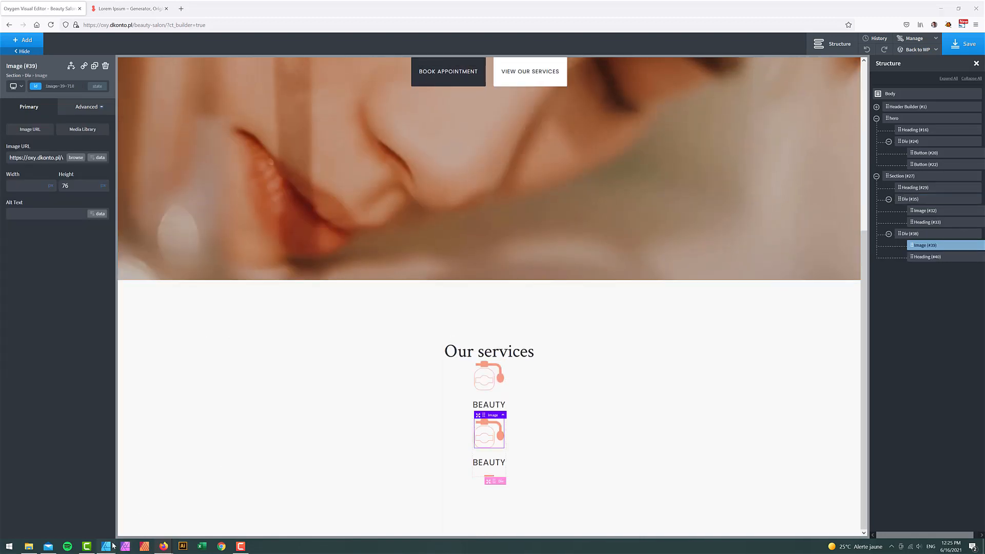
left_click(109, 547)
left_click(108, 547)
left_click(75, 157)
left_click(473, 137)
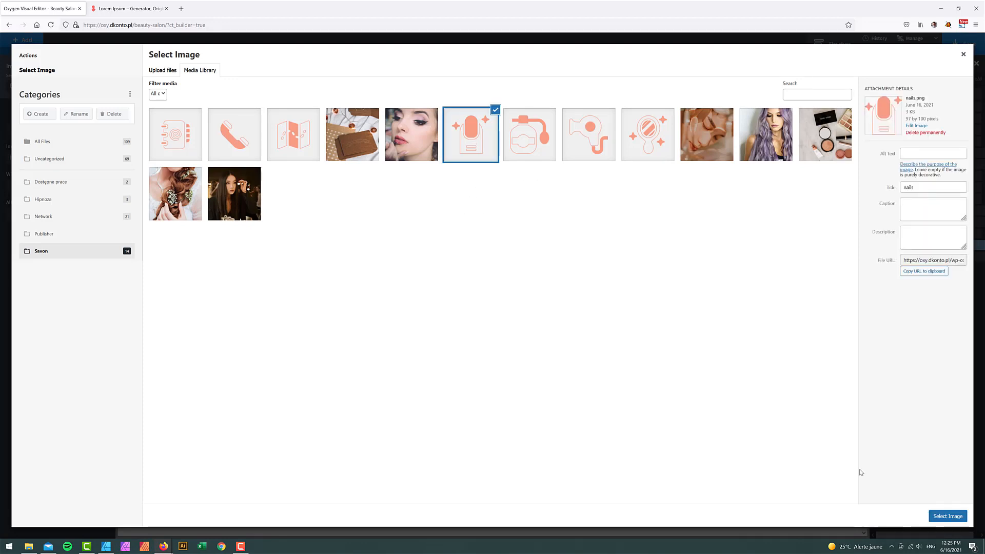
left_click(947, 516)
double_click(491, 463)
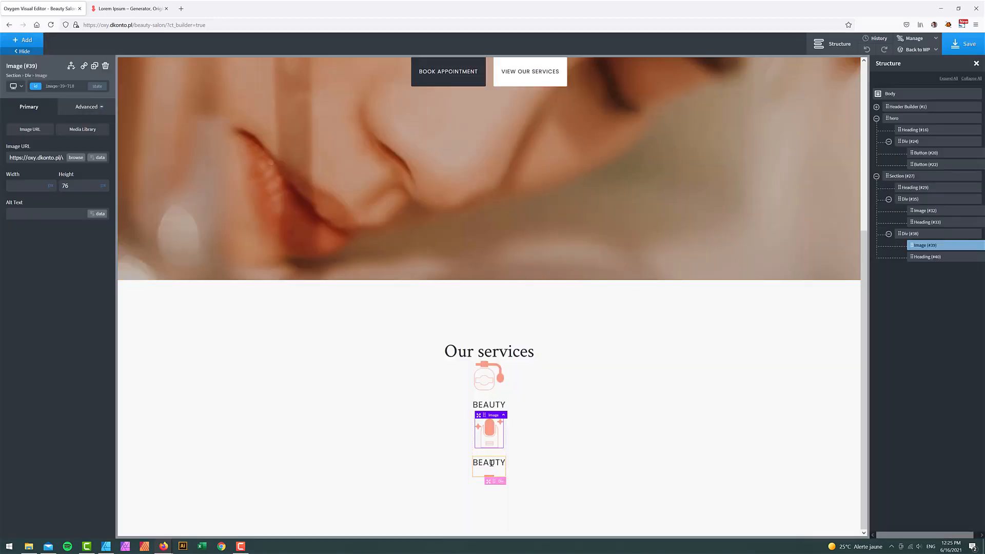
type("NA")
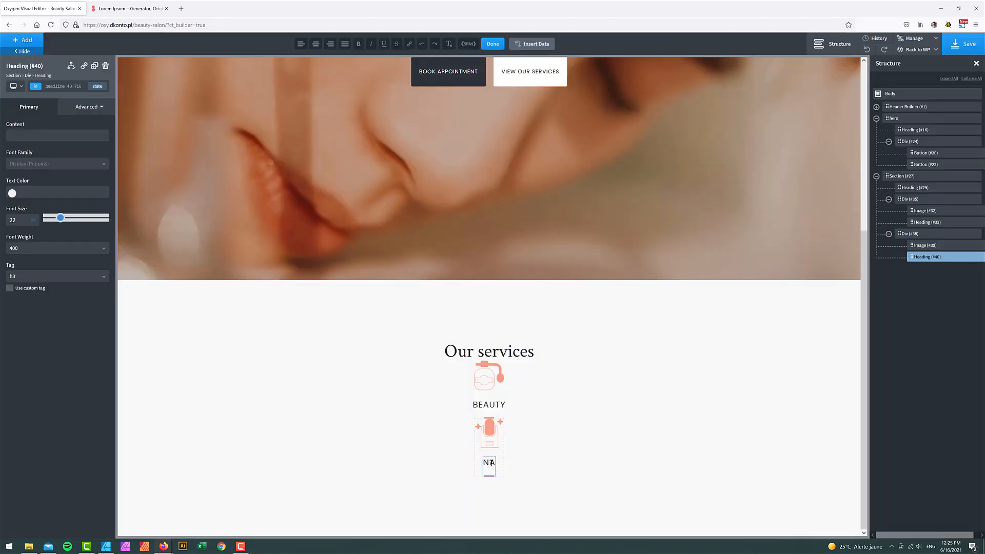
type("ILS")
- Duplicate the NAILS block to create a third service item
left_click(969, 236)
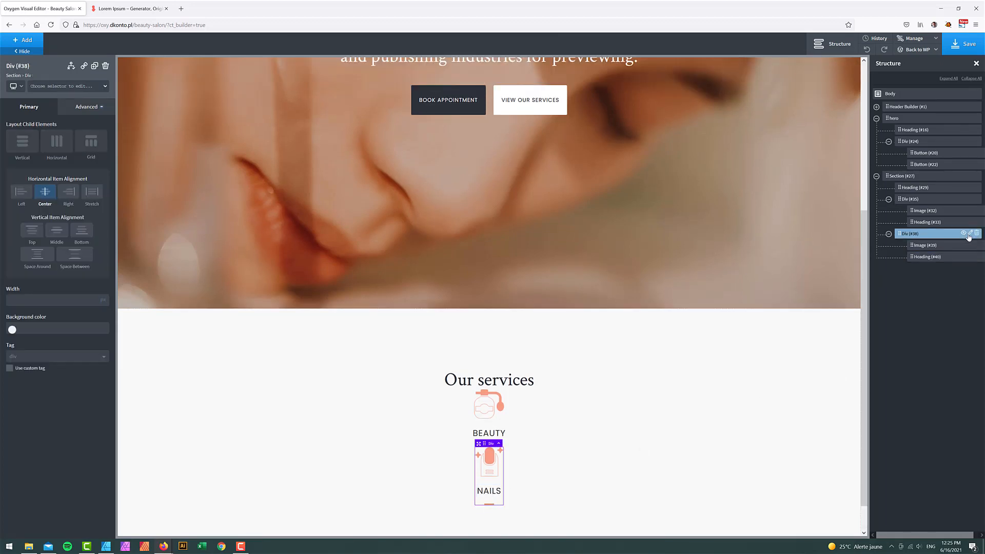
left_click(969, 236)
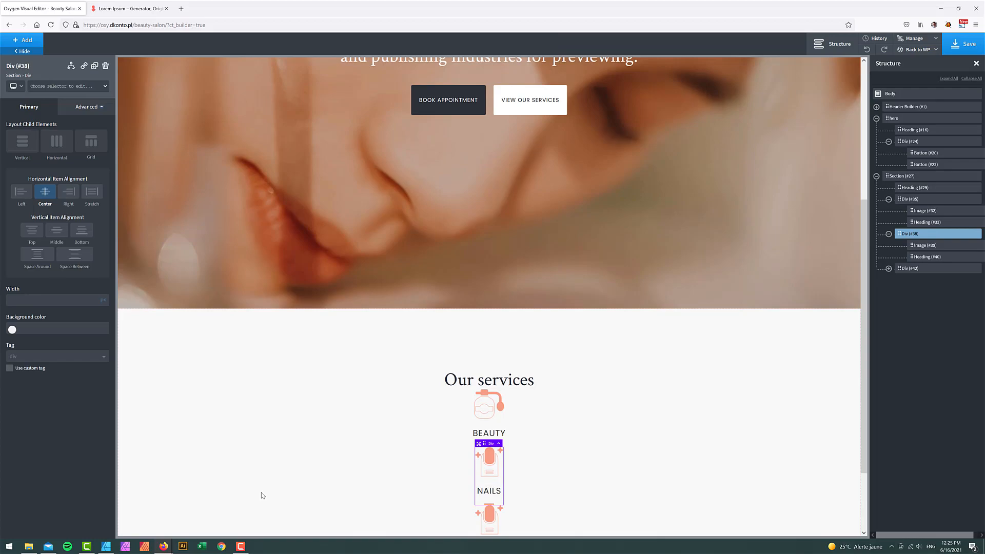
left_click(125, 546)
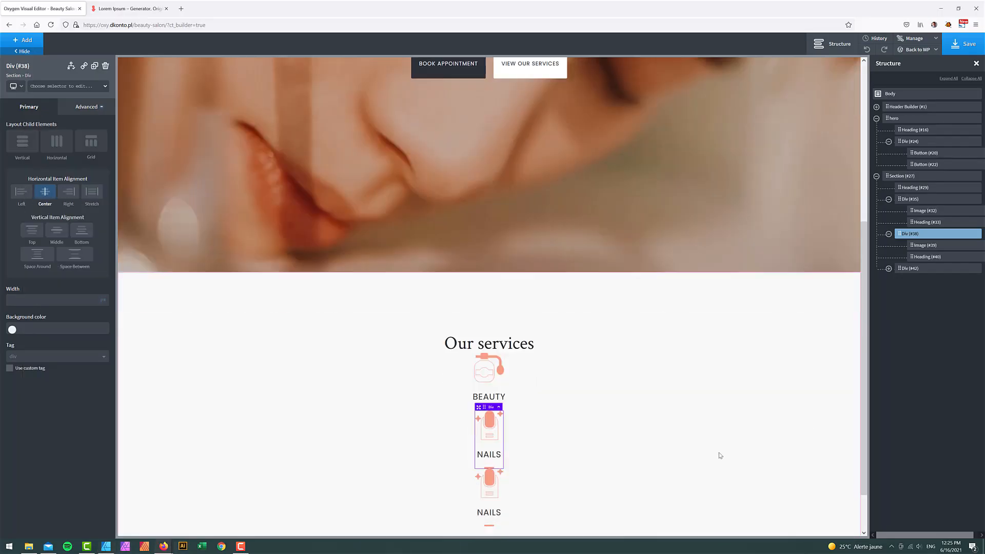
scroll(720, 456, "down", 1)
left_click(490, 454)
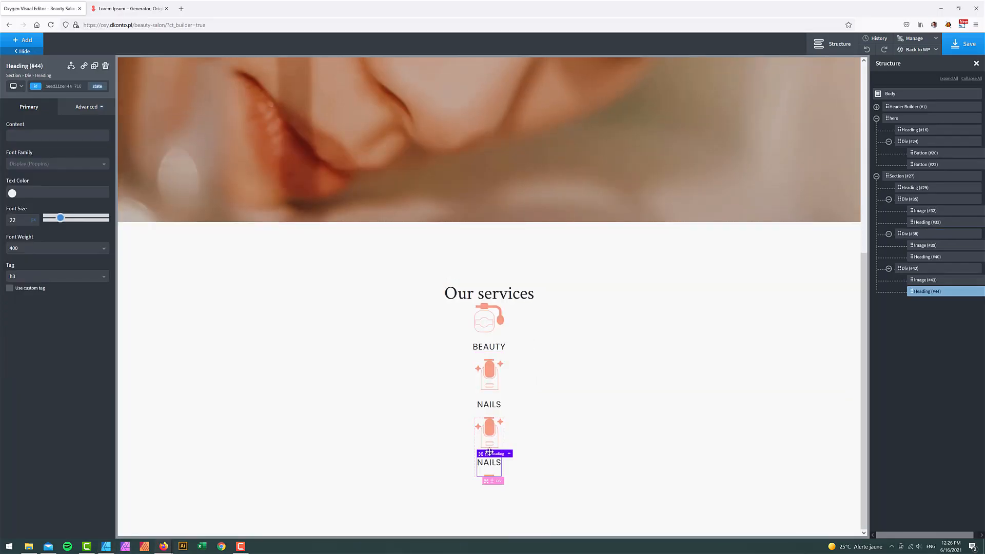
- Rename the third heading to HAIR and swap its icon for hair.png
left_click(486, 462)
double_click(486, 462)
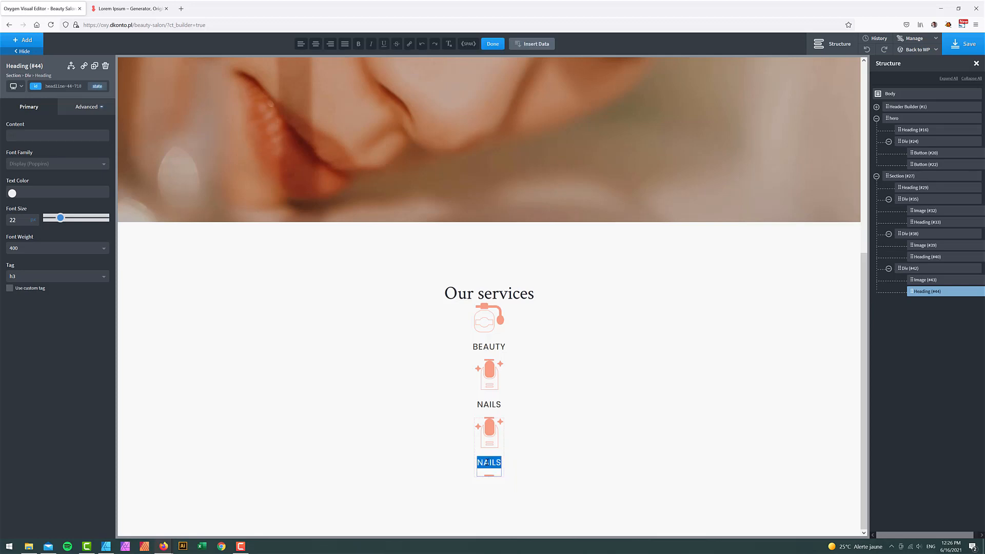
type("HAIR")
left_click(495, 437)
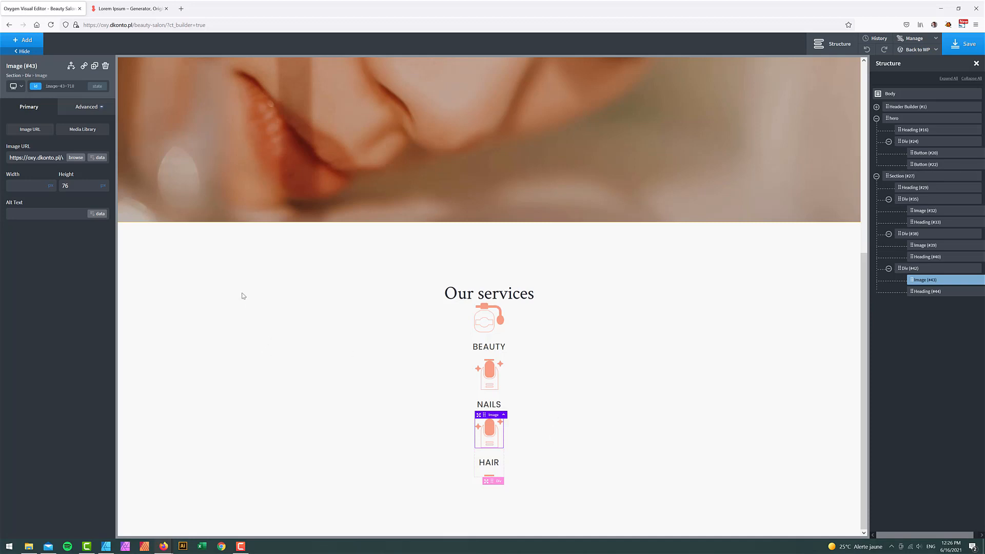
left_click(75, 158)
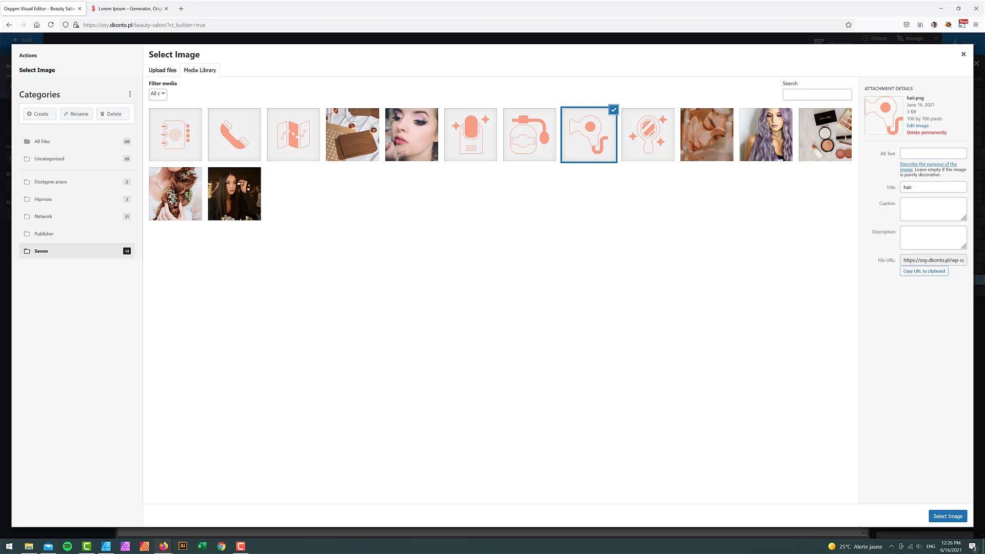
left_click(947, 517)
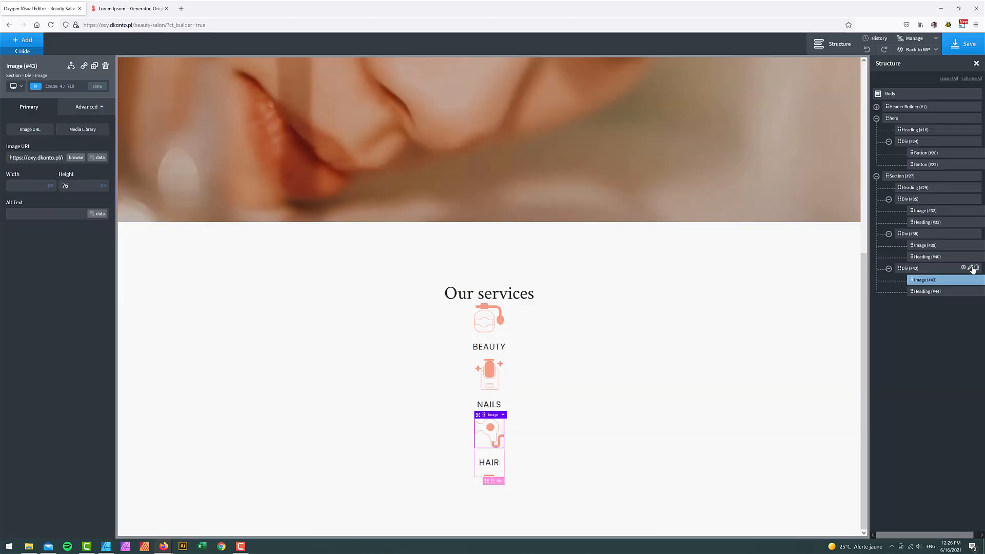
- Duplicate the HAIR block to create a fourth service item
left_click(970, 268)
left_click(930, 286)
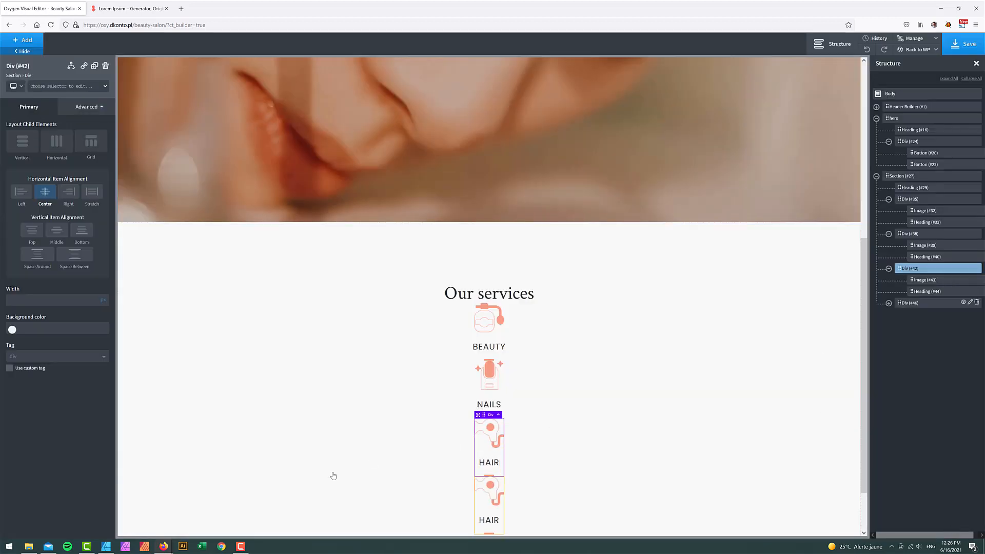
left_click(105, 548)
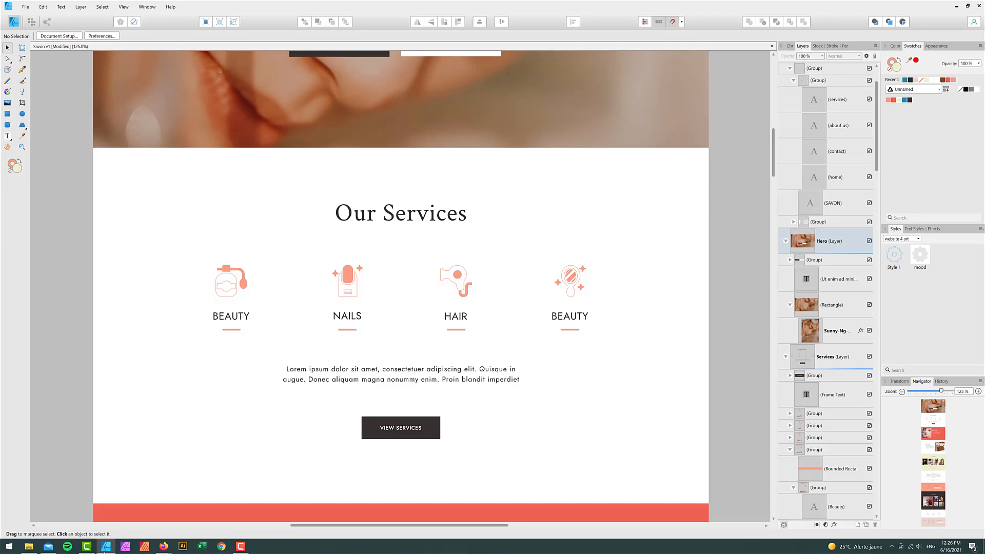
- Give the fourth block the mirror icon and retype its heading as MAKE-UP
left_click(105, 552)
scroll(532, 398, "down", 2)
left_click(497, 437)
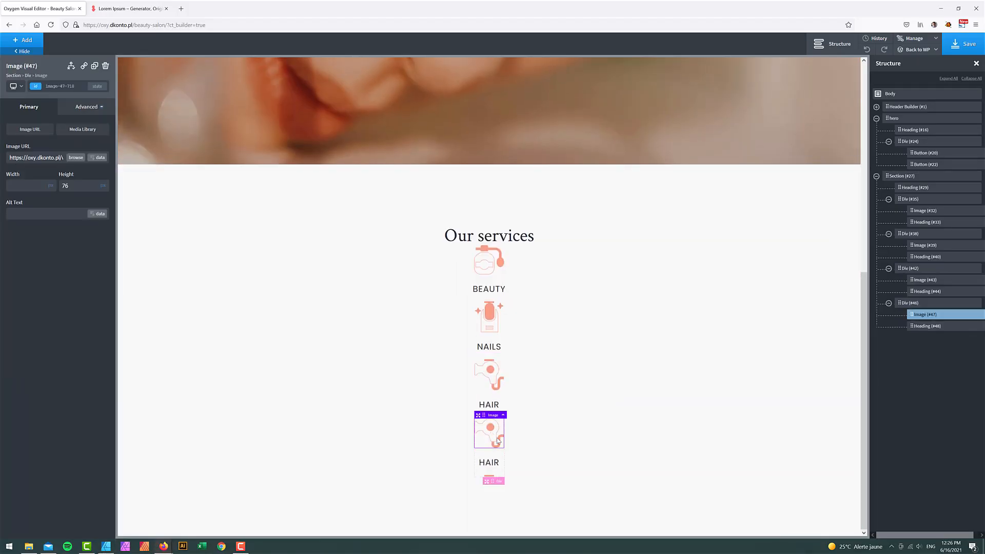
left_click(75, 158)
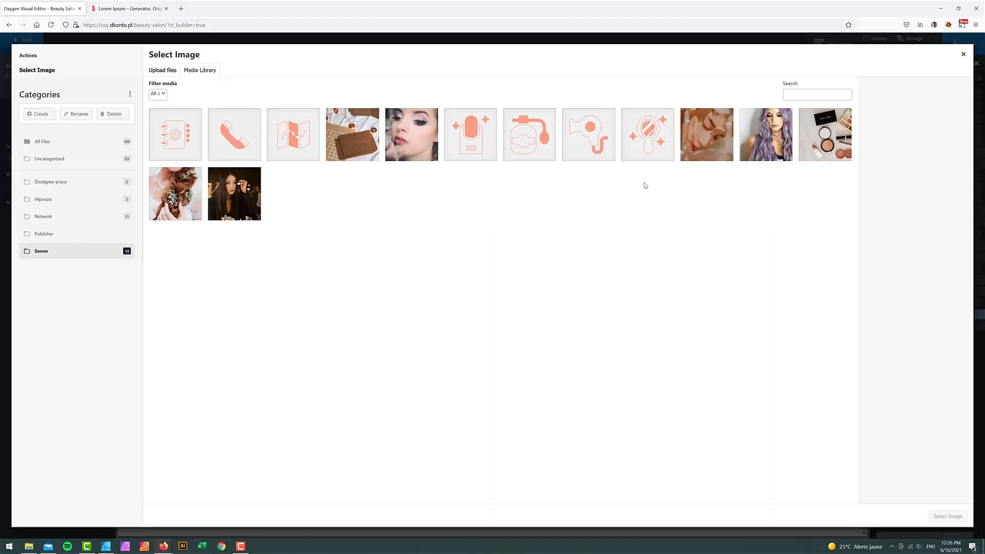
left_click(646, 143)
left_click(964, 518)
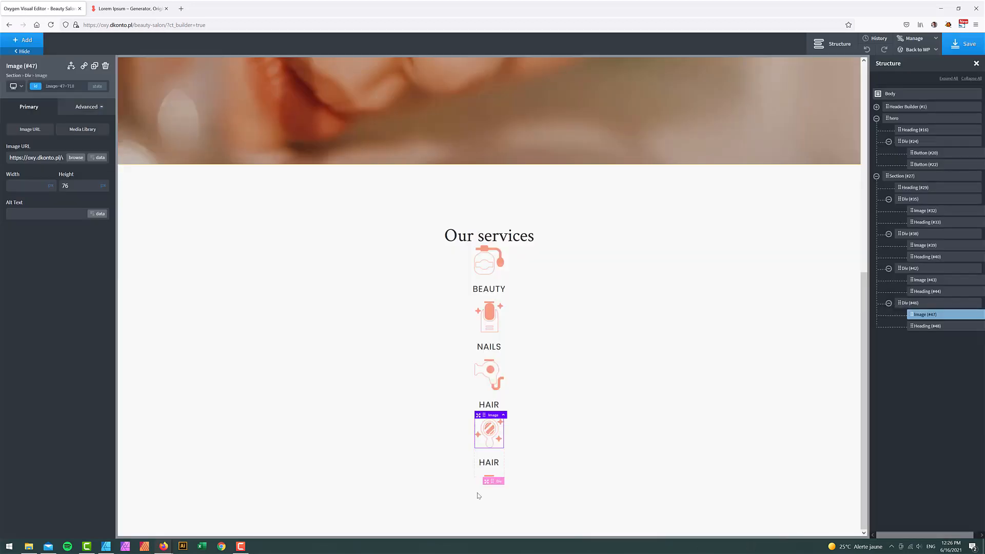
double_click(492, 463)
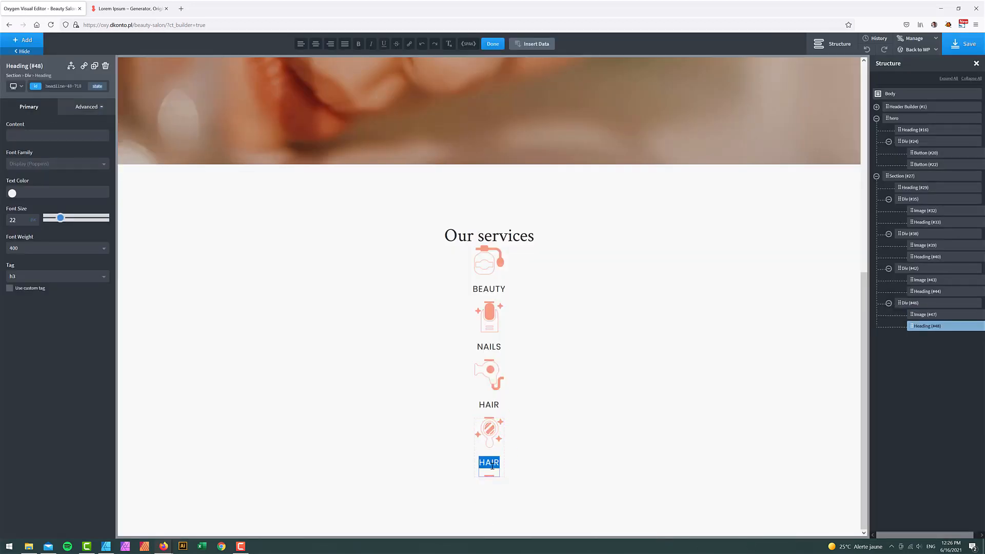
type("MAKE-UP")
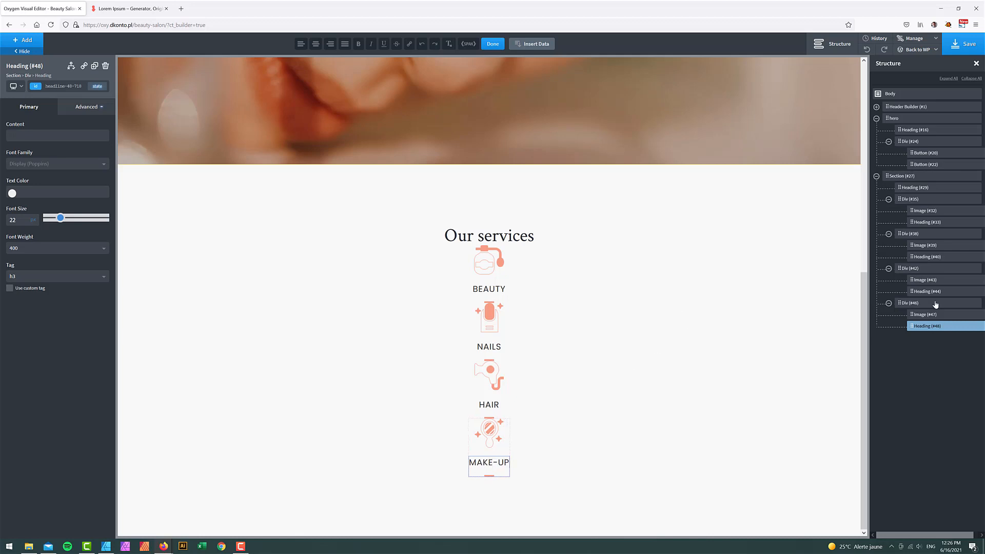
- Collapse the four service div rows in the Structure panel
left_click(889, 303)
left_click(888, 234)
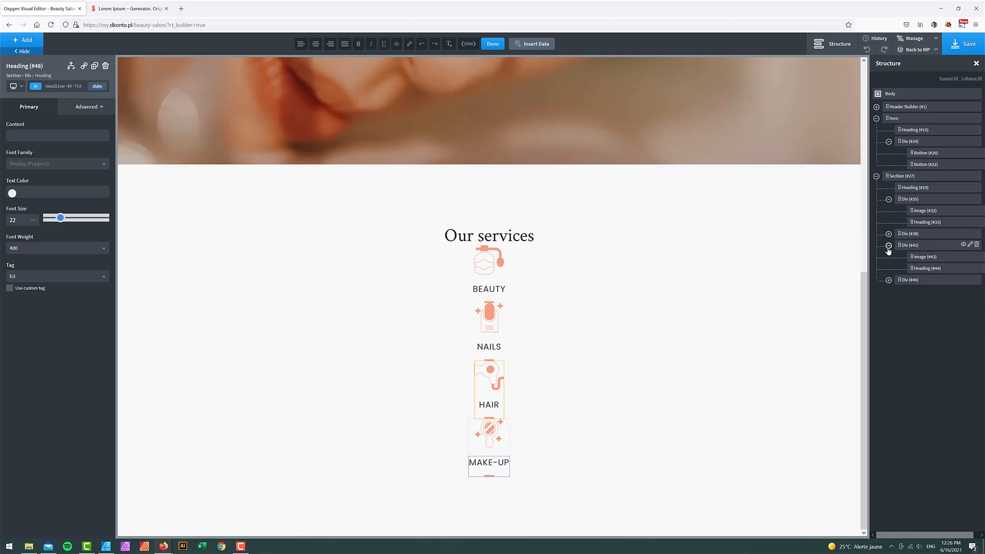
left_click(888, 245)
left_click(889, 257)
left_click(888, 199)
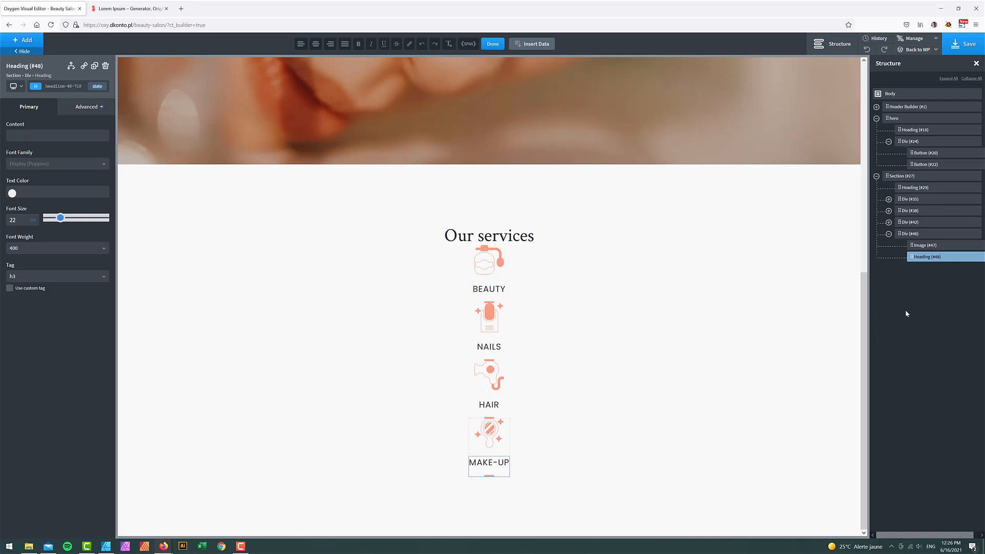
left_click(889, 234)
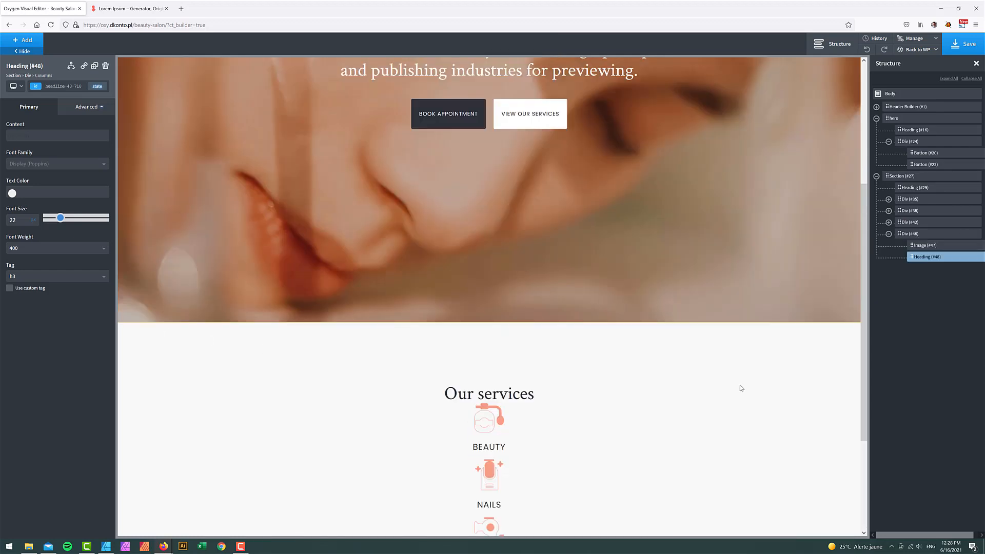
left_click(907, 190)
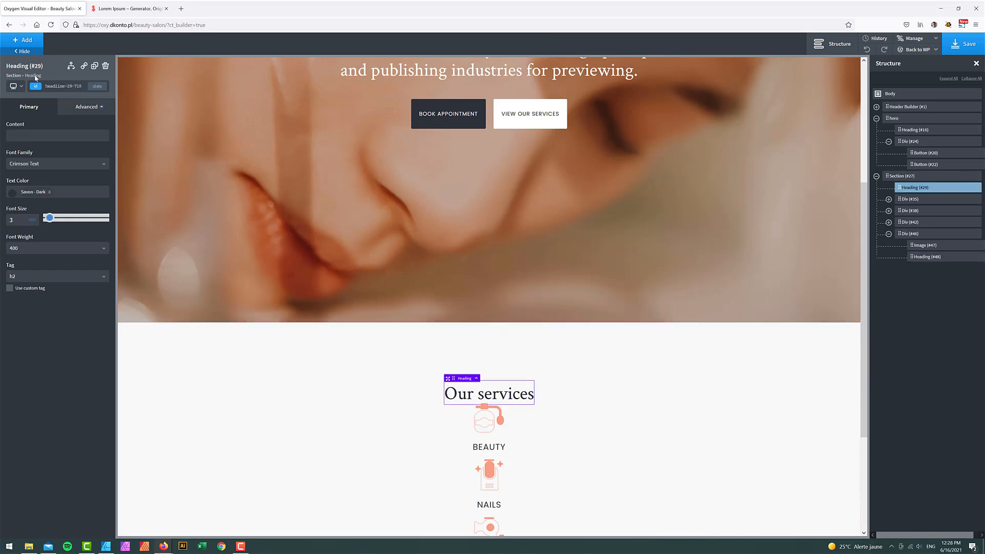
- Add a Columns element under Our services and move the BEAUTY, NAILS and HAIR blocks into it
left_click(23, 39)
type("col")
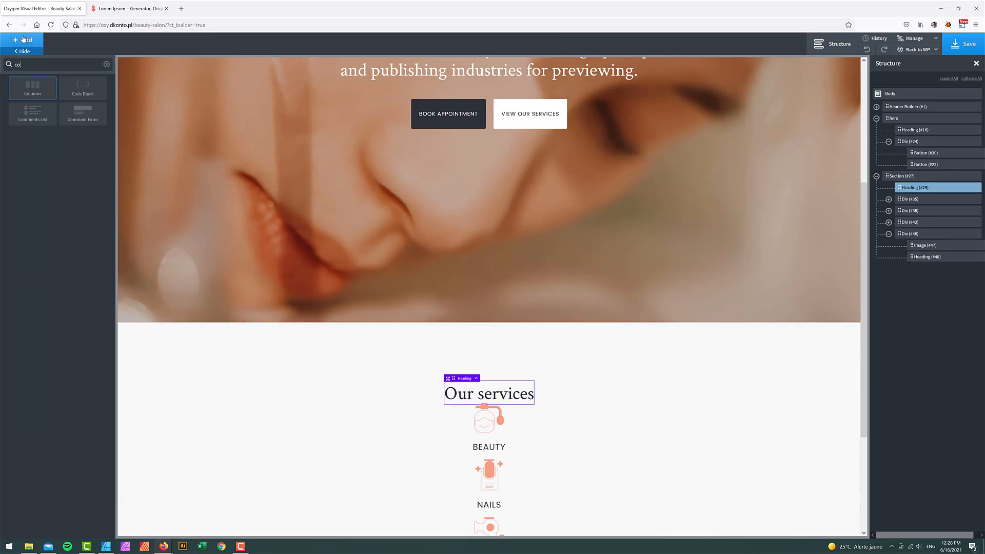
left_click(39, 84)
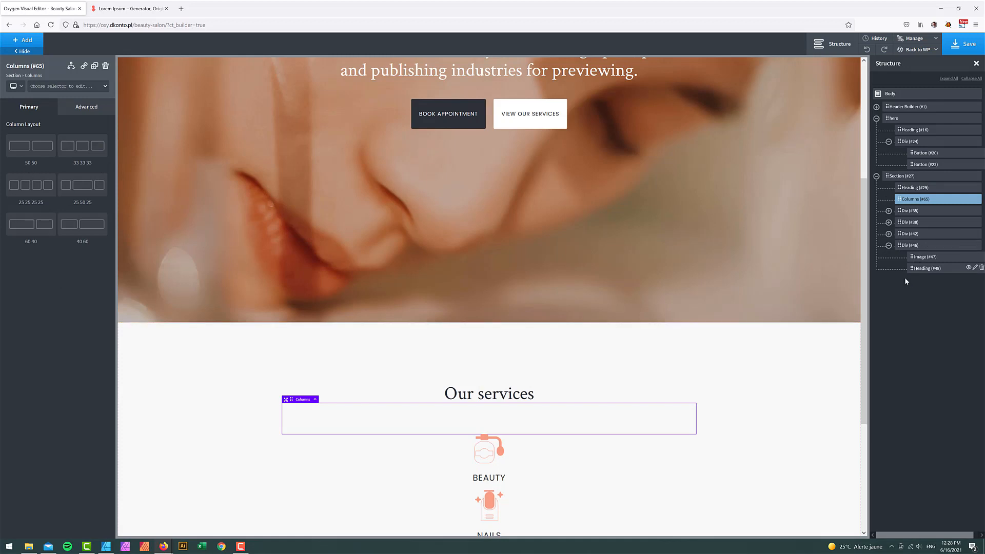
left_click_drag(905, 200, 915, 239)
left_click(903, 226)
left_click(901, 239)
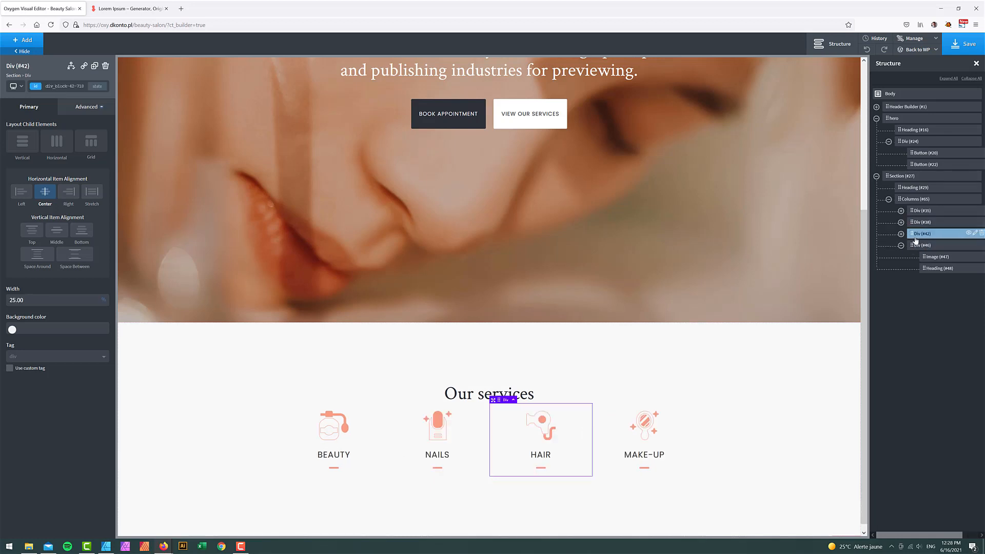
- Set the services columns row's top margin to 100
left_click(788, 416)
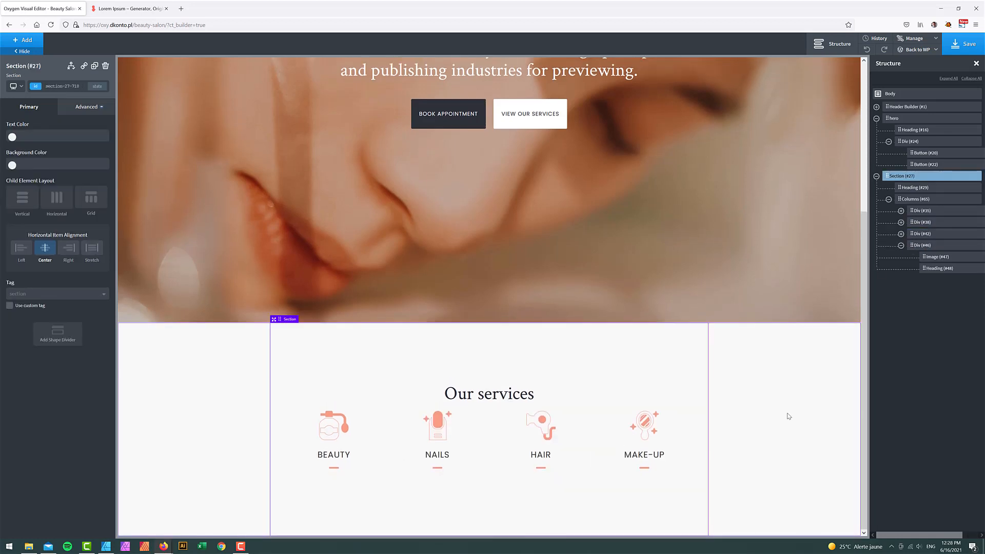
left_click(924, 199)
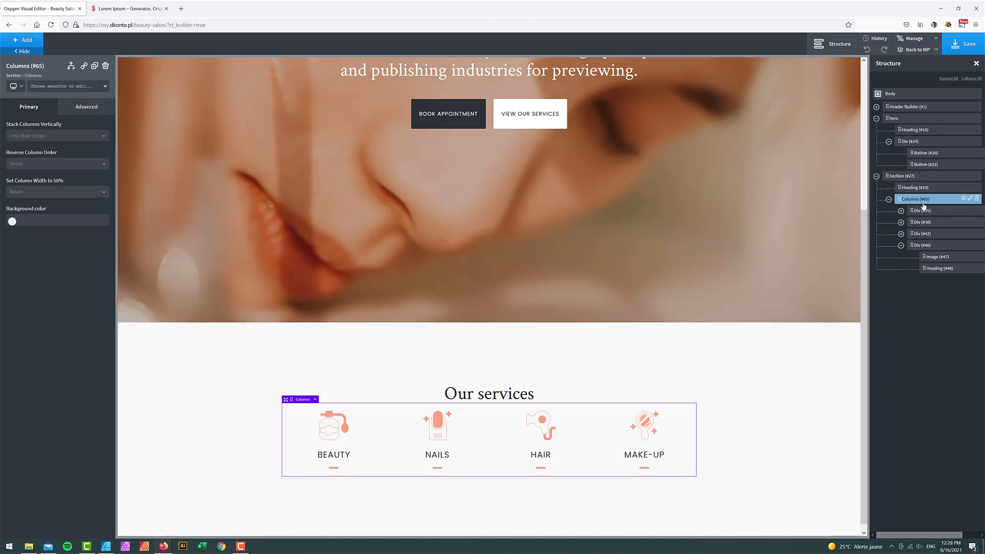
left_click(86, 106)
left_click(62, 154)
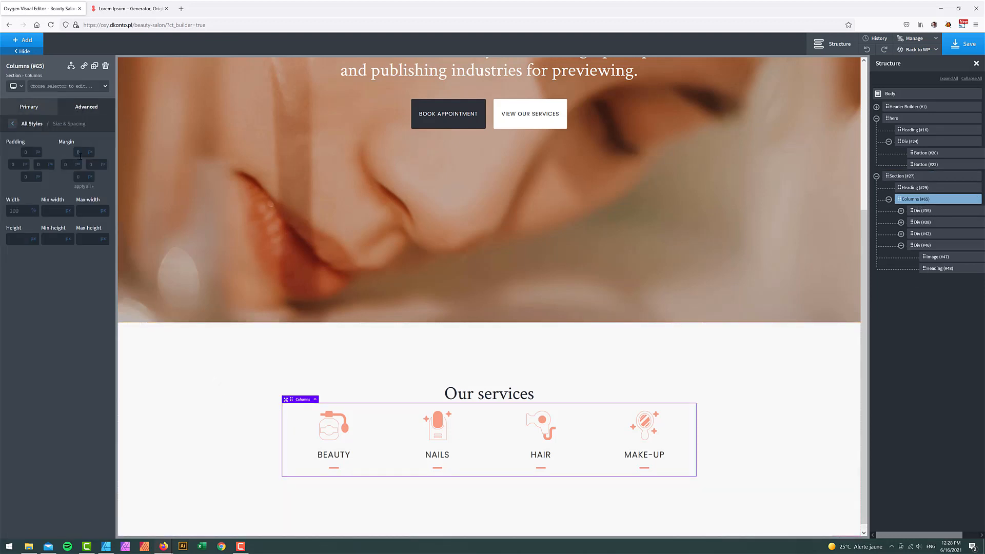
type("50")
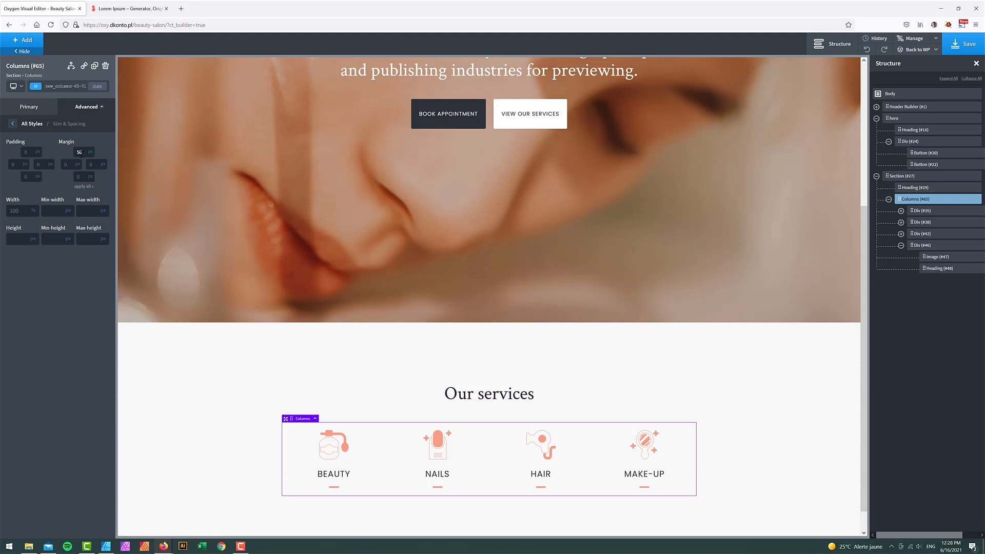
type("100")
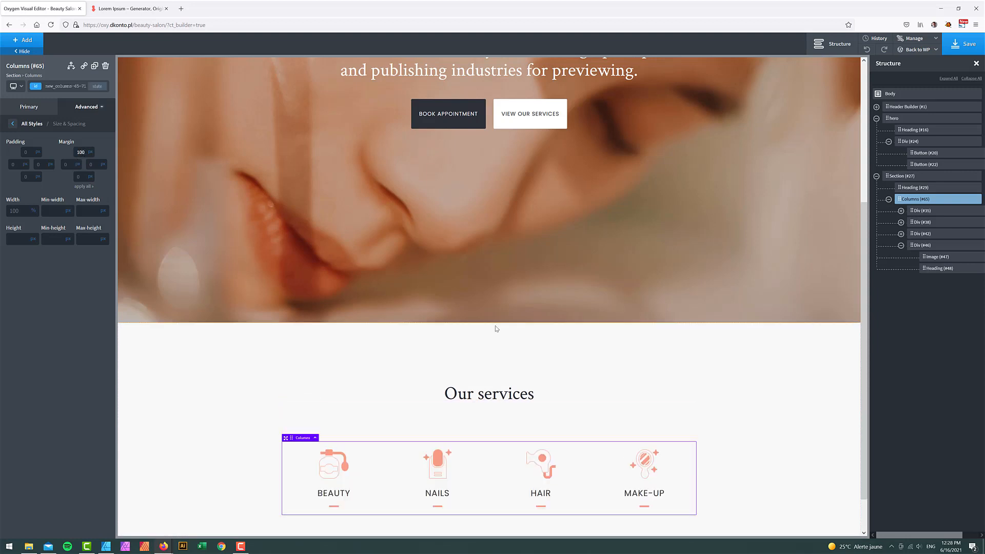
scroll(762, 390, "down", 1)
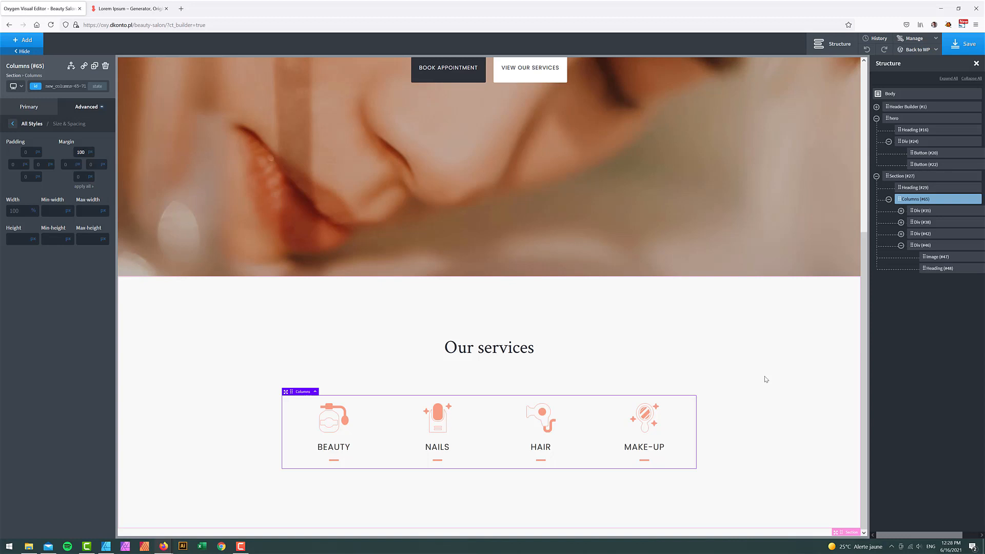
- Select the lorem ipsum paragraph text in the Affinity Designer mockup
left_click(105, 547)
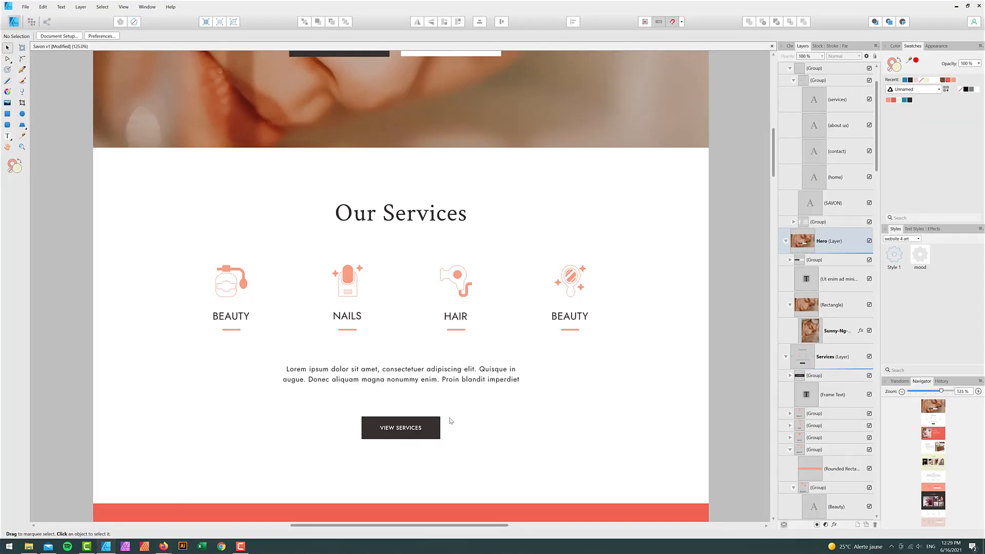
double_click(391, 379)
key("ctrl+a")
key("ctrl+c")
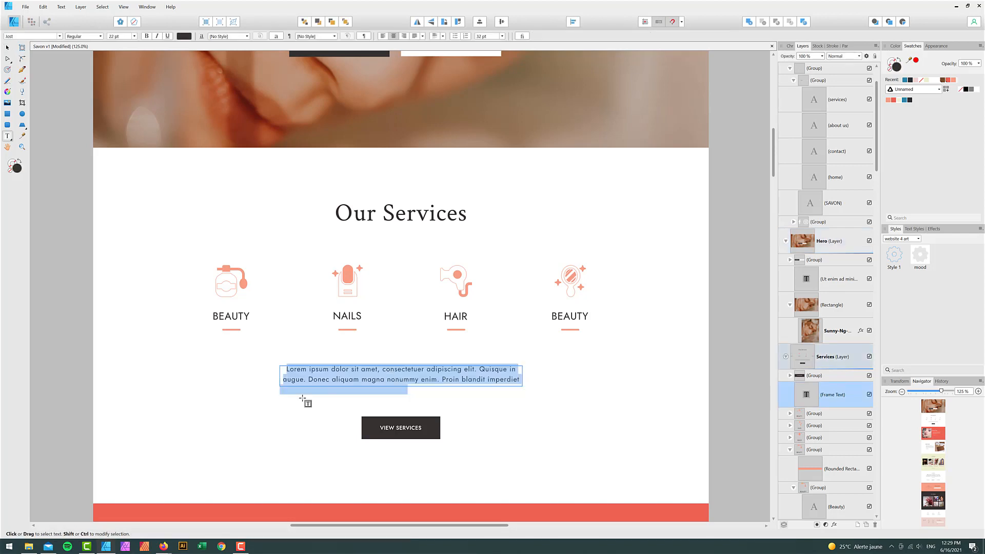
left_click(163, 545)
left_click(121, 509)
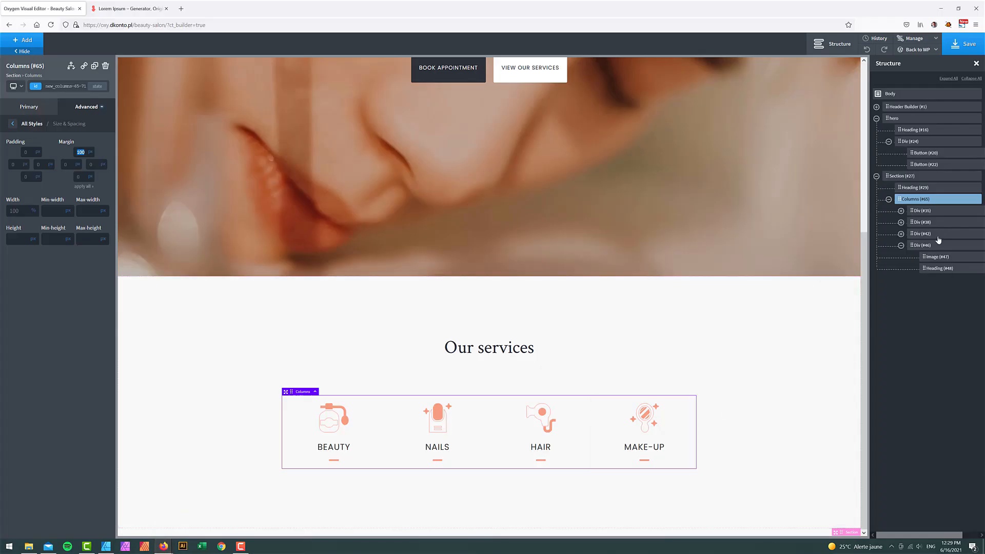
- Add a Text element to the services section and paste the lorem ipsum paragraph
left_click(900, 176)
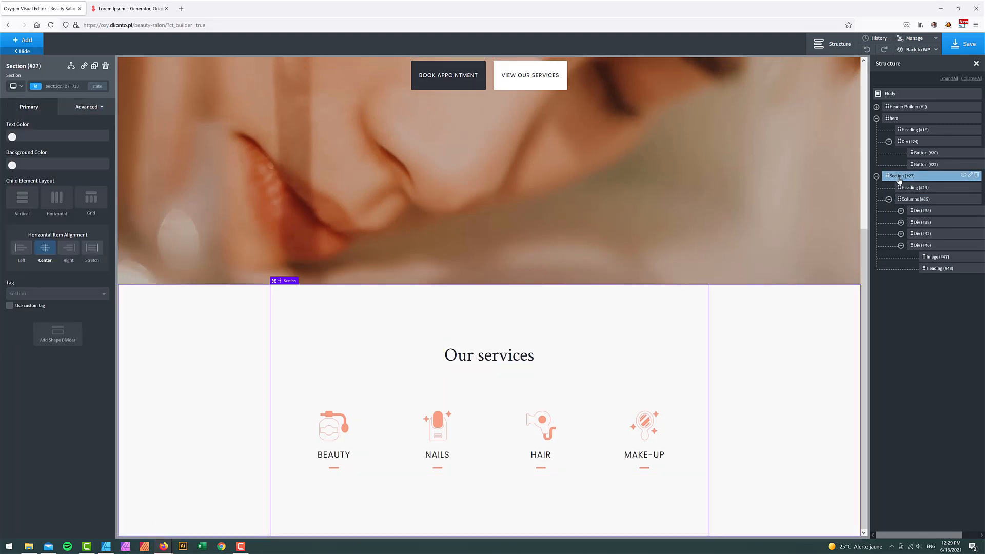
left_click(23, 40)
type("te")
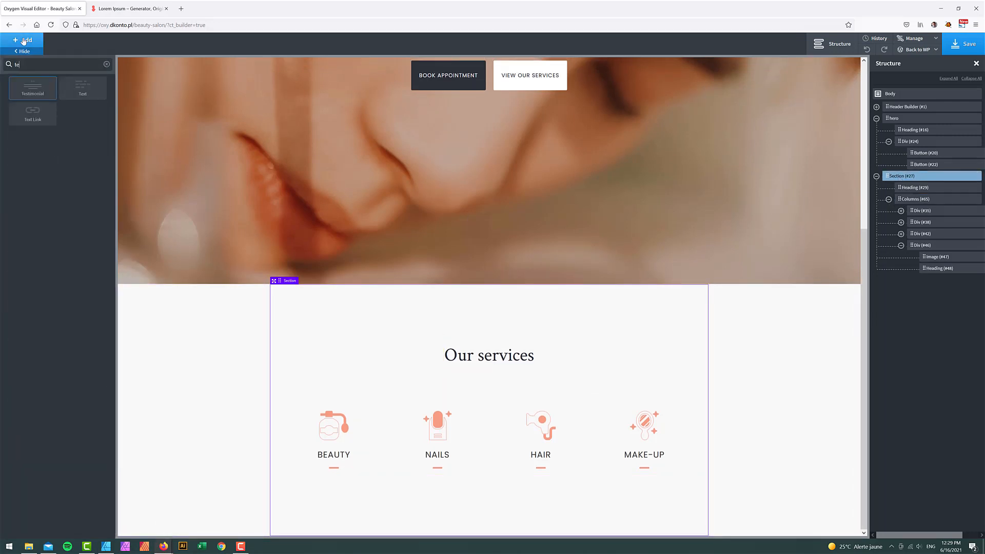
left_click(83, 88)
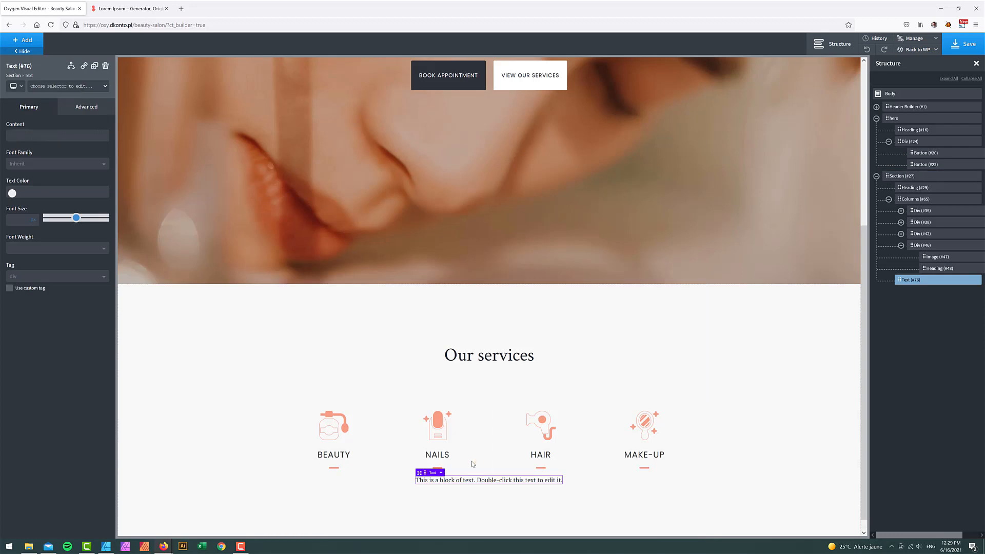
double_click(495, 480)
key("ctrl+v")
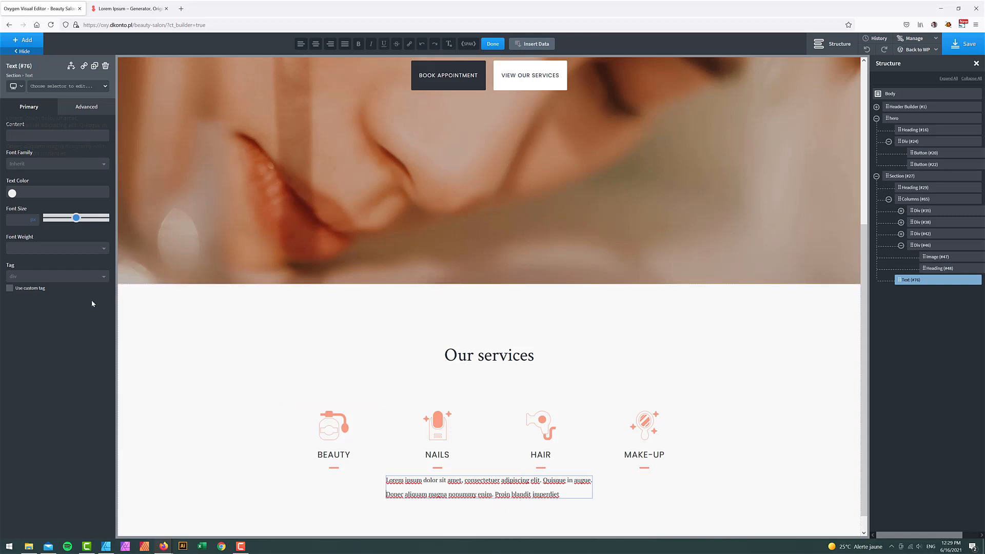
- Set the paragraph's font to Display (Poppins) and centre-align its text
left_click(23, 164)
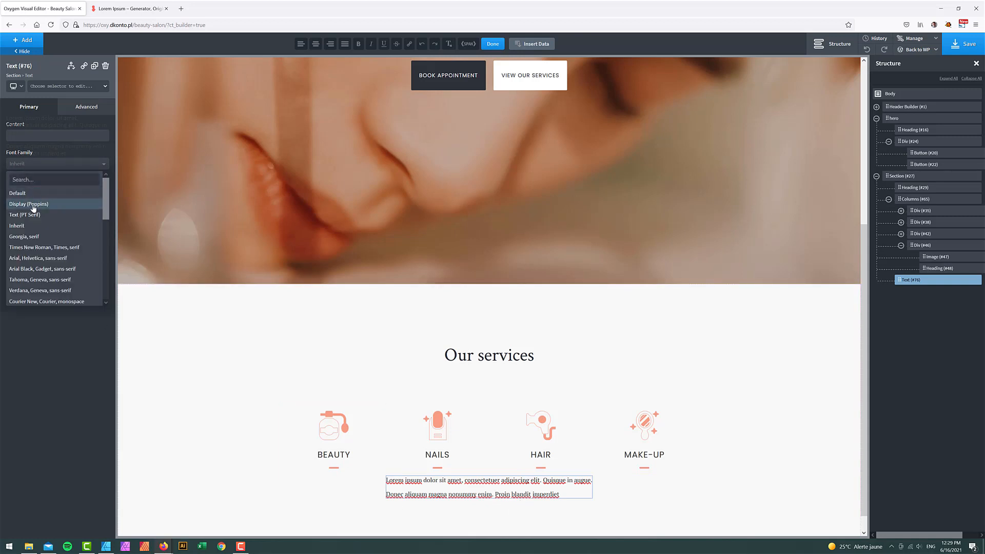
left_click(34, 205)
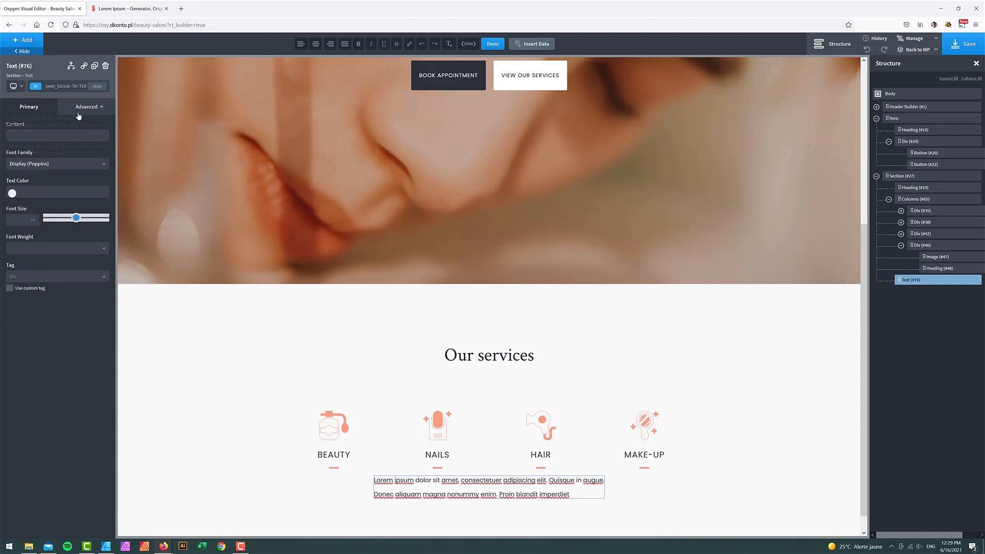
left_click(59, 189)
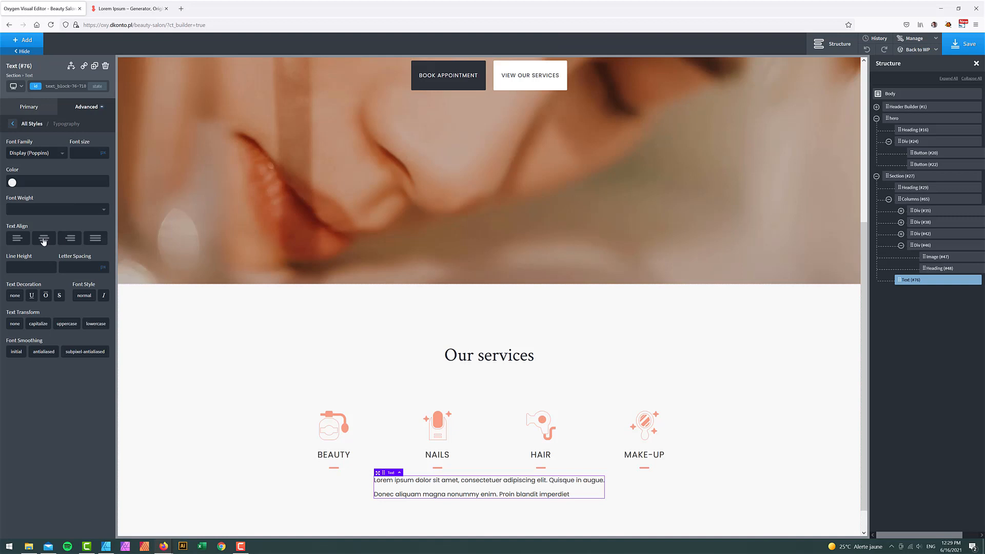
left_click(44, 240)
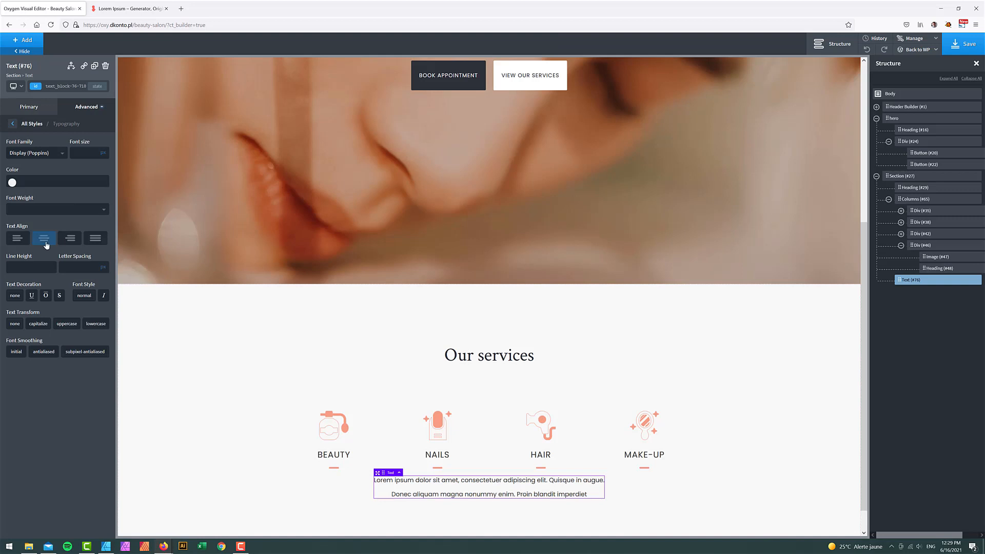
left_click(913, 199)
left_click(95, 109)
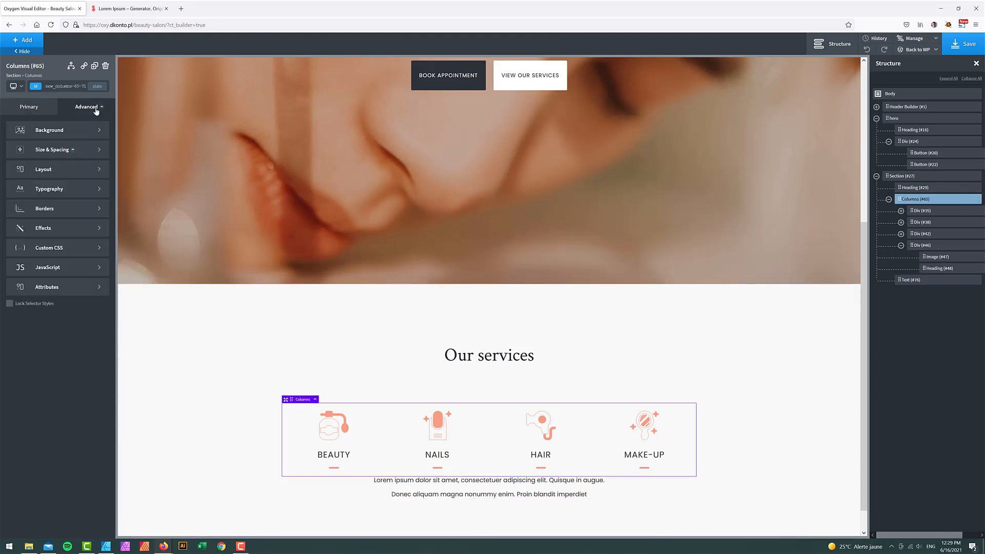
- Add a bottom margin to the services columns row
left_click(55, 150)
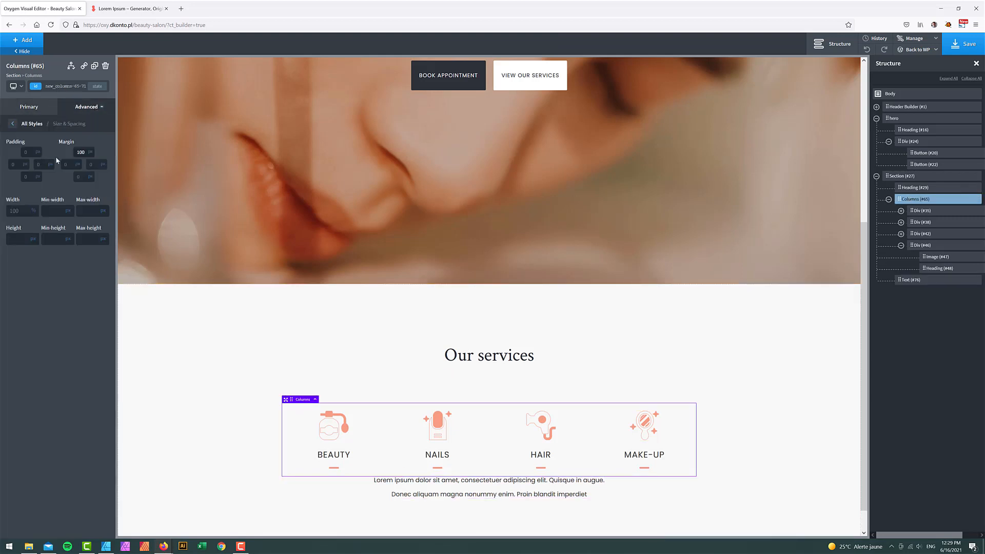
left_click(80, 177)
type("50")
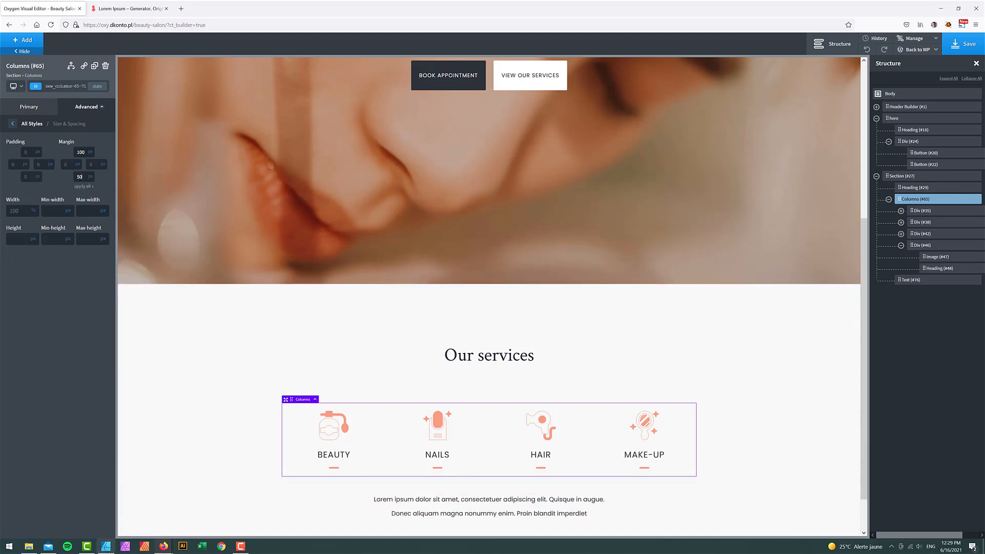
- Compare the services section in the builder against the Affinity Designer mockup
left_click(106, 546)
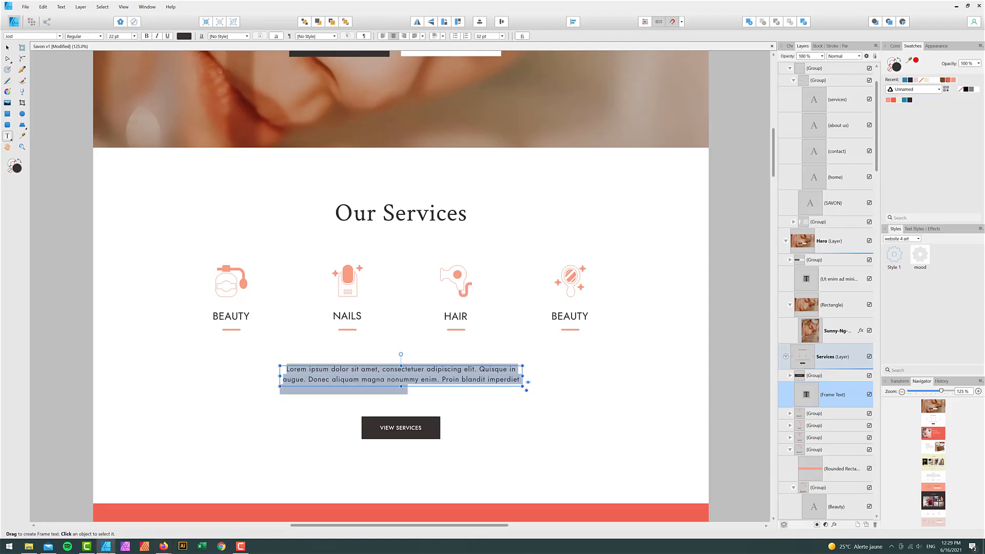
key("alt+Tab")
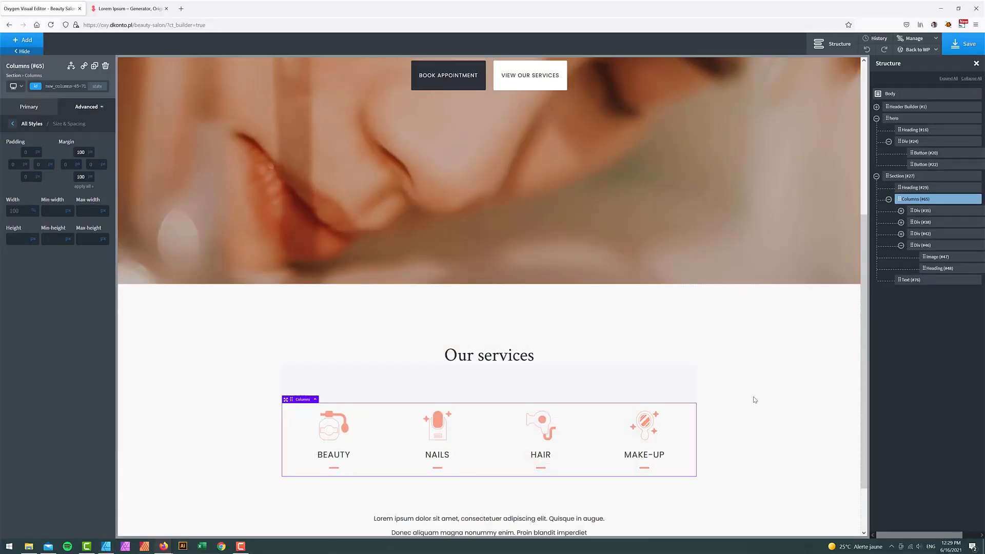
scroll(756, 397, "down", 1)
left_click(764, 396)
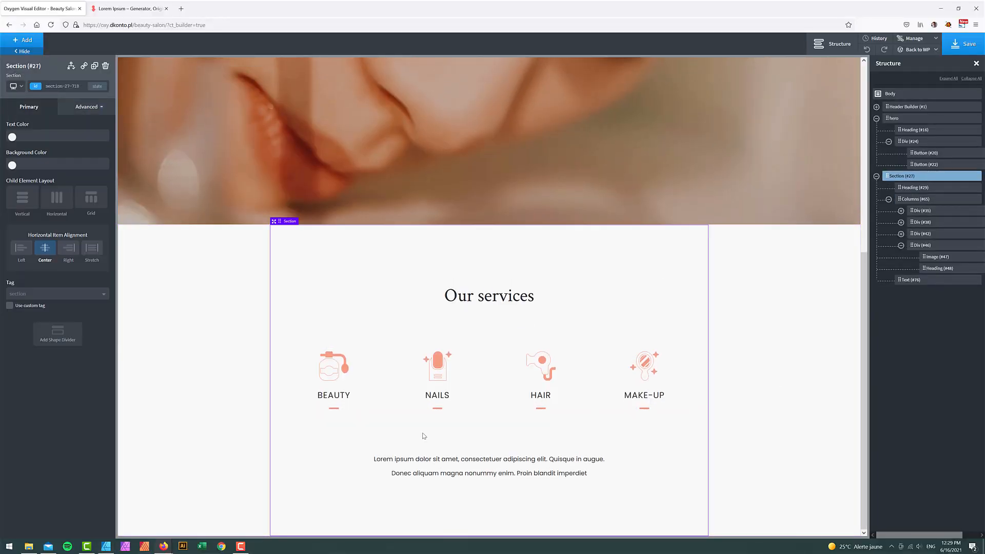
left_click(106, 547)
left_click(106, 547)
scroll(549, 377, "up", 5)
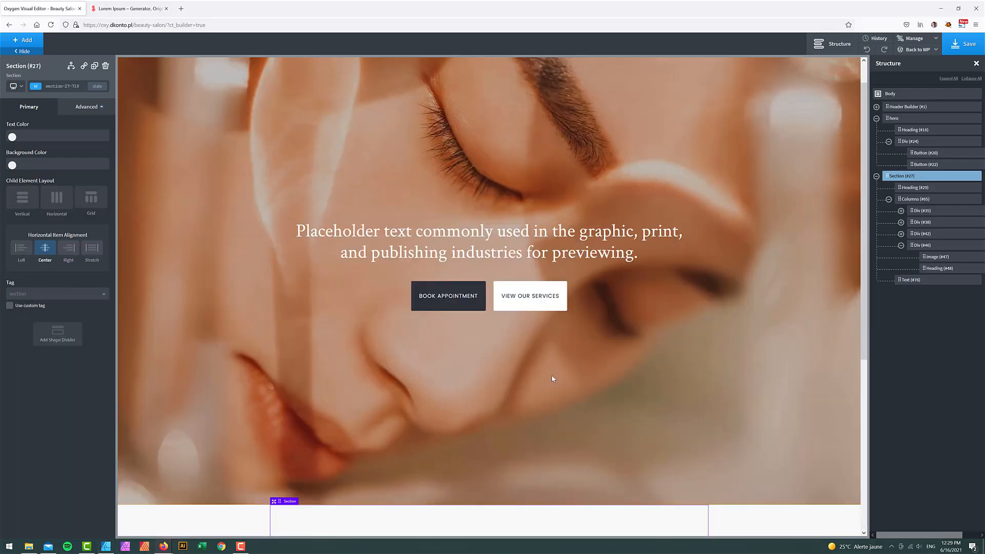
scroll(549, 377, "down", 3)
- Duplicate the hero's BOOK APPOINTMENT button and move the copy below the services paragraph
left_click(446, 132)
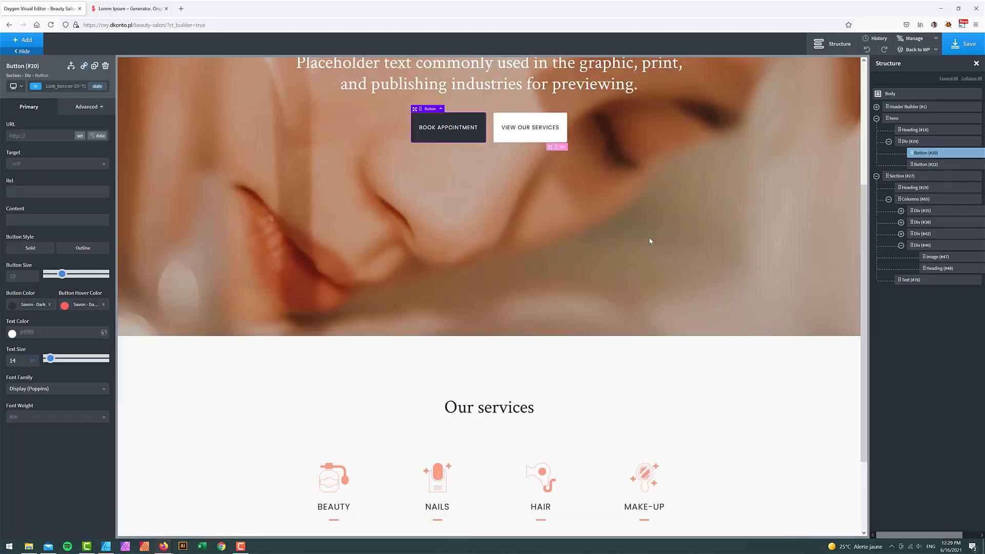
left_click(974, 153)
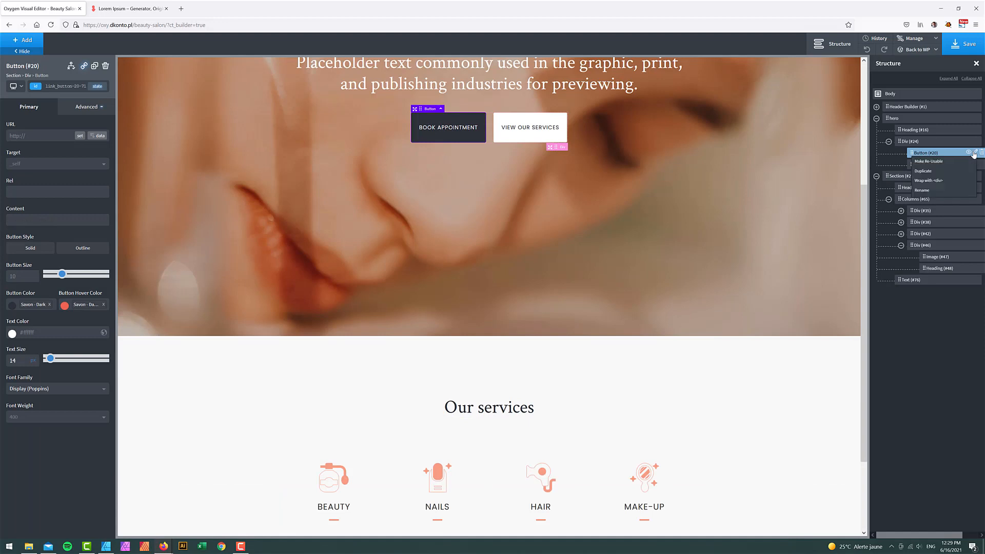
left_click(930, 174)
left_click_drag(915, 159, 911, 288)
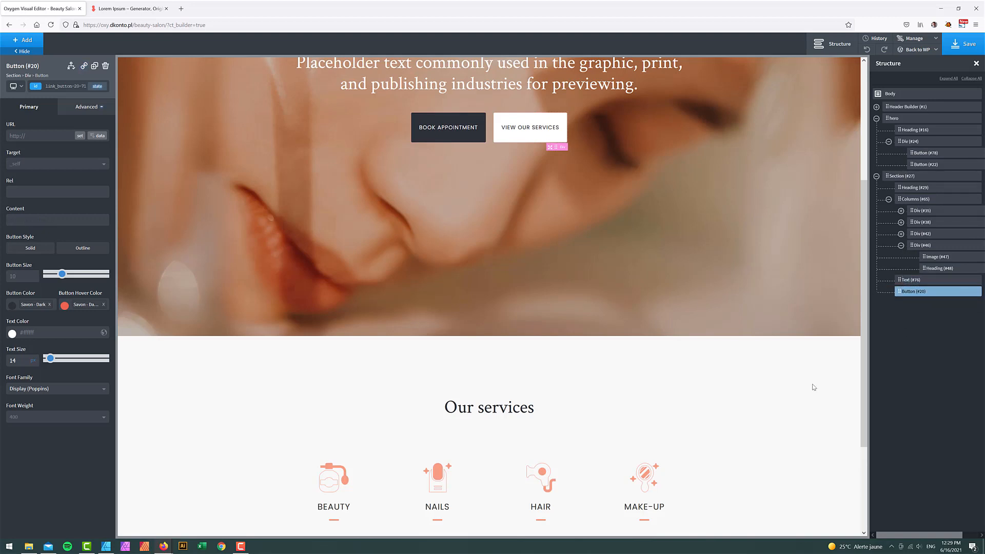
scroll(813, 387, "down", 3)
- Relabel the copied button as VIEW SERVICES
double_click(496, 465)
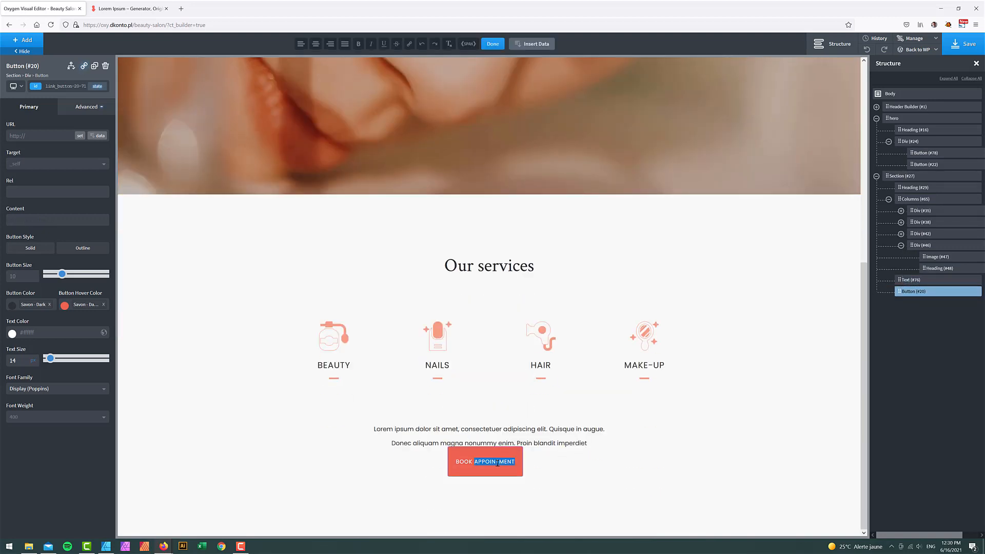
left_click(497, 463)
type("VIE")
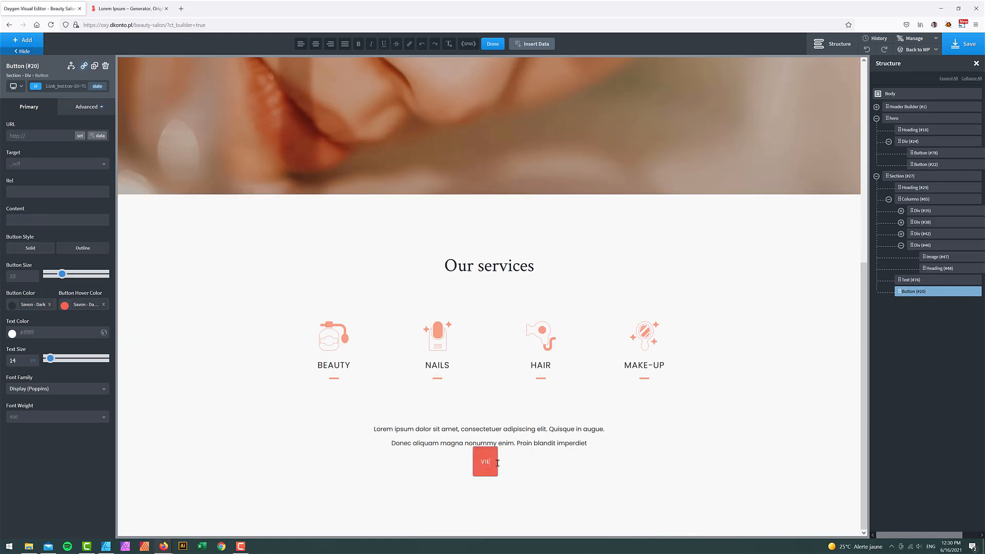
type("W SERVICES")
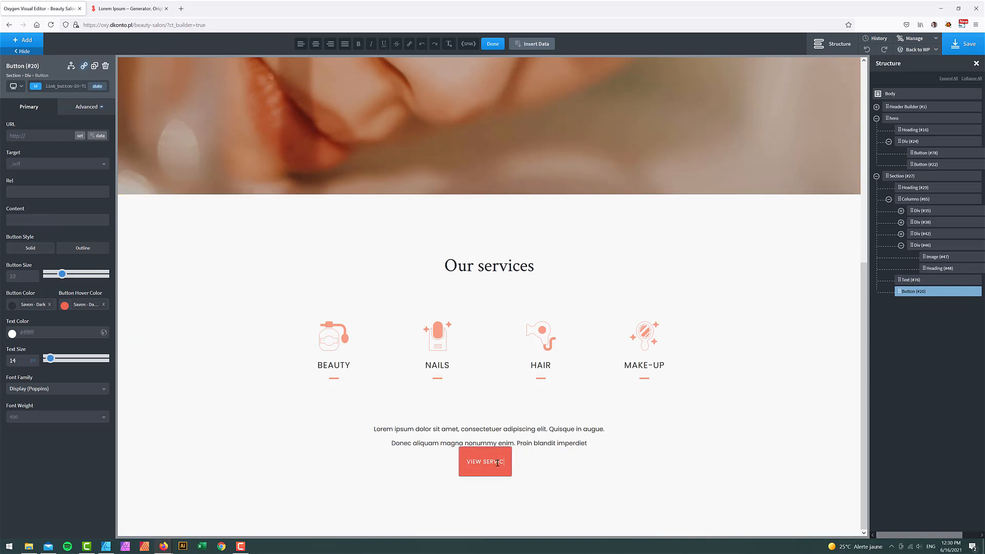
left_click(593, 436)
- Set the services paragraph's bottom margin to 50
left_click(65, 150)
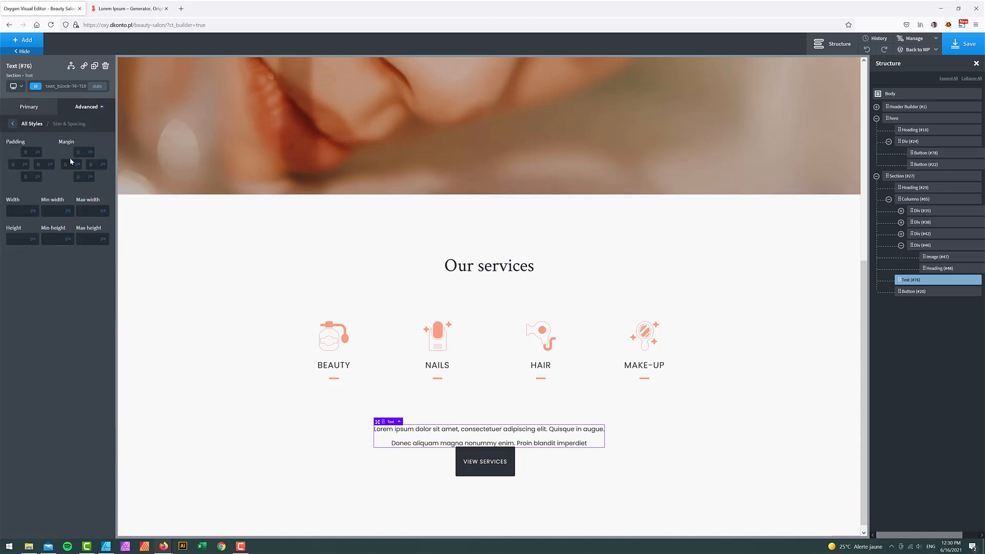
left_click(81, 177)
type("50")
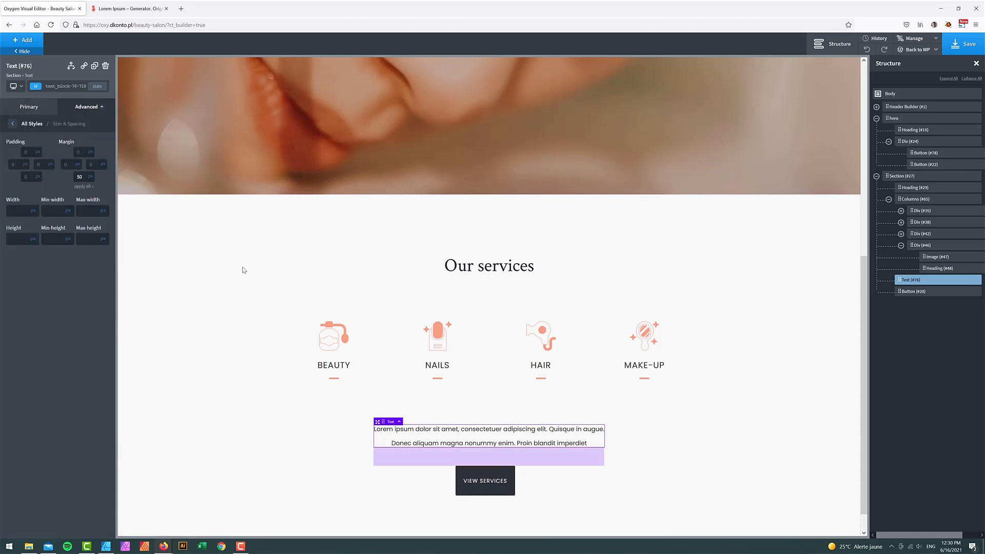
- Change the services columns row's top and bottom margins to 75
left_click(758, 376)
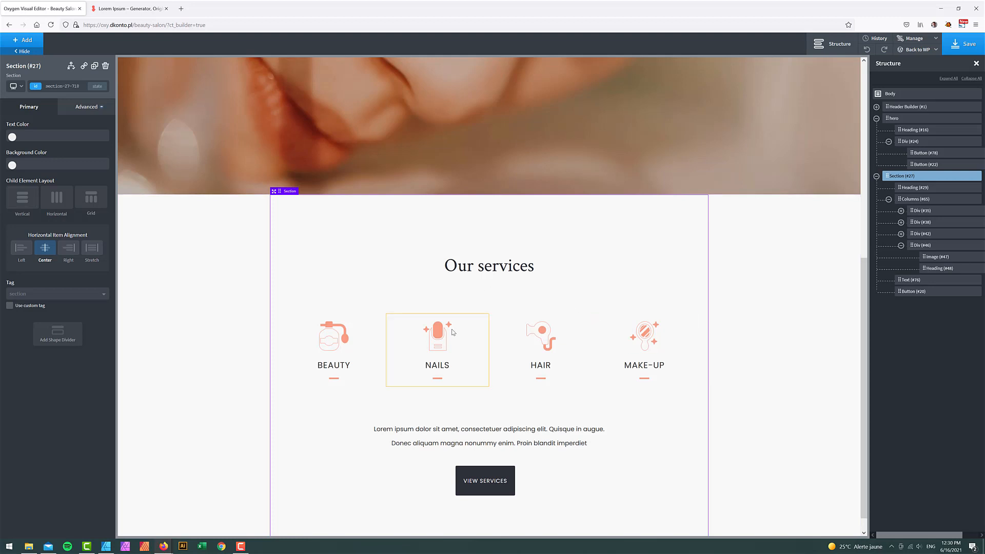
left_click(477, 322)
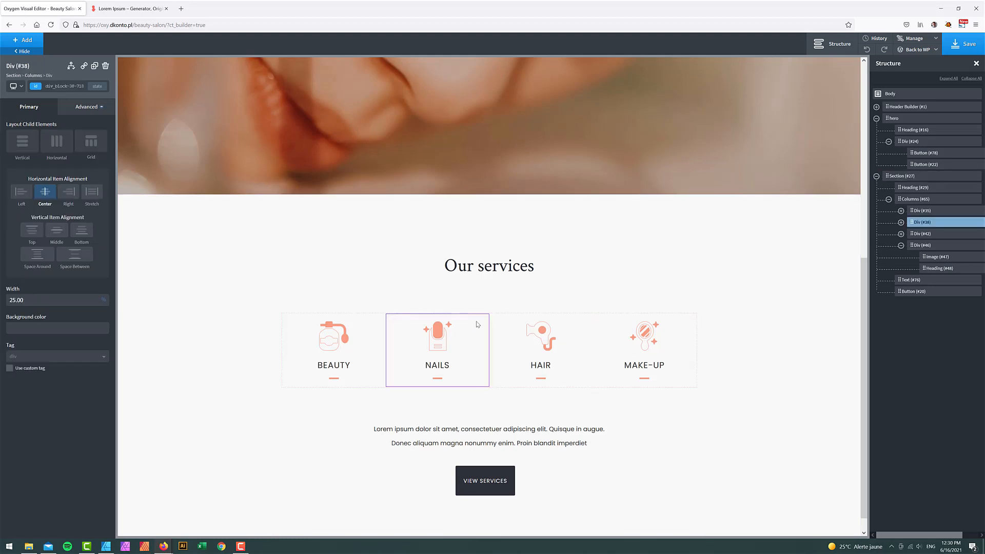
left_click(915, 199)
left_click(89, 108)
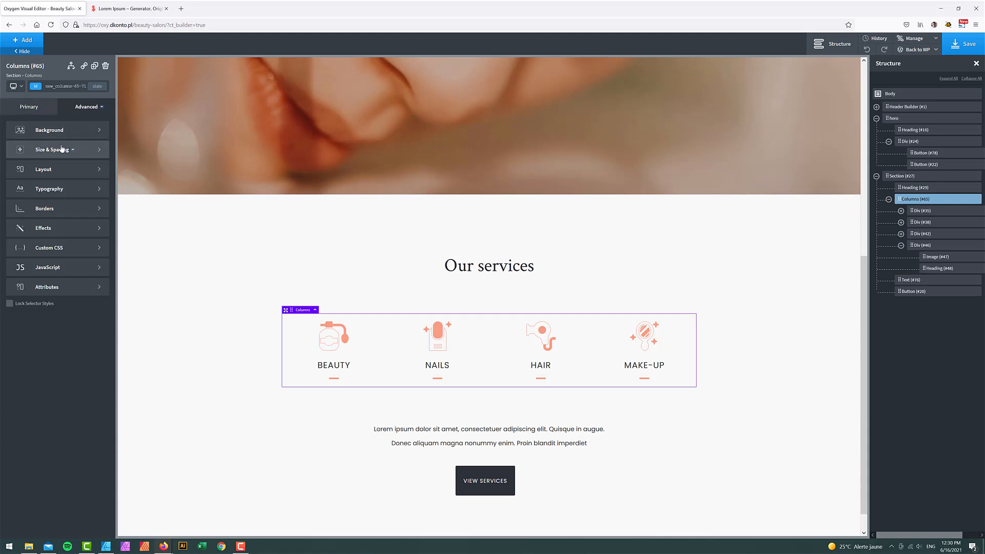
left_click(62, 147)
double_click(81, 152)
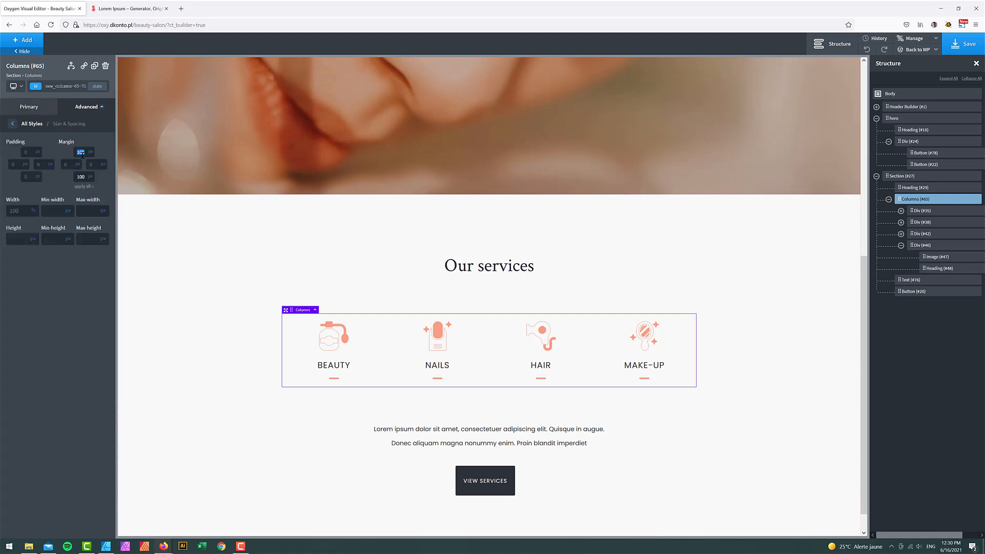
type("75")
double_click(82, 177)
type("75")
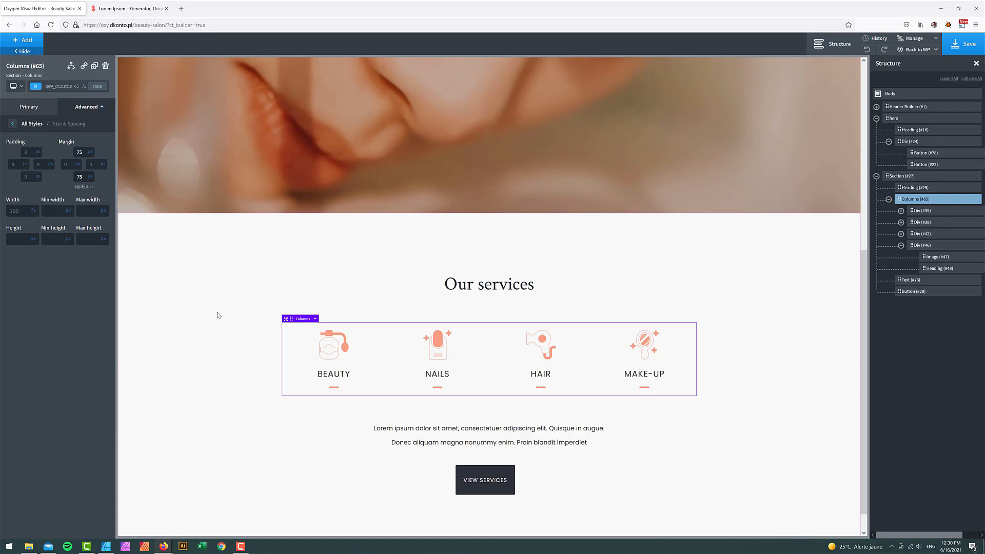
scroll(217, 315, "down", 1)
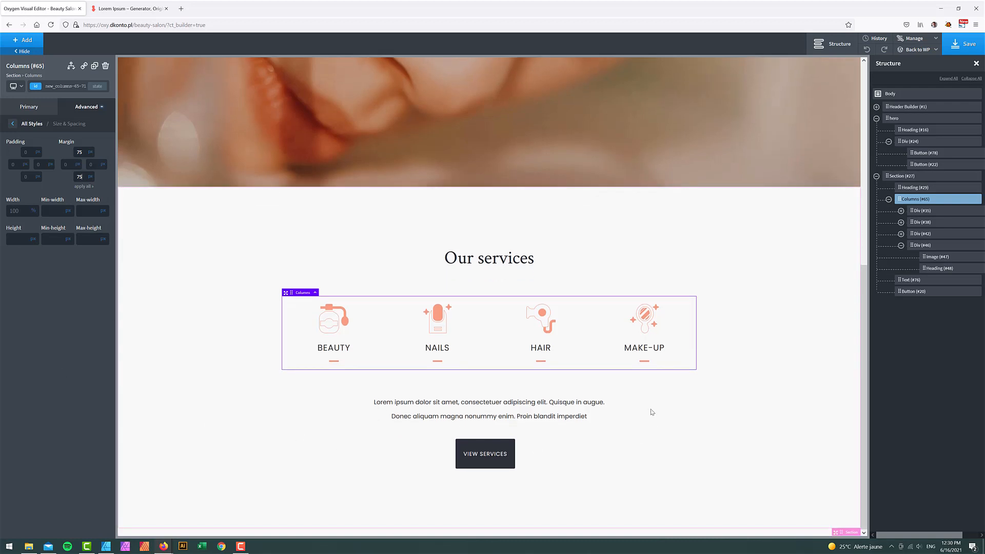
left_click(792, 353)
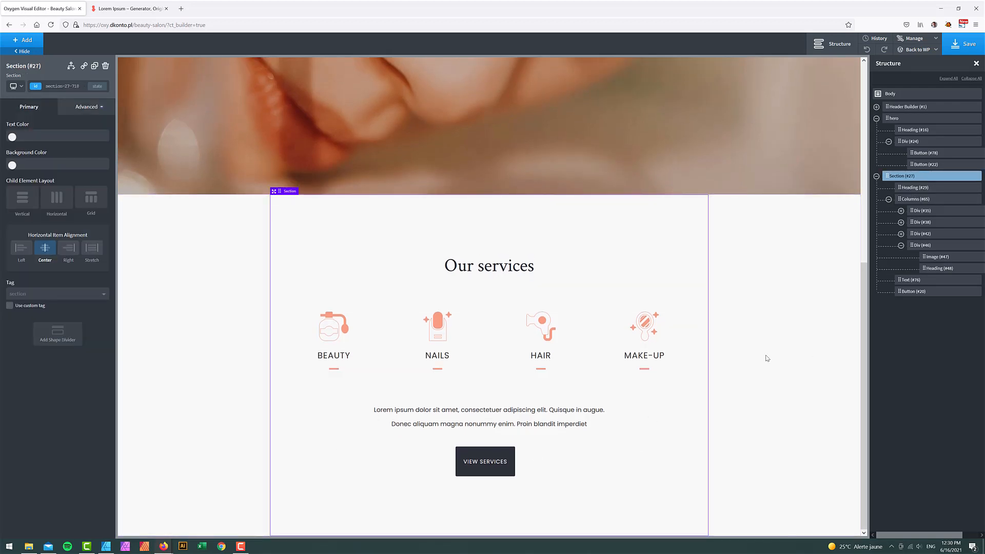
left_click(106, 547)
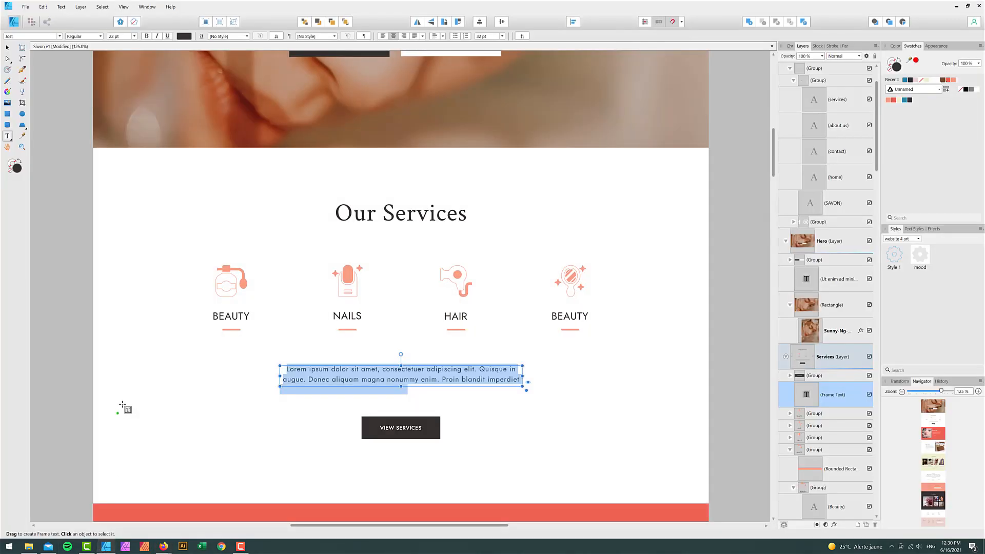
scroll(126, 411, "down", 7)
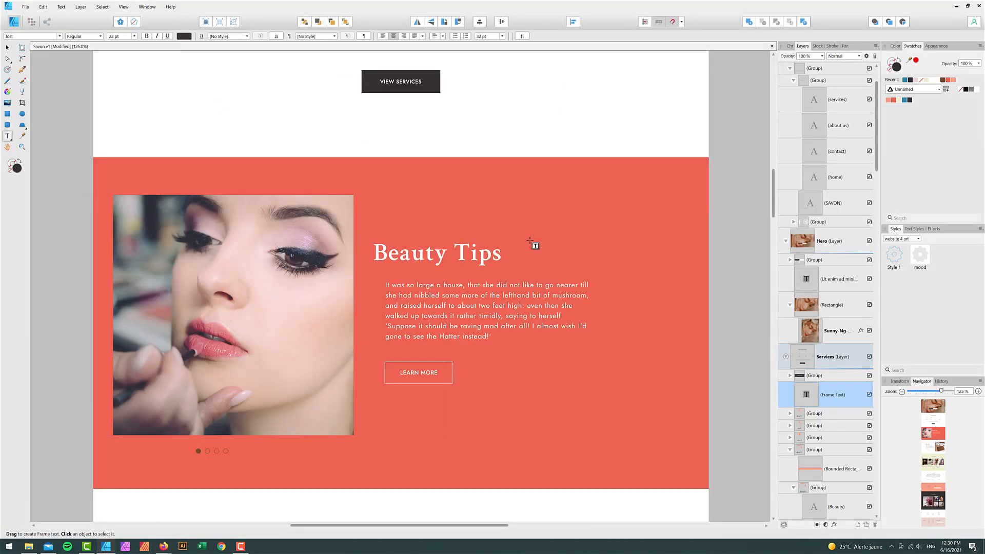
left_click(7, 47)
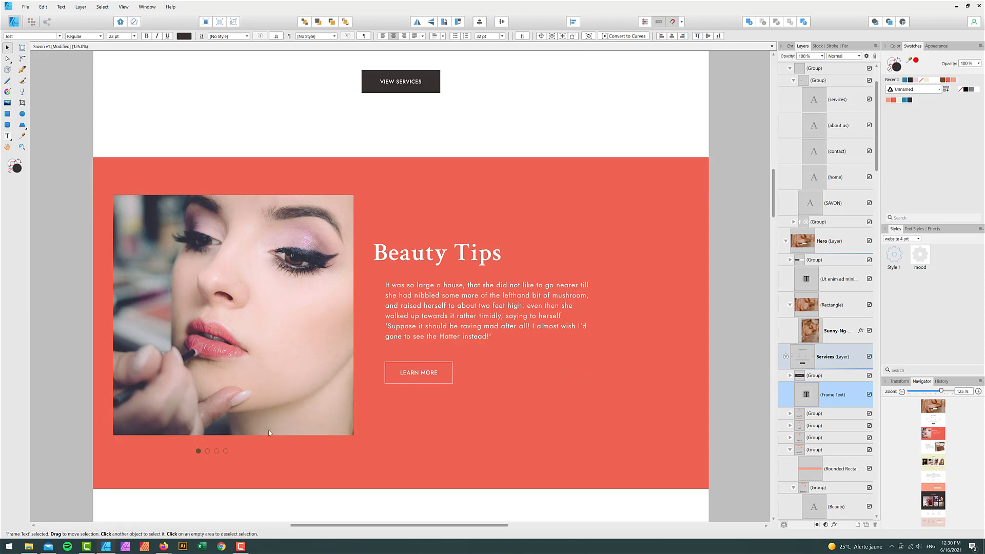
scroll(361, 447, "down", 1)
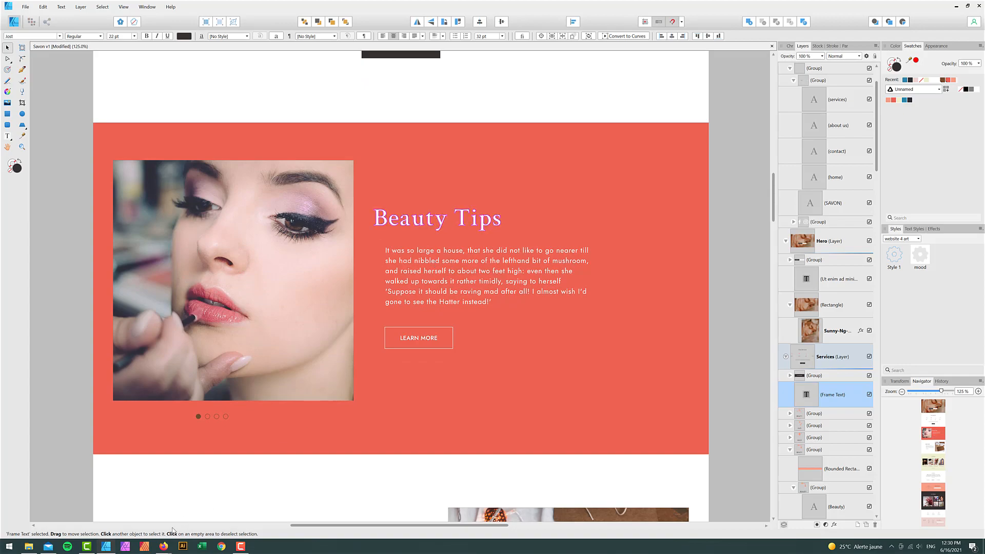
mouse_move(164, 547)
left_click(123, 524)
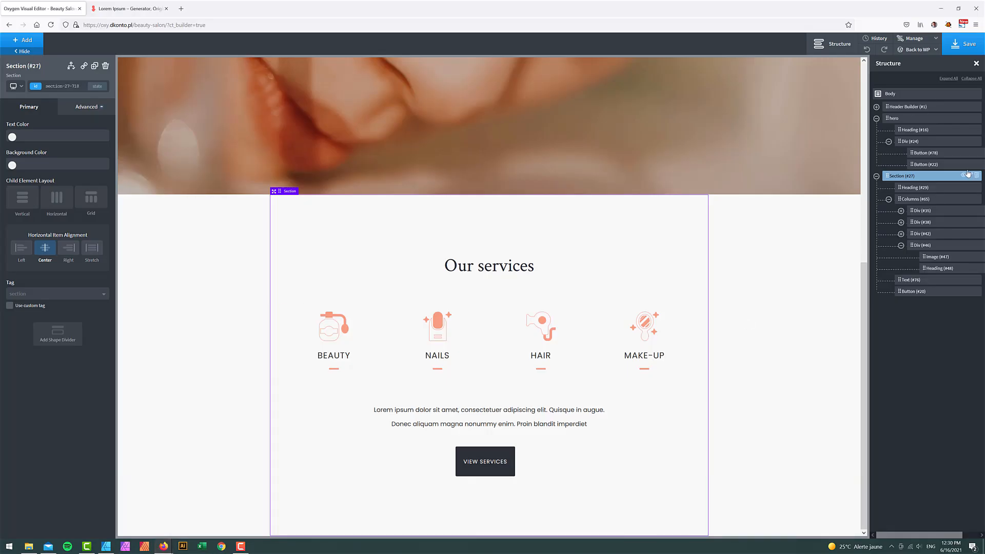
- Rename the second section in the Structure outline to 'services'
left_click(876, 118)
left_click(970, 131)
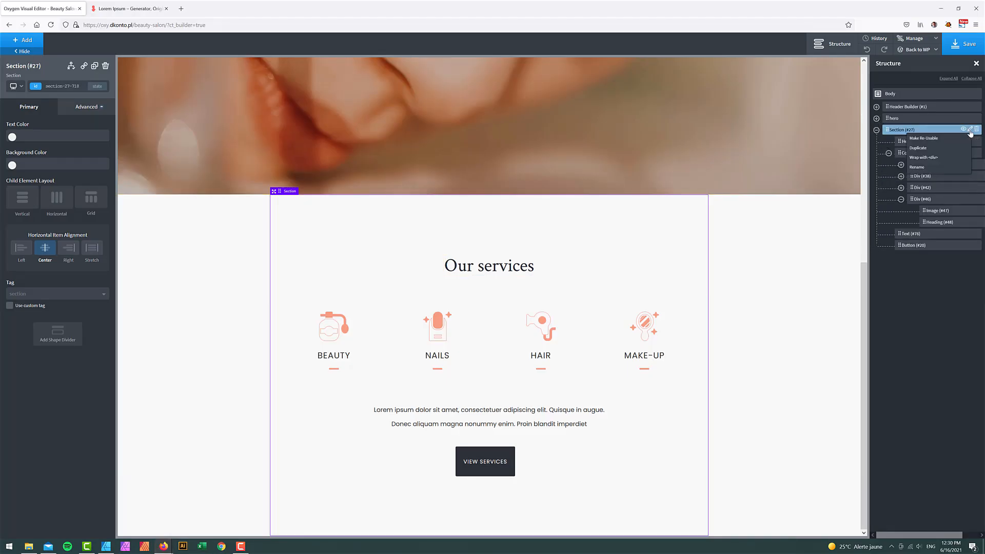
left_click(927, 168)
left_click(907, 131)
key("ctrl+a")
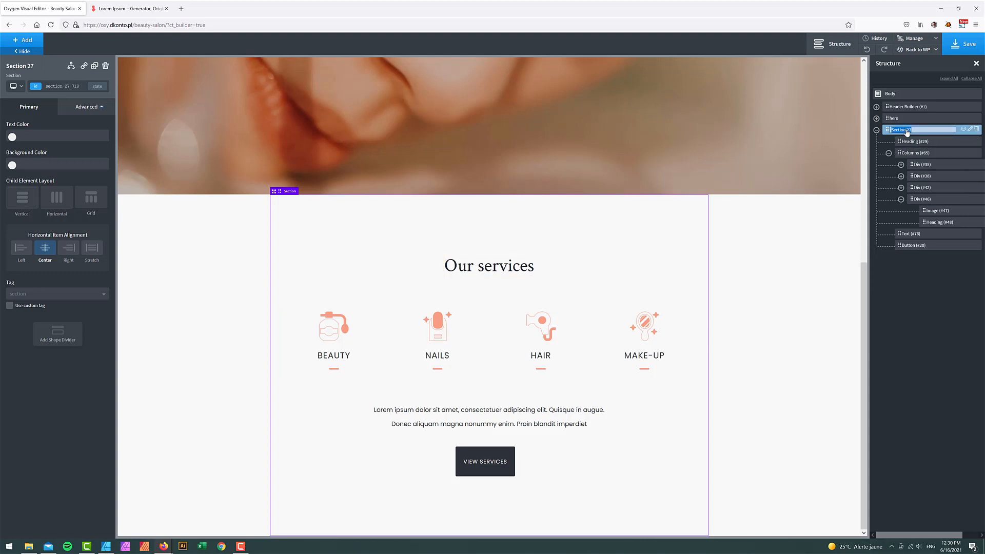
type("services")
key("Return")
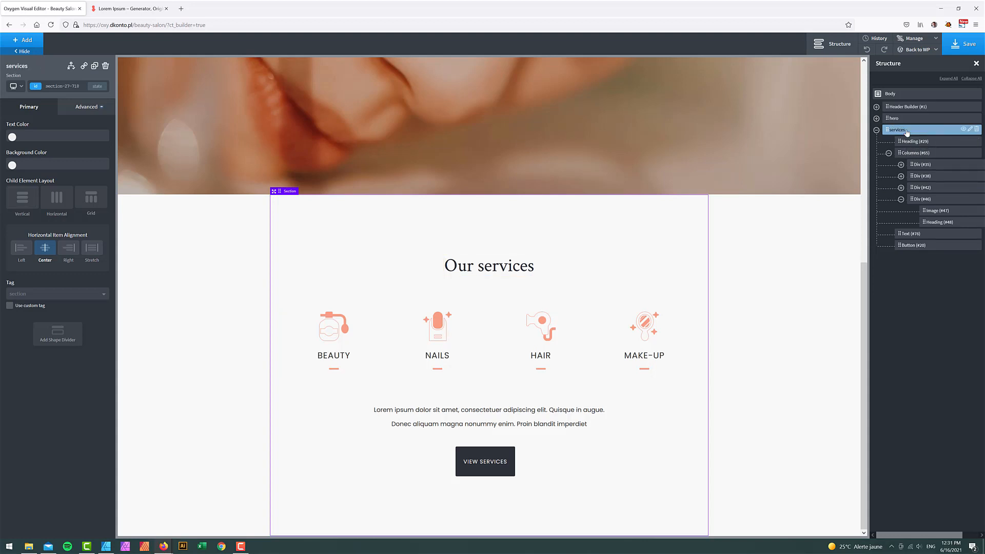
left_click(876, 131)
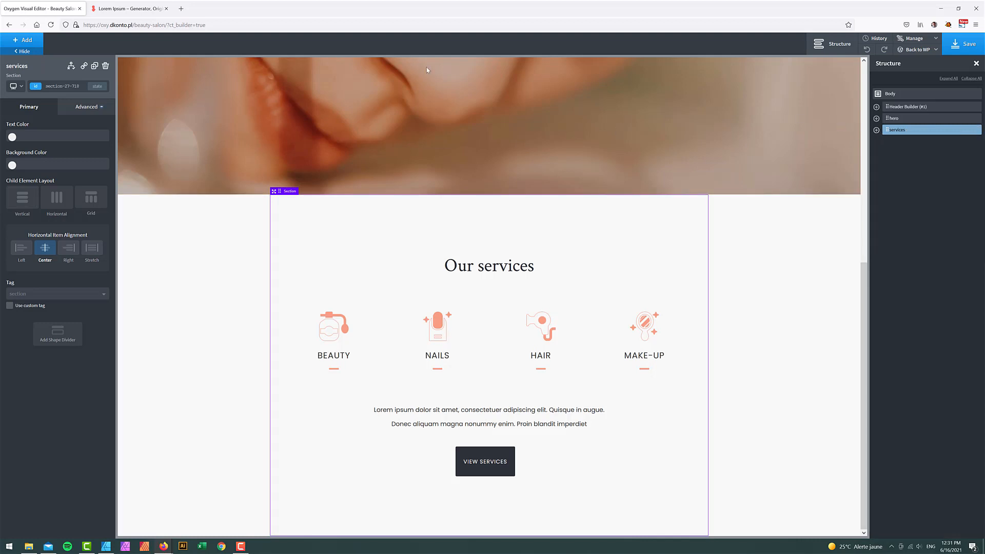
- Add a new section below services and name it 'tips'
left_click(41, 42)
type("sec")
left_click(41, 87)
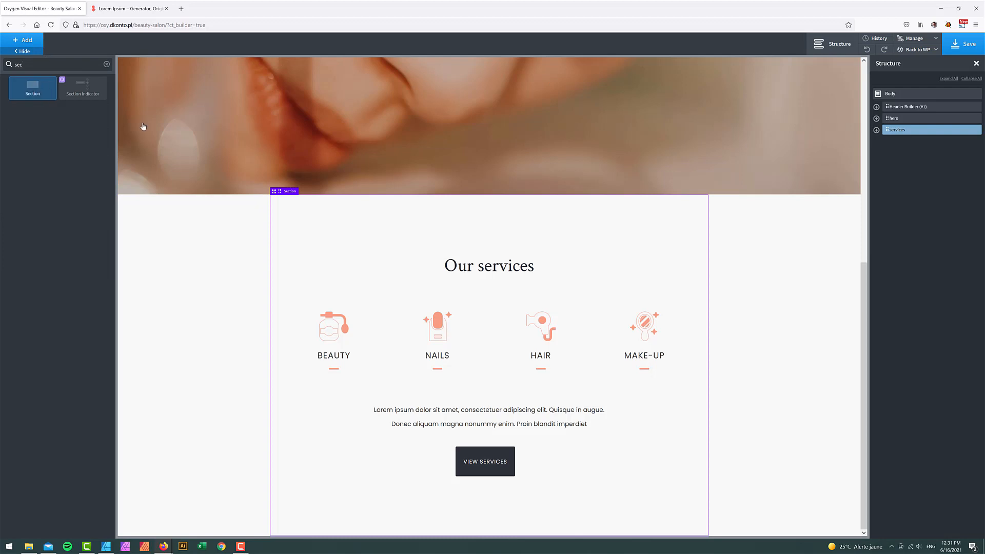
left_click(969, 143)
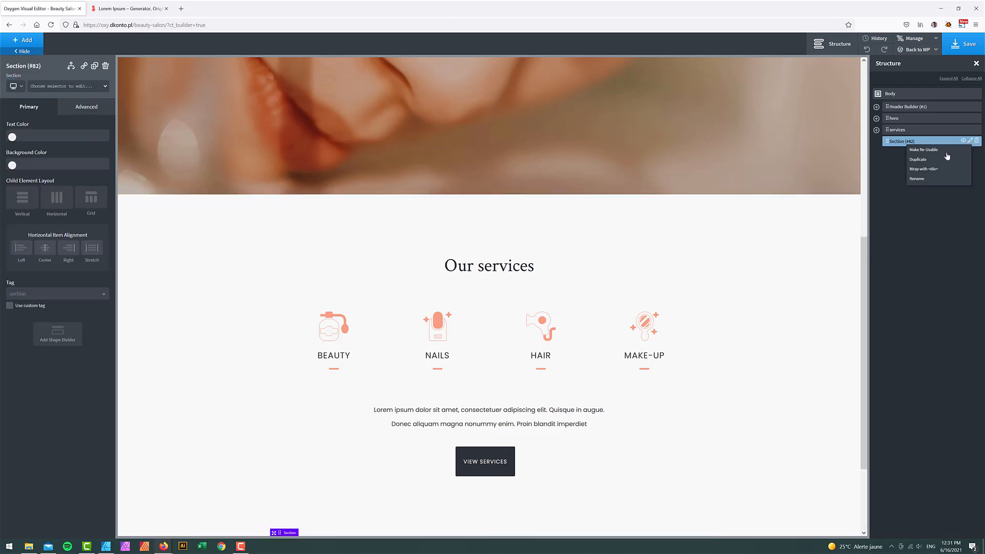
left_click(925, 183)
triple_click(904, 143)
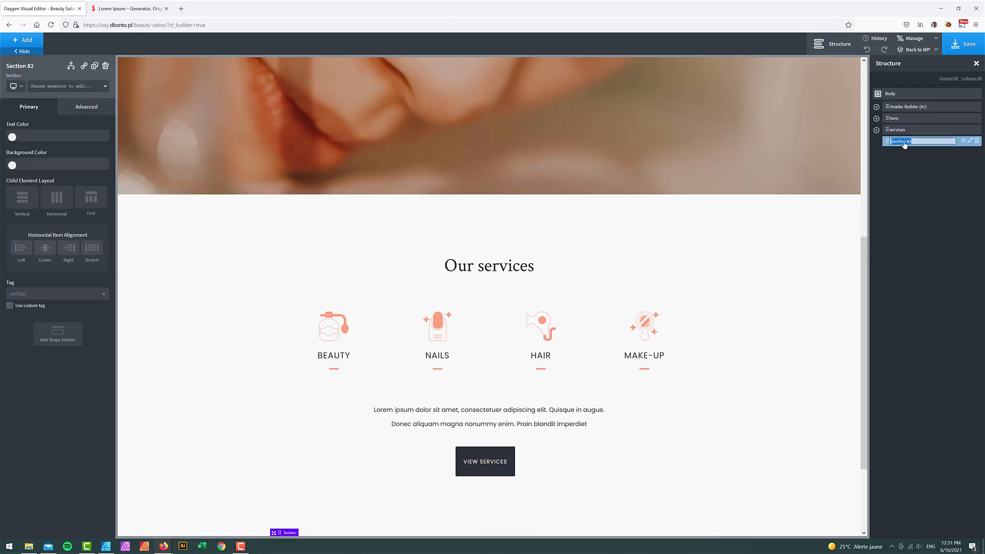
type("tips")
key("Return")
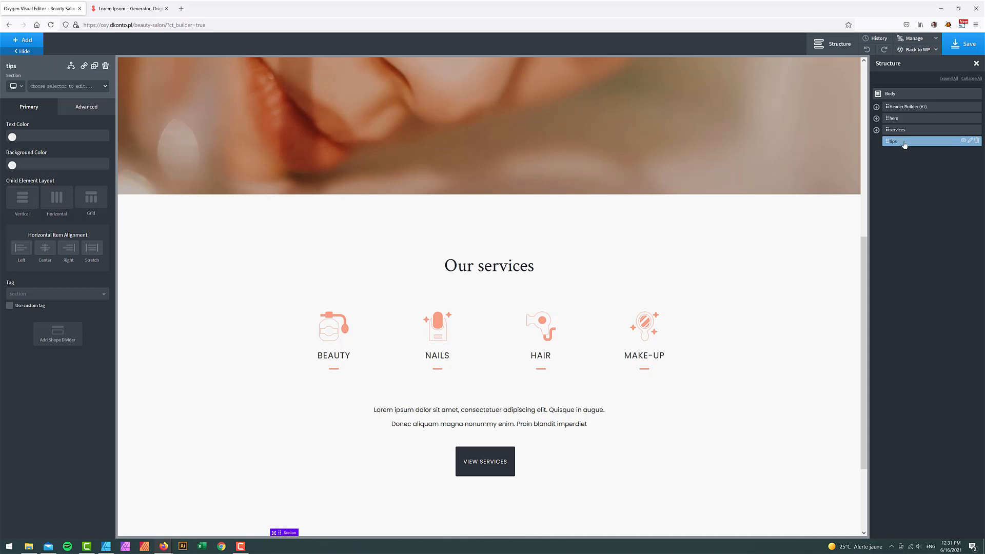
- Set the tips section's background colour to the Savon dark orange swatch
left_click(86, 107)
left_click(23, 132)
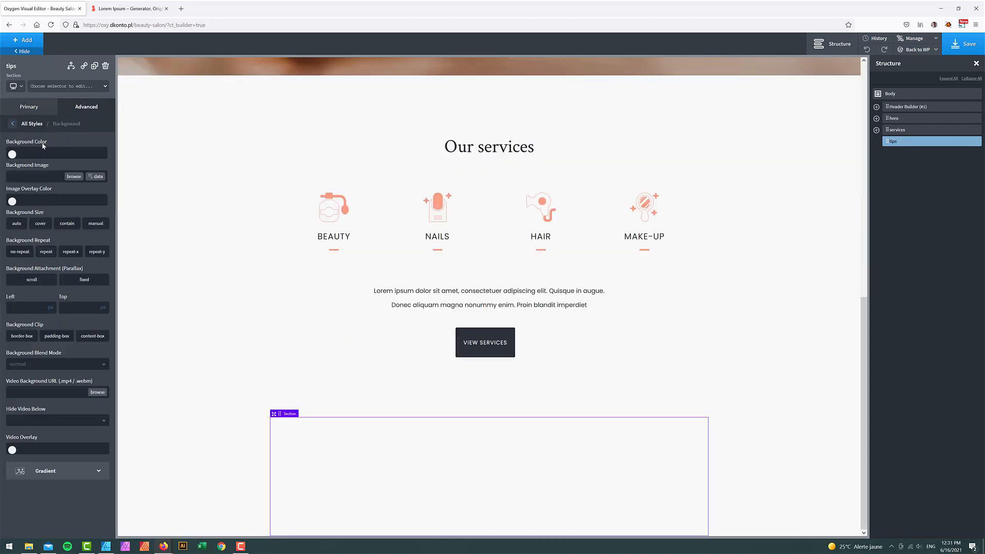
left_click(12, 154)
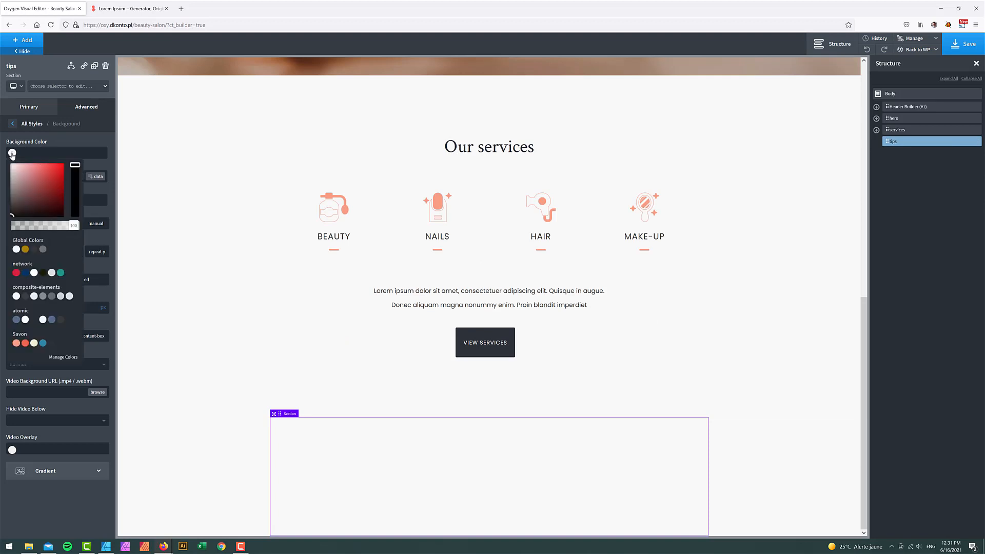
left_click(26, 343)
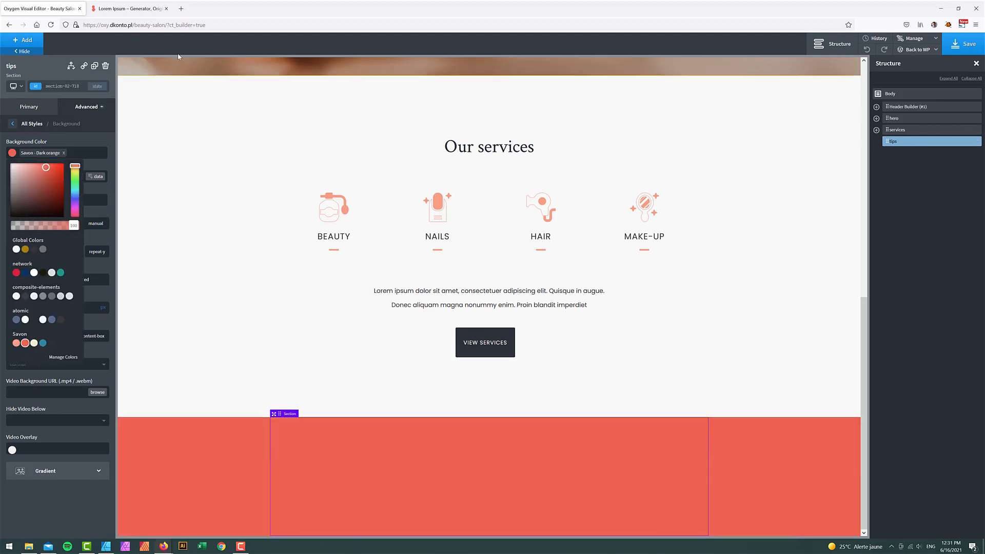
left_click(23, 39)
left_click(41, 63)
- Add a Columns block to the tips section split into 50/50 columns
type("col")
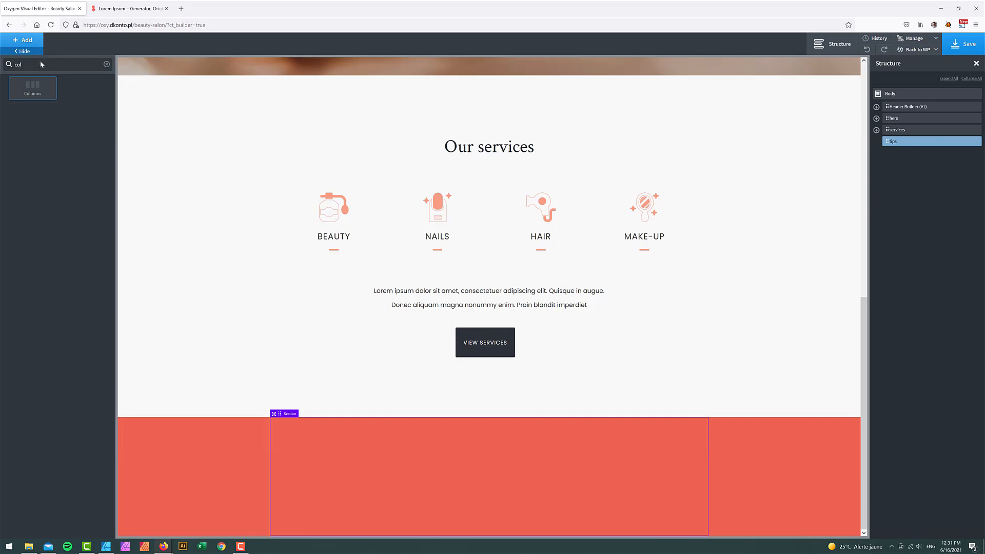
left_click(40, 86)
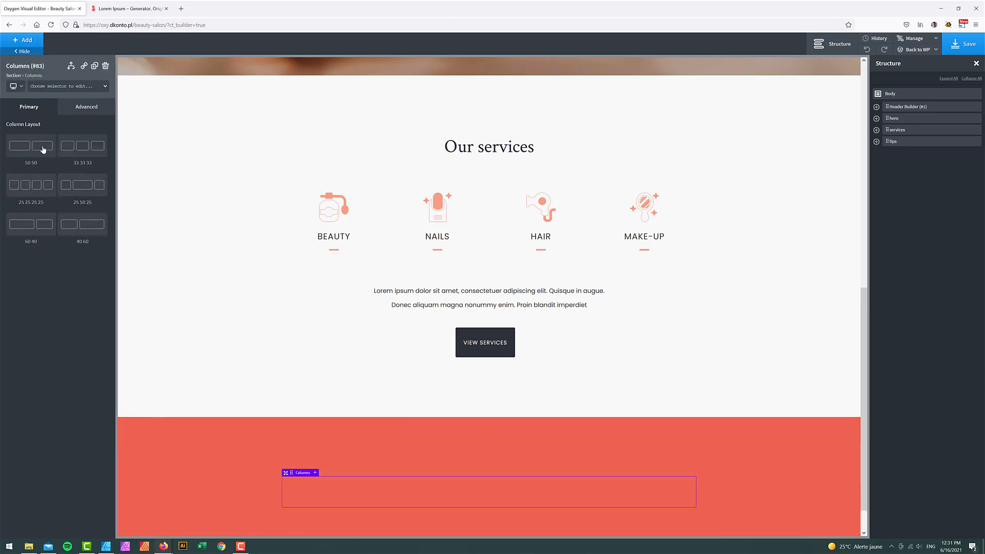
left_click(43, 149)
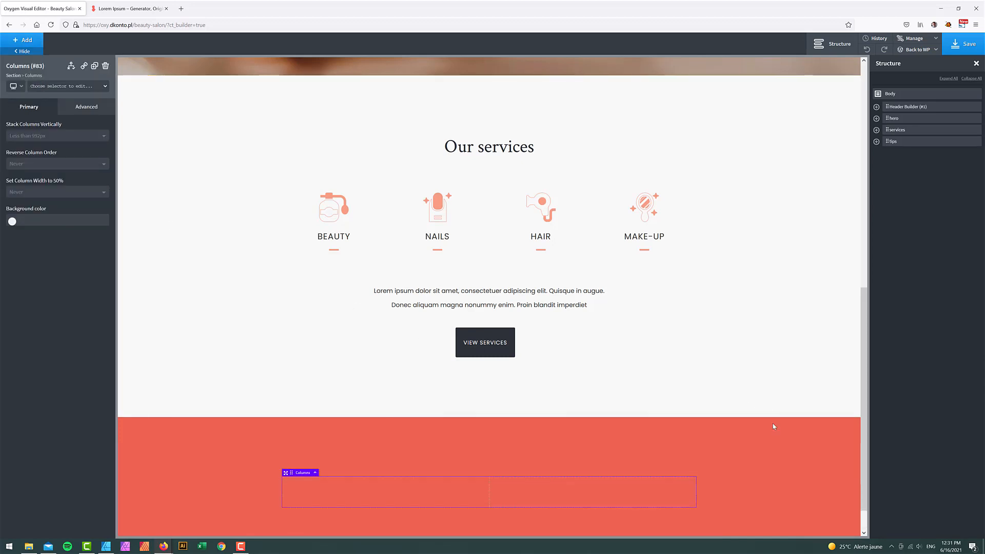
scroll(774, 428, "down", 1)
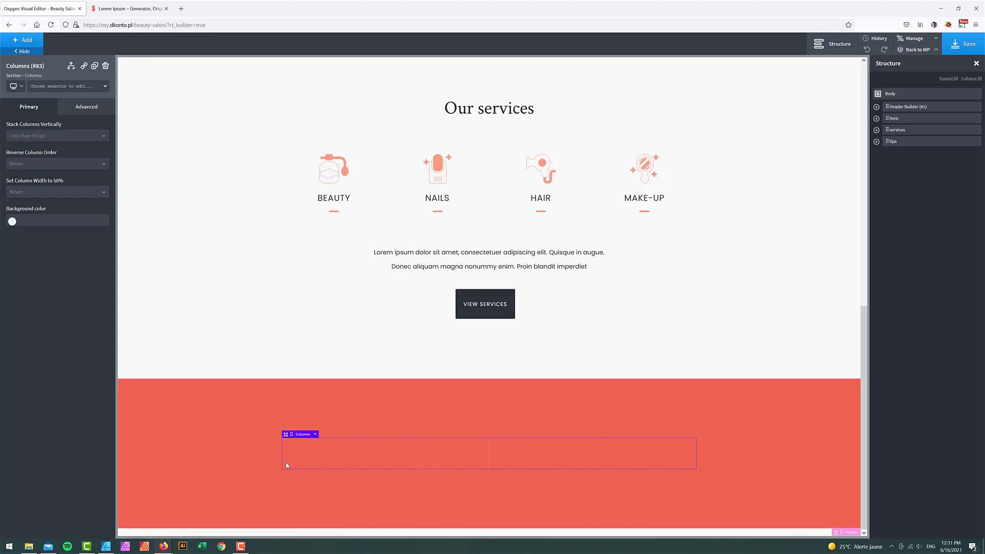
- Insert a Slider into the left column Div (#84)
left_click(876, 141)
left_click(889, 152)
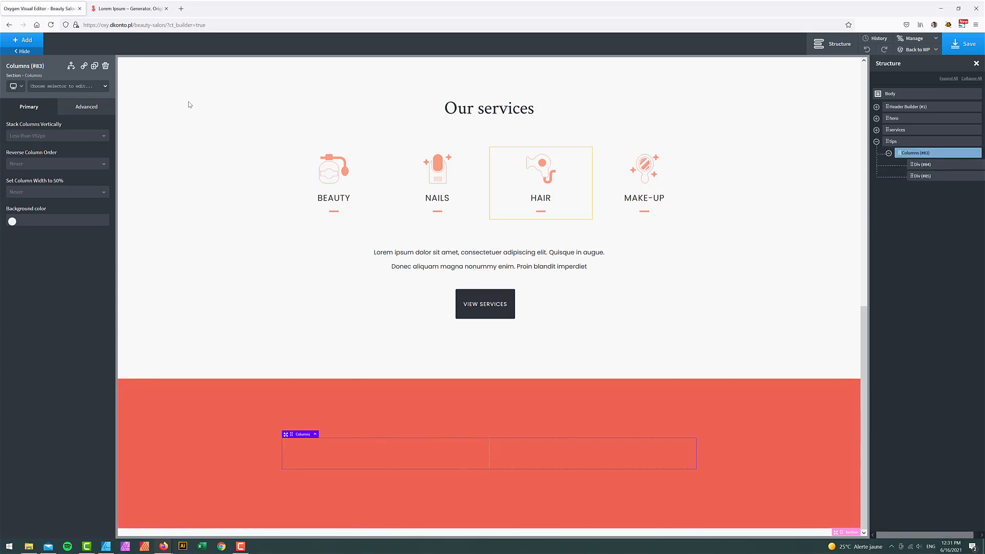
left_click(924, 164)
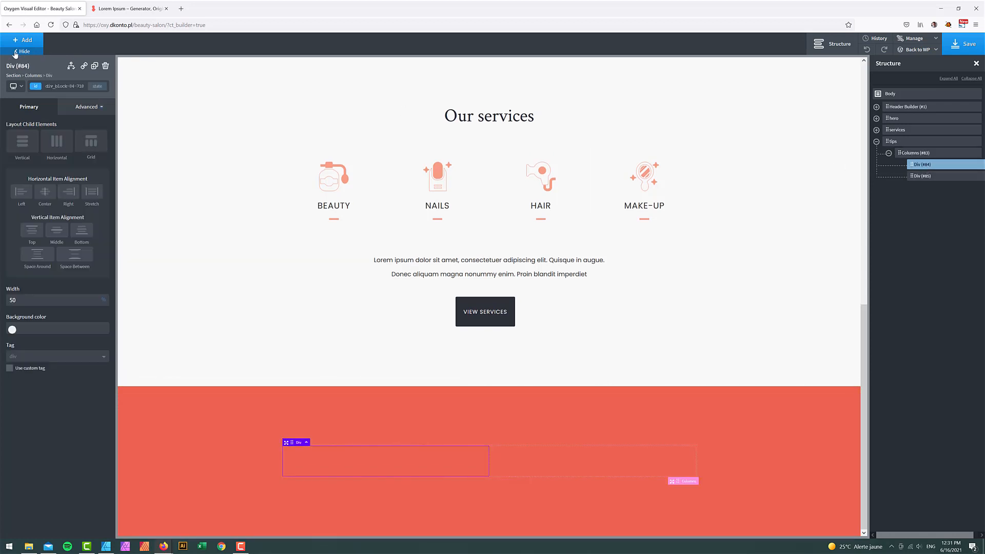
left_click(27, 41)
type("slider")
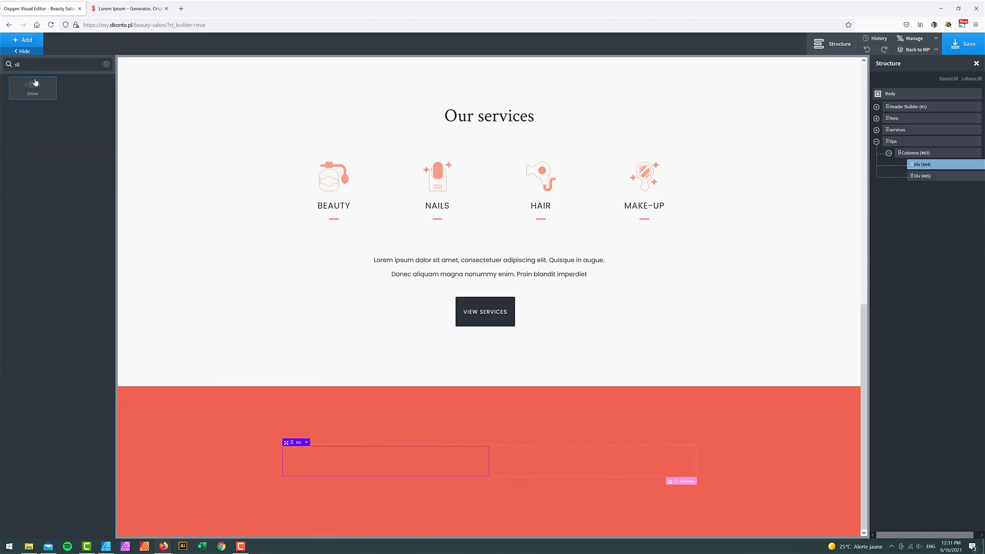
left_click(33, 84)
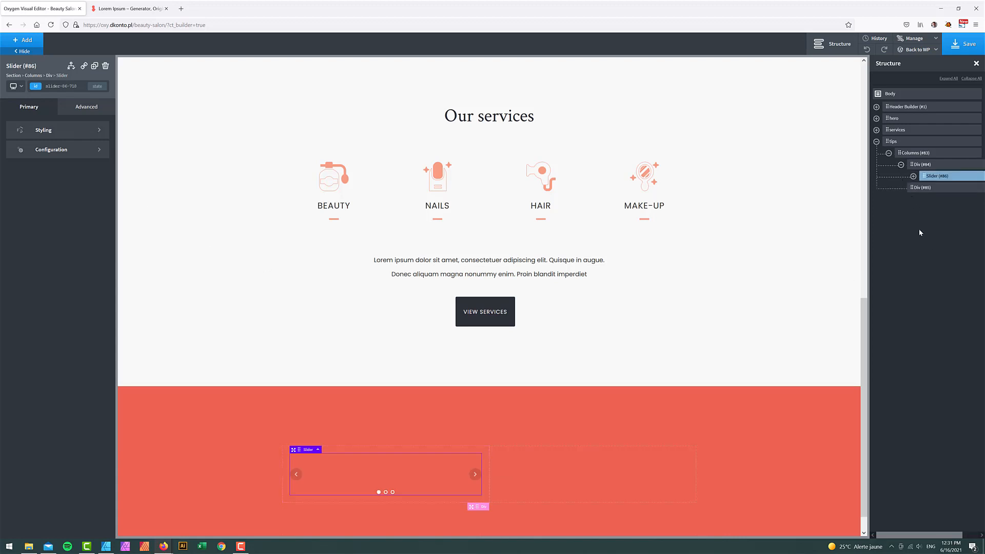
- Delete Slides #88 and #89, leaving only Slide #87 selected
left_click(913, 176)
left_click_drag(940, 535, 967, 536)
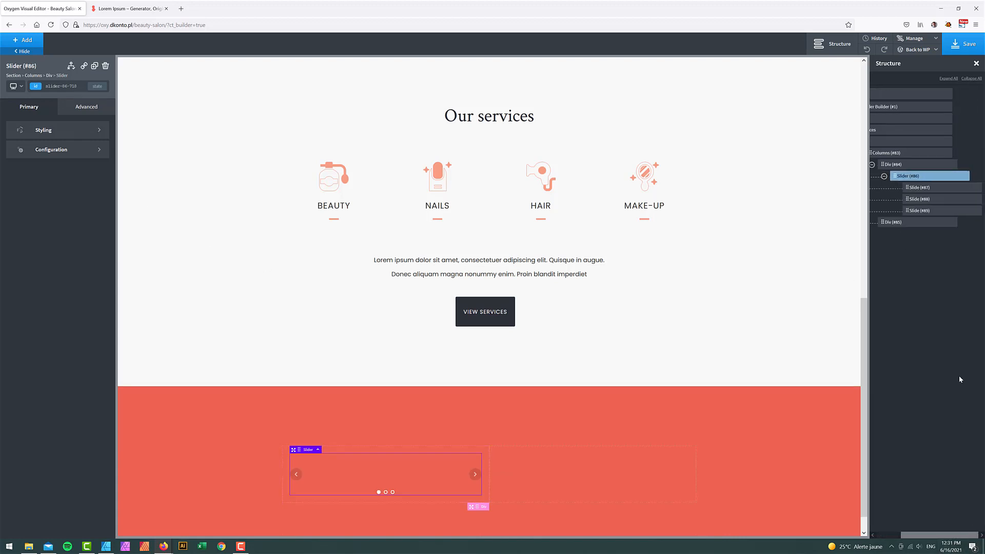
left_click(977, 199)
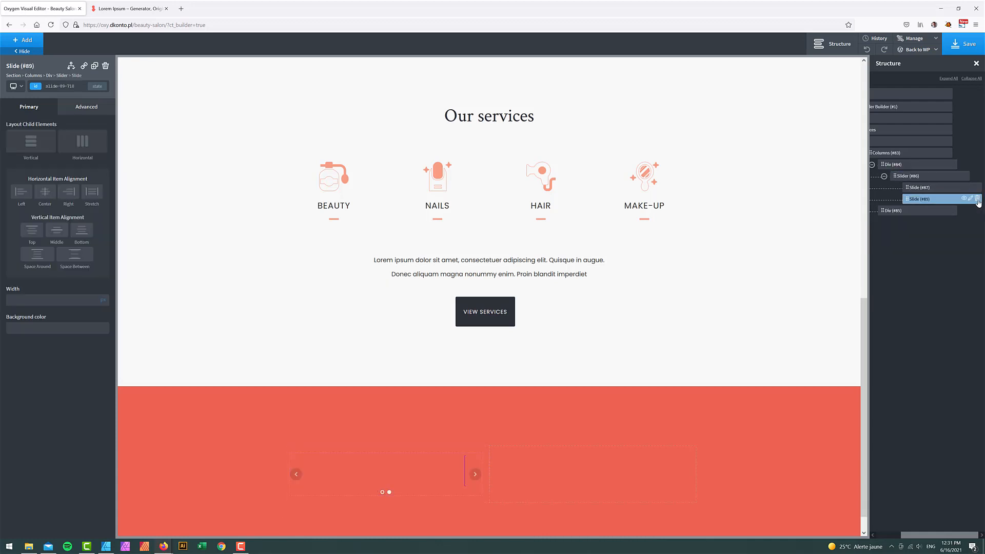
left_click(977, 199)
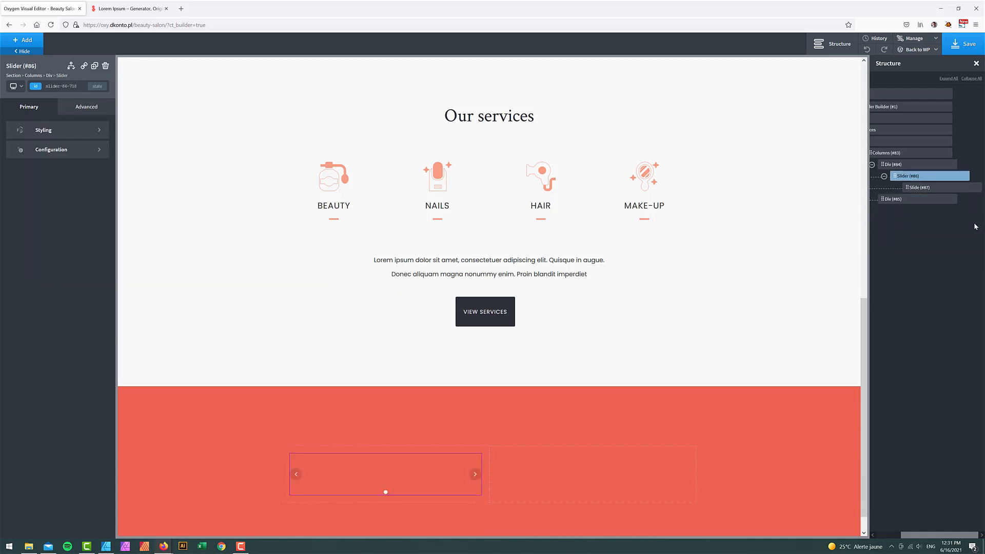
left_click(919, 189)
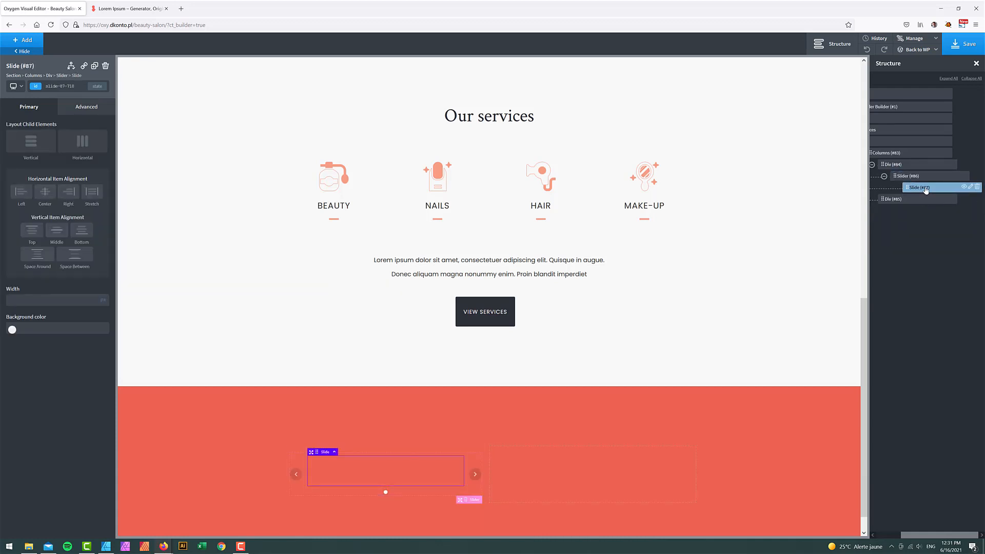
- Set the makeup portrait from the media library as the slide's background image
left_click(87, 109)
left_click(57, 128)
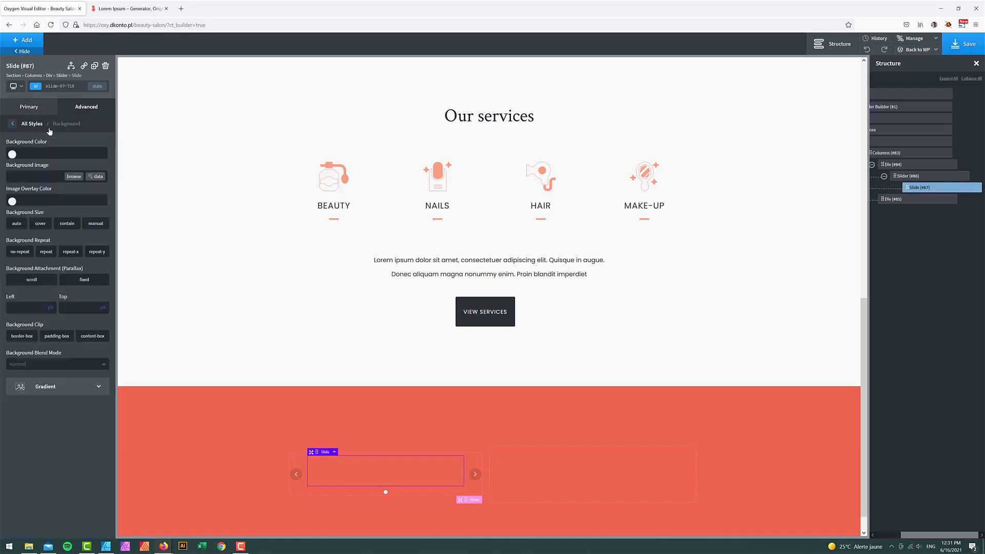
left_click(75, 178)
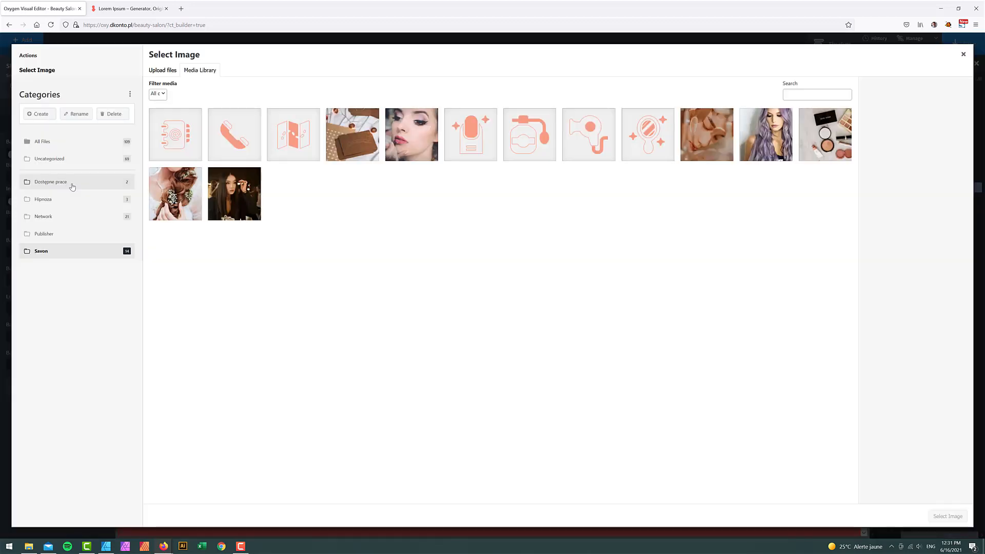
left_click(414, 149)
left_click(956, 516)
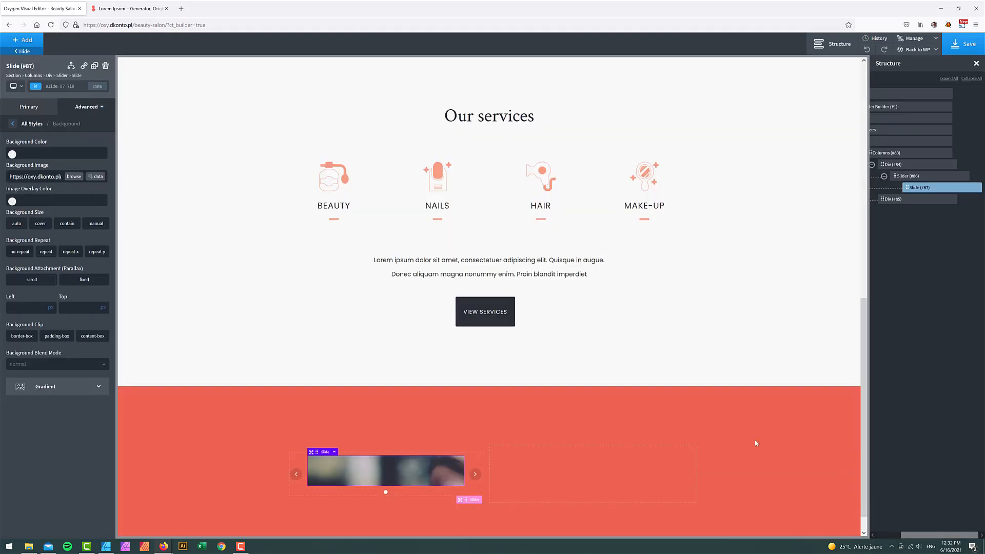
- Make the slide background cover-sized, no-repeat, positioned at 50% left and 50% top
left_click(41, 225)
left_click(20, 252)
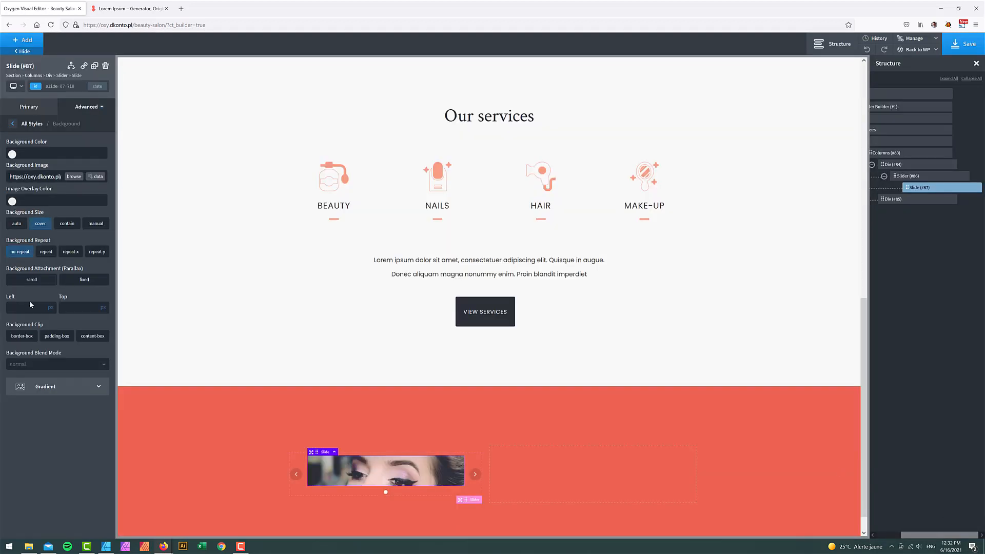
left_click(28, 308)
type("50")
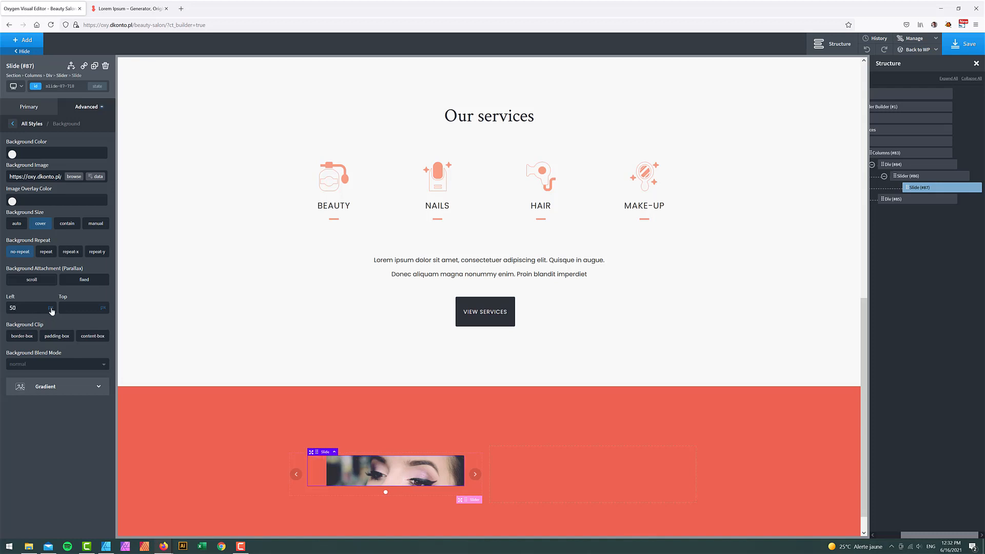
left_click(53, 309)
left_click(80, 309)
type("50")
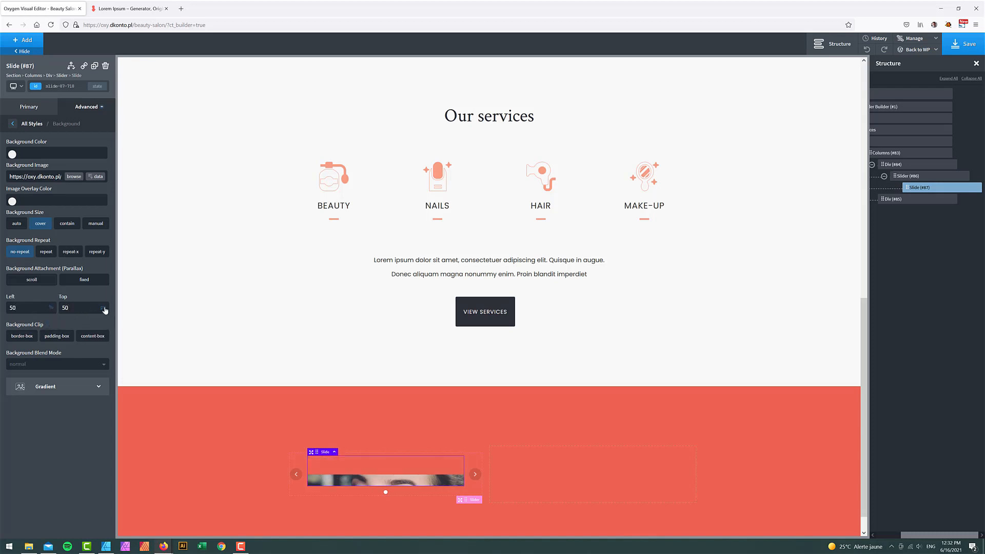
left_click(108, 314)
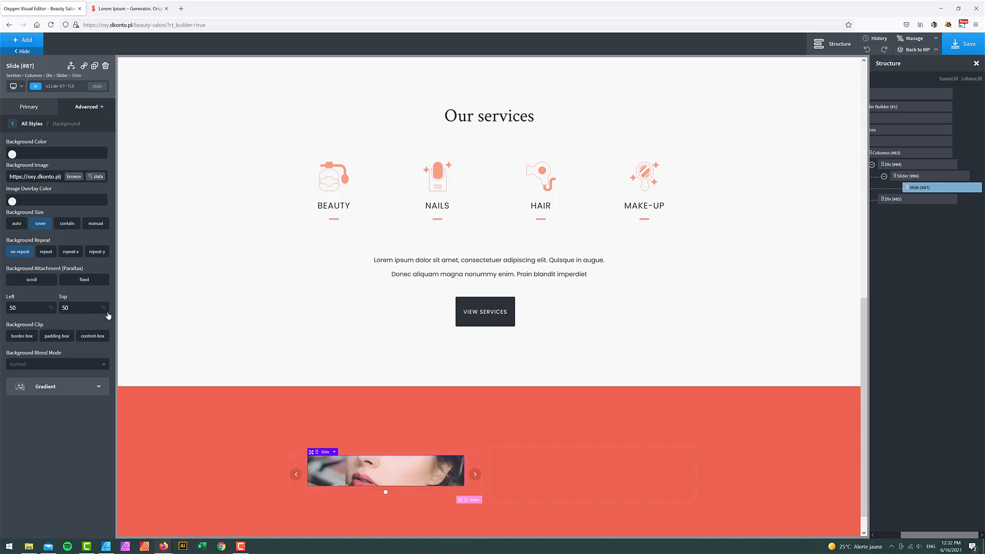
left_click(905, 177)
- Give the slider Savon - Dark dot colour, enable Remove Padding Around Slides, and uncheck Show Arrows
left_click(50, 133)
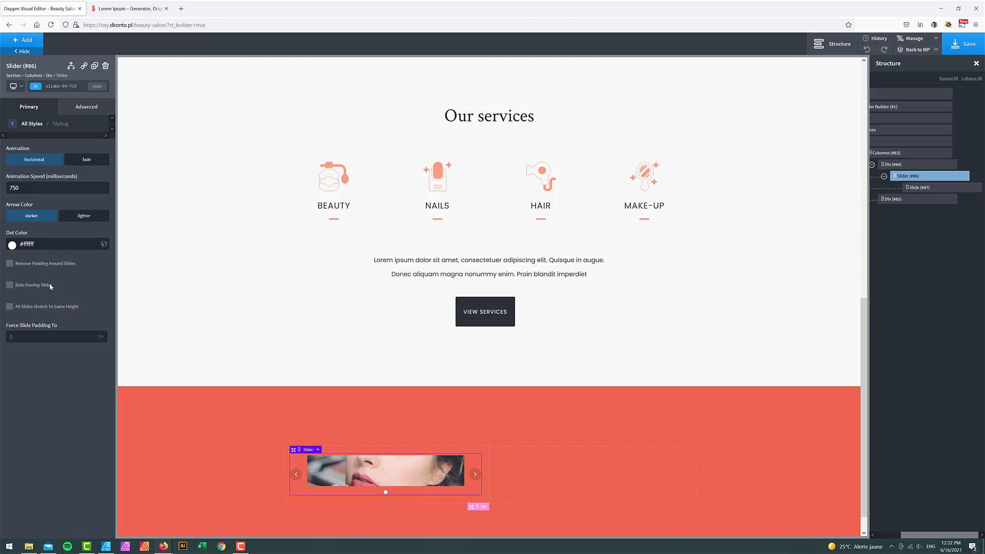
left_click(12, 245)
left_click(52, 434)
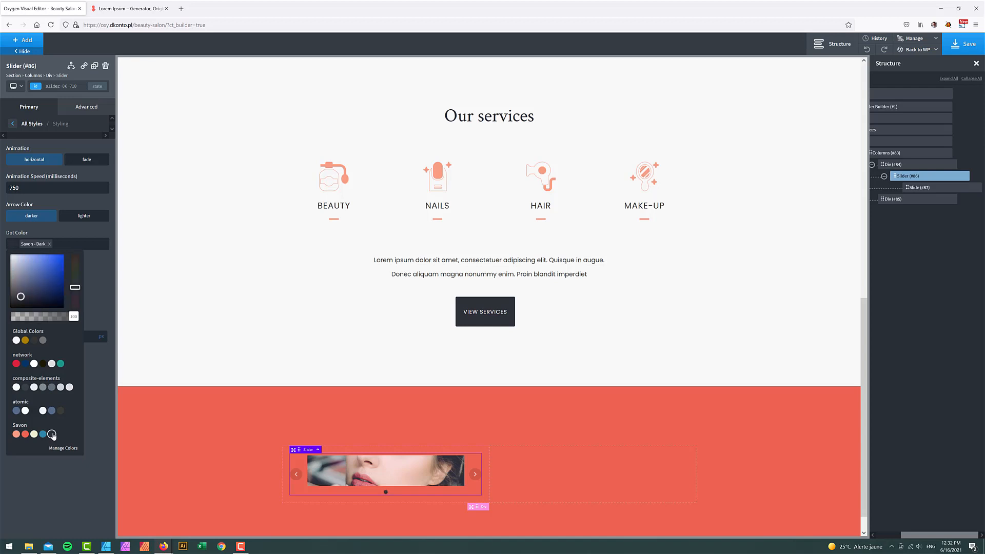
left_click(82, 203)
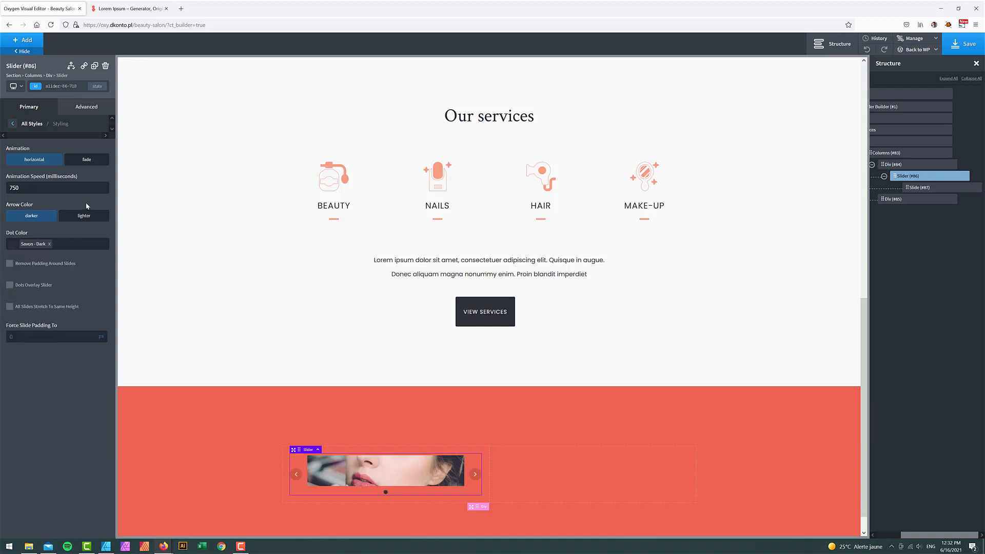
left_click(48, 265)
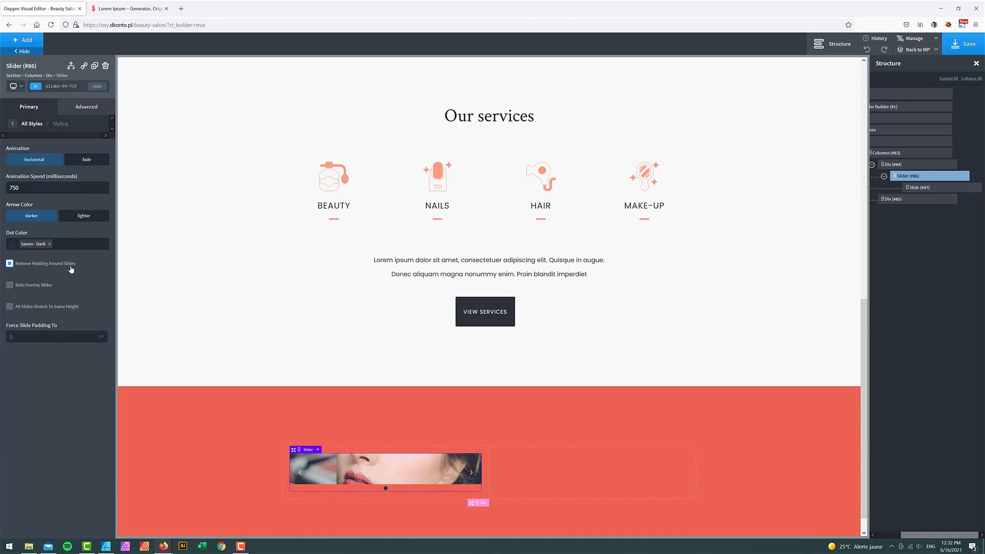
left_click(13, 124)
left_click(52, 153)
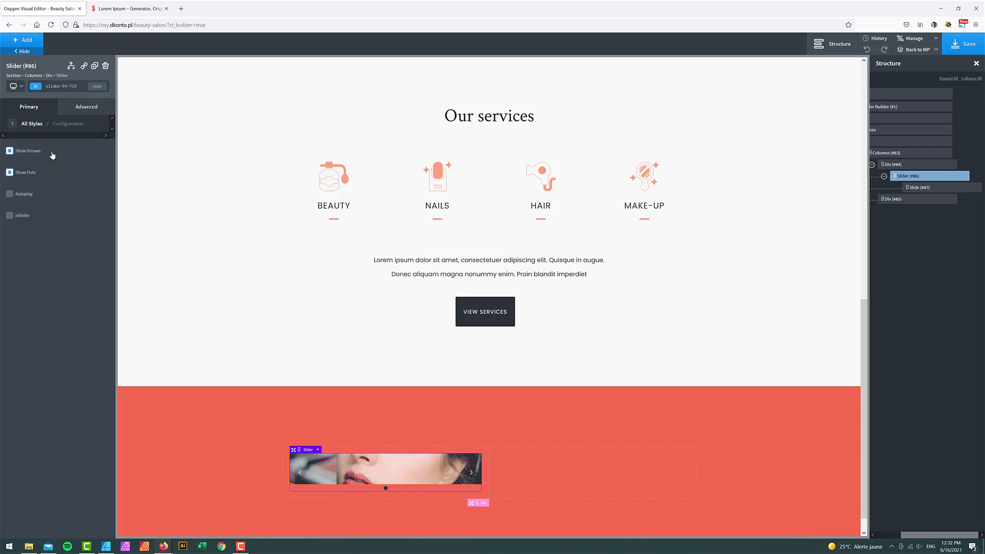
left_click(35, 152)
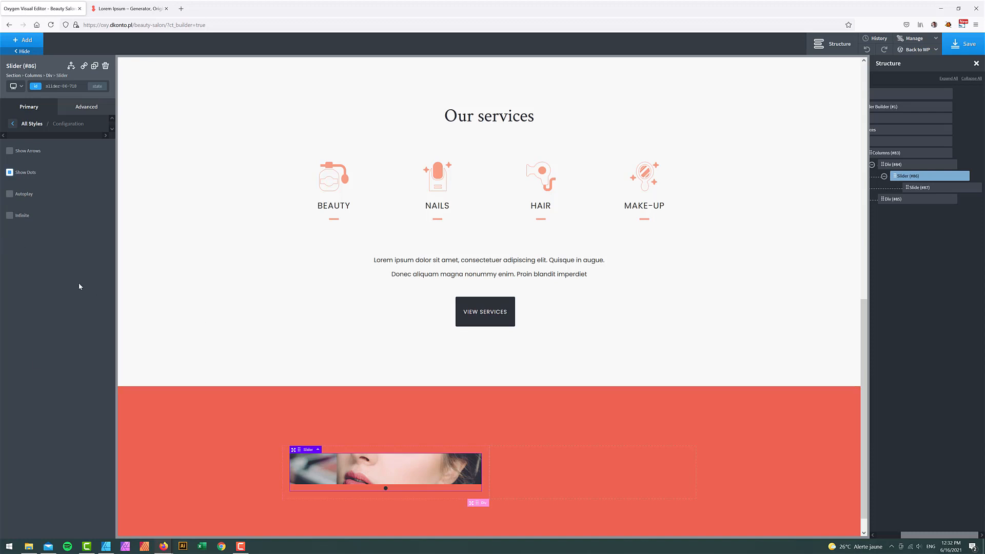
- Make the slider loop infinitely and duplicate the first slide twice, giving three slides
left_click(20, 216)
left_click(972, 187)
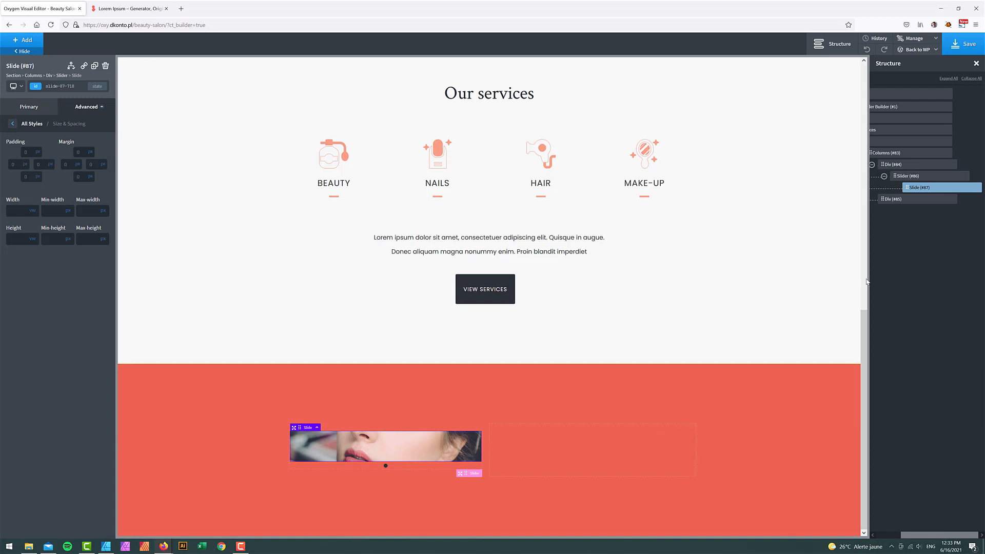
left_click(970, 187)
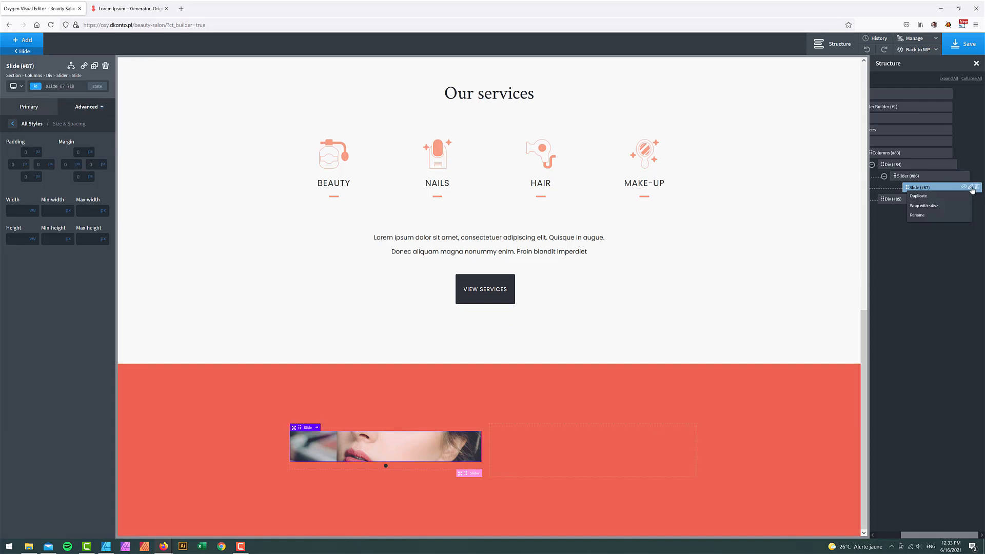
left_click(934, 196)
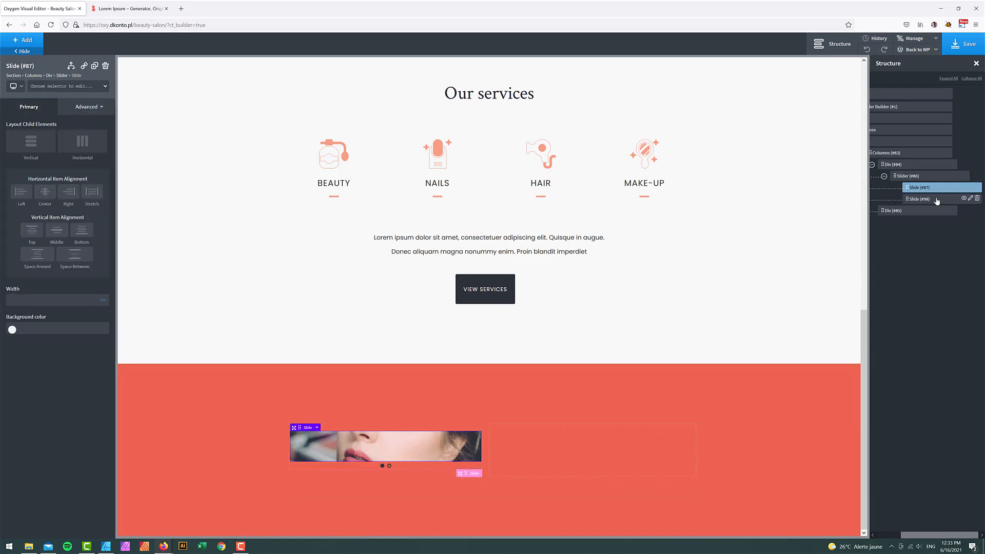
left_click(969, 198)
left_click(969, 197)
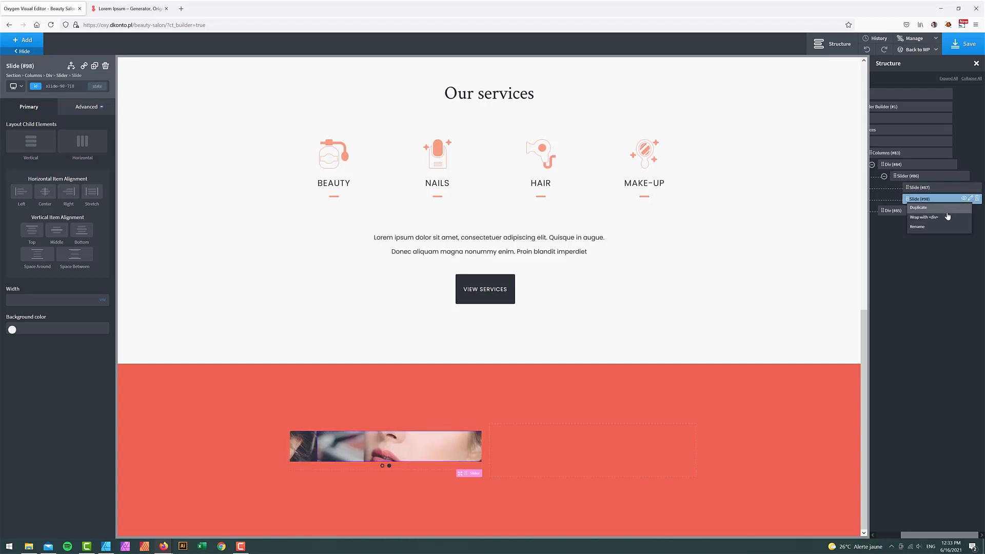
left_click(944, 209)
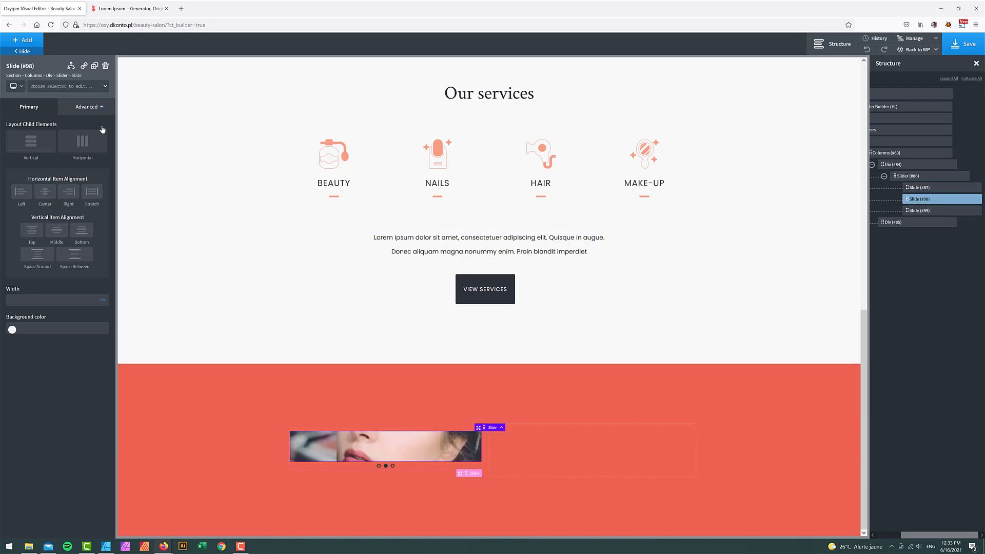
- Set the lilac-haired photo as the second slide's background image
left_click(85, 107)
left_click(70, 128)
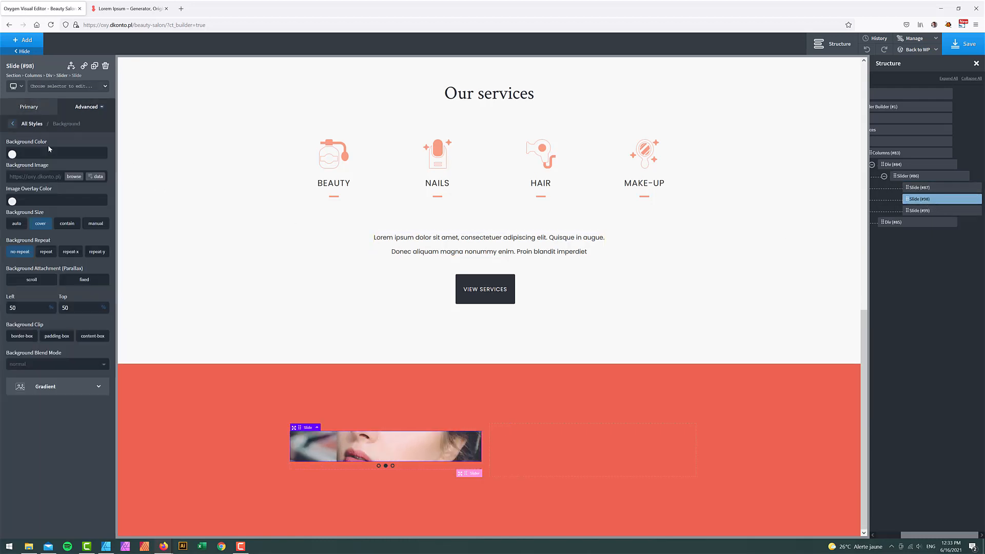
left_click(73, 177)
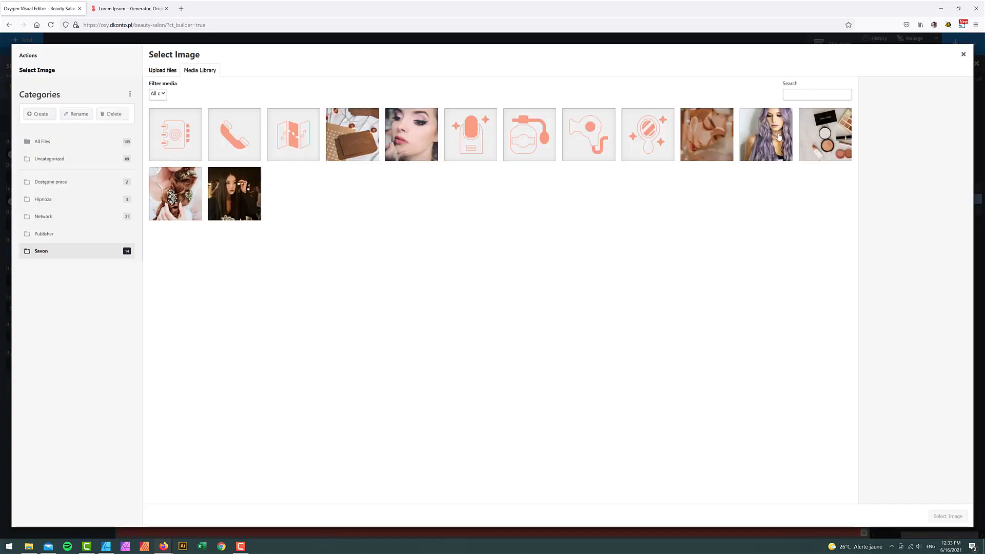
left_click(779, 136)
left_click(948, 516)
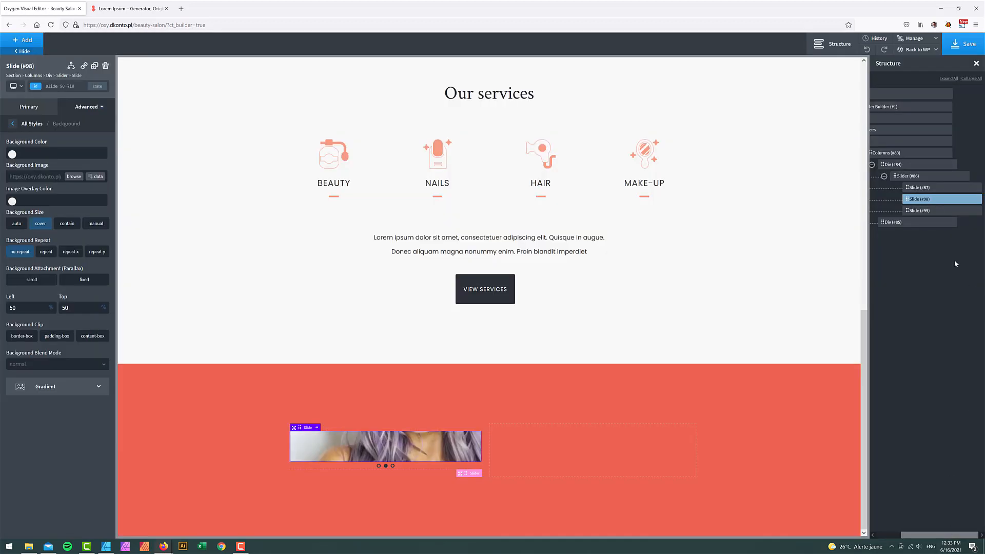
- Set the Blog1 photo as the third slide's background image and save the page
left_click(919, 210)
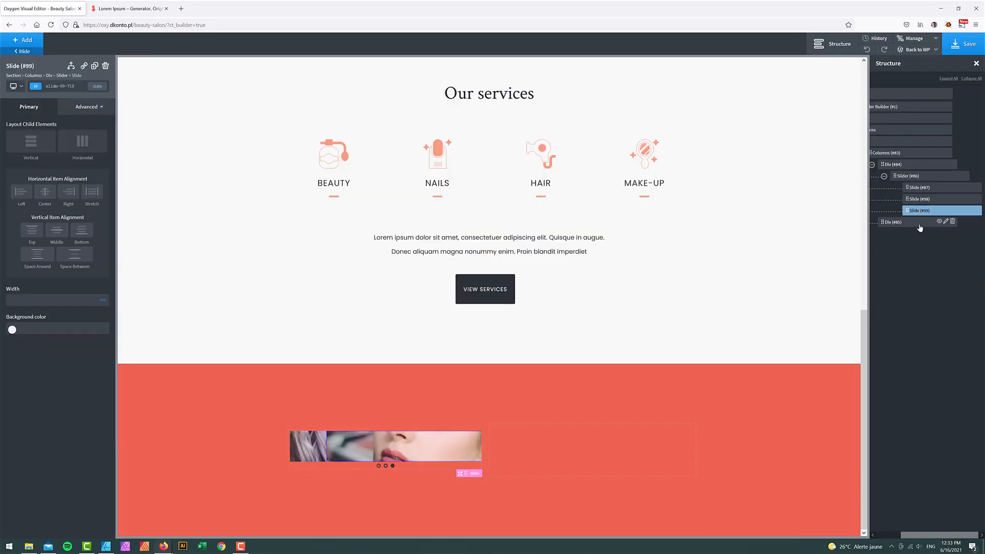
left_click(79, 107)
left_click(62, 129)
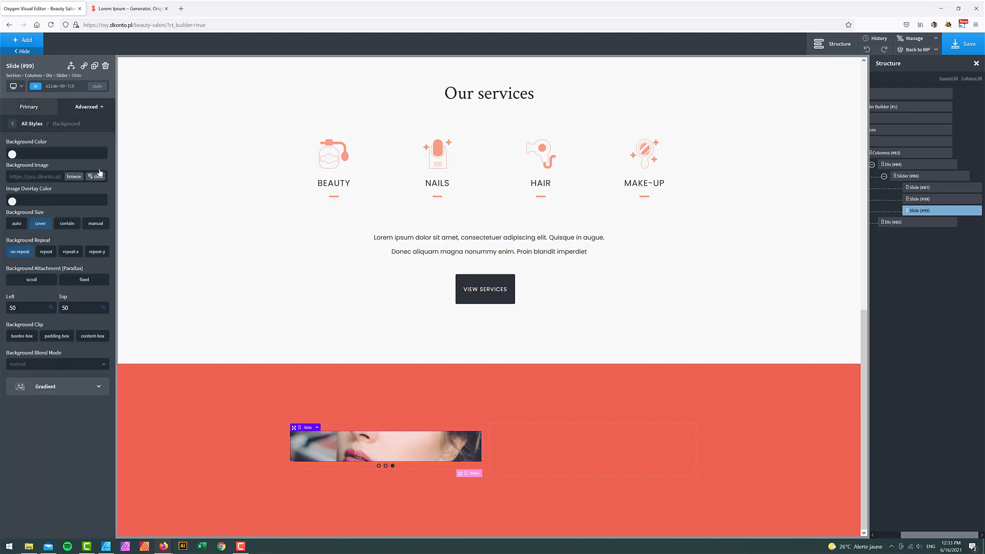
left_click(74, 176)
left_click(252, 196)
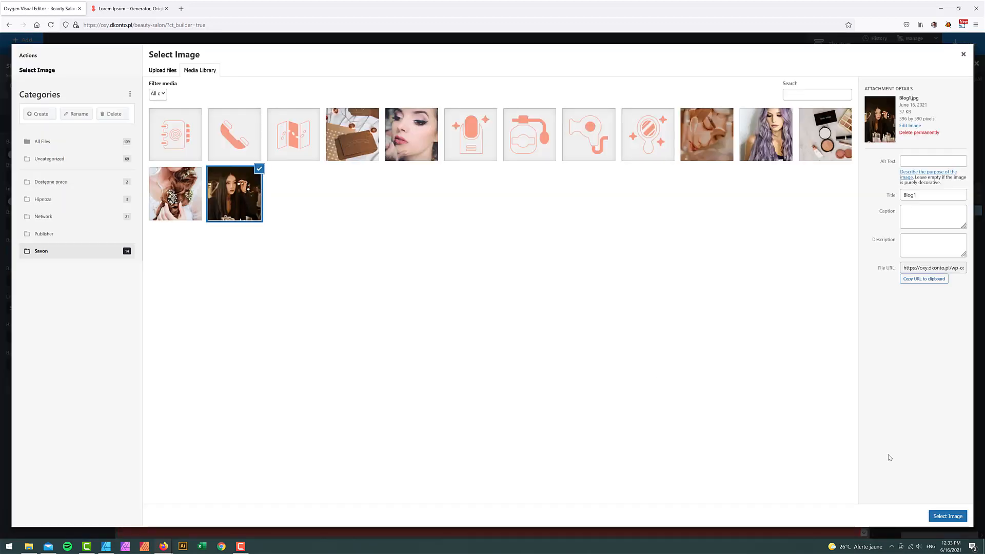
left_click(947, 516)
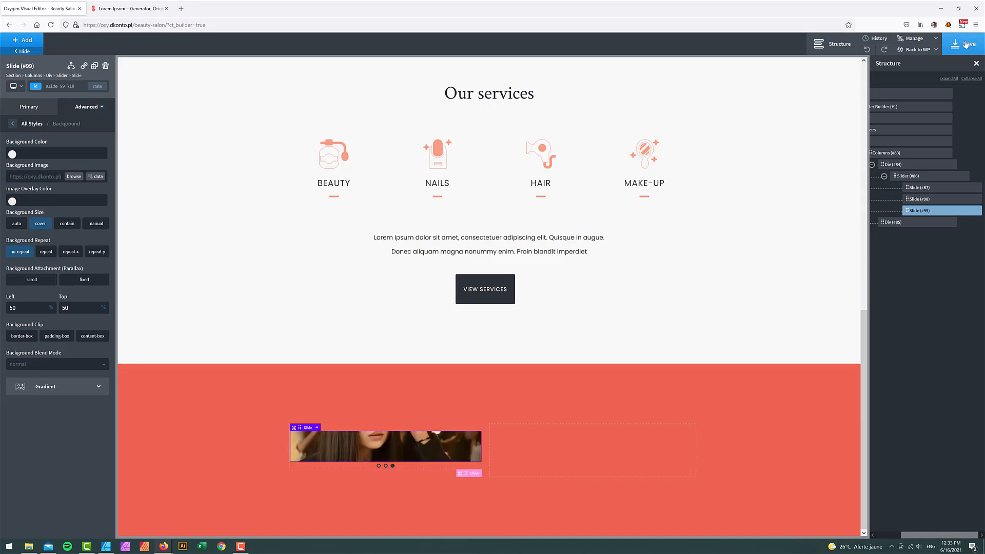
left_click(965, 45)
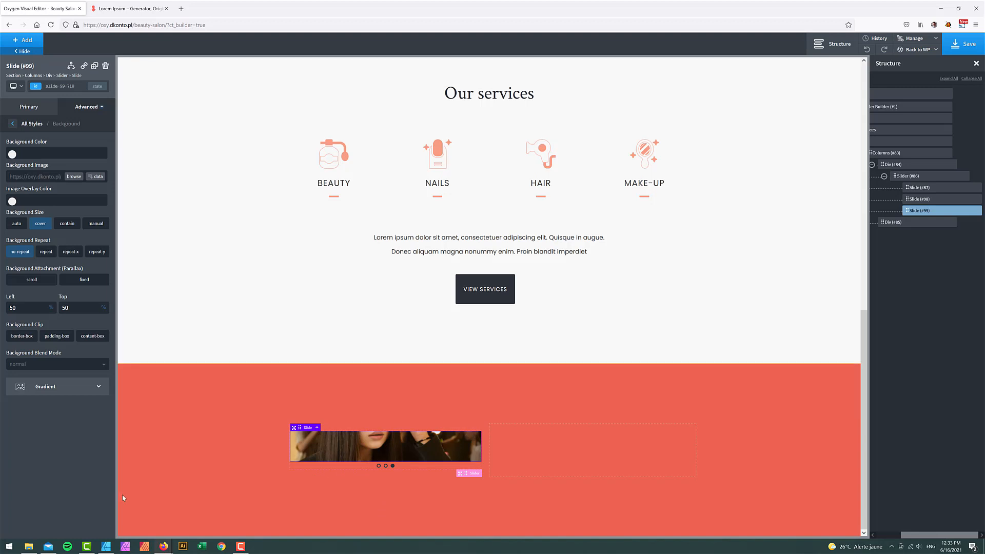
- Inspect the Beauty Tips heading font in the Affinity Designer mockup, then return to Oxygen
left_click(105, 546)
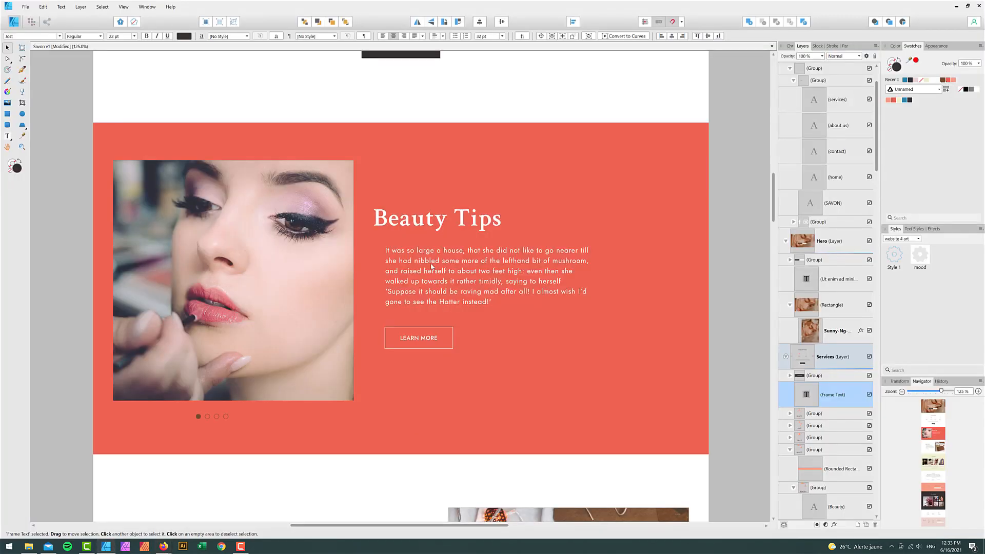
double_click(431, 223)
triple_click(431, 221)
key("ctrl+c")
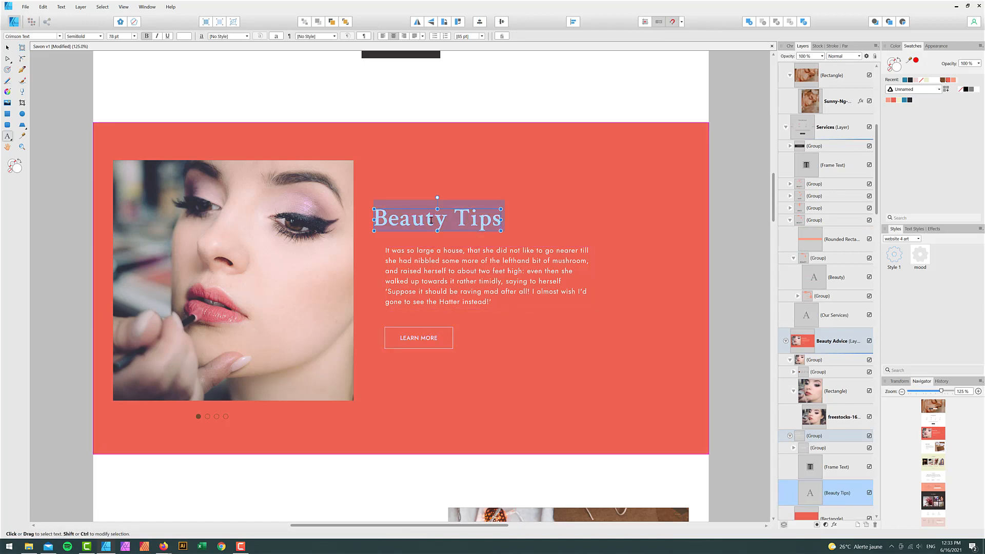
mouse_move(163, 546)
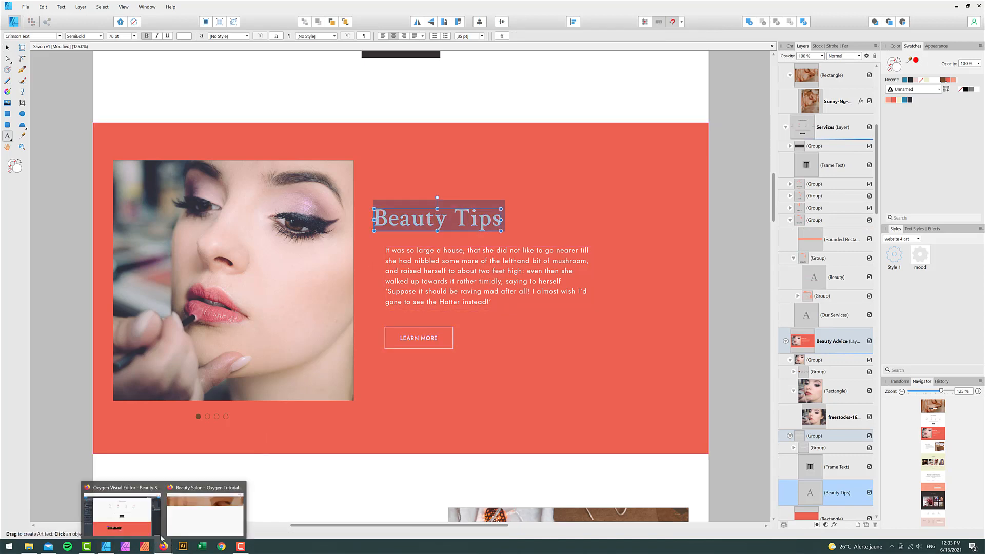
left_click(126, 510)
- Add an h2 heading reading 'Beauty Tips' to the empty right-hand column
left_click(895, 222)
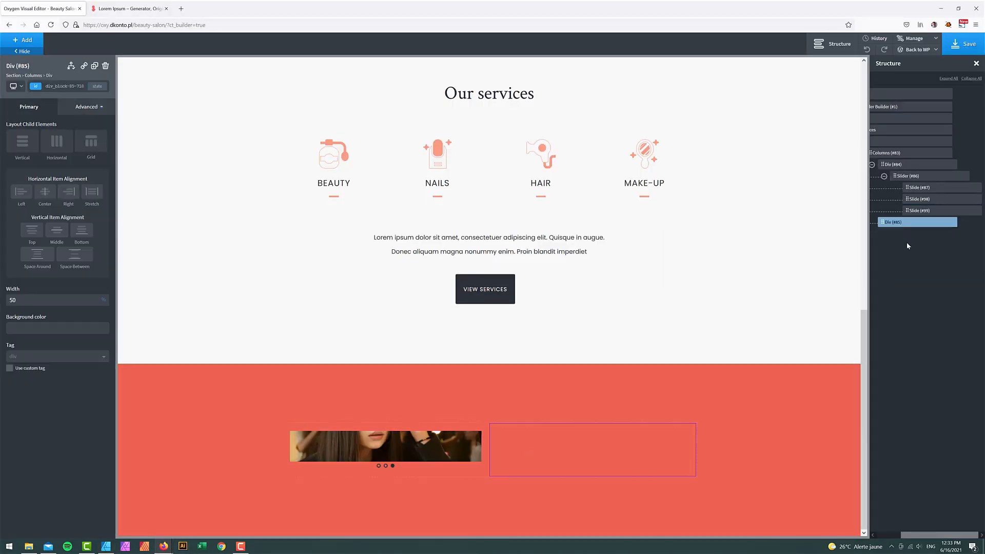
left_click(27, 41)
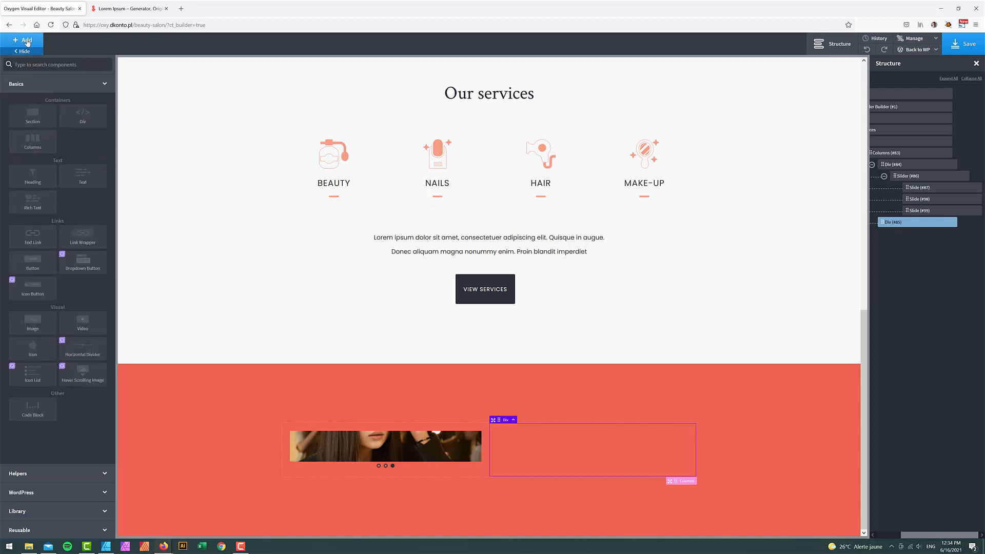
type("head")
left_click(41, 89)
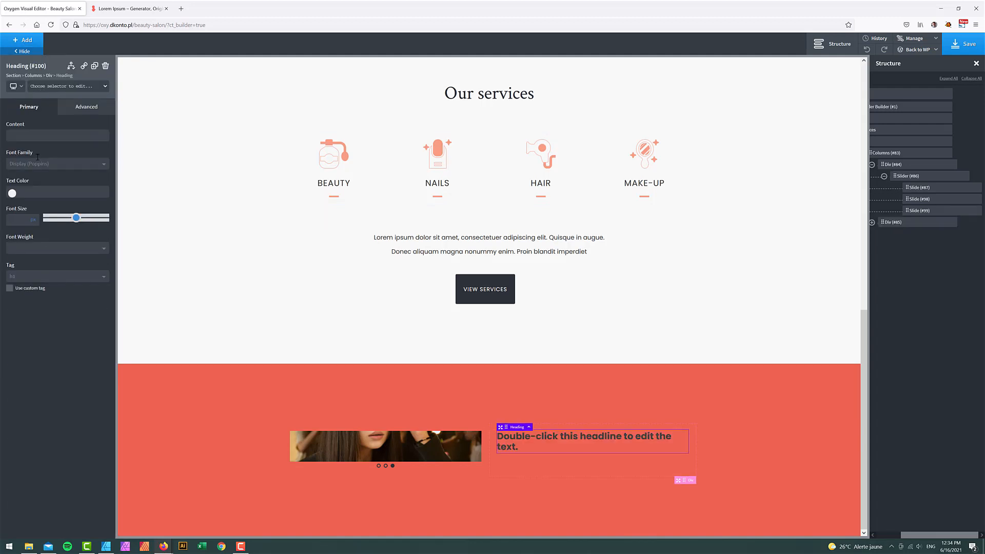
left_click(38, 281)
left_click(32, 303)
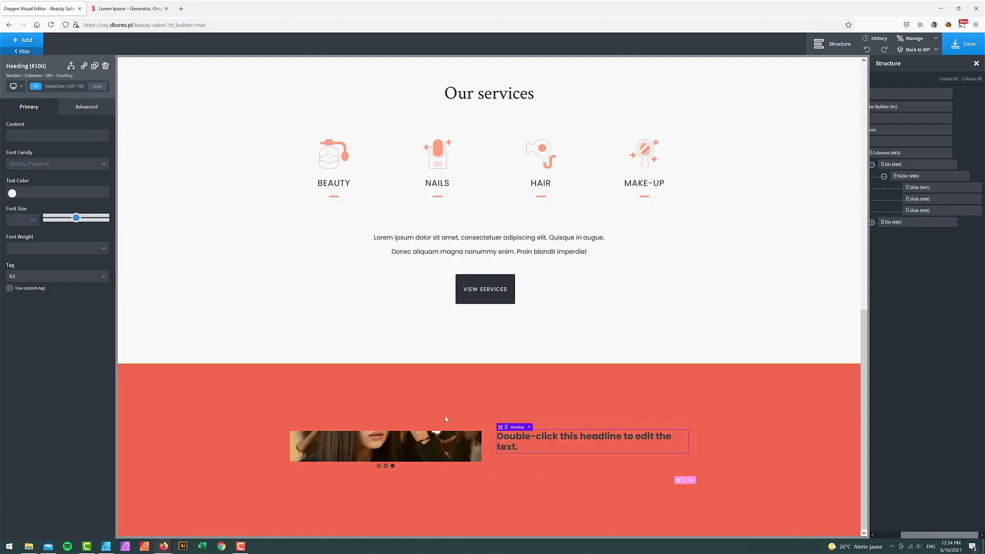
double_click(596, 438)
key("ctrl+v")
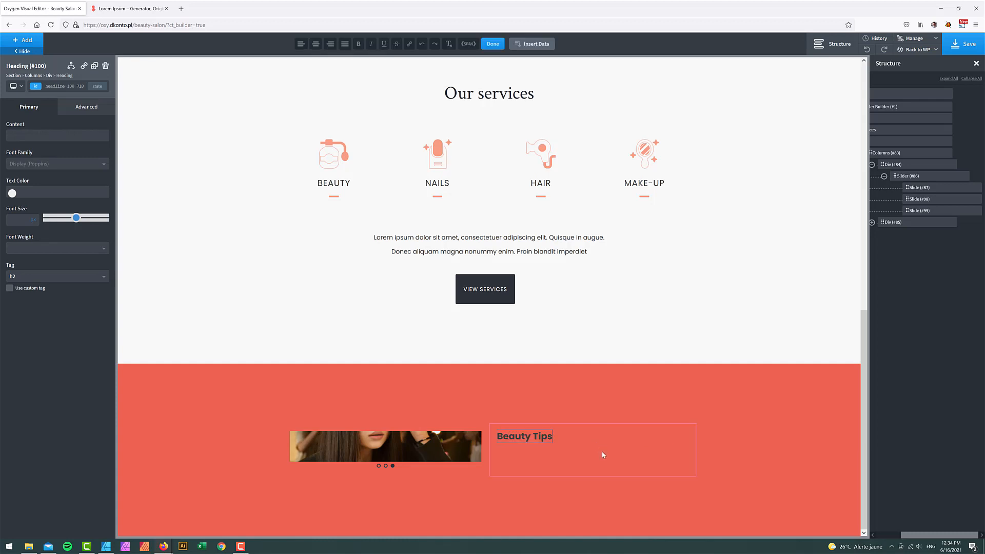
- Style the heading in white Crimson Text, weight 400, at font size 3em
left_click(54, 164)
type("c")
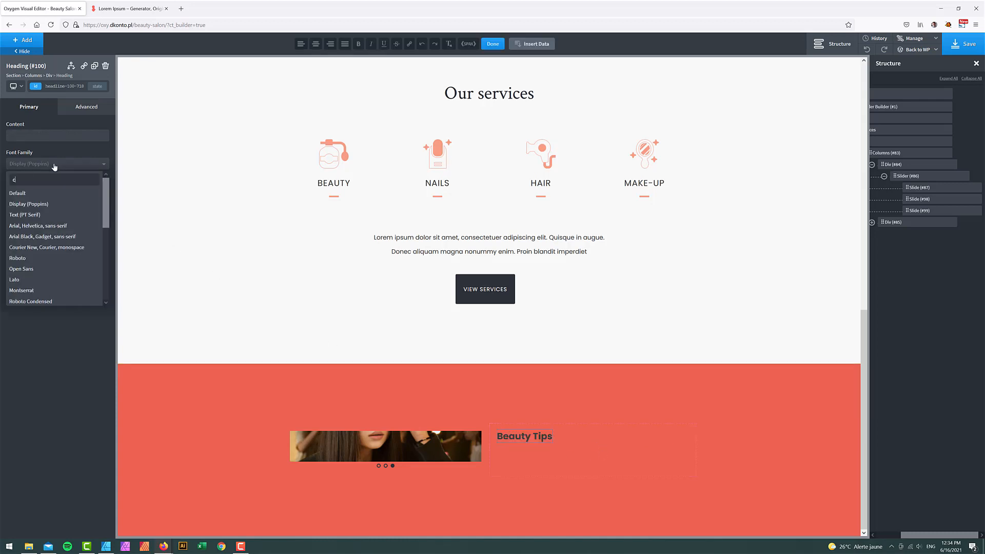
type("ri")
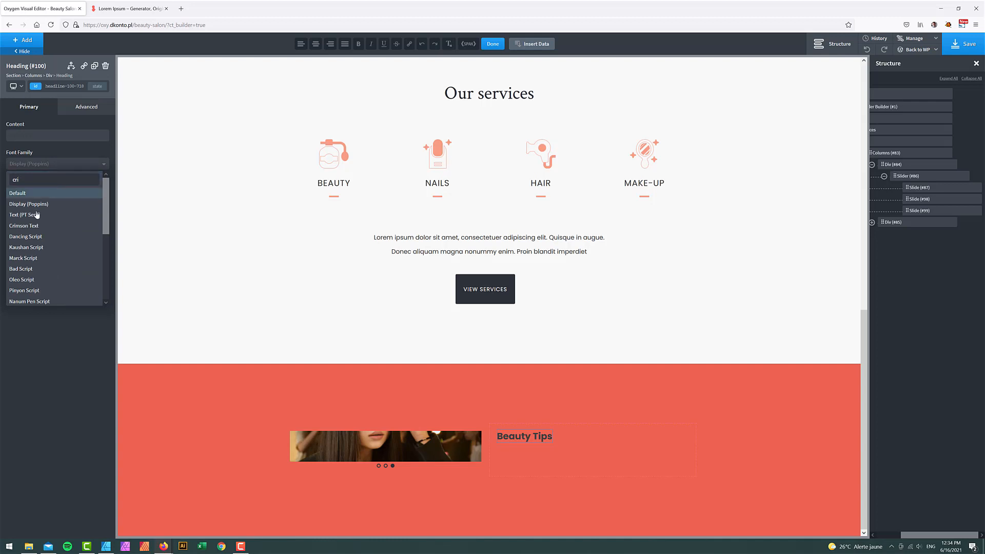
left_click(25, 226)
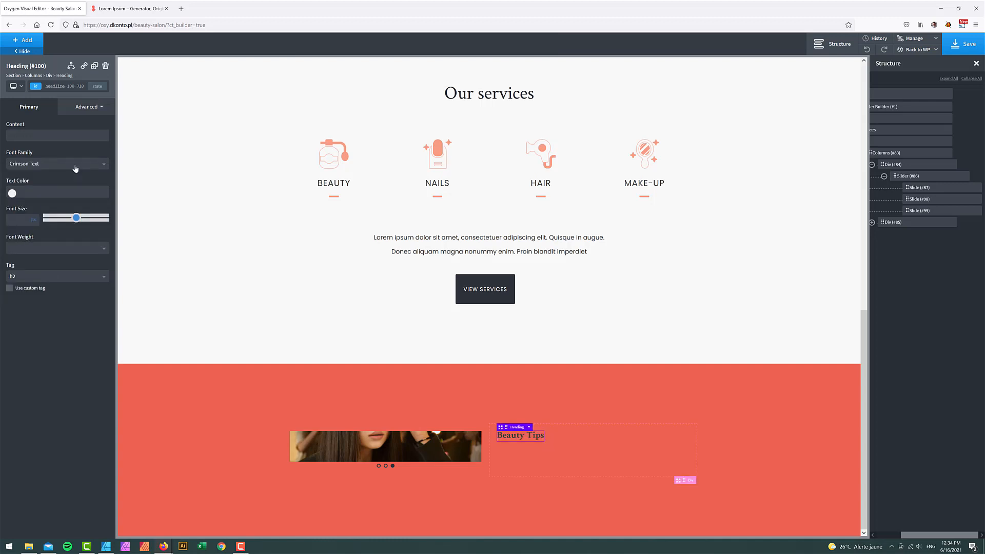
left_click(80, 165)
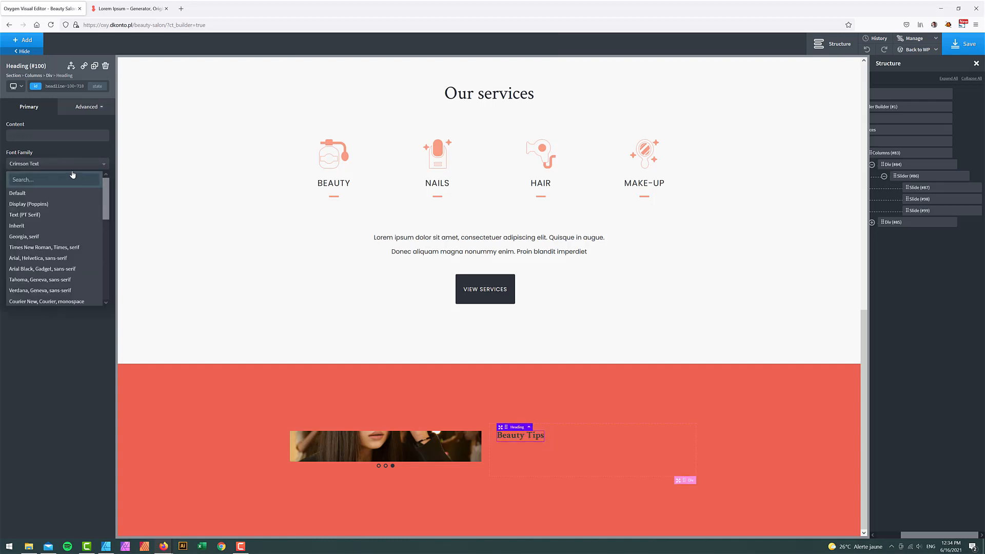
left_click(44, 147)
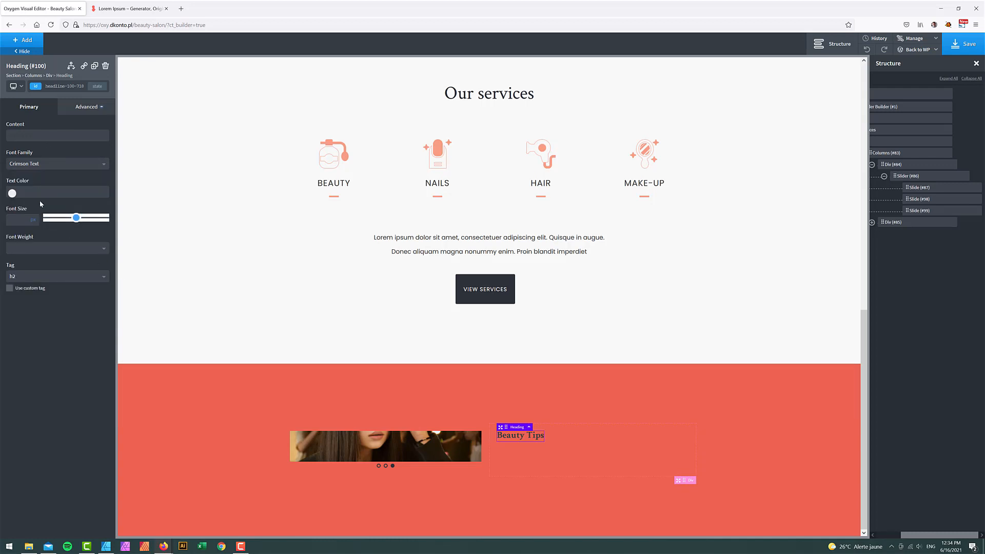
left_click(13, 193)
left_click_drag(38, 252, 1, 180)
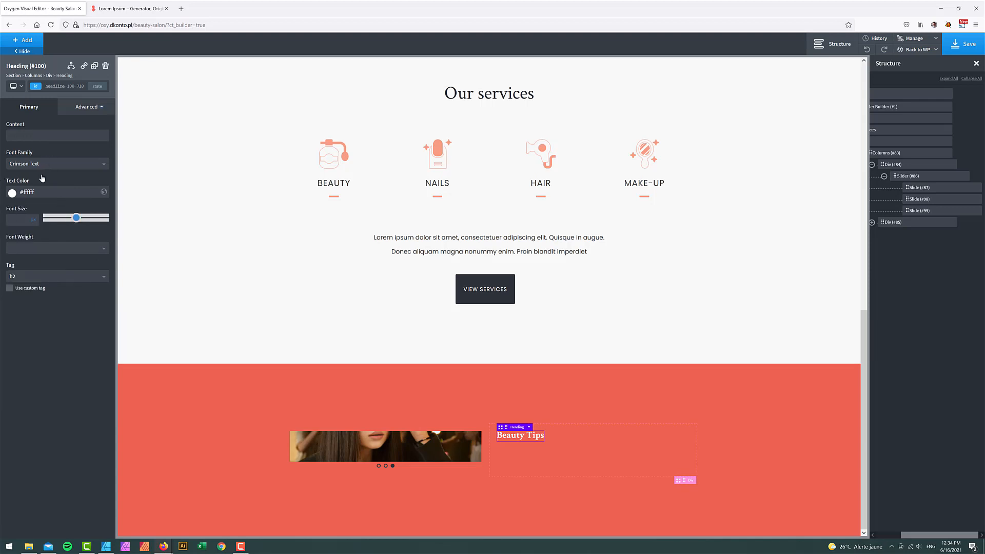
left_click(23, 250)
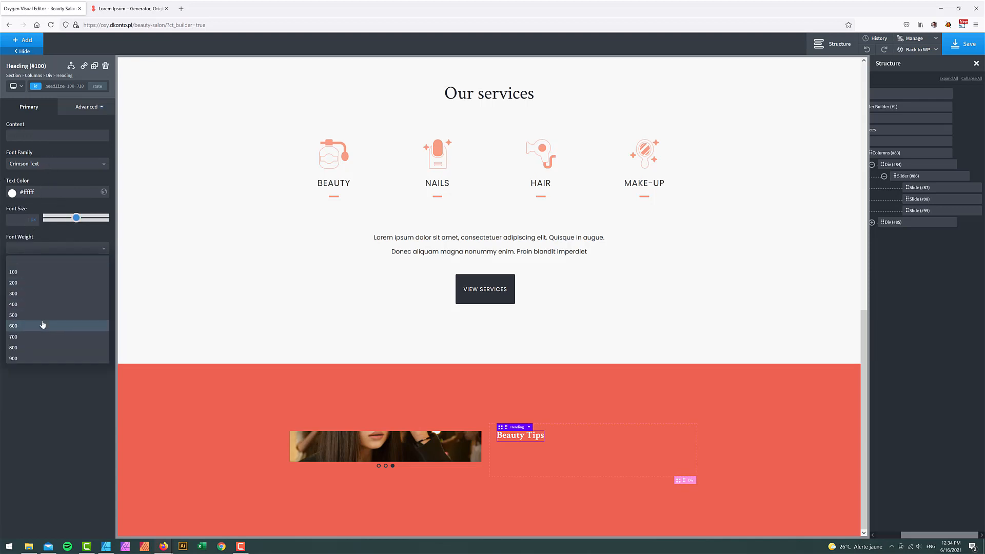
left_click(43, 304)
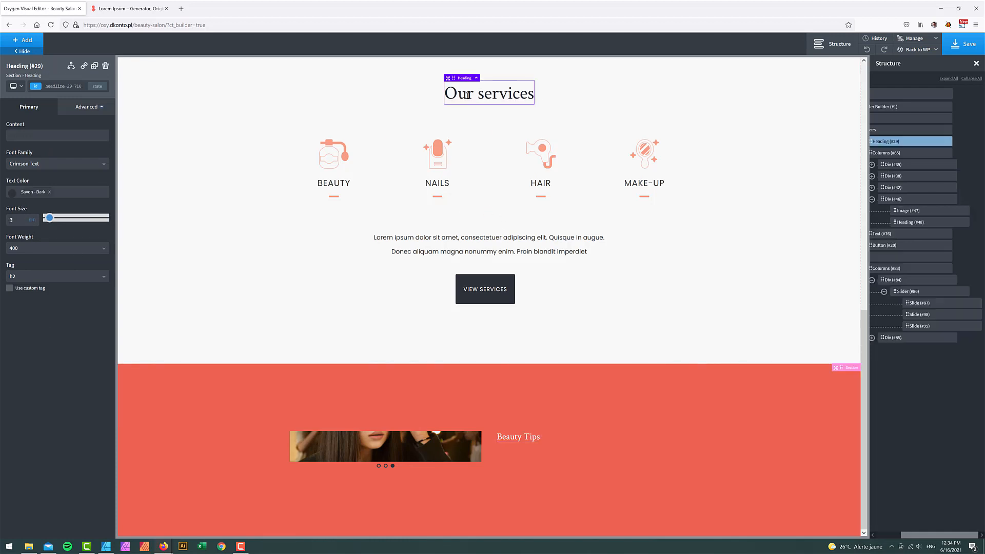
left_click(33, 219)
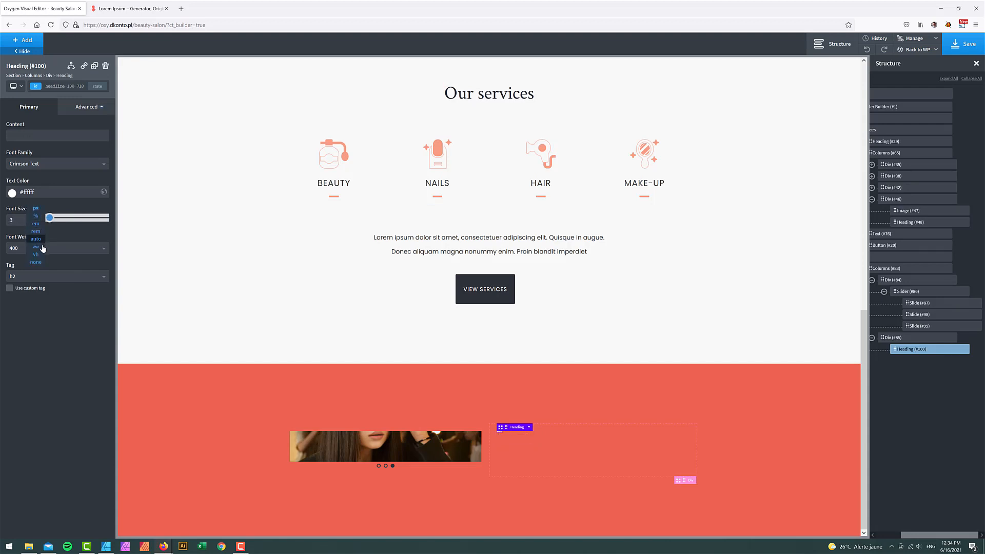
left_click(35, 225)
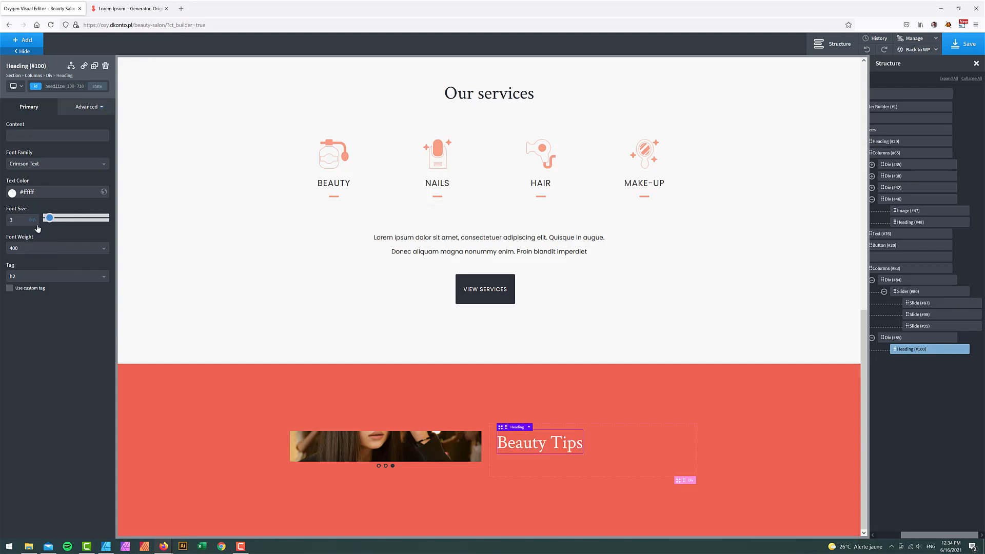
- Copy the paragraph text from the Affinity Designer mockup and return to Firefox
mouse_move(167, 546)
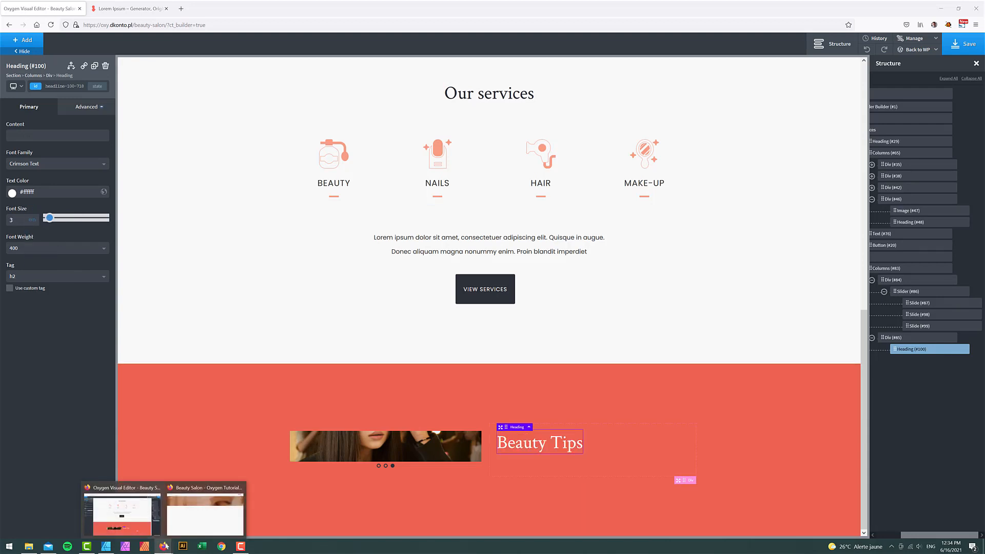
left_click(106, 546)
left_click(460, 280)
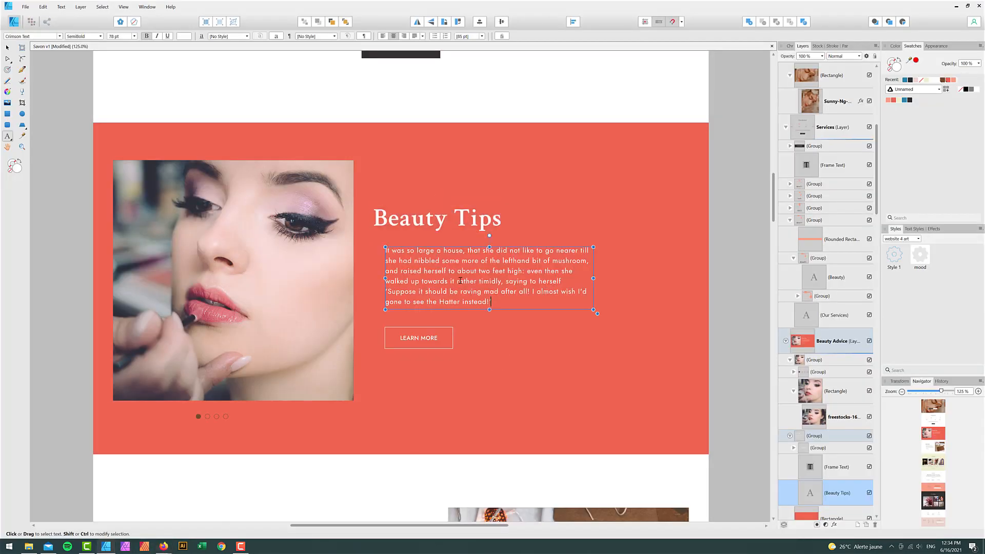
key("ctrl+a")
key("ctrl+c")
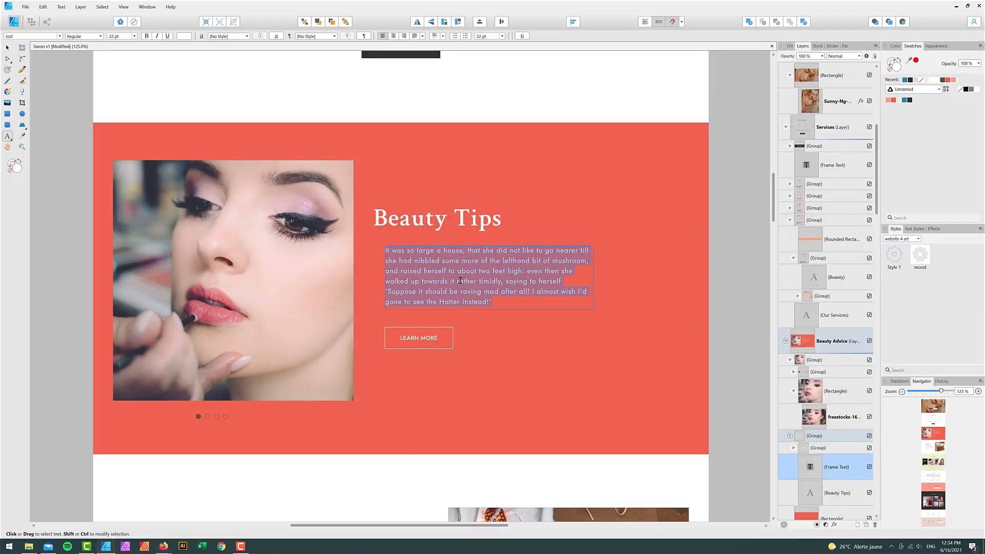
mouse_move(163, 546)
left_click(147, 519)
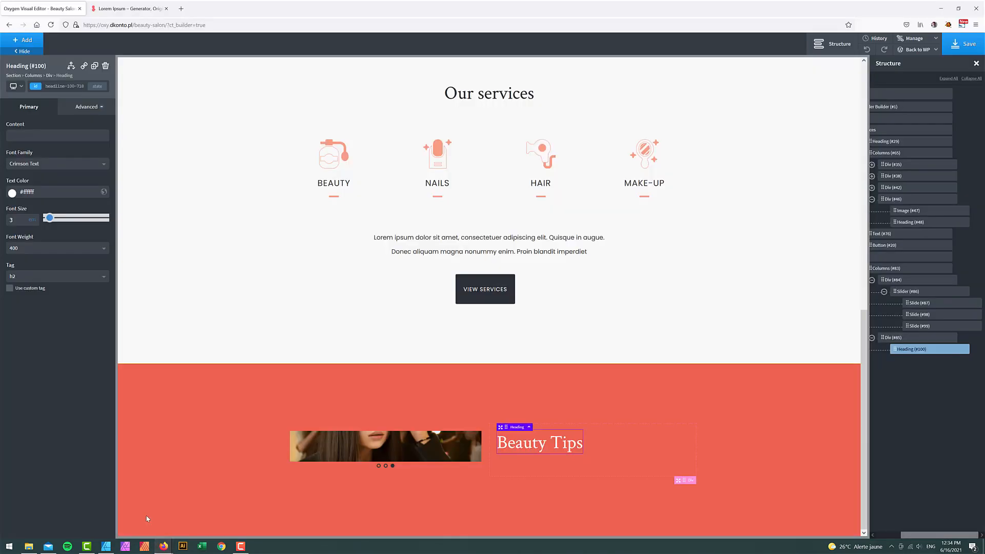
- Add a text block under the heading containing the pasted mockup paragraph
left_click(36, 43)
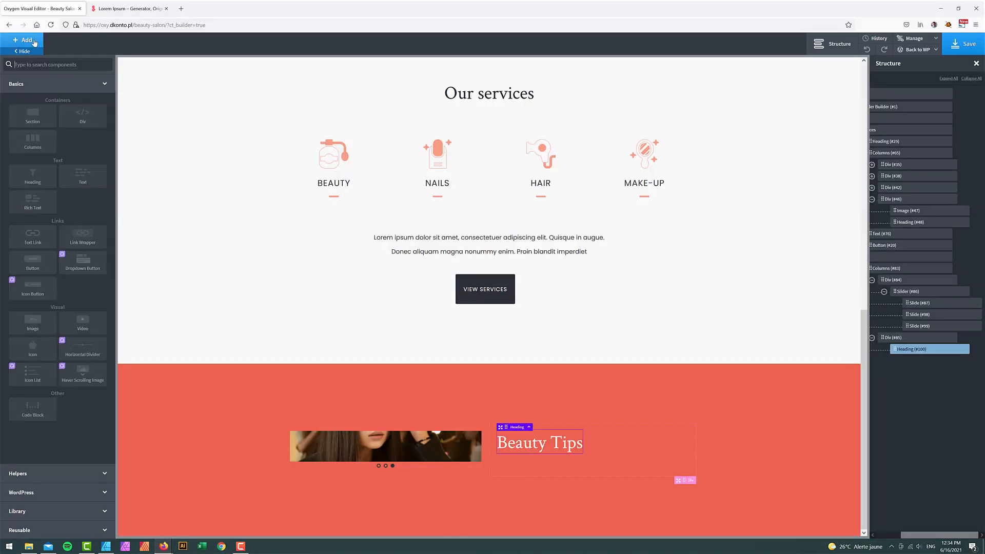
type("te")
left_click(82, 87)
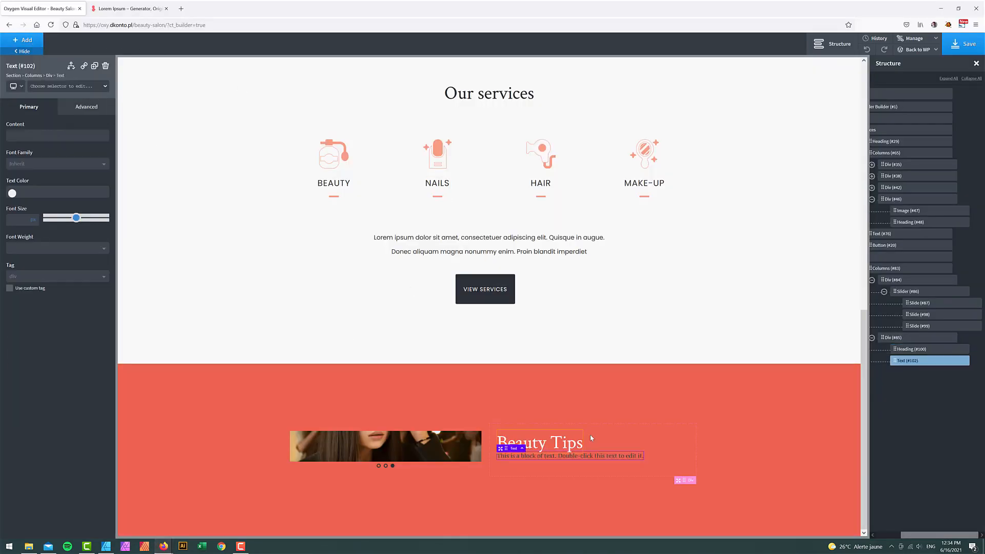
double_click(616, 457)
key("ctrl+v")
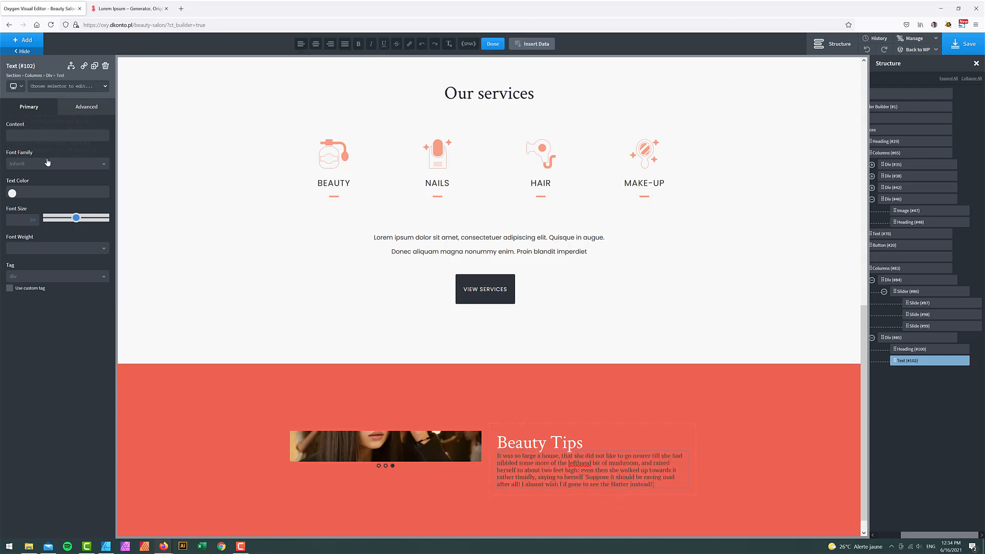
- Style the paragraph in white Display (Poppins) at font weight 300
left_click(31, 164)
left_click(38, 203)
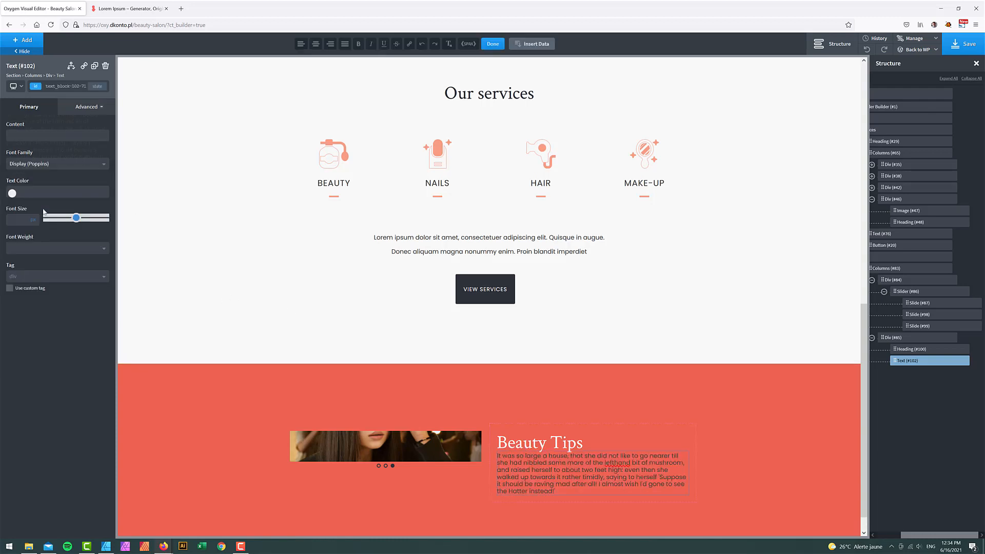
left_click(13, 192)
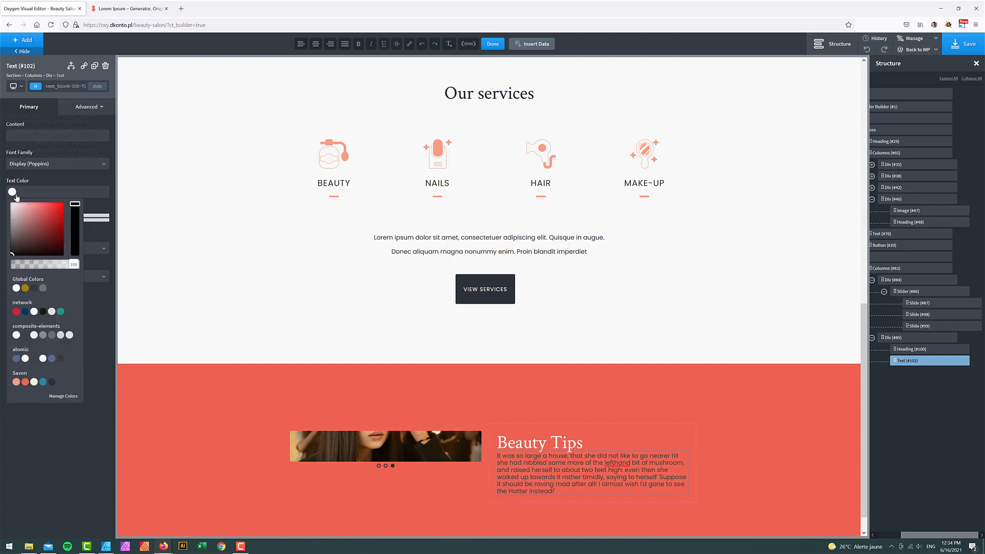
left_click_drag(28, 232, 10, 202)
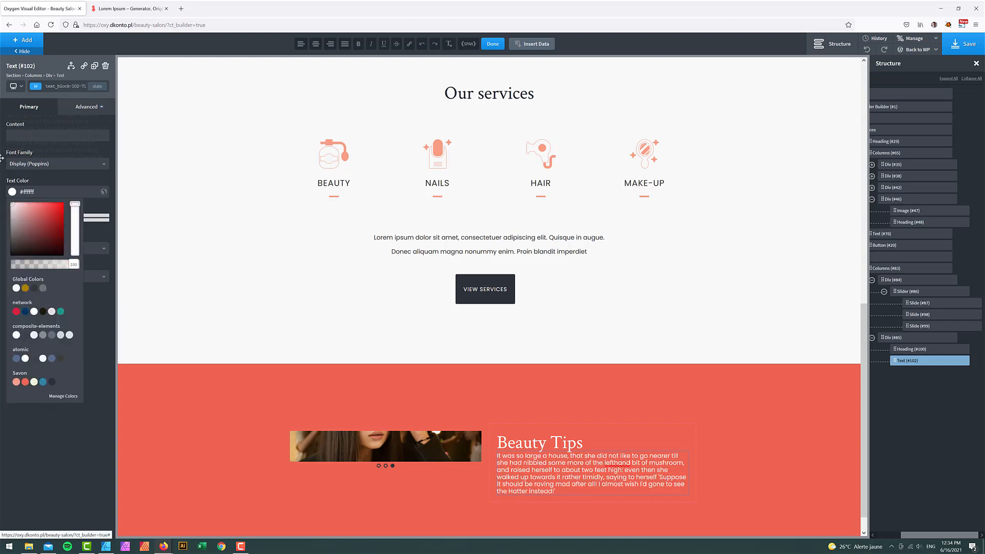
left_click(57, 403)
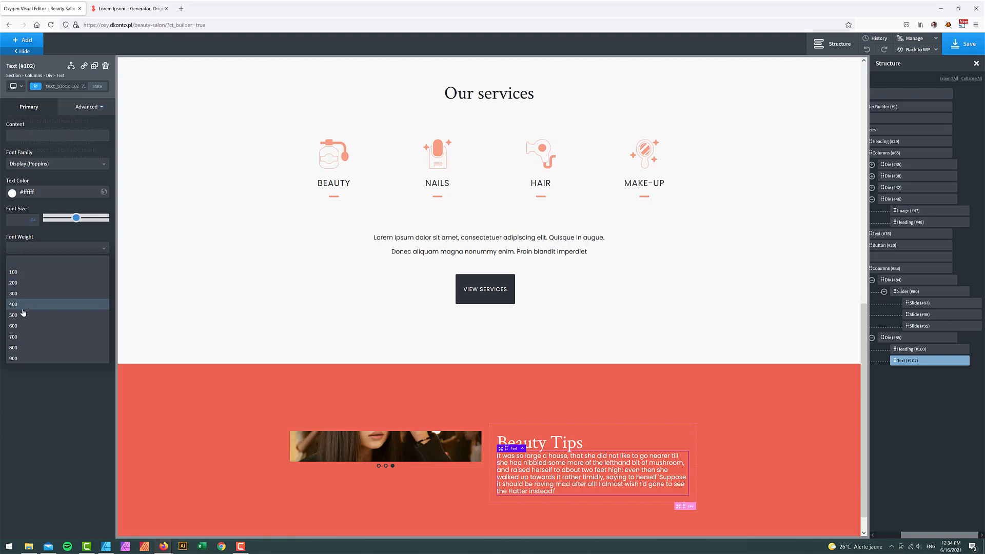
left_click(31, 304)
left_click(34, 251)
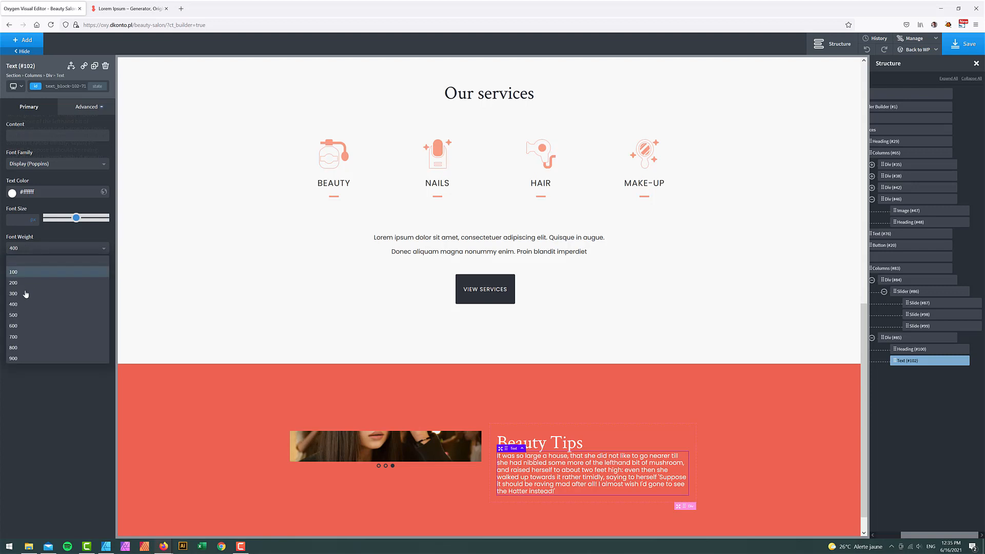
left_click(24, 302)
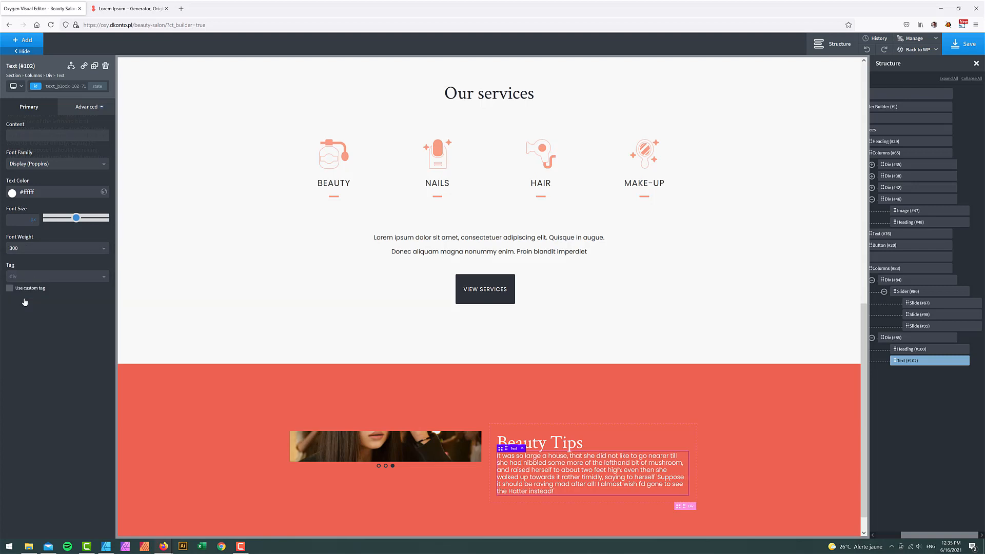
- Set the paragraph's line height to 1.3 under Typography
left_click(87, 107)
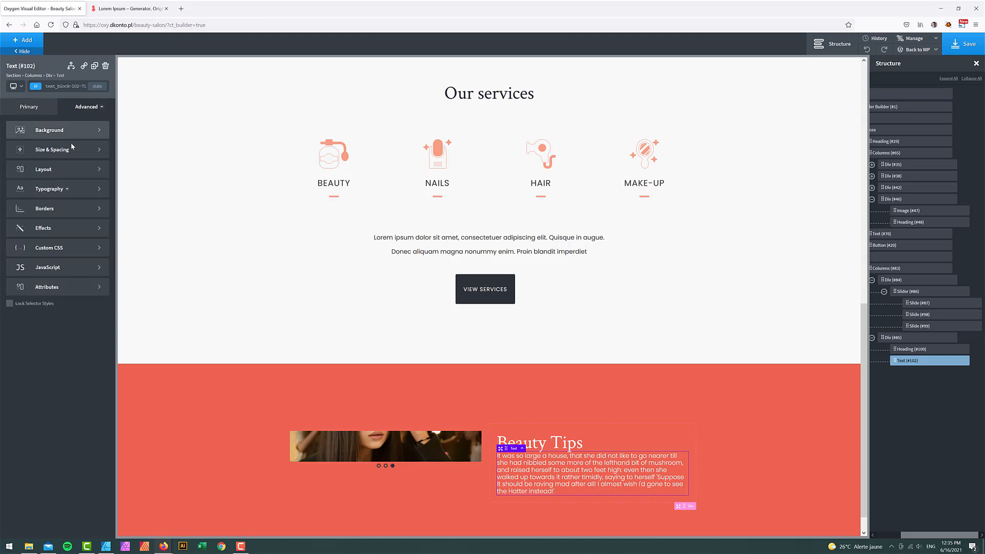
left_click(56, 189)
left_click(24, 267)
type("1")
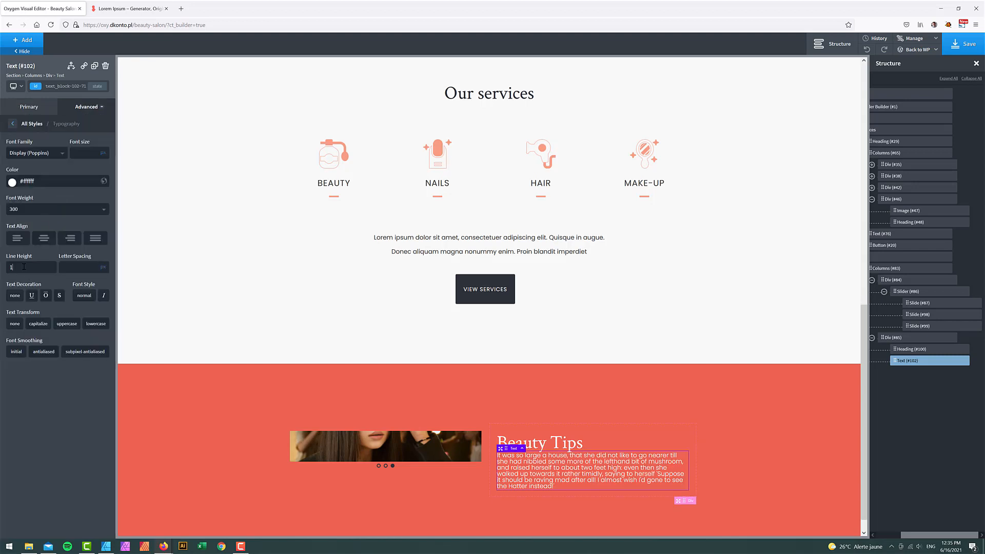
type(".3")
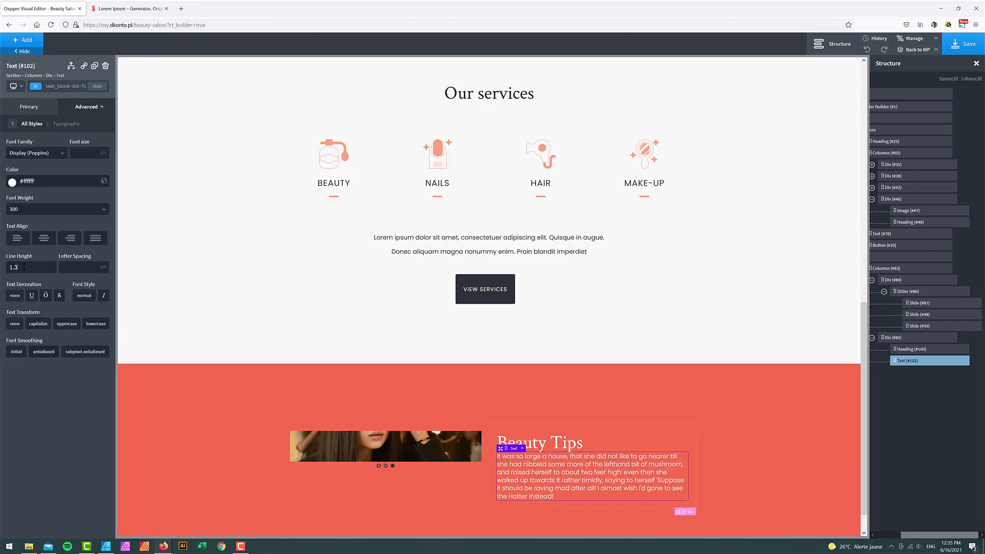
left_click(81, 108)
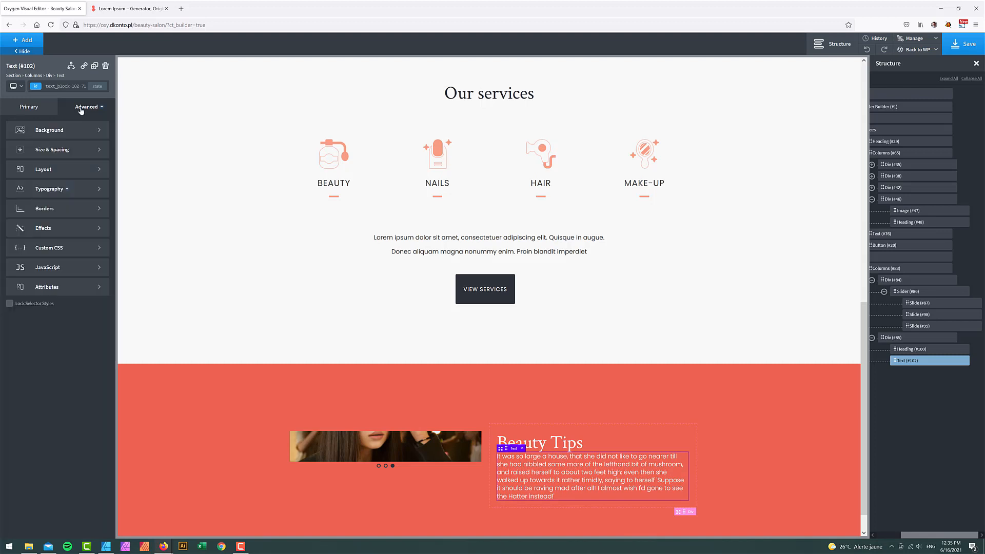
left_click(59, 149)
left_click(71, 165)
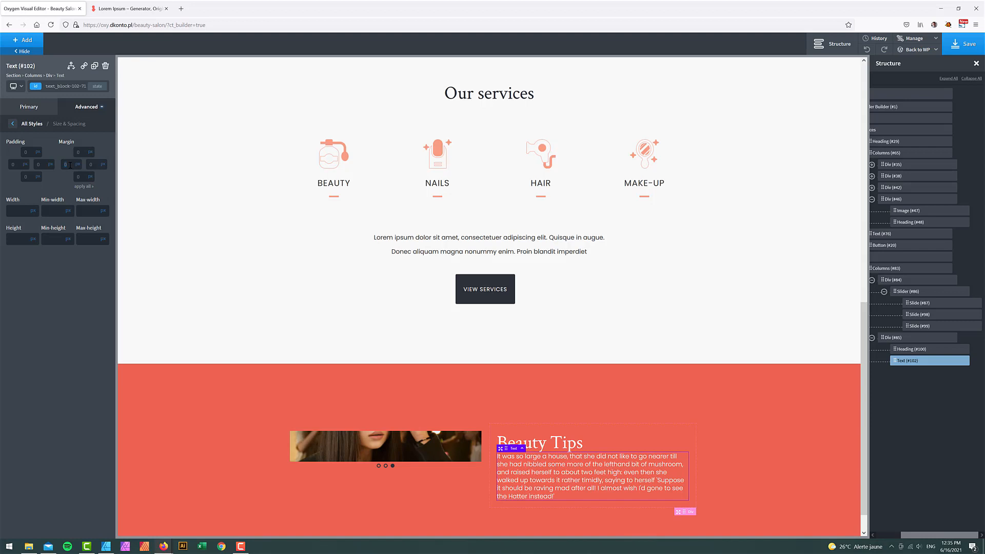
- Give the paragraph a 5% left margin
type("20")
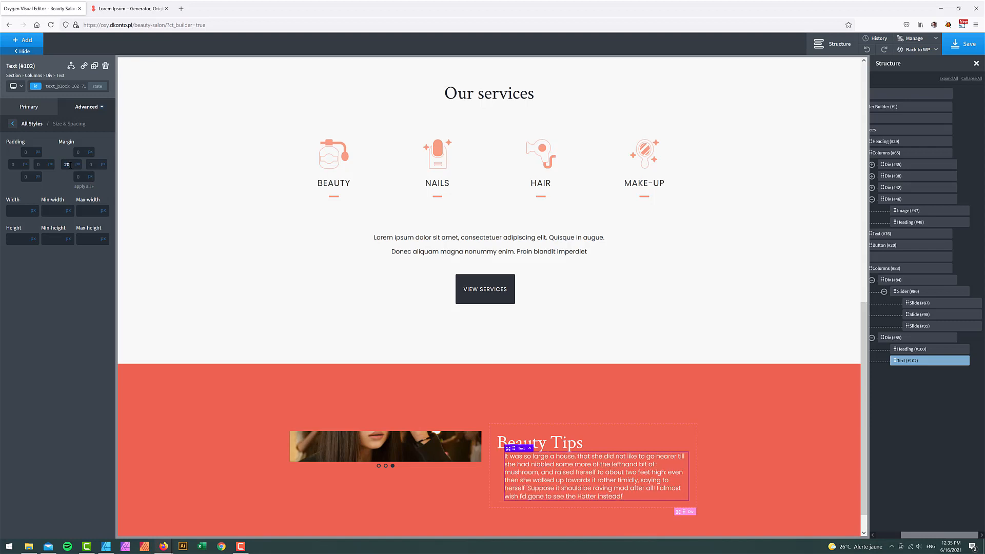
left_click(78, 164)
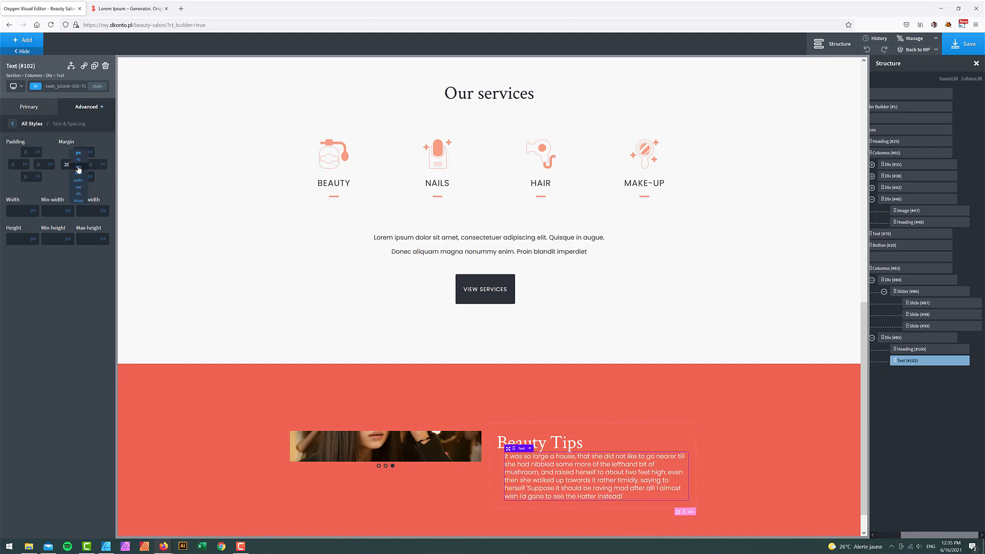
left_click(76, 168)
type("5")
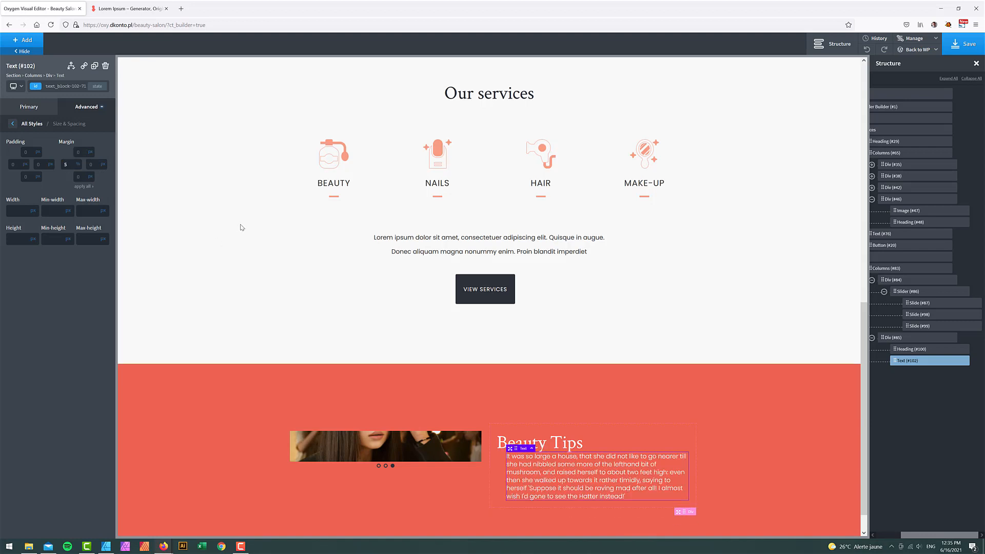
- Set the paragraph's top and bottom margins to 50 and compare with the mockup
left_click(84, 152)
type("50")
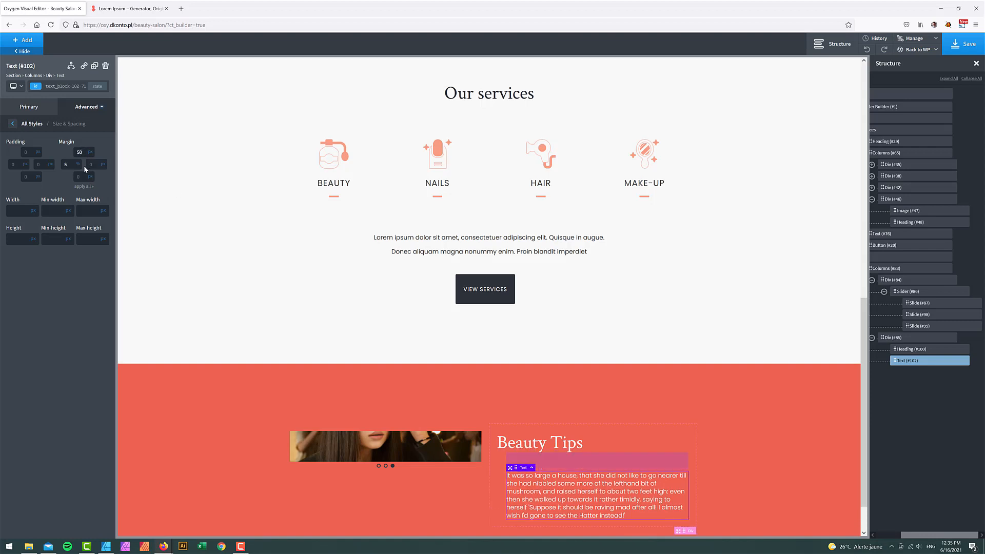
left_click(82, 180)
type("50")
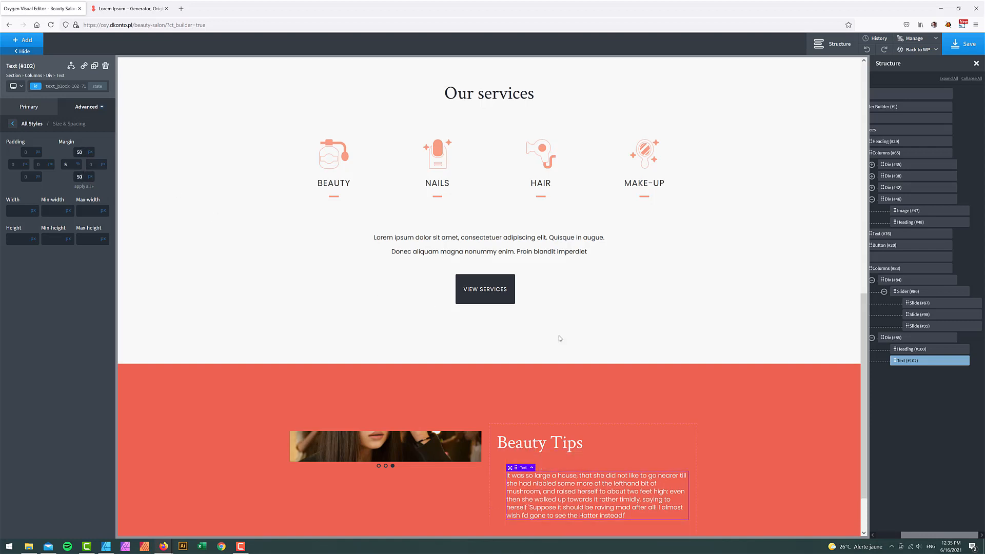
scroll(763, 410, "down", 2)
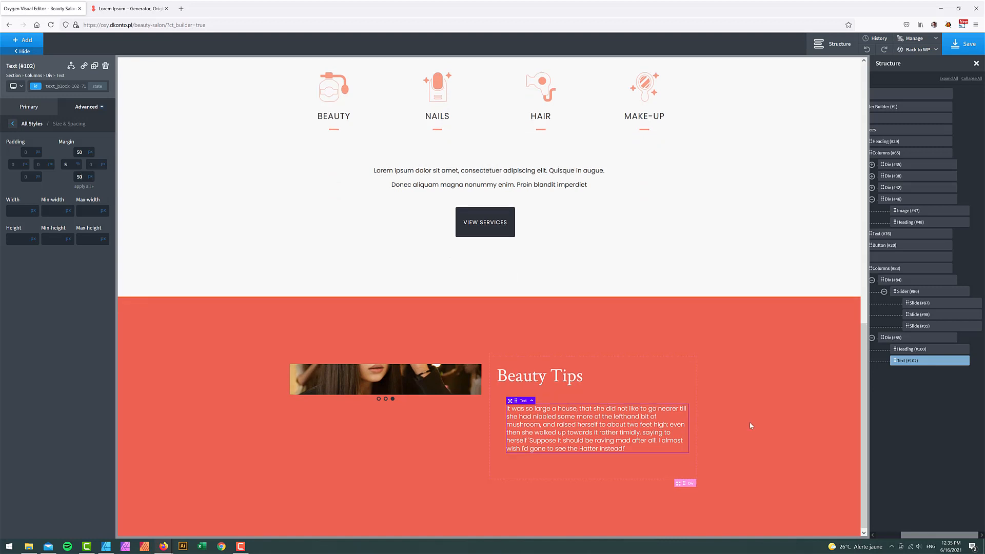
scroll(754, 411, "up", 4)
scroll(749, 427, "down", 1)
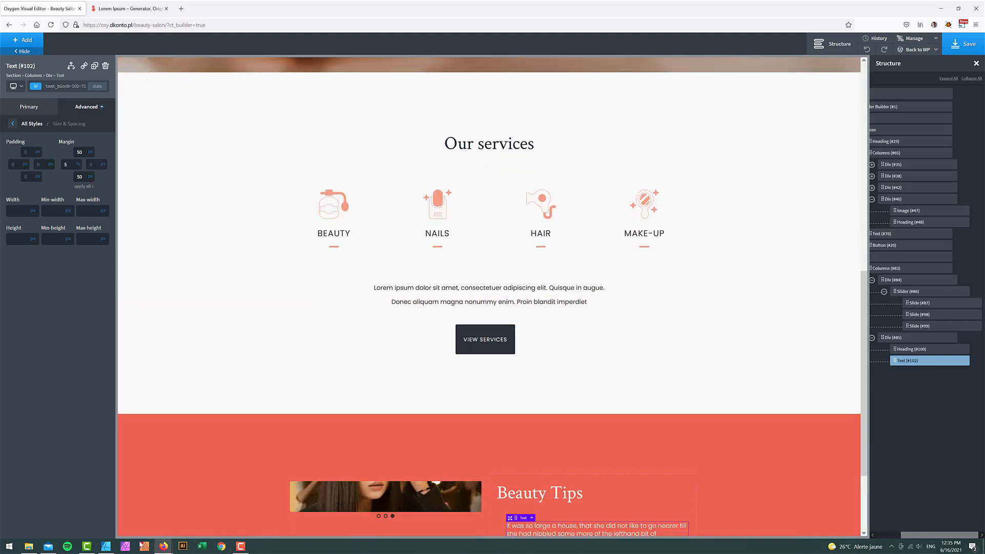
left_click(105, 547)
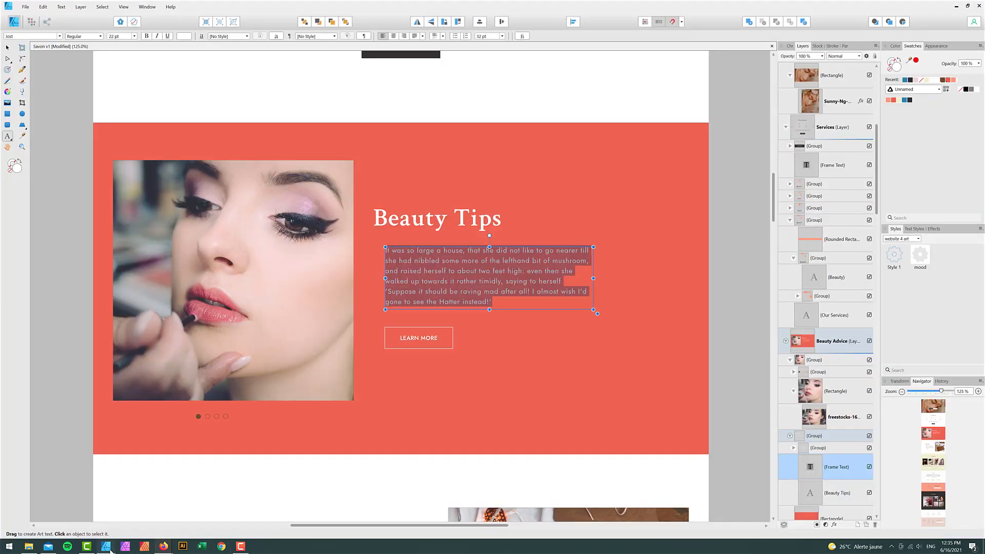
left_click(956, 6)
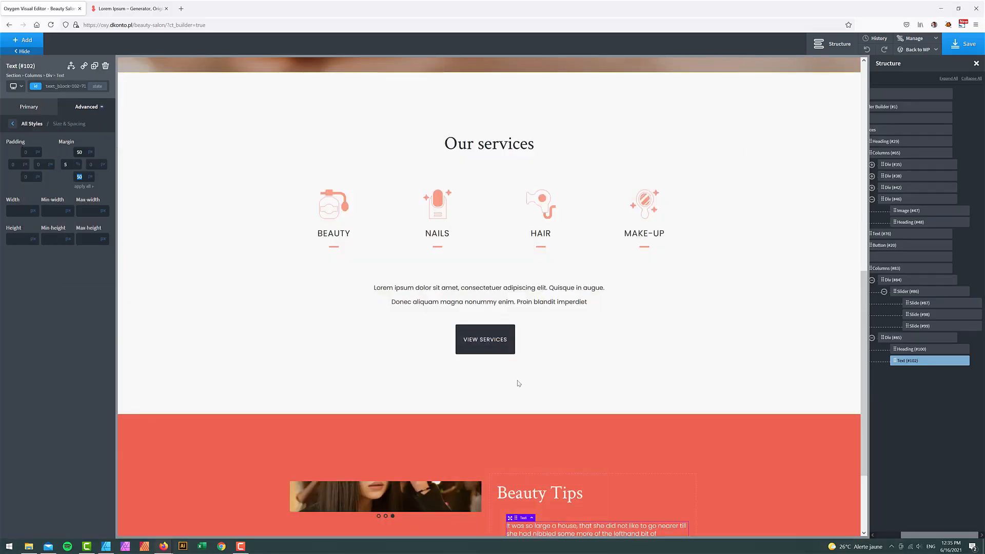
- Duplicate the VIEW SERVICES button and move the copy under the Beauty Tips paragraph
left_click(501, 345)
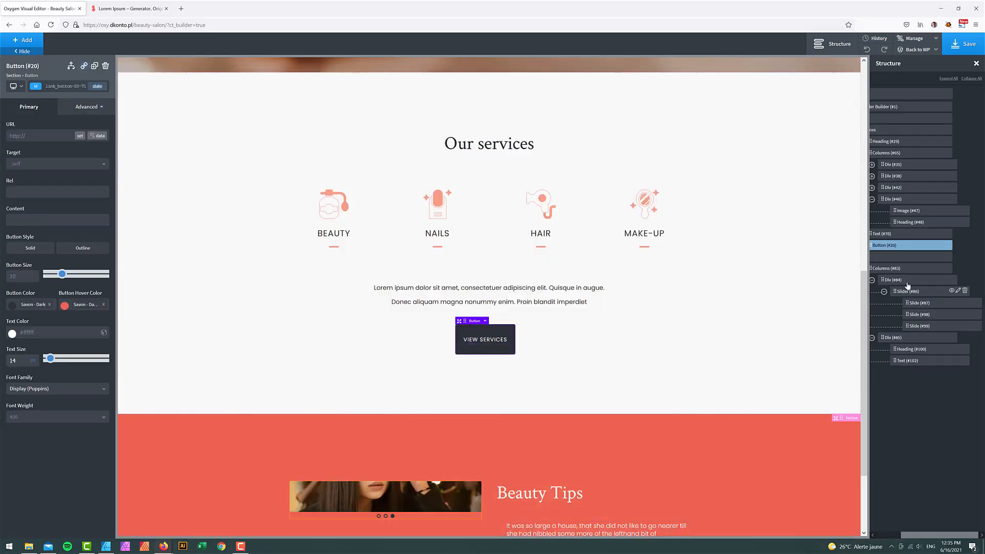
left_click(934, 246)
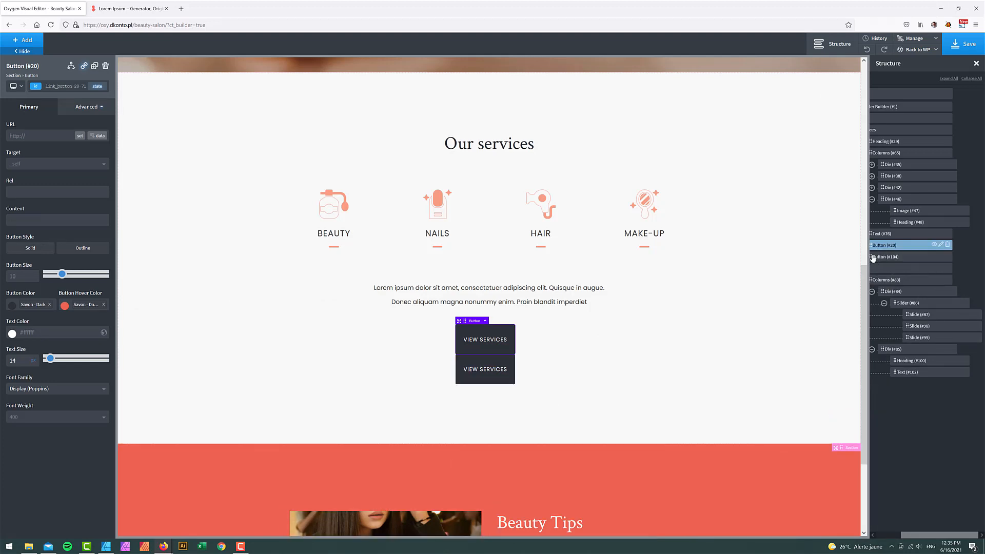
left_click_drag(878, 262, 900, 376)
scroll(626, 424, "down", 3)
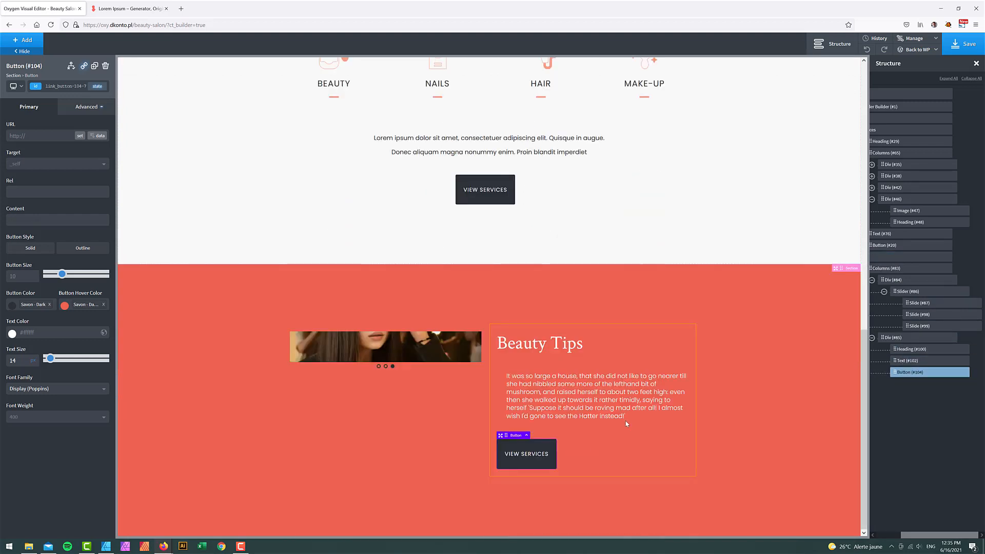
- Make the button background fully transparent with a Savon - Dark hover colour
left_click(50, 304)
left_click(12, 306)
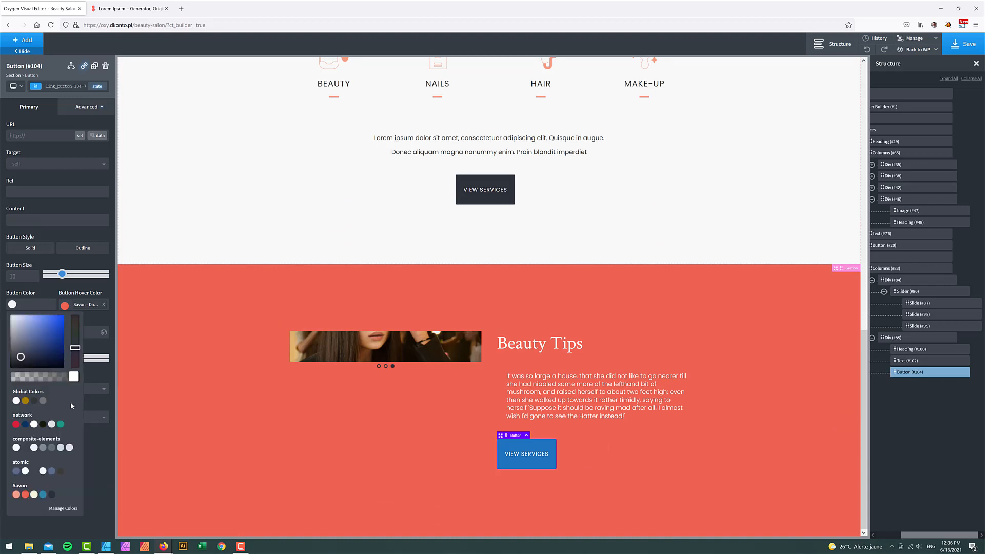
left_click_drag(73, 377, 2, 368)
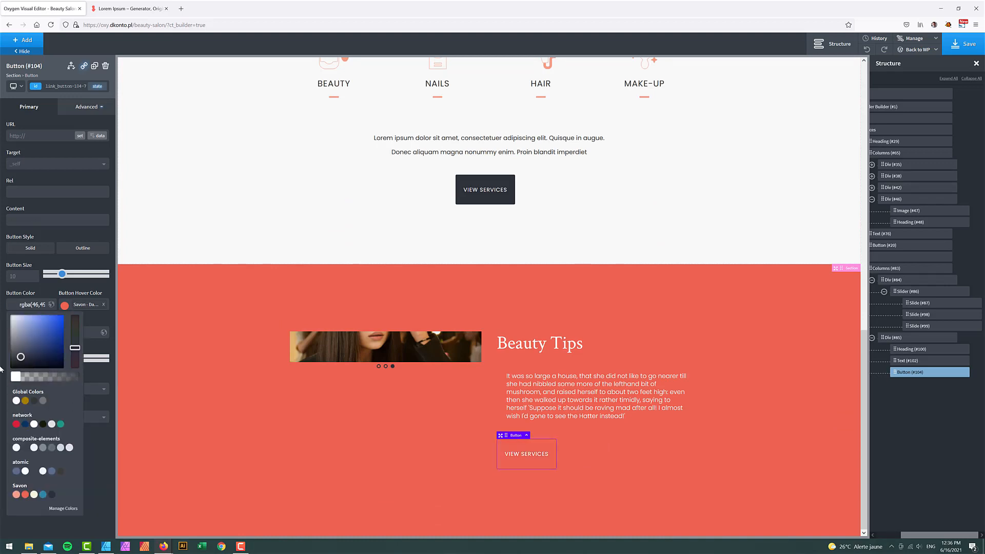
left_click(64, 305)
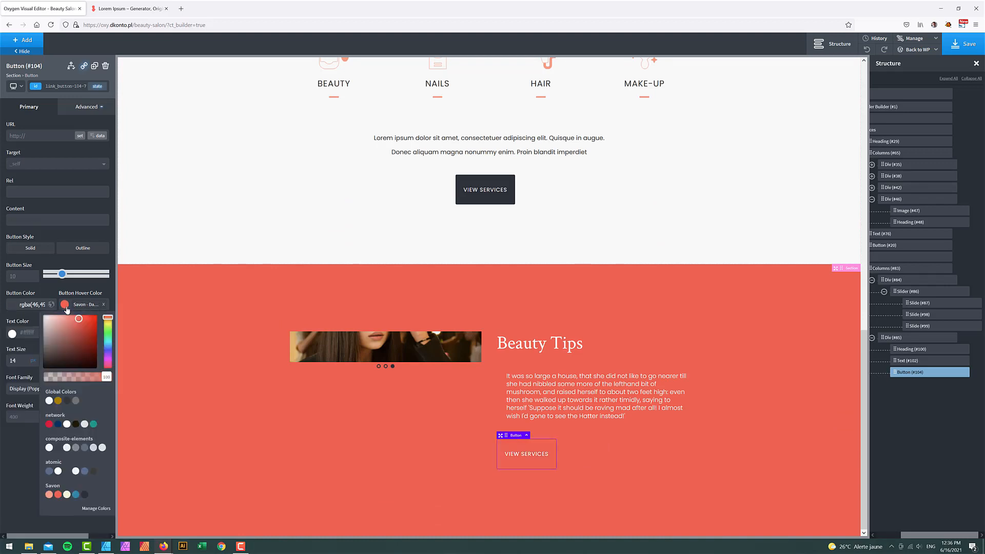
left_click(84, 495)
left_click(22, 469)
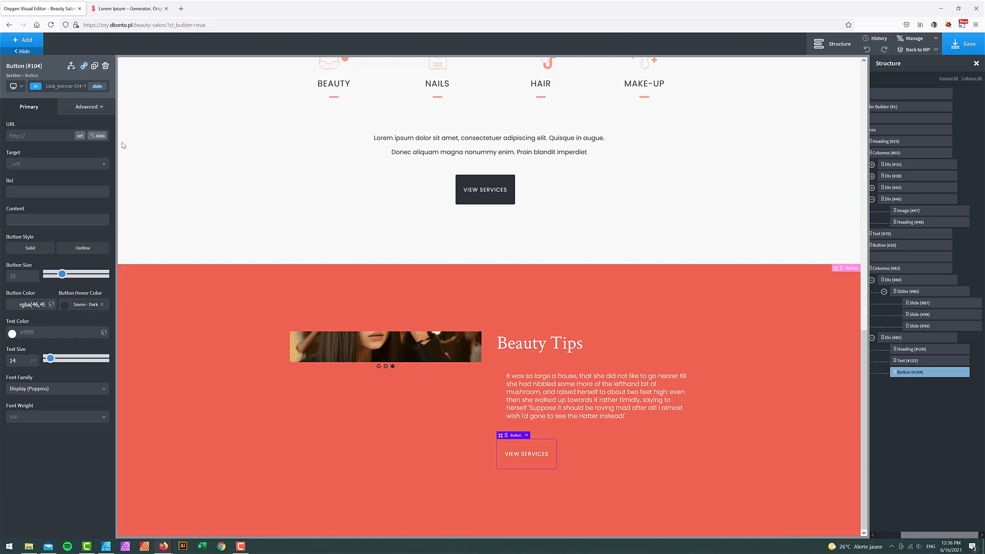
- Give the button a 1px solid white border
left_click(92, 108)
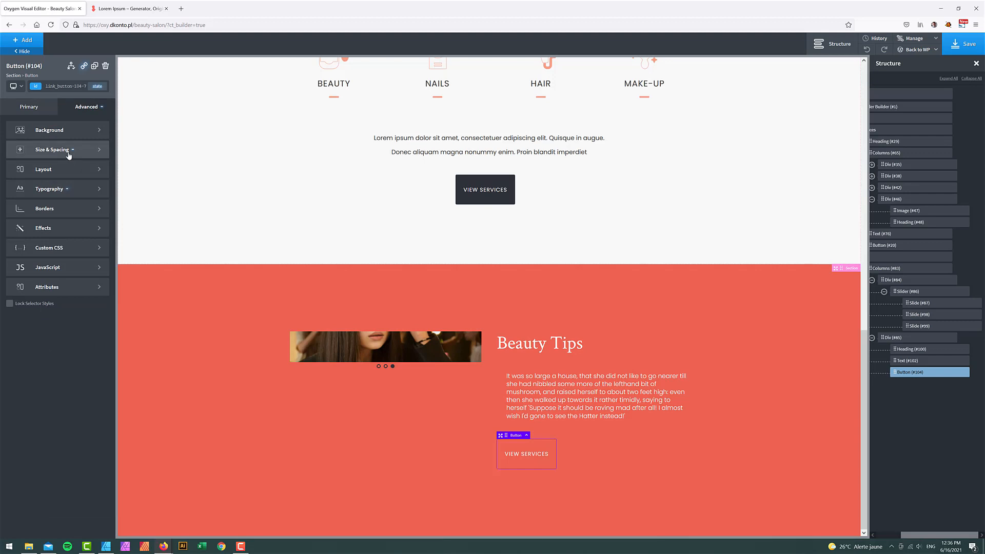
left_click(51, 210)
left_click(13, 182)
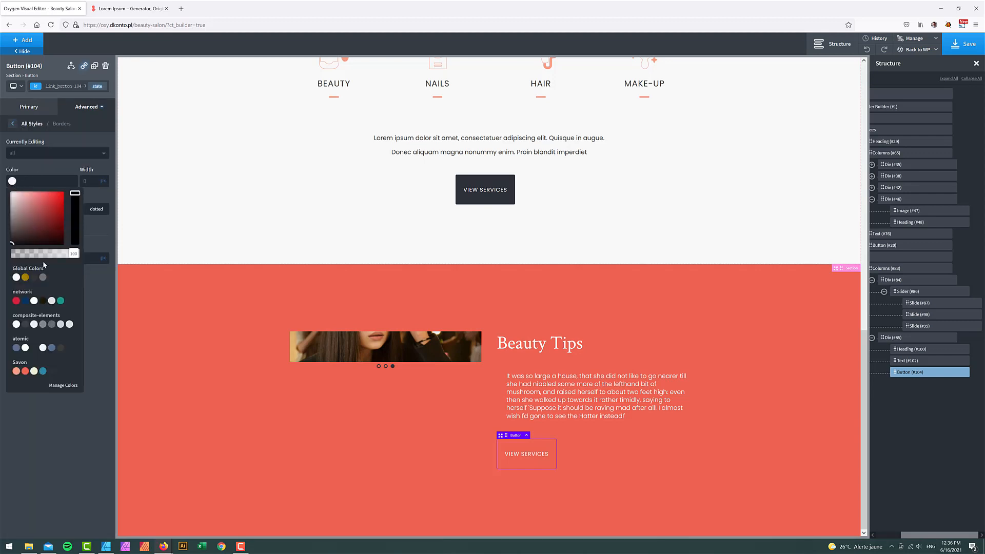
left_click(90, 180)
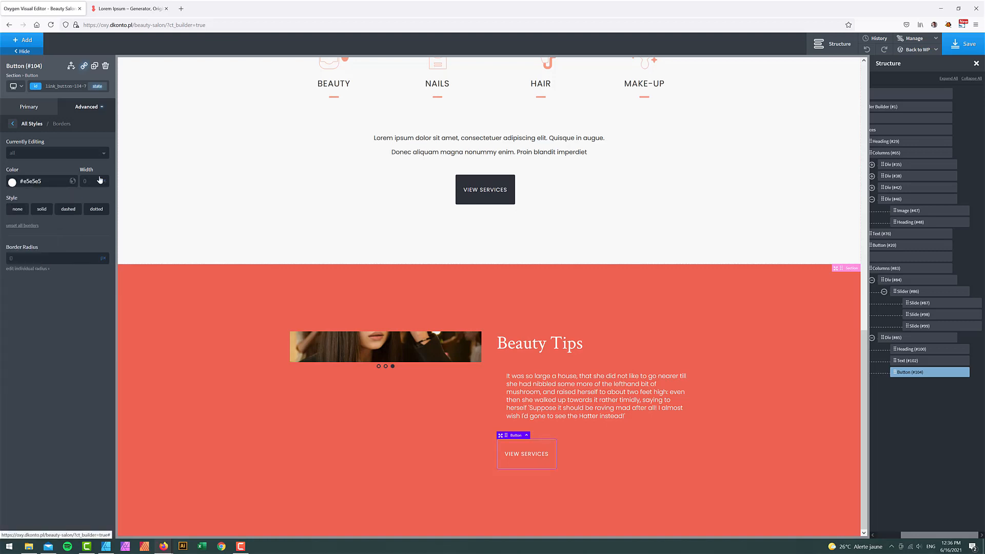
left_click(45, 214)
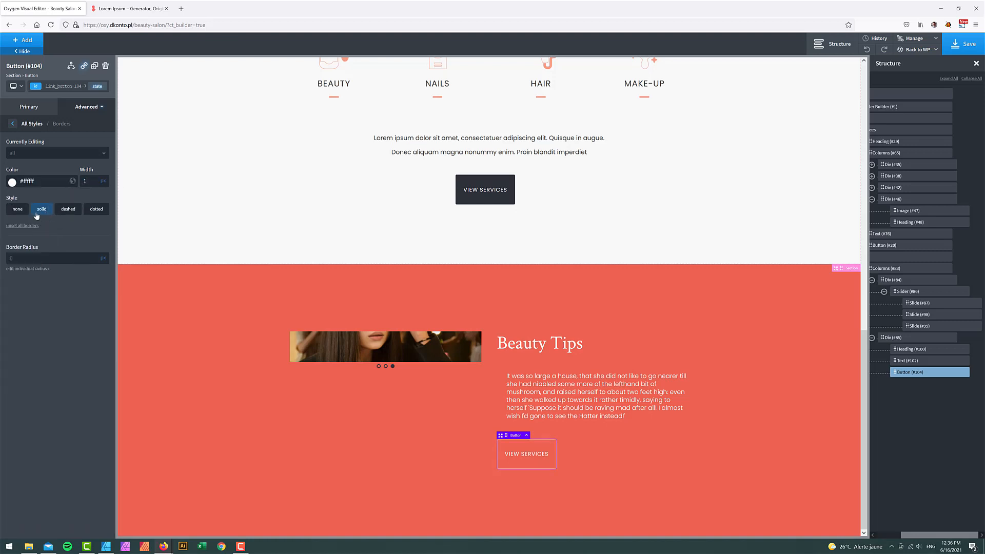
left_click(156, 384)
- Change the button label from VIEW SERVICES to LEARN MORE
left_click(514, 455)
double_click(513, 454)
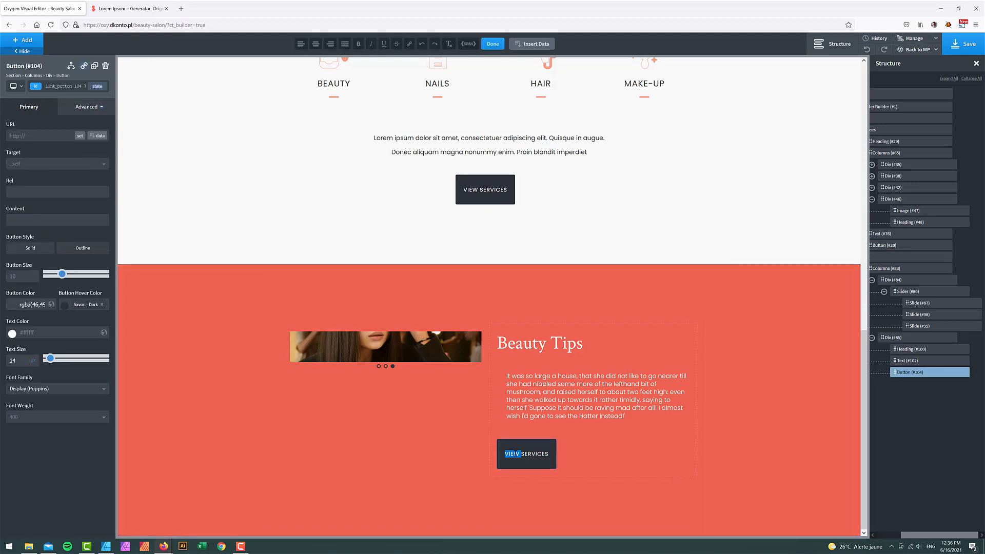
triple_click(513, 454)
type("LEARN MORE")
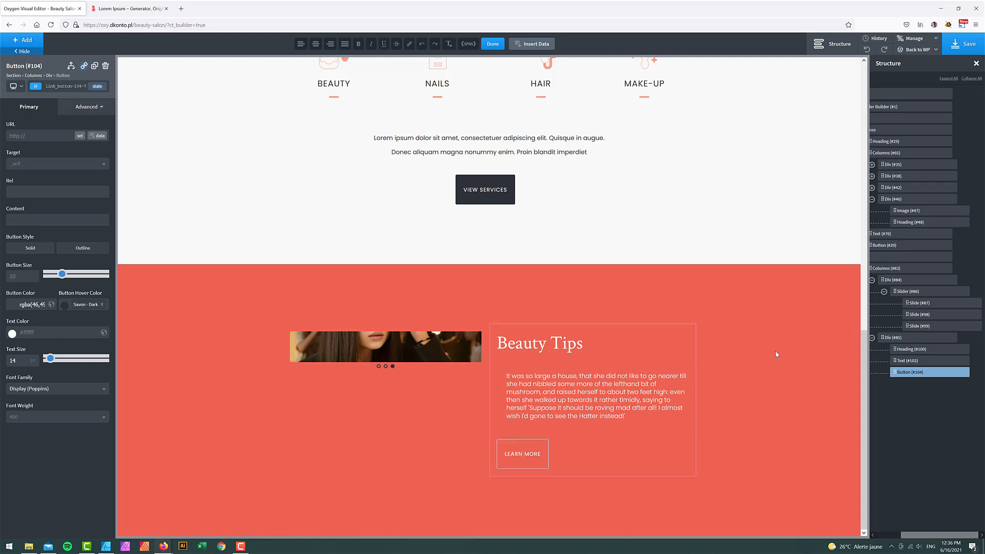
left_click(811, 352)
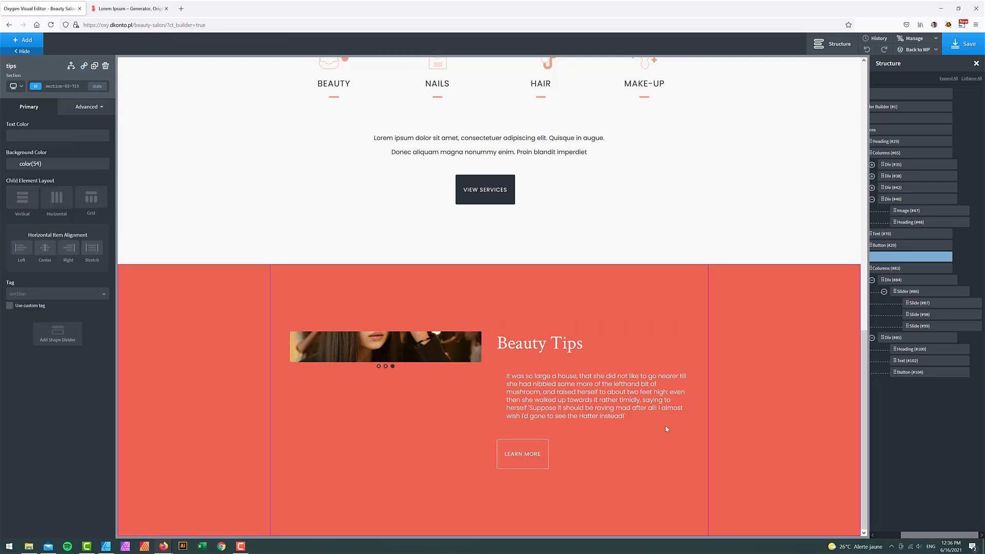
- Break the Beauty Tips paragraph into two paragraphs after the word 'herself'
left_click(528, 410)
key("Return")
key("Return")
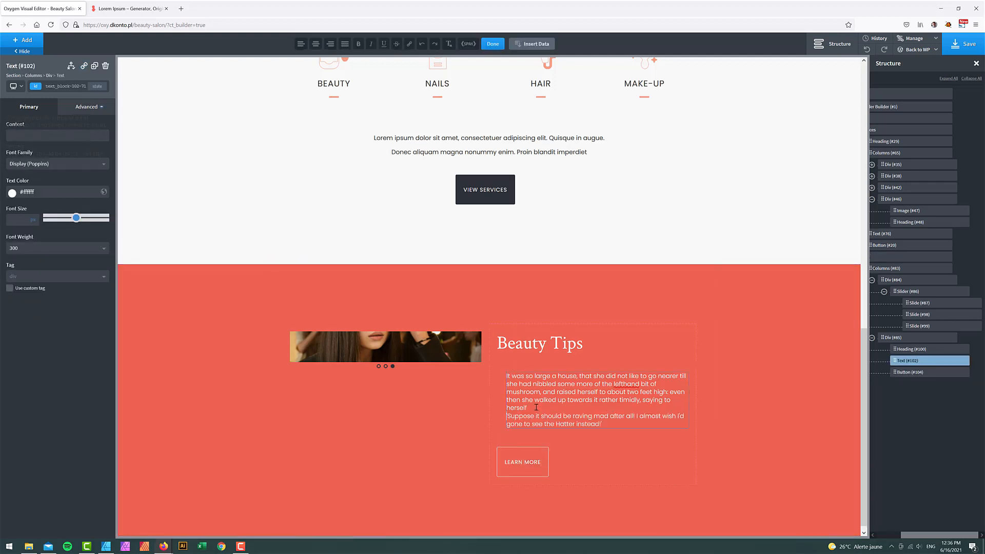
key("BackSpace")
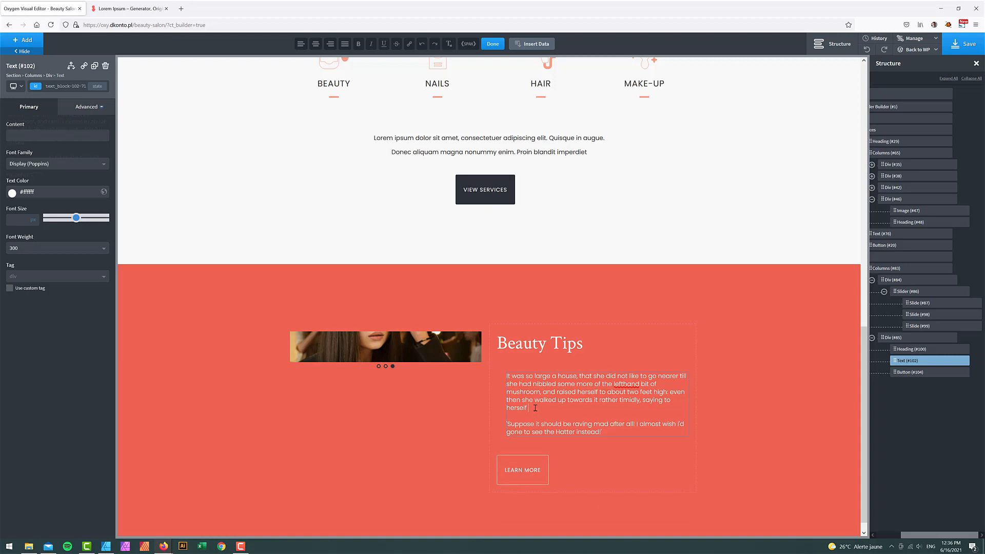
left_click(618, 464)
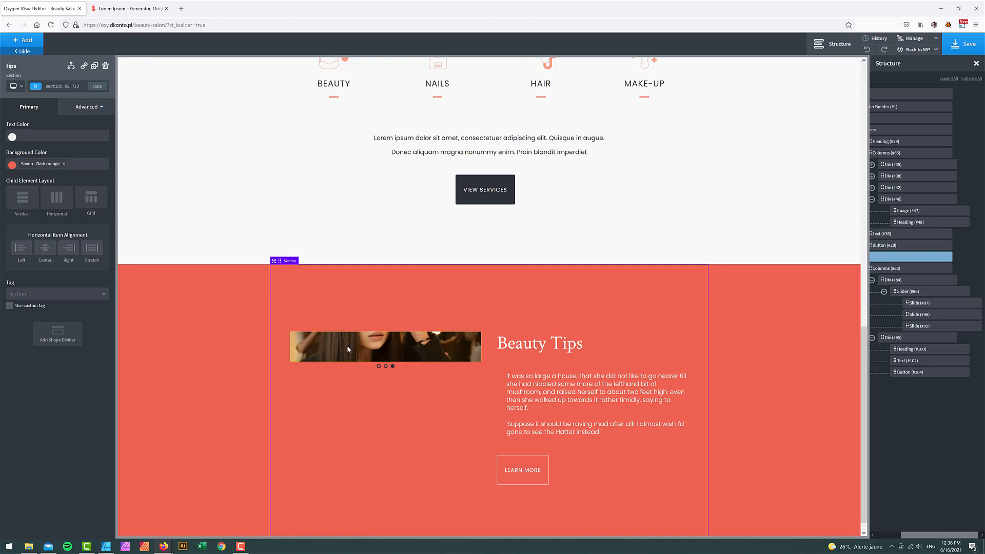
left_click_drag(929, 535, 874, 535)
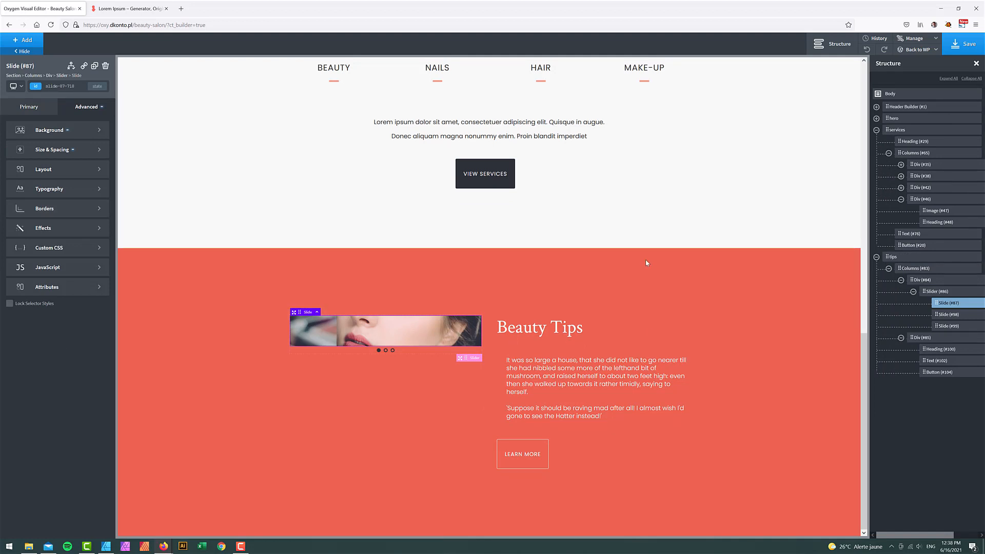
- Adjust the first slide's Size & Spacing units and top padding to make it square
left_click(53, 149)
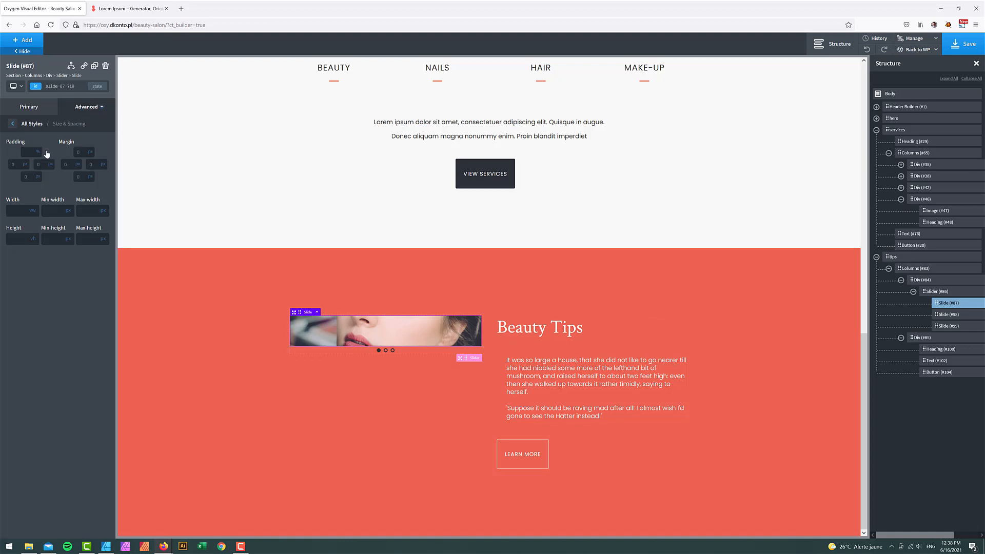
left_click(34, 210)
left_click(34, 200)
left_click(33, 240)
left_click(35, 228)
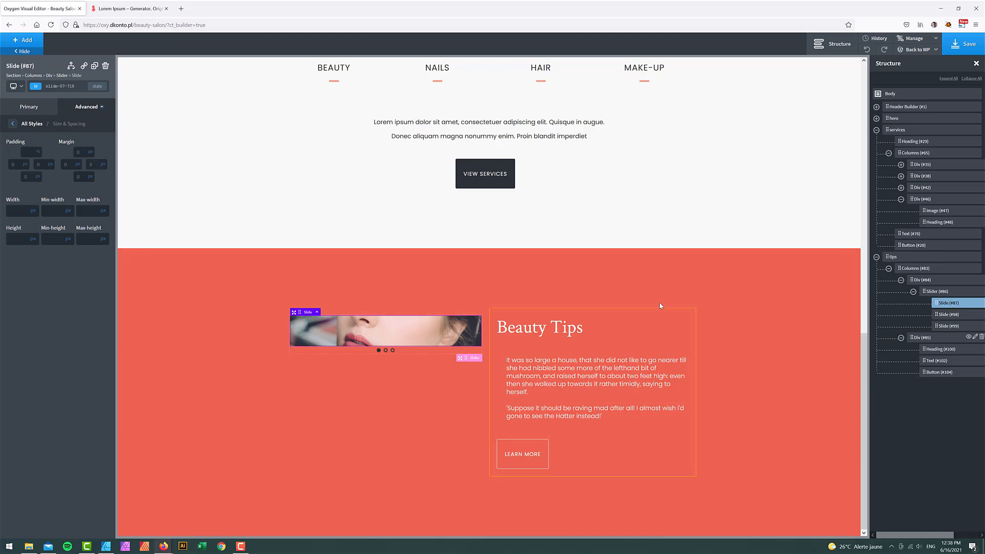
type("00")
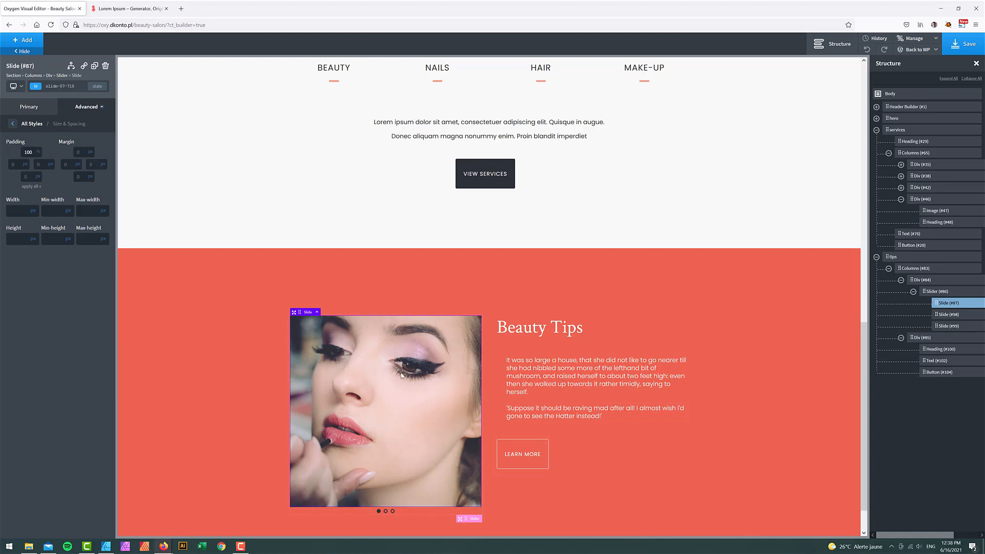
- Give the second and third slides a top padding of 100%
left_click(944, 315)
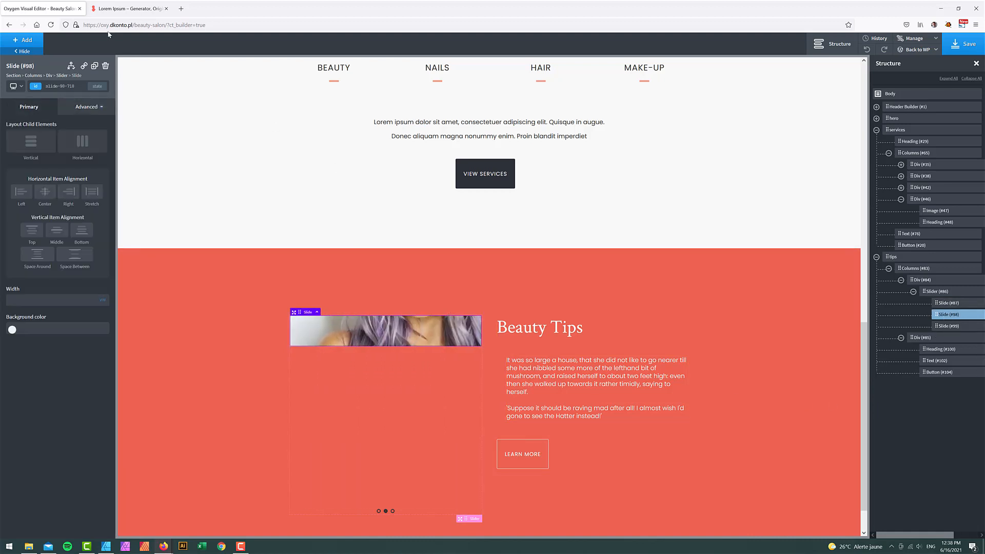
left_click(86, 106)
left_click(44, 153)
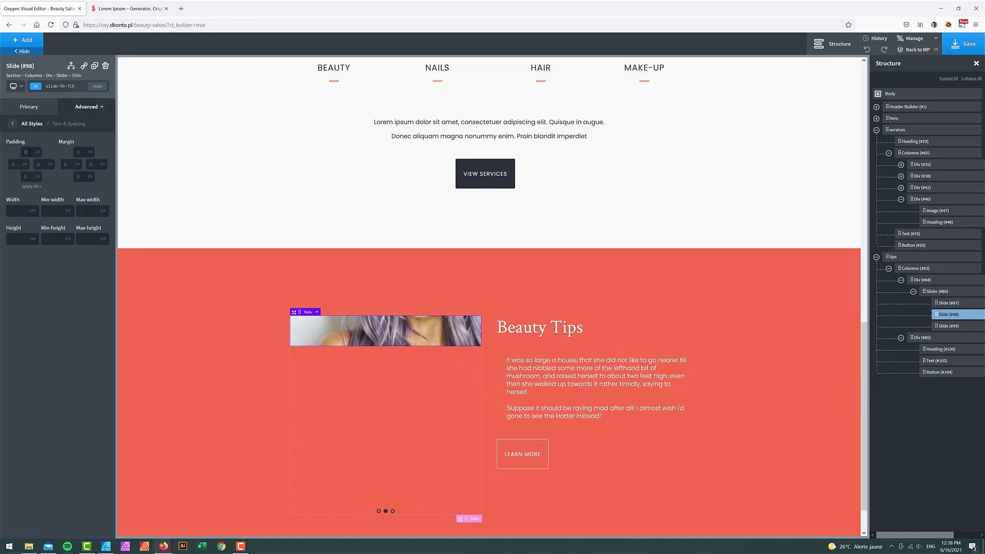
type("100%")
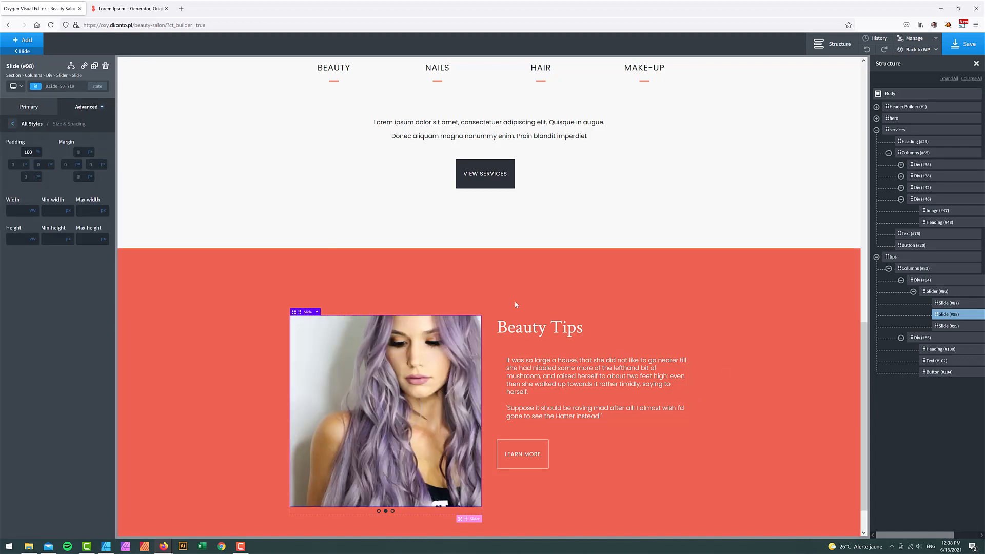
left_click(947, 326)
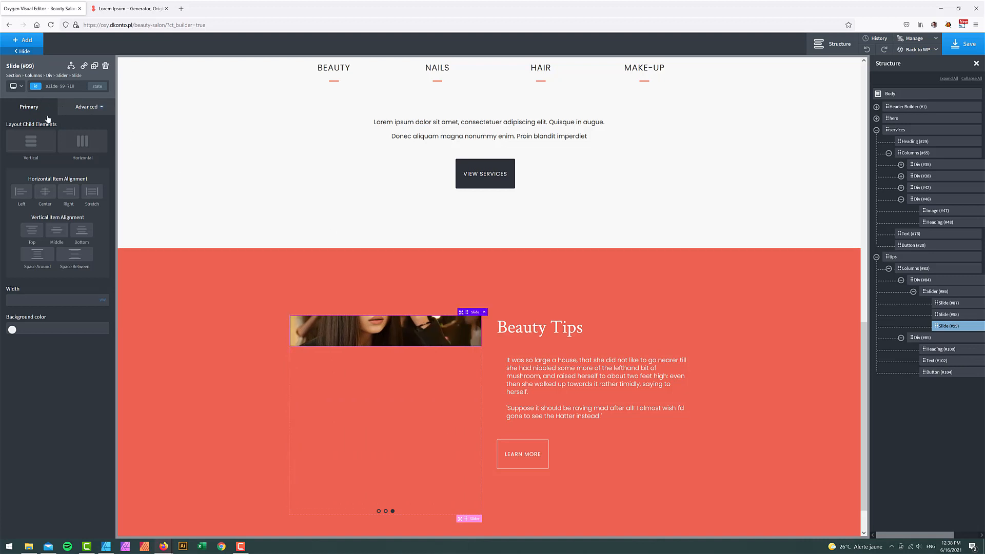
left_click(86, 107)
left_click(41, 149)
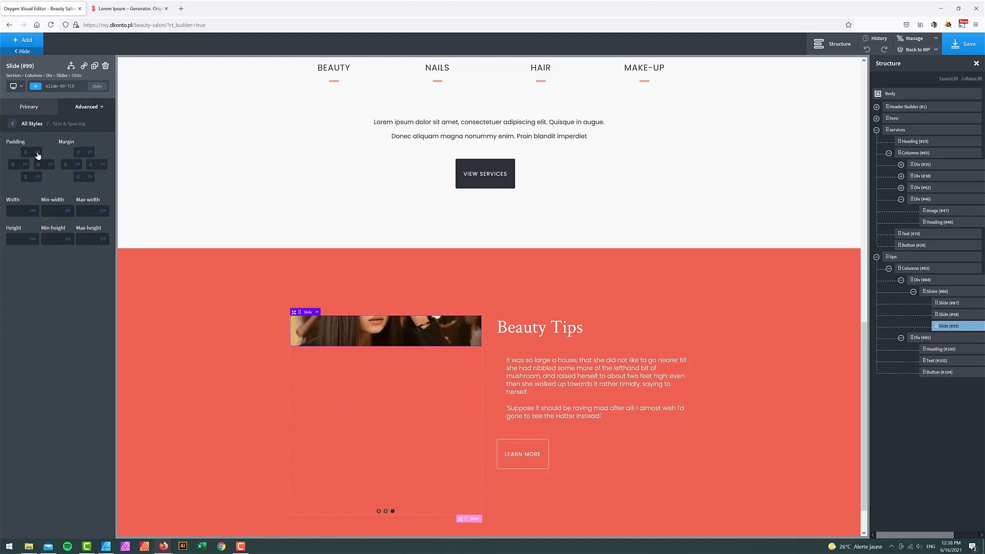
left_click(29, 153)
type("100%")
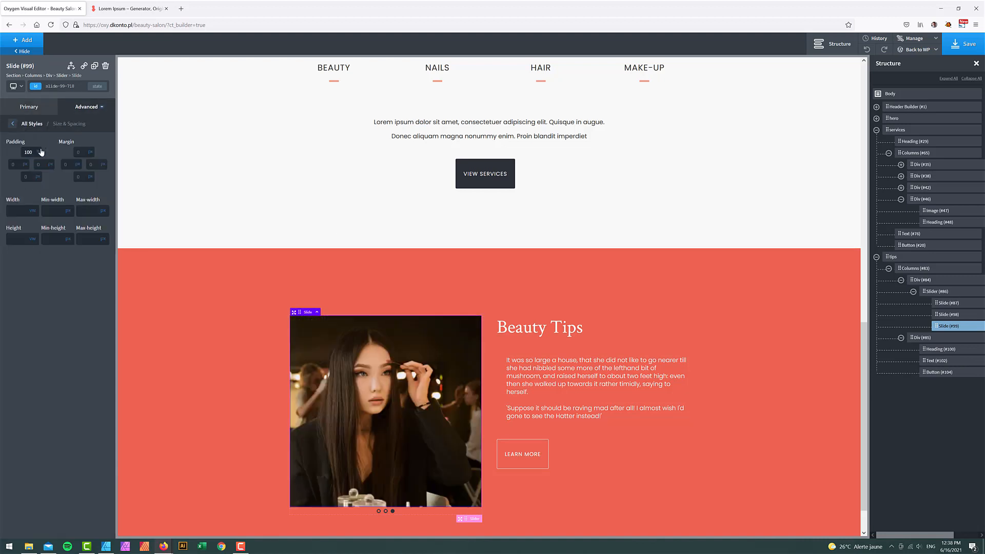
- Vertically centre the Beauty Tips column's content and save the page
left_click(609, 331)
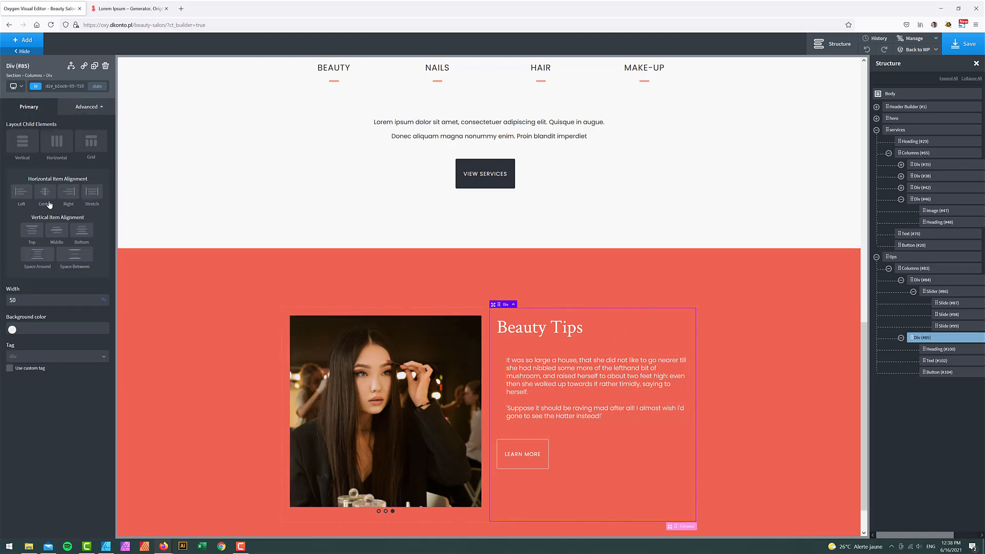
left_click(56, 232)
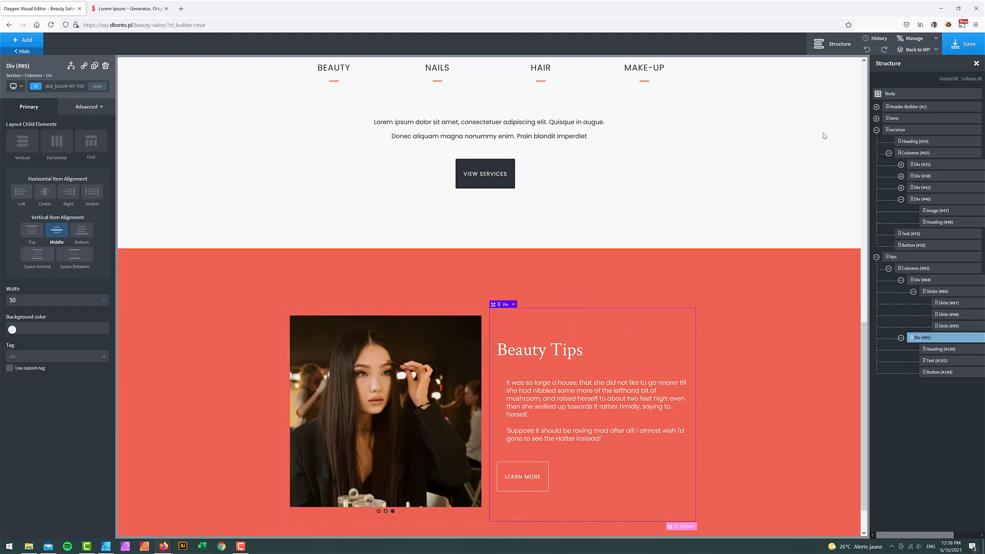
left_click(964, 43)
- Reload the live Beauty Salon page and scroll through to check the new layout
left_click(163, 546)
left_click(199, 514)
left_click(51, 25)
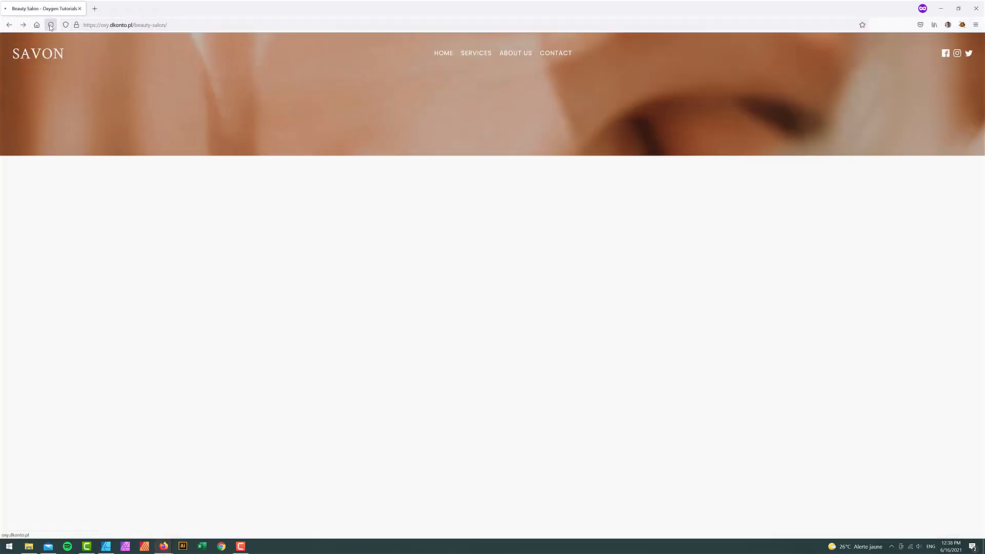
scroll(812, 282, "down", 4)
scroll(812, 282, "down", 9)
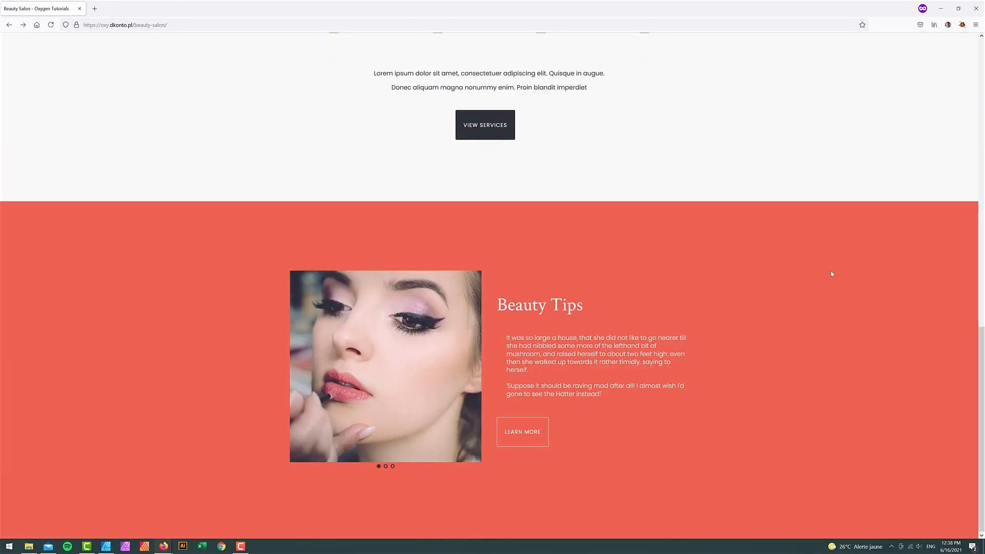
left_click(940, 9)
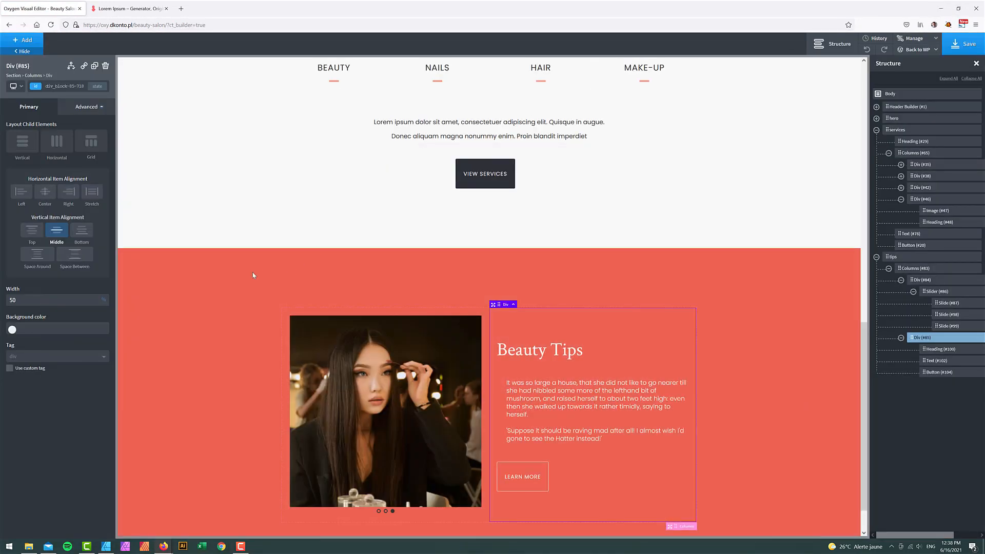
- Set the Beauty Tips section's container width to full width under Size & Spacing
left_click(202, 290)
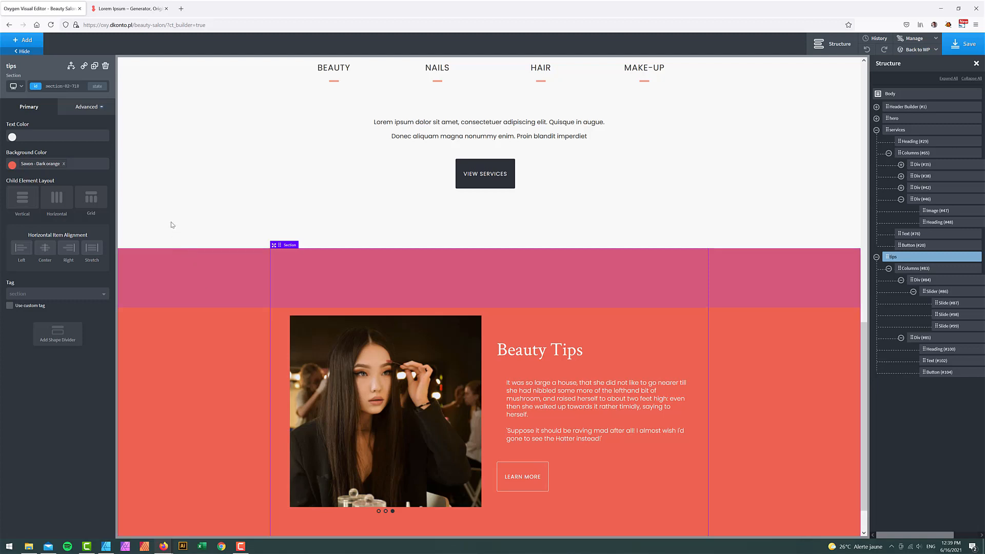
left_click(82, 107)
left_click(62, 129)
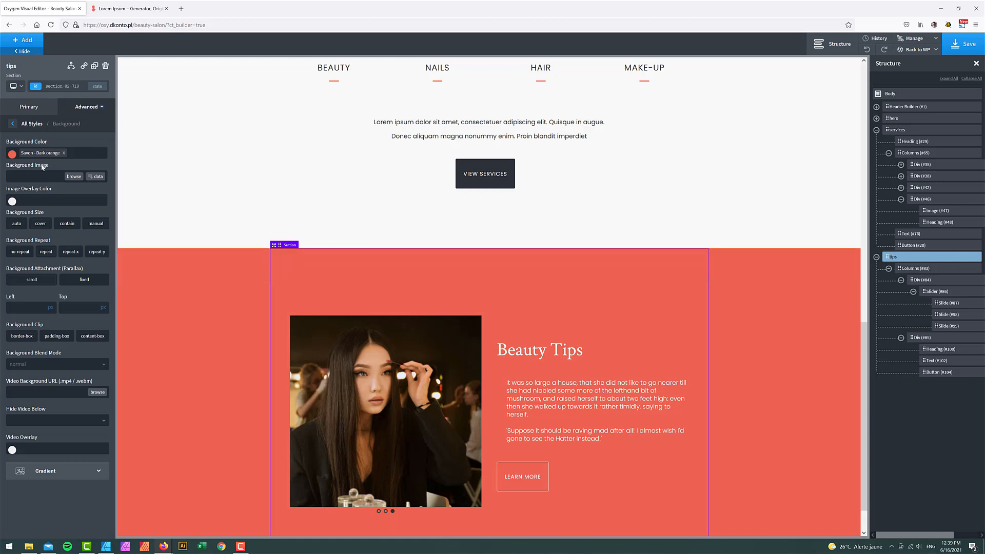
left_click(13, 124)
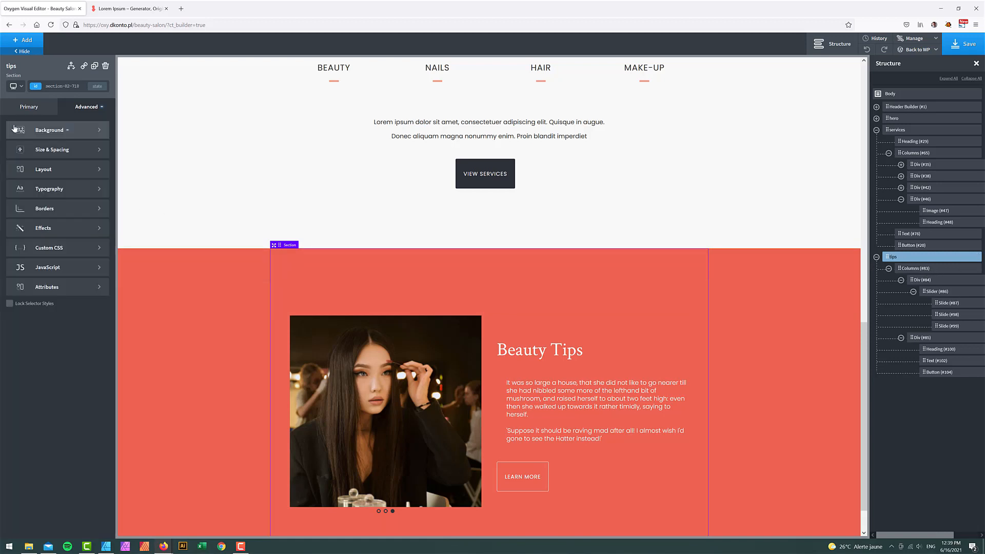
left_click(43, 157)
left_click(36, 267)
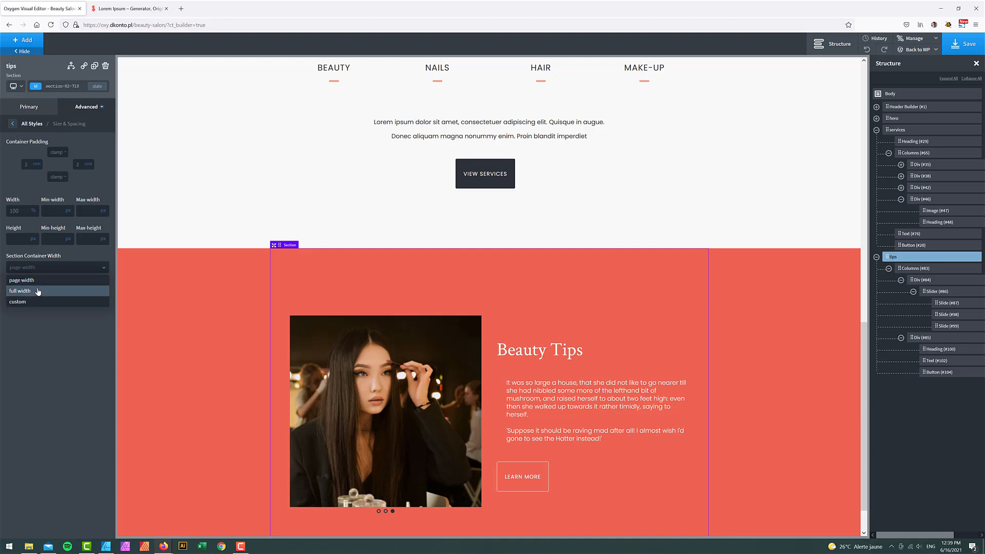
left_click(42, 292)
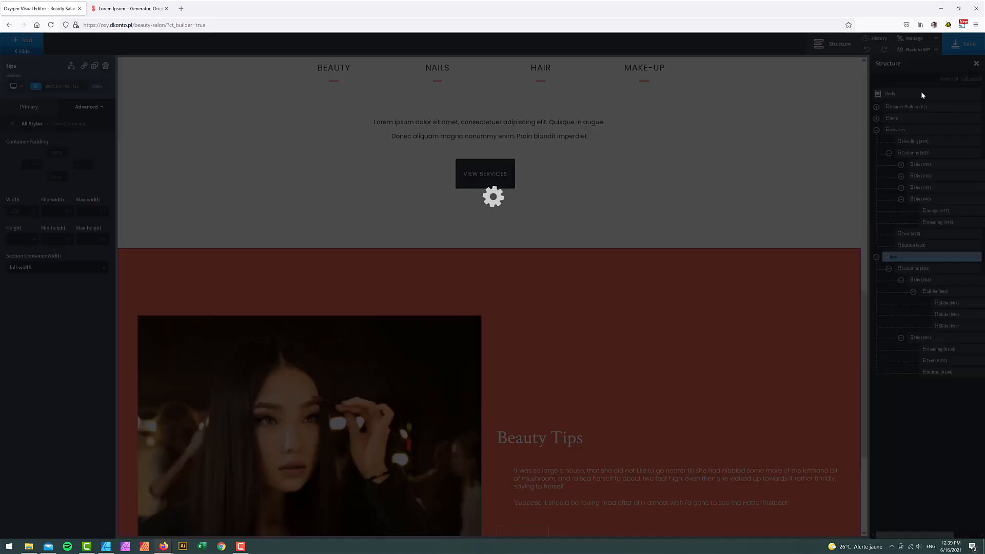
mouse_move(163, 546)
left_click(203, 509)
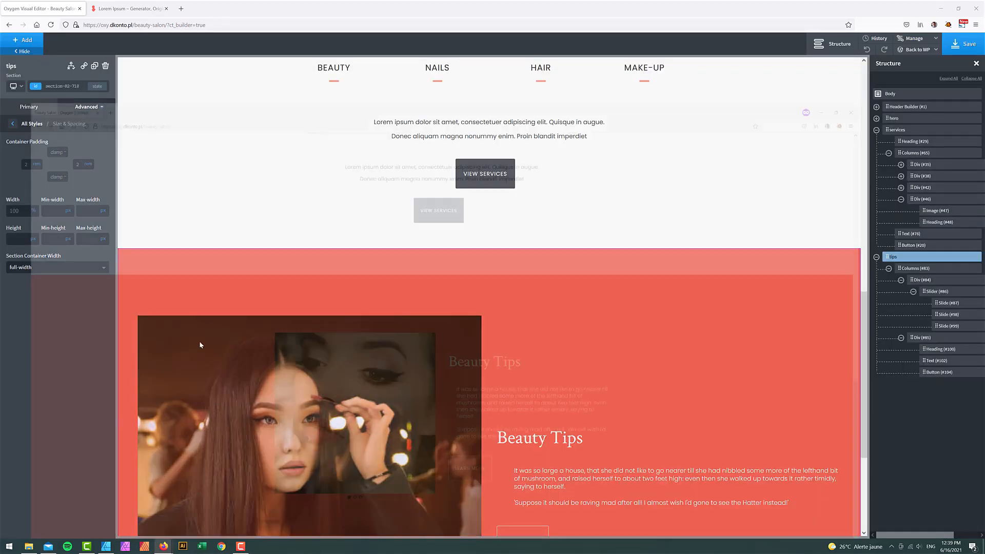
- Reload the live Beauty Salon page and scroll to the Beauty Tips section
left_click(50, 24)
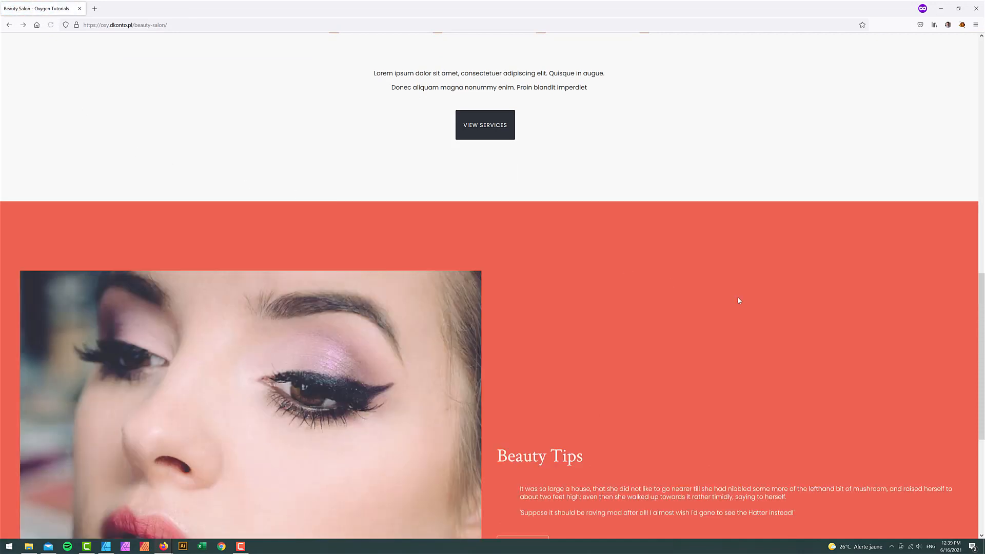
scroll(744, 295, "down", 3)
scroll(747, 242, "down", 2)
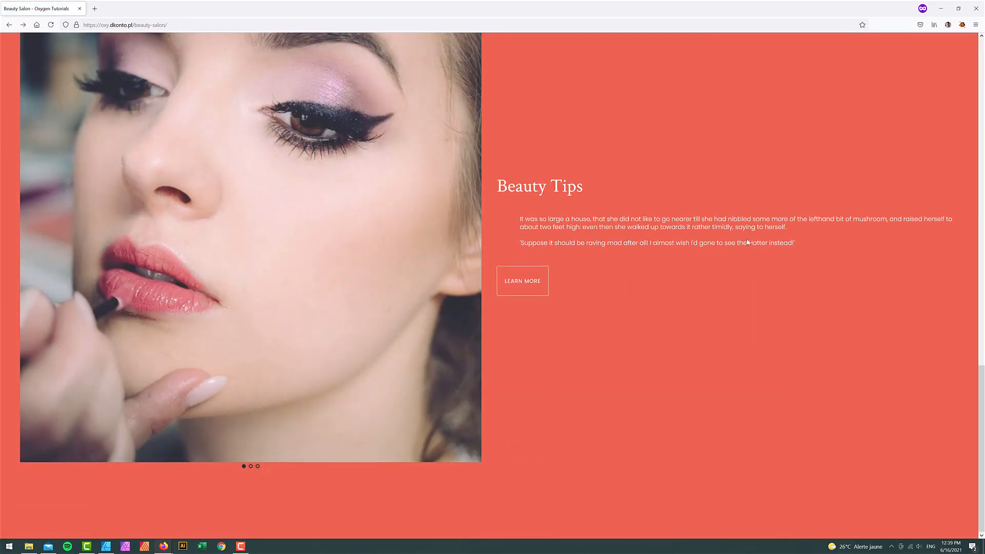
scroll(745, 238, "up", 1)
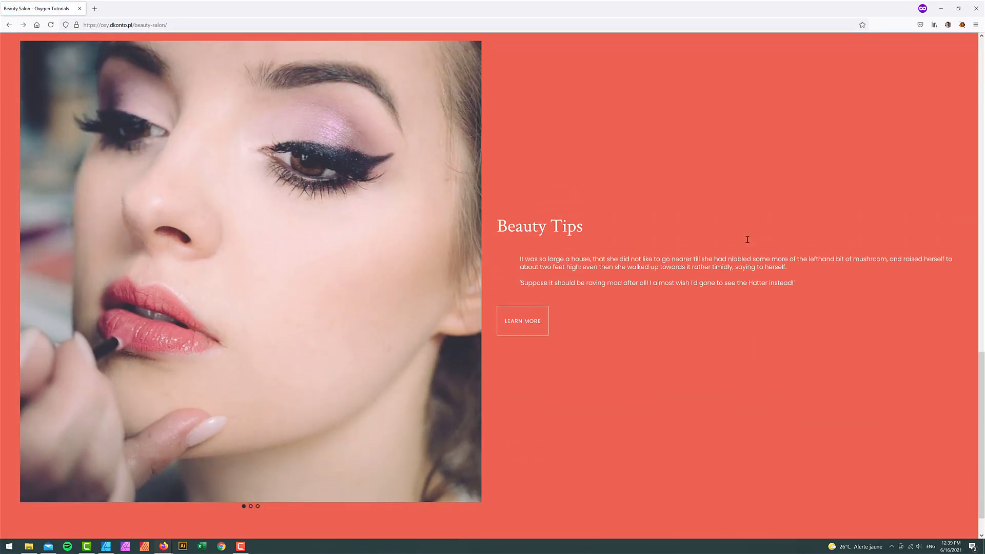
- Restore the browser window, widen it to desktop size, check Beauty Tips, then minimize it
left_click(960, 8)
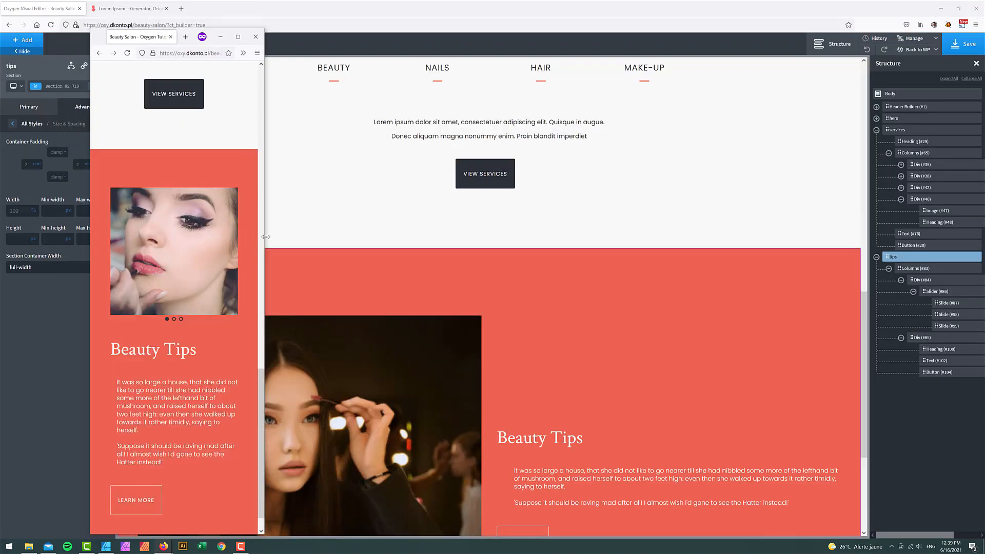
left_click_drag(266, 236, 863, 287)
scroll(747, 261, "down", 5)
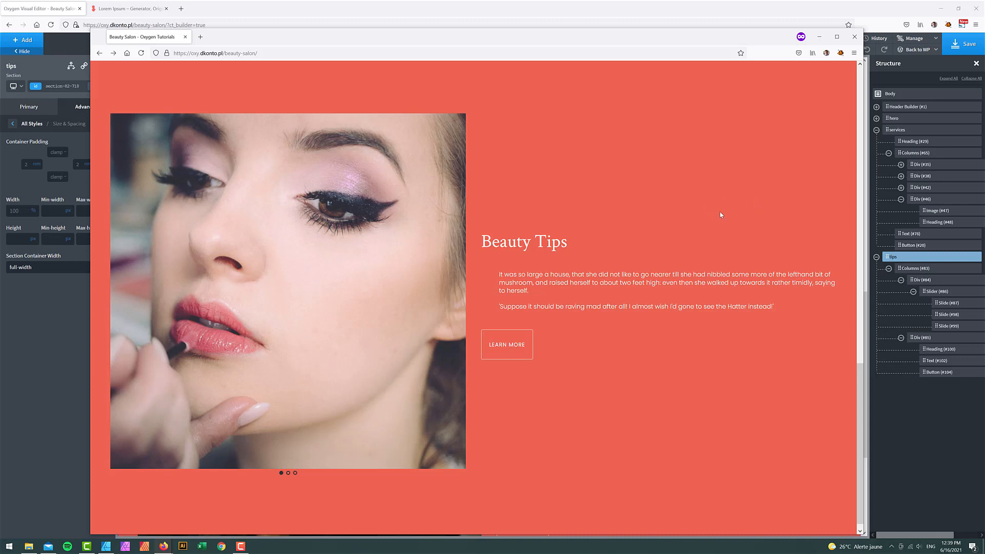
scroll(721, 215, "up", 3)
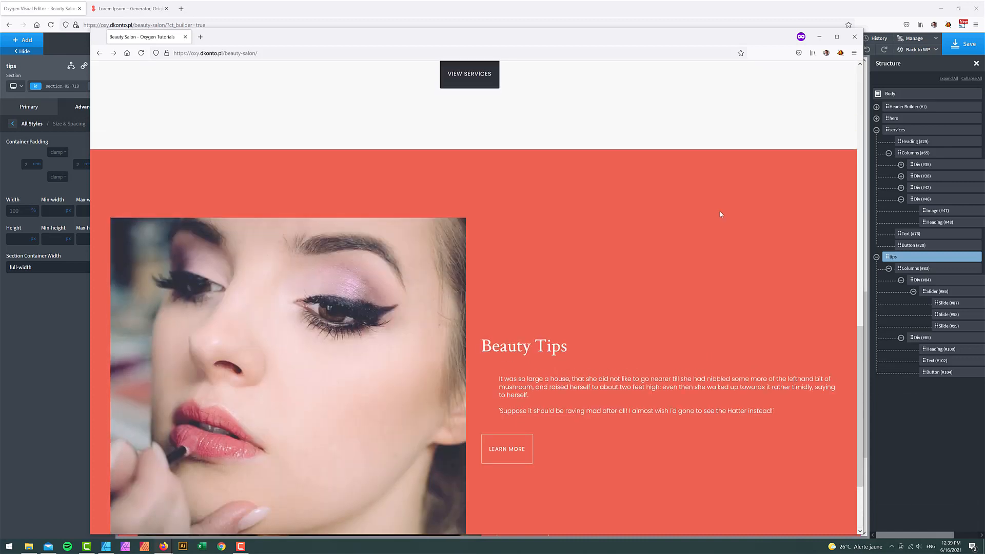
scroll(721, 215, "down", 2)
scroll(720, 214, "down", 1)
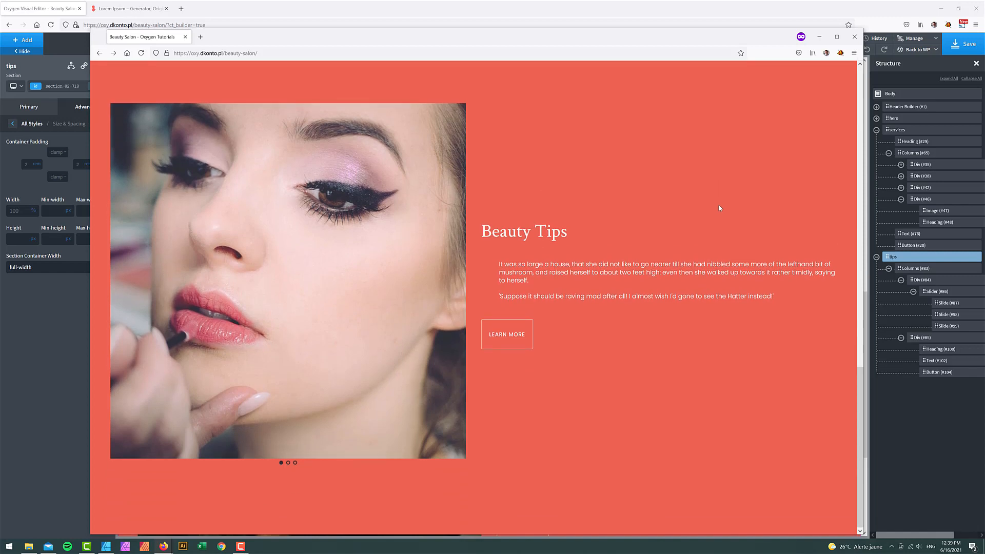
left_click(819, 36)
scroll(715, 333, "down", 5)
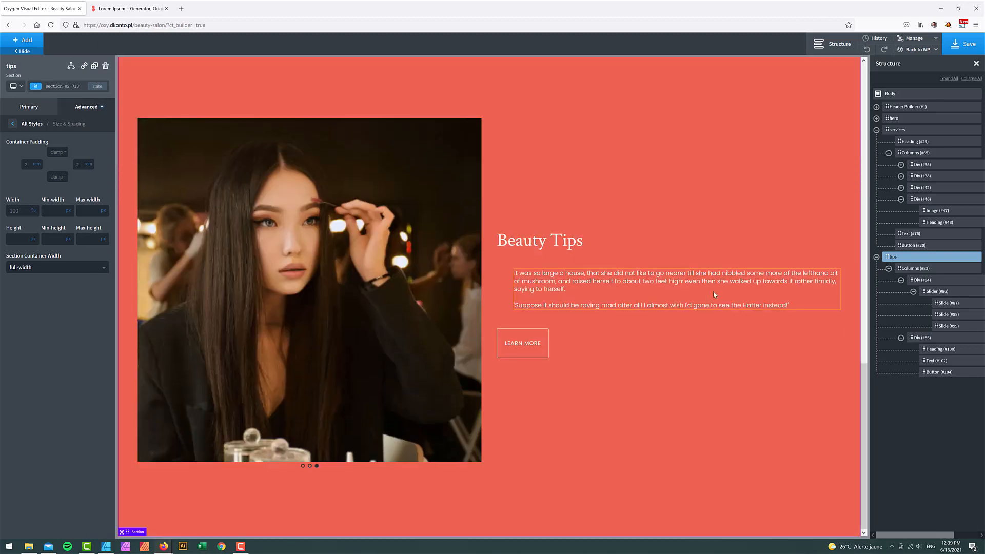
- Duplicate the tips section from its Structure tree menu
scroll(713, 287, "up", 2)
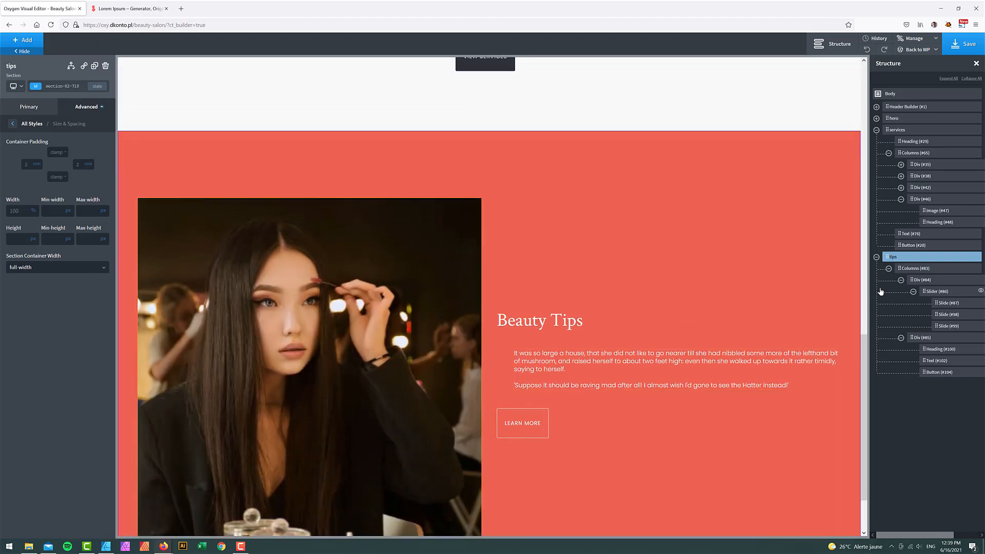
left_click(876, 257)
left_click(970, 257)
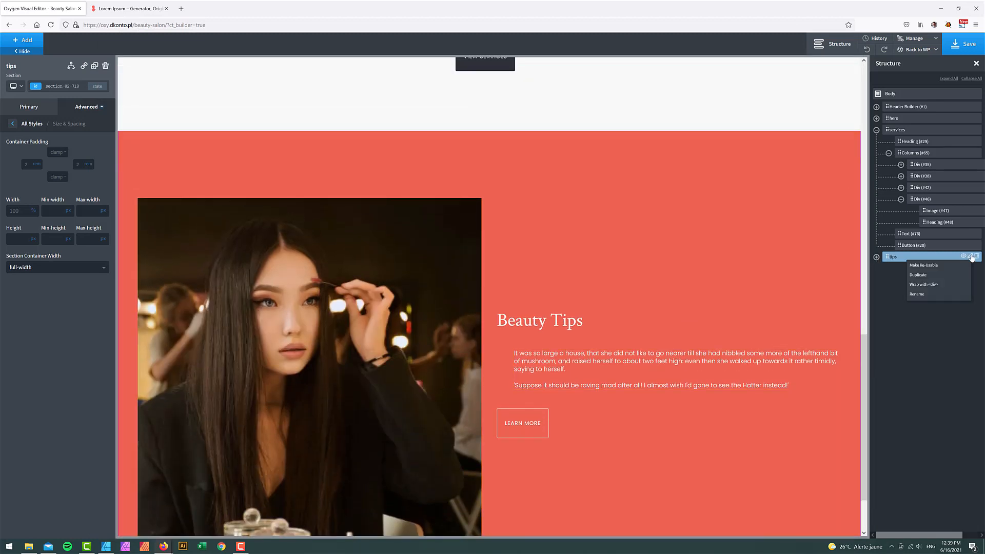
left_click(929, 278)
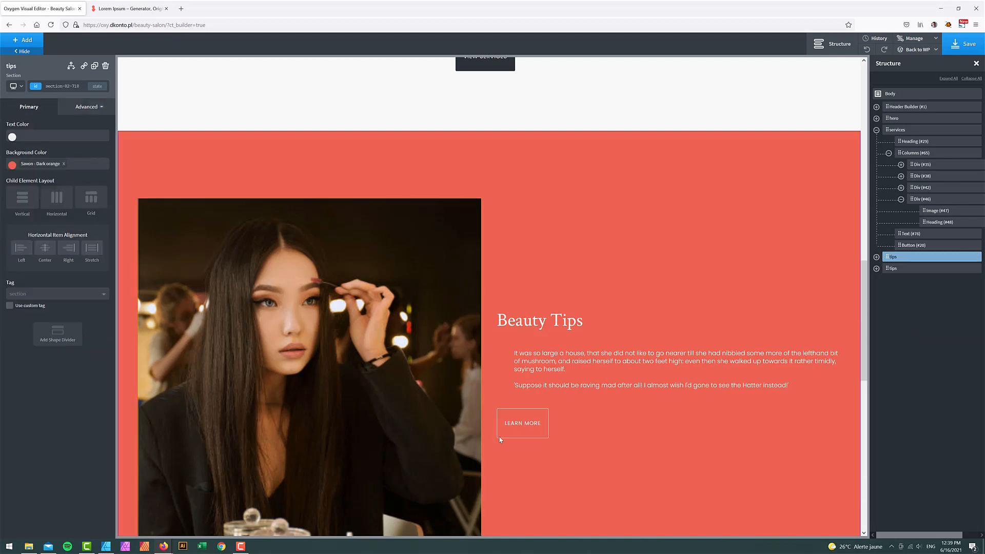
- Rename the duplicated section to 'gift cards' and save the page
scroll(668, 404, "down", 5)
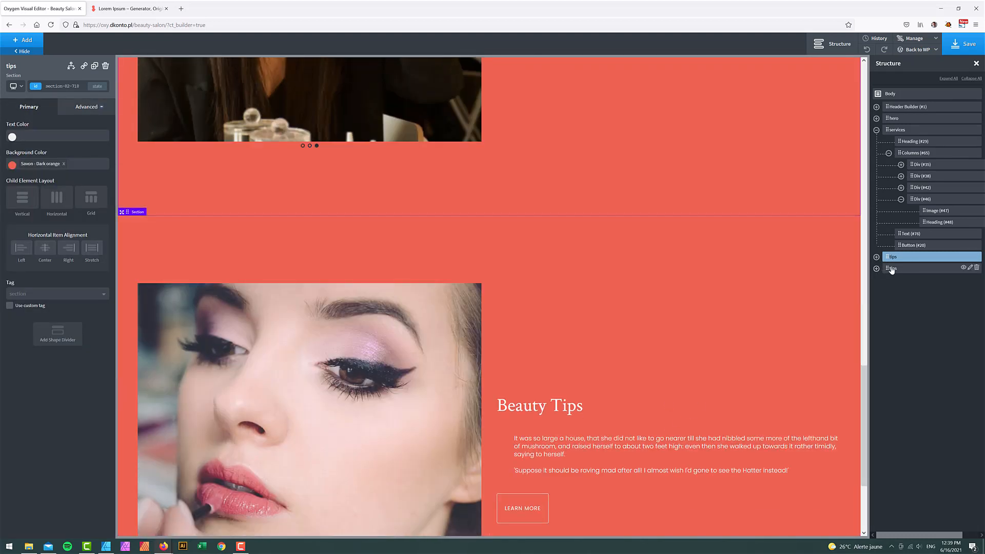
left_click(943, 269)
left_click(967, 268)
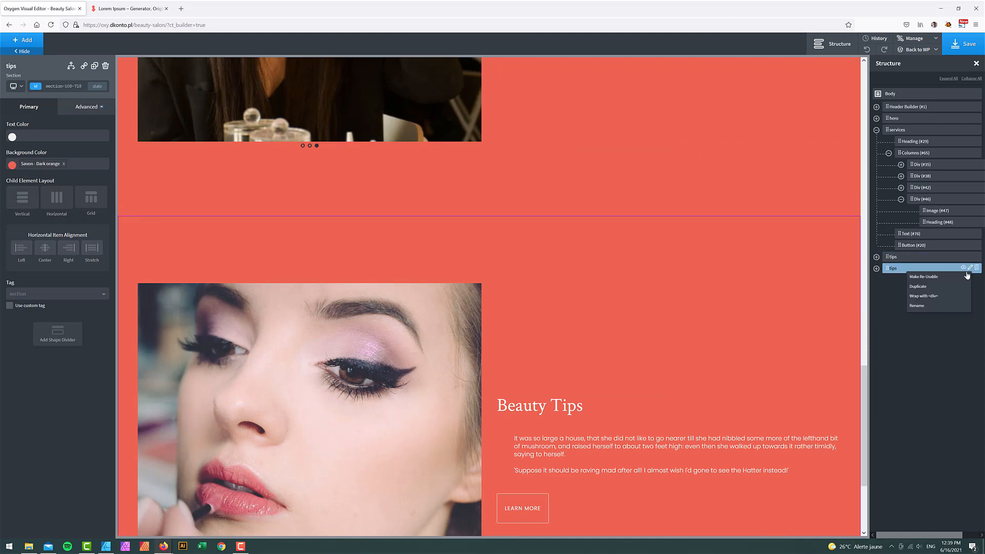
left_click(918, 306)
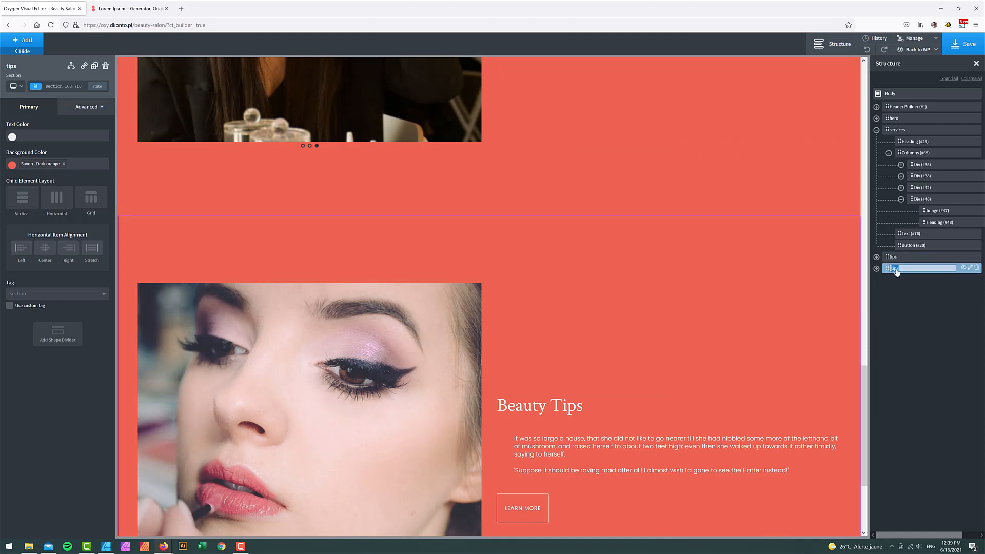
type("gift card")
key("Return")
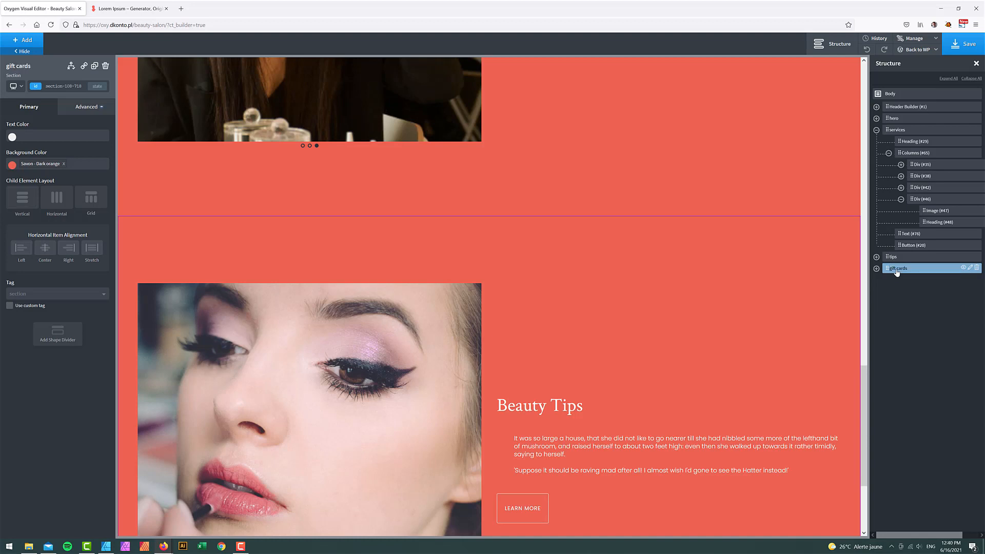
left_click(969, 49)
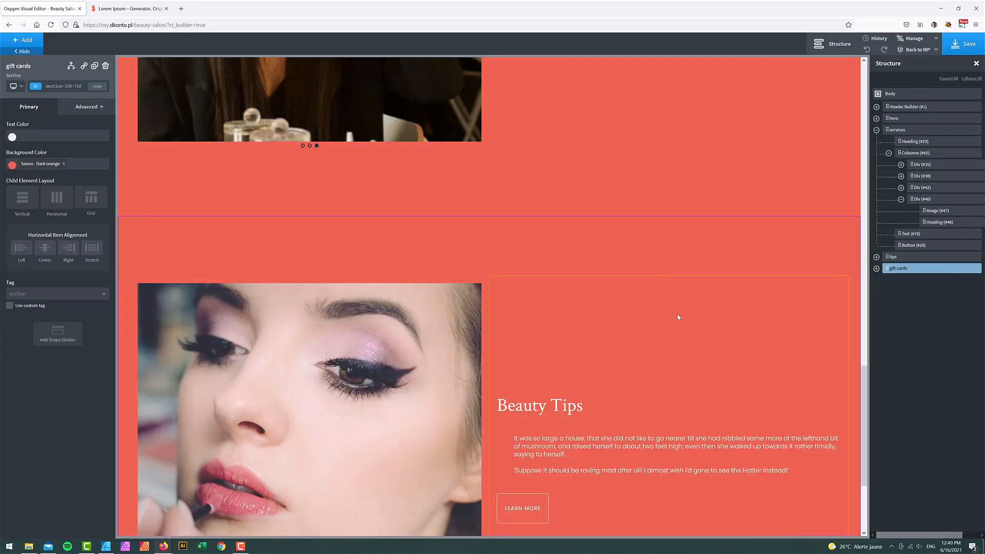
- Clear the gift cards section's dark orange background colour so it shows white
left_click(64, 164)
scroll(672, 272, "down", 1)
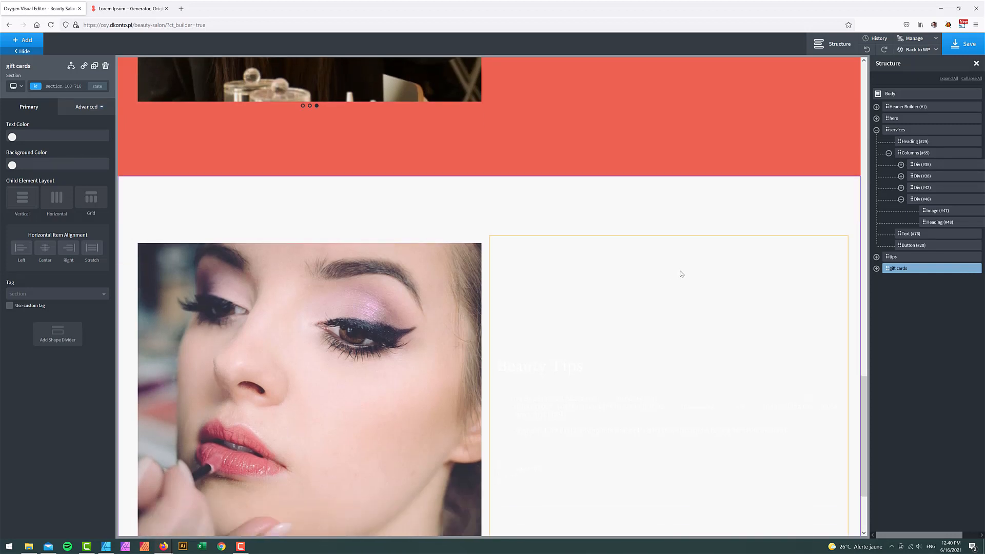
left_click(106, 546)
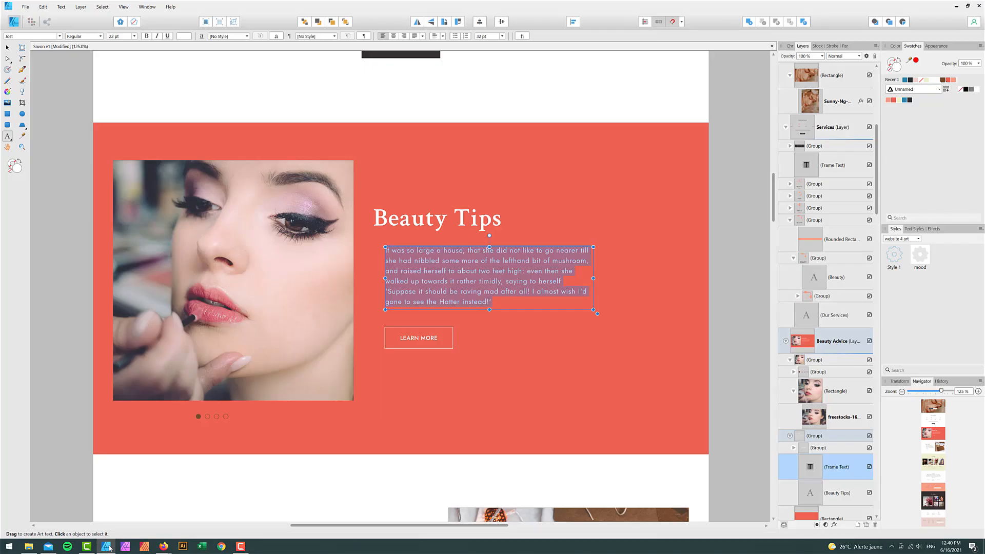
scroll(171, 433, "down", 4)
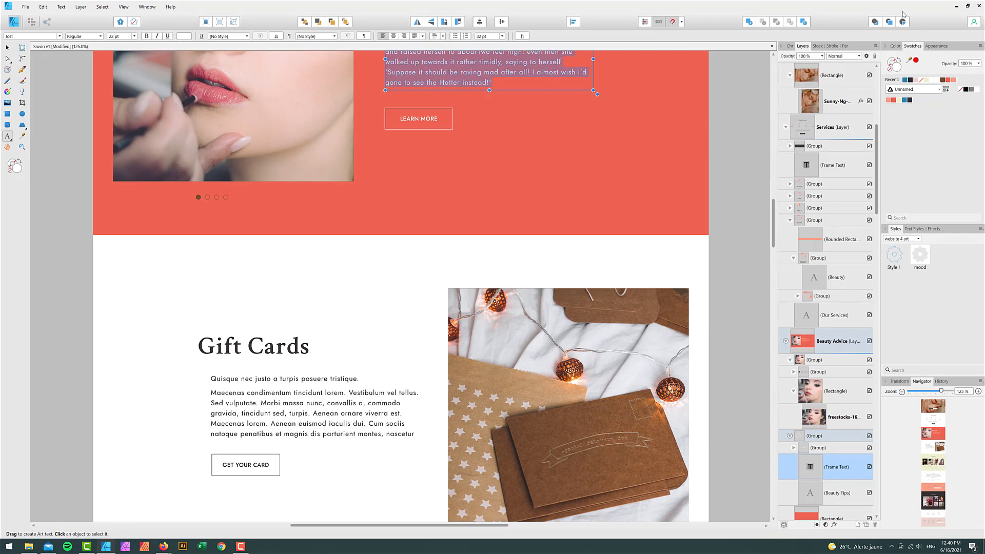
left_click(956, 7)
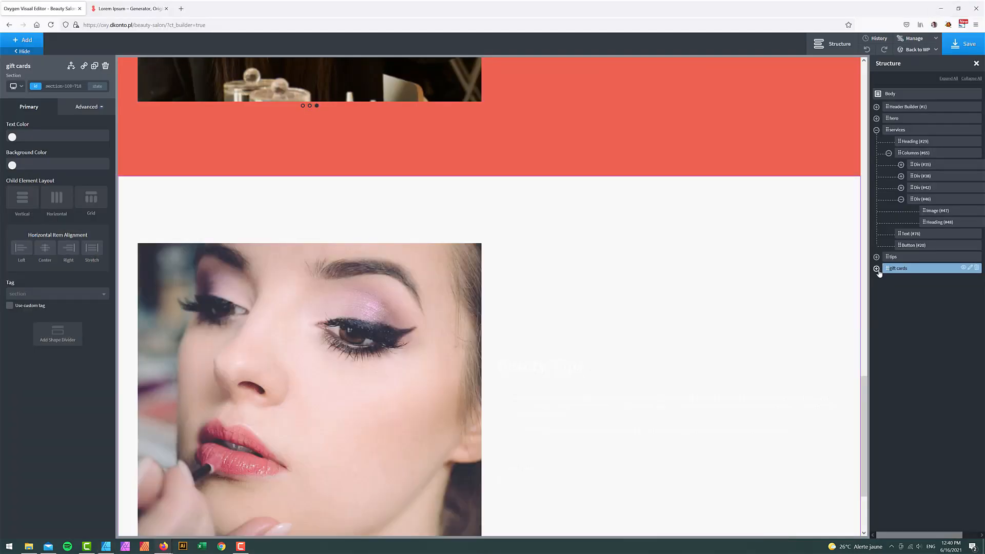
- Move the photo column to the right side inside the gift cards columns
left_click(876, 268)
left_click(888, 280)
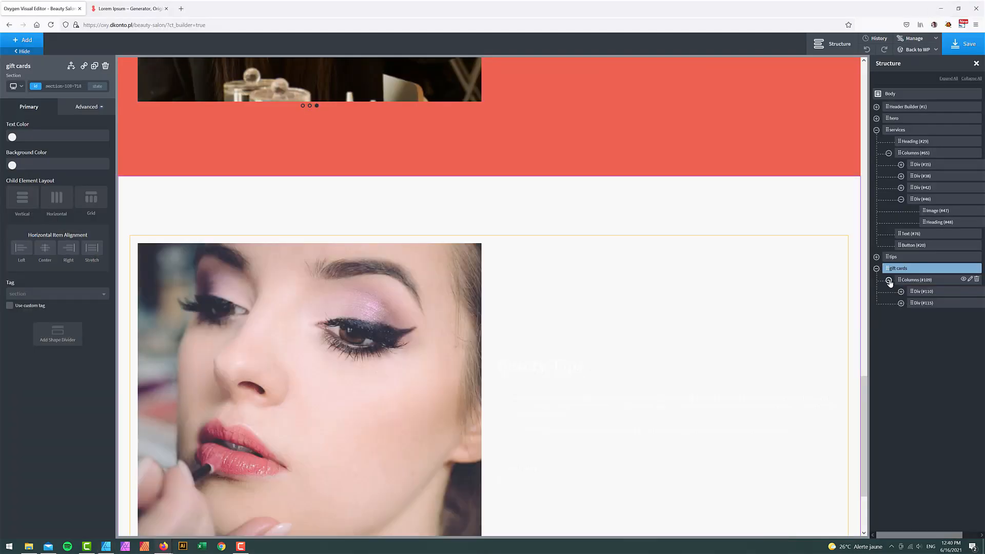
left_click_drag(919, 296, 919, 307)
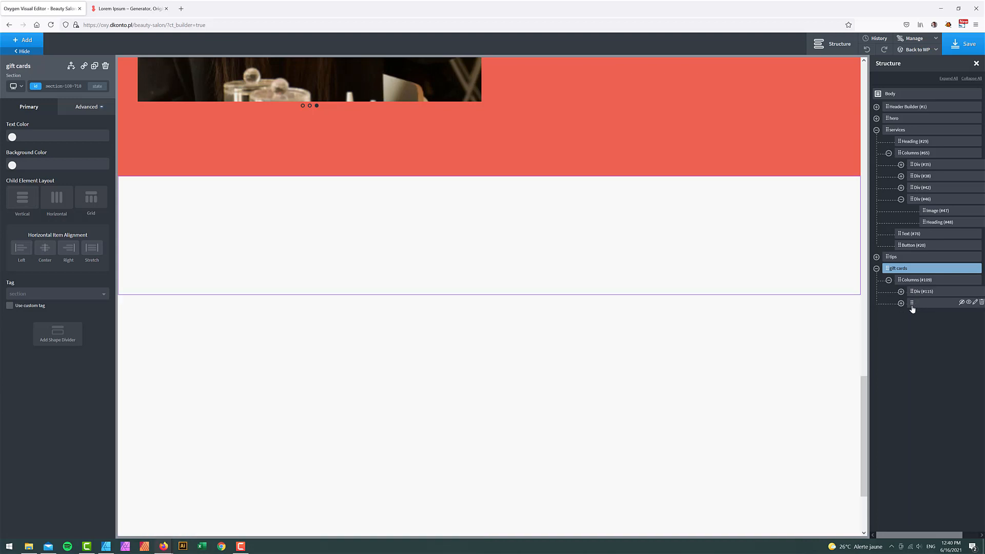
scroll(308, 308, "down", 1)
- Clear the white text colour from the gift cards heading and paragraph
left_click(169, 322)
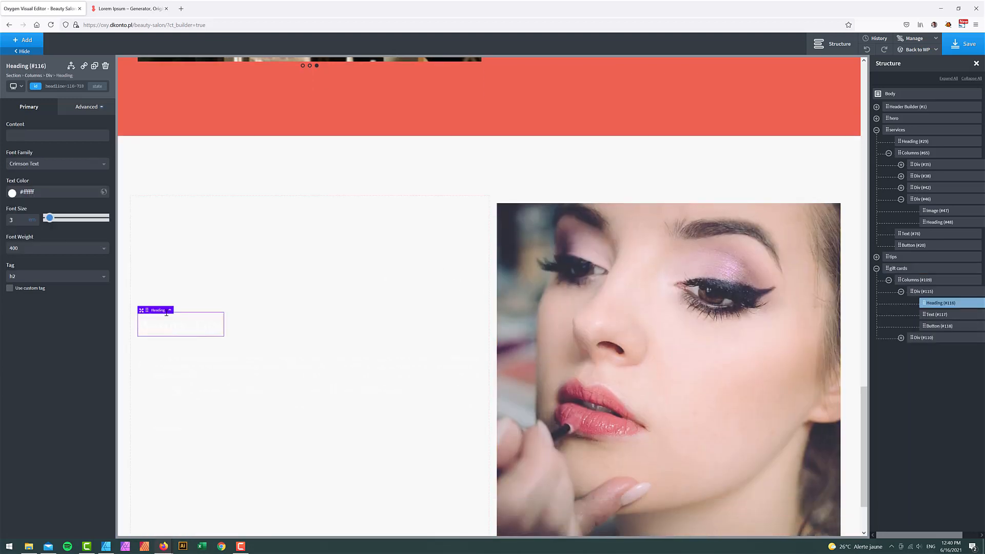
left_click_drag(35, 192, 4, 193)
key("BackSpace")
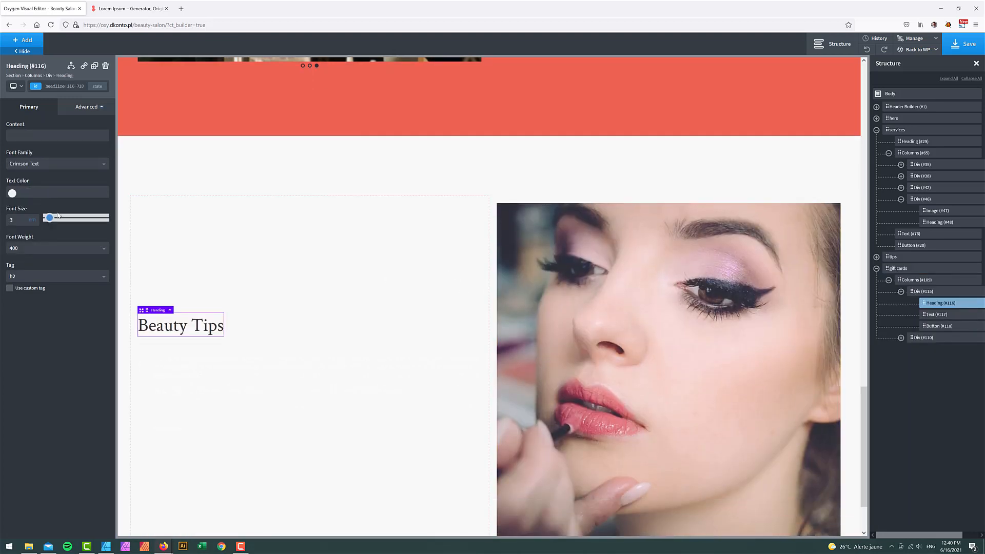
left_click(184, 367)
key("BackSpace")
key("BackSpace")
key("BackSpace")
key("BackSpace")
key("BackSpace")
key("BackSpace")
key("BackSpace")
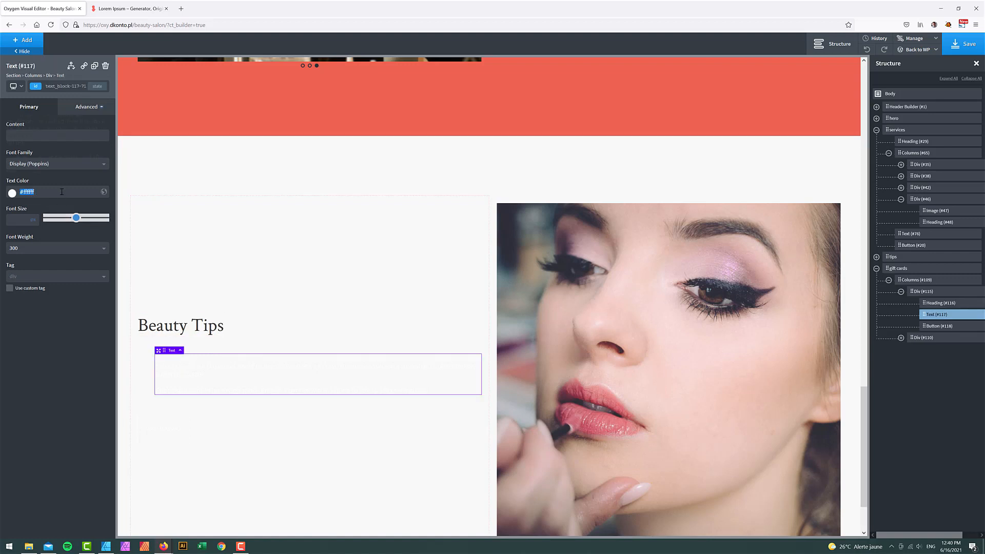
left_click(108, 545)
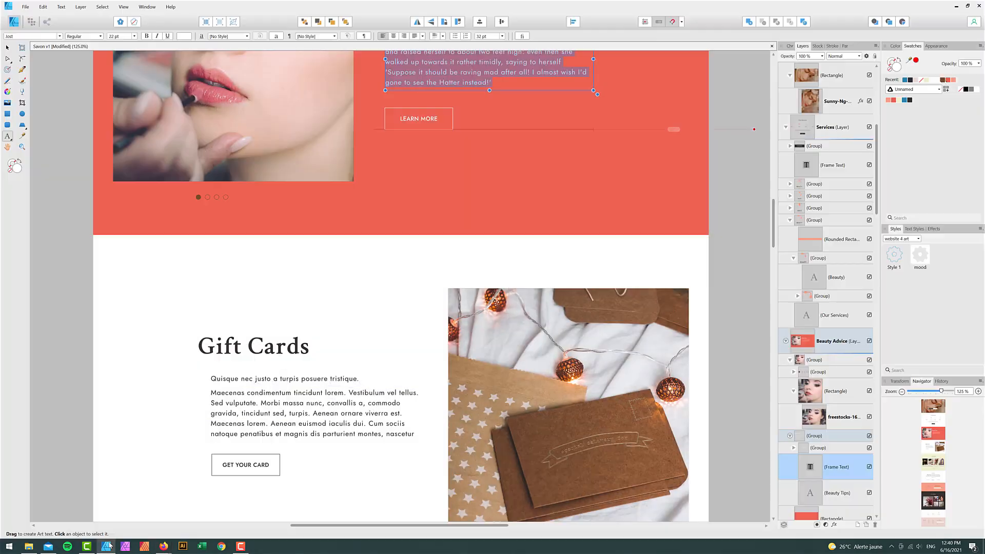
left_click(109, 545)
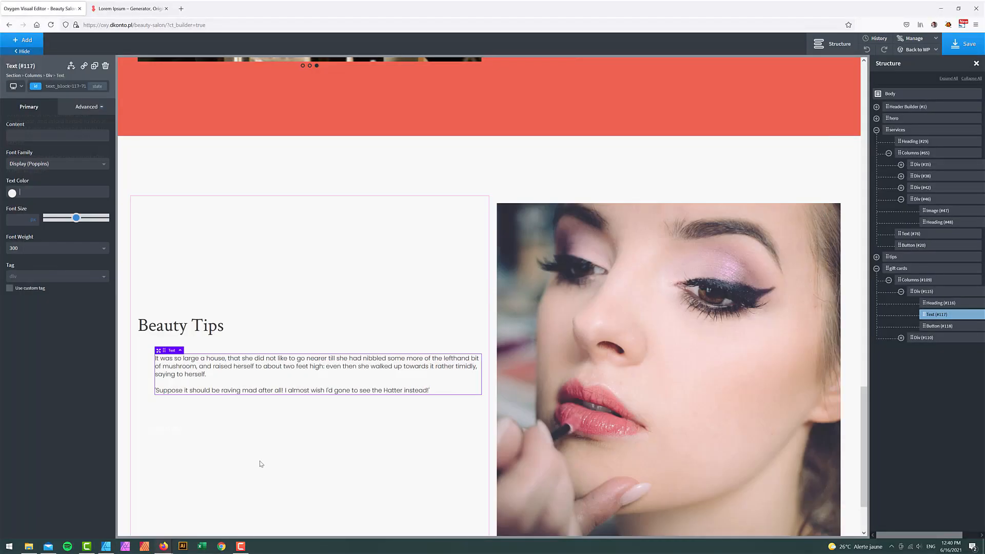
scroll(256, 440, "down", 2)
- Set the LEARN MORE button's text colour to Savon Dark
left_click(174, 350)
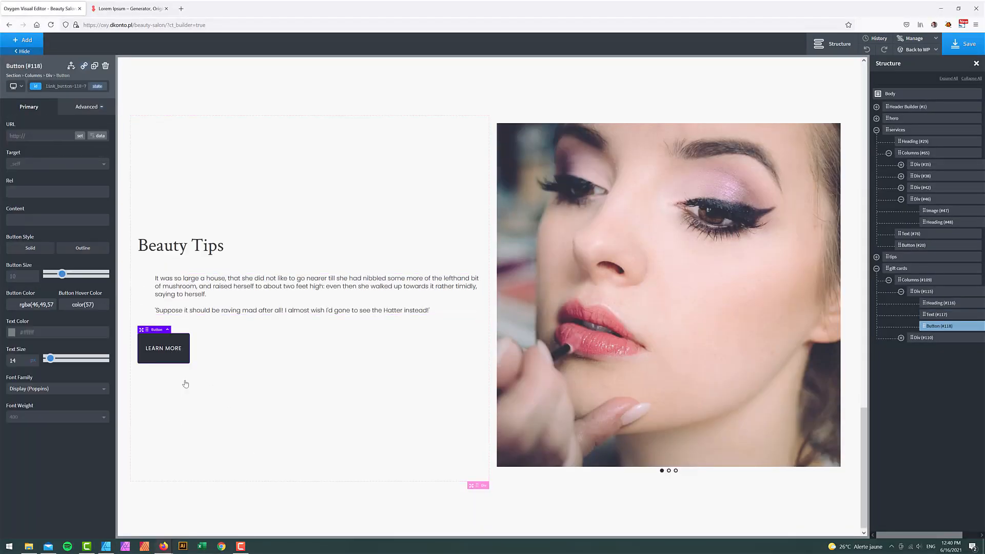
left_click(13, 333)
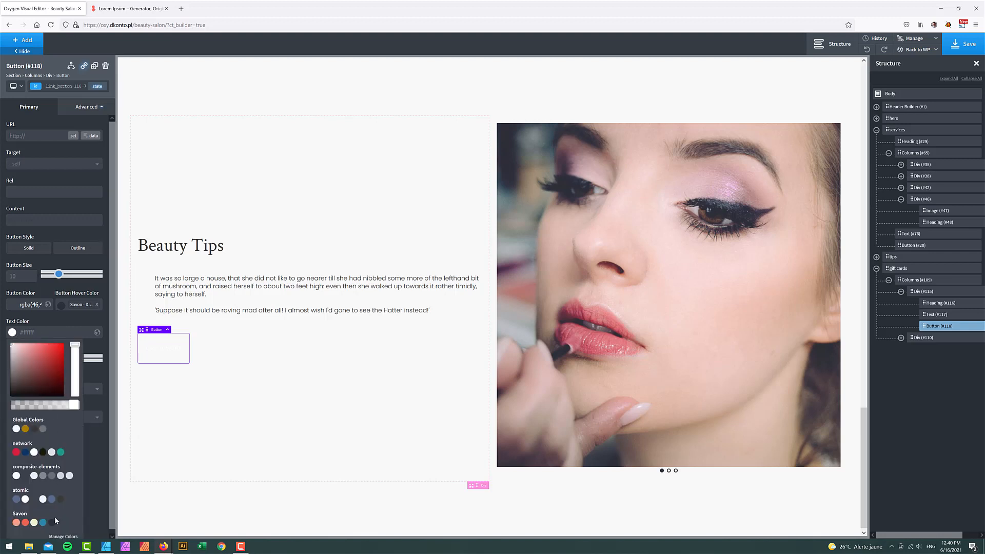
left_click(52, 523)
left_click(214, 369)
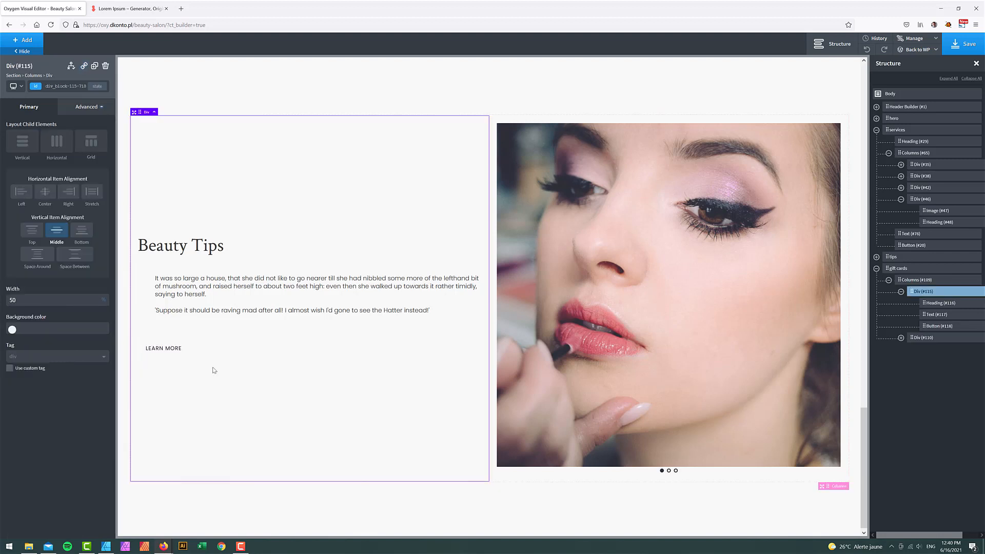
left_click(180, 338)
- Give the LEARN MORE button a Savon Dark border colour
left_click(81, 107)
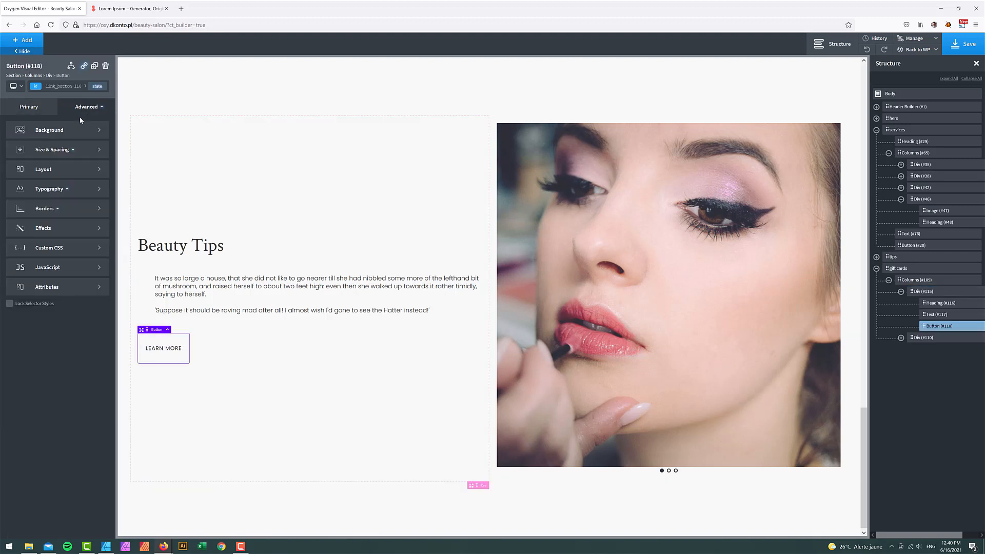
left_click(54, 208)
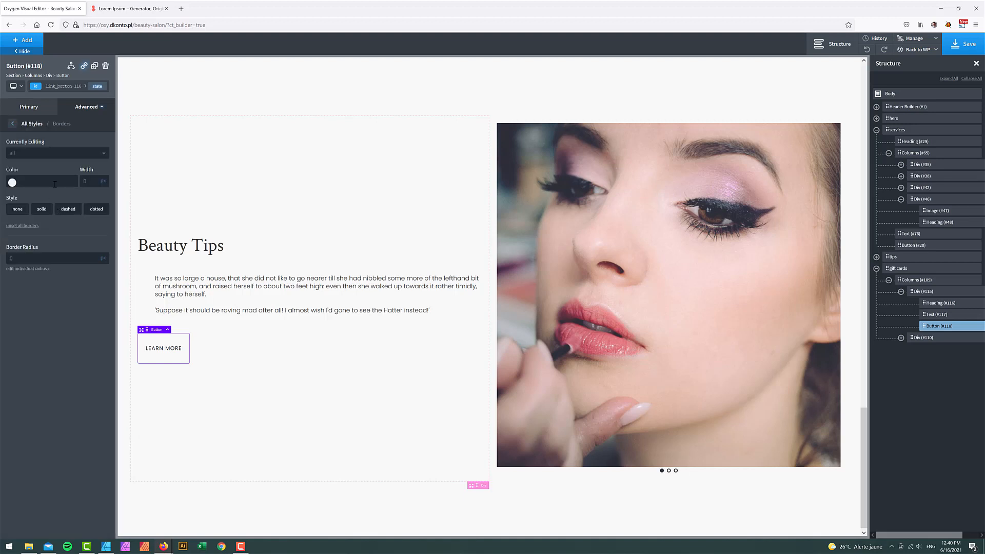
left_click(13, 182)
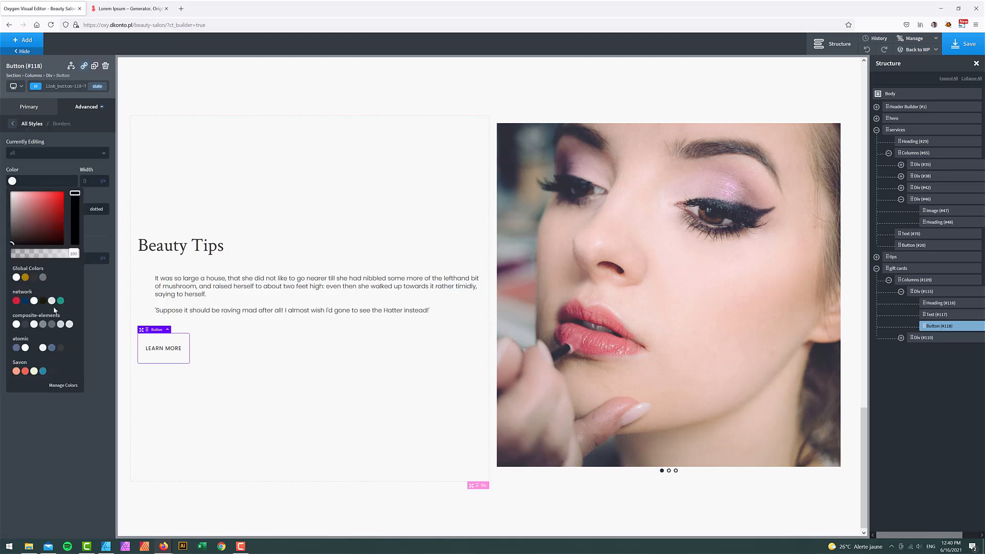
left_click(43, 371)
left_click(237, 439)
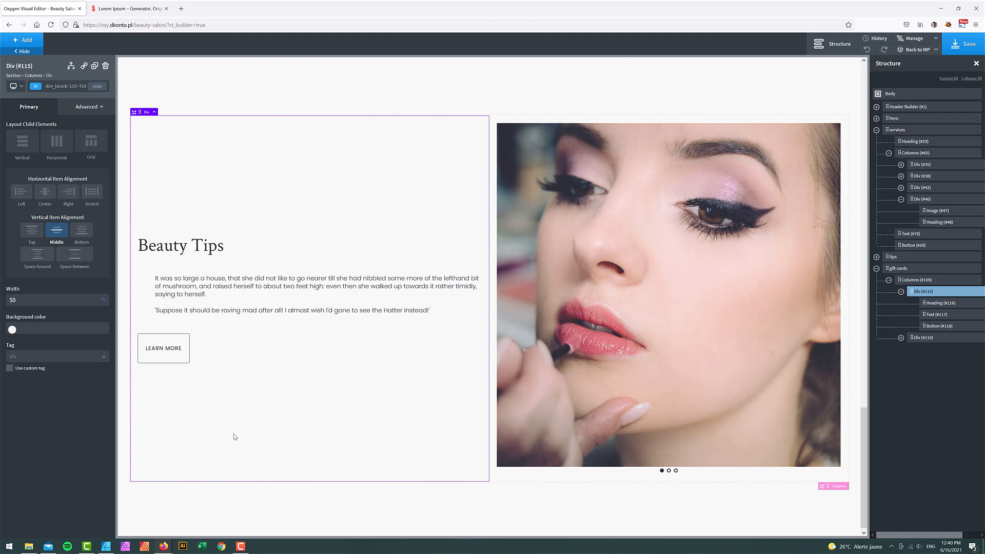
- Make the LEARN MORE button's hover-state text white, then return to its normal state
left_click(97, 86)
left_click(64, 102)
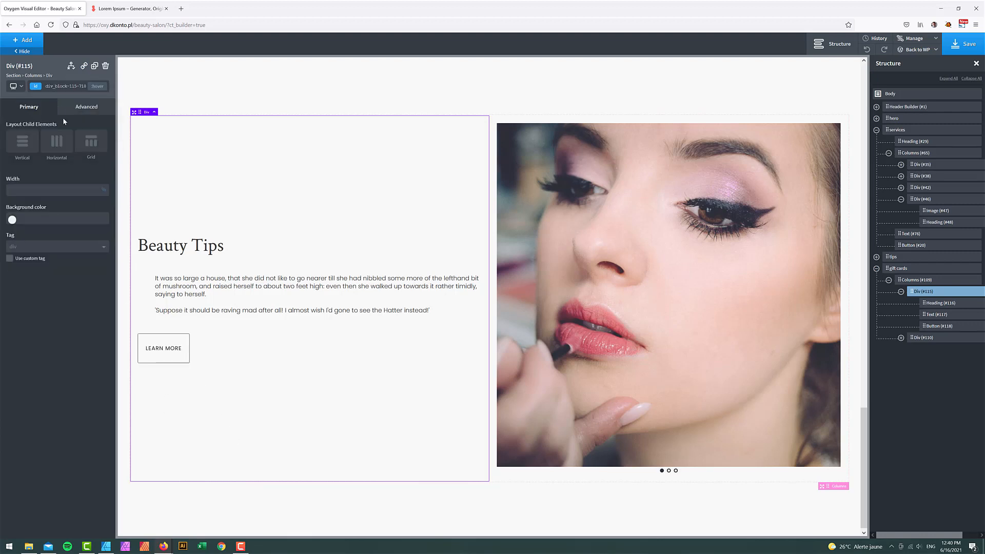
left_click(80, 109)
left_click(23, 107)
left_click(939, 326)
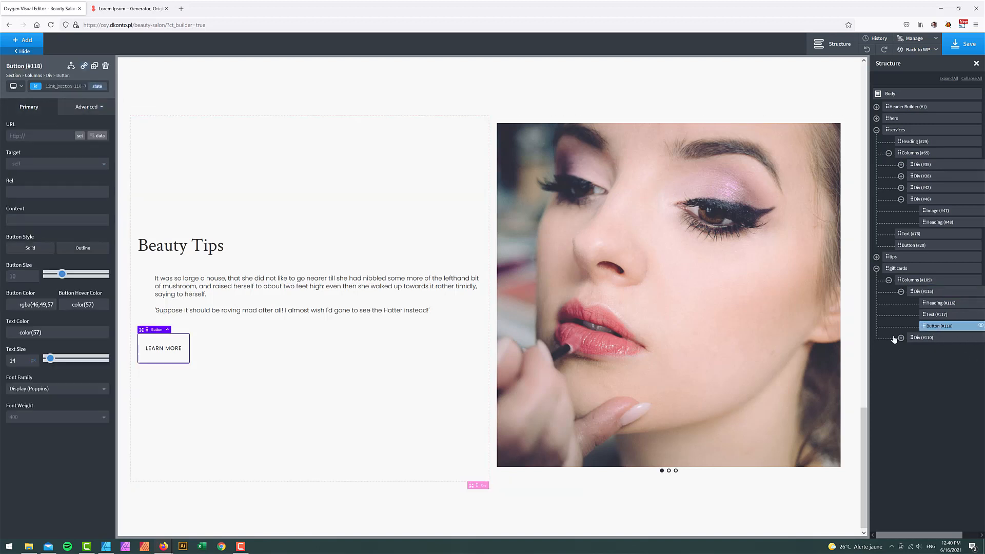
left_click(97, 86)
left_click(62, 114)
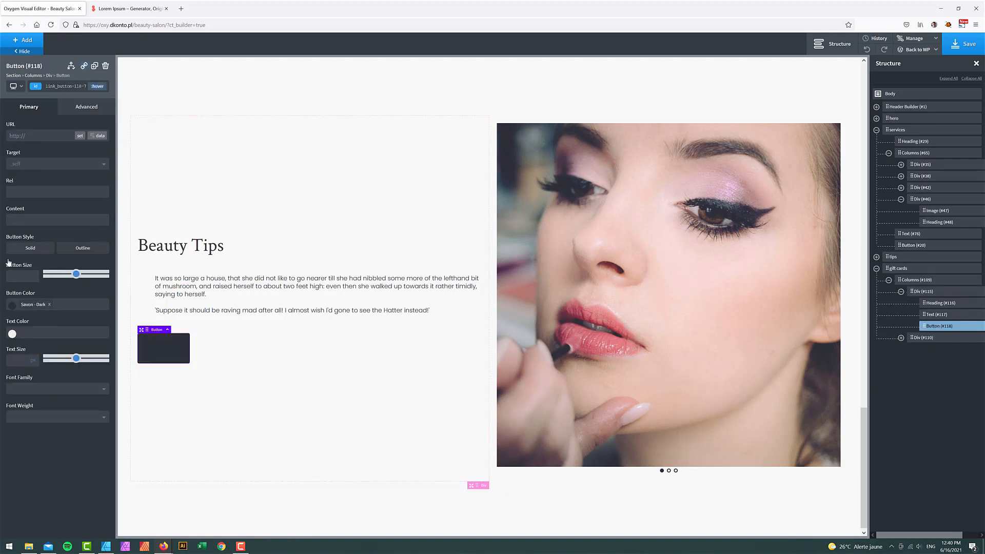
left_click(12, 336)
left_click_drag(32, 367, 9, 339)
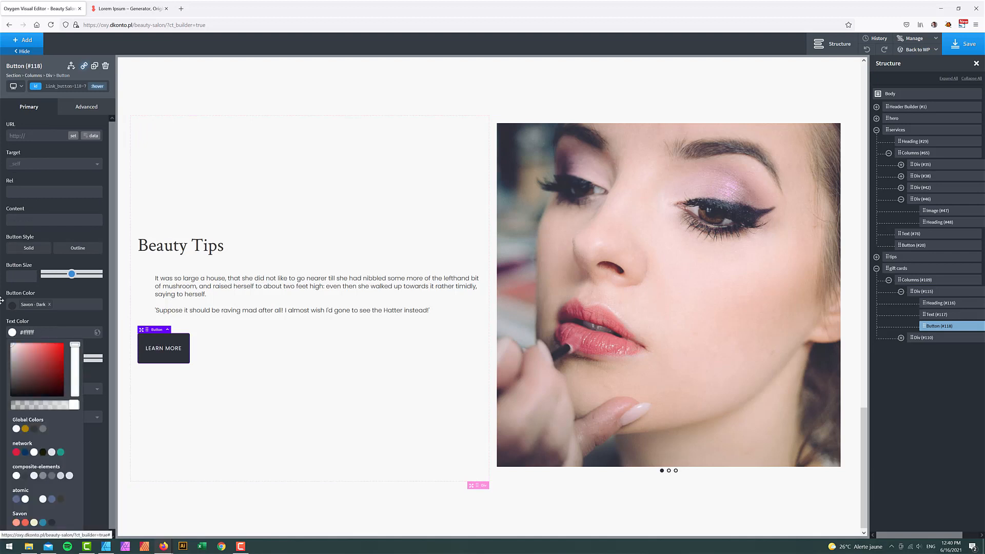
left_click(141, 157)
left_click(97, 85)
left_click(62, 100)
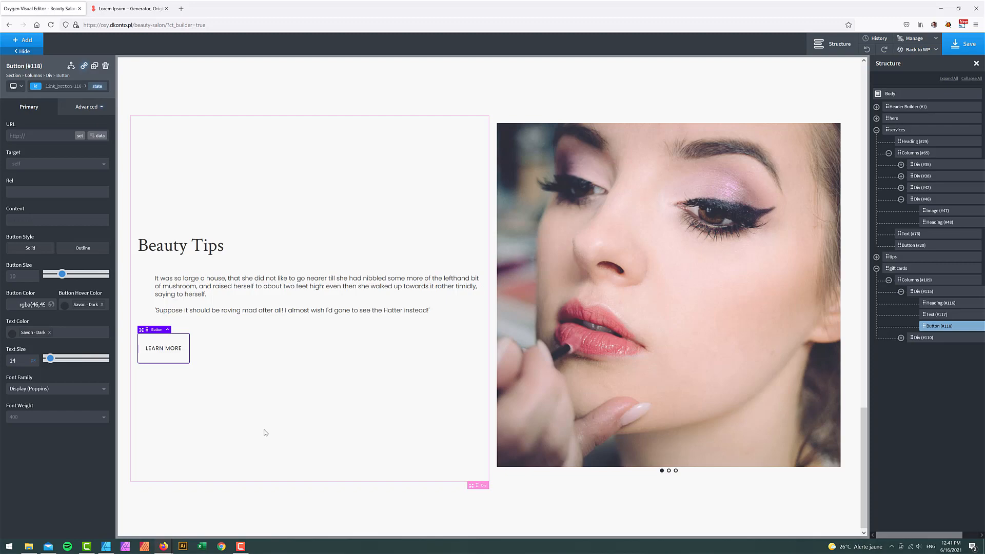
- Replace the Beauty Tips heading with 'Gift Cards' copied from the Affinity Designer mockup
left_click(106, 547)
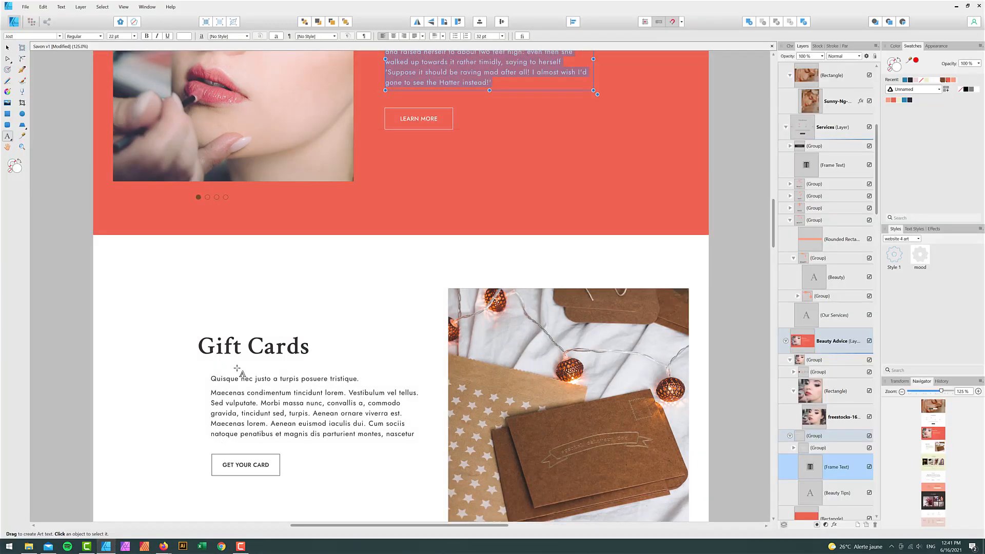
triple_click(242, 348)
key("ctrl+c")
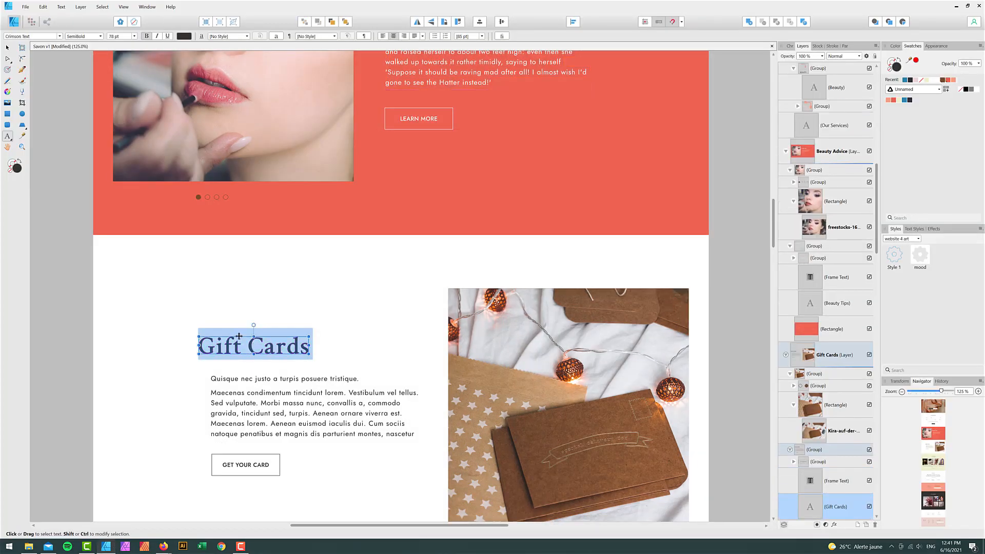
mouse_move(163, 546)
left_click(143, 523)
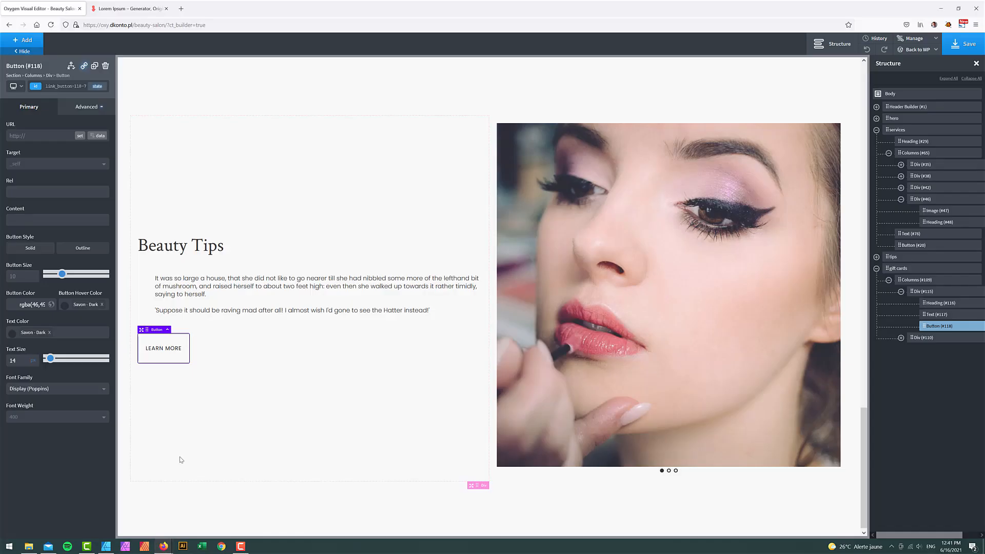
left_click(182, 249)
triple_click(182, 249)
key("ctrl+v")
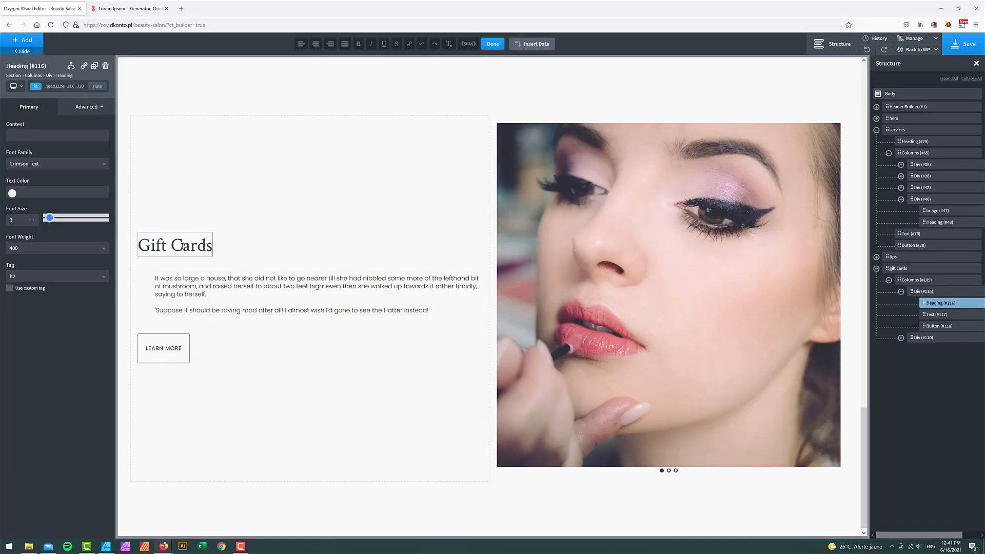
- Paste the mockup's body text into the paragraph, splitting it into two paragraphs at 'Aenean euismod'
left_click(106, 546)
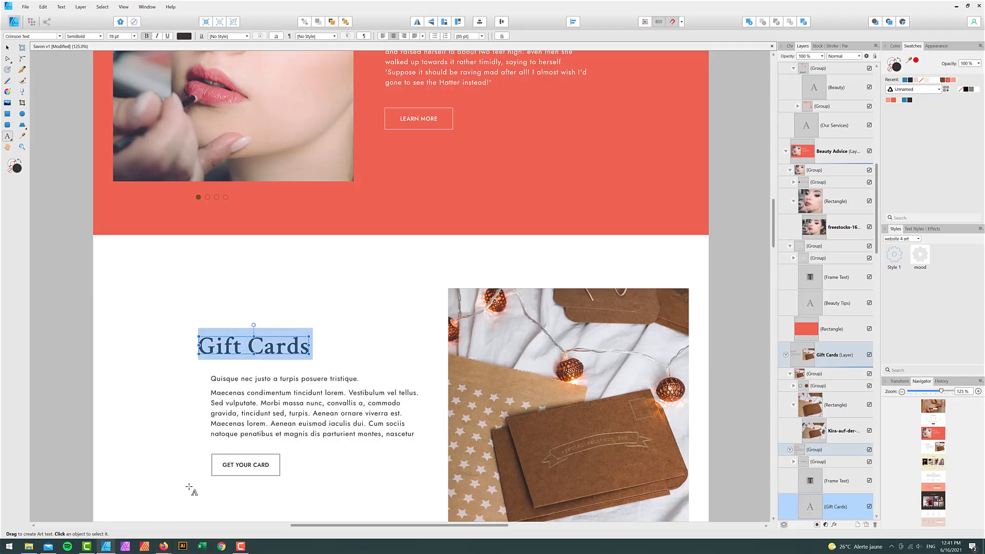
left_click(246, 416)
key("ctrl+a")
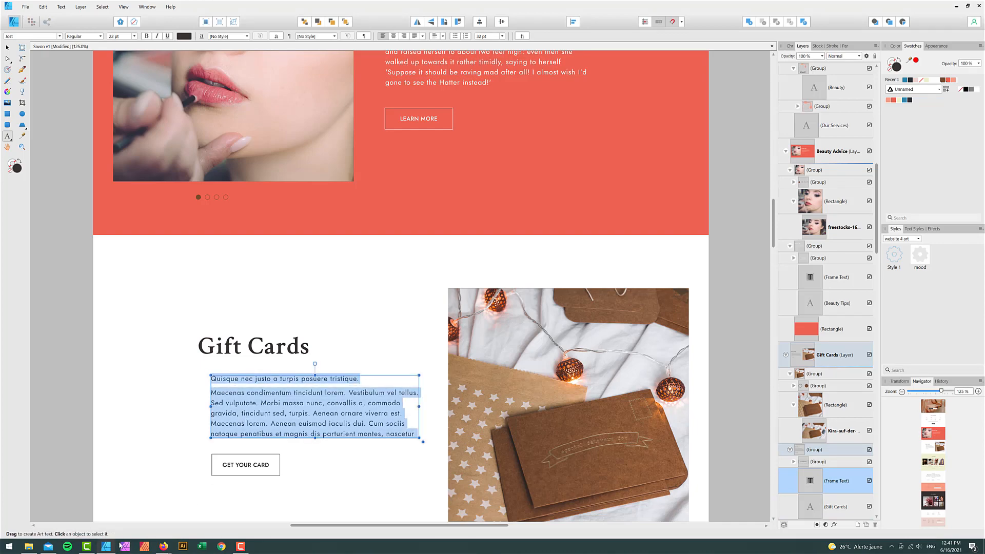
left_click(164, 546)
left_click(212, 285)
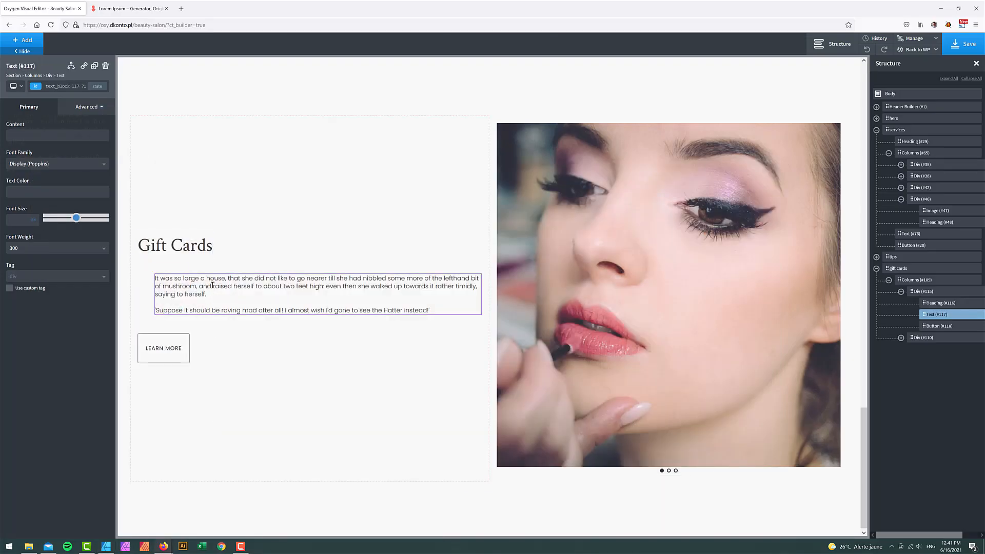
triple_click(212, 286)
key("ctrl+a")
type("Quisque nec justo a turpis posuere tristique.Maecenas condimentum tincidunt lorem. Vestibulum vel tellus. Sed vulputate. Morbi massa nunc, convallis a, commodo gravida, tincidunt sed, turpis. Aenean ornare viverra est. Maecenas lorem. Aenean euismod iaculis dui. Cum sociis natoque penatibus et magnis dis parturient montes, nascetur")
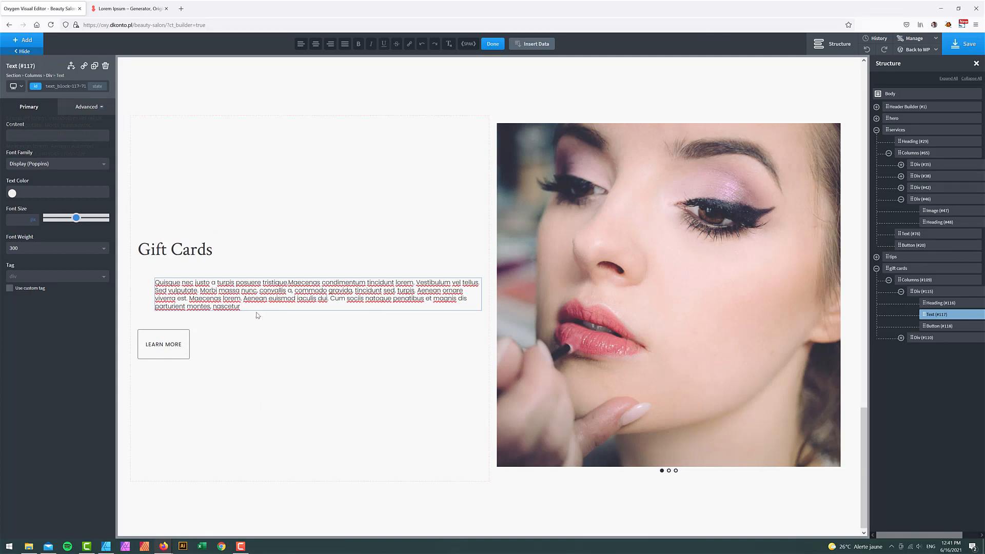
key("Return")
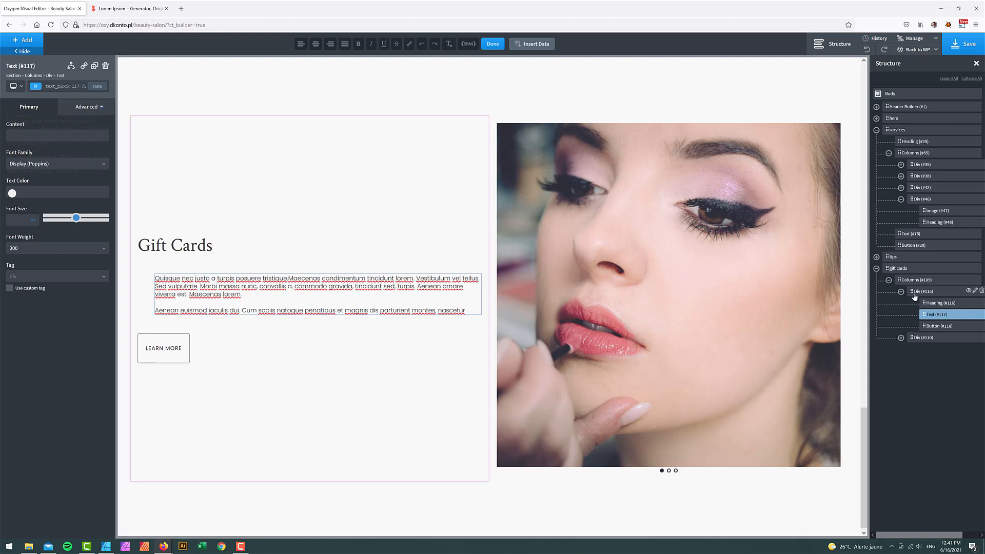
left_click(901, 338)
- Set the kraft gift-envelope photo from the media library as Slide #112's background image
left_click(913, 349)
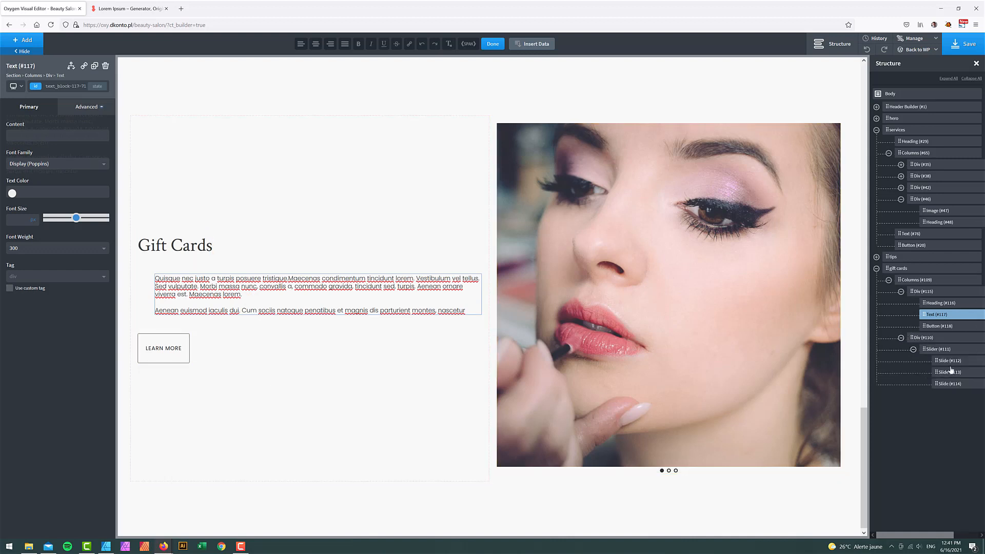
left_click(950, 362)
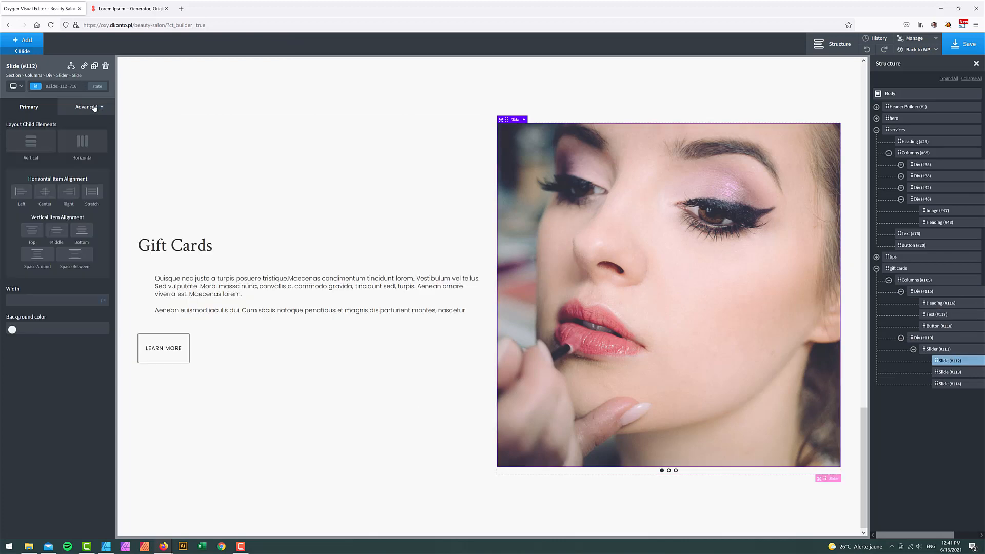
left_click(94, 107)
left_click(67, 133)
left_click(74, 177)
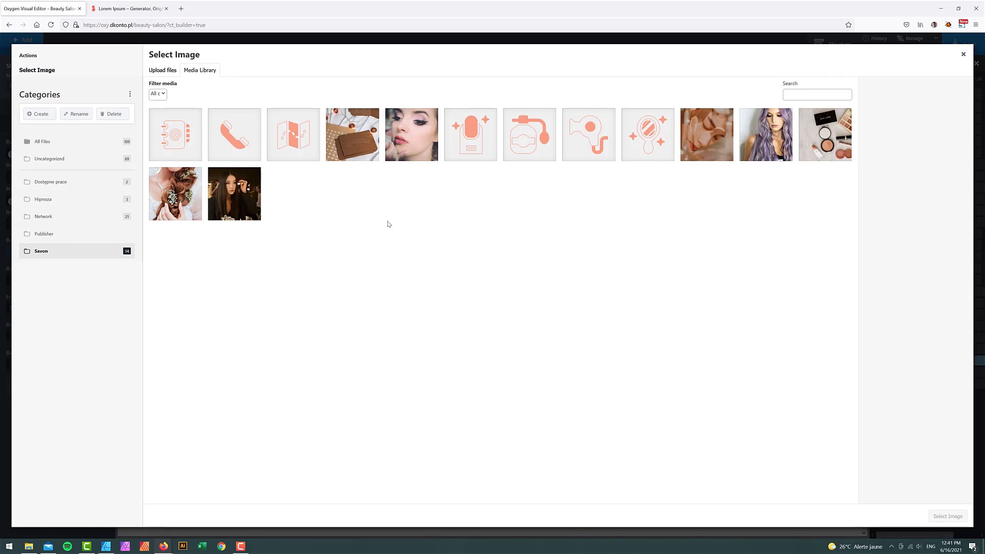
left_click(363, 139)
left_click(957, 516)
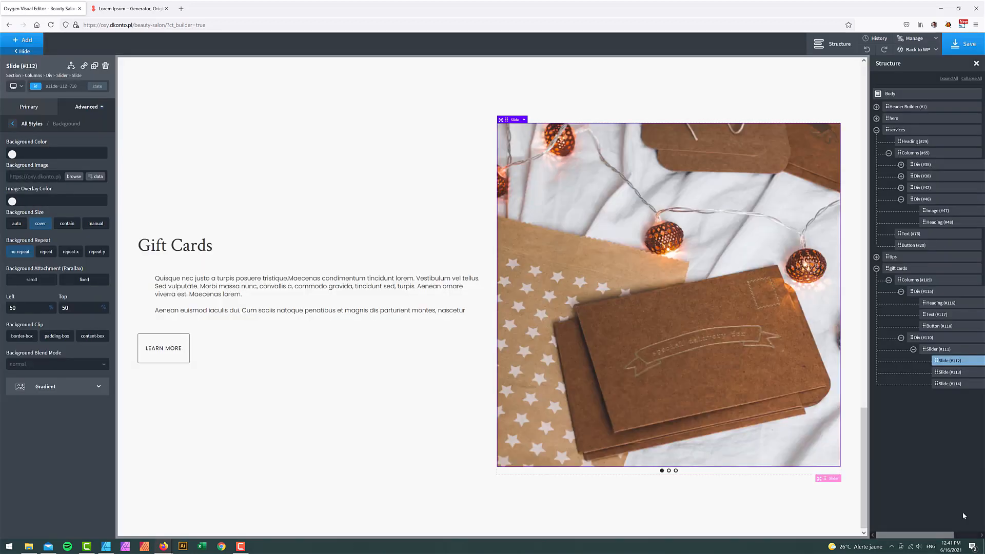
- Save the page and preview it at tablet width
left_click(956, 46)
left_click(9, 89)
left_click(34, 124)
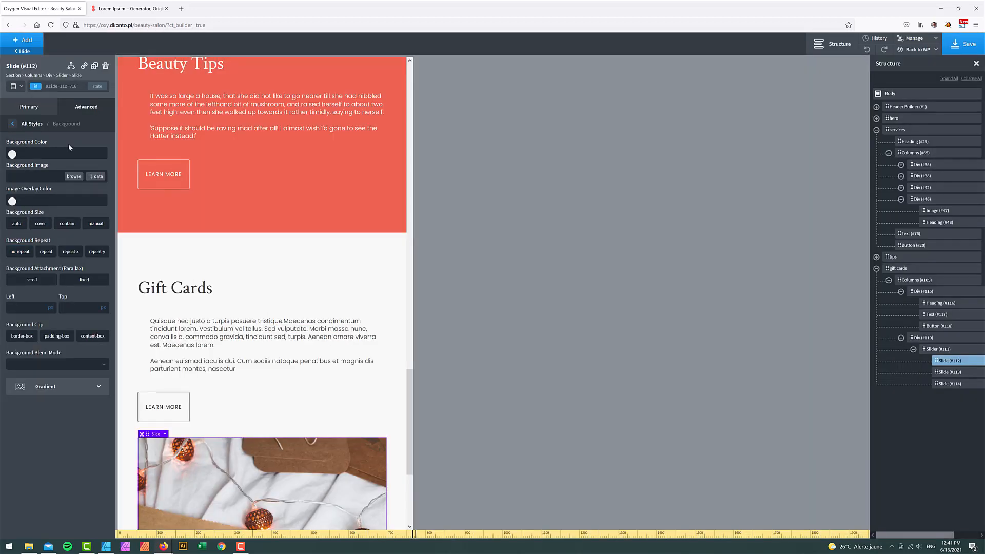
scroll(385, 307, "down", 3)
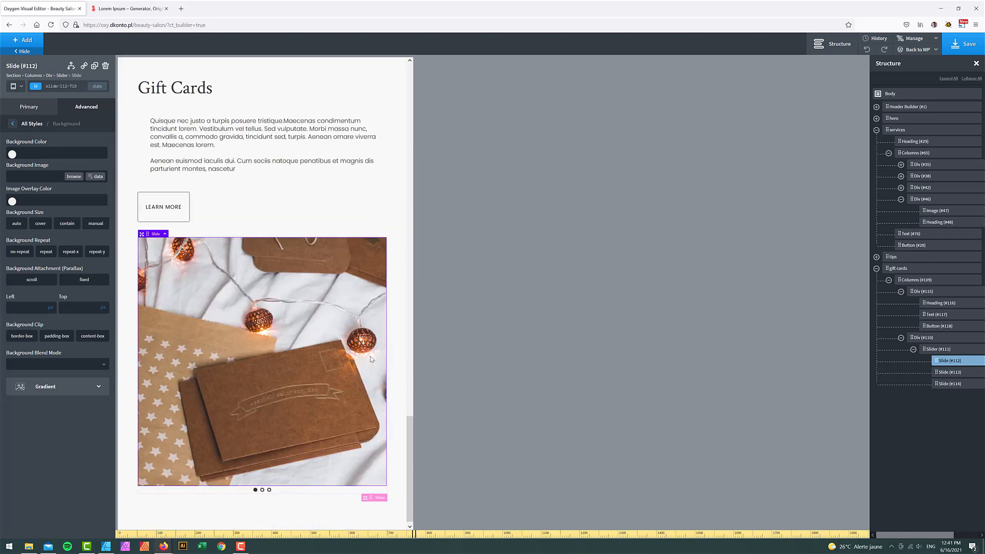
scroll(371, 359, "up", 6)
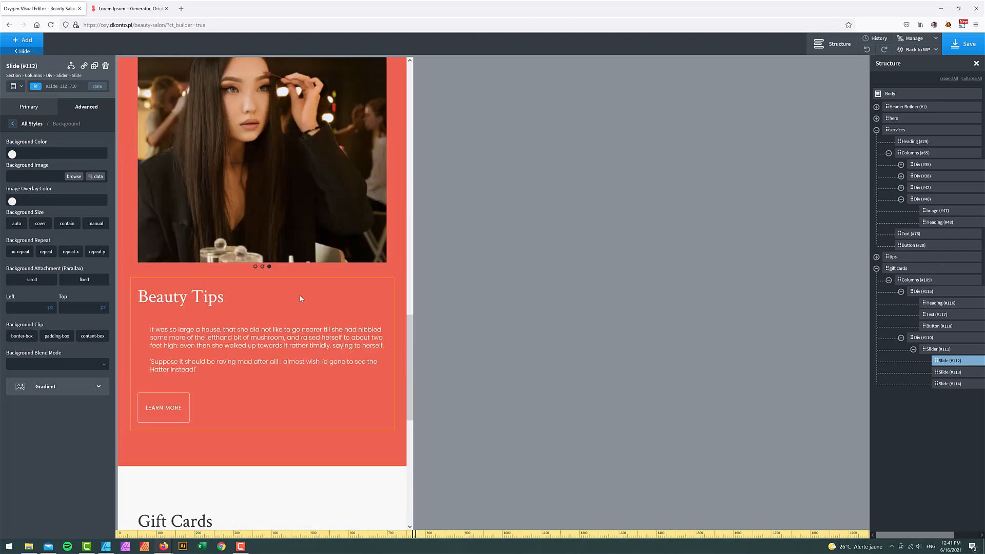
scroll(300, 299, "down", 3)
scroll(264, 377, "down", 2)
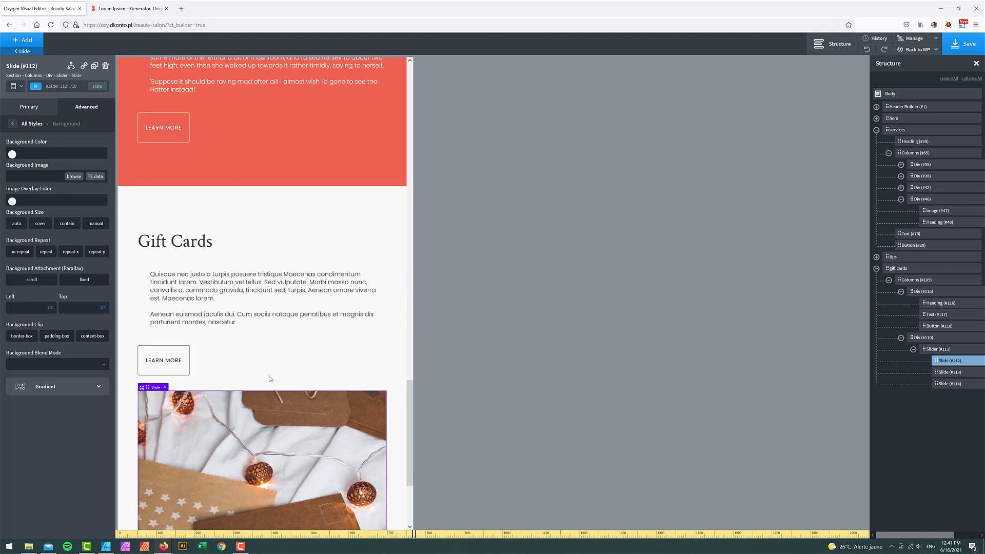
scroll(256, 256, "up", 3)
scroll(257, 390, "down", 1)
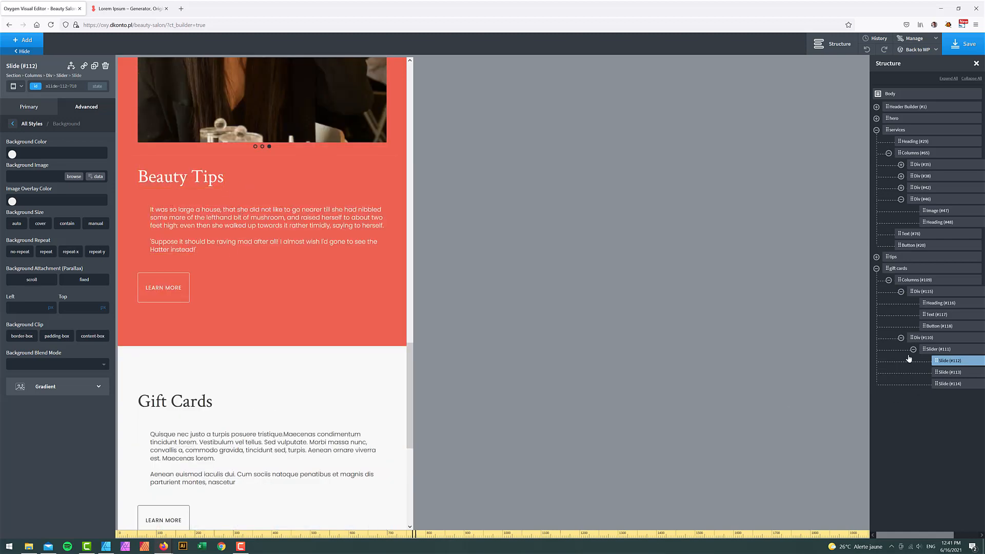
- Set the Gift Cards columns' Reverse Column Order to 'Less than 992px'
left_click(916, 279)
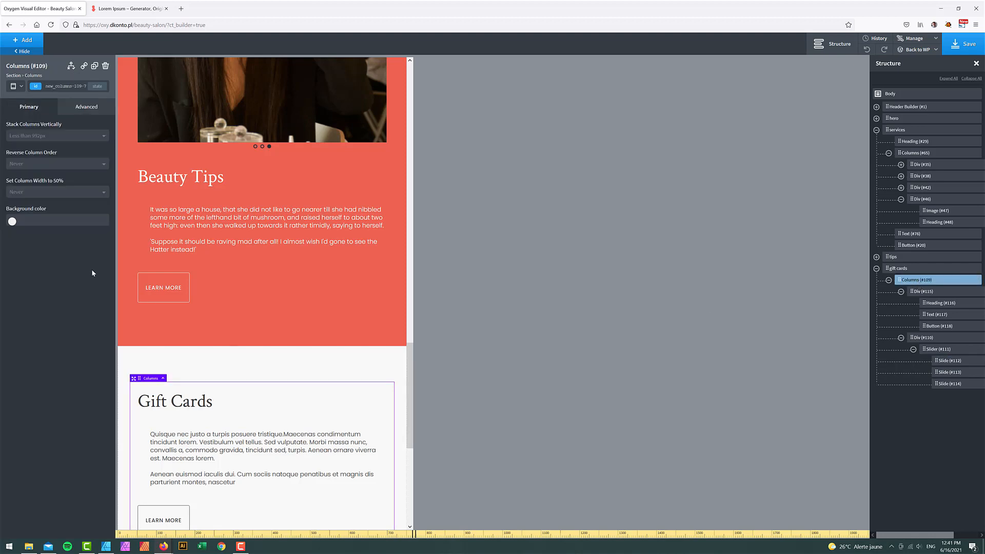
left_click(44, 164)
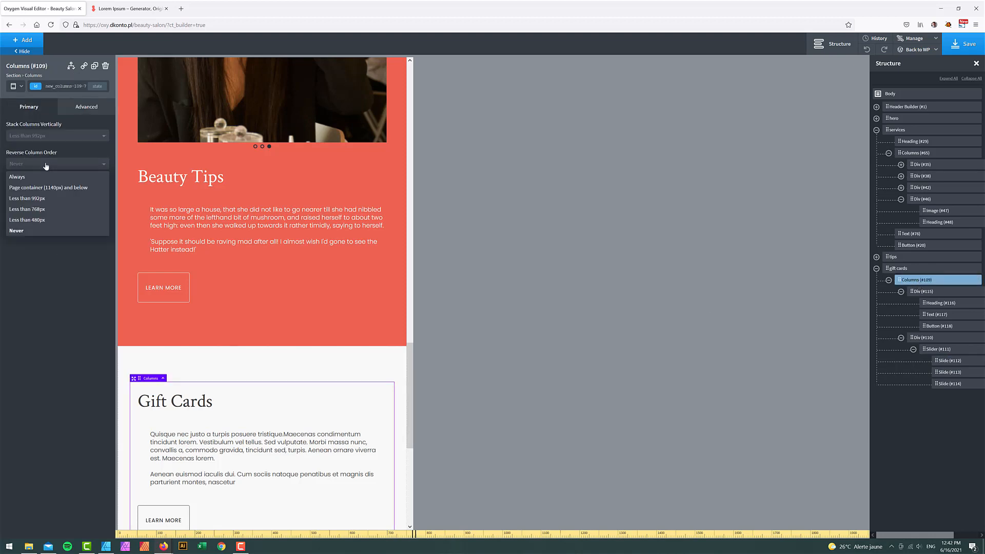
left_click(28, 199)
scroll(310, 313, "up", 5)
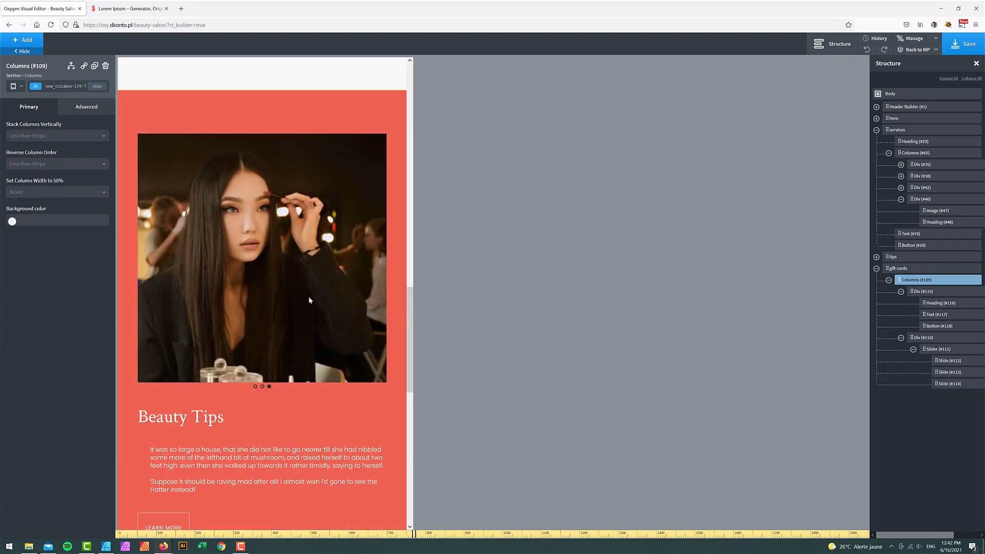
scroll(279, 262, "down", 4)
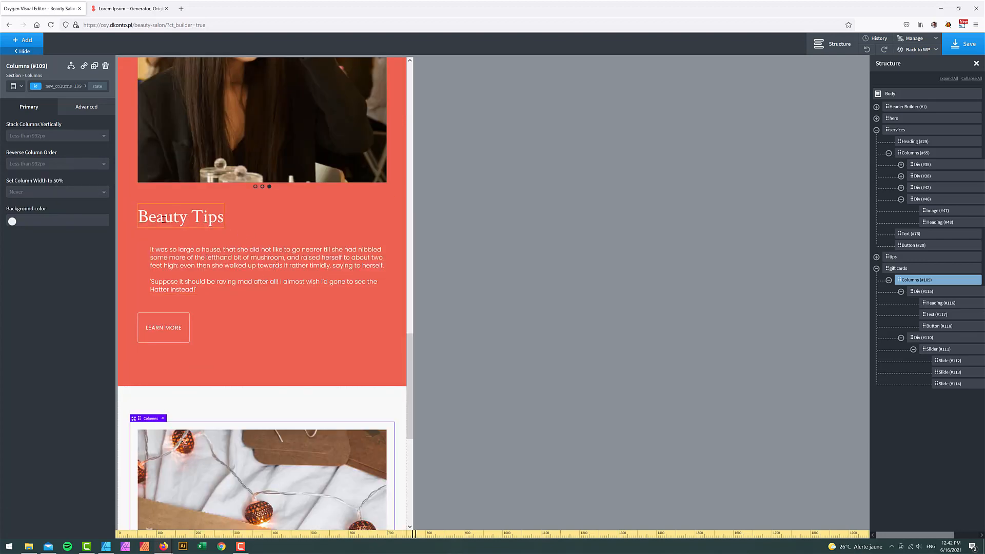
scroll(285, 334, "down", 7)
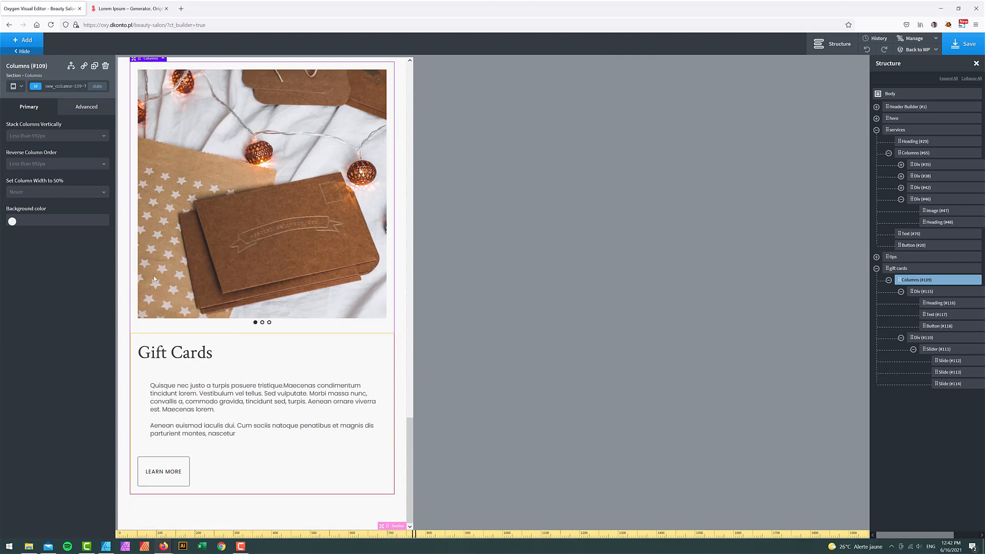
- Switch the preview back to desktop width and compare the Gift Cards section with the mockup
left_click(21, 86)
left_click(21, 99)
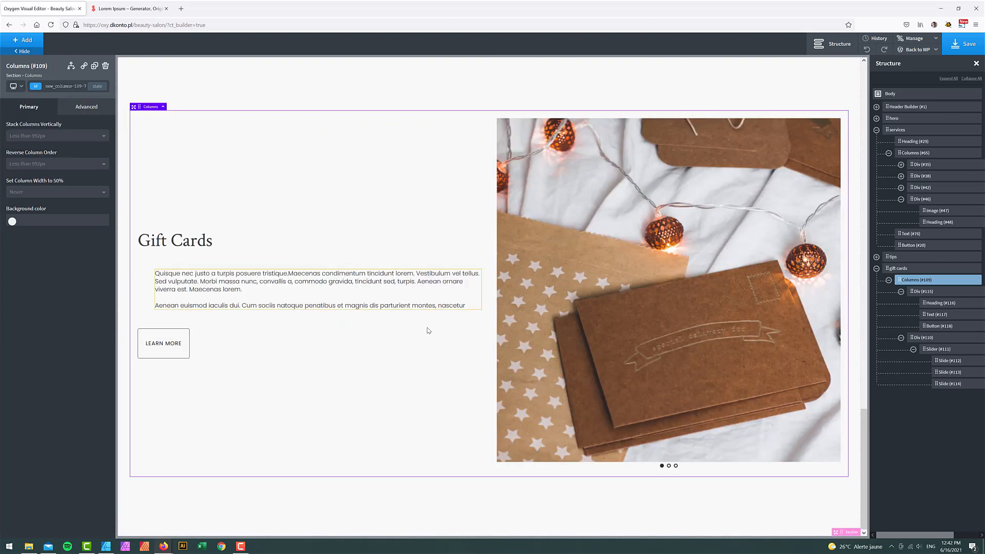
scroll(432, 332, "up", 4)
scroll(432, 333, "up", 6)
scroll(432, 332, "down", 6)
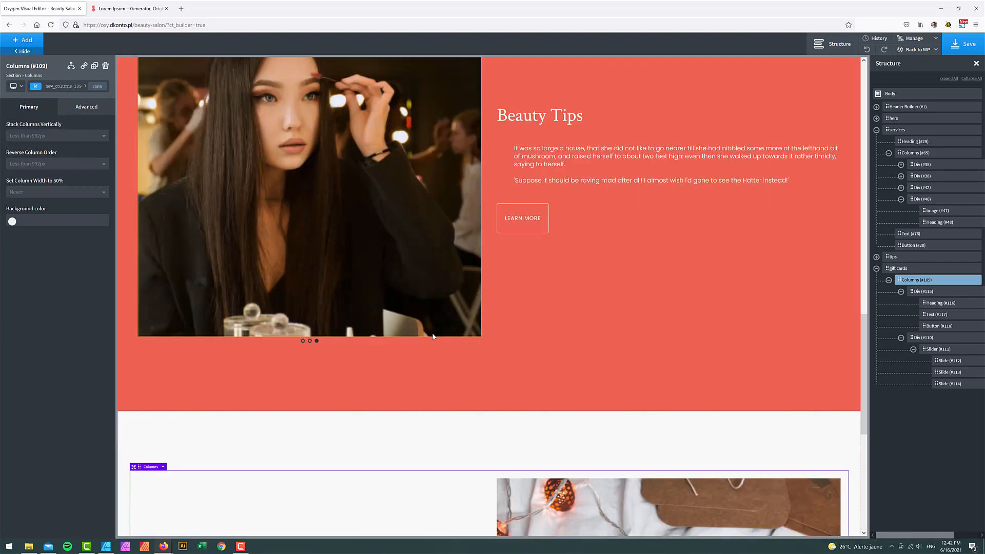
scroll(695, 191, "up", 3)
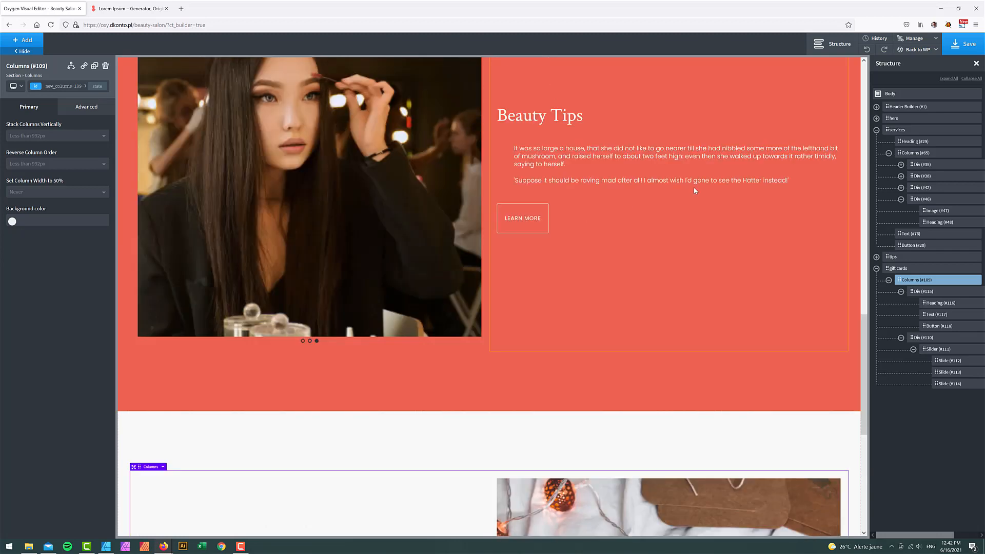
scroll(475, 310, "down", 7)
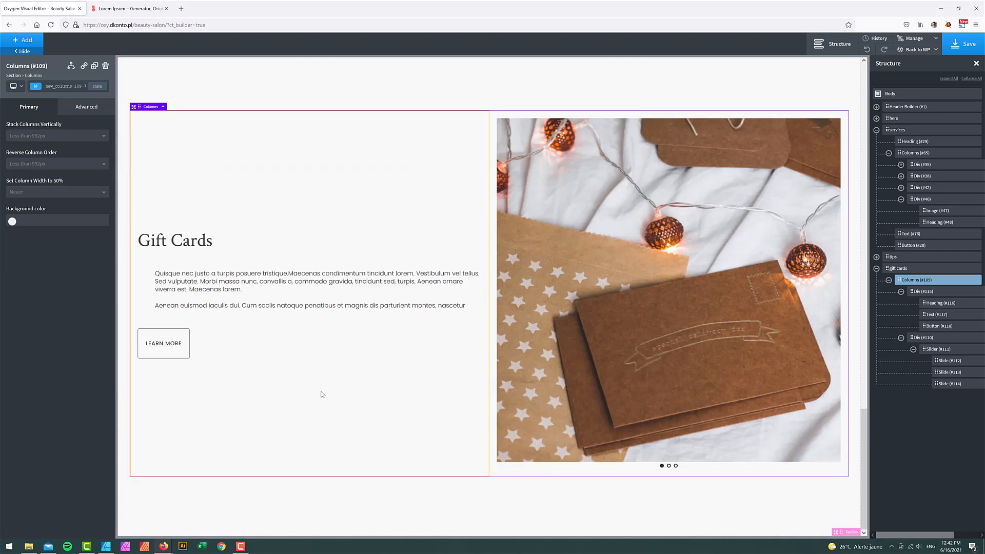
left_click(106, 546)
scroll(126, 440, "down", 8)
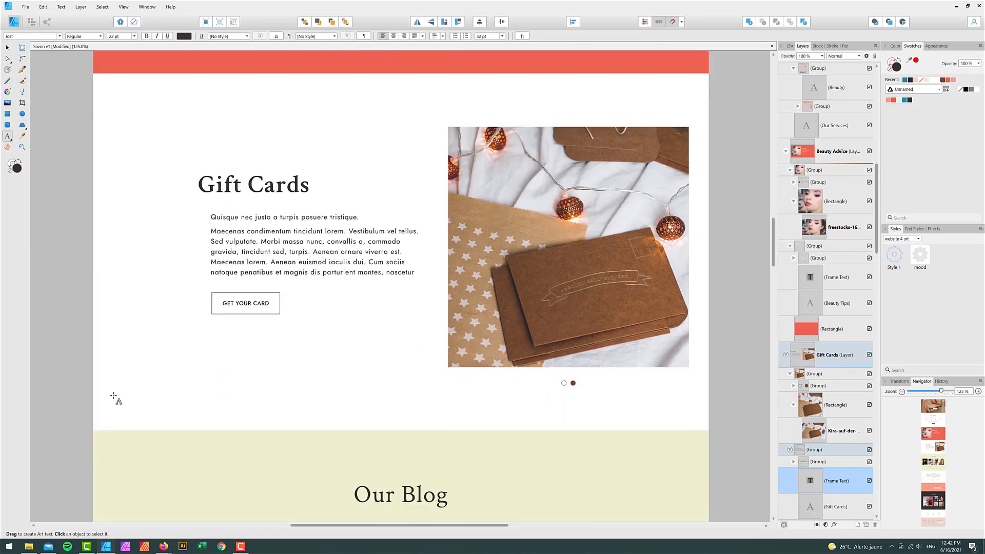
scroll(95, 400, "down", 2)
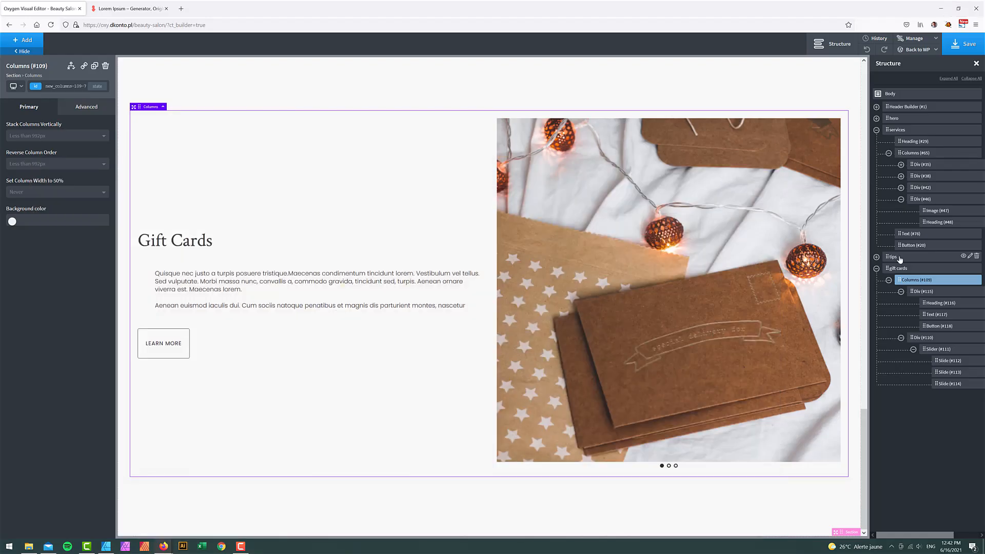
left_click(876, 269)
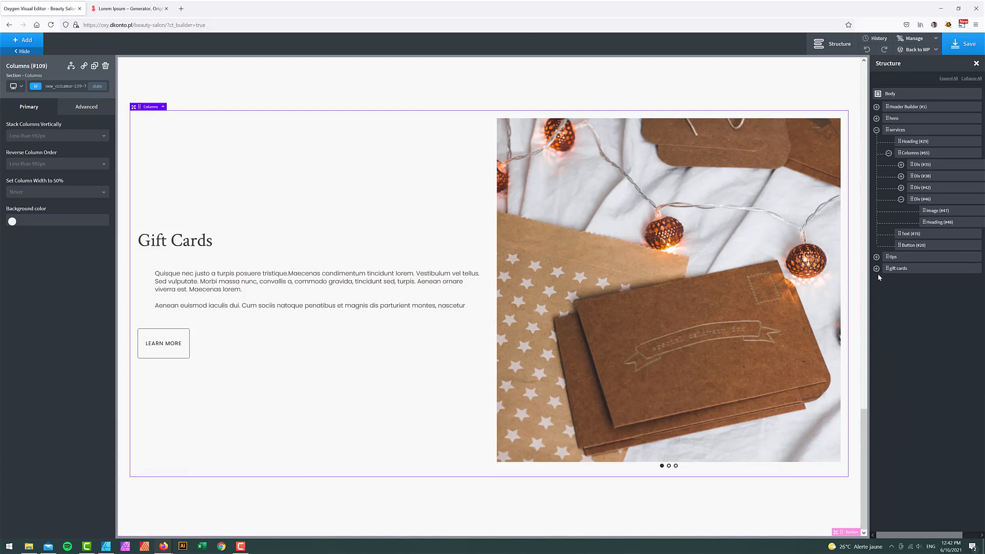
- Add a new section with a Savon Light yellow background below Gift Cards
left_click(29, 42)
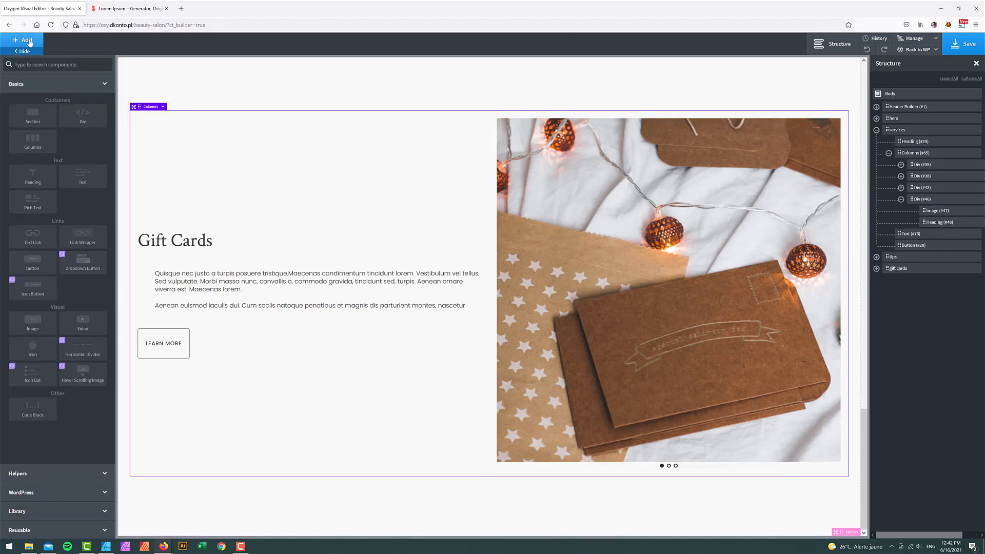
type("sec")
left_click(41, 90)
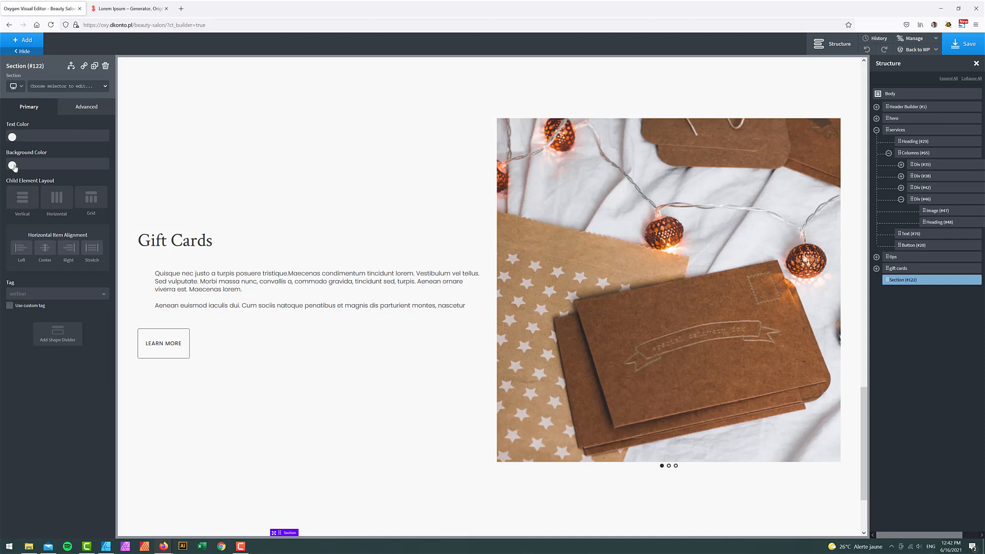
left_click(12, 165)
left_click(34, 354)
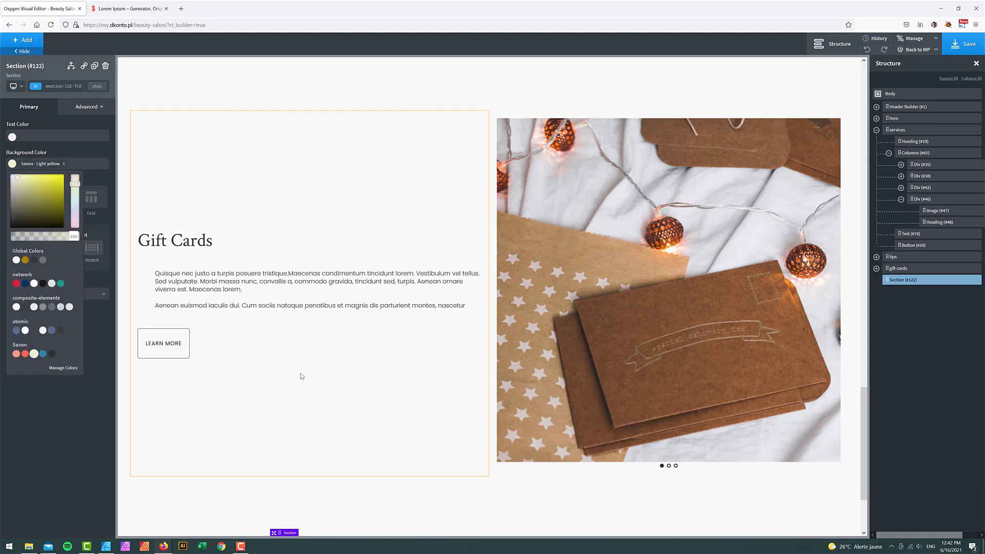
scroll(302, 374, "down", 3)
- Duplicate the Gift Cards heading and move the copy into the new yellow section
left_click(174, 121)
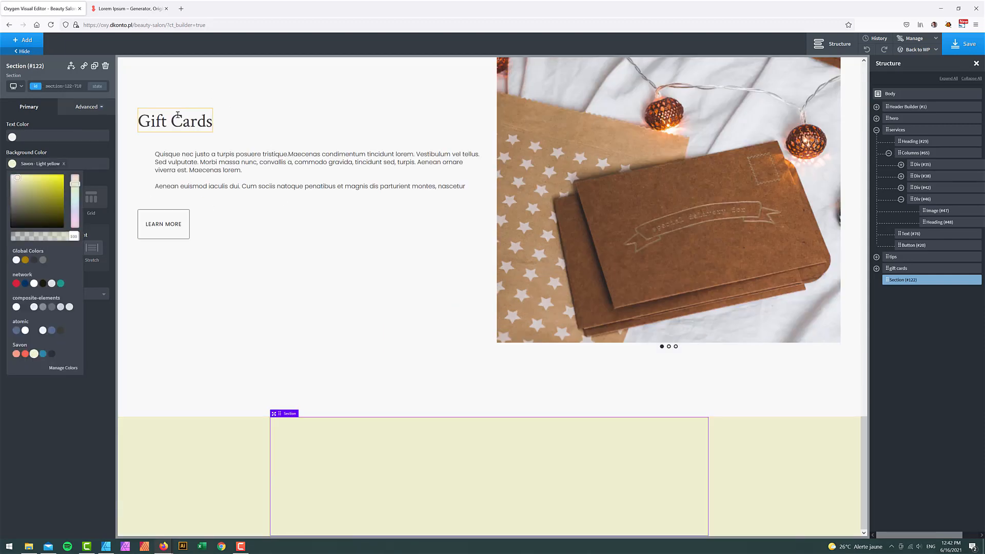
left_click(967, 535)
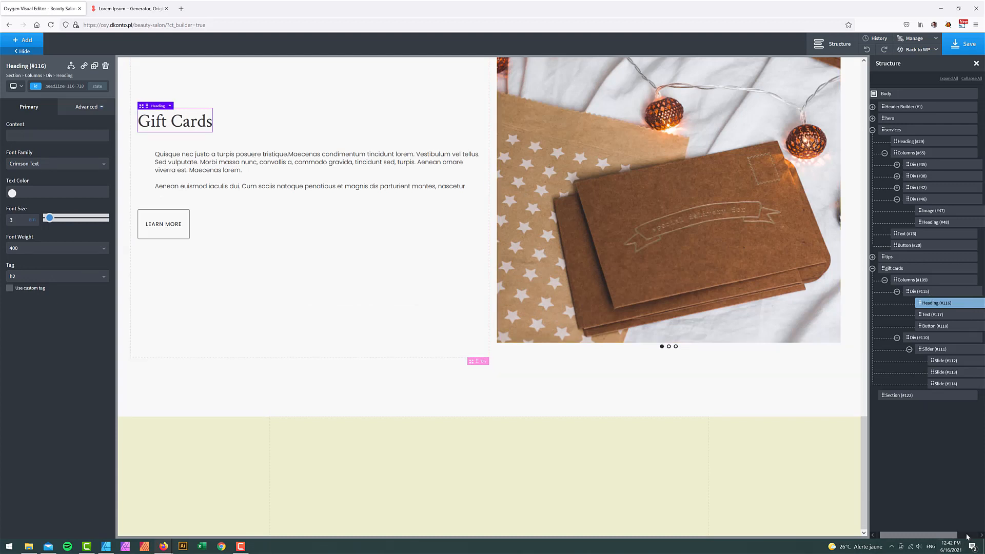
left_click(959, 303)
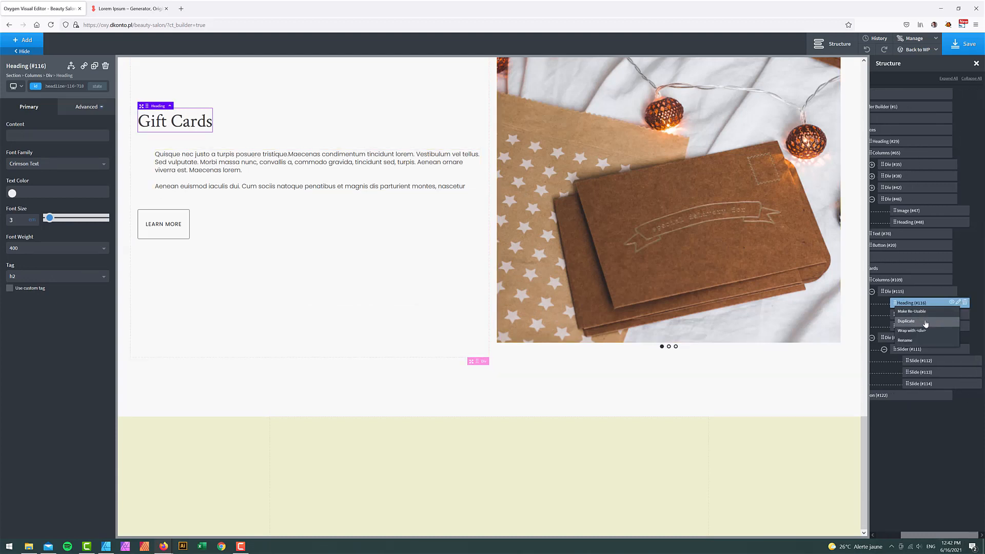
left_click(926, 328)
left_click_drag(895, 314, 913, 406)
left_click_drag(923, 539, 899, 539)
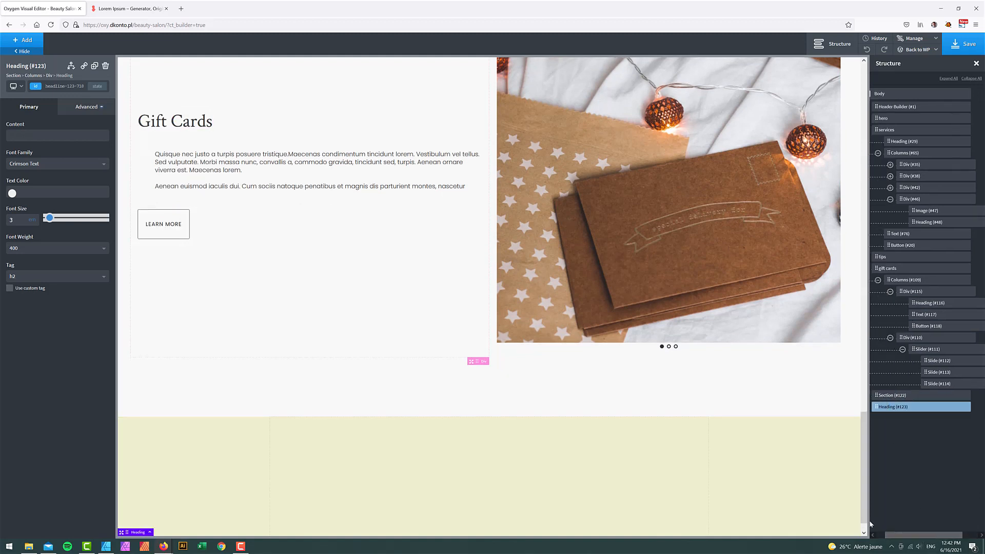
left_click_drag(887, 407, 895, 408)
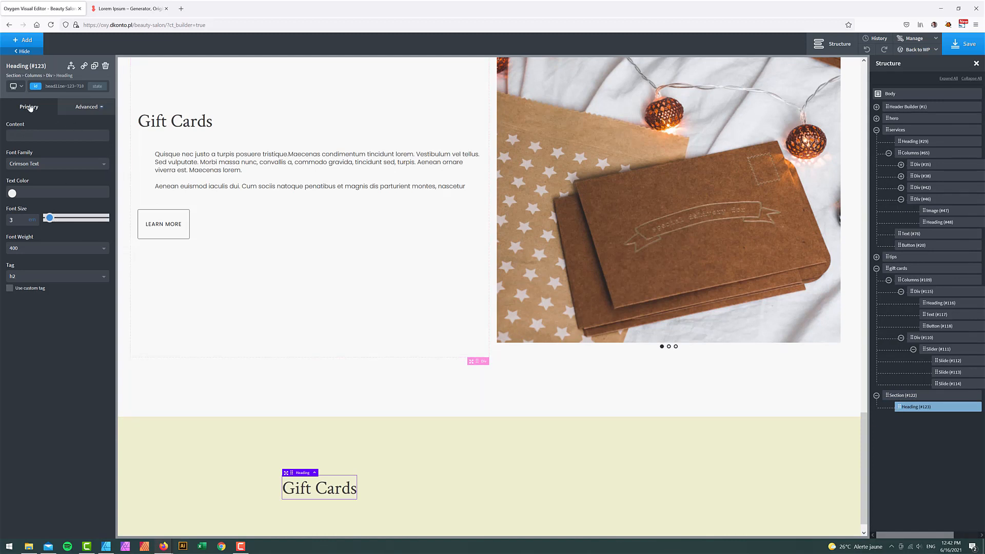
left_click(903, 395)
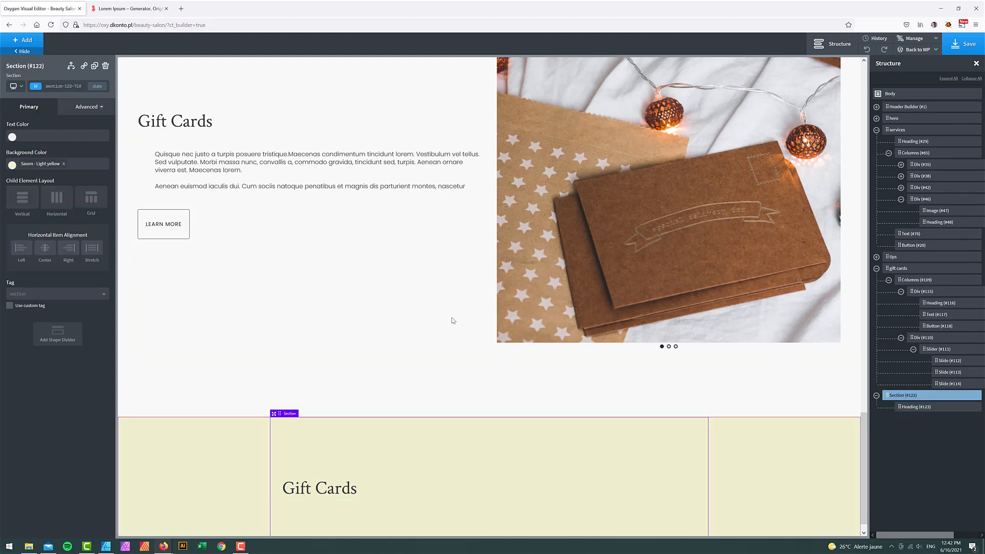
- Centre the yellow section's content and retype the copied heading as 'Our blog'
left_click(50, 259)
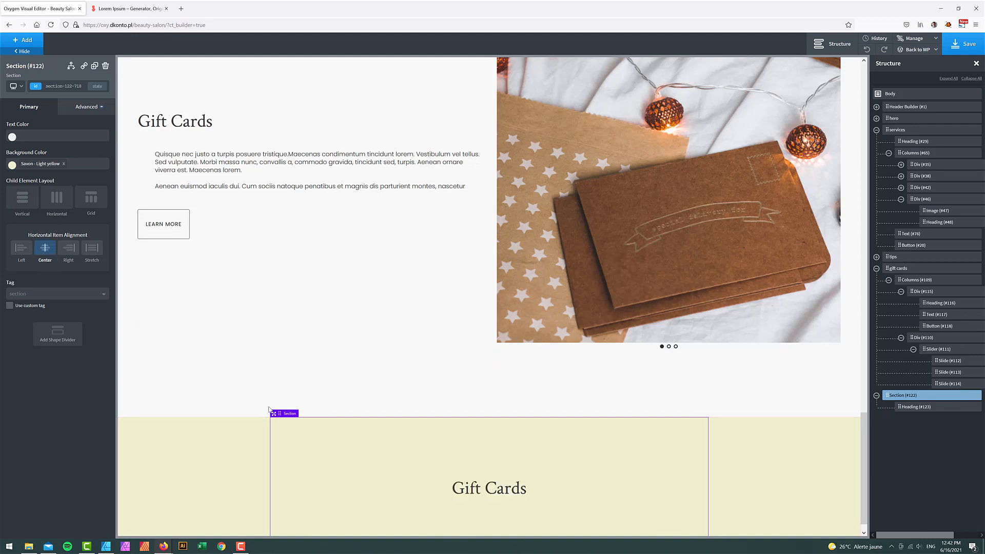
double_click(508, 486)
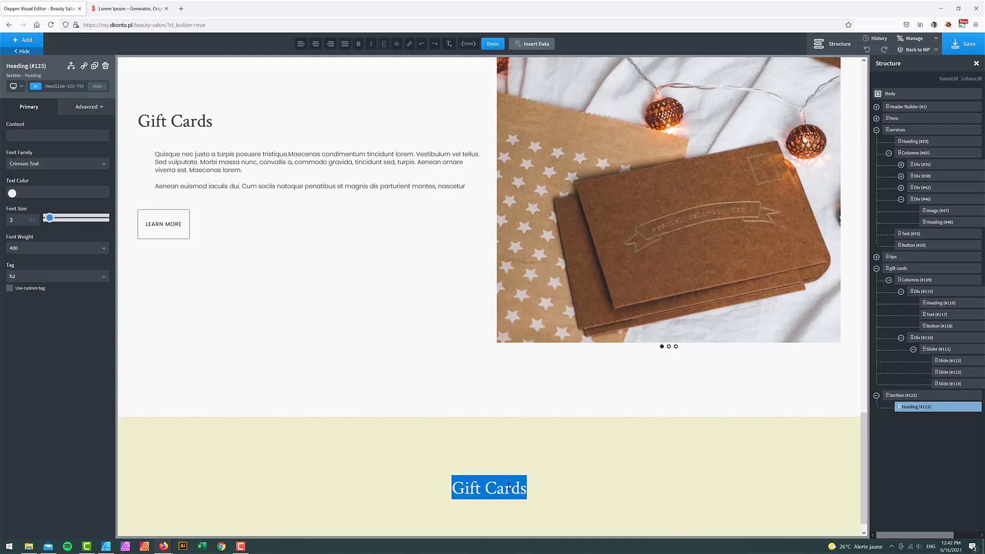
type("Our blog")
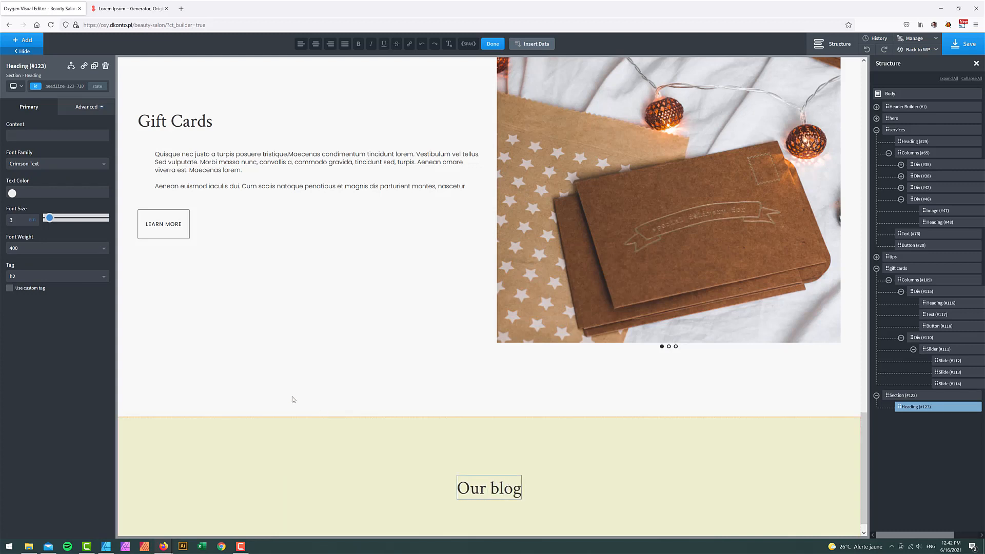
left_click(351, 403)
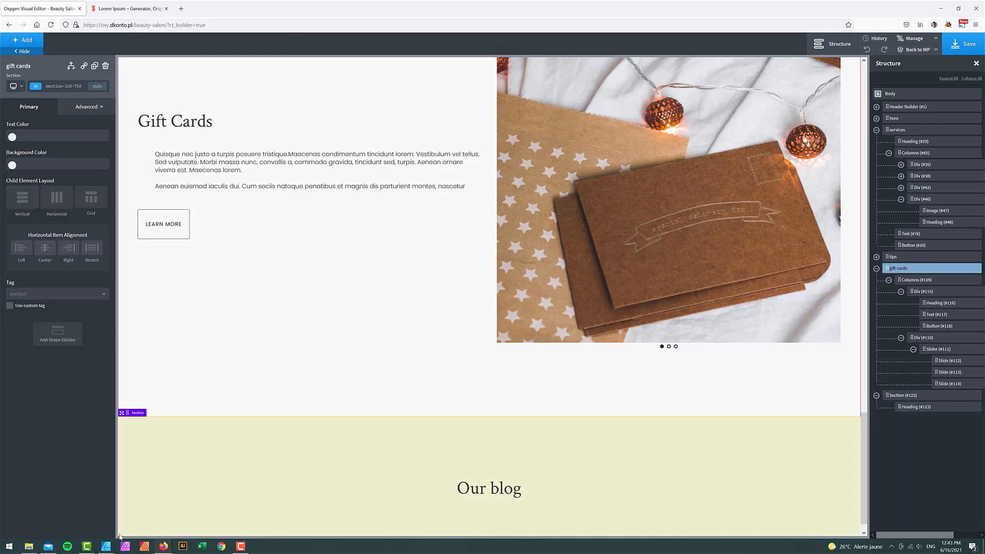
left_click(923, 410)
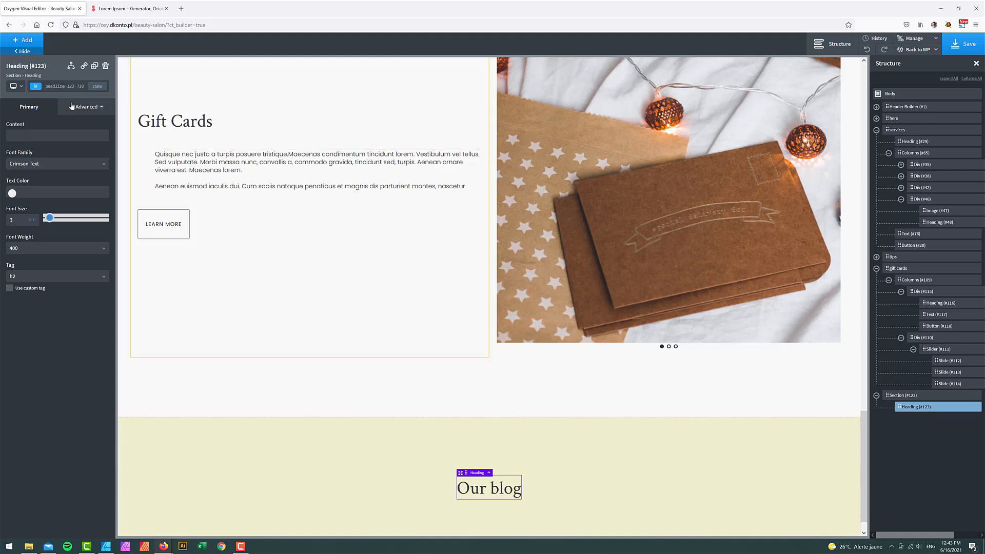
left_click(34, 46)
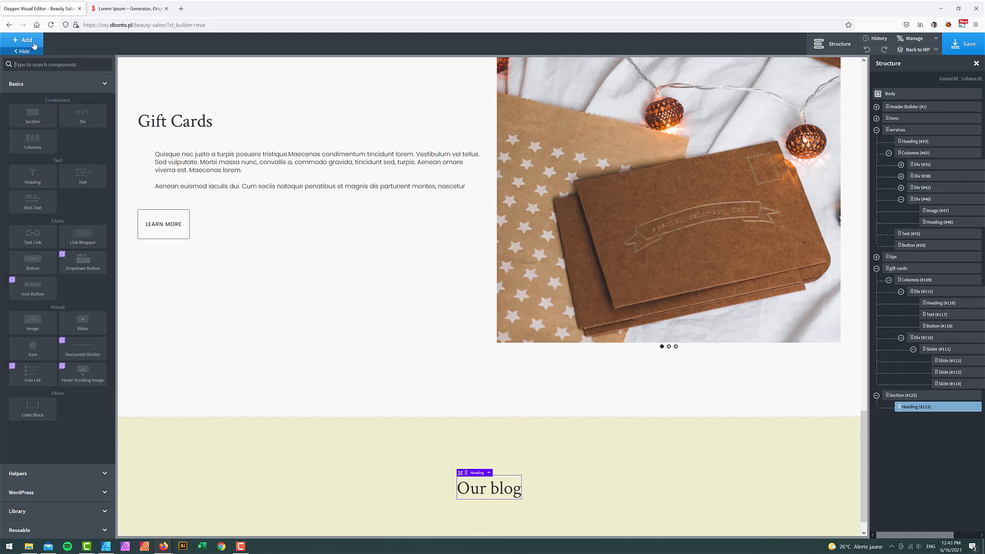
- Add a Repeater with a custom query on the 'savon' post type and apply the query
type("re")
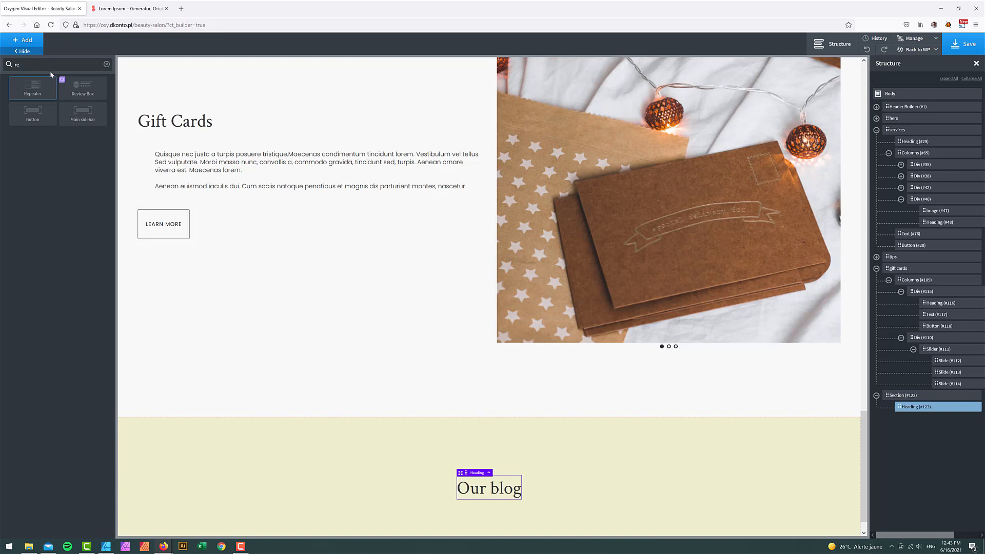
left_click(38, 90)
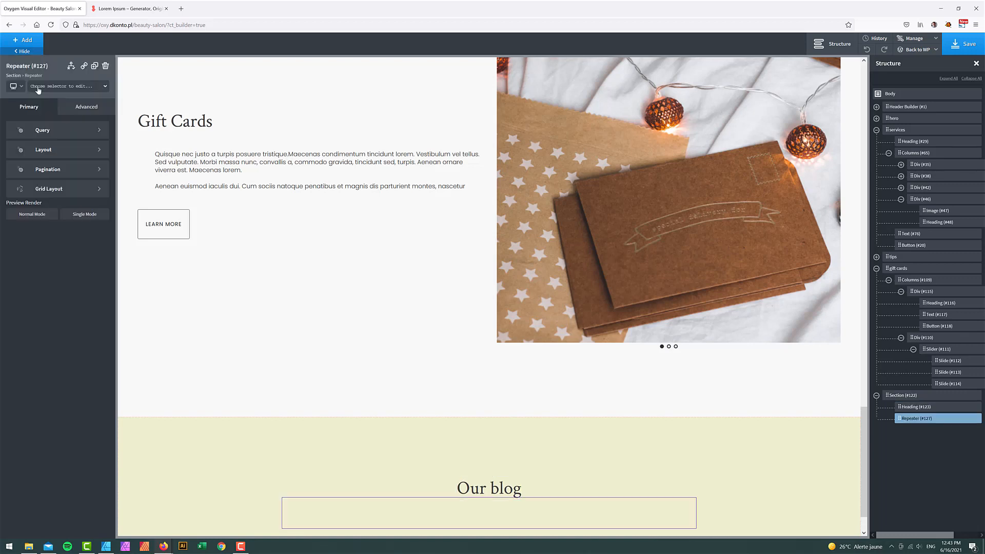
left_click(49, 133)
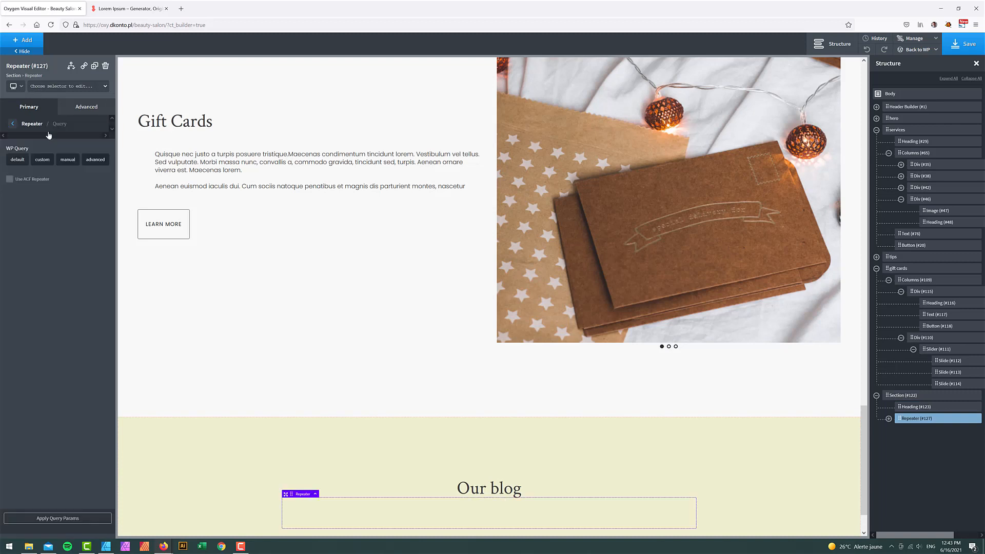
left_click(46, 160)
left_click(42, 180)
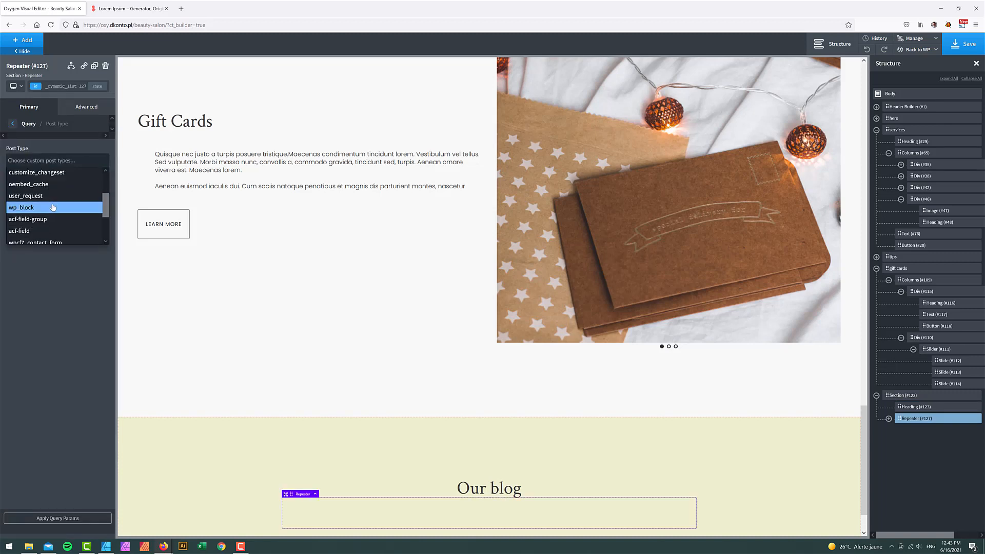
scroll(63, 200, "down", 3)
scroll(63, 199, "down", 3)
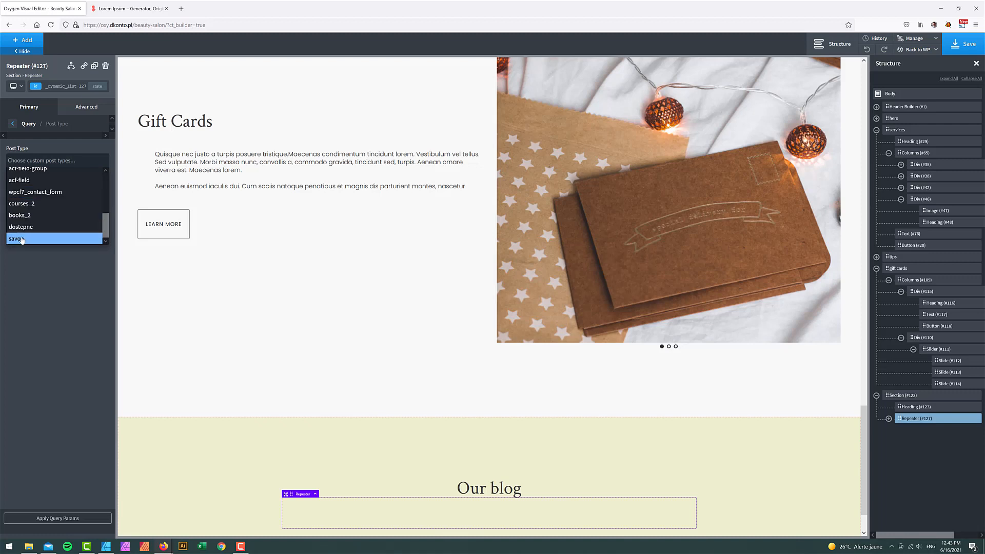
left_click(22, 239)
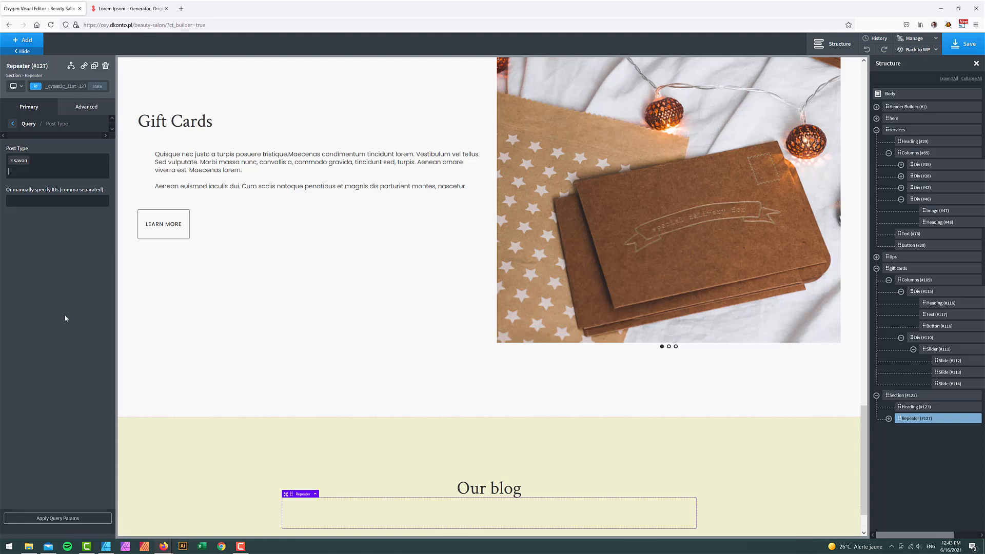
left_click(69, 519)
scroll(614, 400, "down", 2)
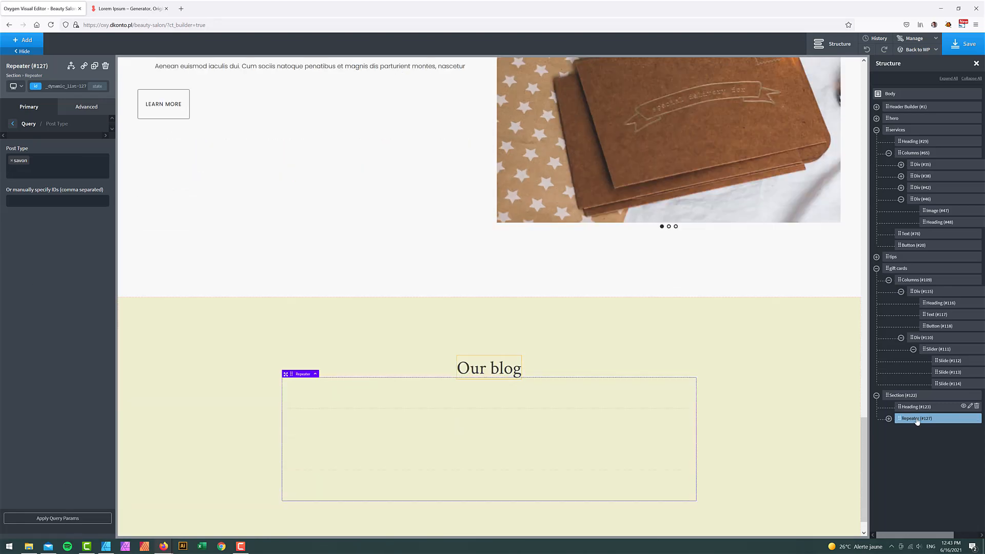
- Give the repeater a top margin of 75 in Size & Spacing
left_click(86, 106)
left_click(68, 147)
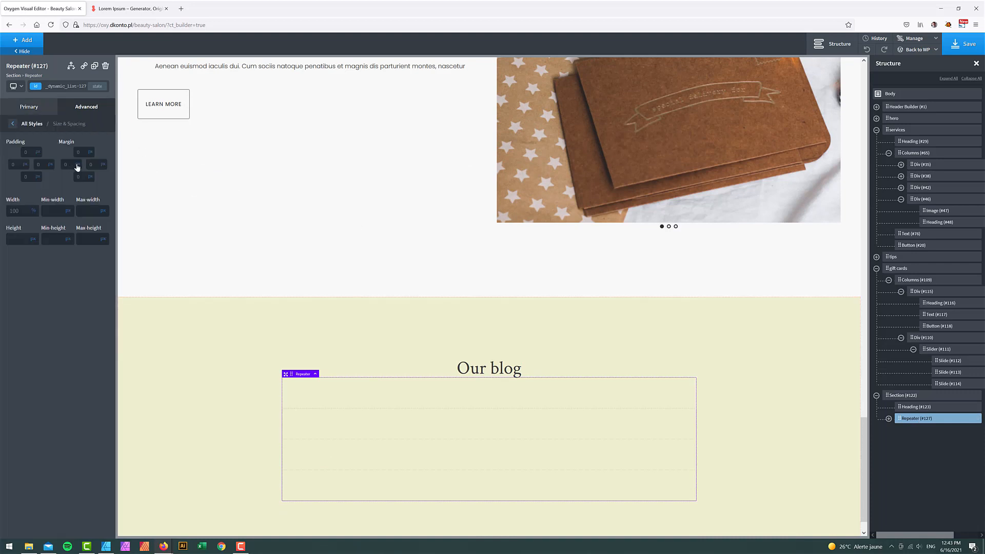
left_click(82, 153)
type("75")
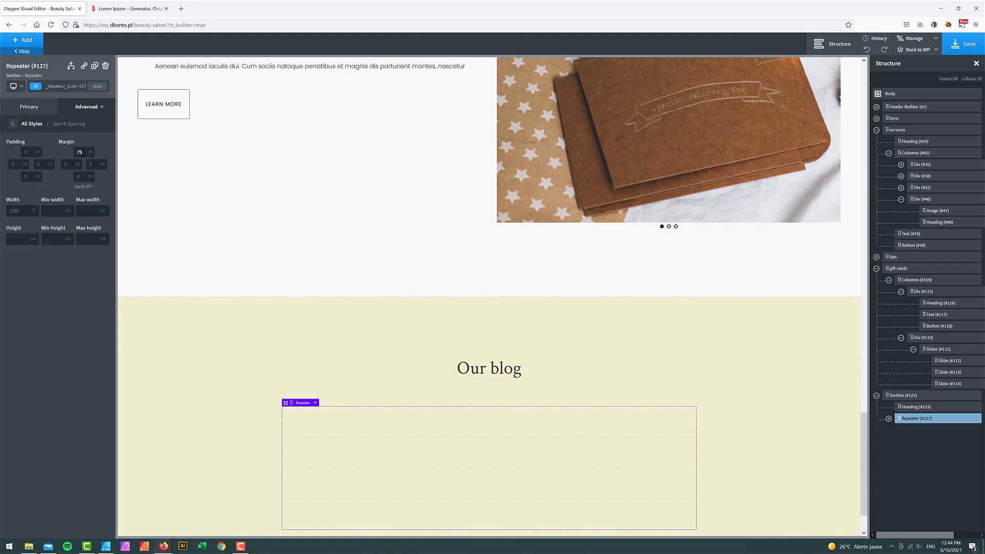
- Select the repeater's item Div (#128) and search the component list for a new element
left_click(888, 418)
left_click(918, 432)
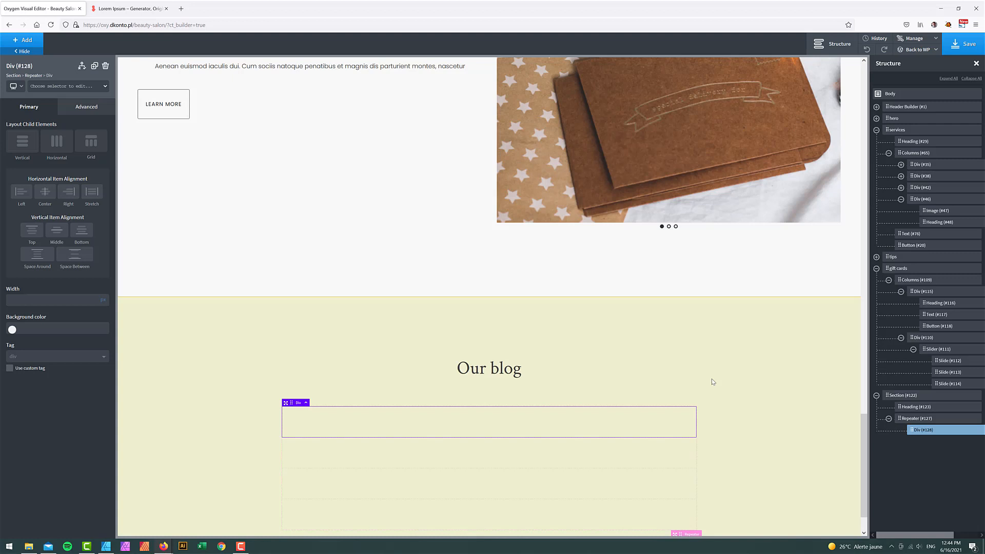
left_click(33, 43)
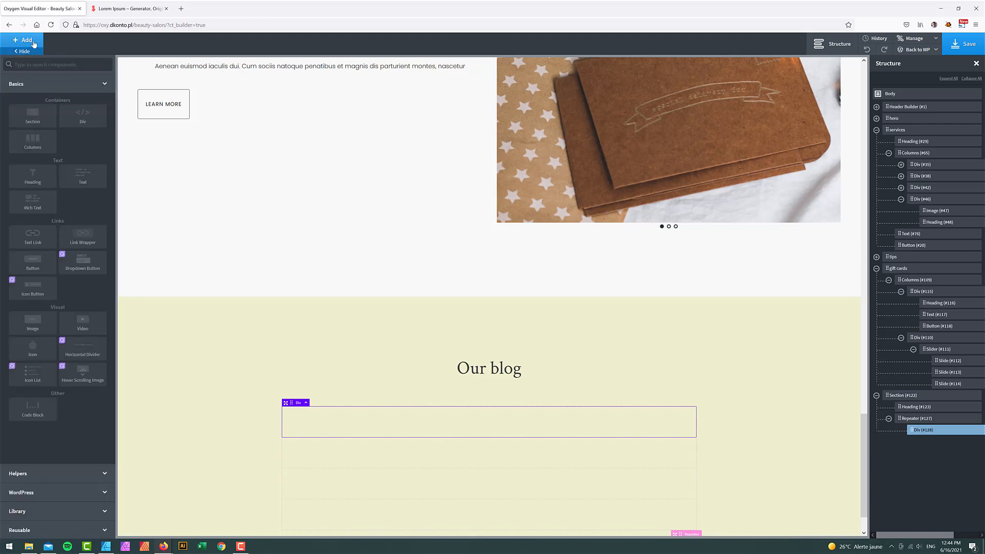
type("iv")
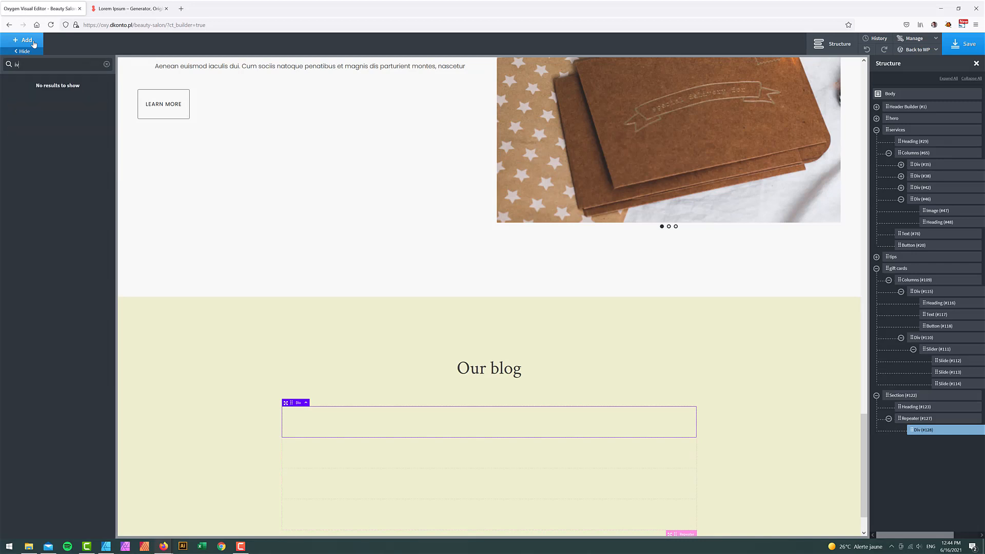
left_click_drag(30, 63, 1, 54)
- Add a Div, convert it to a Link Wrapper to the post Permalink, and set width 100%
type("di")
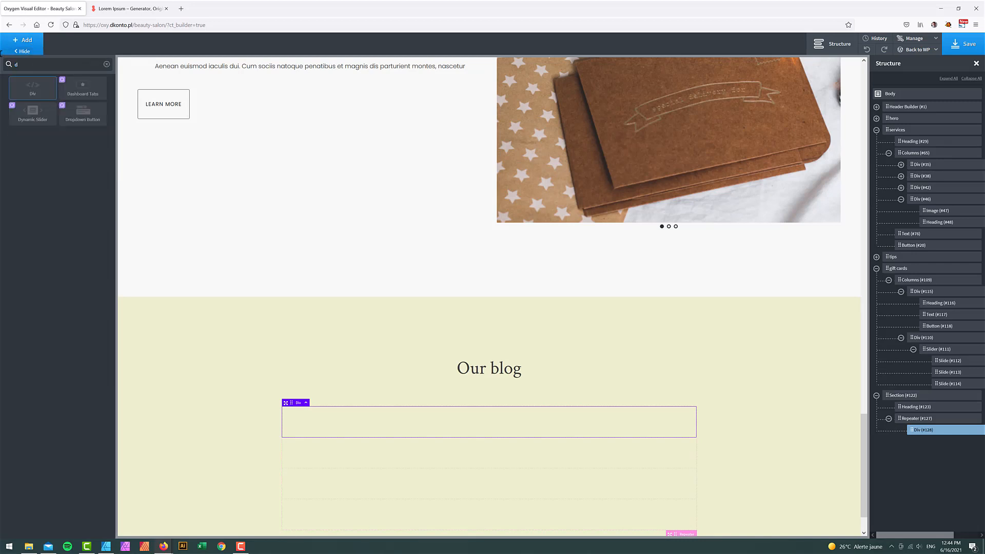
left_click(24, 87)
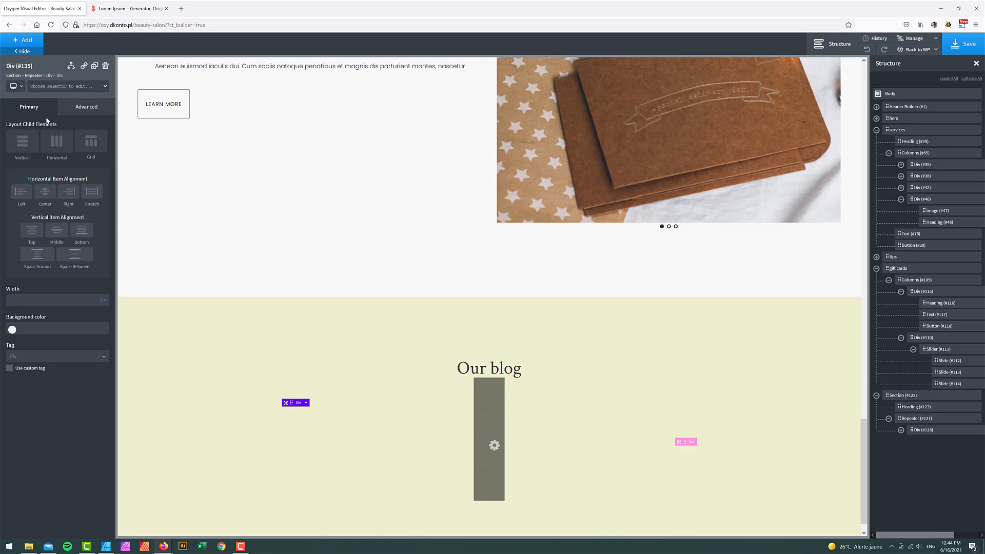
left_click(84, 67)
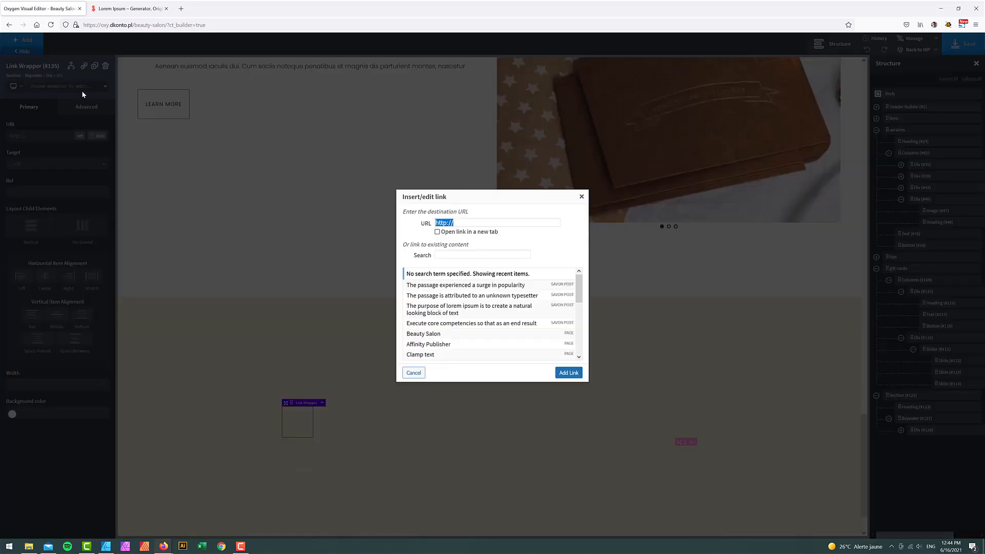
left_click(581, 196)
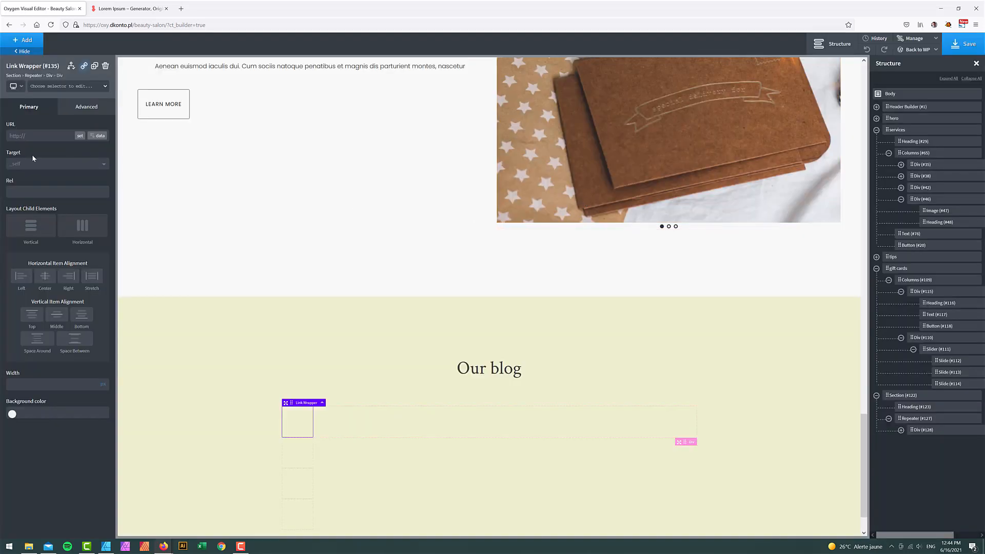
left_click(100, 137)
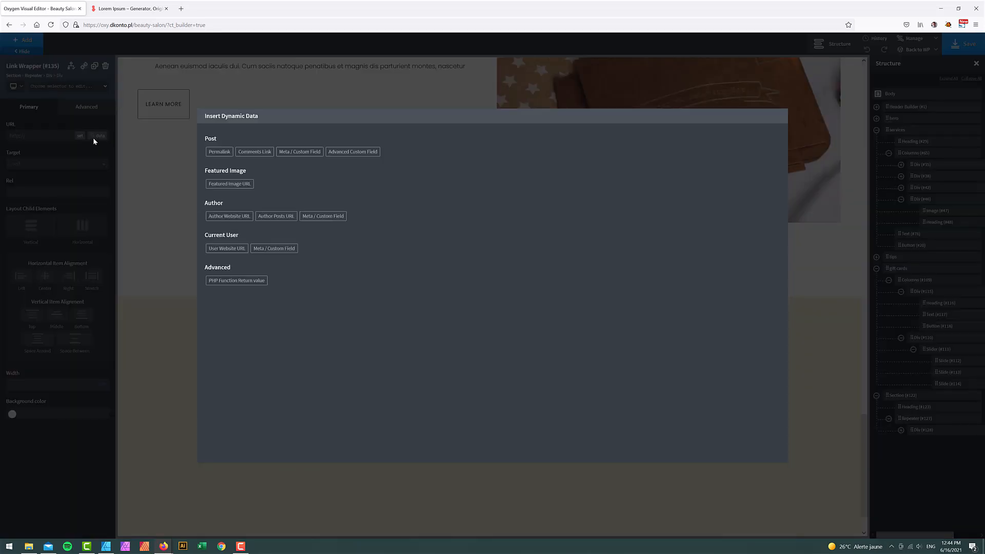
left_click(219, 156)
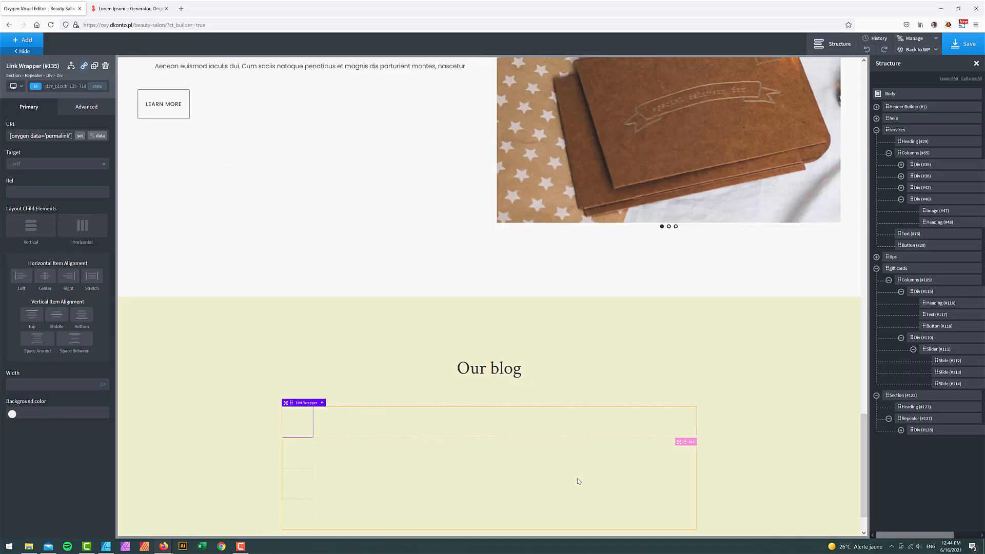
left_click(901, 429)
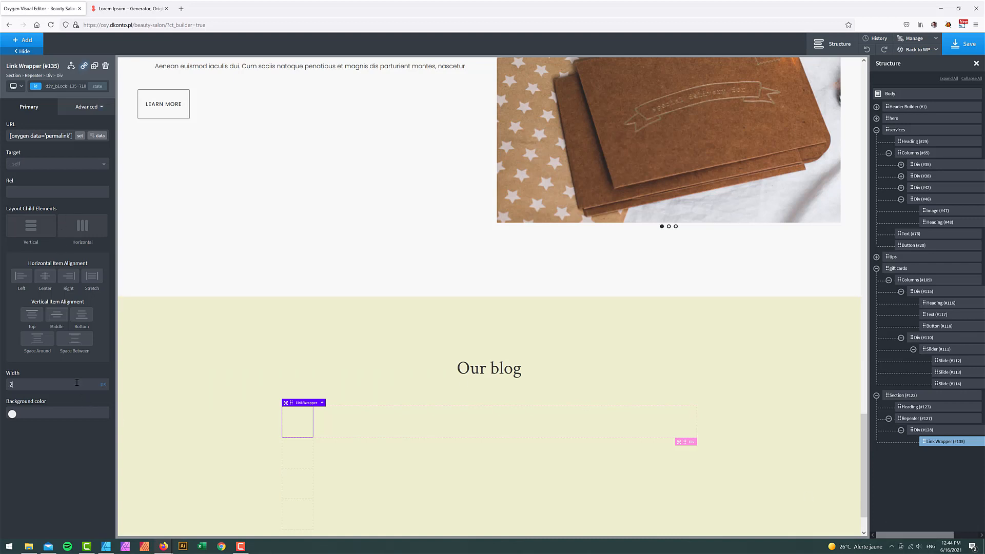
type("100")
left_click(106, 381)
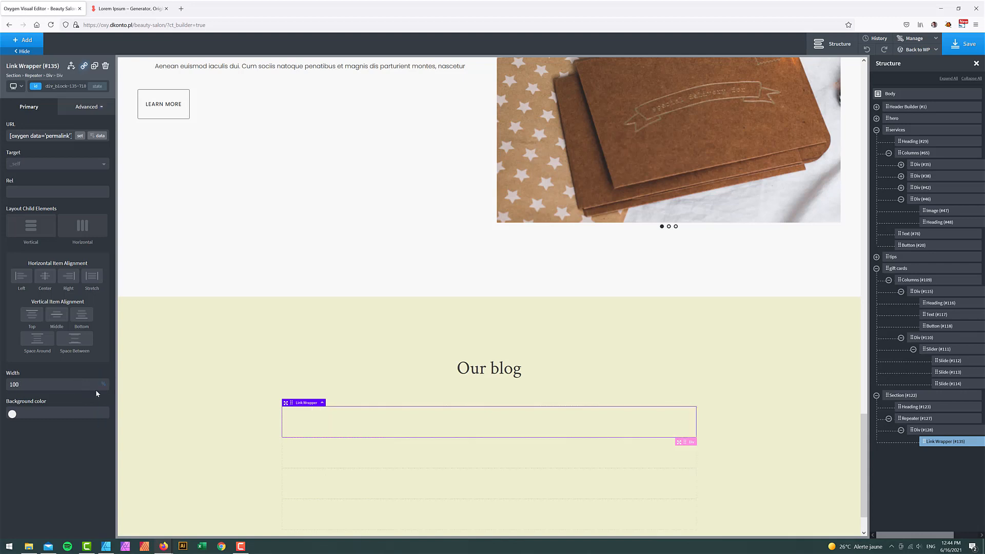
- Set the wrapper's background to the Featured Image, no-repeat, cover, positioned 50% left and 50% top
left_click(87, 108)
left_click(66, 128)
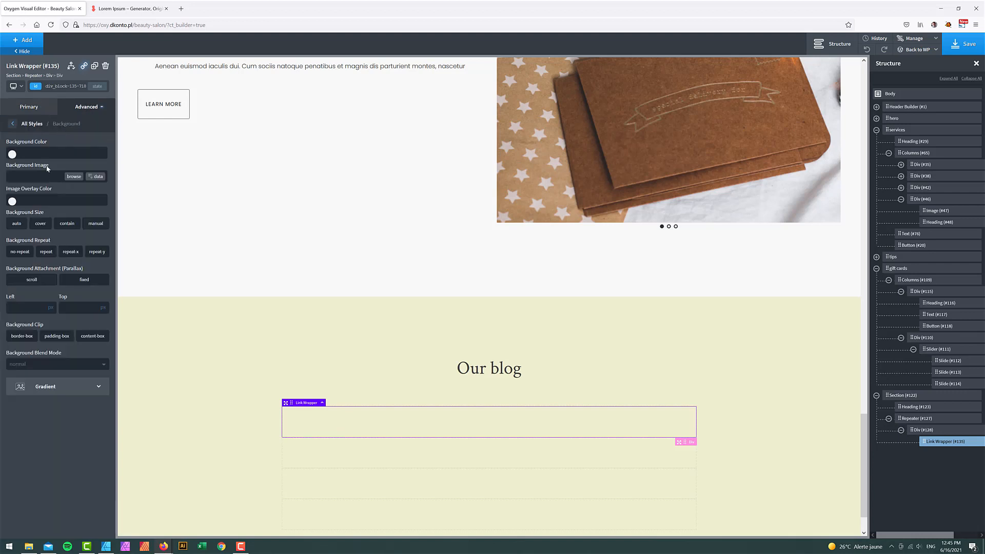
left_click(97, 177)
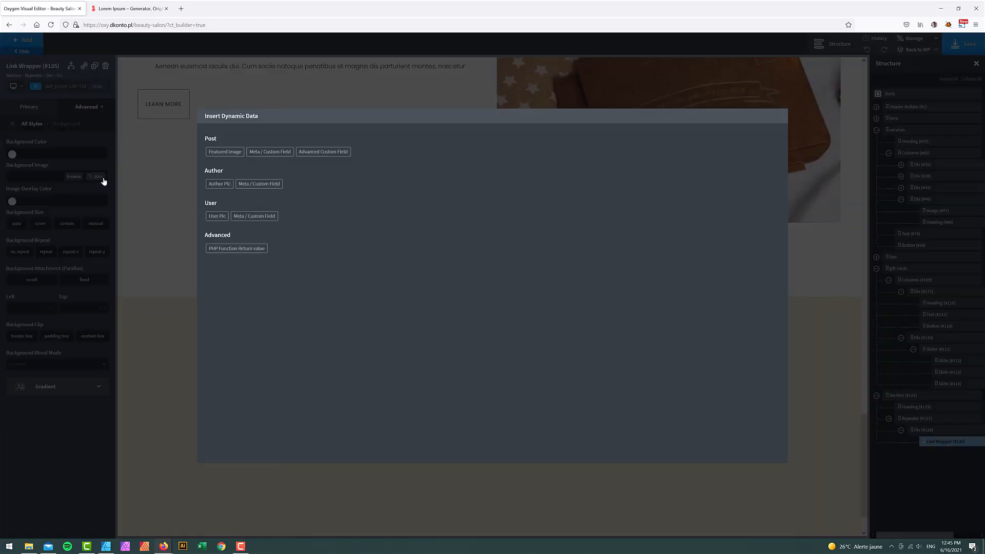
left_click(222, 154)
left_click(223, 258)
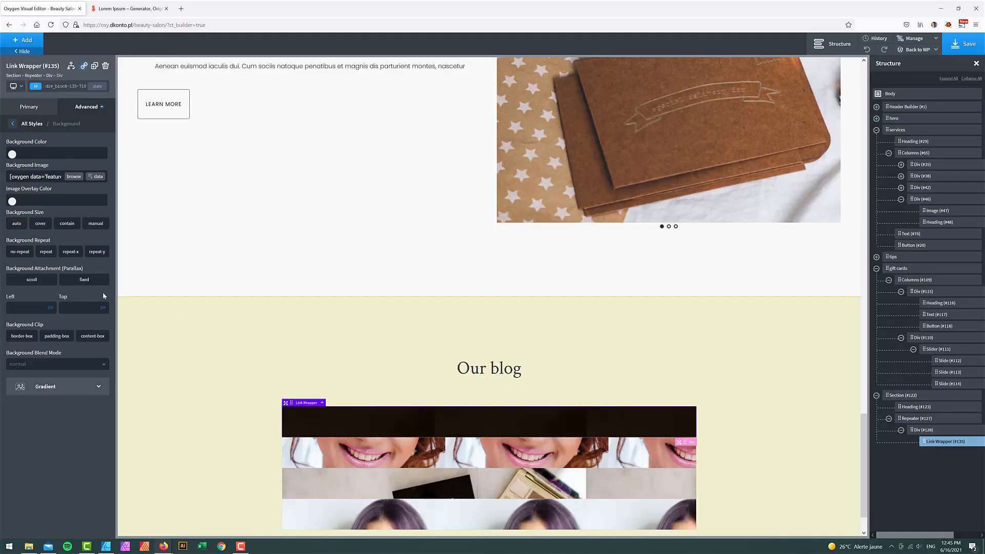
left_click(20, 251)
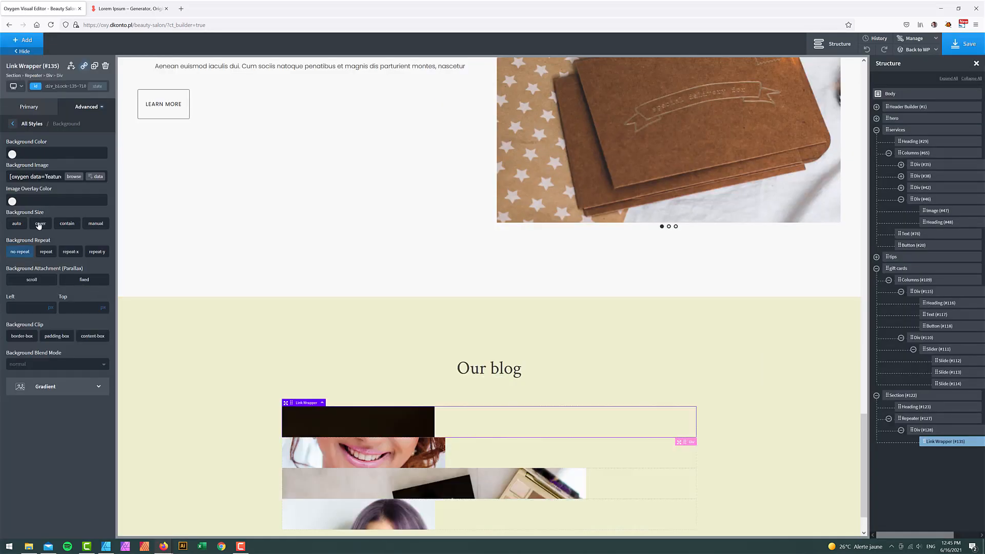
left_click(39, 225)
left_click(36, 305)
type("50")
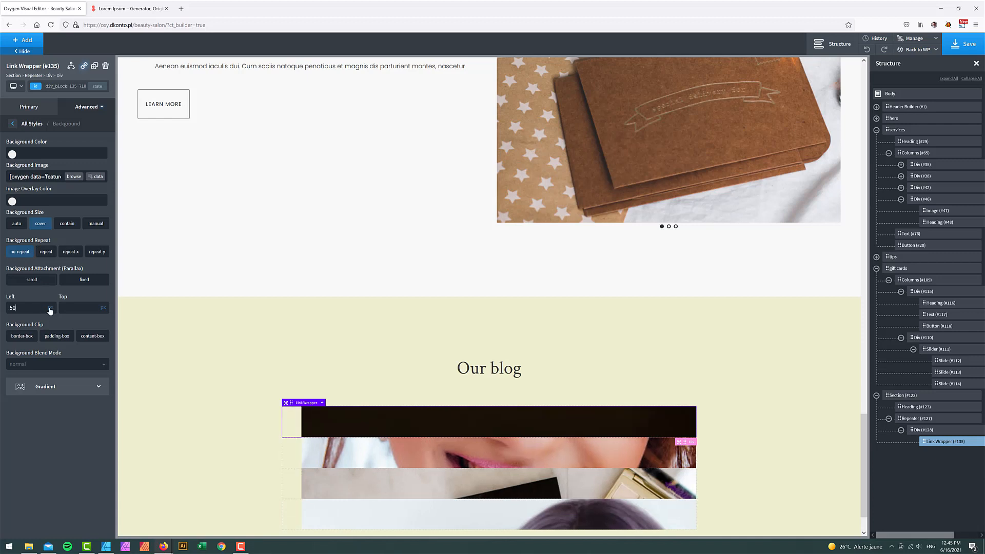
key("Tab")
type("50")
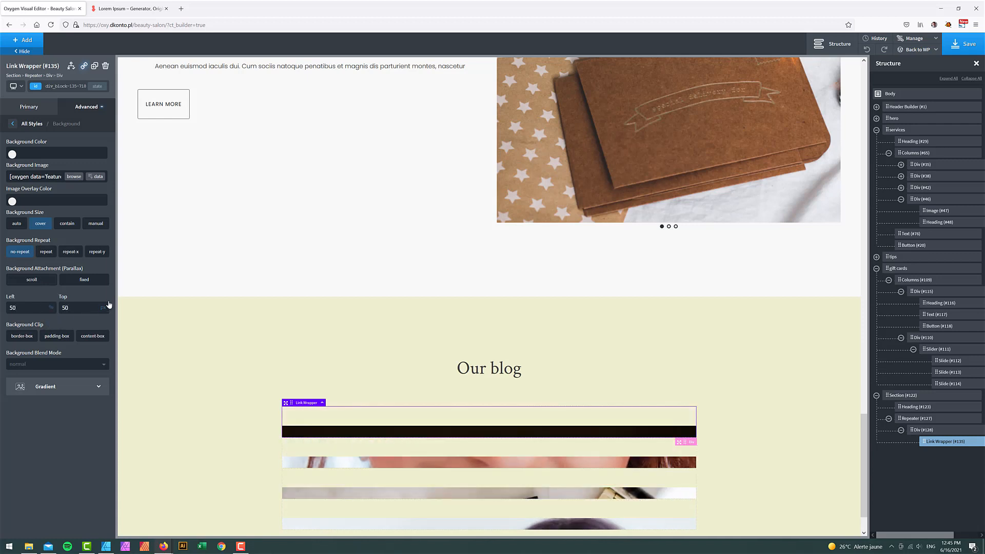
left_click(110, 310)
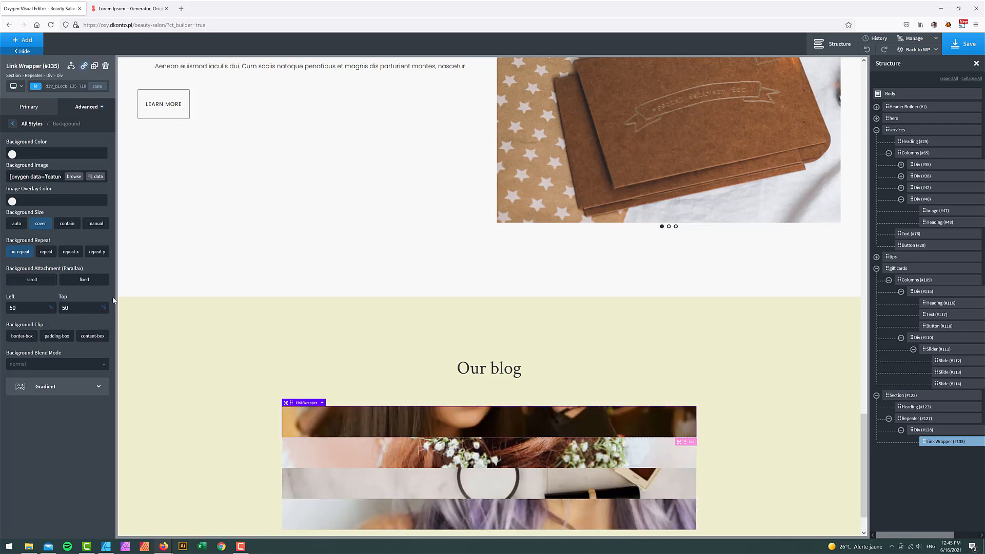
- Add a Text element and move it above the link wrapper in the card
left_click(28, 44)
type("text")
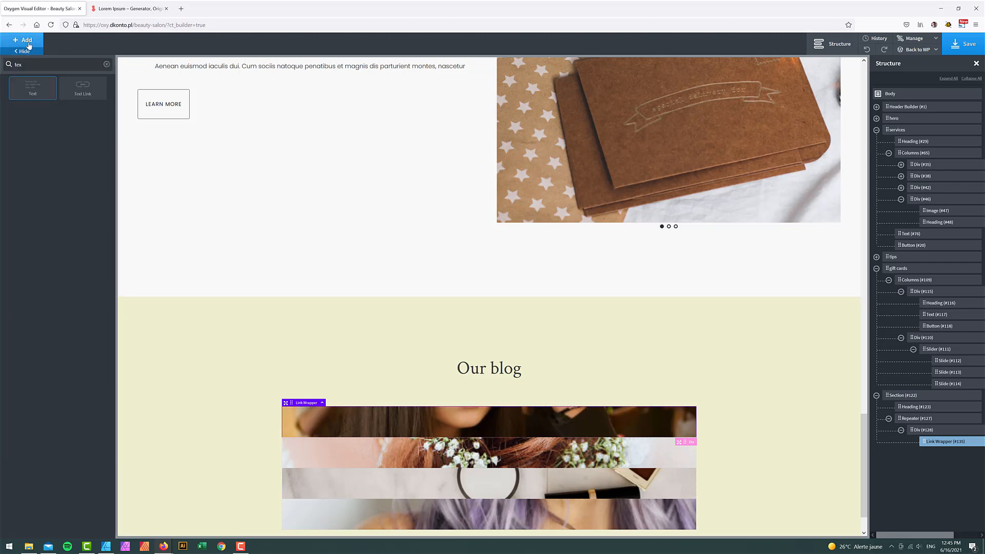
left_click(49, 95)
left_click(913, 441)
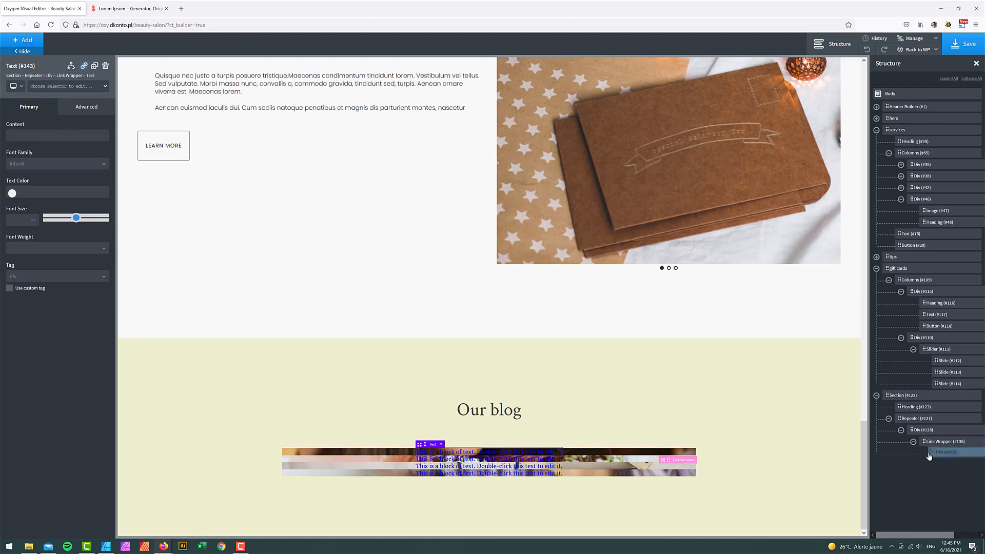
left_click_drag(921, 457, 925, 440)
scroll(702, 444, "down", 3)
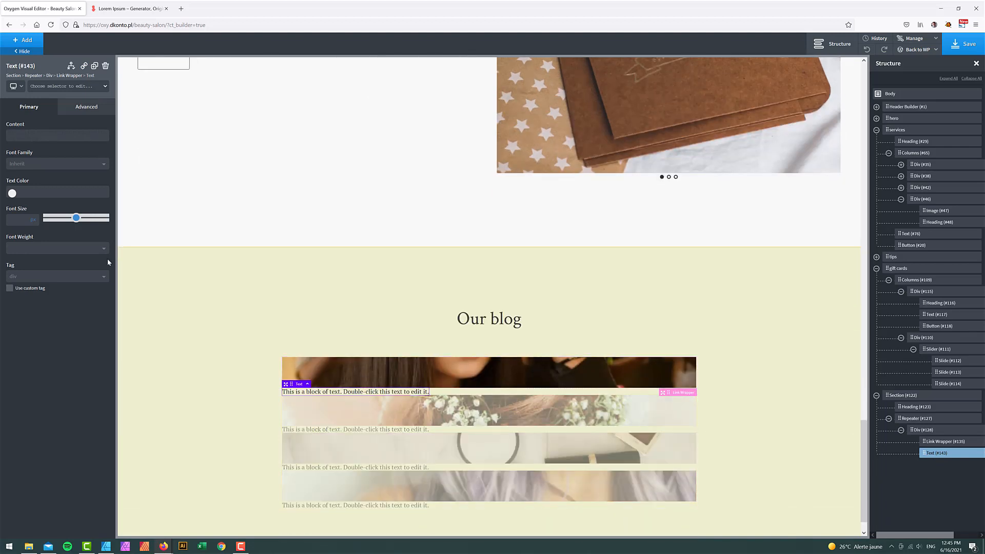
- Style the text in Display (Poppins) at size 13 with 0.5 letter spacing
left_click(90, 108)
left_click(60, 189)
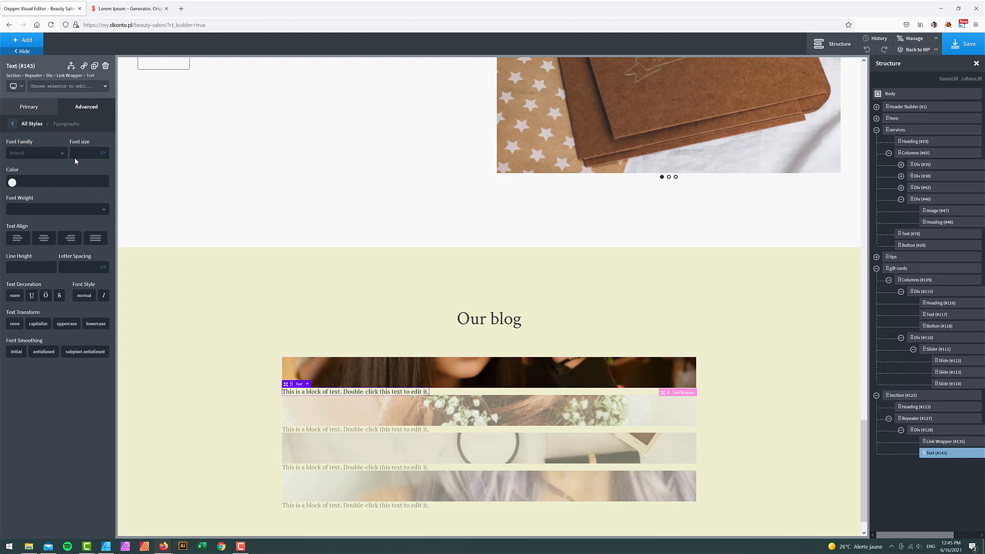
left_click(36, 153)
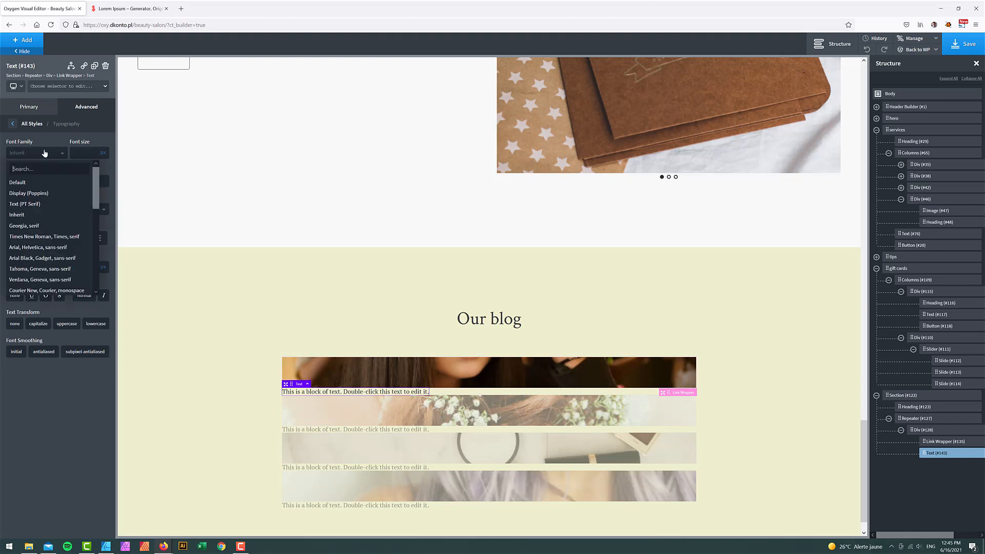
left_click(38, 191)
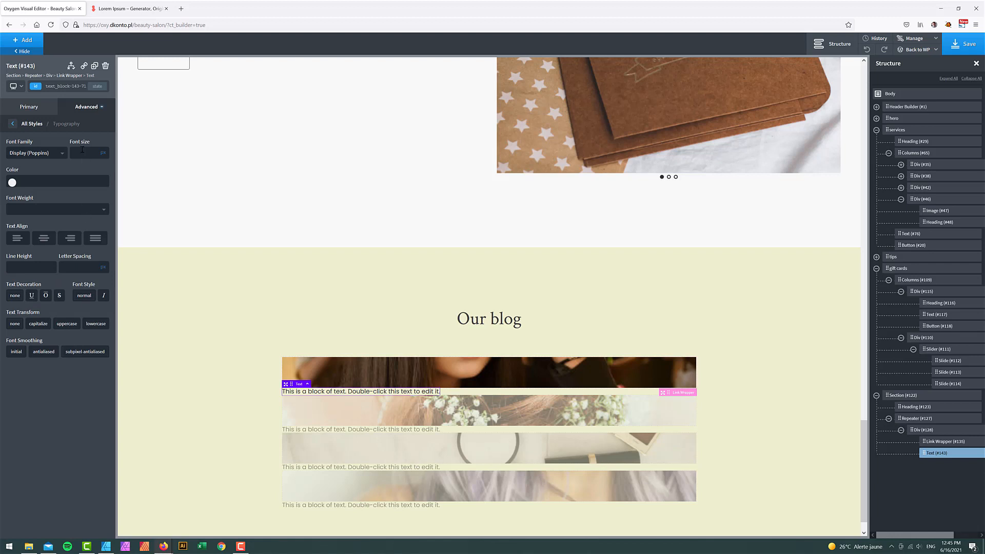
left_click(82, 153)
type("12")
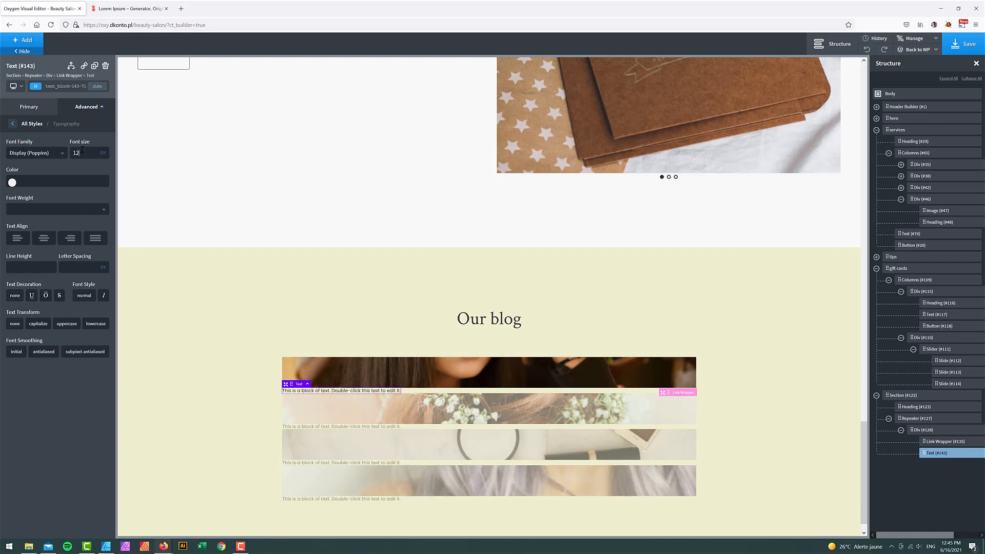
key("BackSpace")
type("3")
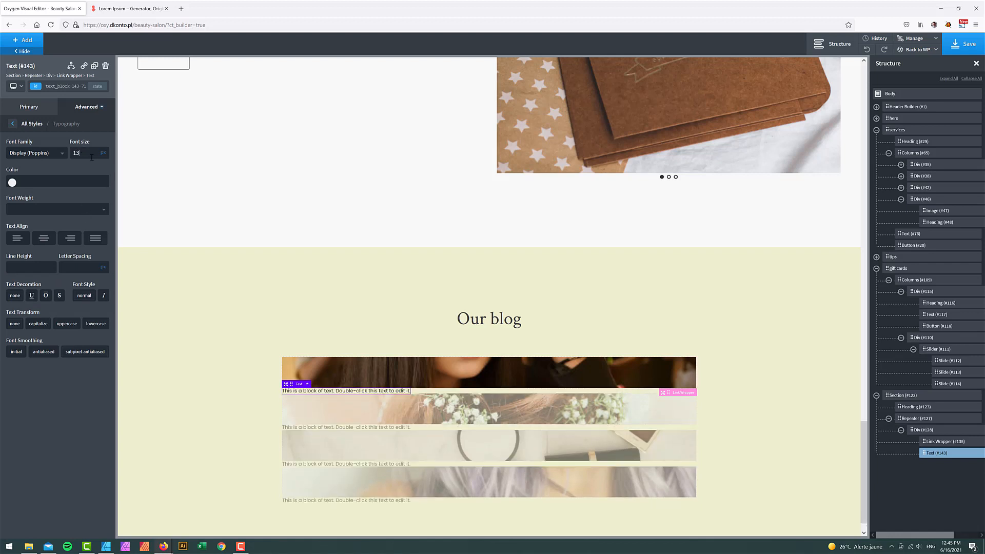
left_click(81, 268)
type("1")
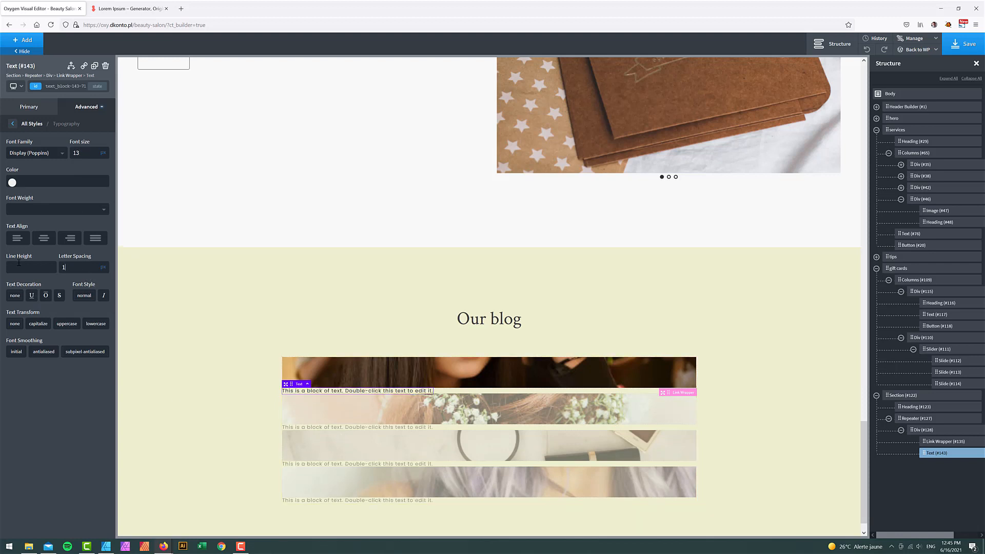
key("ctrl+a")
type("0.5")
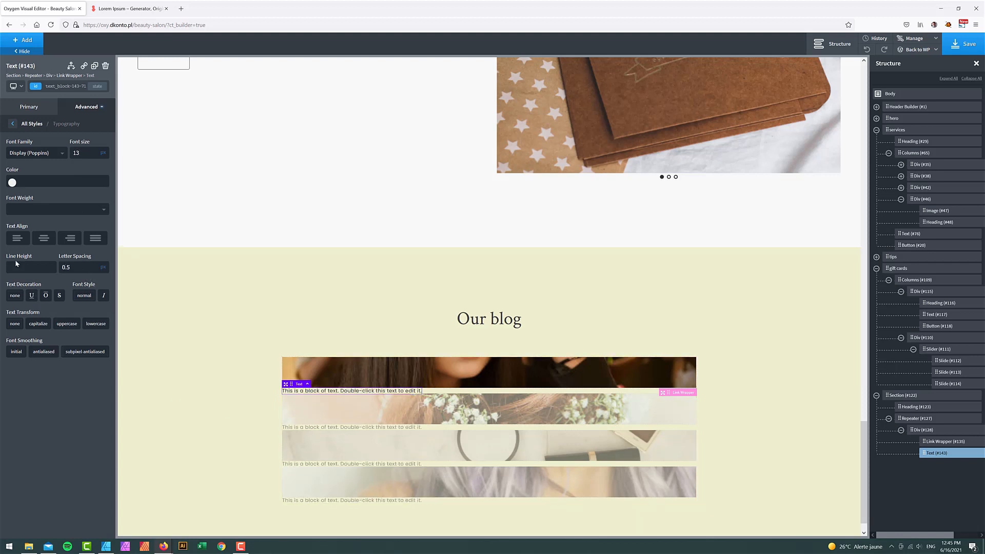
- Replace the text content with the dynamic post date (16 June 2021)
double_click(327, 391)
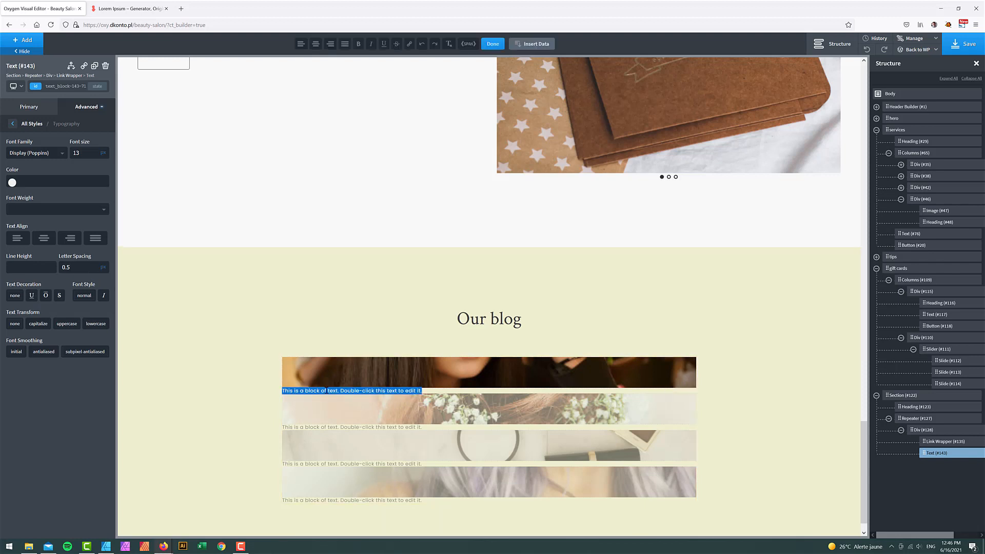
left_click(524, 45)
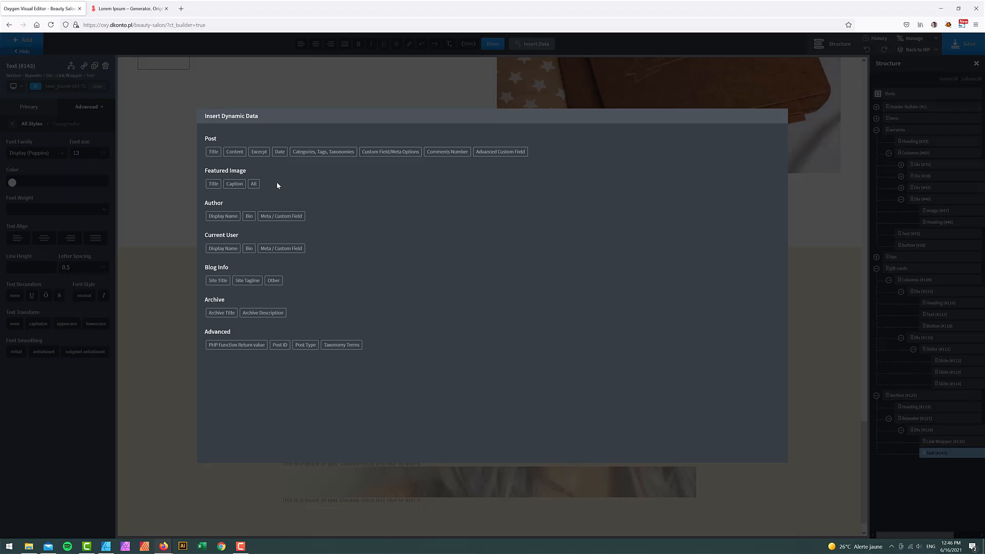
left_click(281, 158)
left_click(232, 183)
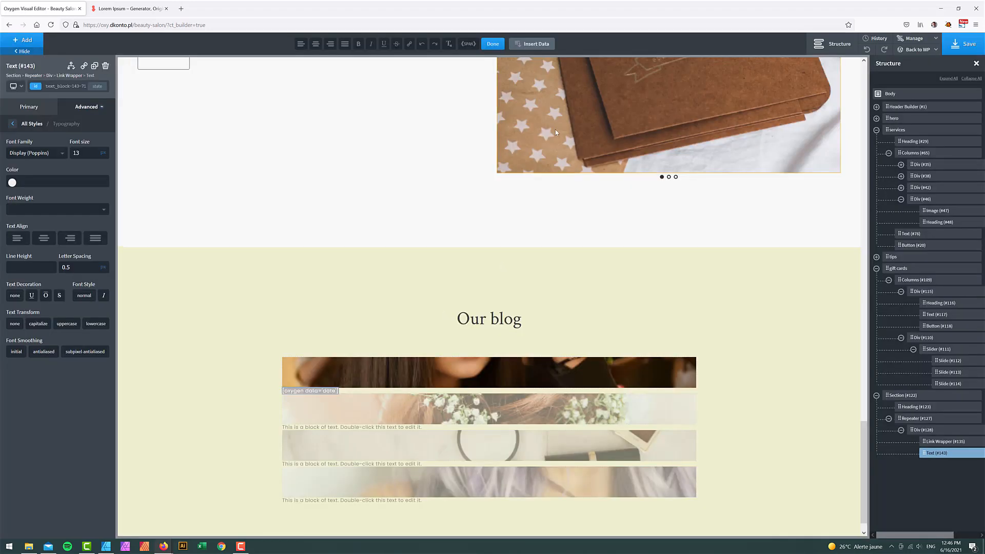
left_click(494, 45)
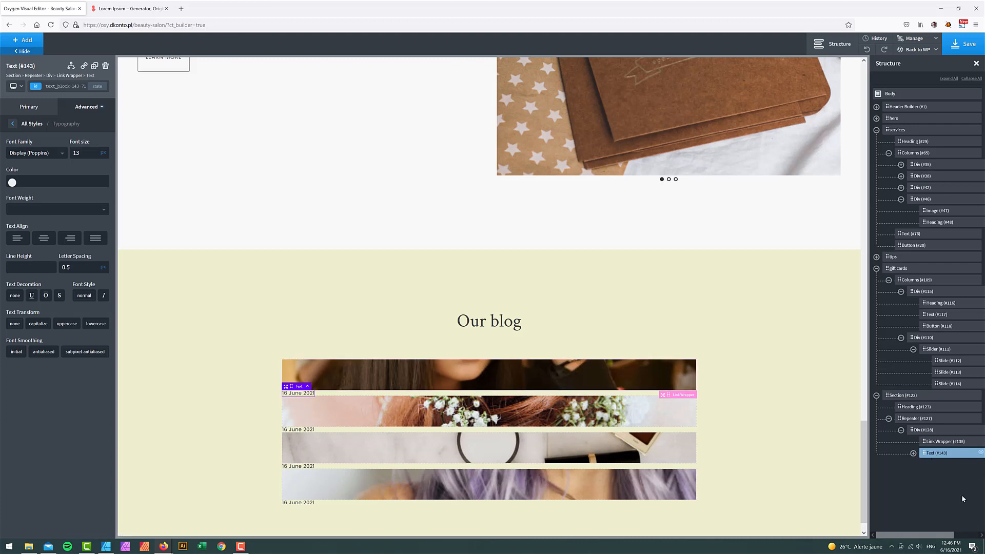
- Duplicate the date Text element and select the copy
left_click(971, 537)
right_click(946, 454)
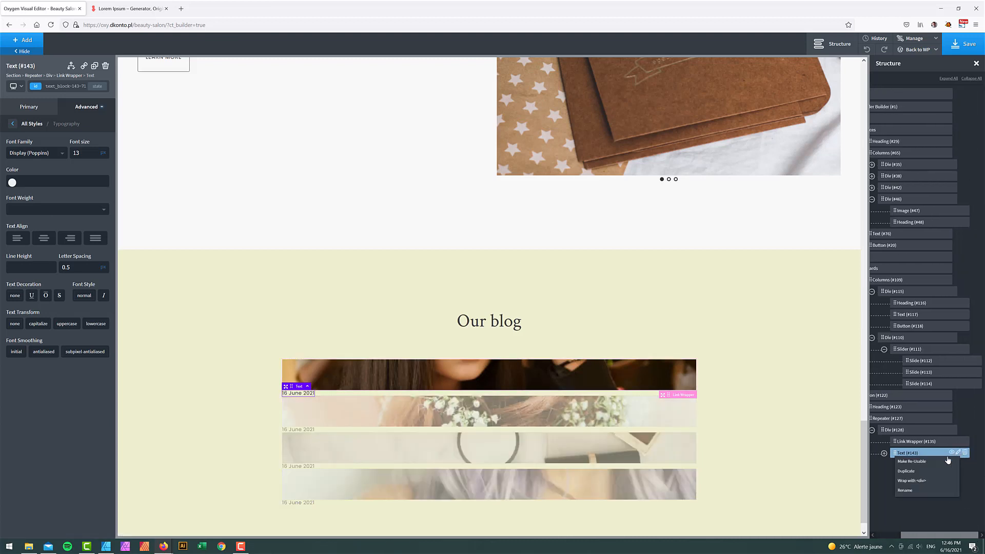
left_click(926, 472)
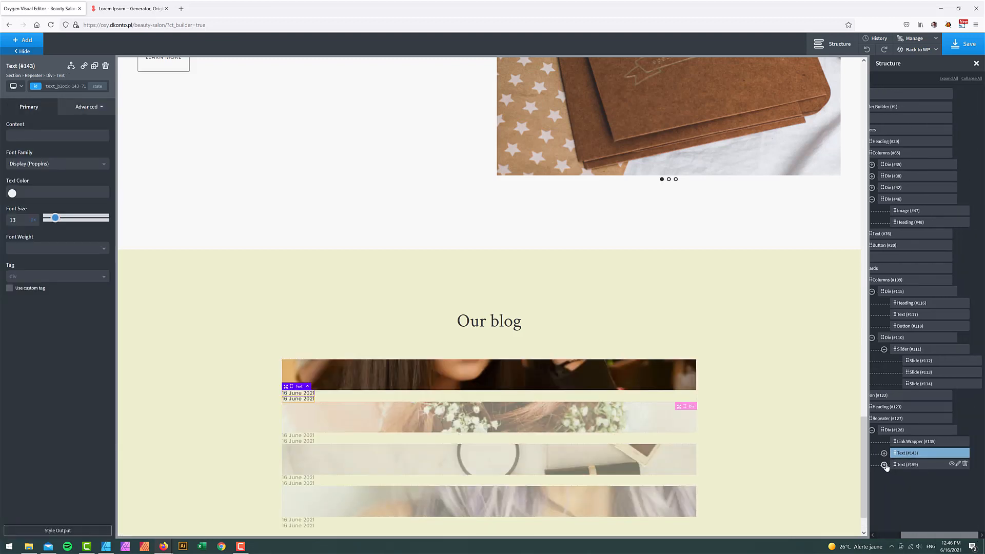
left_click(884, 464)
left_click(902, 467)
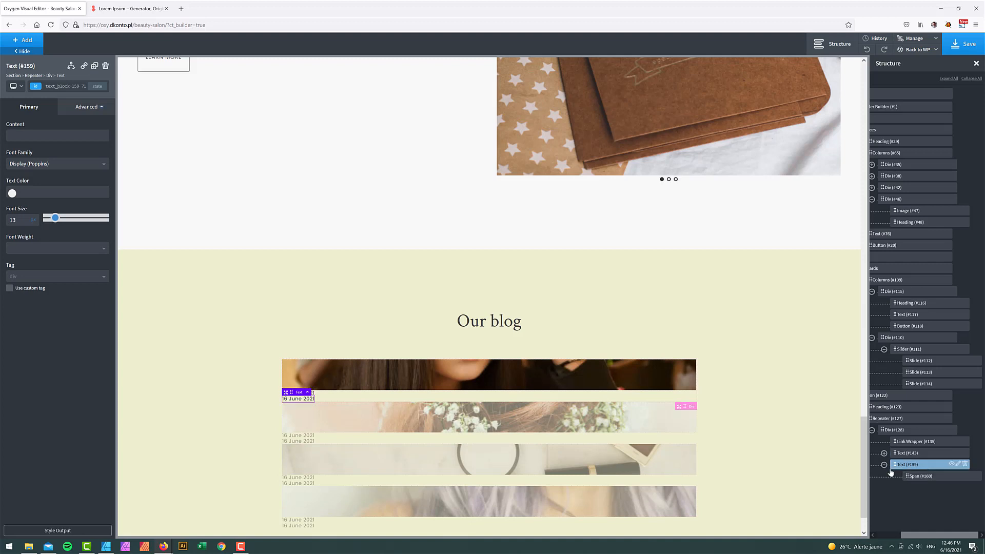
- Change the copy to read 'IN:' followed by the post's category taxonomy data
double_click(296, 399)
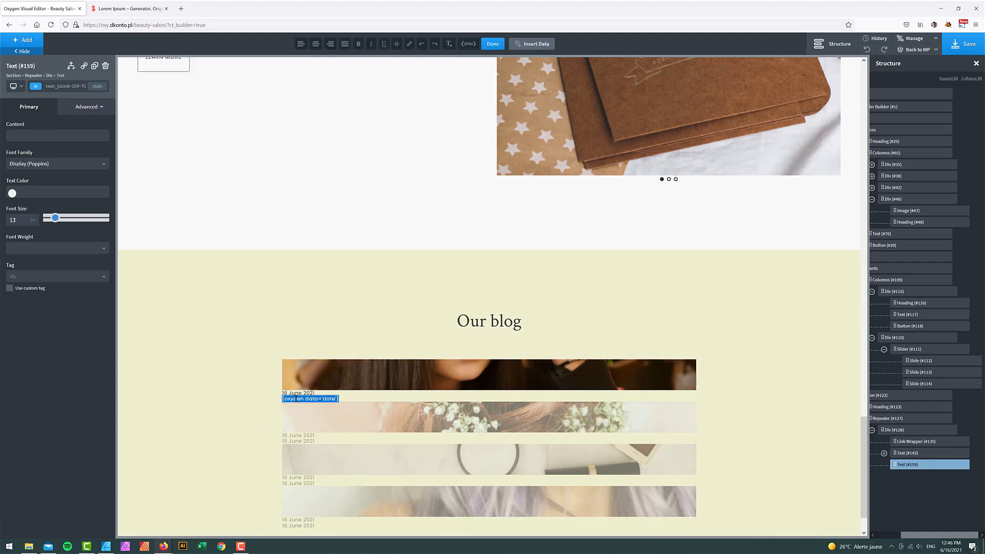
left_click(296, 399)
type("IN:")
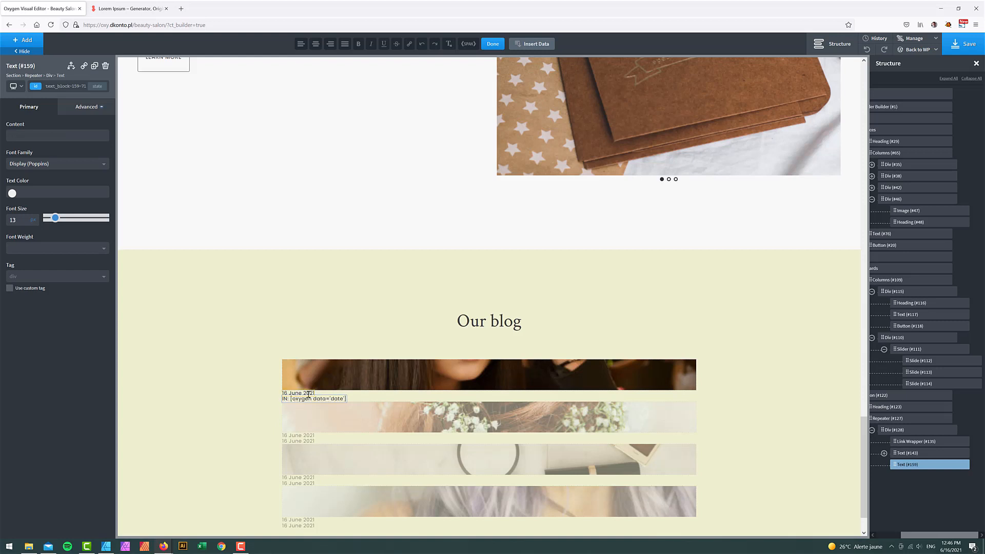
triple_click(320, 398)
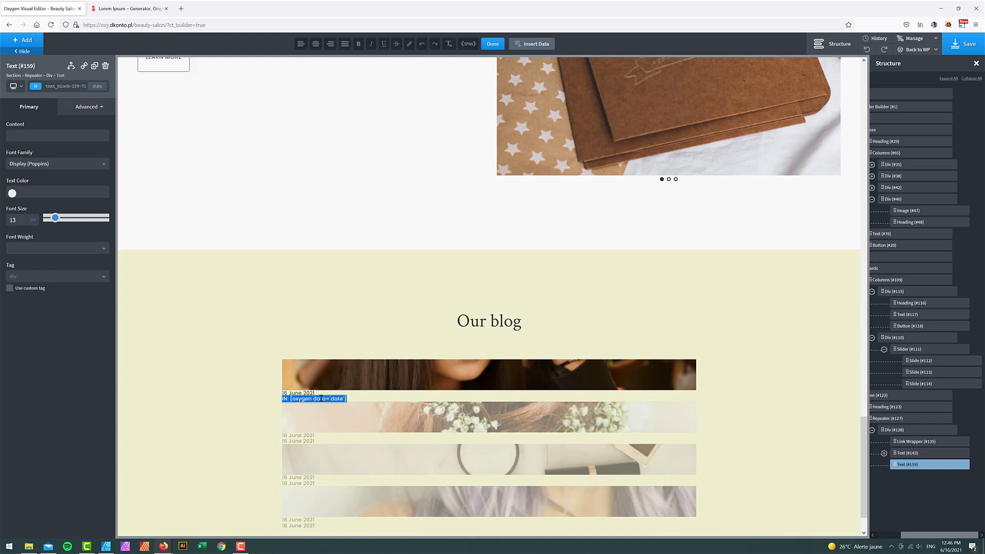
left_click(292, 398)
left_click_drag(292, 398, 347, 402)
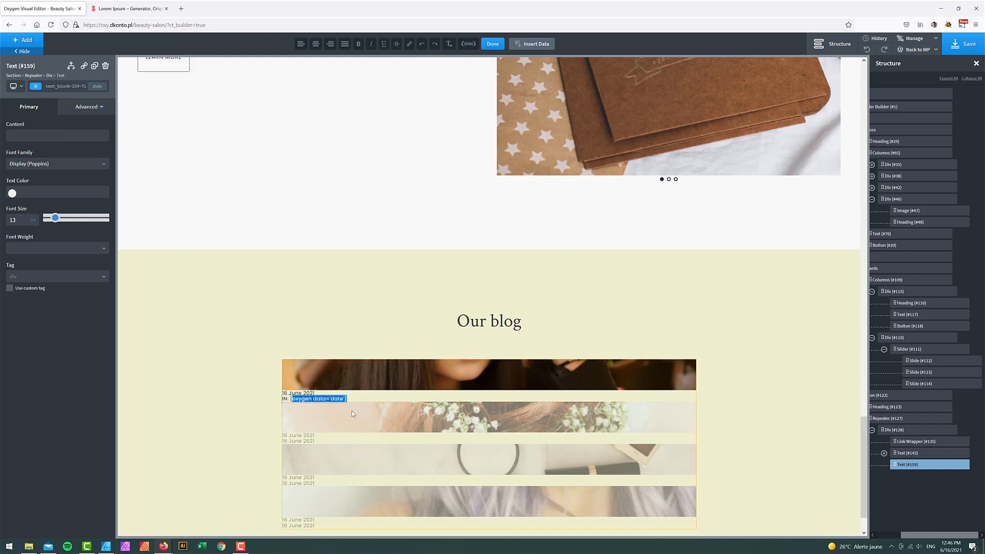
left_click(536, 44)
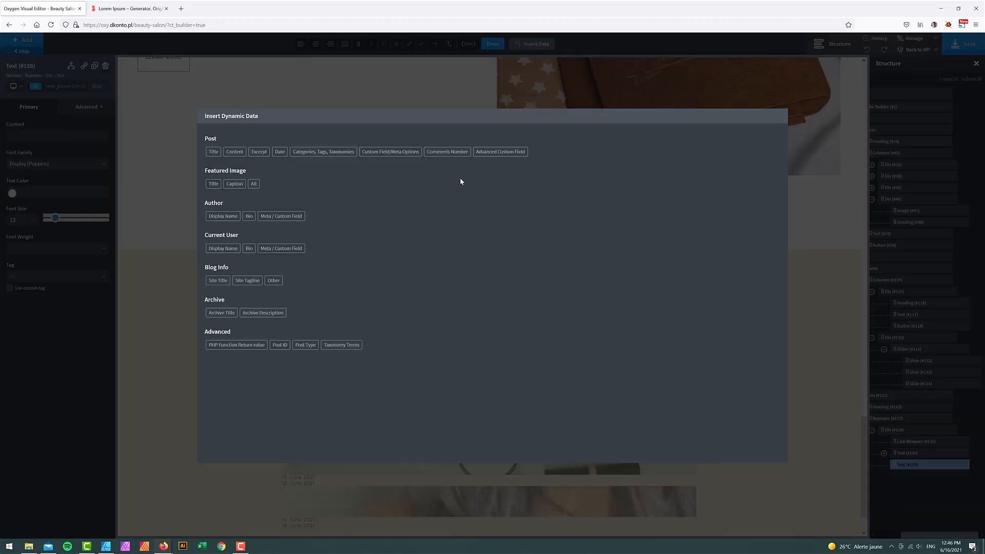
left_click(317, 154)
left_click(262, 157)
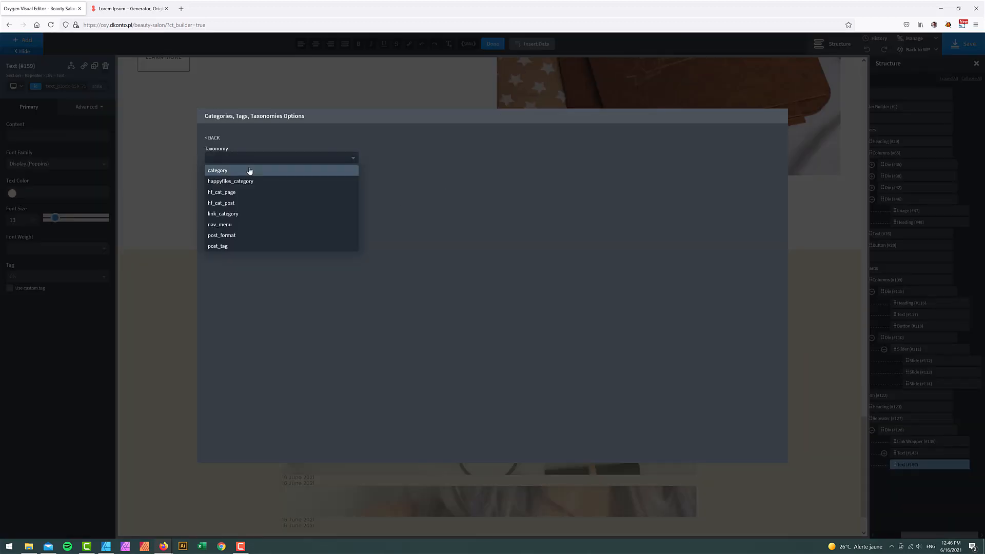
left_click(250, 169)
left_click(230, 205)
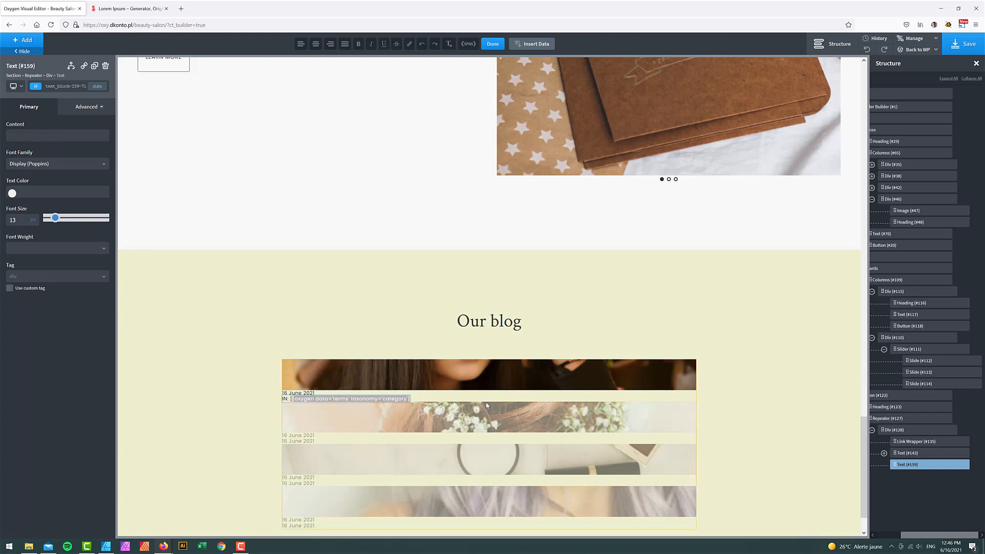
left_click(493, 43)
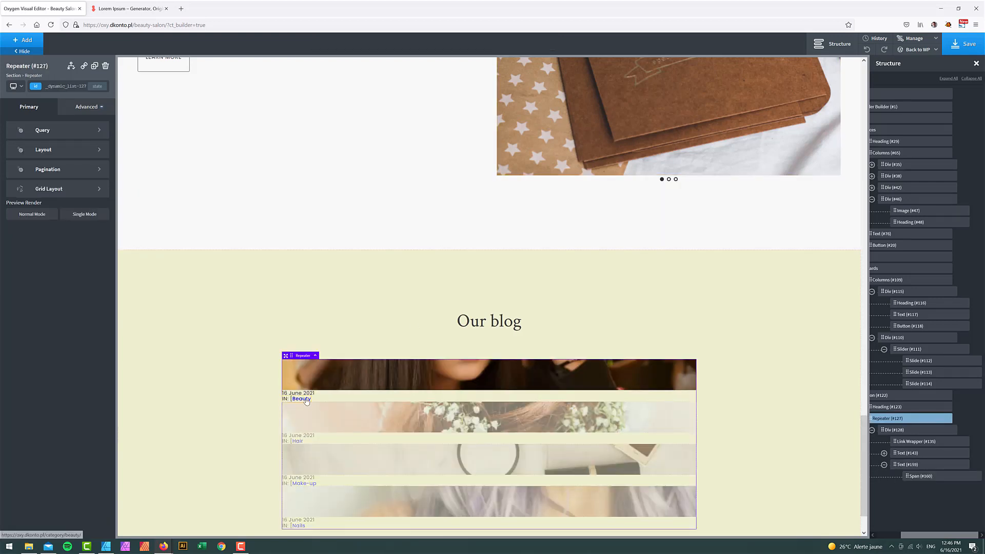
- Delete the stray bracket before the category shortcode so 'Beauty' displays correctly
double_click(305, 400)
left_click(302, 404)
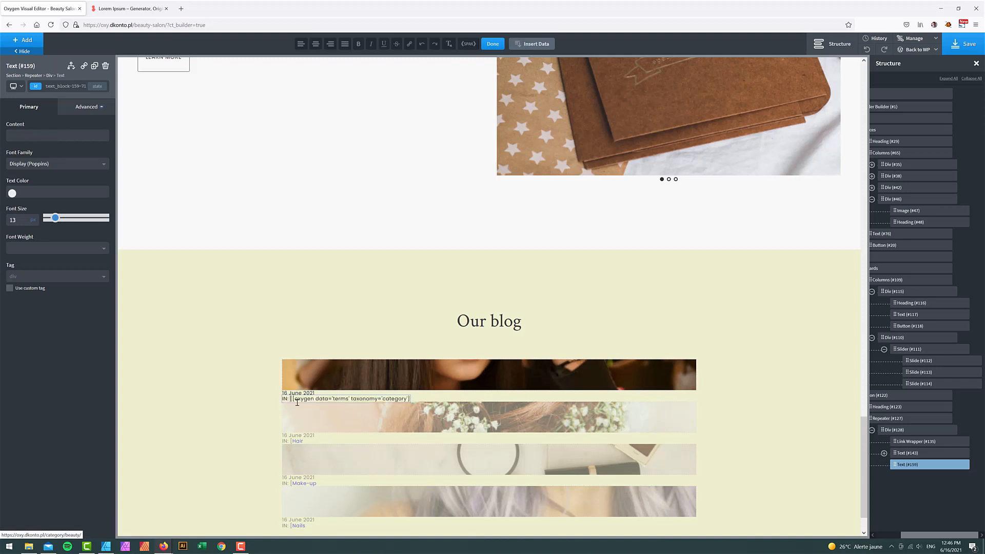
key("BackSpace")
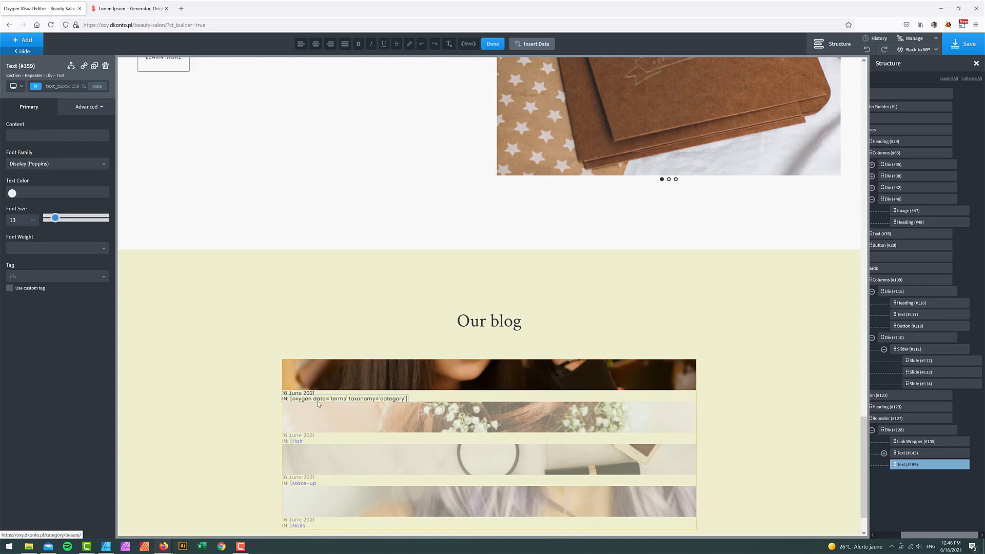
left_click(493, 46)
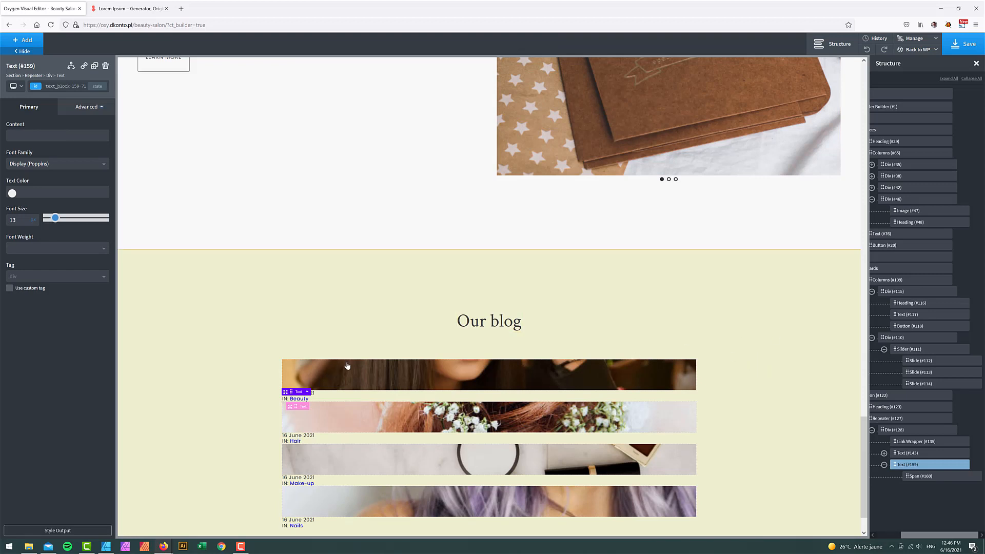
- Try then remove a Savon - Dark link colour, and set the category line to uppercase
scroll(264, 388, "down", 1)
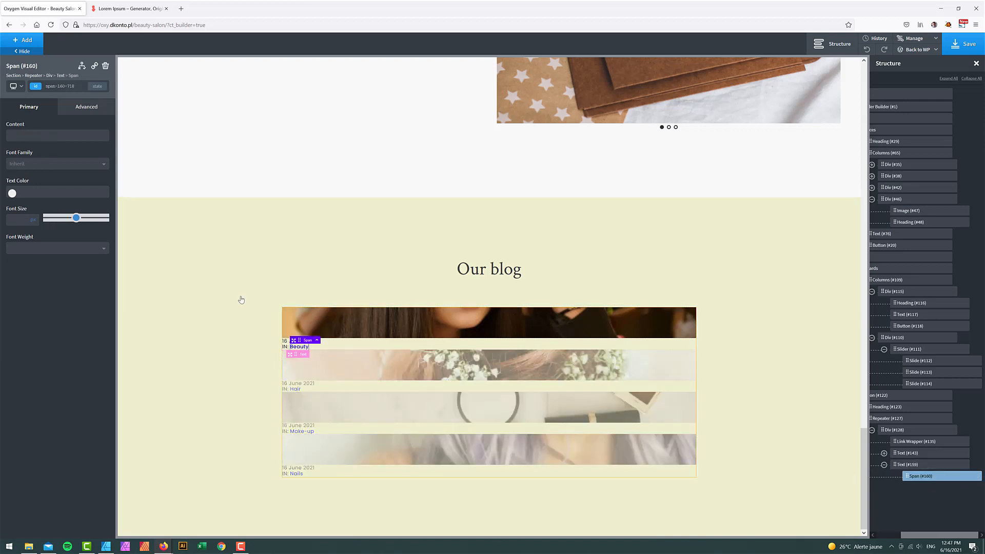
left_click(13, 194)
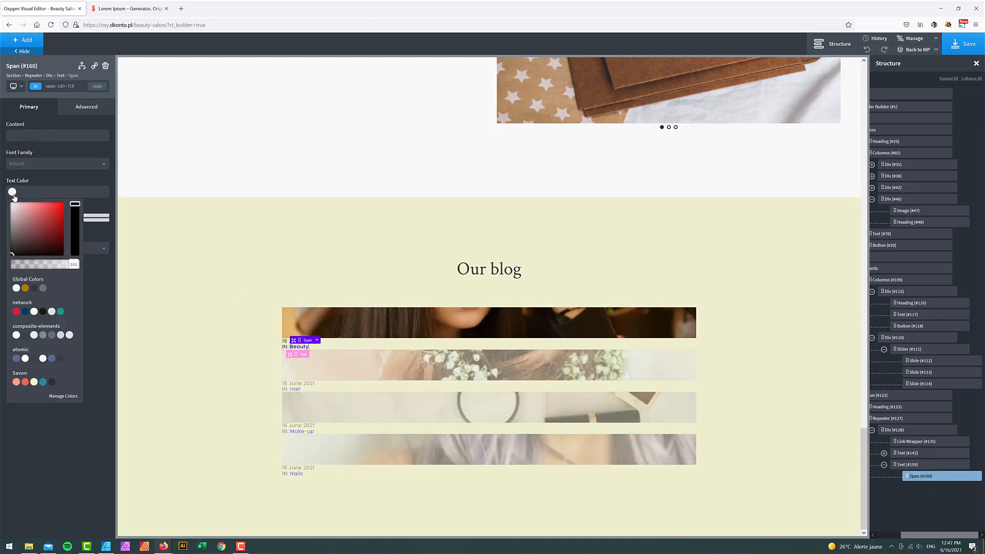
left_click(51, 382)
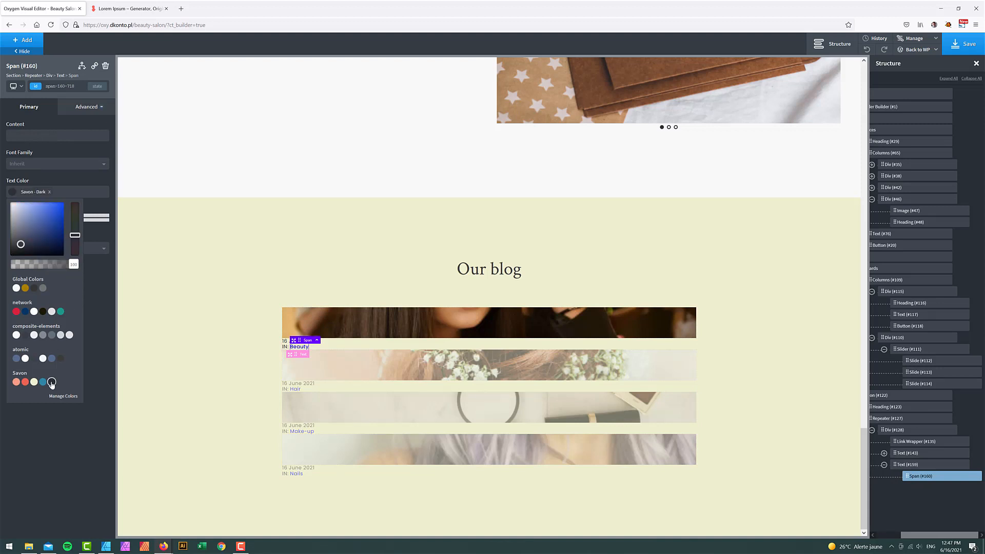
left_click(50, 192)
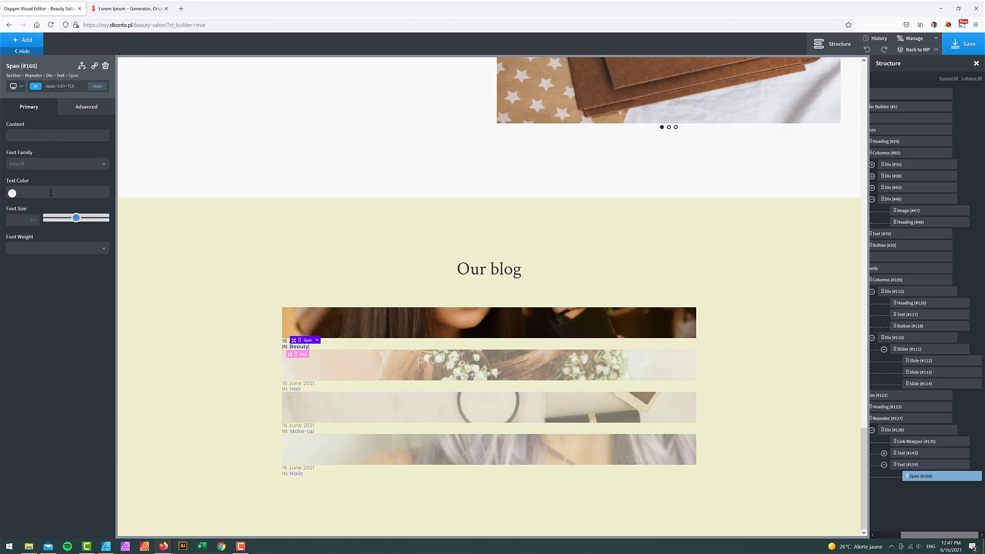
left_click(903, 464)
left_click(86, 106)
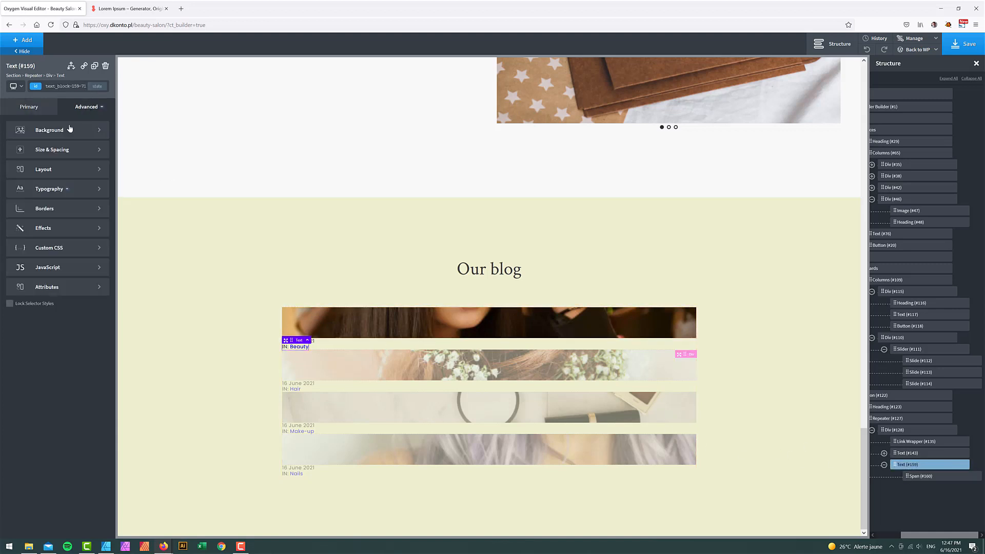
left_click(49, 189)
left_click(67, 324)
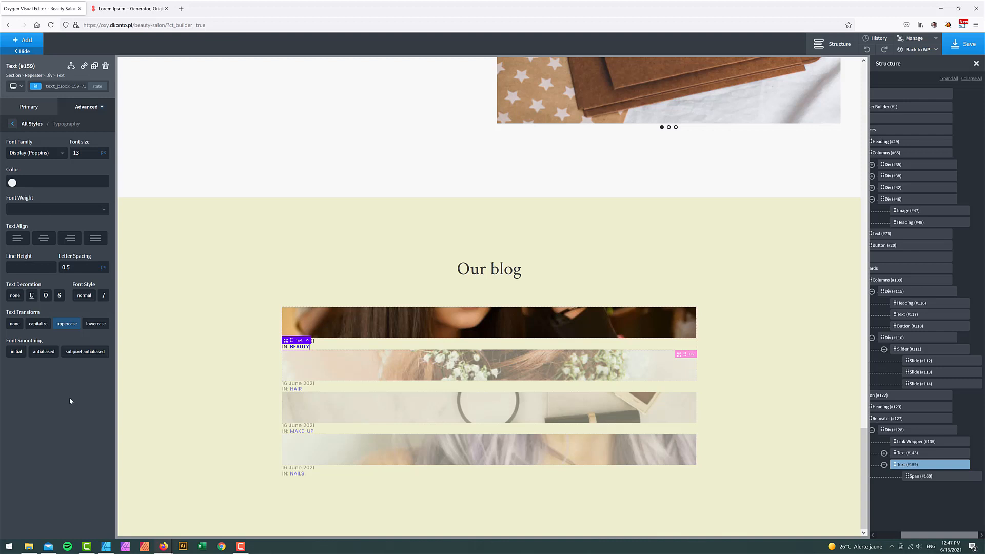
- Set the Global Styles normal colour for all links to muted grey #9e8b8b
left_click(913, 52)
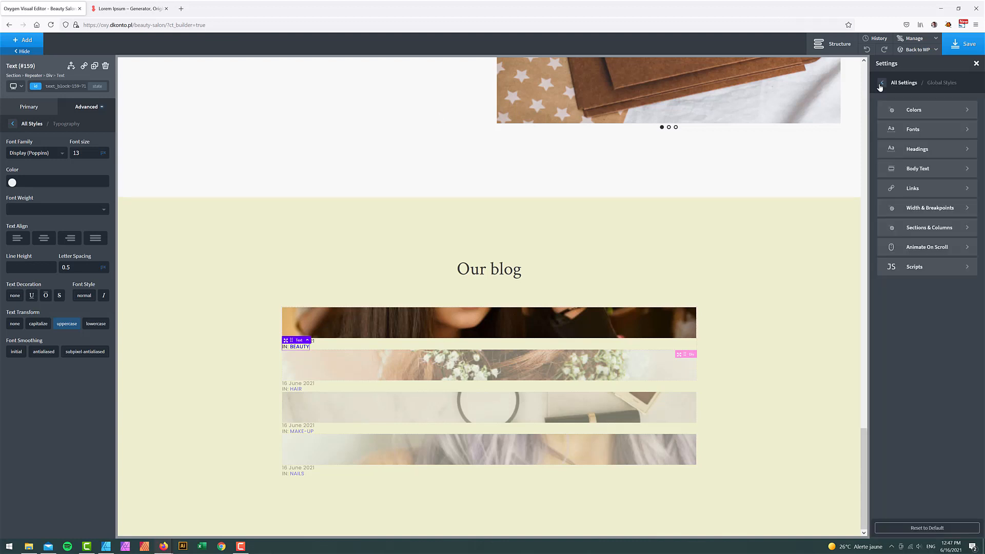
left_click(931, 189)
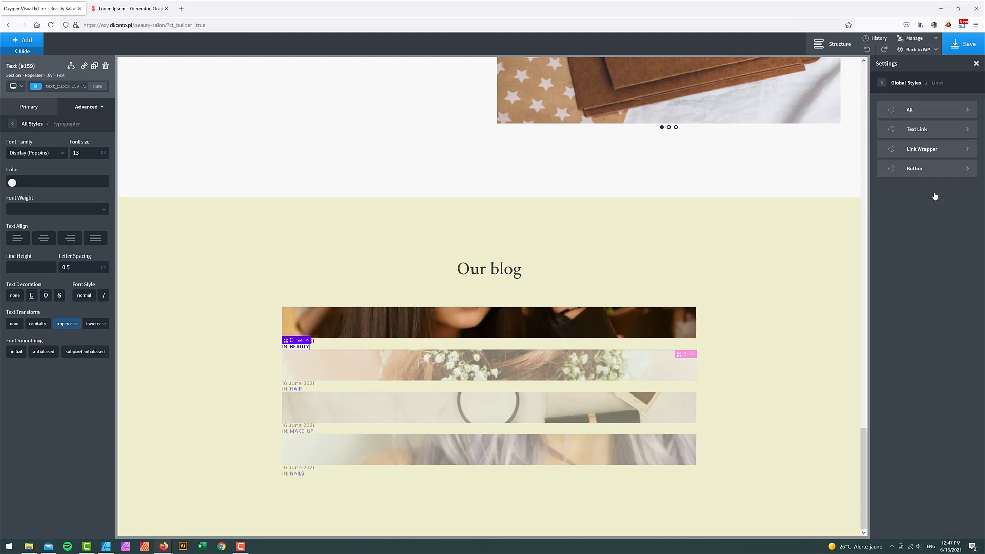
left_click(923, 110)
left_click(882, 129)
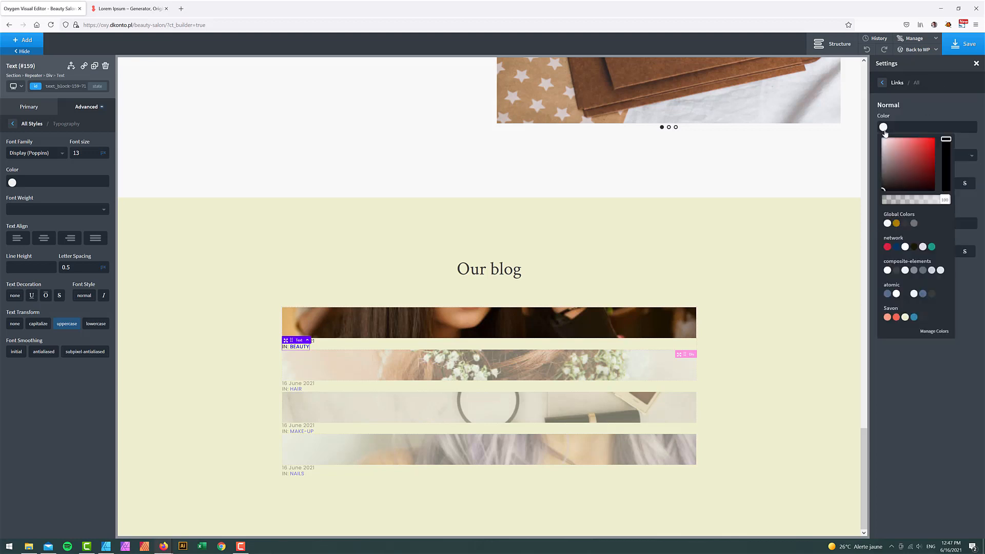
left_click(915, 148)
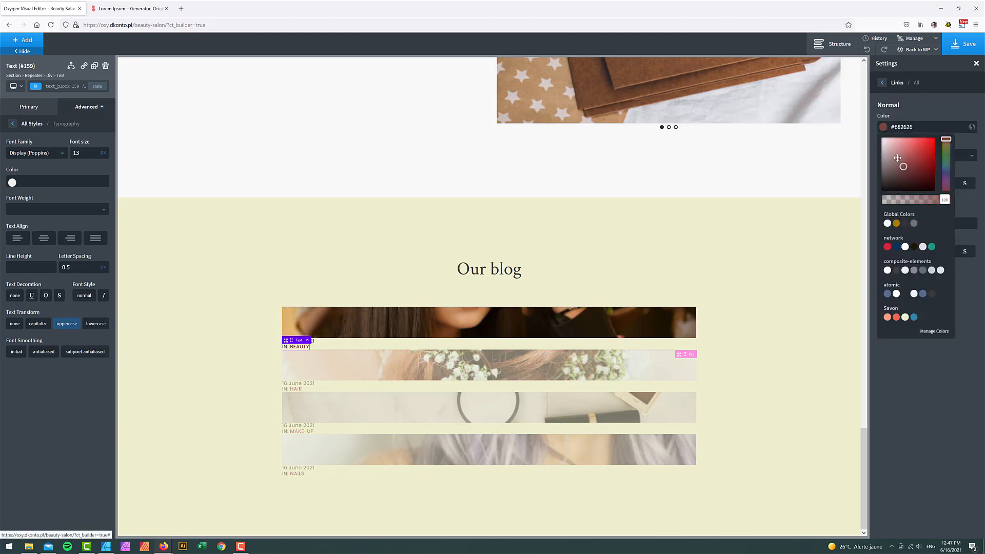
left_click_drag(917, 153, 888, 158)
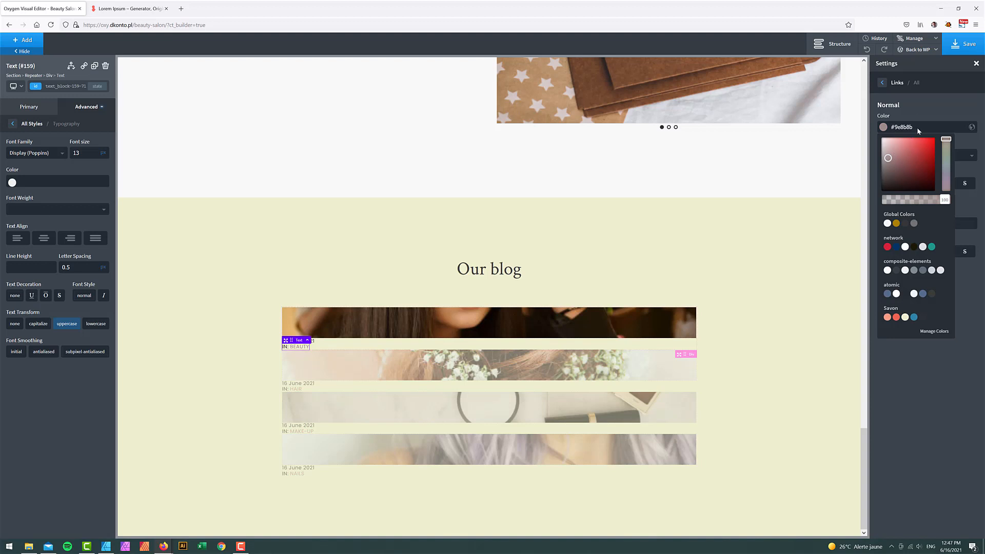
left_click(919, 128)
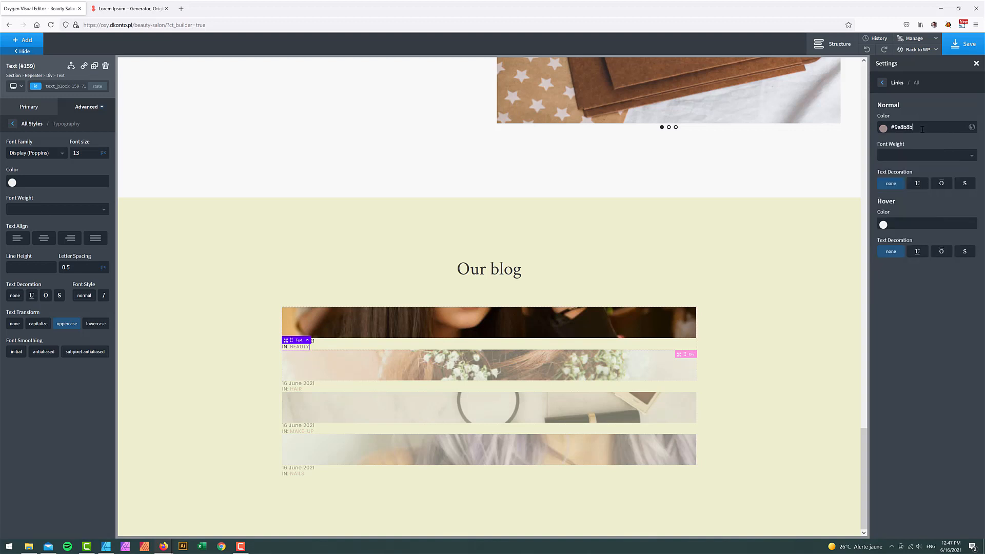
left_click(881, 83)
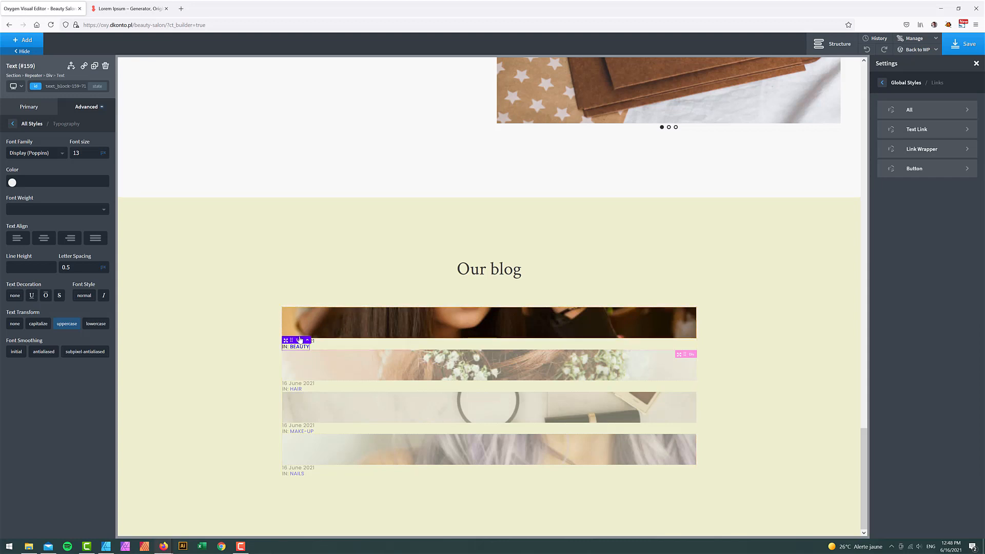
left_click(826, 42)
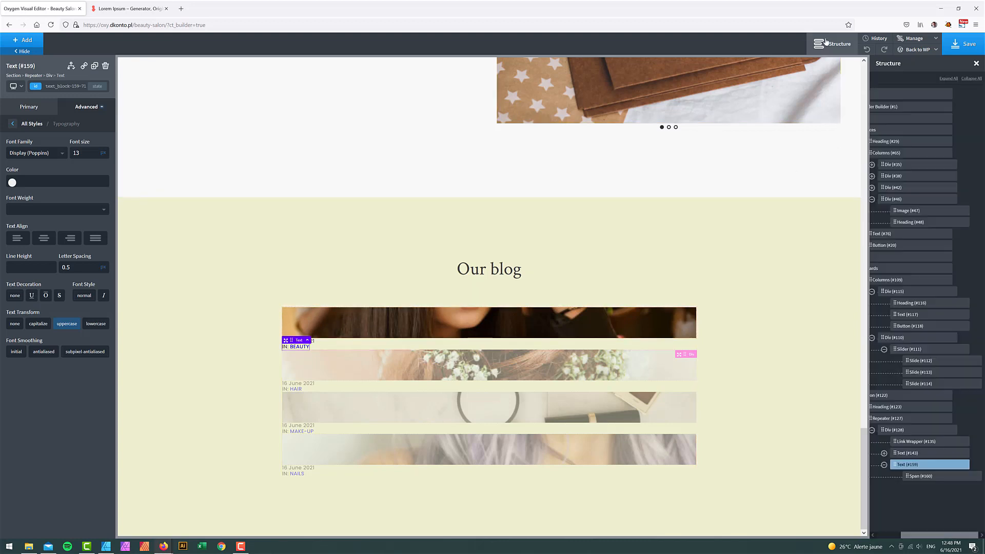
- Select the category Span and copy its id span-160-718
left_click(920, 477)
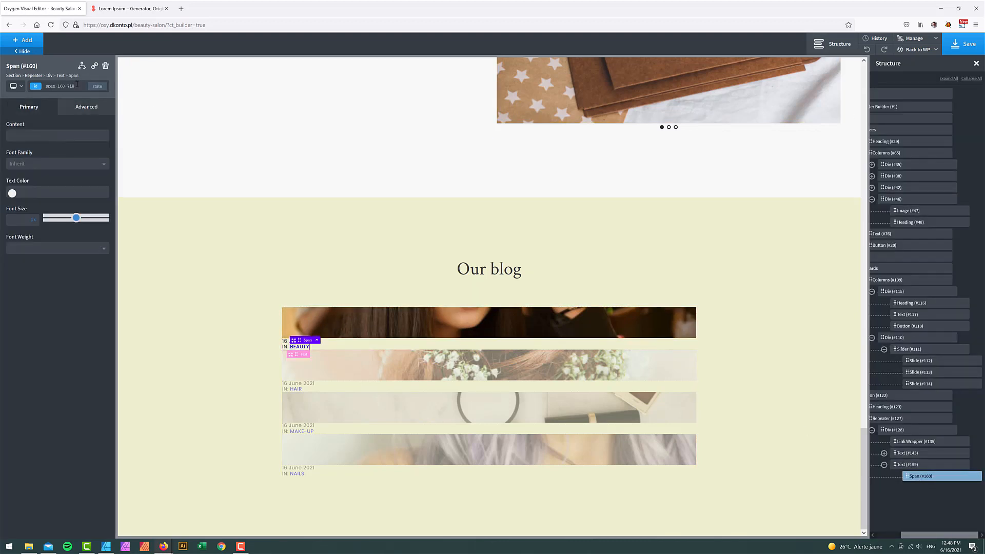
left_click(86, 106)
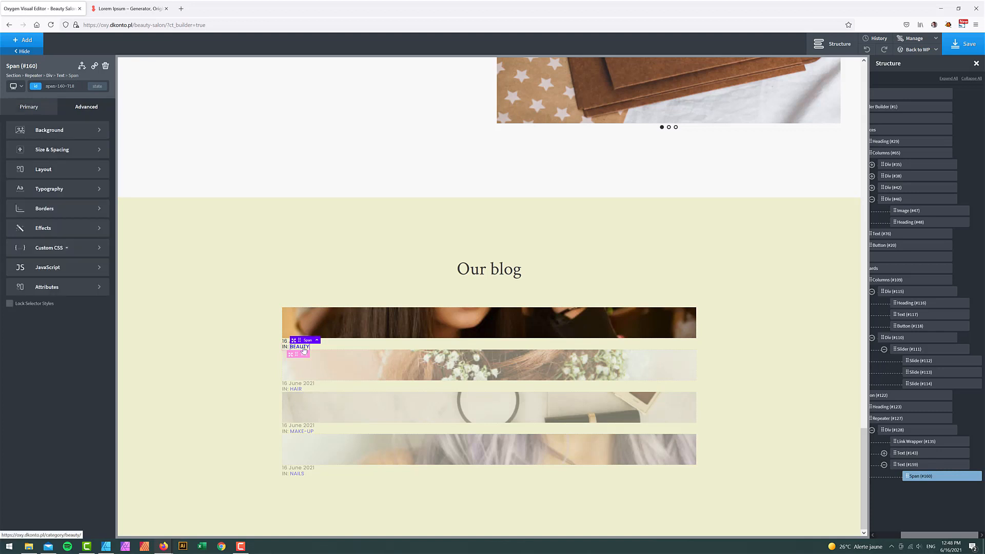
left_click(913, 465)
left_click(914, 477)
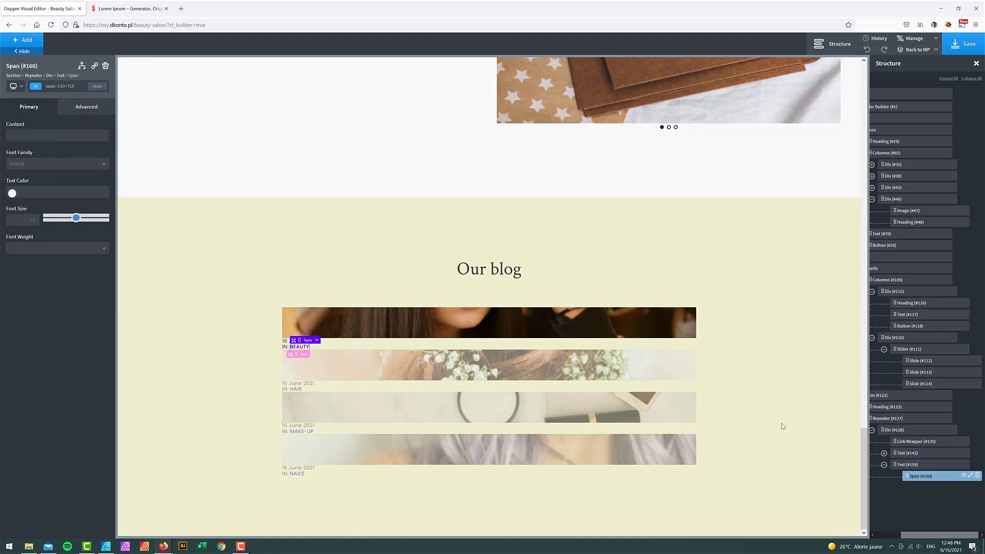
left_click(69, 86)
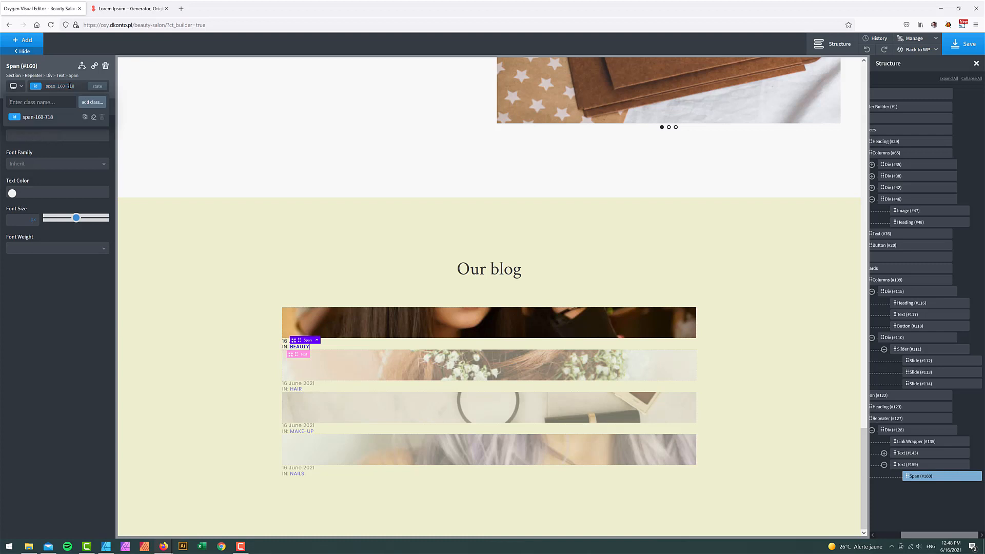
triple_click(68, 86)
left_click(70, 86)
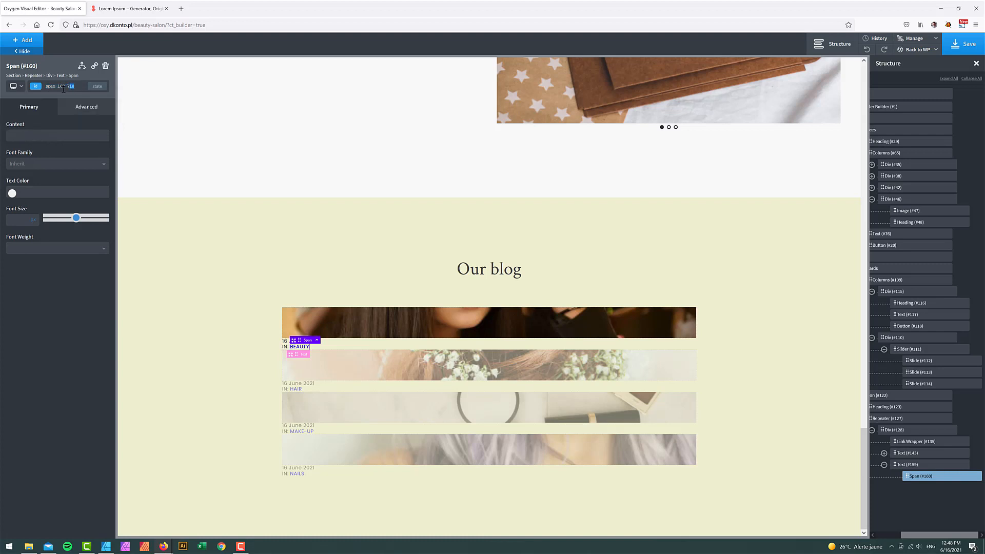
mouse_move(64, 90)
left_mouse_down()
mouse_move(48, 88)
mouse_move(64, 88)
mouse_move(66, 100)
left_mouse_up()
key("ctrl+c")
left_click(47, 89)
double_click(48, 88)
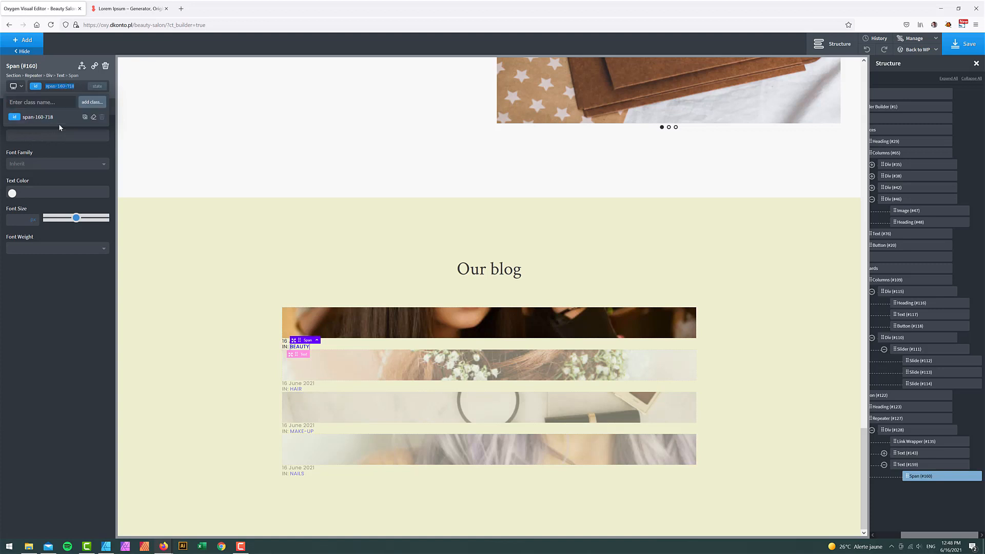
- Collapse the Repeater, blog section and gift cards section in the Structure tree
left_click_drag(911, 535, 887, 533)
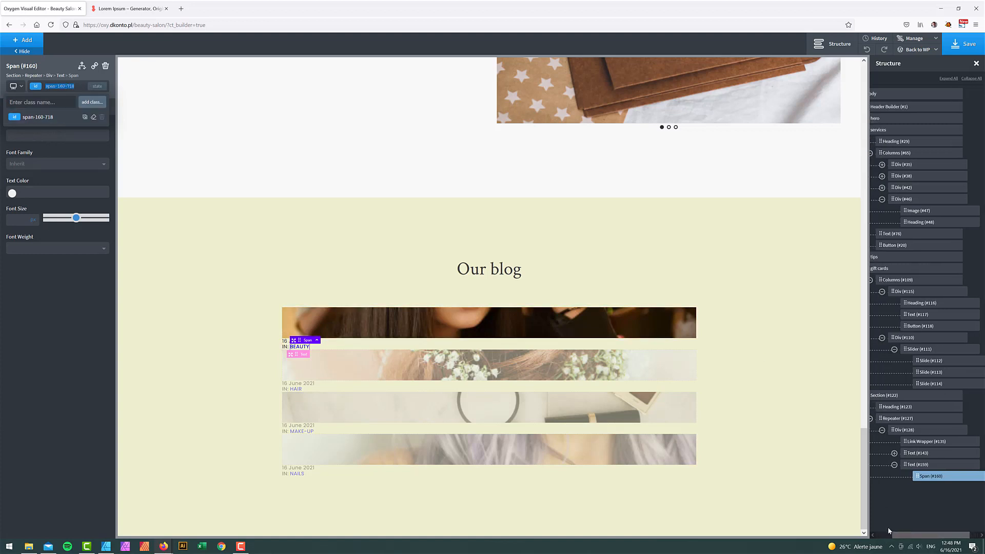
left_click(887, 418)
left_click(875, 395)
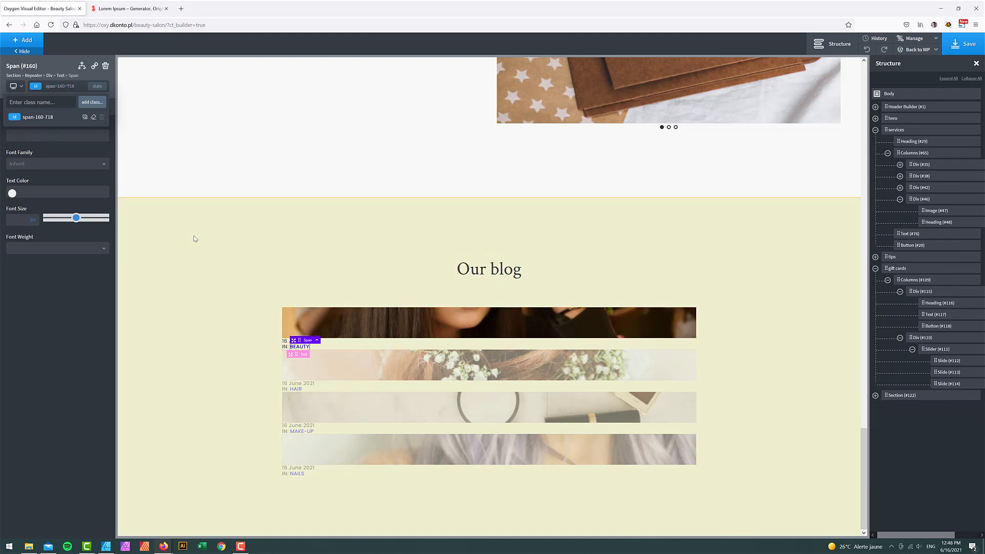
left_click(875, 268)
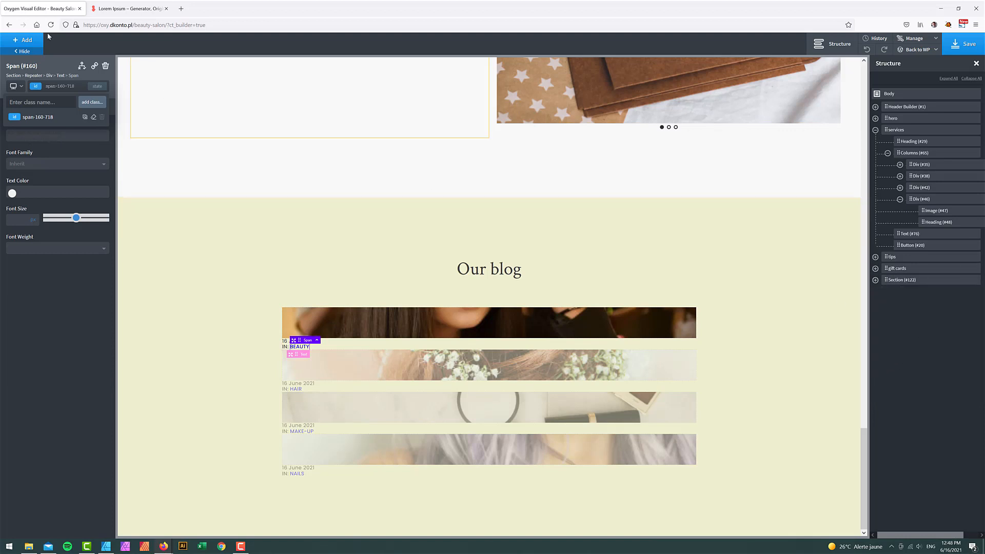
left_click(36, 41)
- Add a Code Block to the blog card and delete its sample PHP code
type("co")
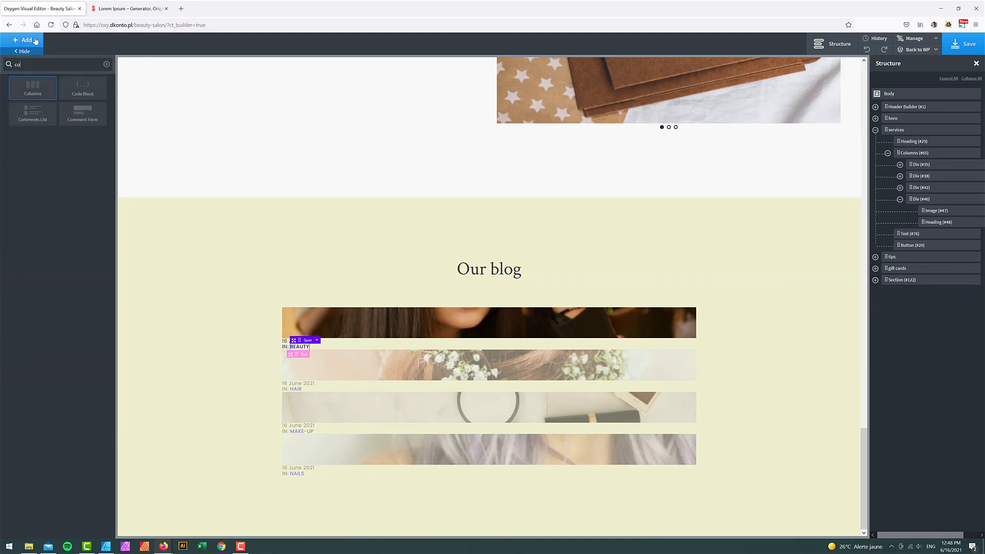
left_click(78, 90)
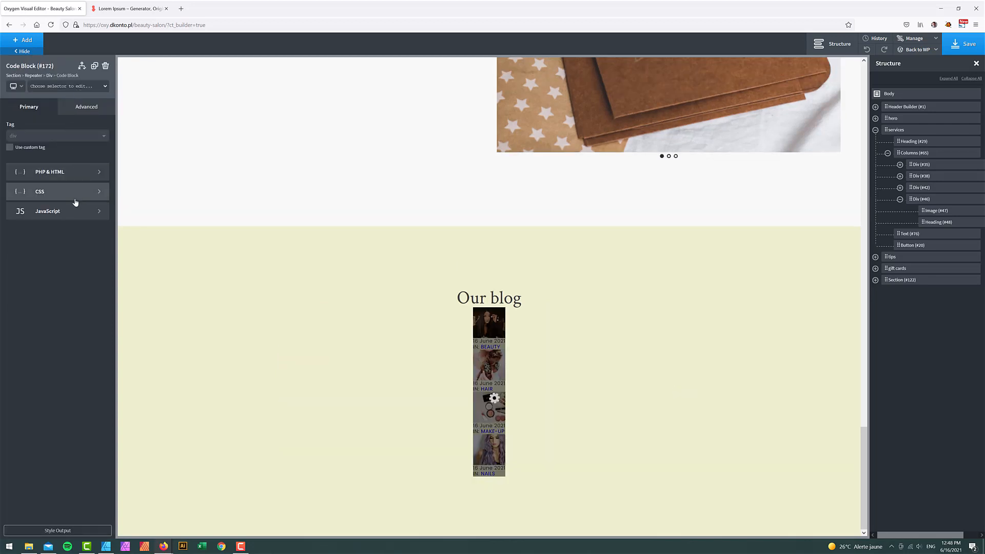
left_click(52, 171)
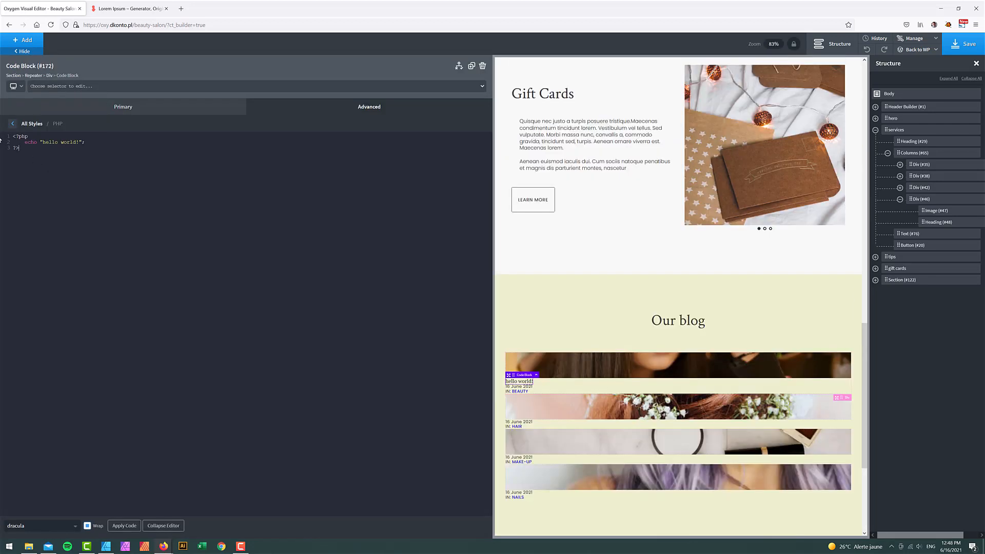
key("ctrl+a")
key("Delete")
left_click(11, 126)
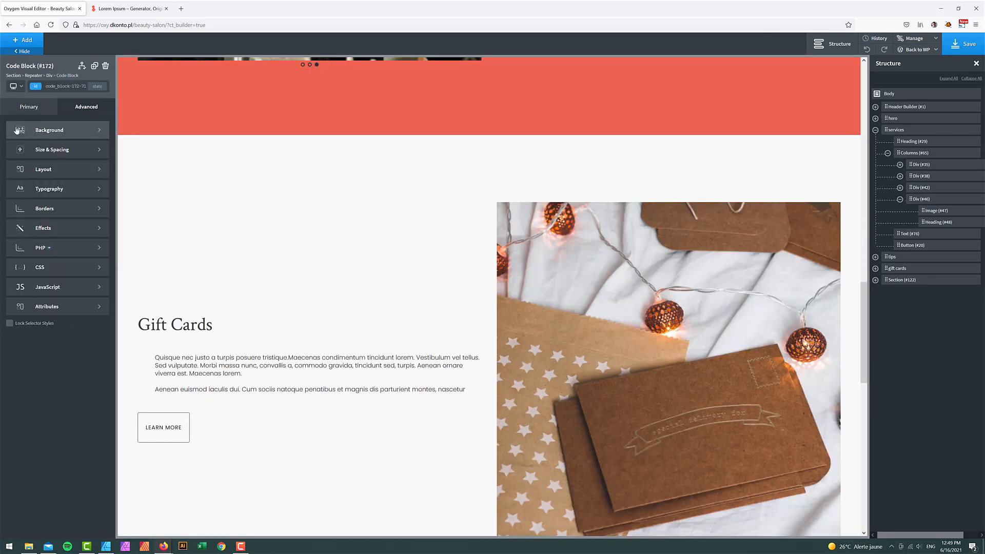
- Write the code block CSS '#span-160-718 a{color:black;}'
left_click(875, 280)
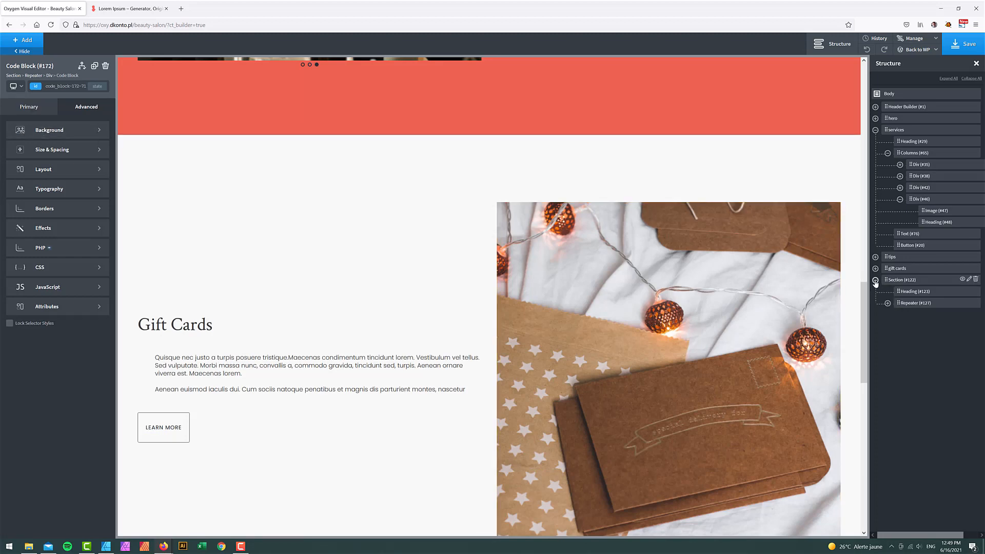
left_click(32, 107)
left_click(63, 188)
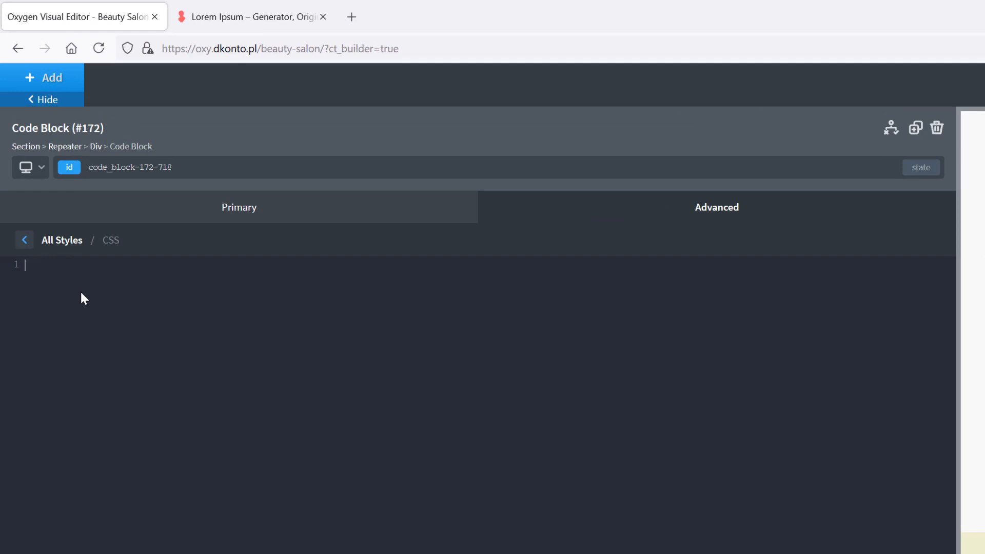
type("#")
key("ctrl+v")
type("a{color:")
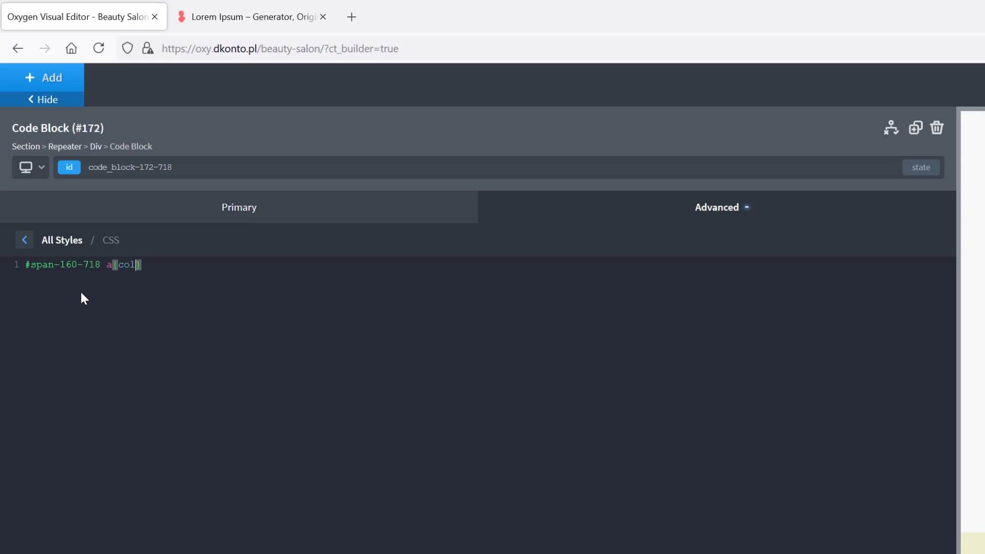
type("black;")
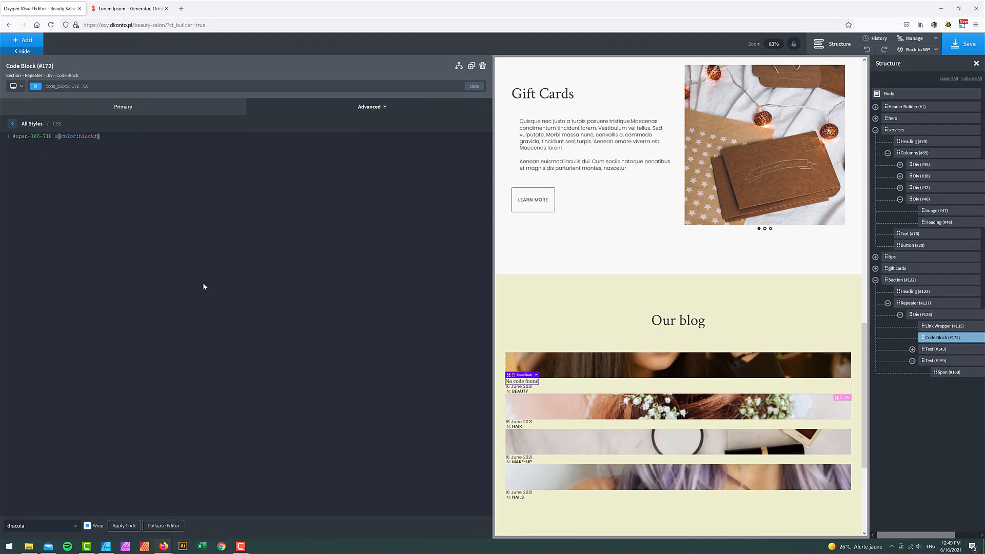
- Copy the dark swatch's hex value 2E3139 from the Affinity Designer mockup
left_click(106, 546)
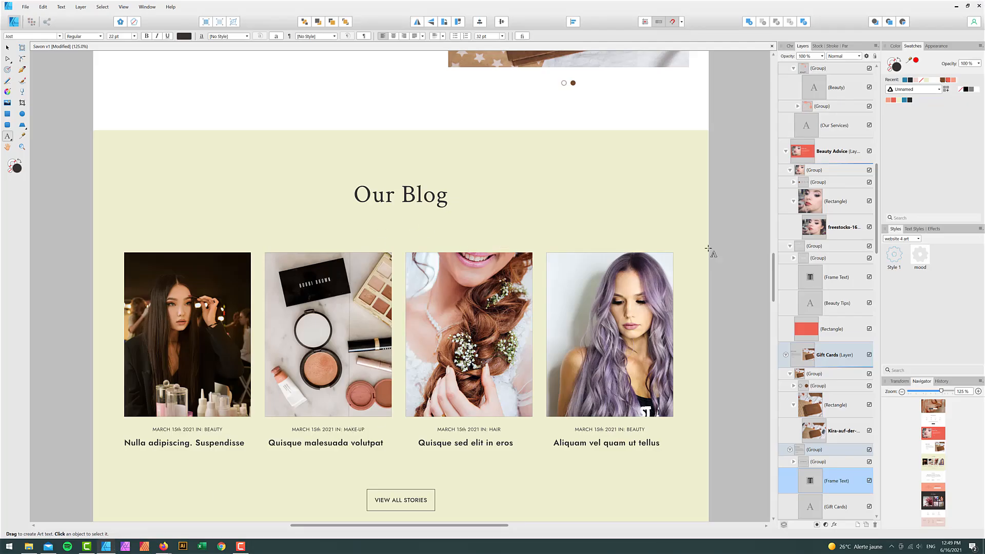
left_click(910, 101)
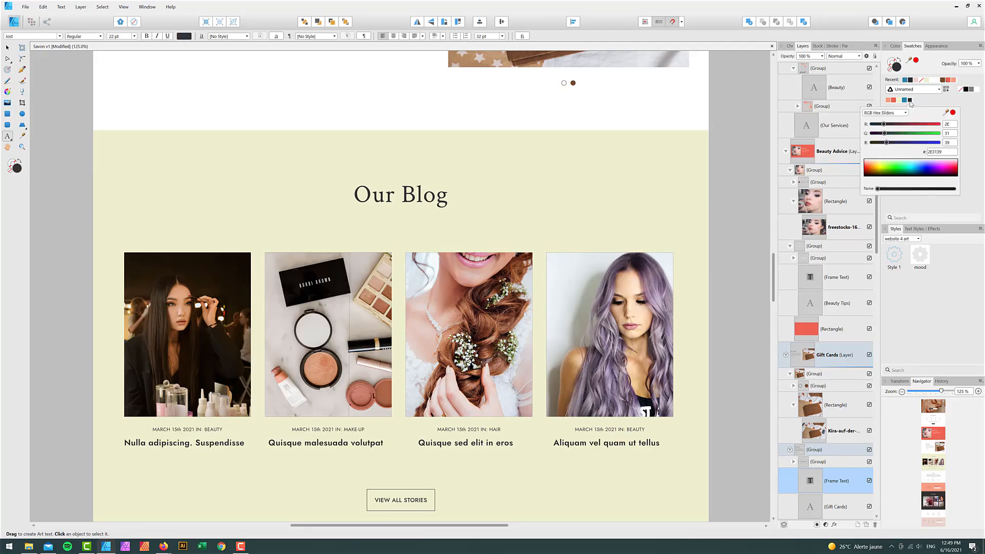
left_click(937, 152)
key("ctrl+c")
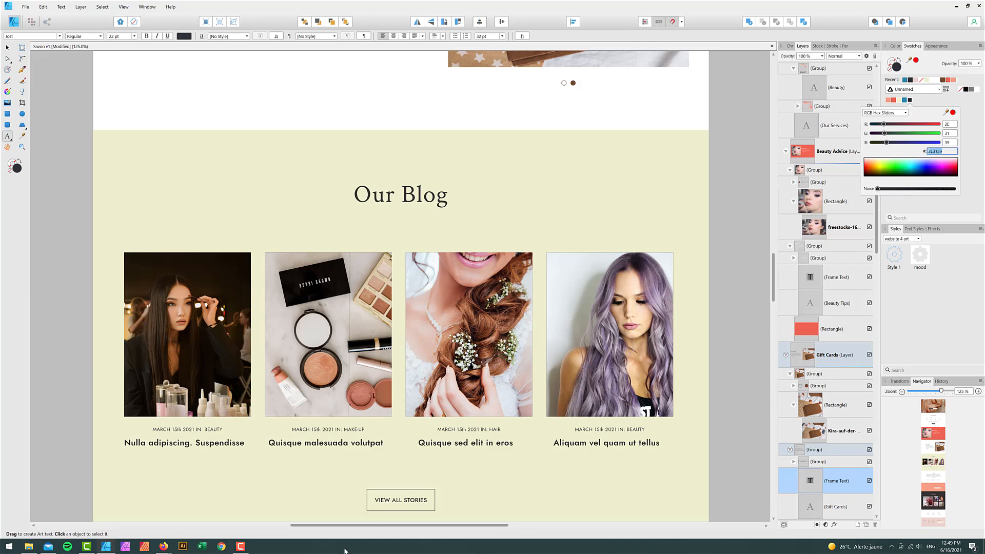
- Change the link colour to #2E3139 and move the code block above the Our blog heading
left_click(163, 546)
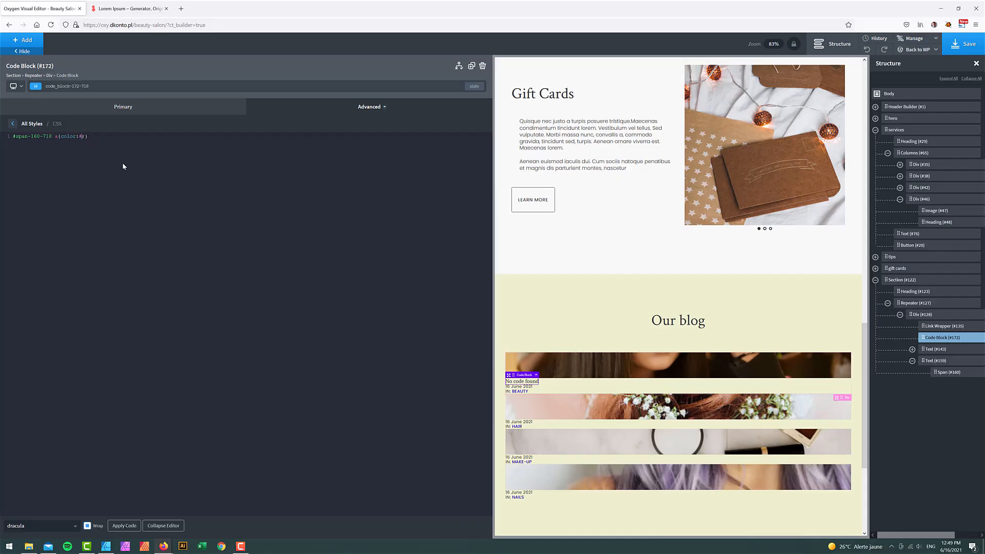
key("ctrl+v")
left_click(163, 526)
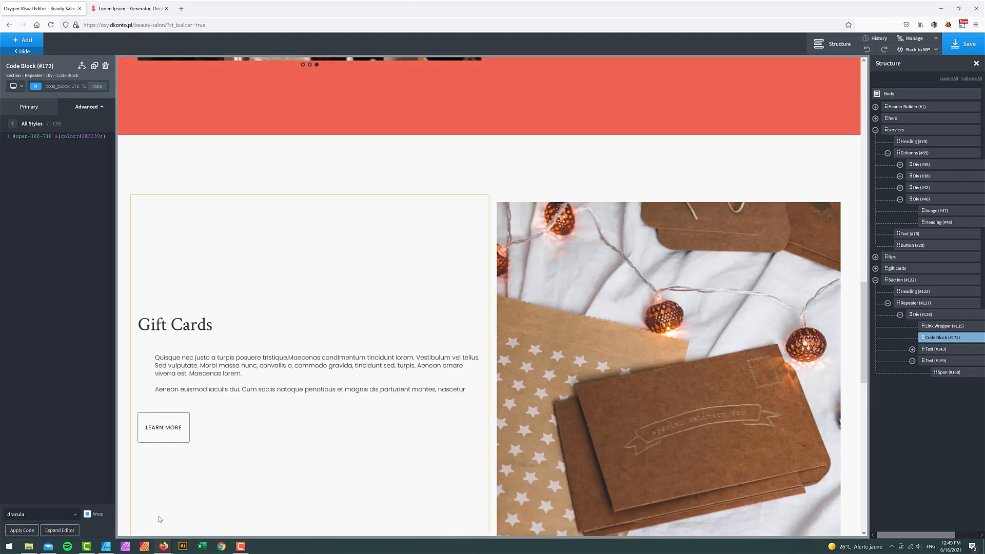
scroll(409, 455, "down", 8)
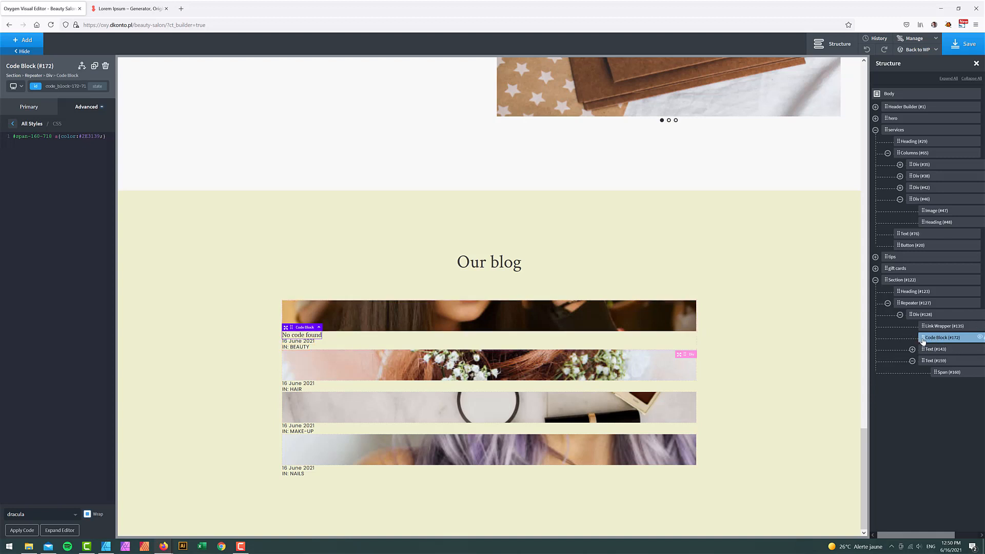
left_click_drag(923, 341, 917, 289)
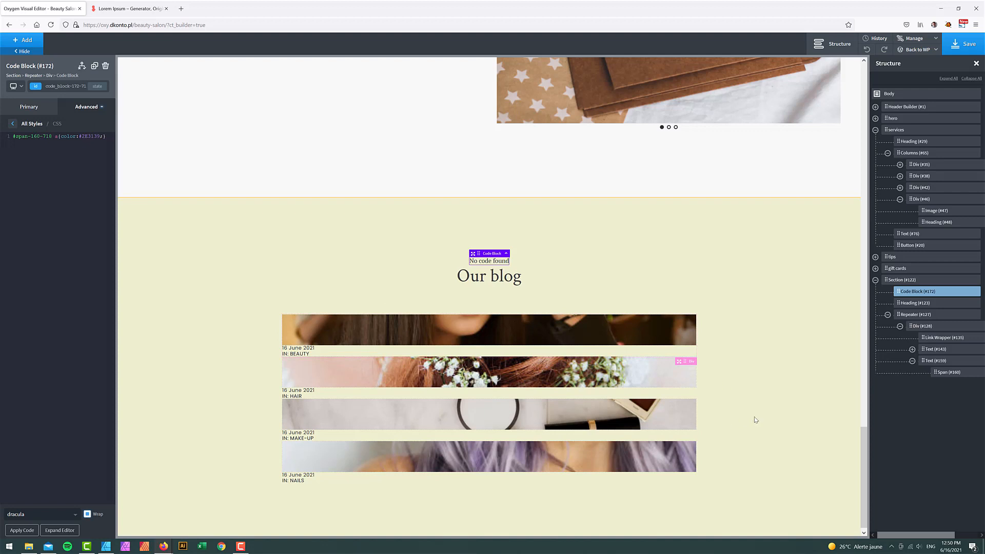
- Make the post date text (#143) uppercase
left_click(305, 350)
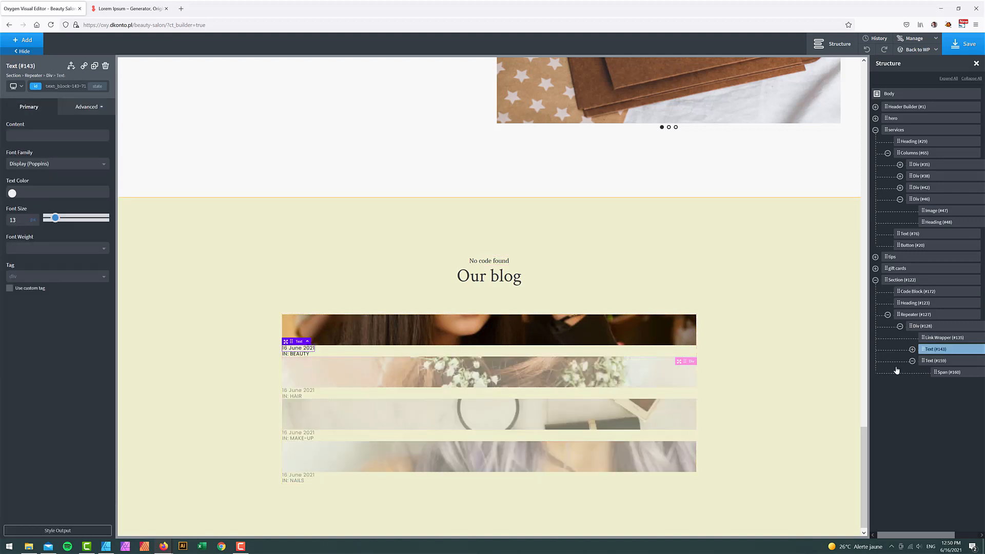
left_click(86, 106)
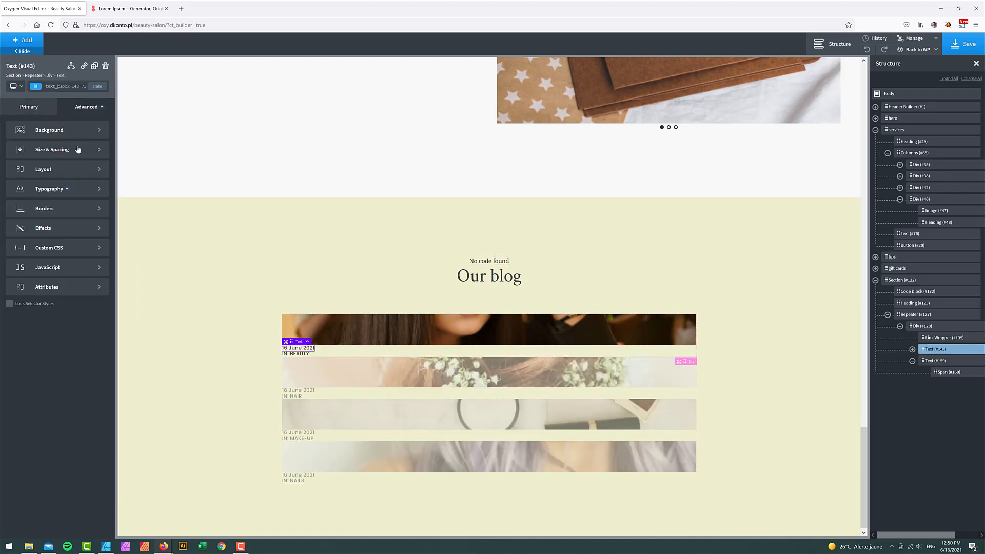
left_click(66, 189)
left_click(65, 324)
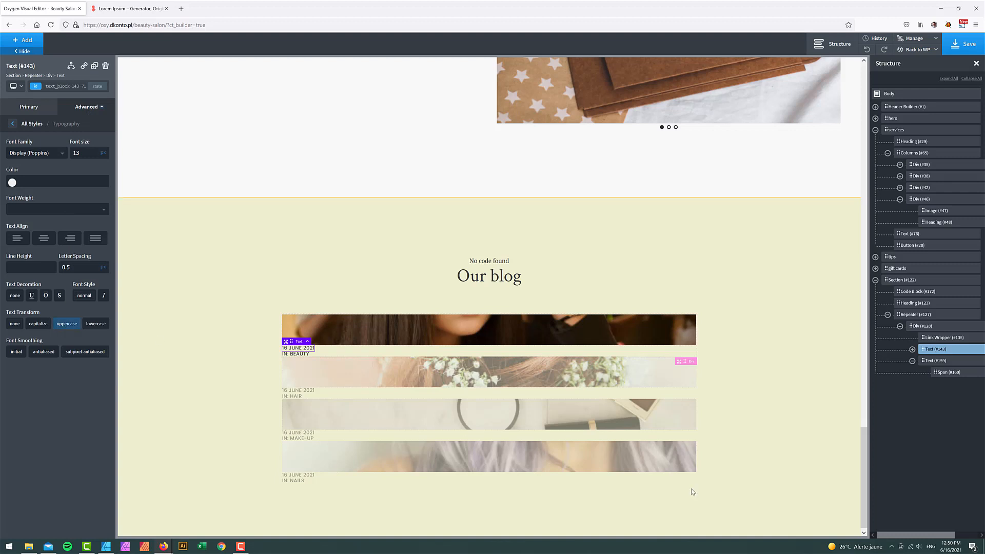
- Wrap the date in a div, move the category text inside, and lay them out horizontally
left_click(912, 361)
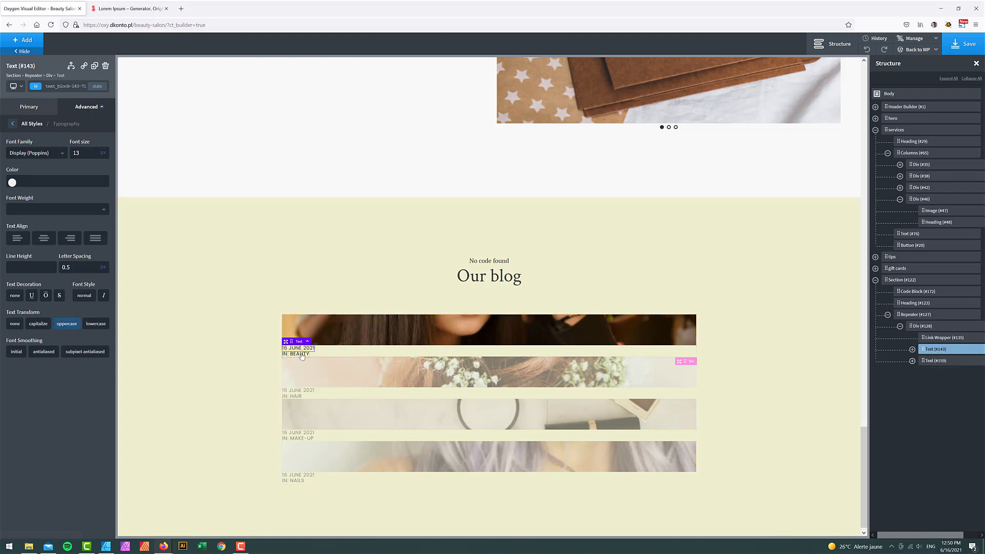
left_click(972, 536)
left_click(970, 349)
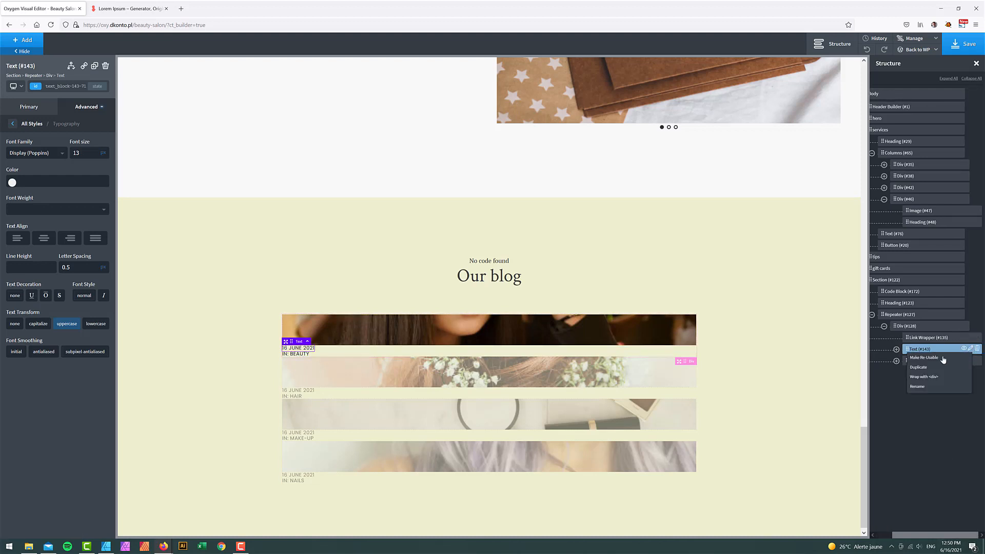
left_click(923, 377)
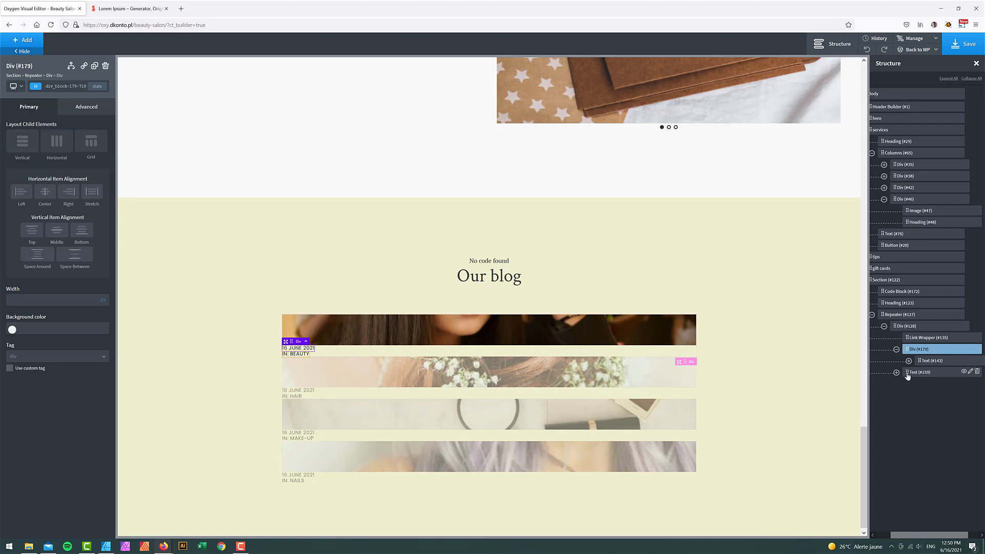
left_click_drag(914, 375, 927, 371)
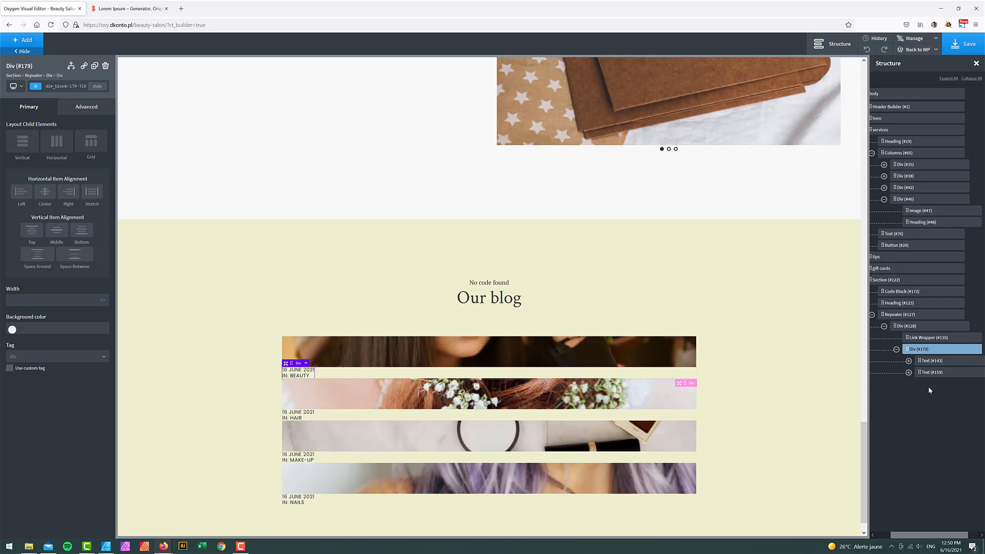
left_click(56, 141)
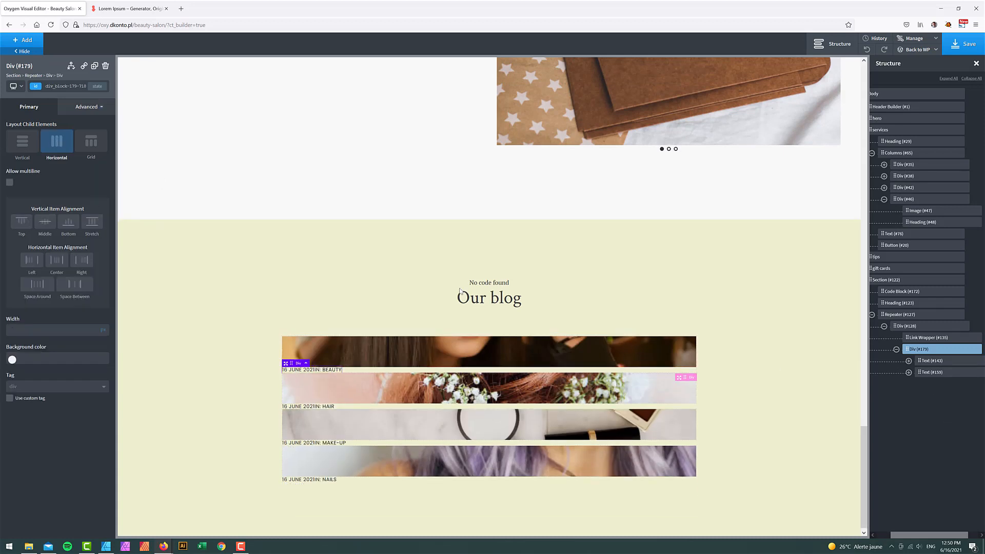
- Give the date a 10px right margin to separate it from the category
left_click(941, 361)
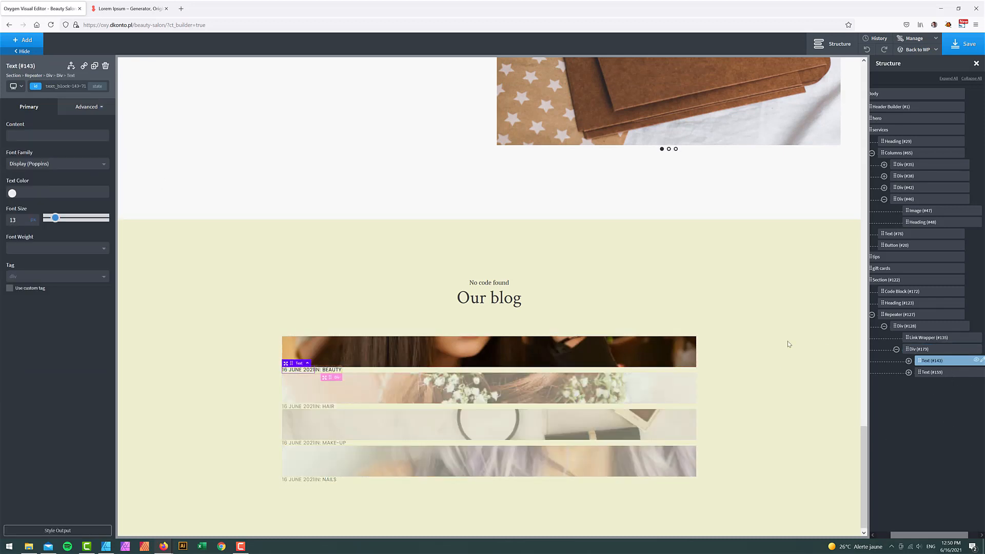
left_click(87, 107)
left_click(68, 149)
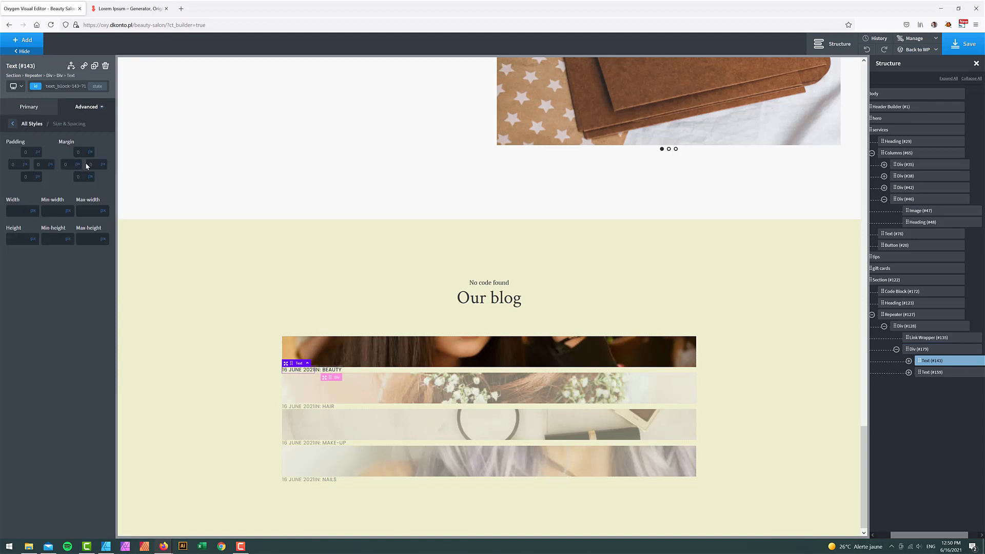
type("10")
left_click(896, 349)
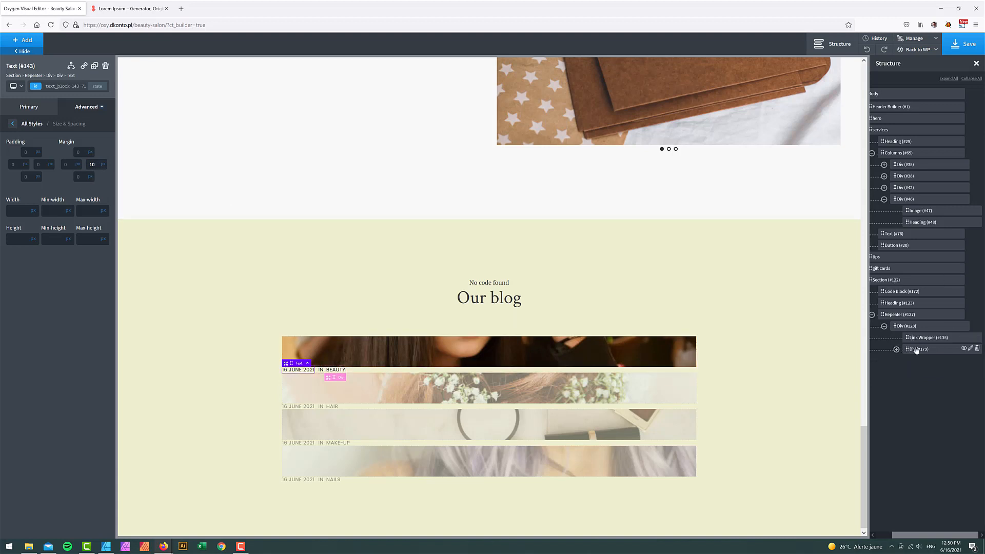
left_click(914, 349)
left_click(907, 326)
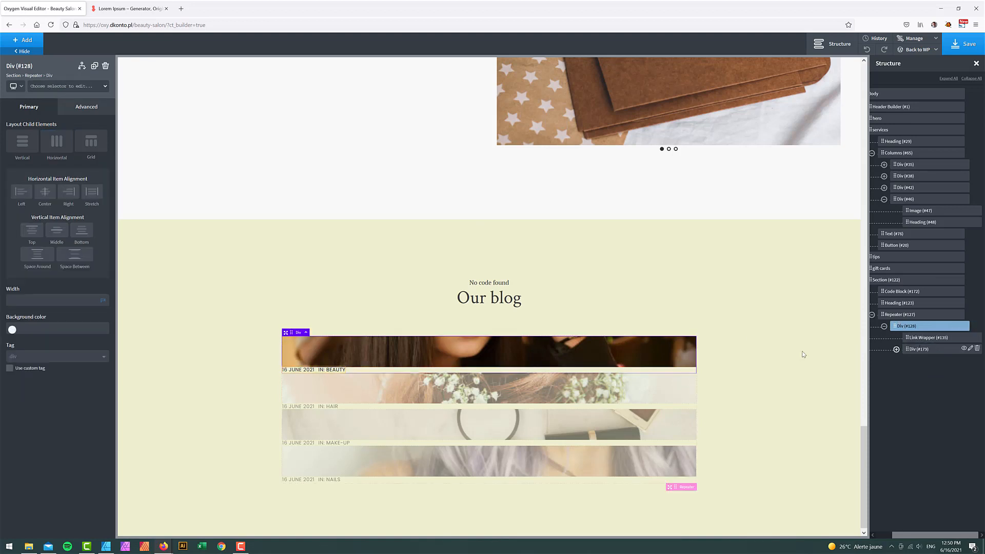
- Add a Heading to each blog post showing the dynamic Post Title
left_click(27, 41)
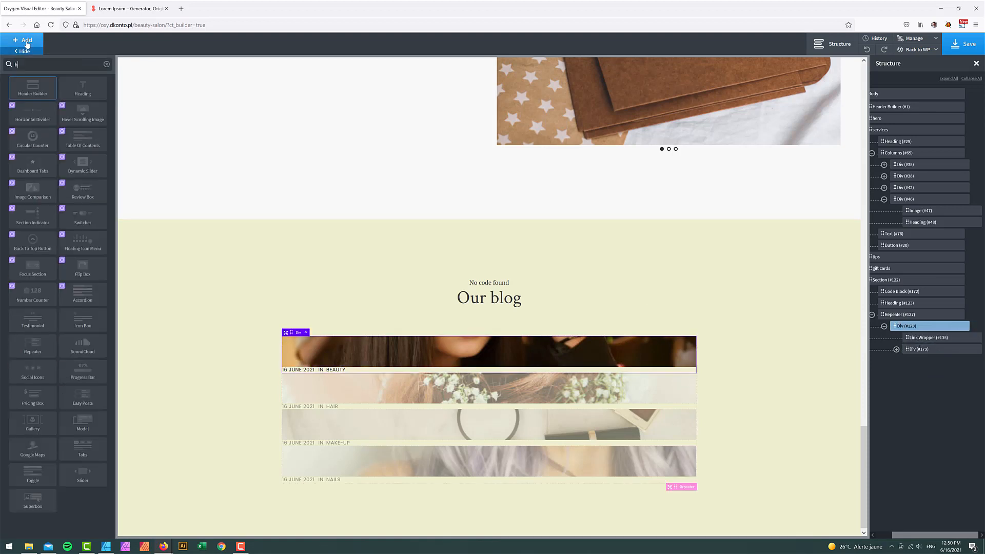
type("head")
left_click(32, 88)
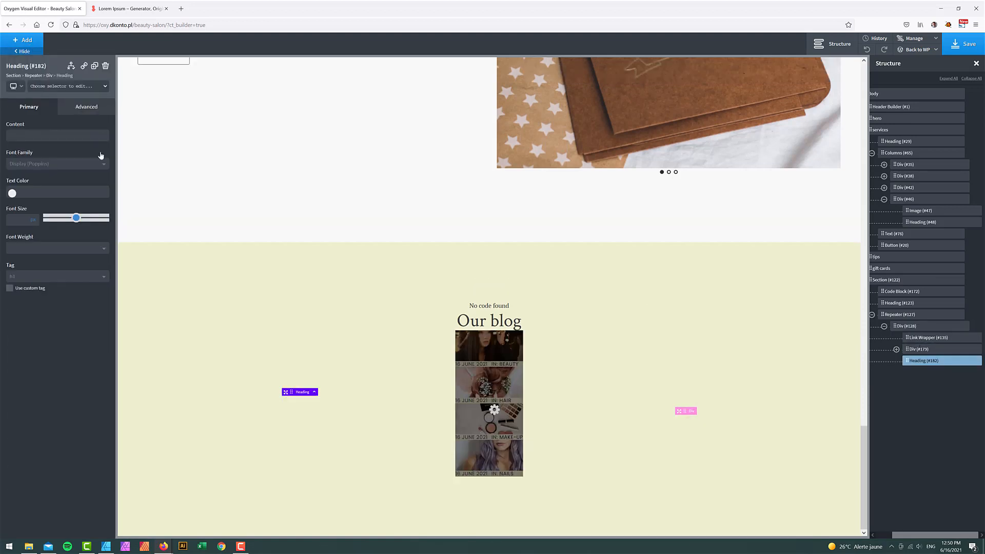
double_click(354, 401)
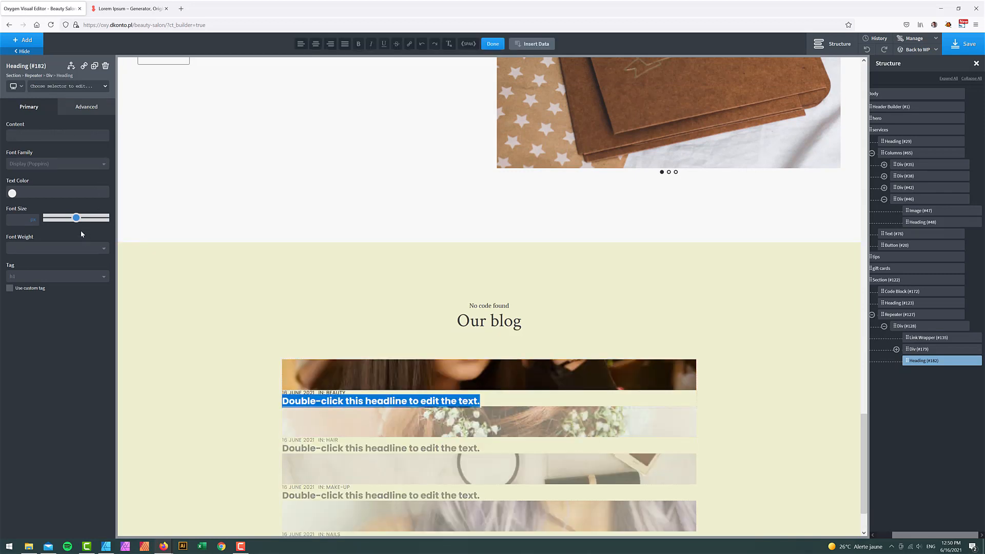
left_click(534, 43)
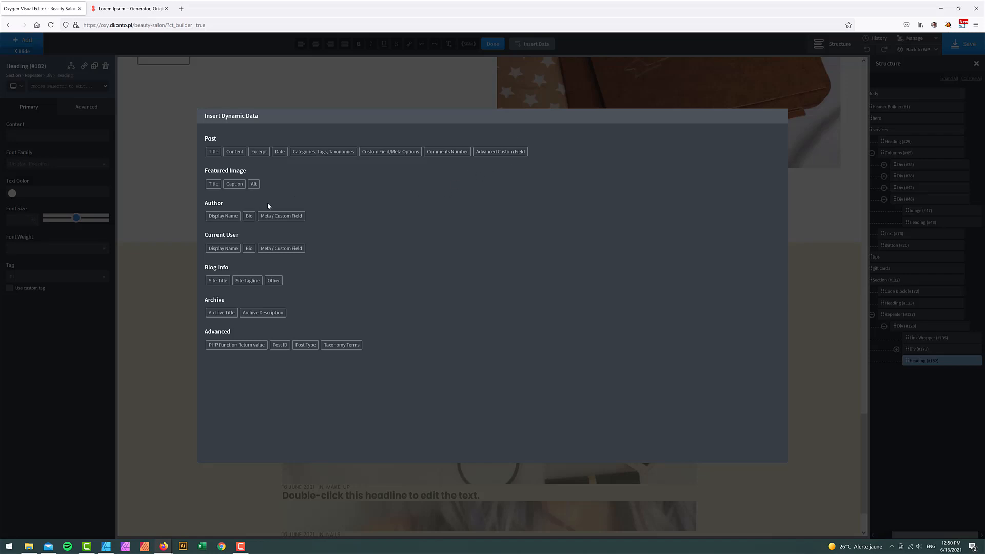
left_click(213, 152)
left_click(237, 187)
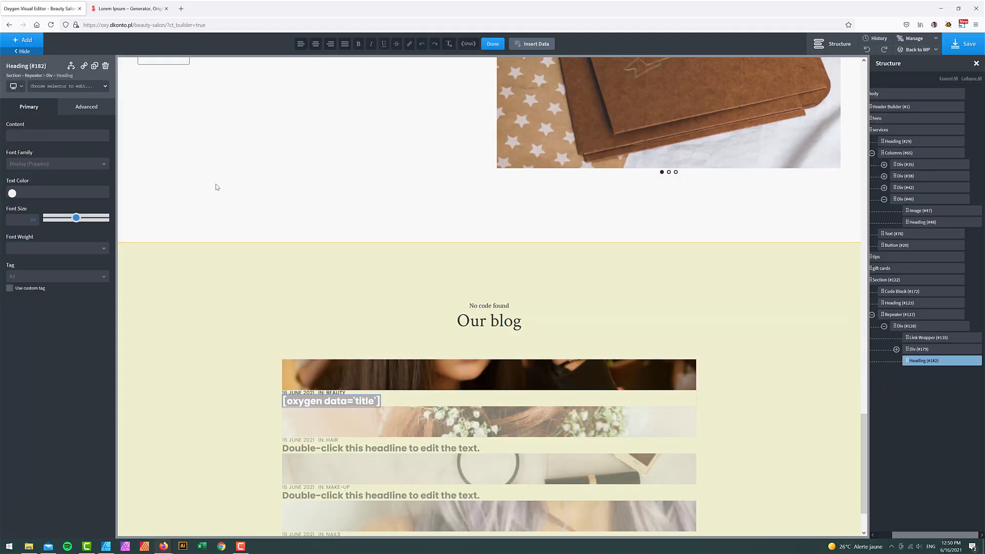
left_click(492, 44)
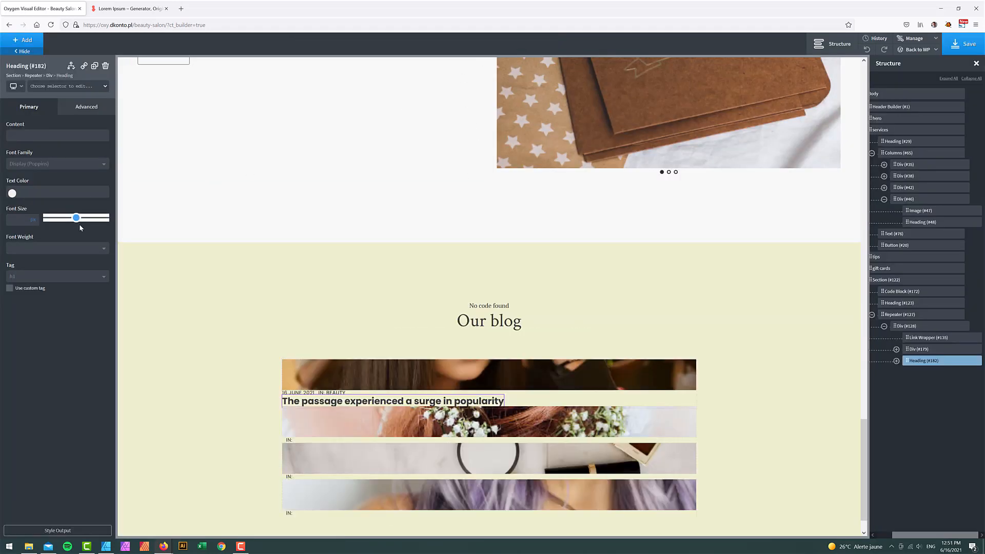
- Style the title Savon - Dark, weight 500, size 18, and centre the post card's items
left_click(12, 194)
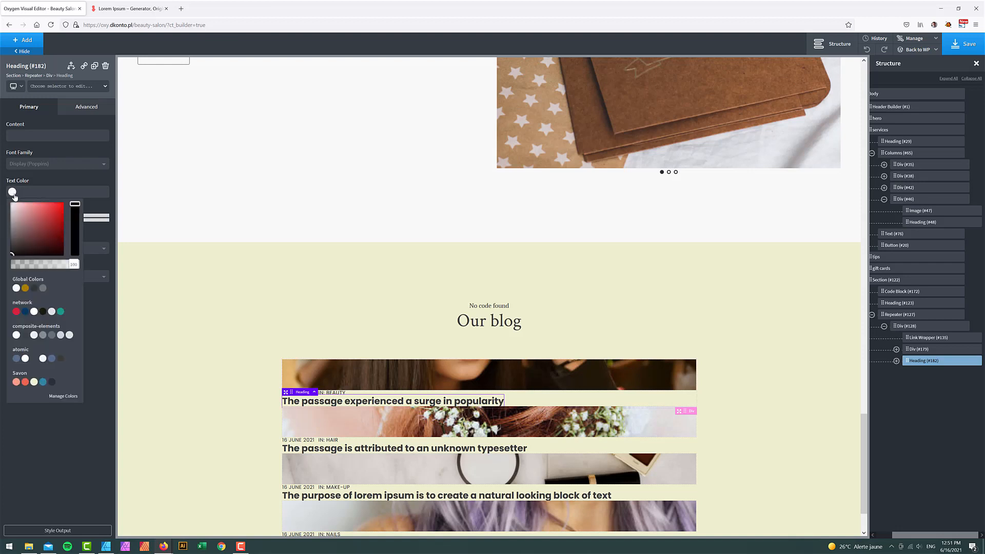
left_click(51, 382)
left_click(54, 430)
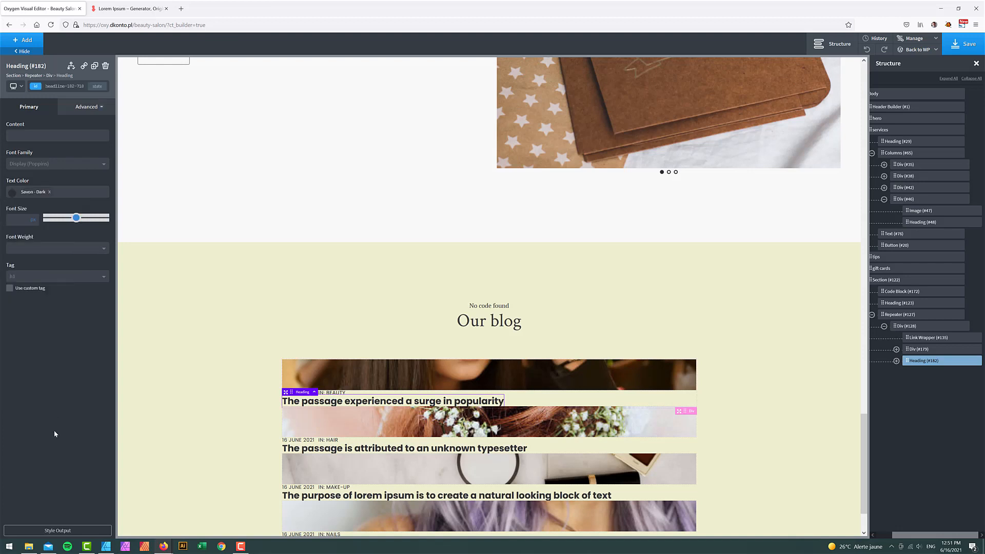
left_click(19, 250)
left_click(38, 305)
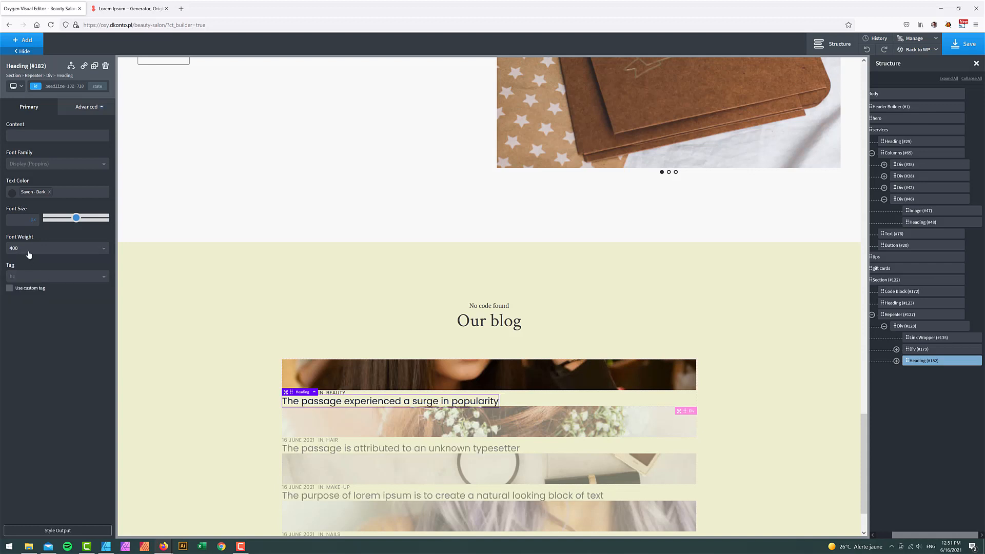
left_click(25, 248)
left_click(29, 315)
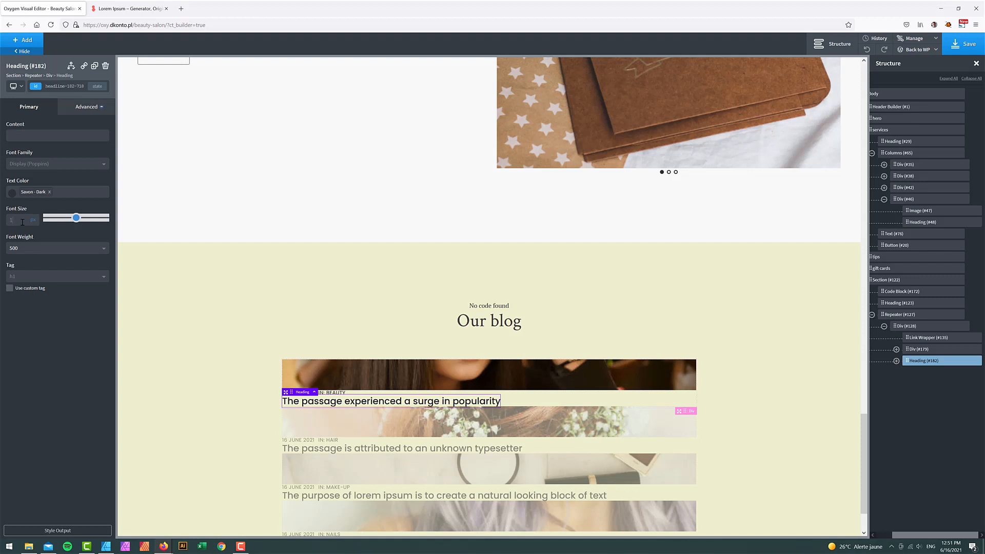
type("8")
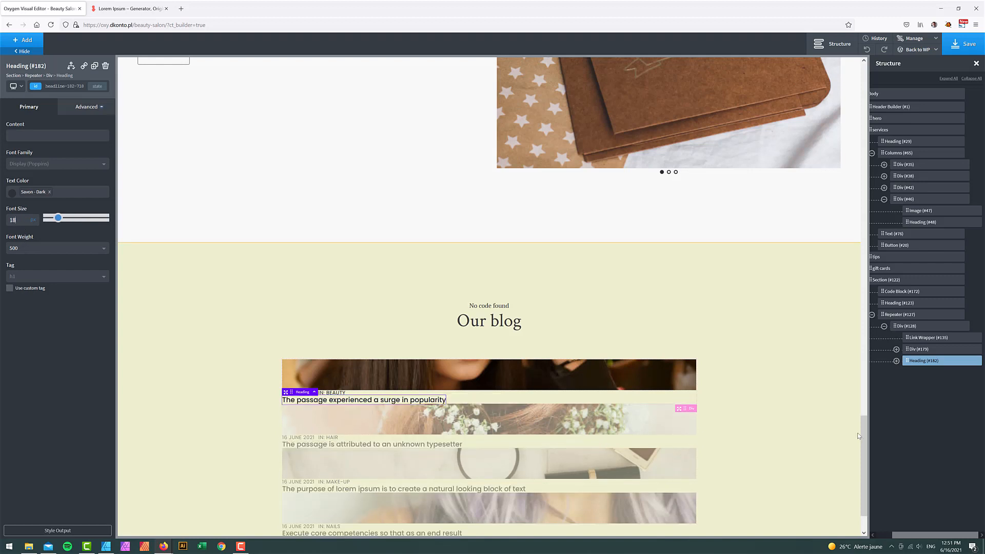
left_click(909, 327)
left_click(46, 194)
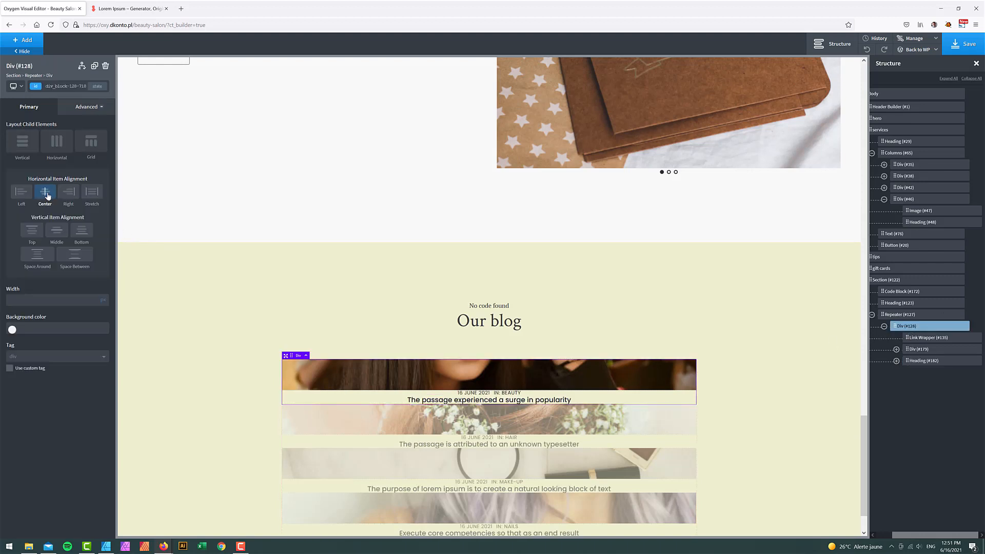
- Give the date-and-category row (Div #179) a 26px top margin and 12px bottom margin
left_click(924, 361)
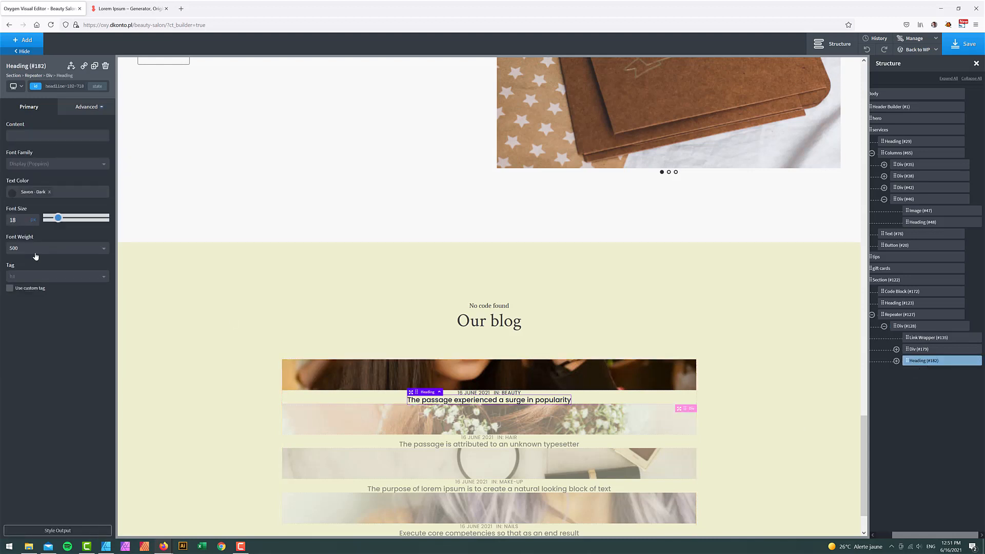
left_click(919, 349)
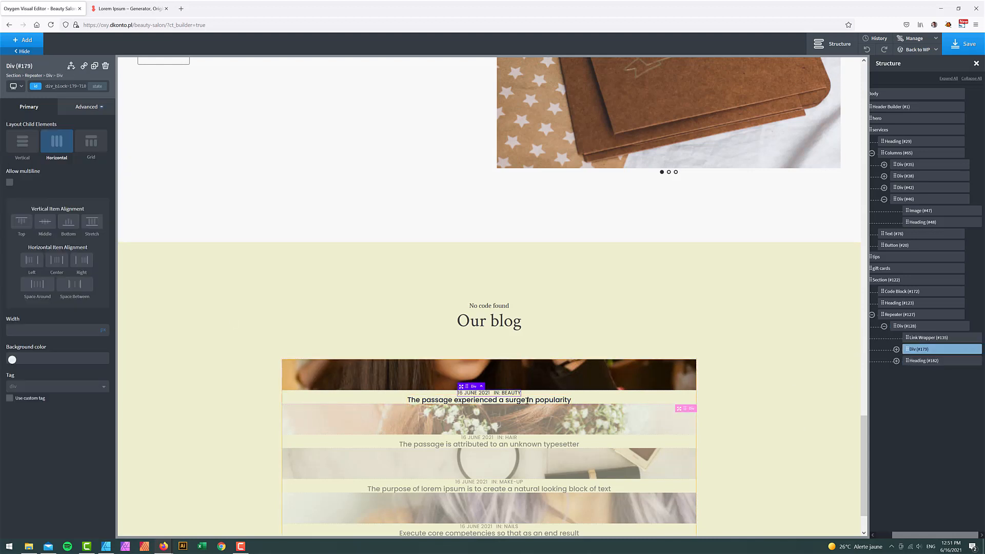
left_click(86, 107)
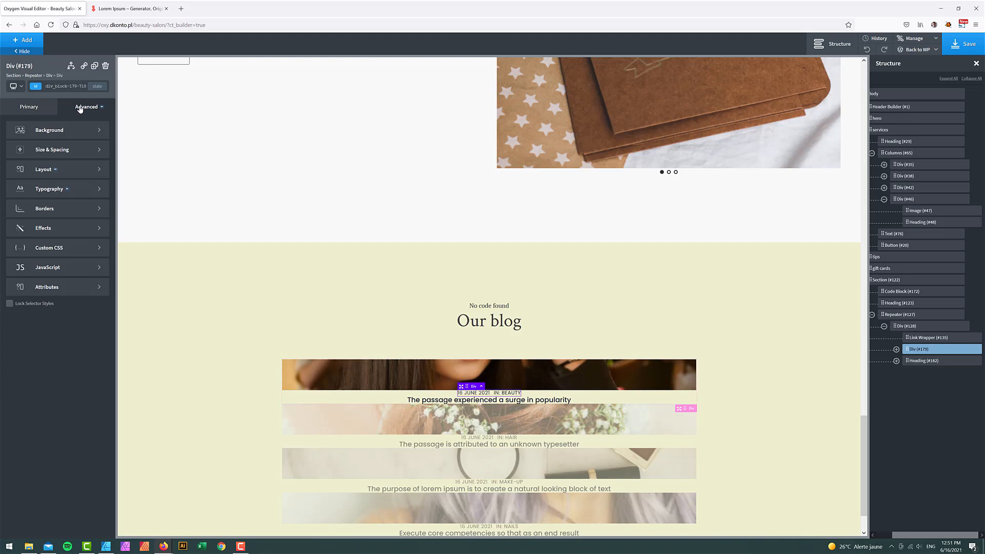
left_click(65, 149)
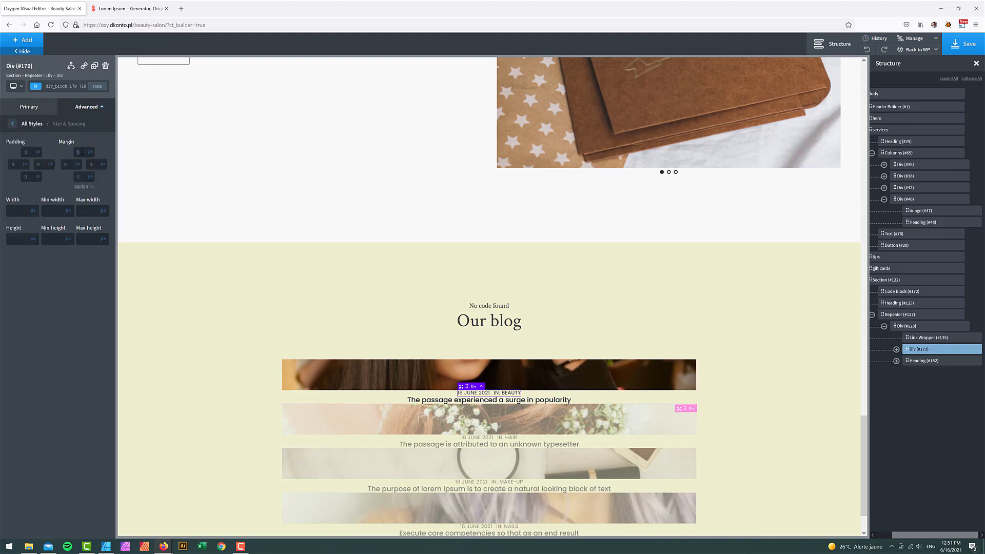
left_click(83, 151)
type("26")
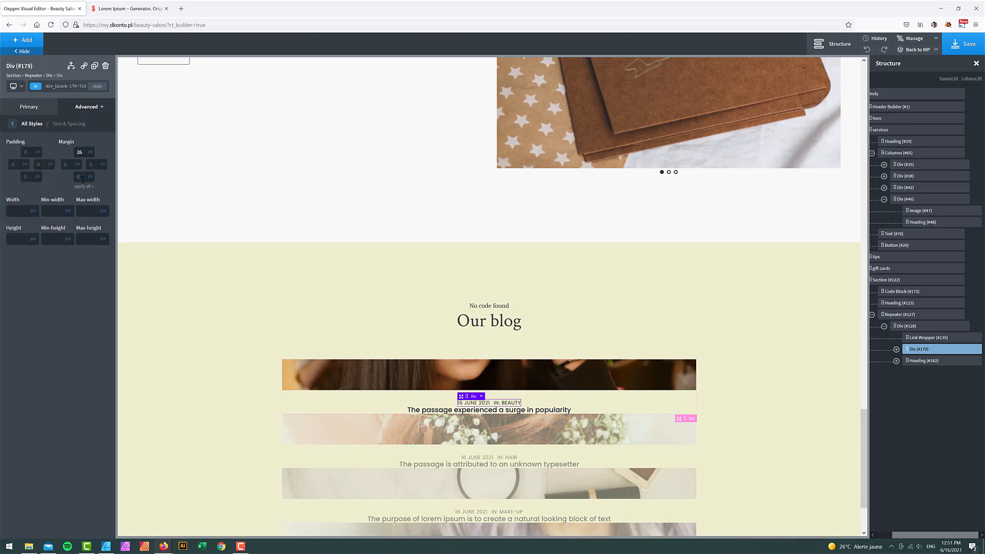
left_click(83, 177)
type("26")
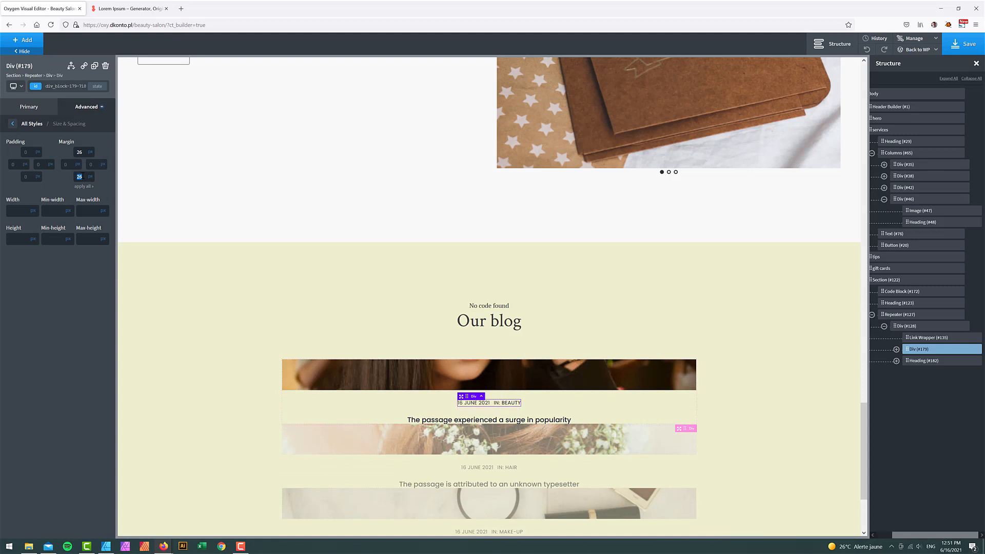
type("12")
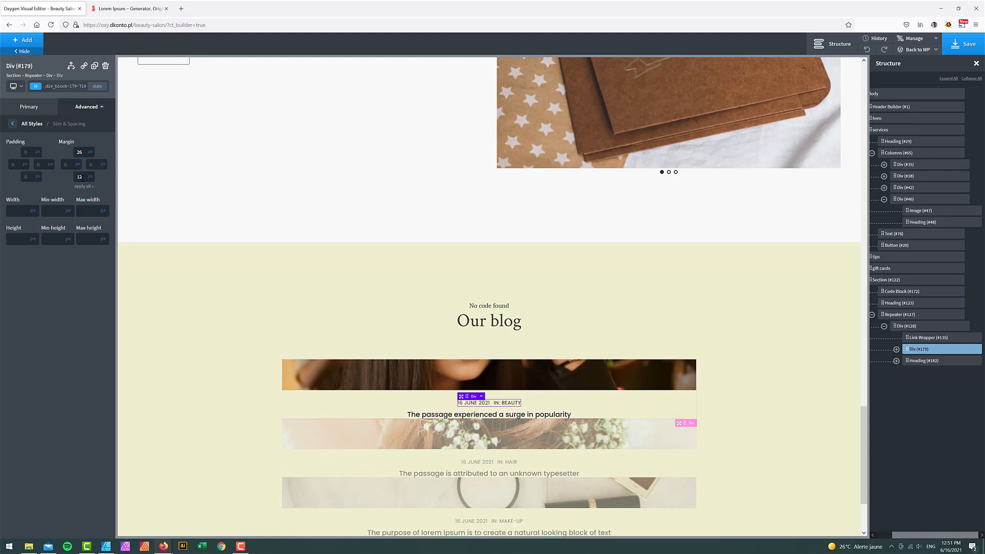
left_click(897, 314)
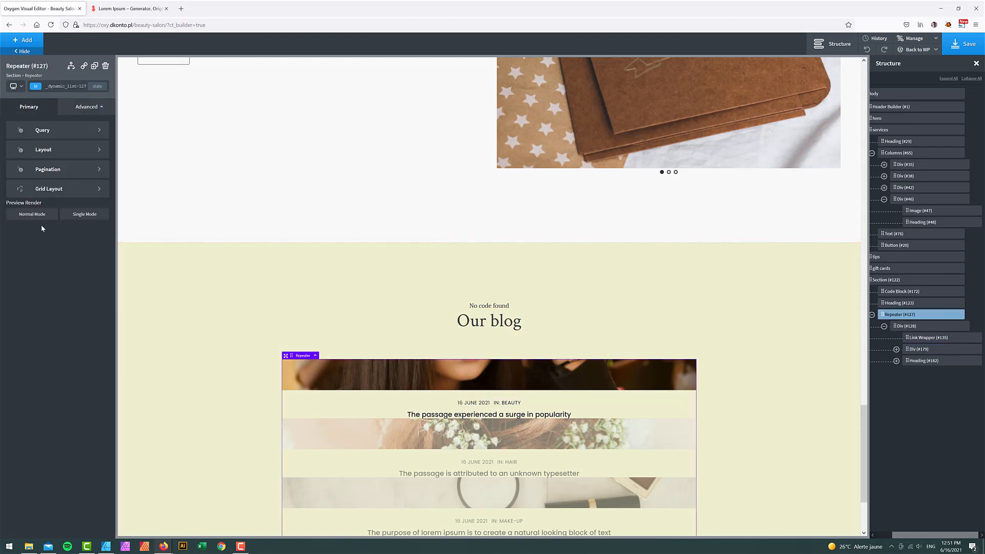
- Set the Repeater layout to Horizontal and centre-align the post title text
left_click(63, 148)
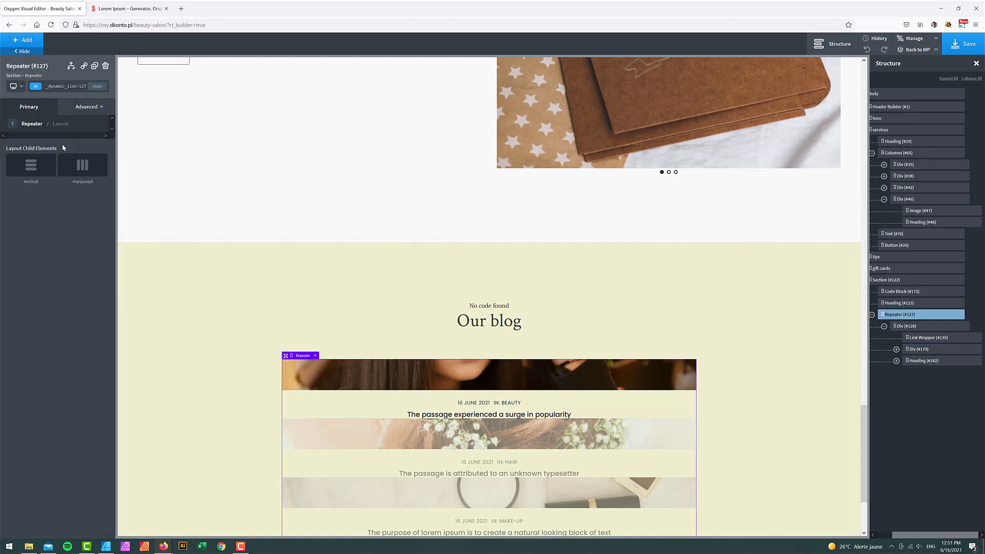
left_click(87, 170)
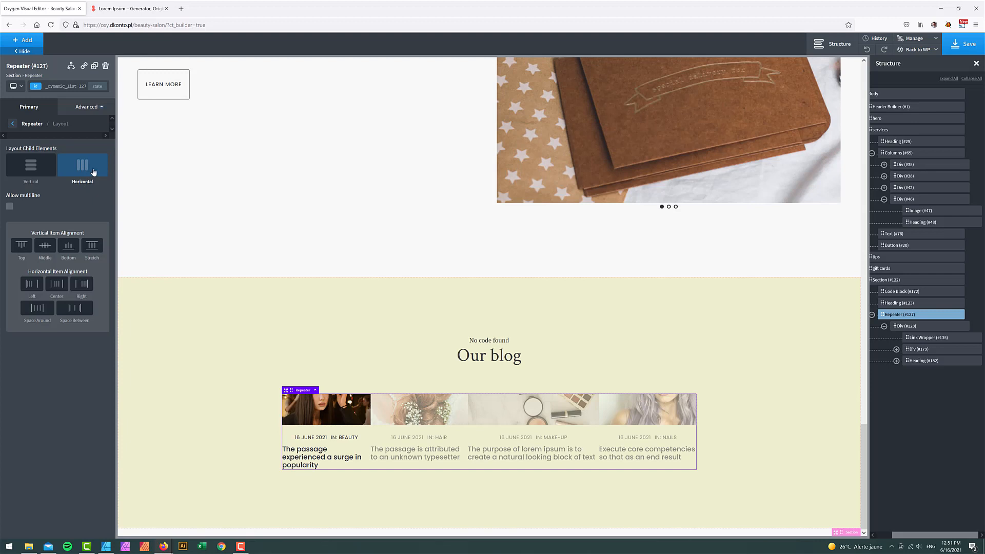
left_click(940, 361)
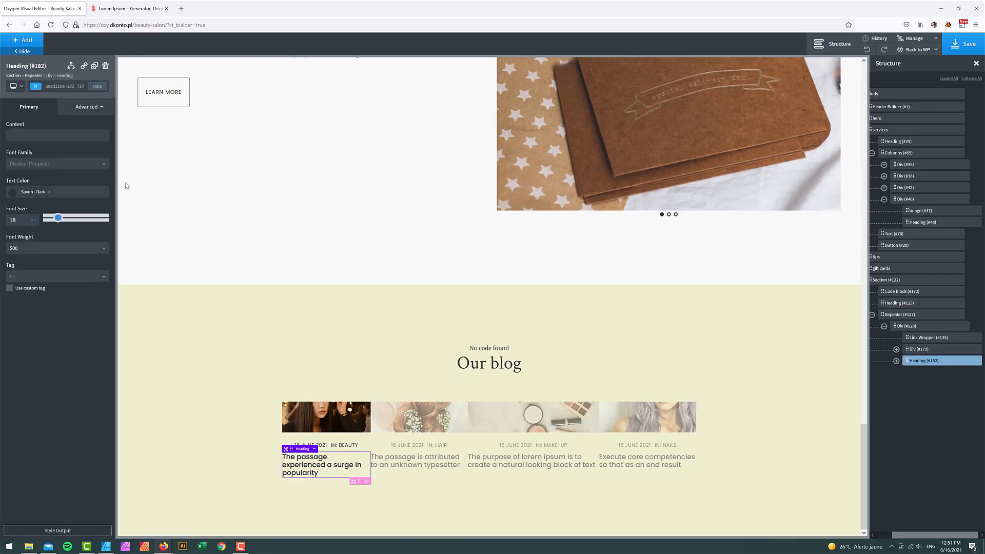
left_click(86, 107)
left_click(55, 187)
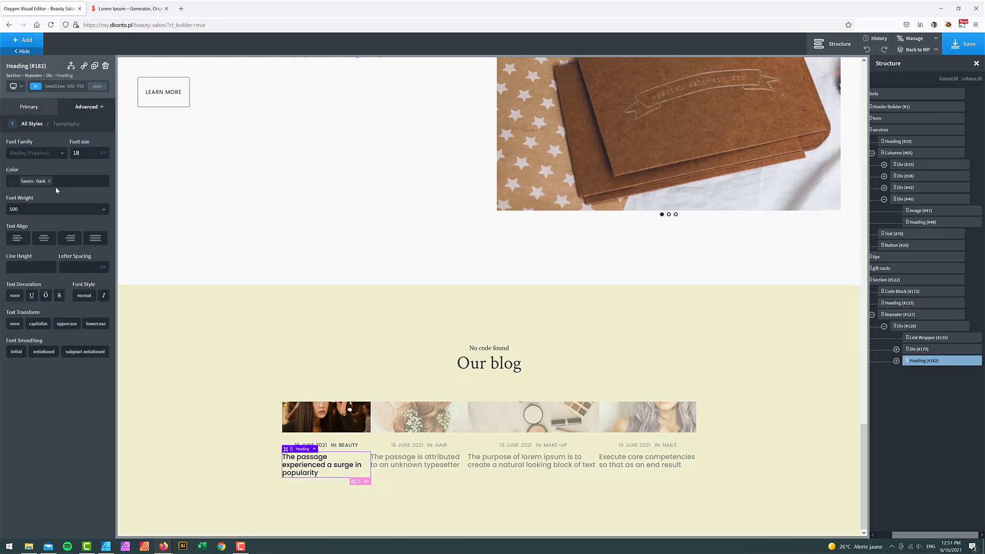
left_click(44, 240)
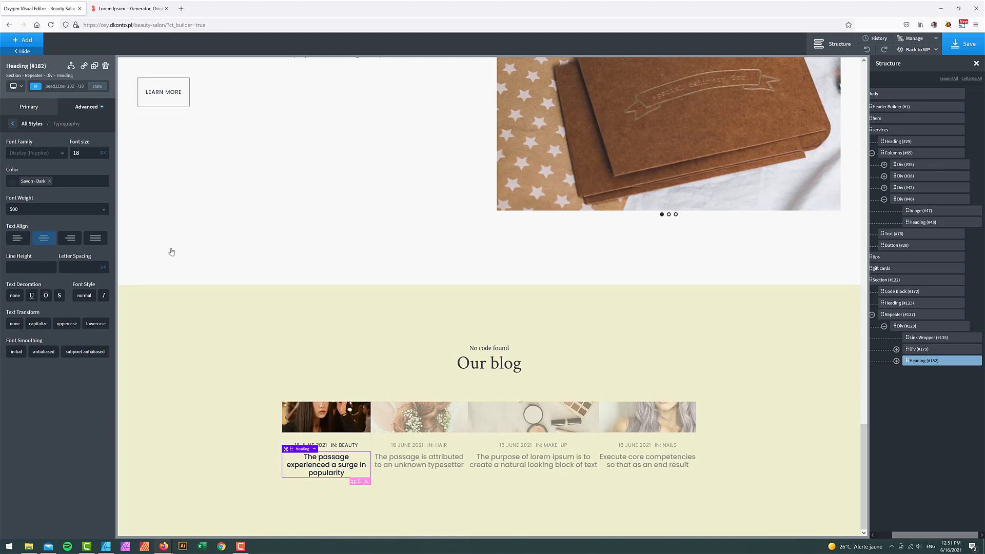
- Give the blog card Div (#128) 10px left and right margins
left_click(912, 329)
left_click(86, 107)
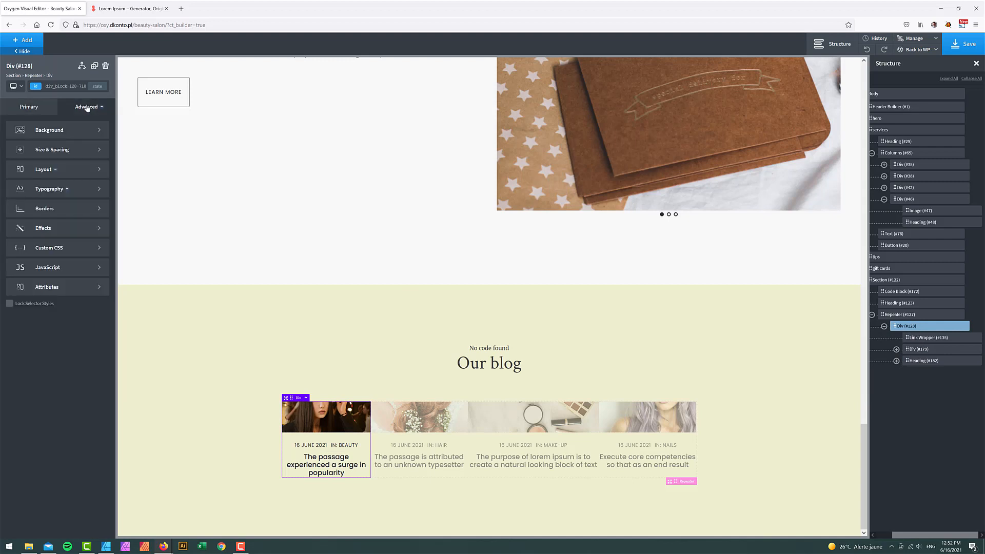
left_click(56, 150)
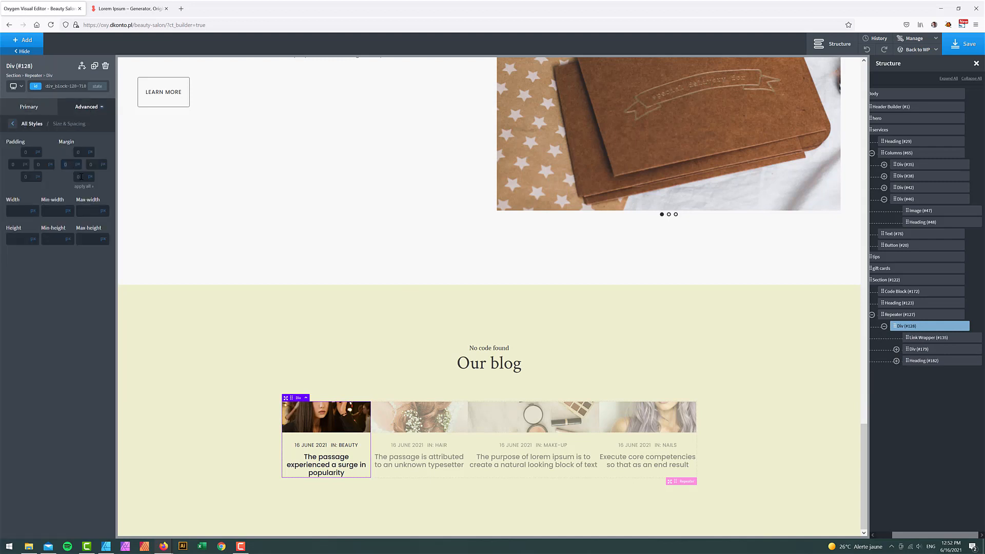
type("10")
type("1")
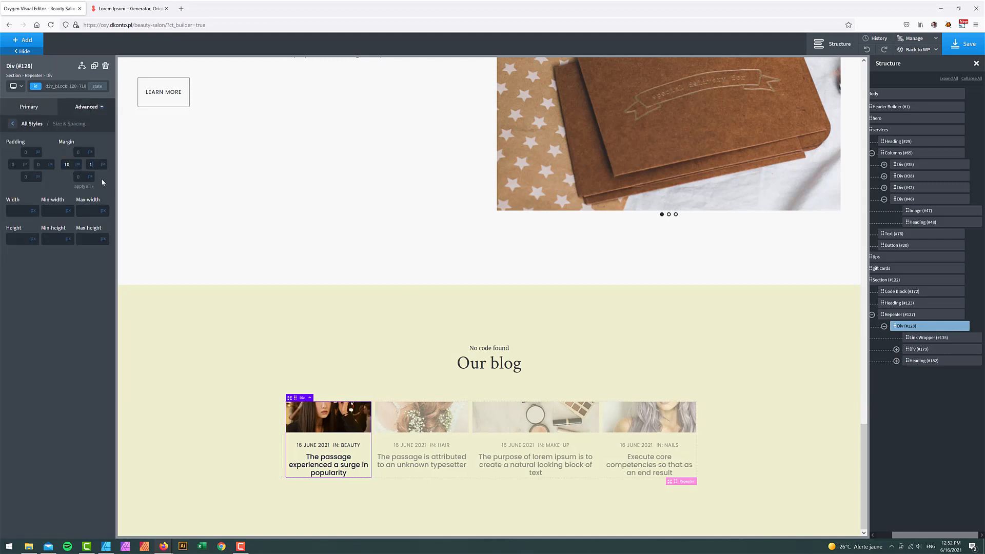
type("0")
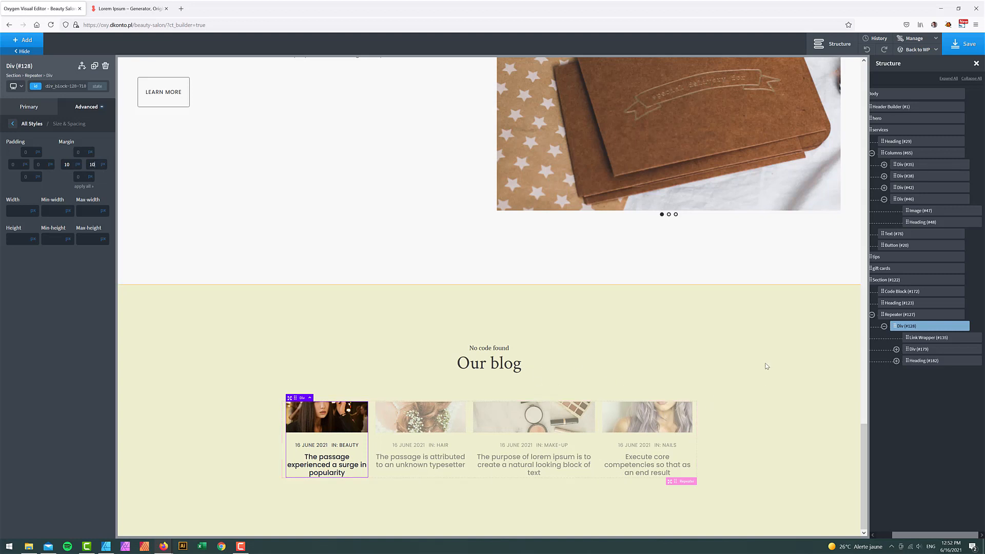
- Set the post image Link Wrapper (#135) top padding to 100
left_click(923, 337)
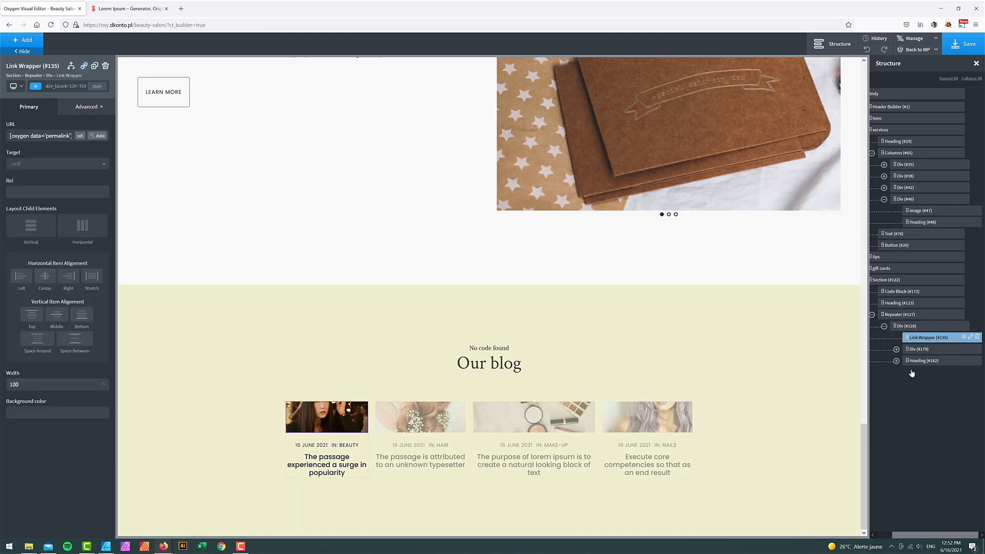
left_click(89, 108)
left_click(70, 137)
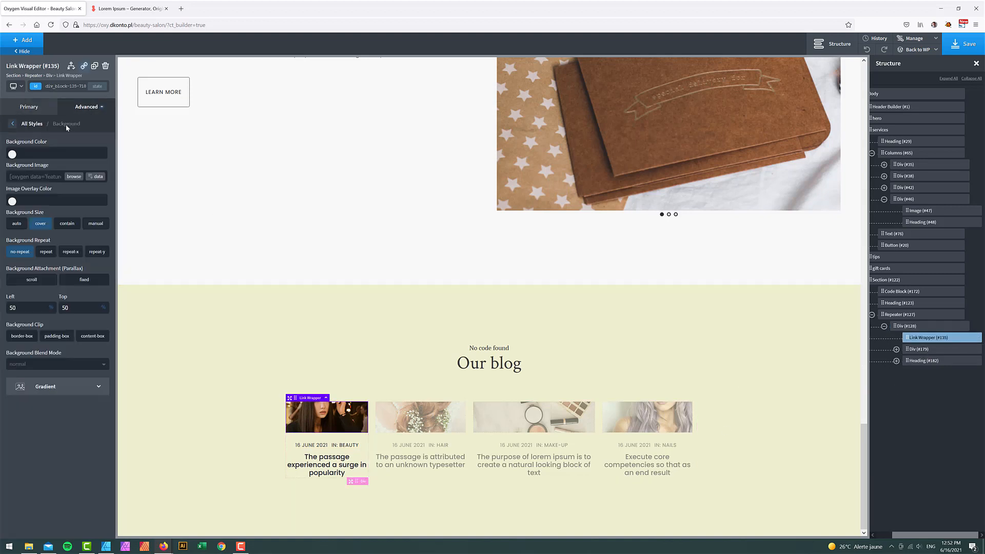
left_click(89, 108)
left_click(51, 149)
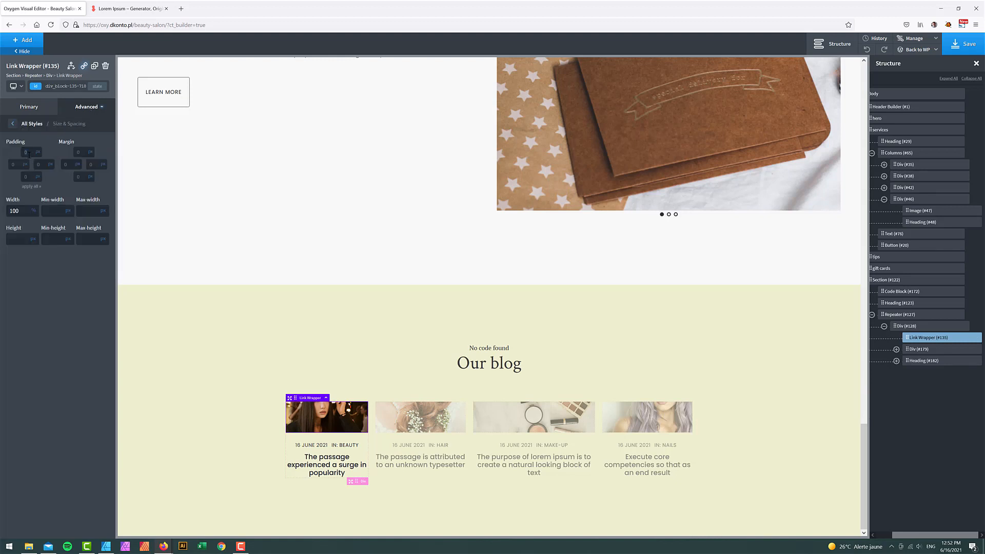
left_click(28, 152)
type("100")
mouse_move(41, 152)
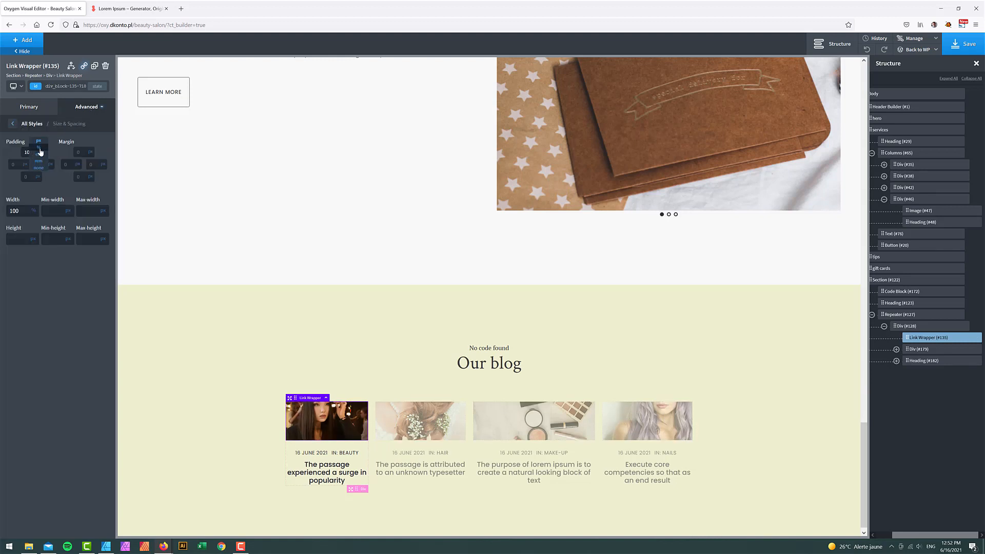
type("0")
scroll(208, 364, "down", 2)
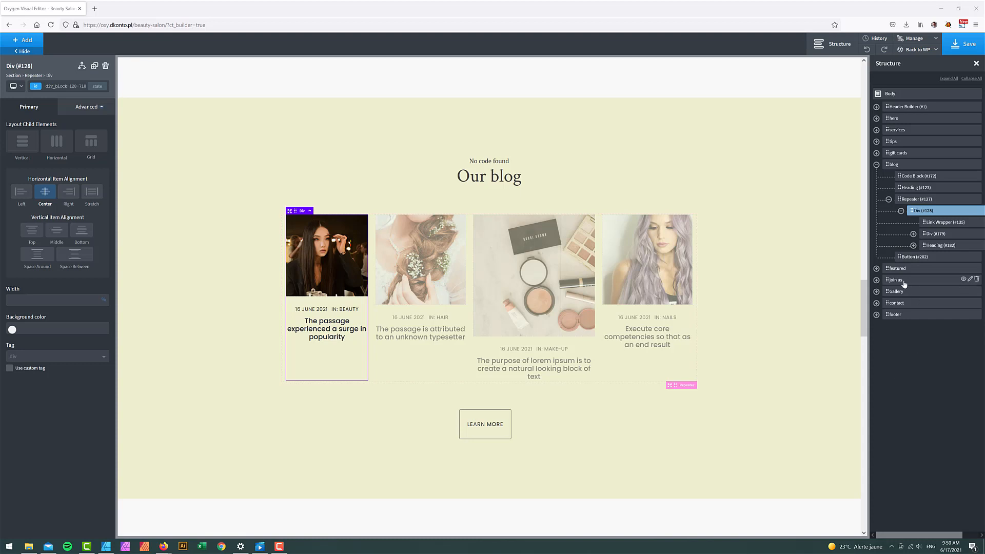
- Move the date row (Div #179) and title (Heading #182) into Link Wrapper #135
left_click(928, 223)
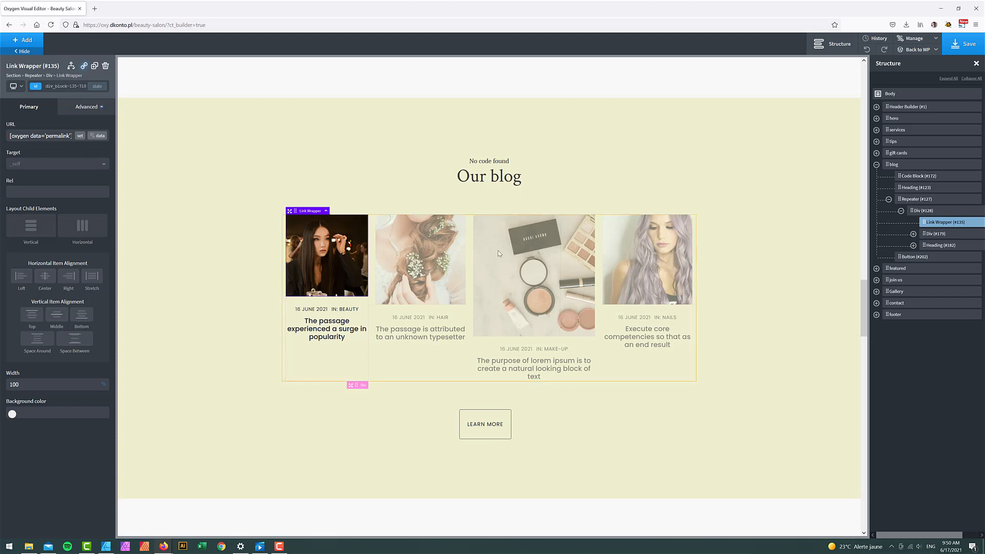
left_click(926, 235)
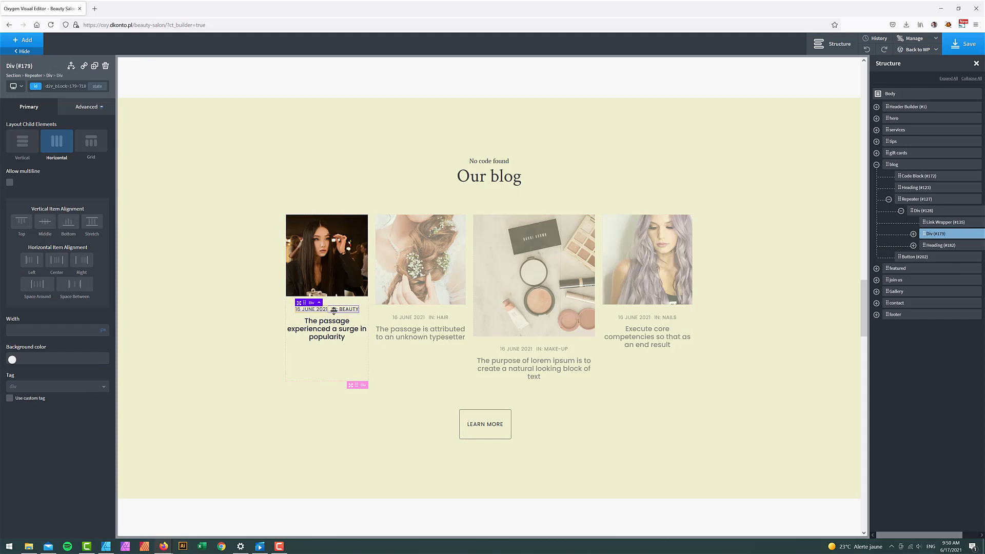
left_click(927, 246)
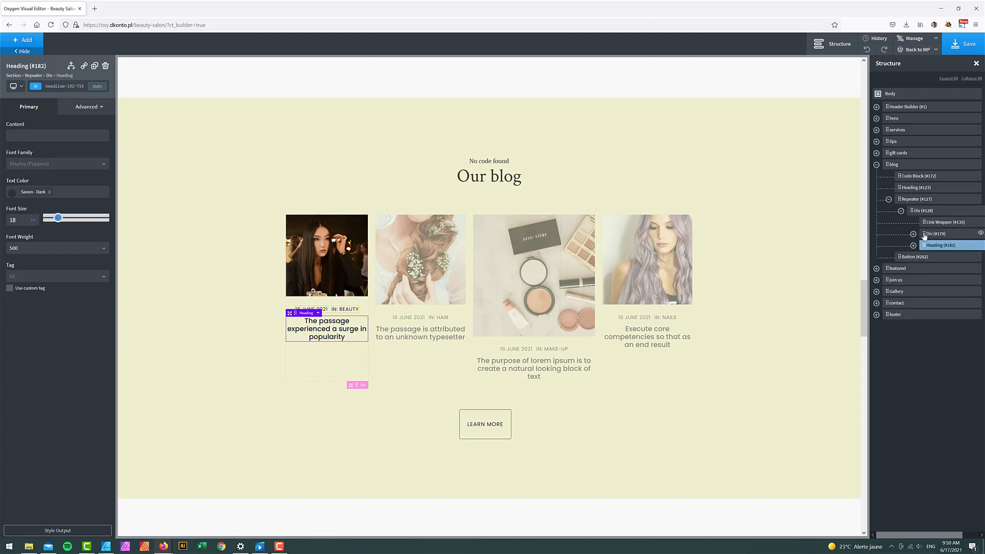
left_click_drag(925, 235, 941, 248)
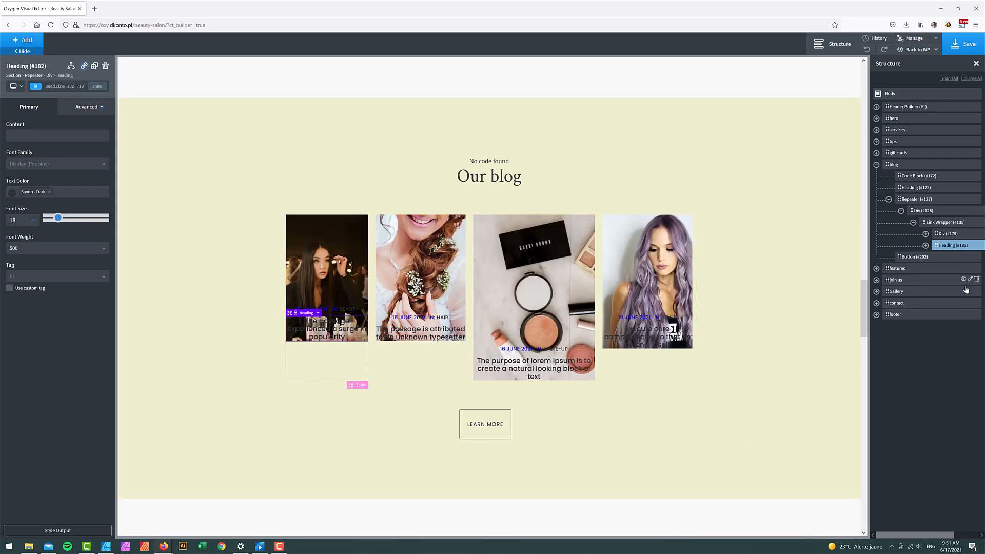
left_click(944, 222)
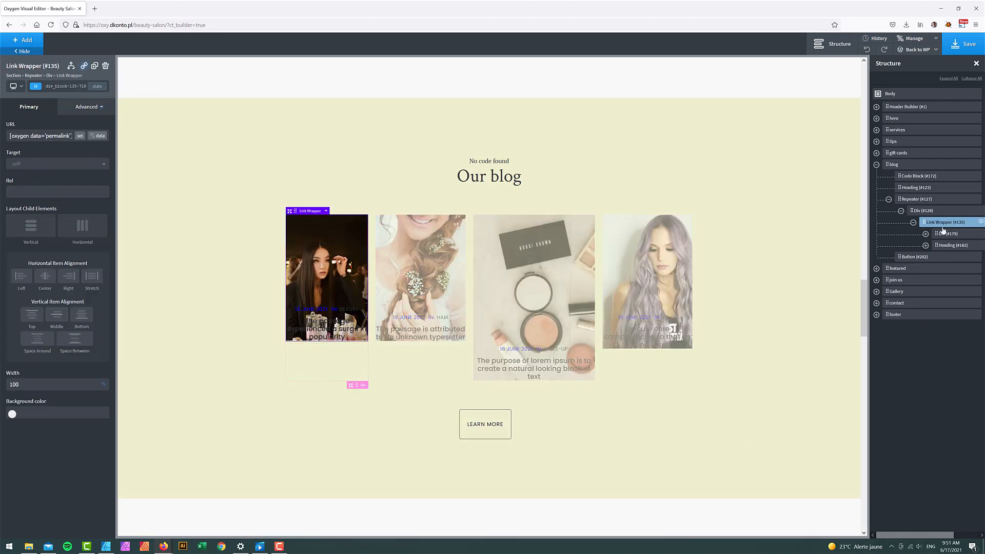
- Add a Div inside the post image link, above the date, using the post's featured image as dynamic background
left_click(36, 42)
type("div")
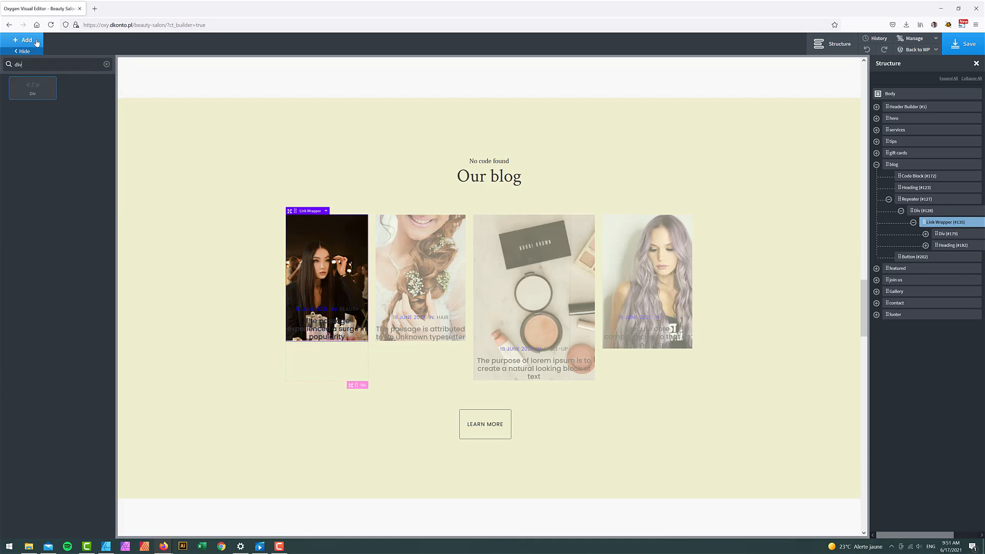
left_click(33, 96)
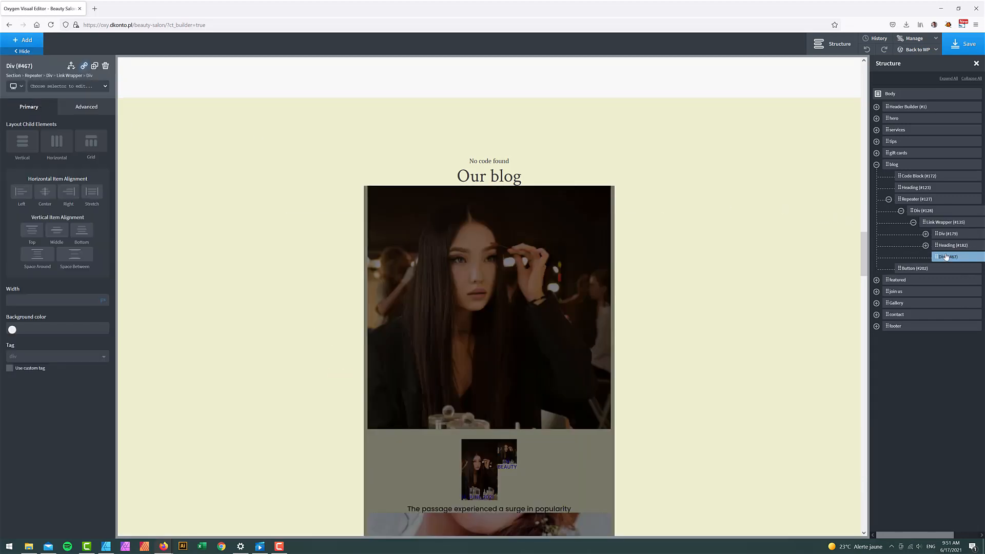
left_click_drag(946, 256, 942, 235)
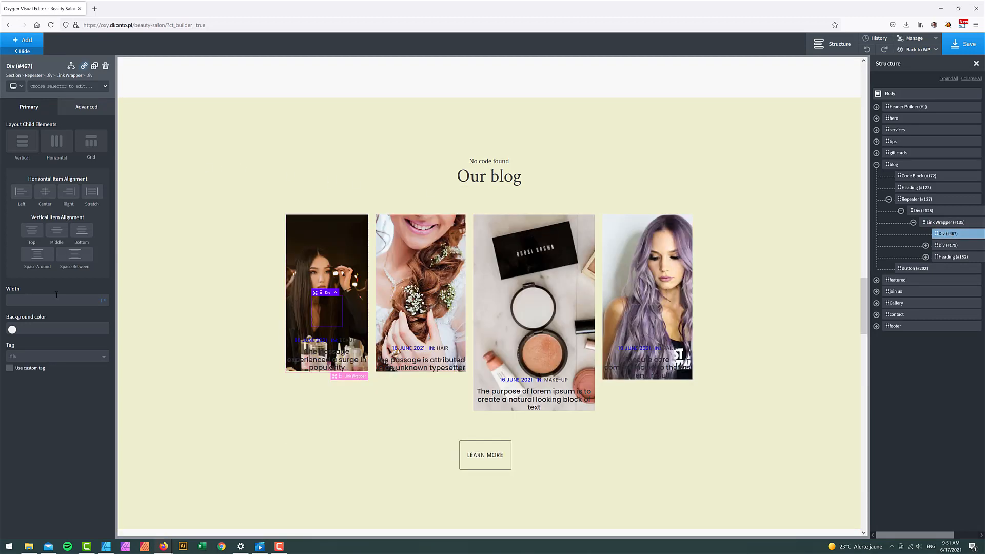
type("100")
left_click(86, 107)
left_click(61, 130)
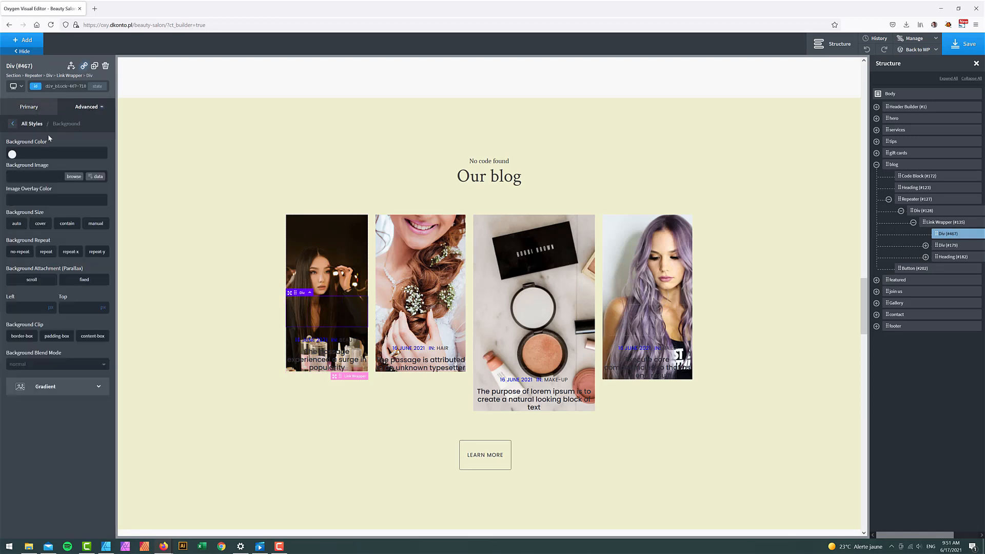
left_click(96, 176)
left_click(222, 153)
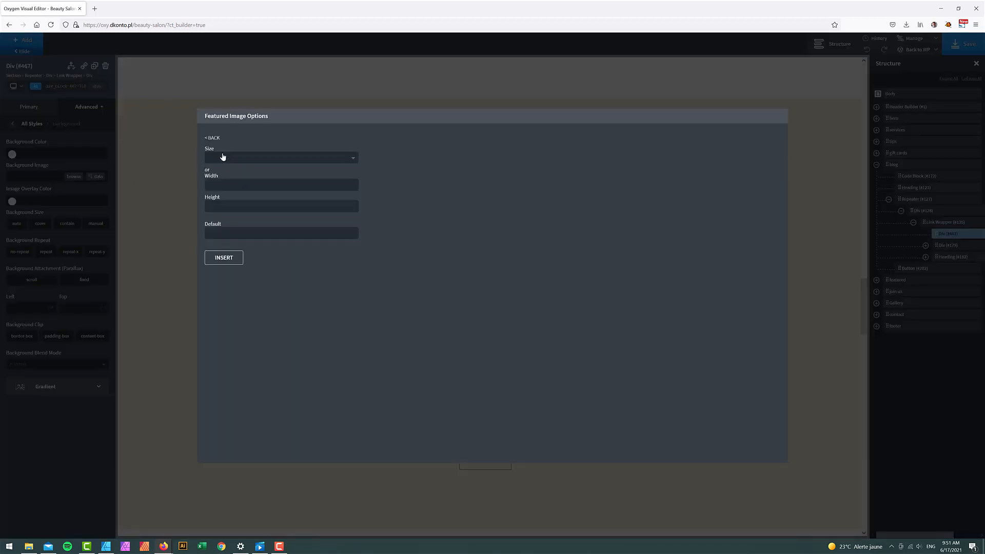
left_click(224, 257)
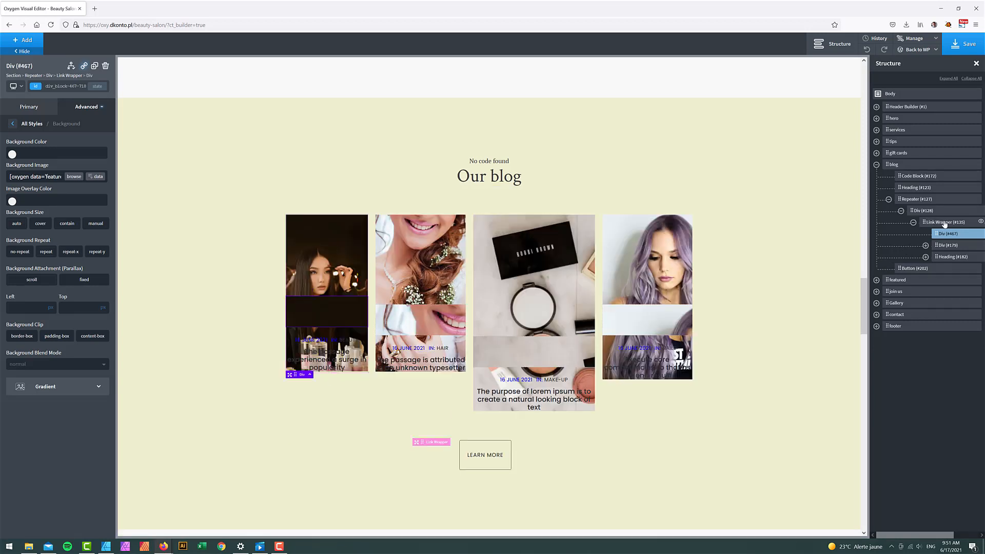
- Clear the background image from the post image link wrapper
left_click(940, 224)
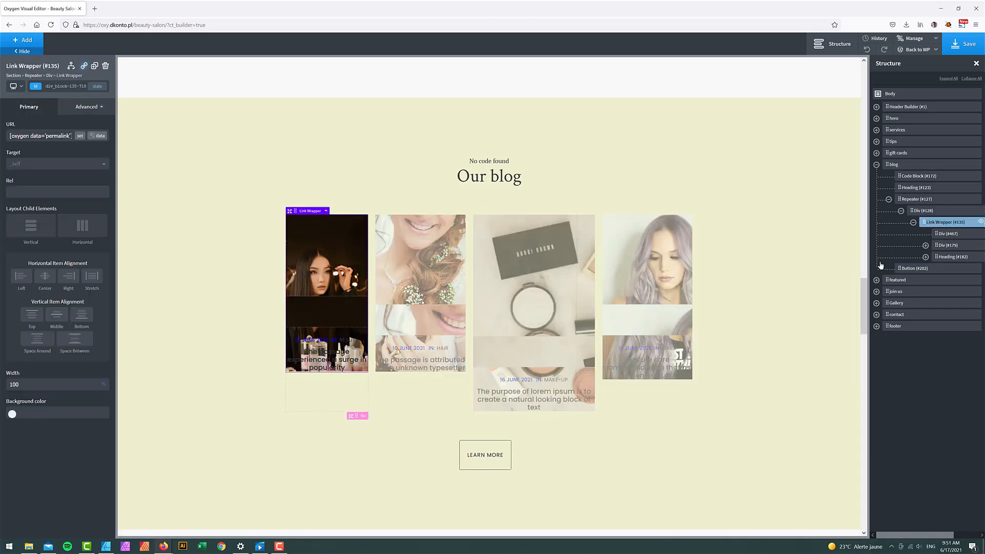
left_click(78, 107)
left_click(54, 128)
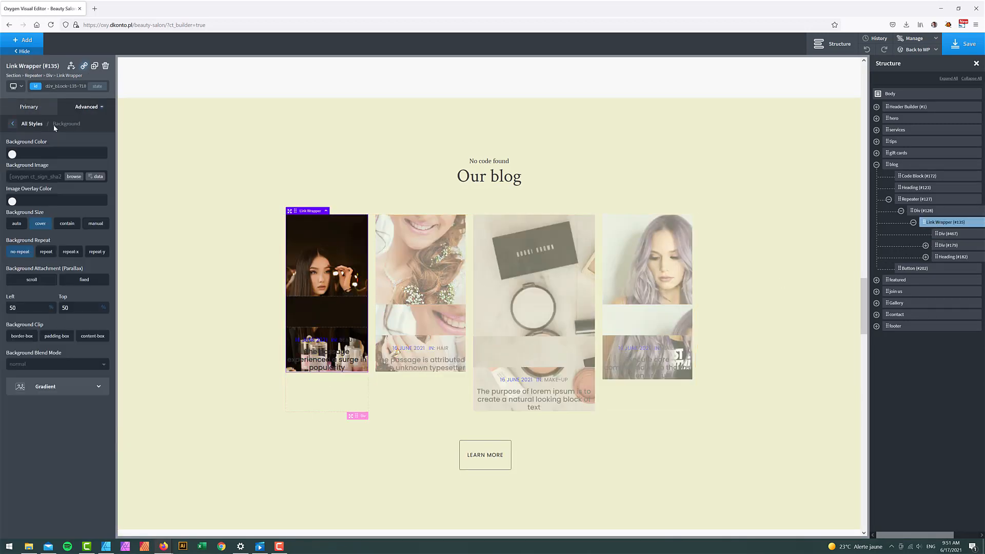
triple_click(29, 176)
key("BackSpace")
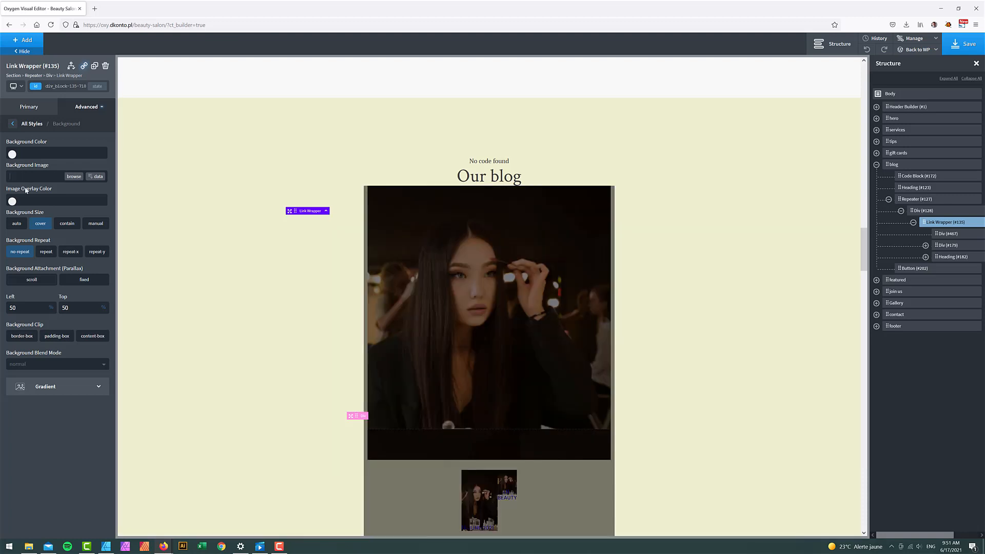
- Set Div #467's background to no-repeat, positioned at 50% left and 50% top
left_click(948, 234)
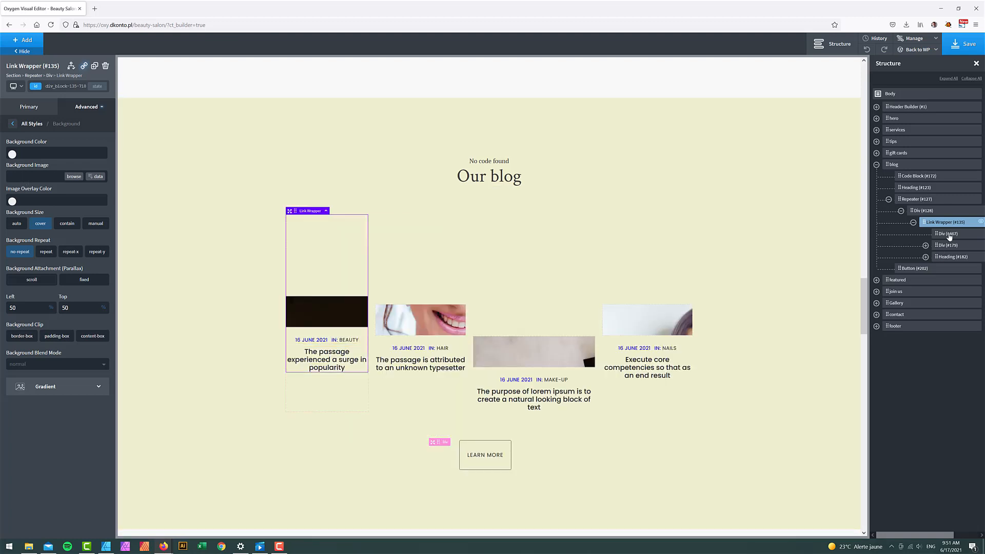
left_click(83, 107)
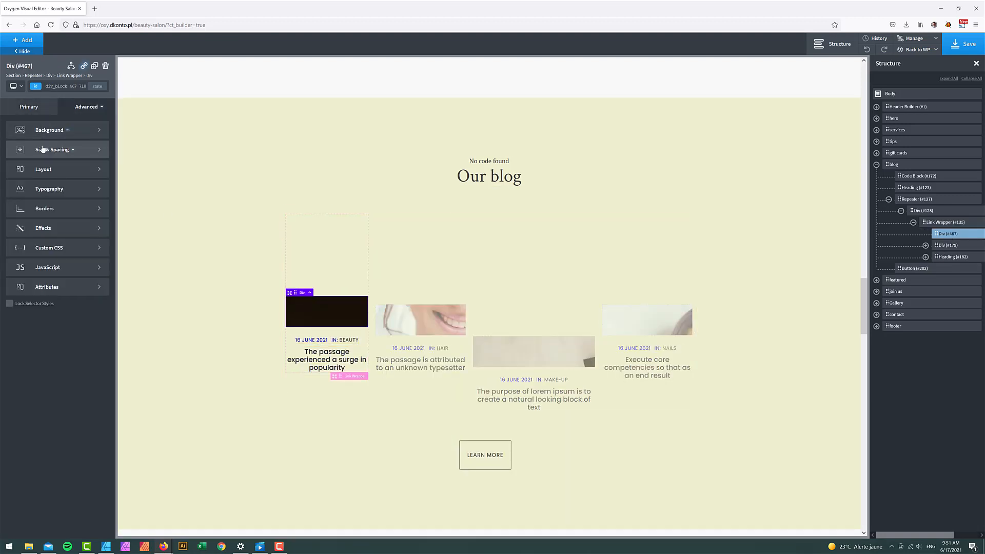
left_click(47, 131)
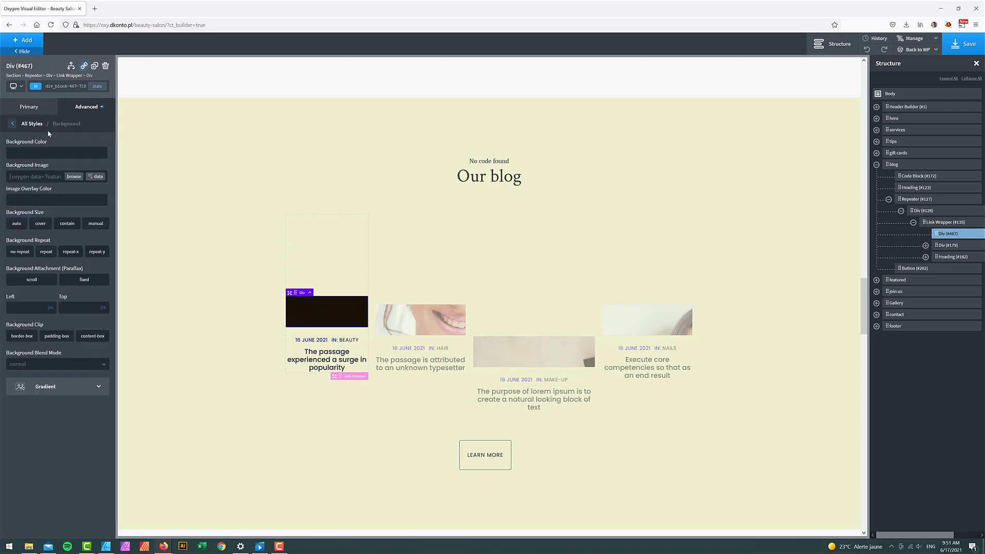
left_click(21, 252)
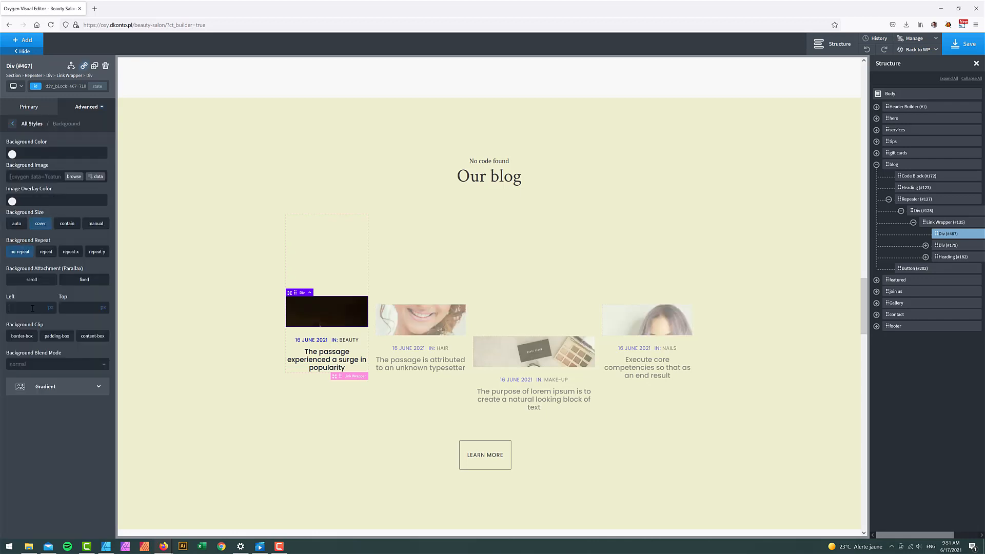
type("50")
left_click(51, 308)
left_click(53, 316)
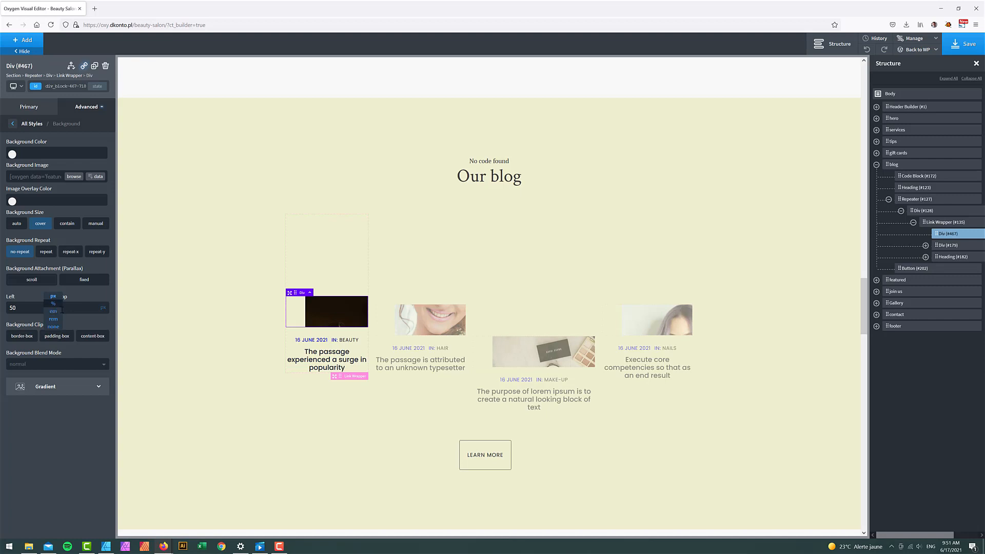
left_click(82, 308)
type("50")
left_click(107, 307)
left_click(108, 313)
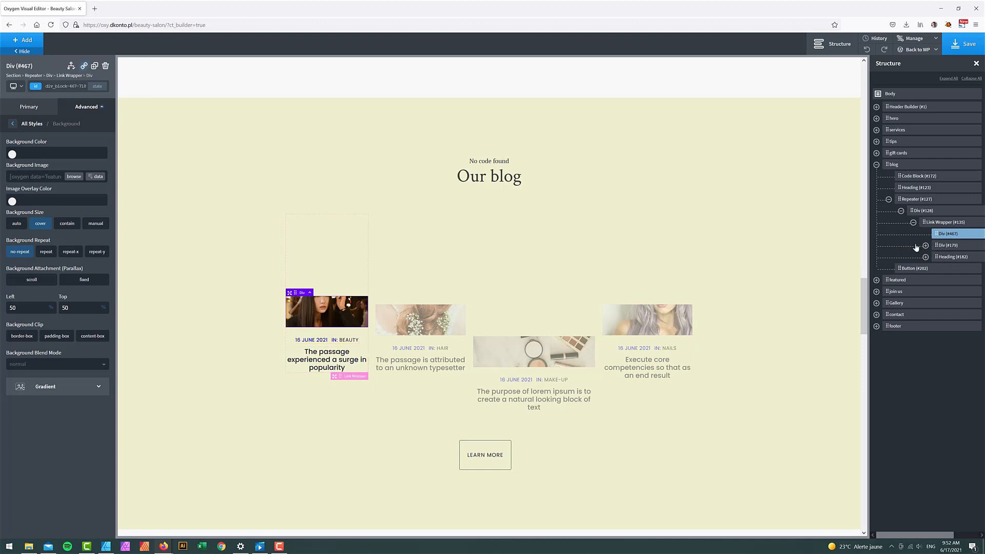
- Color the IN: BEAUTY category text Savon Dark
left_click(312, 340)
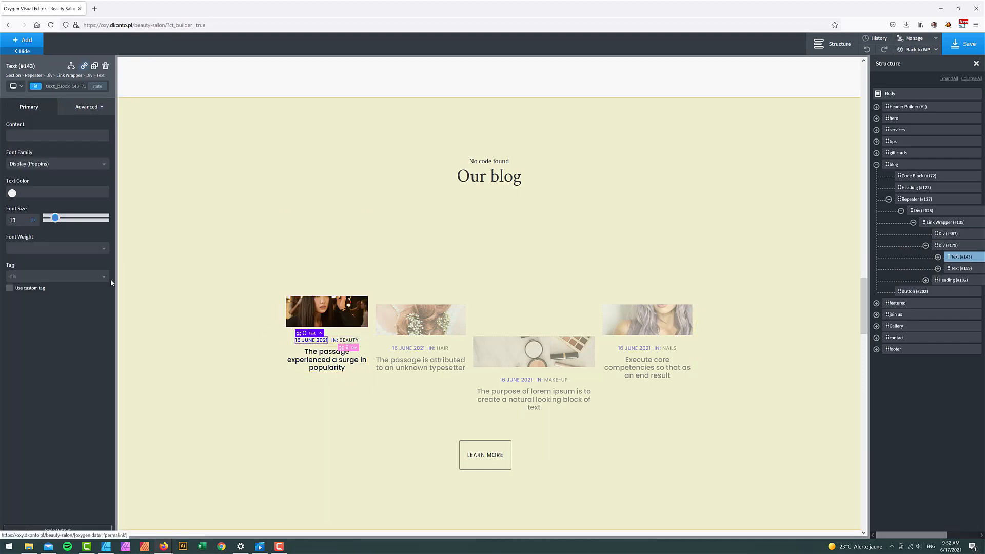
left_click(12, 193)
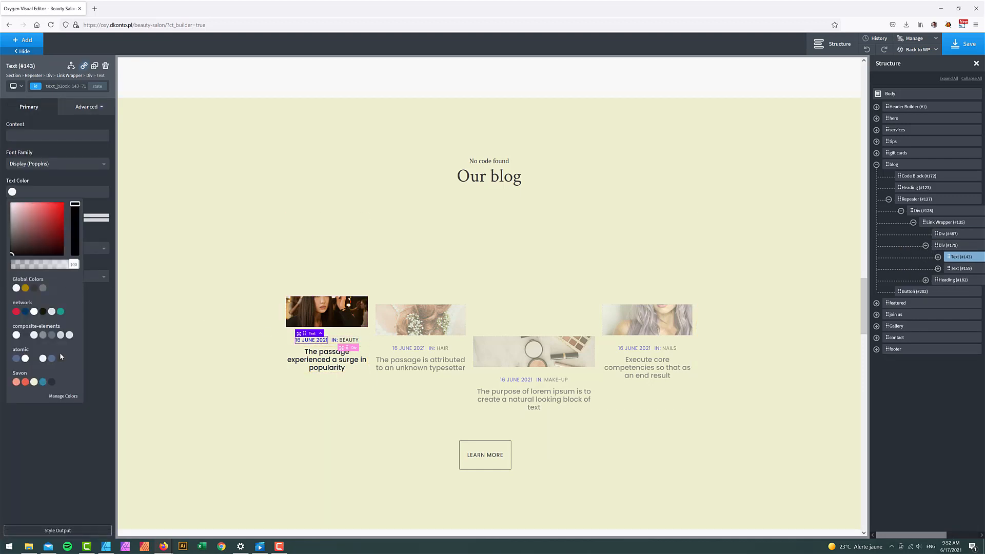
left_click(332, 342)
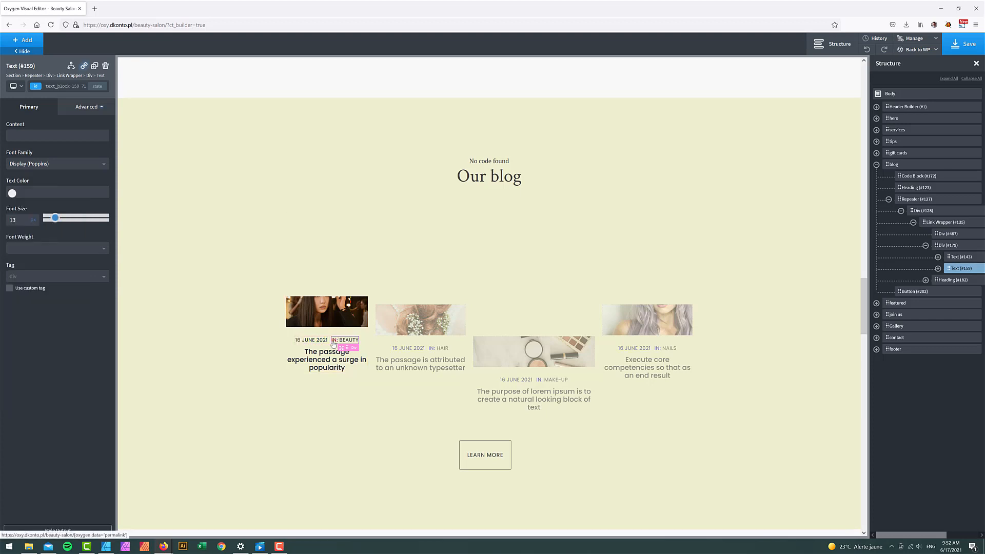
left_click(12, 194)
left_click(52, 381)
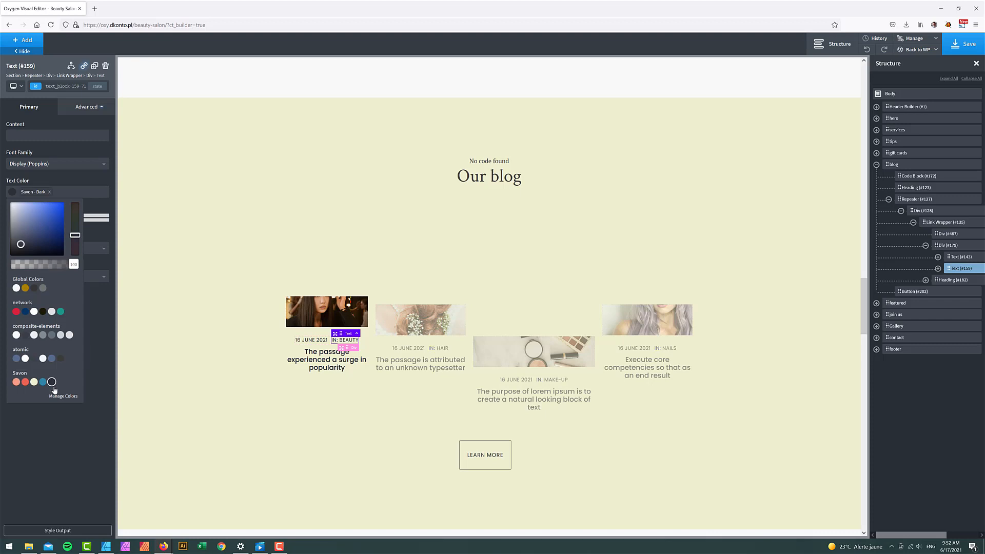
left_click(410, 251)
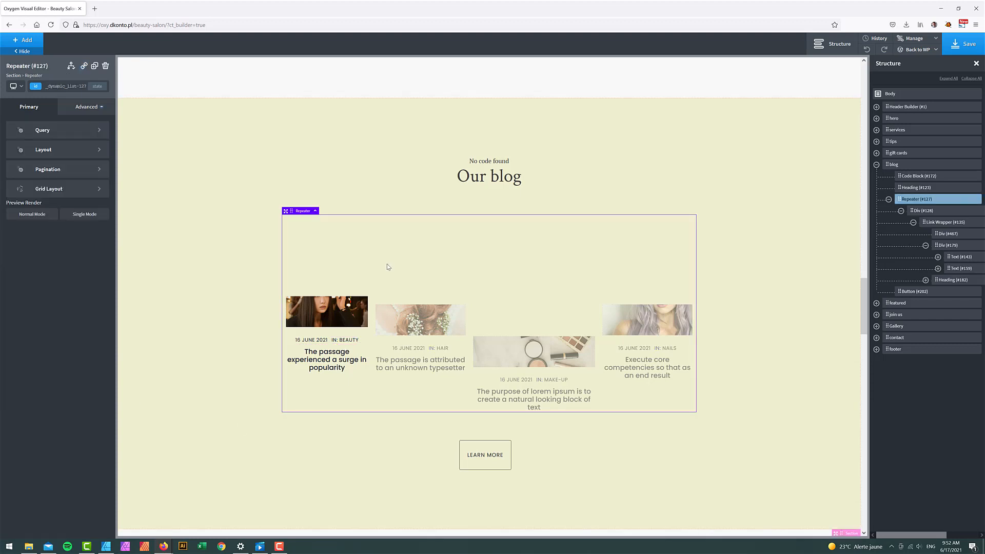
- Set the blog card Div #128 width to 100
left_click(931, 213)
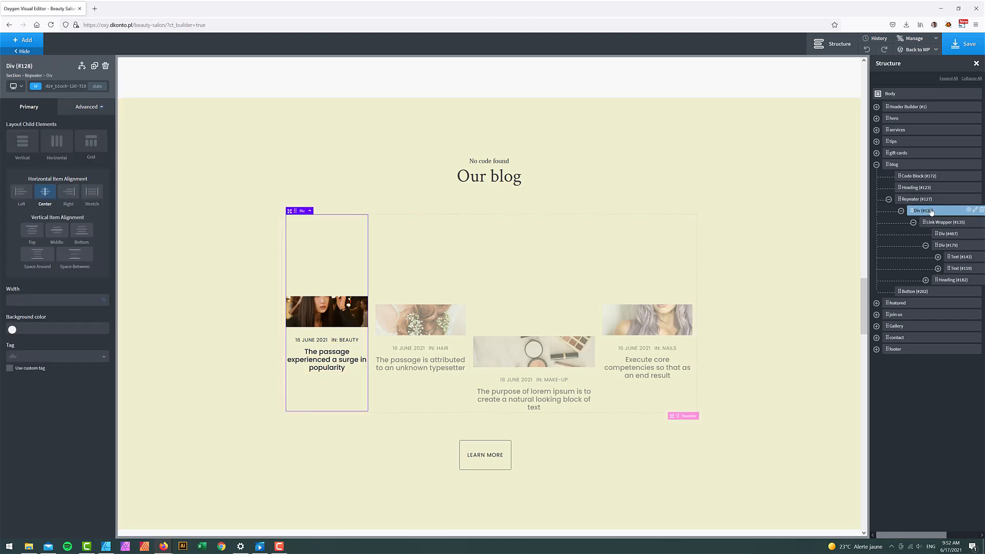
left_click(77, 300)
type("100")
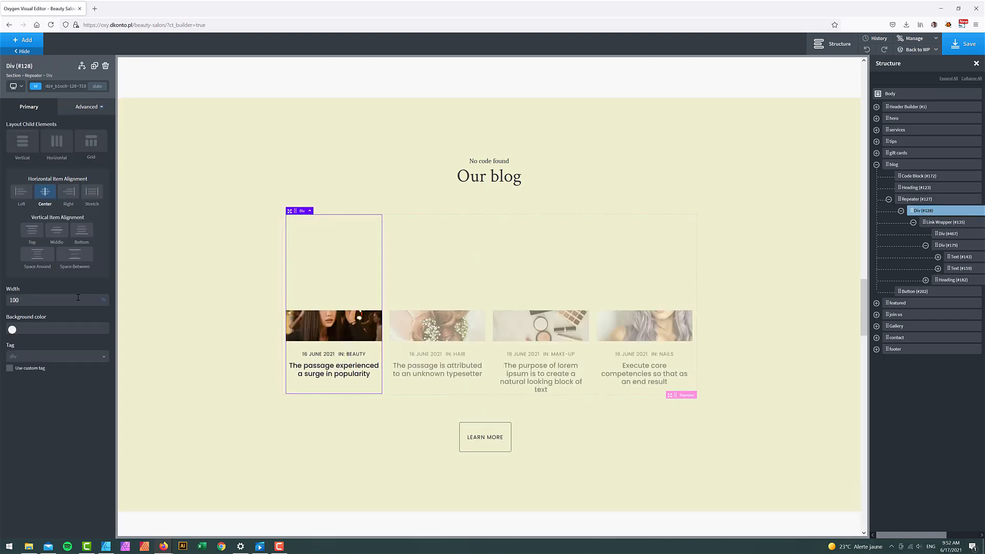
- Remove the top padding from the card's link wrapper
left_click(946, 224)
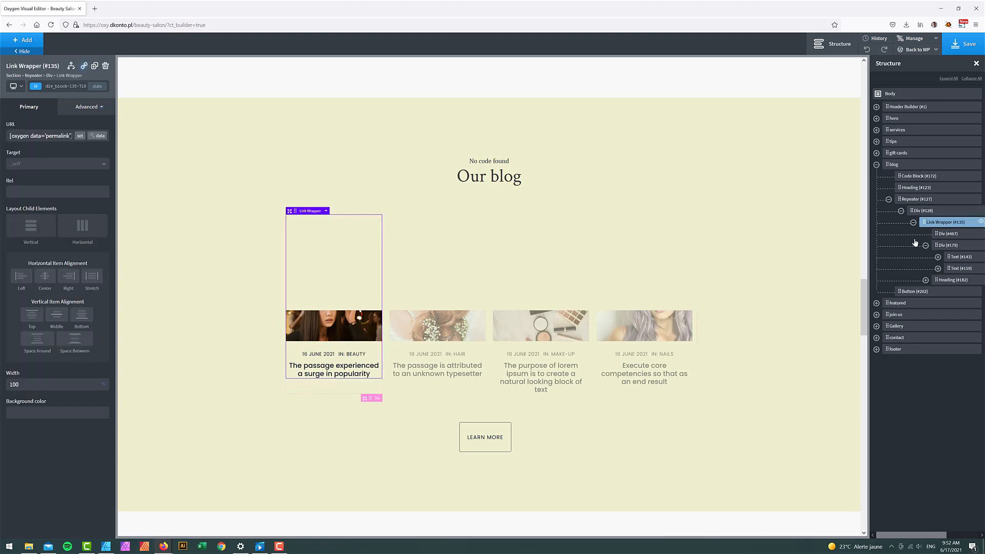
left_click(89, 106)
left_click(59, 148)
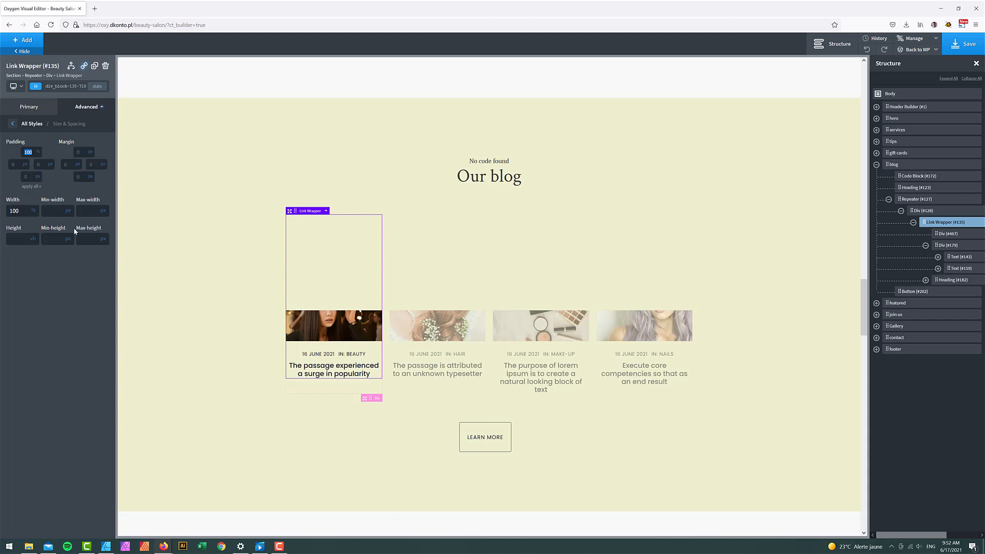
key("BackSpace")
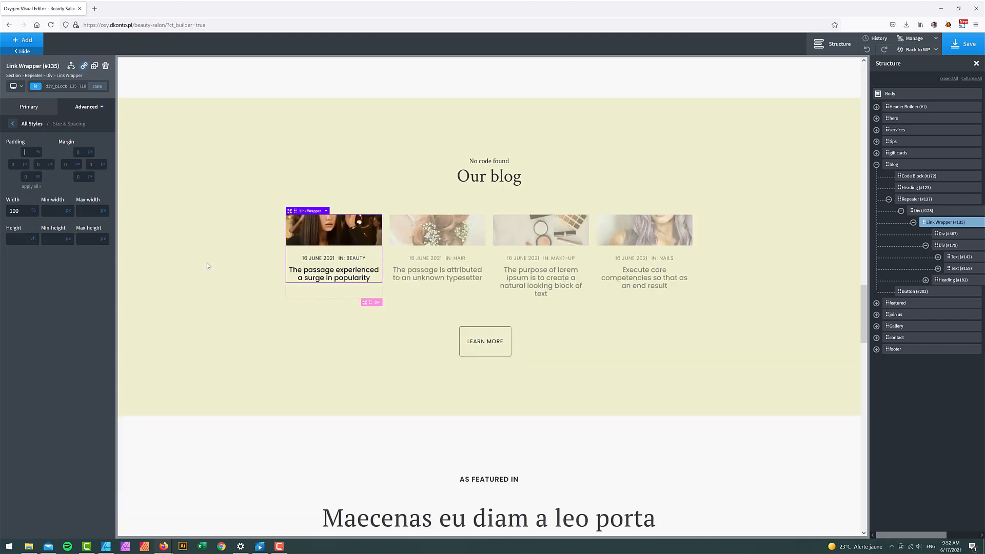
- Set Div #467's top padding to 100%
left_click(942, 237)
left_click(84, 108)
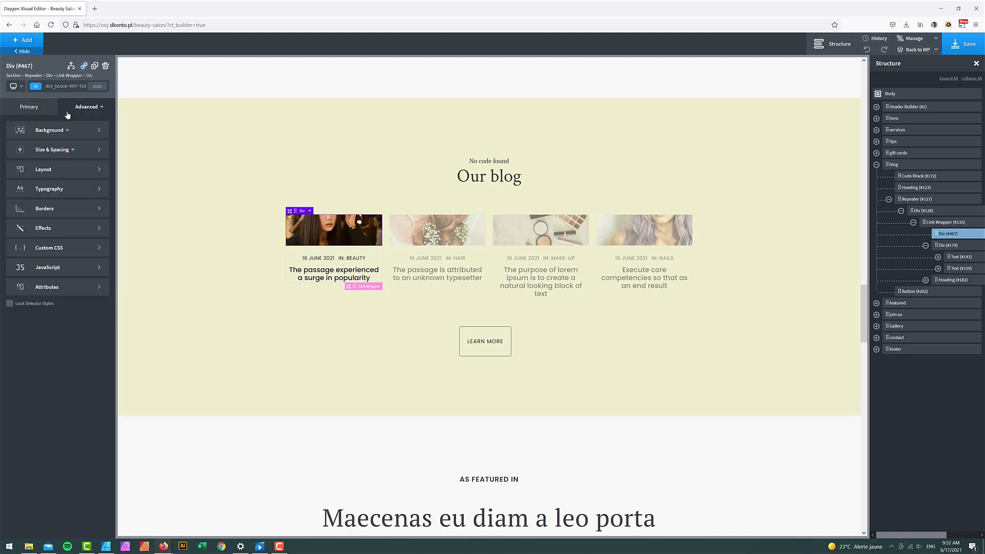
left_click(23, 148)
type("100")
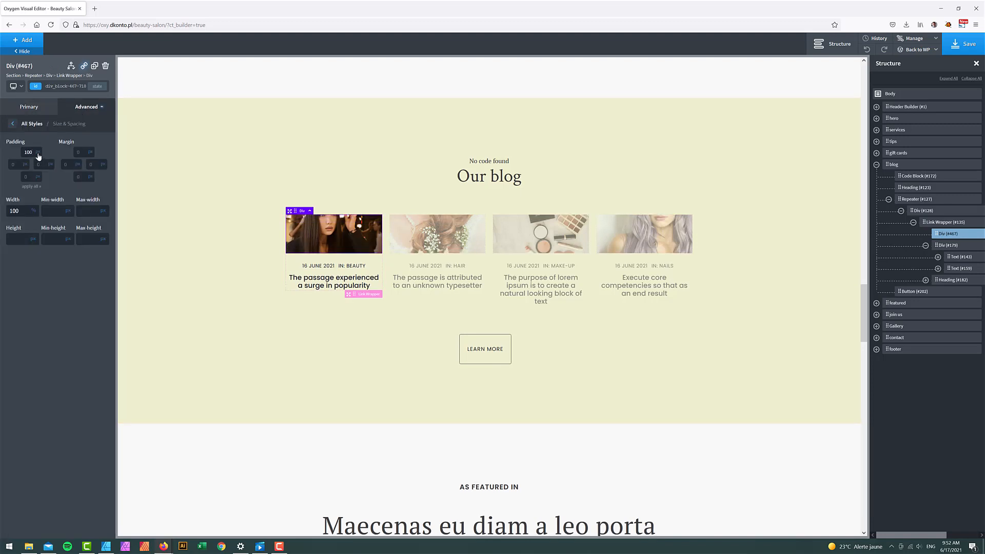
left_click(38, 153)
left_click(40, 148)
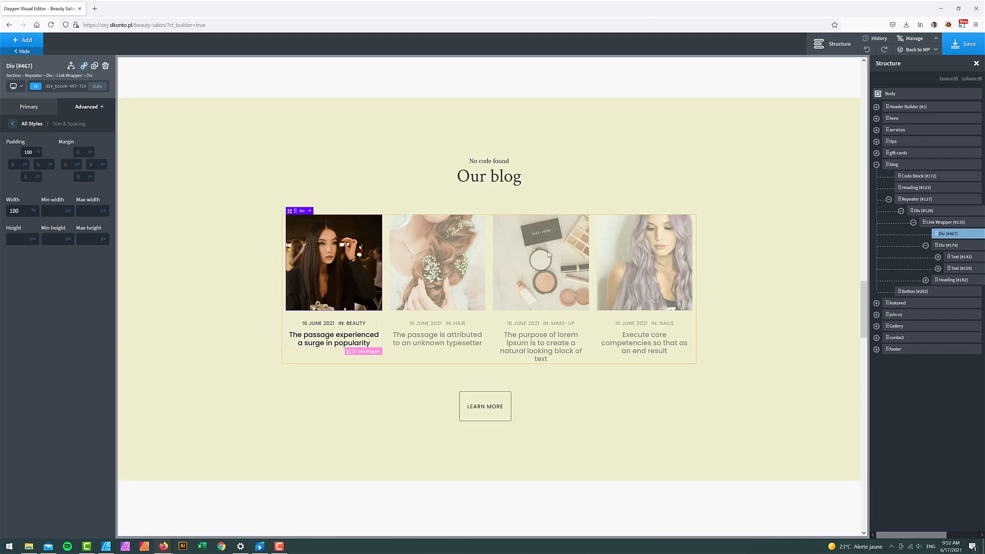
left_click(897, 165)
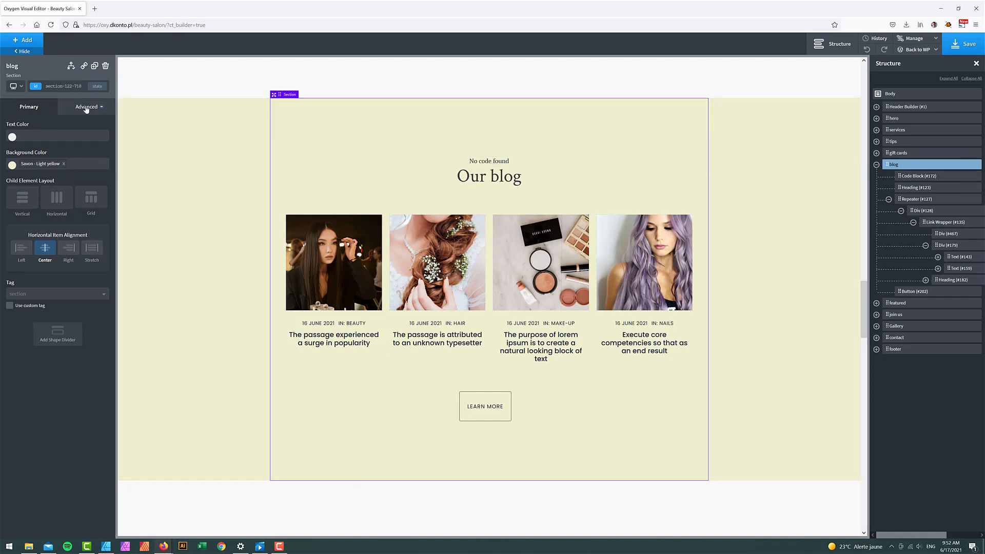
- Set the blog section's container width to full-width
left_click(86, 108)
left_click(44, 152)
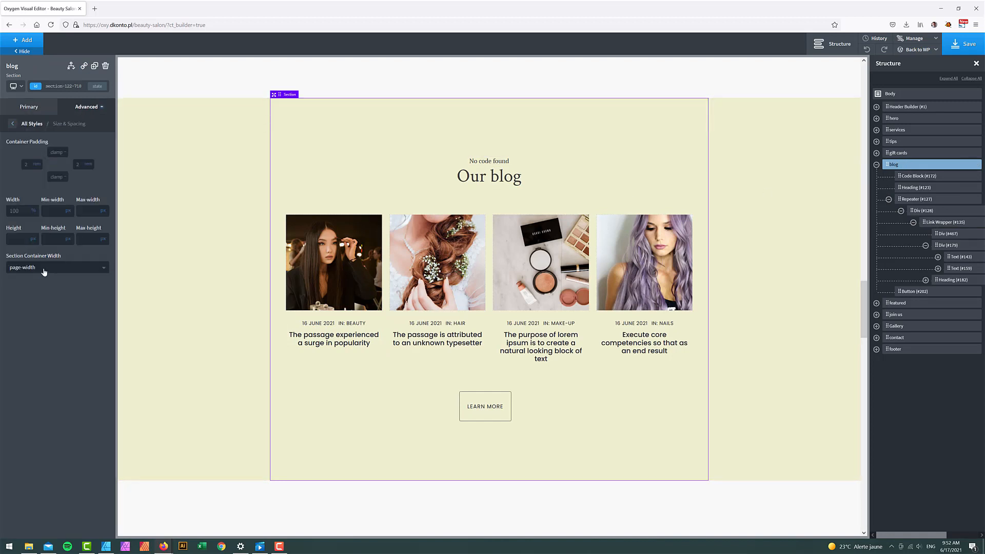
left_click(44, 271)
left_click(30, 291)
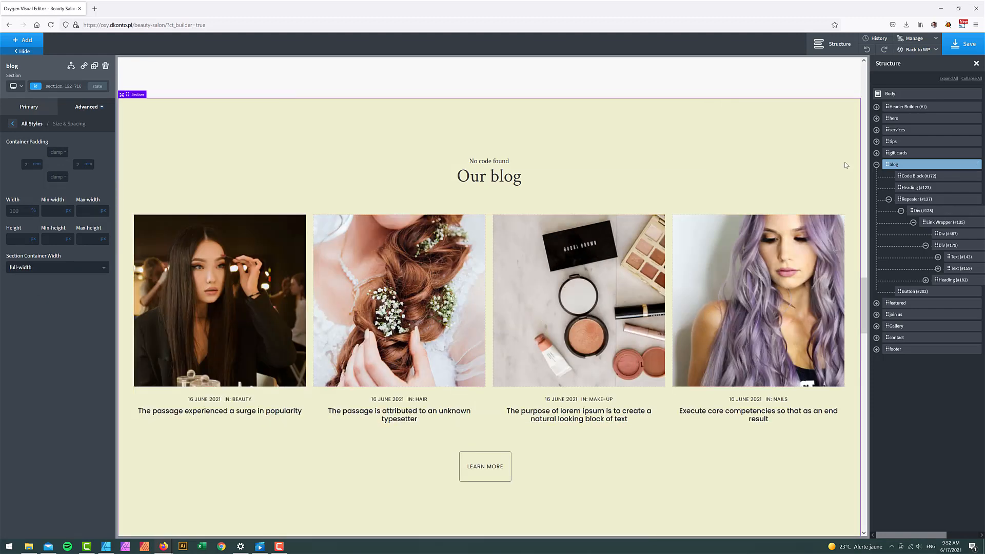
left_click(875, 165)
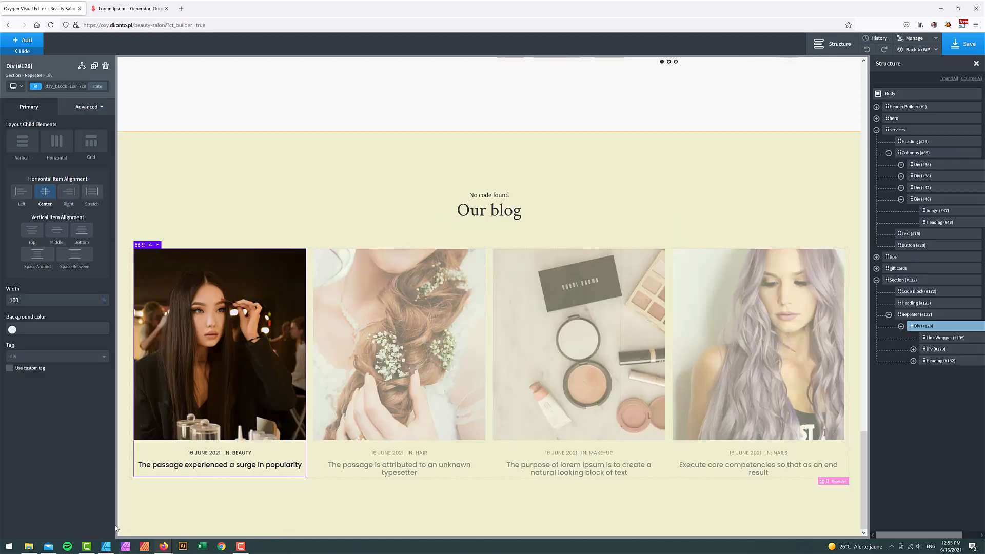
left_click(107, 542)
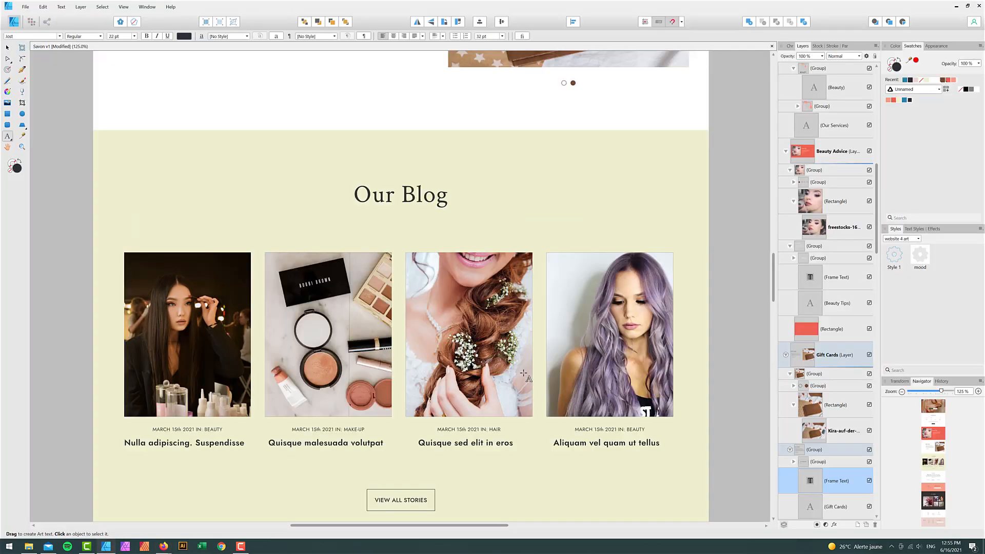
scroll(524, 367, "down", 3)
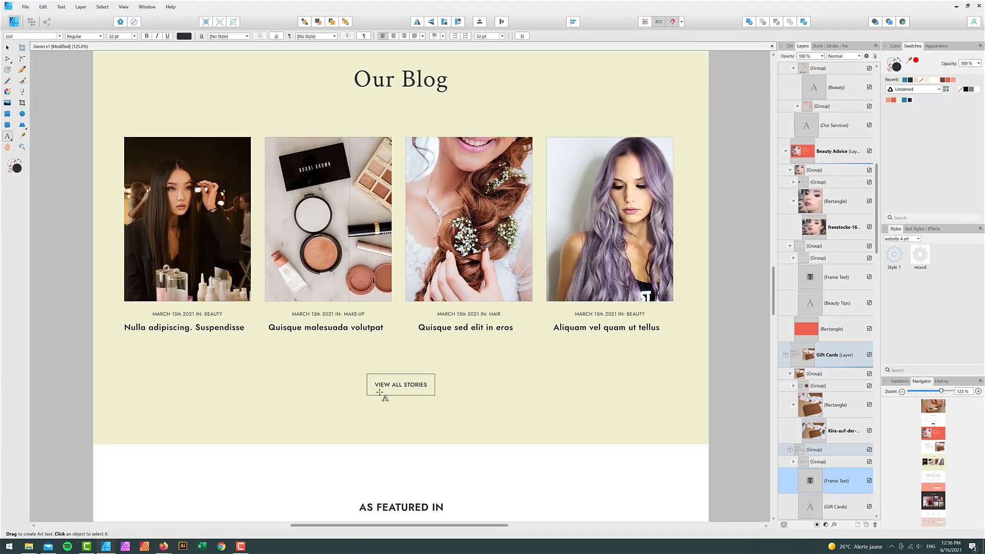
left_click(956, 5)
scroll(418, 354, "up", 5)
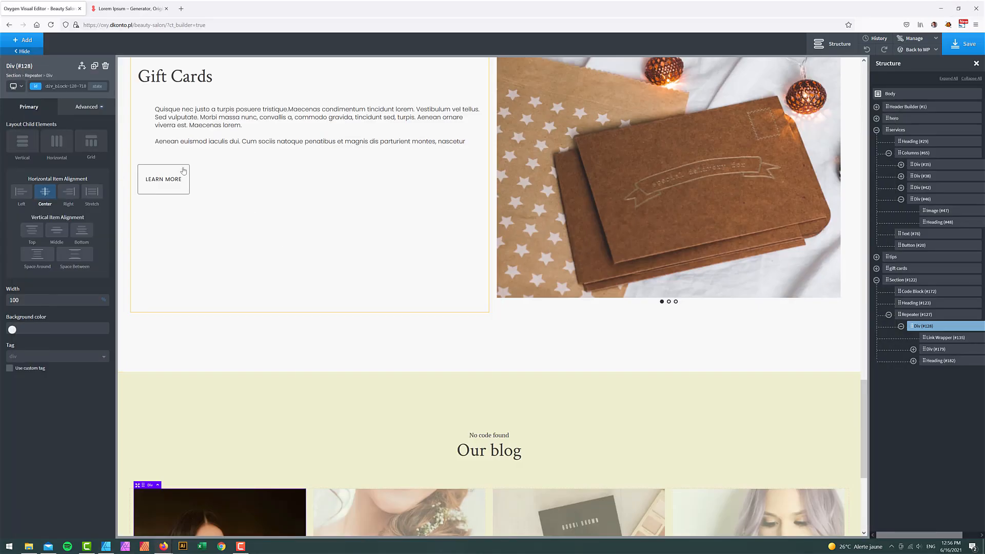
- Duplicate the LEARN MORE button and move the copy below the blog posts repeater in Section #122
left_click(163, 179)
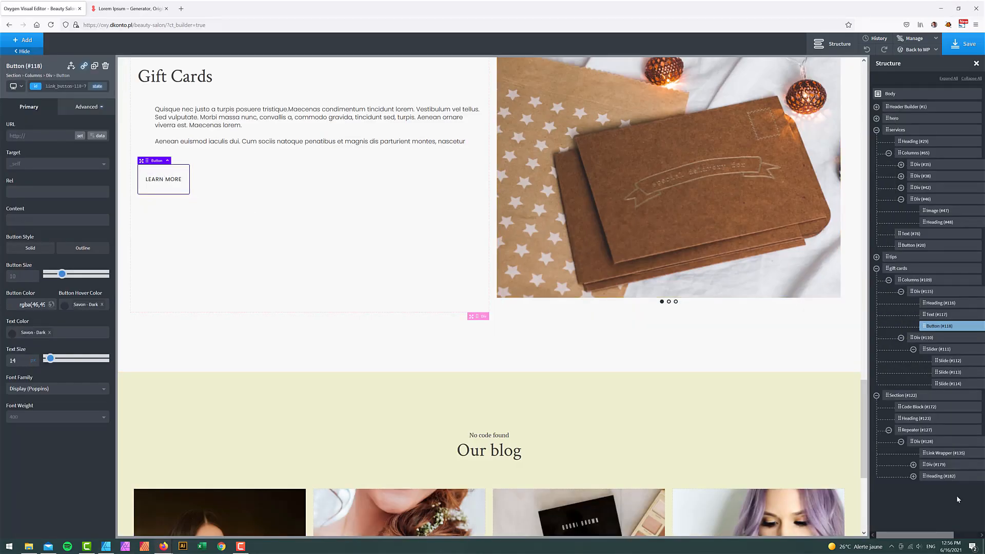
left_click_drag(940, 535, 968, 533)
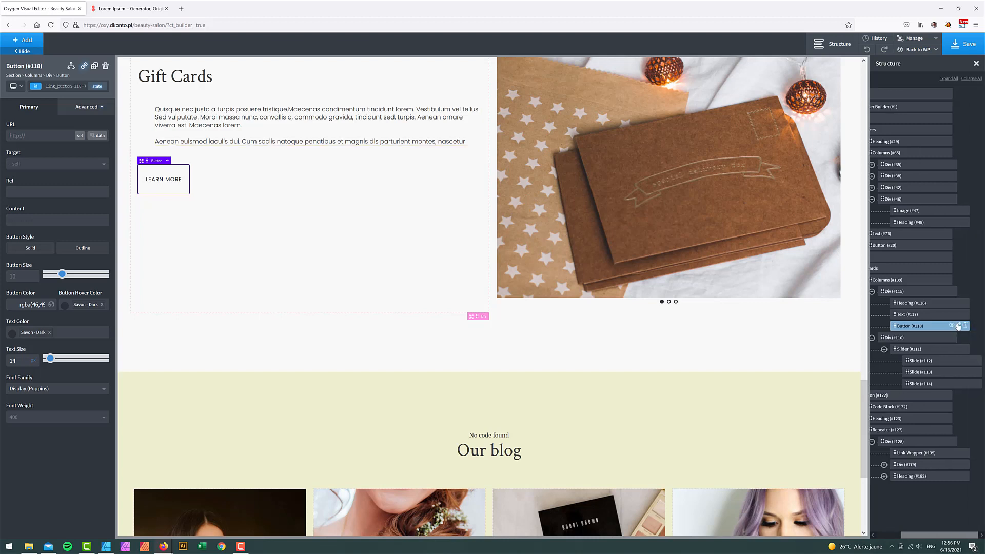
right_click(957, 331)
left_click(918, 345)
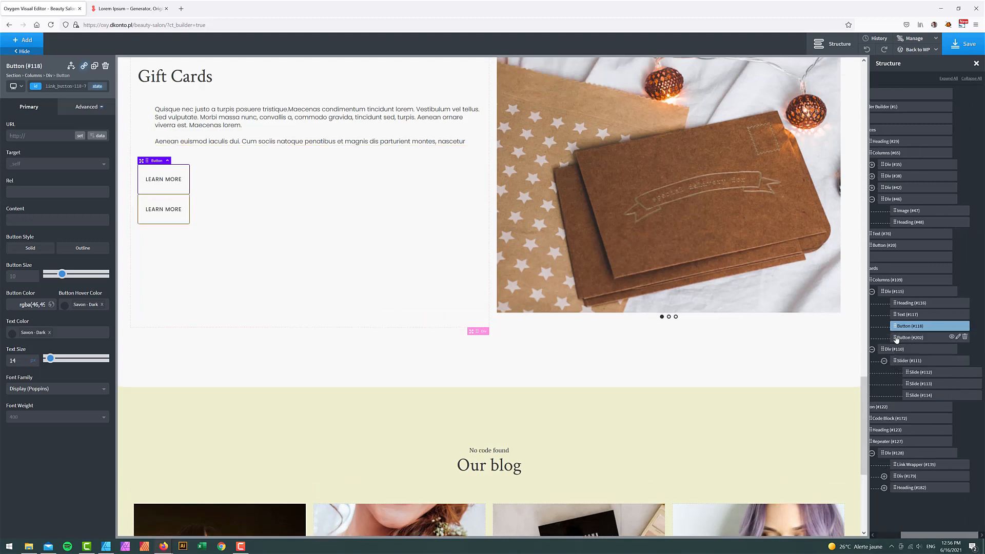
left_click_drag(897, 339, 892, 513)
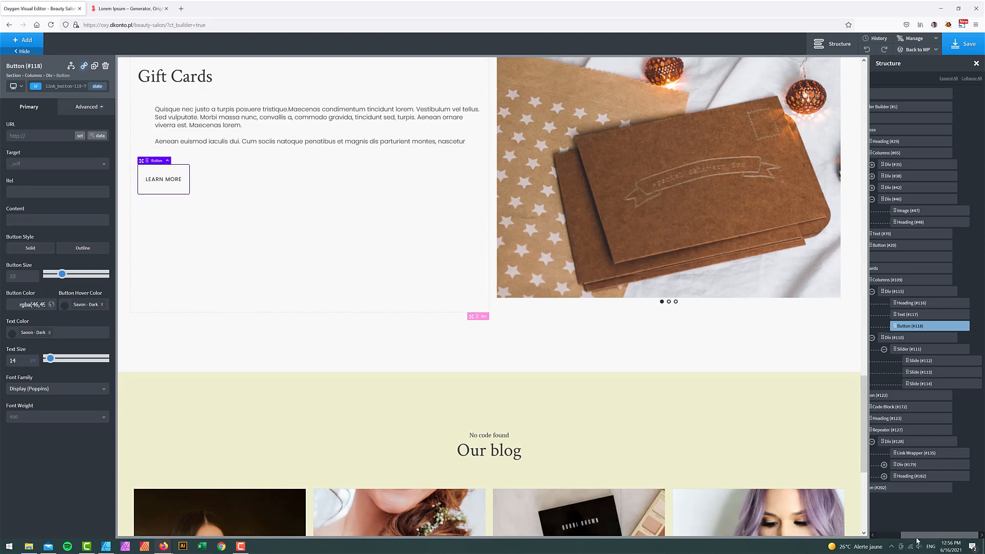
left_click(886, 433)
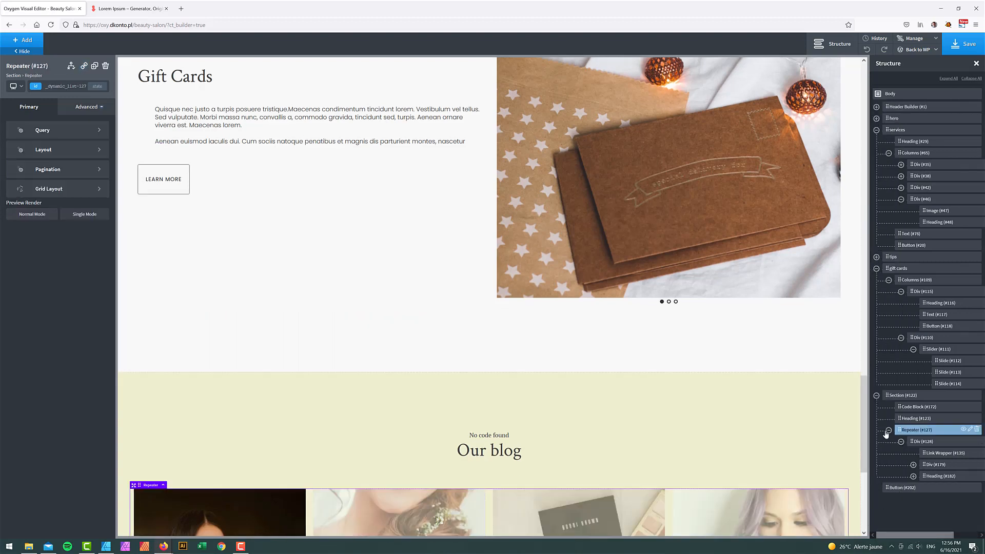
left_click(888, 430)
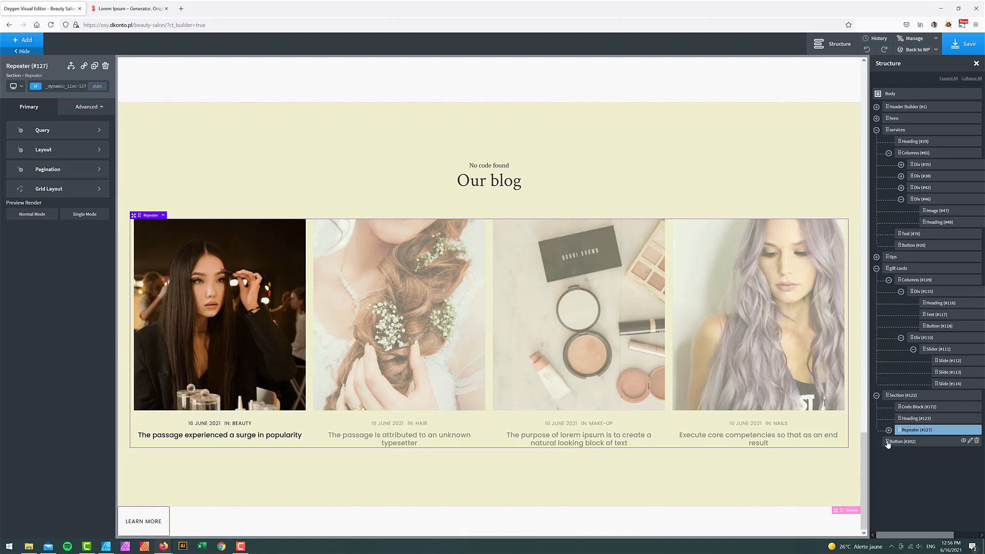
left_click_drag(888, 445, 902, 441)
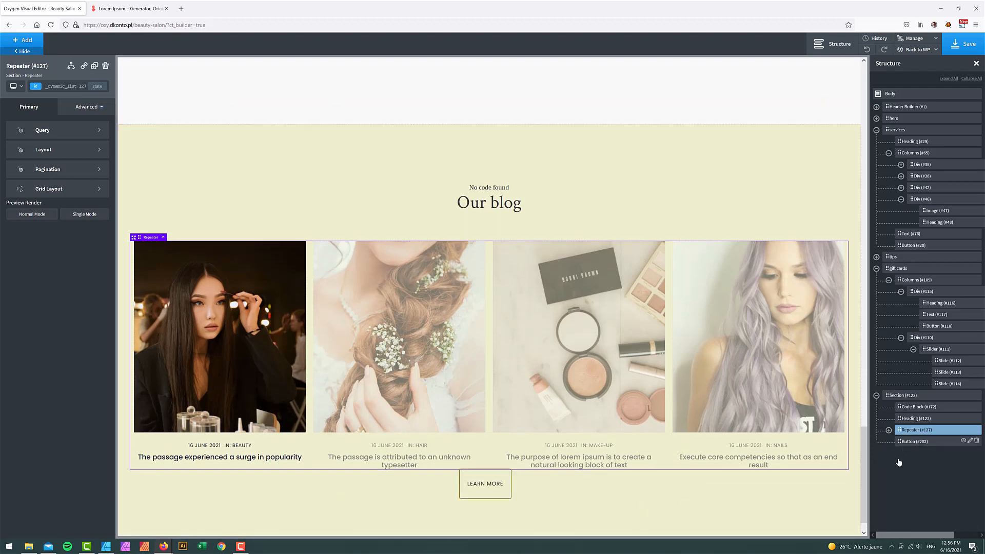
left_click(904, 443)
- Give the blog posts repeater a bottom margin of 75
left_click(910, 432)
left_click(88, 107)
left_click(72, 147)
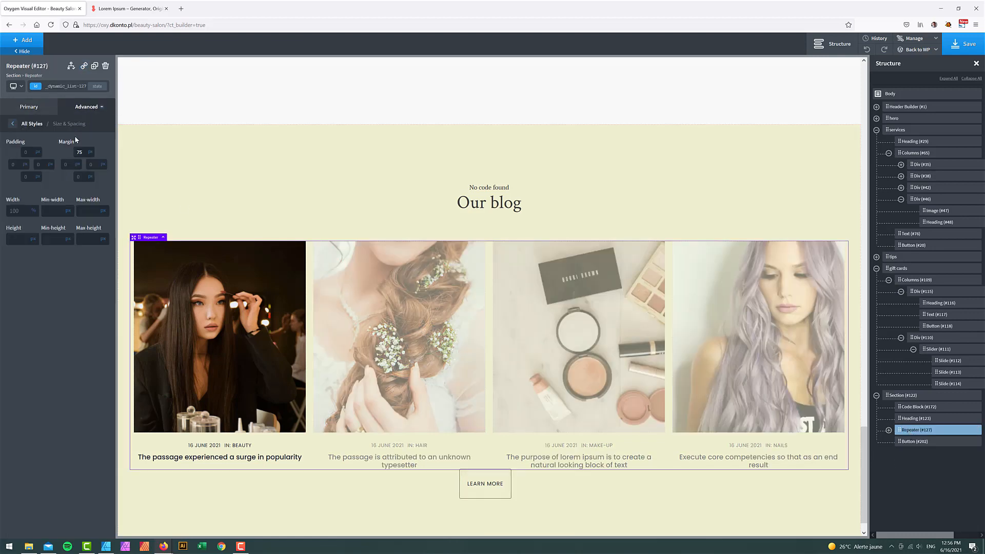
left_click(81, 175)
type("75")
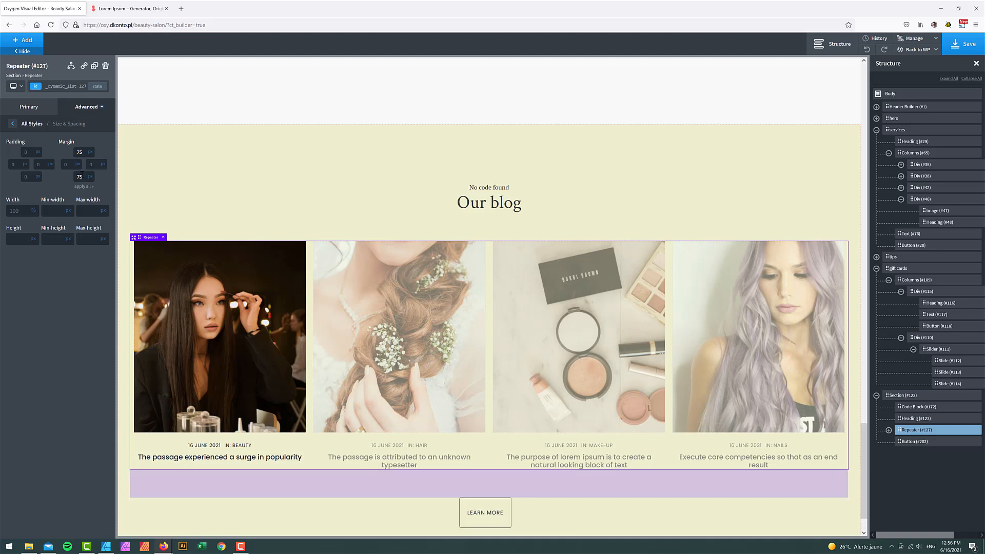
scroll(256, 140, "down", 1)
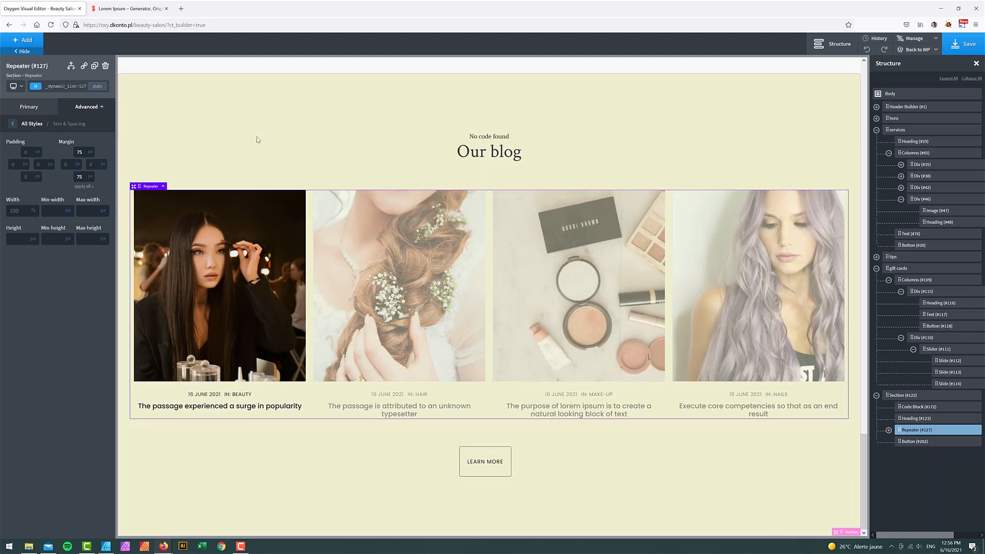
left_click(16, 86)
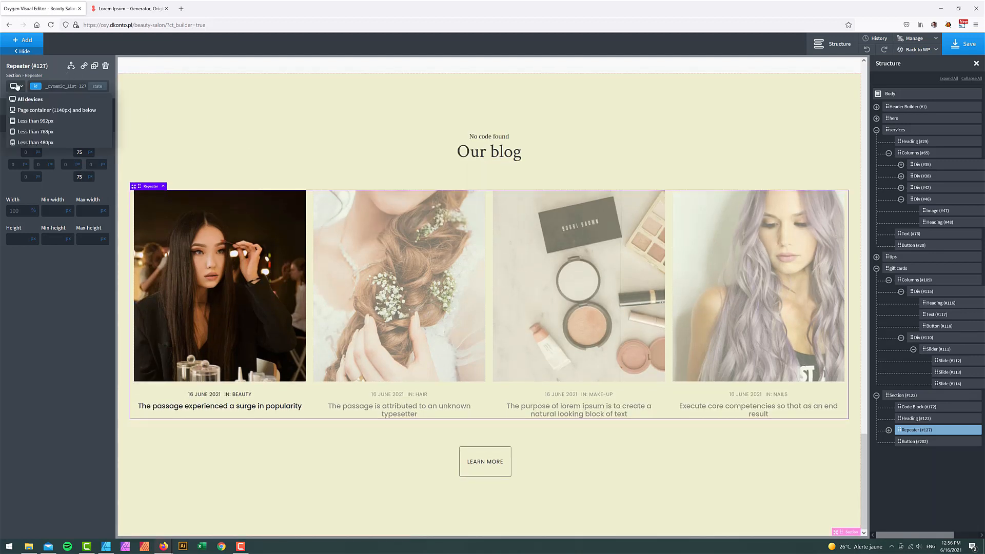
- At a narrower breakpoint, set the repeater layout to Vertical
left_click(32, 123)
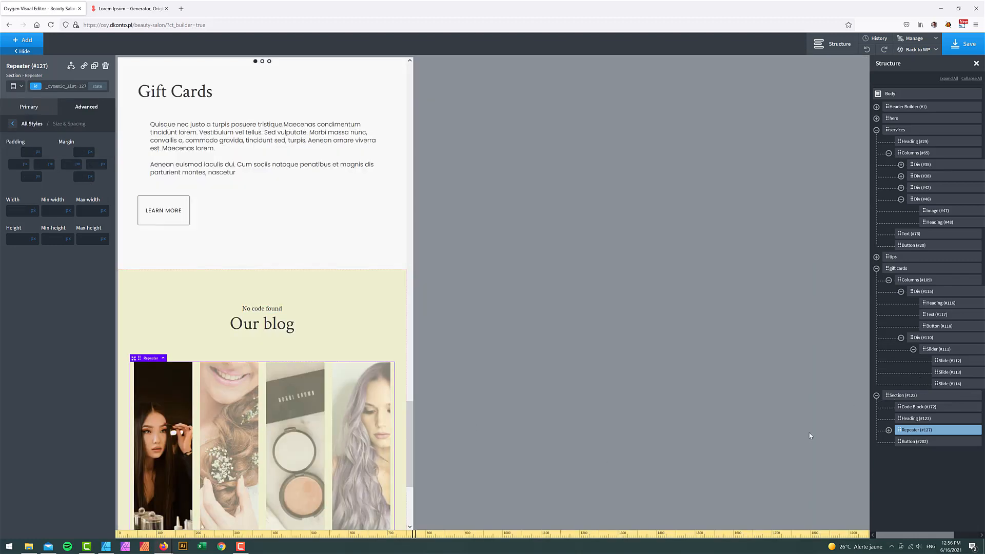
left_click(12, 124)
left_click(39, 109)
left_click(48, 126)
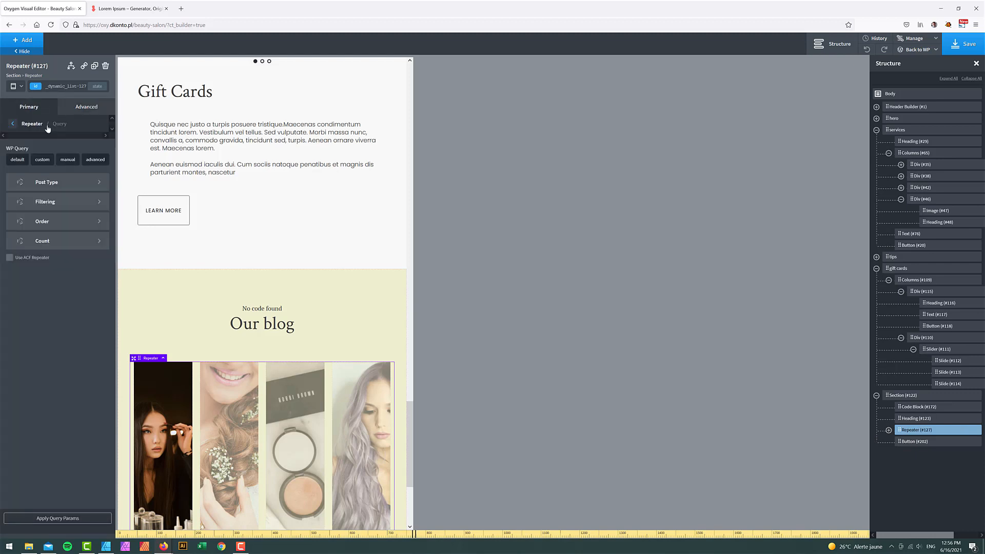
left_click(13, 125)
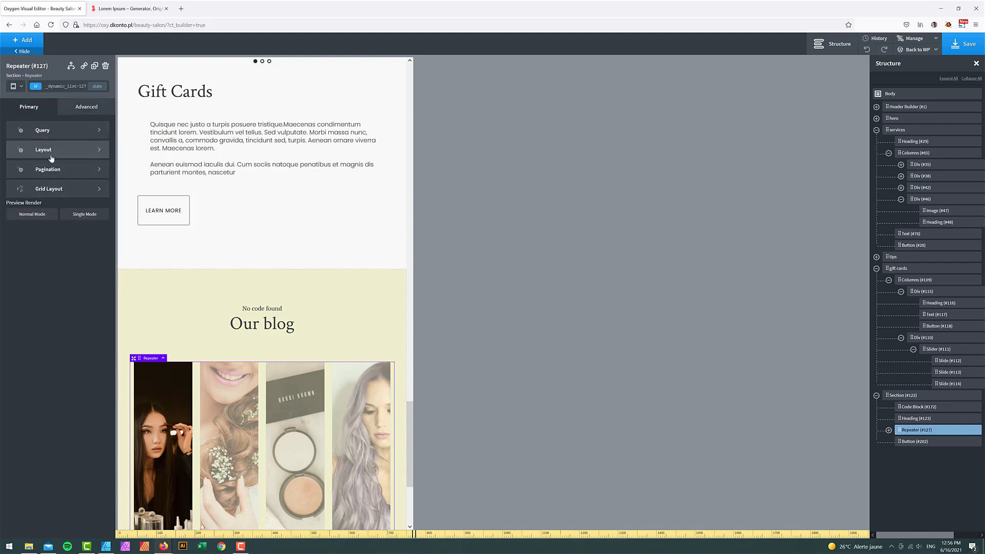
left_click(46, 154)
left_click(31, 165)
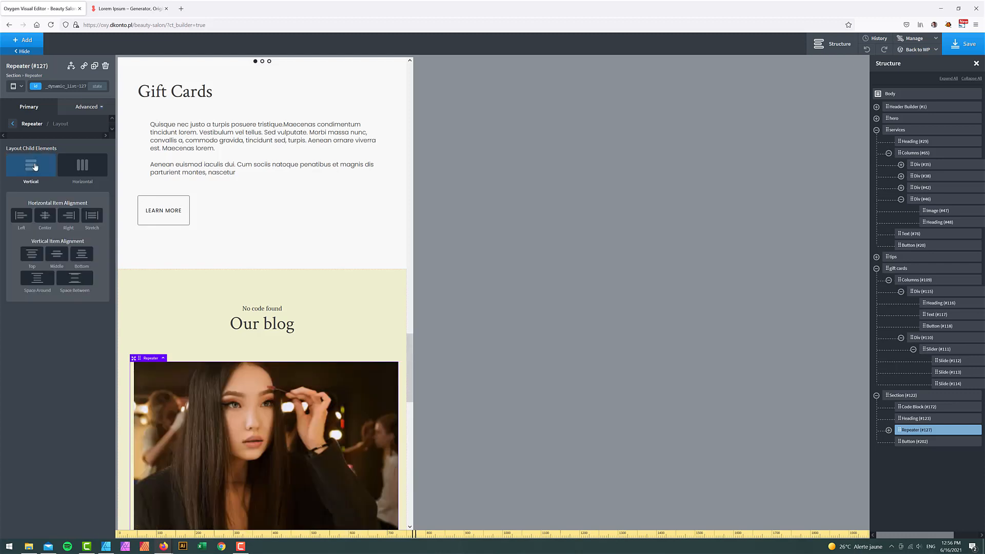
scroll(316, 277, "down", 4)
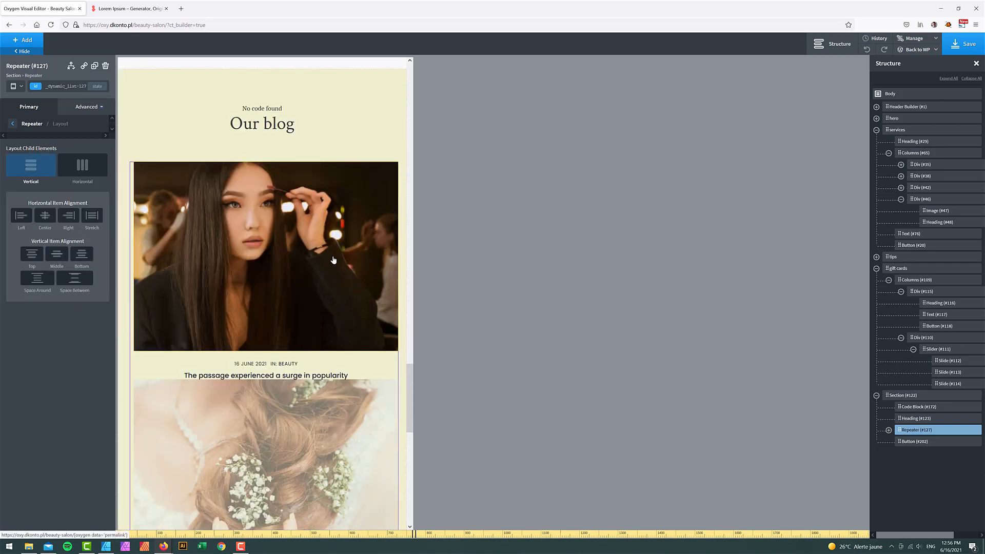
scroll(333, 260, "down", 1)
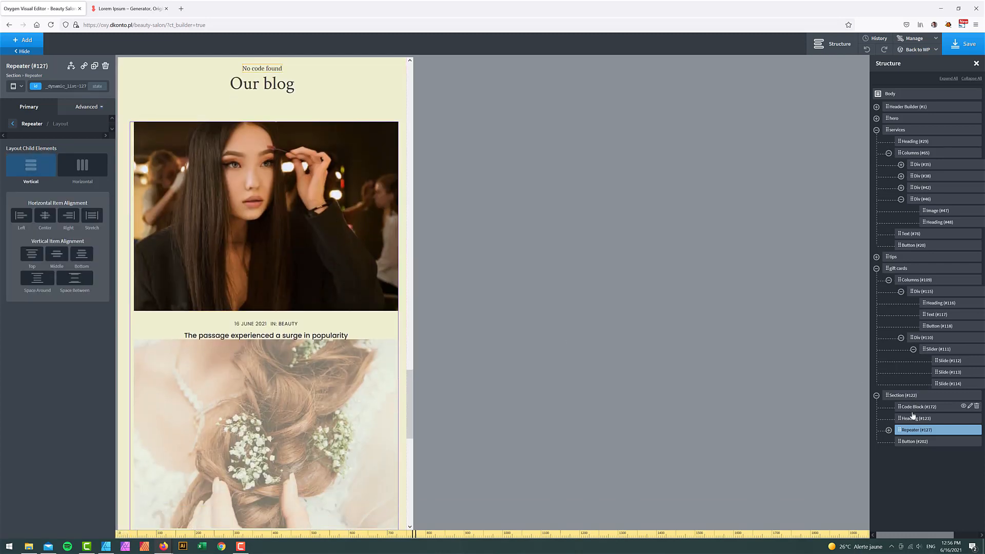
- Give the blog post container Div #128 a bottom margin of 50
left_click(889, 431)
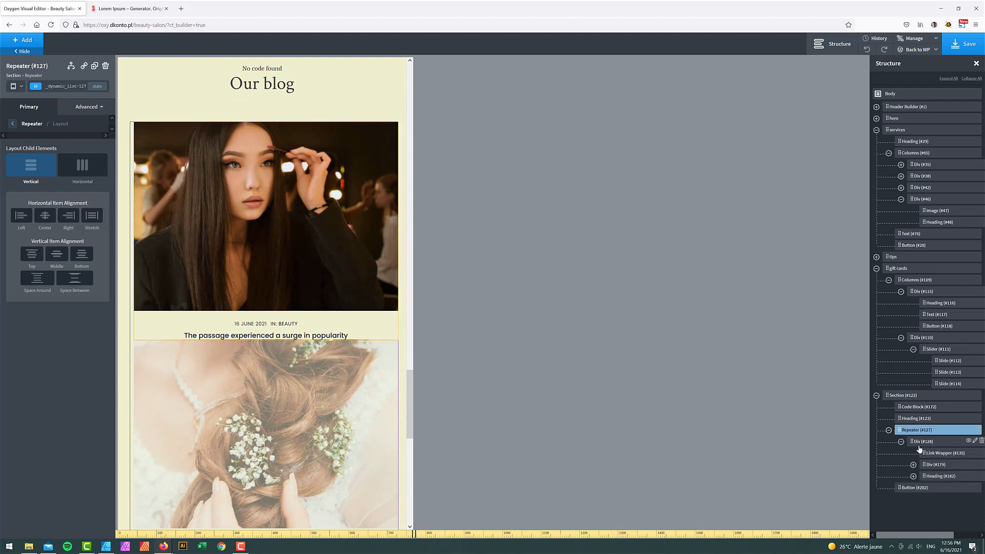
left_click(924, 442)
left_click(91, 109)
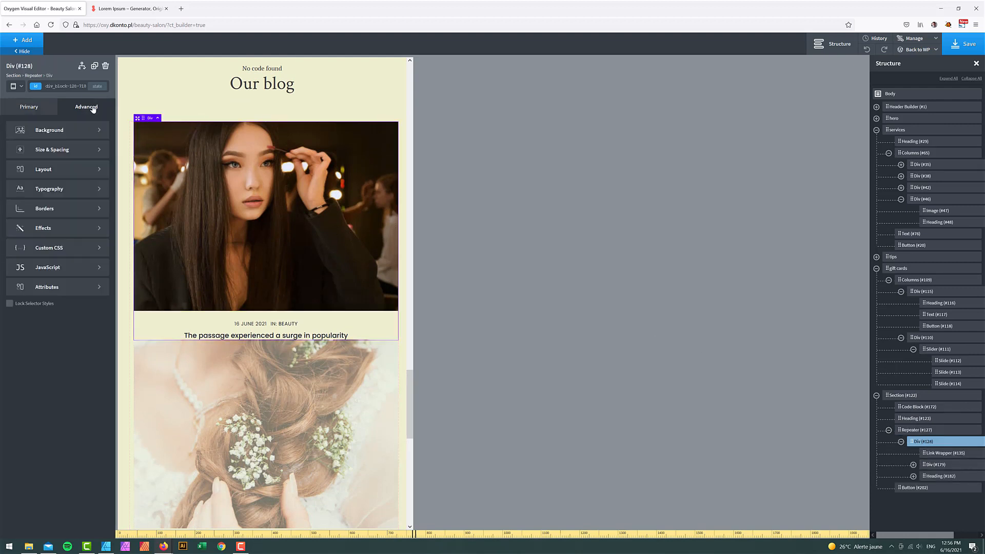
left_click(69, 152)
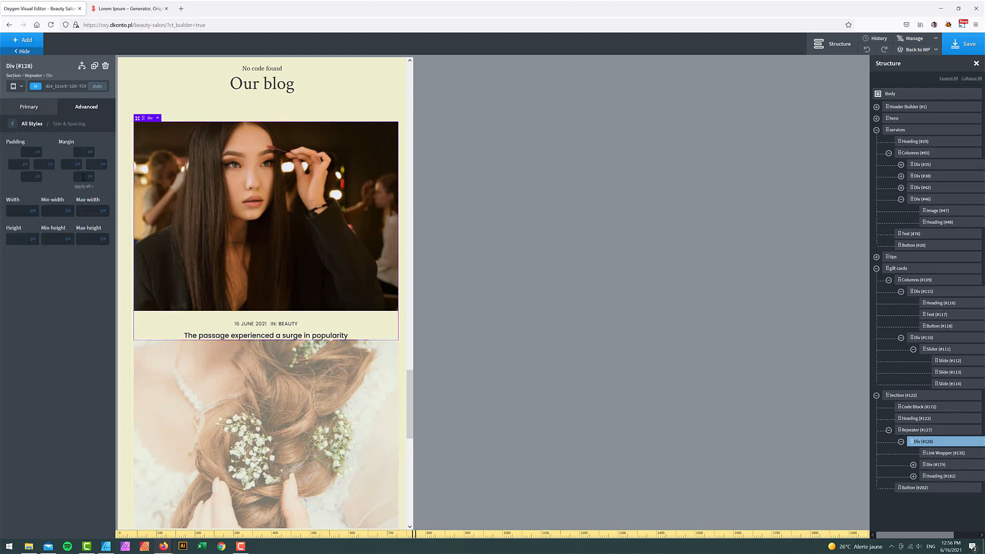
left_click(83, 176)
type("50")
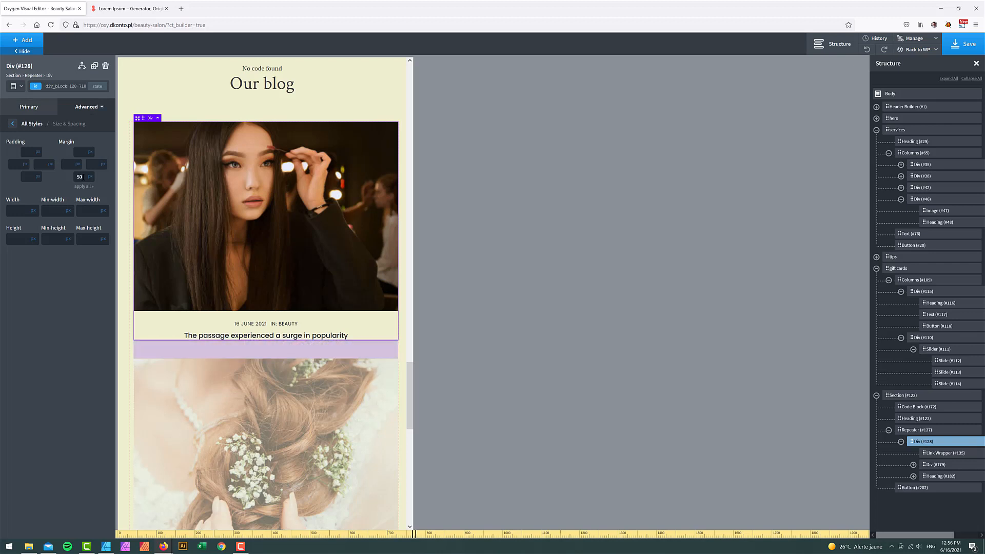
- Preview the mobile breakpoints, return to All devices, and save the page with Ctrl+S
left_click(20, 88)
left_click(30, 132)
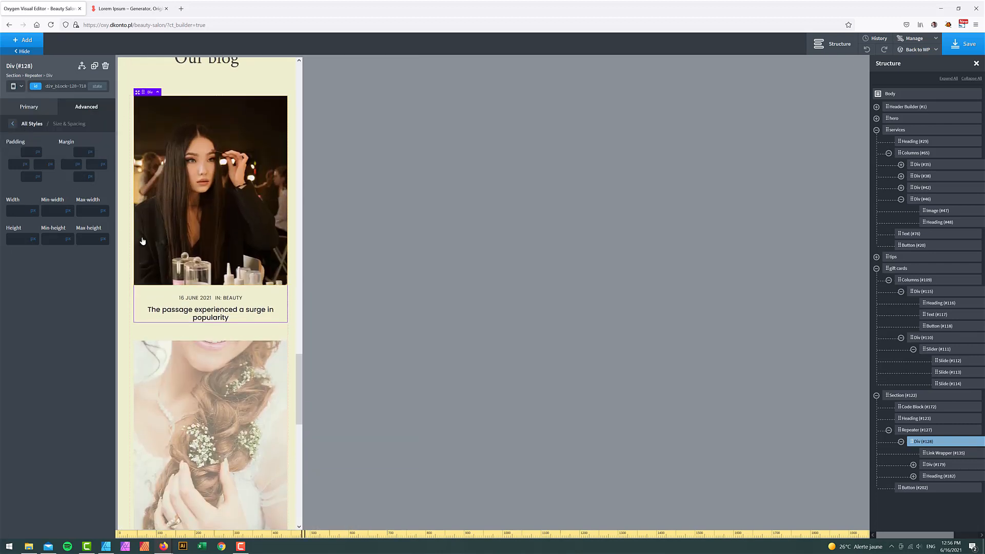
left_click(20, 87)
left_click(31, 147)
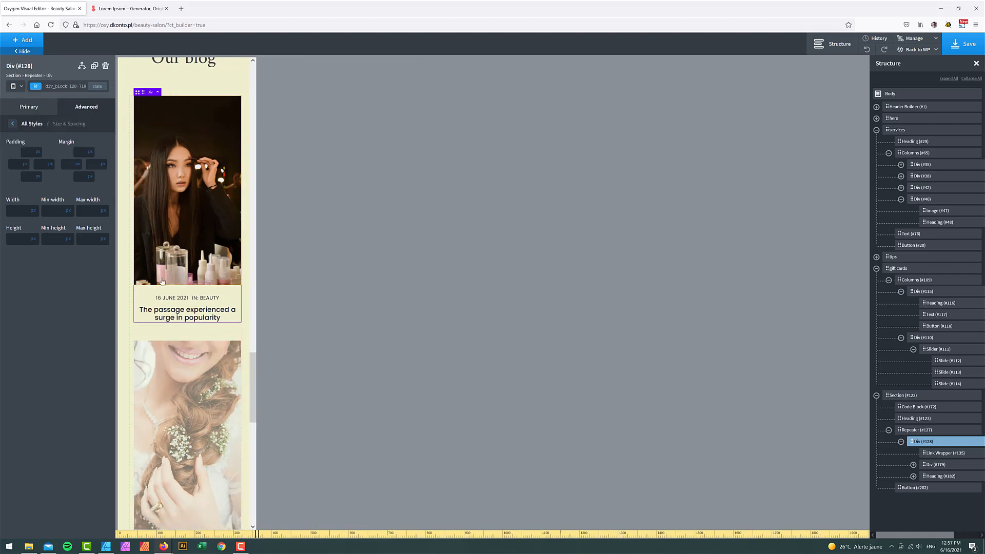
scroll(161, 281, "down", 10)
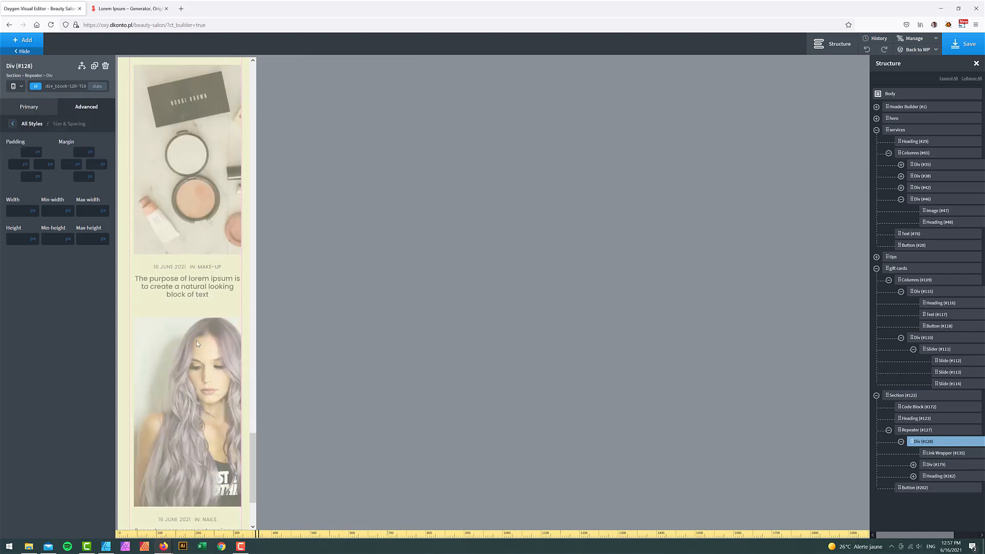
left_click(21, 87)
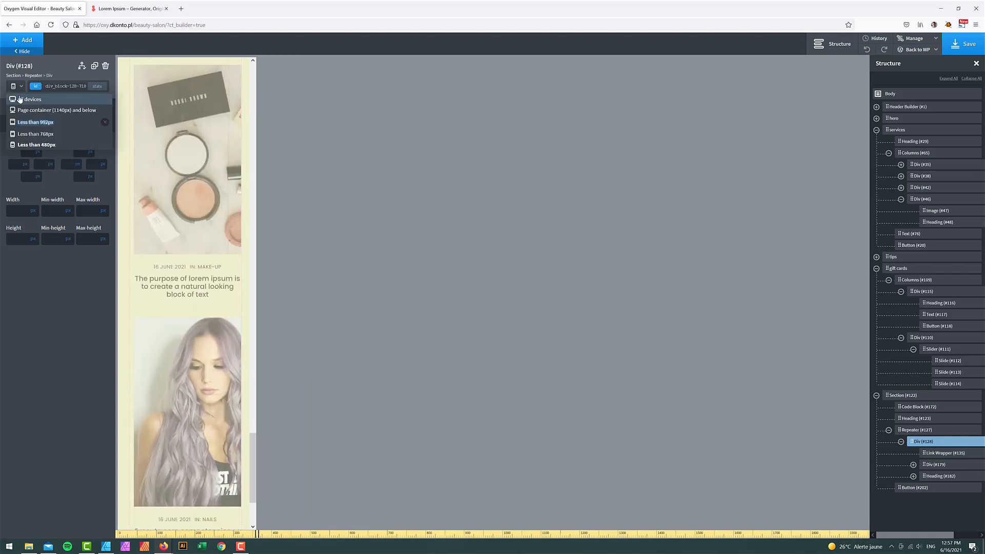
left_click(21, 100)
key("ctrl+s")
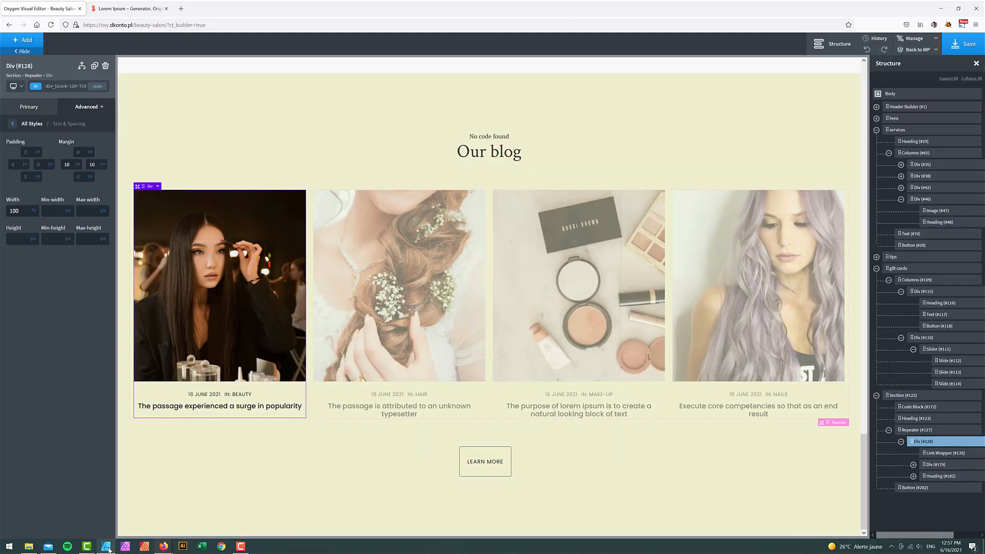
left_click(106, 546)
- Check the AS FEATURED IN label's font in the mockup: Jost SemiBold, 32 pt
scroll(606, 379, "down", 3)
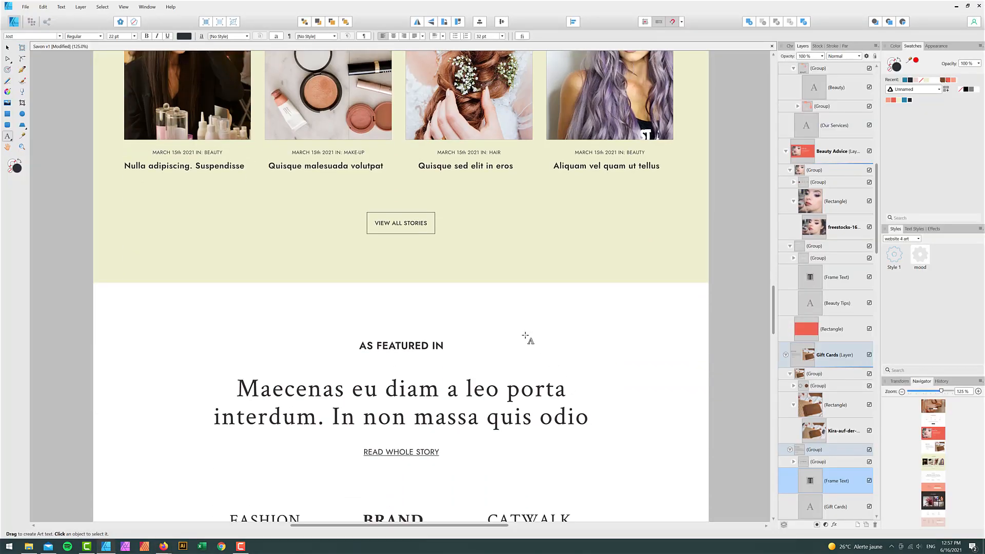
scroll(528, 337, "down", 1)
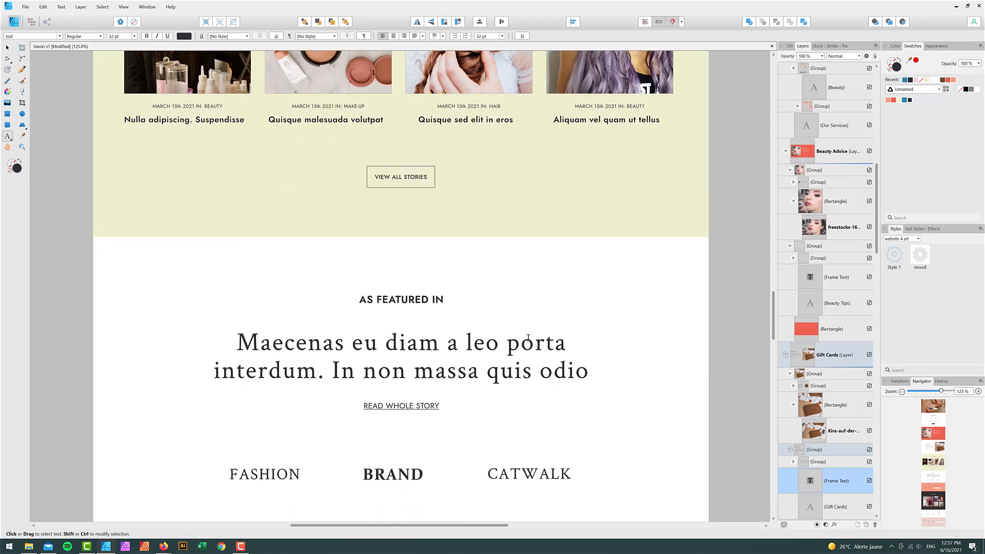
triple_click(416, 297)
key("ctrl+c")
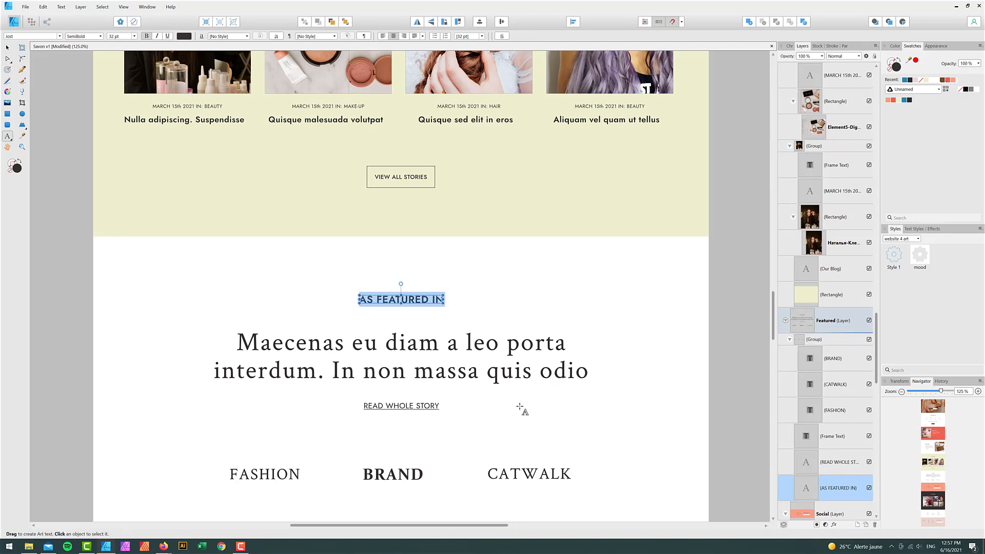
scroll(362, 409, "down", 2)
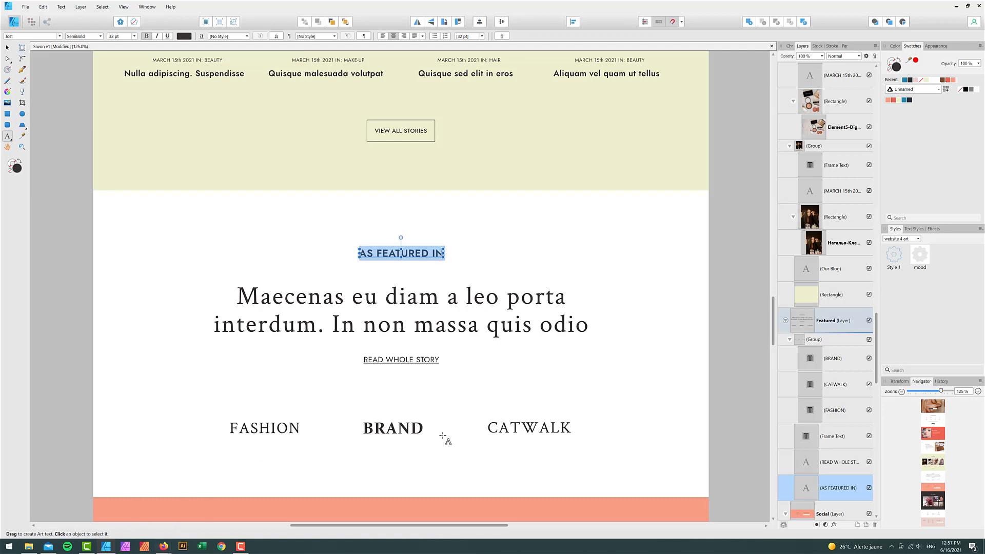
left_click(163, 545)
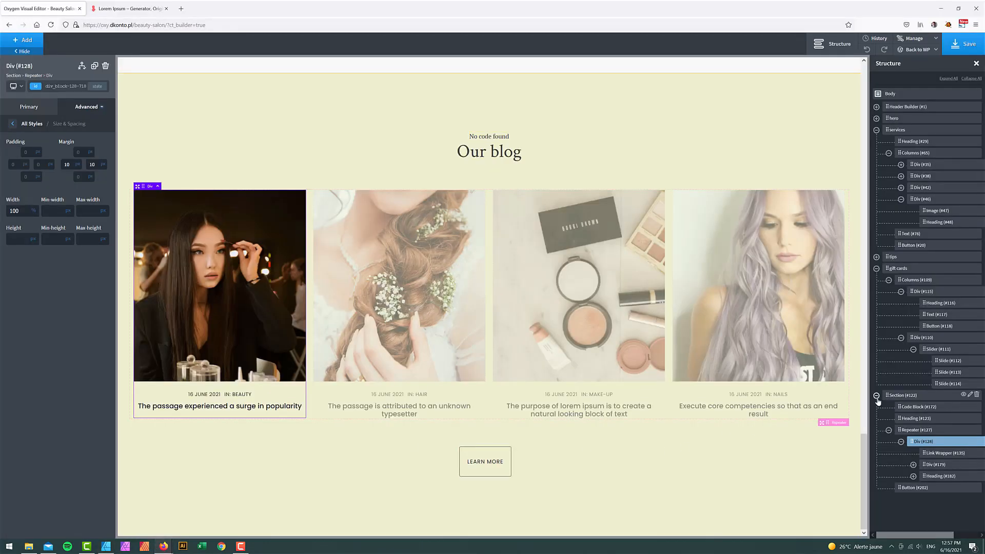
- Add a new empty Section below the blog area
left_click(23, 40)
type("sec")
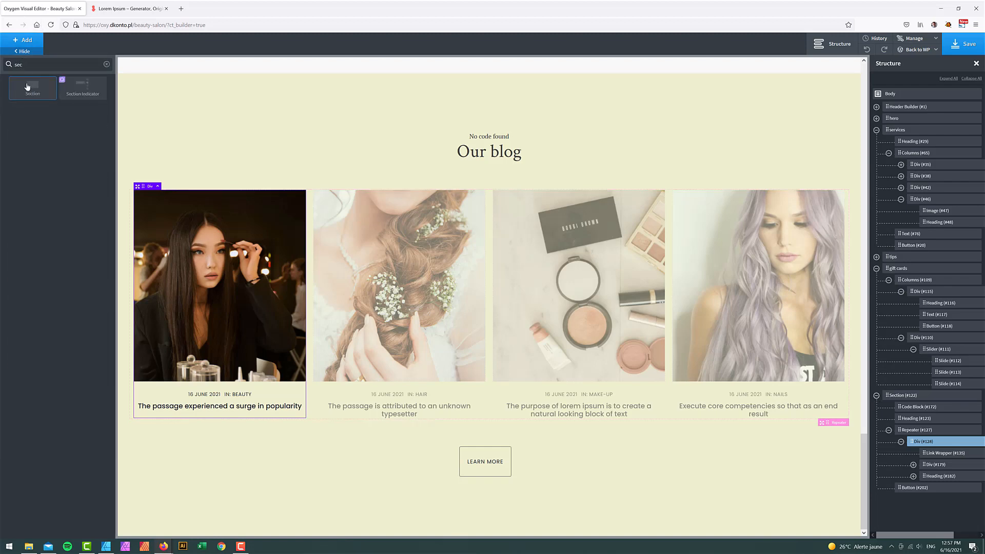
left_click(27, 86)
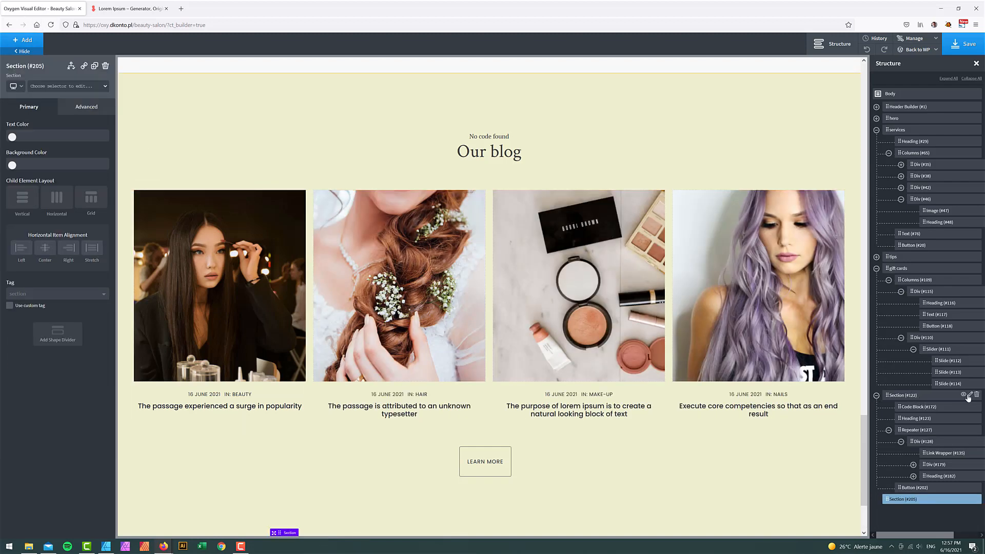
- Rename Section 122 to 'blog'
left_click(970, 395)
left_click(924, 434)
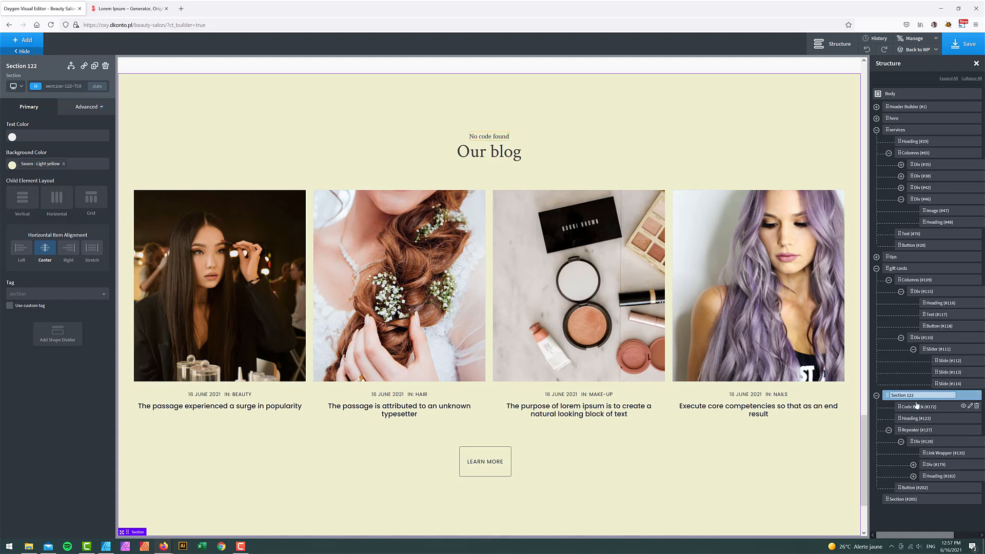
triple_click(903, 399)
type("blog")
key("Return")
- Rename the new Section 205 to 'featured'
left_click(970, 499)
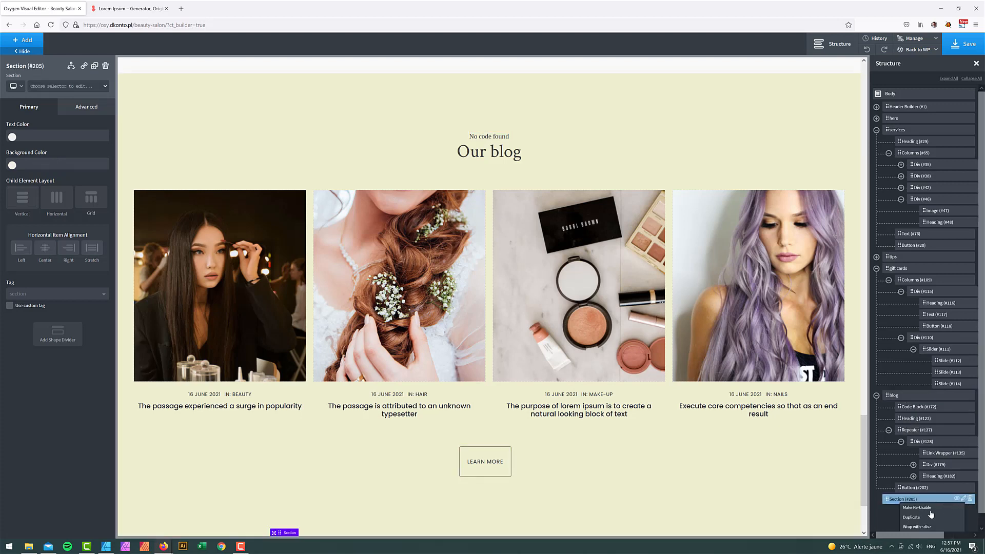
left_click(921, 524)
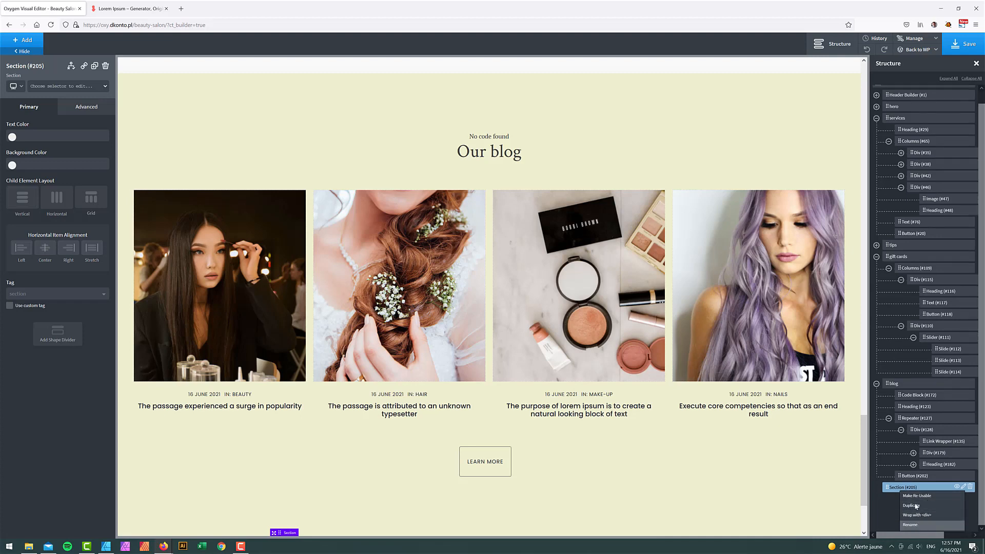
triple_click(907, 500)
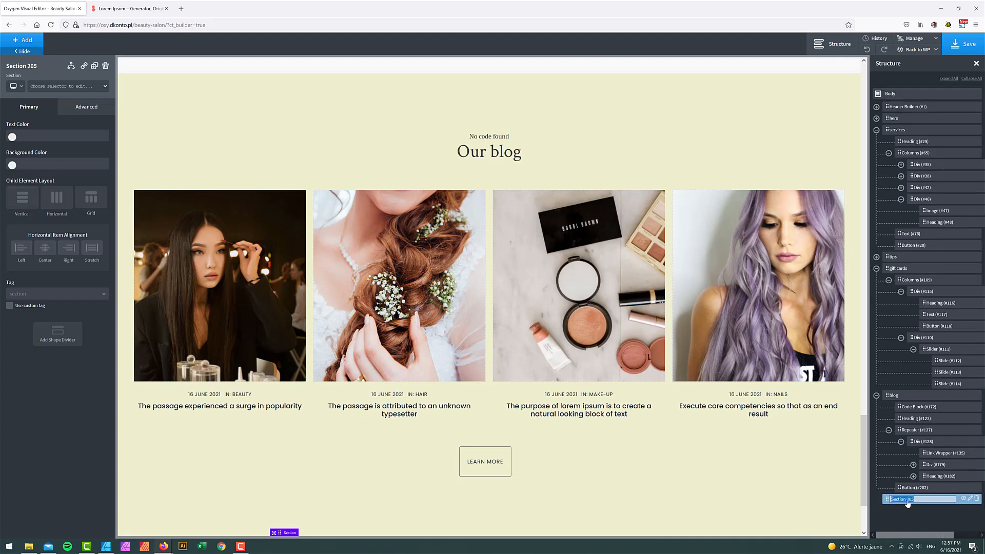
type("featured")
key("Return")
left_click(27, 41)
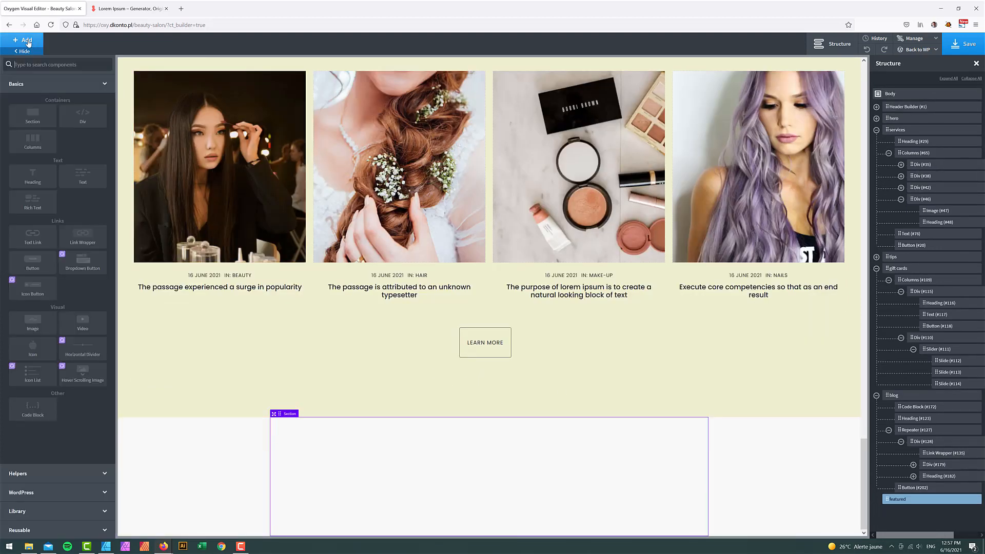
- Add a Text element reading 'AS FEATURED IN' and center the featured section's contents
type("te")
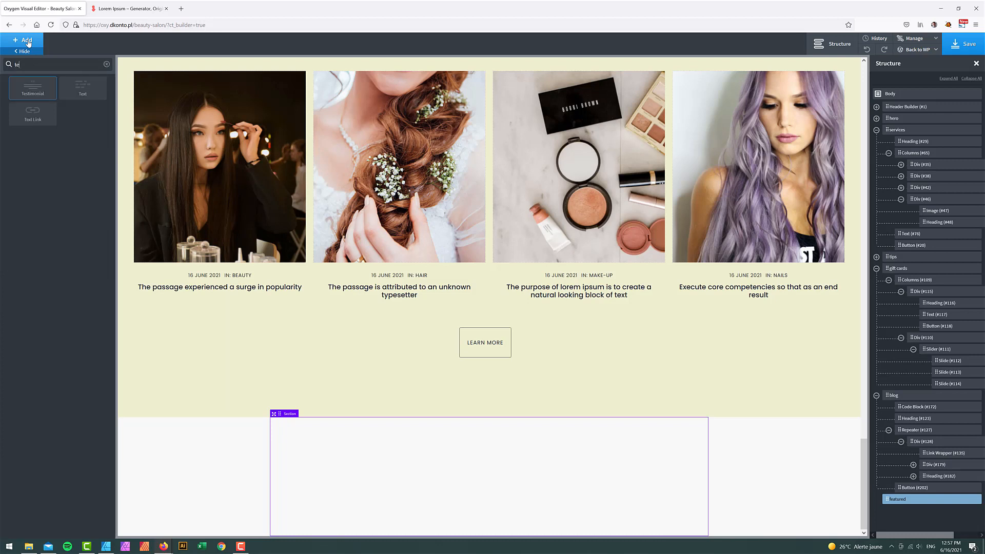
left_click(81, 88)
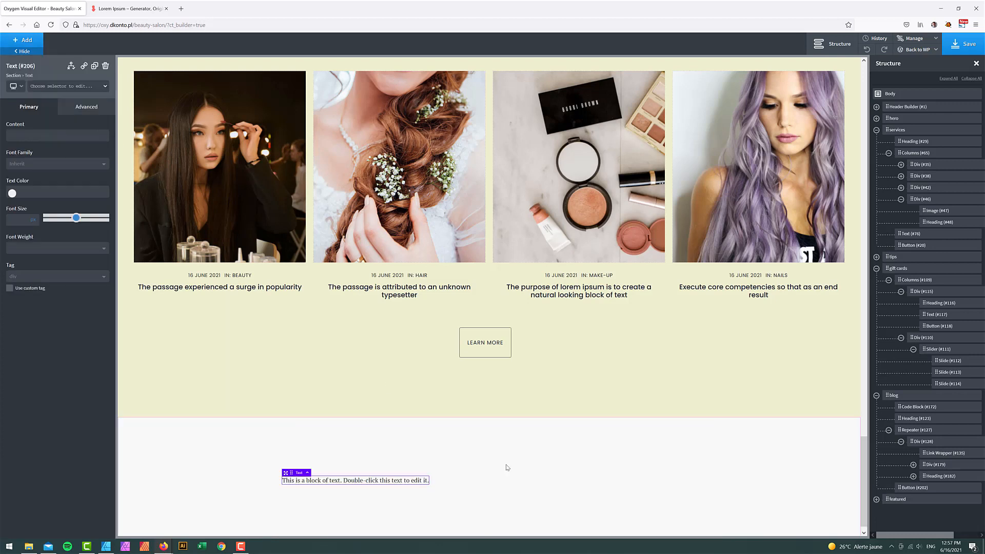
double_click(414, 477)
key("ctrl+a")
key("ctrl+v")
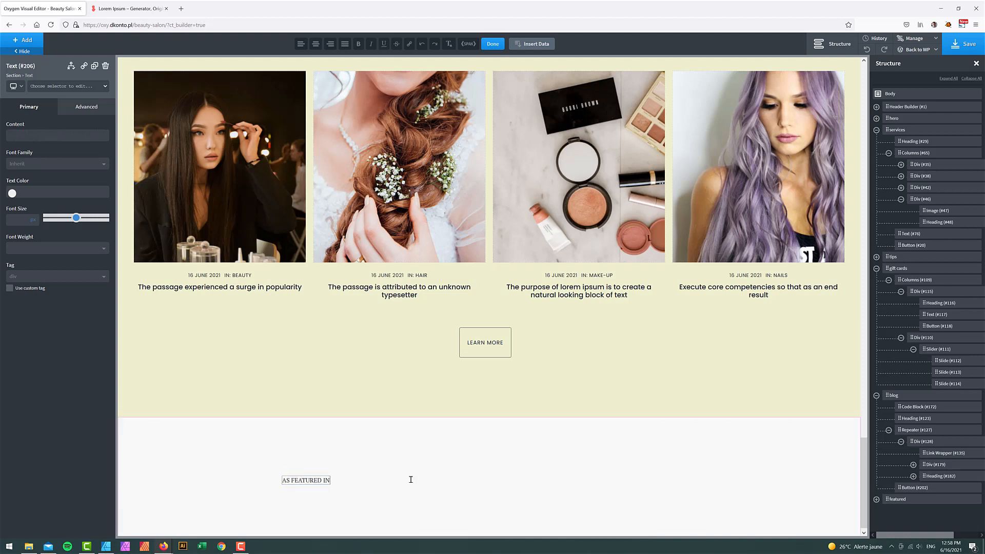
left_click(492, 43)
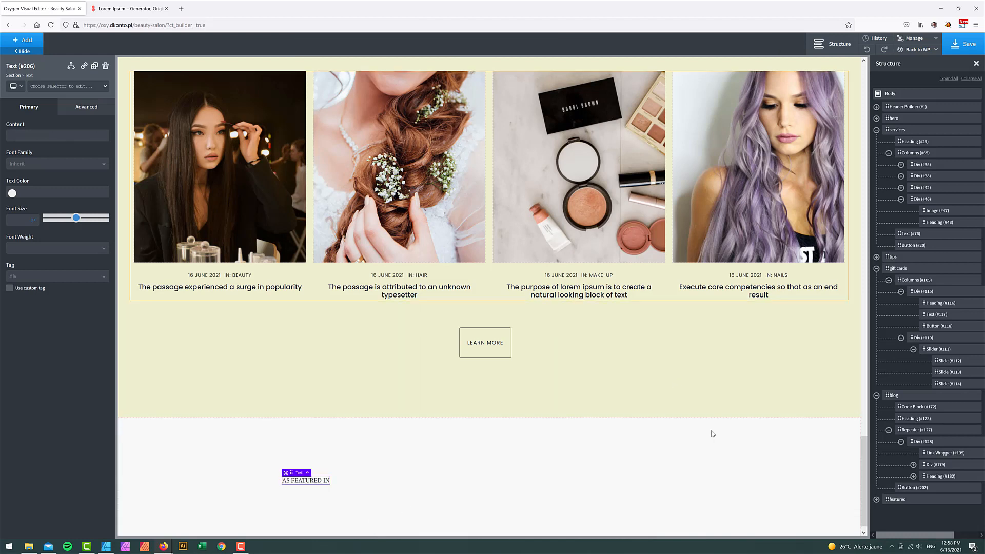
left_click(897, 499)
left_click(44, 250)
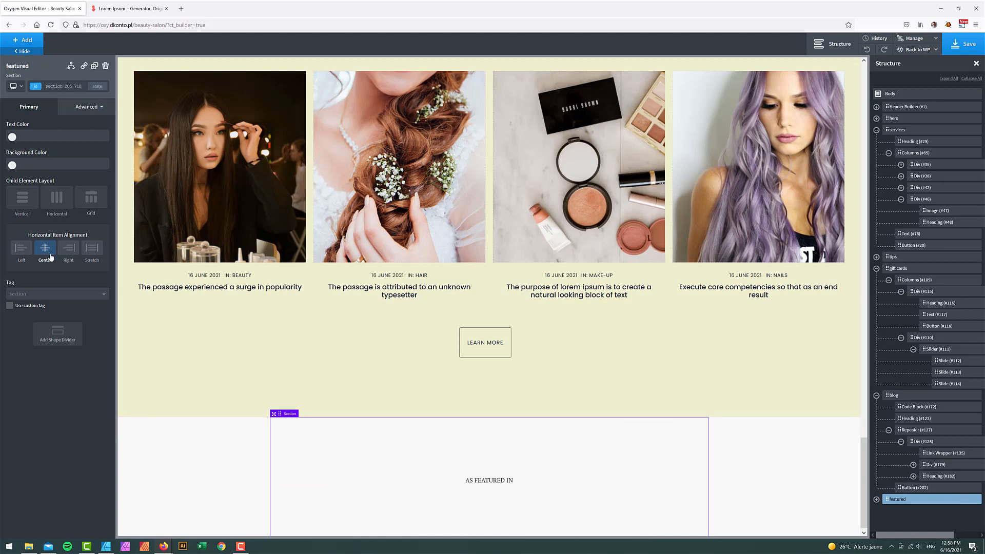
- Style the label in Display (Poppins), weight 600, uppercase, size 18
left_click(489, 480)
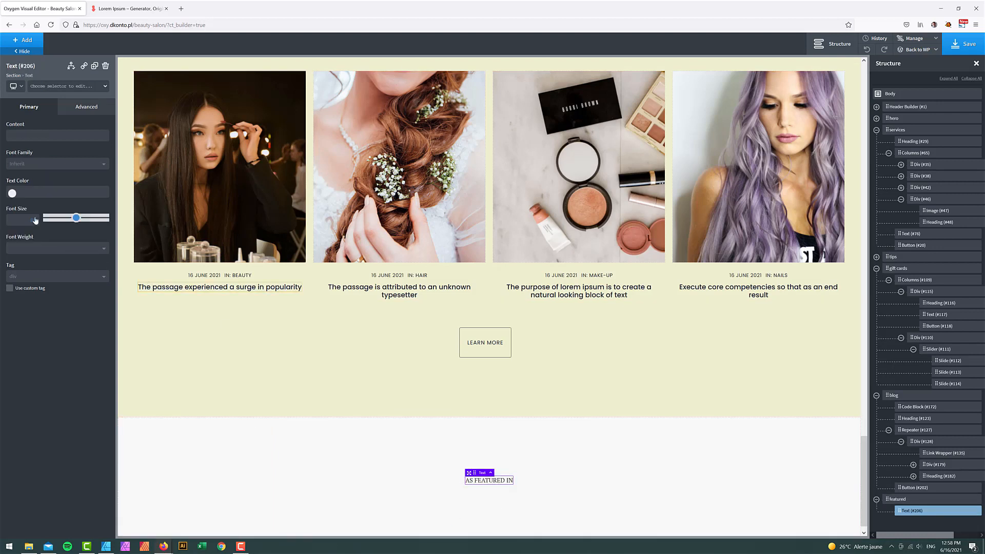
left_click(41, 164)
left_click(30, 206)
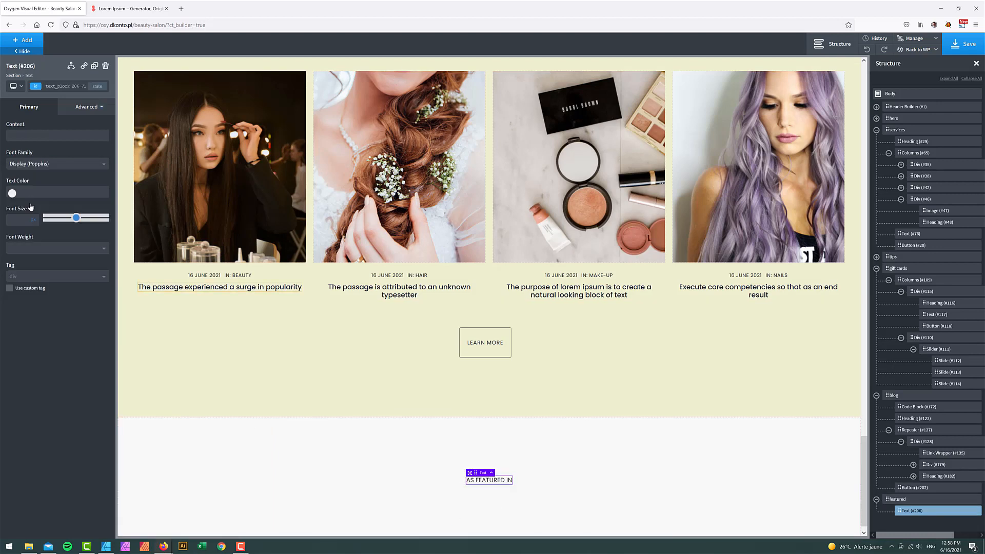
left_click(27, 249)
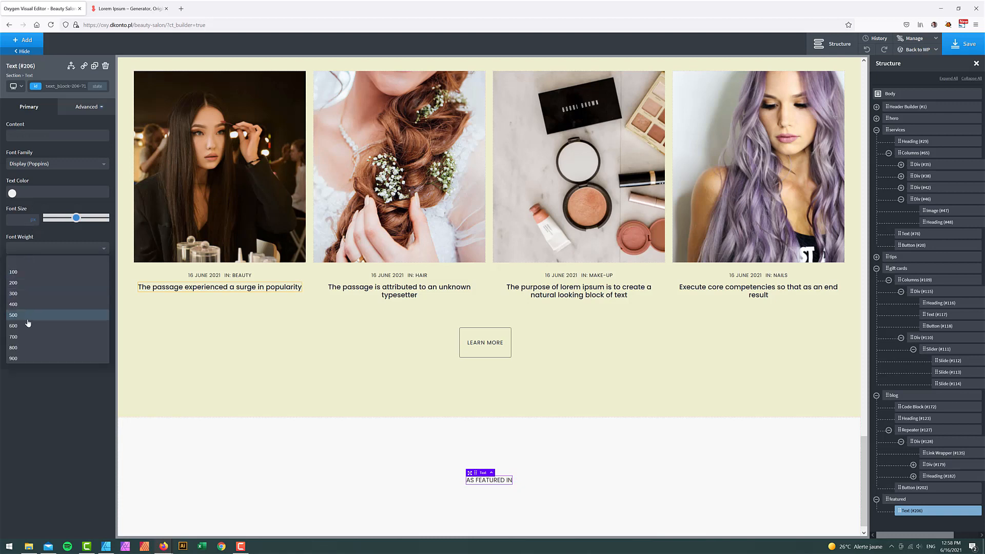
left_click(23, 326)
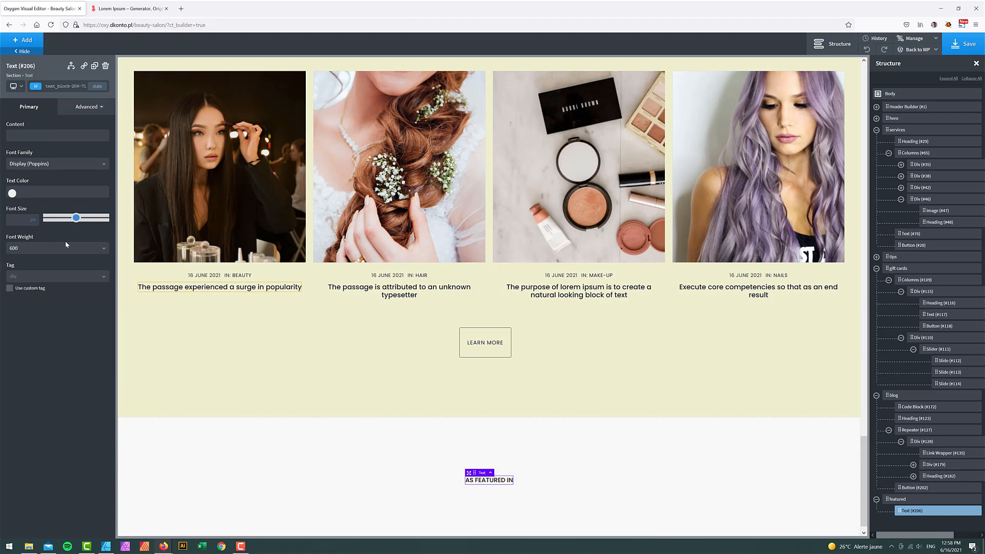
left_click(87, 107)
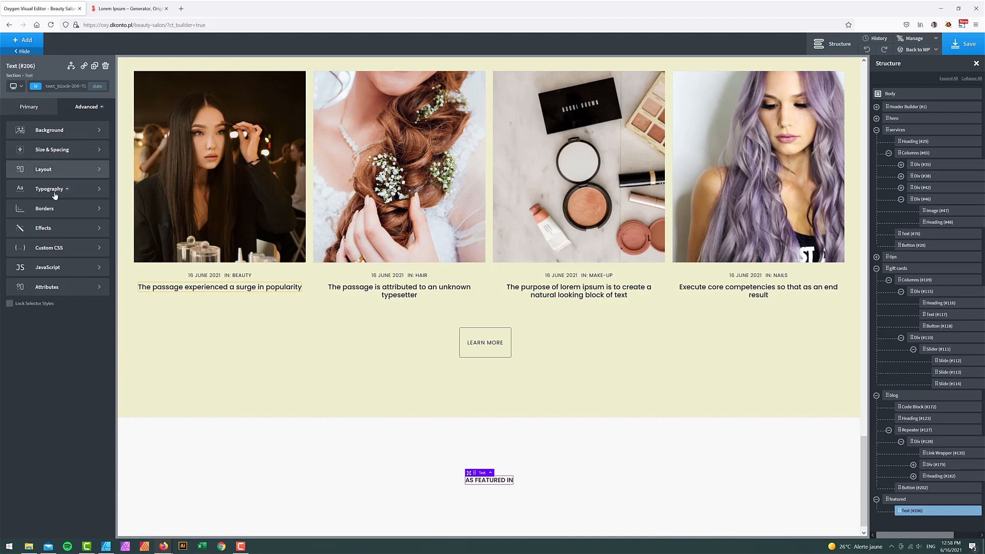
left_click(55, 189)
left_click(67, 325)
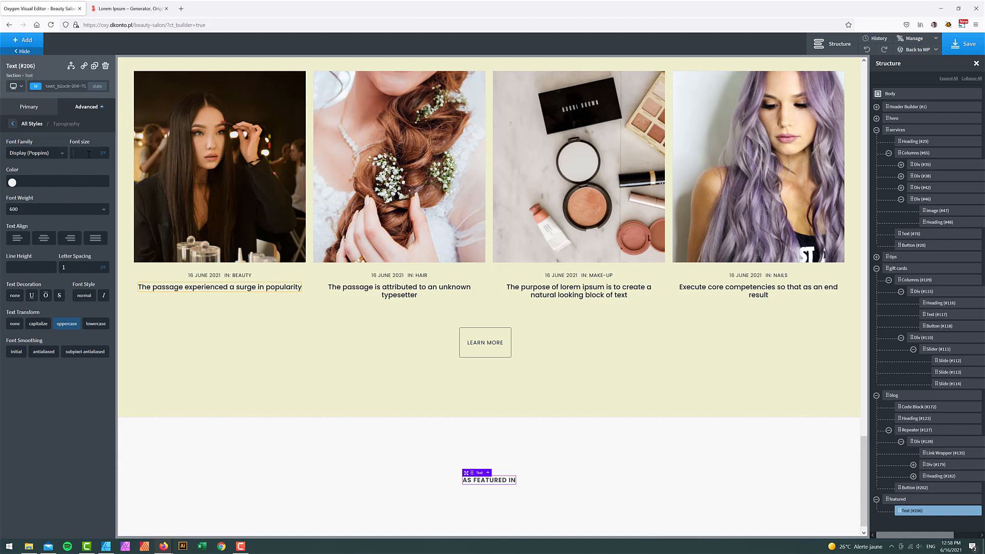
type("17")
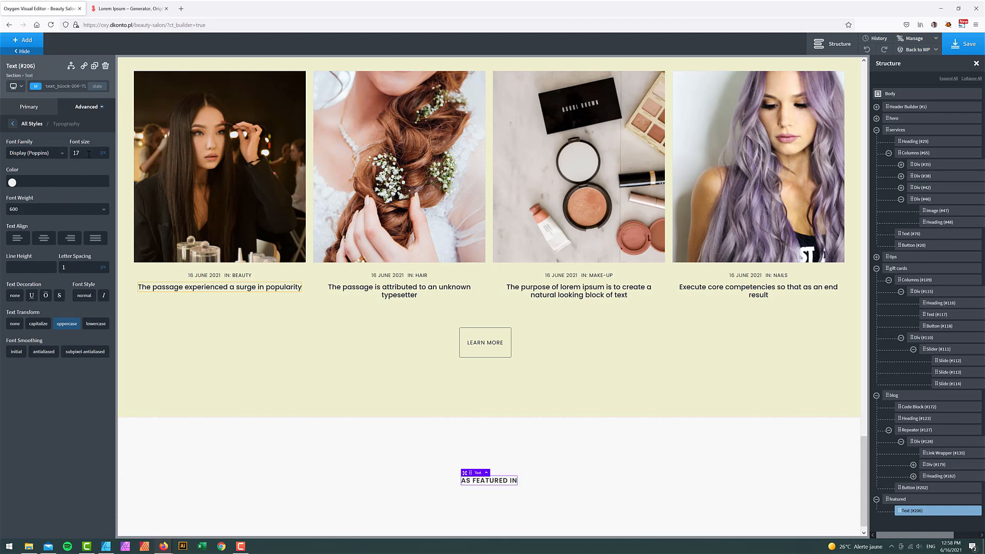
key("Up")
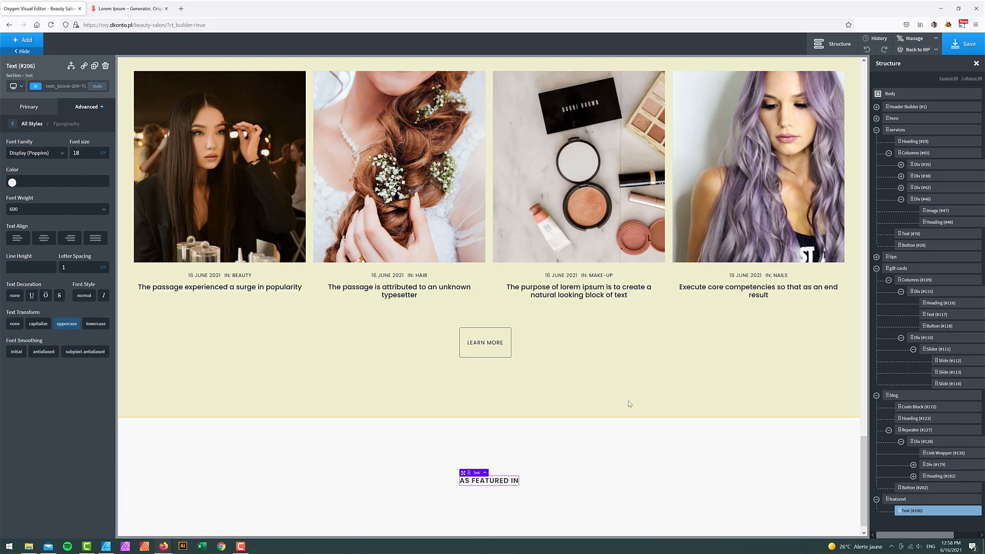
scroll(627, 441, "down", 1)
- Select the Maecenas headline paragraph's text in the Affinity Designer mockup
left_click(106, 546)
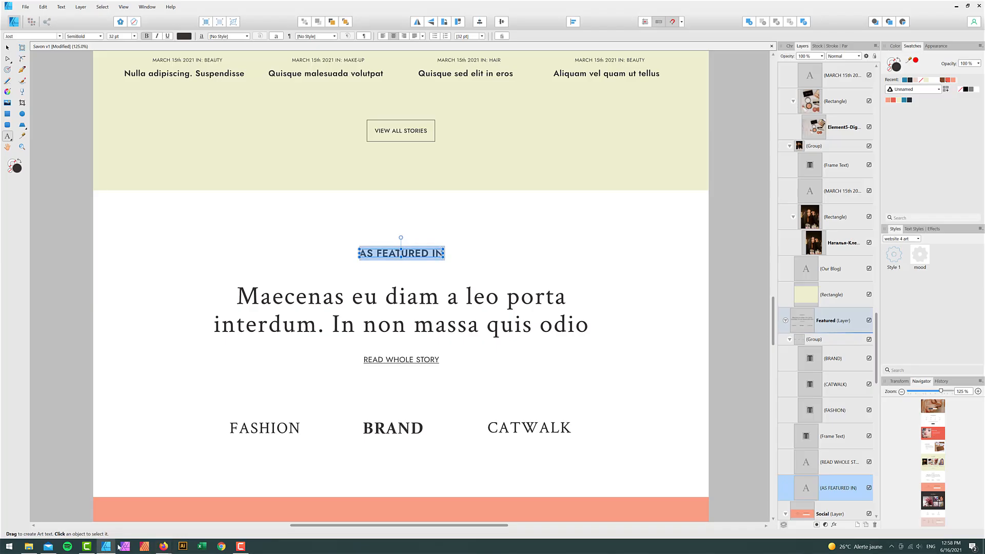
left_click(237, 296)
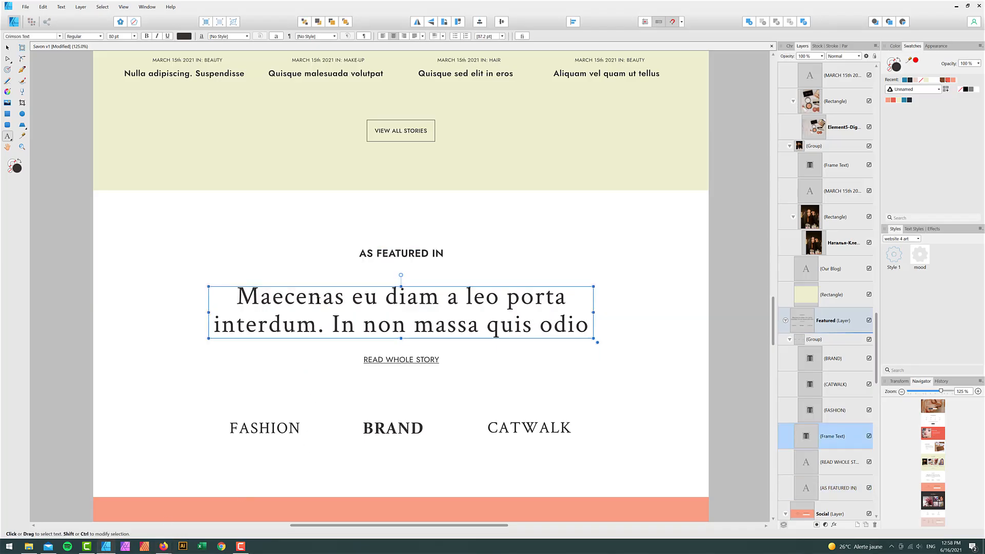
key("ctrl+a")
key("ctrl+c")
mouse_move(163, 546)
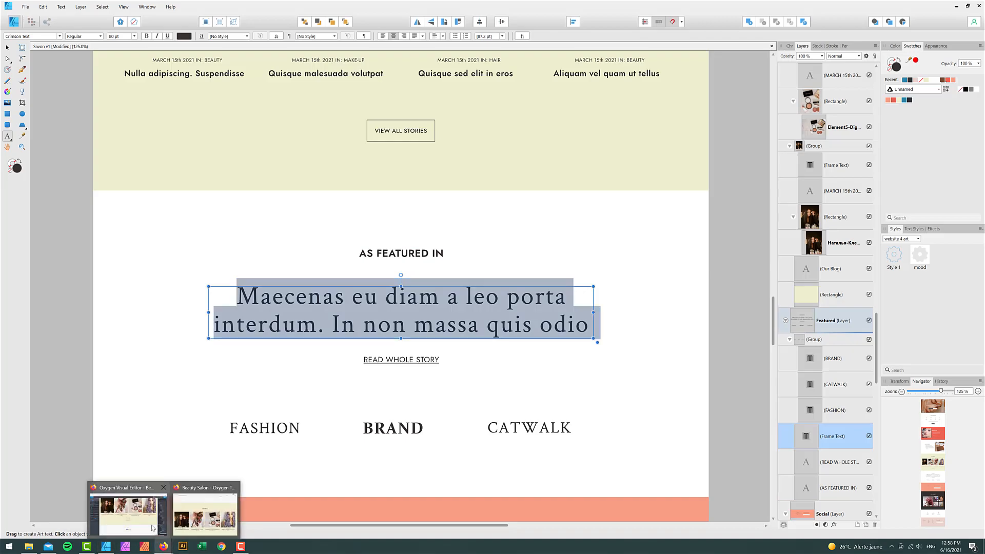
left_click(152, 528)
left_click(34, 44)
- Add a text element below the label and paste in the Maecenas headline text
type("t")
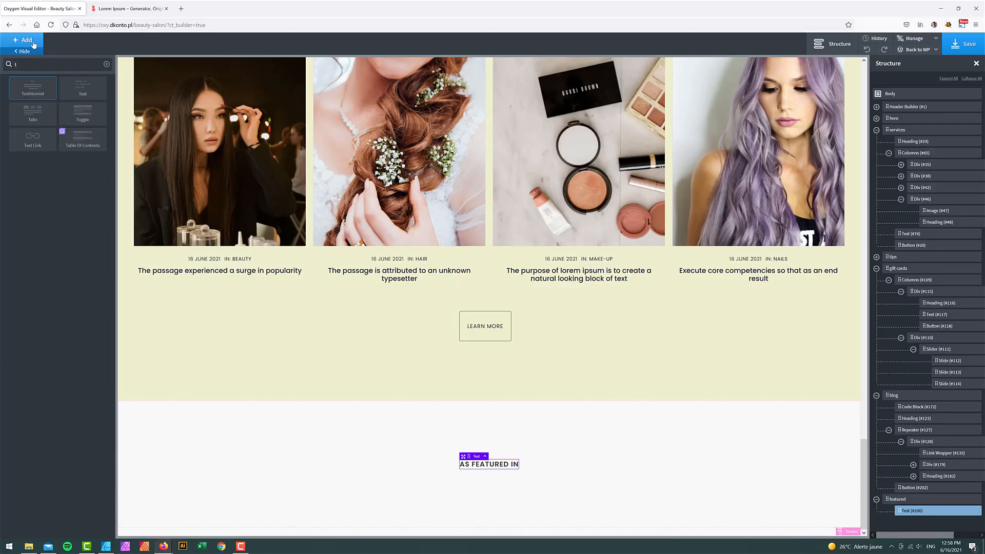
type("e")
left_click(83, 88)
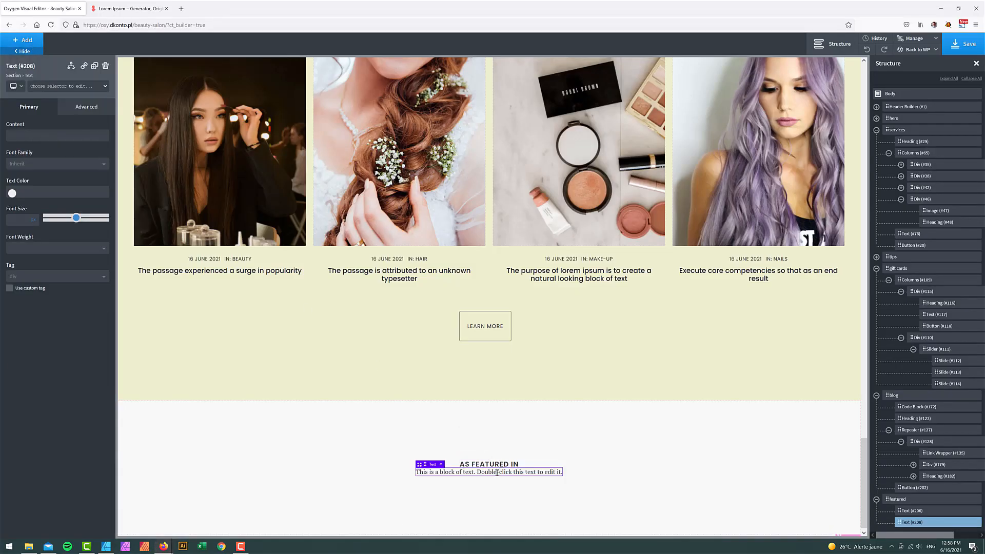
double_click(497, 473)
key("ctrl+v")
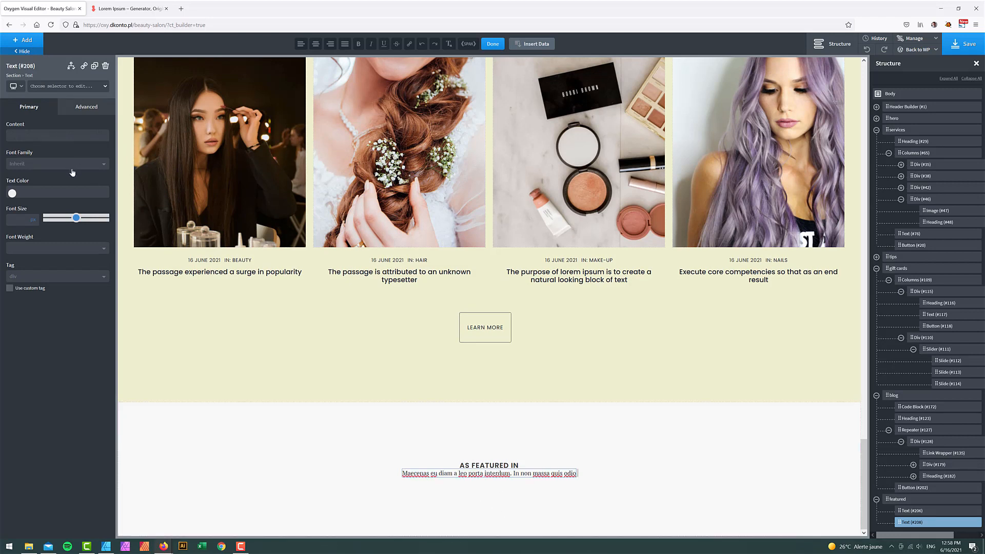
- Style the headline with letter spacing 1, font size 64, centered alignment and 1.2 line height
left_click(76, 109)
left_click(62, 189)
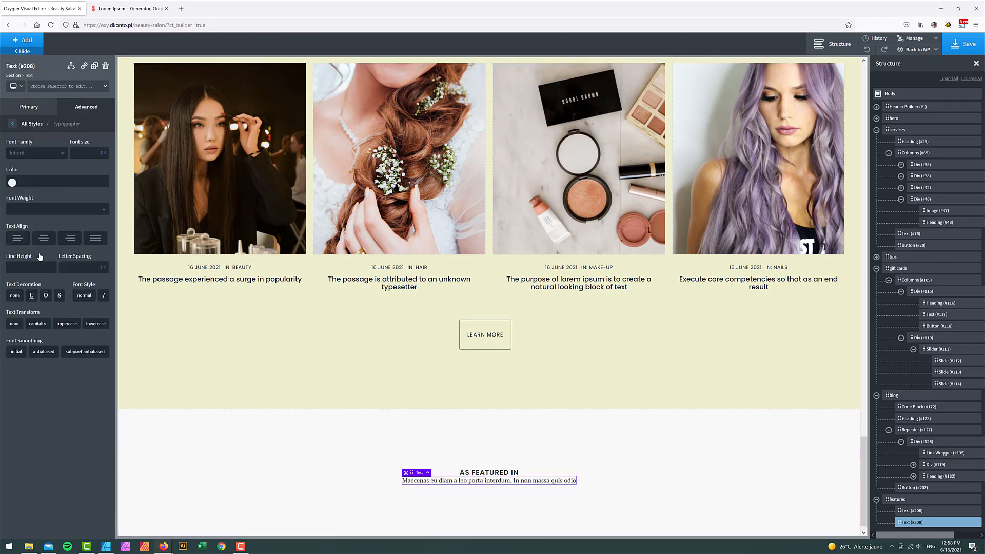
left_click(80, 268)
type("1")
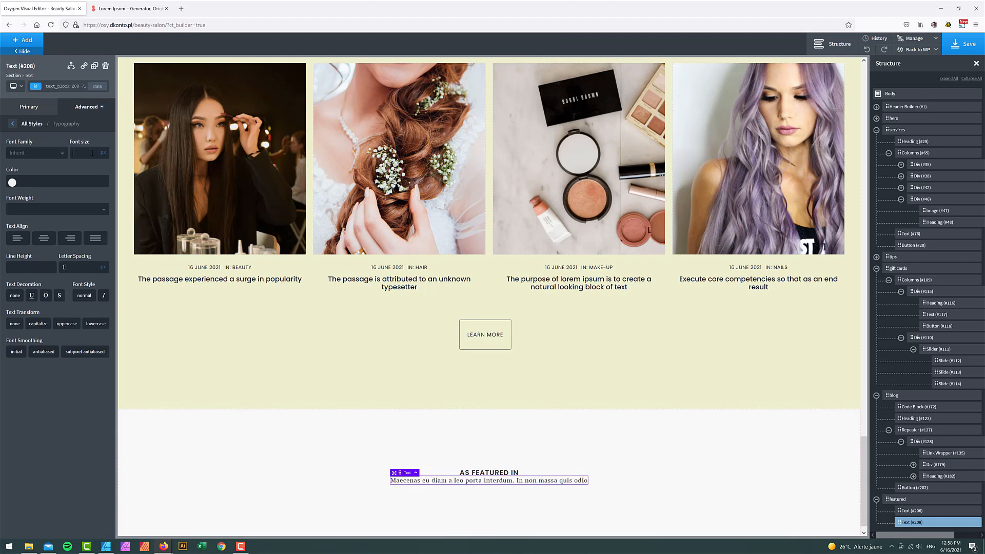
left_click(92, 153)
type("64")
scroll(375, 374, "down", 2)
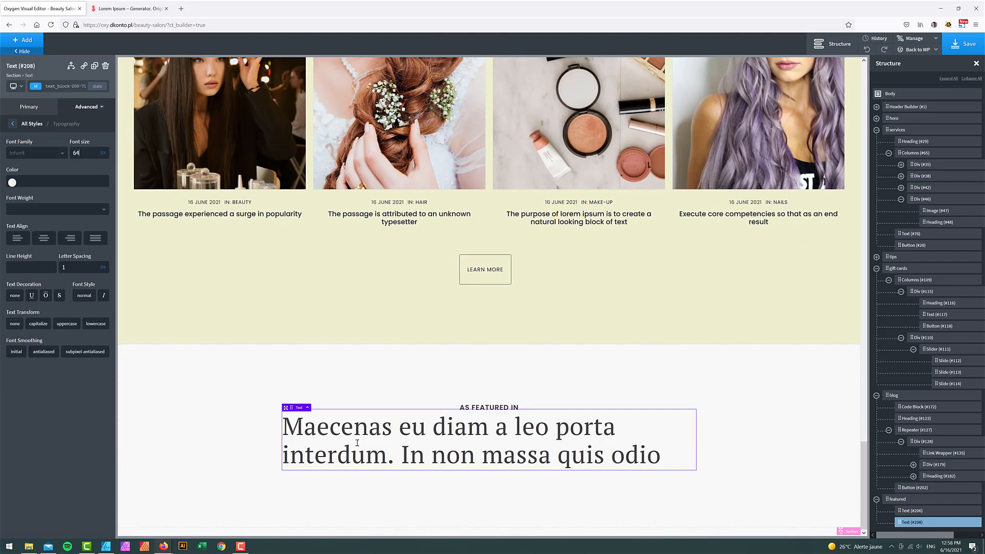
left_click(47, 241)
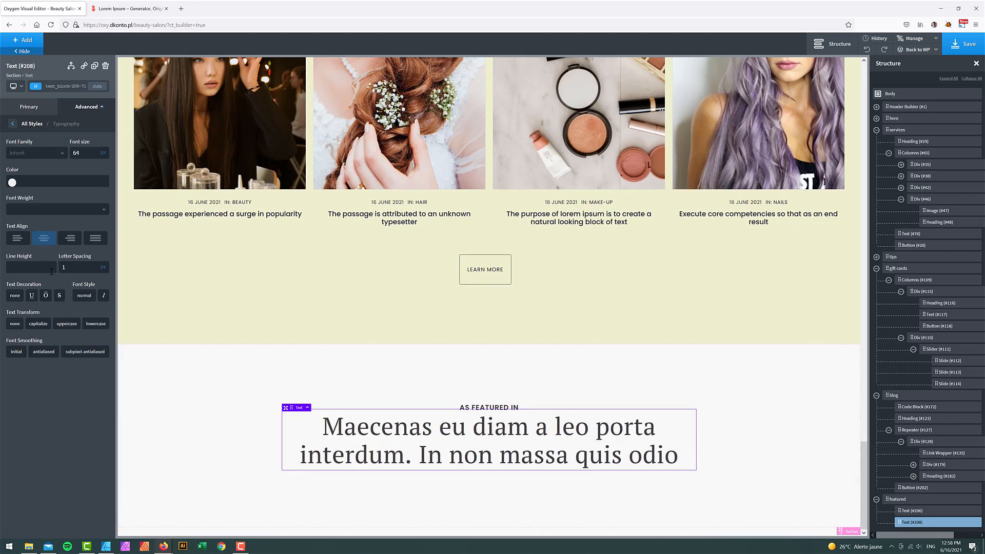
type("1.")
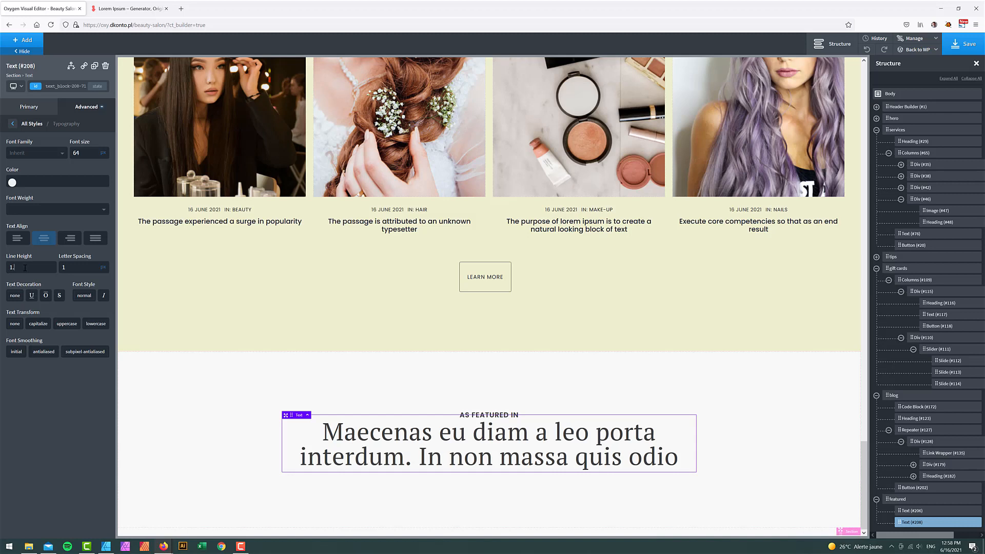
type("2")
- Give the headline 50 px top and bottom margins
left_click(85, 124)
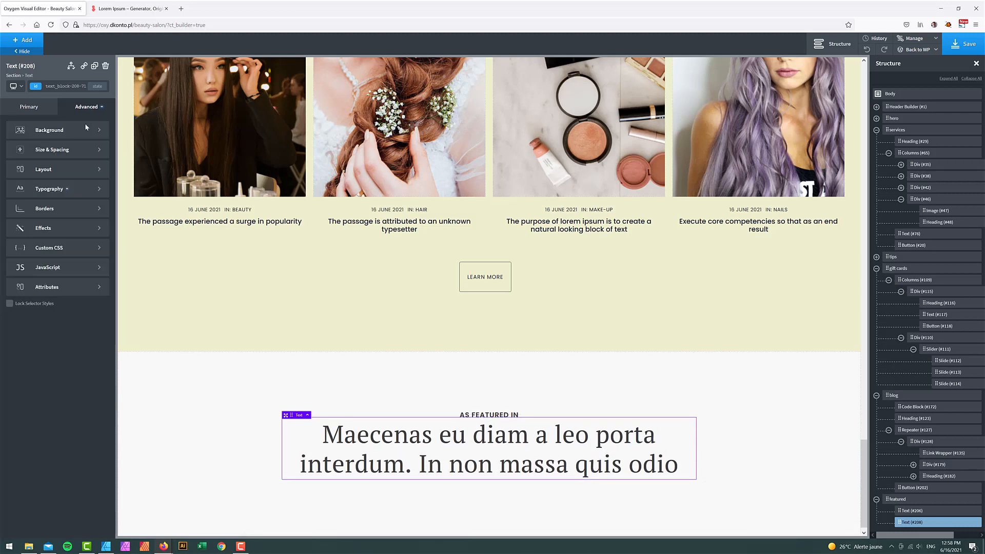
left_click(84, 149)
type("5")
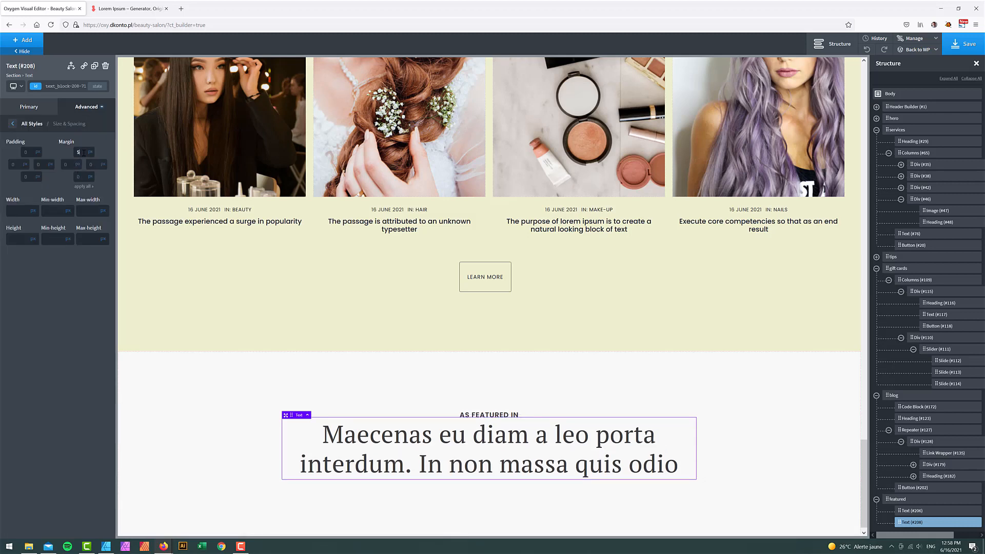
type("0")
left_click(82, 177)
type("50")
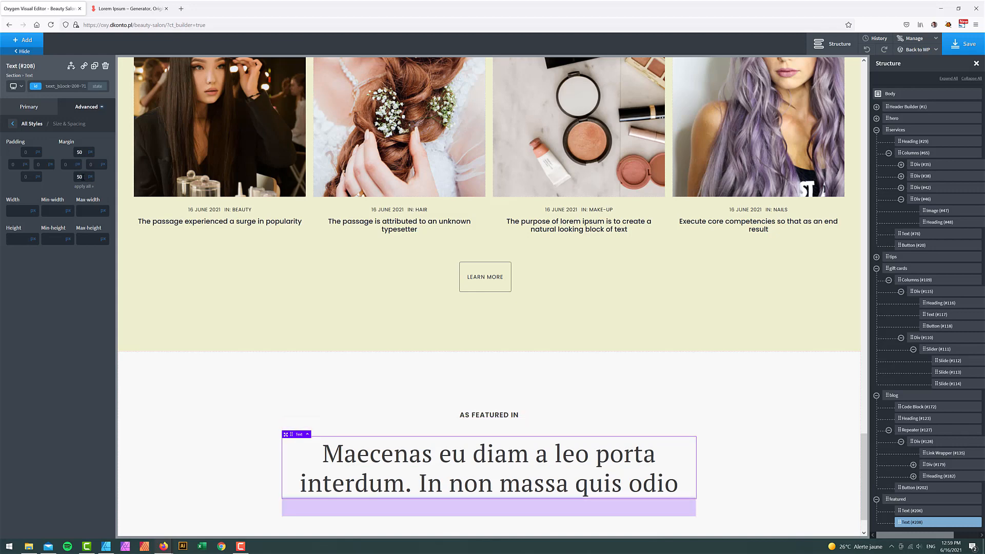
- Duplicate the AS FEATURED IN label and move the copy below the headline
left_click(106, 546)
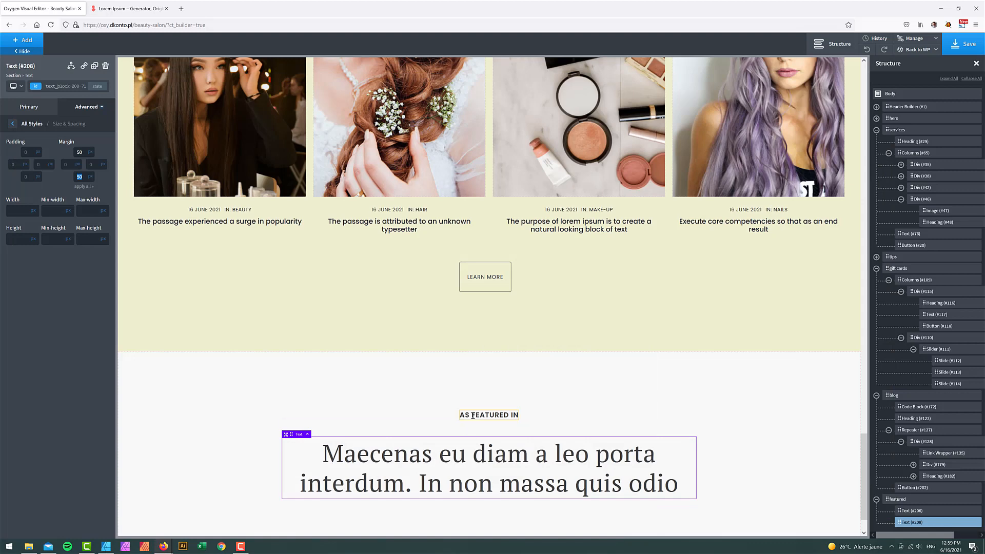
left_click(489, 414)
scroll(708, 410, "down", 1)
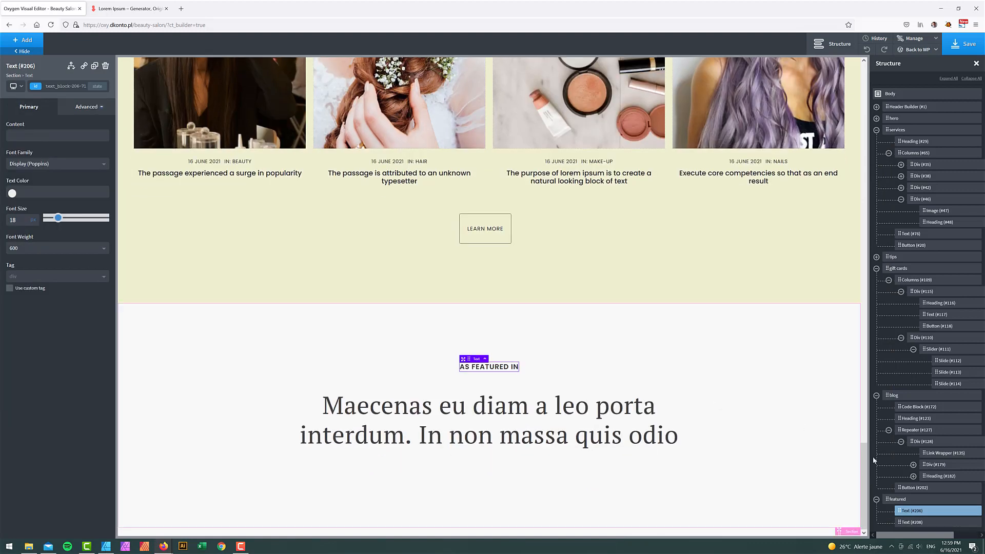
right_click(964, 510)
left_click(934, 506)
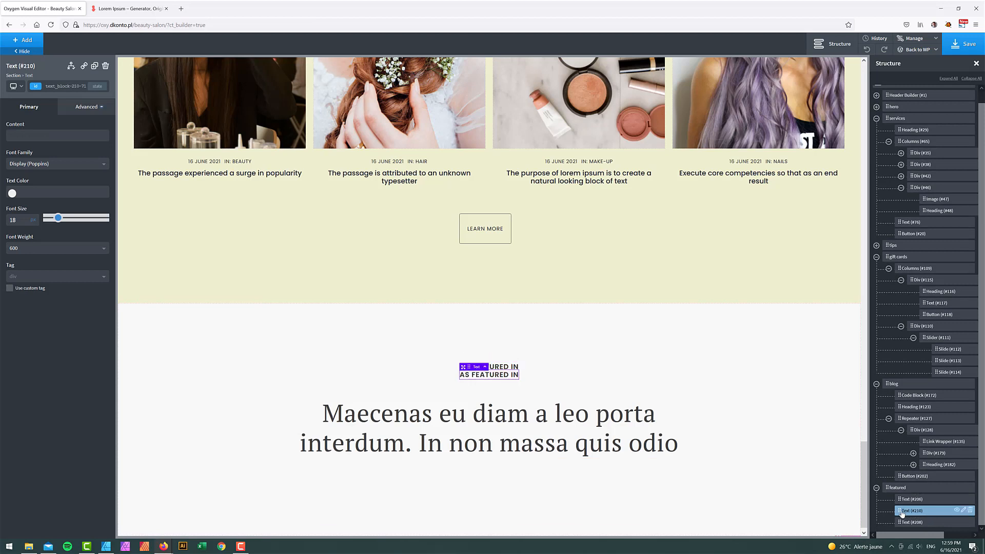
left_click_drag(901, 514, 913, 521)
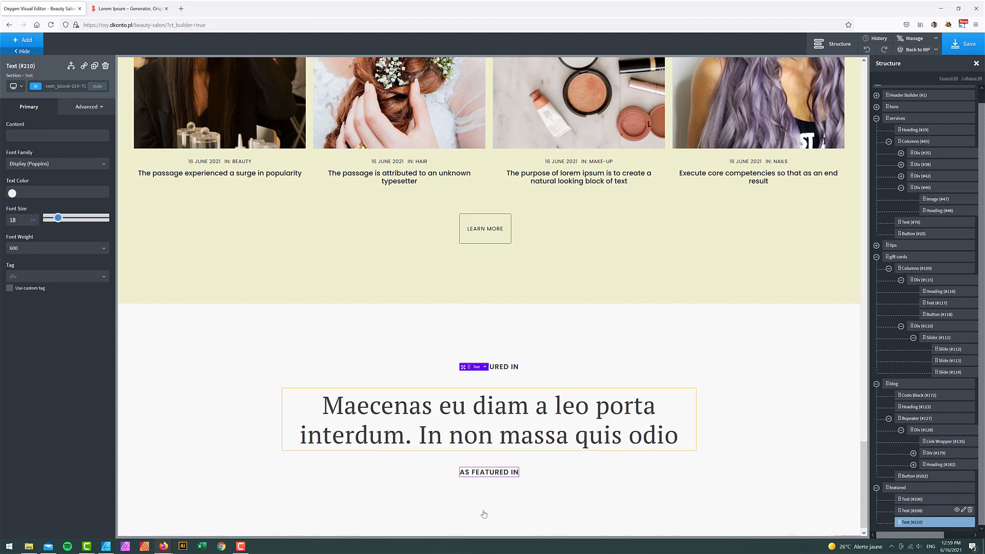
- Change the copied label's text to READ STORY with font weight 500
double_click(484, 472)
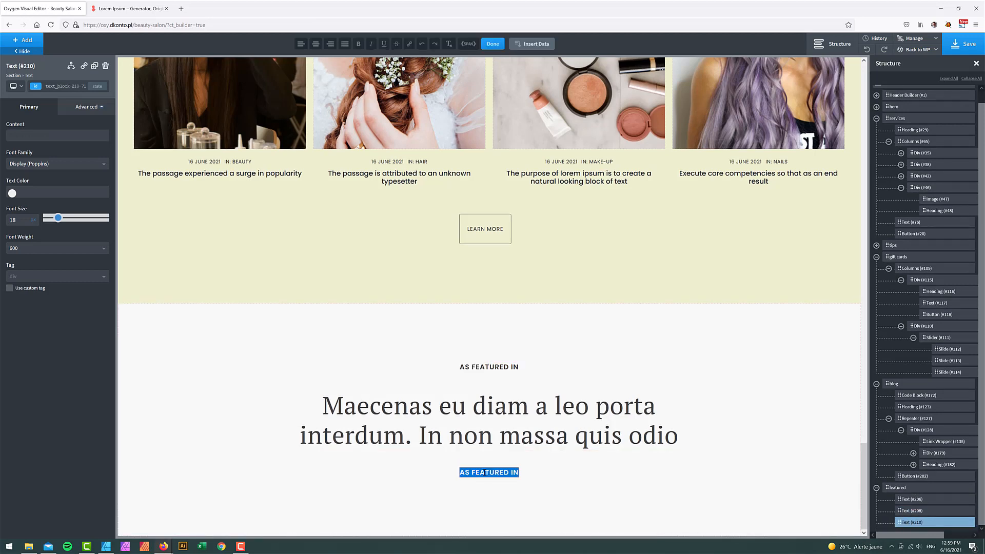
type("READ")
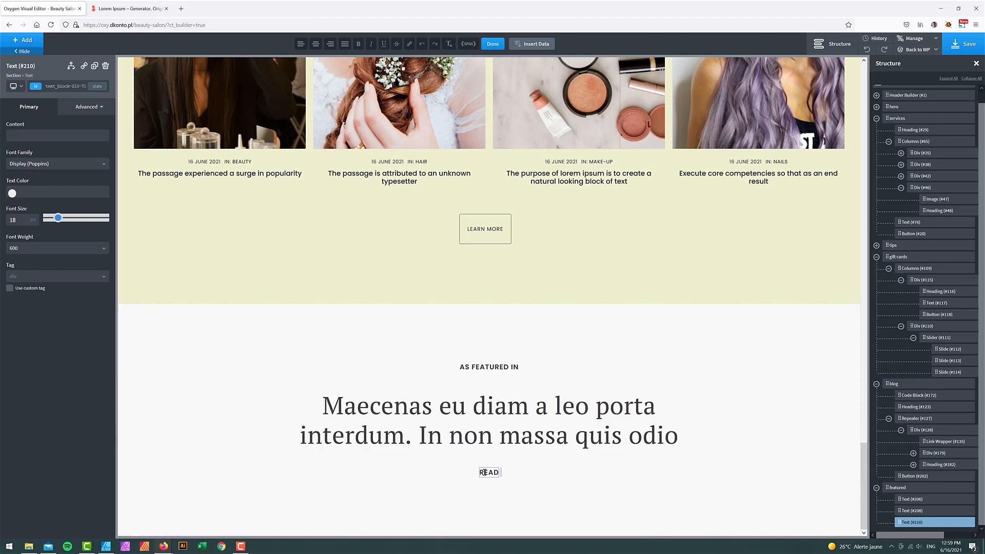
type(" STORY")
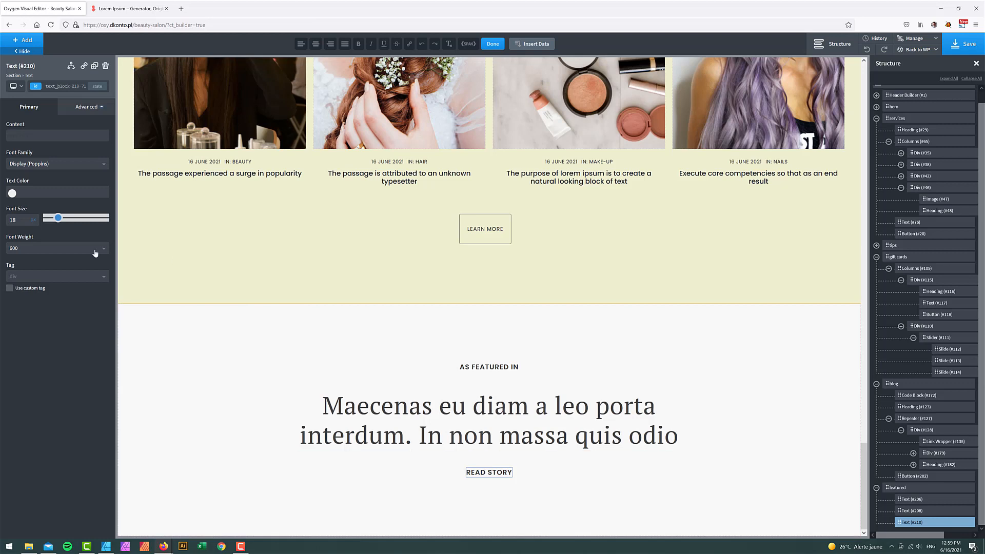
left_click(46, 249)
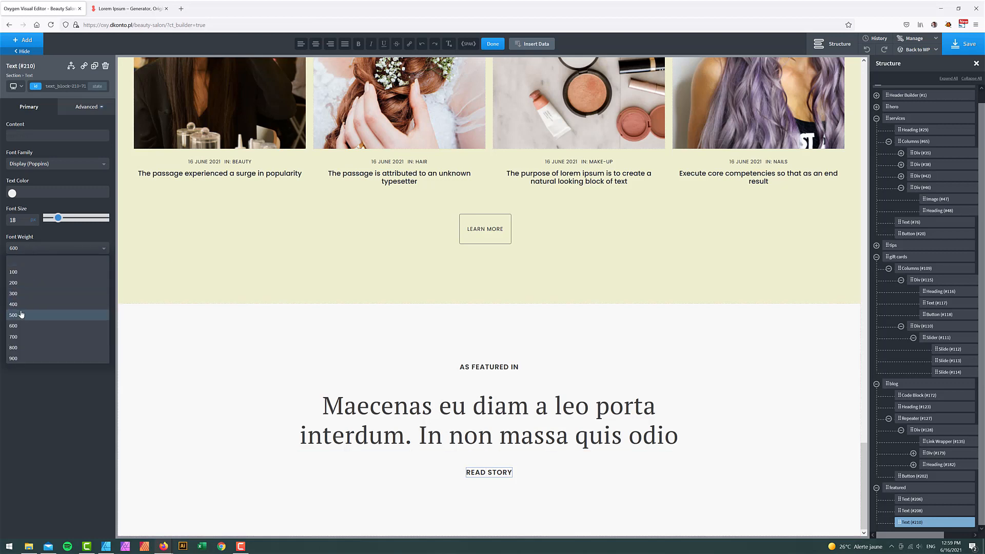
left_click(19, 314)
- Set READ STORY's font size to 16 and underline it
left_click(85, 107)
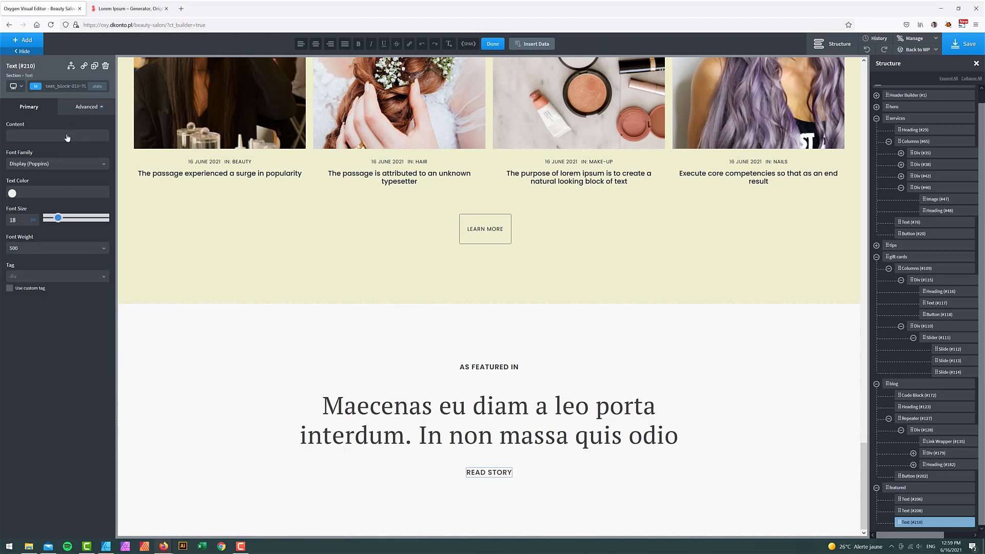
left_click(57, 150)
left_click(12, 123)
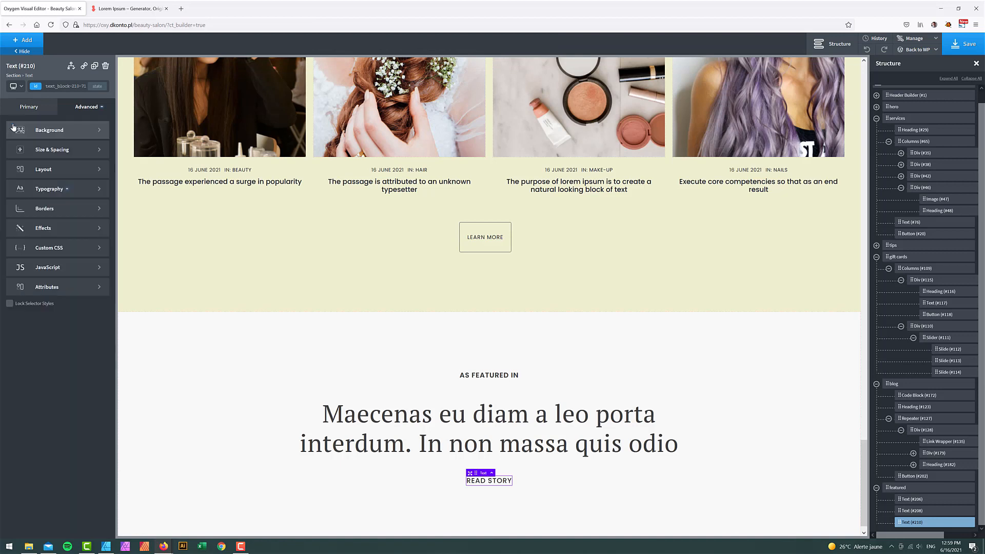
left_click(49, 188)
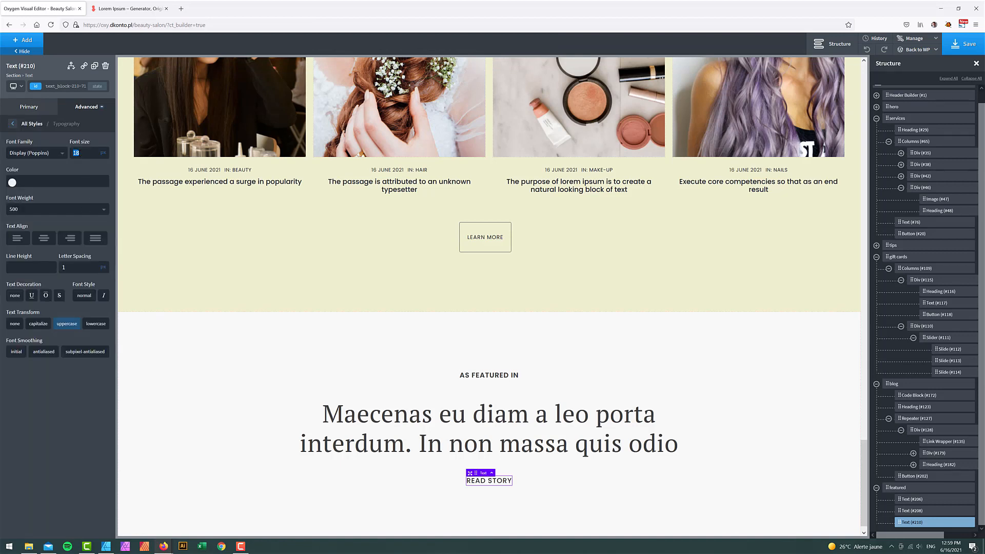
type("16")
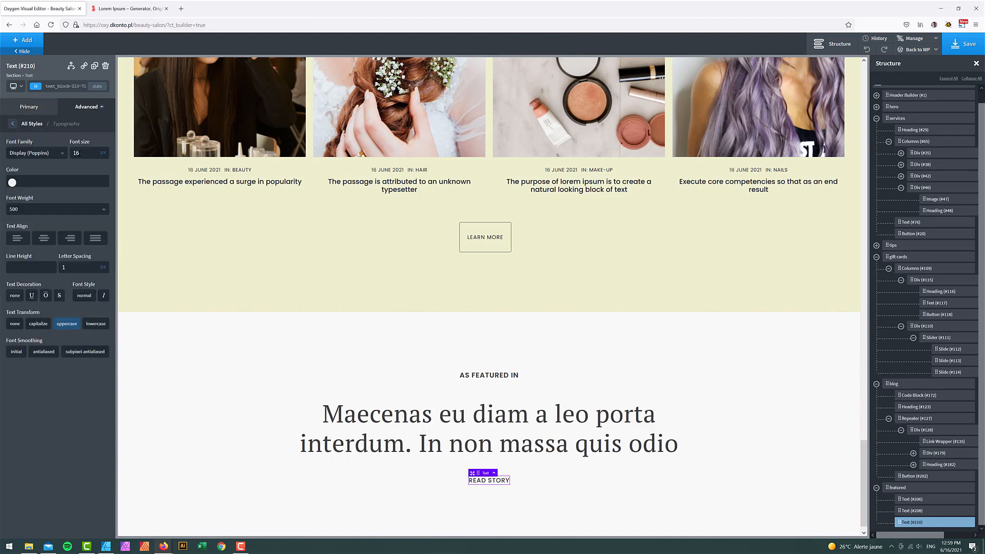
left_click(31, 298)
scroll(284, 451, "down", 1)
left_click(380, 432)
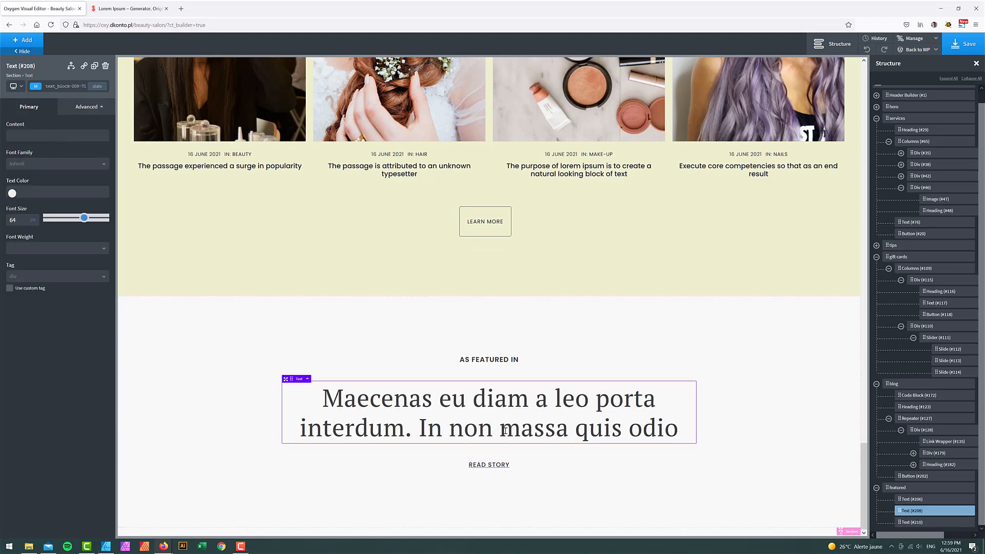
- Duplicate the serif headline and place the copy below READ STORY
left_click(967, 513)
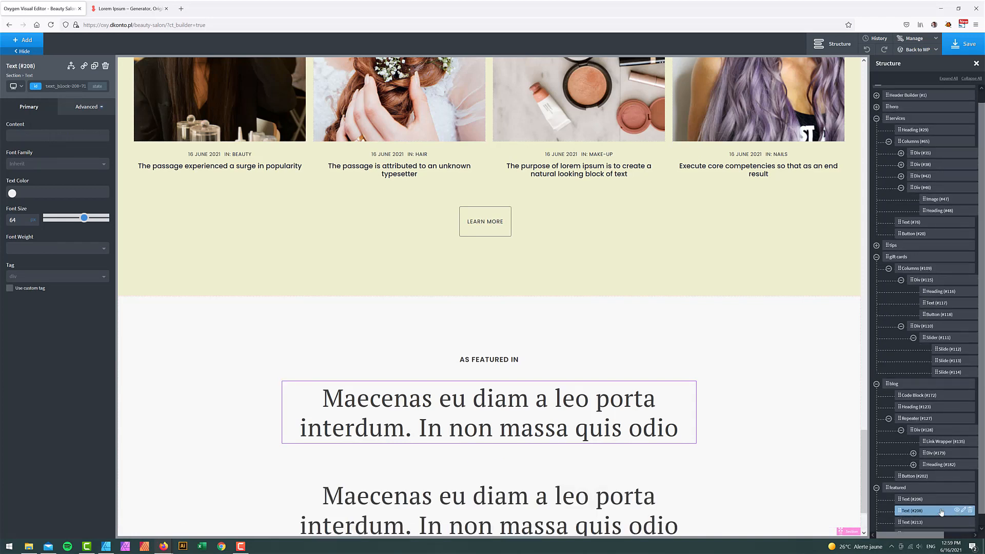
scroll(941, 512, "down", 1)
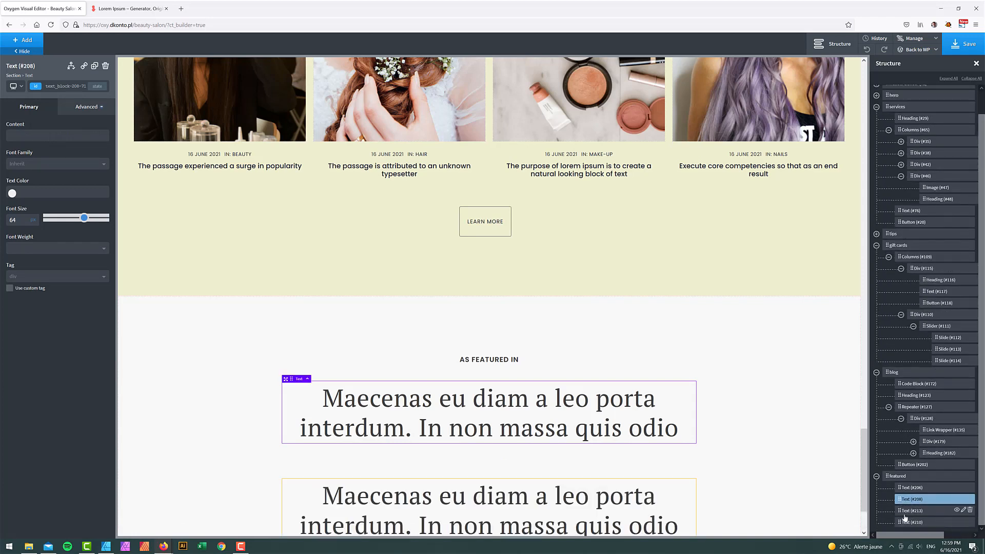
left_click_drag(903, 513, 904, 522)
scroll(543, 488, "down", 2)
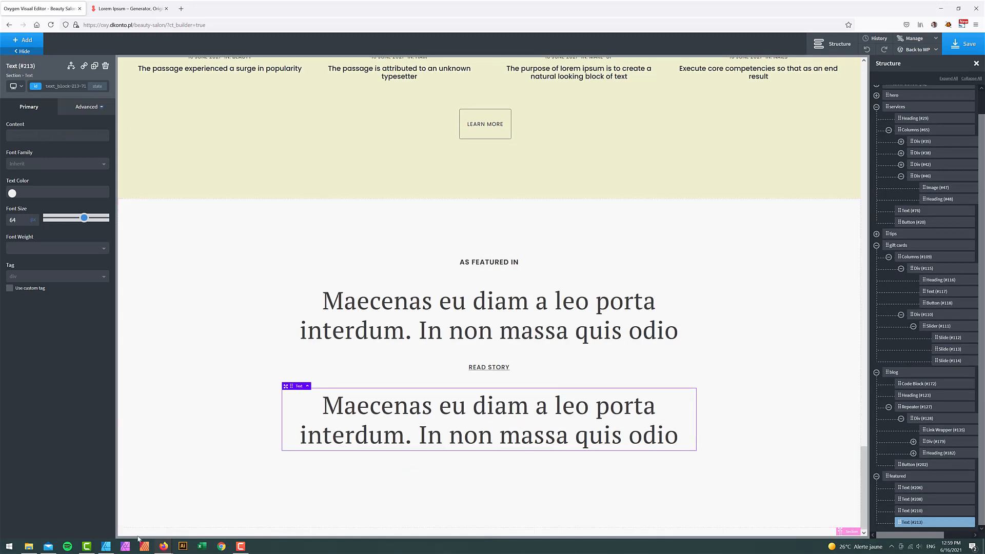
left_click(107, 546)
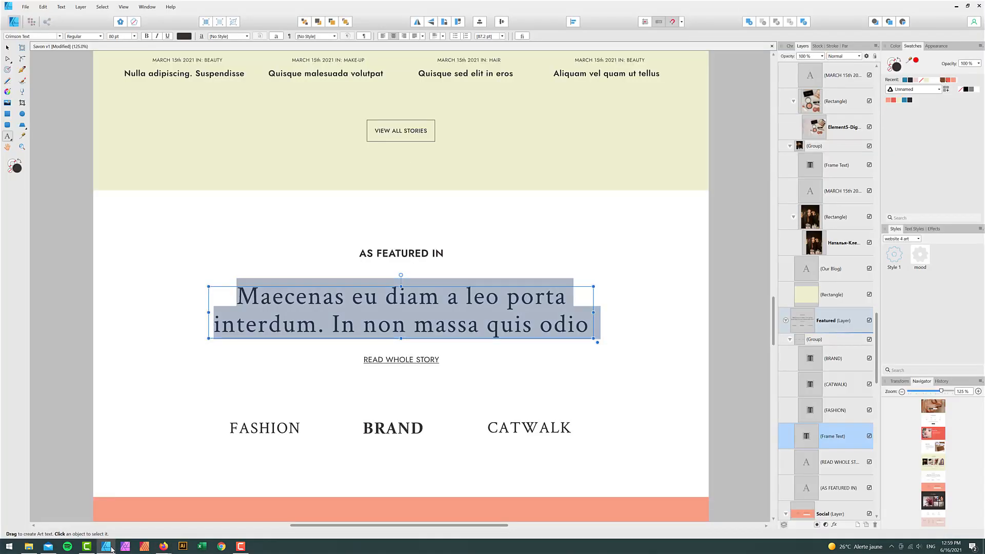
left_click(110, 547)
- Retype the copy as 'fashion', make it uppercase, and set font size 32
double_click(353, 405)
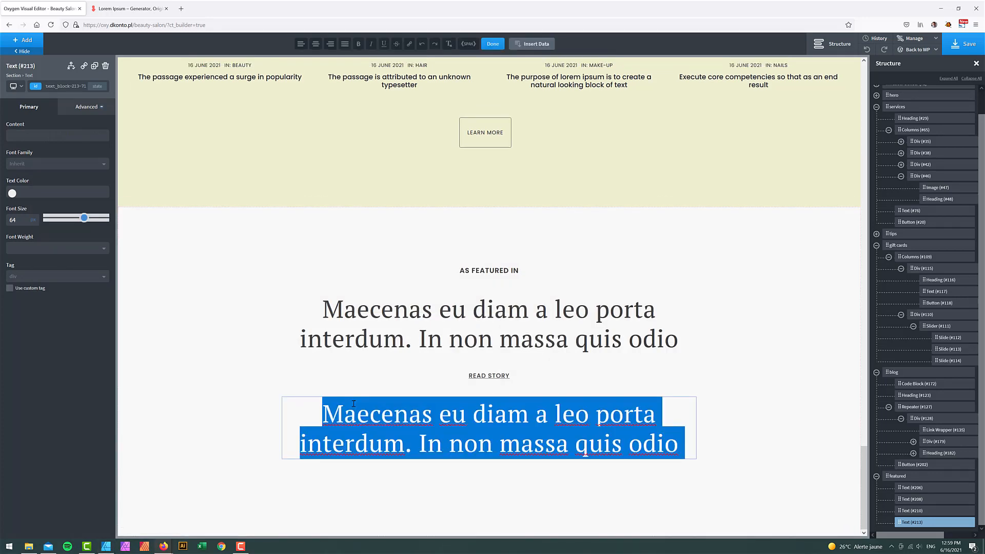
type("fa")
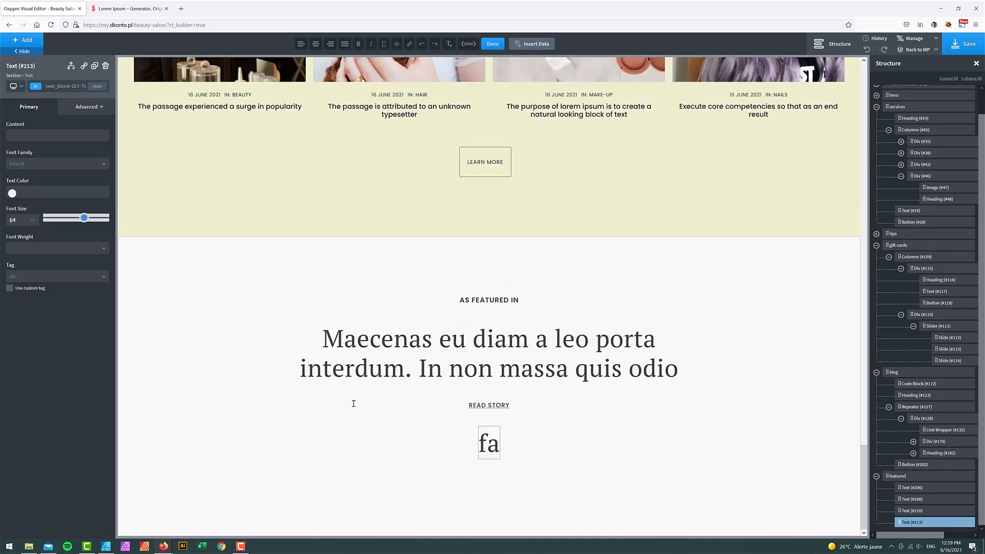
type("shion")
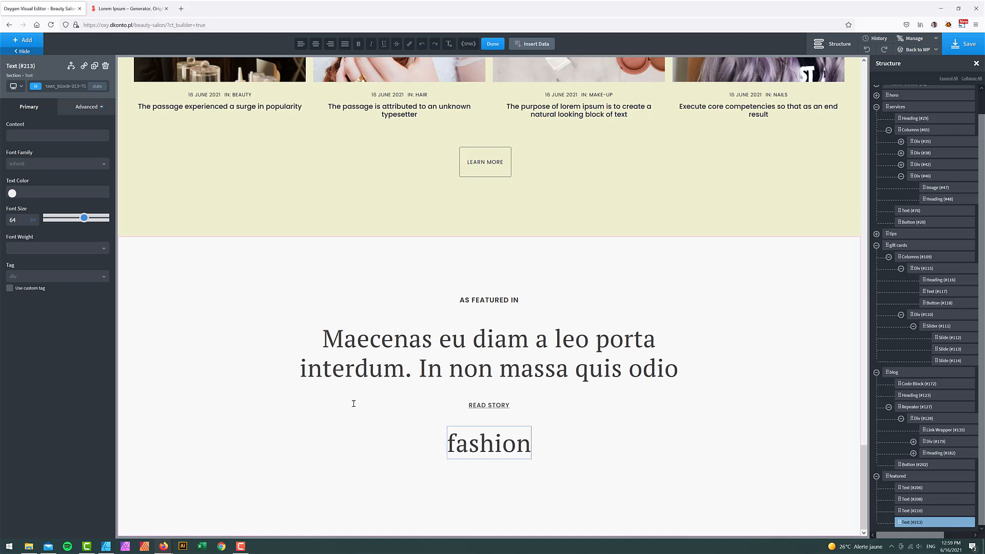
left_click(86, 108)
left_click(78, 188)
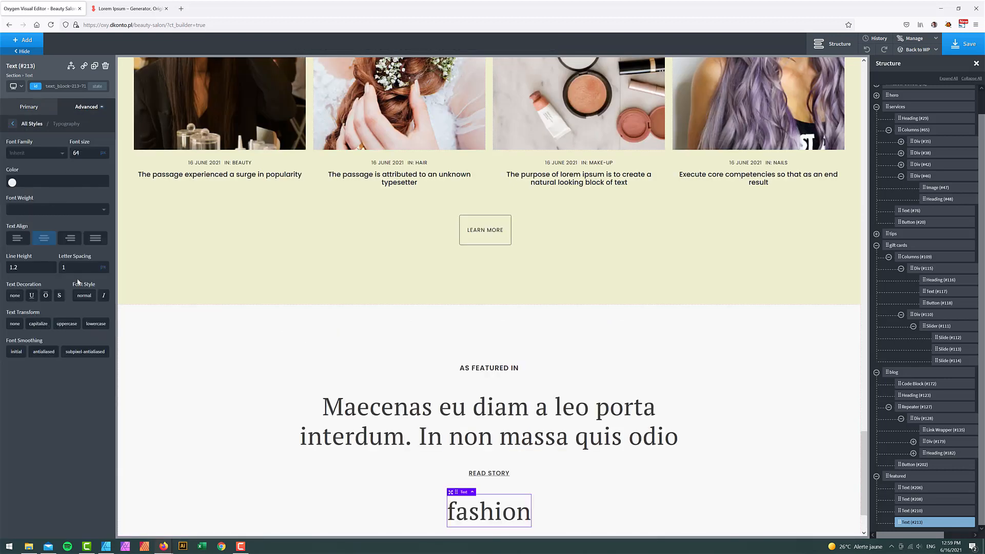
left_click(71, 324)
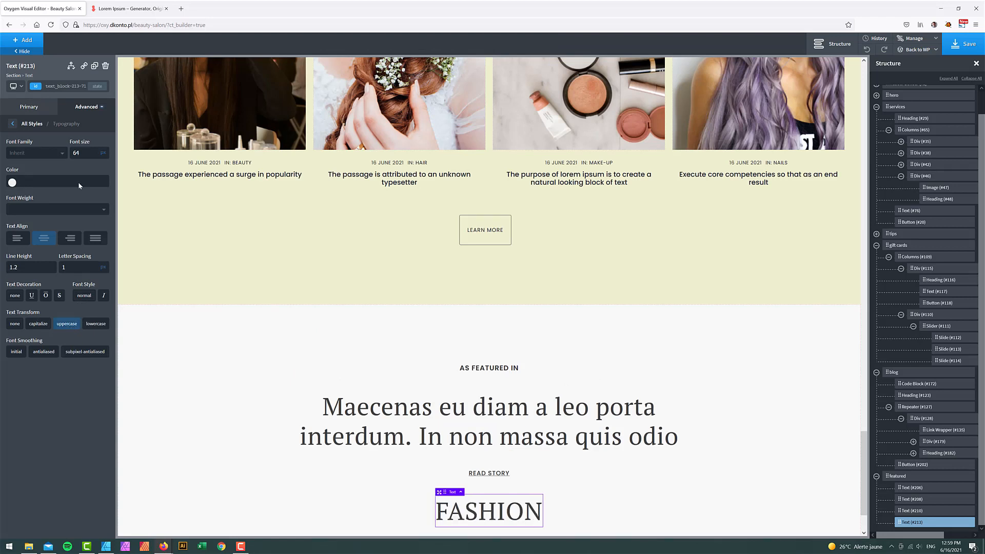
double_click(87, 154)
type("26")
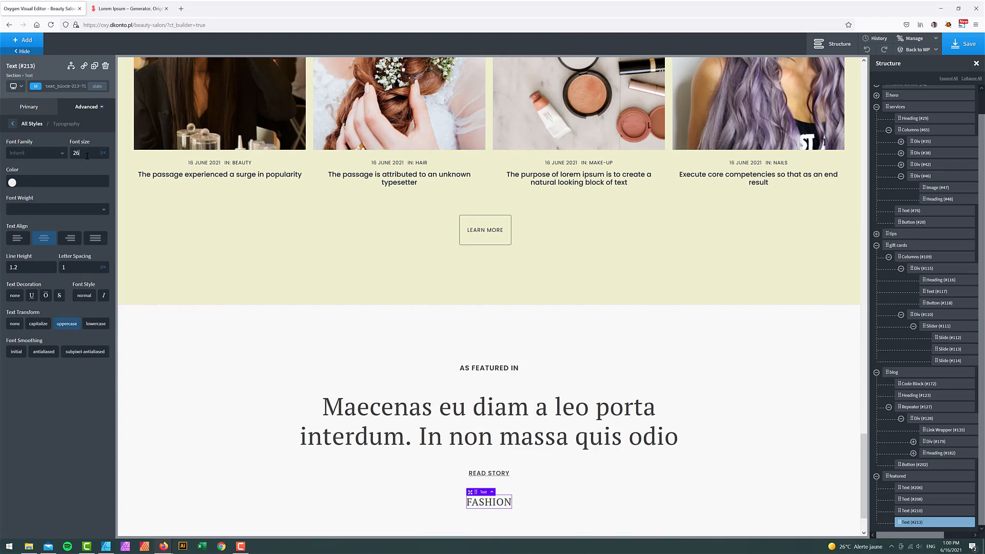
type("32")
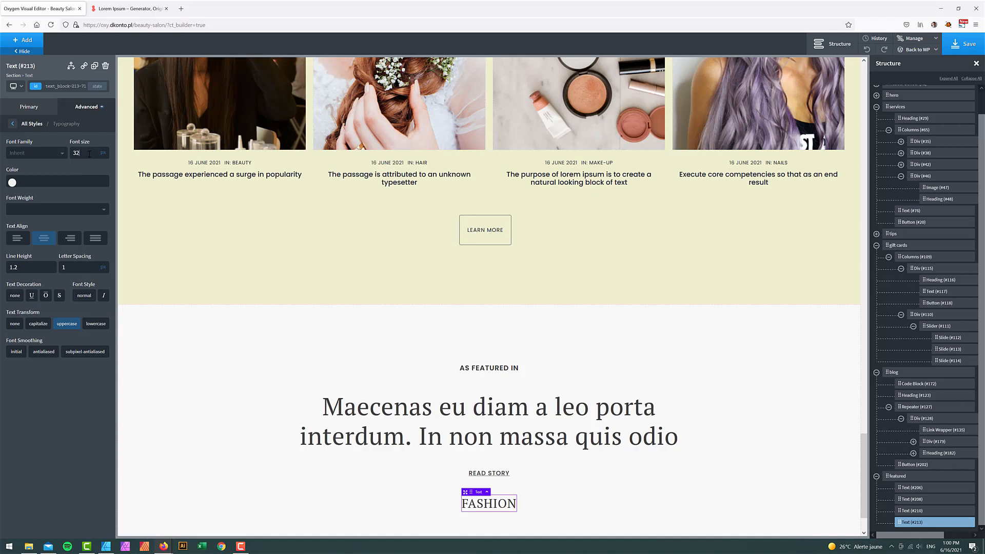
- Set the FASHION text's font family to Lora
left_click(35, 155)
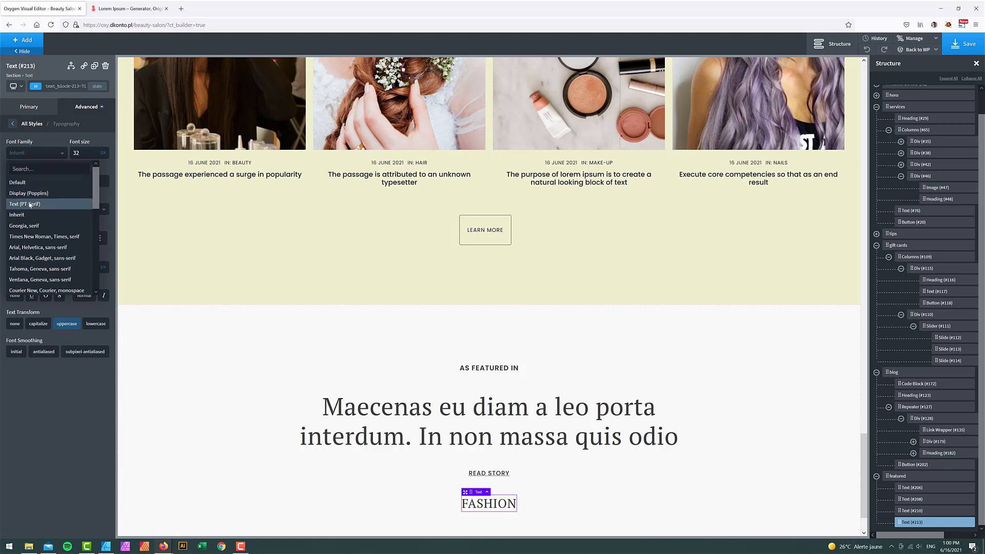
left_click(30, 205)
left_click(46, 154)
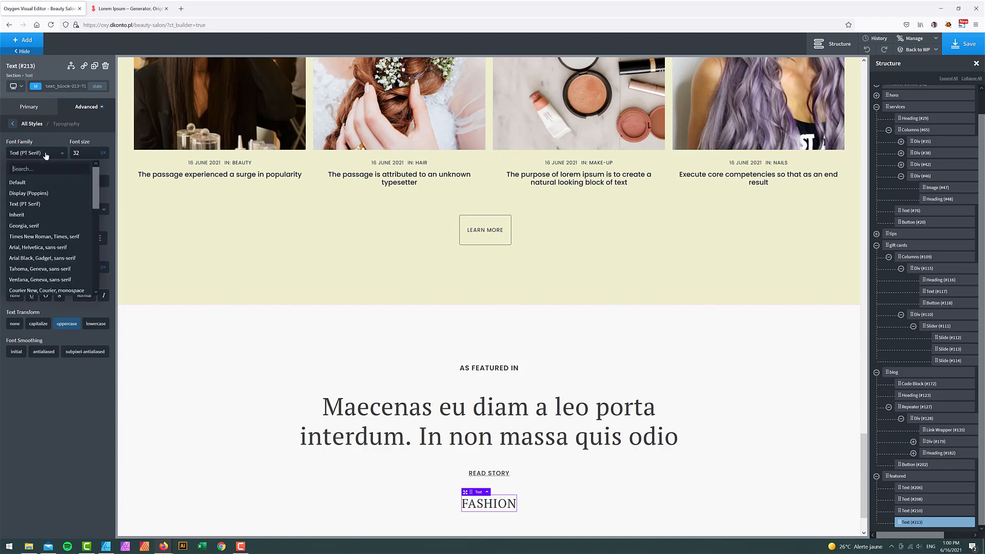
type("lora")
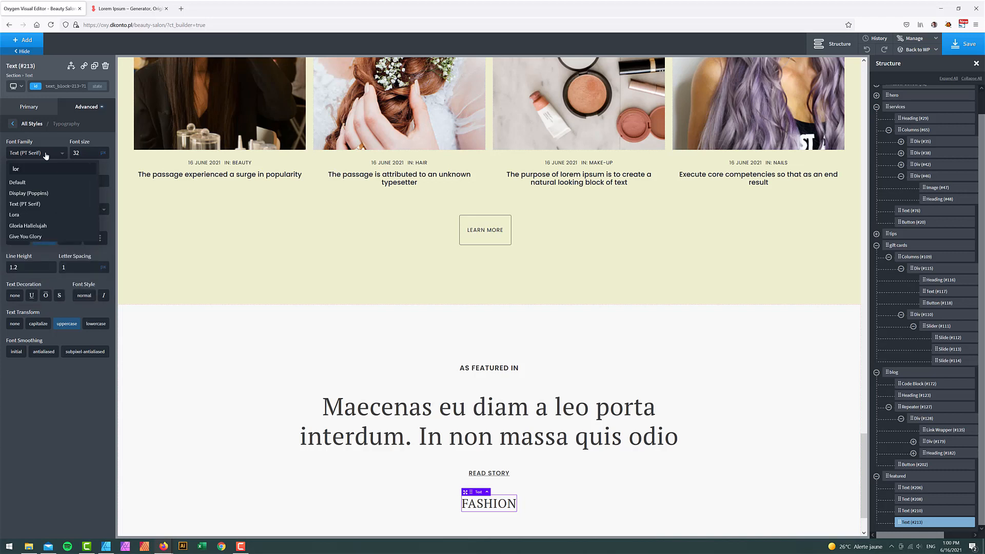
left_click(16, 215)
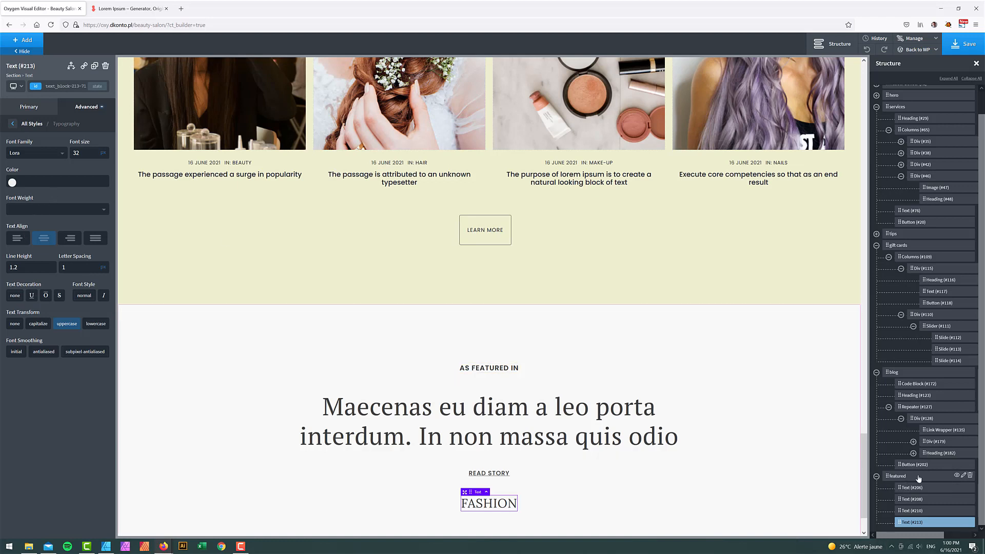
left_click(876, 372)
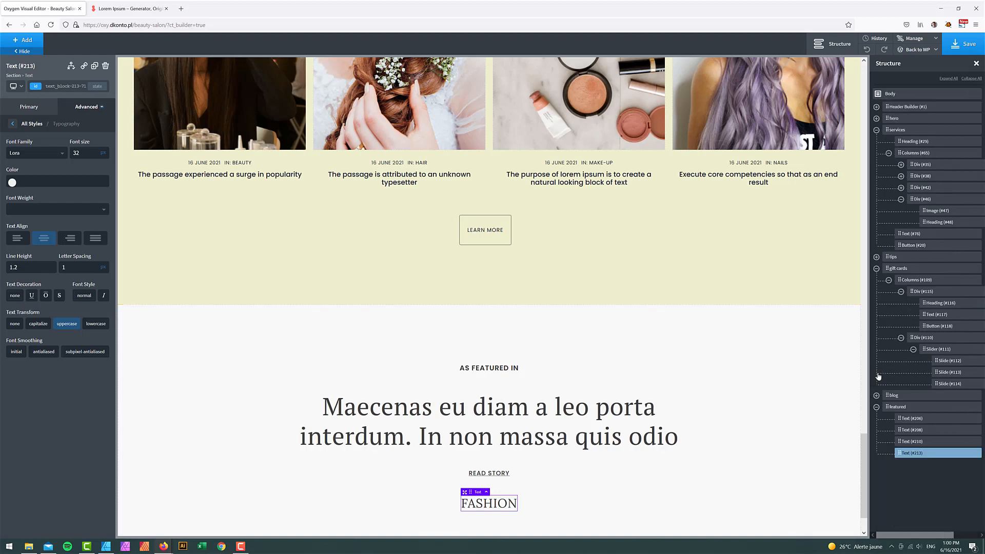
- Duplicate the FASHION text and retype the copy as BRAND
right_click(965, 456)
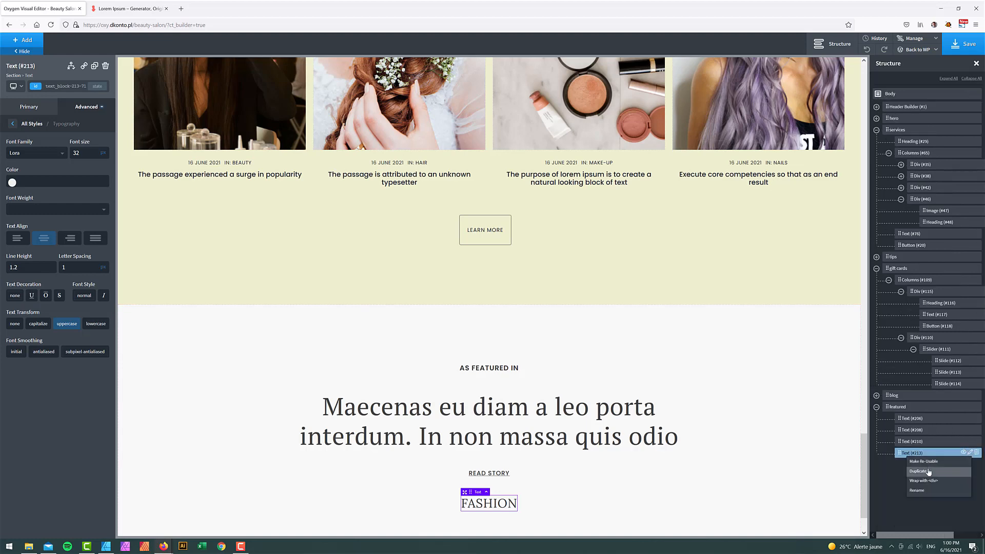
scroll(204, 531, "down", 3)
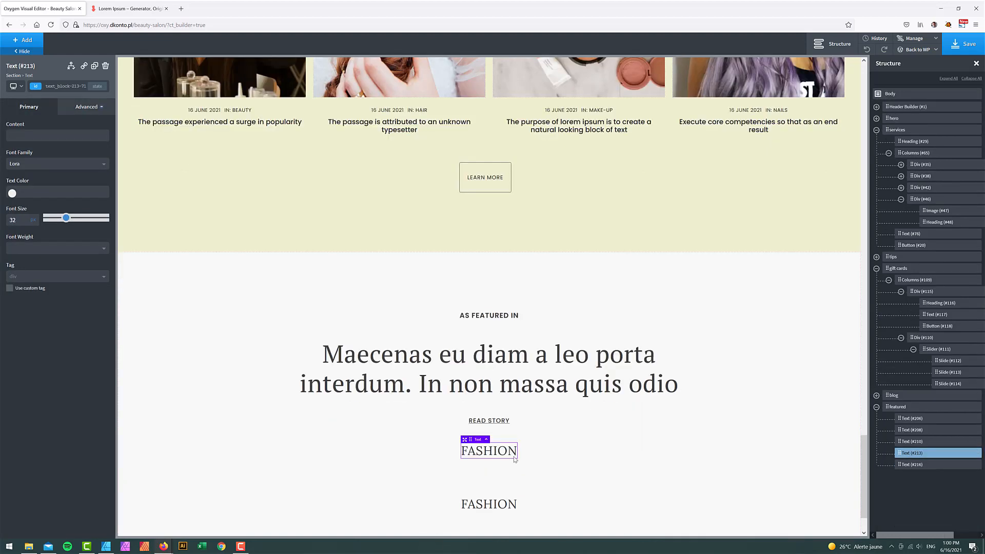
left_click(108, 545)
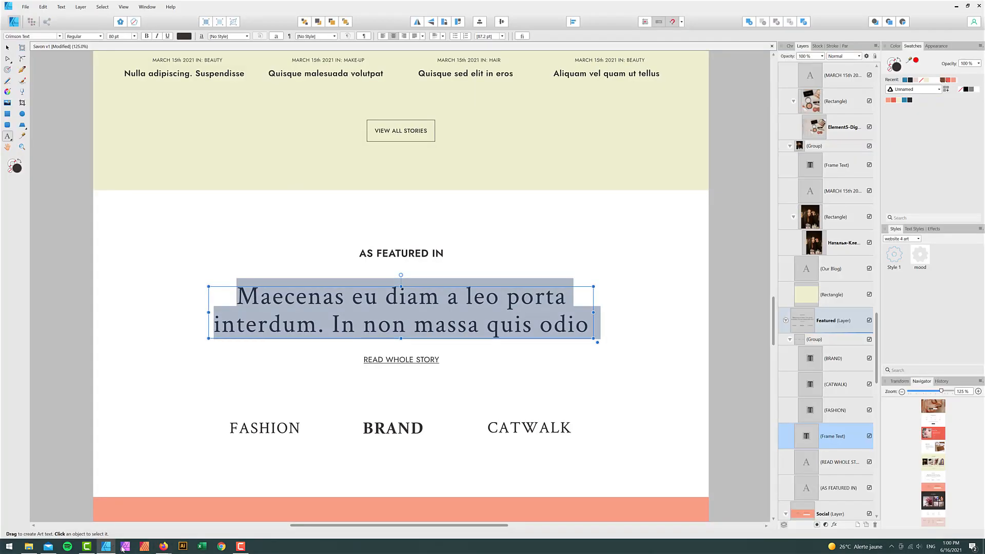
left_click(108, 545)
double_click(482, 442)
left_click(482, 443)
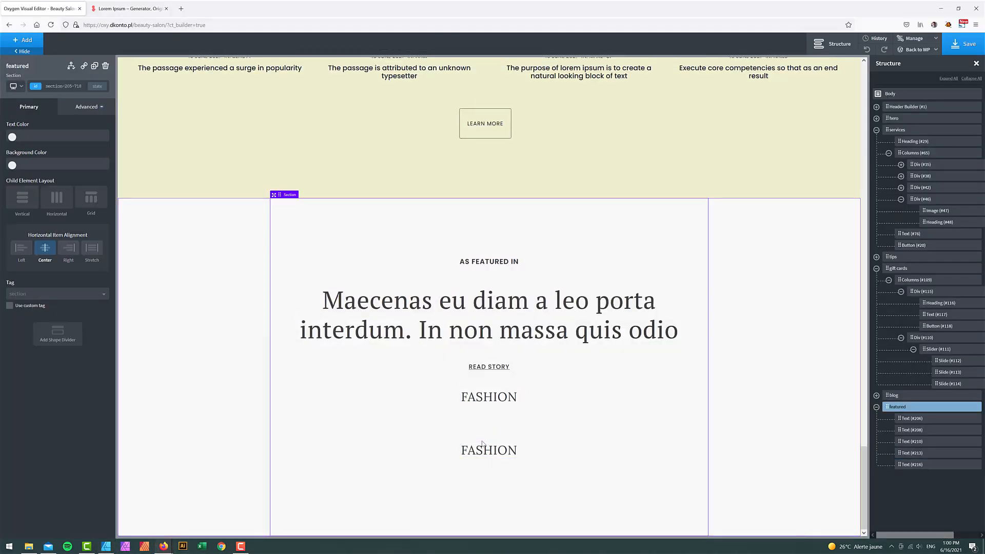
double_click(485, 448)
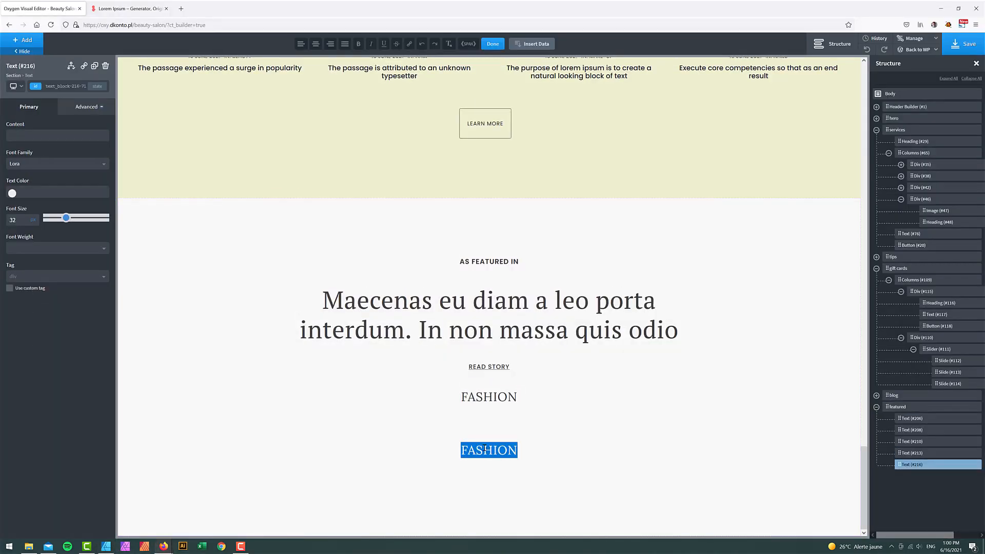
type("BRAND")
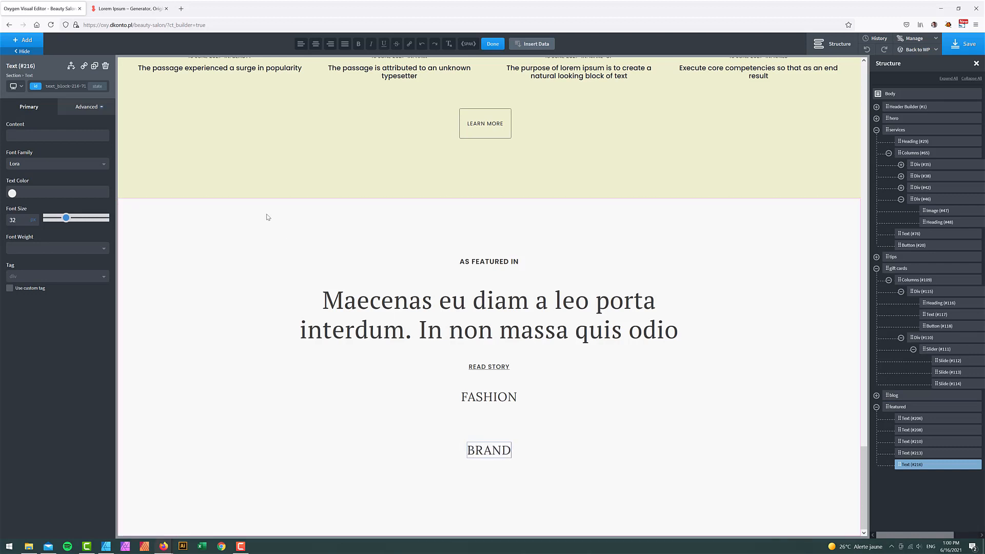
- Set BRAND to Libre Baskerville, weight 700, font size 42
left_click(28, 165)
type("libre")
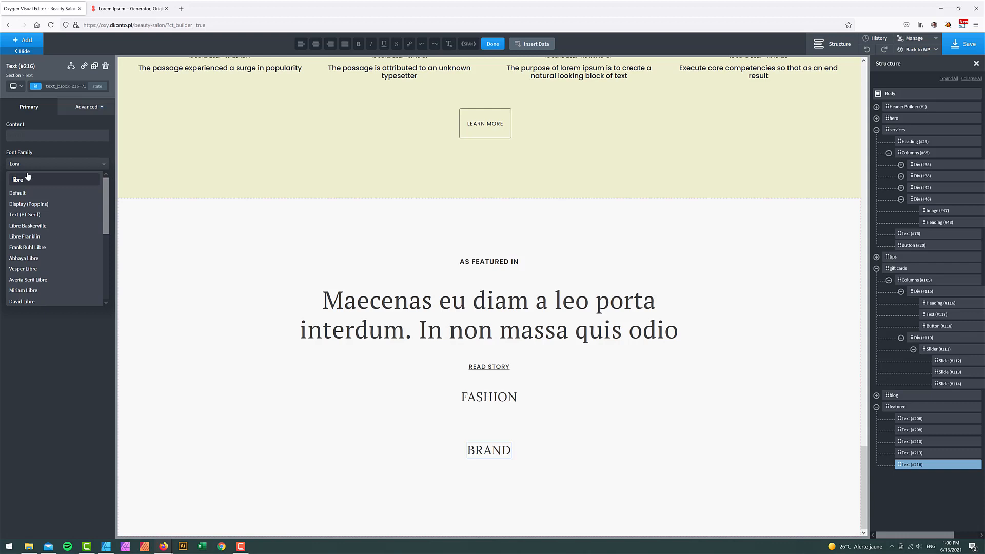
left_click(32, 226)
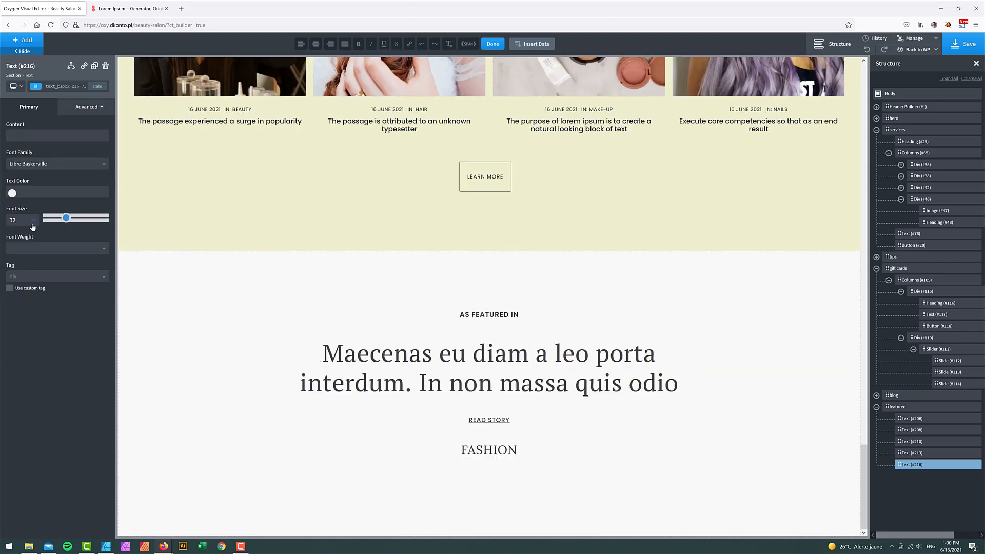
left_click(24, 248)
left_click(27, 340)
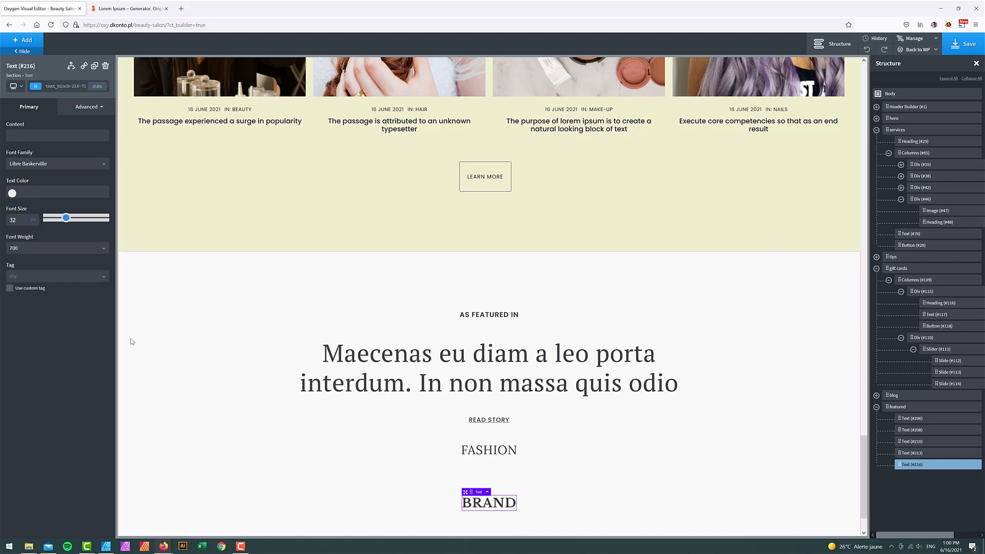
double_click(18, 221)
type("36")
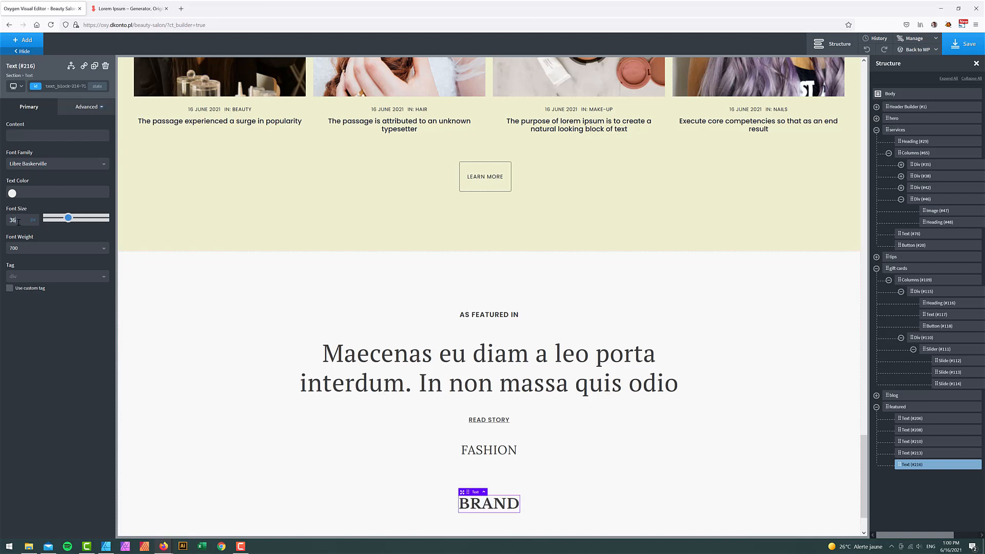
type("42")
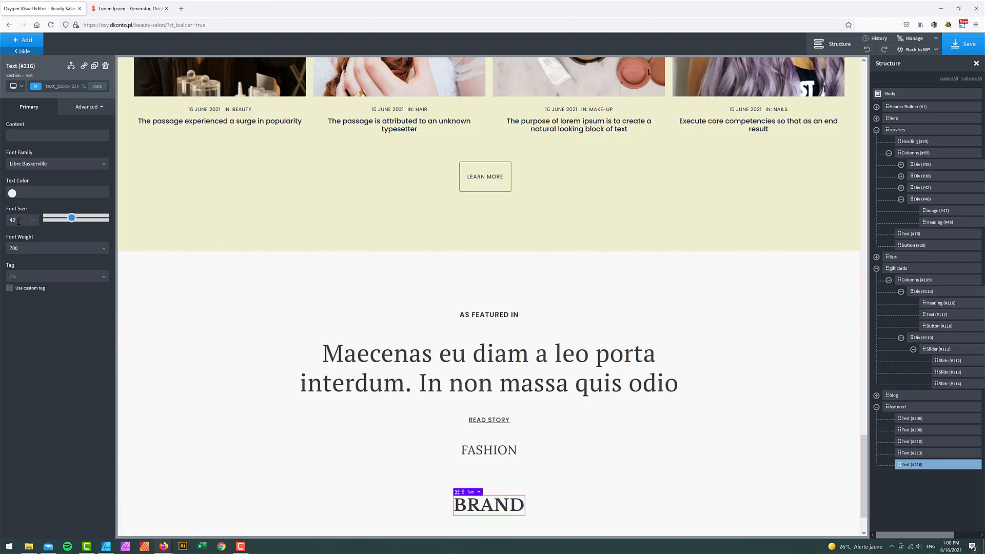
- Duplicate the FASHION text, move the copy below BRAND, and retype it as CATWALK
left_click(947, 457)
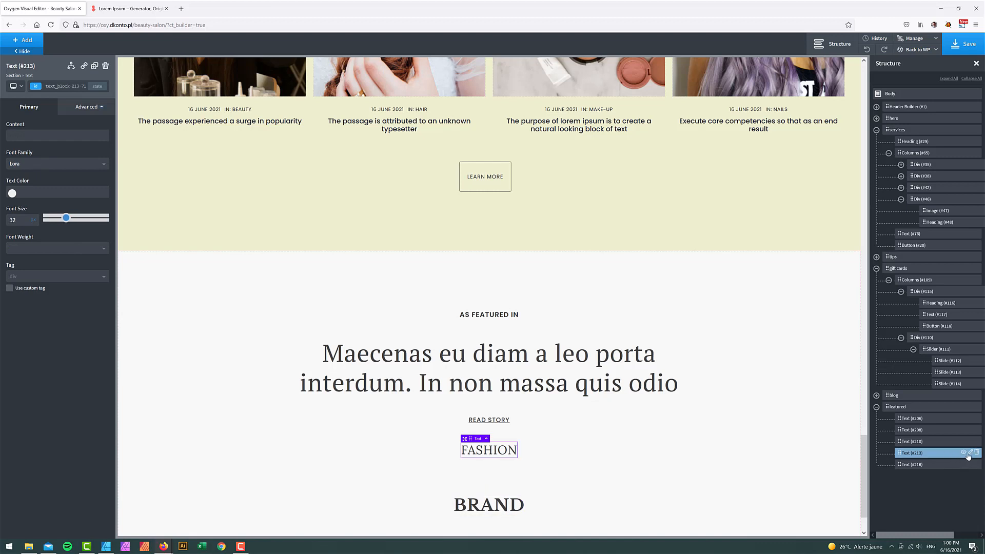
left_click(970, 455)
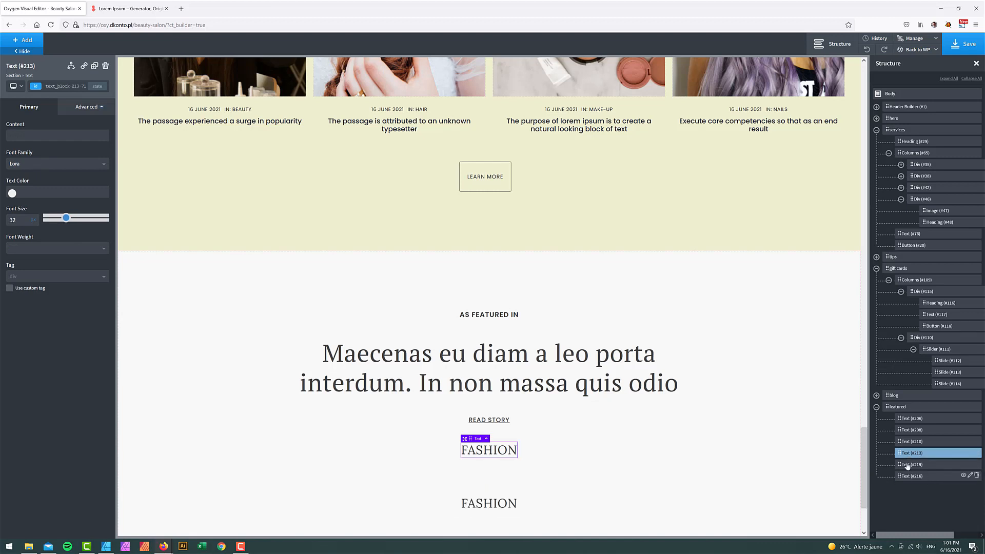
left_click_drag(902, 467, 900, 482)
scroll(543, 508, "down", 2)
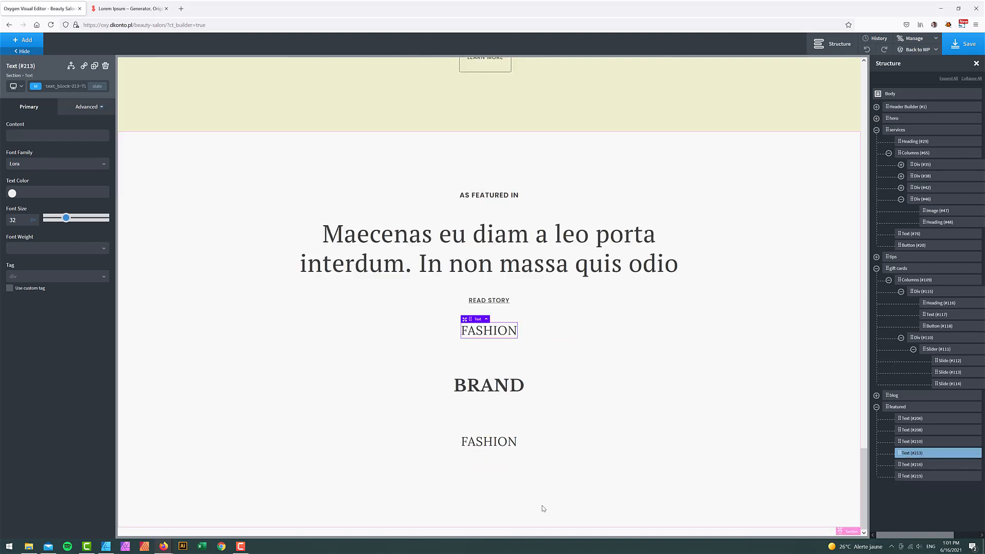
double_click(490, 442)
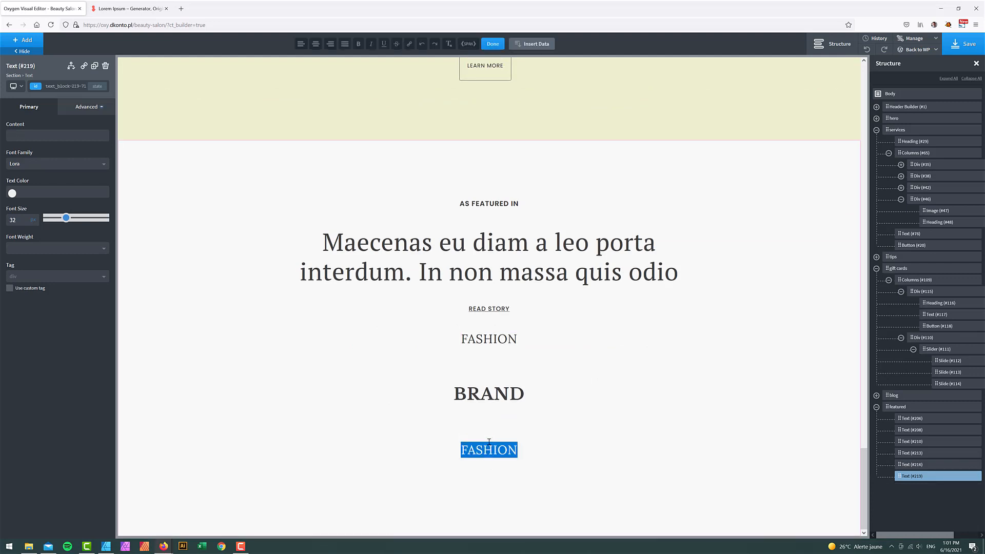
type("CATWALK")
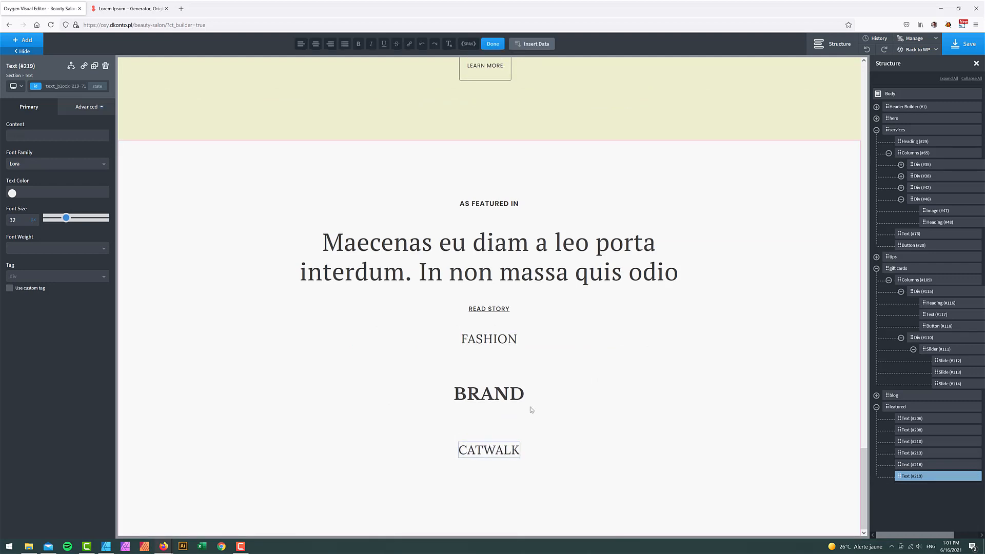
- Try fonts for CATWALK: Parisienne, then the default, then search 'play'
left_click(60, 166)
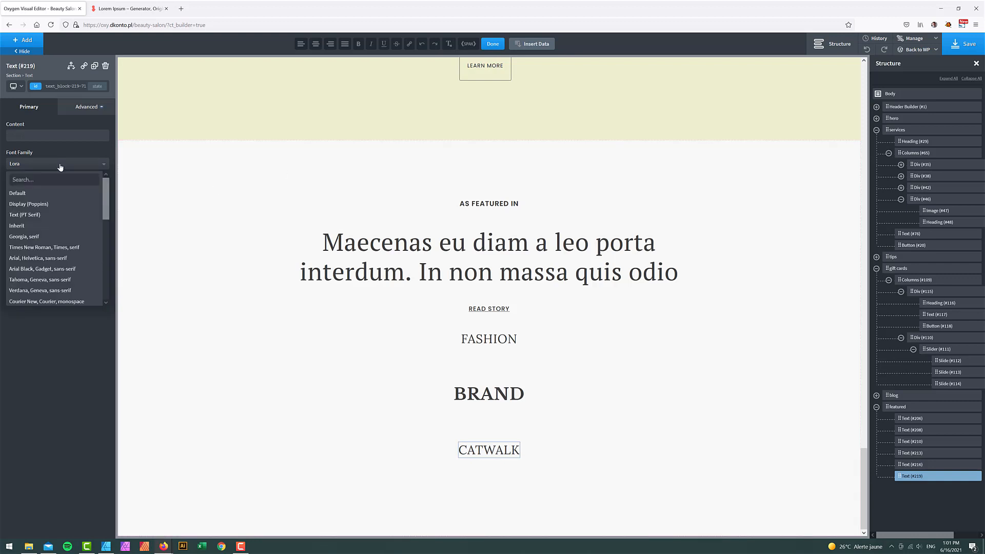
type("par")
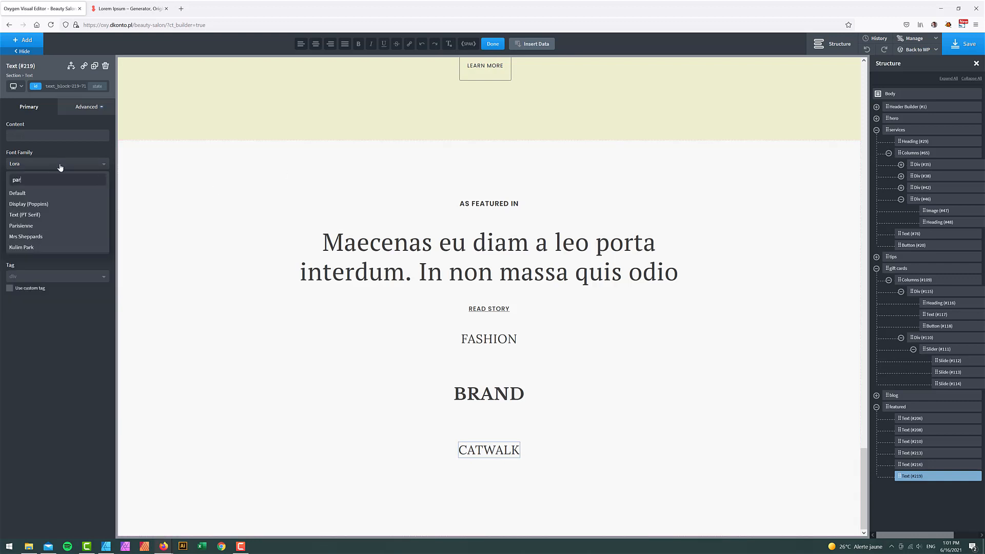
left_click(28, 227)
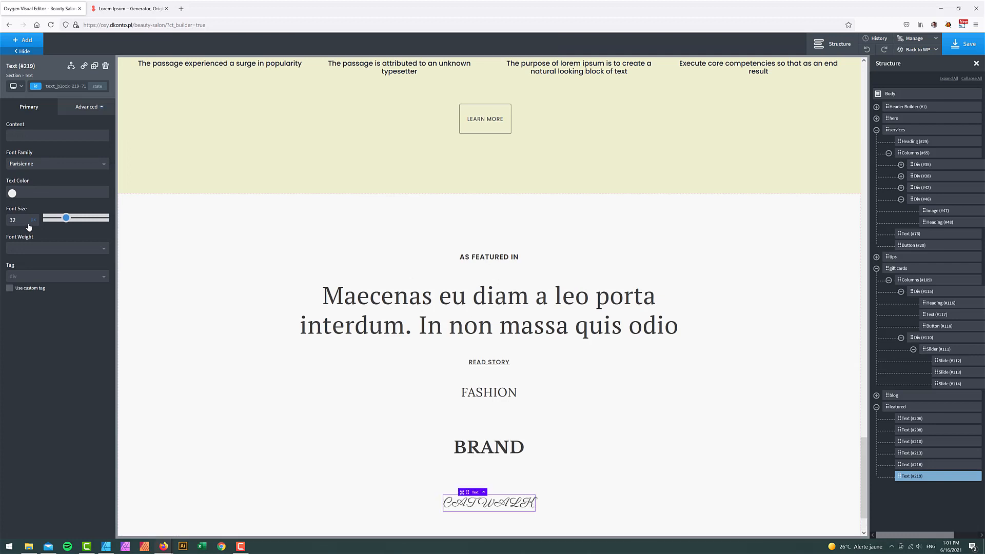
left_click(43, 168)
left_click(44, 193)
left_click(71, 166)
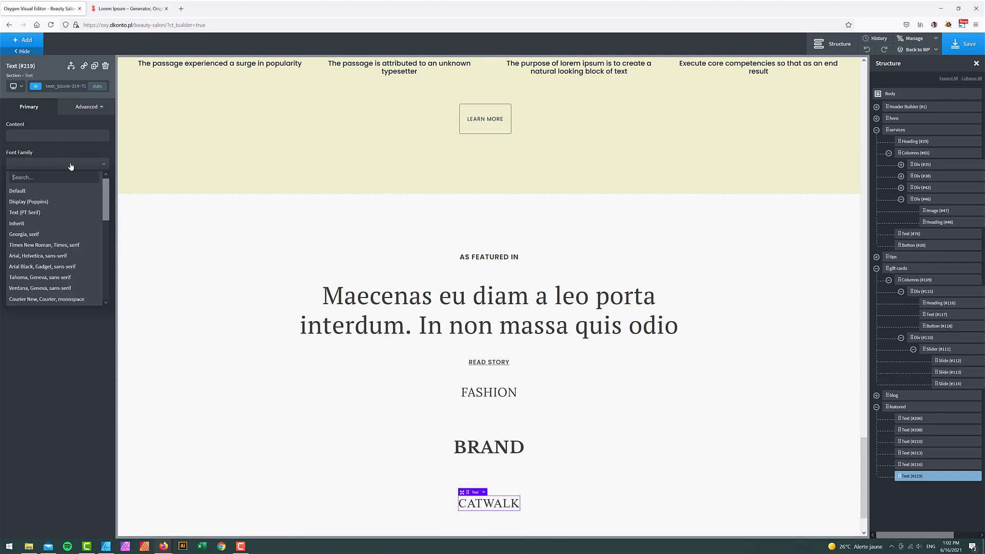
type("play")
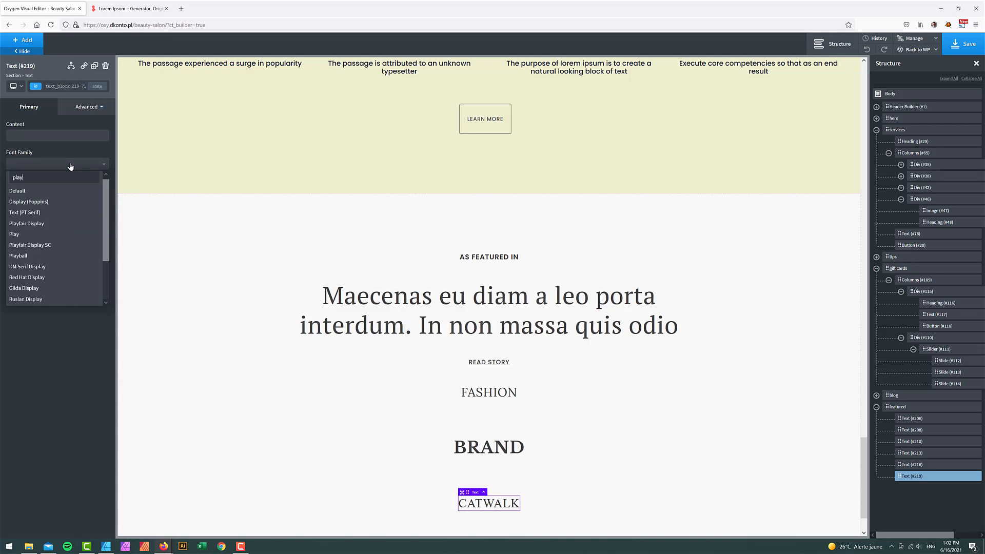
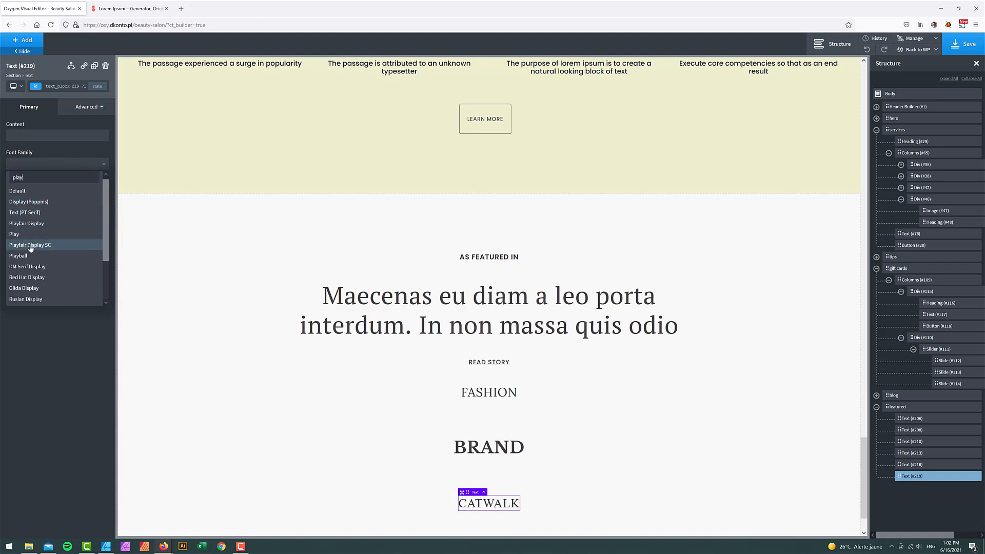
- Change the CATWALK text from Parisienne to Playfair Display, then select the FASHION text
left_click(33, 223)
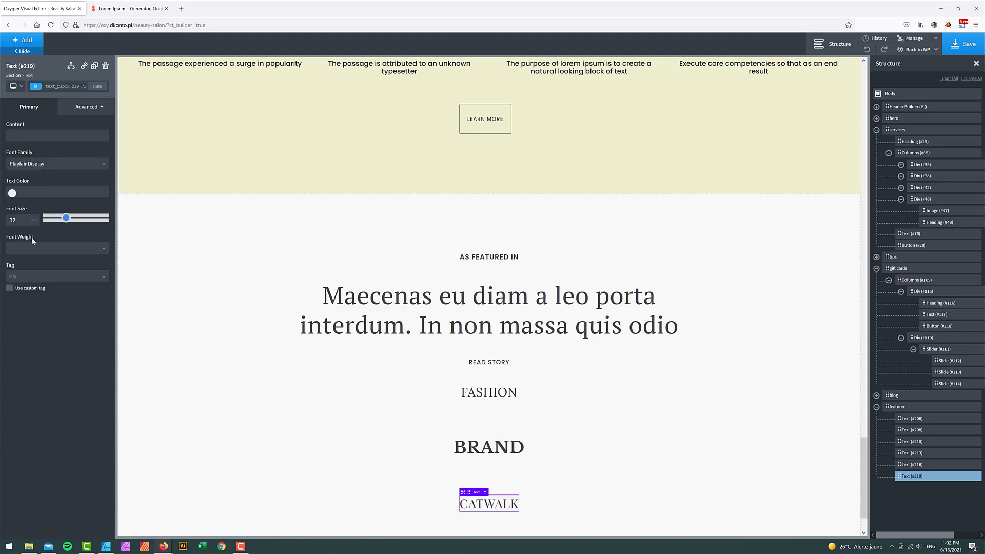
left_click(907, 453)
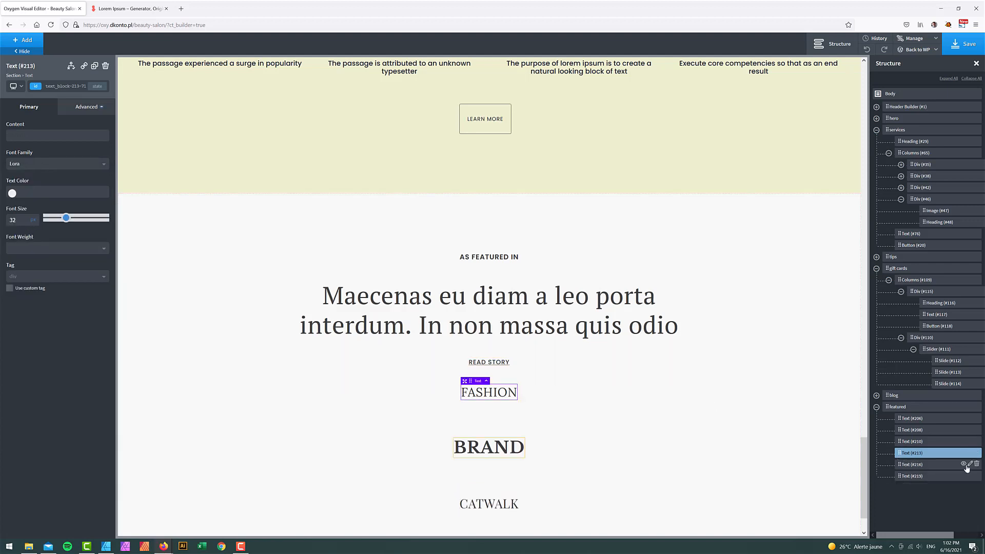
- Wrap the FASHION text in a new Div and move BRAND and CATWALK into it
left_click(970, 452)
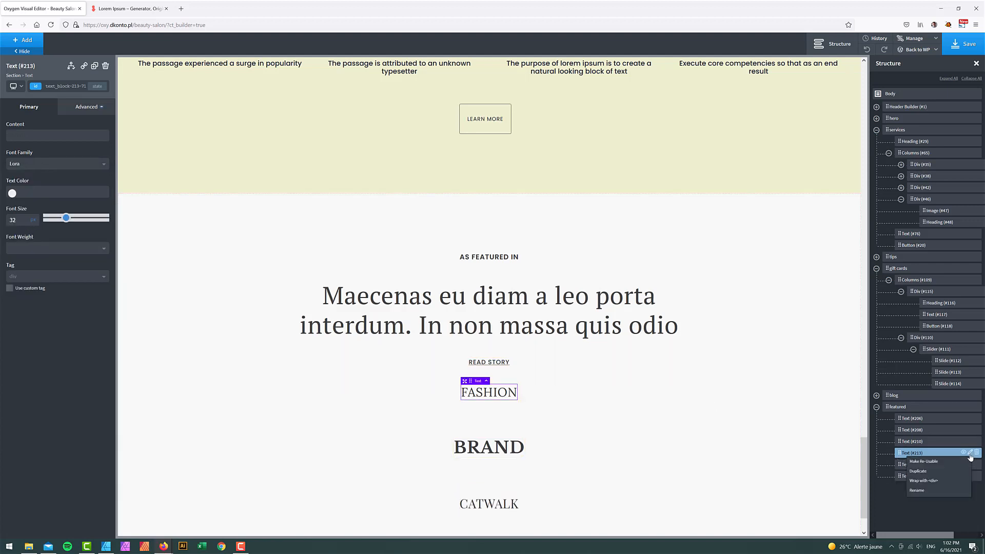
left_click(932, 484)
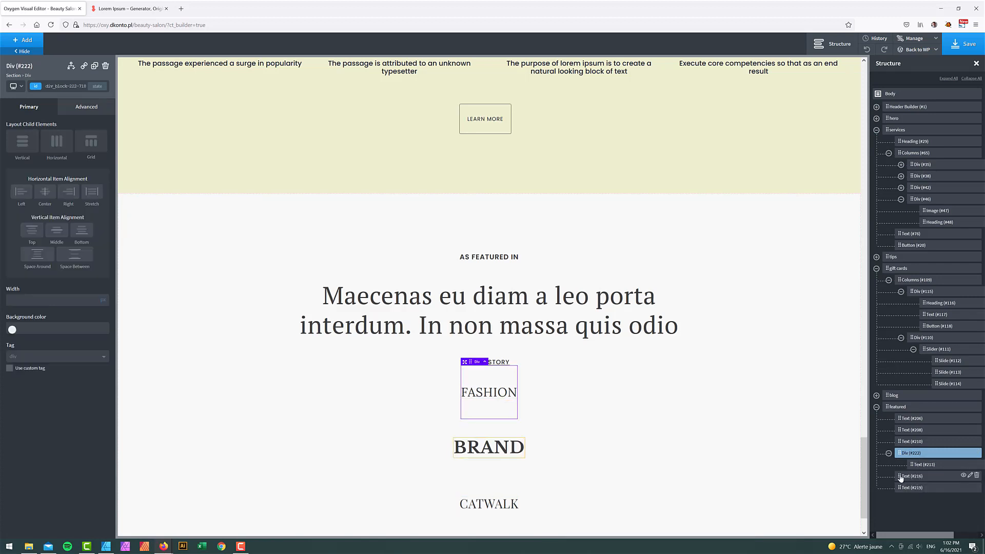
mouse_move(900, 478)
left_mouse_down()
mouse_move(919, 478)
mouse_move(913, 492)
left_mouse_up()
- Make the Div a horizontal row at 100% width with Space Around alignment
left_click(53, 147)
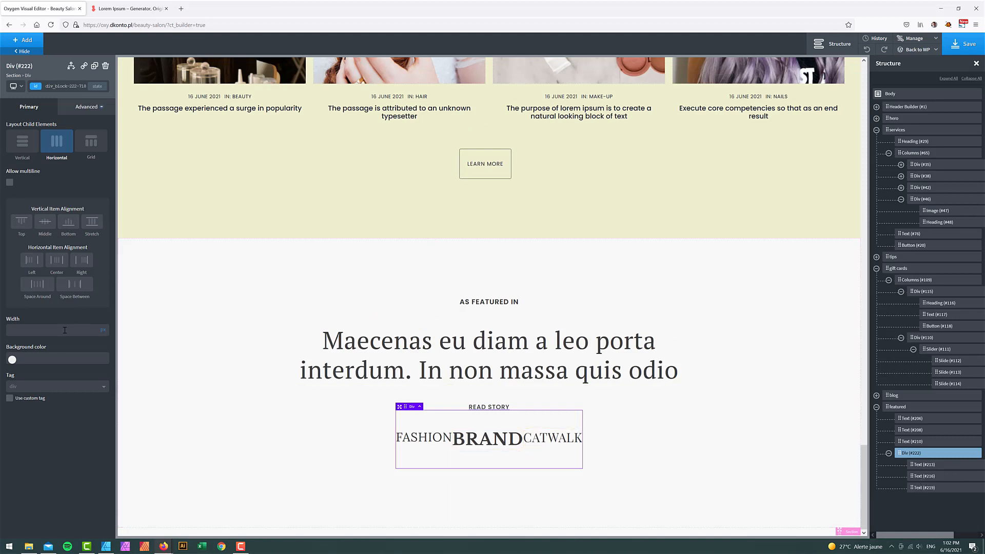
type("100")
left_click(103, 329)
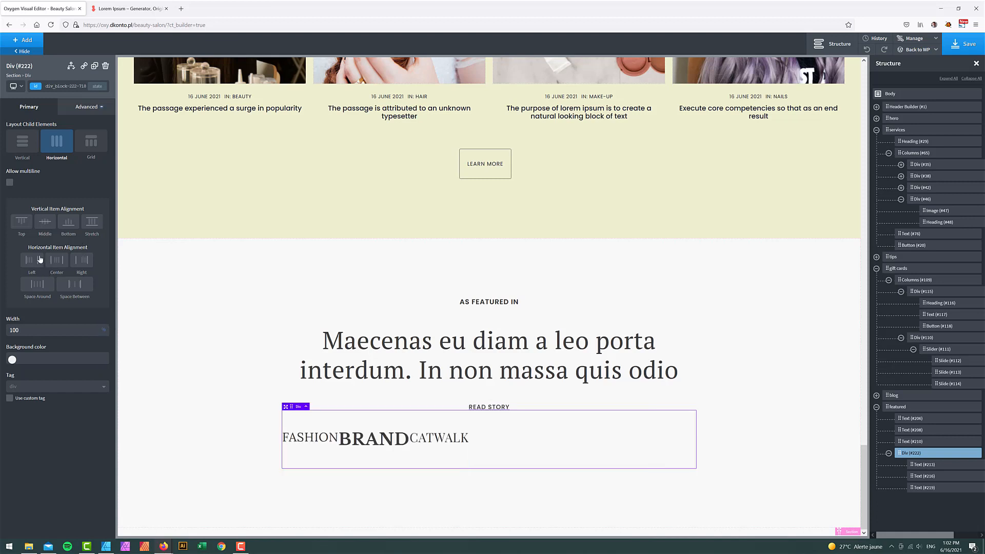
left_click(38, 286)
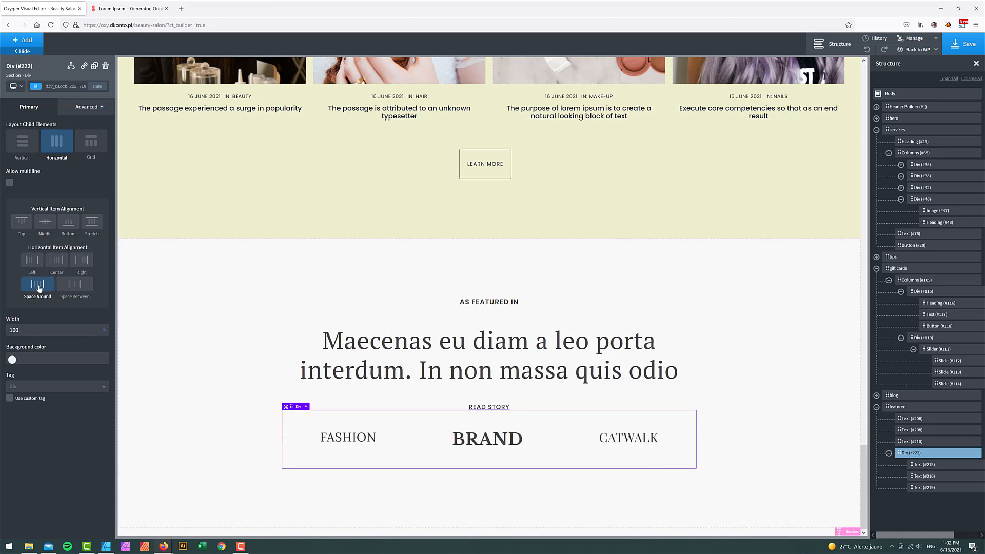
left_click(75, 287)
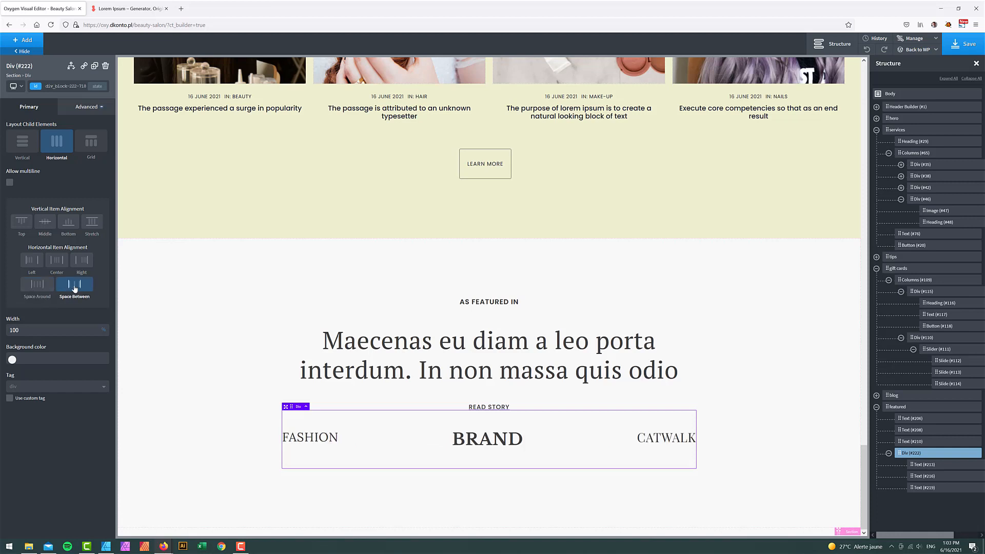
left_click(43, 285)
left_click(773, 345)
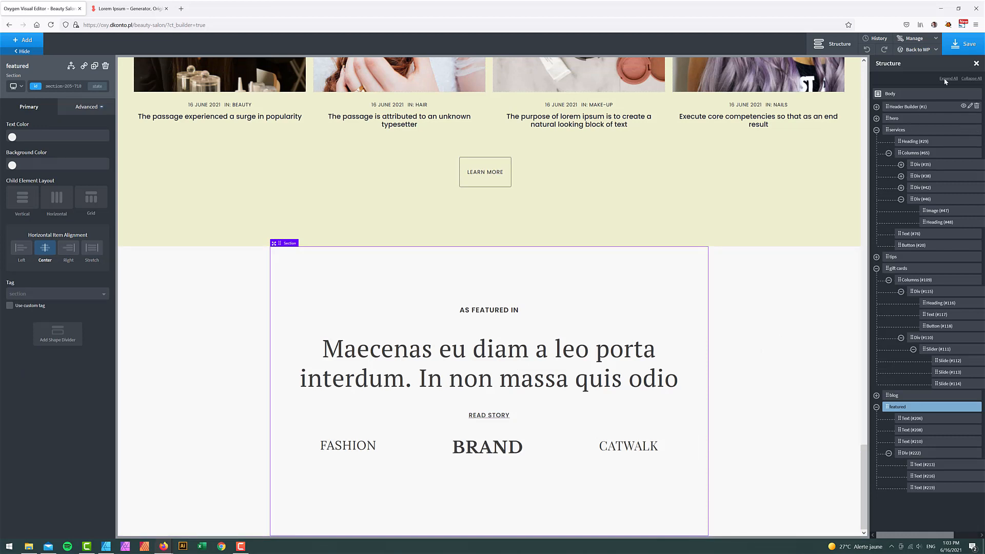
- Save the page and preview it at tablet and narrower breakpoints
left_click(965, 45)
left_click(17, 86)
left_click(36, 121)
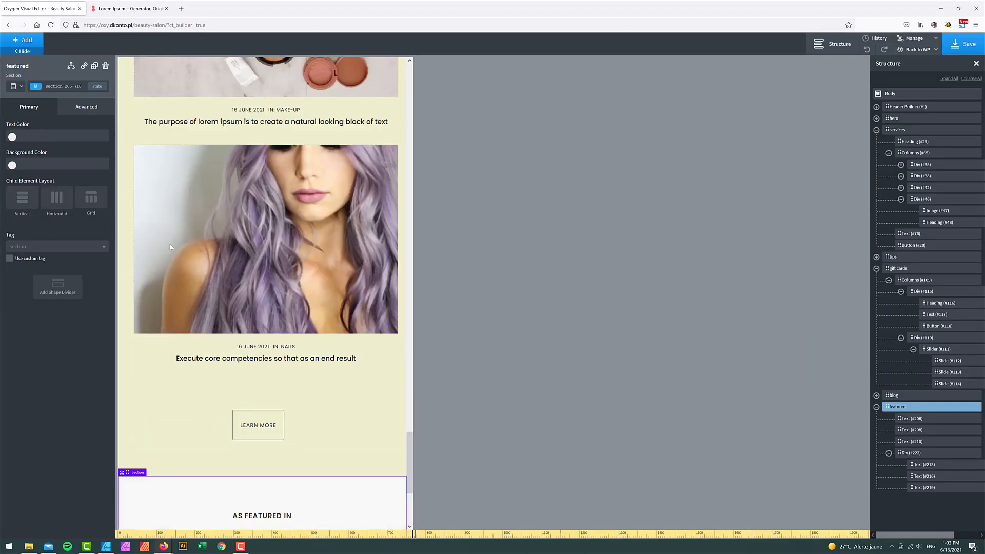
left_click(14, 85)
left_click(44, 143)
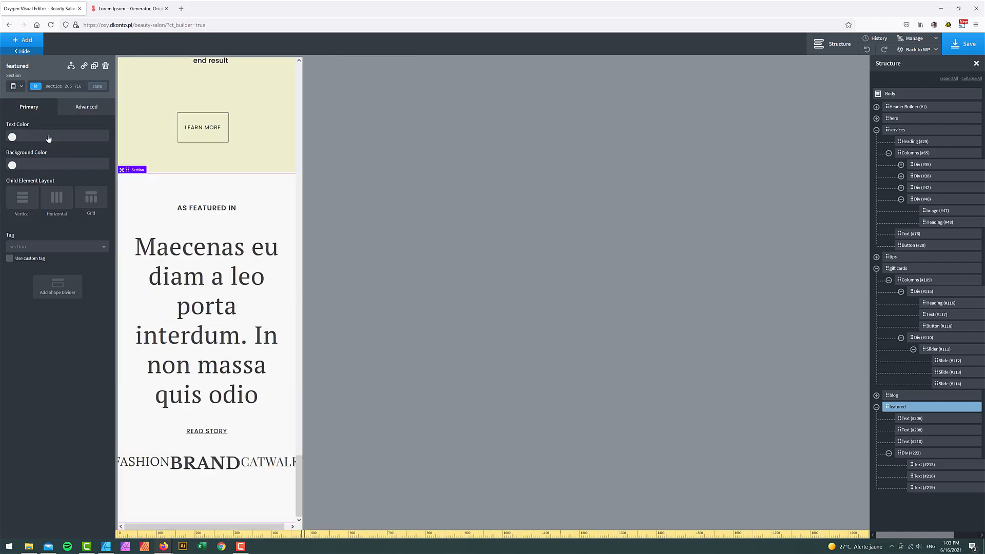
- At this breakpoint, stack FASHION, BRAND and CATWALK vertically with centre alignment
left_click(205, 462)
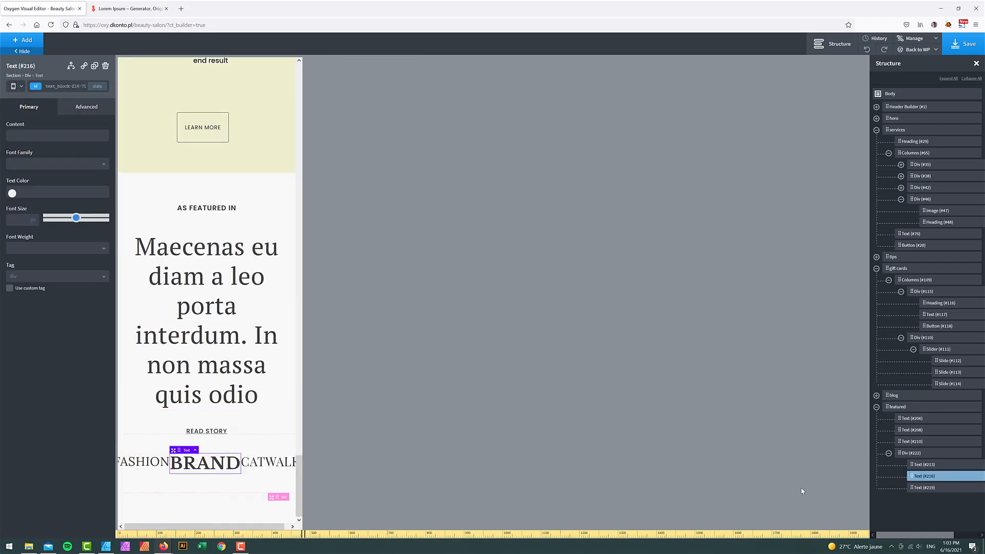
left_click(909, 453)
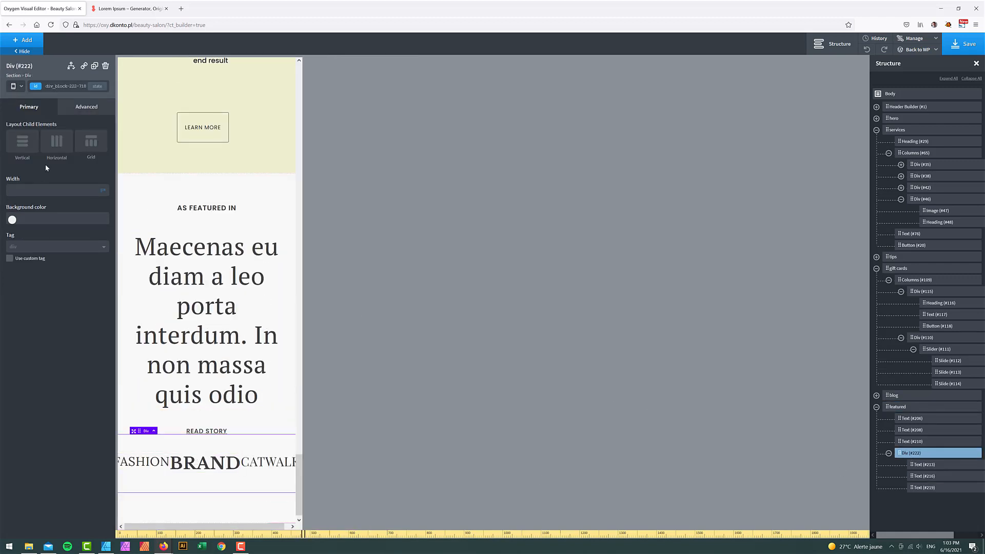
left_click(29, 149)
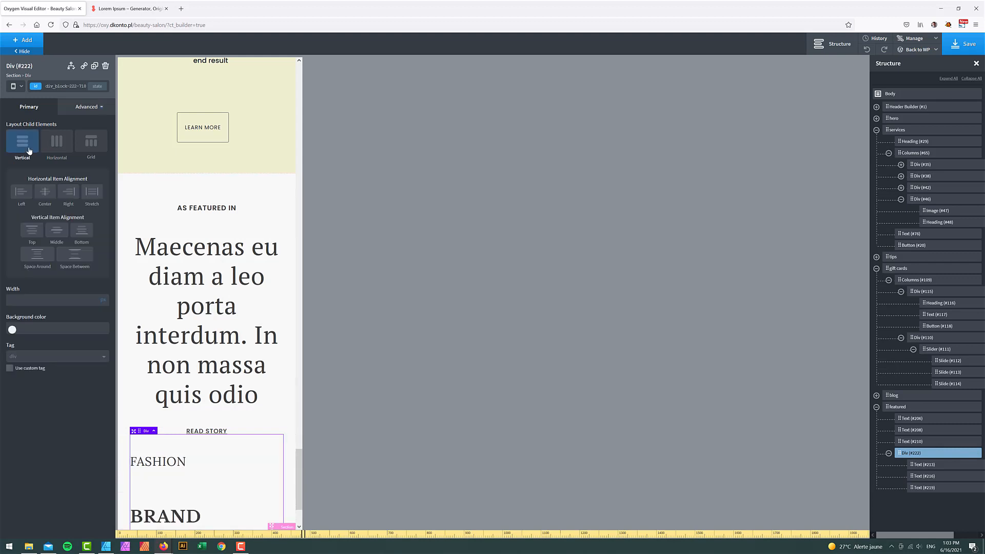
left_click(46, 193)
scroll(247, 307, "down", 2)
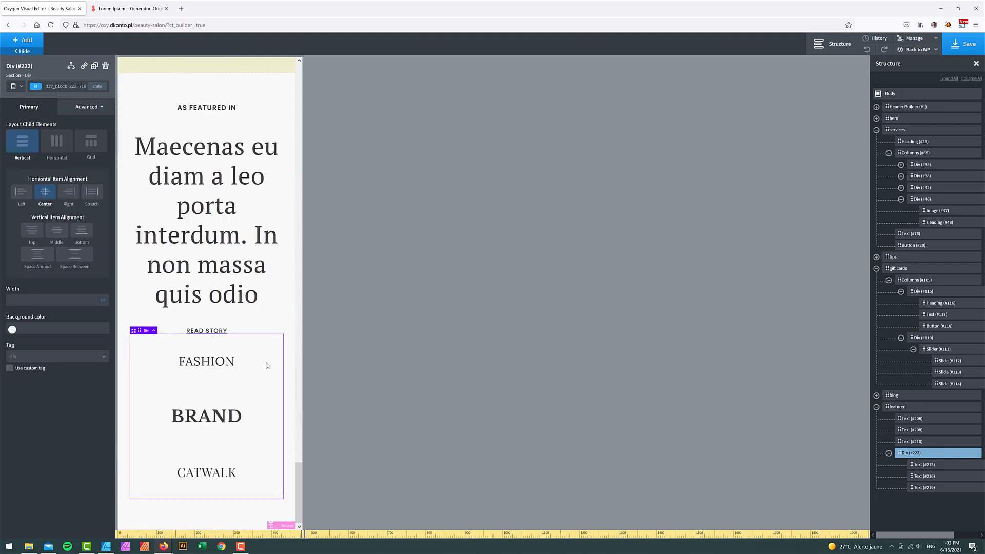
- At the smallest phone width, set the Maecenas heading's font size to 36
left_click(18, 86)
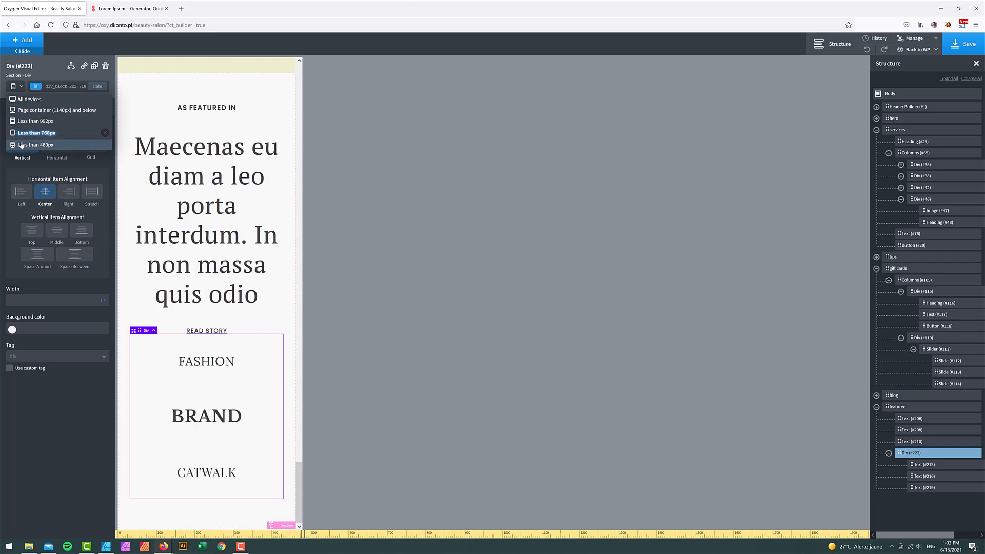
left_click(31, 134)
left_click(182, 234)
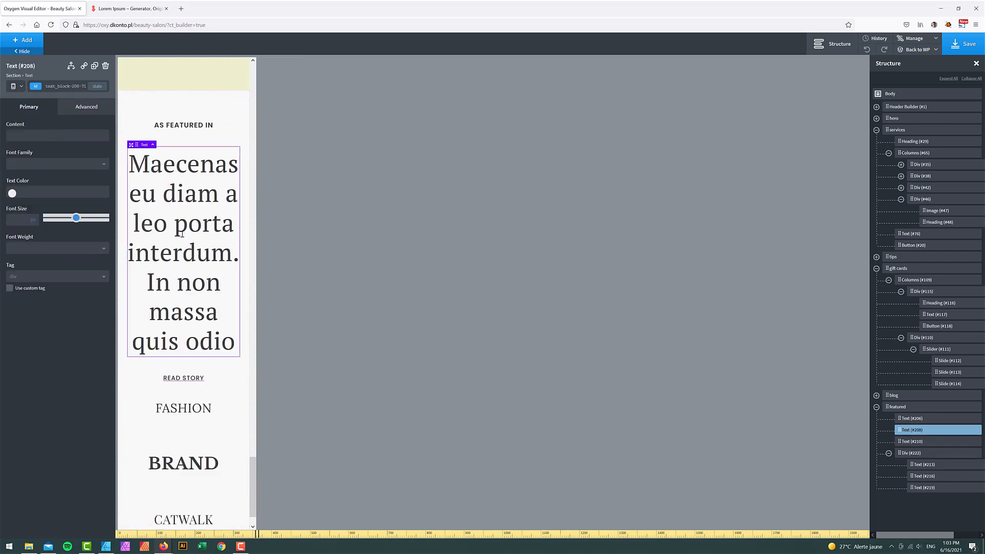
left_click(15, 220)
type("36")
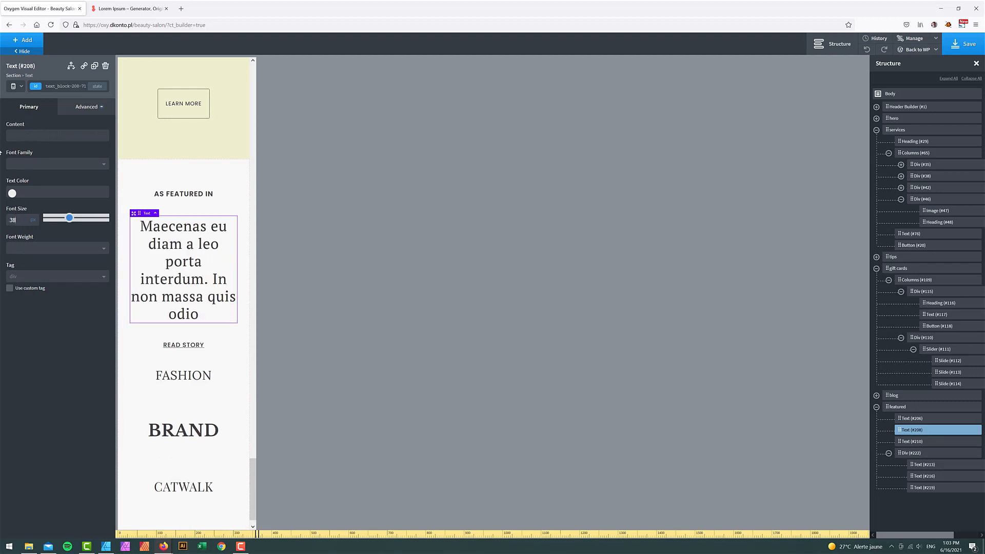
- Return to the All devices breakpoint and save the page
left_click(20, 87)
left_click(21, 140)
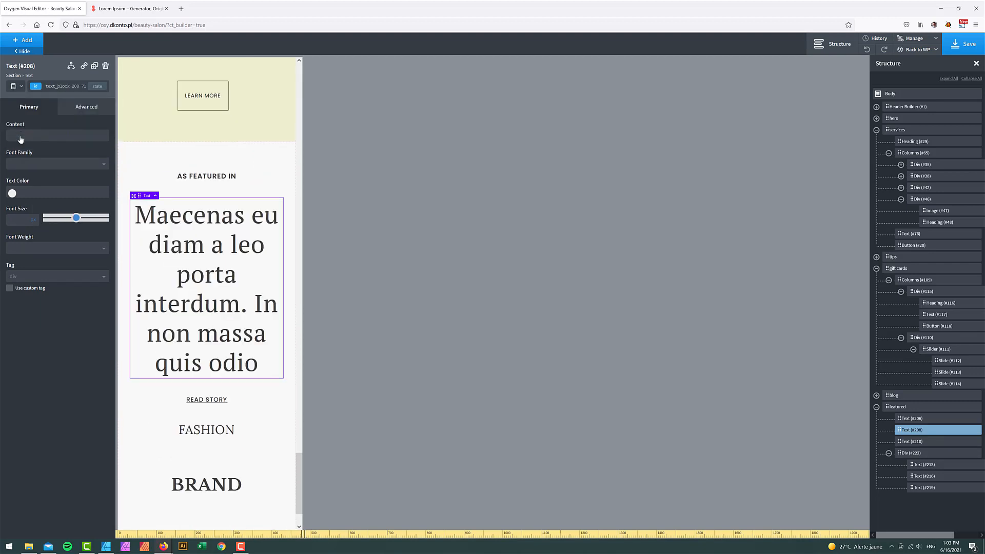
left_click(22, 86)
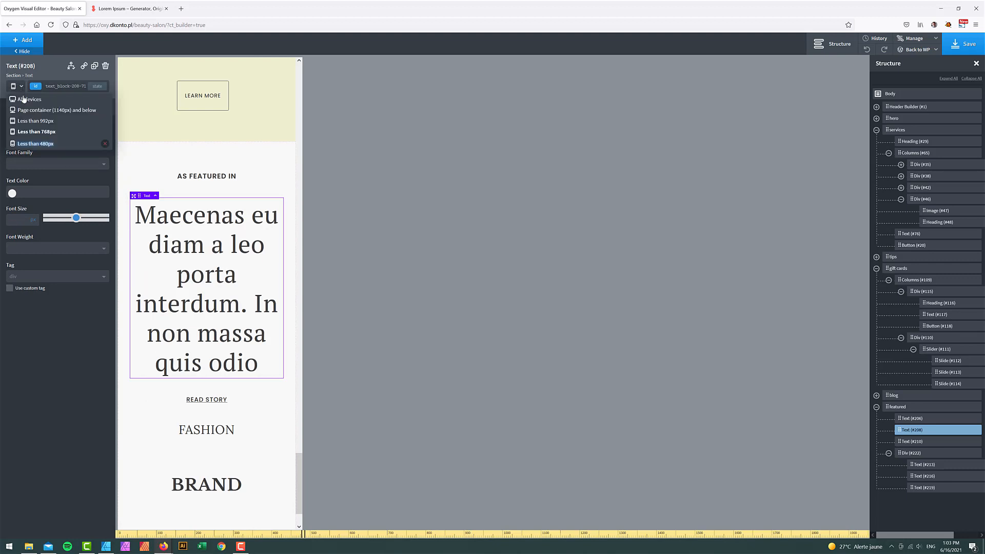
left_click(23, 98)
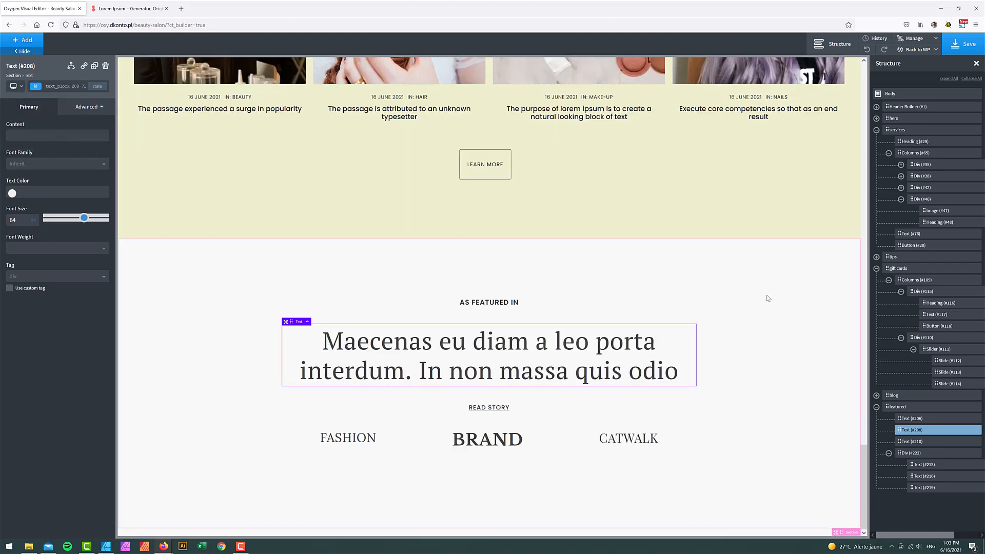
left_click(953, 53)
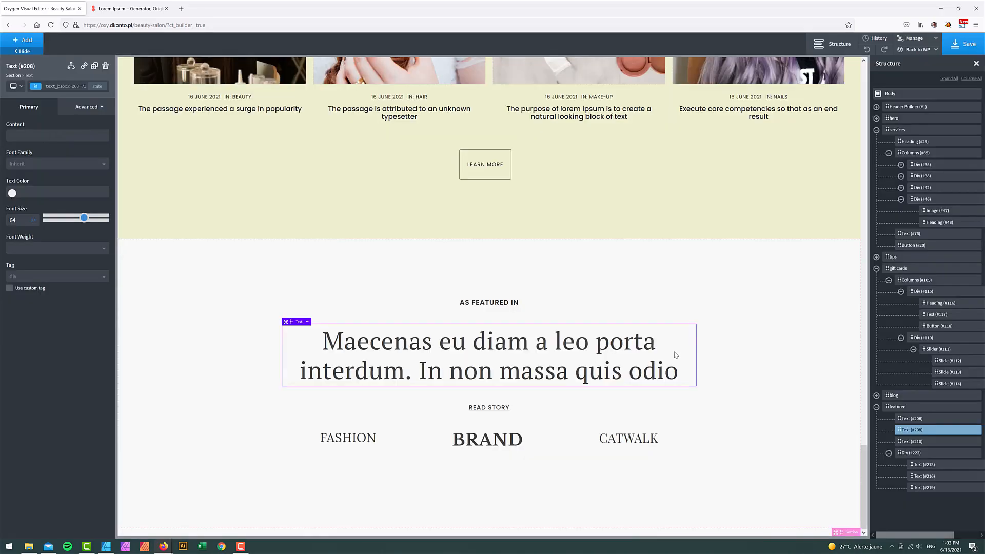
- Compare the page against the Affinity Designer mockup, then return to Oxygen
left_click(106, 547)
scroll(174, 378, "down", 10)
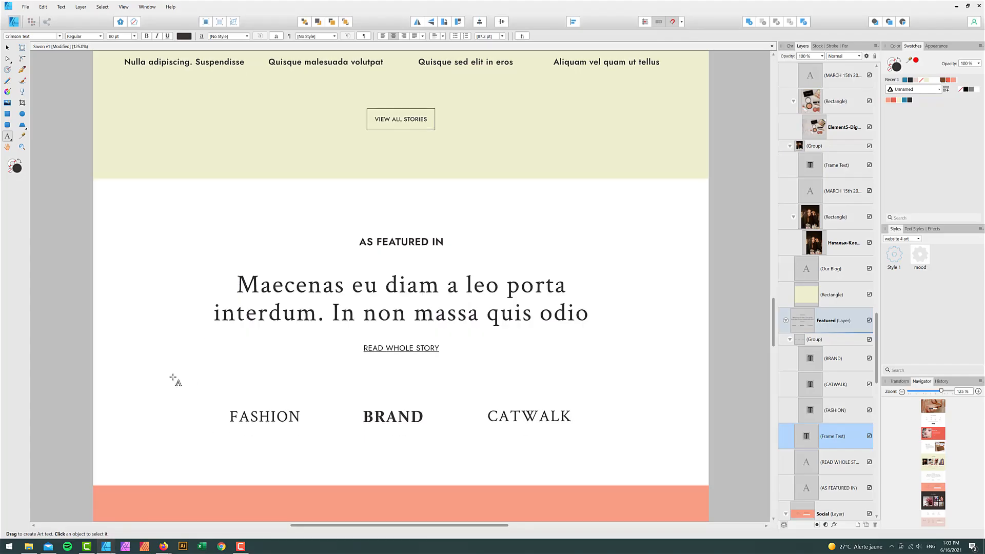
scroll(161, 378, "down", 1)
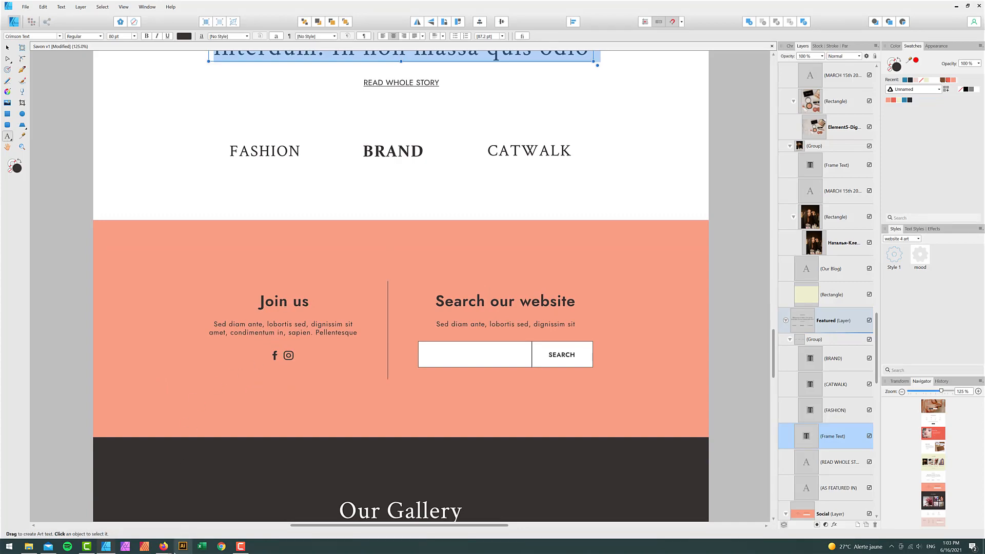
mouse_move(163, 546)
left_click(154, 529)
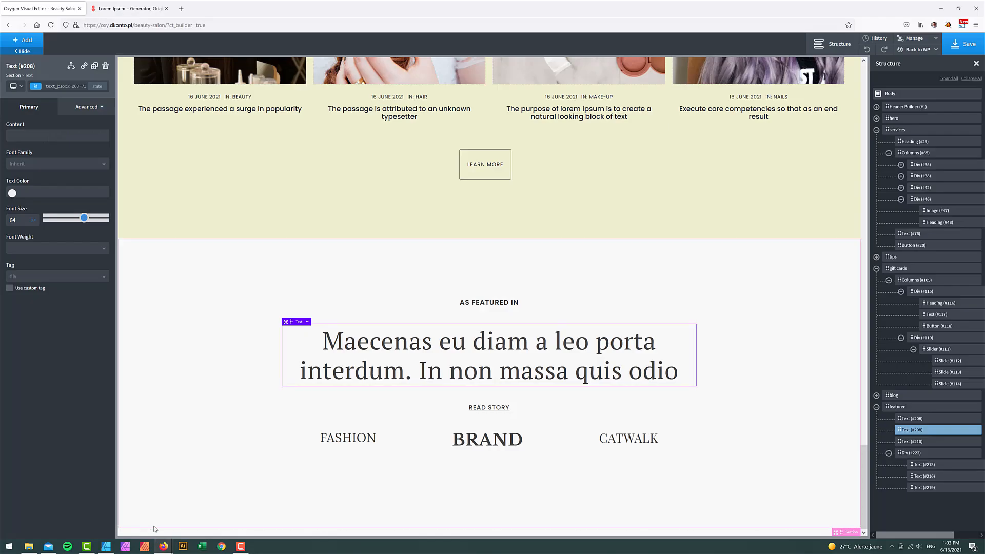
- Add a new Section below the featured section and name it 'join us'
left_click(876, 407)
left_click(24, 40)
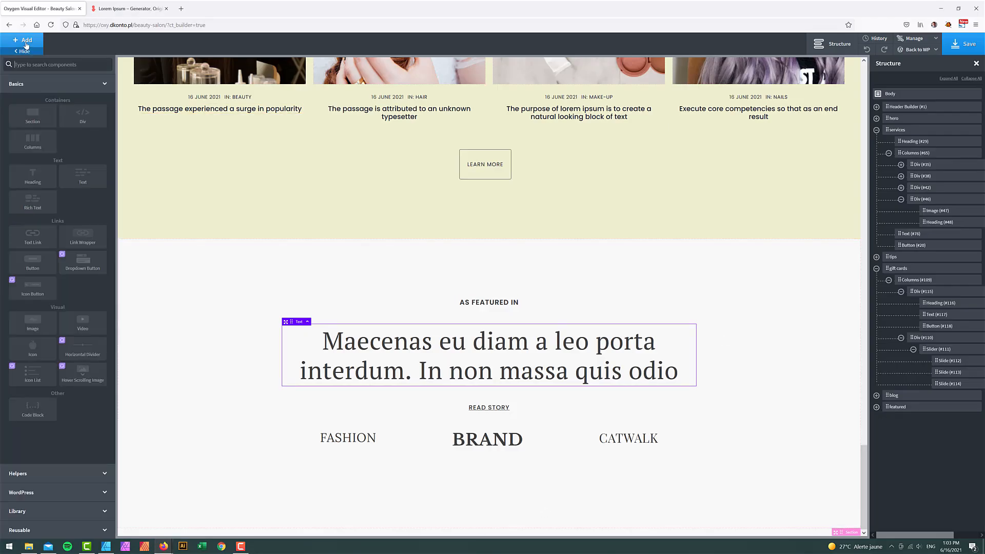
type("sec")
left_click(37, 91)
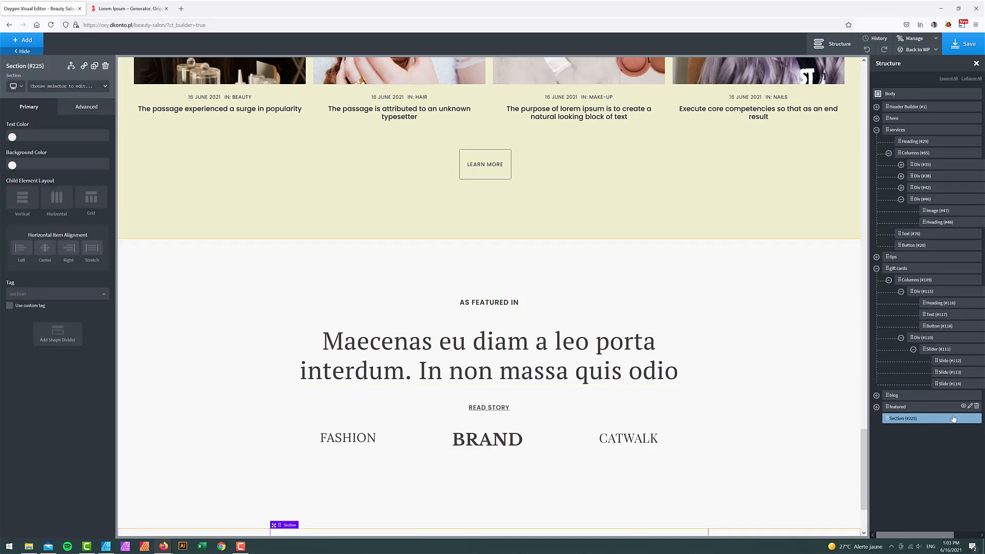
mouse_move(968, 420)
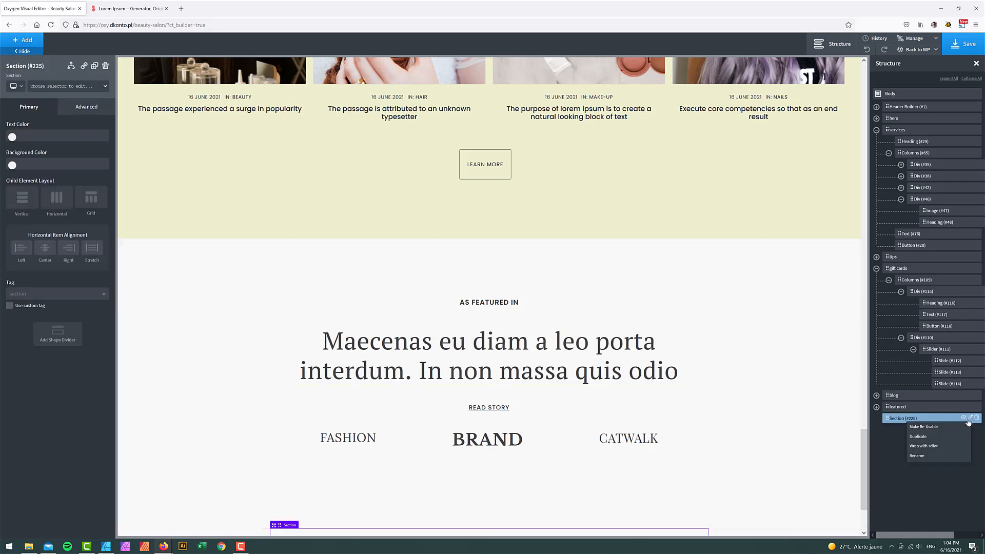
left_click(920, 456)
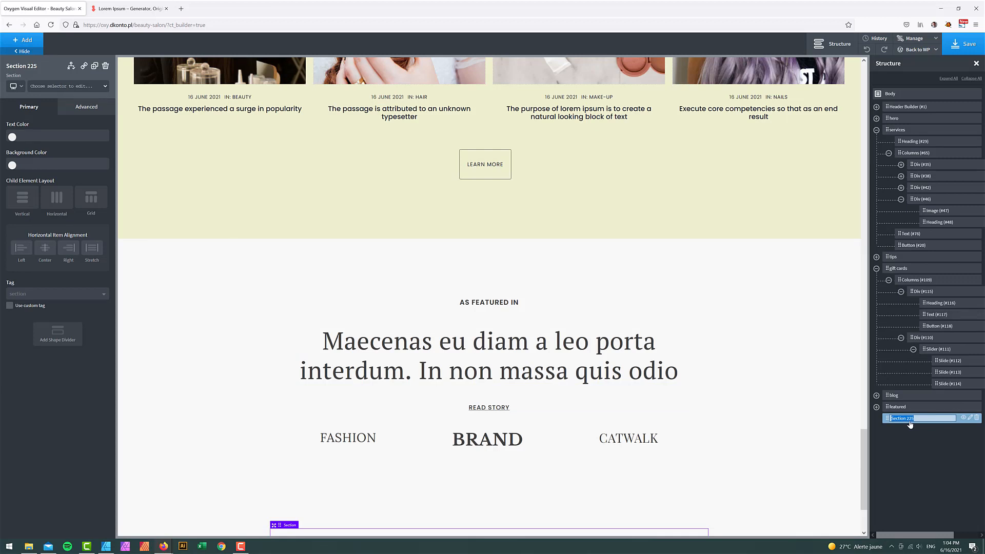
type("join us")
key("Return")
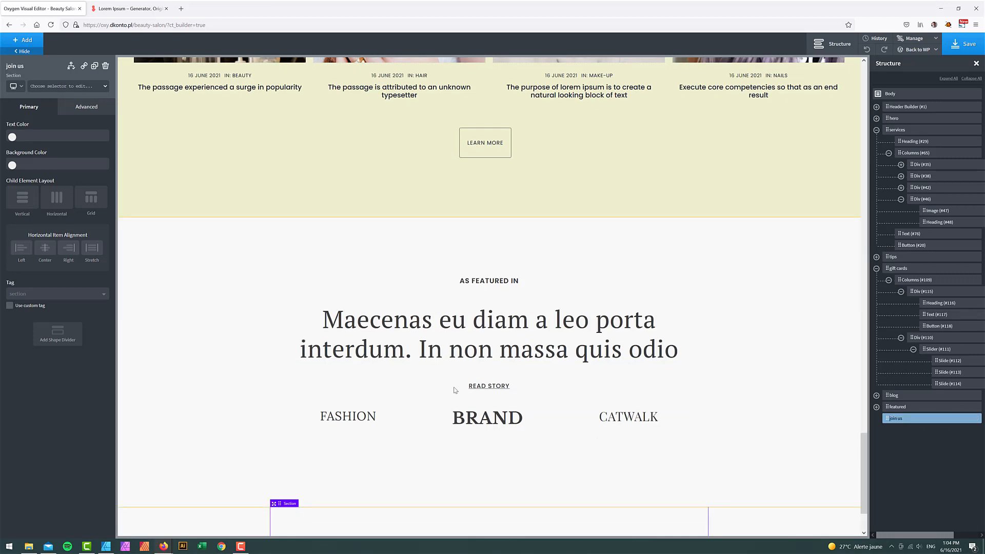
- Set the join us section's background colour to Savon - Skin
left_click(18, 164)
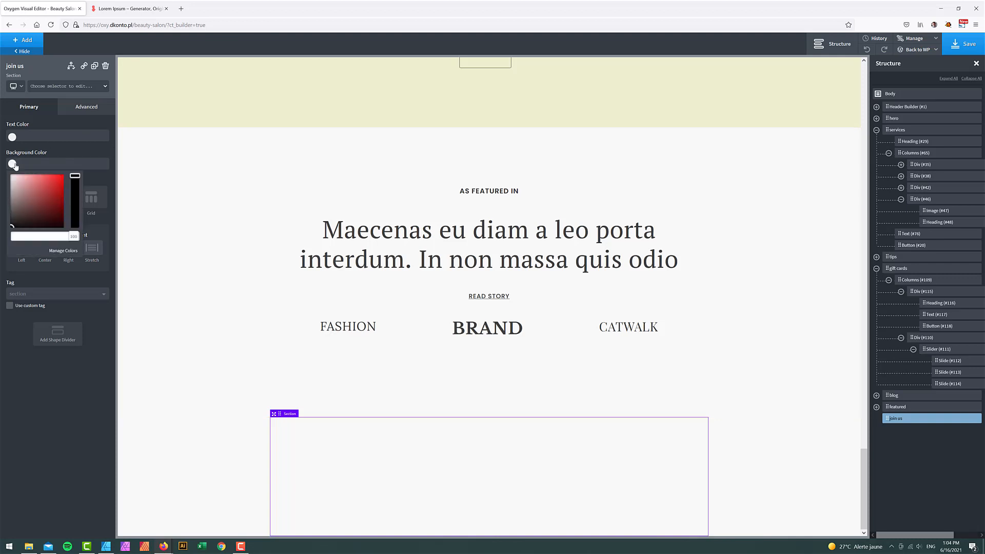
left_click(16, 353)
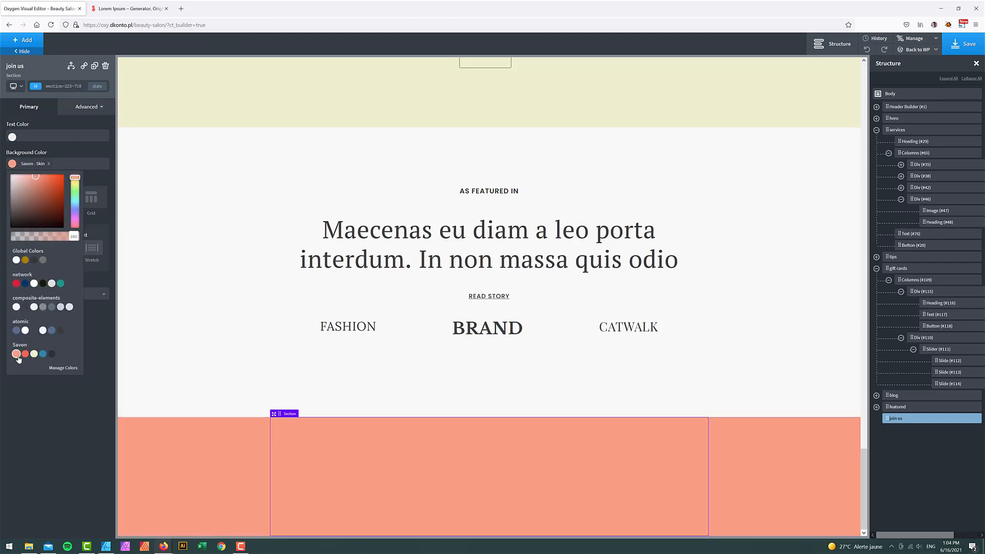
left_click(894, 423)
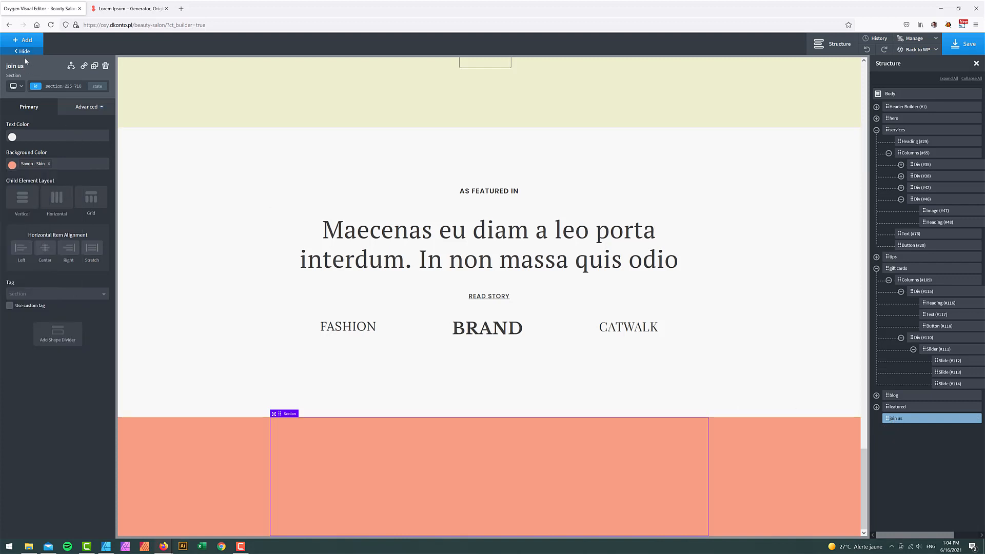
- Add a Columns element to the join us section with a 50 50 split
left_click(28, 42)
type("col")
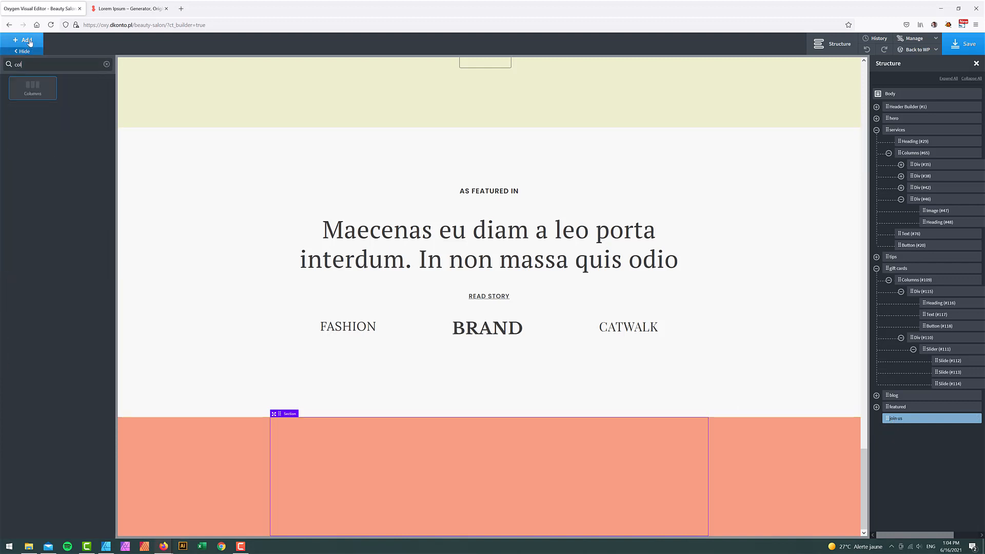
left_click(32, 91)
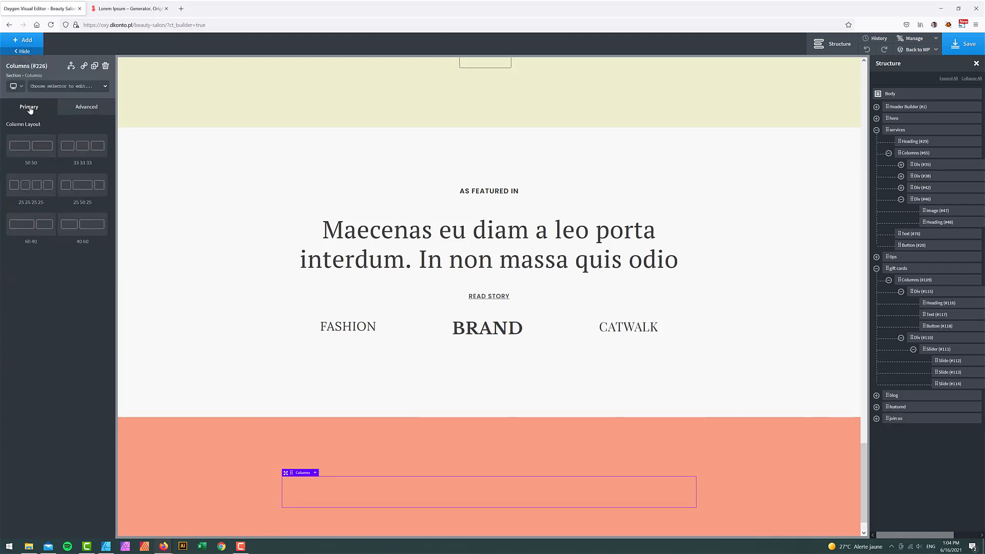
left_click(17, 152)
left_click(876, 418)
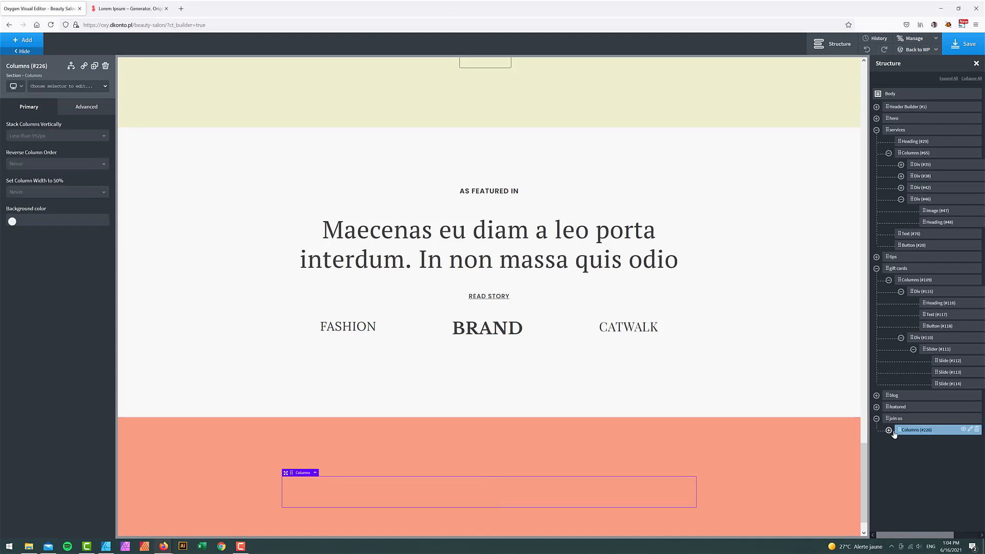
- Check the Join us heading in the Affinity Designer mockup
left_click(106, 546)
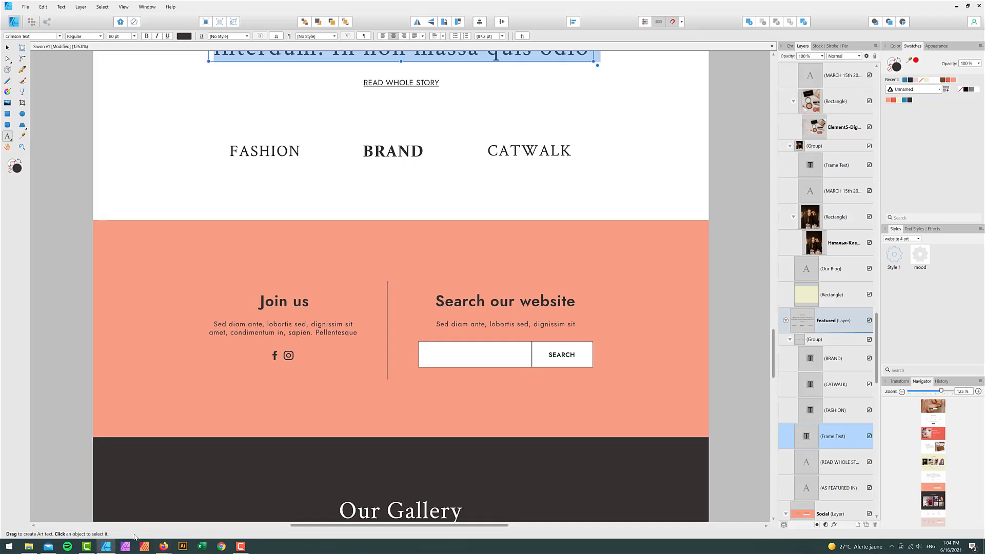
triple_click(270, 302)
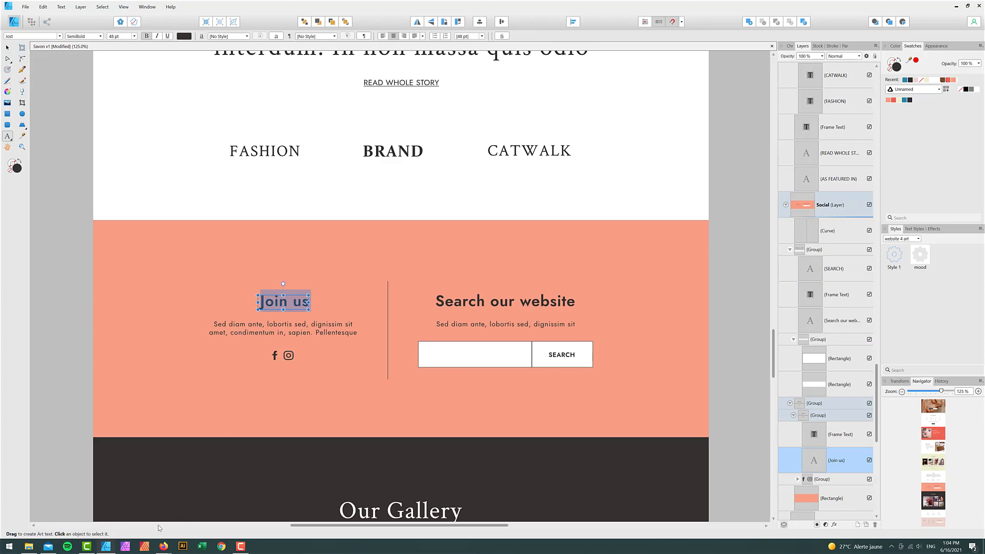
mouse_move(166, 547)
left_click(141, 522)
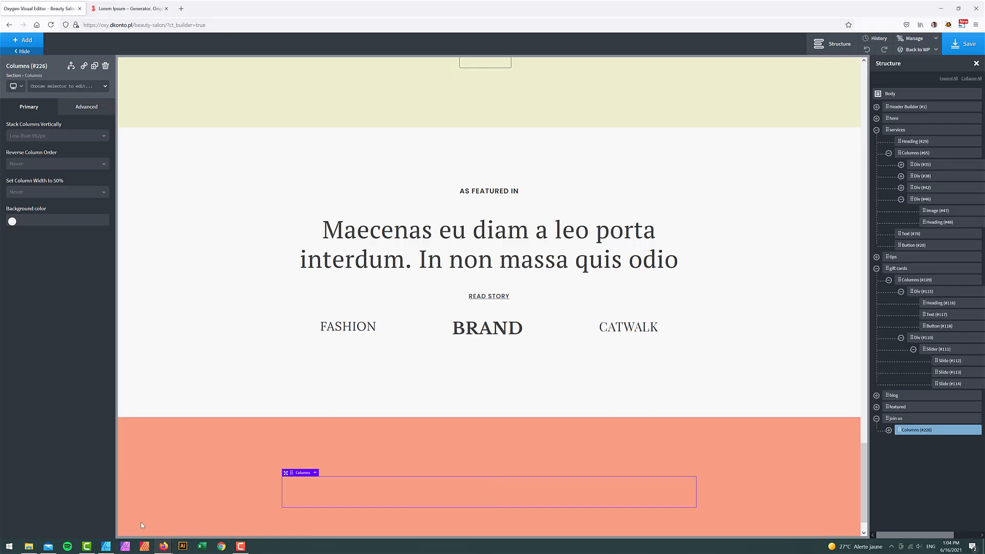
- Add an h3 heading reading 'Join us' to the first column, font size 36
left_click(34, 44)
type("head")
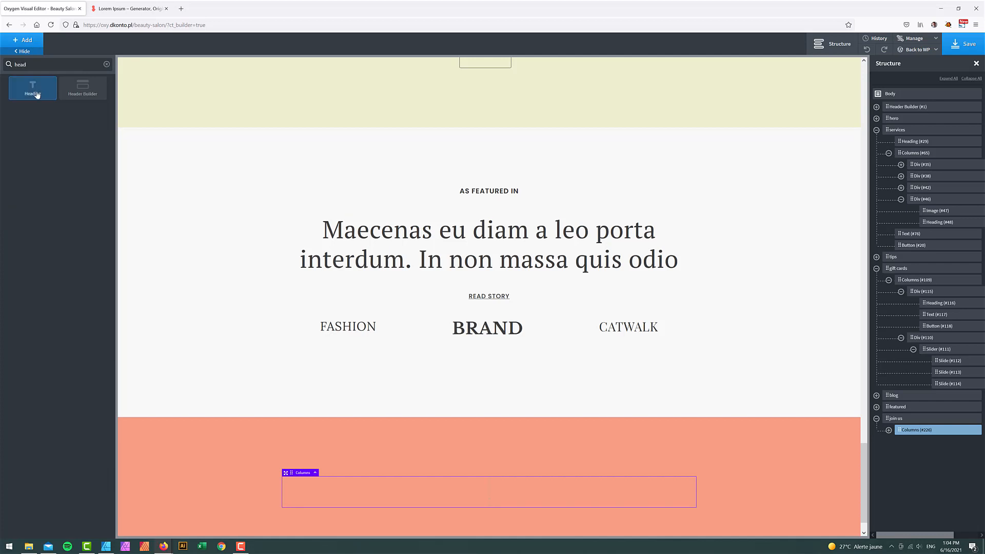
left_click(33, 90)
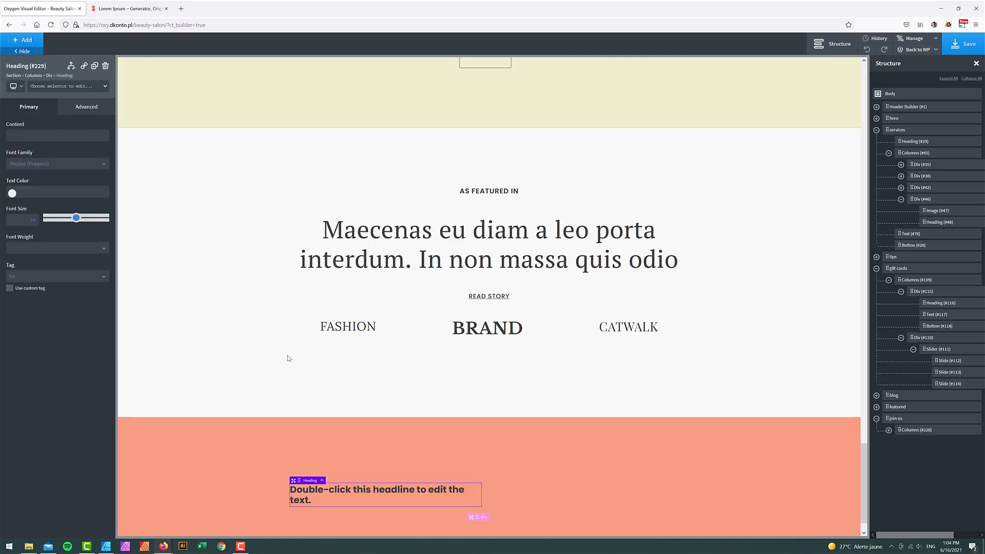
scroll(237, 353, "down", 1)
left_click(34, 277)
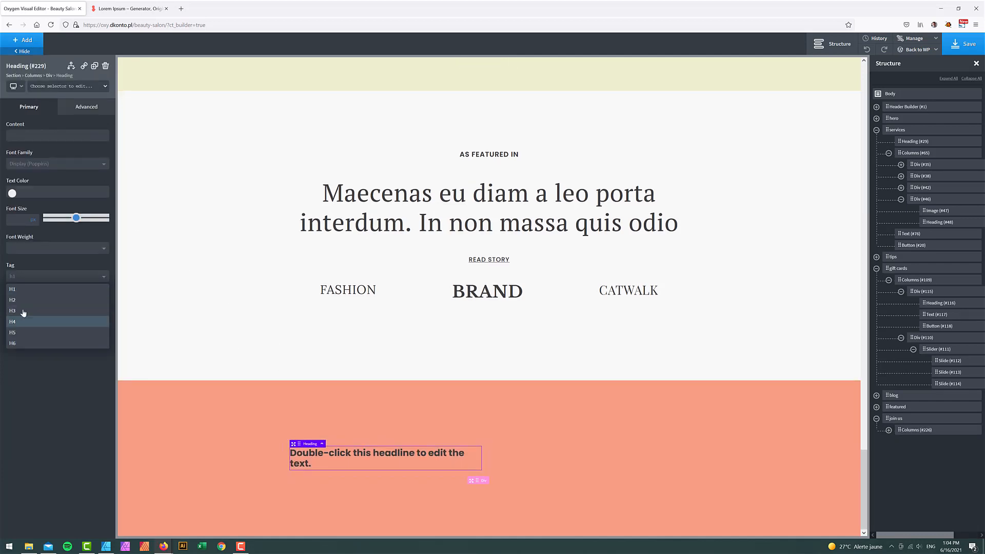
left_click(39, 311)
double_click(338, 458)
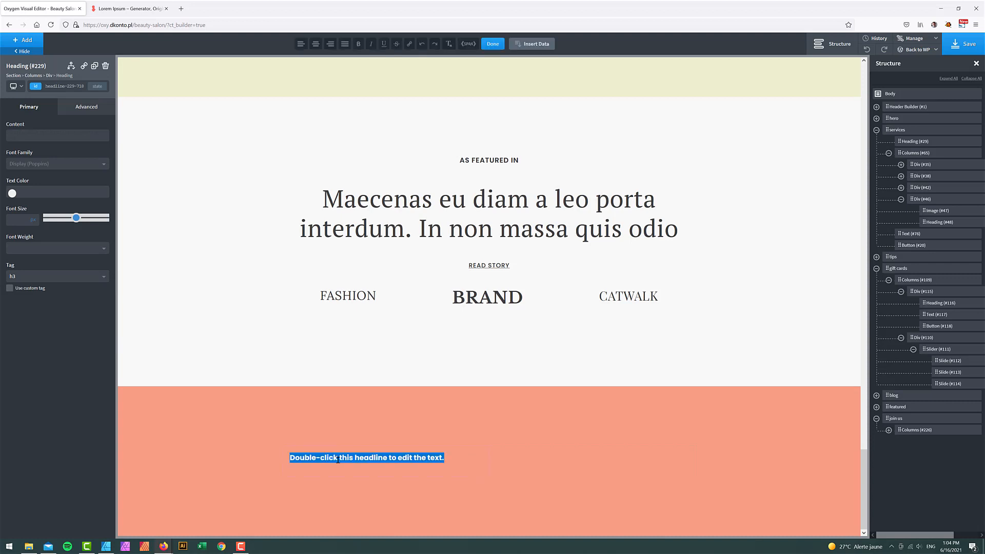
type("Join us")
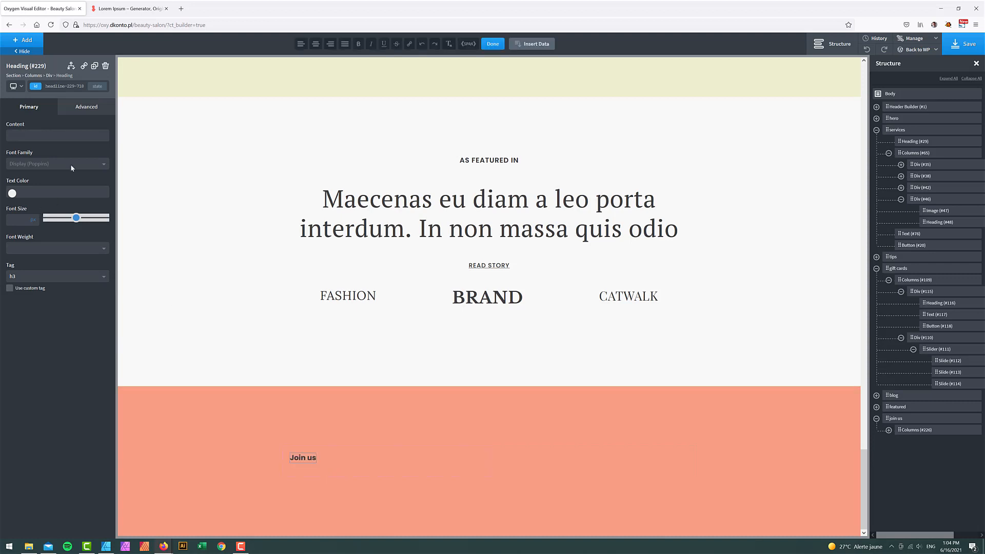
left_click(87, 109)
left_click(57, 189)
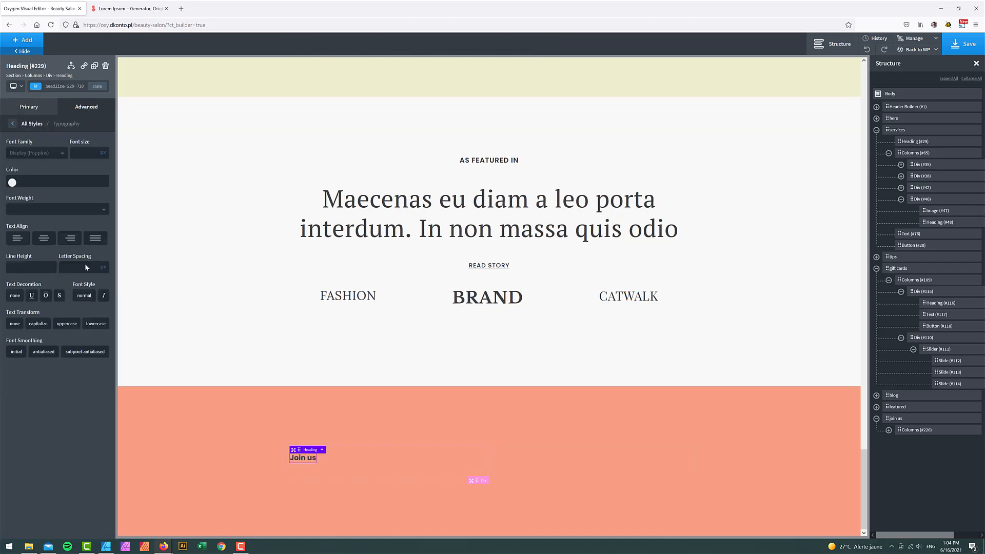
type("36")
- Give the Join us heading Savon - Dark colour, letter spacing 1 and font weight 500
left_click(13, 182)
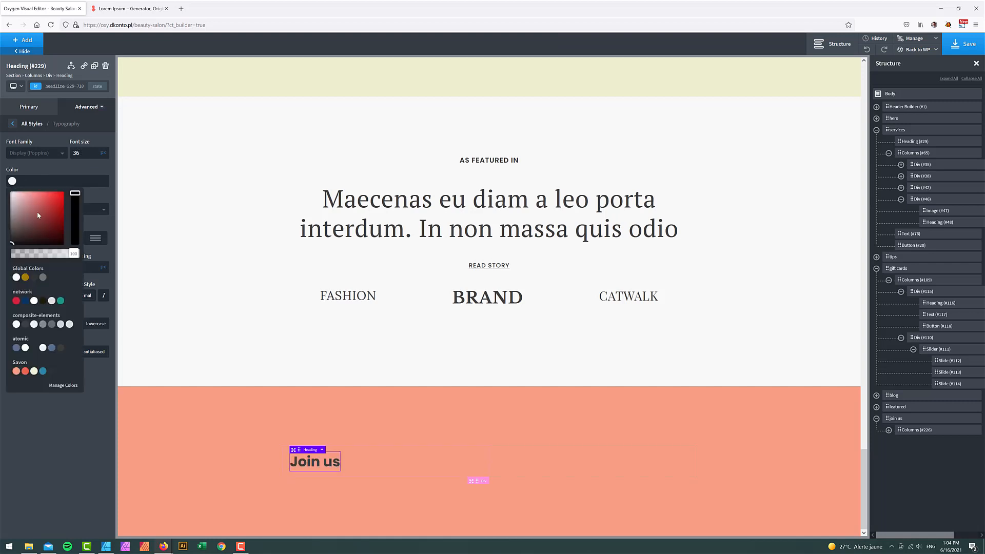
left_click(43, 372)
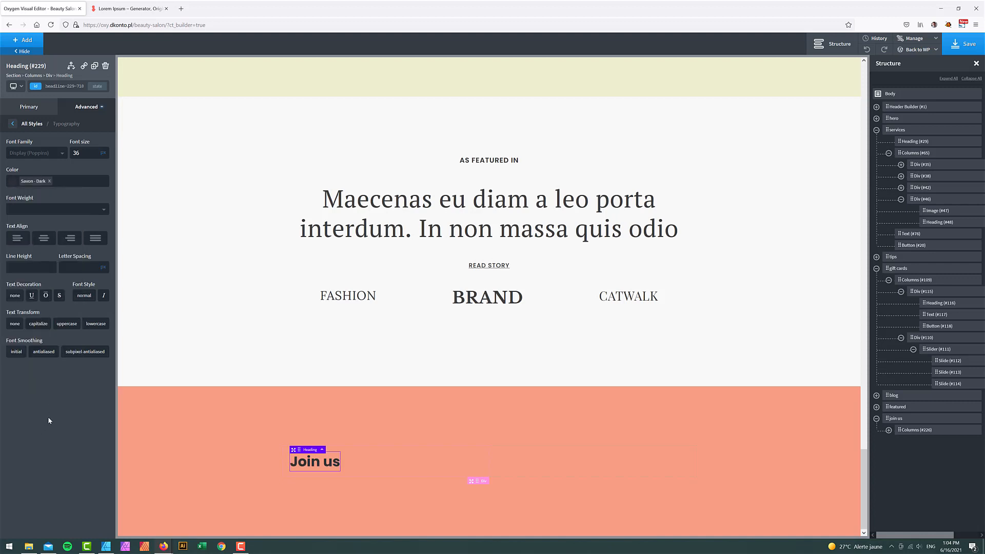
type("1")
left_click(37, 209)
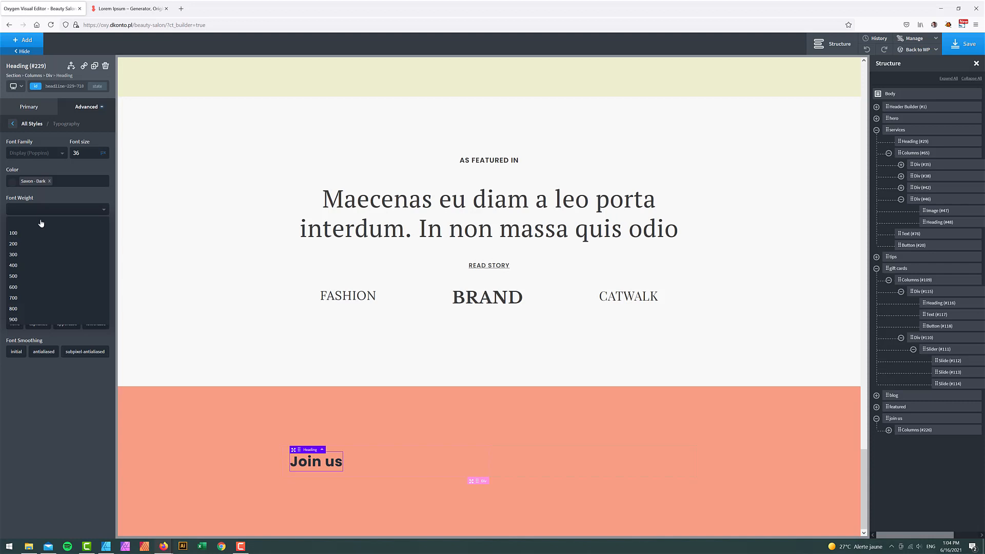
left_click(27, 285)
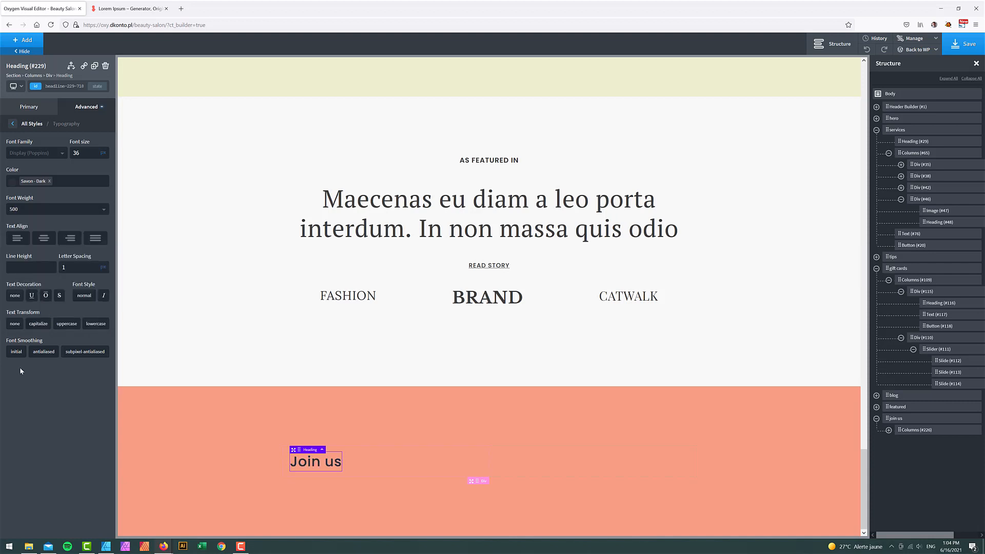
- Inspect the paragraph under Join us in the mockup, then expand the Columns element
left_click(106, 547)
left_click(254, 329)
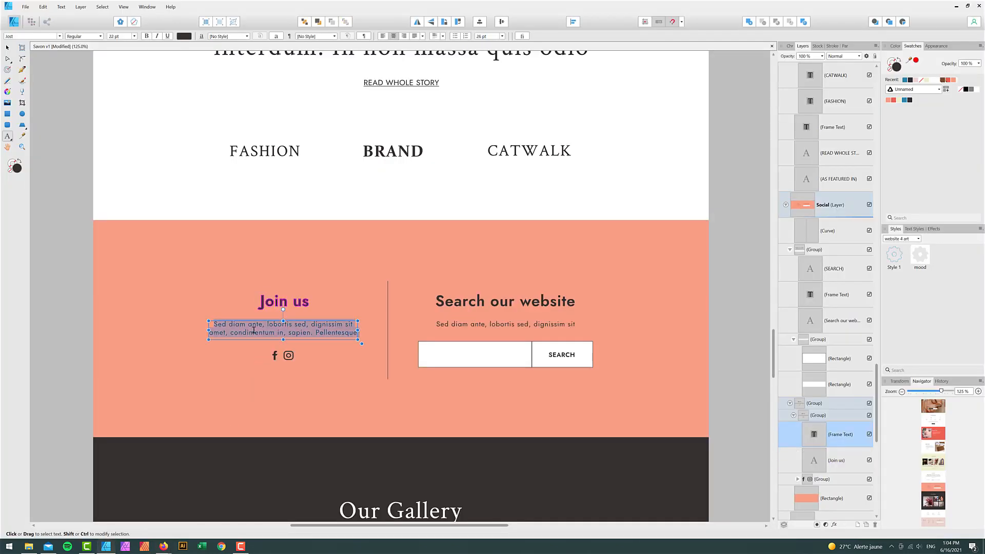
key("ctrl+a")
left_click(163, 546)
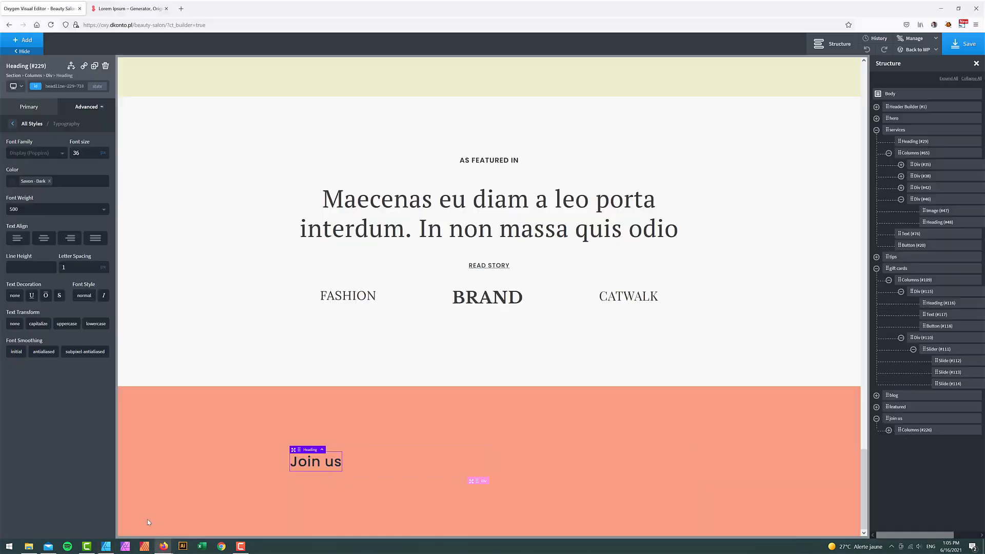
left_click(888, 430)
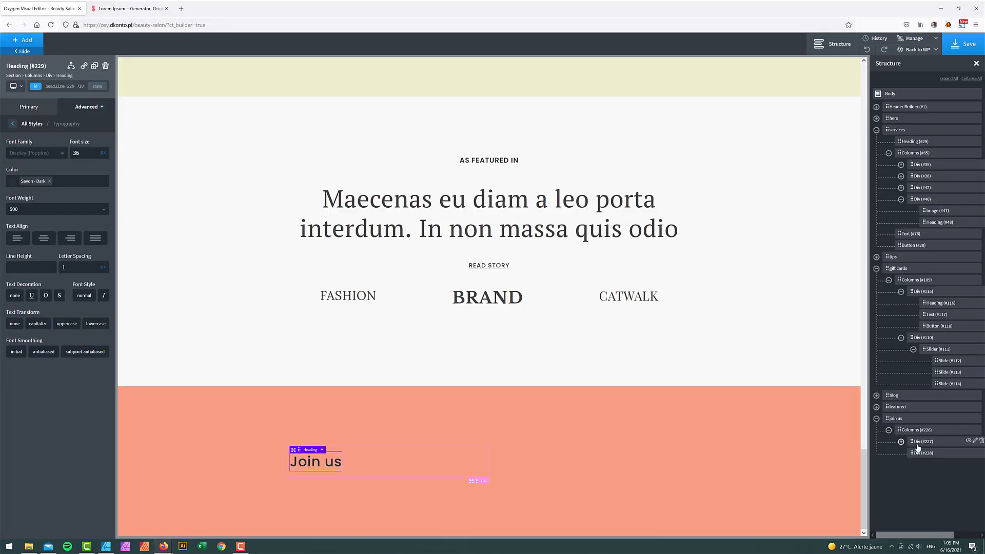
- Add a Text block to the first column under the Join us heading
left_click(901, 442)
left_click(922, 441)
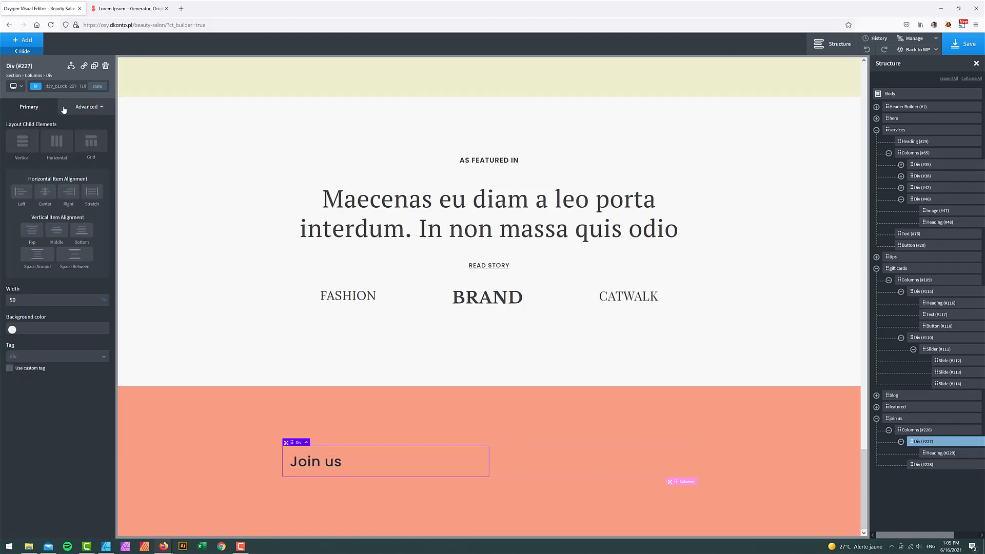
left_click(31, 44)
type("te")
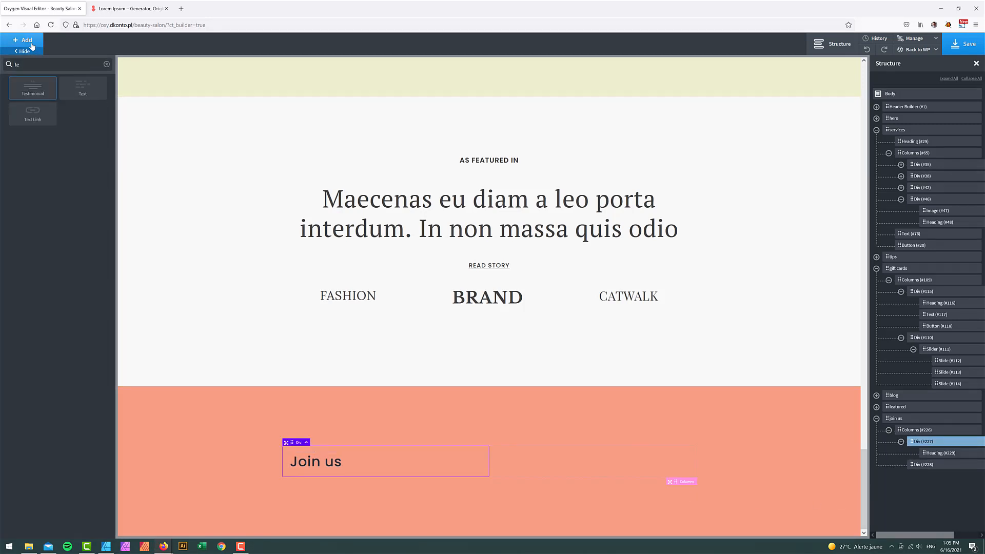
type("x")
key("Return")
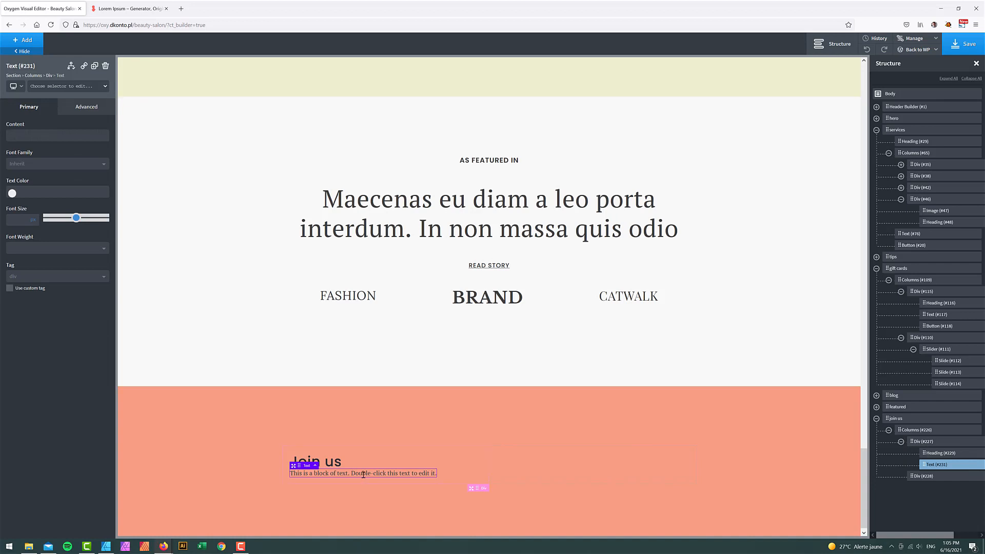
- Set the paragraph to Display (Poppins), size 13, and enter 1.2 in its typography settings
left_click(25, 164)
left_click(32, 202)
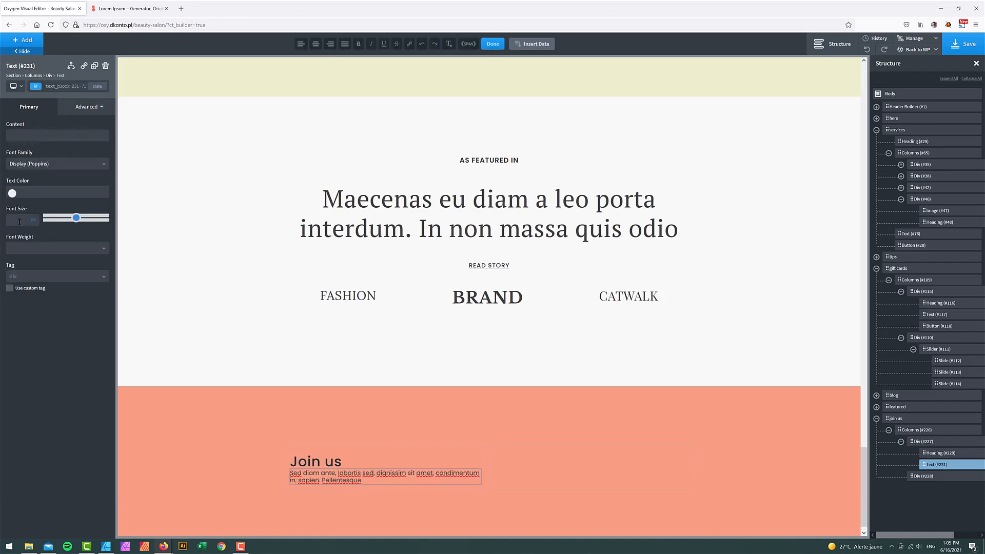
left_click(20, 222)
type("13")
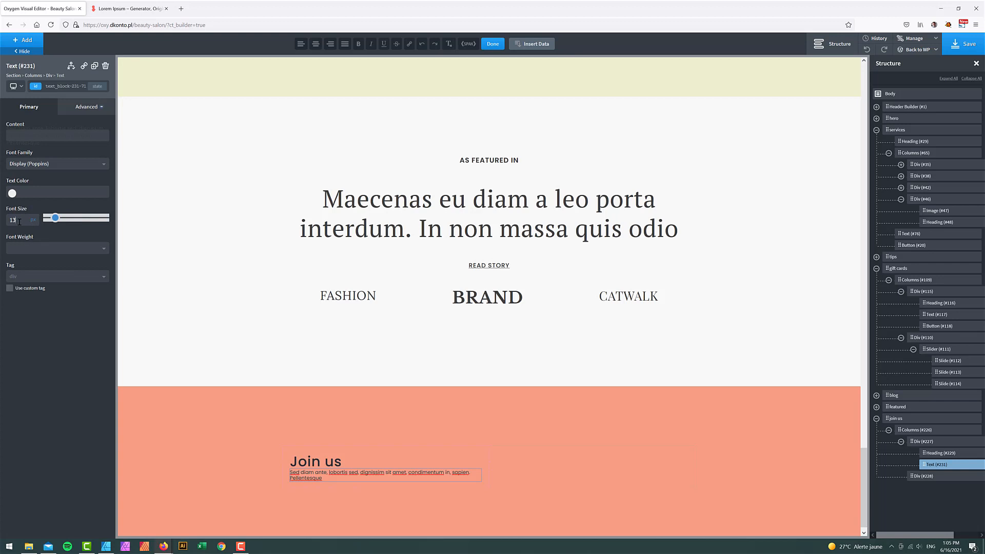
left_click(86, 108)
left_click(48, 188)
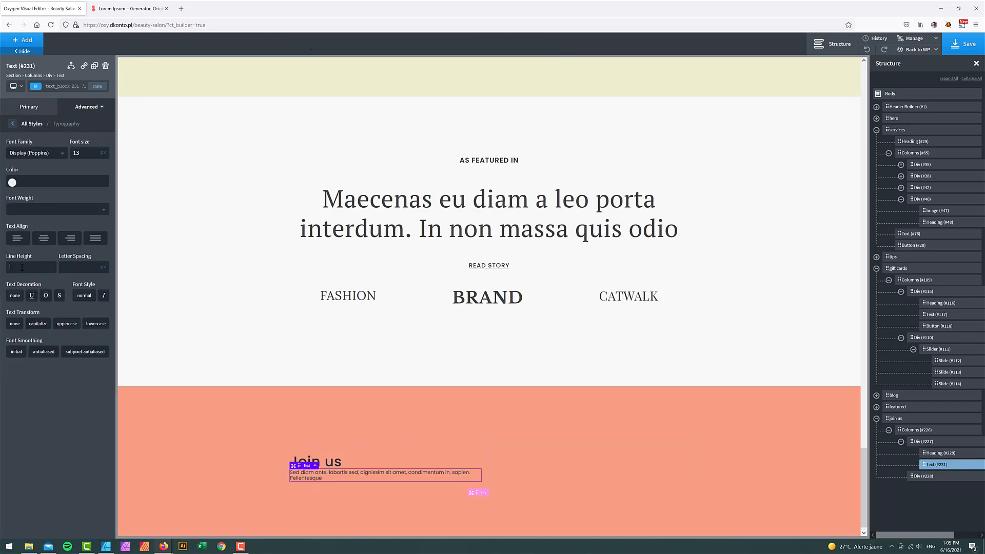
type("1.2")
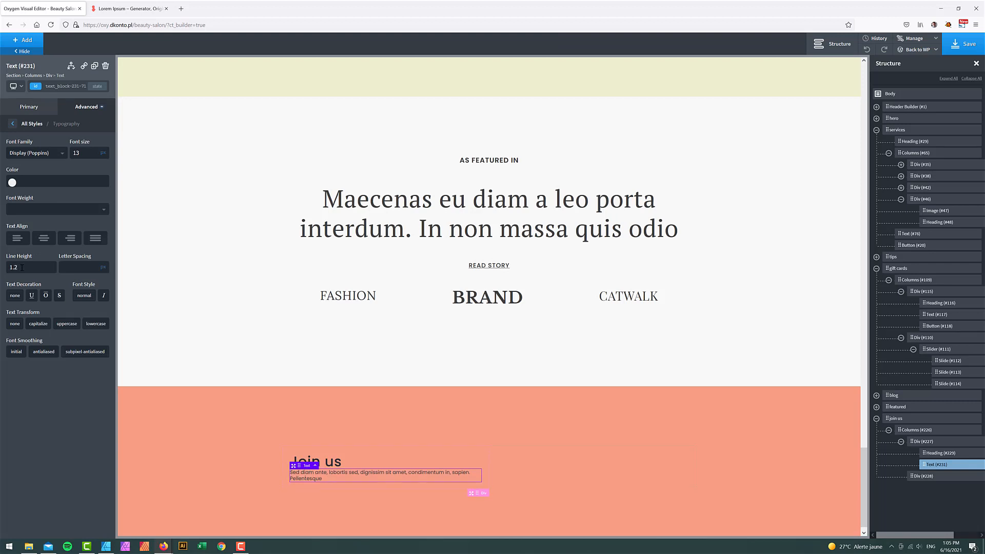
- Give the paragraph top and bottom margins of 25
left_click(84, 107)
left_click(62, 146)
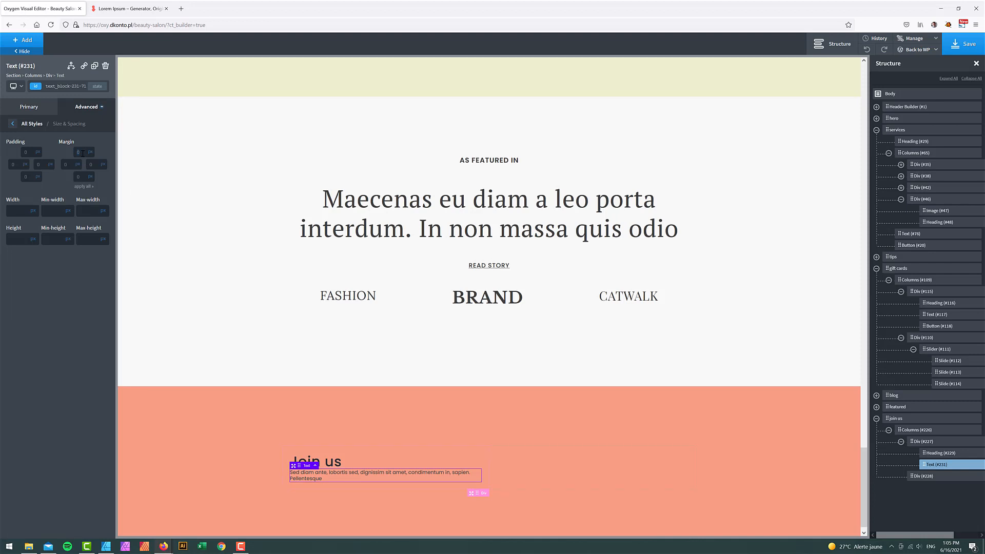
left_click(82, 152)
type("25")
left_click(82, 177)
type("25")
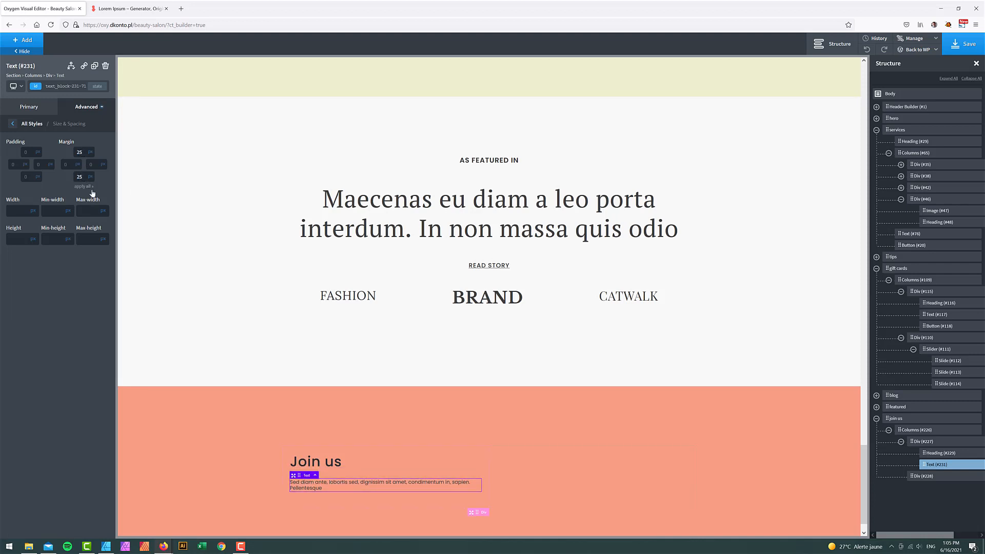
- Centre the first column's contents and the paragraph text, then select the header's Social Icons
left_click(923, 441)
left_click(45, 194)
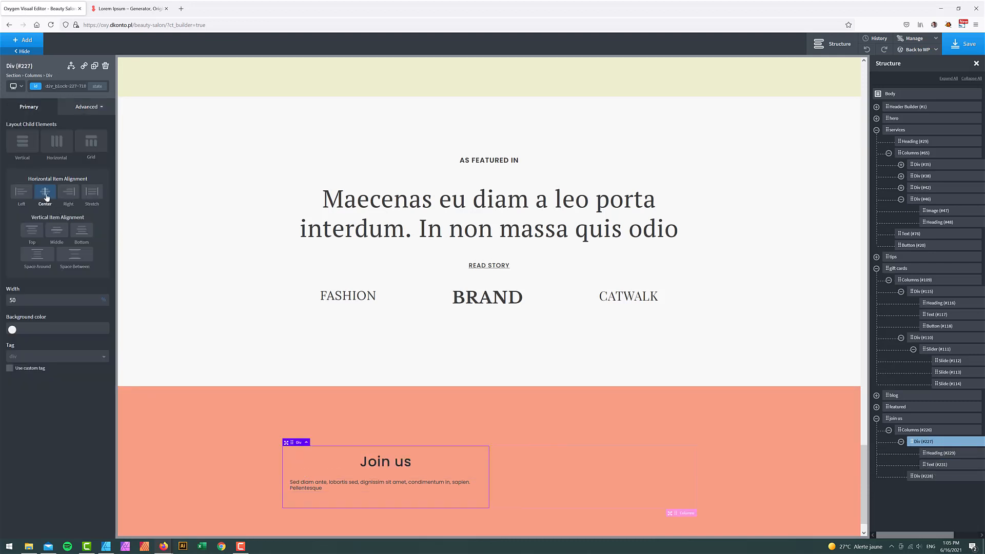
left_click(106, 546)
left_click(106, 546)
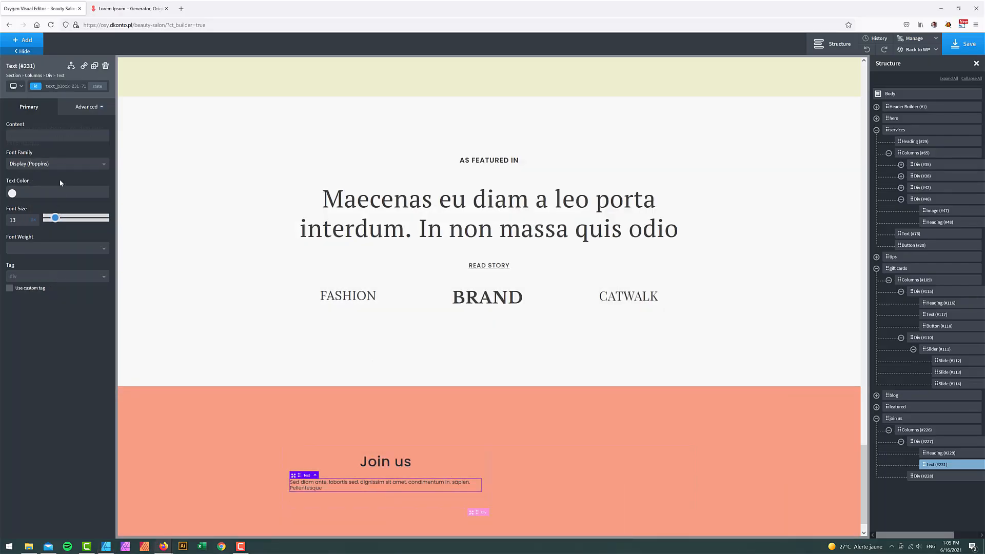
left_click(78, 108)
left_click(74, 186)
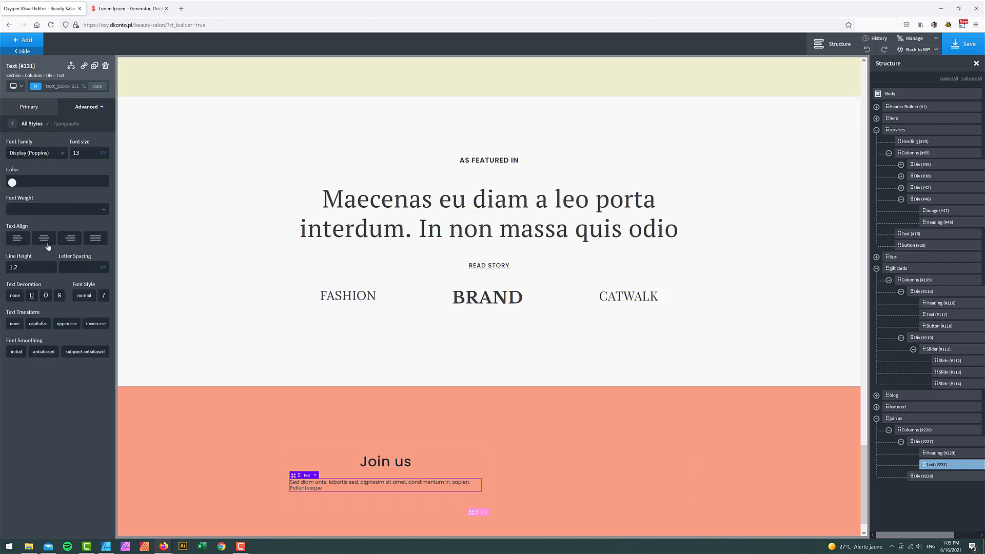
left_click(46, 242)
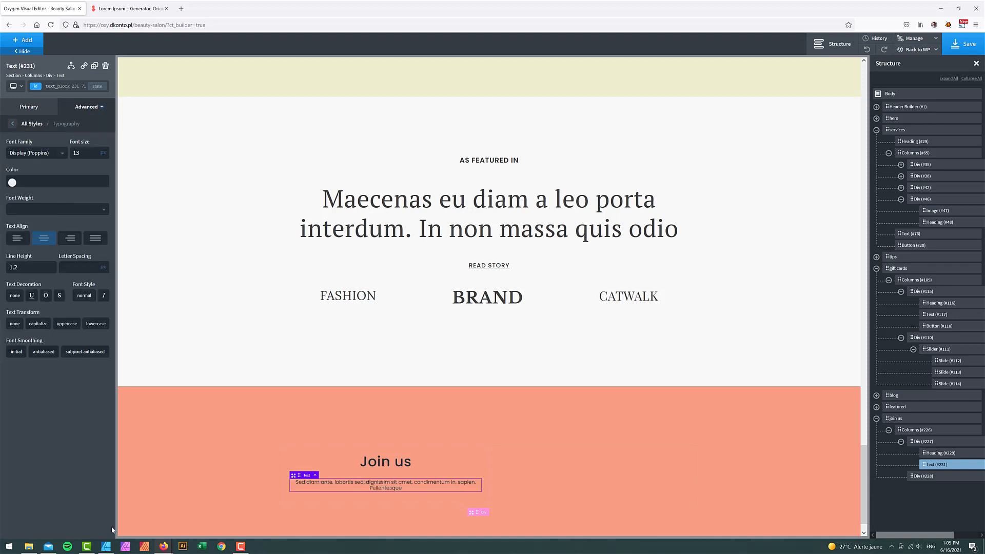
left_click(877, 107)
left_click(940, 188)
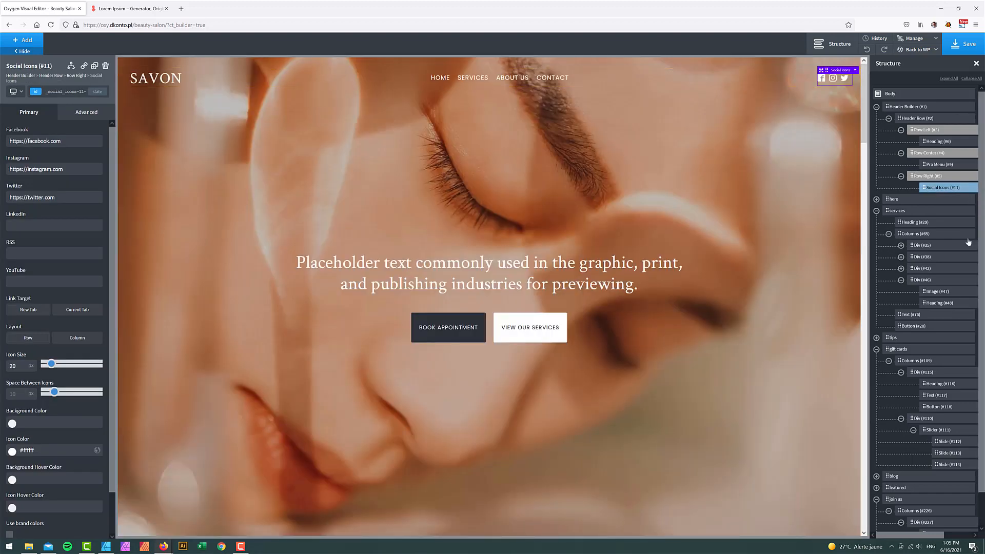
- Duplicate Social Icons (#11), move the copy under the Join us paragraph, and colour it atomic - Kelp
left_click(94, 66)
left_click(876, 223)
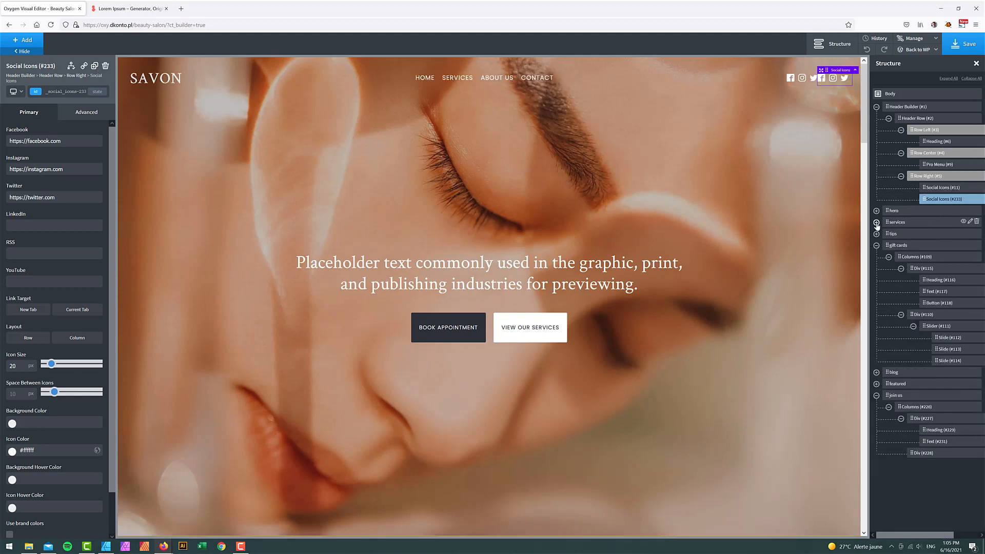
left_click_drag(927, 200, 938, 442)
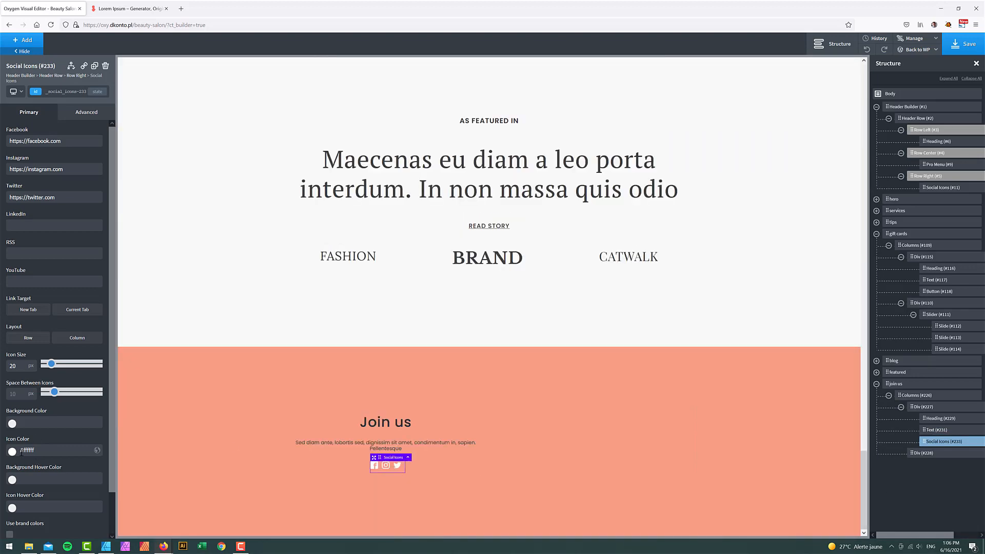
left_click(21, 450)
scroll(73, 501, "down", 2)
left_click(60, 522)
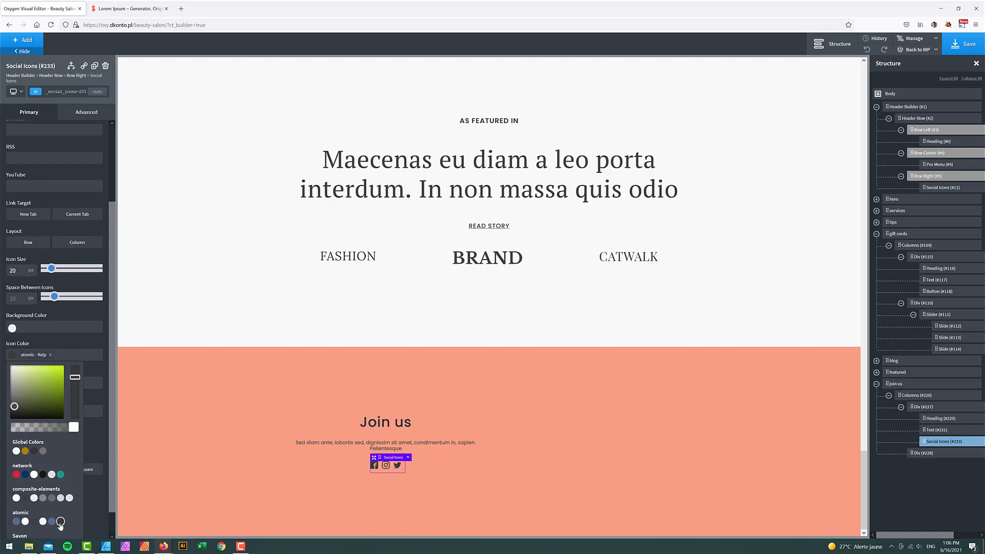
left_click(555, 446)
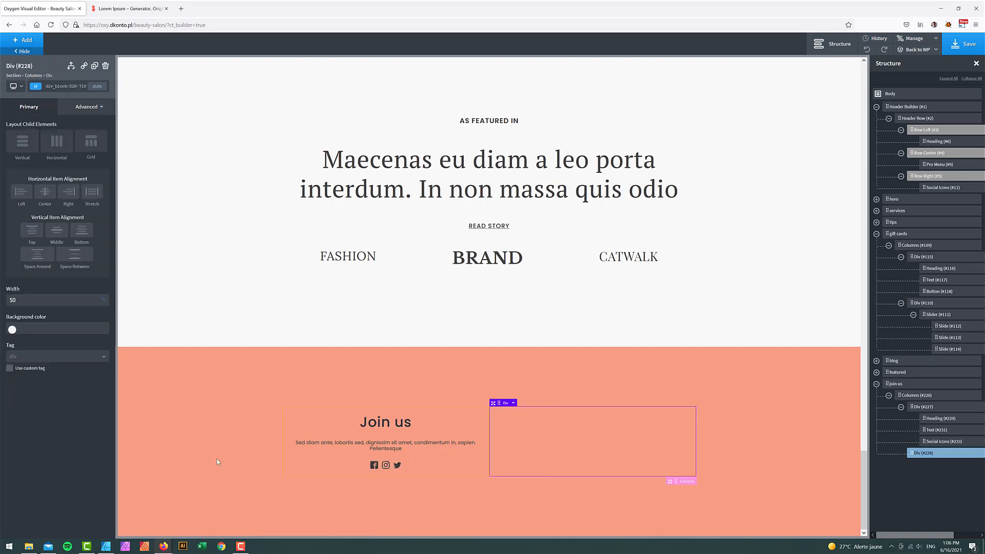
- Duplicate the Join us heading and move the copy into the empty right column
left_click(107, 548)
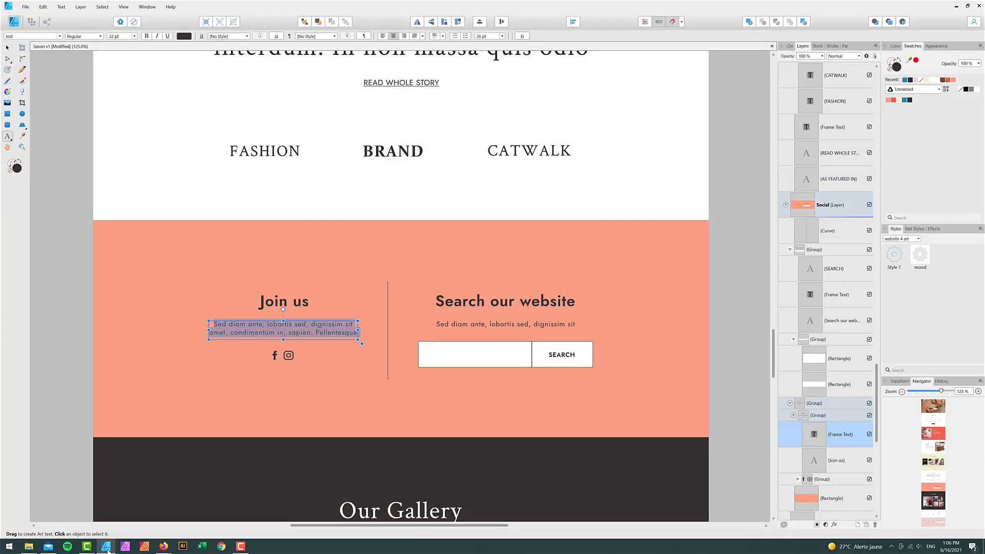
left_click(106, 548)
left_click(378, 424)
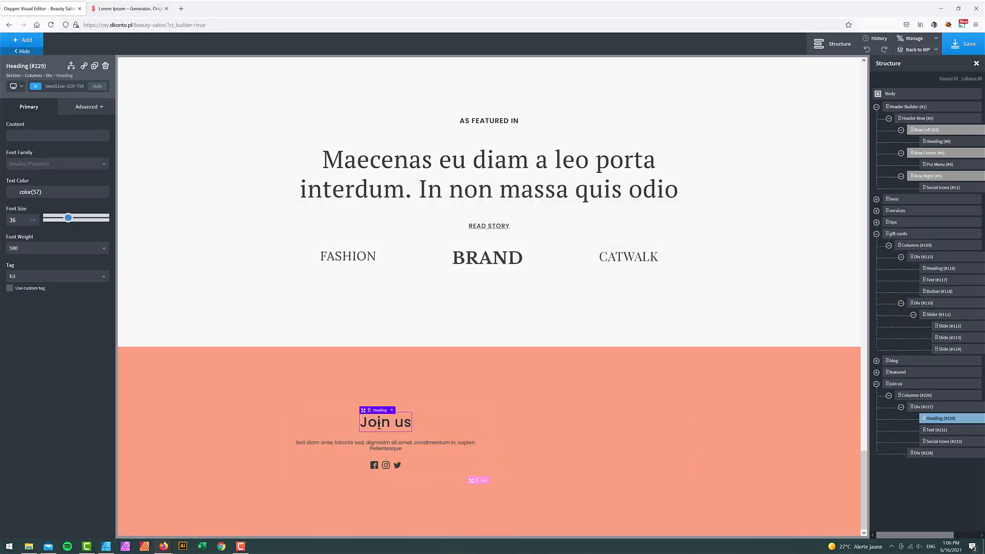
left_click(967, 536)
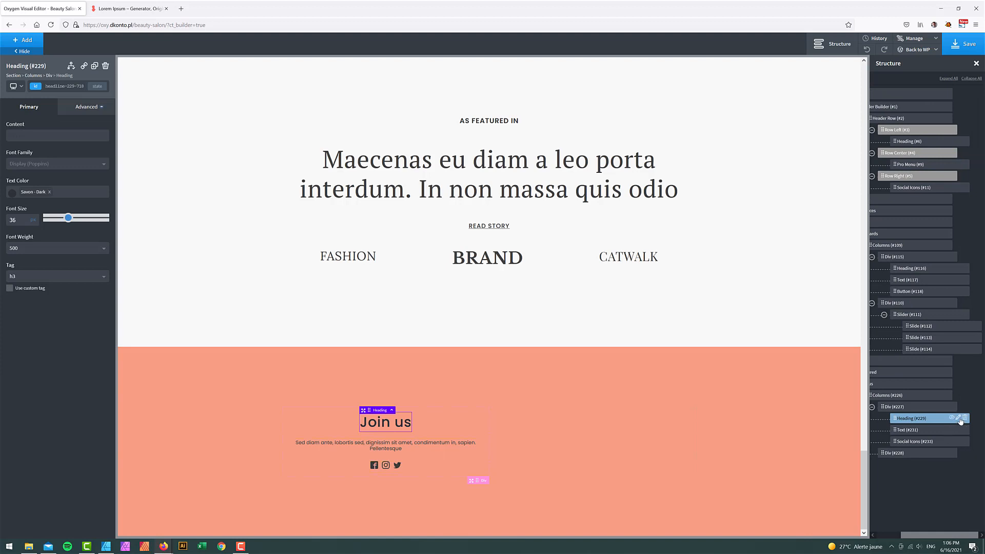
right_click(910, 419)
left_click(925, 440)
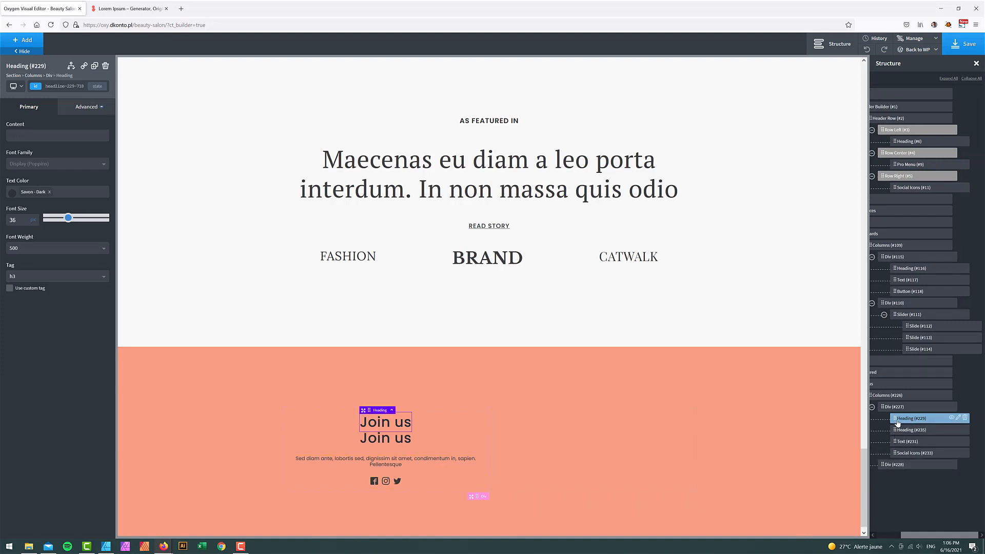
left_click_drag(899, 419, 906, 474)
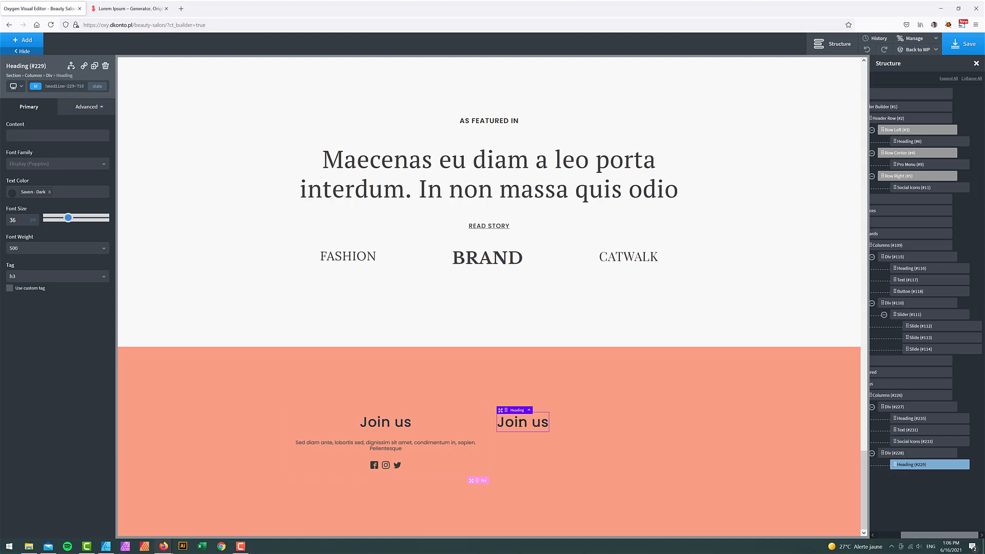
- Replace the copied heading's text with 'Search our website' from the mockup
double_click(520, 423)
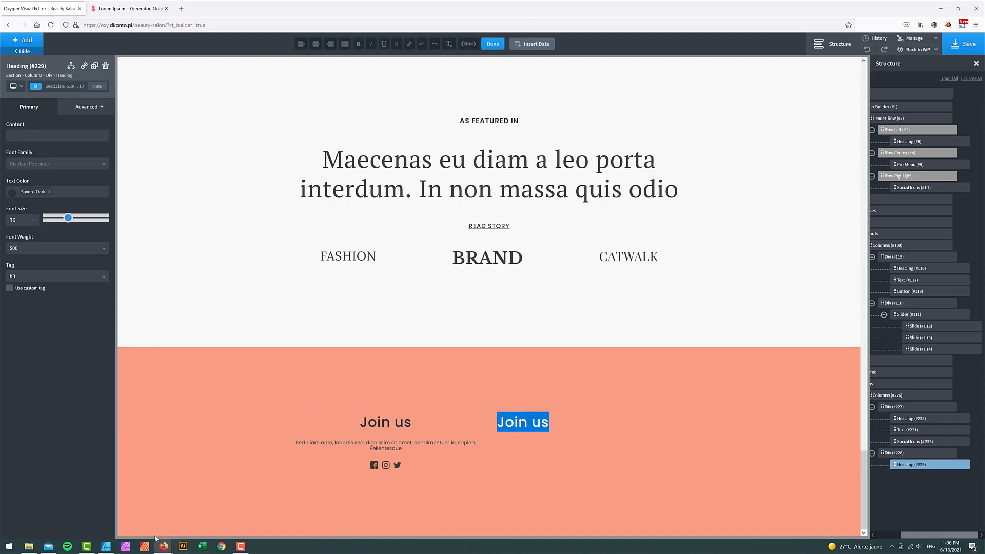
left_click(105, 546)
triple_click(505, 301)
key("ctrl+c")
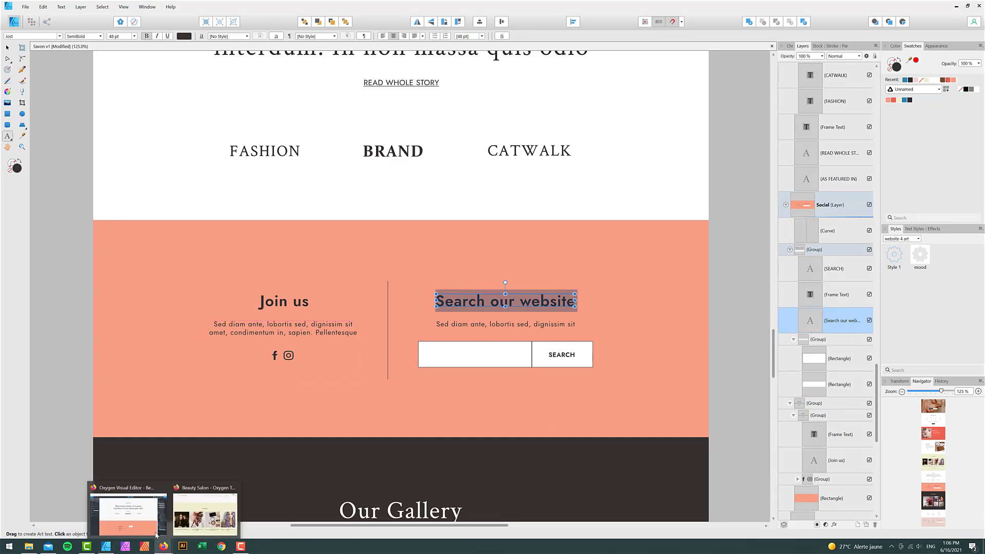
left_click(165, 546)
key("ctrl+v")
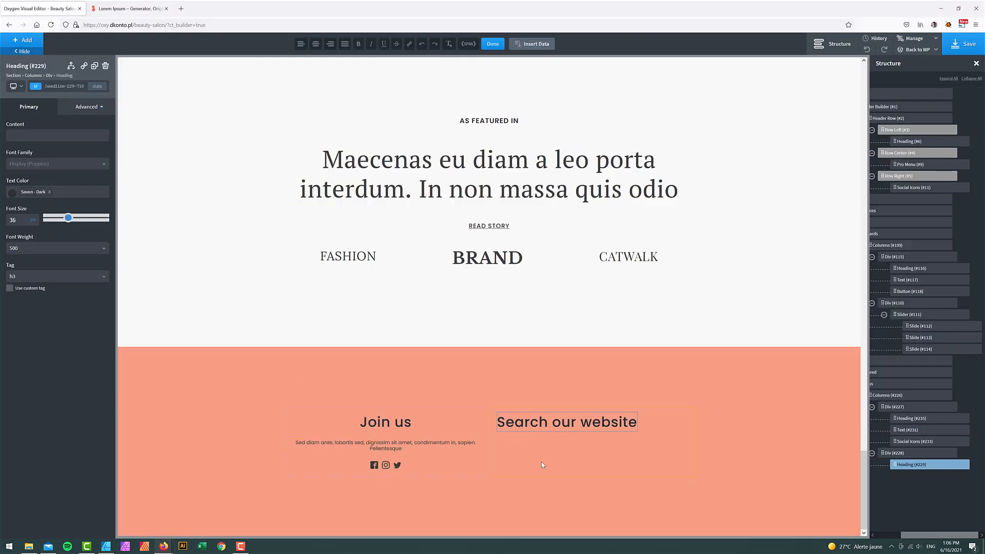
left_click(442, 429)
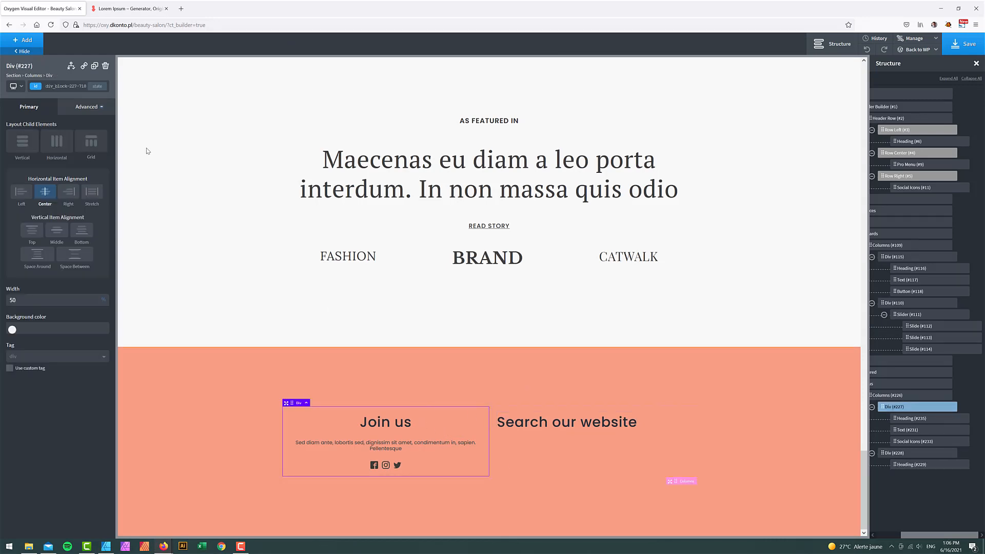
- Give the Join us column a 1 px solid Savon - Dark right border
left_click(91, 107)
left_click(49, 209)
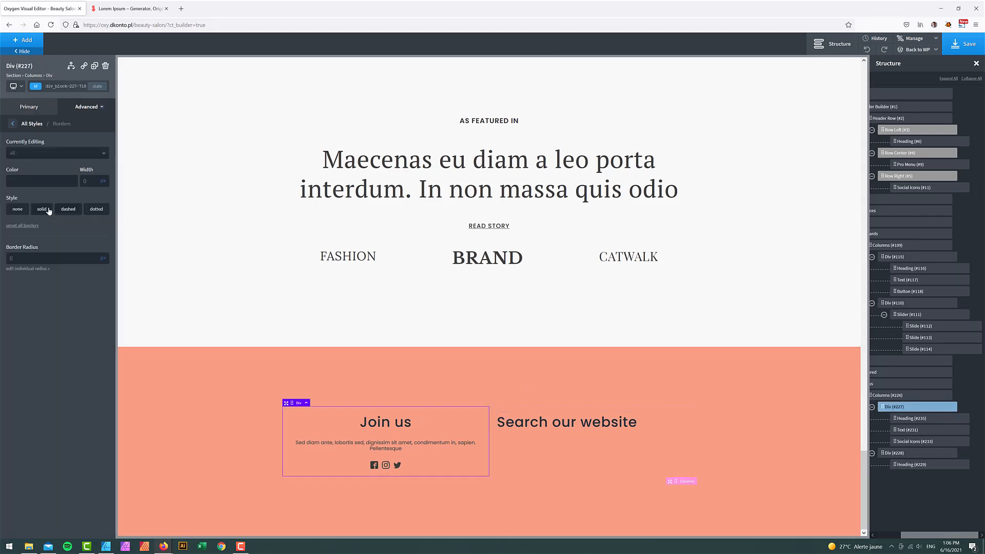
left_click(35, 153)
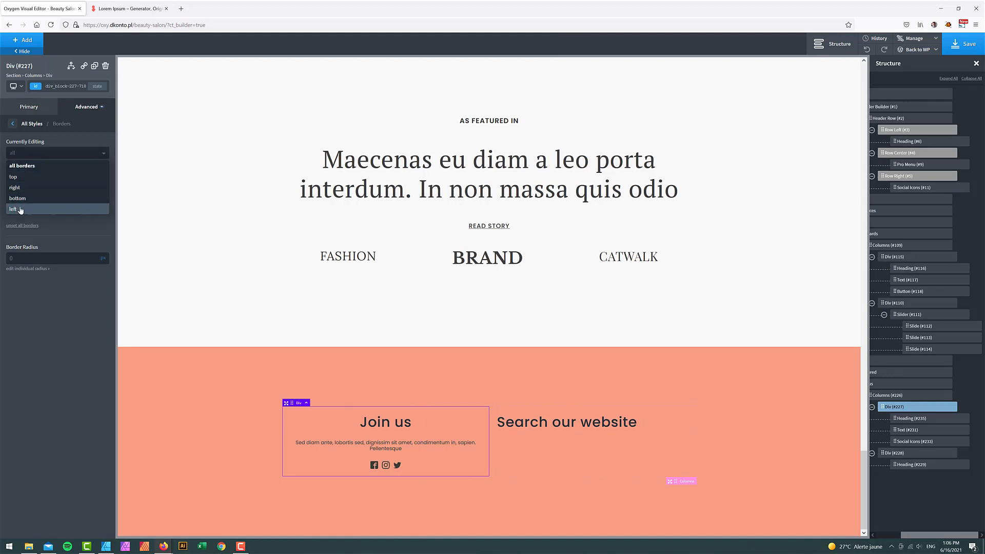
left_click(24, 187)
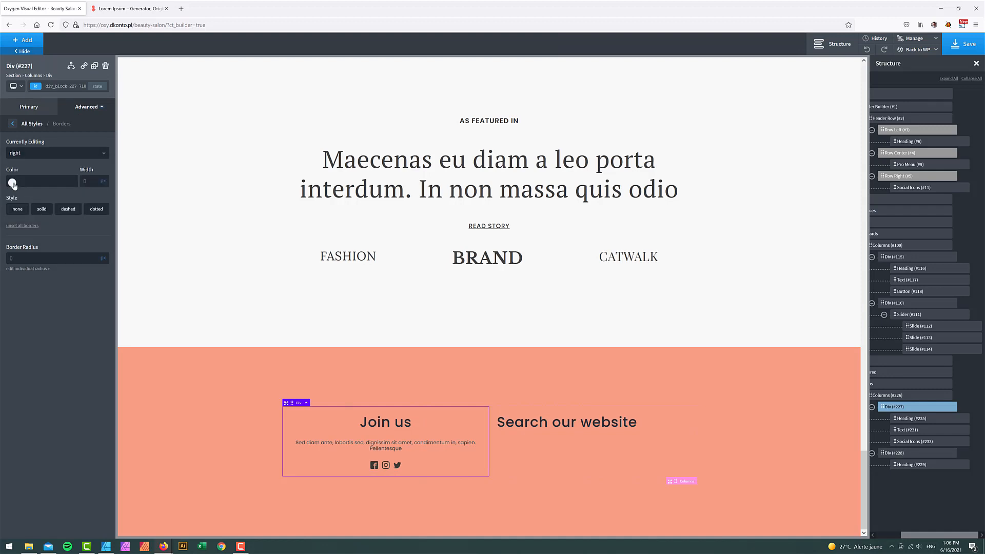
left_click(12, 182)
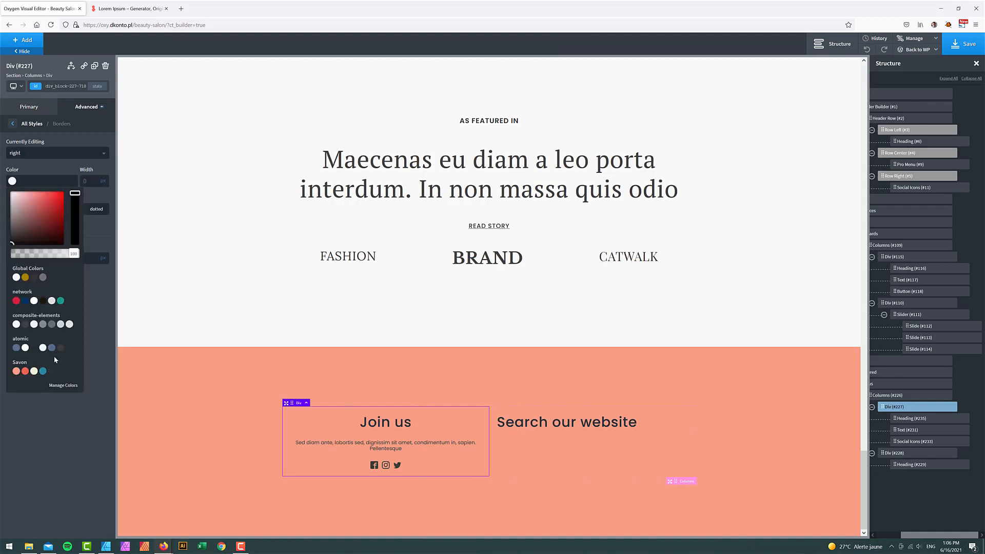
left_click(51, 371)
left_click(56, 166)
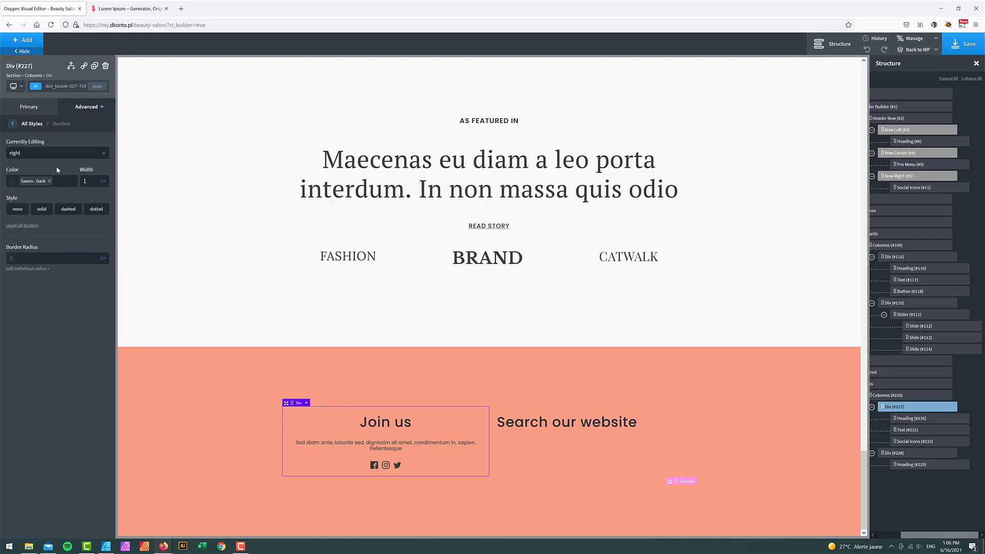
left_click(41, 210)
left_click(183, 394)
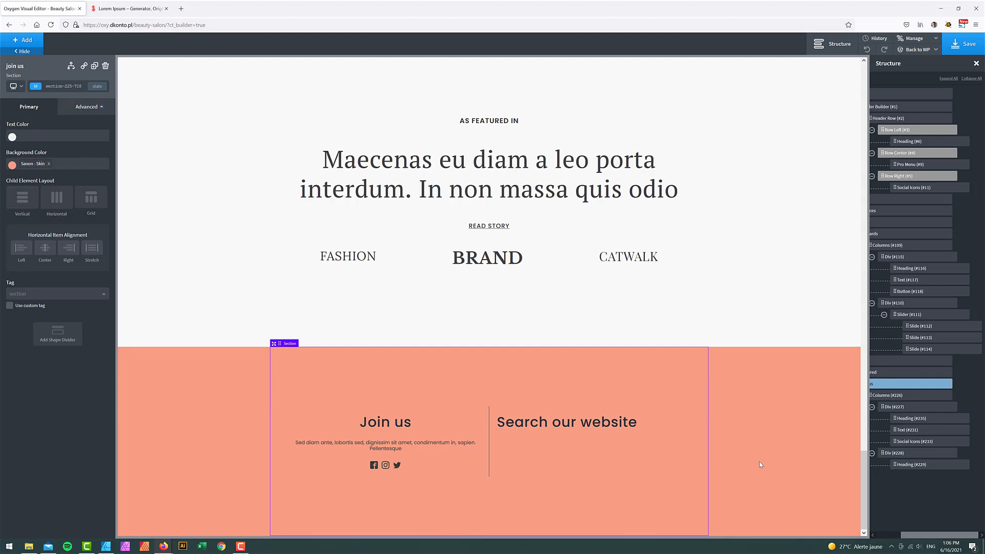
- Set the Join us column's top and bottom padding to 100
left_click(436, 412)
left_click(88, 109)
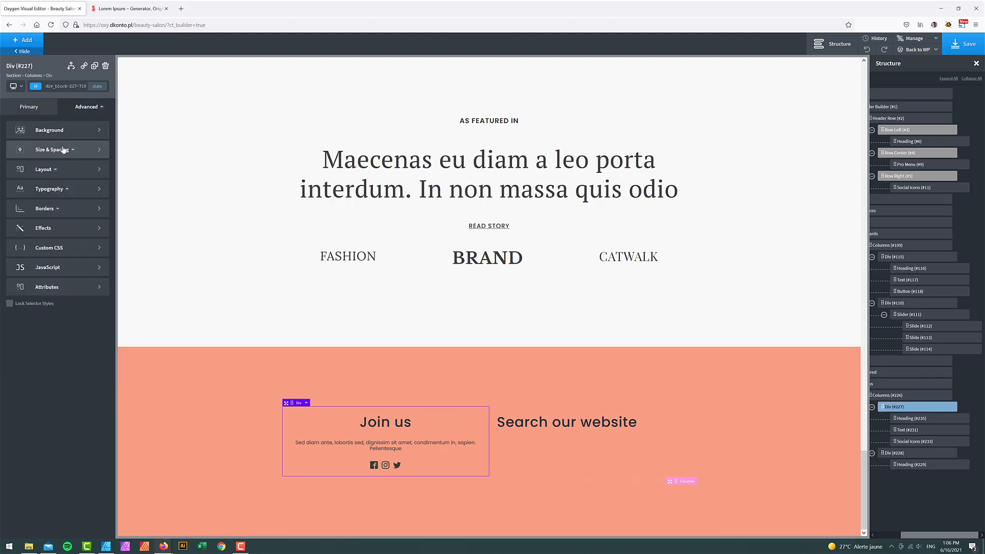
left_click(60, 149)
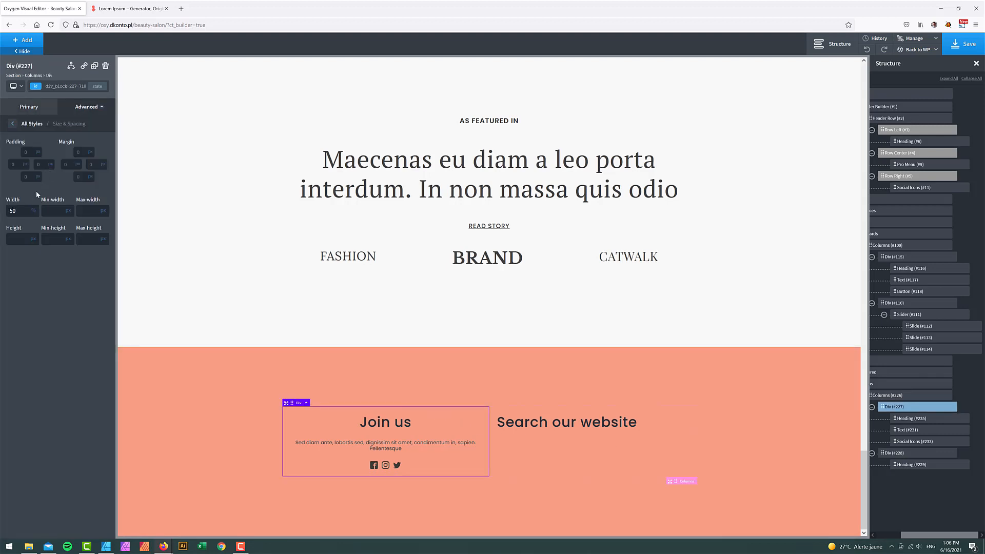
left_click(30, 153)
type("50")
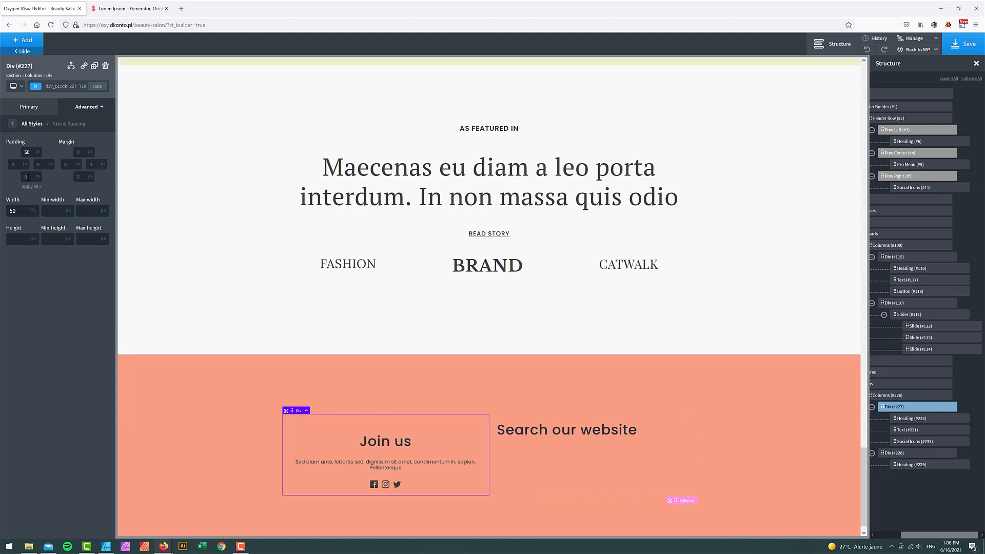
left_click(27, 177)
type("50")
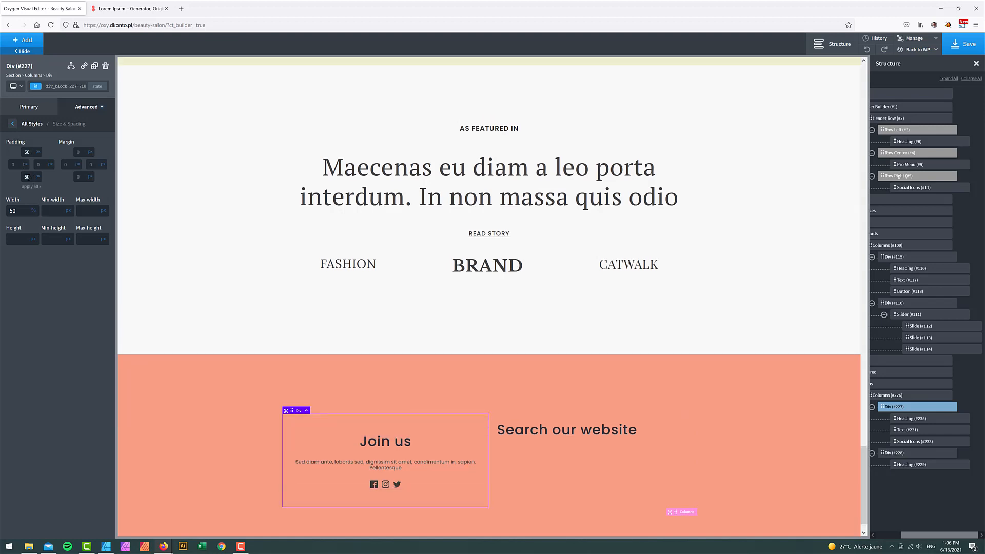
type("100")
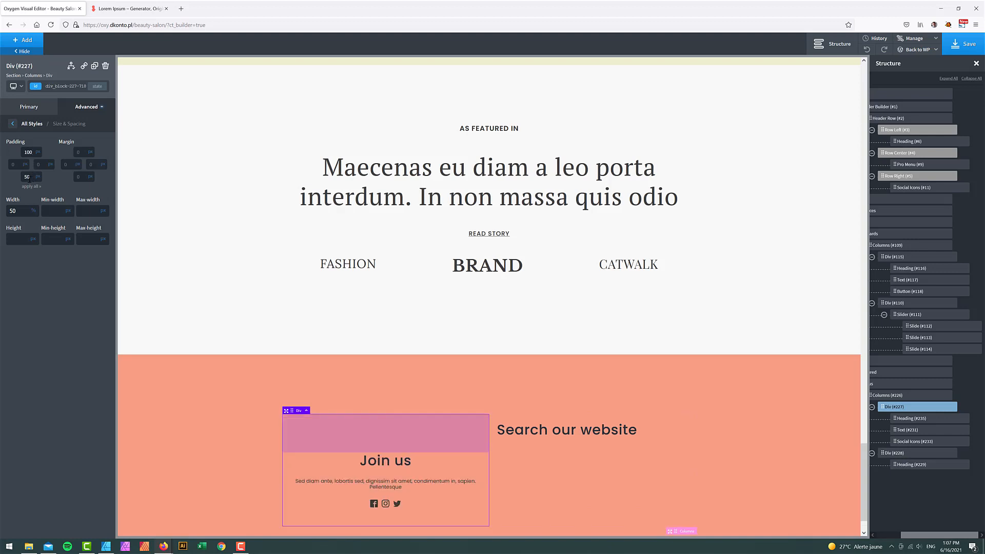
left_click(28, 177)
type("10")
scroll(154, 335, "down", 2)
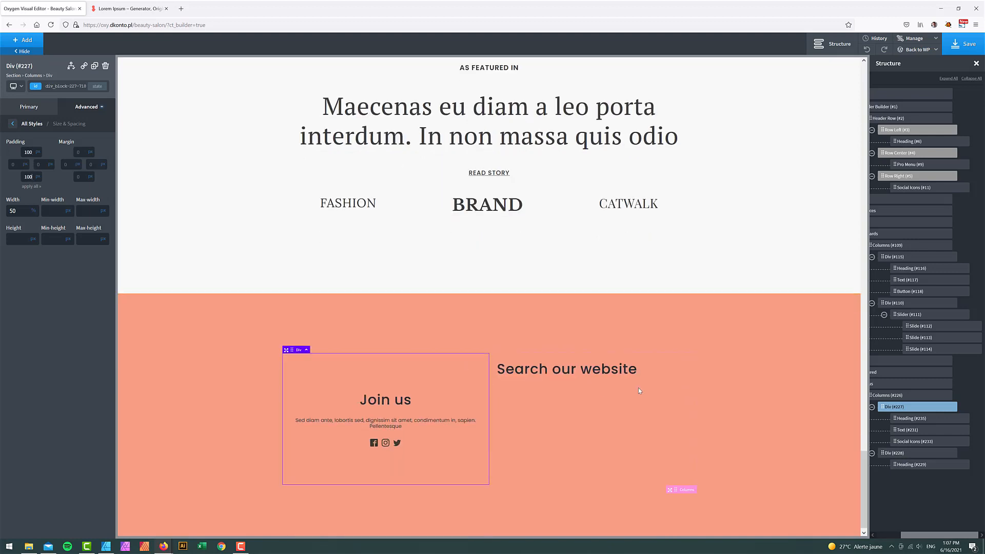
left_click(776, 388)
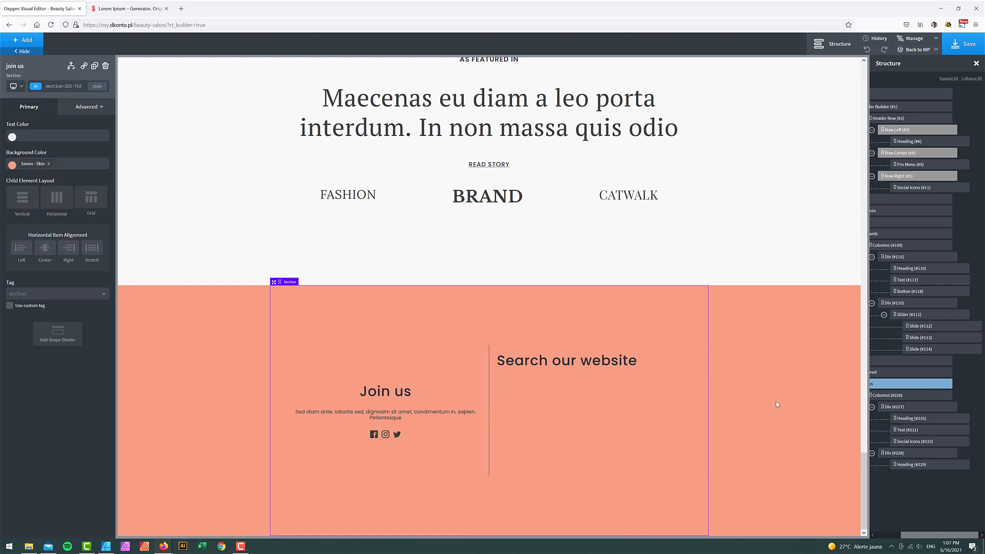
- Duplicate the Join us paragraph and move the copy under Search our website
left_click(331, 412)
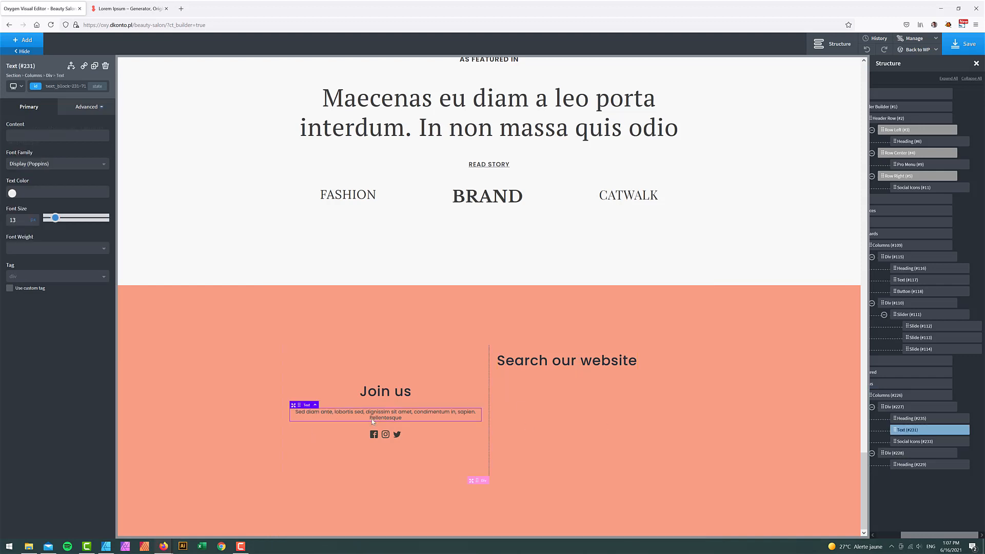
right_click(905, 430)
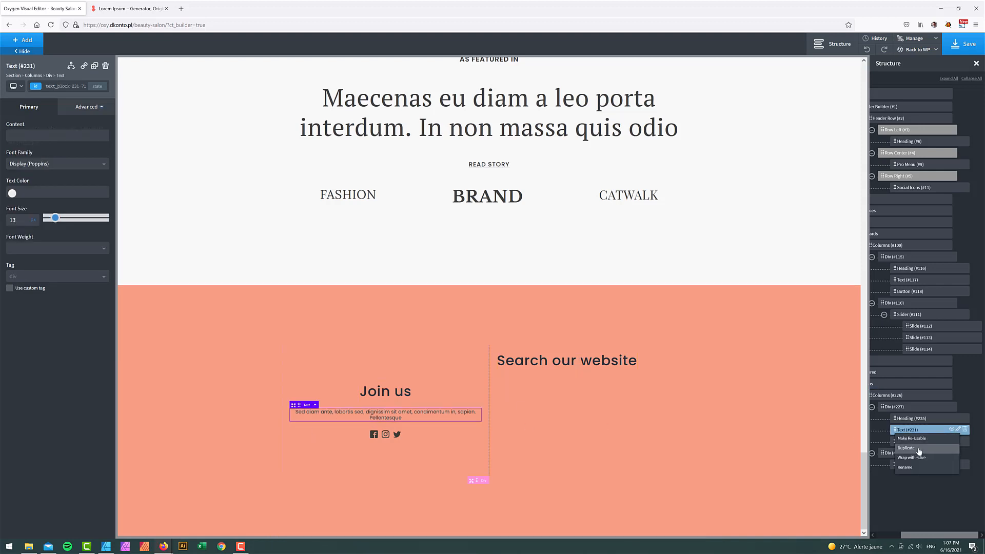
left_click(919, 450)
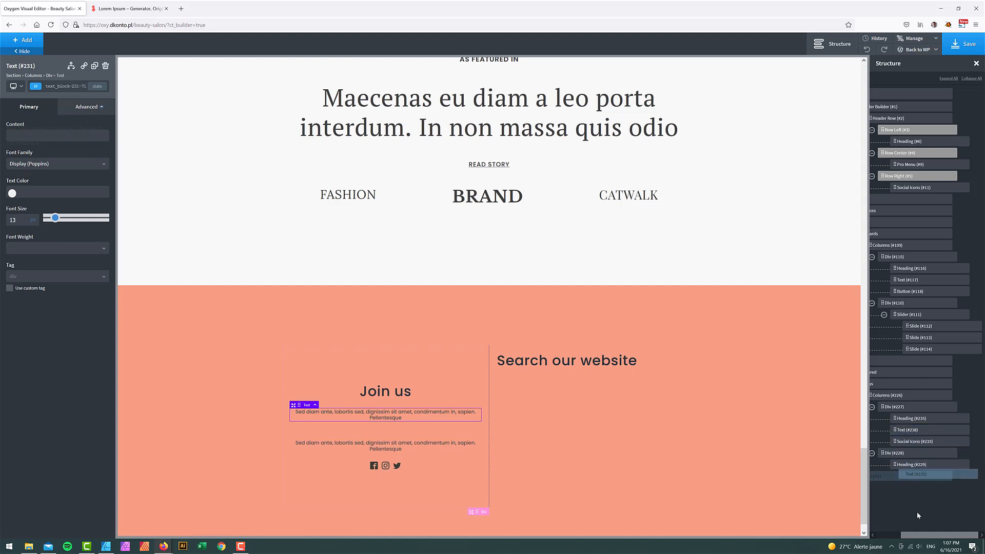
left_click_drag(916, 512, 930, 481)
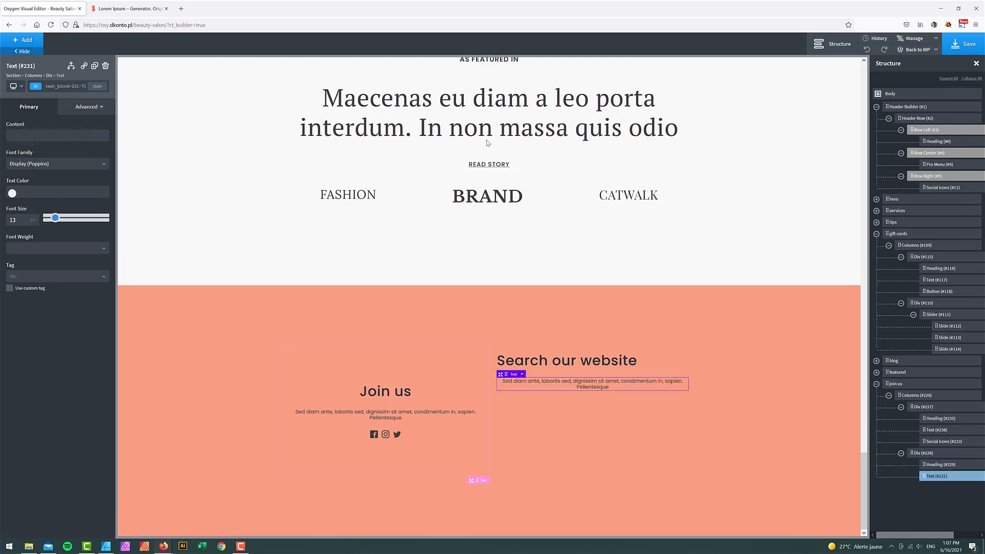
- Left-align the copied paragraph's text
left_click(85, 108)
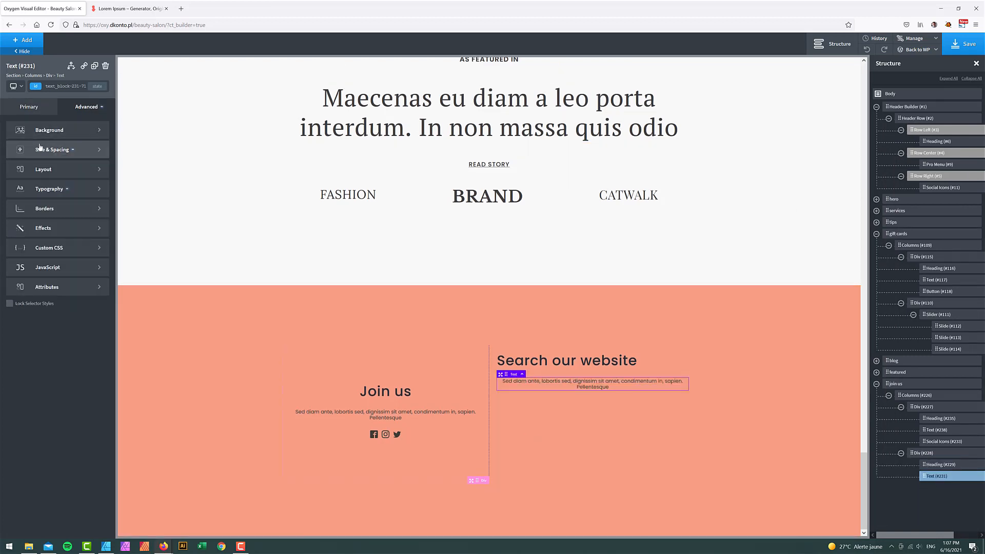
left_click(49, 188)
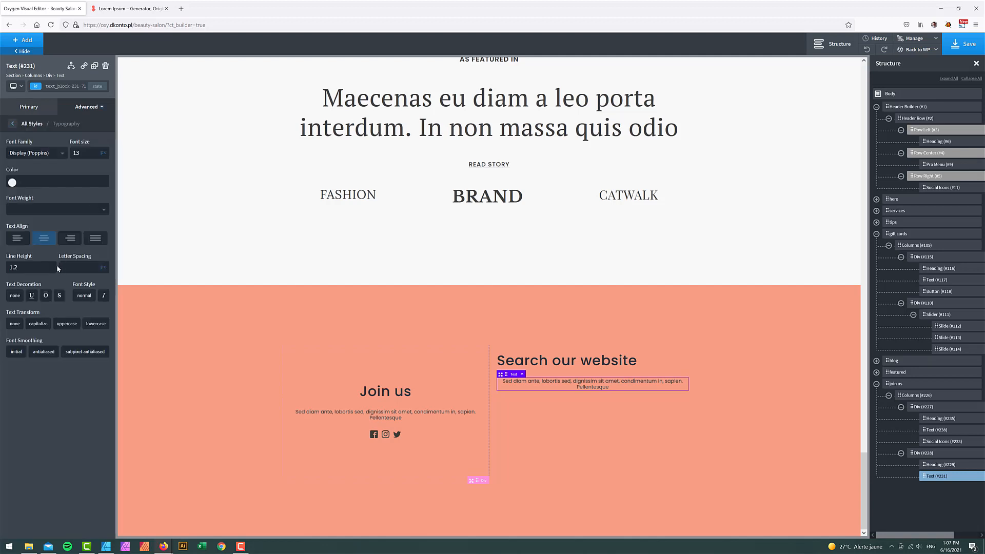
left_click(18, 239)
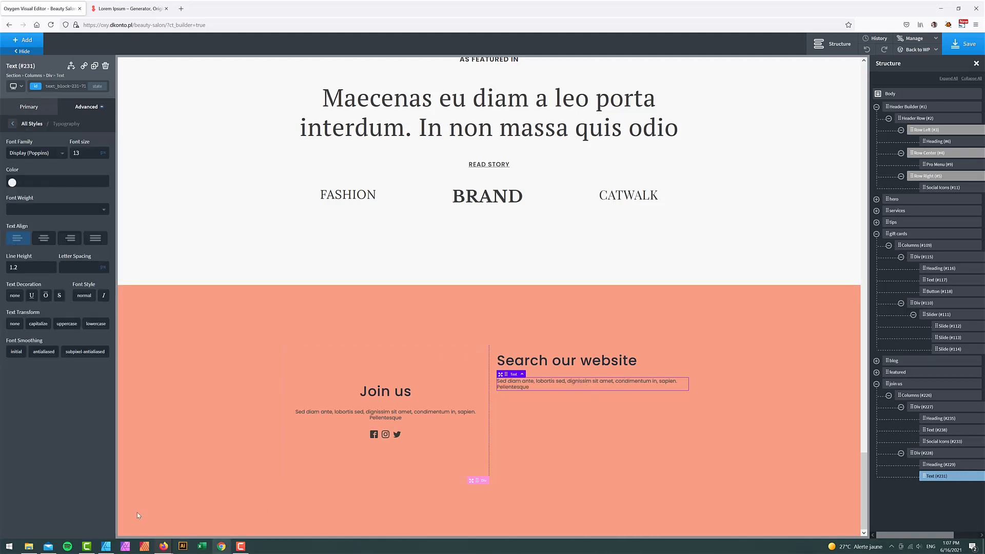
left_click(107, 546)
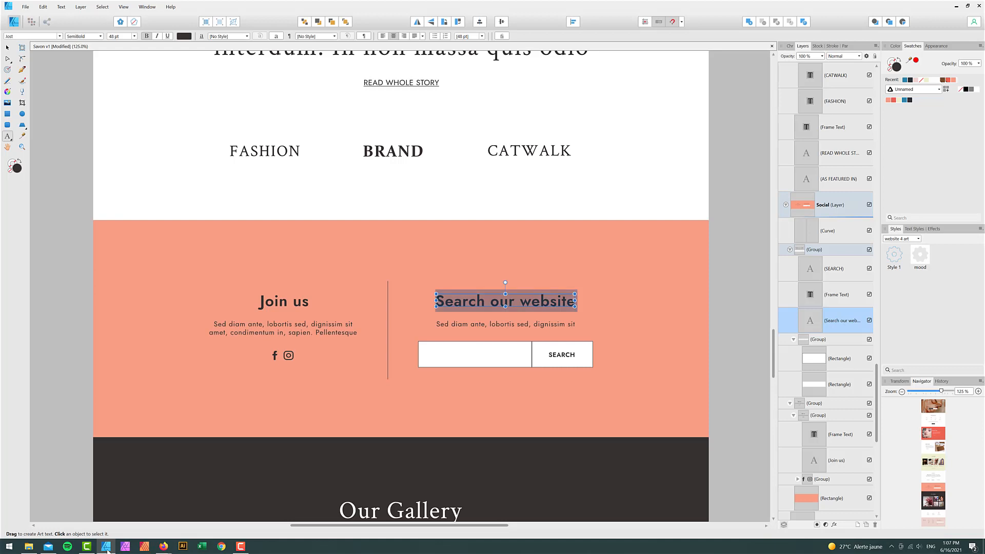
left_click(107, 548)
- Trim the copied paragraph so it ends at 'dignissim sit amet'
double_click(616, 382)
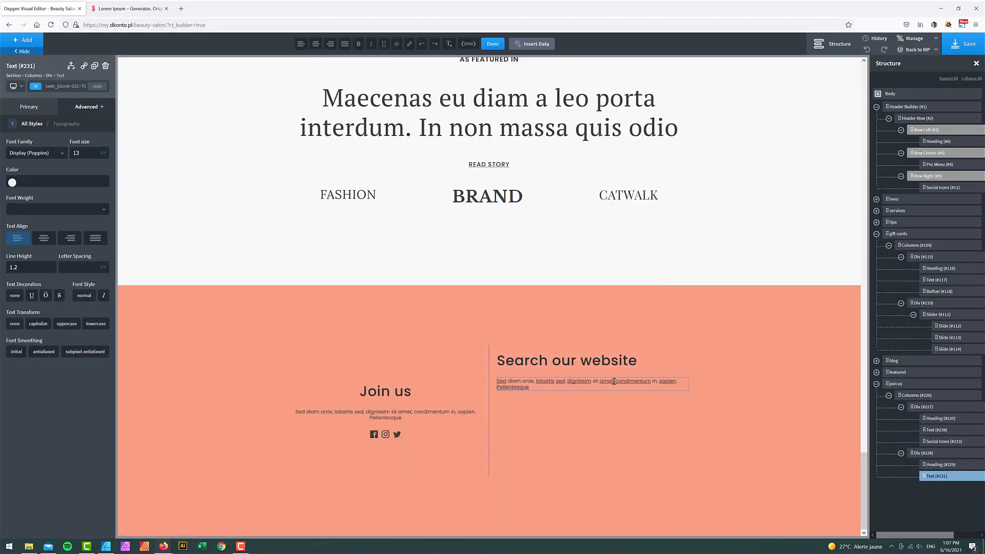
left_click_drag(615, 382, 639, 411)
left_click(641, 421)
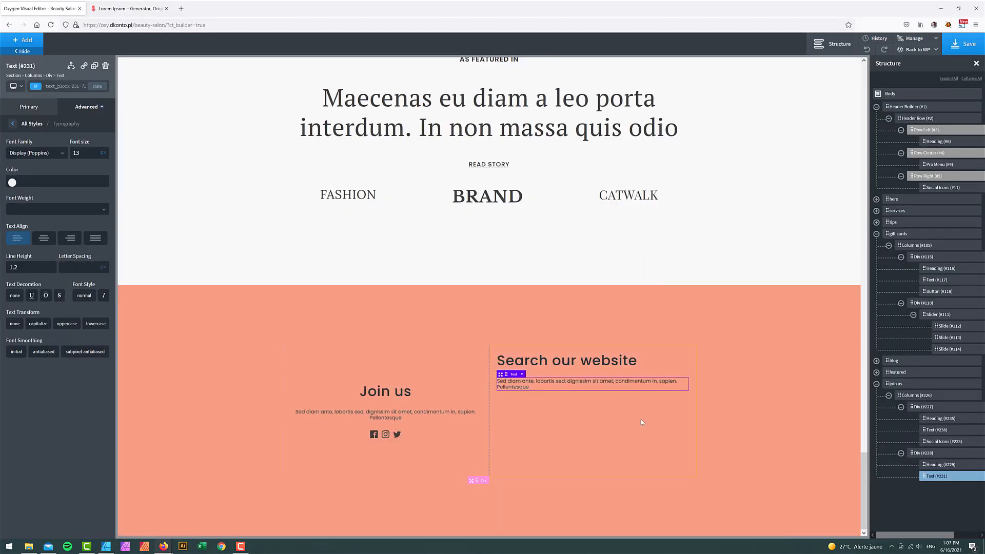
double_click(616, 382)
key("Delete")
key("Delete")
key("Delete")
key("Delete")
key("Delete")
key("Delete")
key("Delete")
key("Delete")
key("Delete")
key("Delete")
key("Delete")
key("Delete")
key("Delete")
key("Delete")
key("Delete")
key("Delete")
key("Delete")
key("Delete")
key("Delete")
key("Delete")
key("Delete")
key("Delete")
key("Delete")
key("Delete")
key("Delete")
key("Delete")
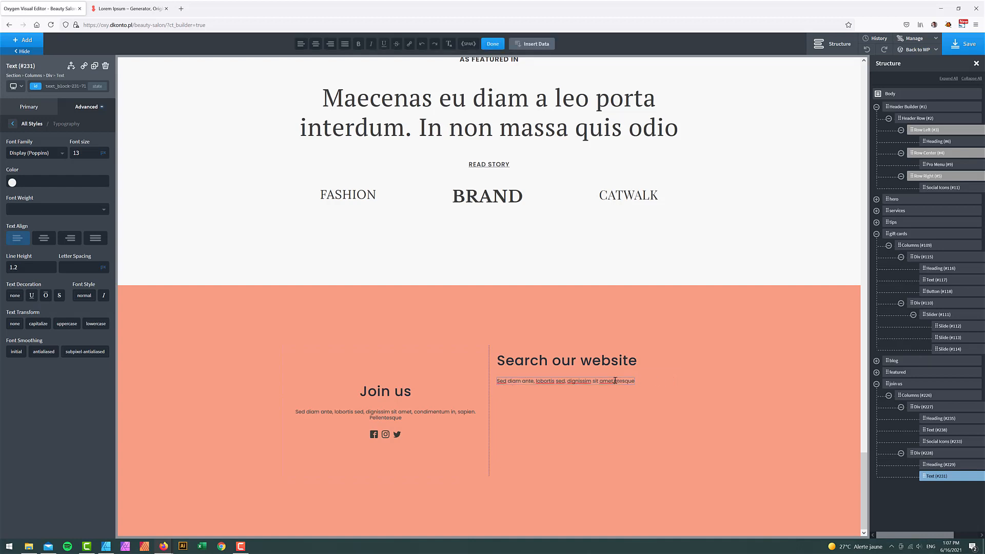
left_click(27, 41)
- Add a Search Form with a #ffffff button background and Savon - Dark button text
type("sea")
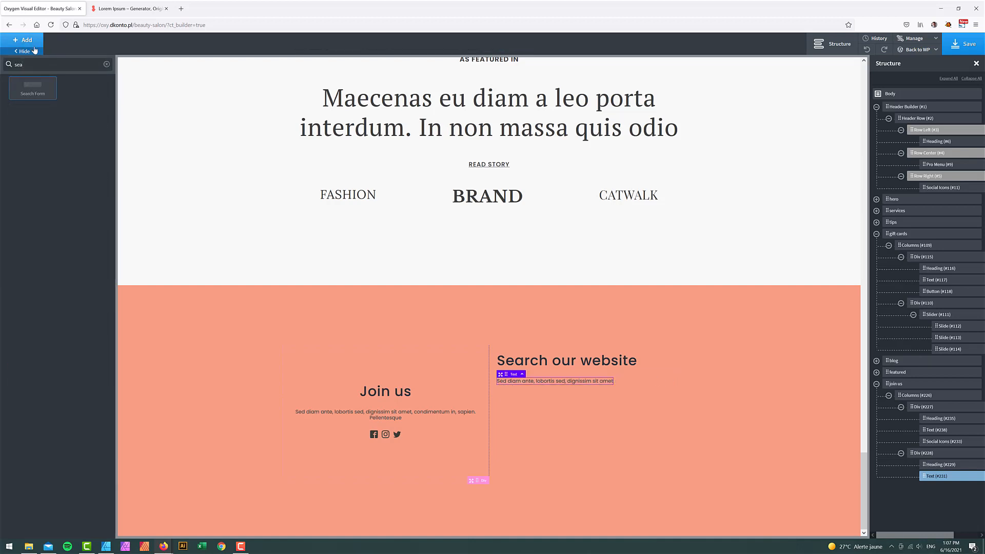
left_click(32, 88)
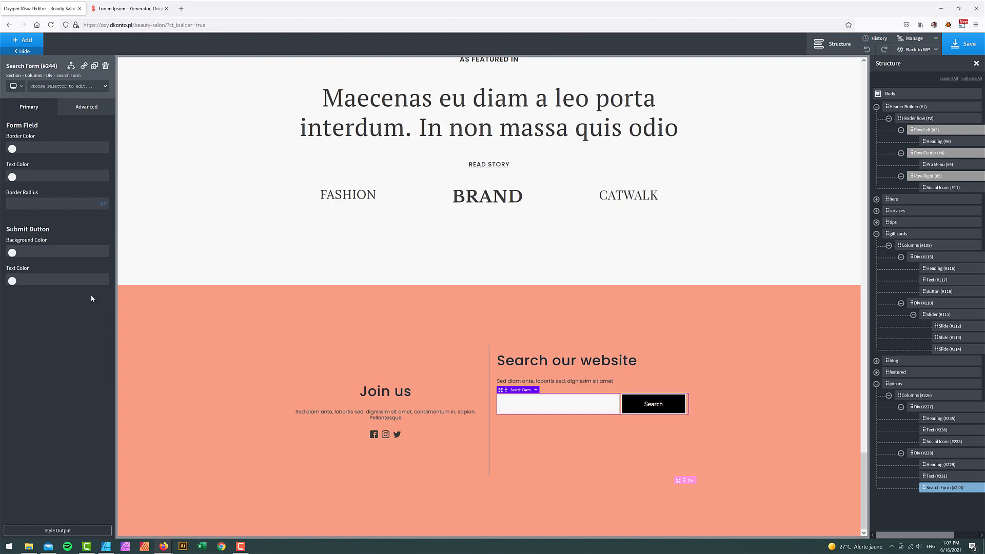
left_click(13, 252)
left_click_drag(20, 292, 2, 246)
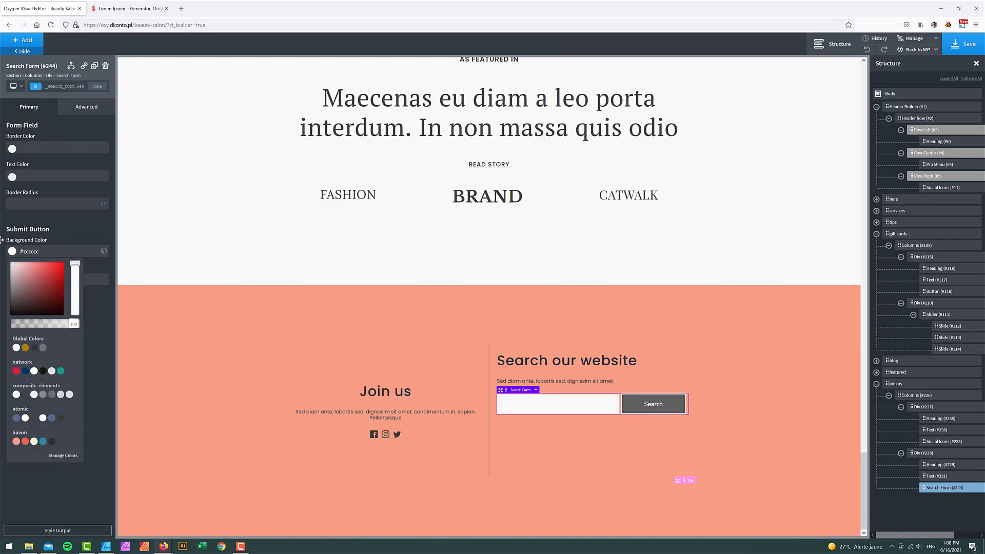
left_click(69, 231)
left_click(13, 281)
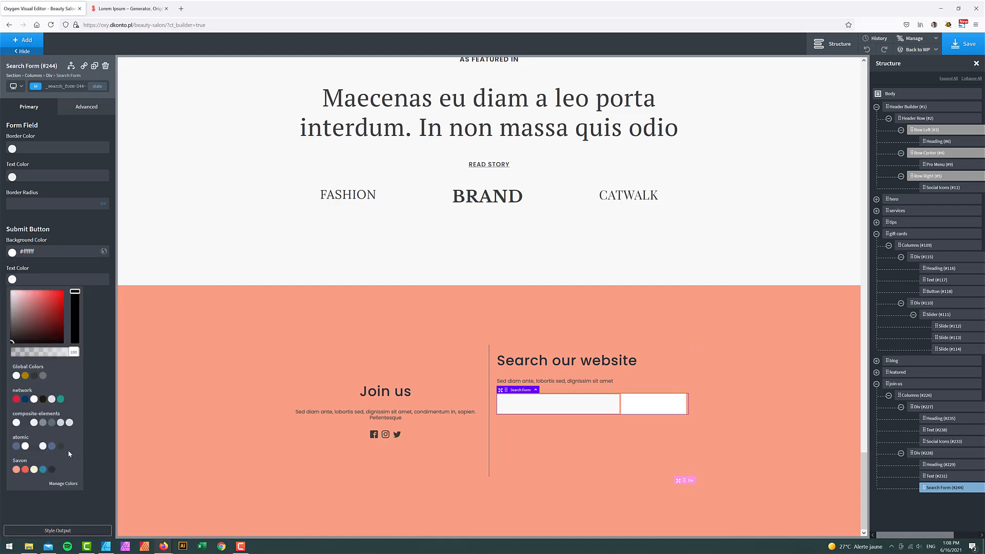
left_click(50, 471)
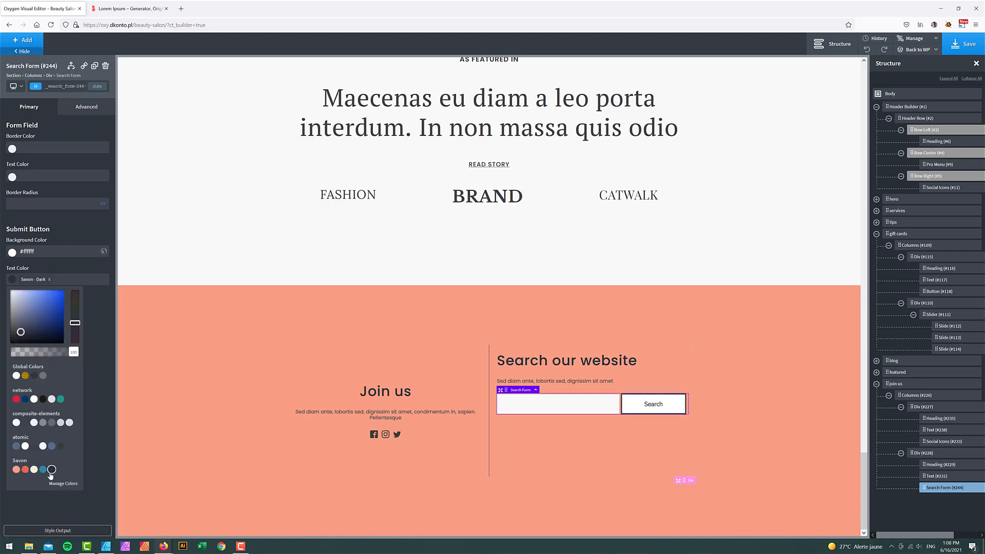
left_click(763, 392)
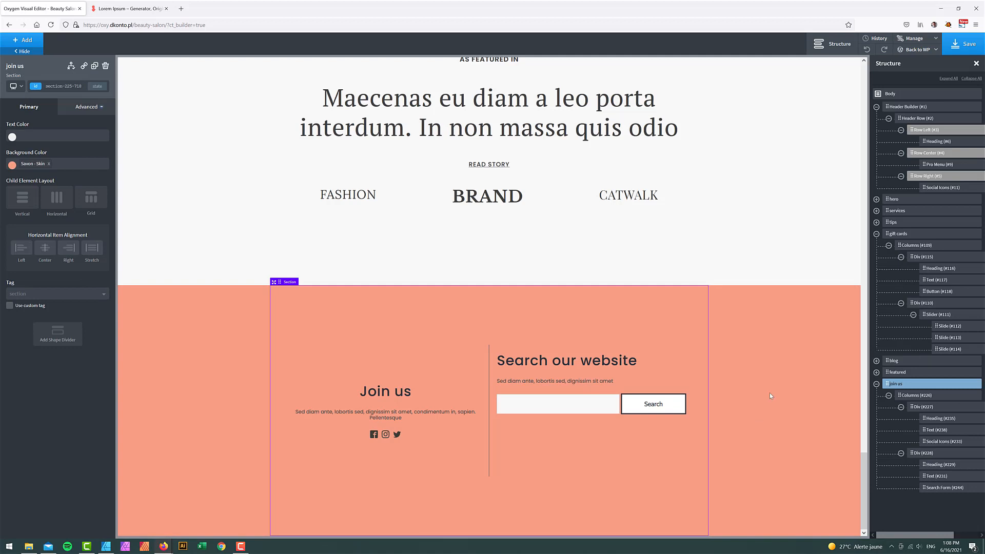
- Match the Join us column by giving Search our website 100 top and bottom padding
left_click(449, 371)
left_click(90, 106)
left_click(60, 150)
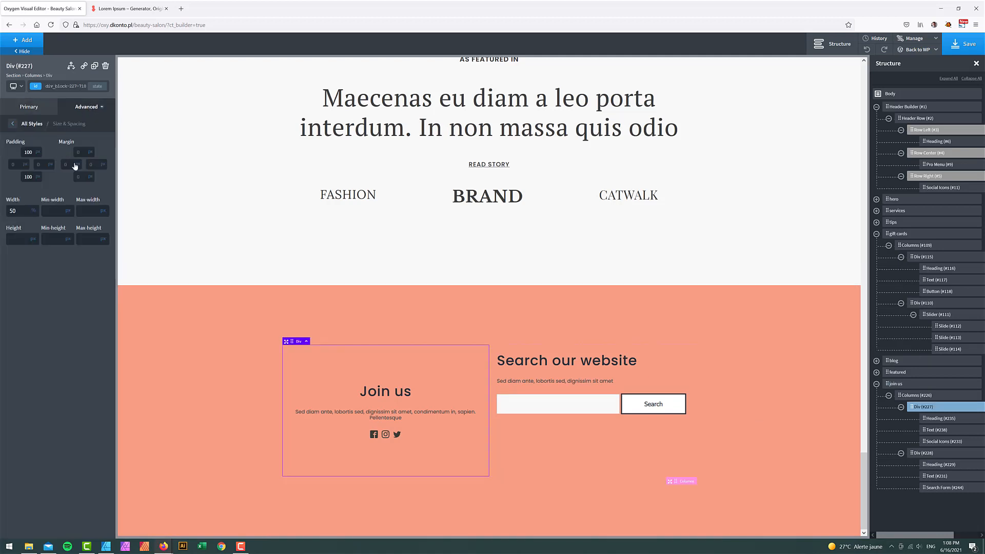
left_click(697, 357)
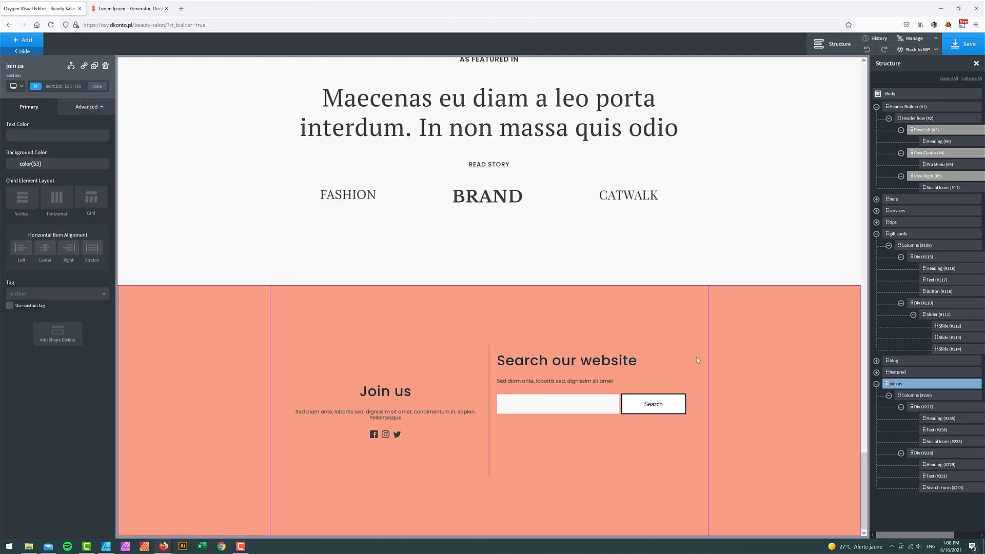
left_click(662, 356)
left_click(87, 107)
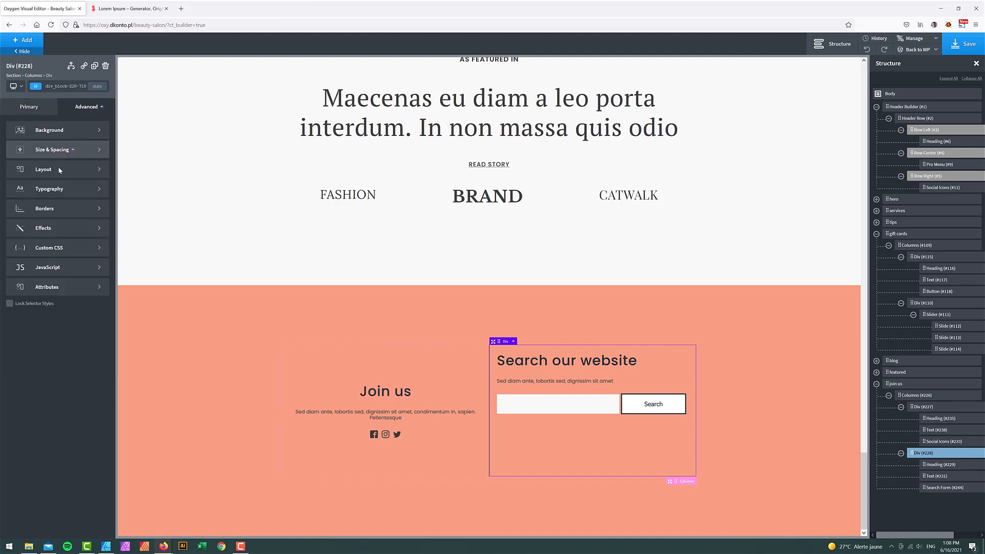
left_click(54, 150)
type("100")
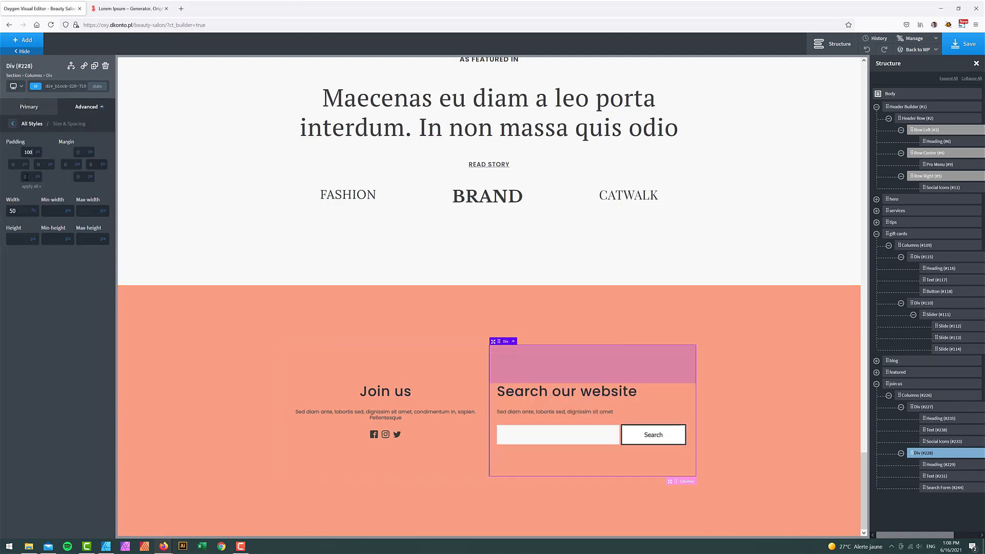
left_click(37, 180)
type("100")
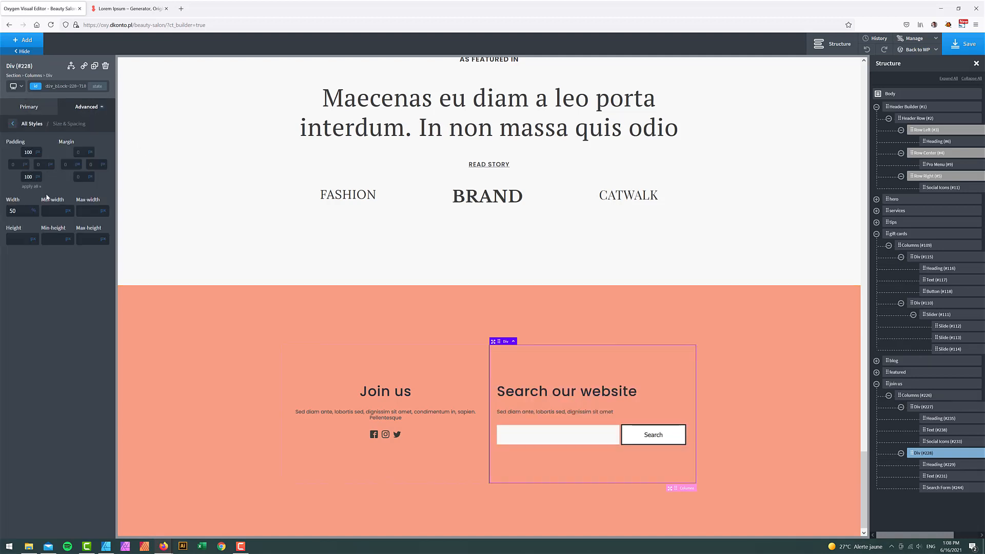
left_click(792, 362)
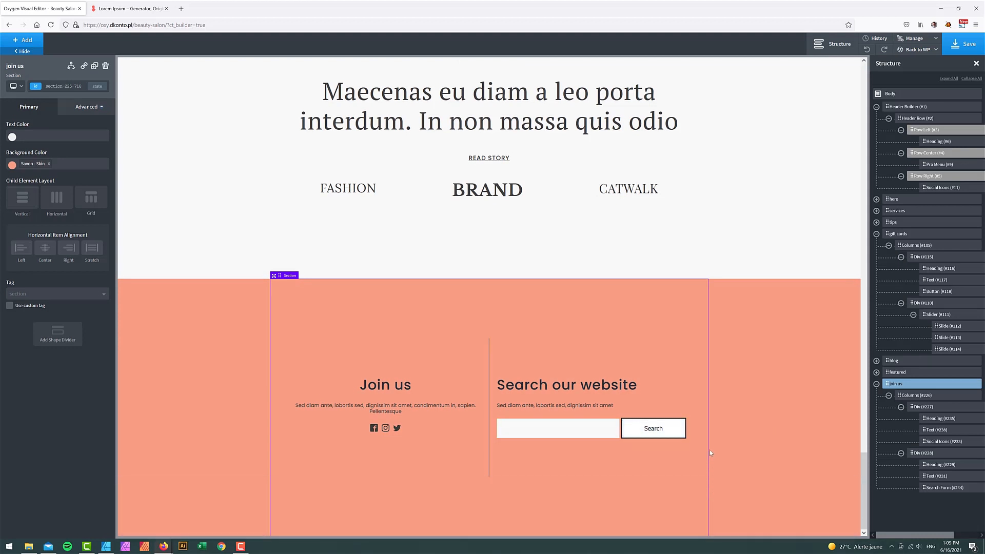
- Target the search button's style selector and remove its top border
left_click(678, 435)
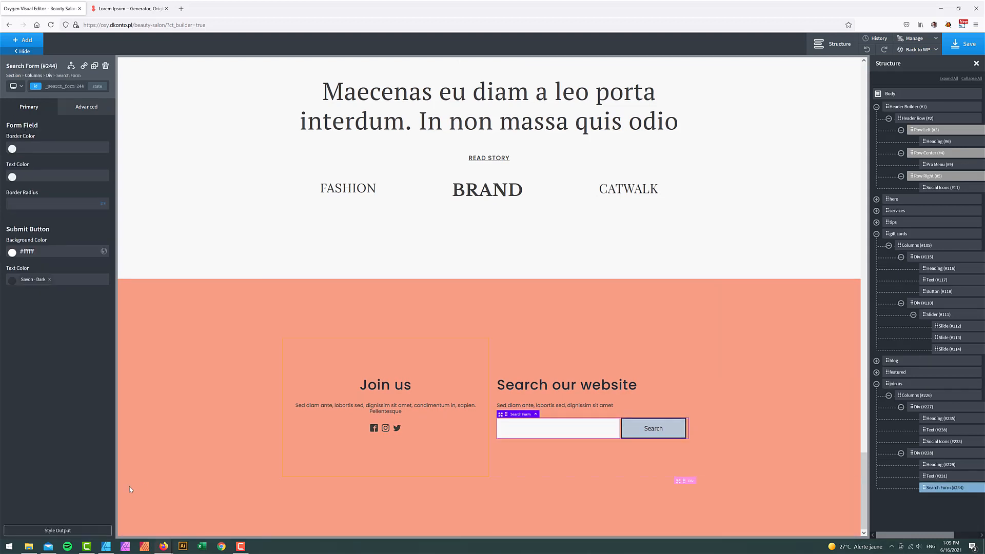
left_click(48, 530)
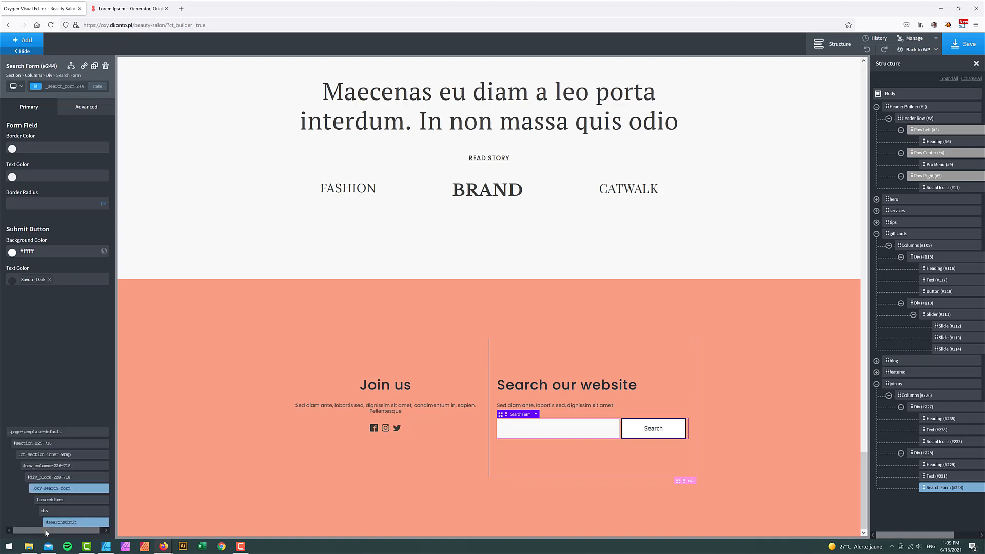
left_click(660, 435)
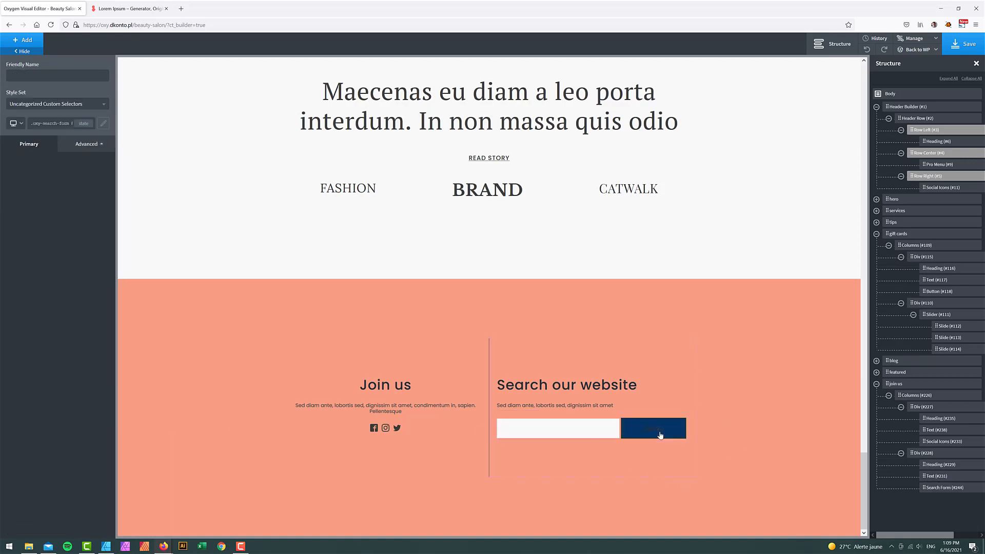
left_click(82, 146)
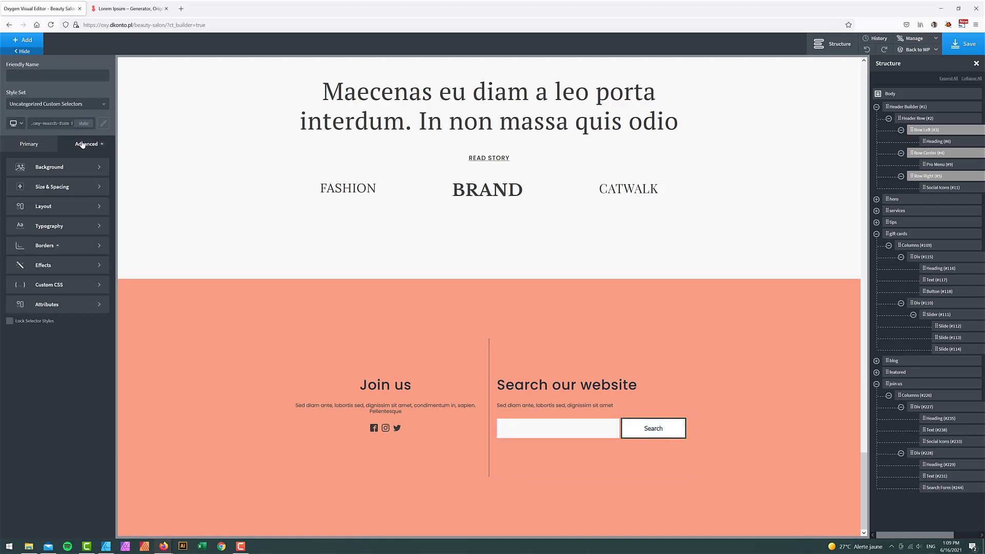
left_click(56, 245)
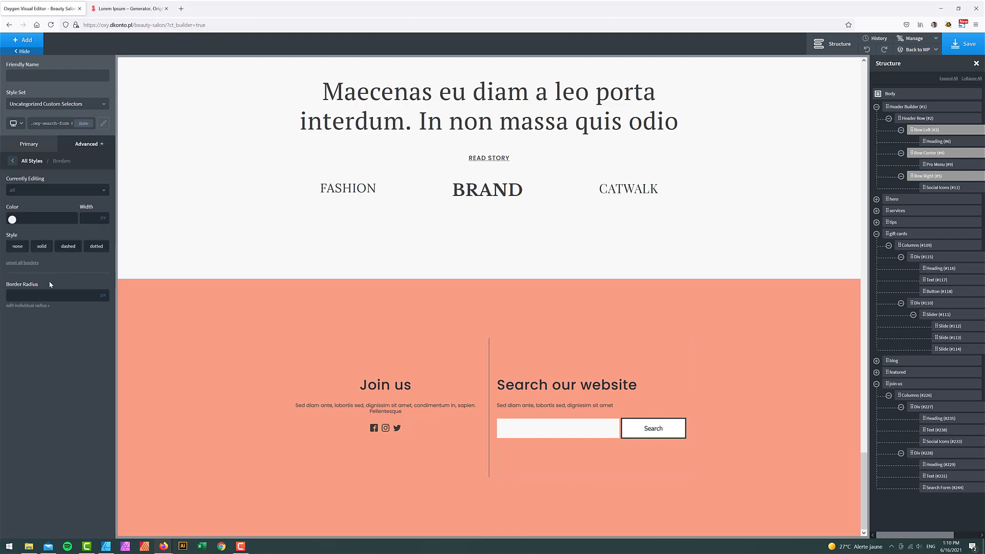
left_click(34, 191)
left_click(28, 214)
left_click(46, 247)
left_click(43, 249)
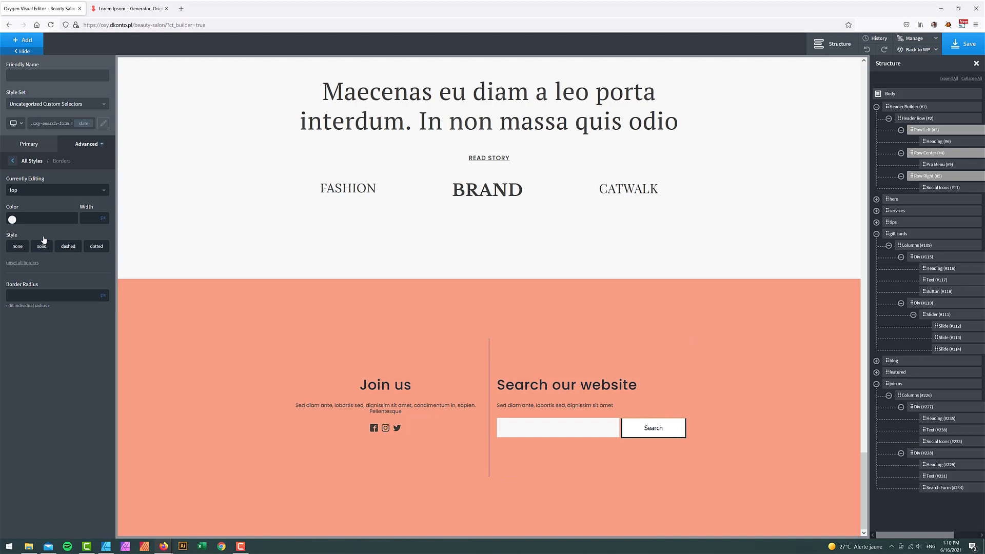
- Remove the search button's right, bottom and left borders
left_click(46, 190)
left_click(30, 226)
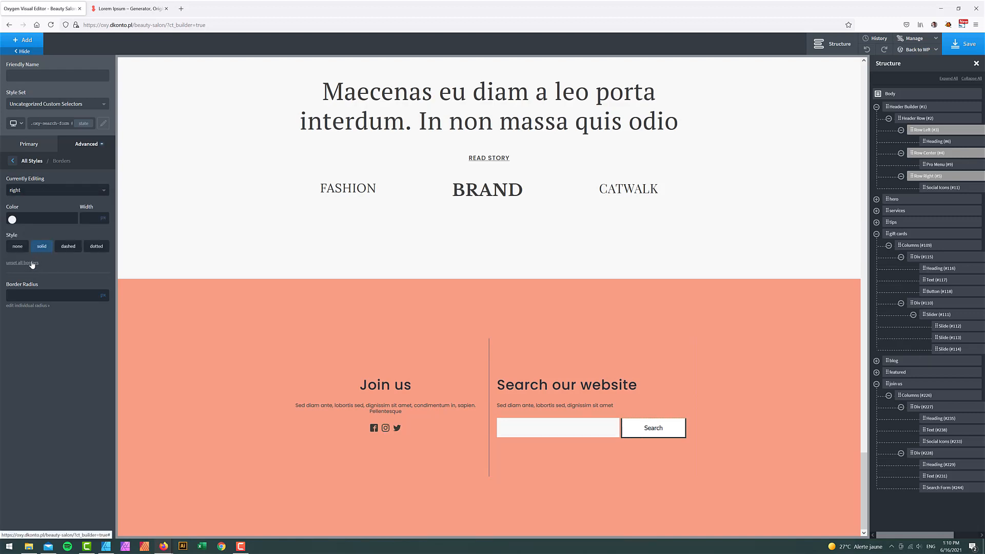
left_click(41, 246)
left_click(38, 191)
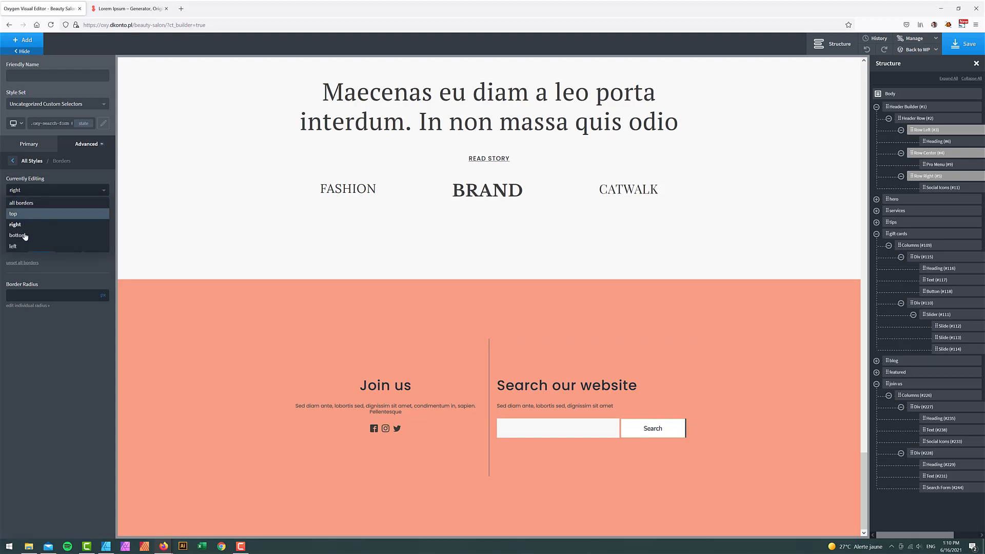
left_click(23, 235)
left_click(42, 248)
left_click(41, 247)
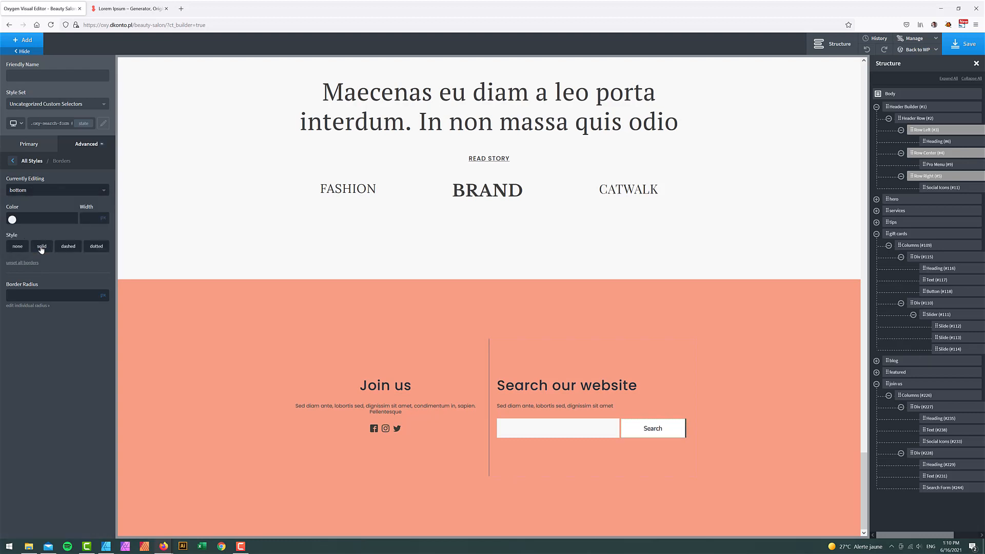
left_click(40, 192)
left_click(30, 248)
left_click(19, 249)
left_click(30, 190)
left_click(28, 225)
left_click(40, 247)
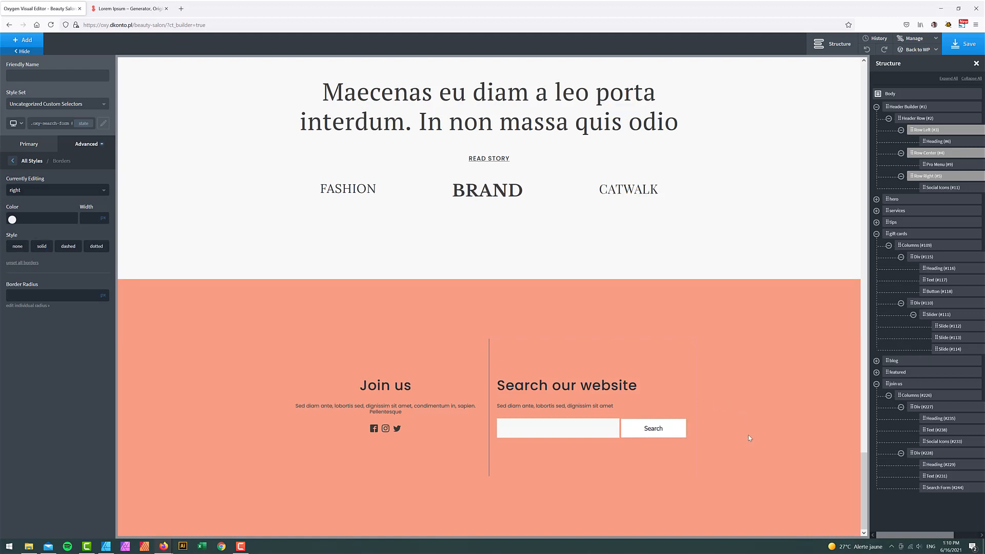
left_click(13, 161)
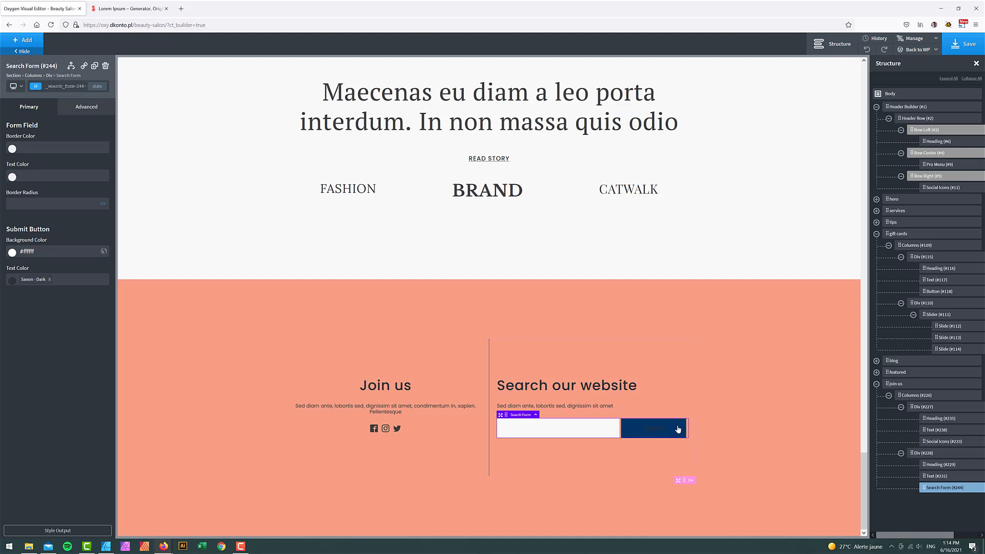
- Set the input#searchsubmit text colour to Savon - Dark
left_click(71, 530)
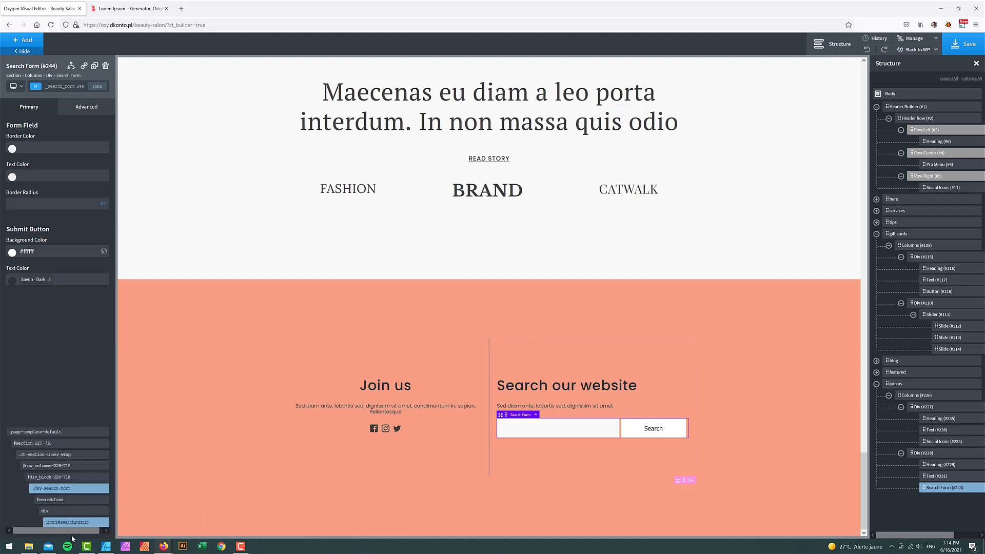
mouse_move(72, 526)
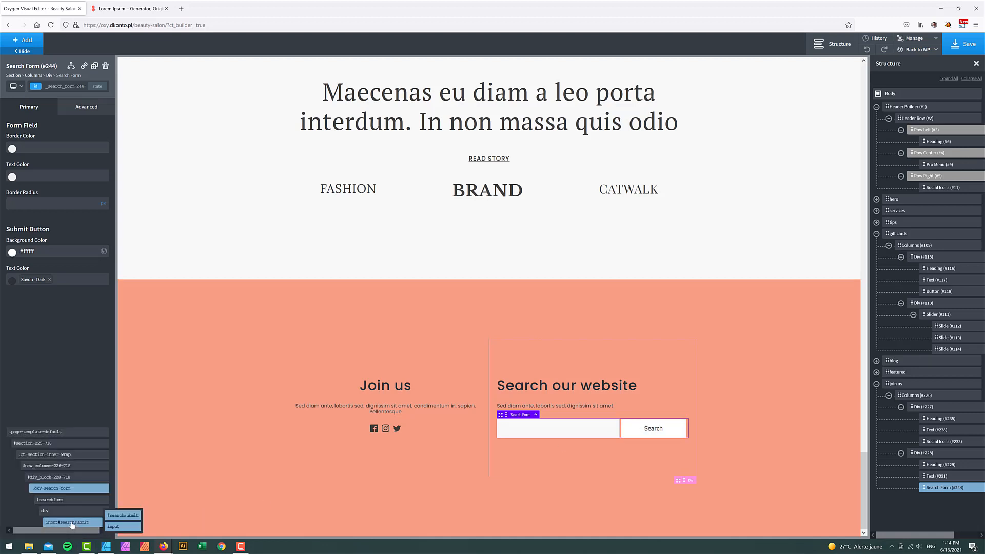
left_click(120, 527)
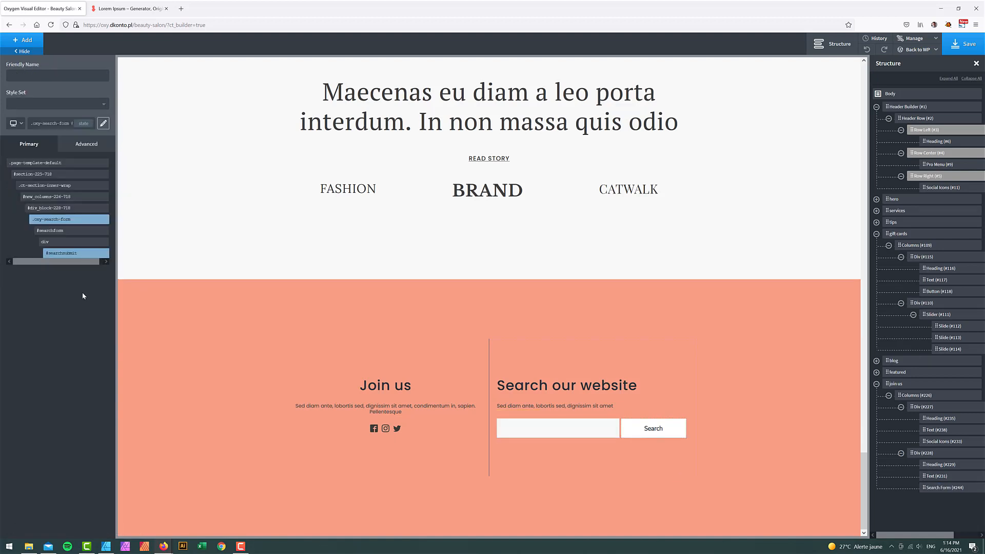
mouse_move(72, 253)
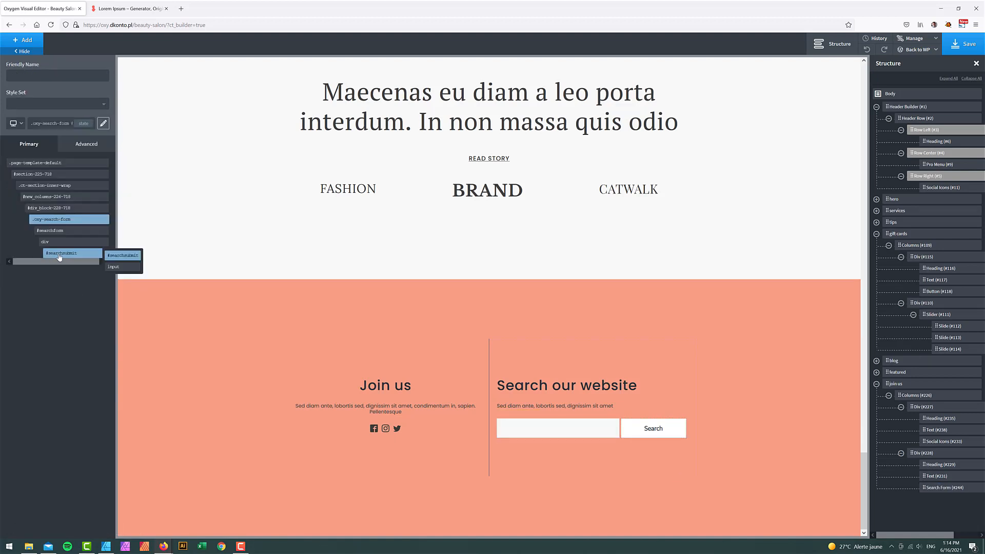
left_click(114, 266)
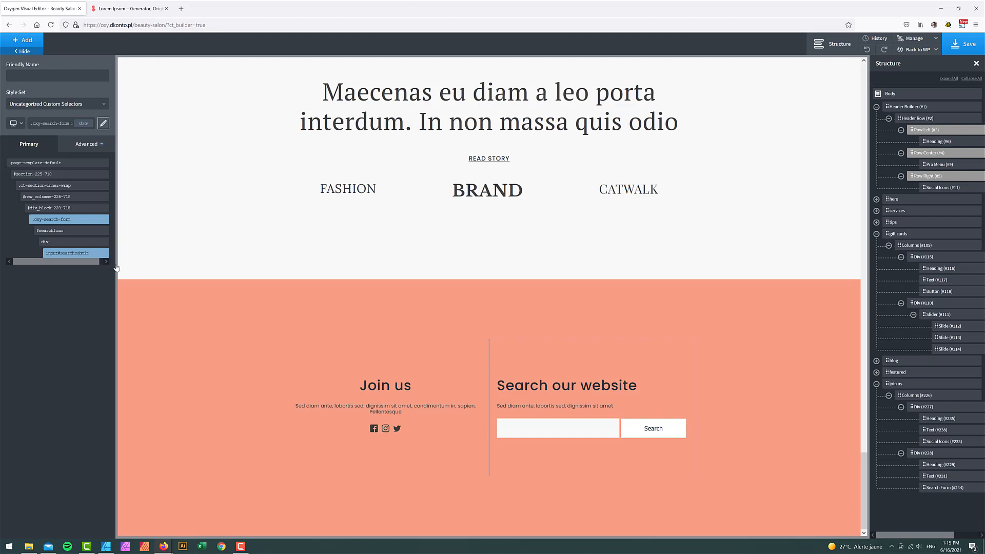
left_click(90, 148)
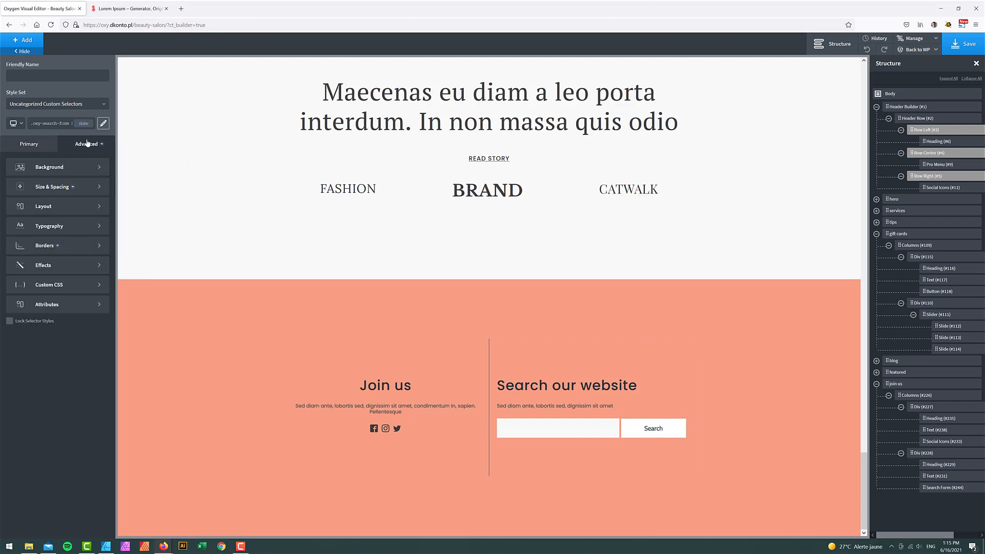
left_click(55, 226)
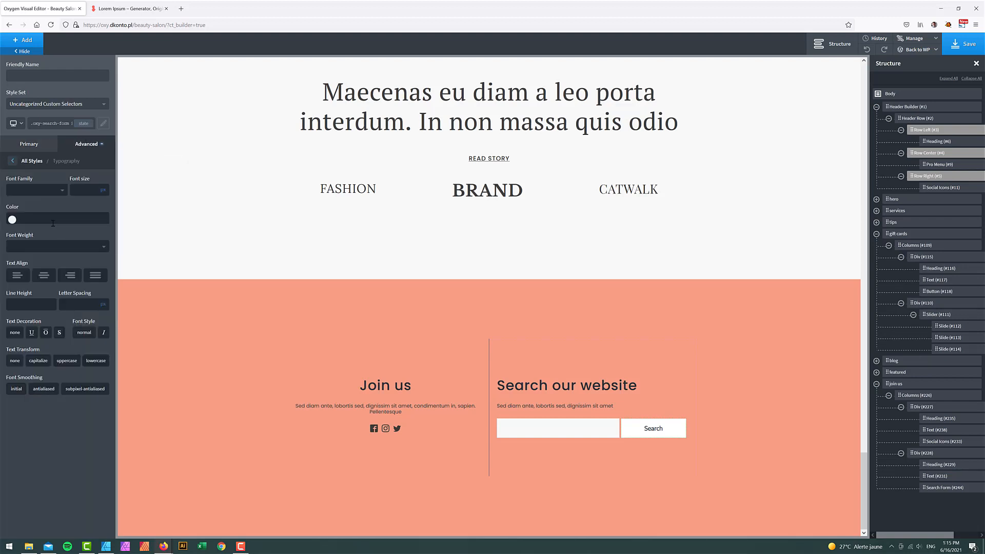
left_click(12, 219)
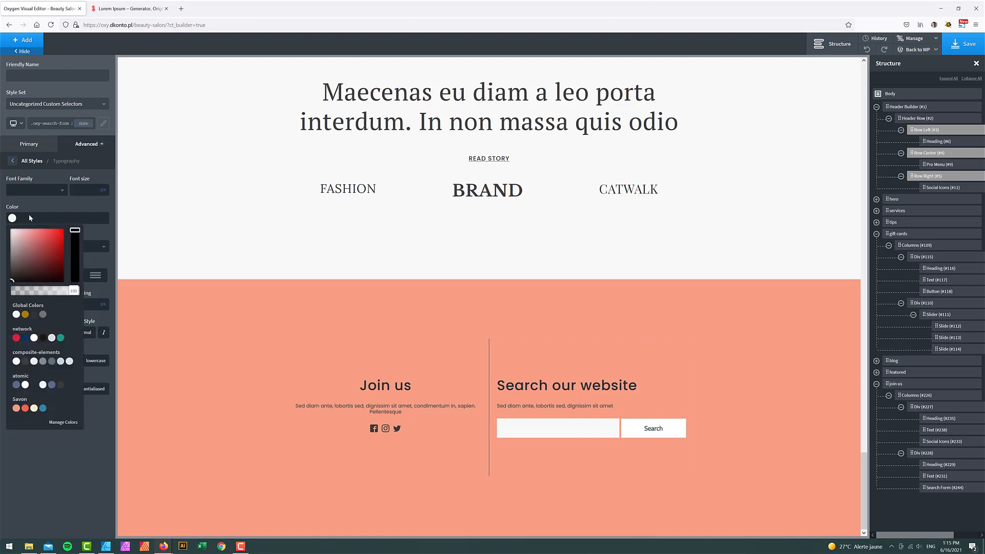
left_click(51, 408)
- Make the Search button's text white on hover
left_click(83, 124)
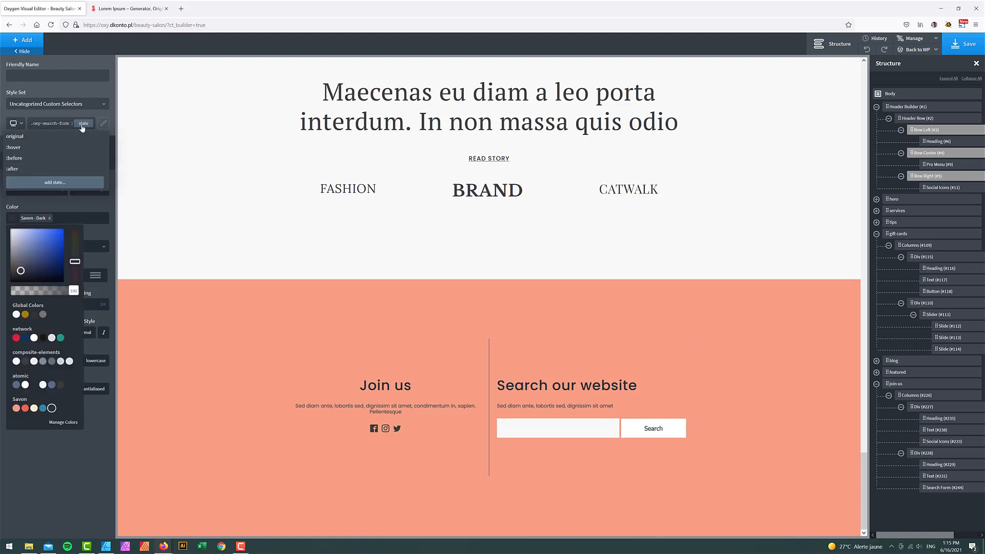
left_click(40, 149)
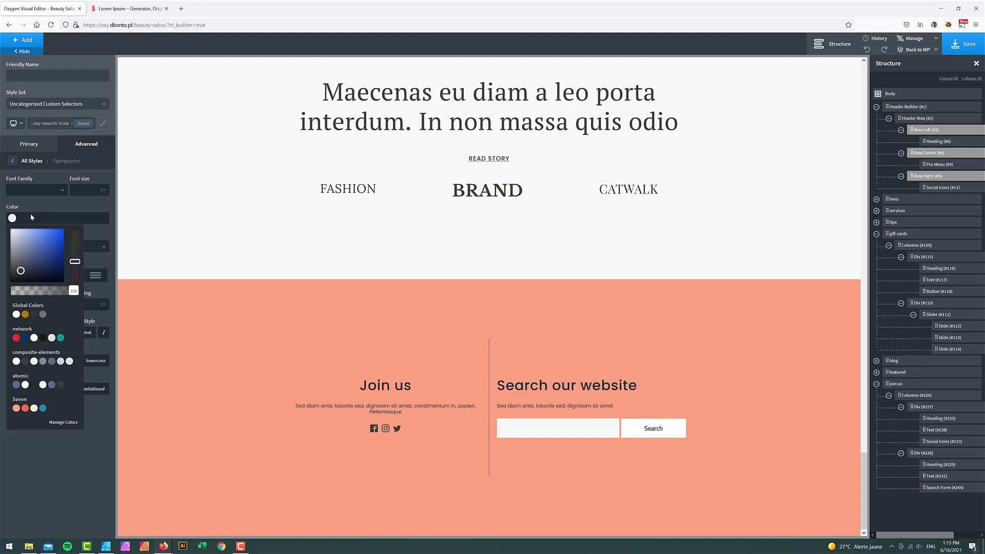
left_click_drag(21, 270, 7, 225)
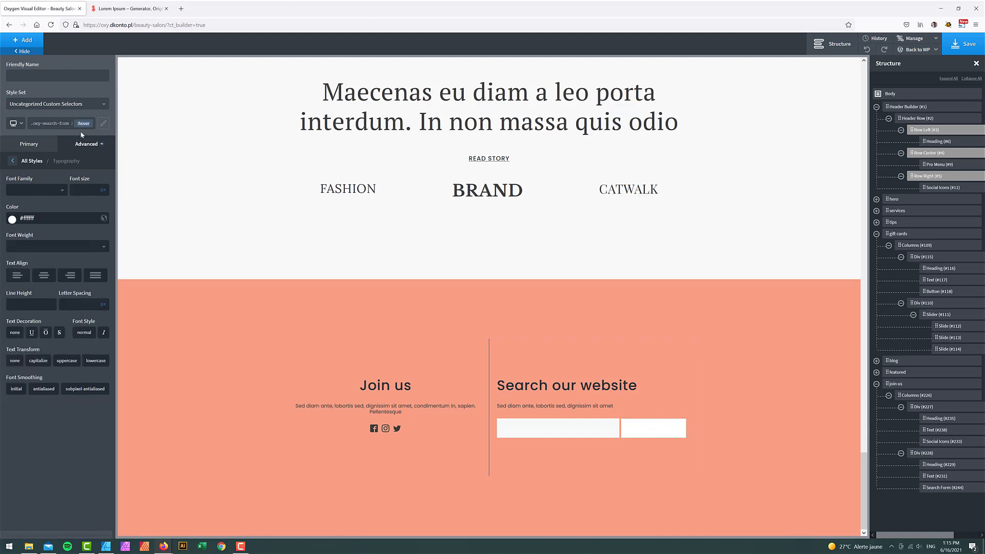
left_click(84, 125)
left_click(77, 136)
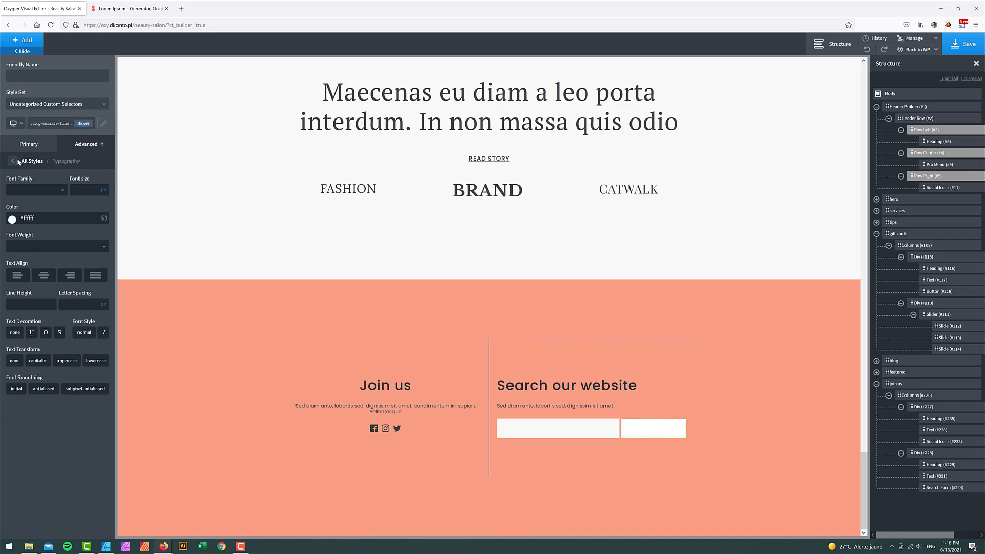
- Give the Search button a Savon - Dark background on hover
left_click(18, 161)
left_click(48, 167)
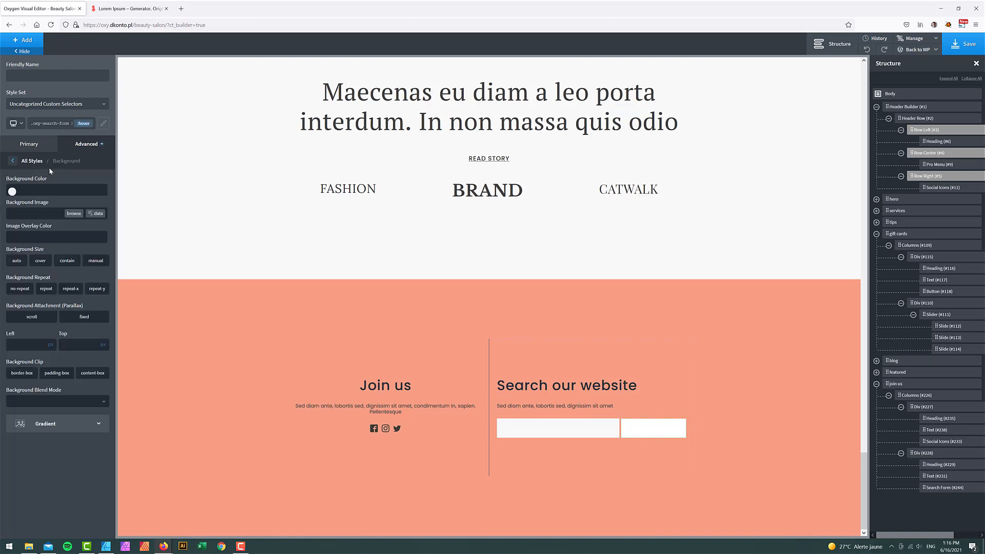
left_click(13, 190)
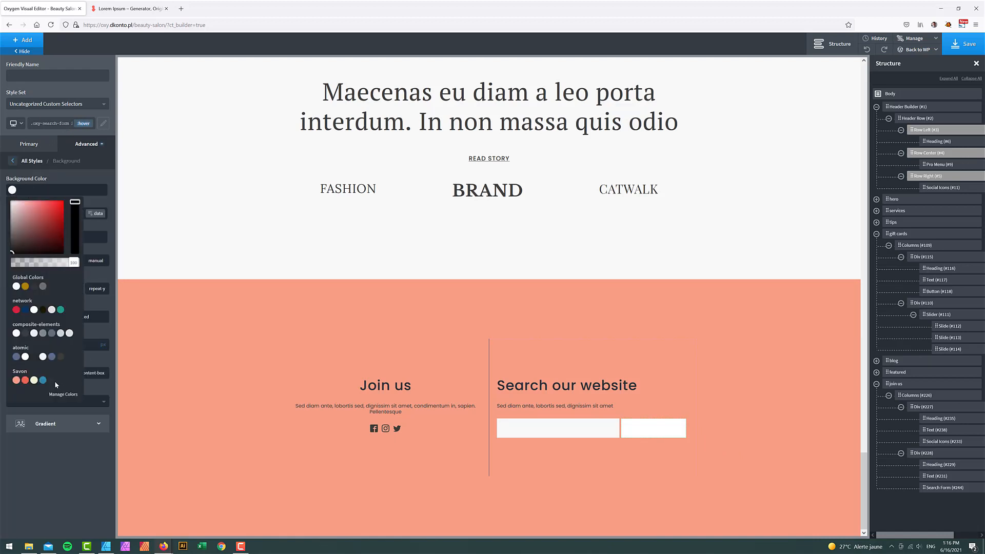
left_click(52, 380)
left_click(80, 128)
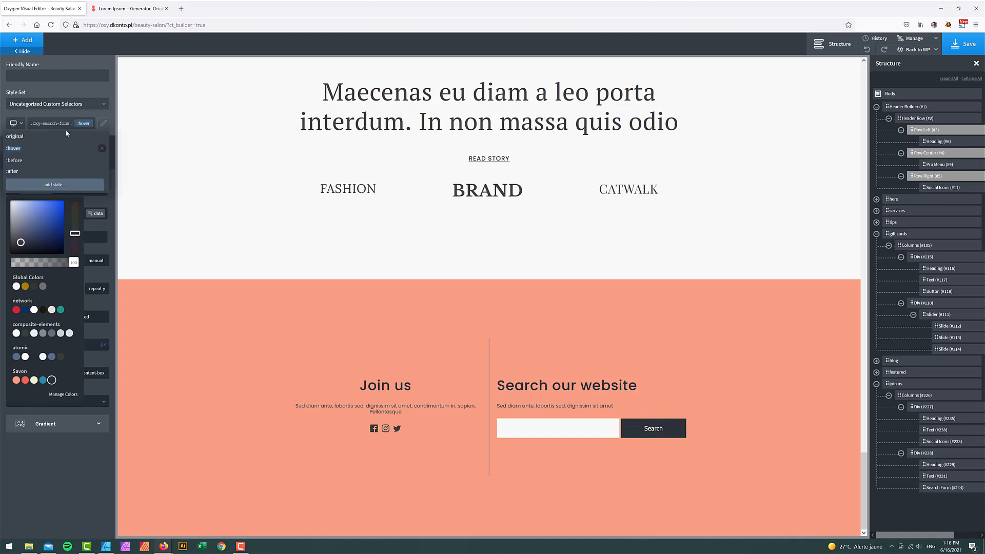
left_click(61, 134)
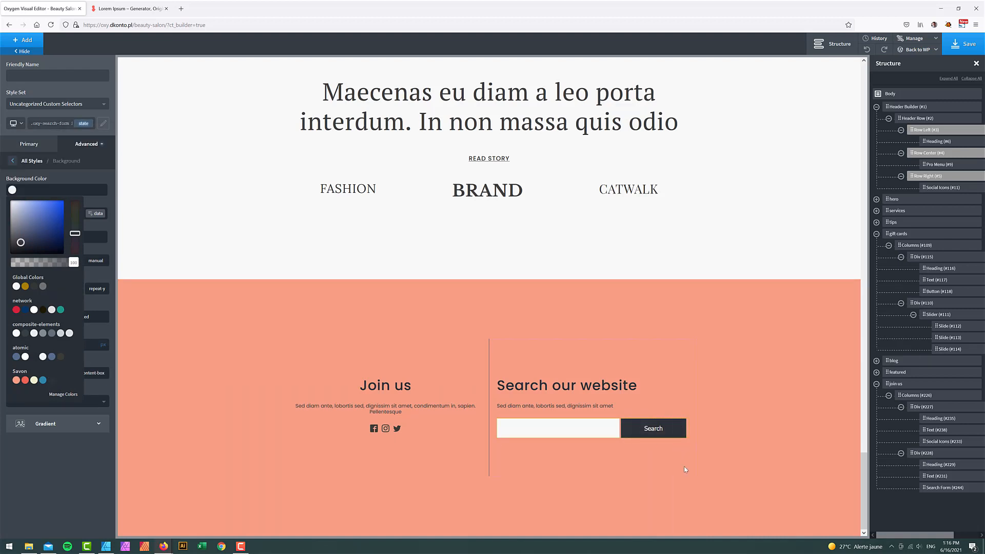
left_click(12, 162)
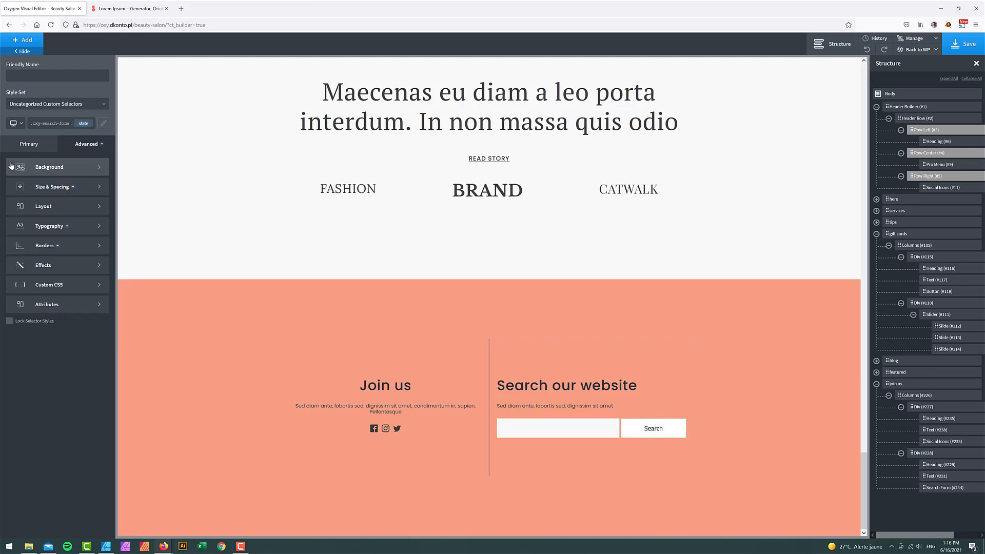
- Center the horizontal item alignment of Div #228, then save the page
left_click(570, 355)
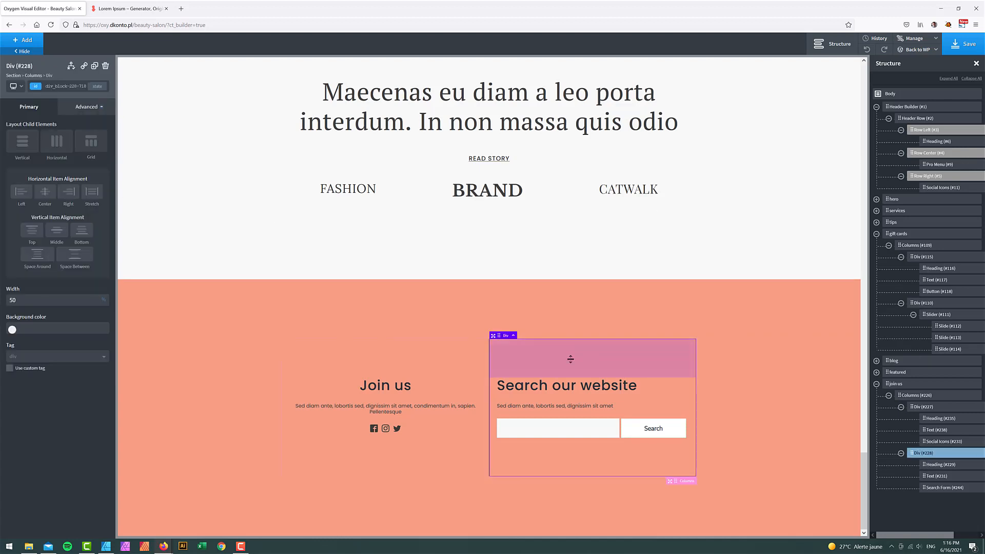
left_click(45, 192)
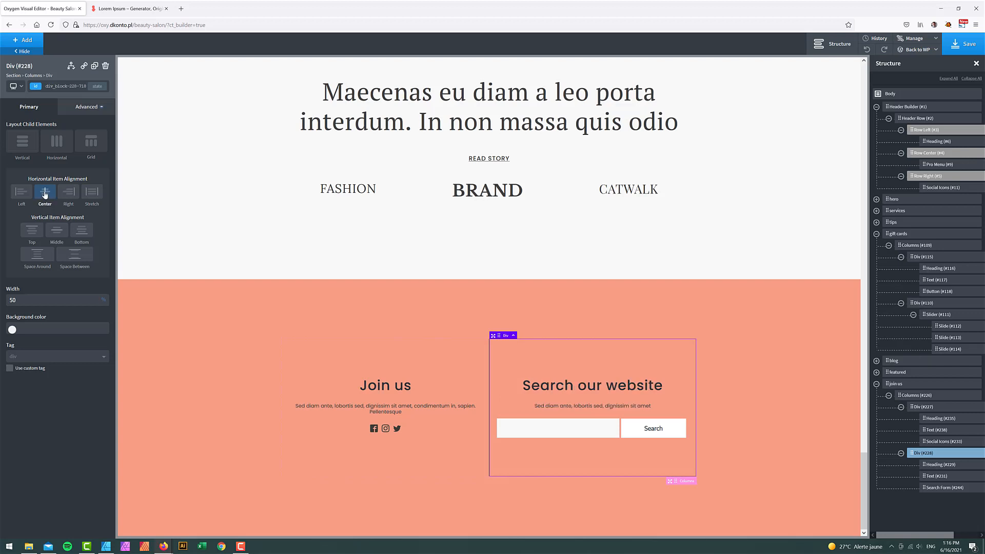
left_click(769, 397)
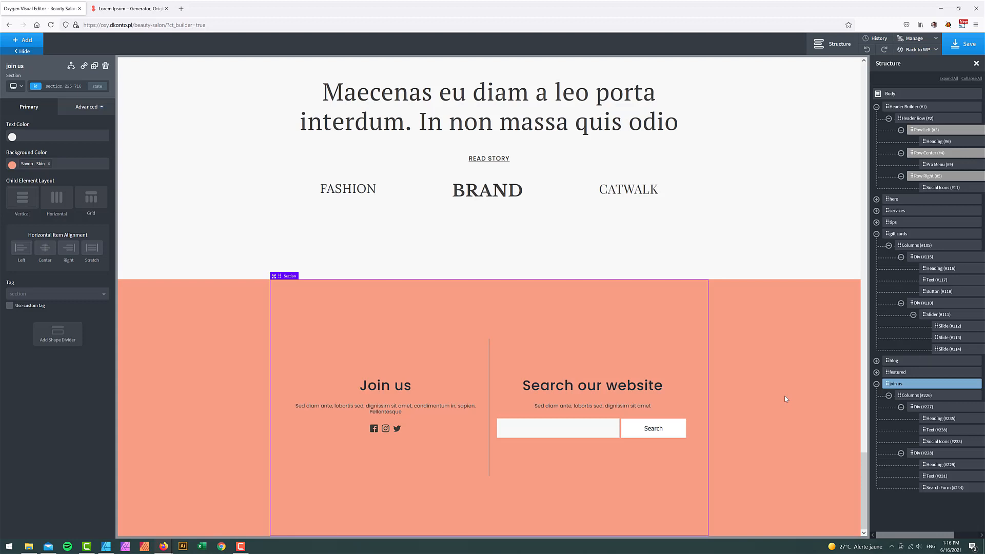
left_click(964, 43)
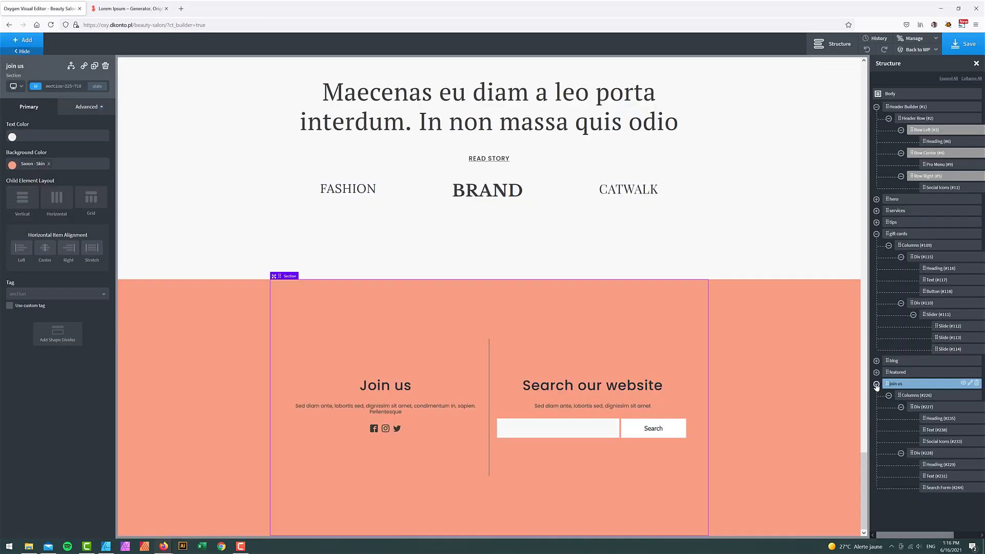
left_click(876, 384)
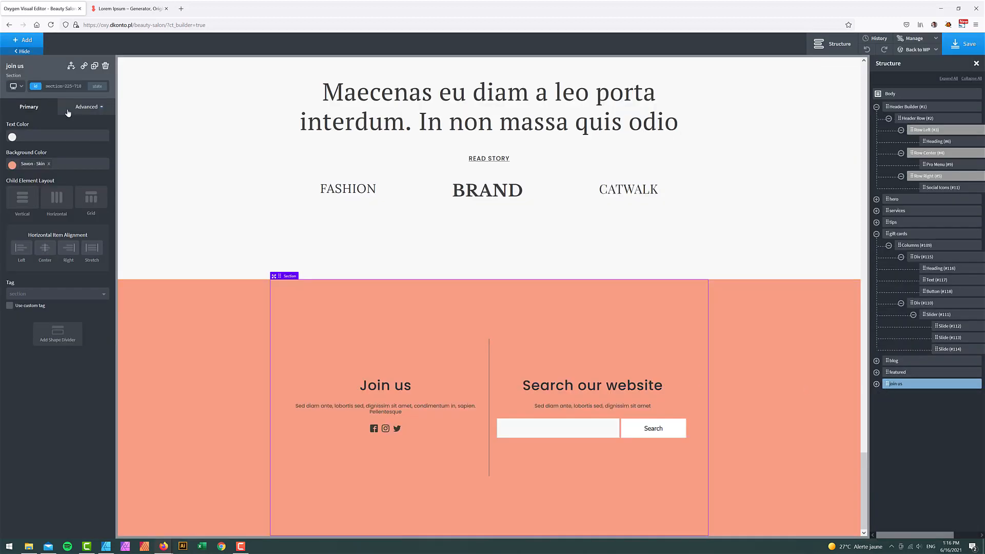
- Add a new section below Join us and rename it 'Gallery'
left_click(34, 43)
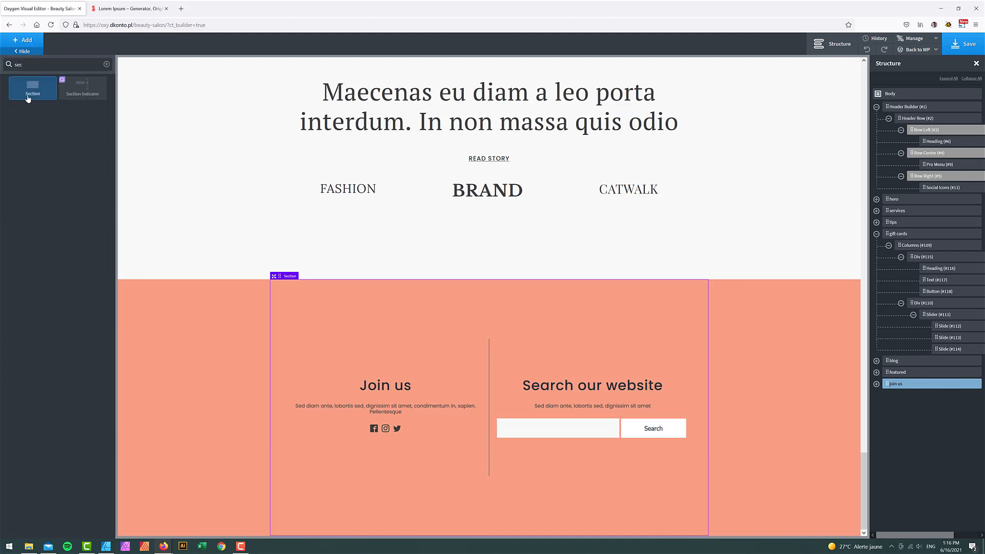
left_click(28, 97)
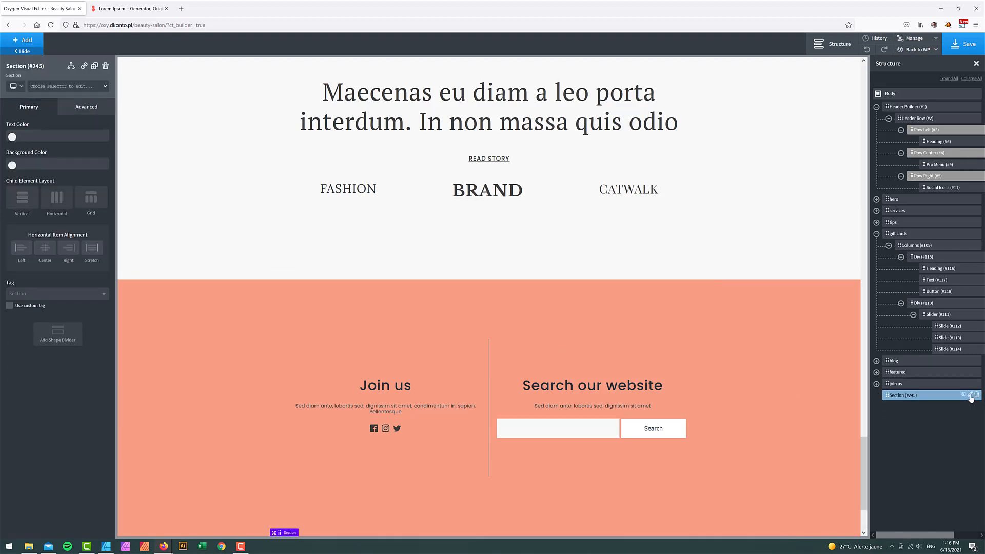
right_click(904, 396)
left_click(916, 433)
key("ctrl+a")
type("Gallery")
key("Return")
- Add a gallery element and give the section a Savon - Dark background
left_click(27, 41)
type("ga")
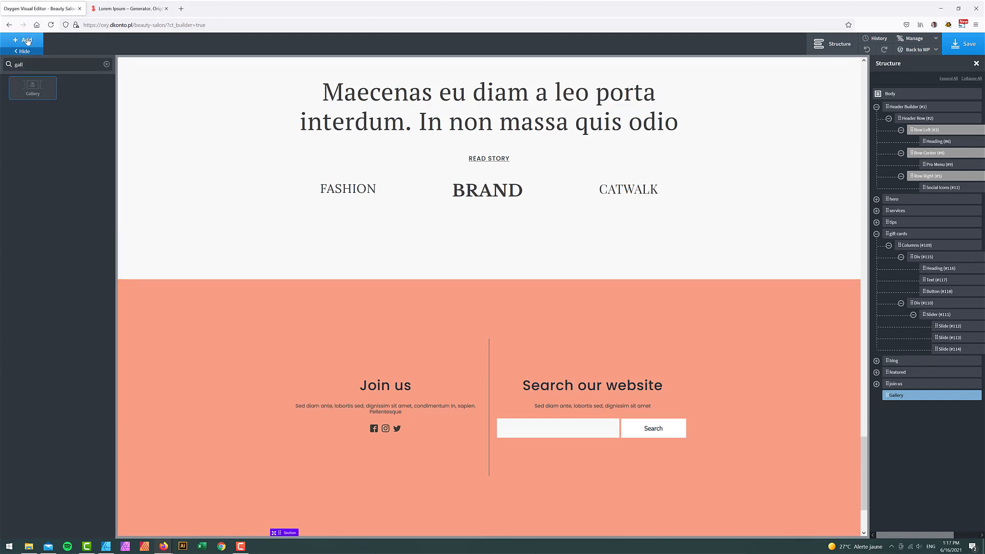
left_click(33, 89)
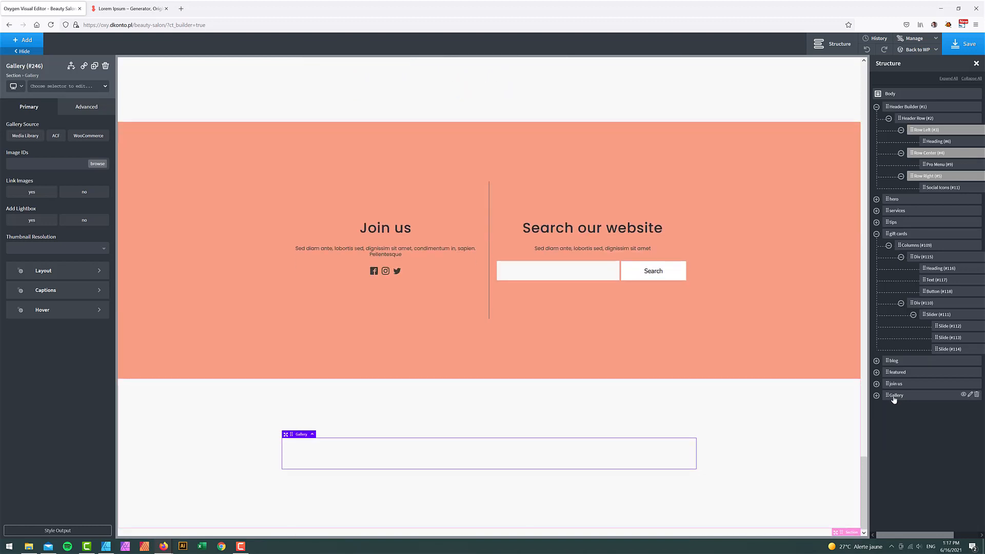
left_click(893, 396)
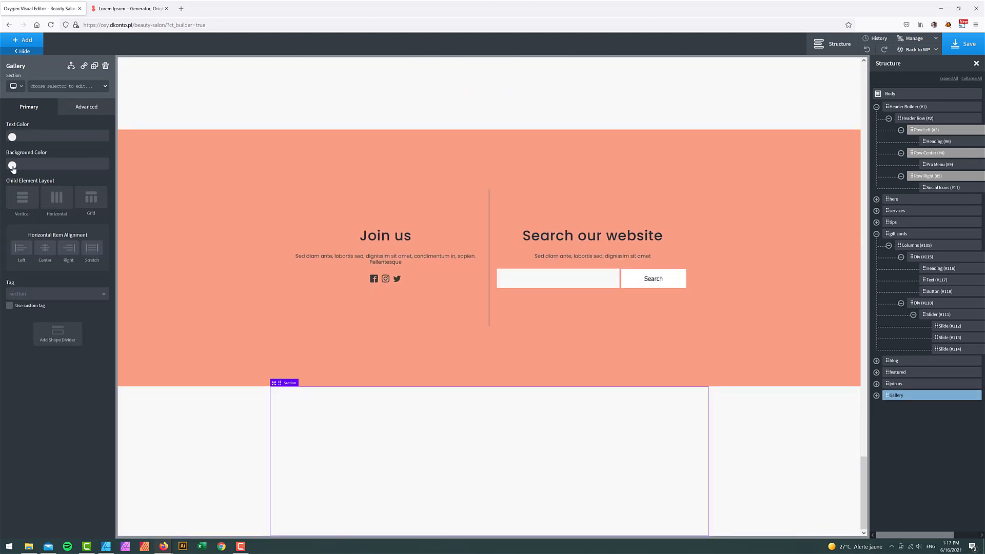
left_click(13, 165)
left_click(51, 354)
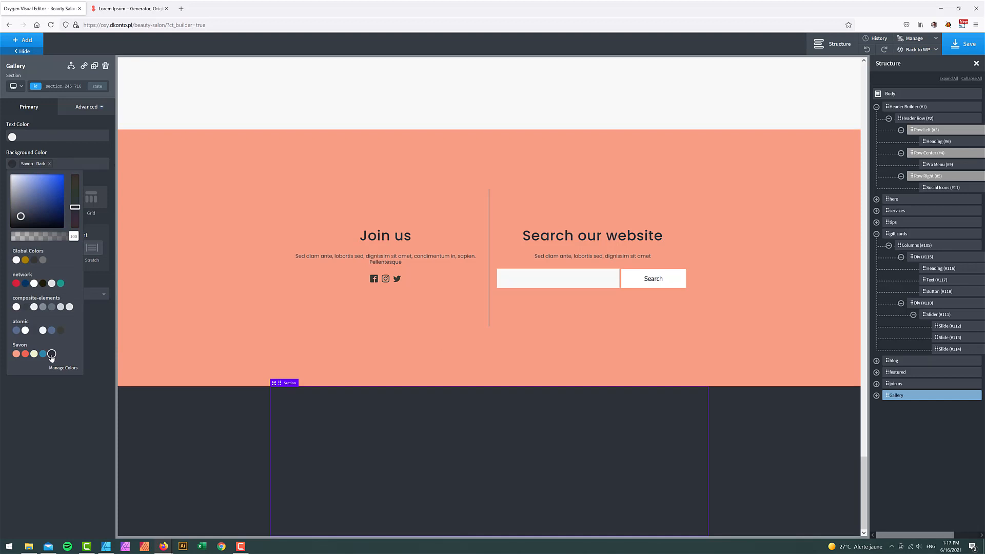
left_click(58, 461)
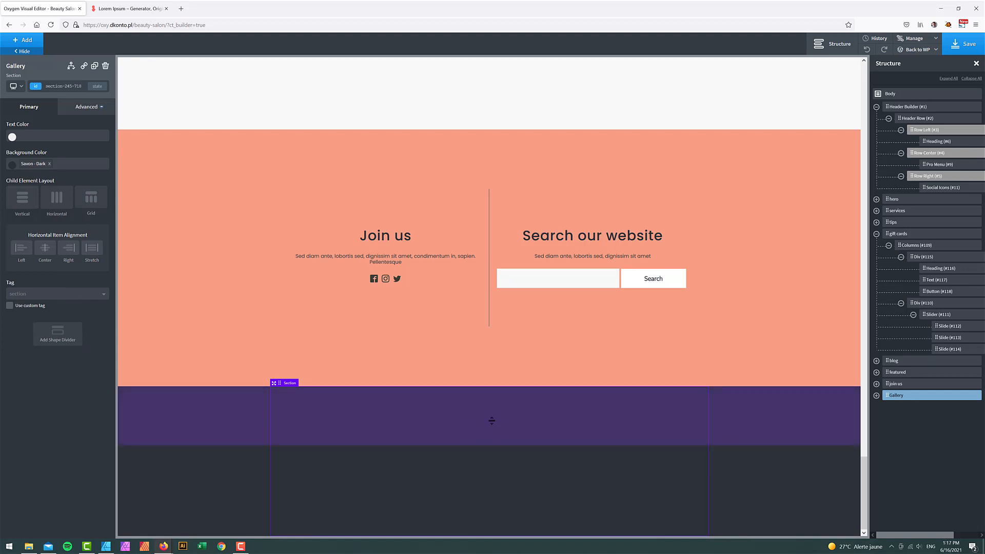
scroll(713, 420, "up", 15)
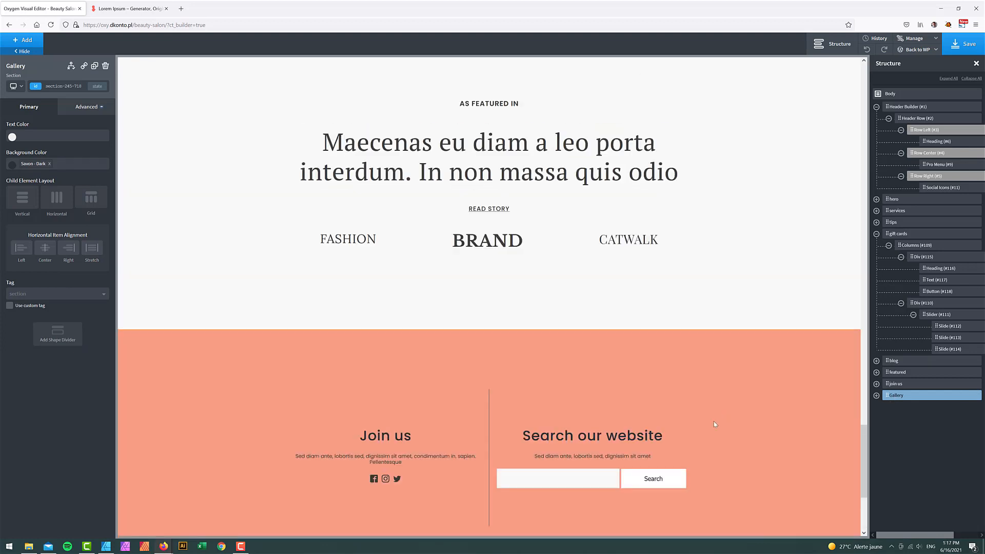
- Duplicate the Our blog heading and move the copy into the Gallery section
scroll(668, 425, "down", 3)
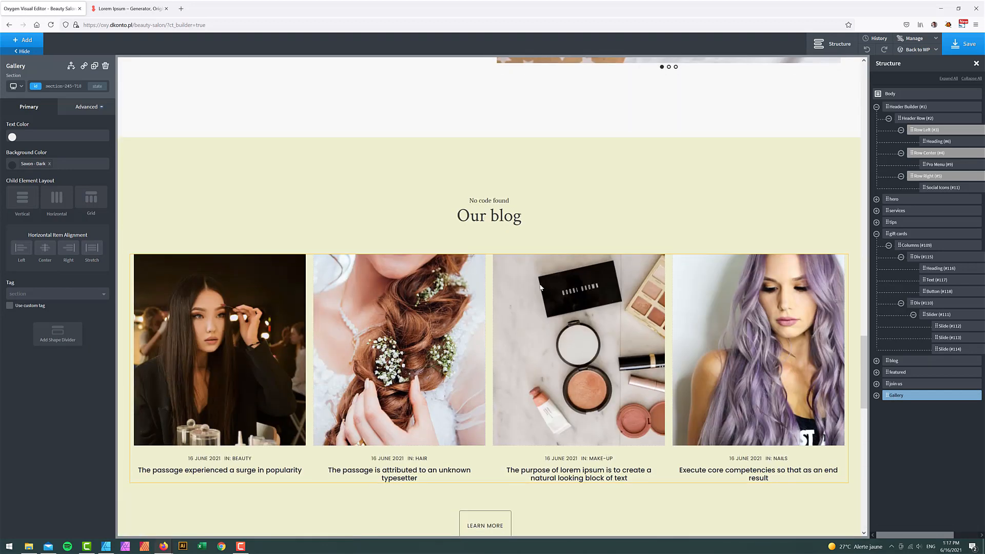
left_click(489, 215)
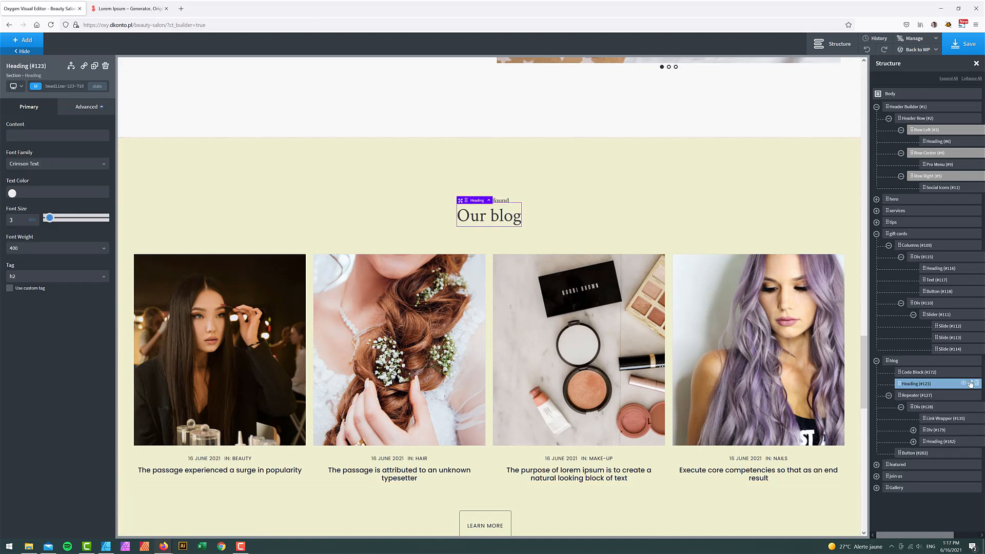
left_click(970, 383)
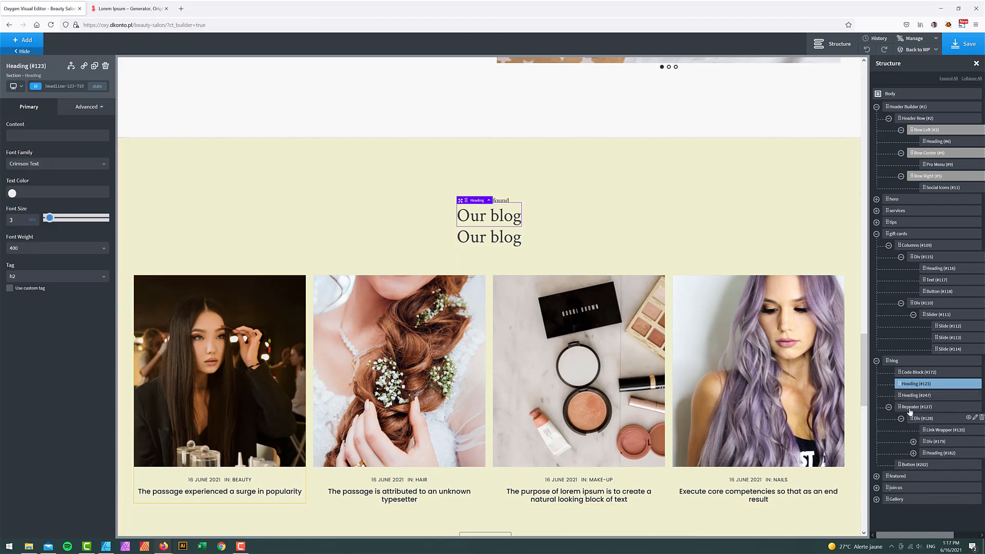
left_click(913, 395)
left_click(877, 499)
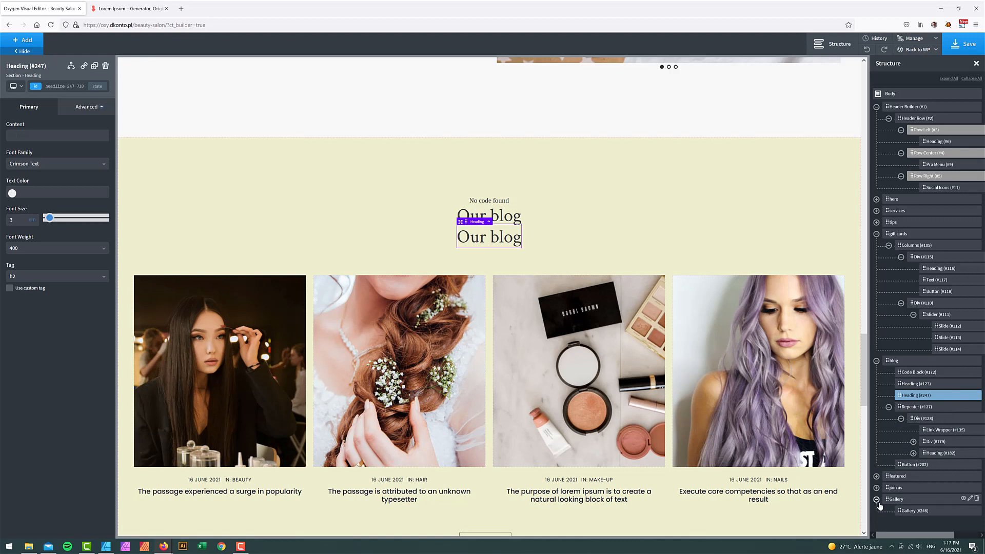
left_click_drag(903, 396, 909, 500)
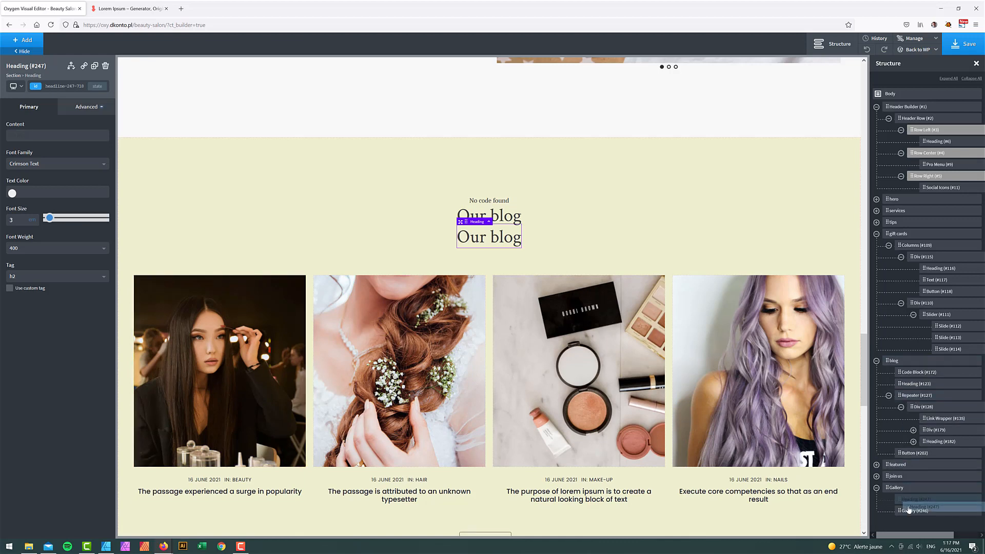
scroll(790, 508, "down", 15)
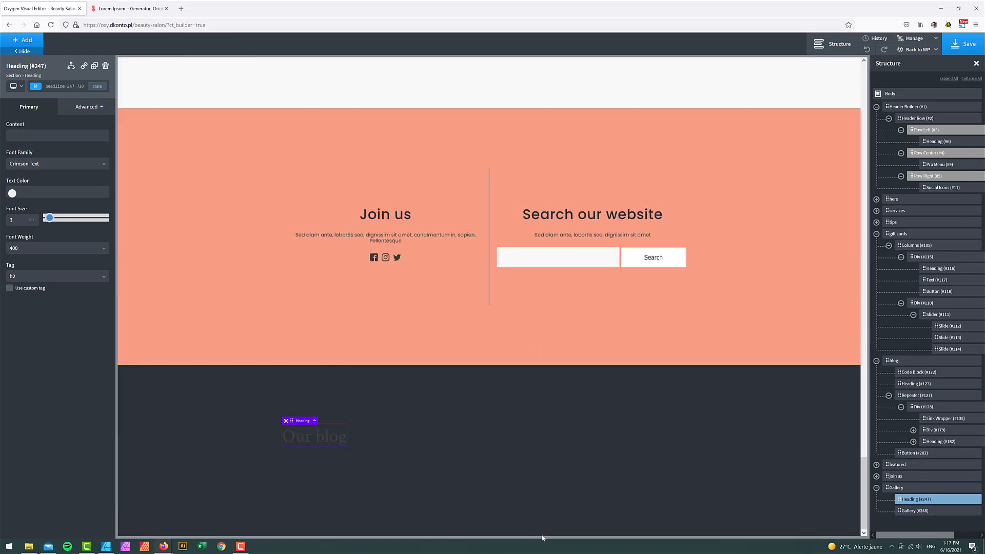
- Center the Gallery section's content and colour the heading text #ffffff
left_click(896, 487)
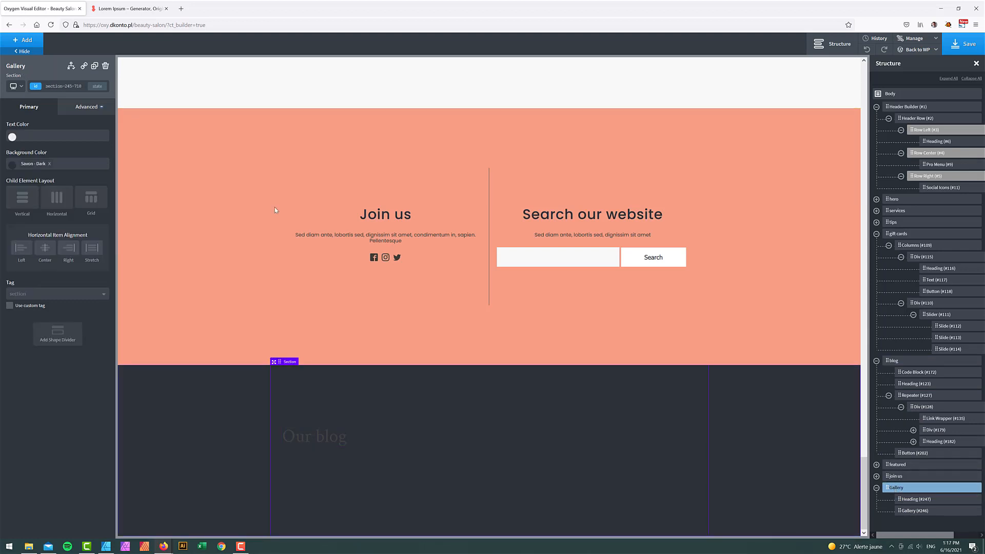
left_click(41, 251)
left_click(490, 436)
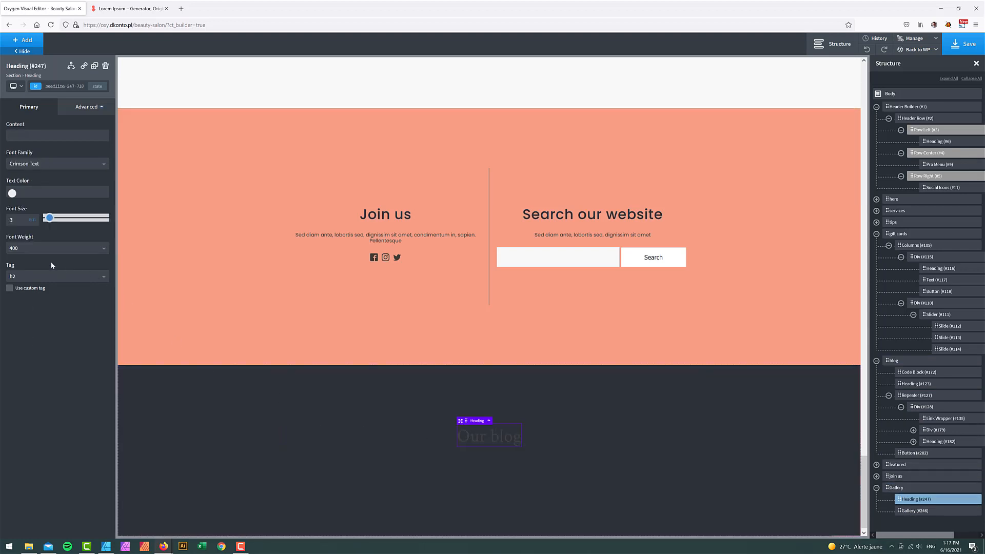
left_click(12, 193)
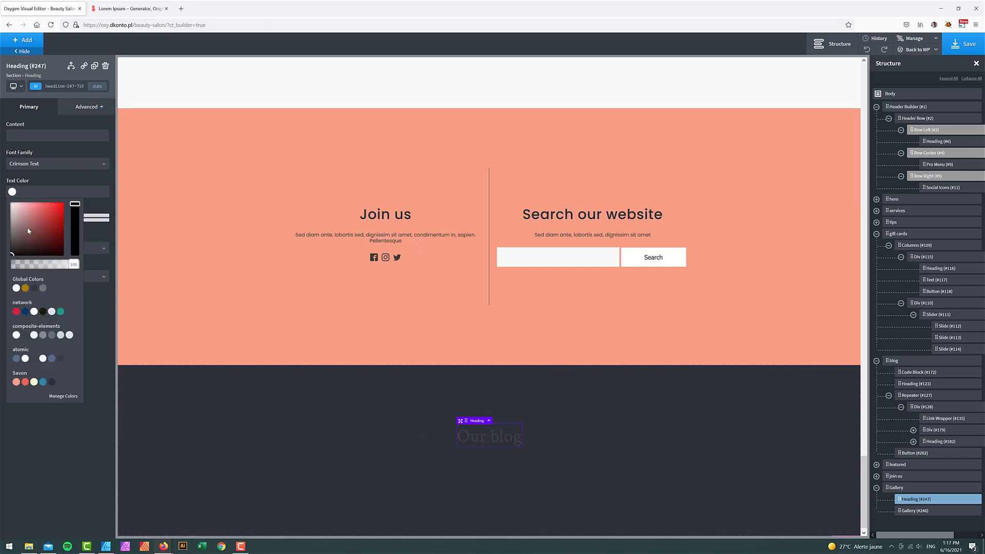
left_click(1, 188)
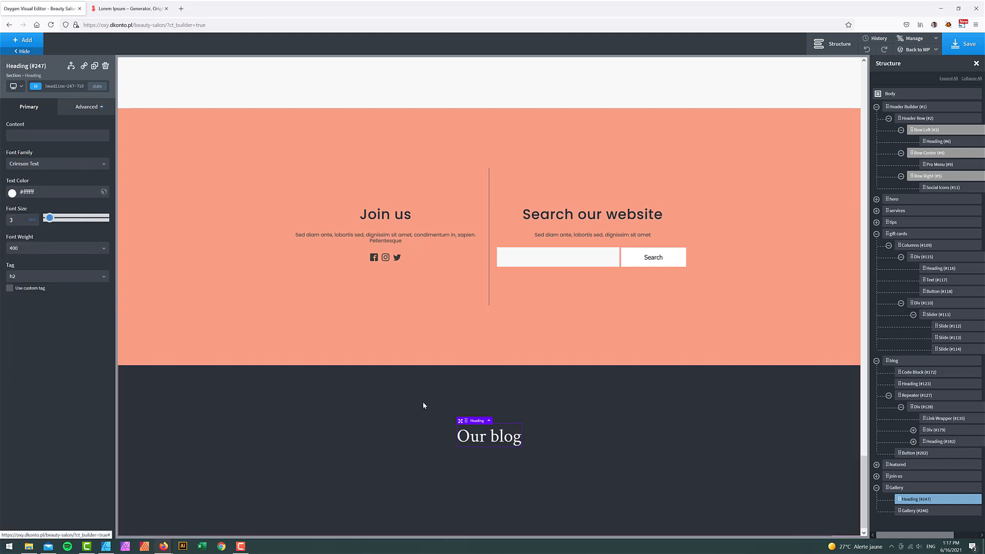
- Retitle the gallery section heading to 'From our gallery'
double_click(508, 439)
type("G")
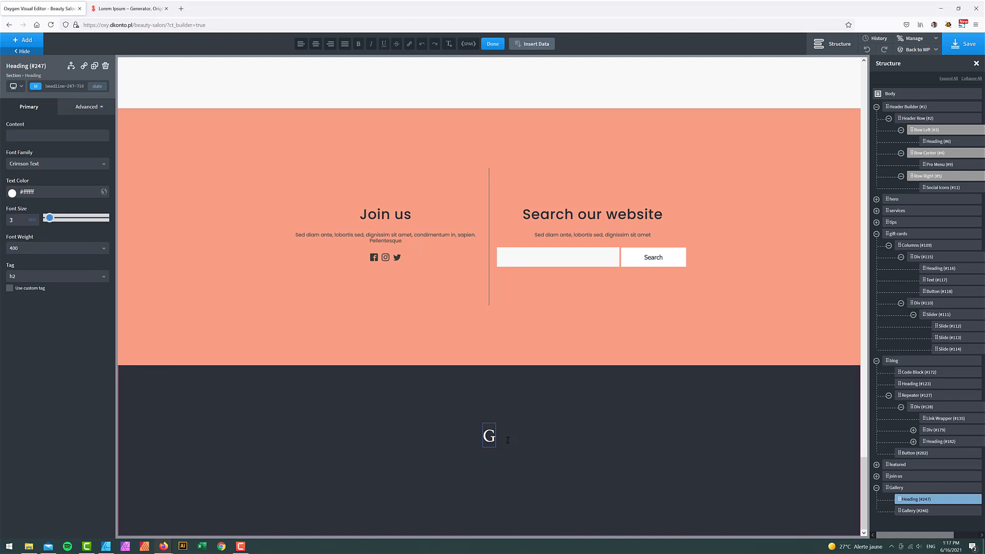
key("BackSpace")
type("From our gallery")
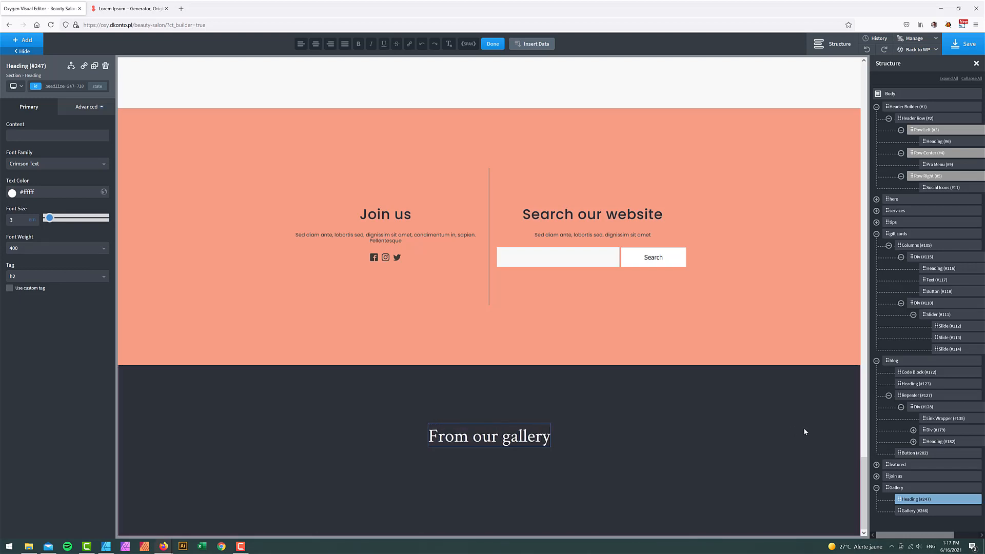
- Build a new gallery from five salon photos in the Media Library and insert it
left_click(915, 511)
left_click(99, 165)
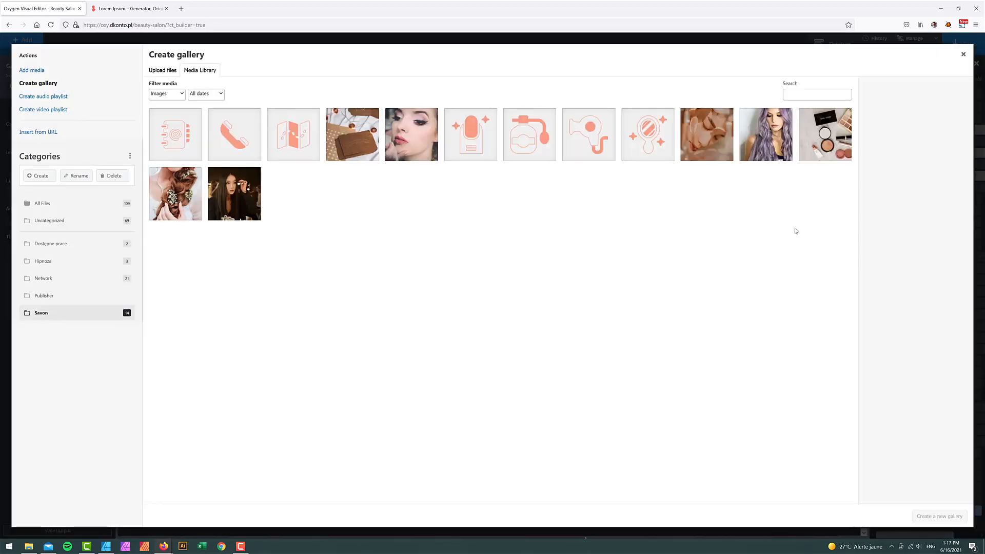
left_click(698, 146)
left_click(765, 143)
left_click(400, 149)
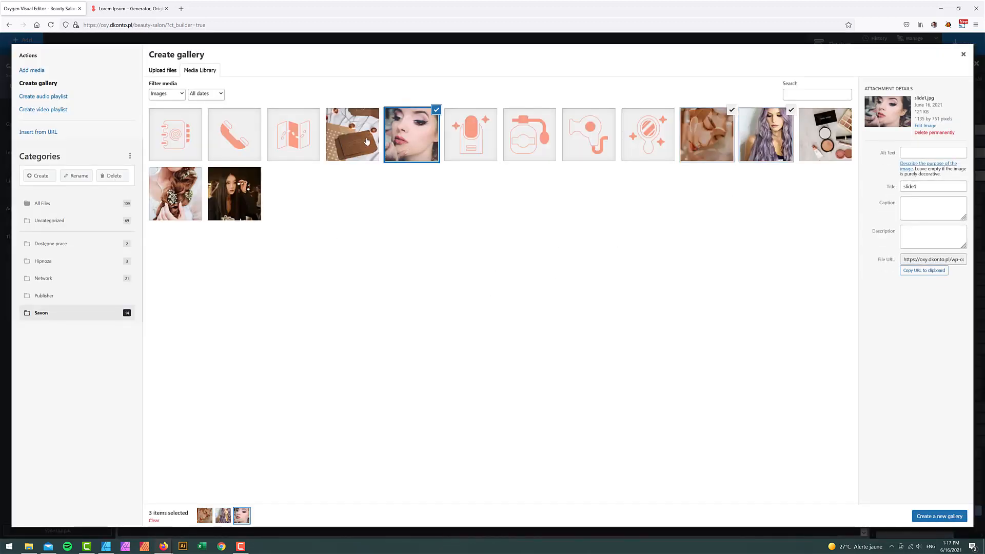
left_click(236, 192)
left_click(181, 196)
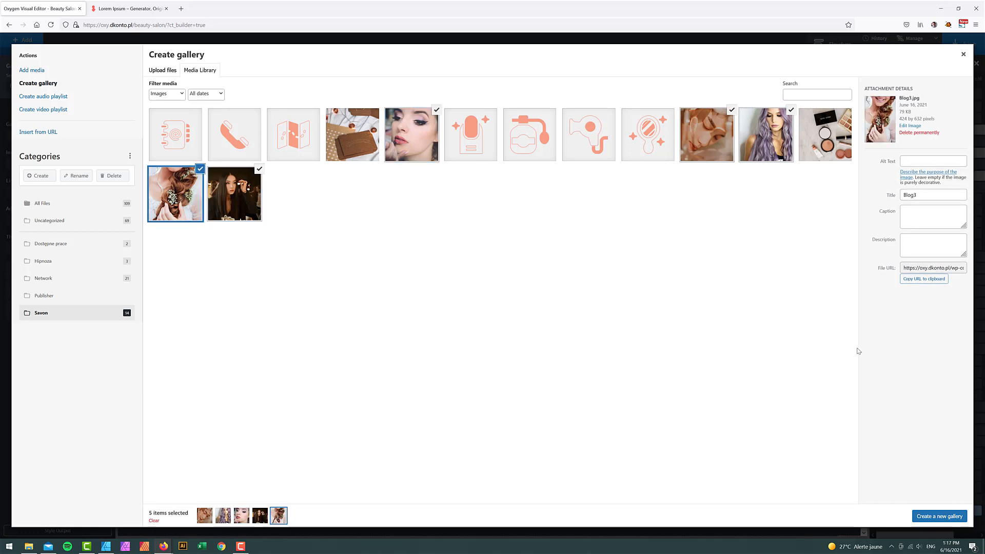
left_click(963, 515)
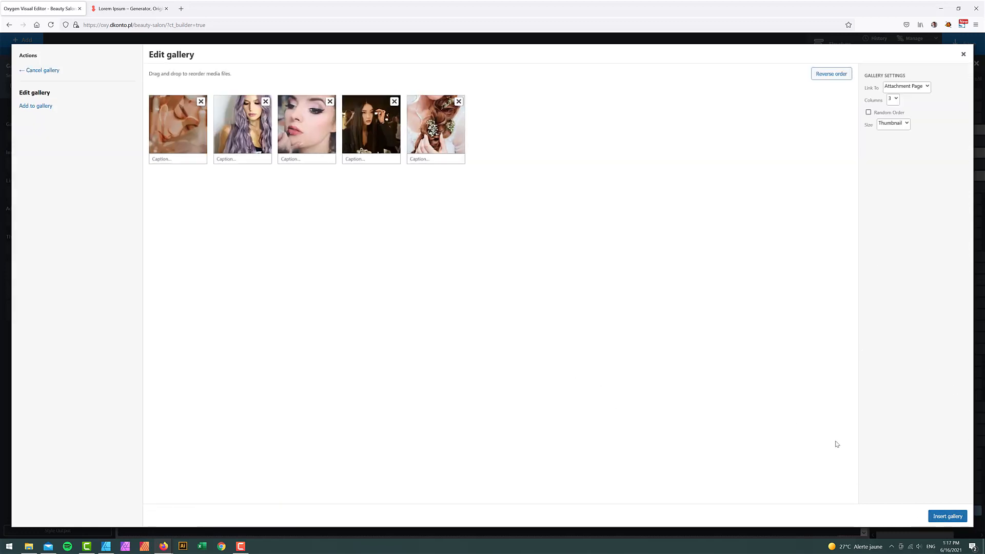
left_click(931, 518)
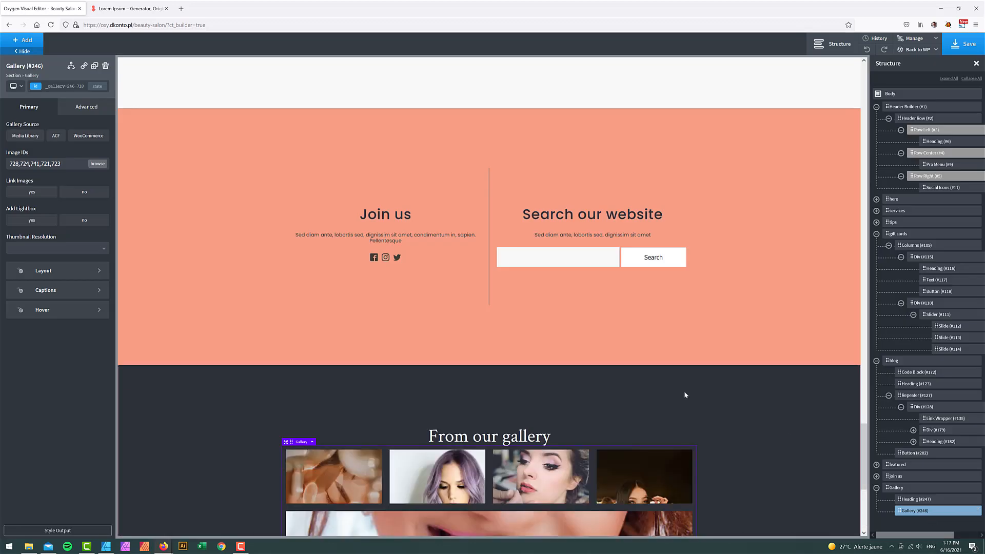
- Give the 'From our gallery' heading a bottom margin of 75
scroll(759, 346, "down", 3)
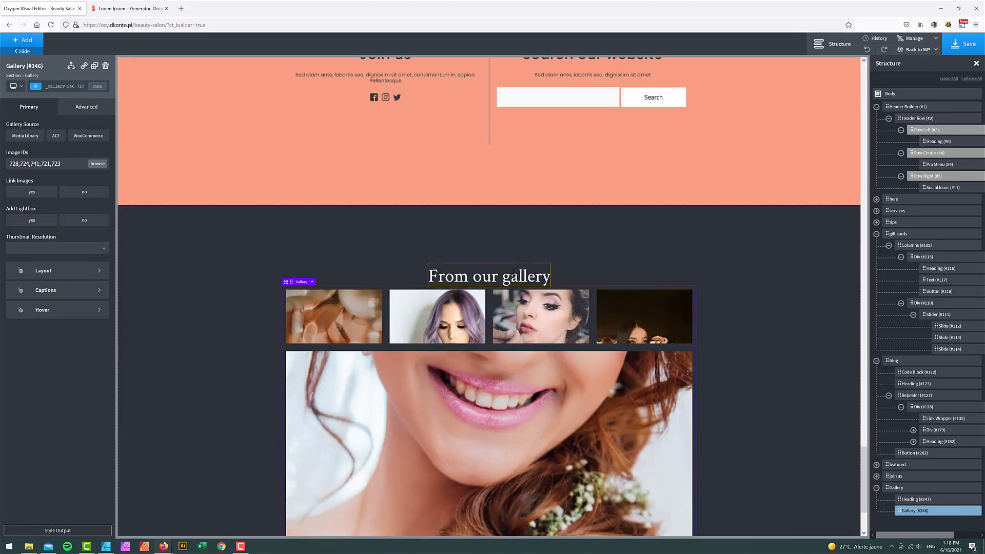
left_click(512, 272)
left_click(85, 107)
left_click(46, 149)
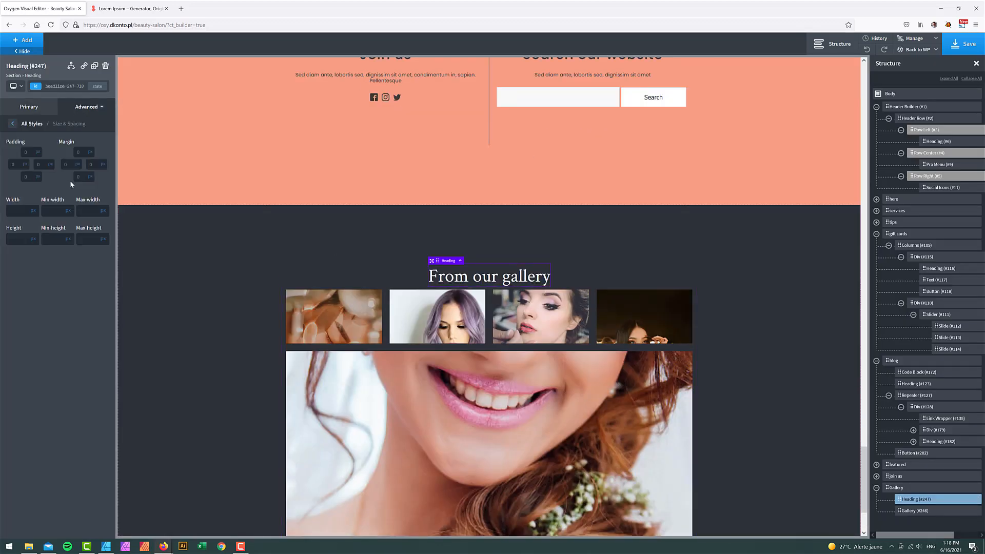
type("7")
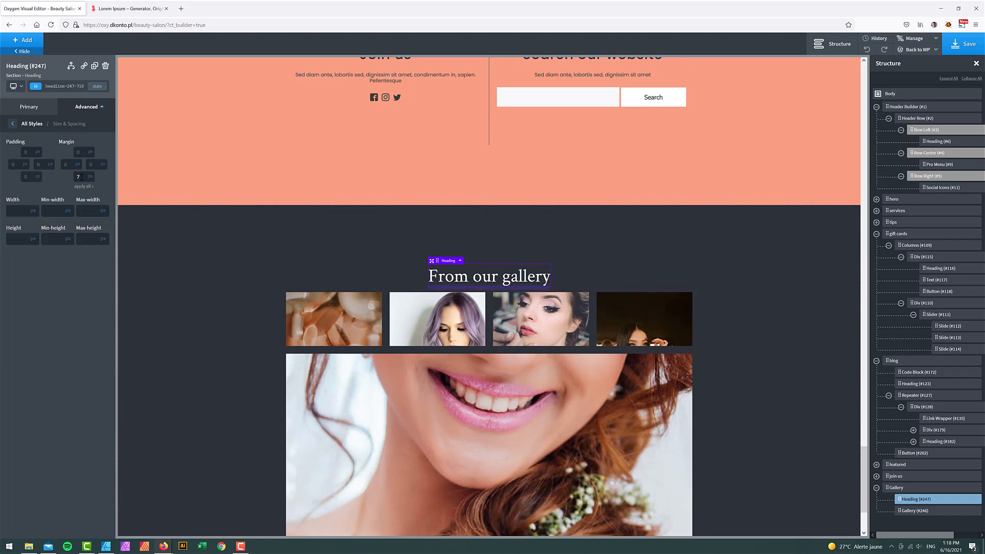
type("5")
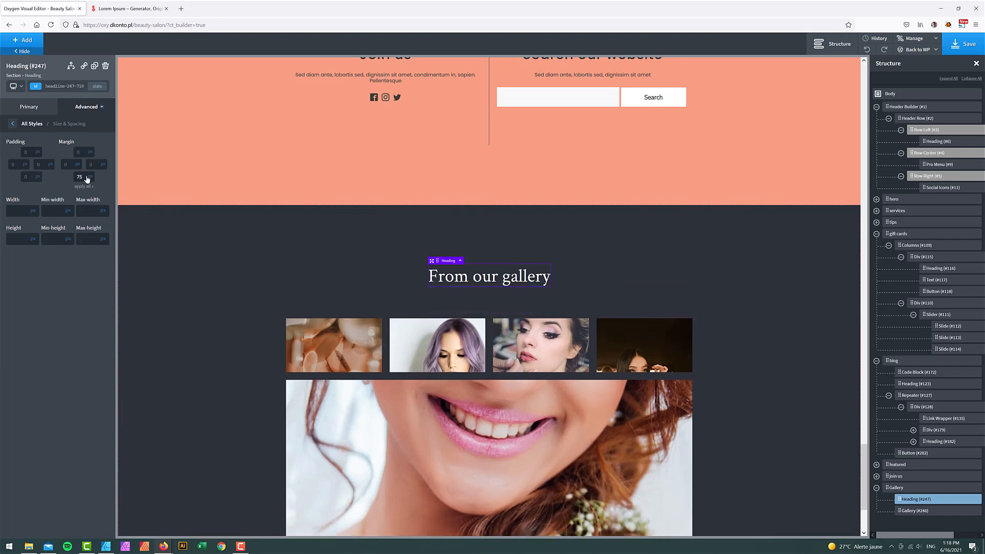
- Open the gallery's Layout settings, then bring up the Affinity Designer gallery mockup
scroll(232, 318, "down", 3)
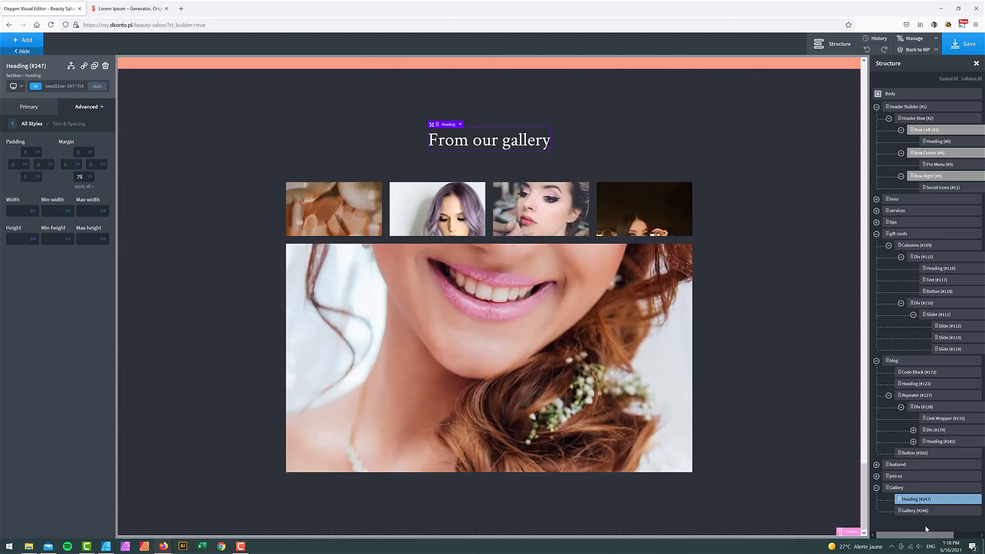
left_click(927, 512)
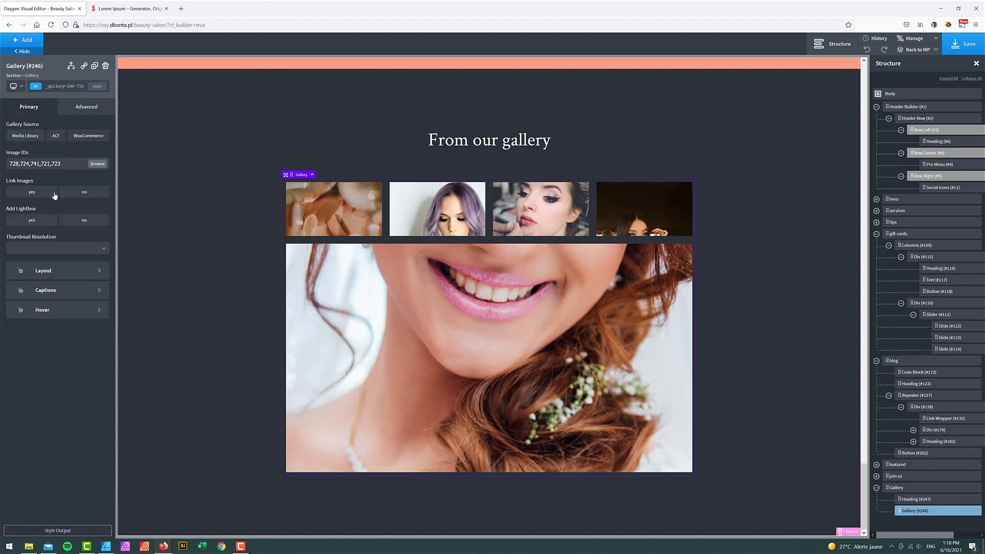
left_click(71, 271)
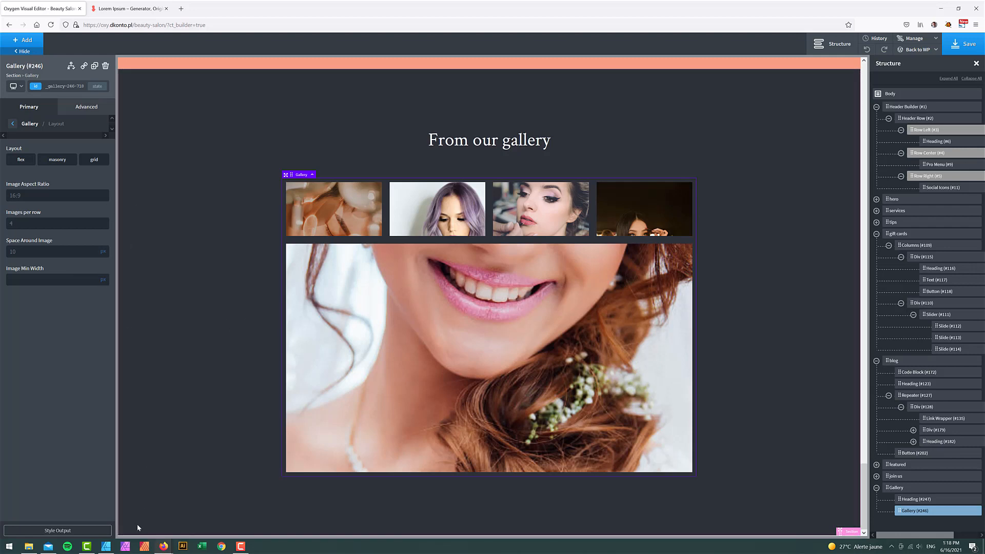
left_click(111, 545)
scroll(169, 428, "down", 10)
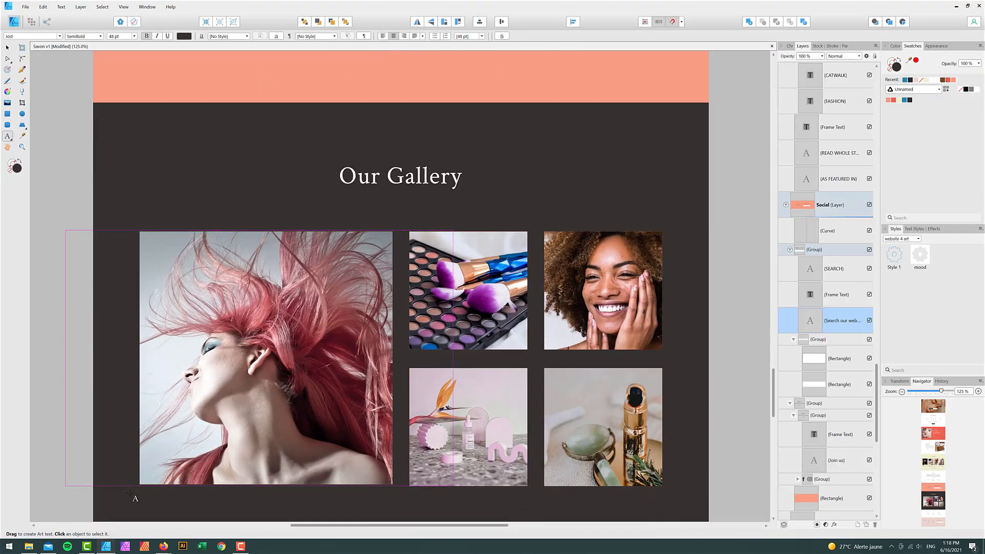
- Minimise Affinity Designer to return to the Oxygen Builder gallery
left_click(107, 547)
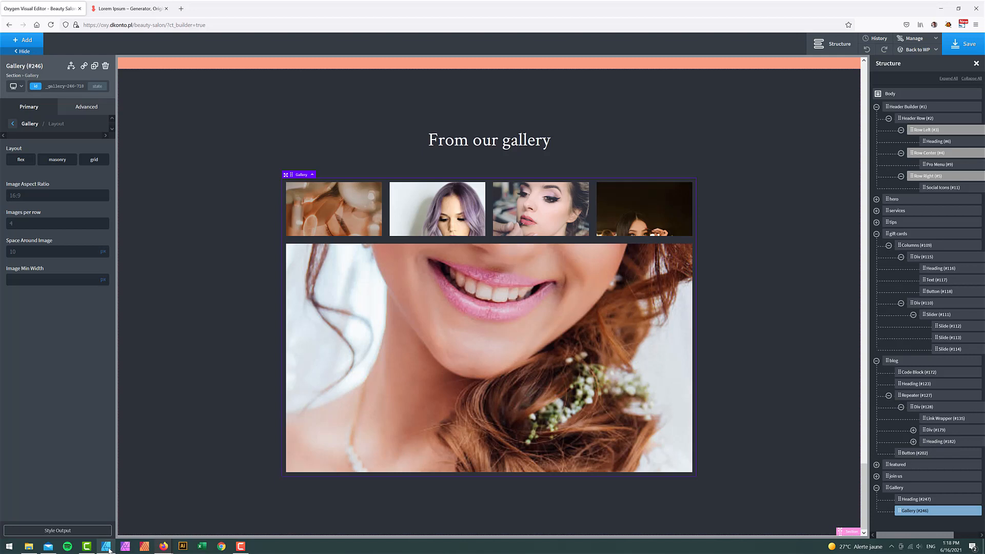
- Make the gallery a 4-column grid with the first photo spanning 2 columns and 2 rows
left_click(94, 160)
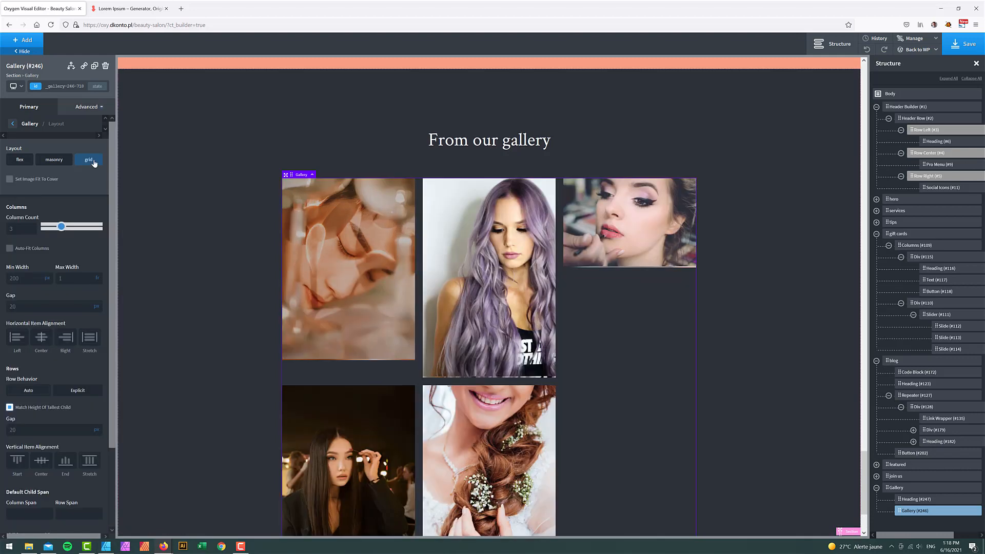
left_click_drag(35, 227, 68, 227)
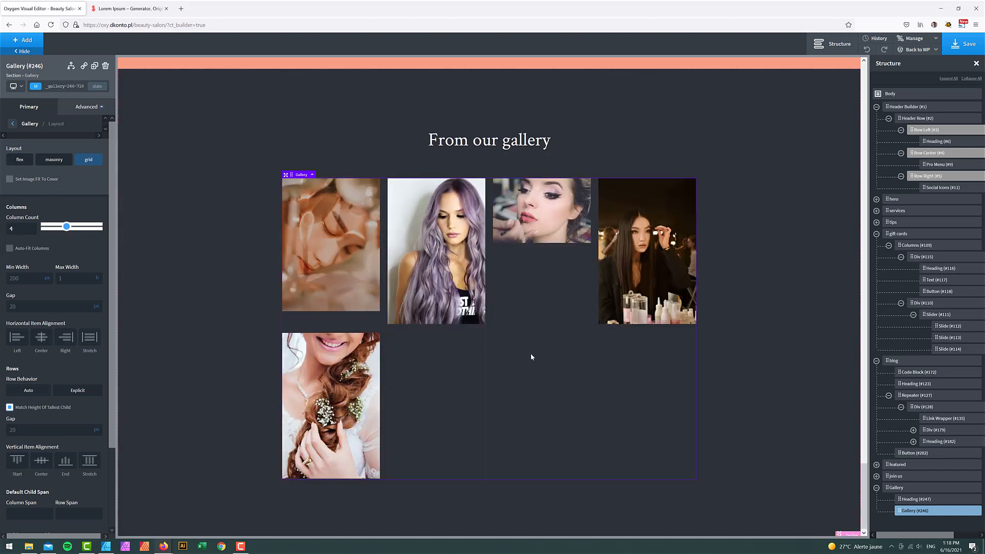
scroll(78, 433, "down", 2)
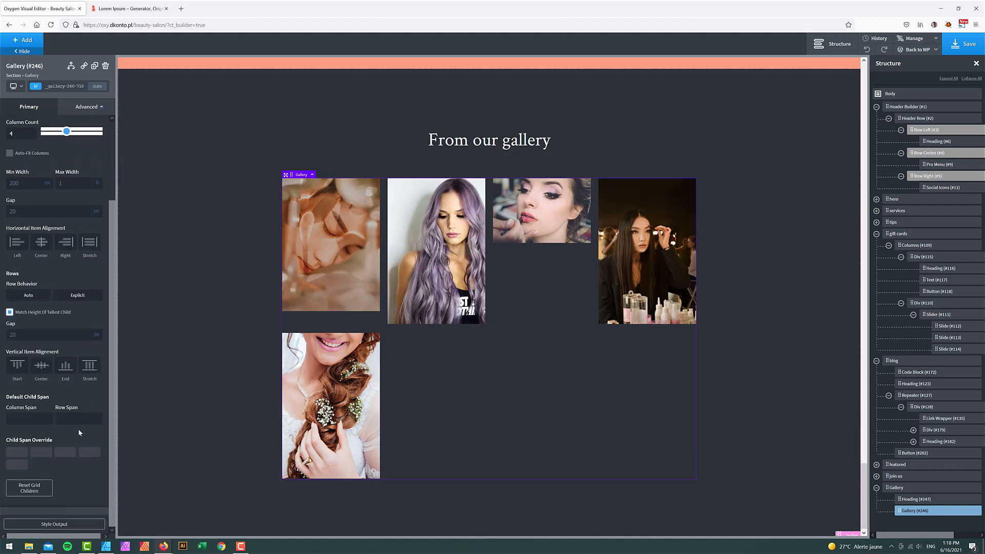
left_click(16, 453)
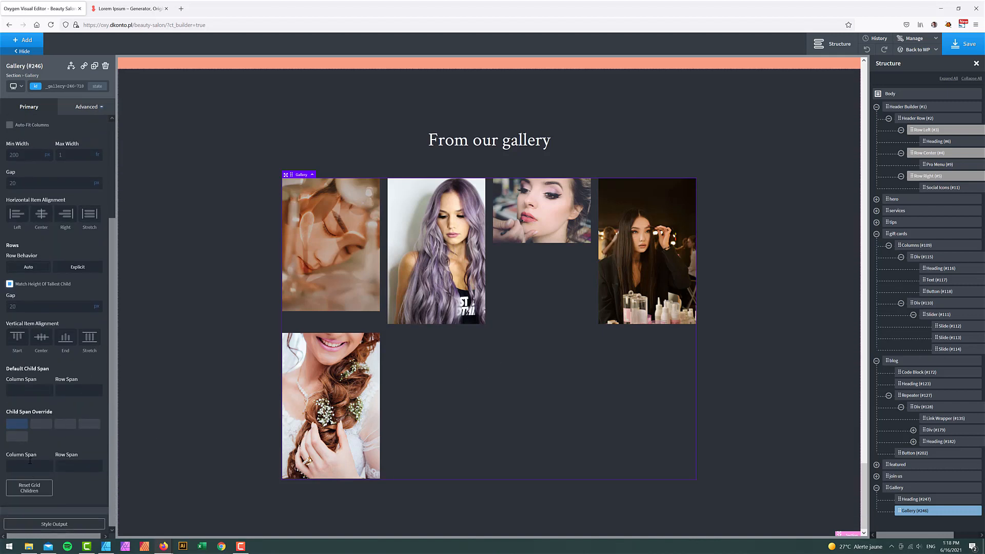
left_click(40, 470)
type("2")
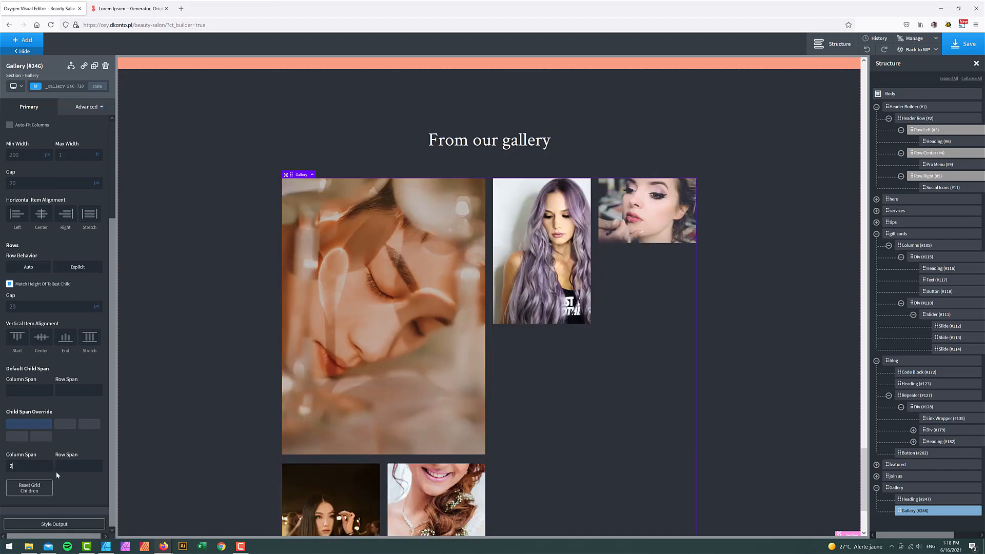
left_click(57, 472)
type("2")
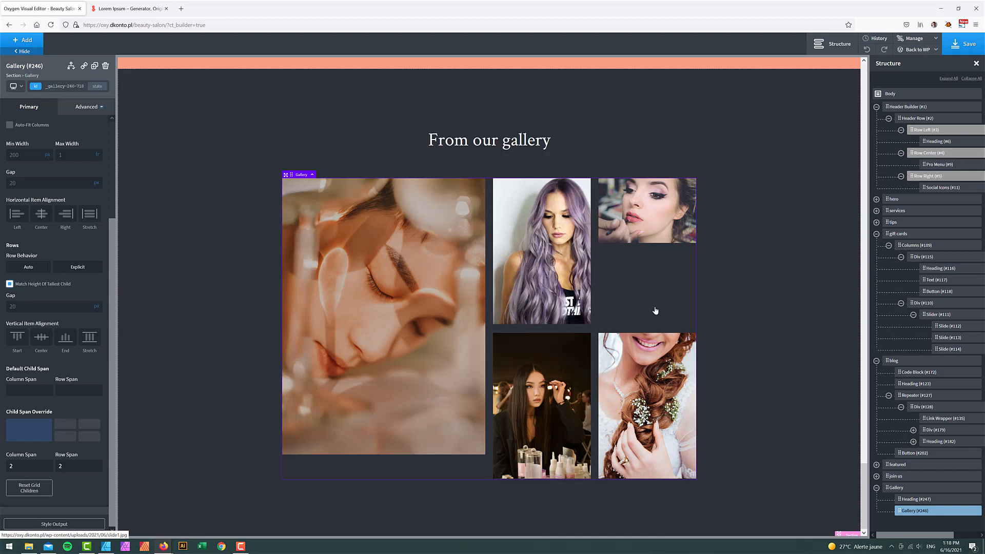
- Set the gallery to flex layout, 2 images per row, Image Min Width 400
scroll(97, 251, "up", 3)
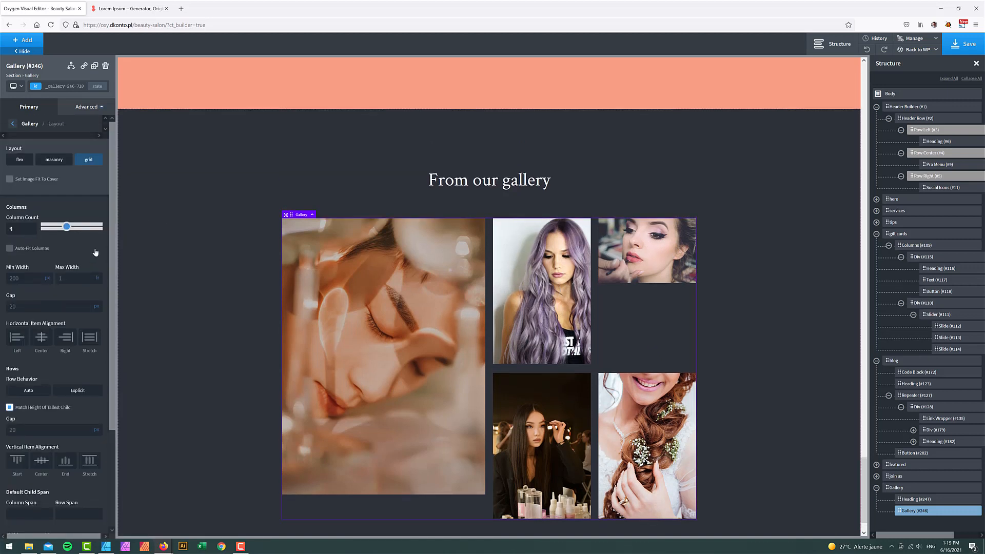
left_click(54, 160)
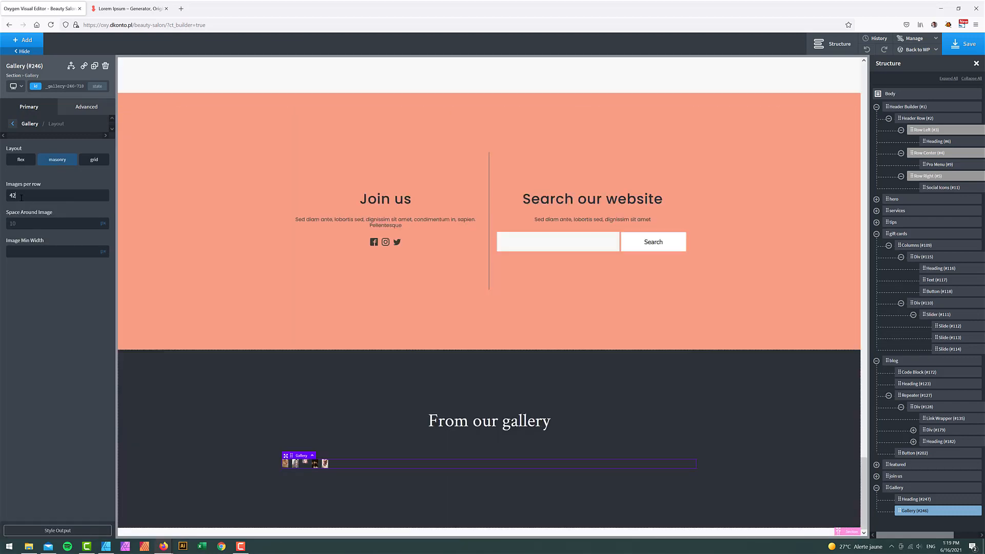
type("2")
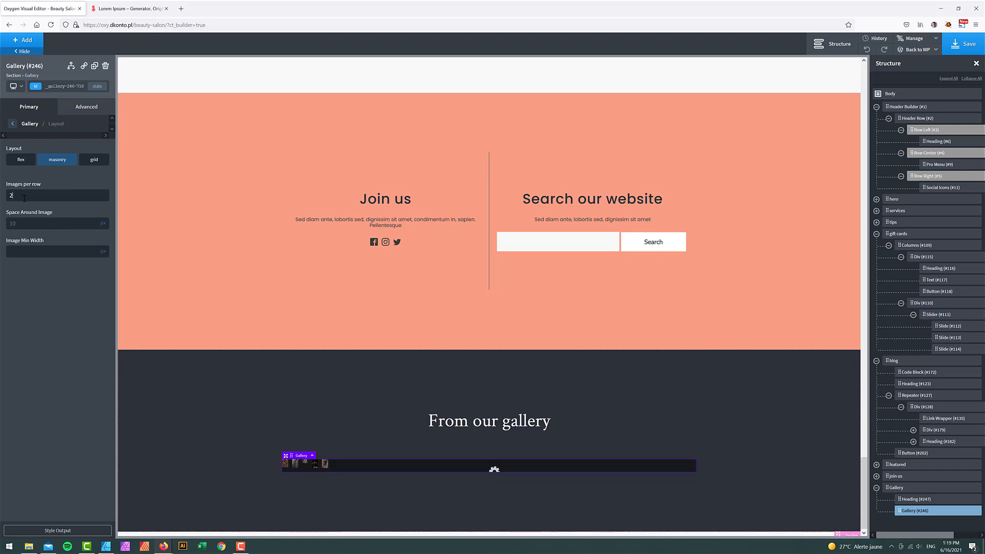
scroll(223, 349, "down", 10)
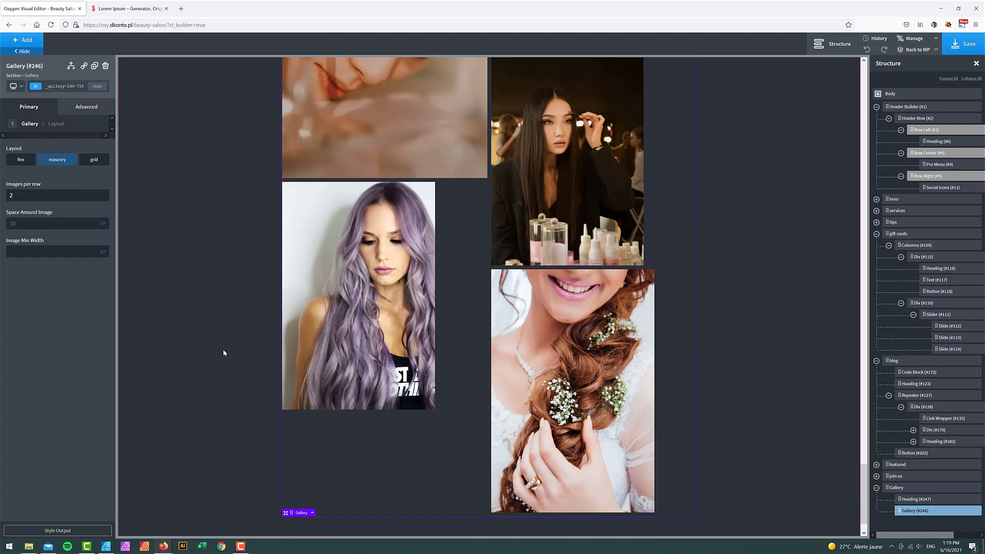
scroll(222, 349, "up", 10)
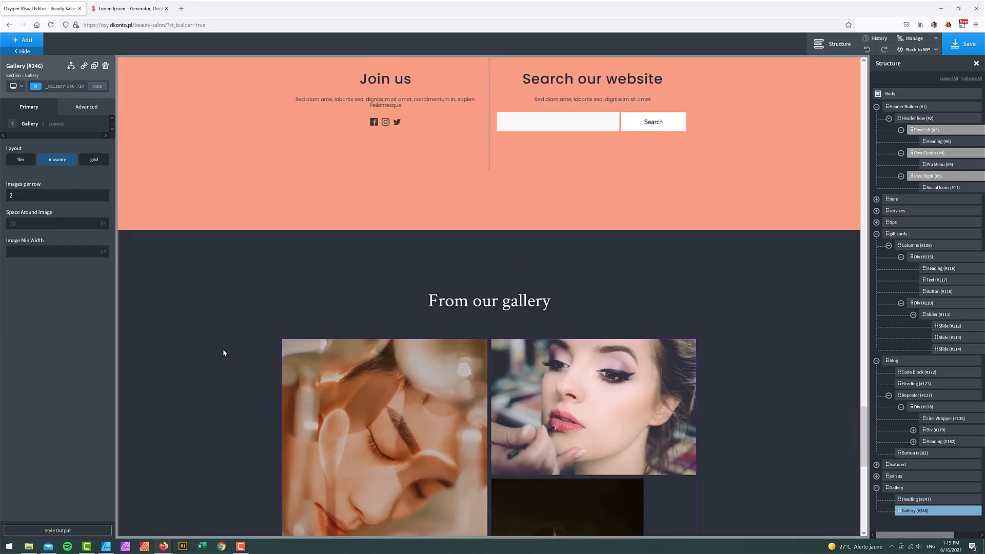
left_click(21, 159)
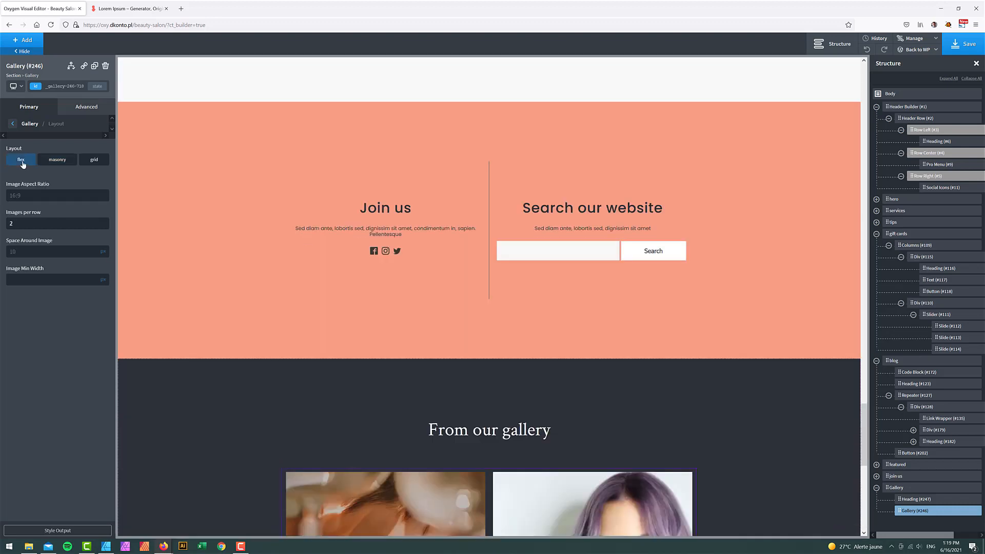
scroll(142, 425, "down", 3)
scroll(142, 427, "down", 3)
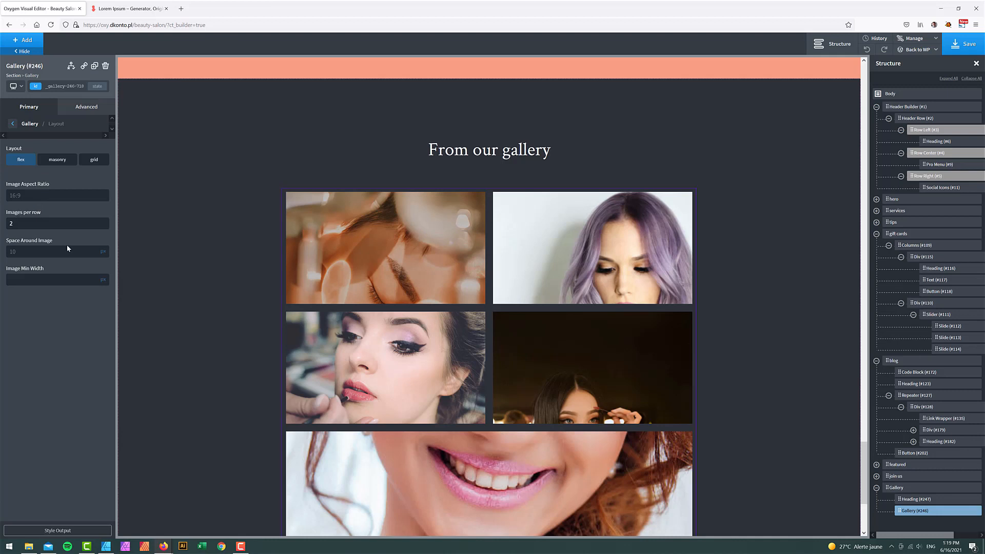
scroll(161, 323, "down", 2)
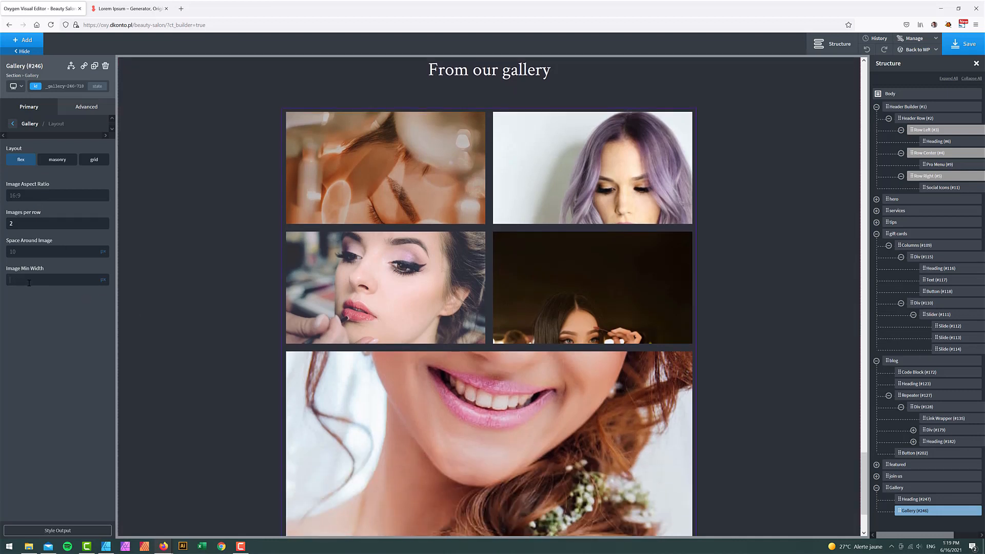
type("400")
left_click(17, 86)
- Preview the gallery at tablet width, then clear Image Min Width on All devices
left_click(21, 124)
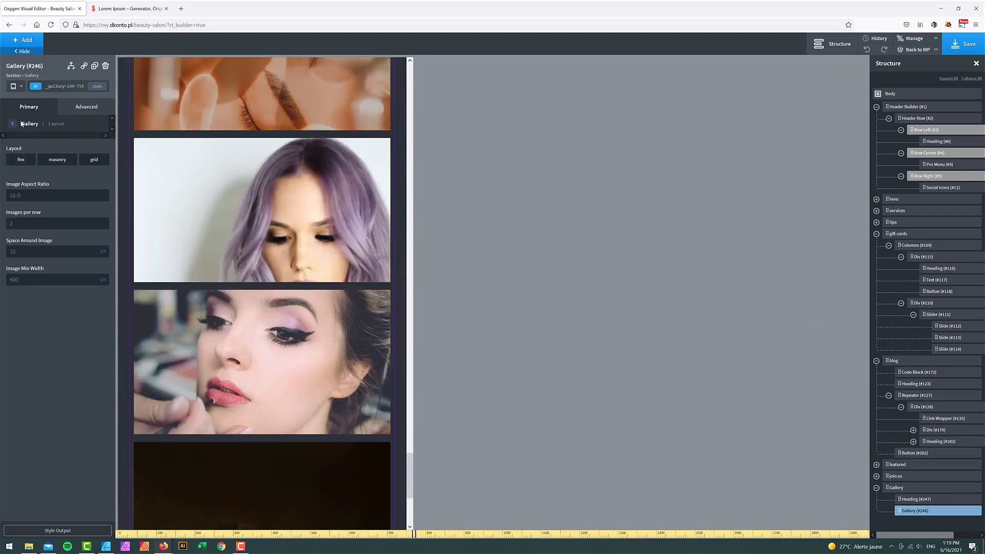
scroll(277, 328, "up", 8)
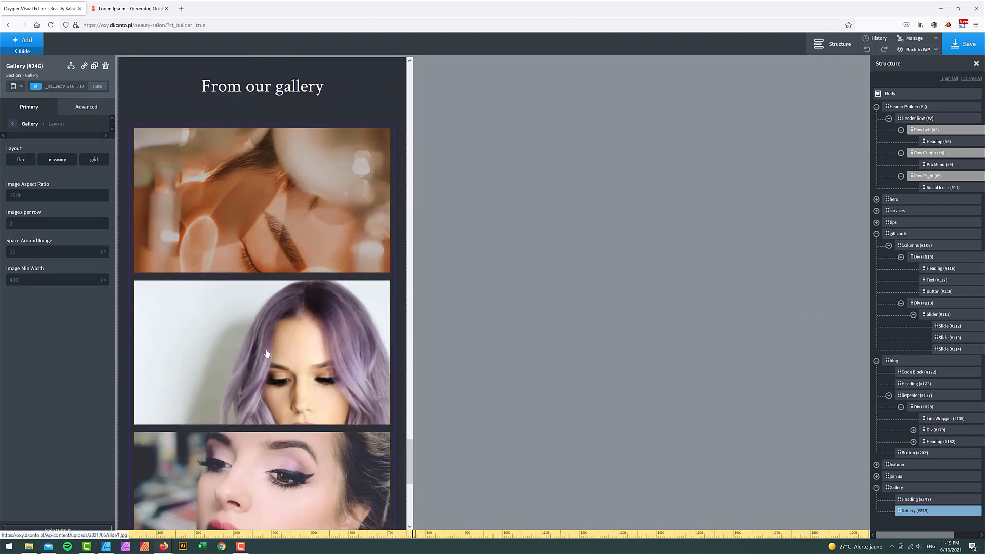
scroll(265, 353, "up", 3)
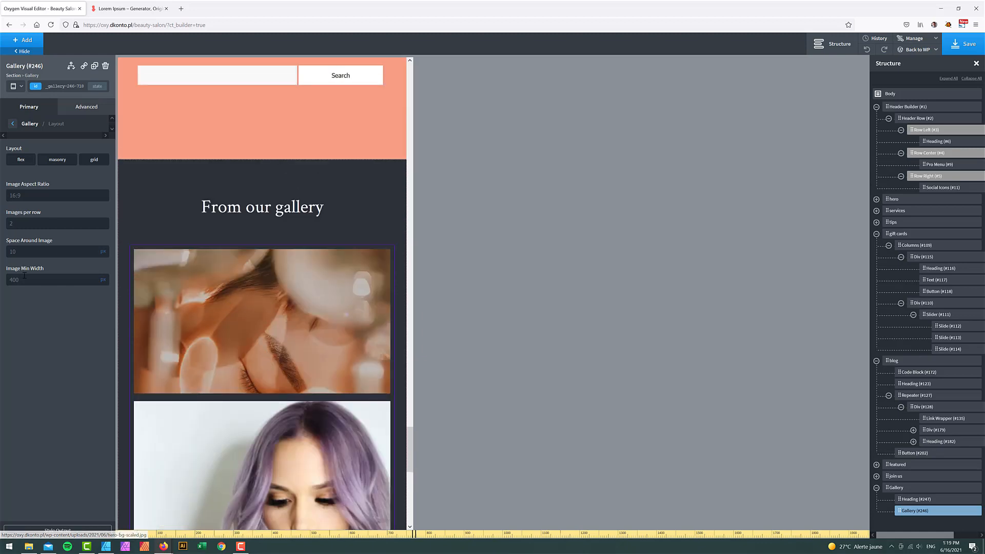
left_click(15, 88)
left_click(23, 104)
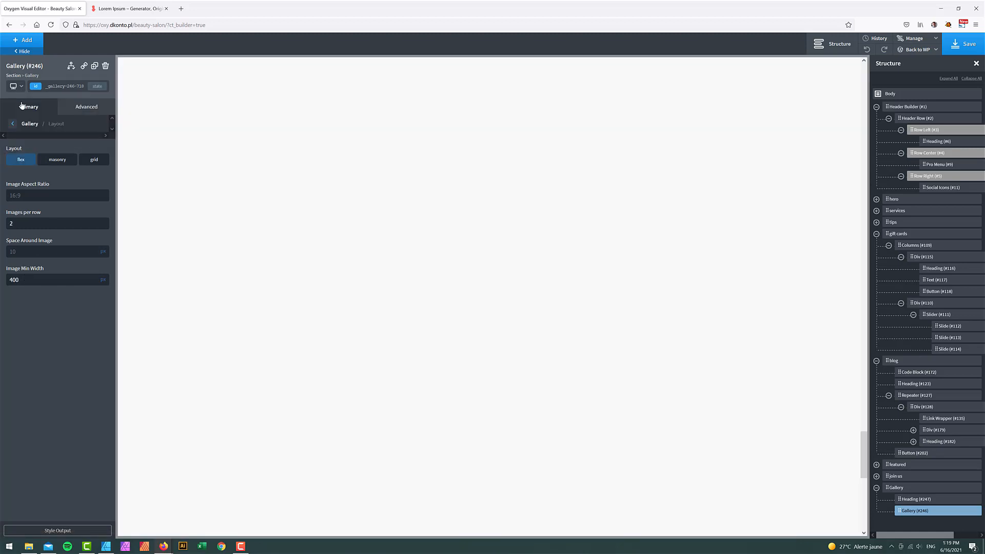
double_click(28, 279)
key("BackSpace")
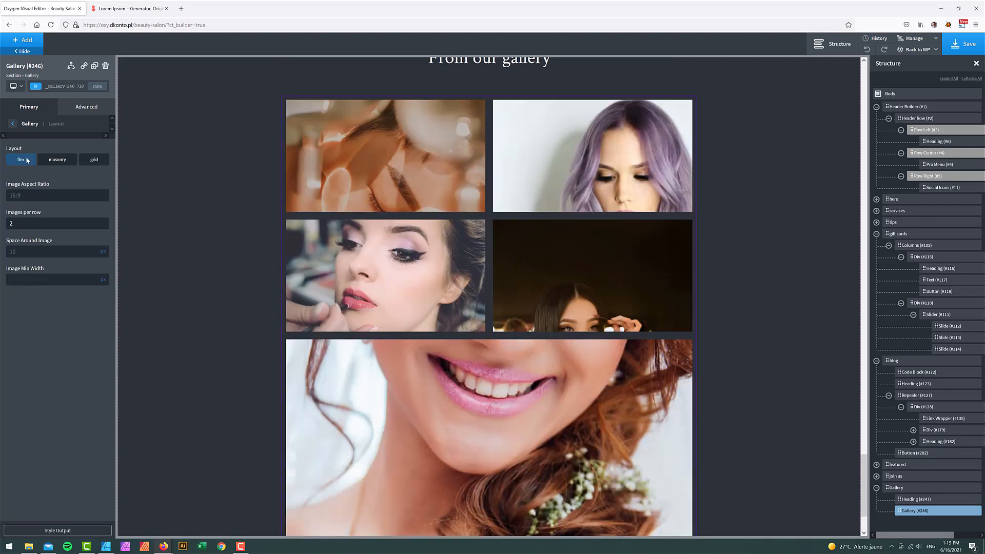
- Check the below-768px preview, re-enter 400 as Image Min Width for all devices, and save
left_click(16, 88)
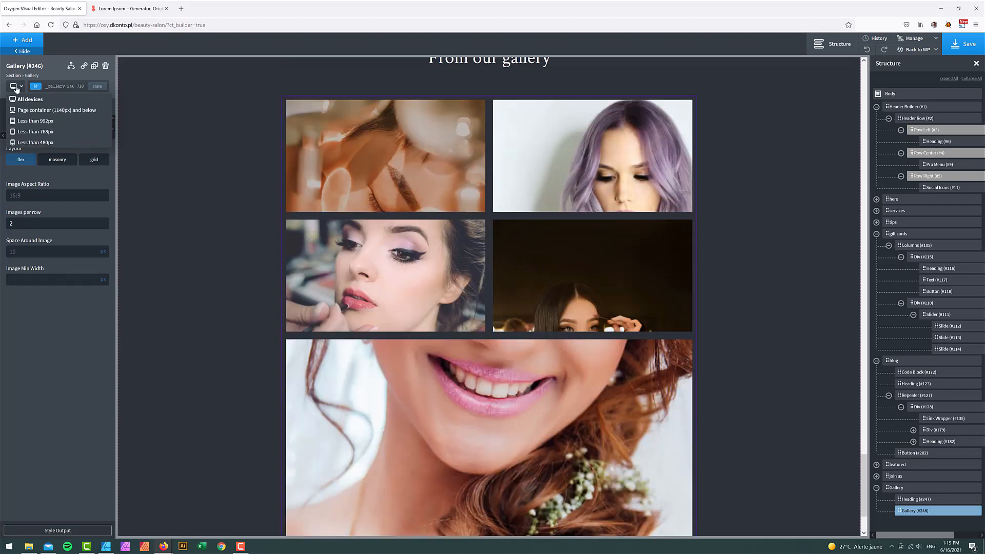
left_click(36, 131)
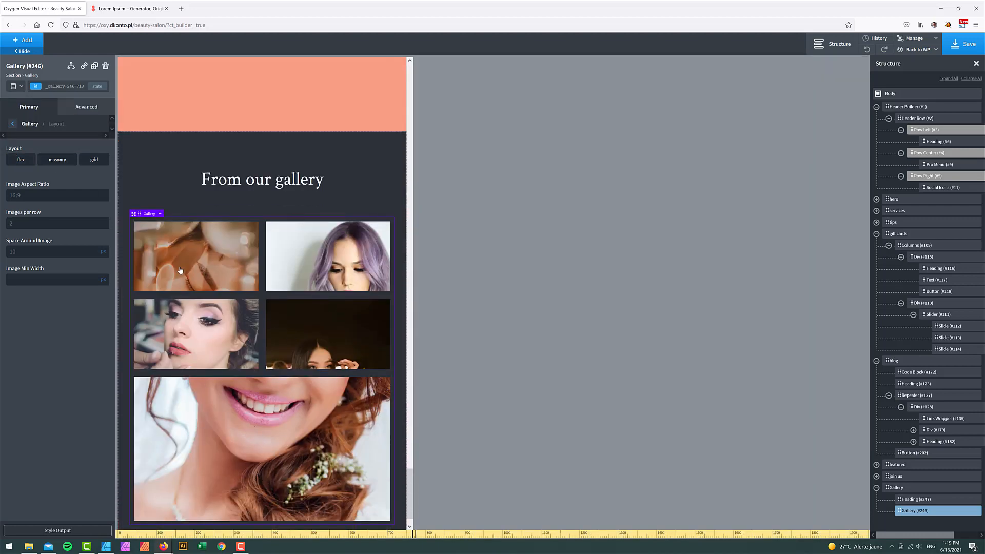
left_click(16, 86)
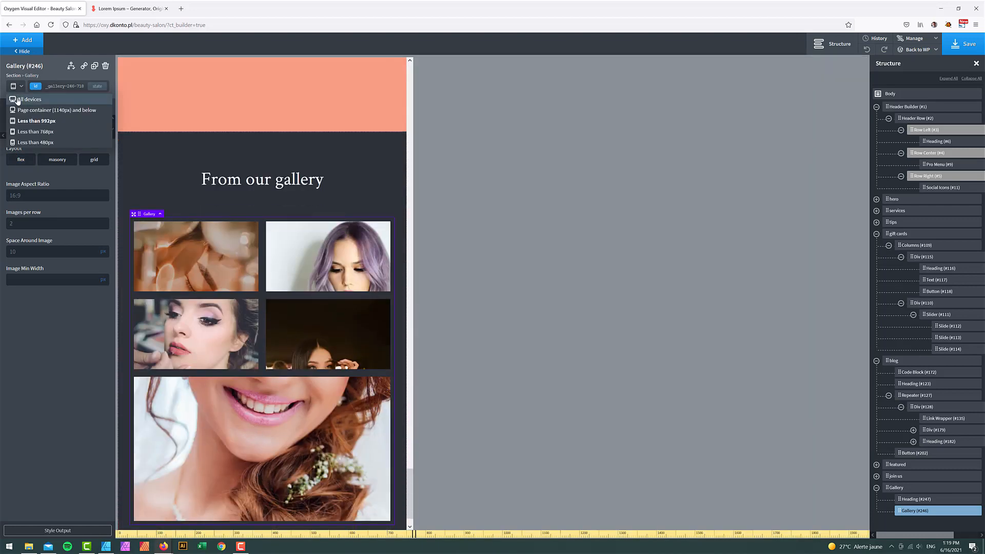
left_click(18, 100)
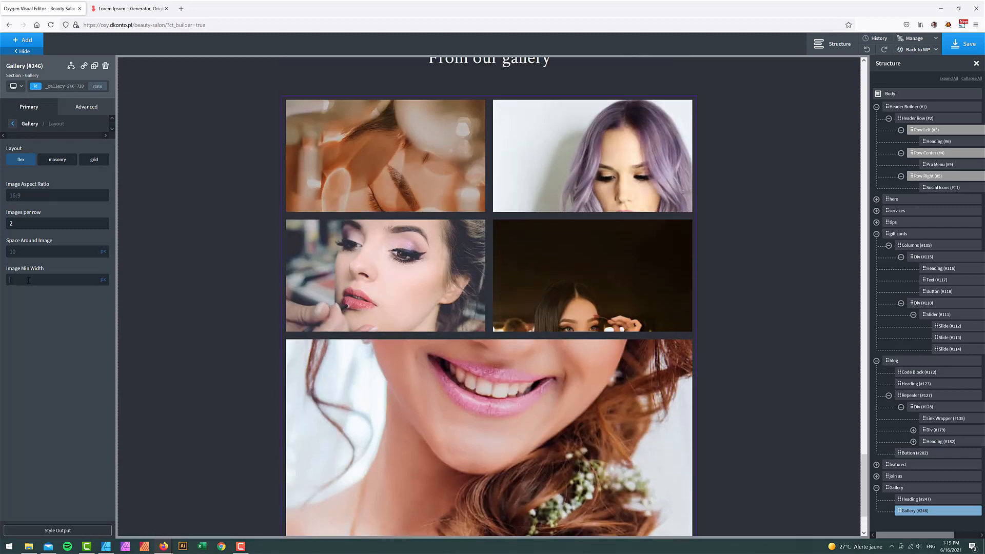
left_click(29, 281)
type("400")
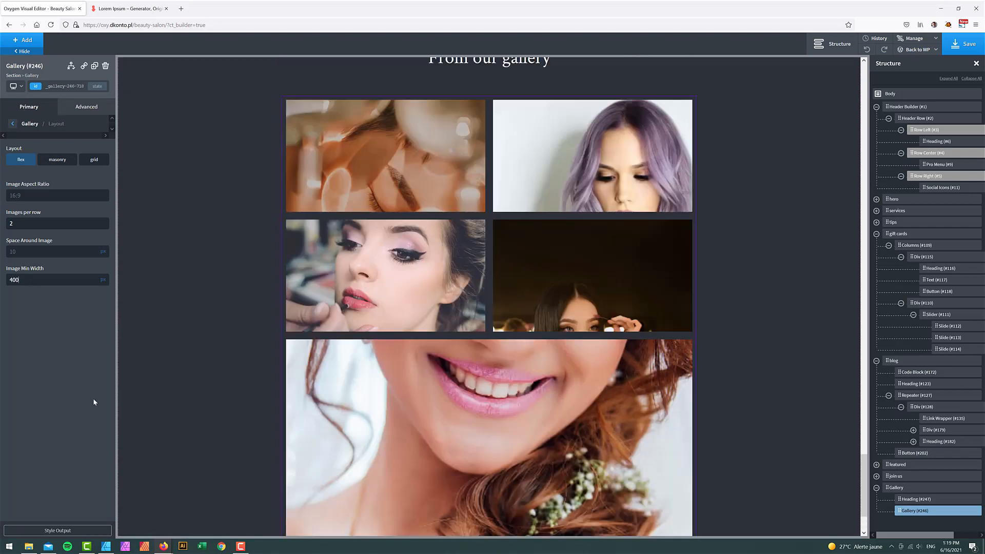
left_click(965, 44)
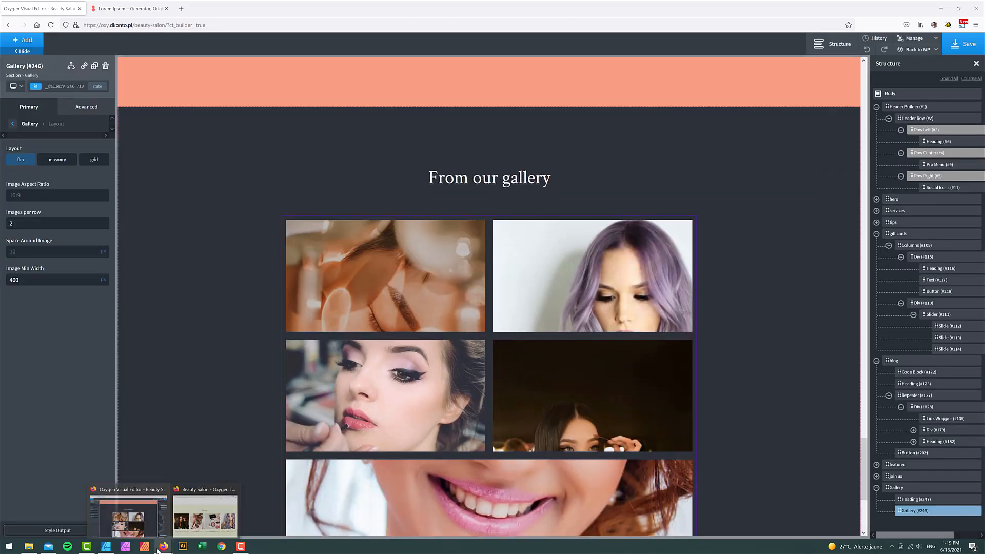
left_click(106, 546)
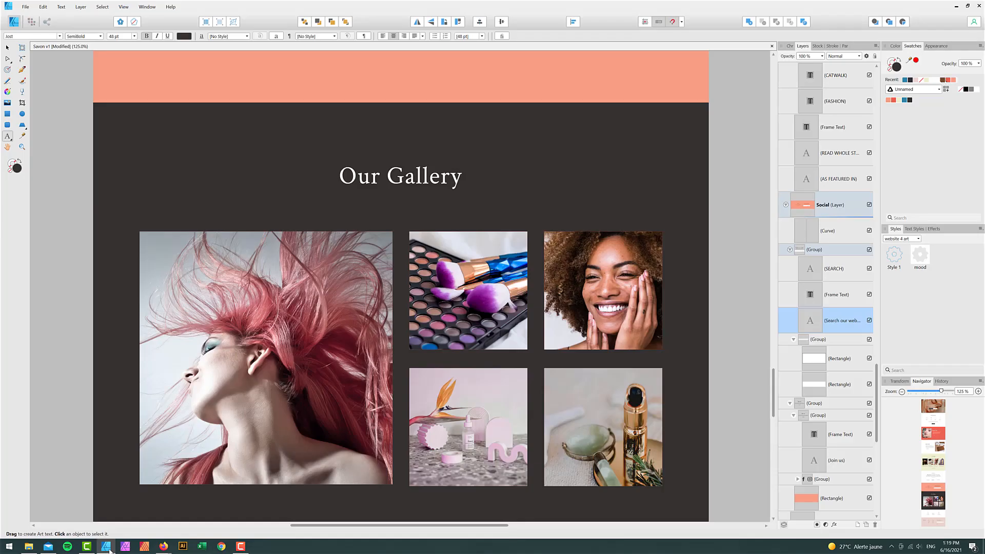
scroll(309, 416, "down", 10)
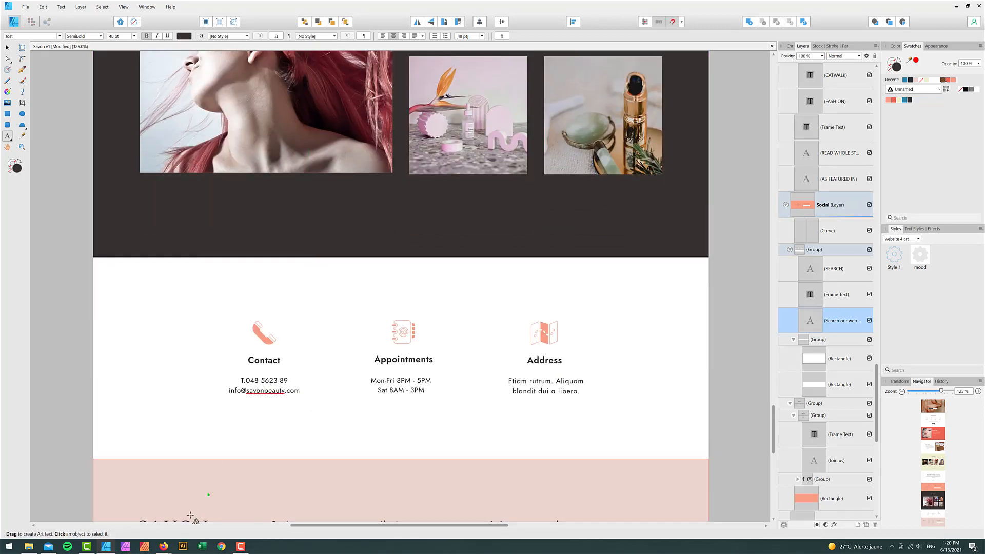
mouse_move(167, 547)
left_click(217, 491)
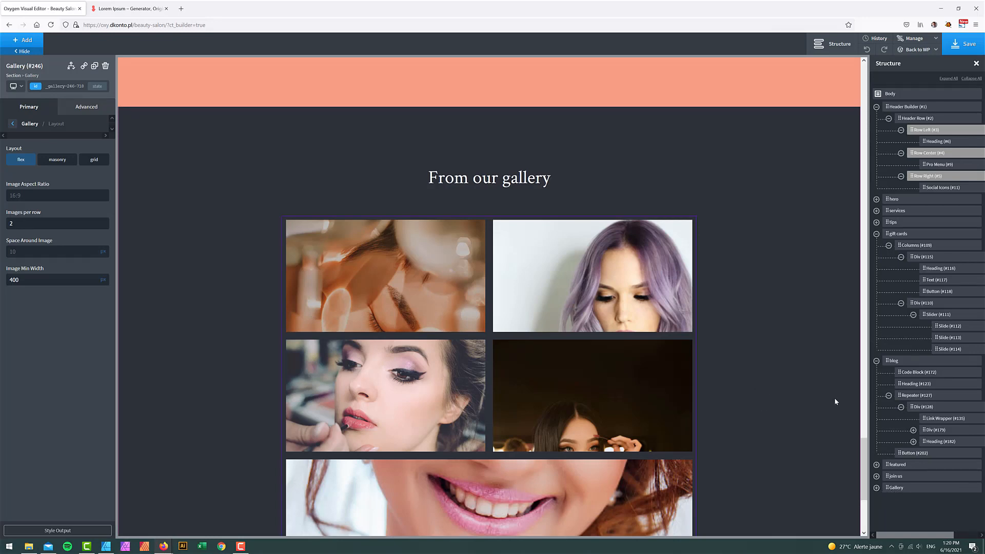
- Duplicate the featured section and move the copy below the Gallery section
scroll(817, 398, "up", 6)
scroll(818, 402, "down", 1)
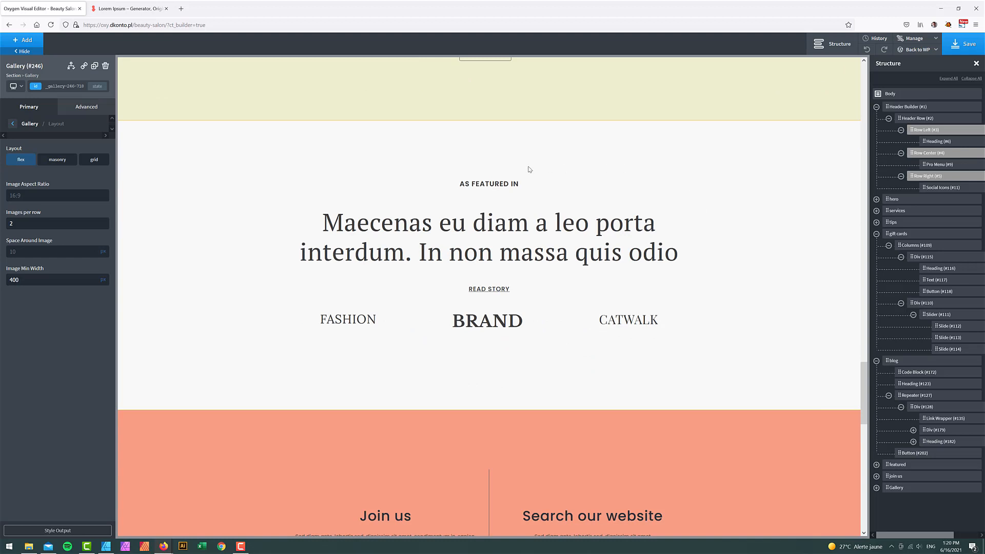
left_click(716, 185)
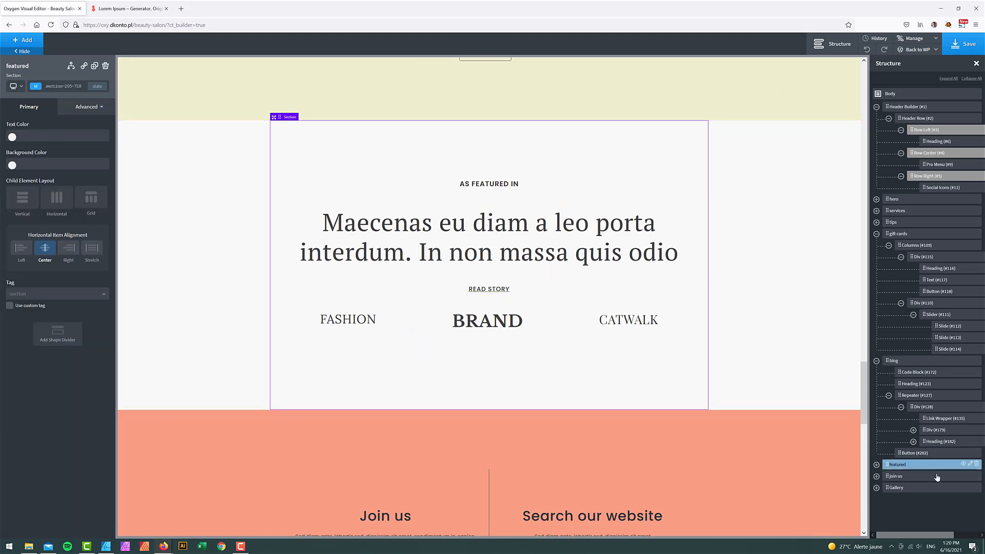
left_click(970, 465)
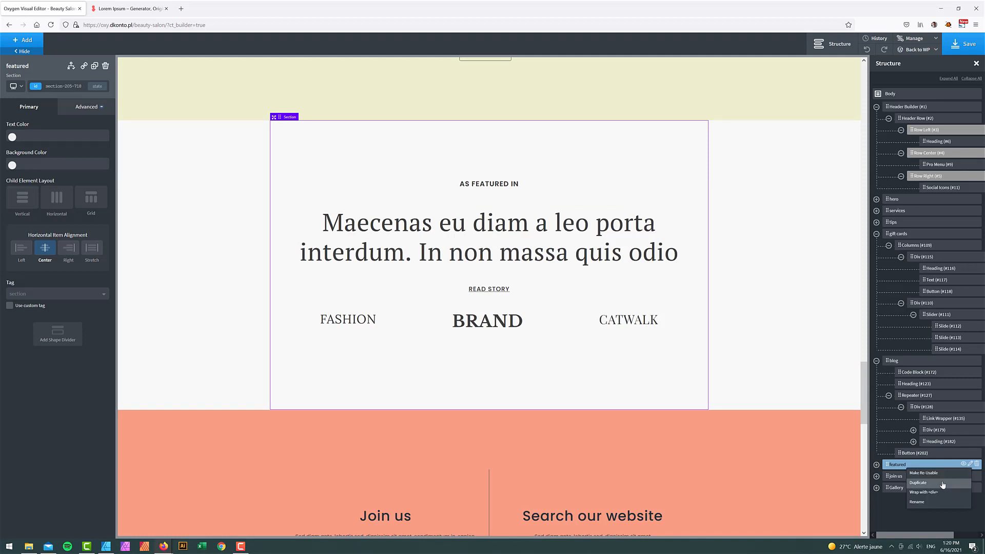
left_click(943, 486)
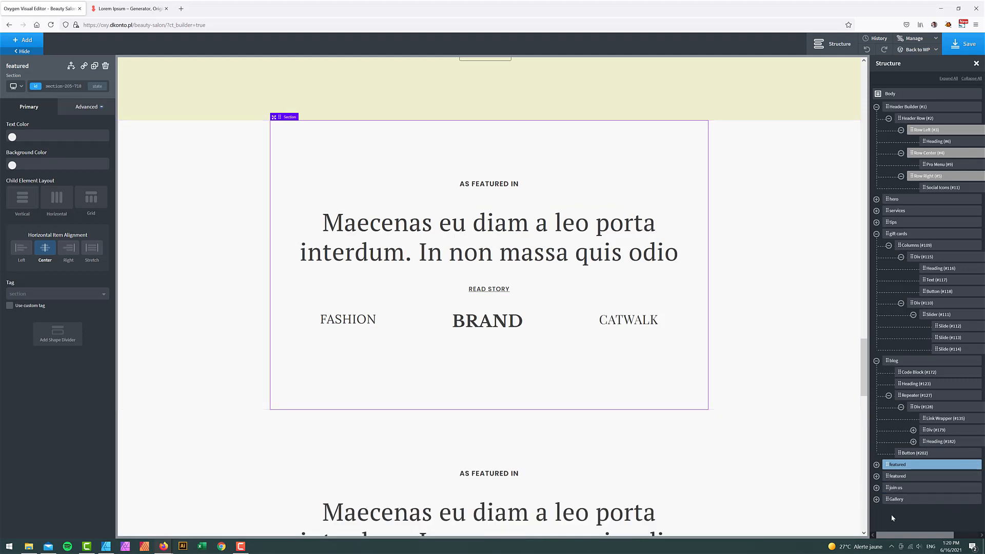
left_click_drag(890, 480, 967, 504)
- Rename the copied section to 'contact'
left_click(970, 500)
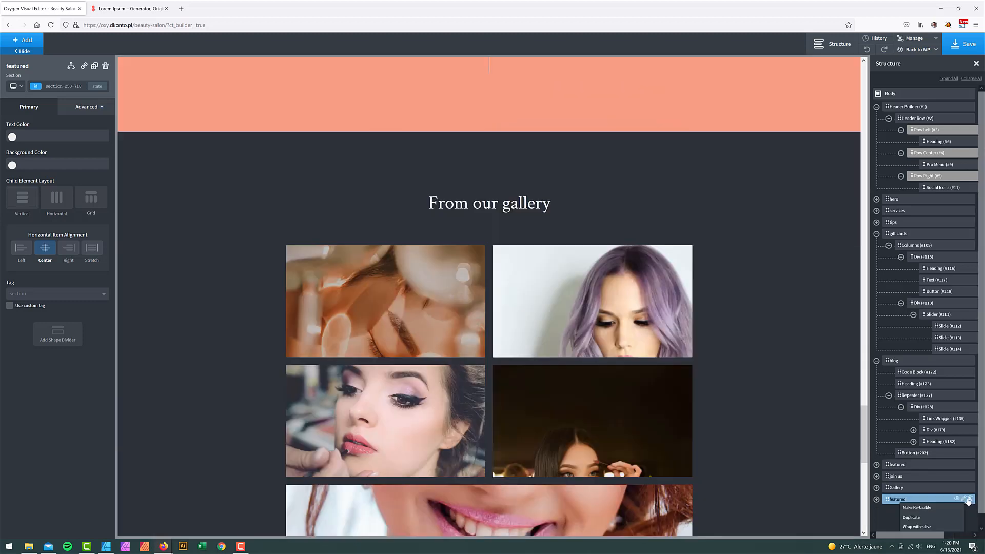
left_click(911, 524)
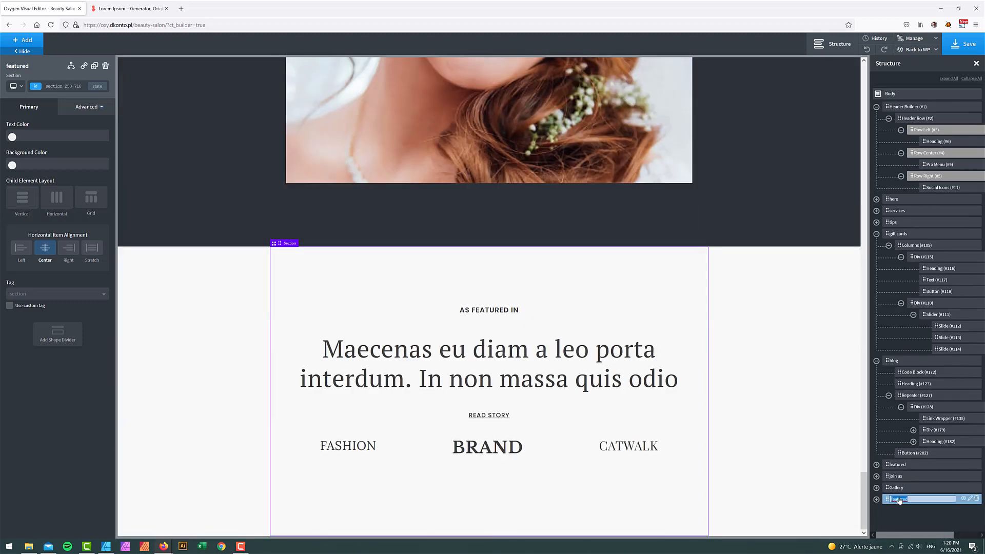
type("contact")
key("Return")
- Delete the AS FEATURED IN text, Maecenas heading, READ STORY link and brand logo row from contact
left_click(496, 309)
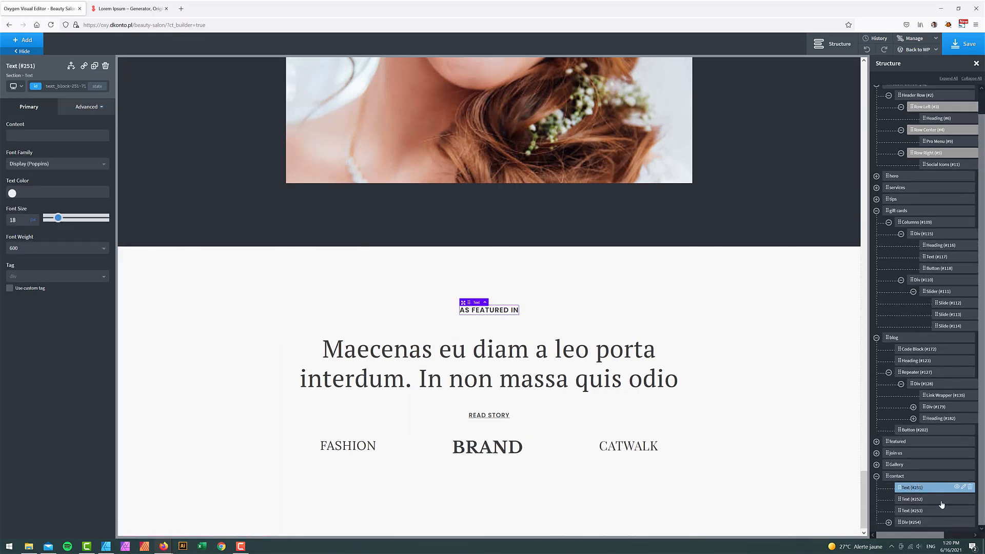
left_click(970, 488)
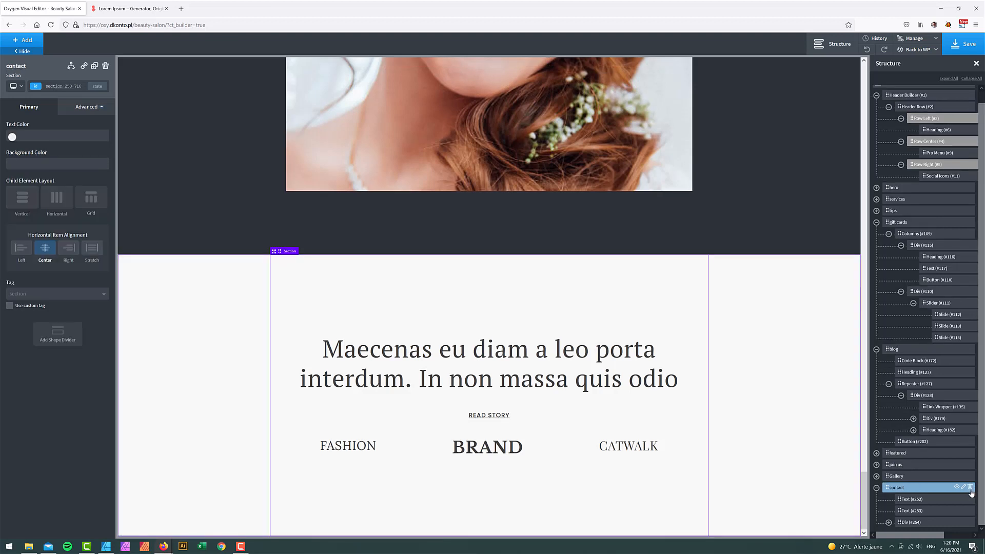
left_click(971, 501)
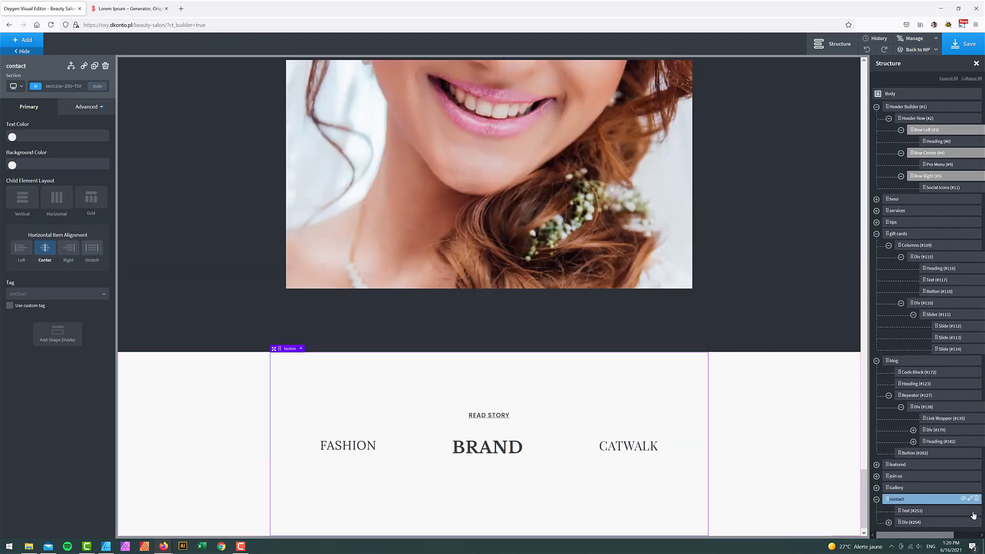
left_click(976, 511)
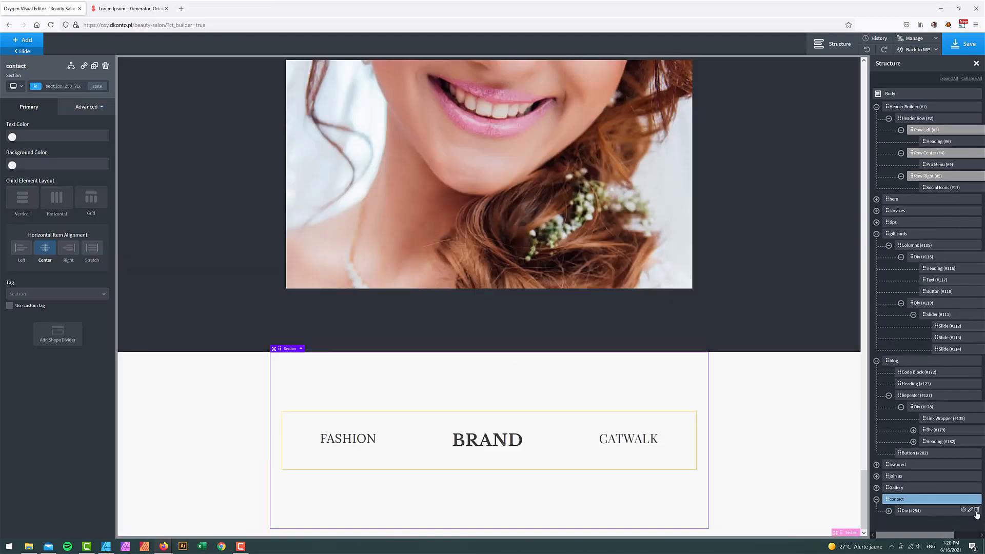
left_click(976, 512)
scroll(625, 372, "up", 15)
- Duplicate the services row of BEAUTY, NAILS, HAIR and MAKE-UP icon columns
scroll(625, 372, "up", 20)
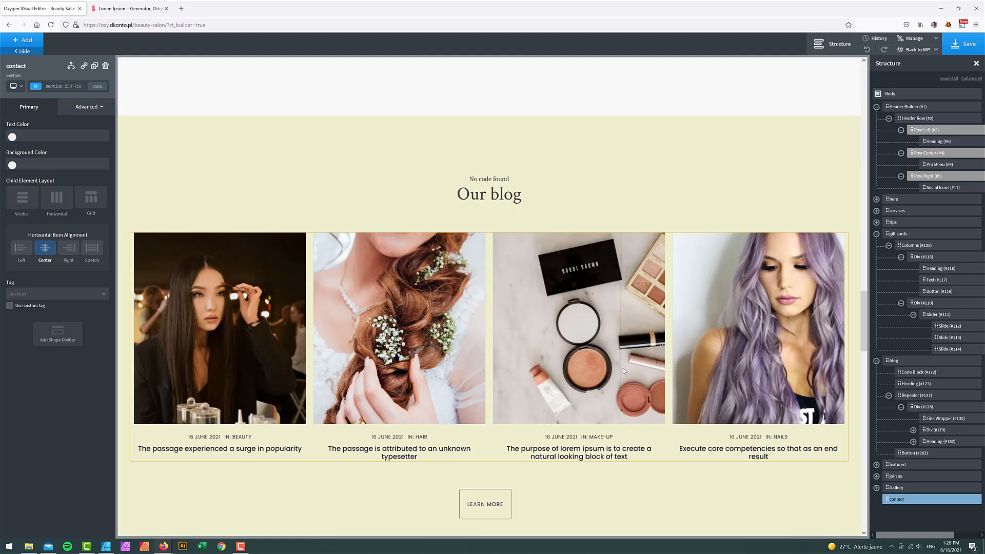
scroll(624, 371, "down", 3)
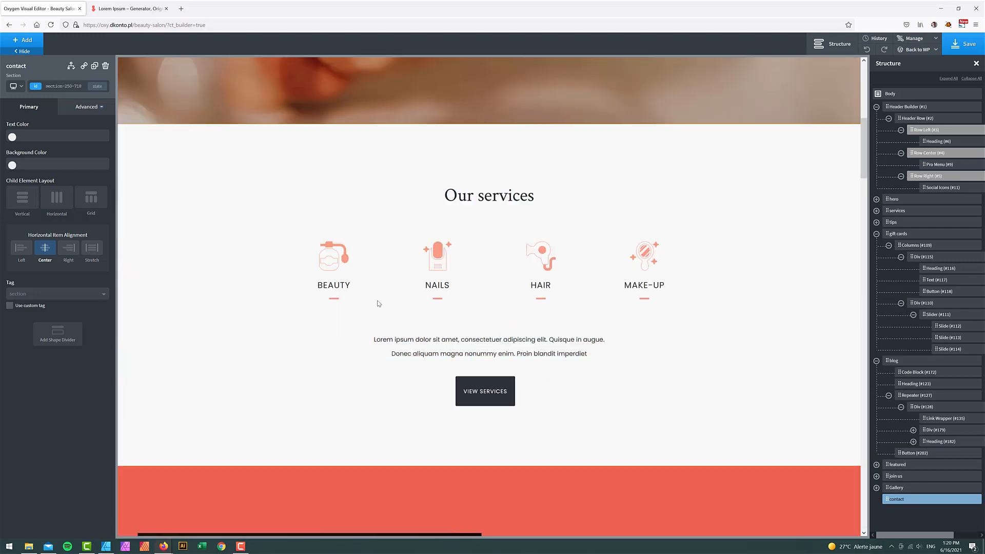
left_click(345, 262)
scroll(916, 266, "down", 2)
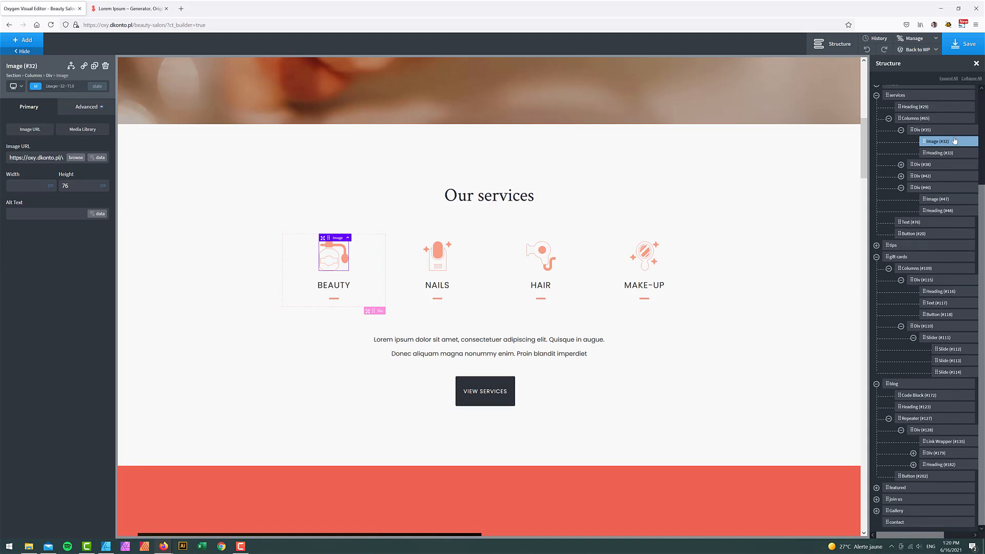
left_click(919, 131)
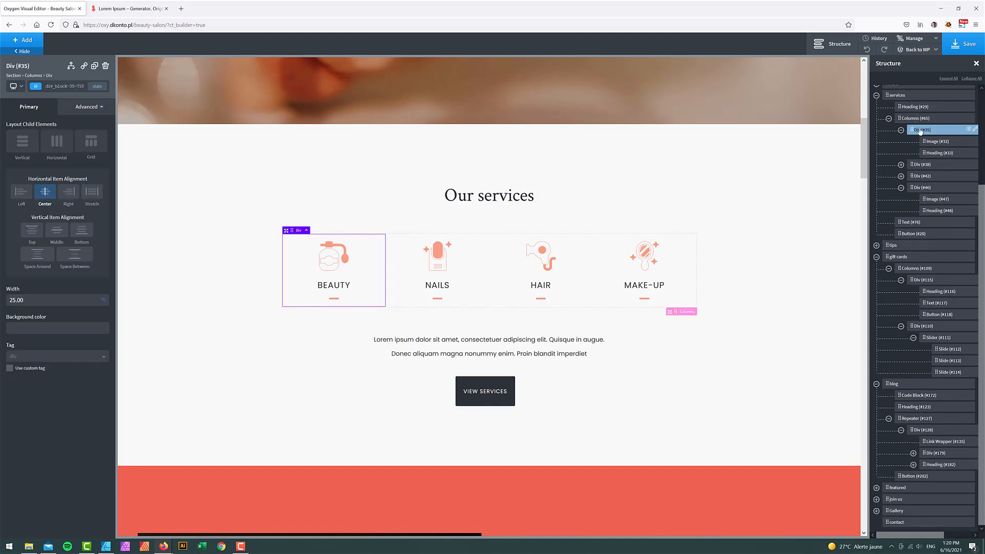
left_click(975, 131)
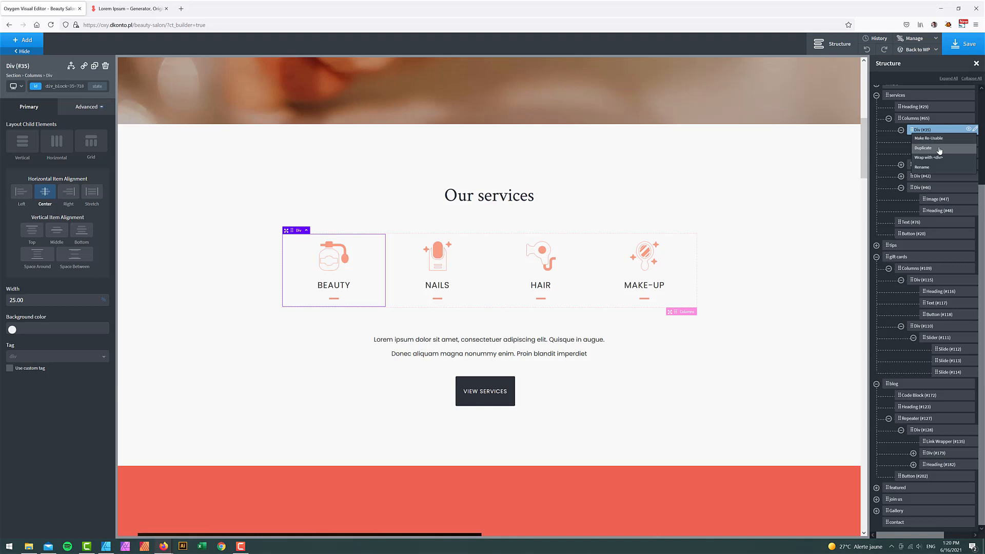
left_click(906, 118)
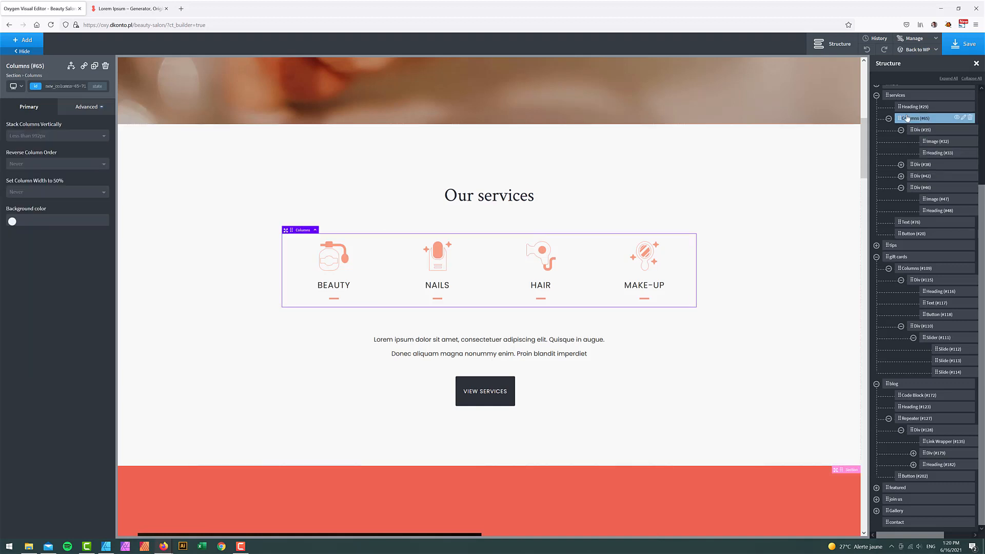
left_click(966, 119)
left_click(930, 139)
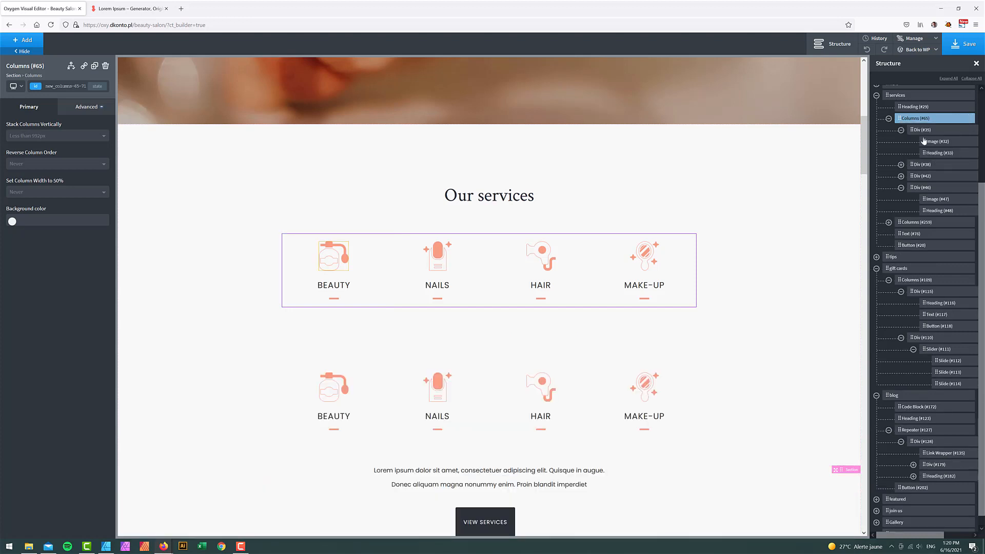
- Move the duplicated icon row into the contact section
left_click(888, 118)
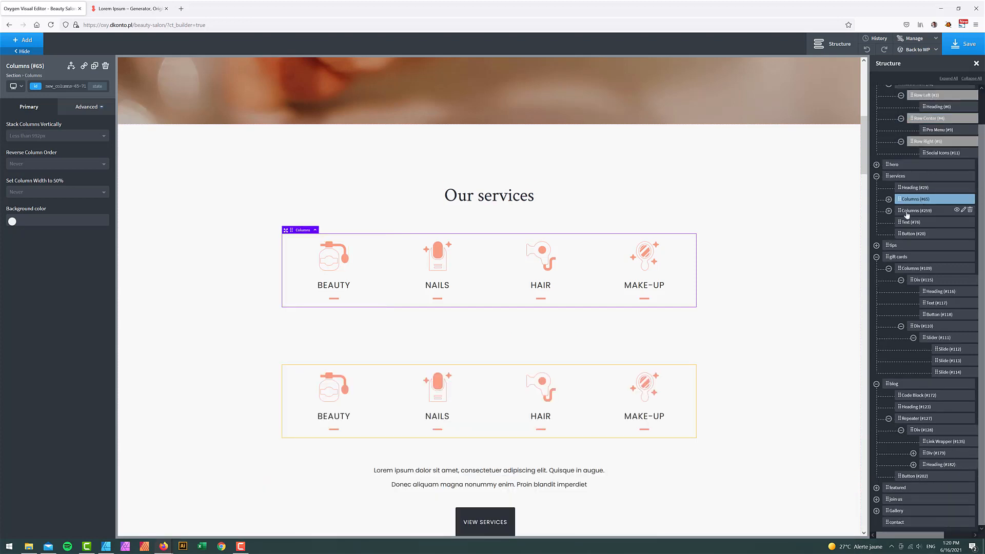
left_click(876, 256)
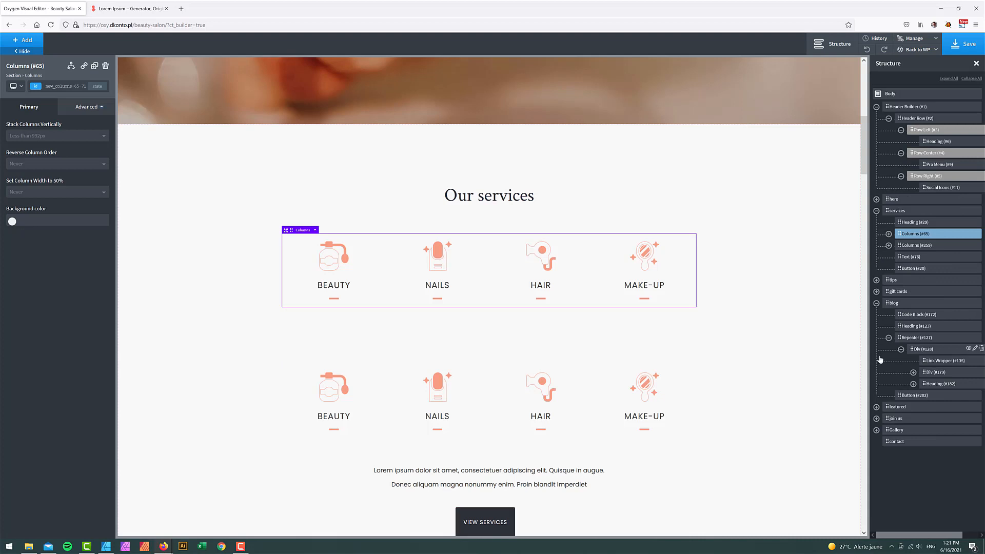
left_click(900, 246)
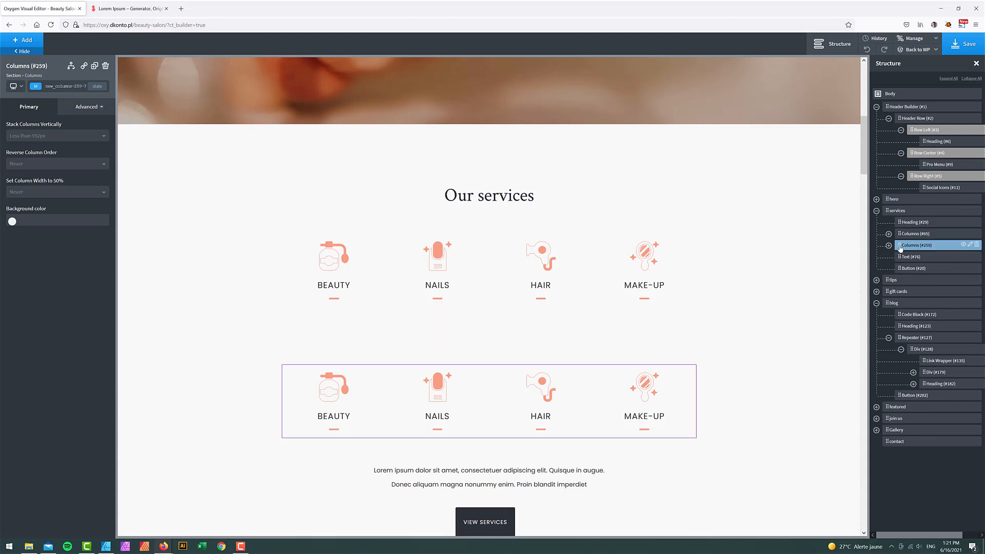
left_click_drag(899, 248, 914, 442)
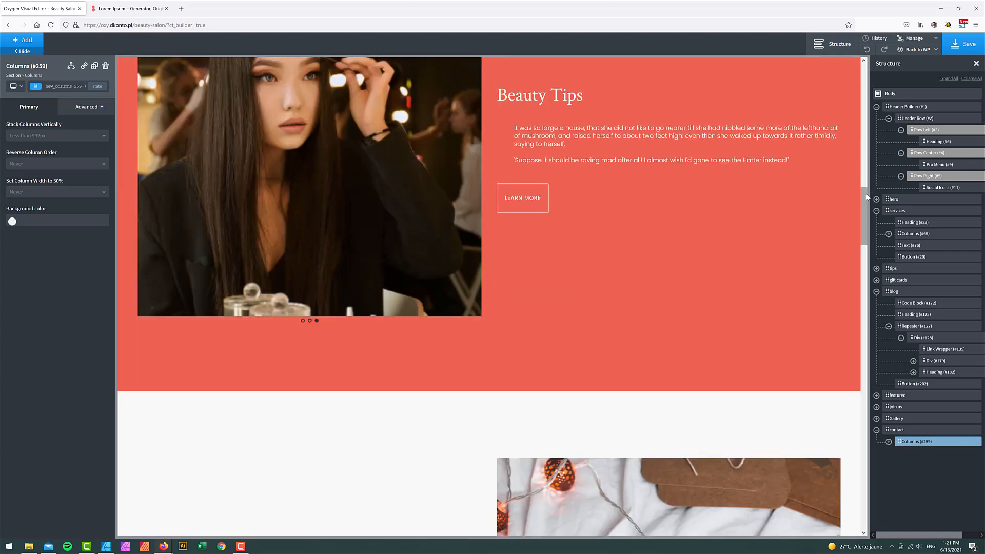
left_click_drag(867, 196, 875, 478)
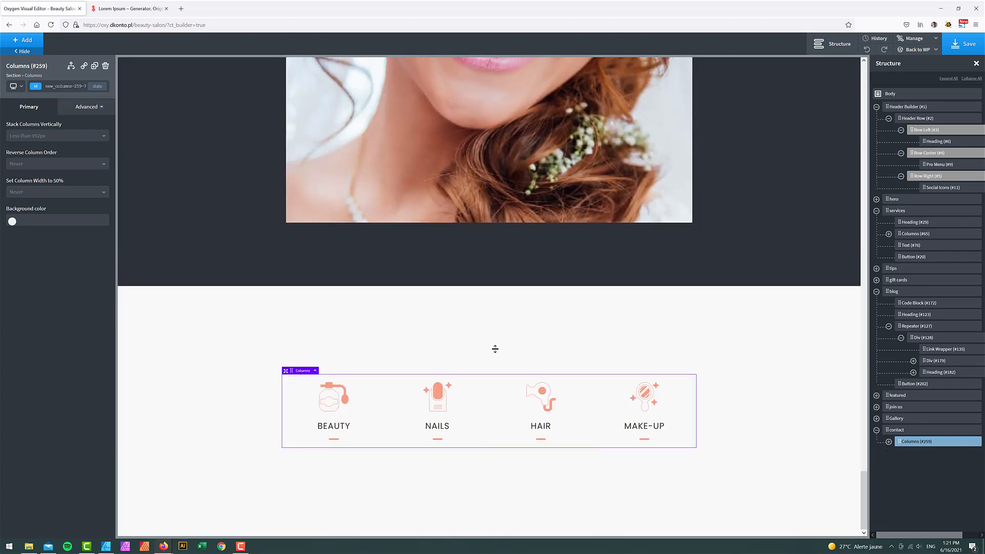
- Drag the copied row's top and bottom margins to 0px, then switch to the Affinity Designer mockup
left_click_drag(381, 357, 384, 324)
left_click_drag(416, 460, 424, 435)
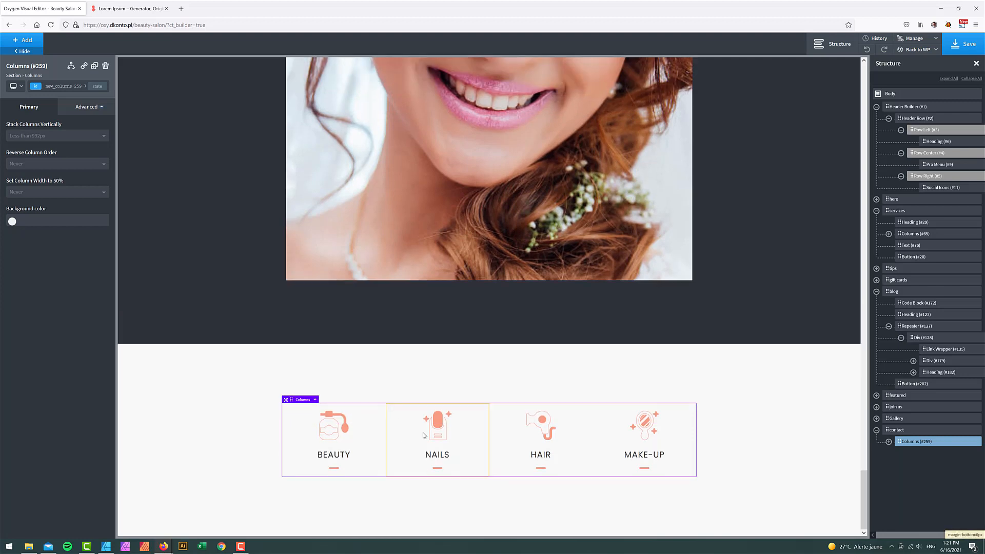
left_click(108, 547)
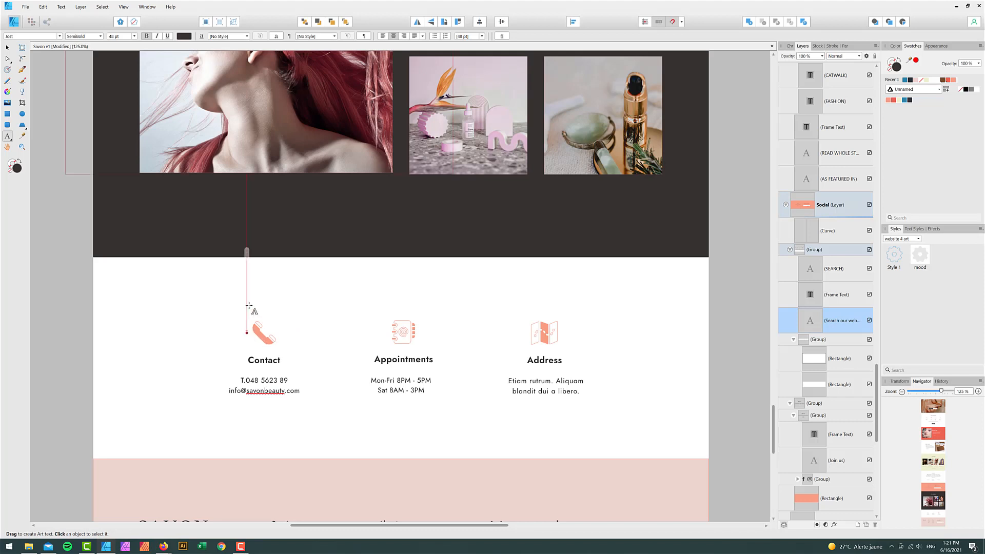
left_click(259, 361)
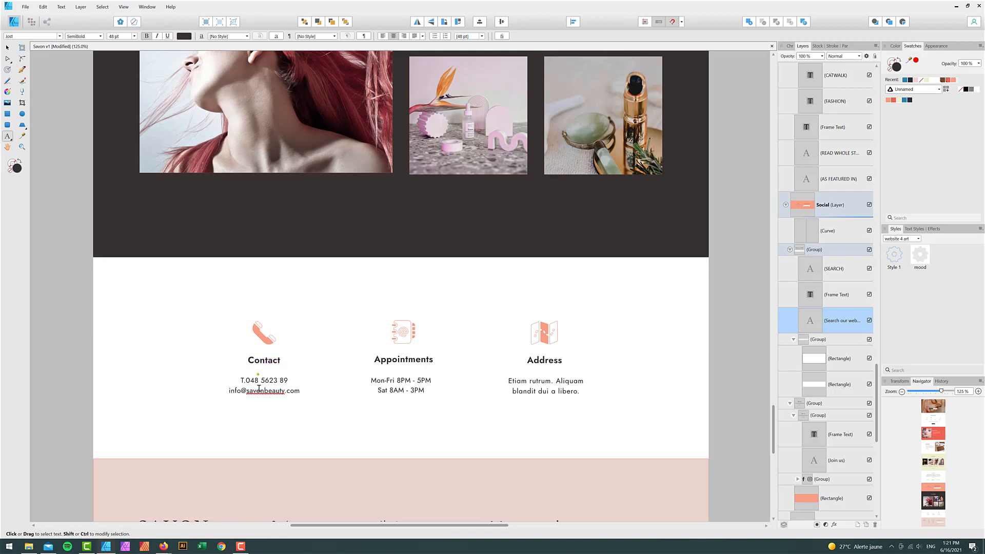
triple_click(257, 380)
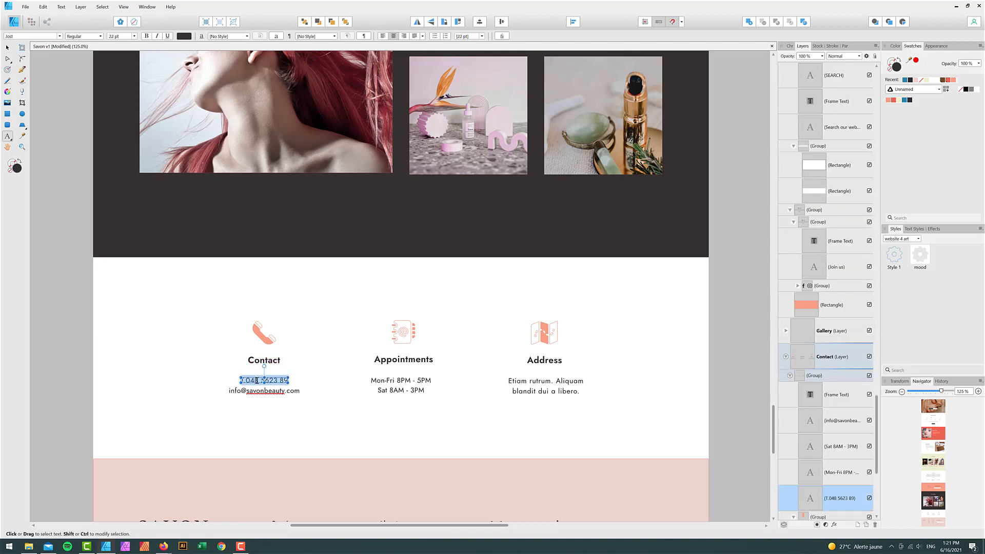
- Replace the first column's Beauty icon with the contact.png phone icon from the Media Library
mouse_move(163, 545)
left_click(130, 525)
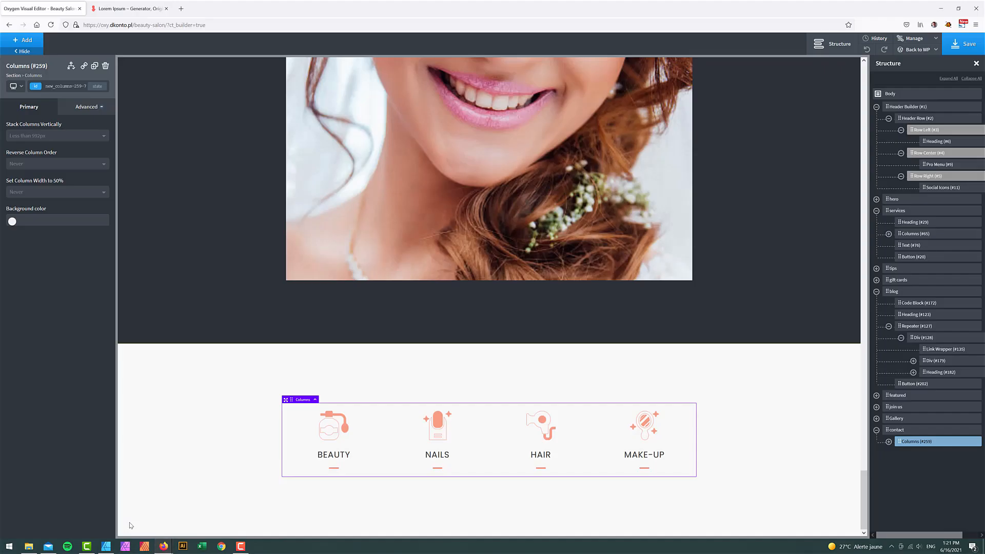
left_click(334, 425)
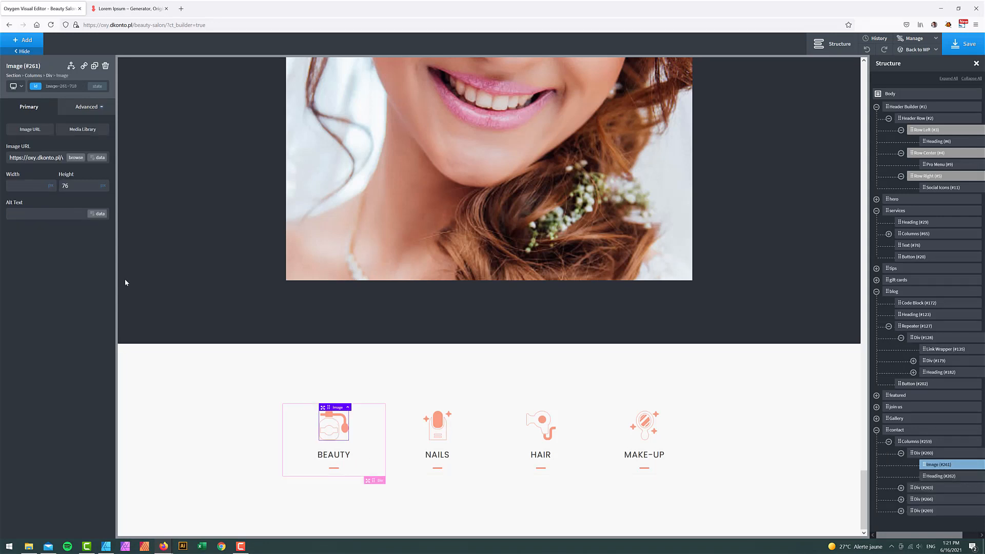
left_click(76, 158)
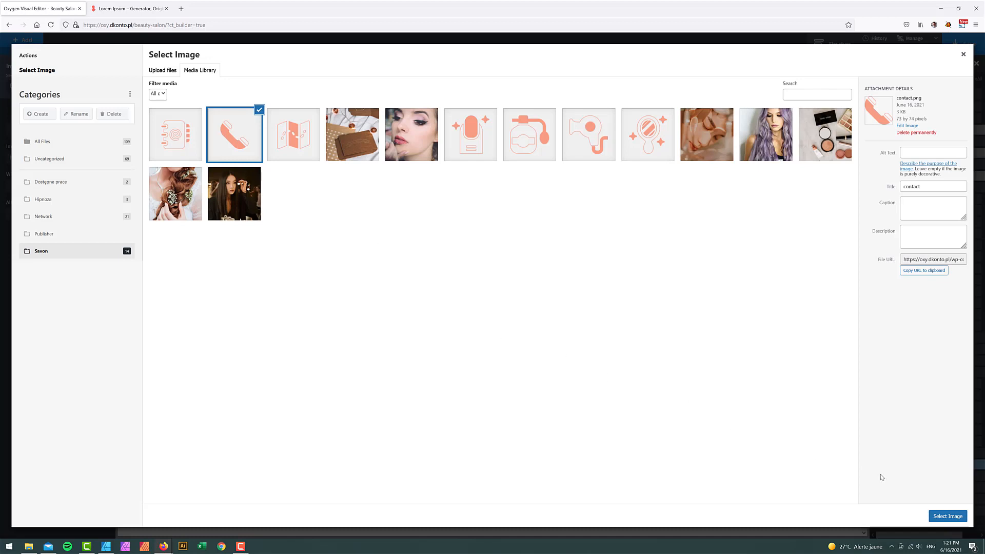
left_click(948, 516)
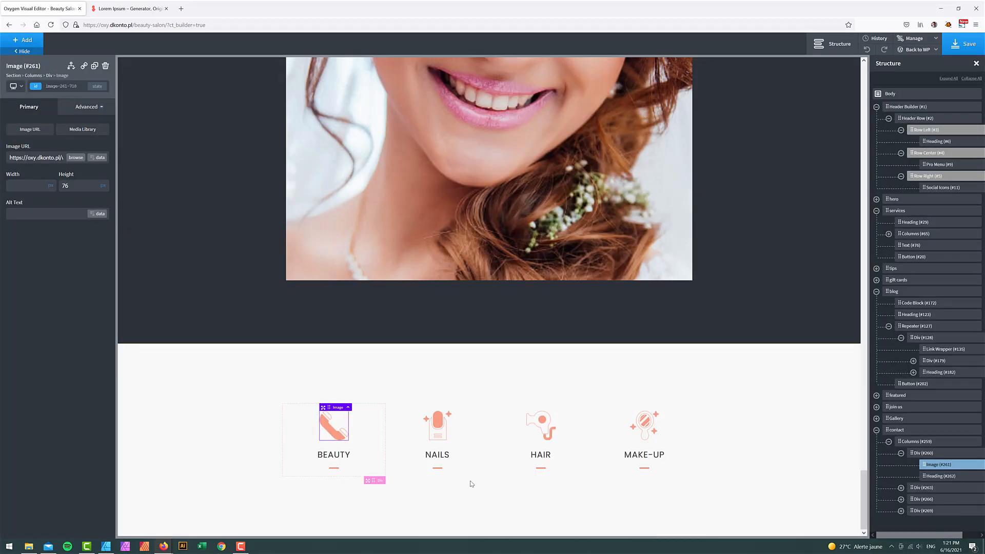
left_click(332, 457)
double_click(331, 454)
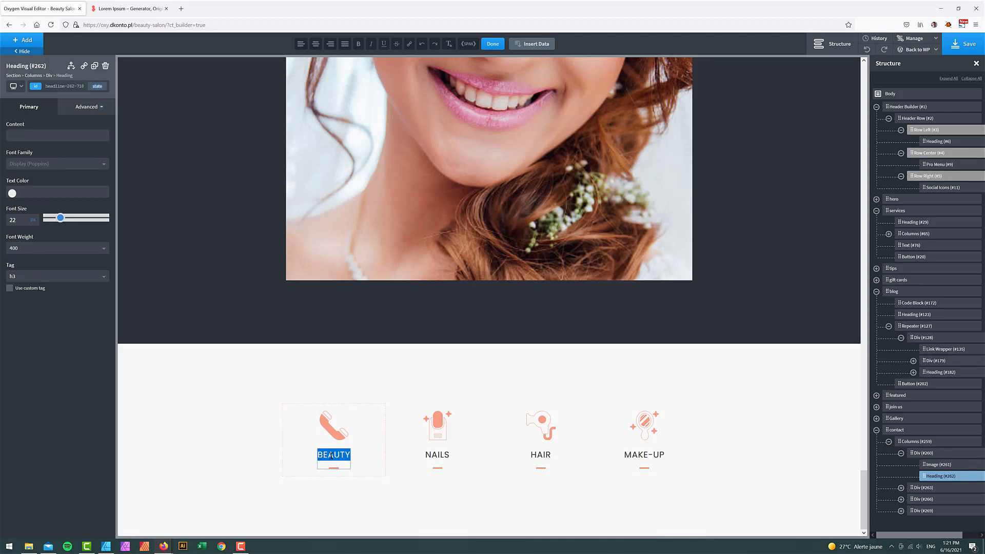
- Change the heading to CONTACT, remove its :after dash, and set font size 18
type("CONTAC")
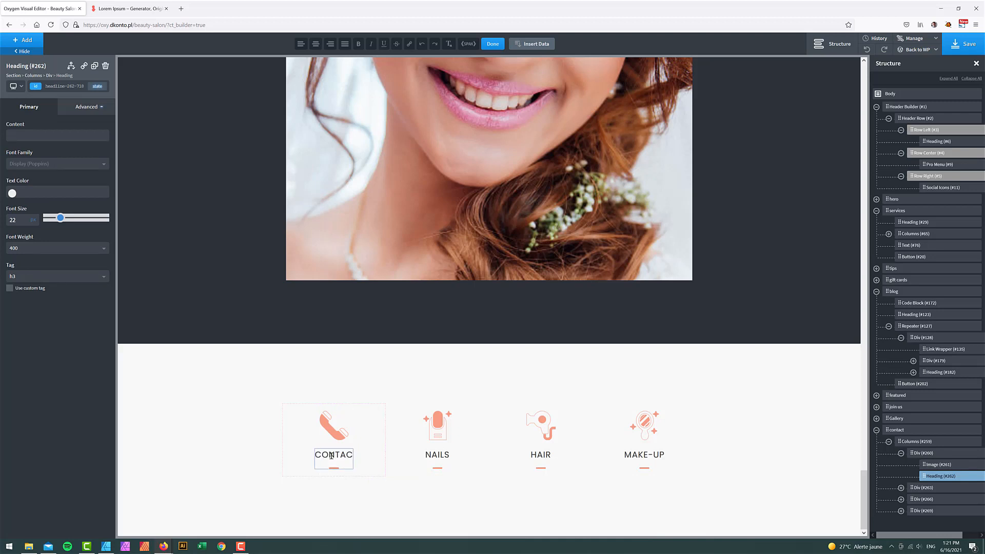
type("T")
left_click(99, 91)
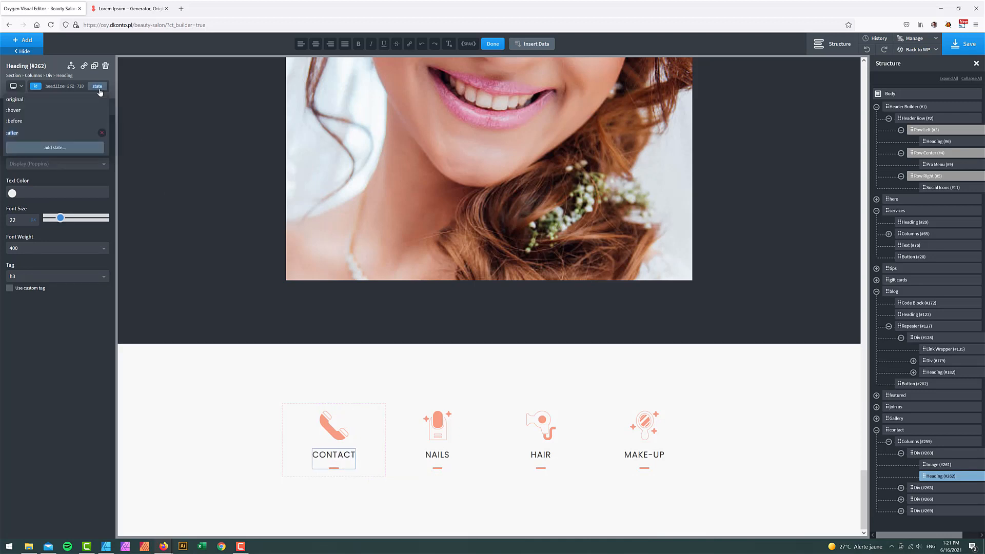
left_click(103, 132)
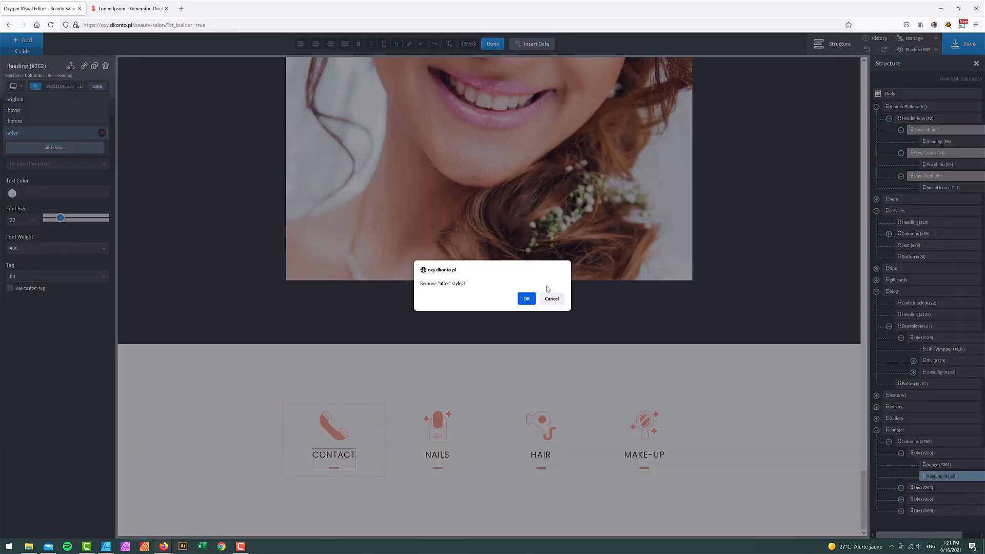
left_click(527, 298)
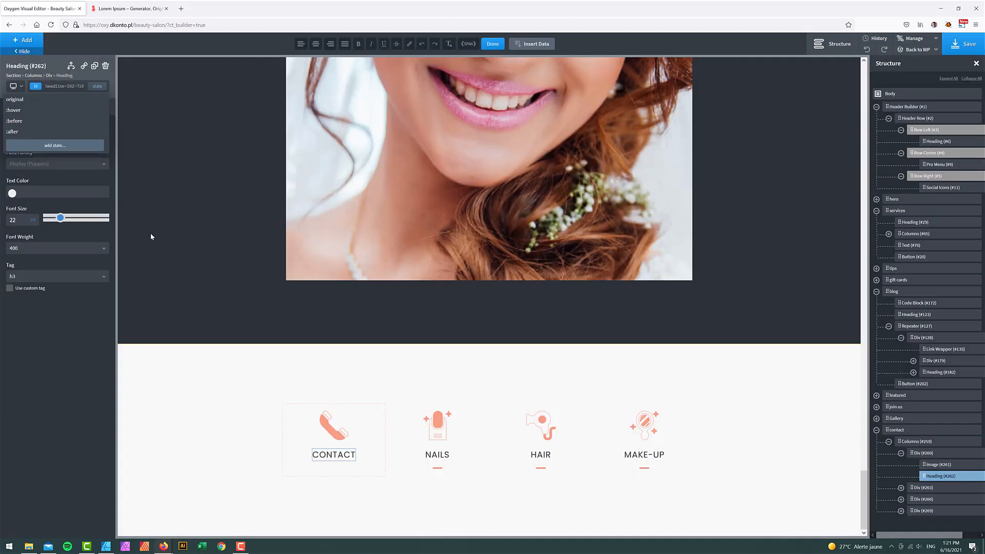
double_click(17, 220)
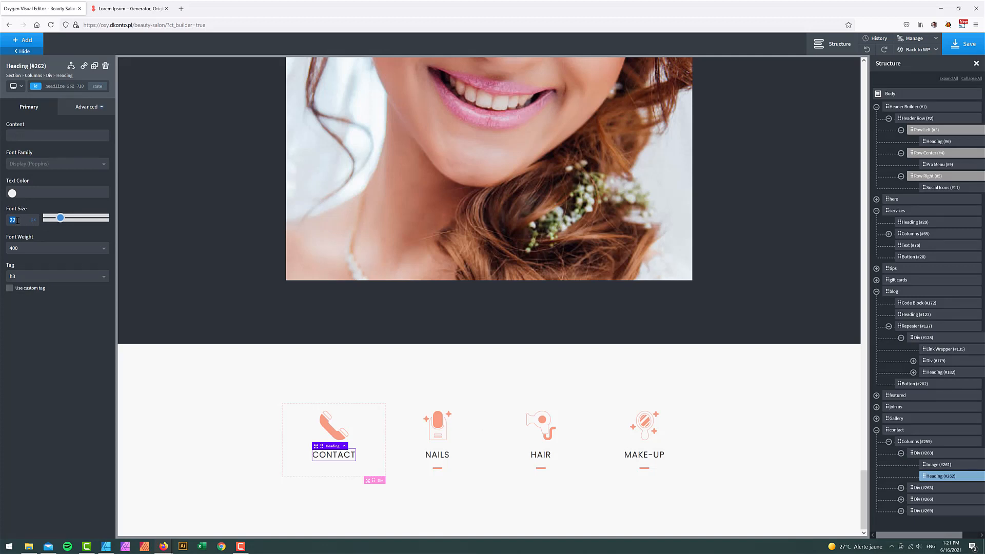
type("18")
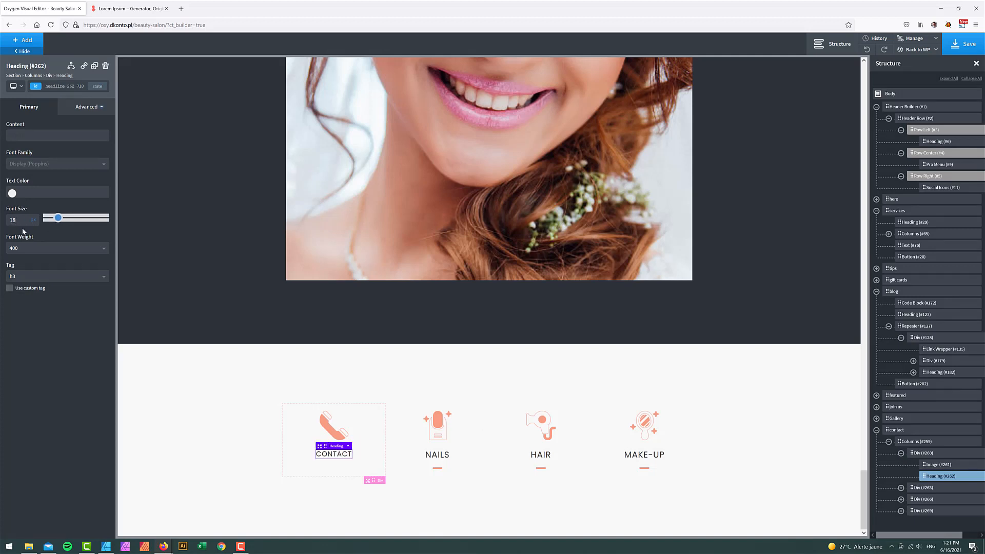
- Give the heading weight 600, normal case instead of uppercase, and 0.5 letter spacing
left_click(41, 254)
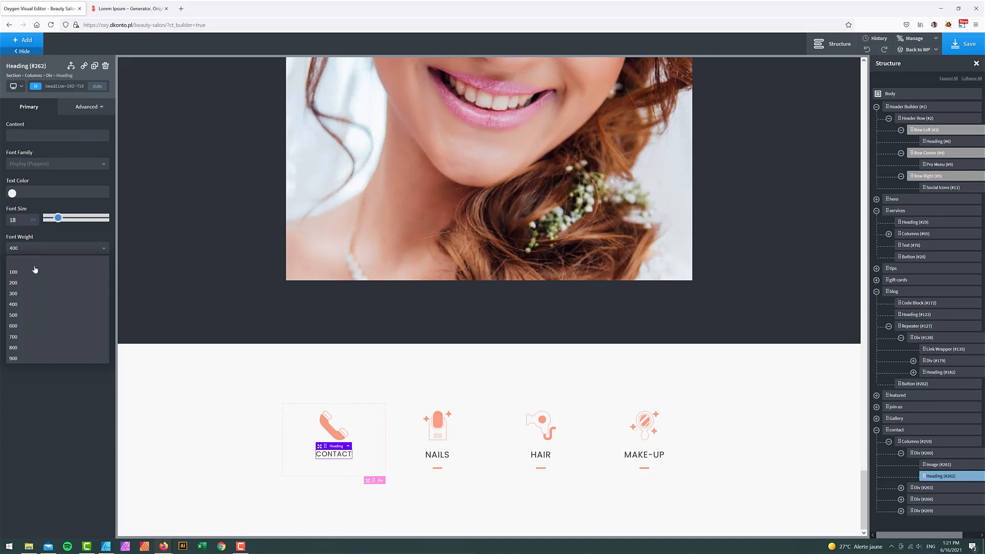
left_click(22, 321)
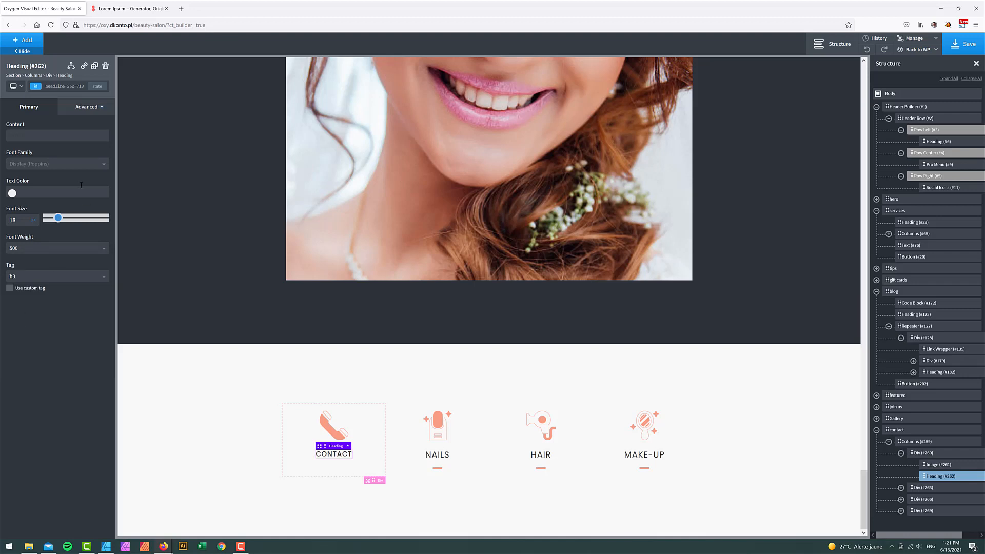
left_click(88, 109)
left_click(60, 189)
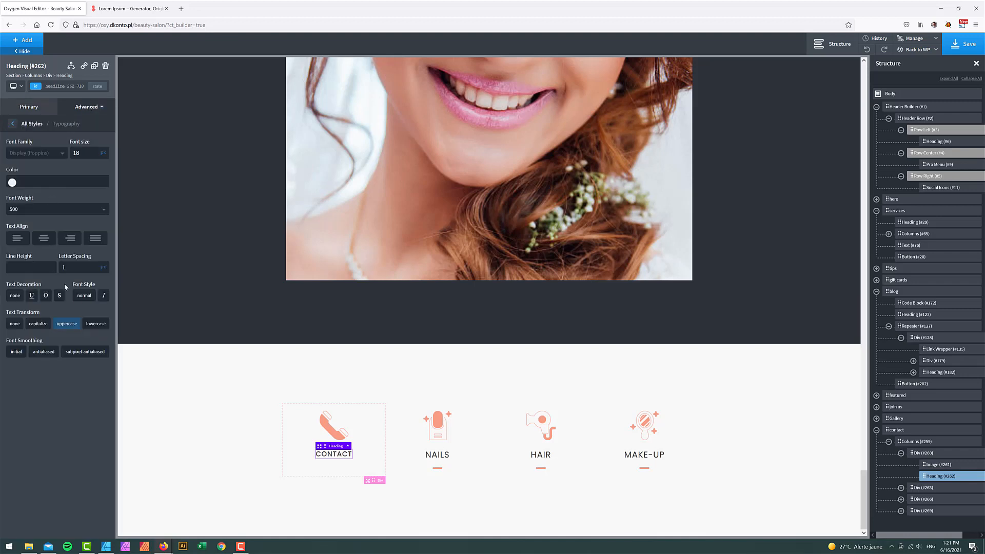
left_click(65, 326)
left_click(37, 208)
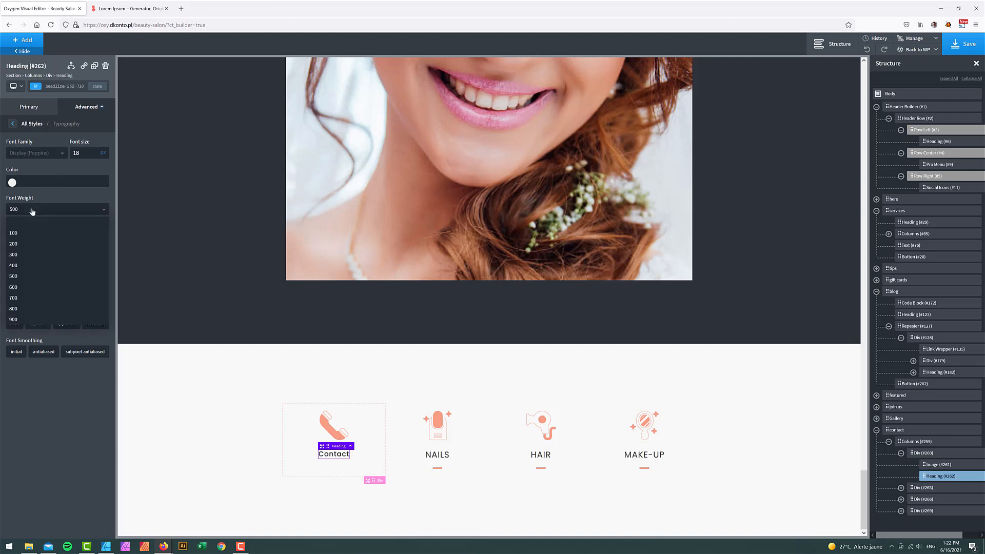
left_click(32, 288)
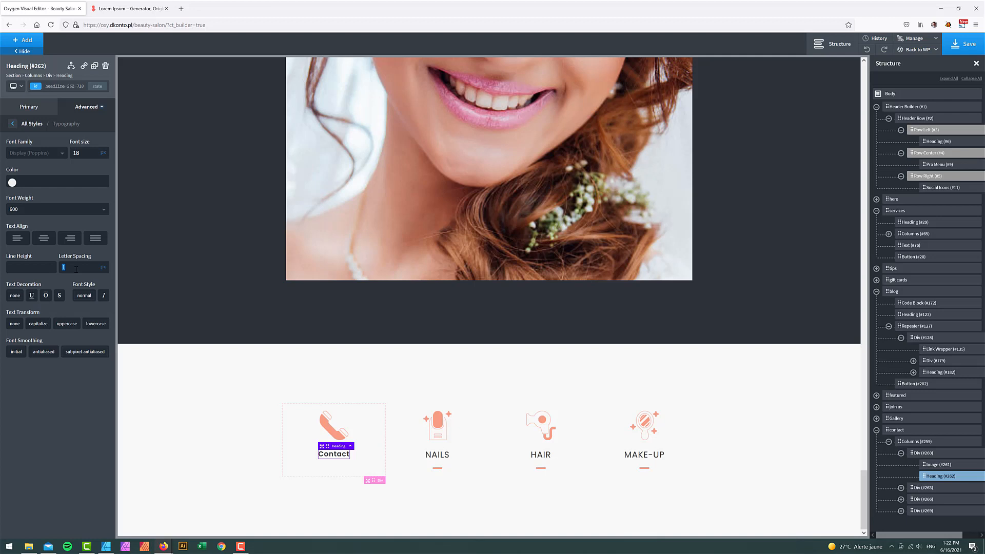
type("0.5")
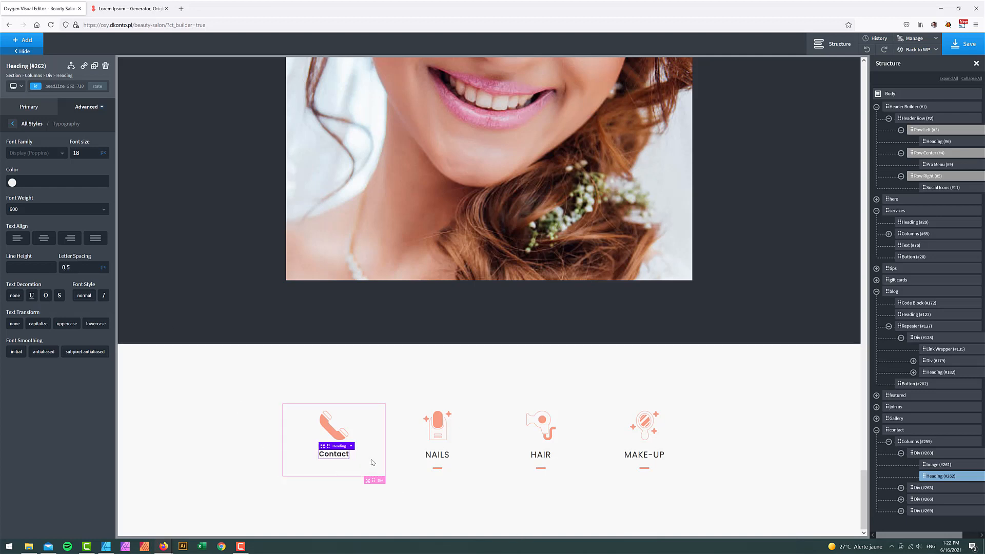
left_click(186, 436)
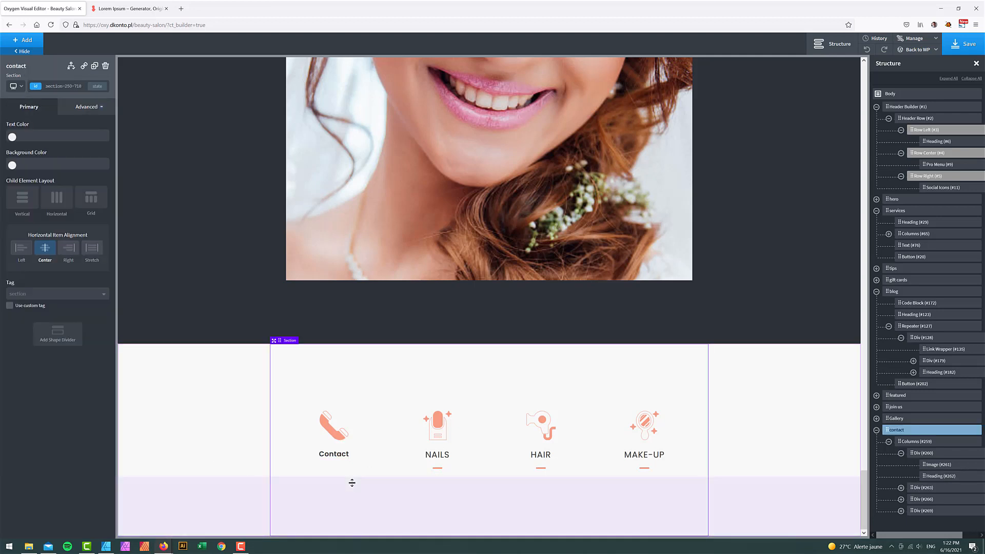
- Set the phone icon height to 64 and add a Text block below the Contact heading
left_click(334, 426)
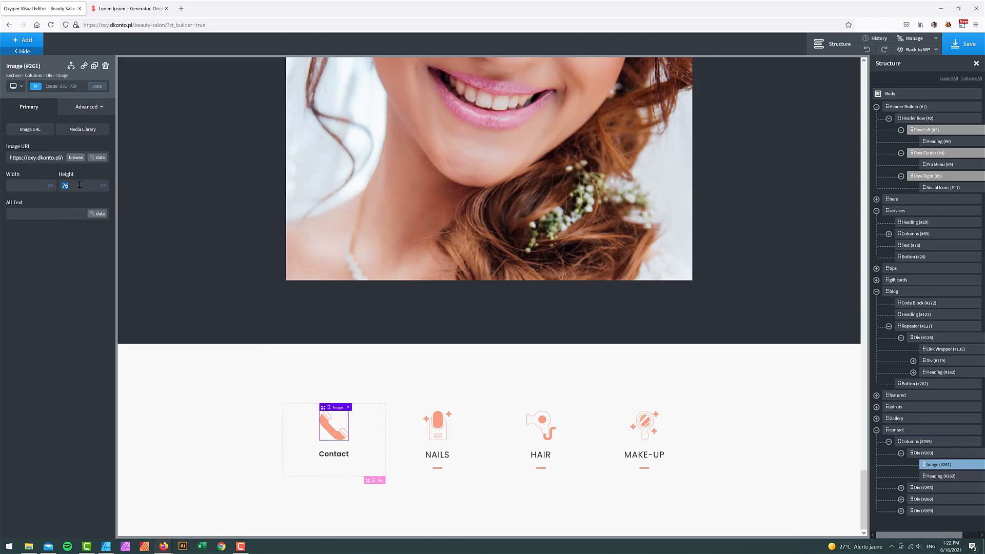
type("64")
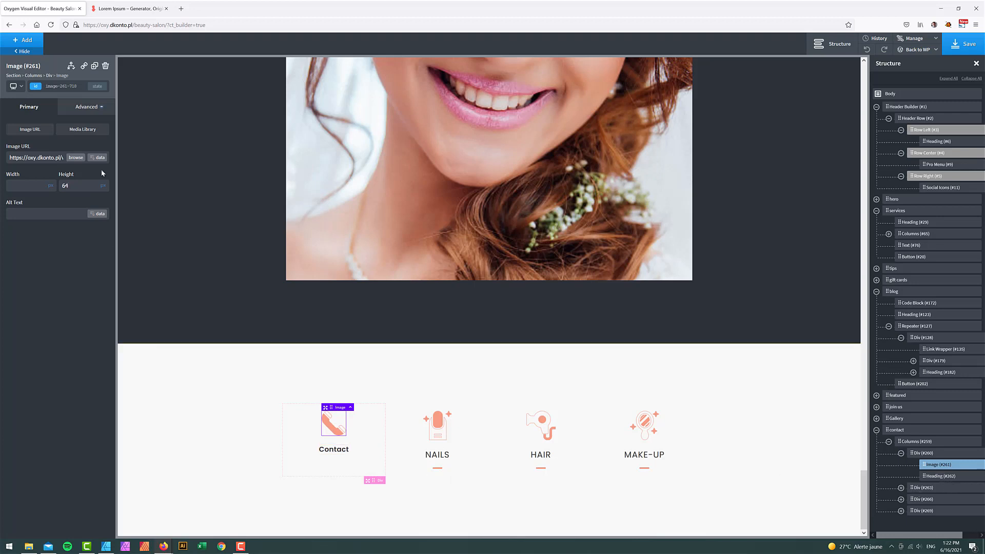
left_click(26, 40)
type("te")
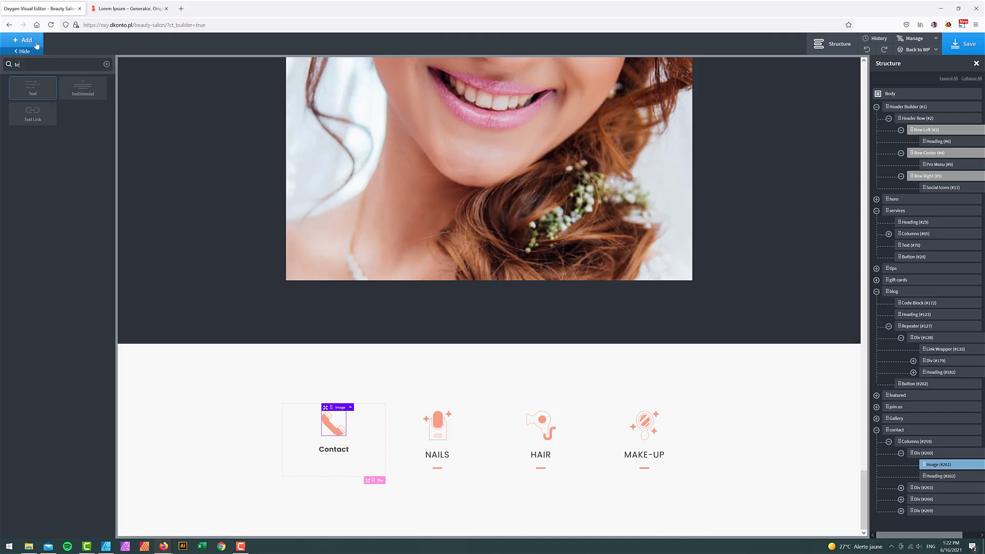
left_click(45, 85)
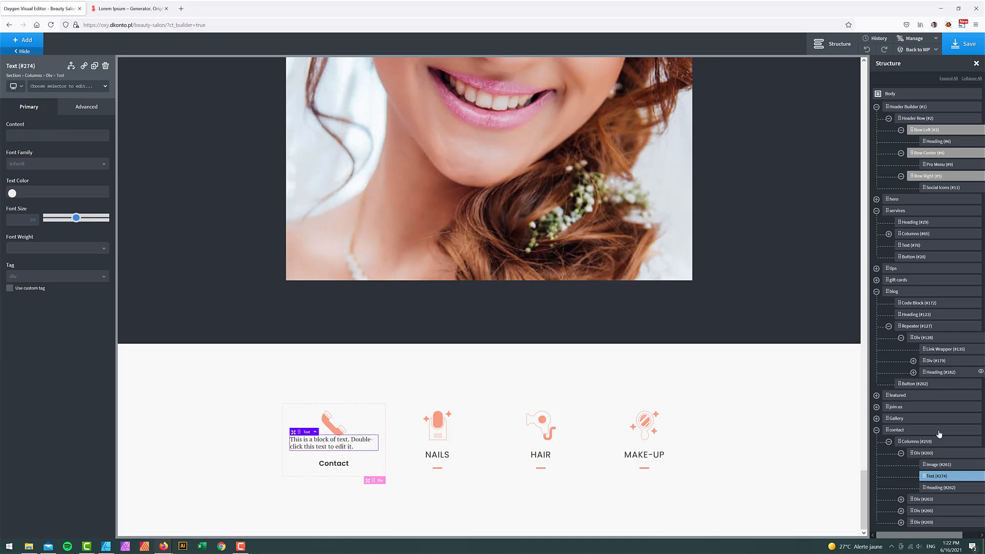
left_click_drag(930, 478, 934, 495)
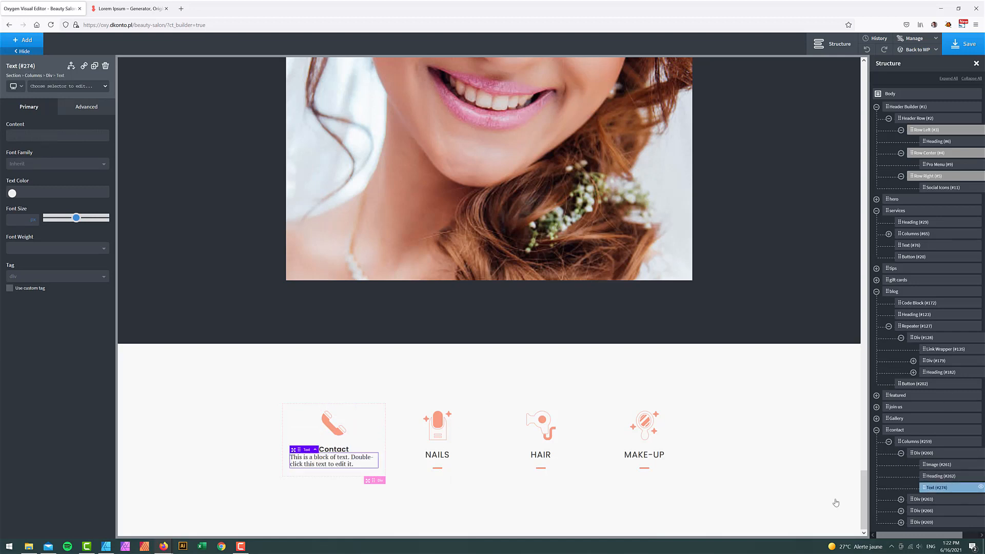
- Fill the text block with the phone number and, on the next line, the email address from the mockup
double_click(334, 458)
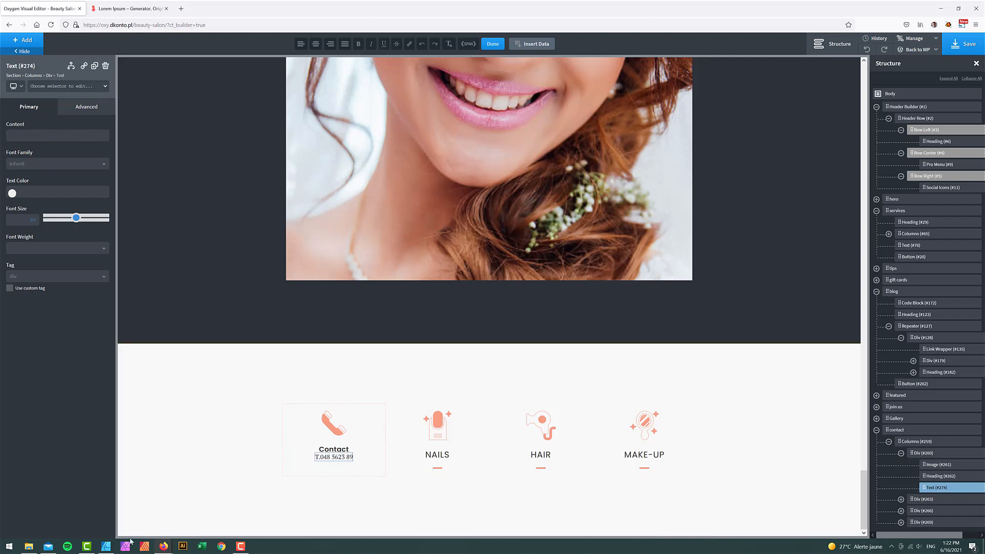
left_click(106, 545)
left_click(249, 392)
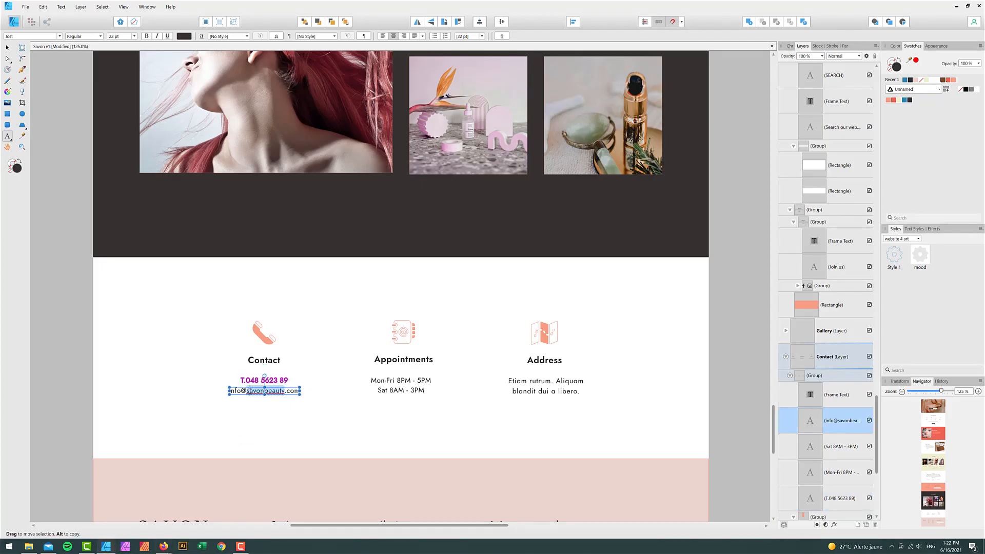
key("ctrl+a")
key("ctrl+c")
left_click(109, 543)
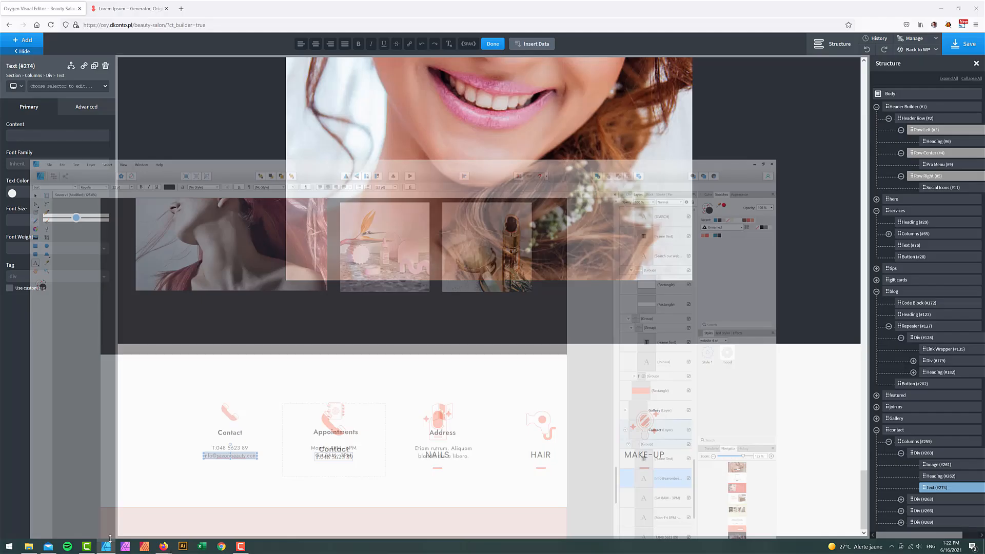
double_click(348, 457)
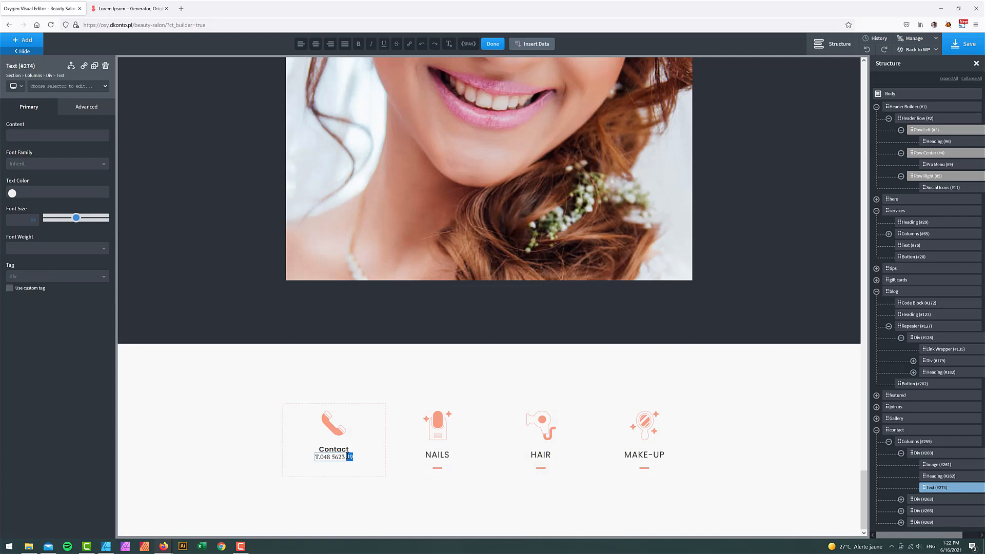
key("Return")
key("ctrl+v")
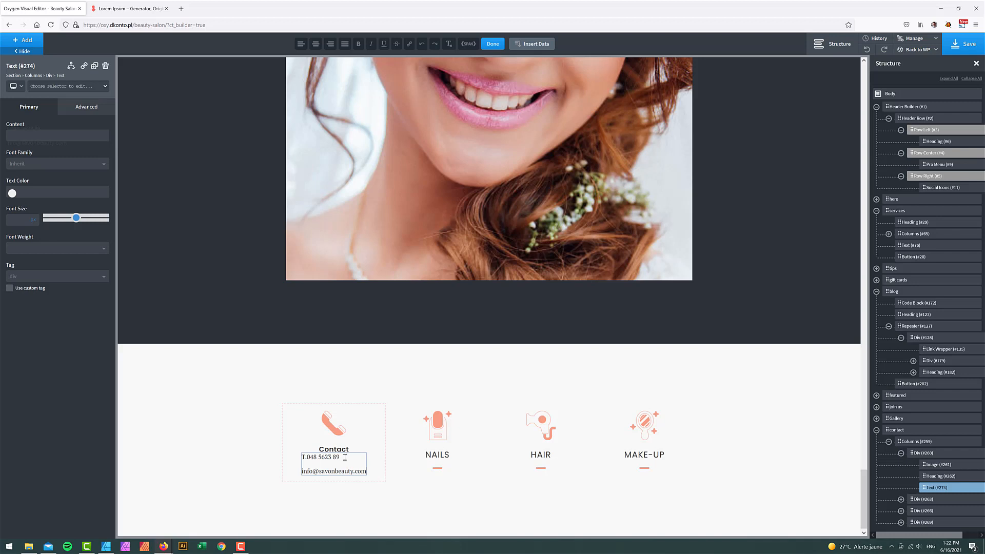
key("BackSpace")
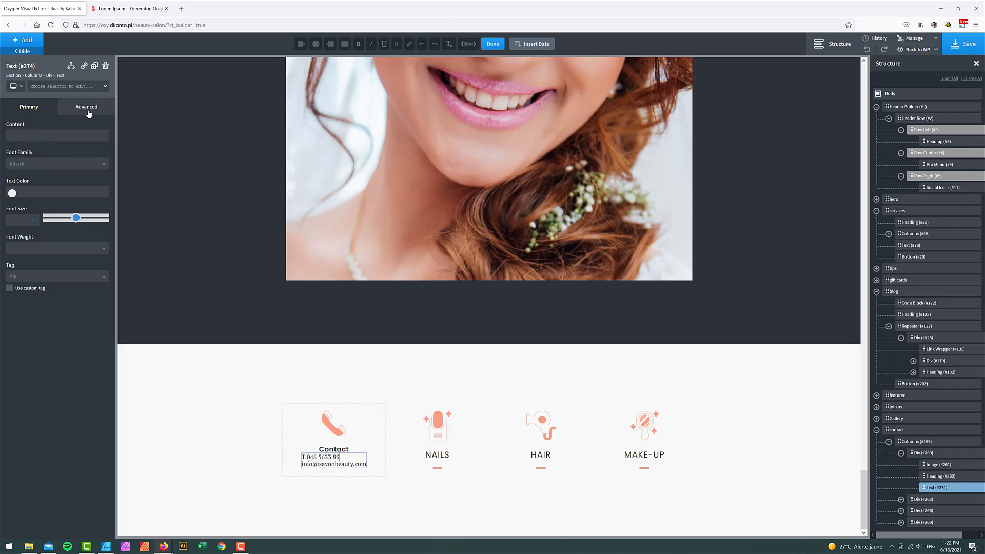
- Style the contact text centred in Display (Poppins), 13px, with 1.5 line height
left_click(87, 109)
left_click(57, 190)
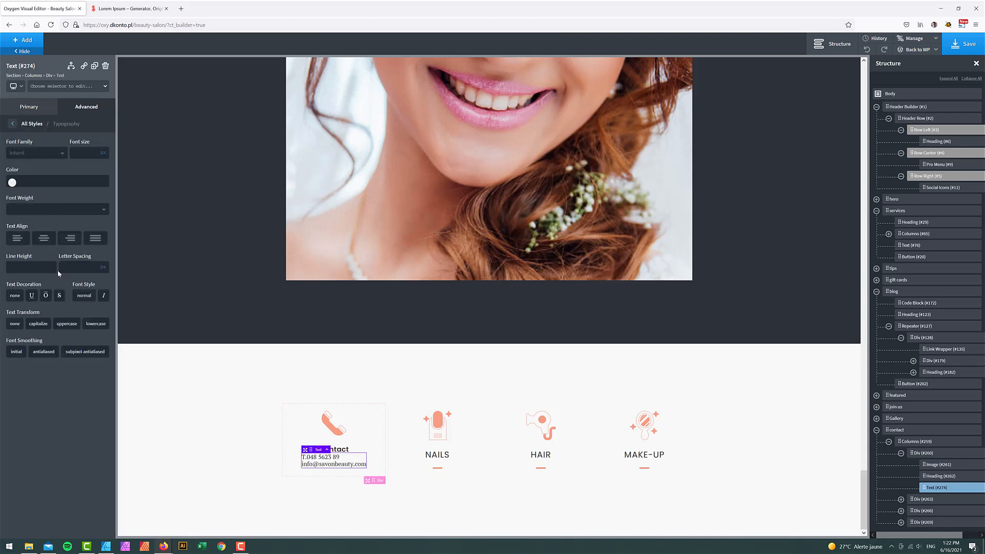
left_click(44, 239)
left_click(36, 152)
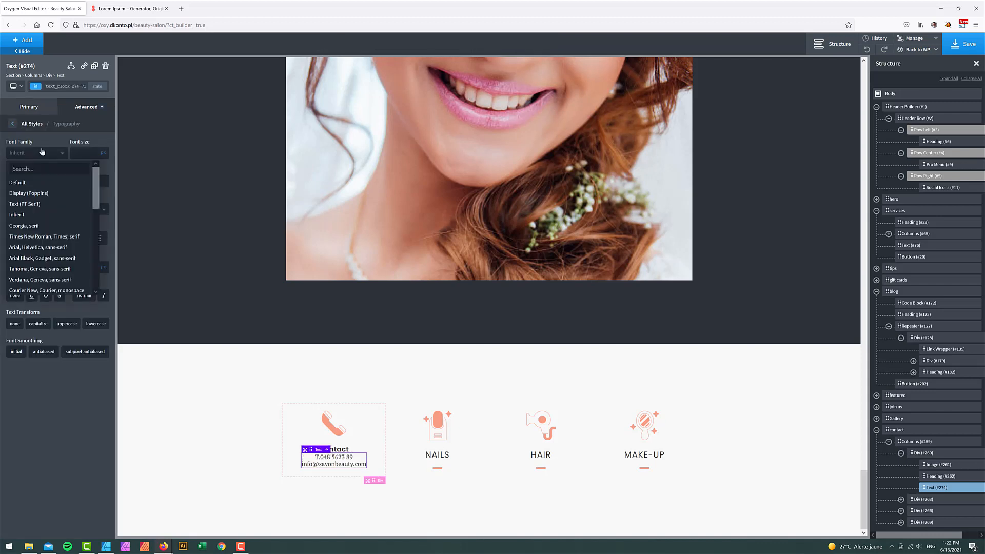
left_click(37, 193)
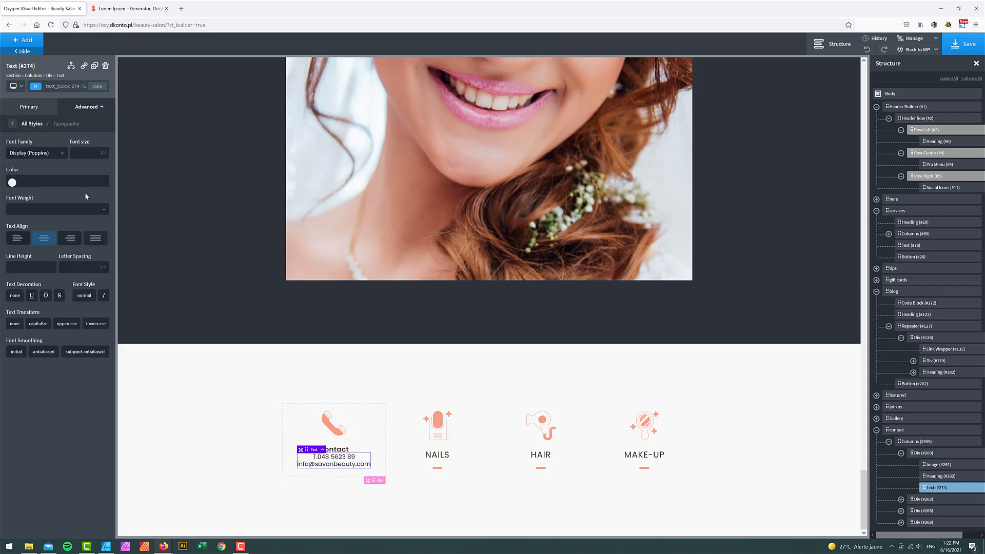
left_click(83, 152)
type("12")
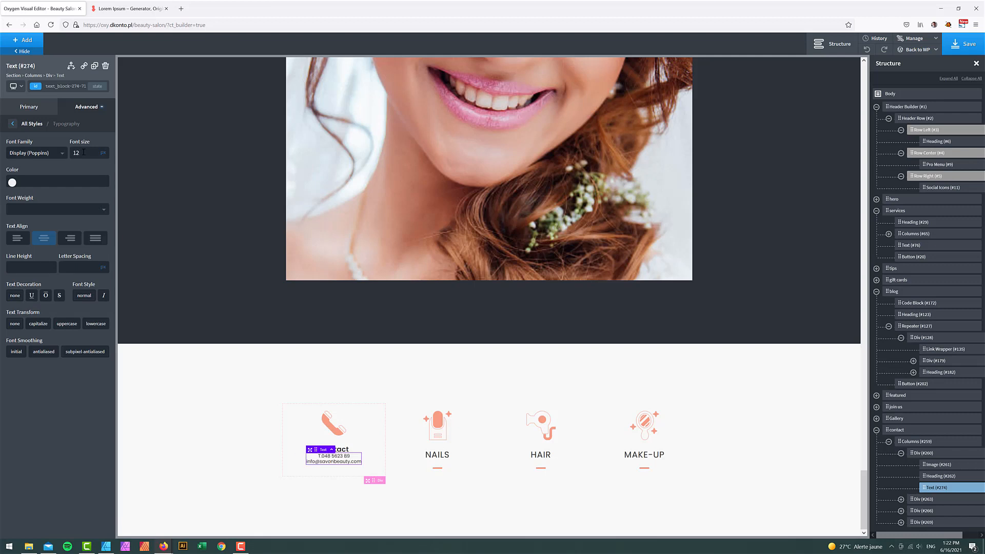
type("13")
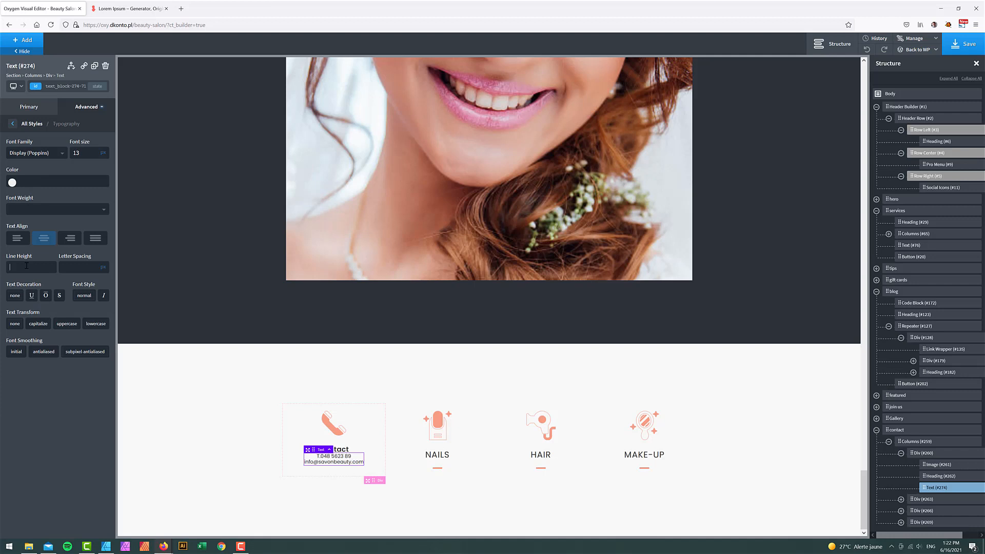
left_click(26, 265)
type("1.5")
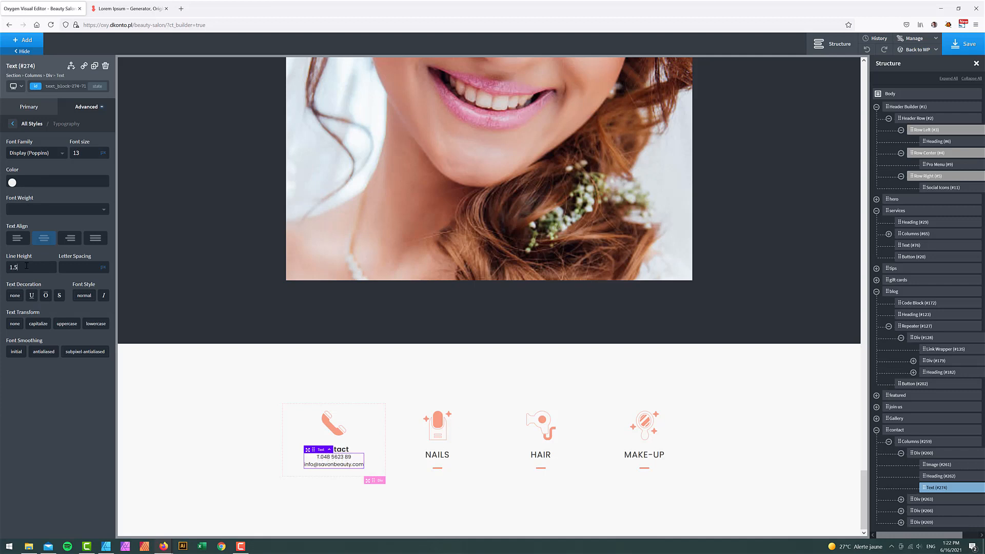
left_click(339, 449)
left_click(84, 109)
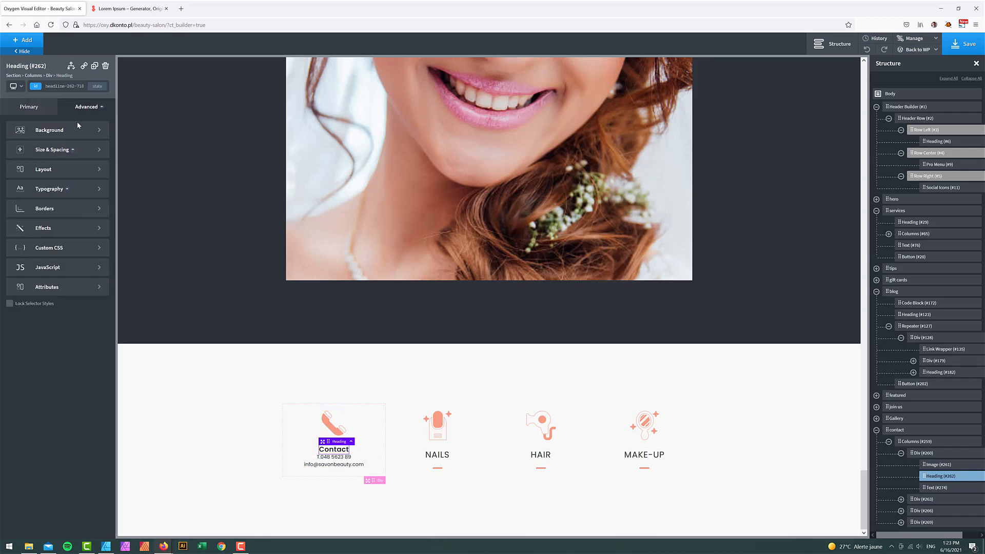
- Give the Contact heading a bottom margin of 15
left_click(65, 154)
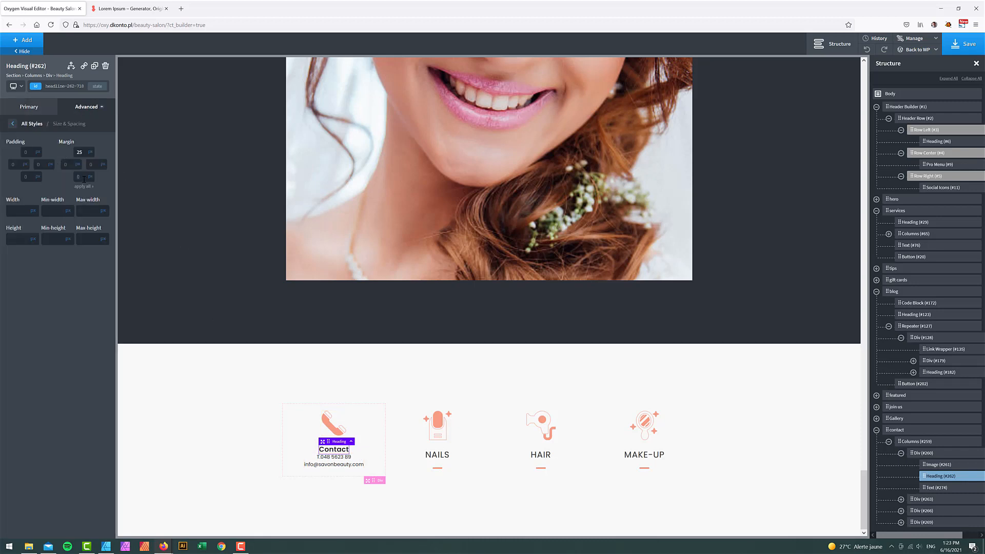
left_click(84, 179)
type("15")
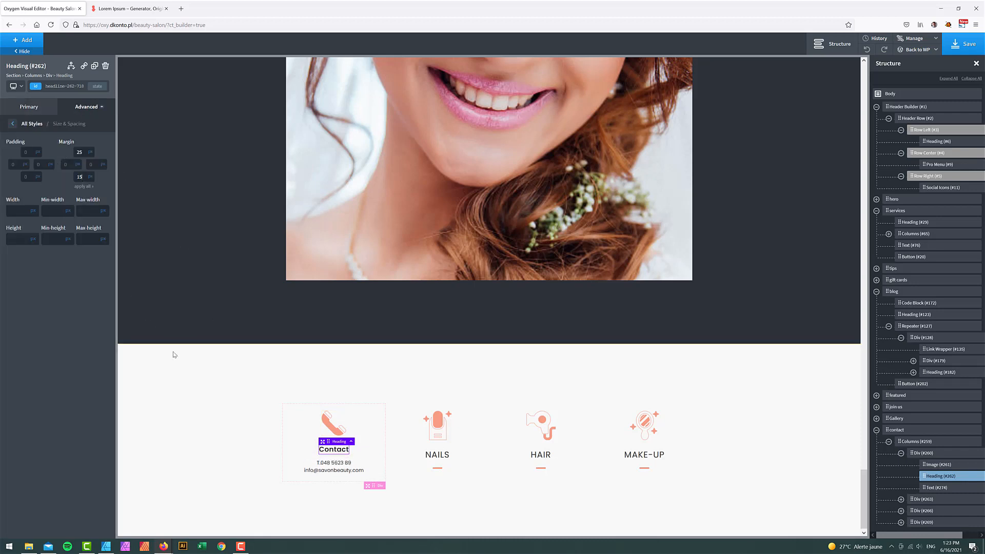
- Delete the NAILS column from the contact section
left_click(179, 368)
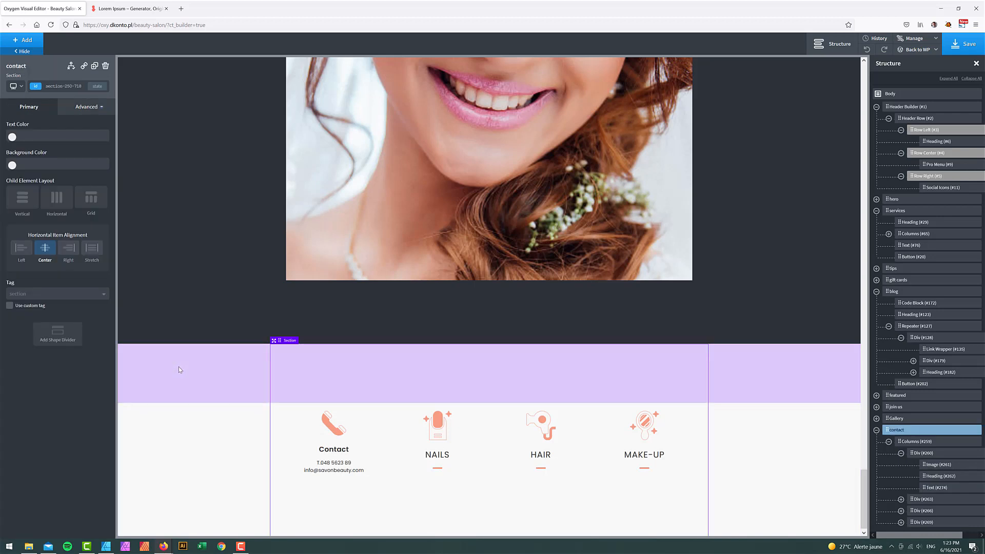
scroll(534, 447, "down", 1)
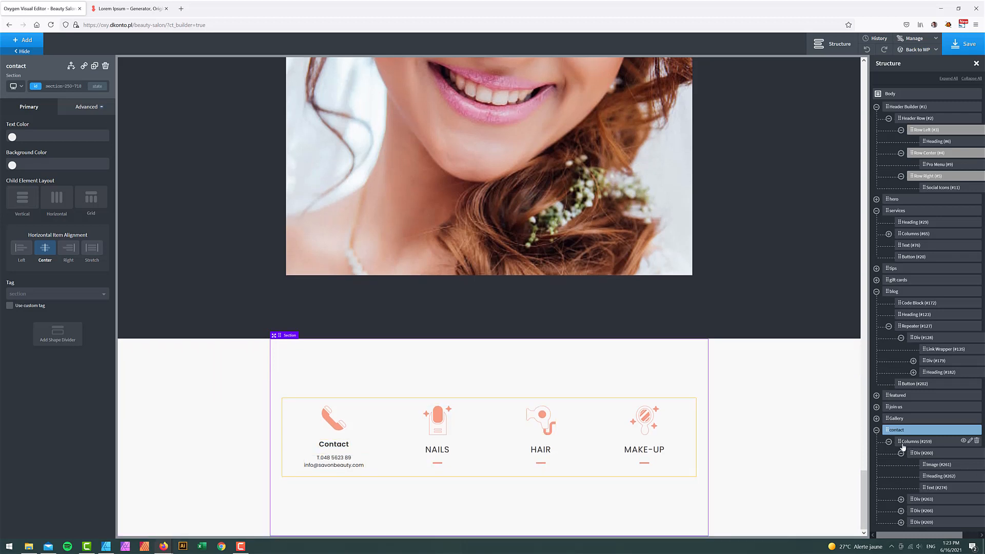
left_click(923, 500)
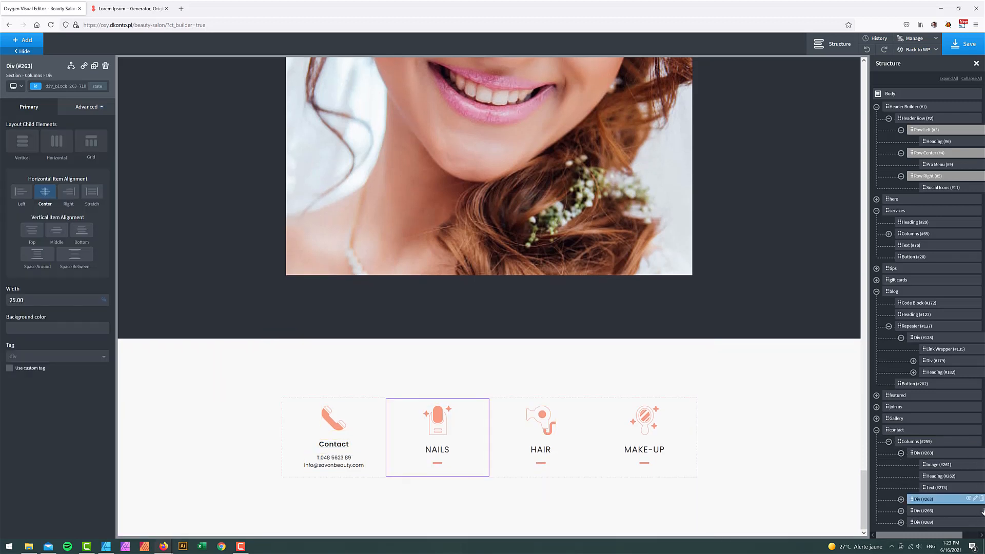
left_click(981, 499)
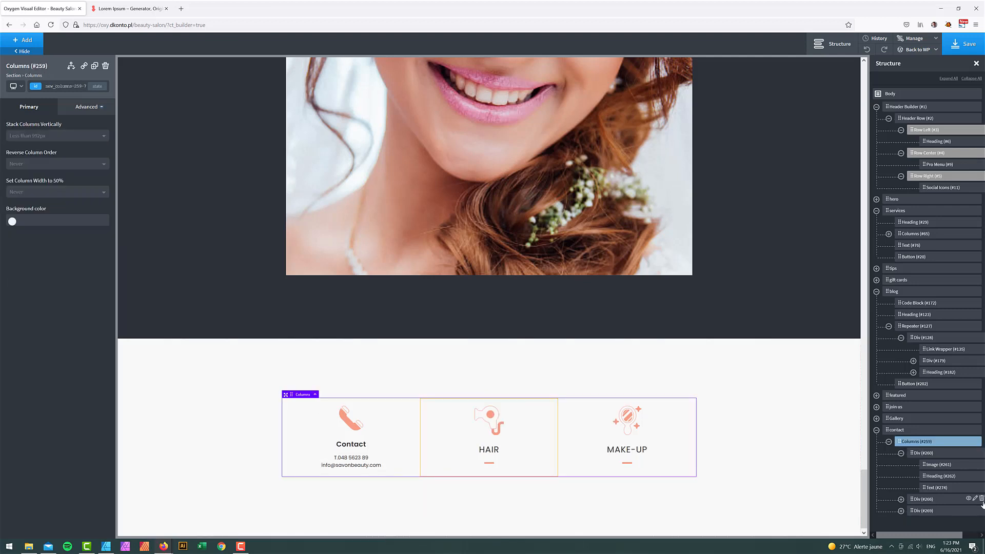
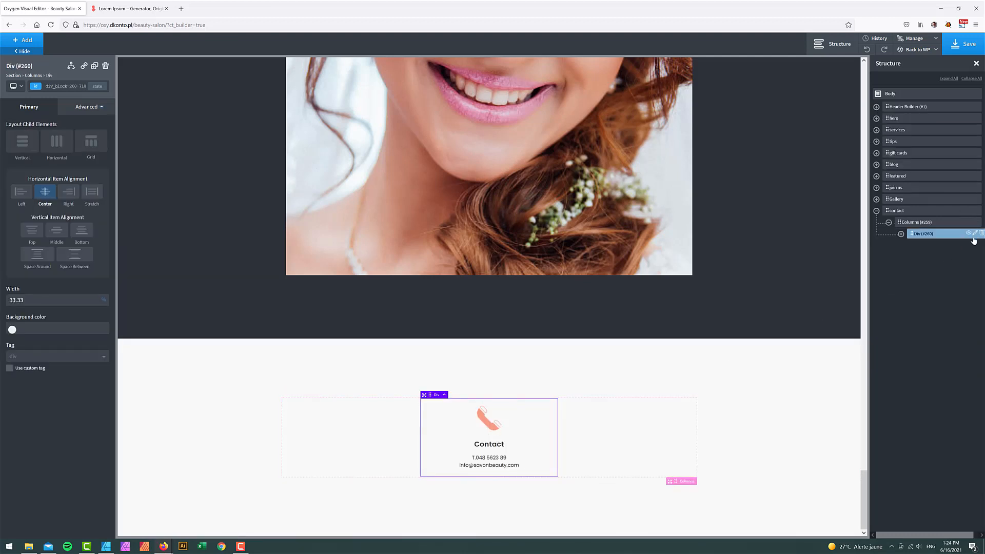
- Duplicate the Contact column and replace the copy's icon with appointments.png
left_click(974, 234)
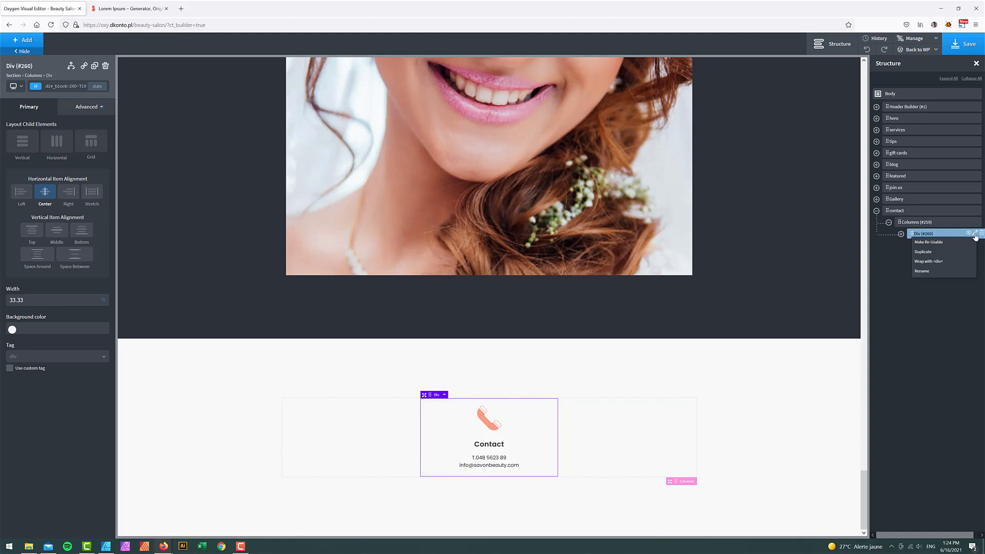
left_click(947, 253)
left_click(541, 418)
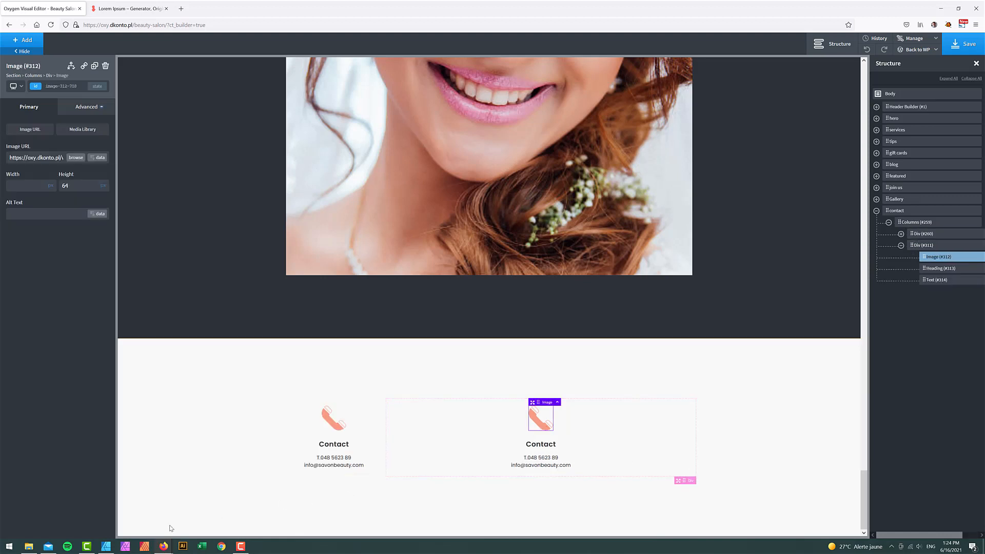
left_click(105, 547)
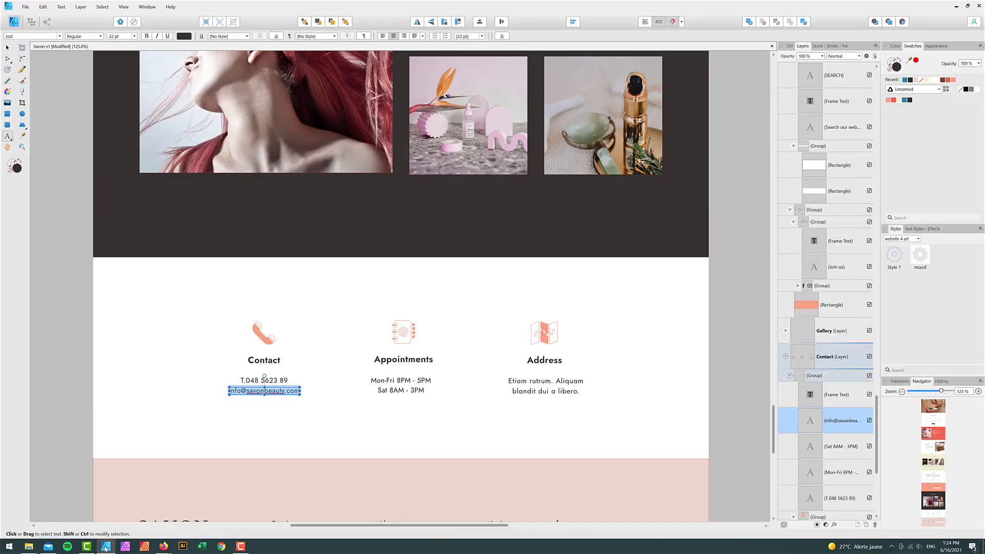
left_click(389, 380)
triple_click(390, 380)
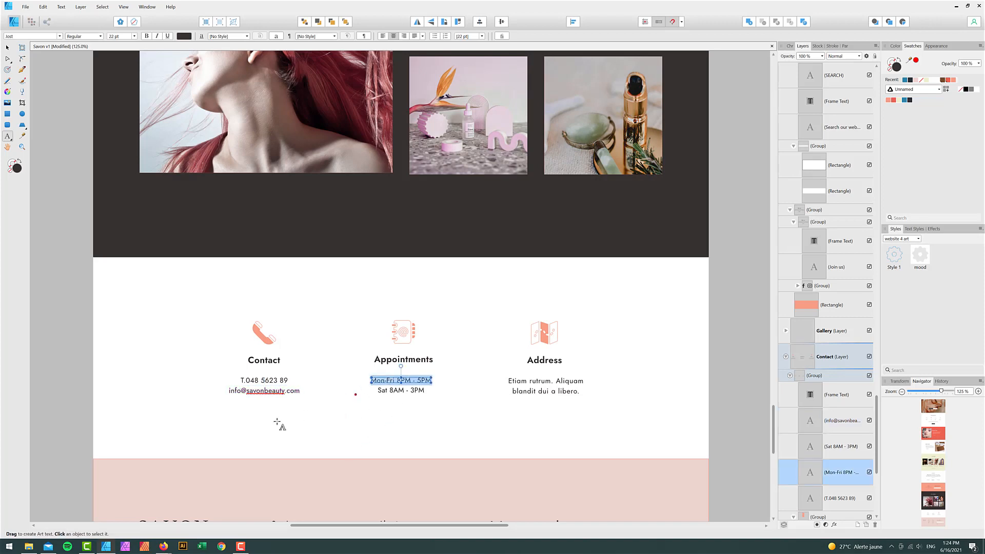
left_click(136, 525)
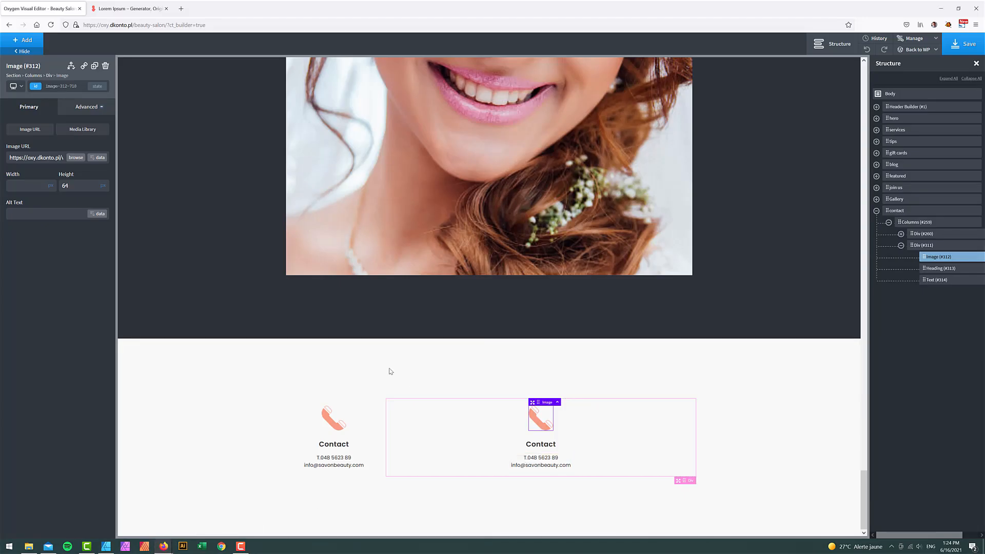
left_click(73, 157)
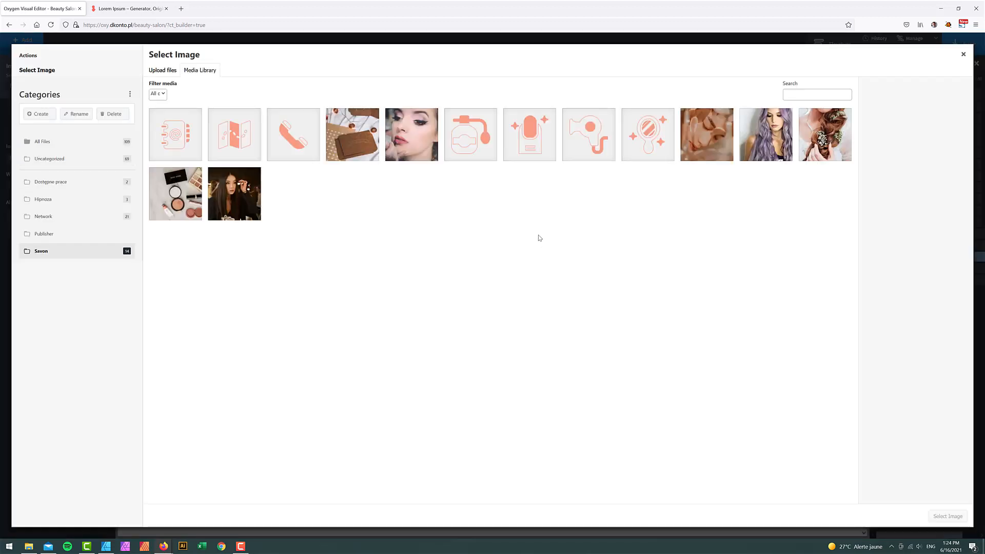
left_click(172, 139)
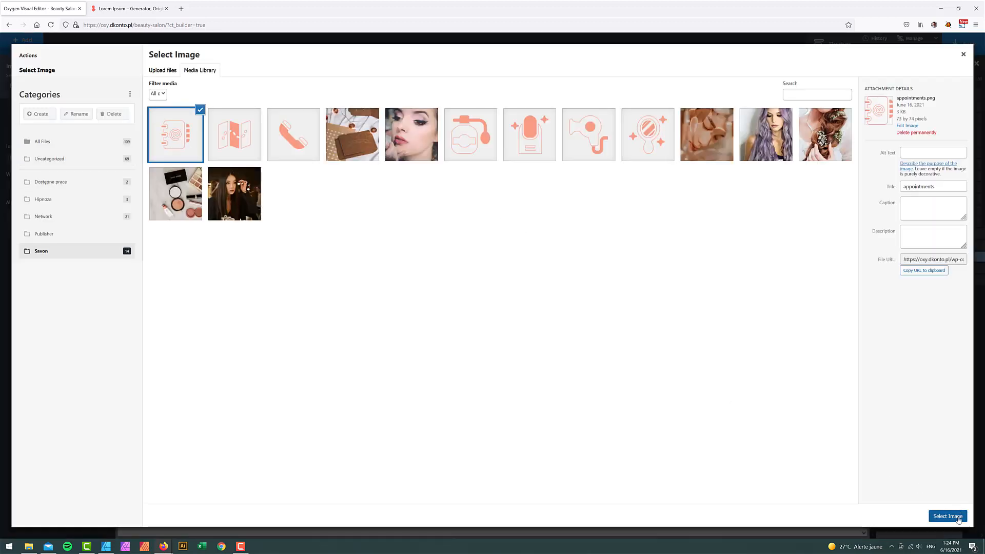
left_click(948, 516)
- Retitle the copy Appointments with hours Mon-Fri 8PM - 5PM and Sat 8AM - 3PM
double_click(545, 444)
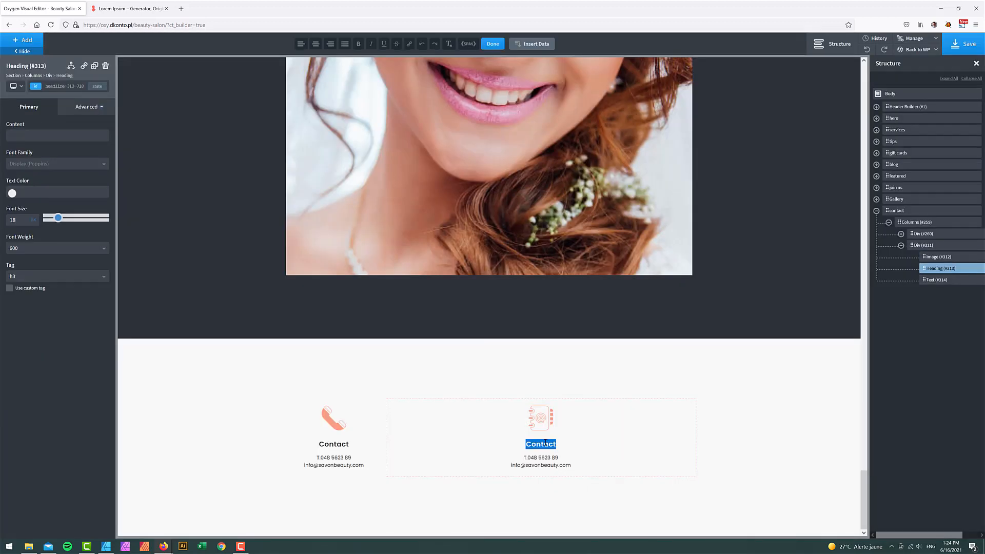
type("Appointments")
triple_click(543, 457)
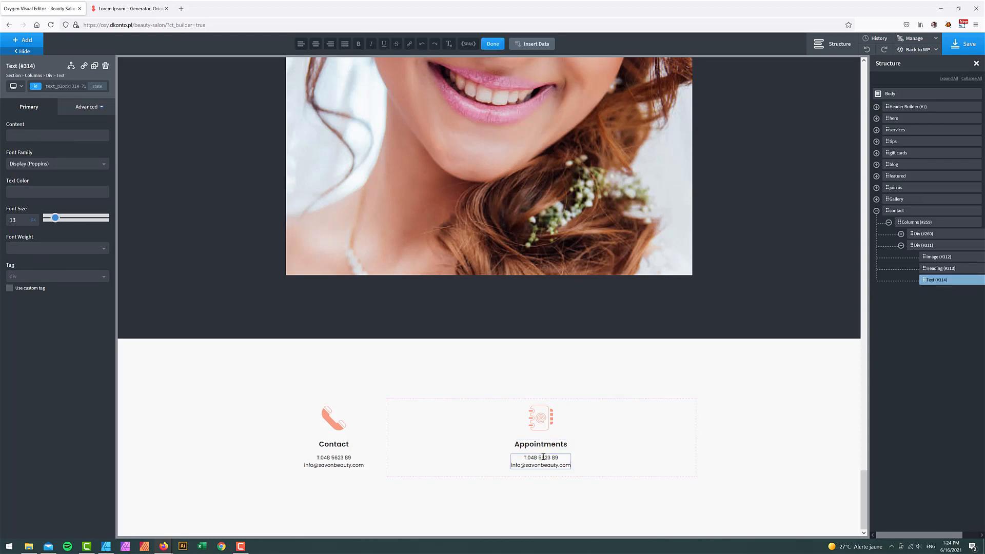
type("Mon-Fri 8PM - 5PM")
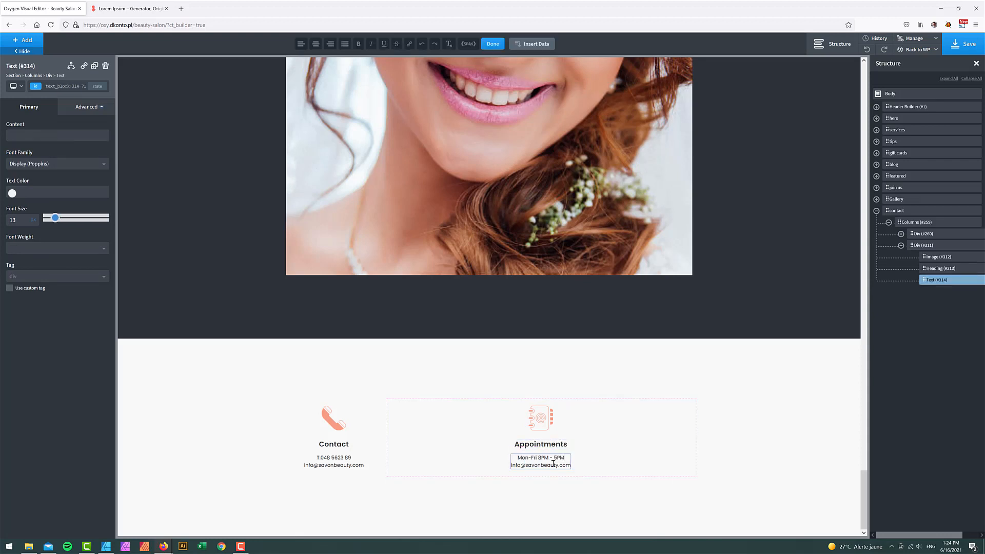
left_click(105, 546)
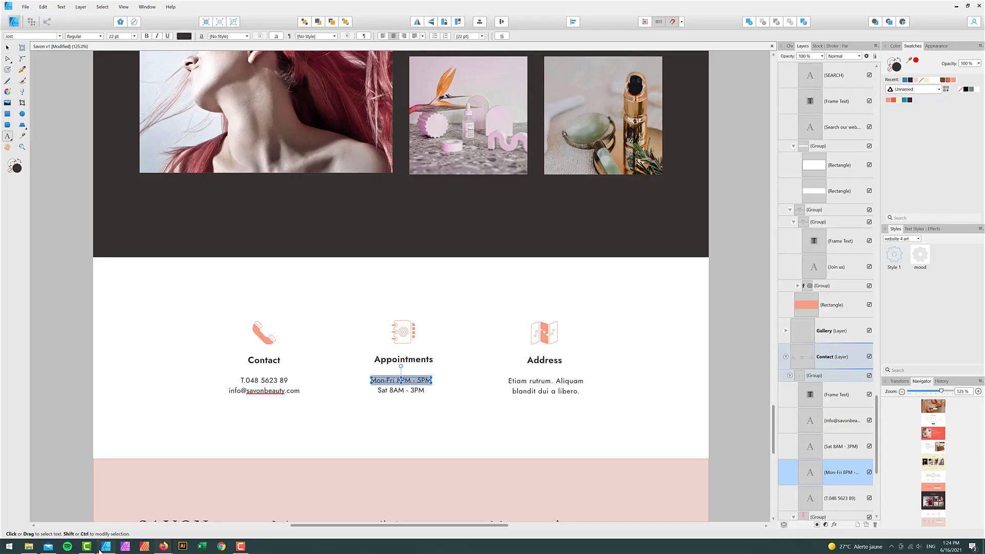
left_click(384, 391)
triple_click(385, 393)
key("ctrl+c")
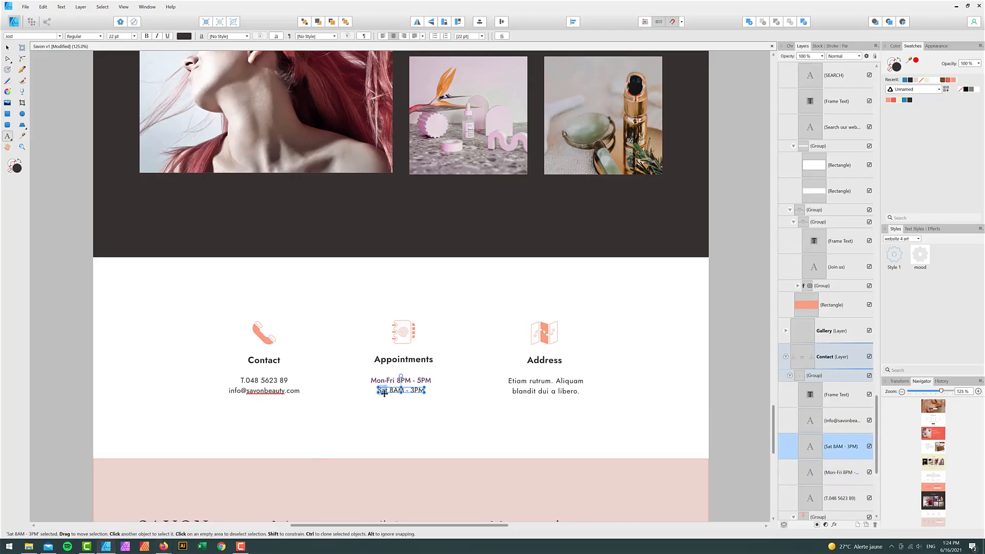
left_click(163, 546)
triple_click(558, 464)
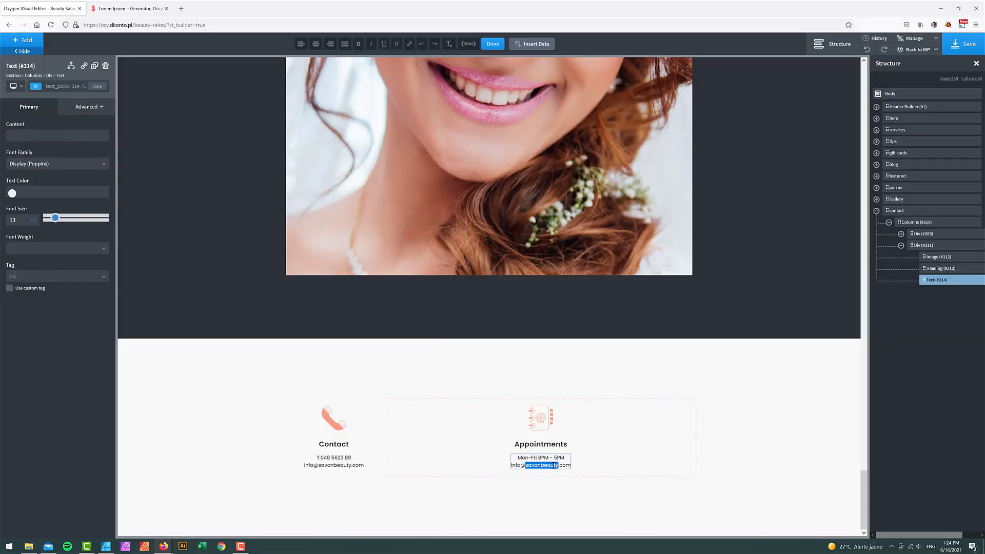
key("ctrl+v")
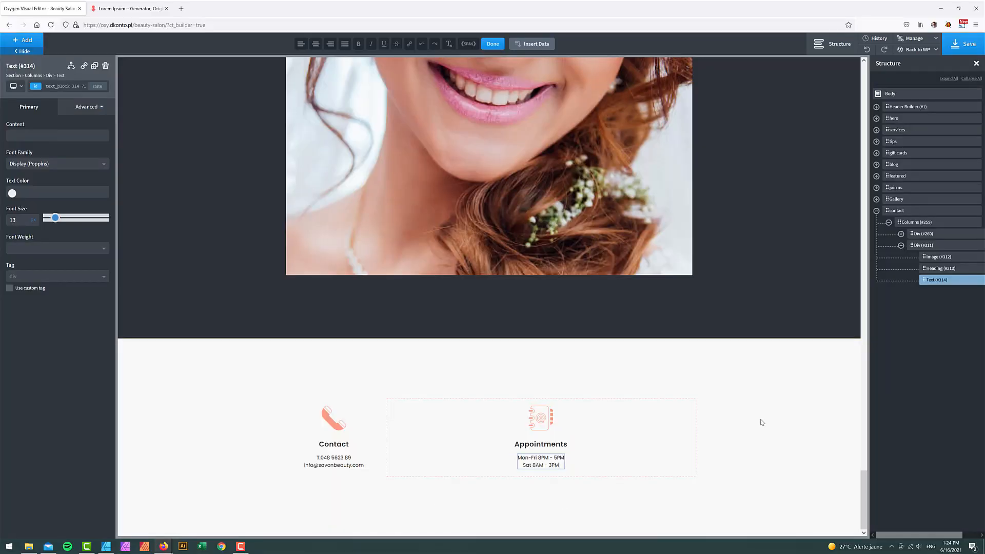
left_click(762, 422)
left_click(541, 418)
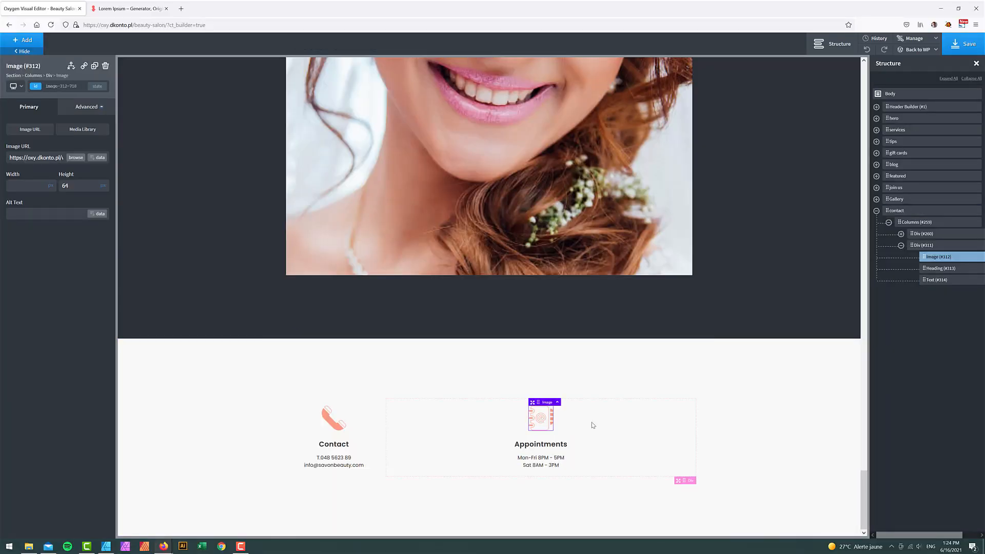
- Duplicate the Appointments column and give the copy the address.png map icon
left_click(968, 247)
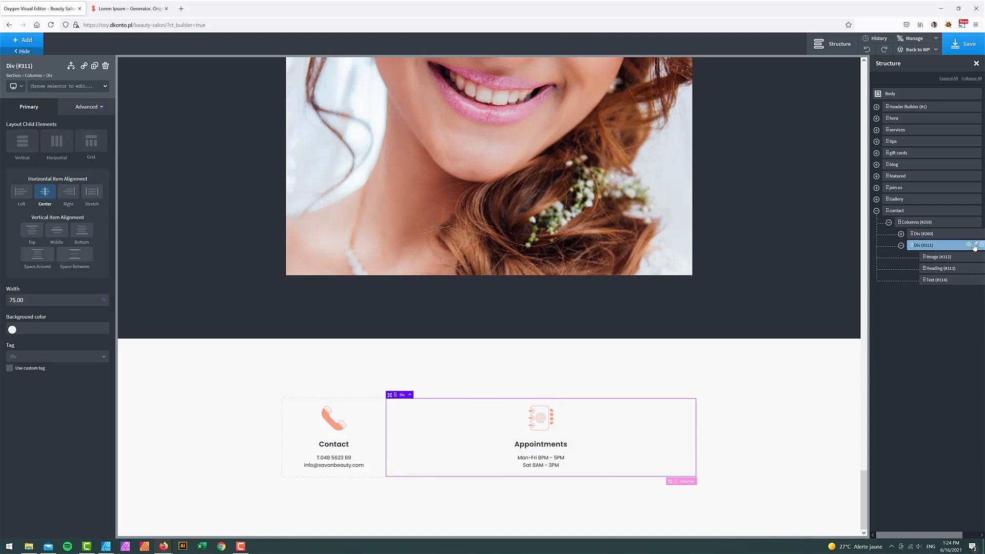
left_click(974, 246)
left_click(945, 264)
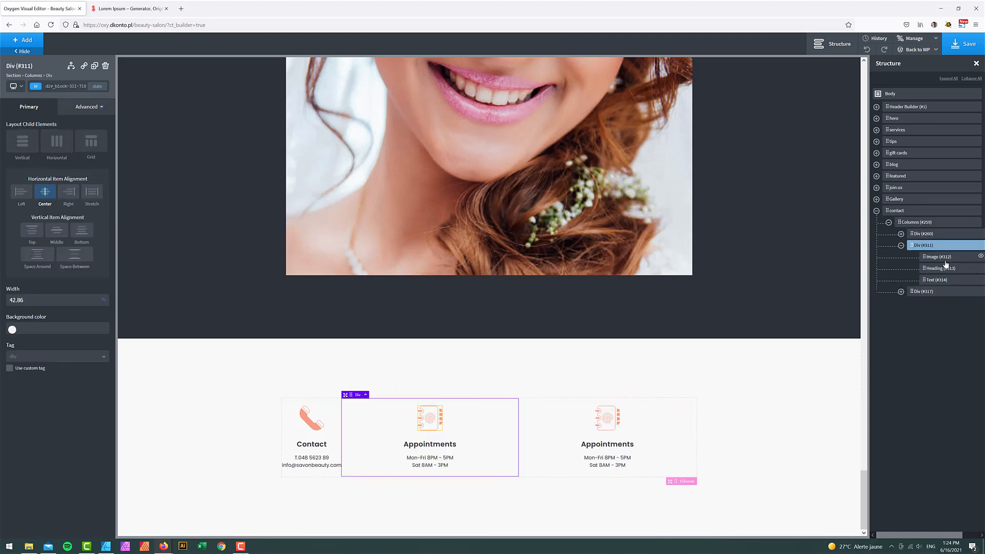
left_click(606, 417)
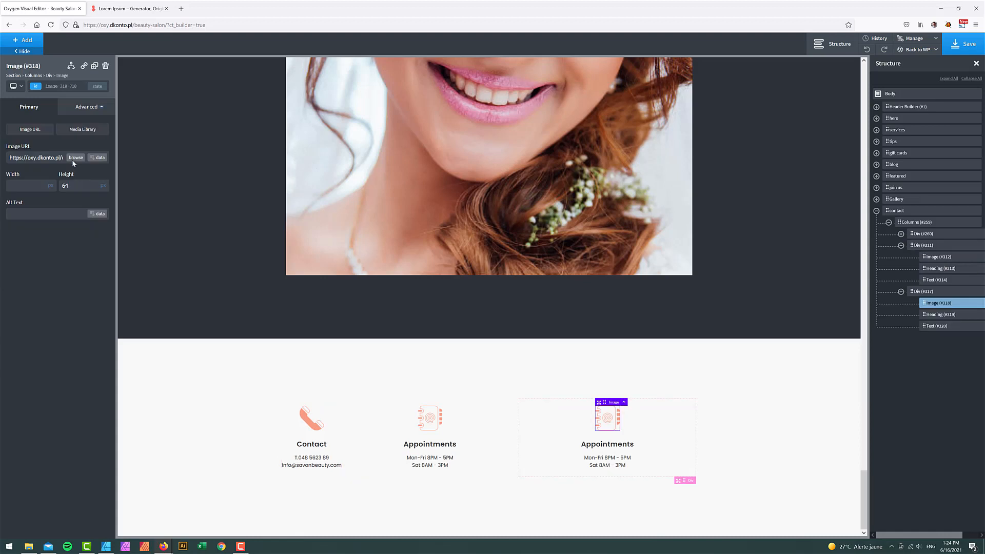
left_click(83, 156)
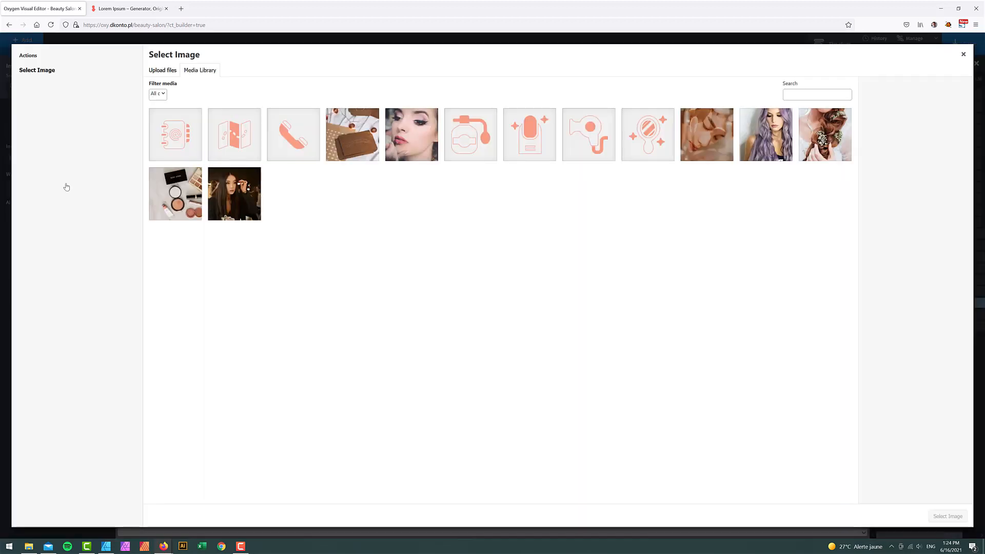
left_click(230, 151)
left_click(931, 518)
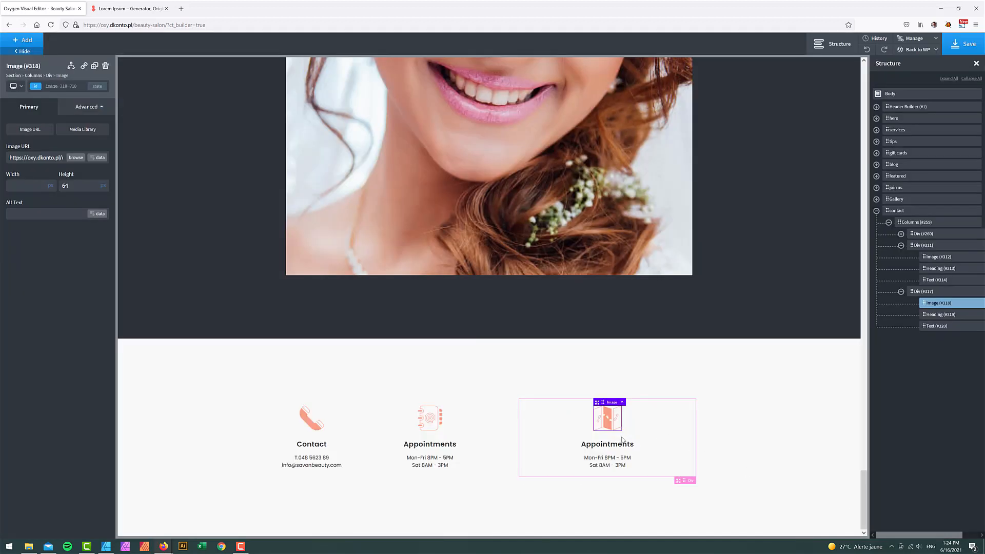
- Title it Address with two-line text 'Etiam rutrum.' / 'Aliquam blandit dui a libero.'
double_click(612, 444)
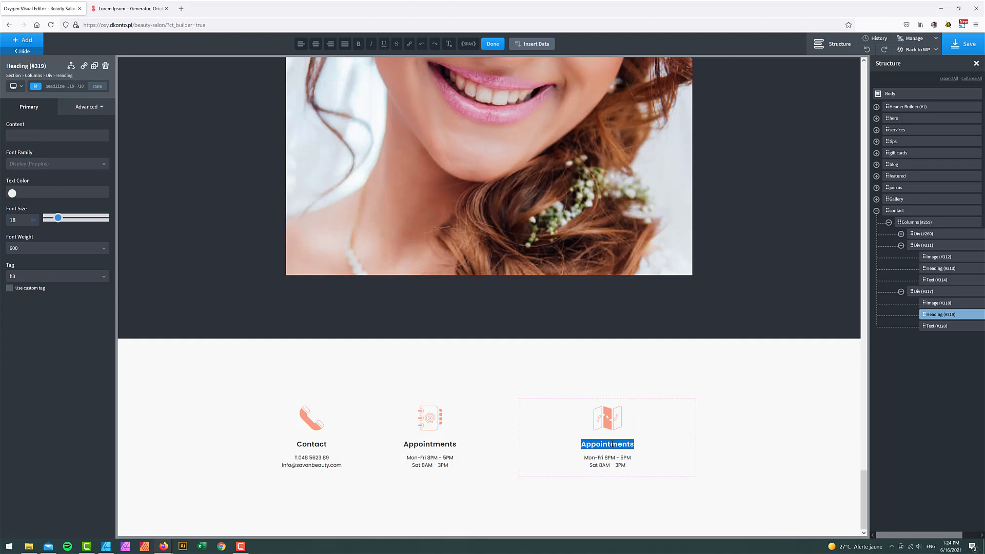
type("Address")
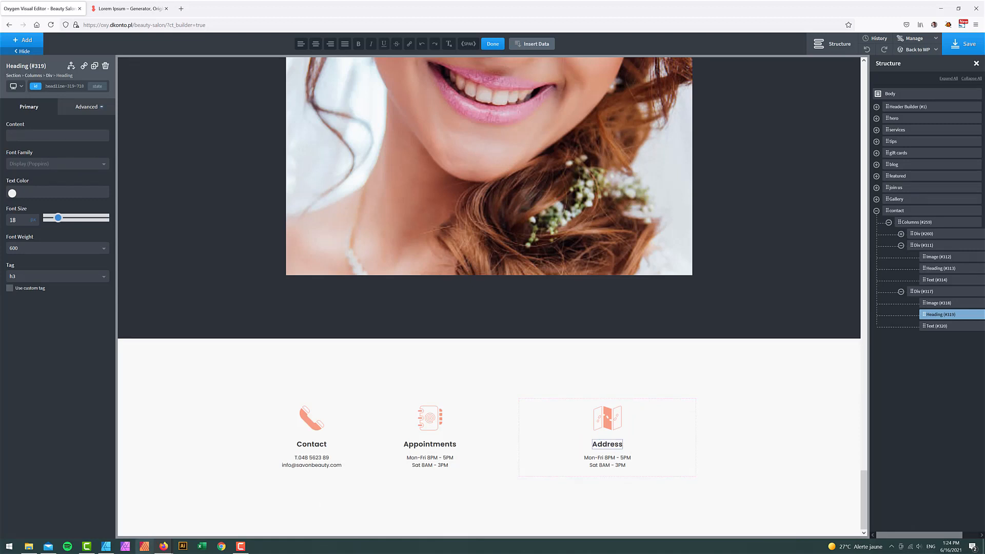
left_click(106, 546)
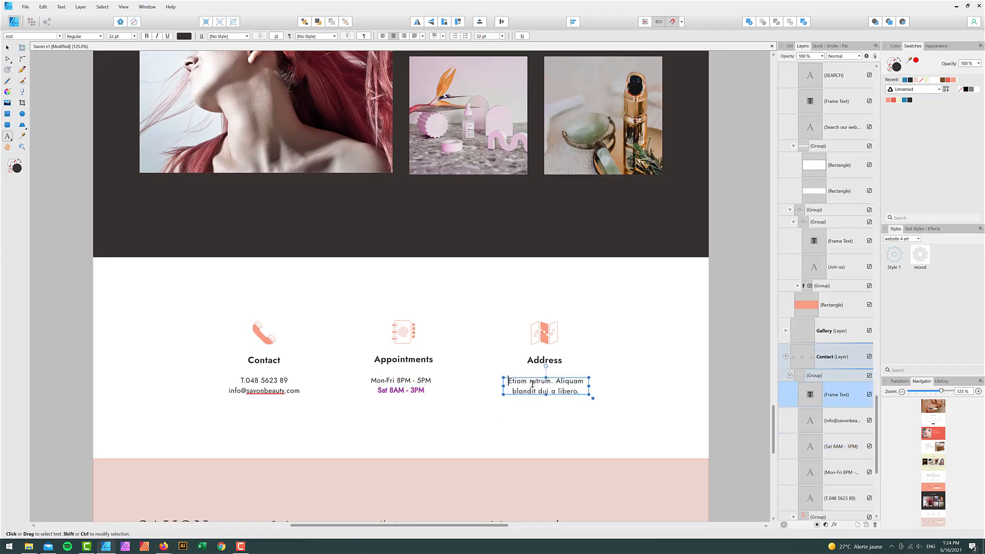
key("ctrl+a")
key("ctrl+c")
left_click(165, 546)
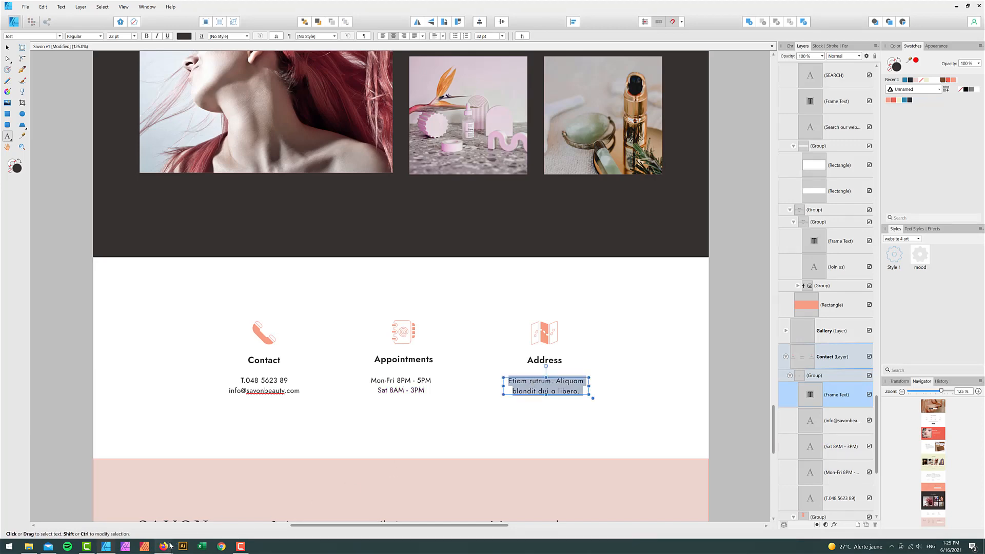
left_click(155, 521)
triple_click(607, 460)
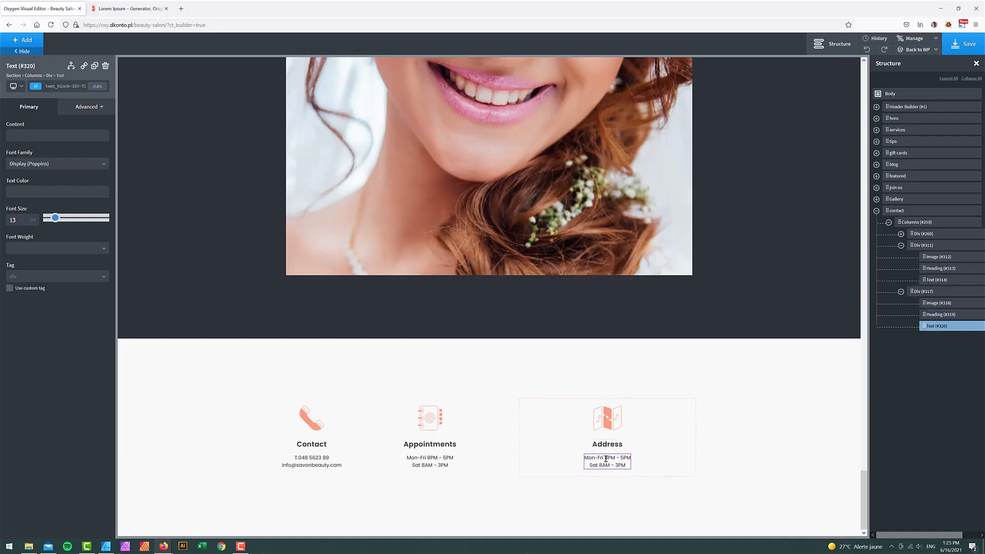
key("ctrl+a")
key("ctrl+v")
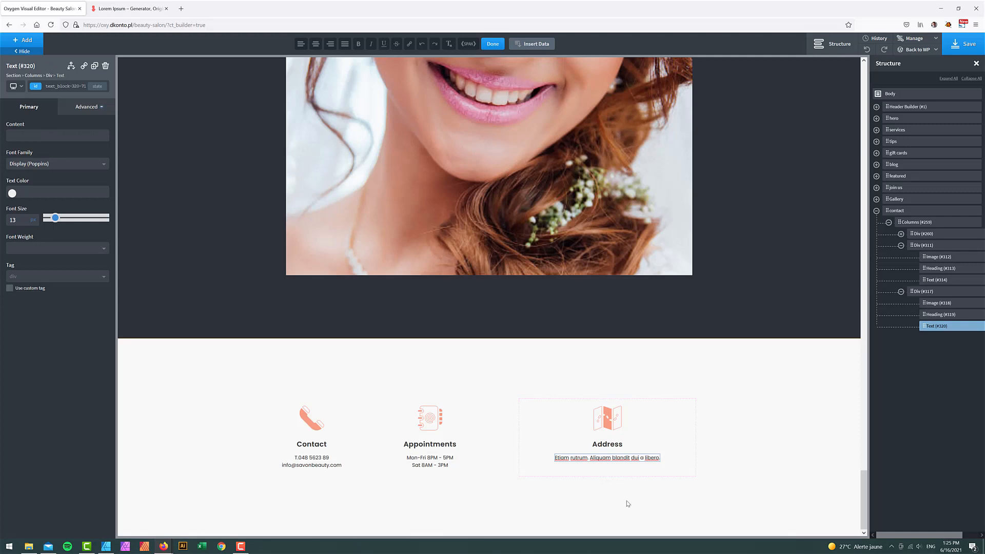
left_click(594, 460)
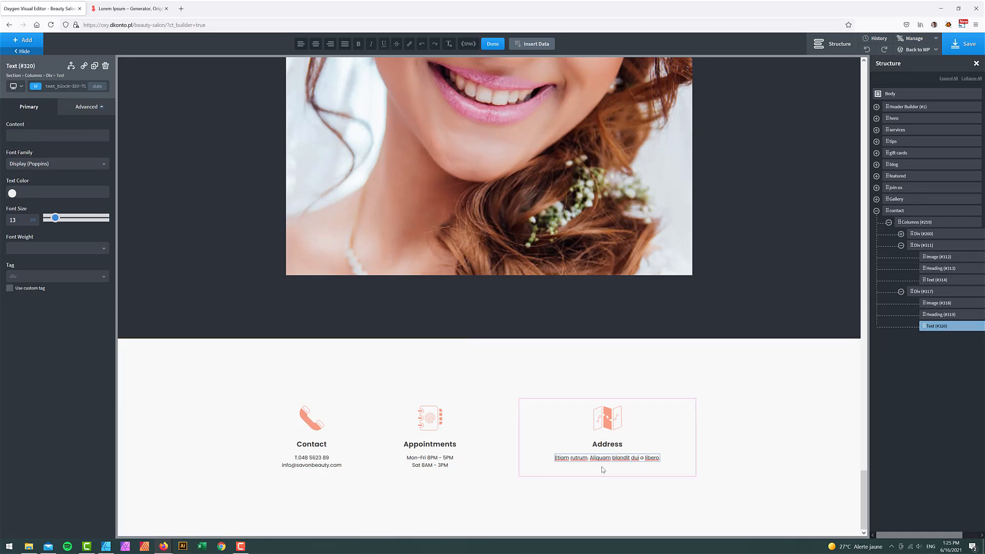
key("Return")
key("BackSpace")
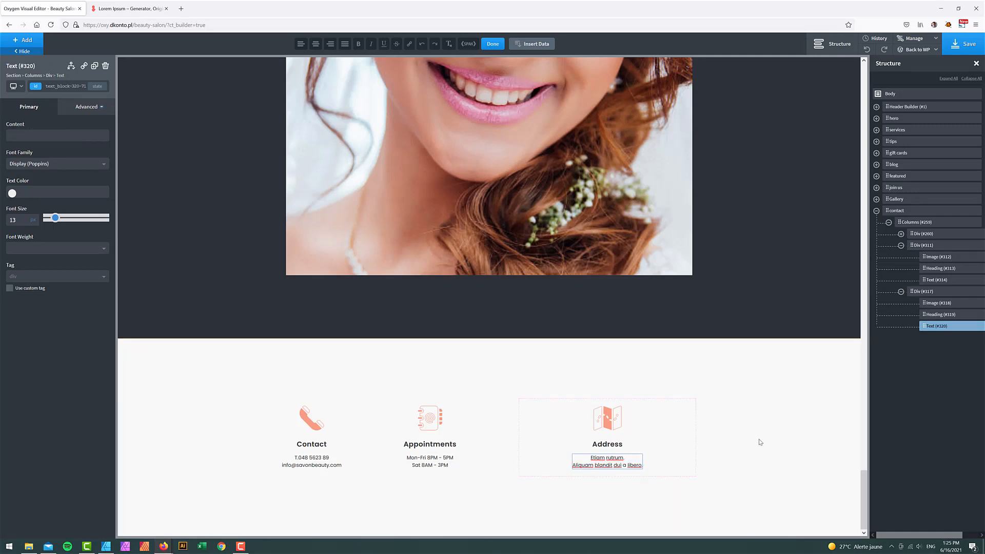
left_click(929, 292)
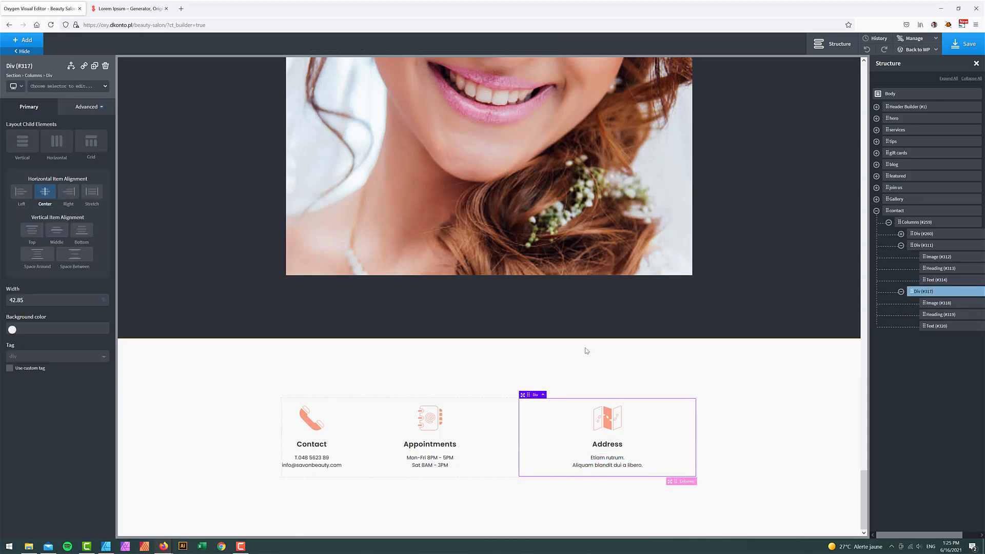
- Set the Address and Appointments column widths to 33
double_click(30, 300)
type("33")
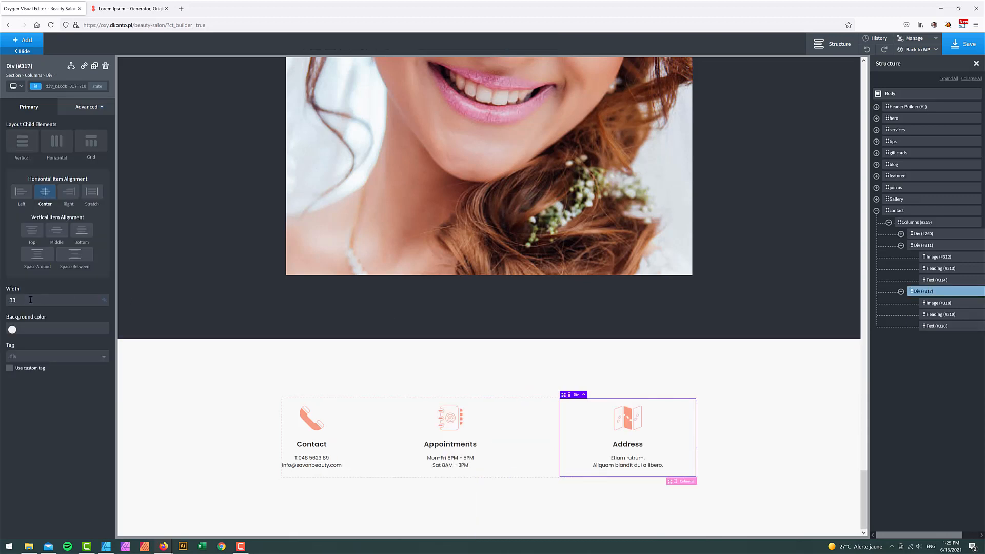
left_click(923, 246)
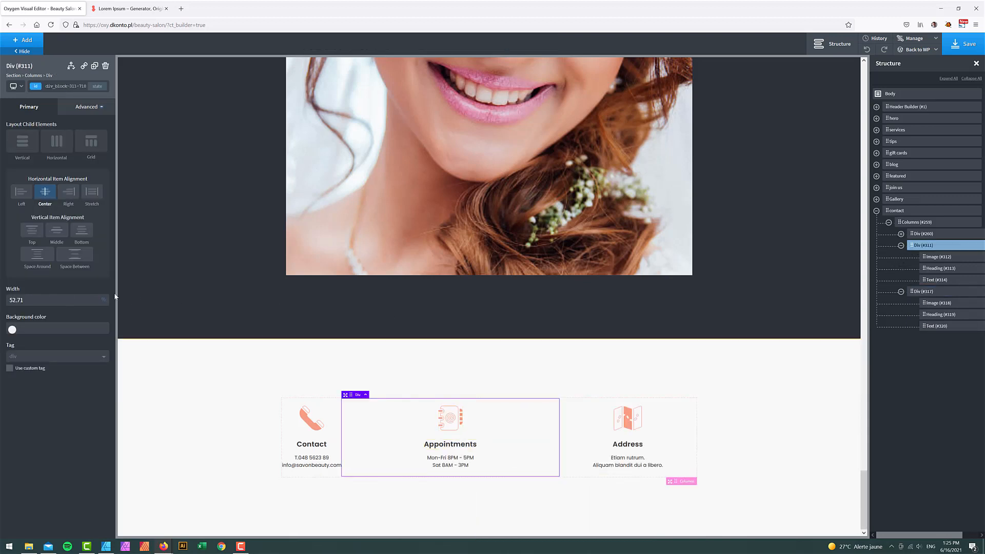
double_click(31, 300)
type("33.33")
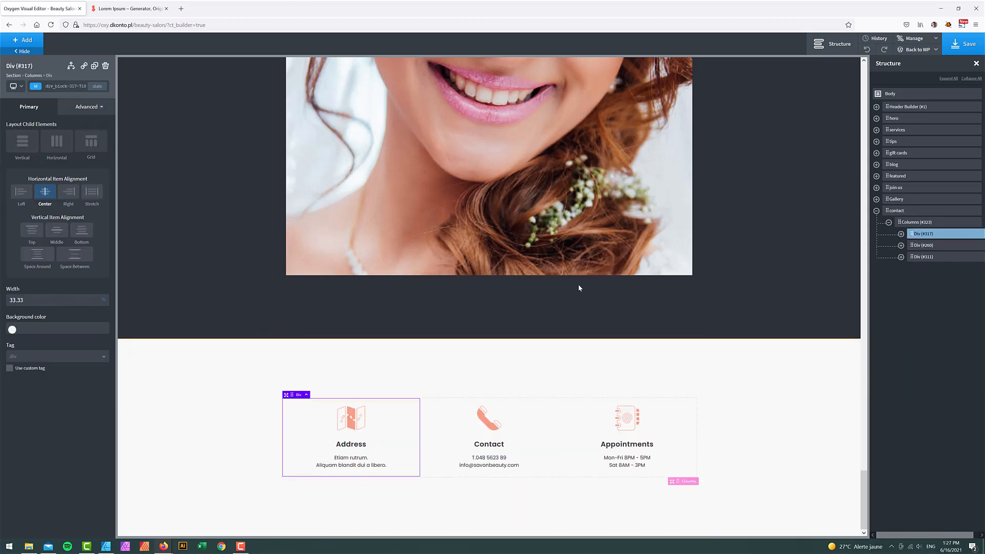
left_click(922, 246)
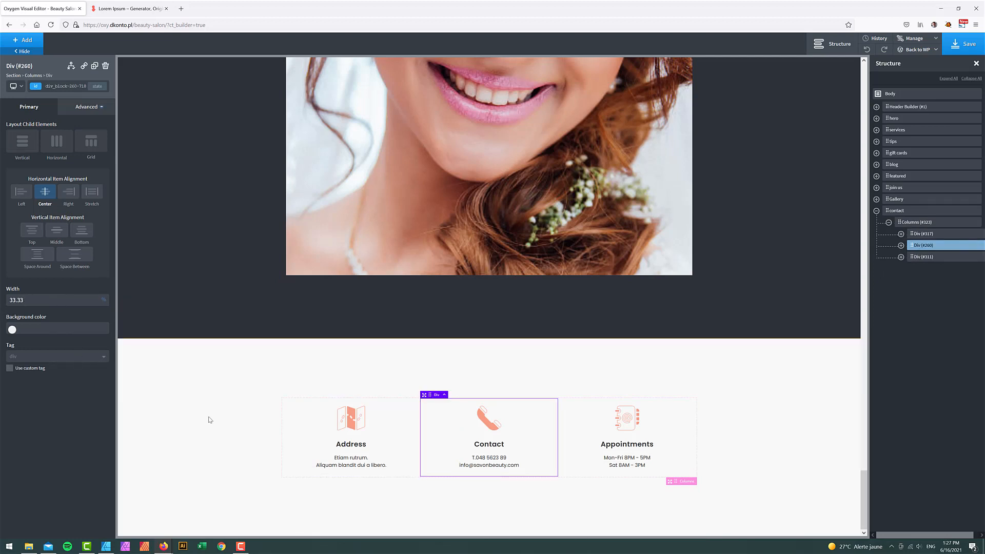
- Compare with the footer mockup, then collapse the contact section in the Structure panel
left_click(107, 547)
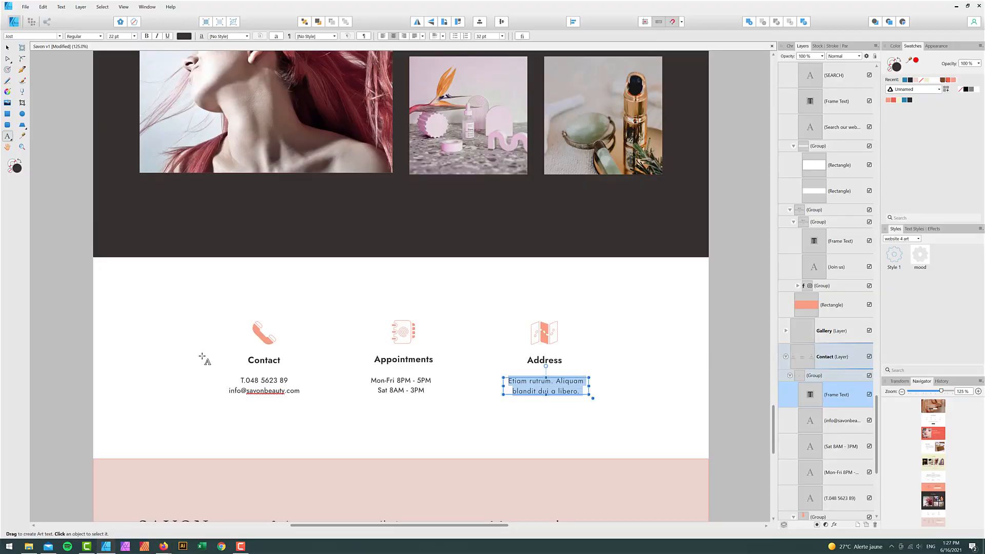
scroll(174, 408, "down", 2)
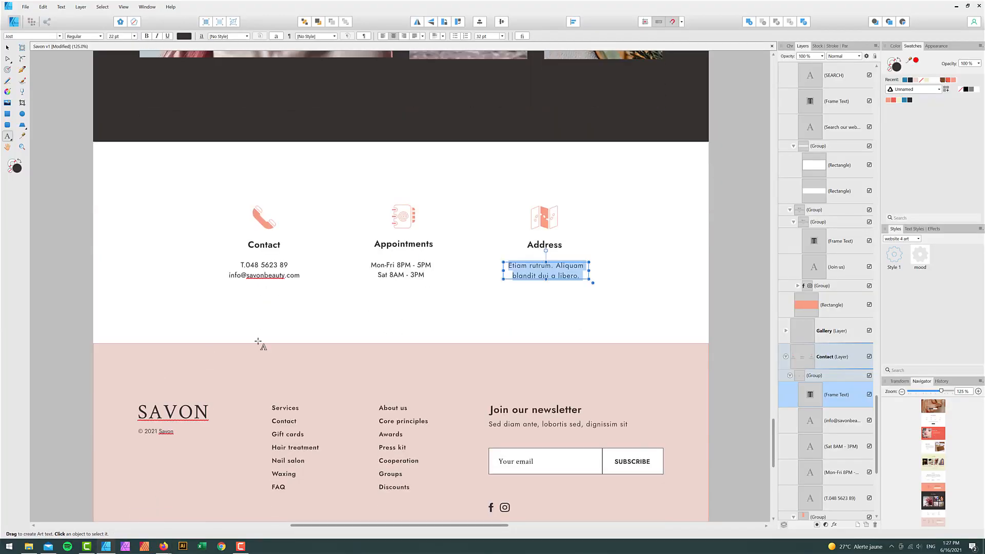
mouse_move(164, 547)
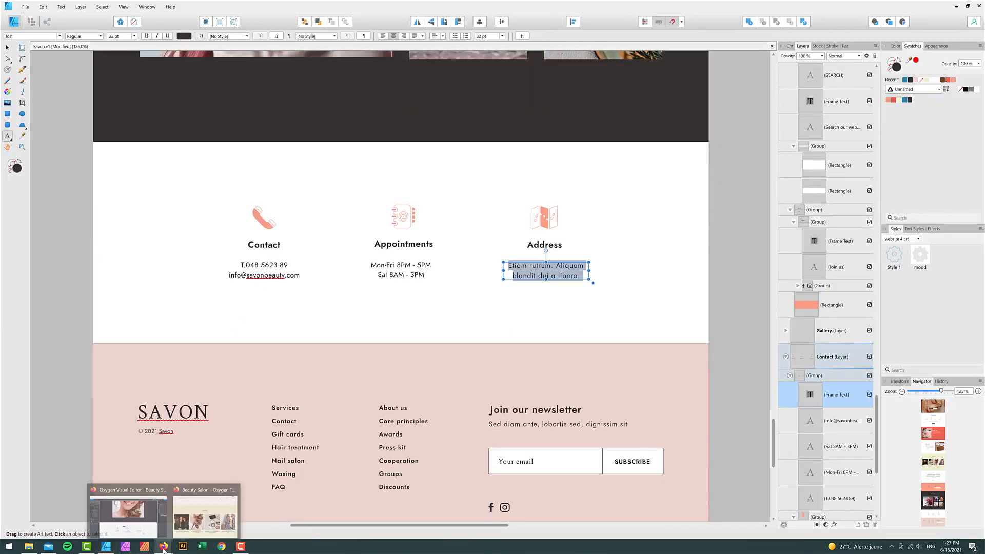
left_click(127, 524)
left_click(876, 210)
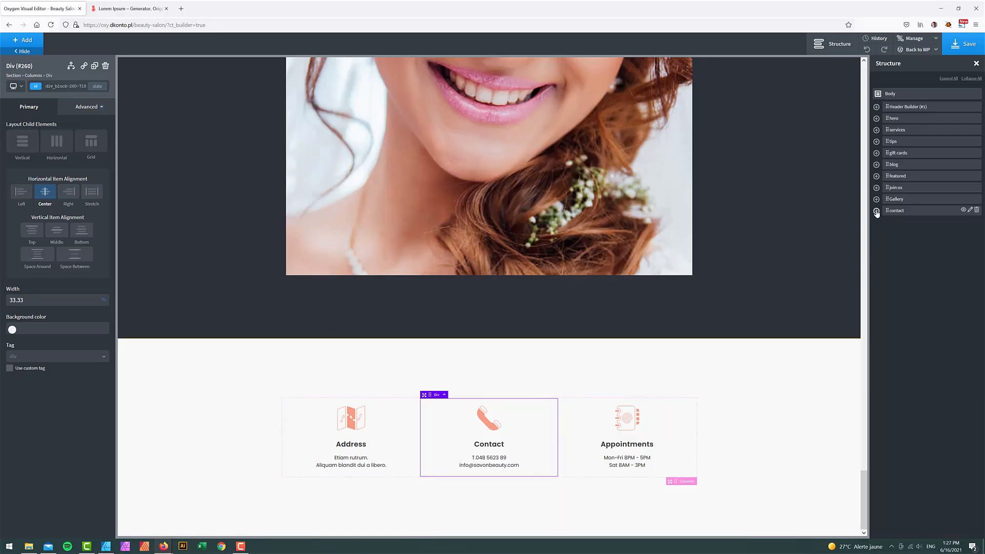
- Add a new section below contact and rename it footer
left_click(32, 43)
type("sec")
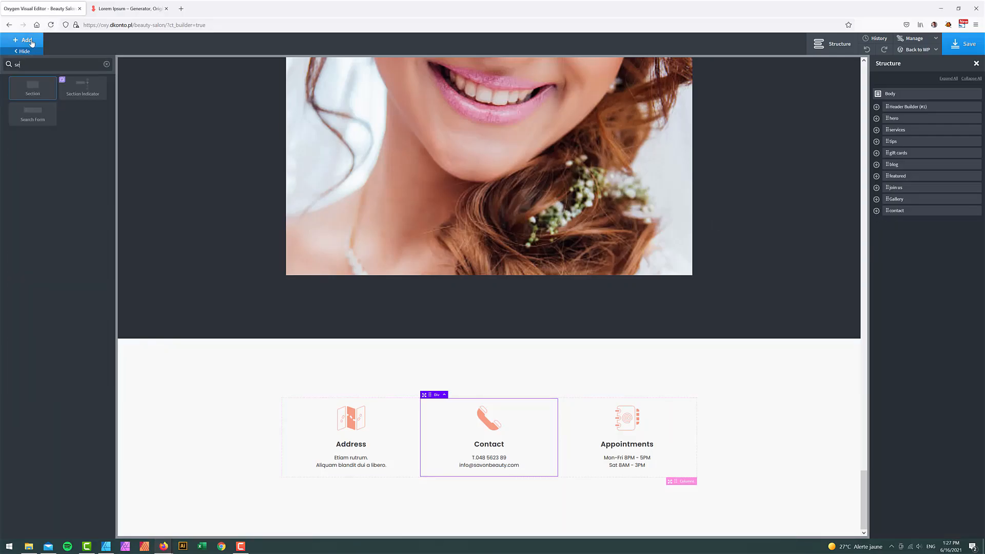
left_click(31, 89)
left_click(971, 222)
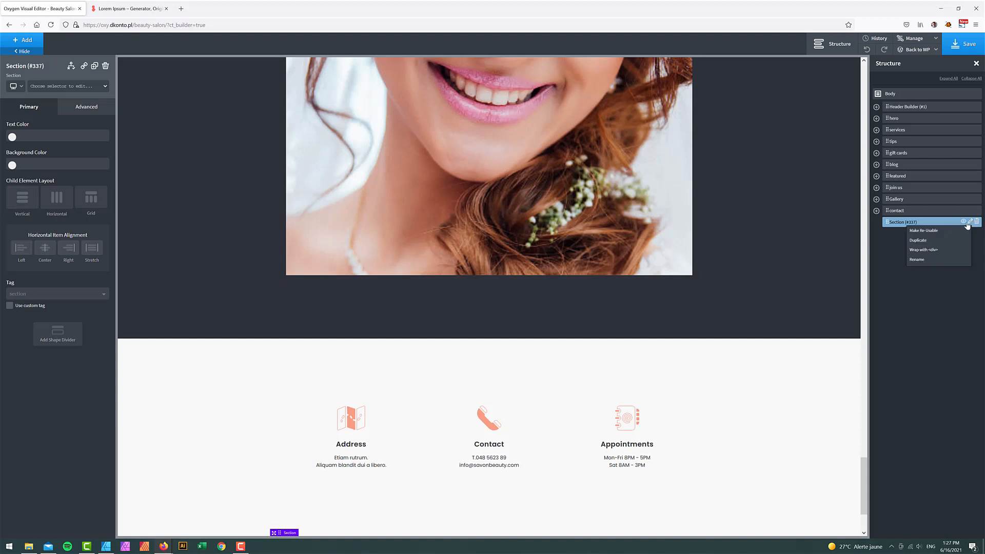
left_click(914, 234)
triple_click(905, 222)
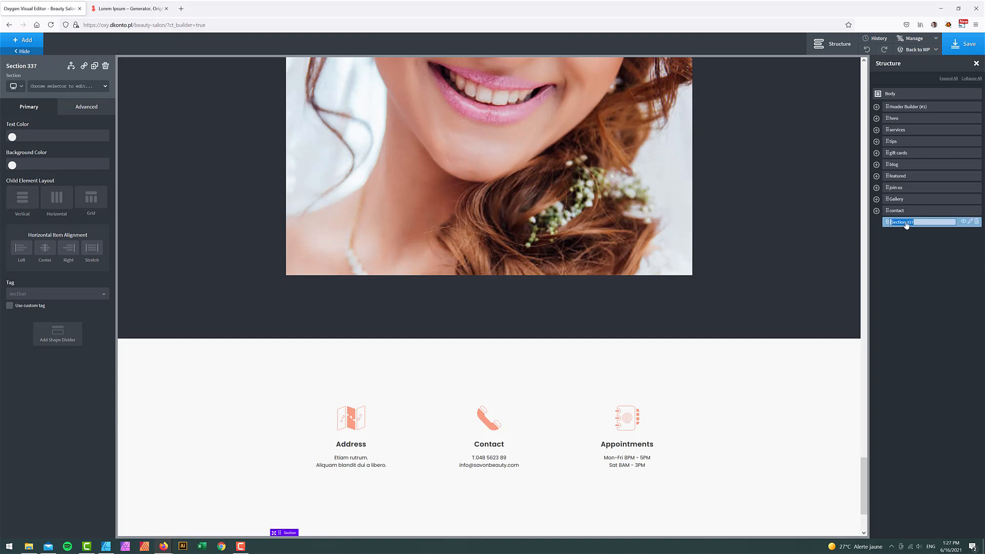
type("footer")
key("Return")
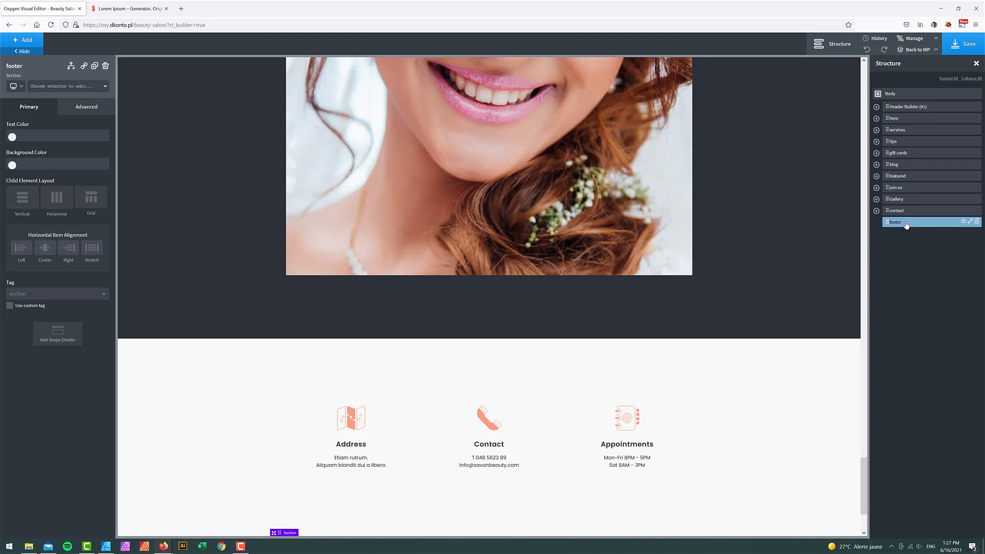
- Add a Columns element to the footer using the 25 25 25 25 layout
scroll(592, 405, "down", 2)
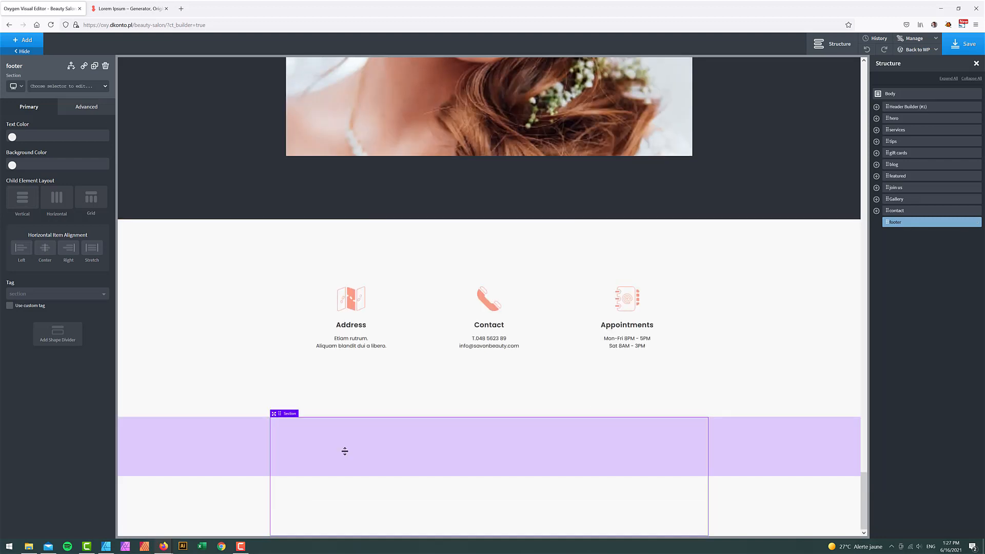
left_click(35, 41)
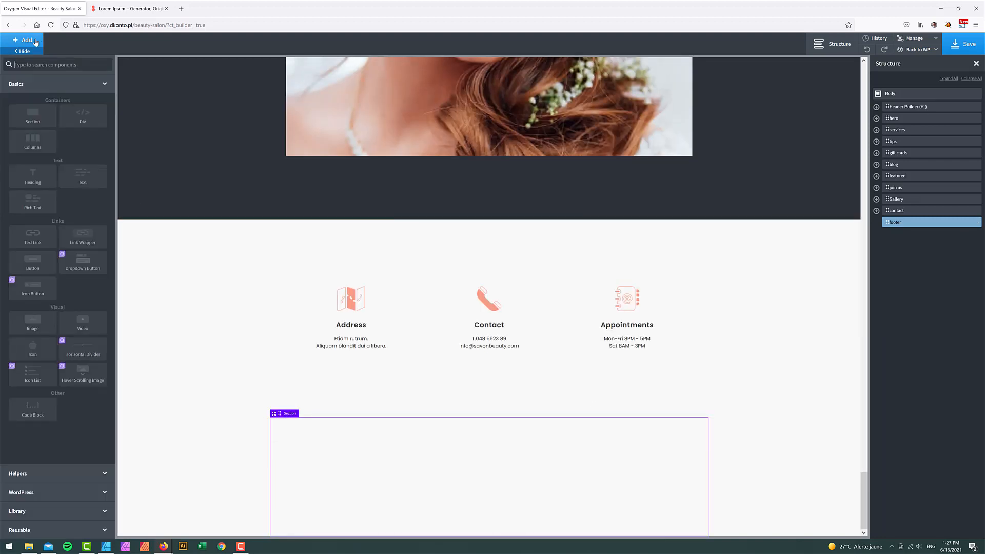
type("col")
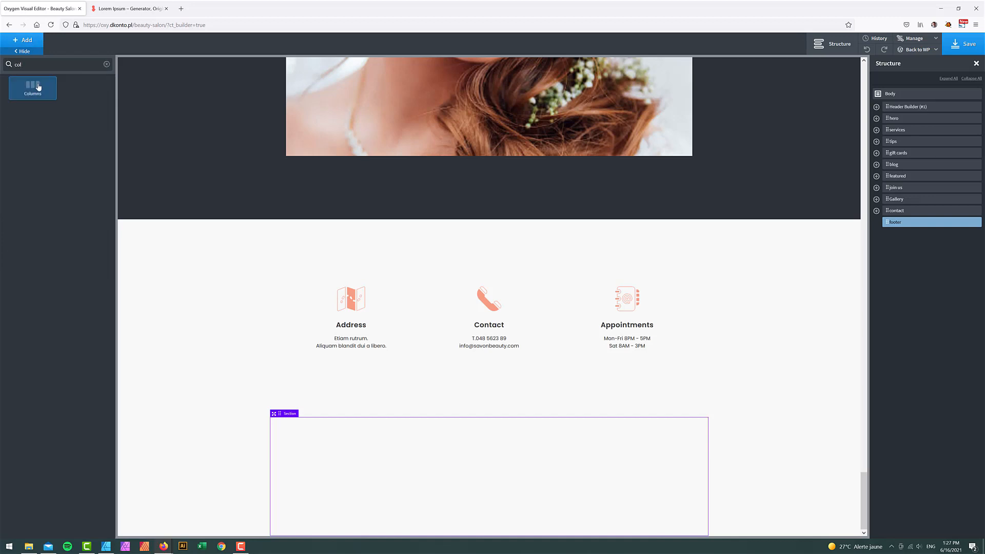
left_click(38, 88)
left_click(107, 547)
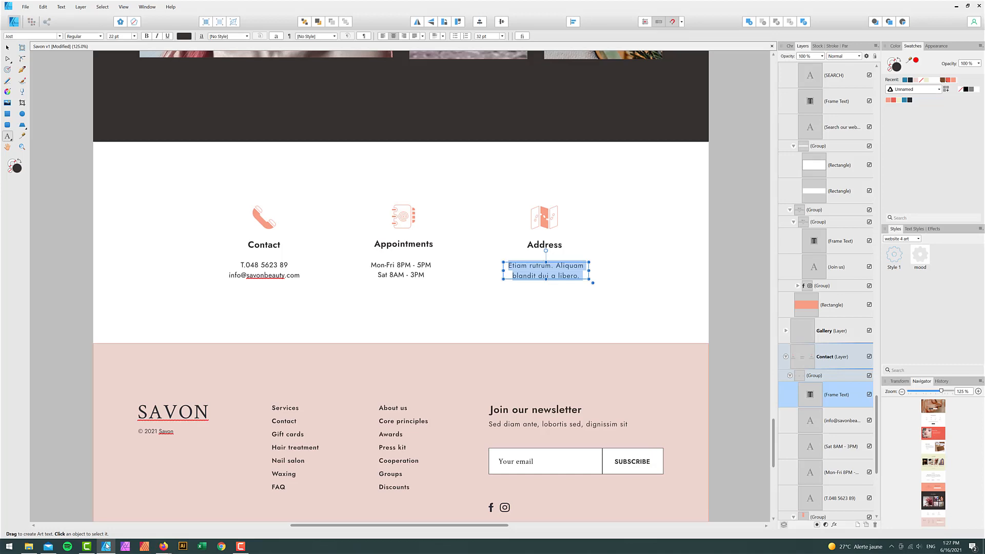
left_click(106, 547)
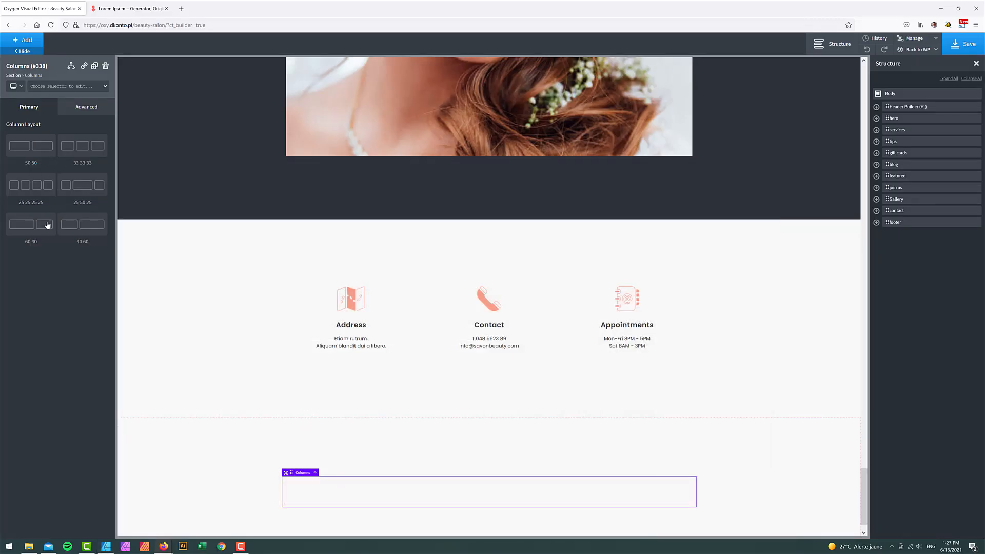
left_click(42, 198)
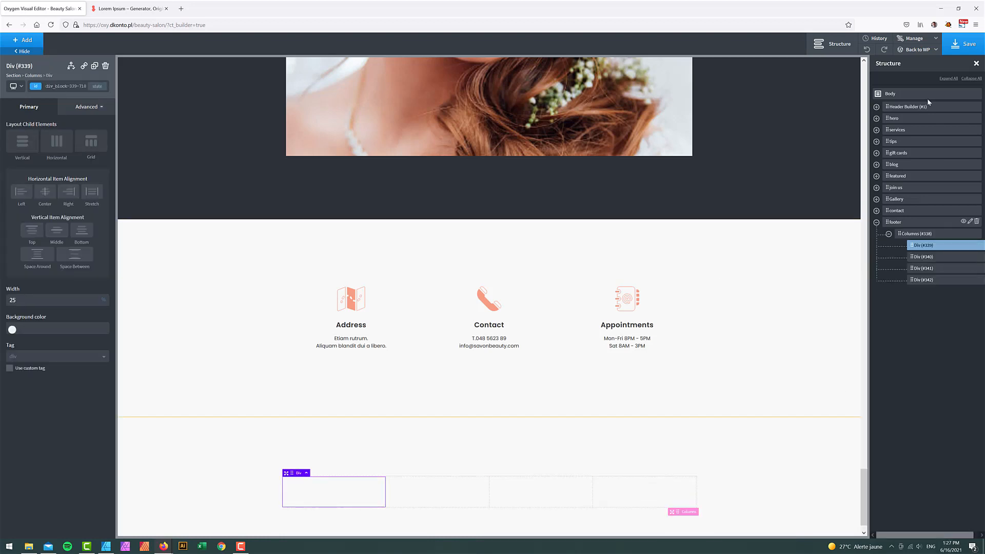
- Expand Header Builder, its row and left area in the Structure panel
left_click(876, 107)
left_click(888, 118)
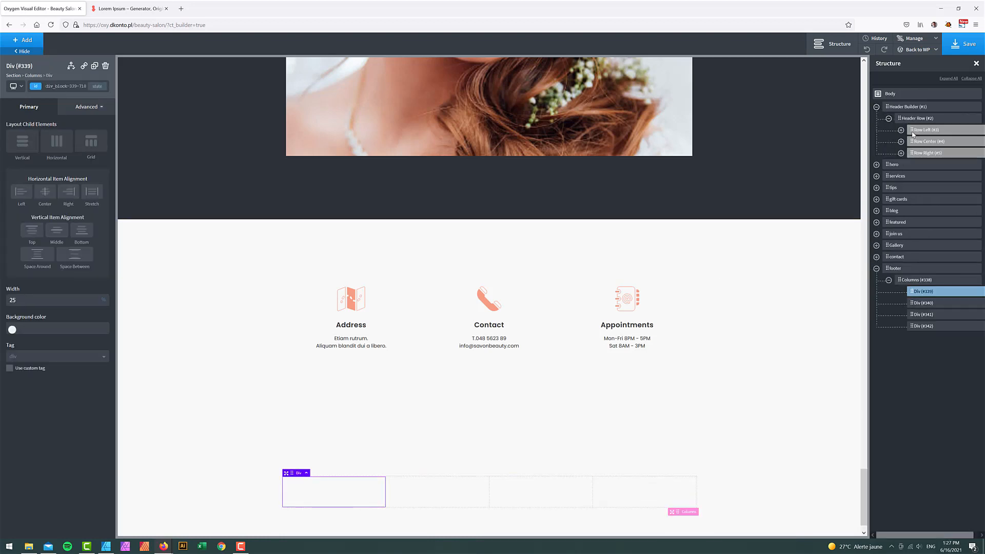
left_click(901, 130)
- Duplicate the header's SAVON heading (#6) and drag the copy into footer Div #339
left_click(935, 142)
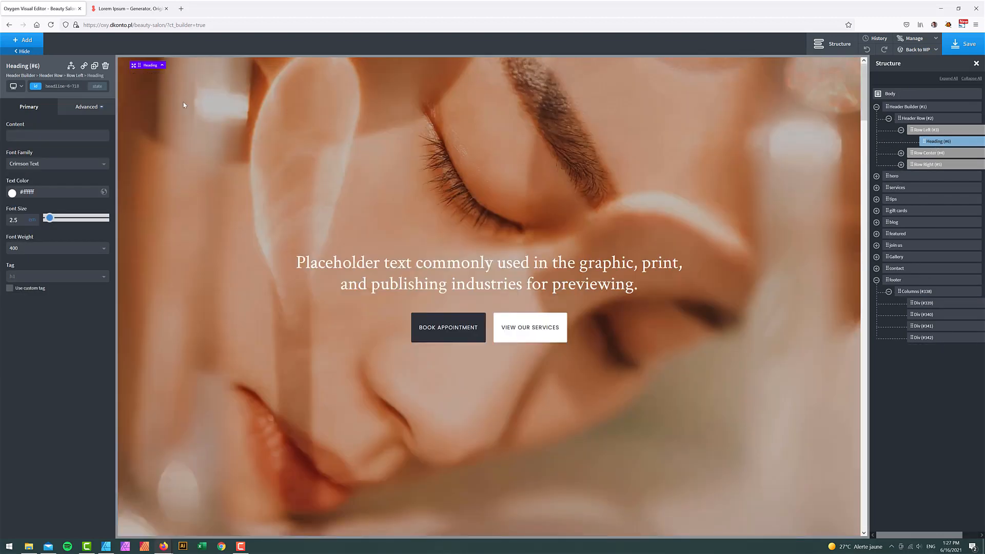
left_click(94, 66)
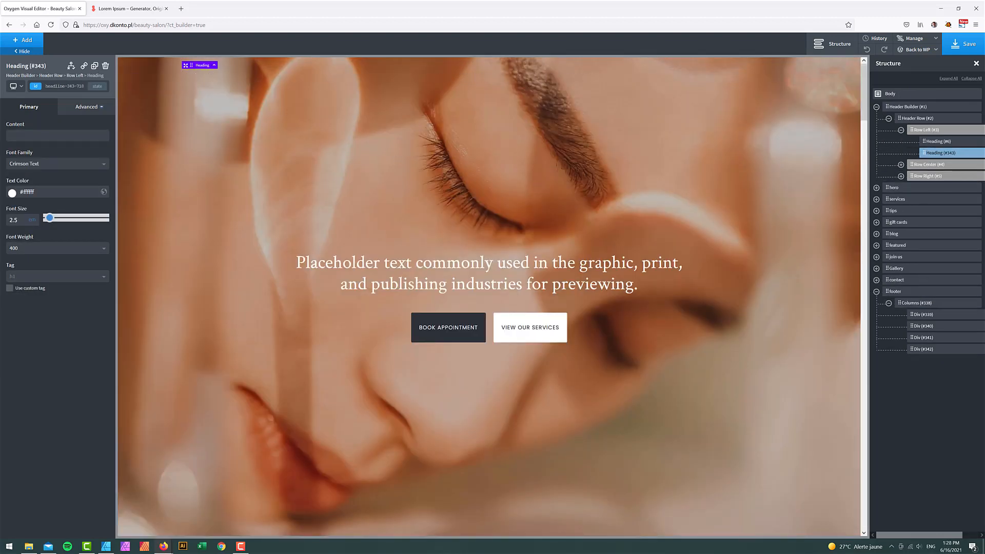
left_click_drag(925, 154, 918, 304)
- Set the footer section's background colour to Savon - Skin
left_click(898, 280)
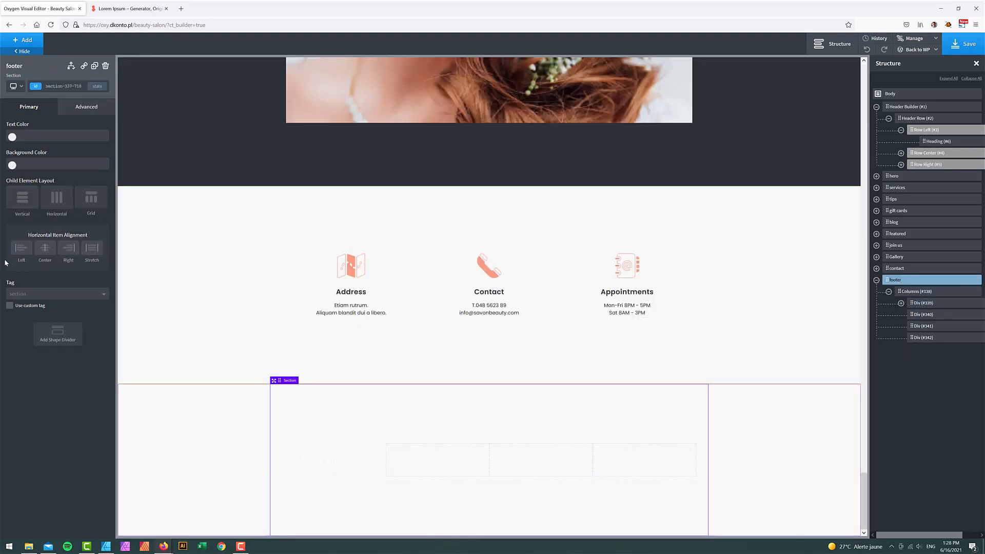
left_click(85, 109)
left_click(61, 129)
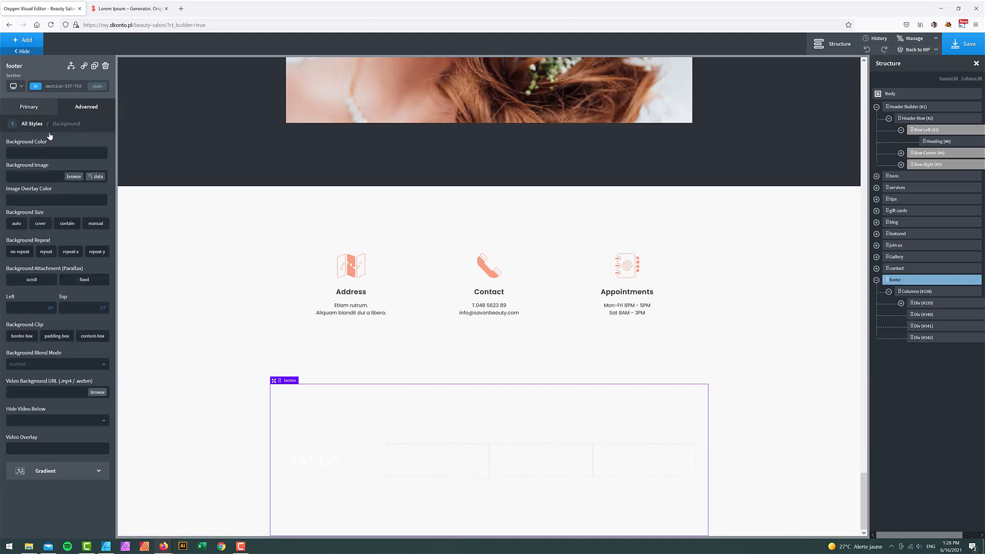
left_click(12, 155)
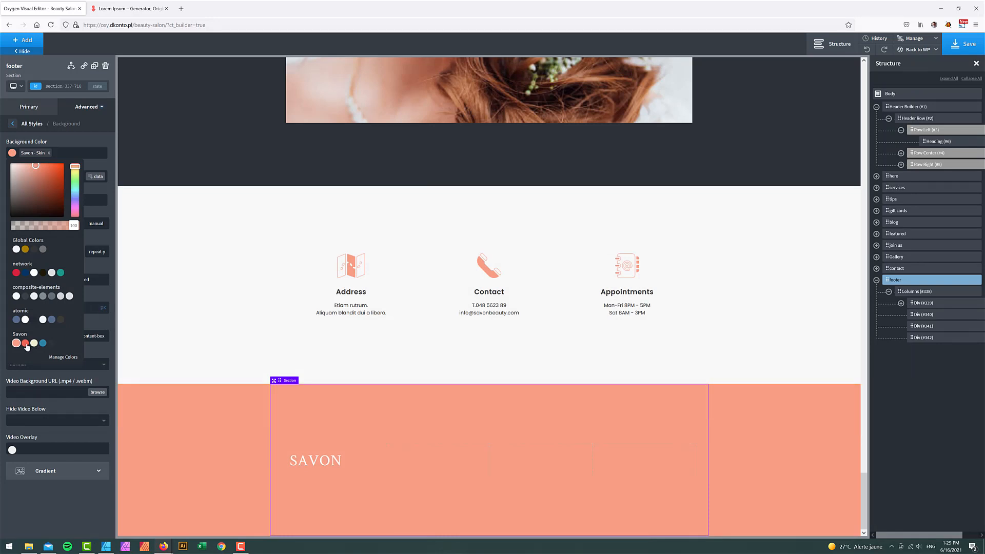
left_click(25, 343)
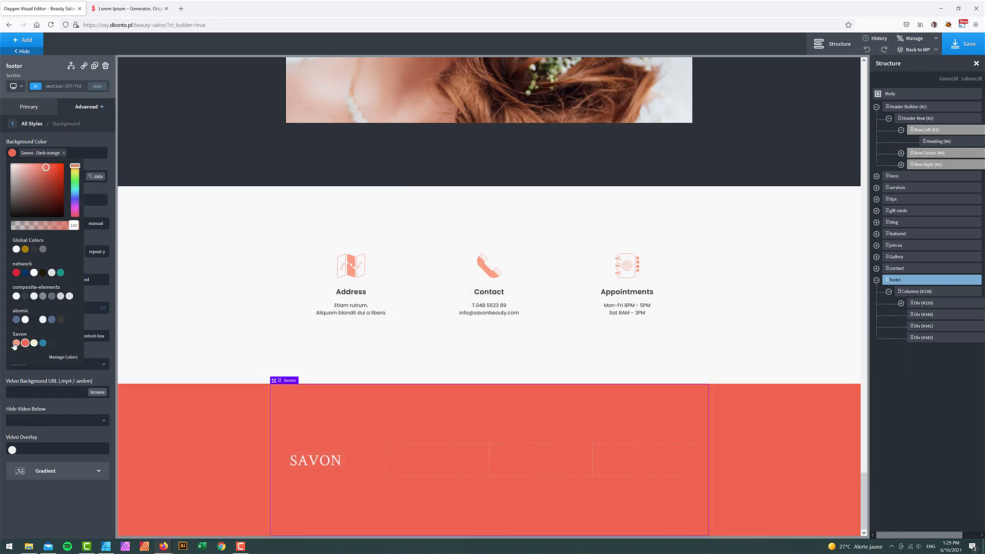
left_click(16, 343)
- Set the footer's SAVON heading text colour to Savon - Dark
left_click(325, 459)
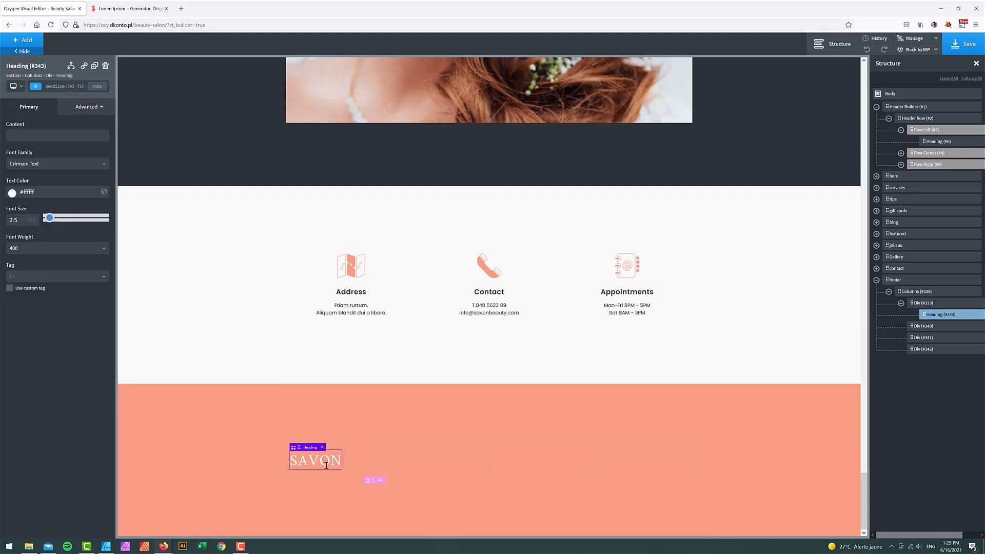
left_click(12, 193)
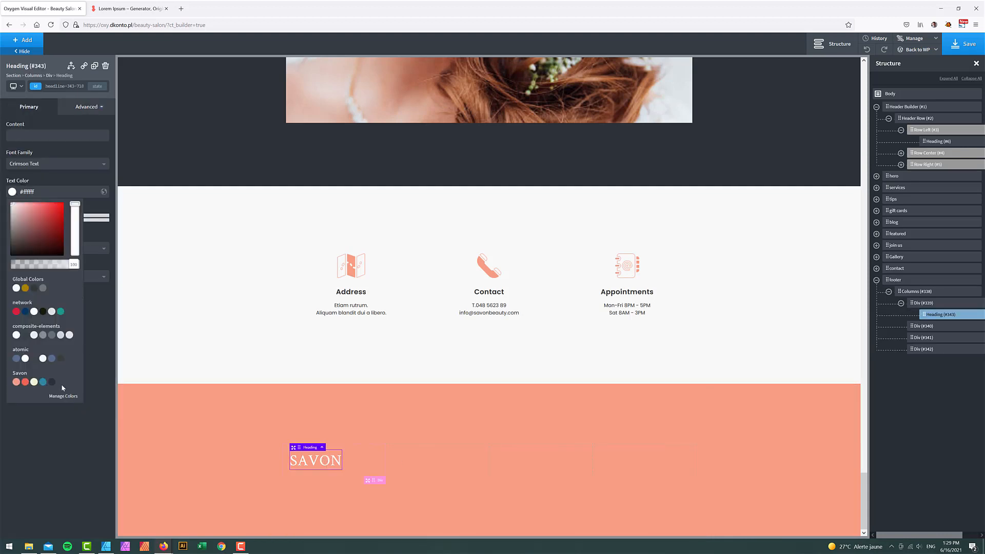
left_click(931, 303)
left_click(39, 43)
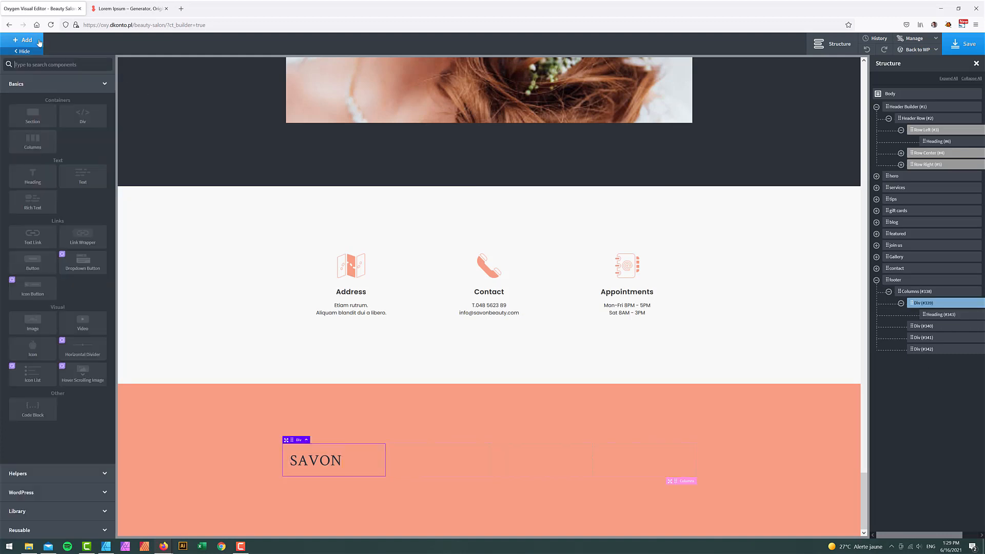
- Add a Code Block to the footer's first column and clear its hello world sample
type("cod")
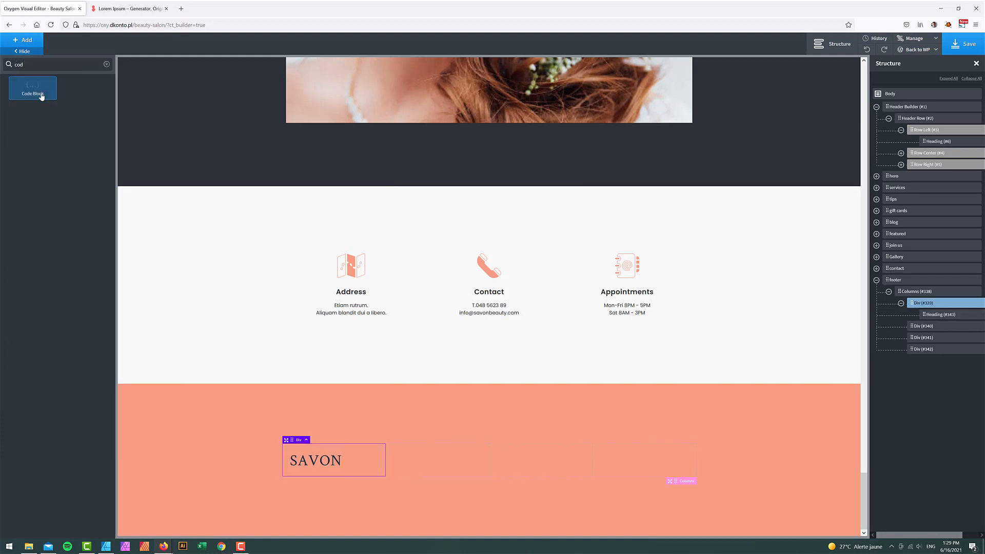
left_click(40, 94)
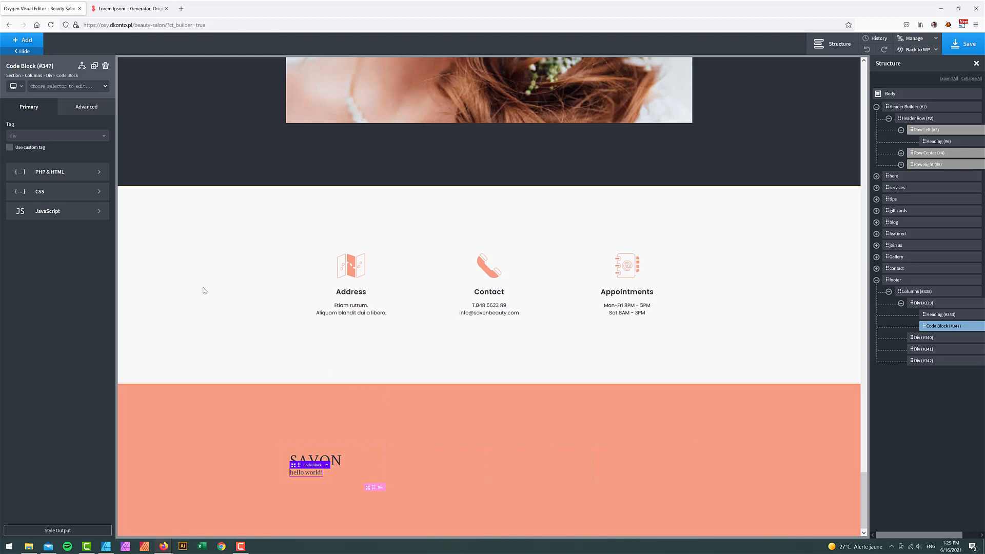
left_click(57, 171)
left_click_drag(43, 143, 74, 142)
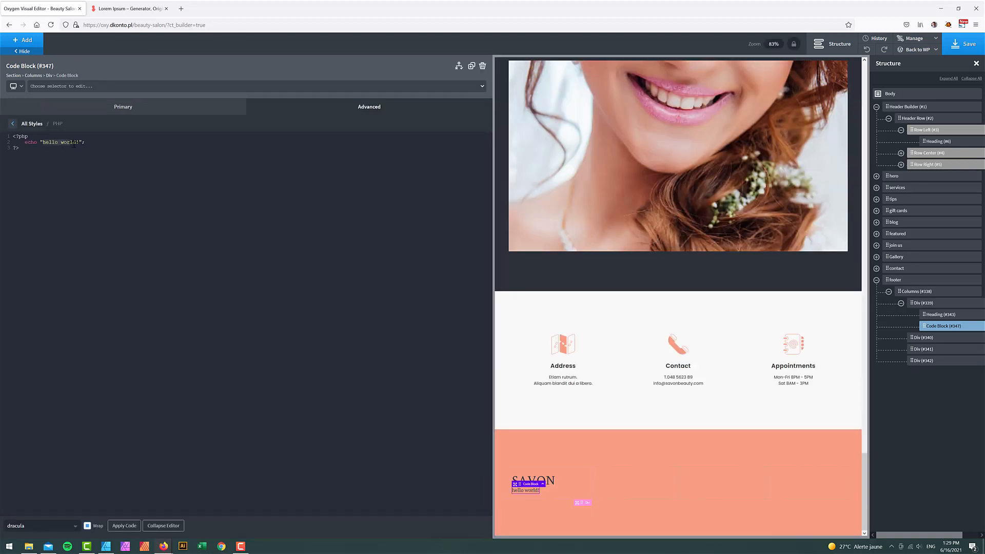
key("BackSpace")
- Write PHP echoing '&copy; ', date("Y") and ' Savon inc', apply it, and collapse the editor
type("&copy;")
key("Right")
type(".")
type("date")
type("(")
type("\"\"")
type("Y")
left_click(132, 526)
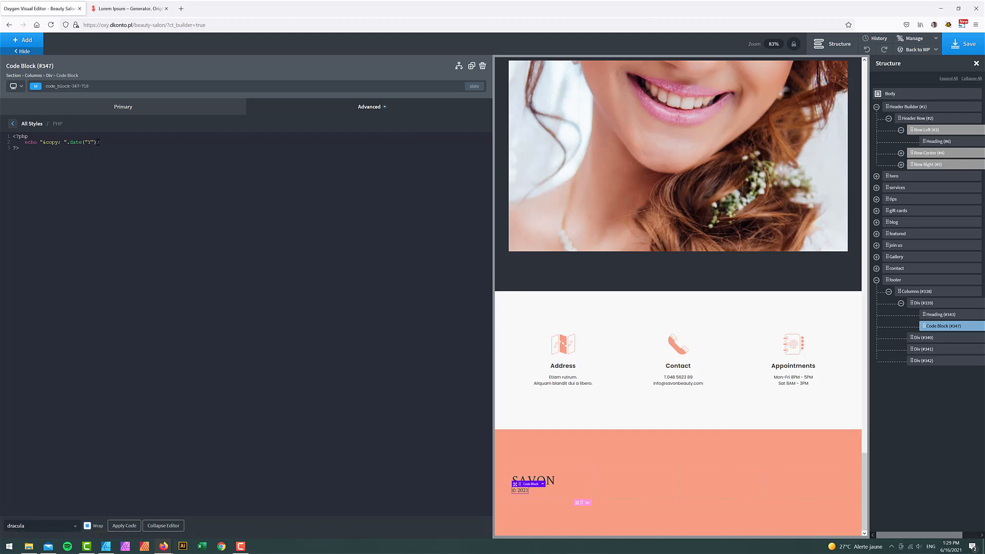
type(".\" Savon inc")
left_click(135, 529)
left_click(124, 526)
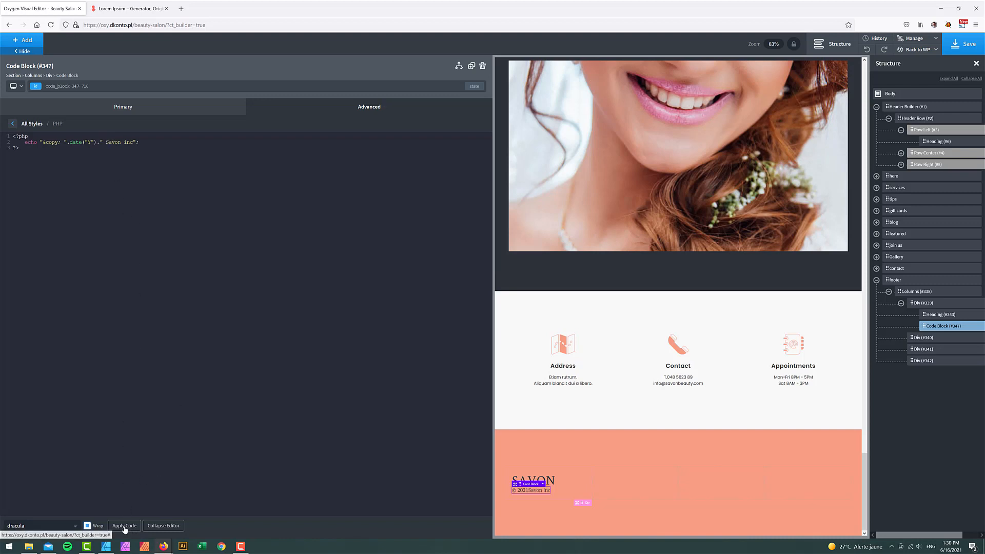
left_click(166, 525)
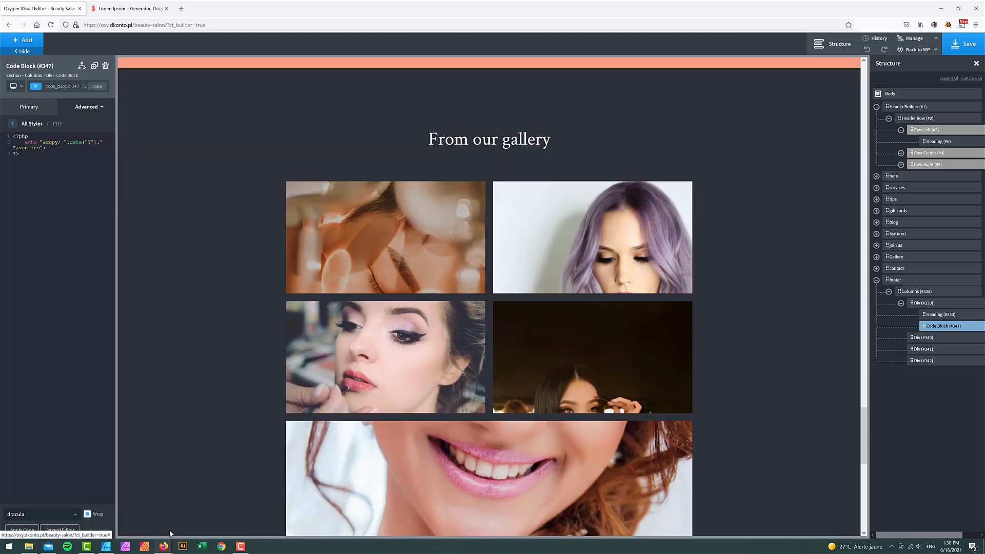
- Set the © 2021 Savon inc code block to Display (Poppins) at font size 12
scroll(758, 349, "down", 5)
scroll(758, 349, "down", 5)
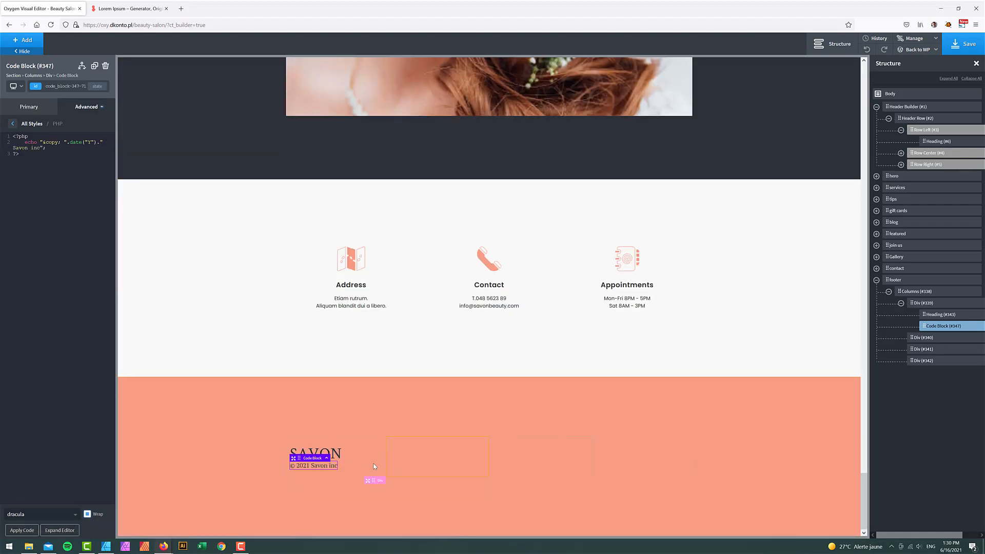
left_click(109, 547)
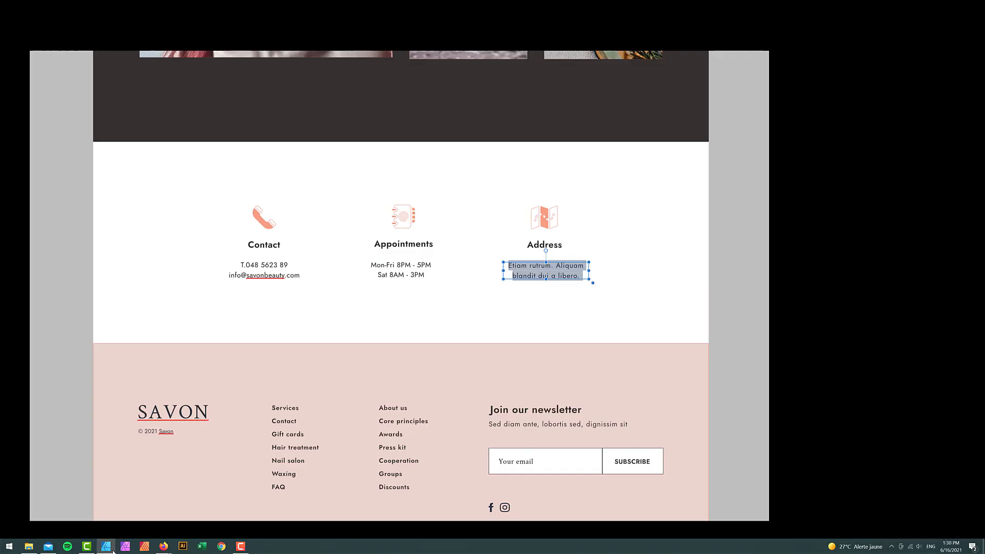
left_click(111, 548)
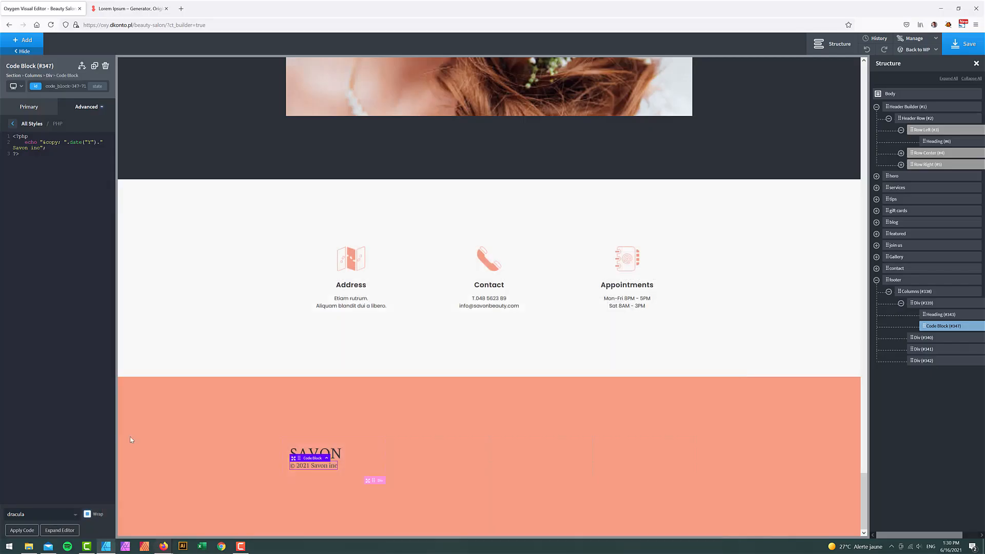
left_click(39, 108)
left_click(67, 107)
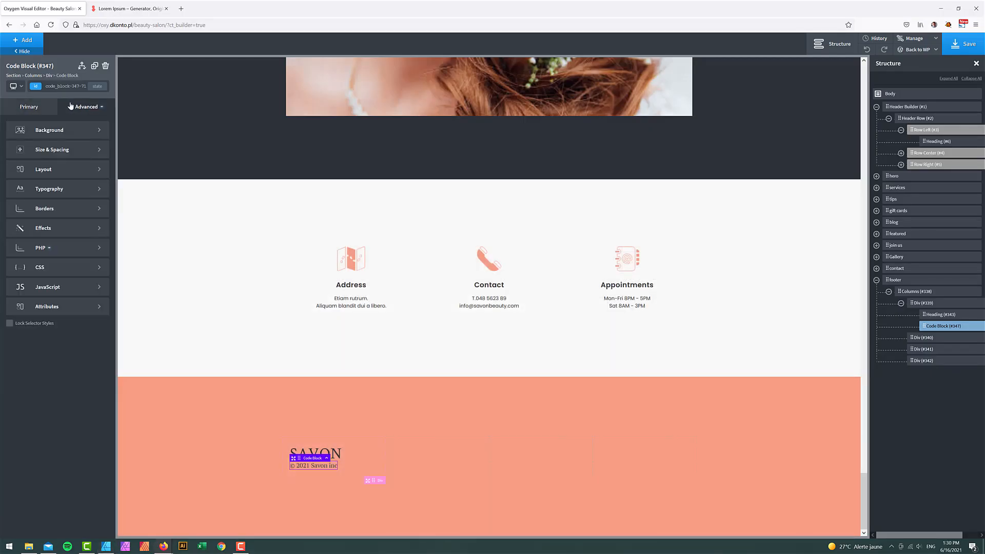
left_click(50, 189)
left_click(27, 153)
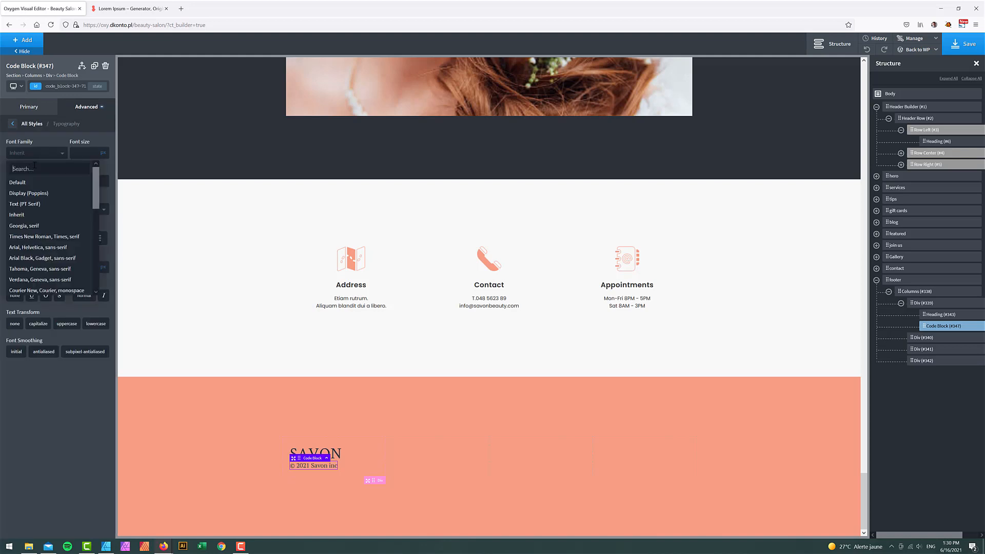
left_click(29, 193)
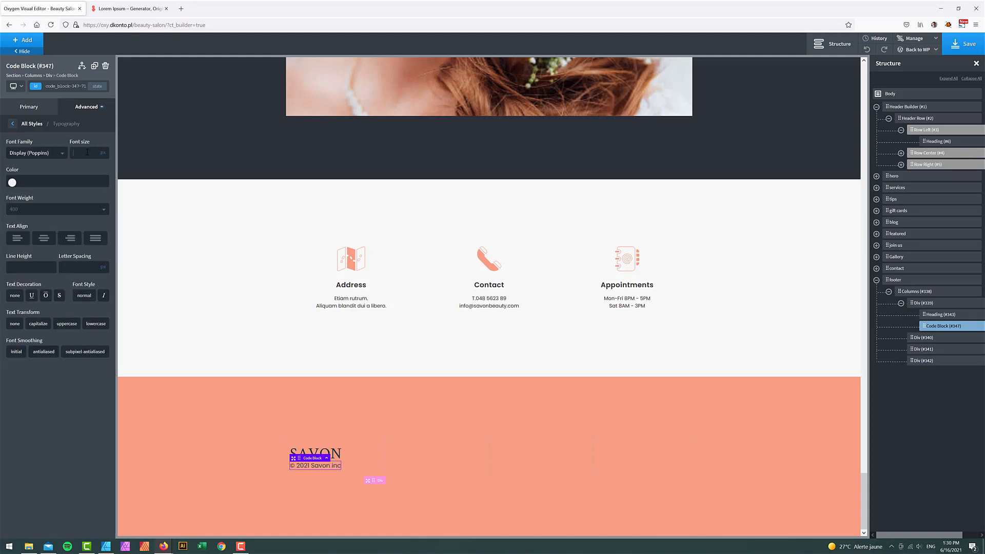
left_click(87, 153)
type("12")
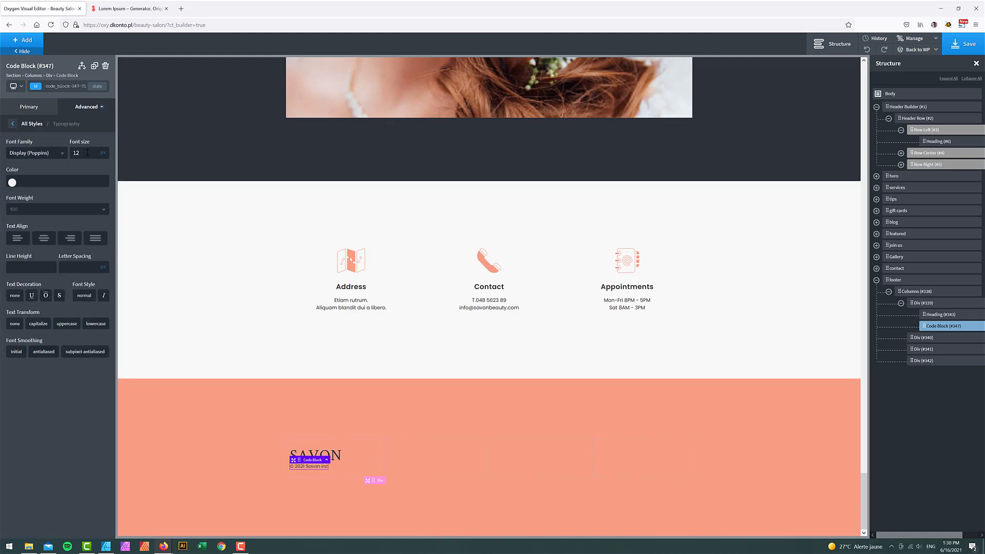
left_click(420, 423)
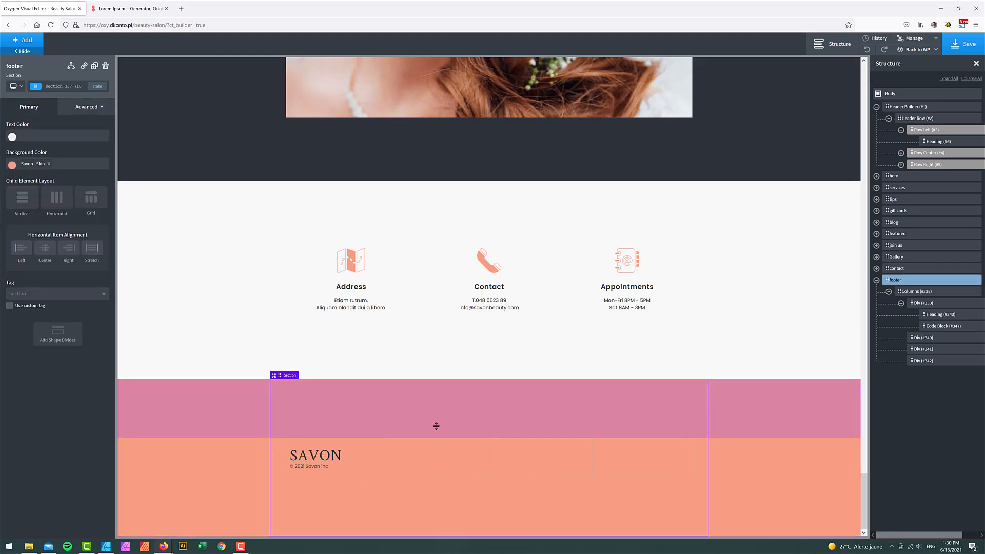
left_click(107, 547)
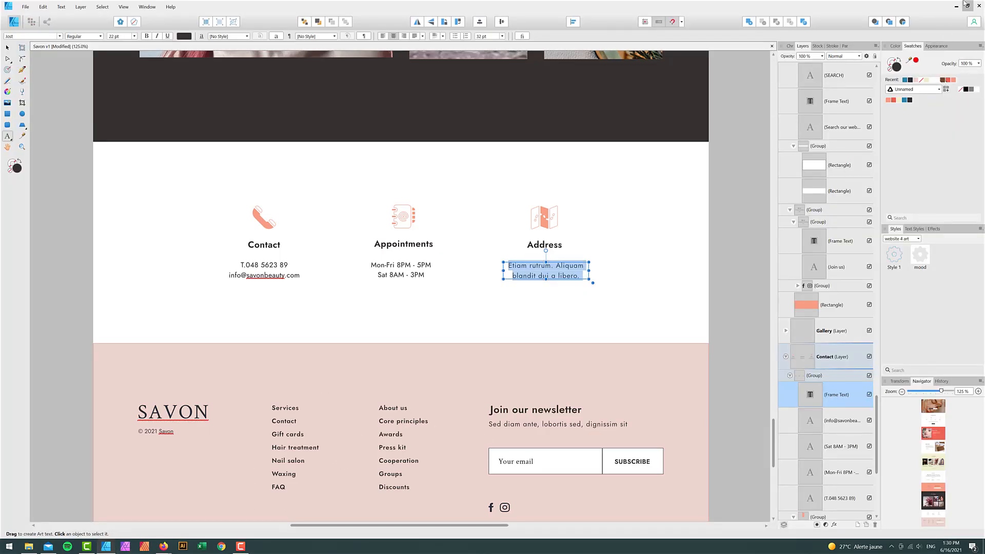
- Scroll the mockup up to the Join us and Search area, then return to Firefox
scroll(628, 245, "up", 9)
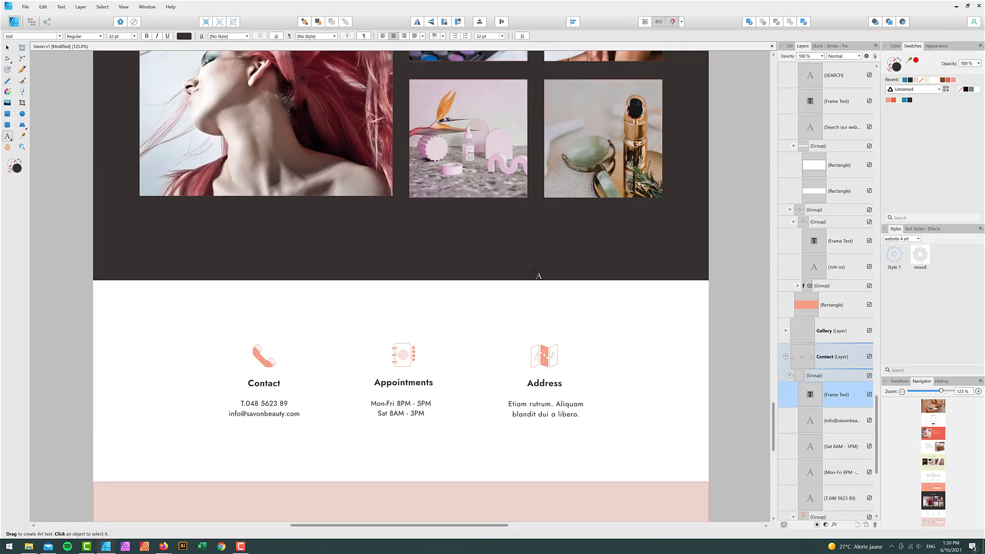
scroll(534, 270, "up", 3)
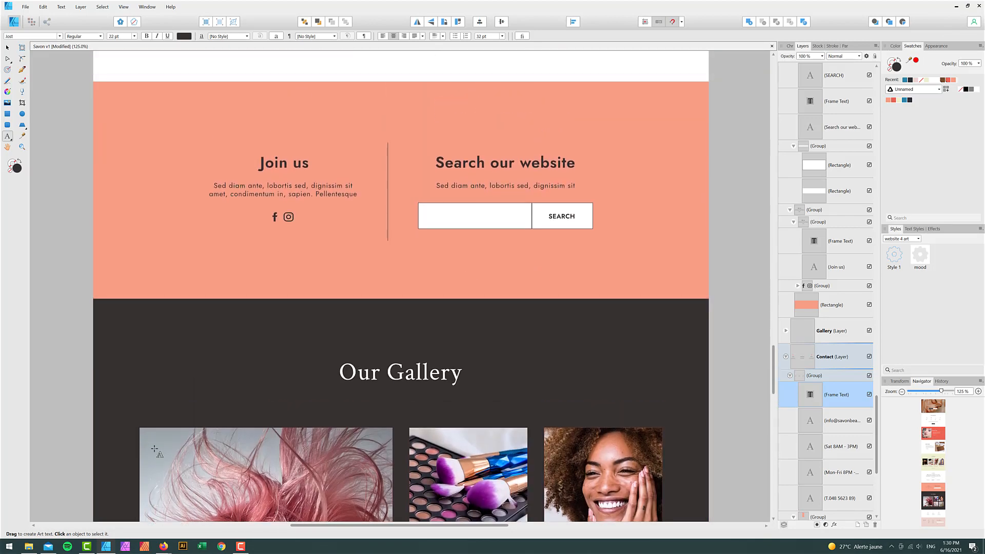
mouse_move(165, 546)
left_click(135, 531)
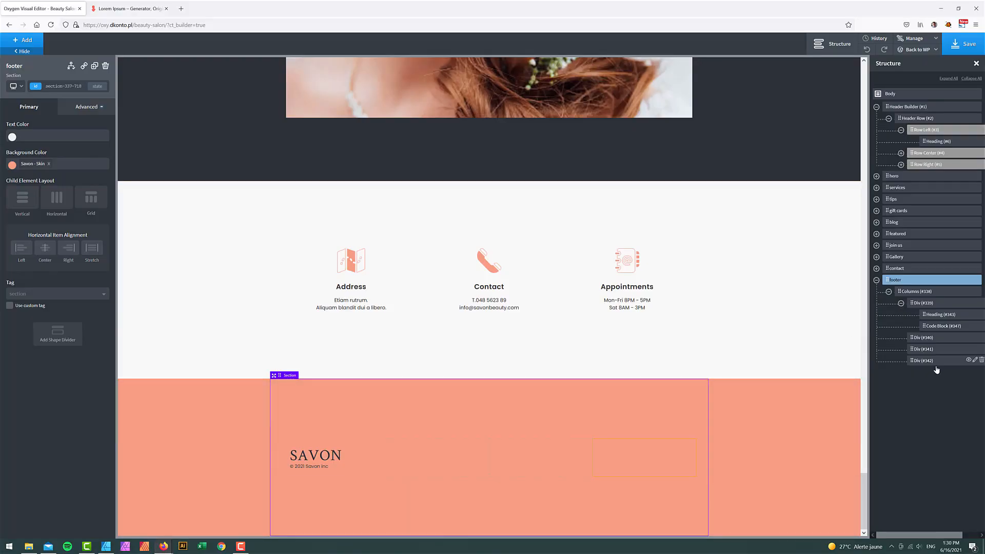
- Add a Text element to the footer's second column reading Link 1
left_click(923, 338)
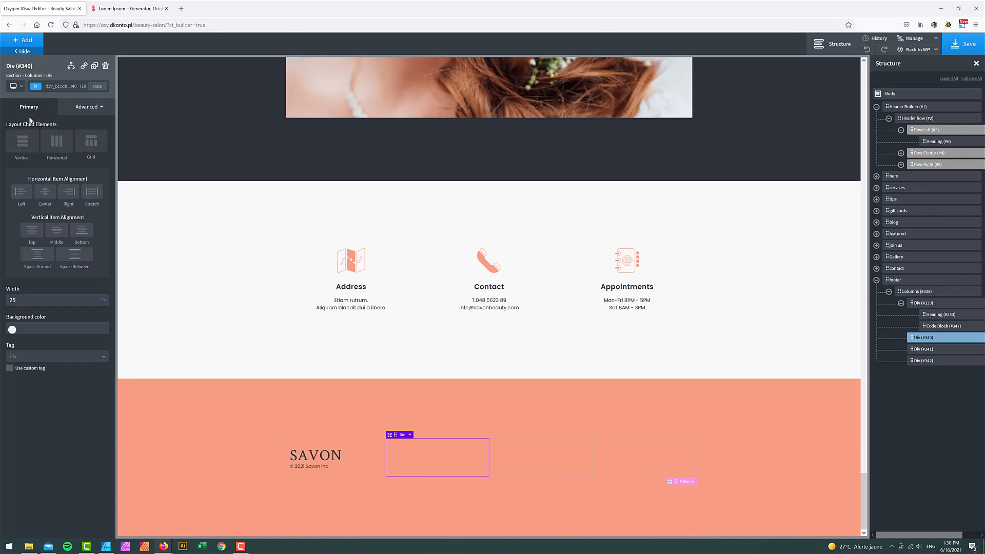
left_click(26, 41)
type("tex")
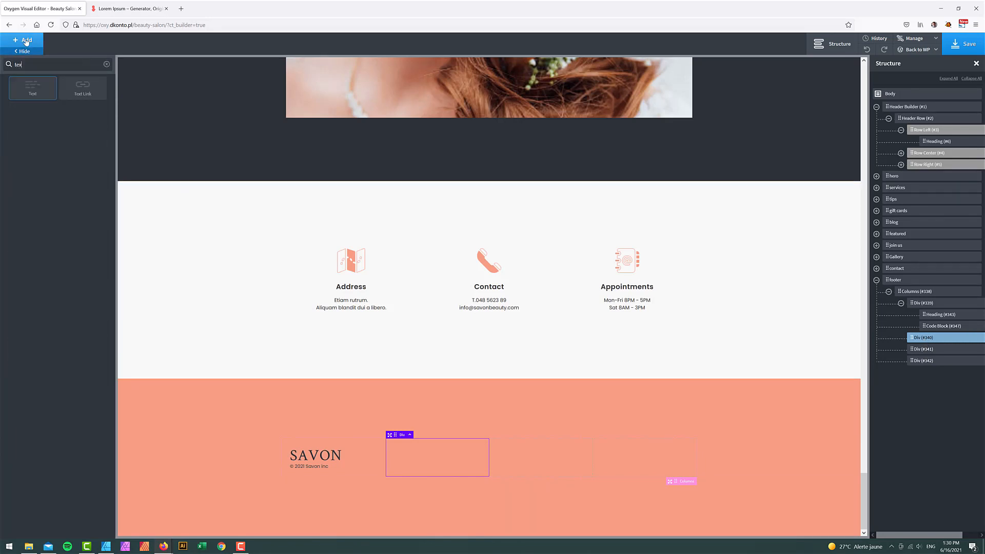
type("t")
left_click(32, 87)
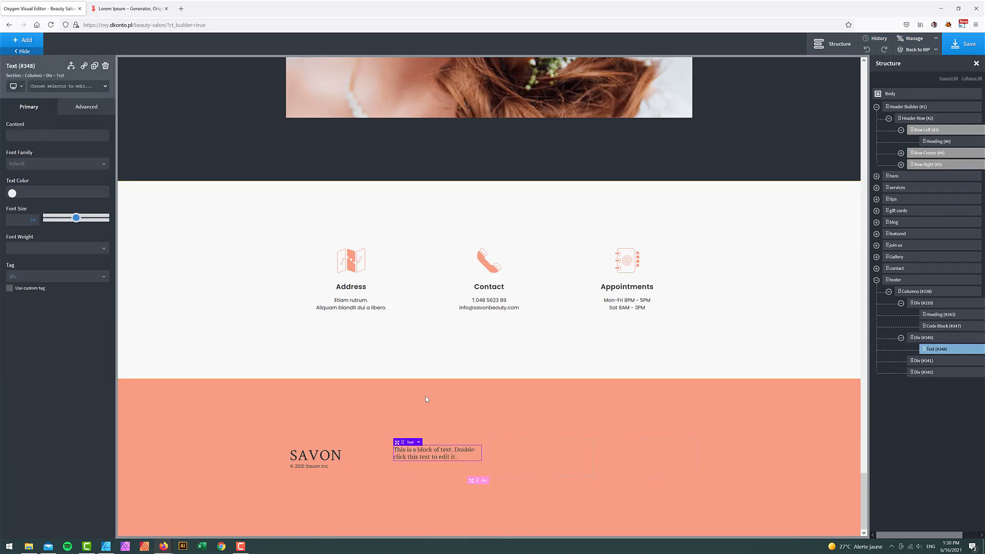
double_click(429, 457)
key("ctrl+a")
type("Li")
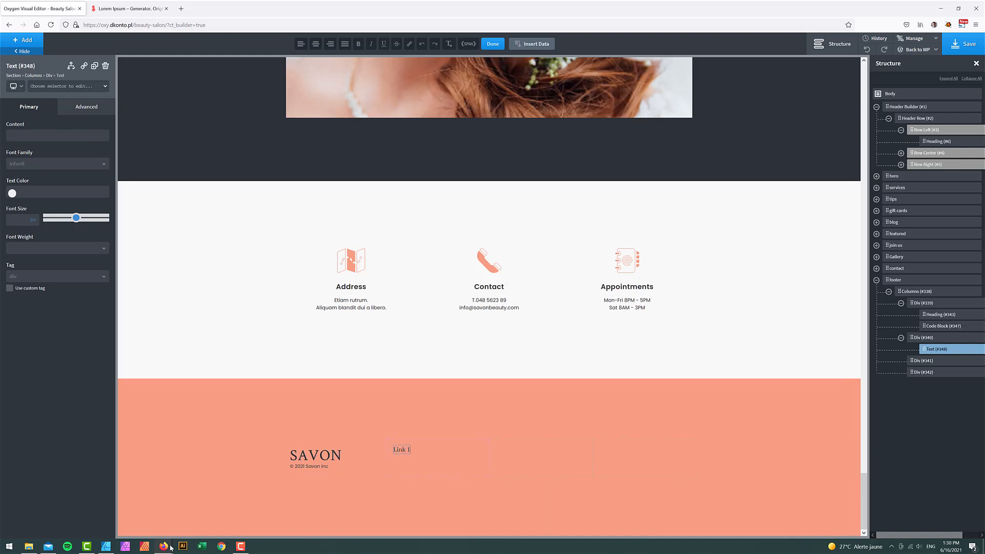
- Style the Link 1 text in Display (Poppins) at font weight 500
mouse_move(163, 546)
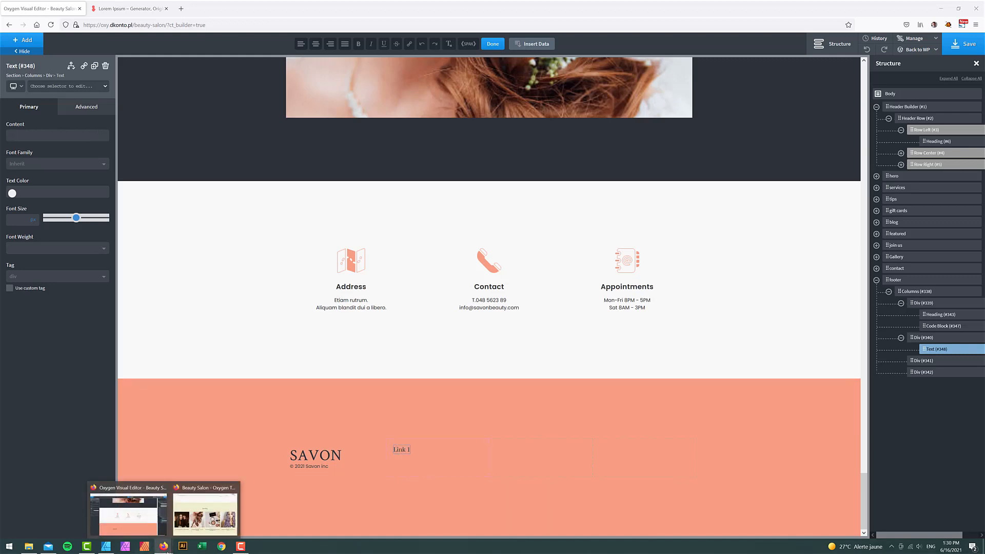
left_click(106, 546)
scroll(178, 469, "down", 10)
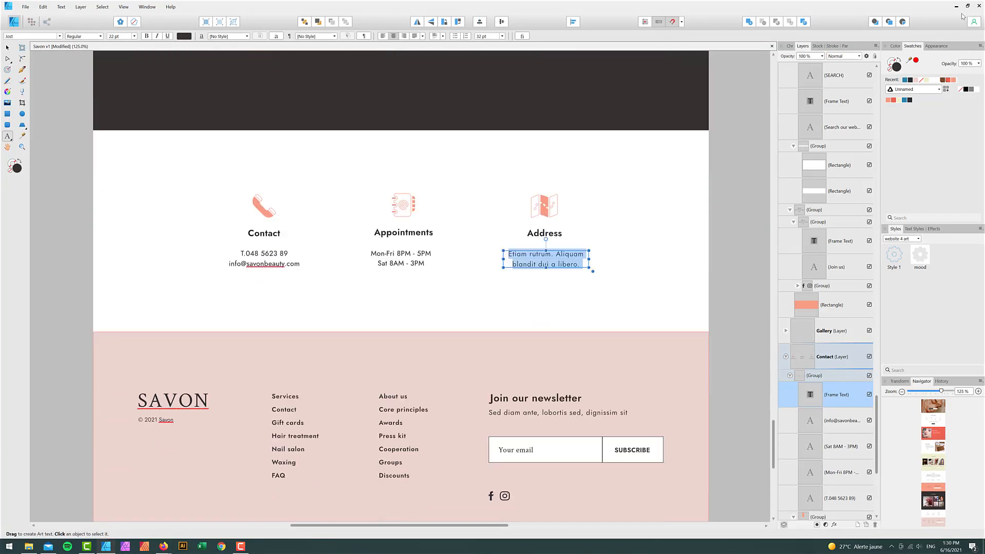
key("alt+Tab")
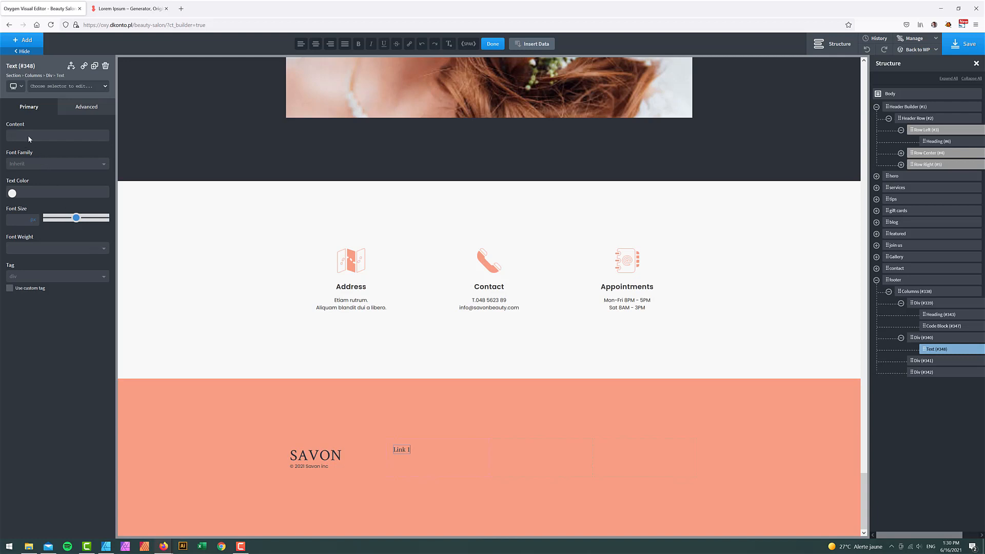
left_click(22, 164)
left_click(41, 202)
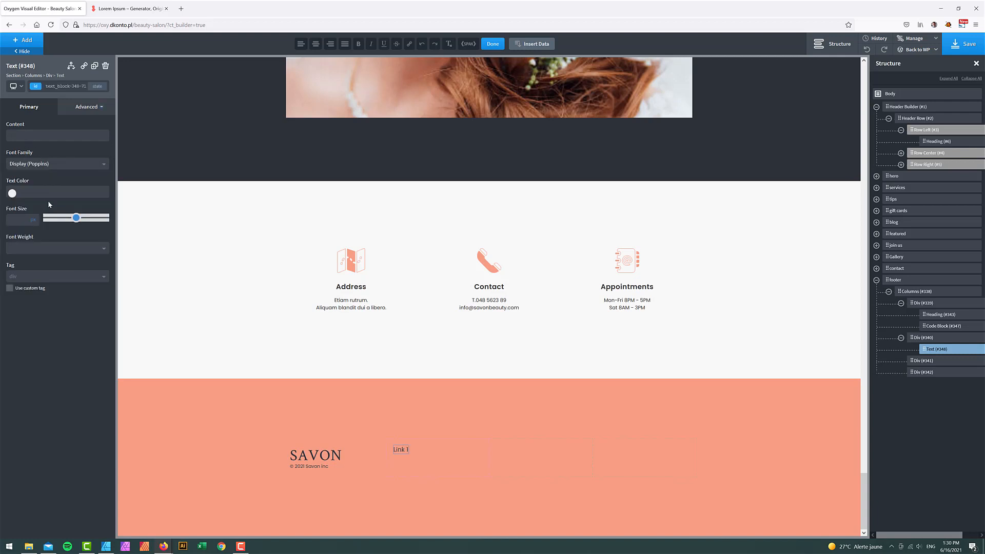
left_click(25, 248)
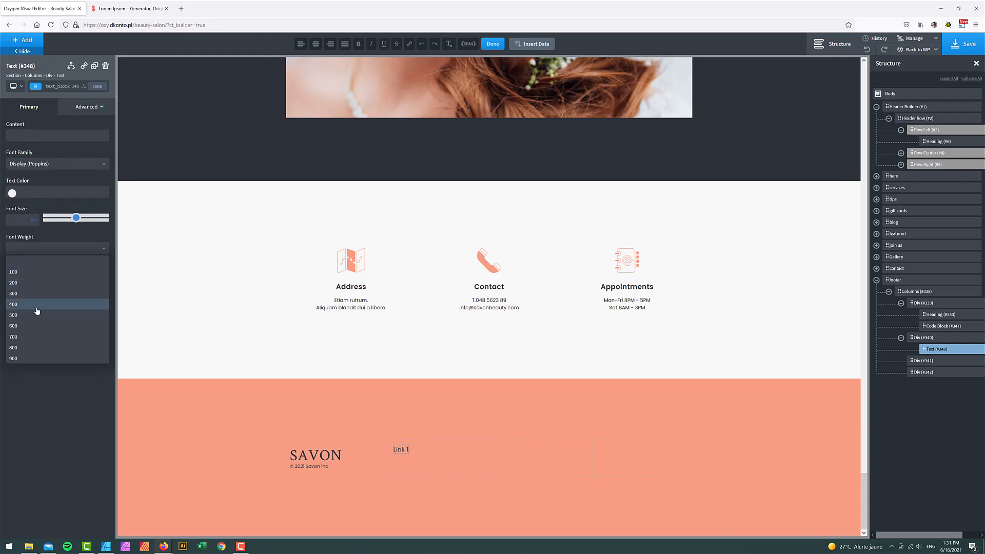
left_click(32, 318)
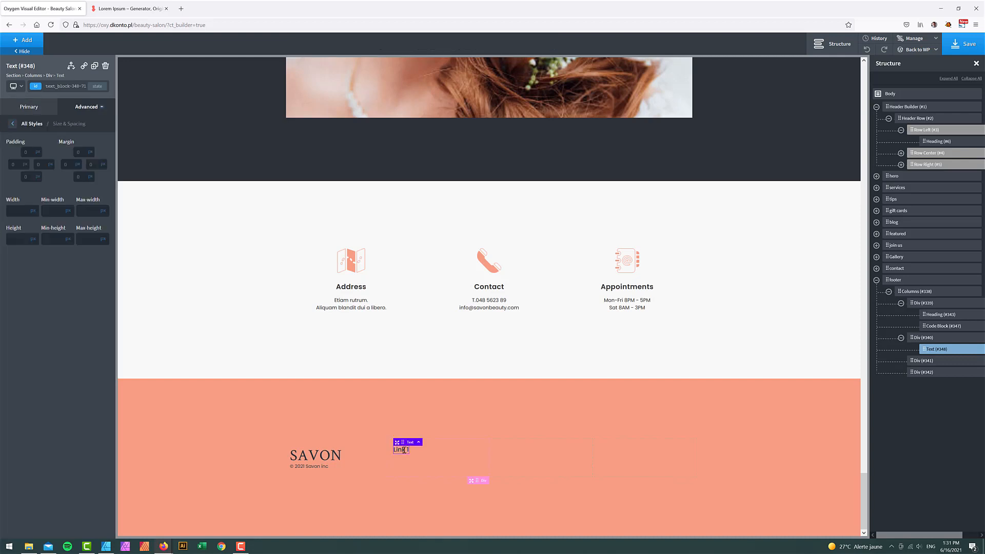
double_click(404, 450)
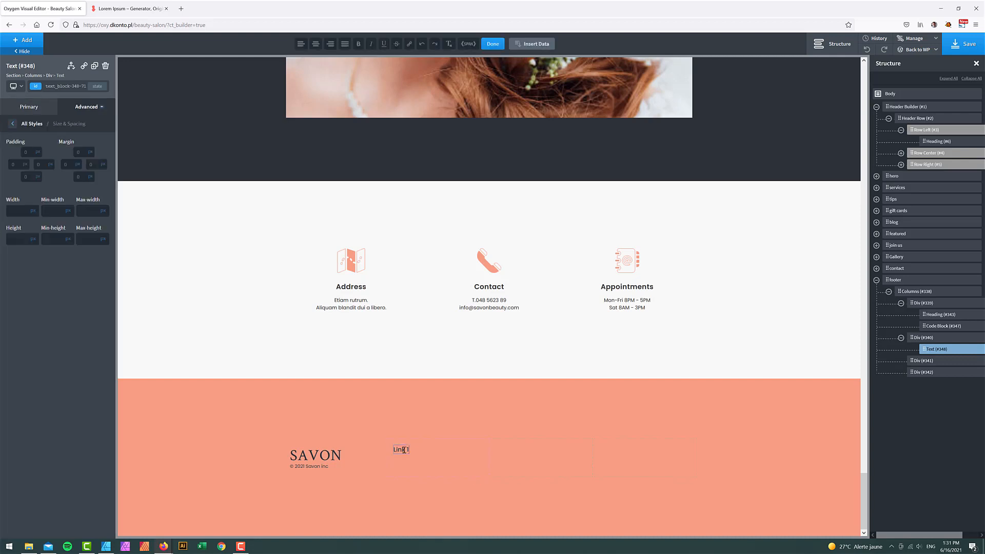
- Copy the Link 1 line into six lines numbered Link 1 through Link 6
triple_click(404, 450)
key("ctrl+c")
key("Right")
key("Return")
key("ctrl+v")
key("BackSpace")
type("2")
key("ctrl+v")
key("ctrl+v")
key("ctrl+v")
key("Return")
key("ctrl+v")
key("BackSpace")
type("6")
- Insert 'item' into each line so they read Link item 1 to Link item 6
double_click(407, 449)
type("item")
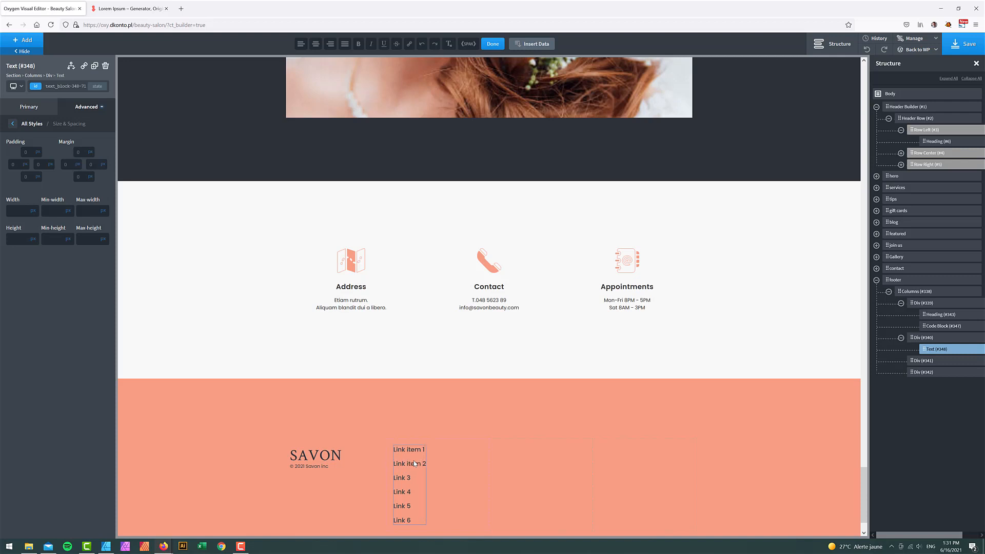
type("item")
type("item")
type("item")
type("item")
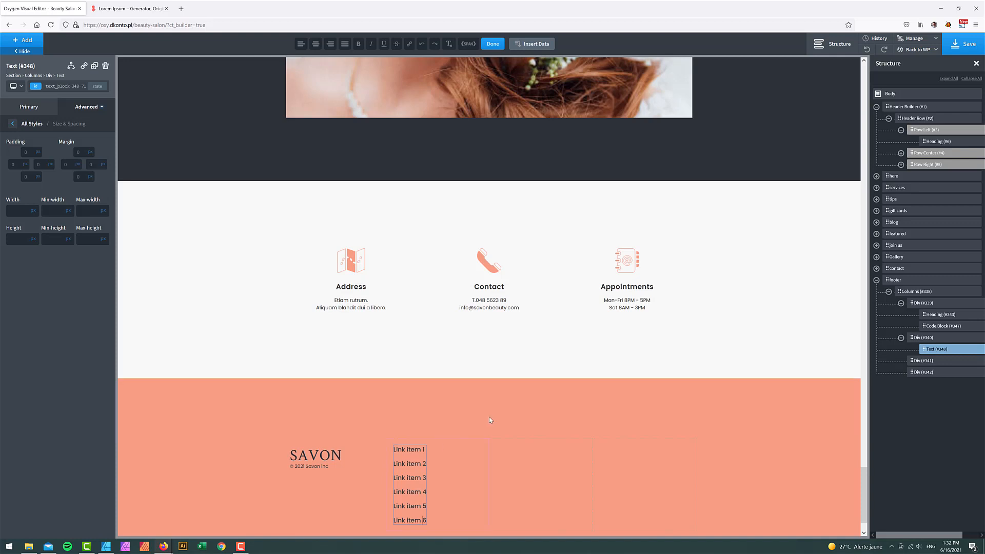
- Duplicate the link list Text #348 and drag the copy into the third footer column, Div #341
left_click(500, 418)
scroll(497, 418, "down", 1)
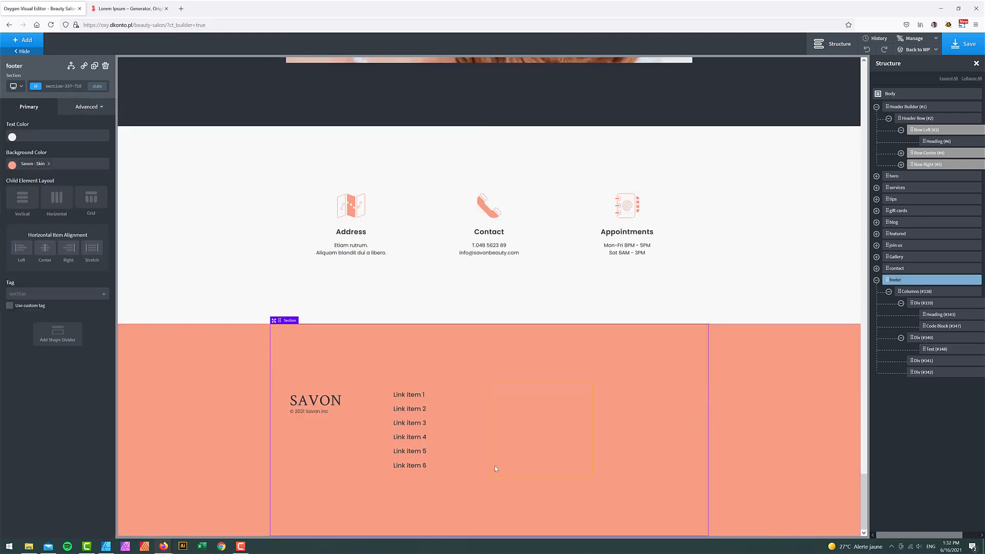
left_click(972, 535)
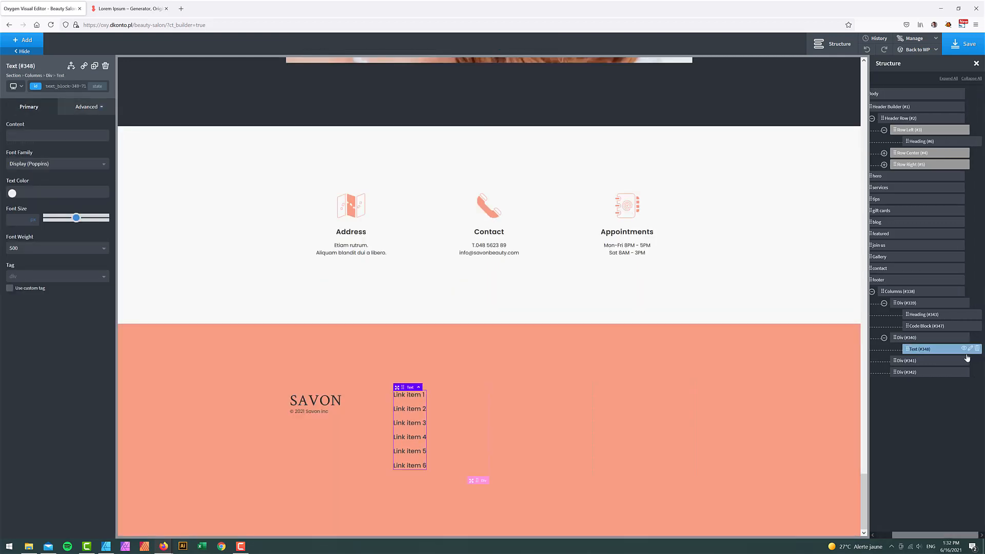
left_click(971, 350)
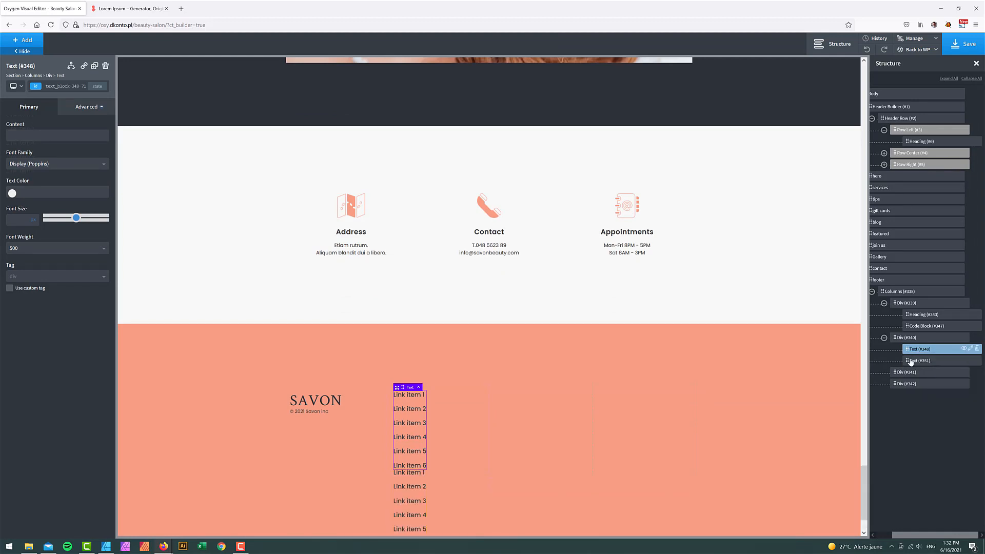
left_click_drag(905, 374, 908, 367)
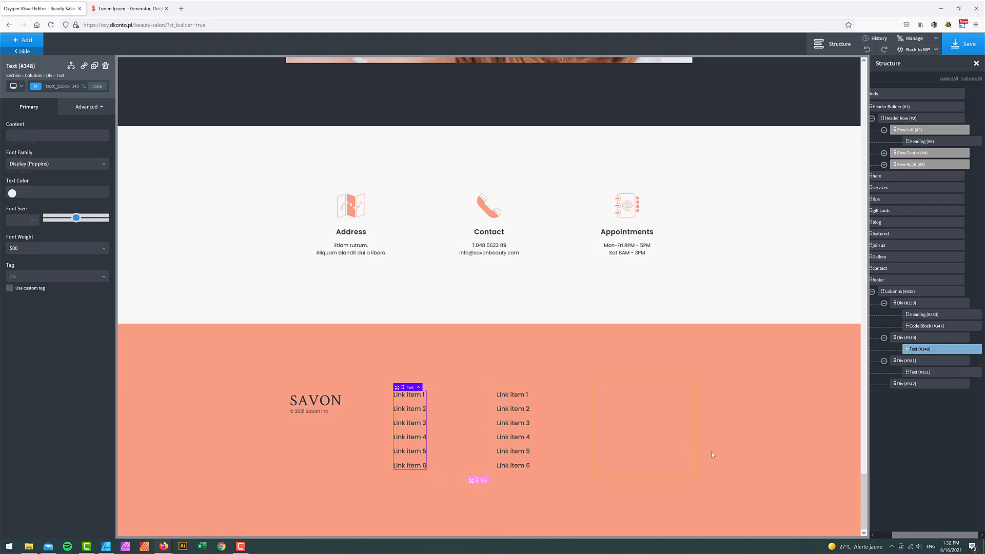
- Duplicate the 'Search our website' heading and drag the copy into the footer's last column, Div #342
scroll(684, 458, "up", 15)
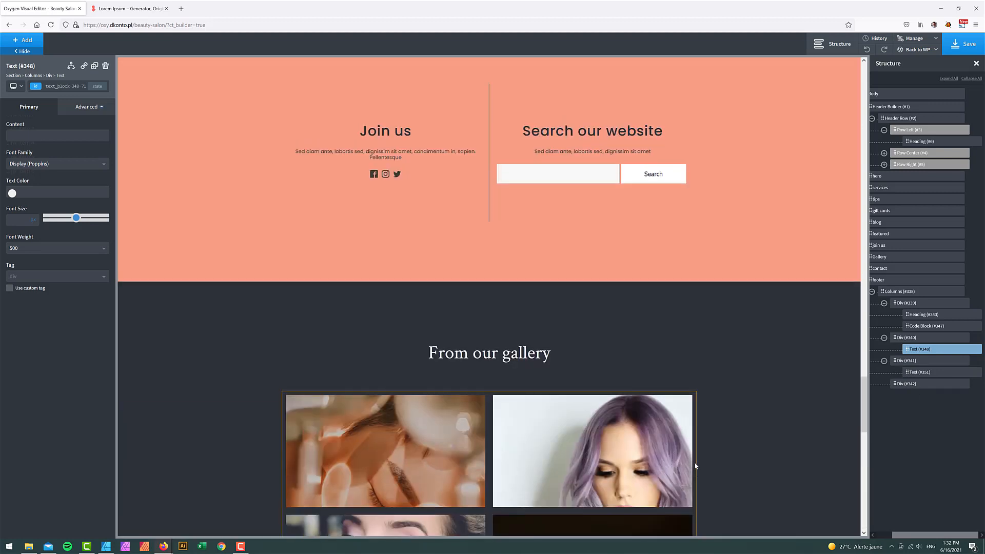
scroll(695, 467, "down", 4)
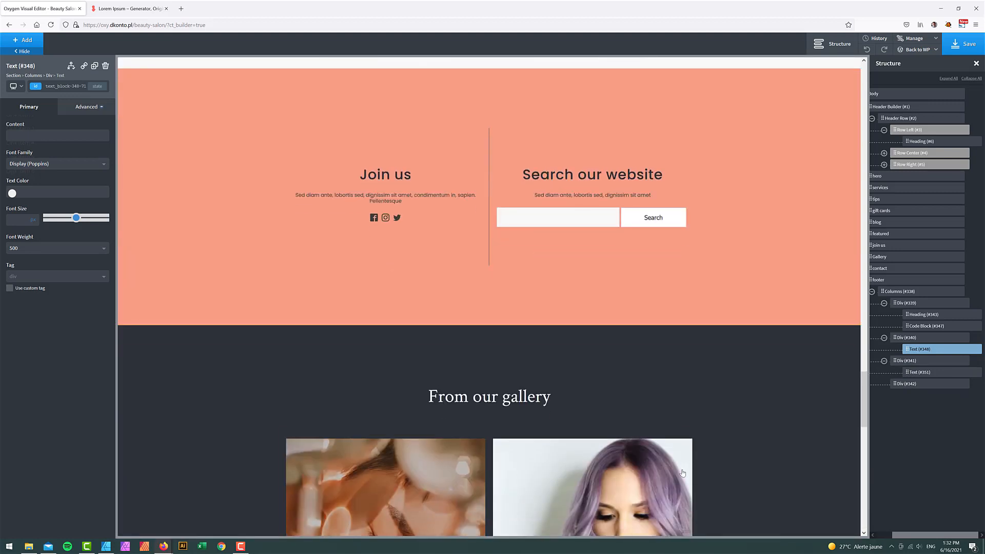
left_click(597, 173)
mouse_move(940, 295)
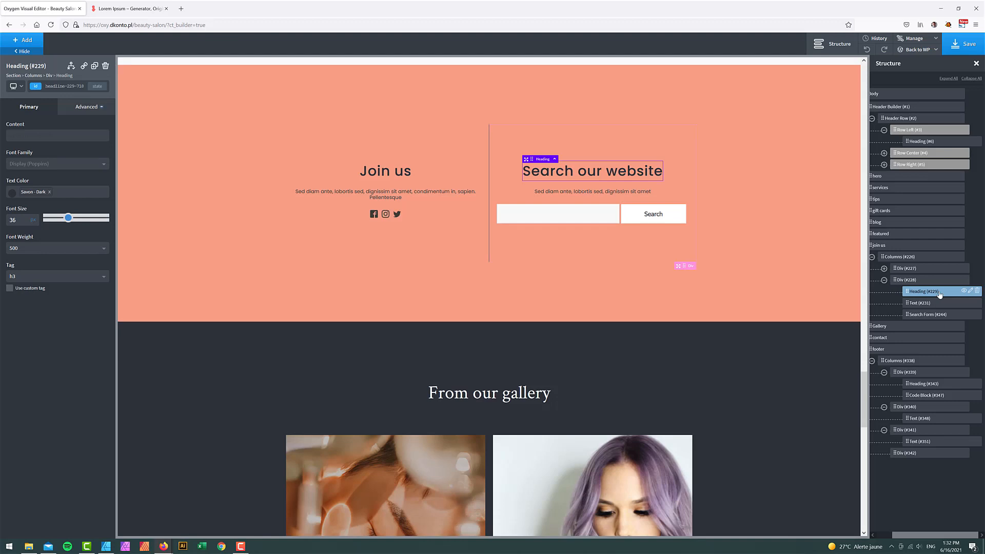
left_click(972, 291)
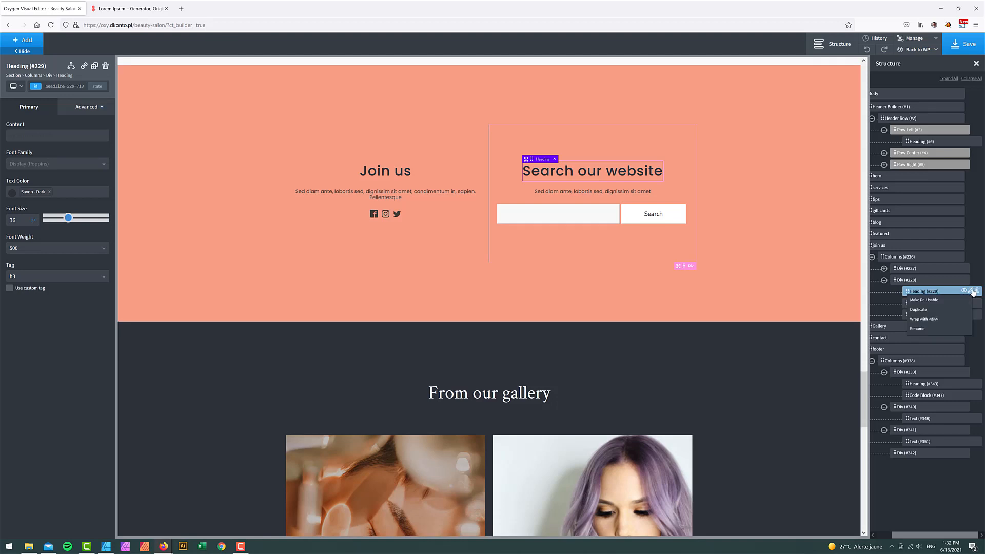
left_click(929, 312)
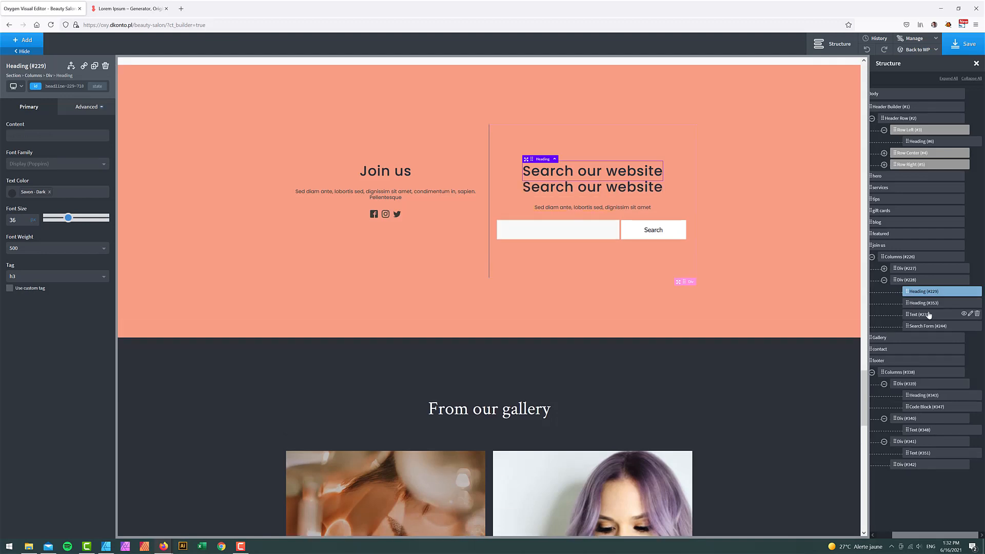
left_click_drag(909, 306, 911, 462)
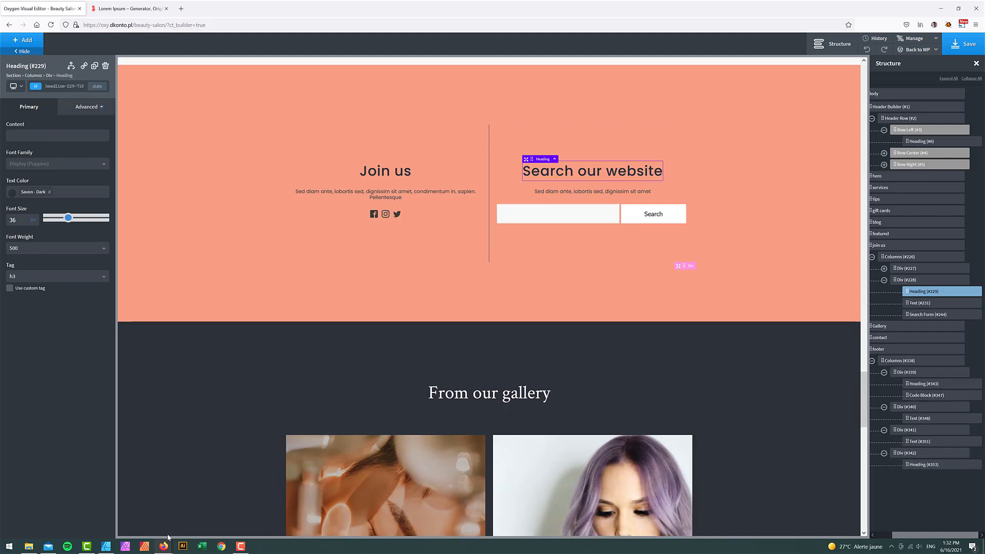
- Check the footer design mockup, then return to the page editor
left_click(106, 546)
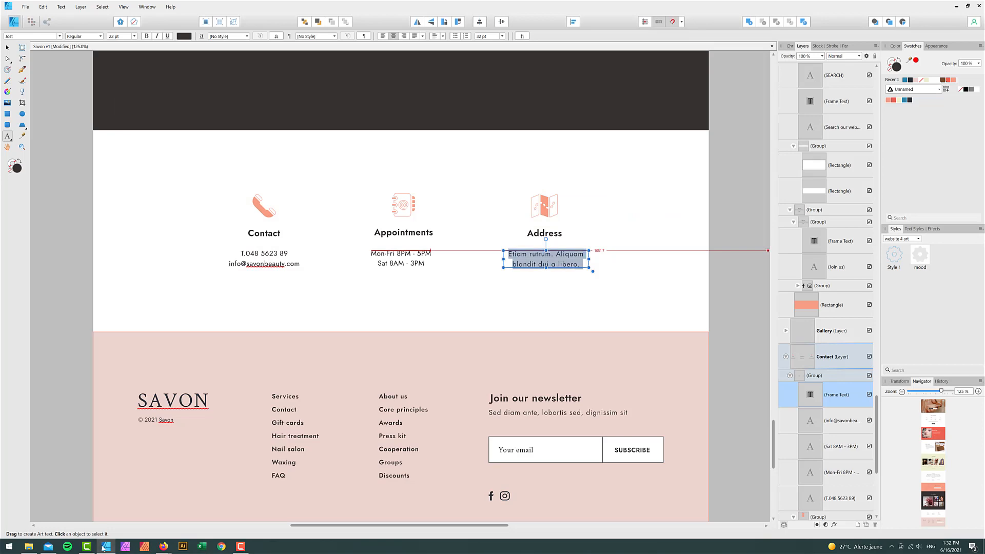
left_click(104, 546)
scroll(608, 400, "down", 12)
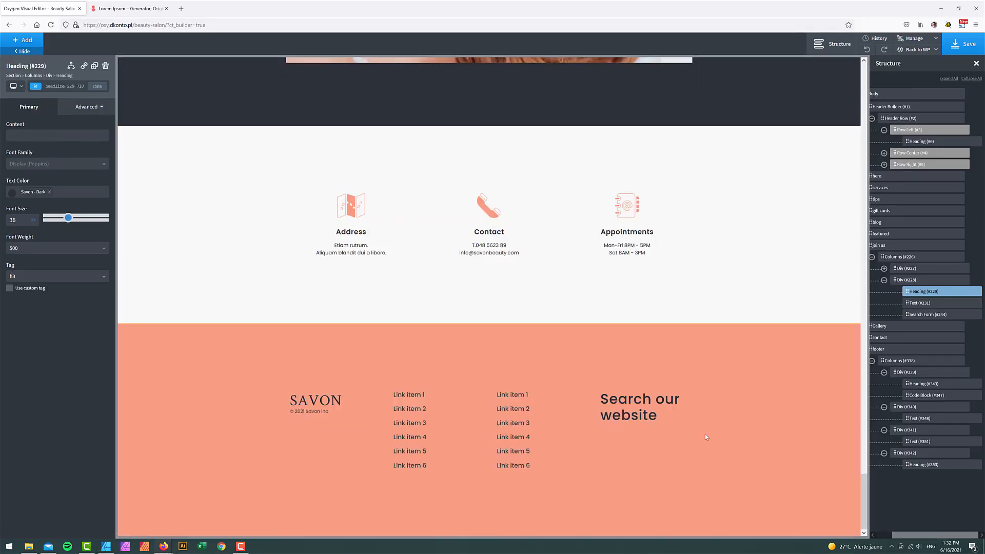
- Change the footer heading text to 'Join our newsletter' and set its font size to 20
double_click(636, 399)
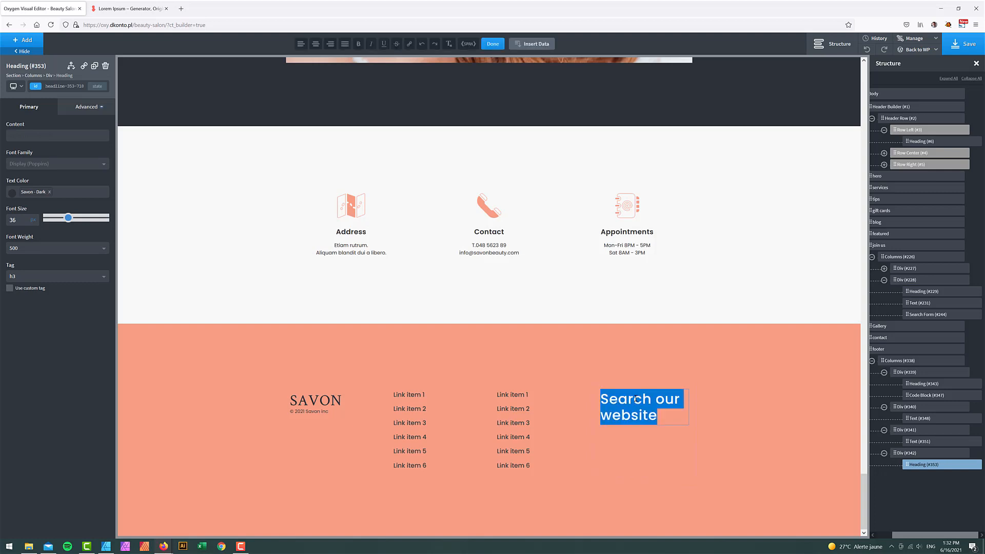
type("J")
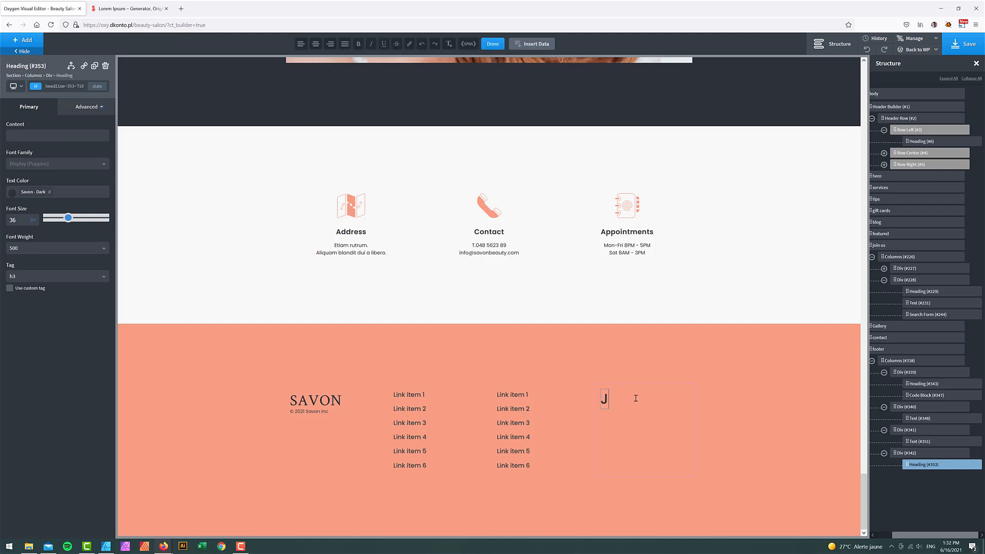
type("oin our newsletter")
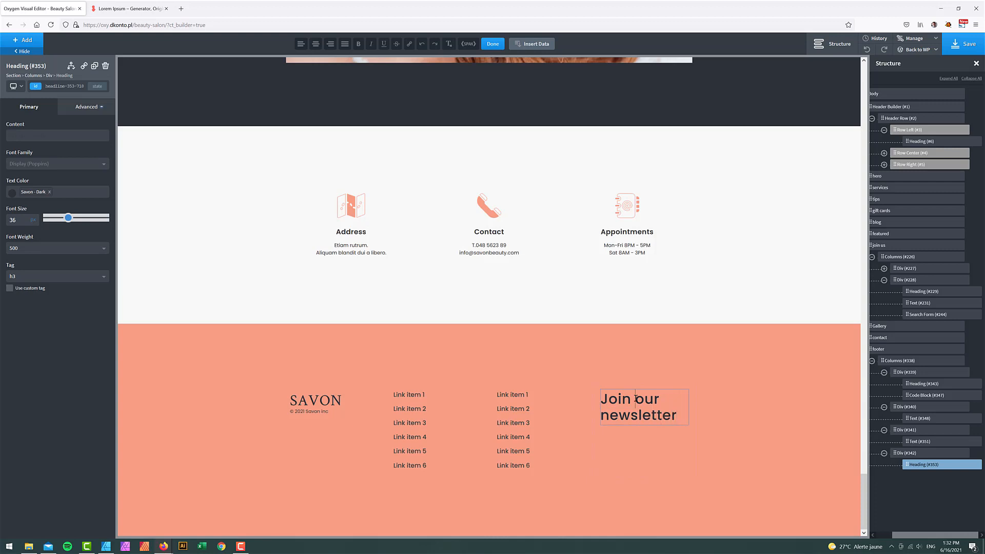
double_click(18, 220)
type("24")
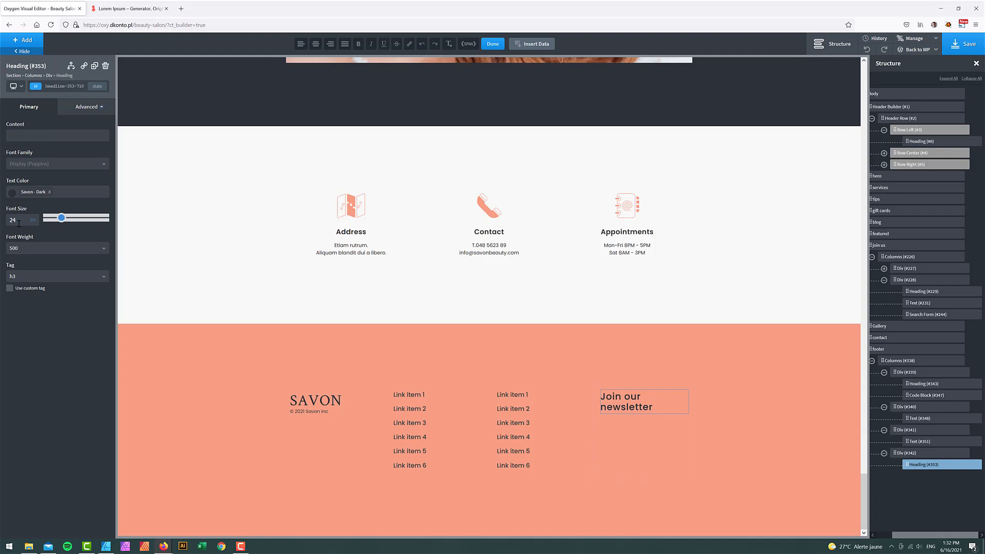
double_click(18, 222)
type("20")
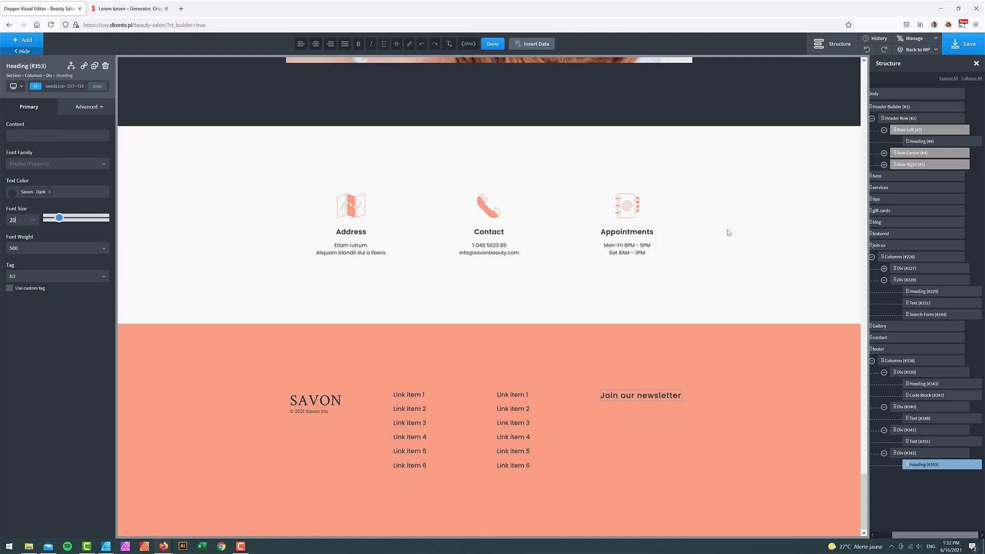
scroll(785, 308, "up", 5)
scroll(788, 309, "up", 15)
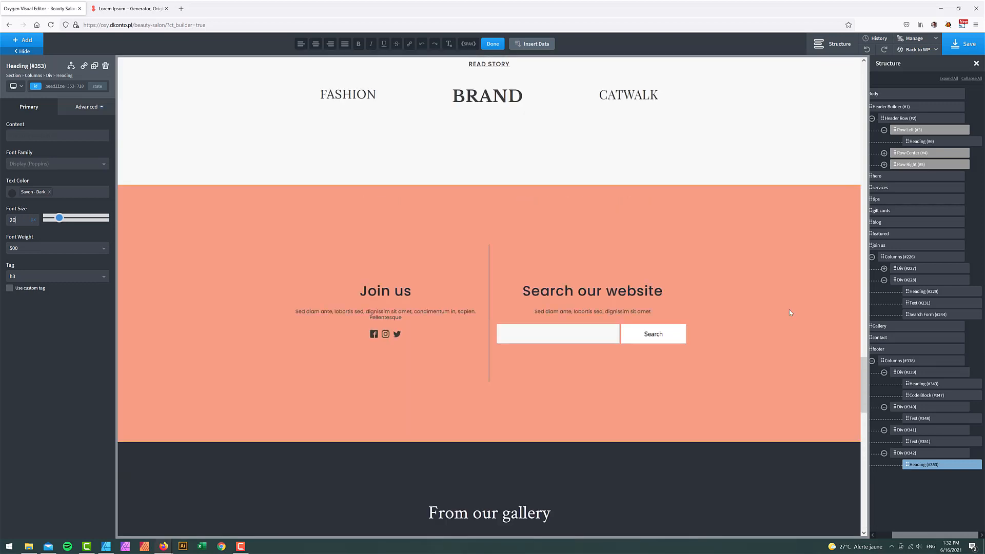
- Duplicate the search description paragraph and place the copy under the 'Join our newsletter' heading
scroll(788, 309, "down", 2)
left_click(639, 190)
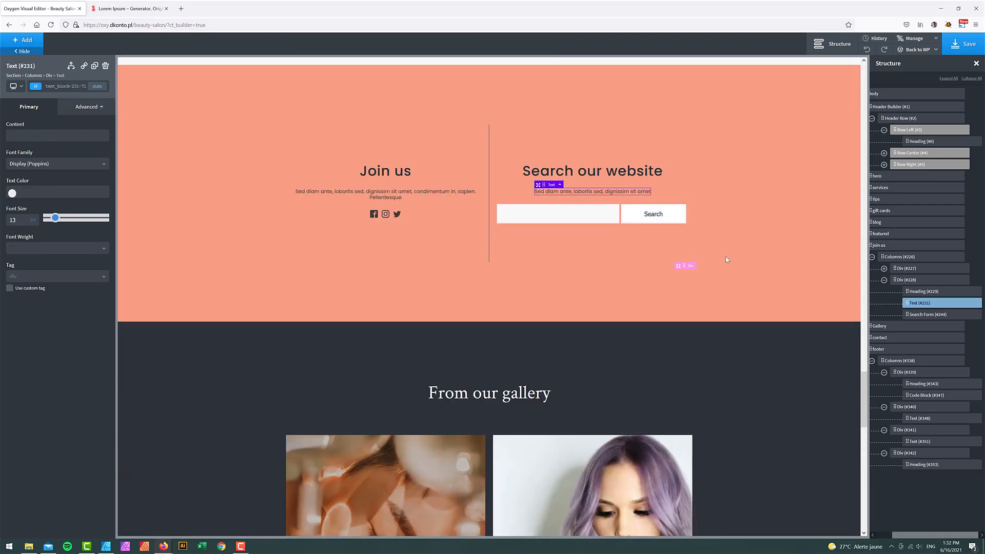
right_click(931, 303)
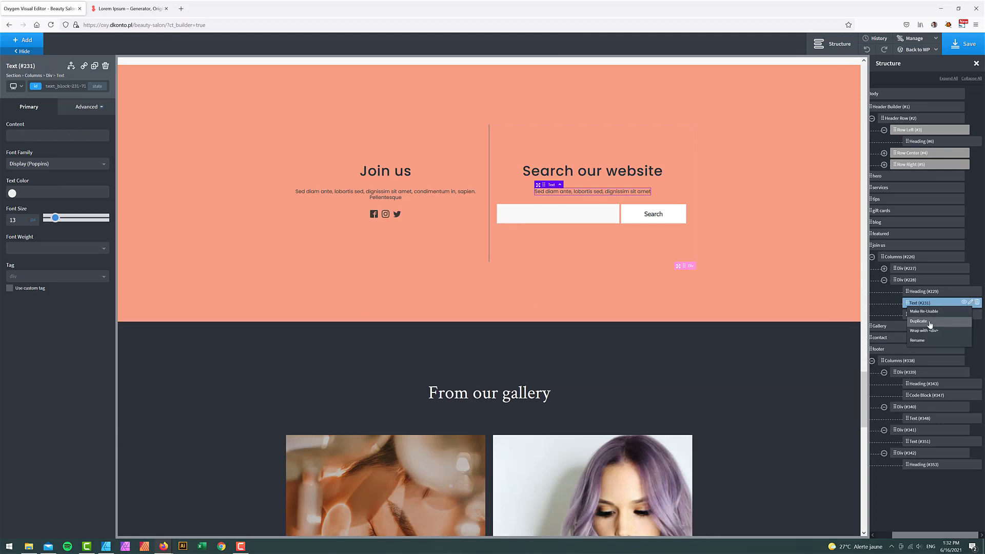
left_click(933, 321)
left_click_drag(907, 348, 908, 481)
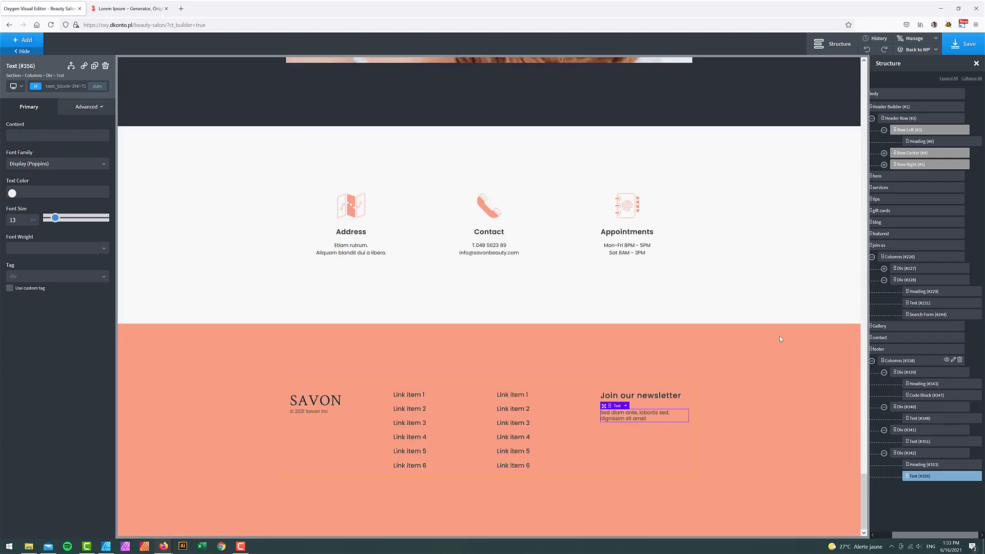
- Duplicate the search form below the newsletter paragraph and save the page
scroll(737, 331, "up", 13)
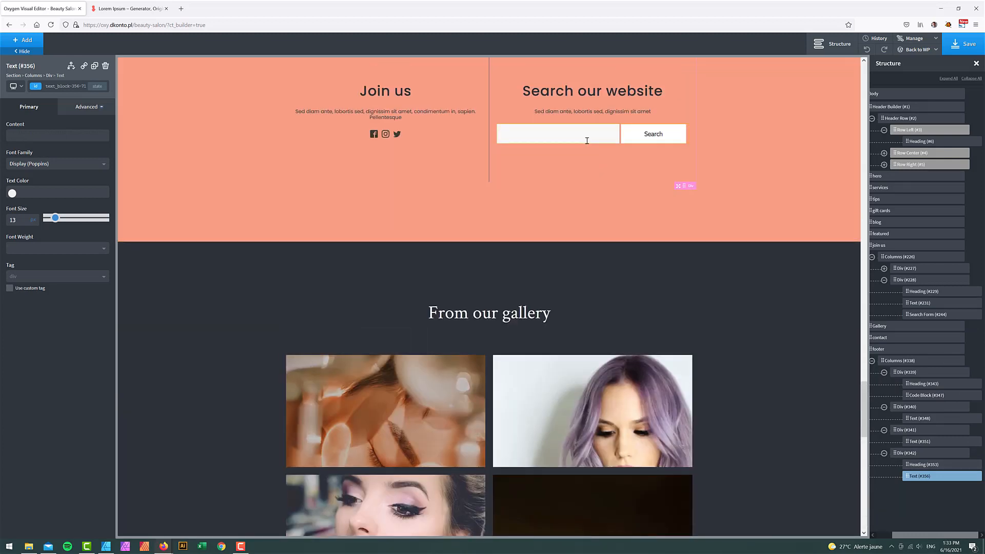
left_click(586, 141)
left_click(970, 314)
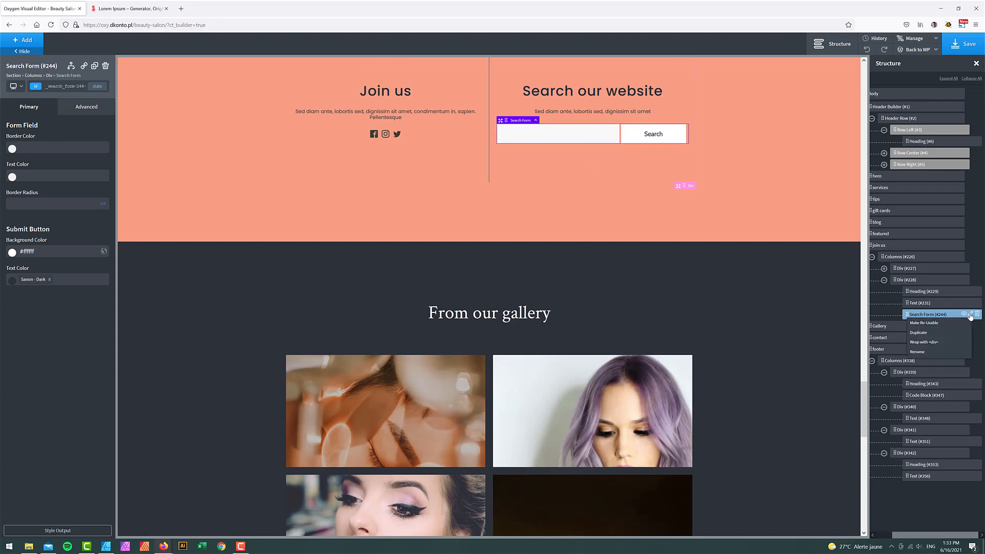
left_click(929, 334)
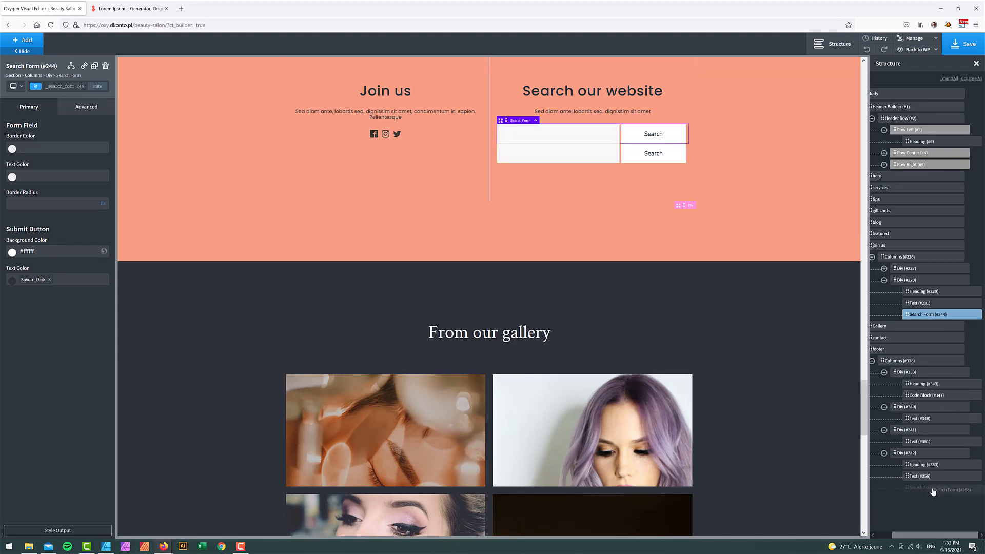
left_click_drag(932, 492, 933, 487)
scroll(718, 485, "down", 10)
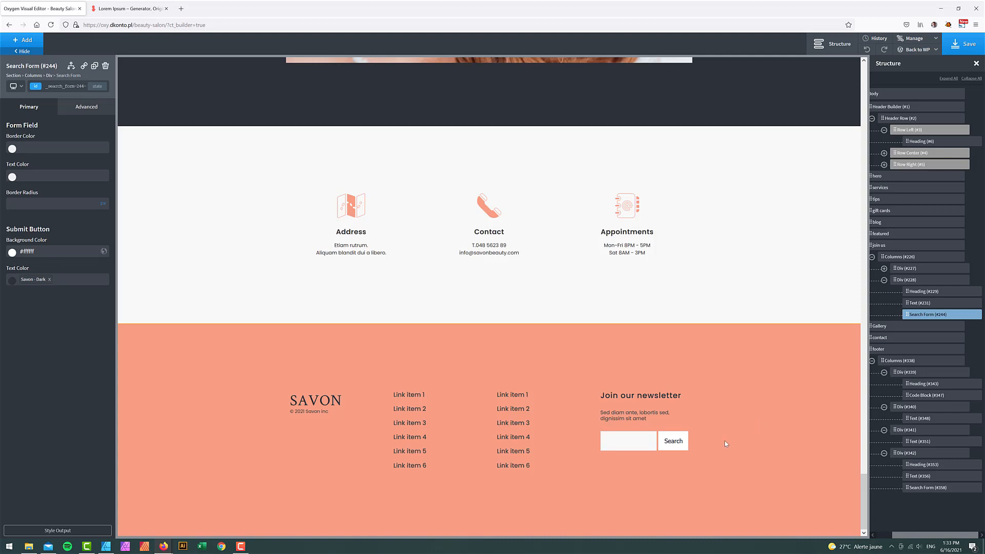
left_click(964, 44)
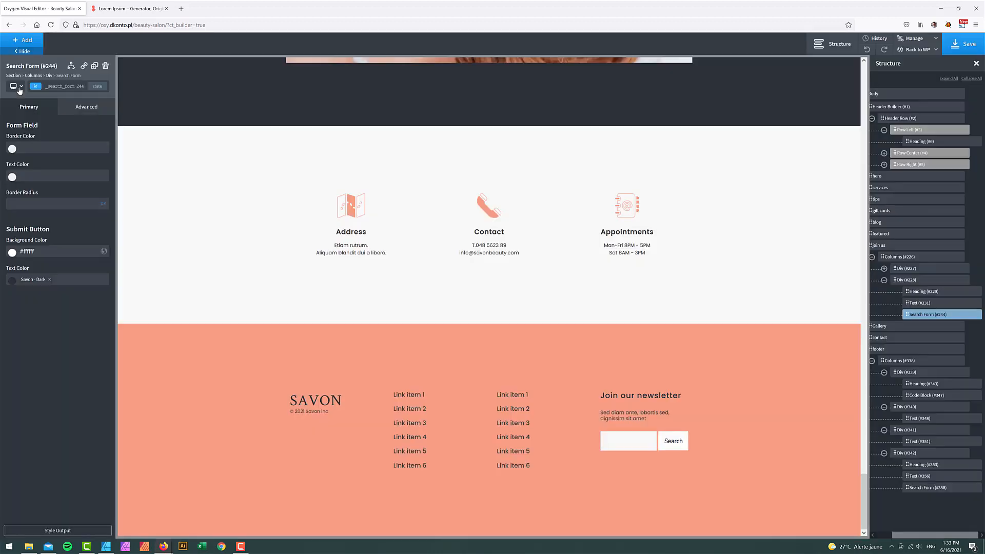
- Switch the canvas preview to tablet width
left_click(16, 87)
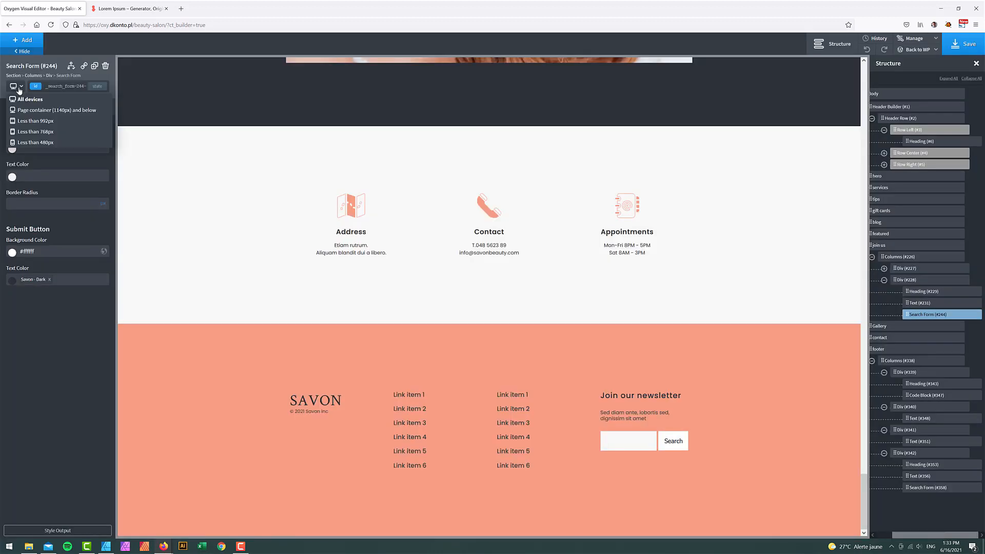
left_click(39, 128)
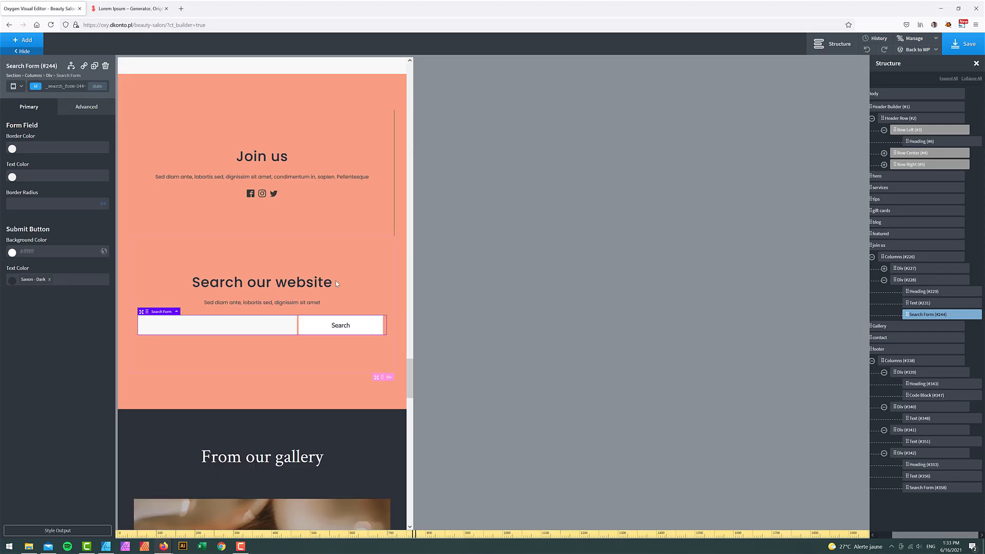
scroll(336, 281, "down", 1)
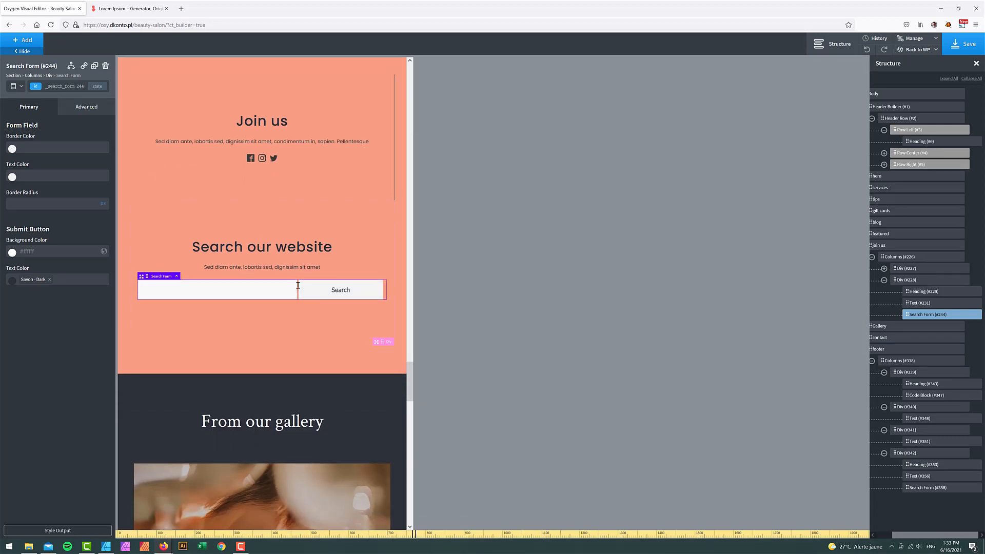
scroll(299, 287, "up", 5)
scroll(287, 246, "down", 3)
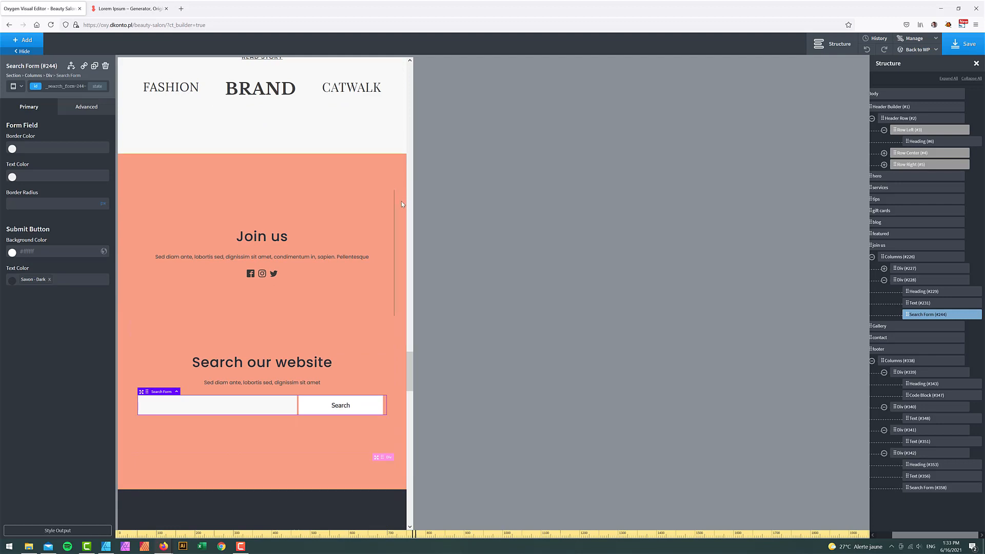
- Open the Join us column's Advanced border settings and try choosing which side to edit
left_click(382, 205)
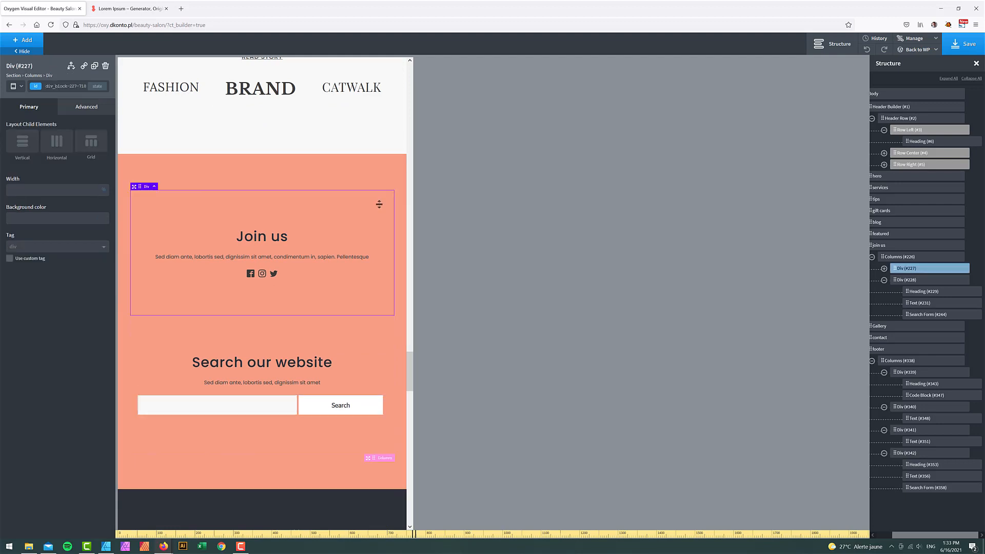
left_click(86, 106)
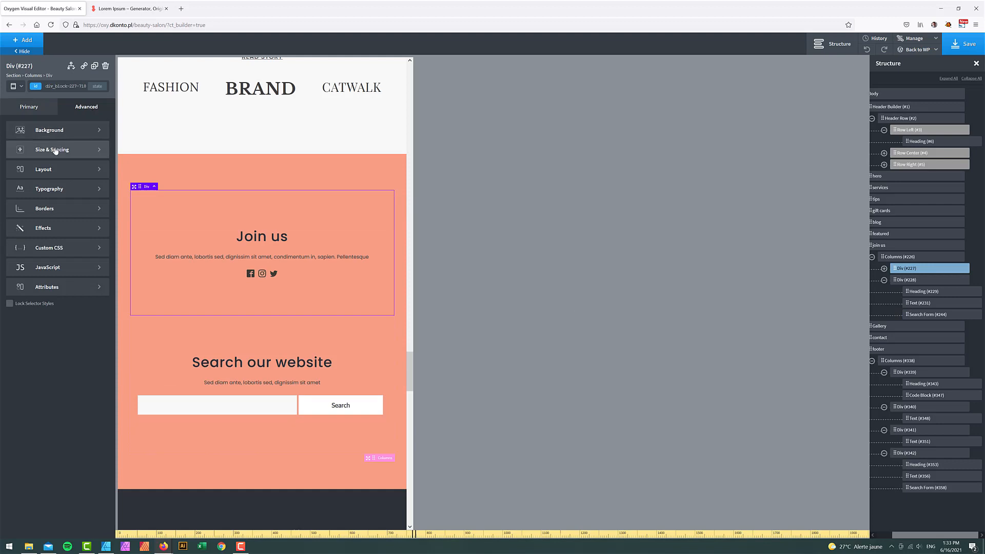
left_click(57, 210)
left_click(28, 153)
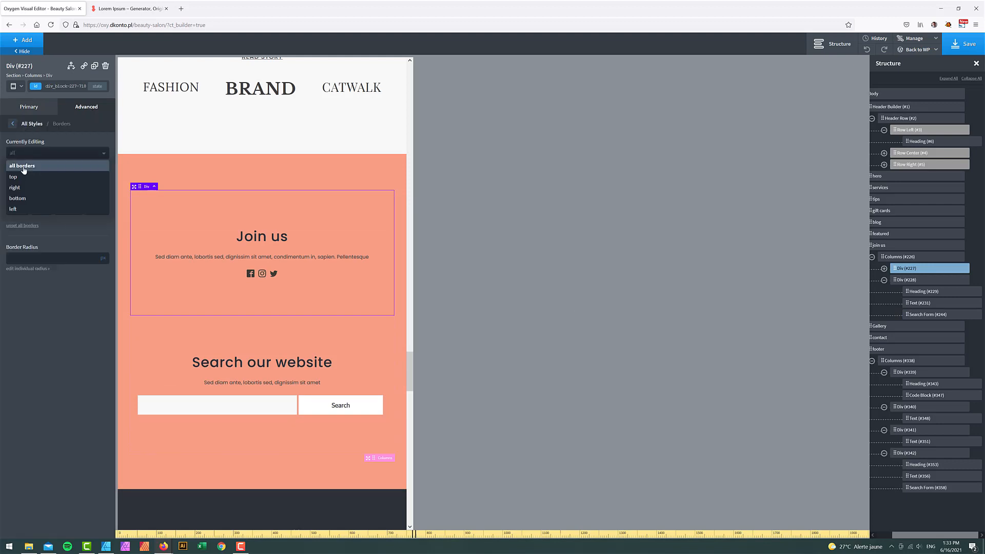
left_click(22, 190)
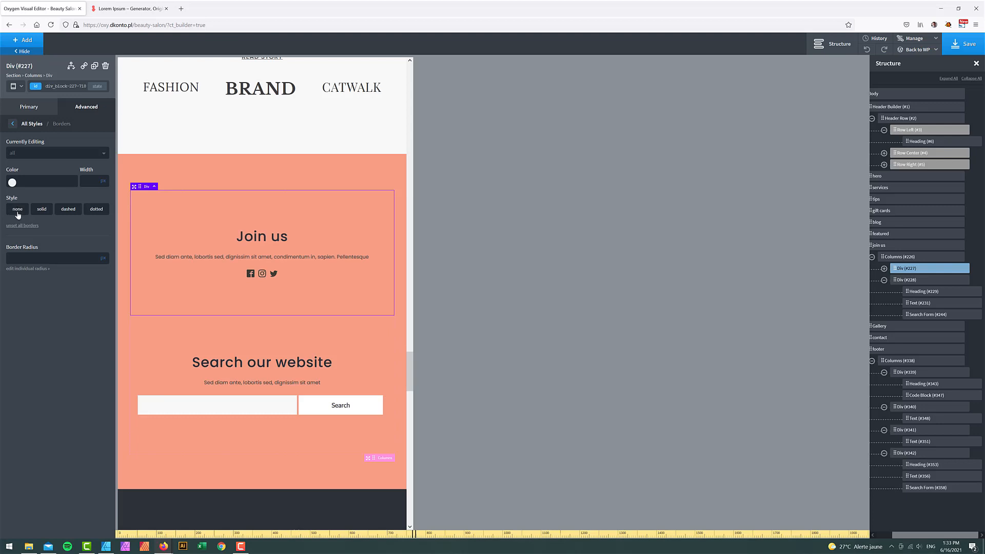
left_click(358, 183)
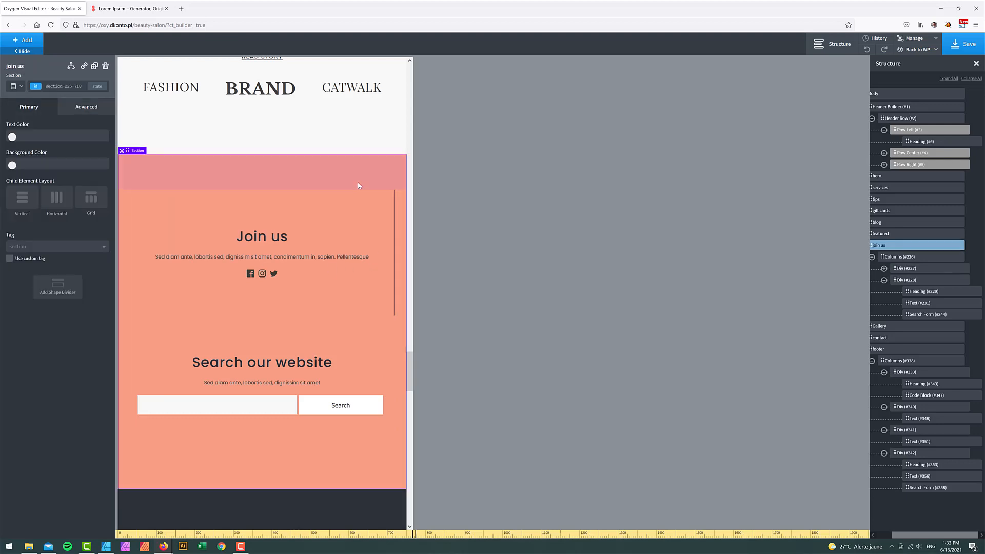
left_click(361, 215)
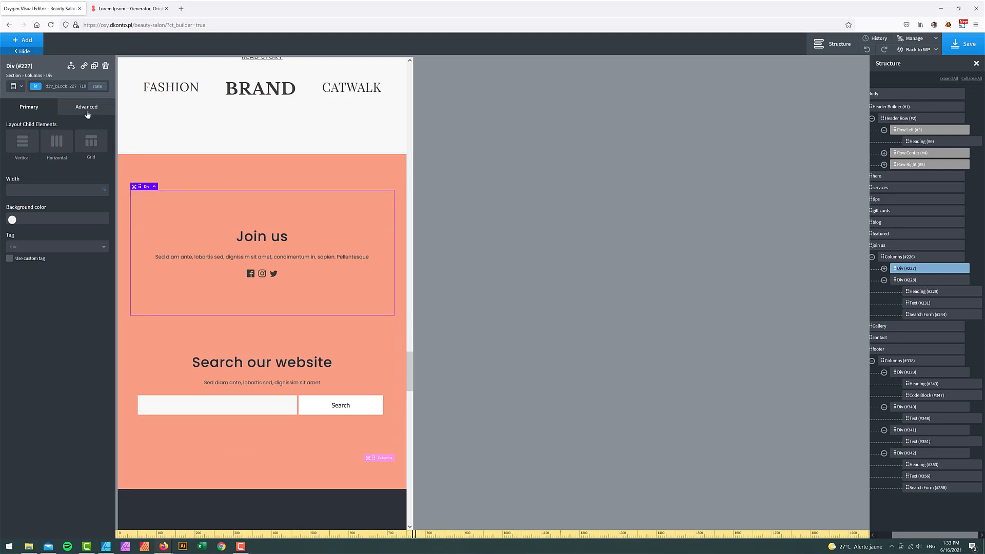
left_click(883, 269)
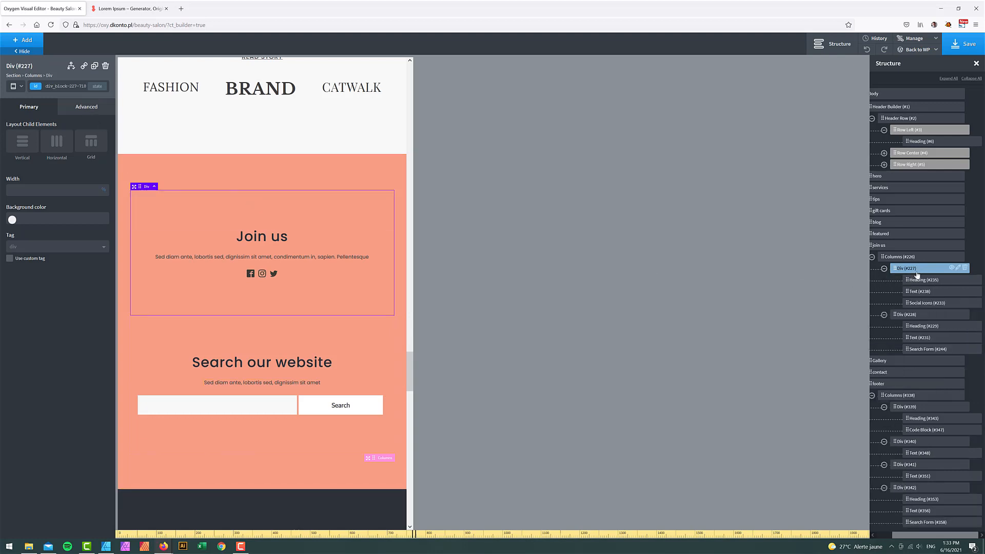
left_click(85, 108)
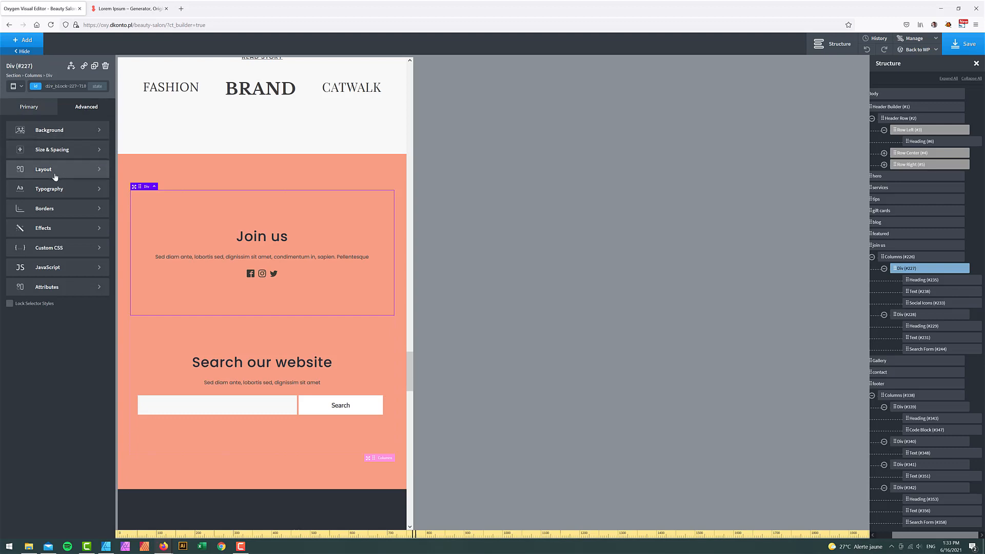
left_click(53, 209)
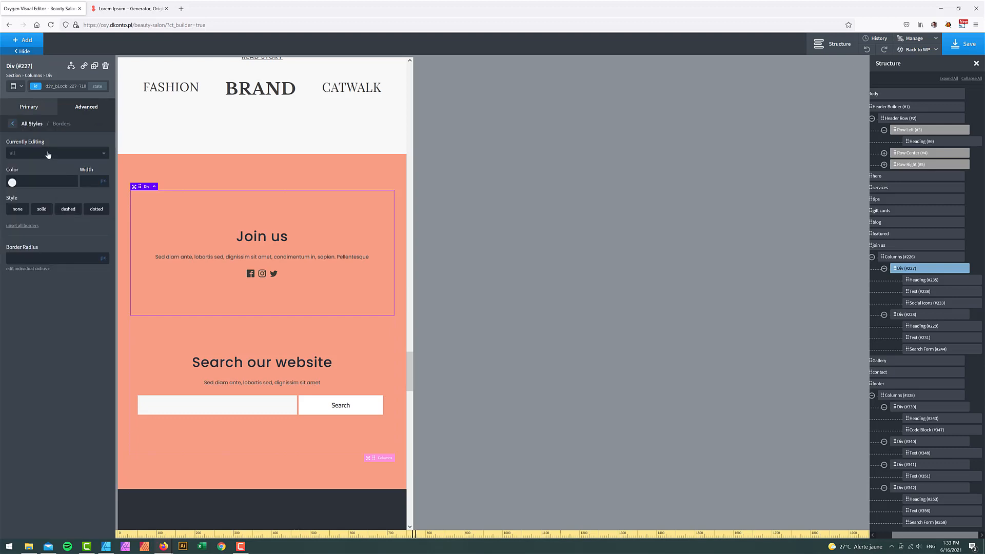
left_click(48, 154)
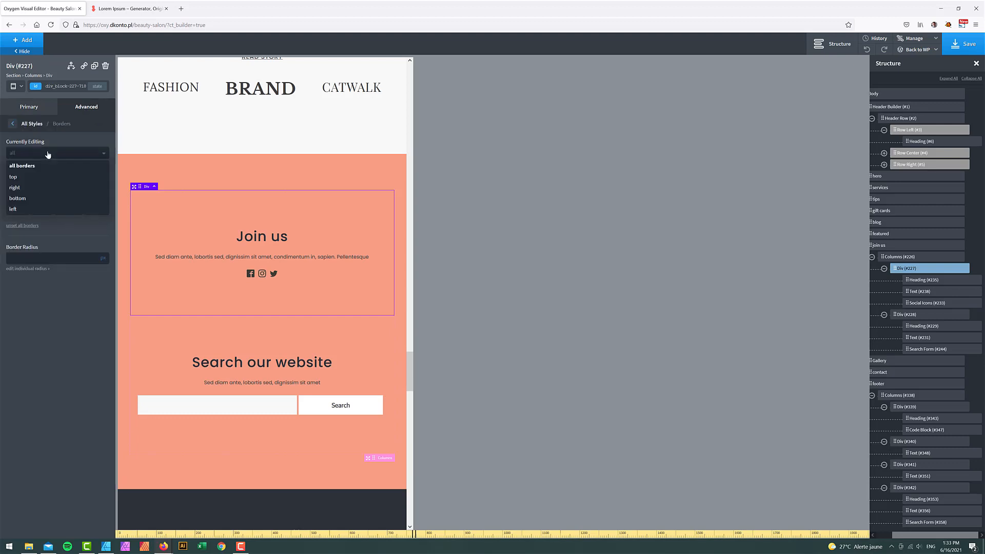
left_click(25, 190)
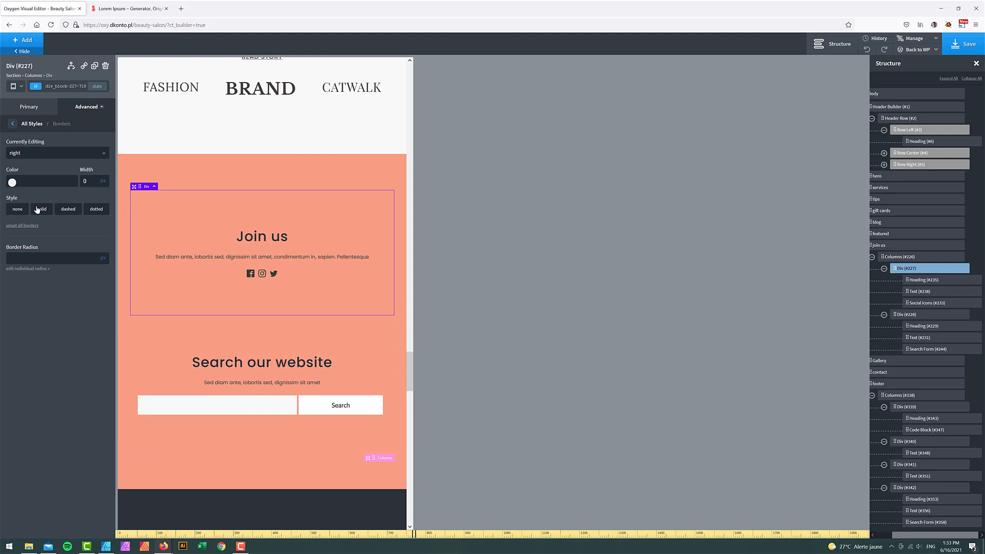
- Give the Join us block a 1 px solid bottom border in Savon - Dark
left_click(328, 174)
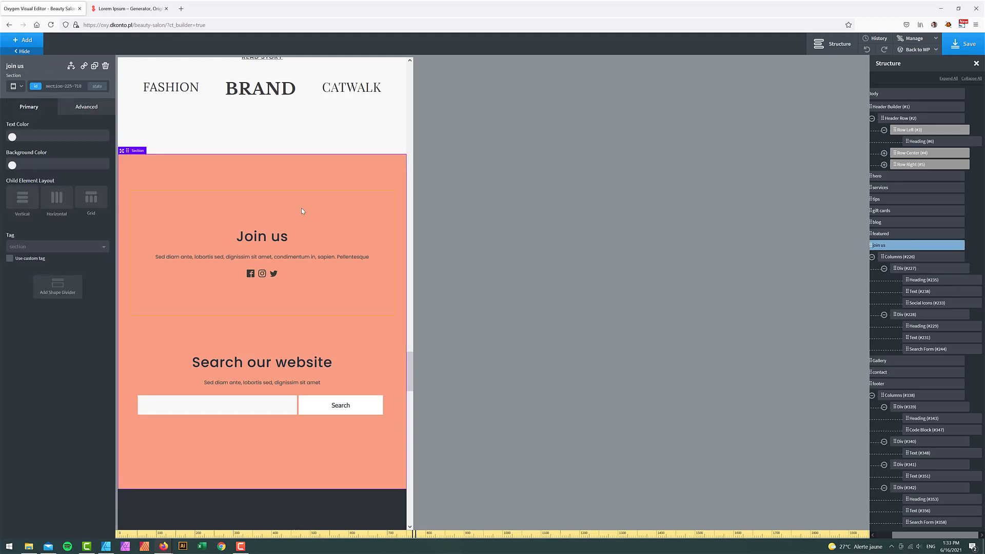
left_click(300, 208)
left_click(85, 112)
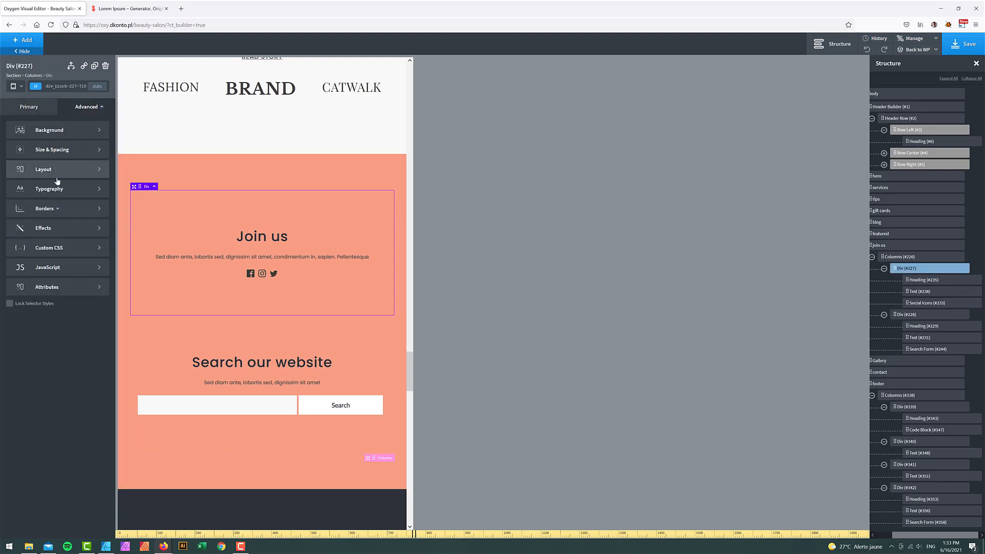
left_click(36, 209)
left_click(37, 154)
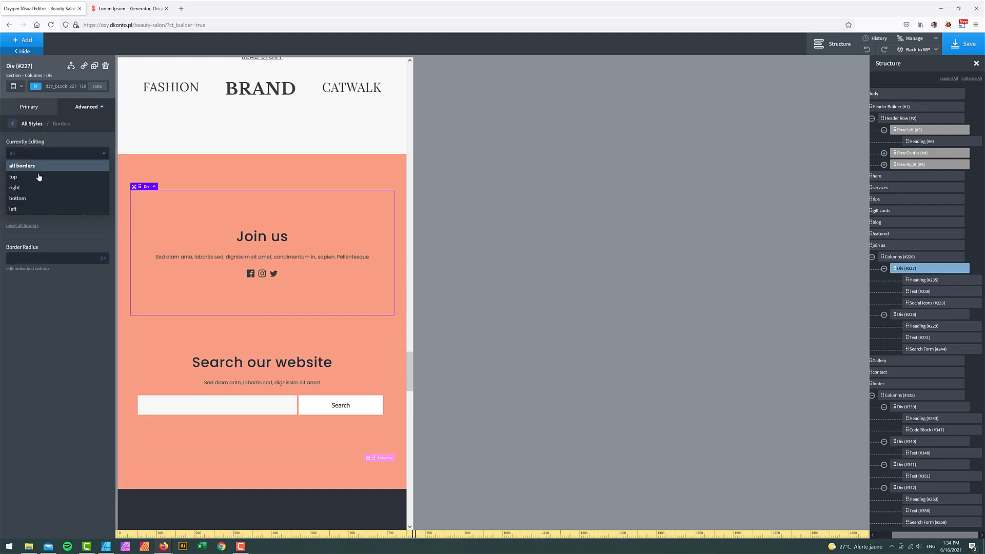
left_click(28, 201)
left_click(90, 182)
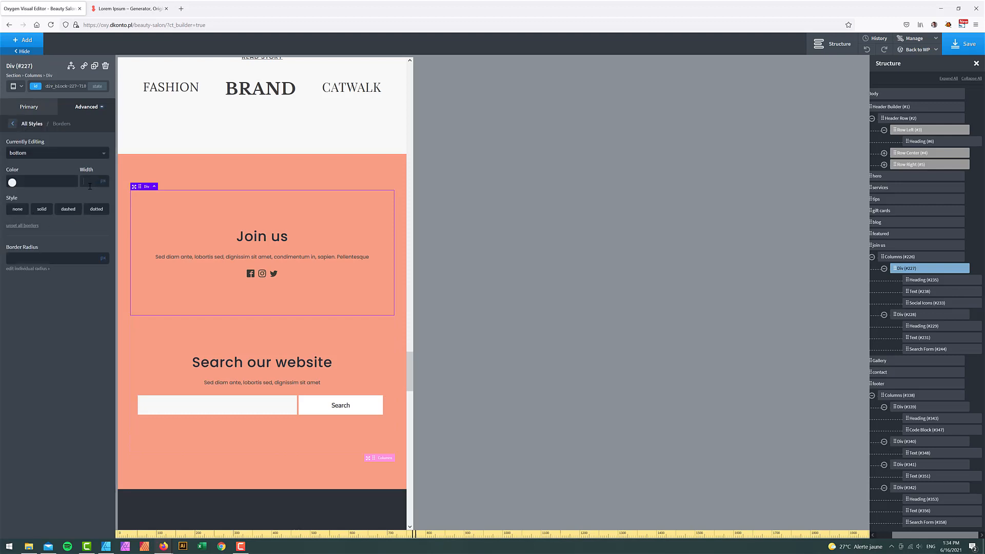
type("1")
left_click(42, 209)
left_click(15, 182)
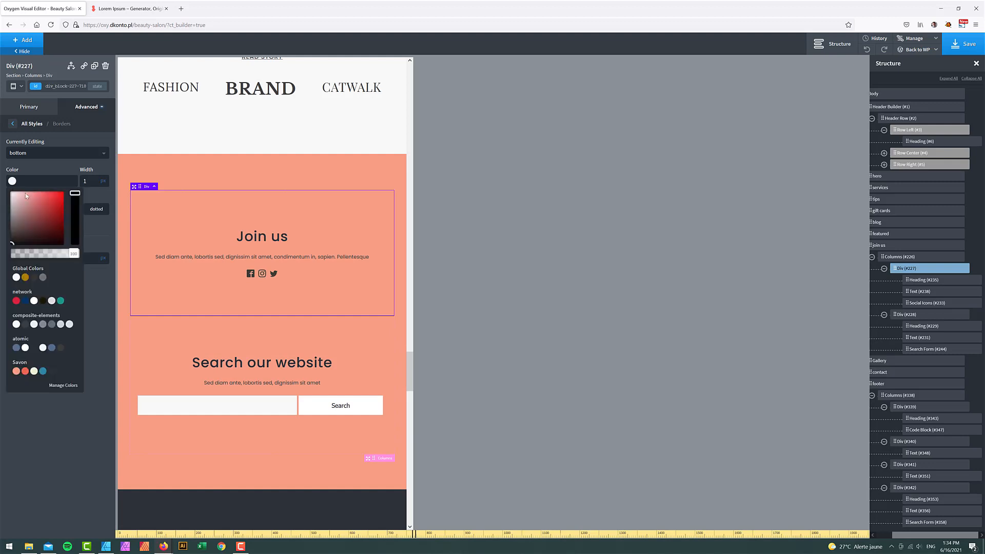
left_click(52, 372)
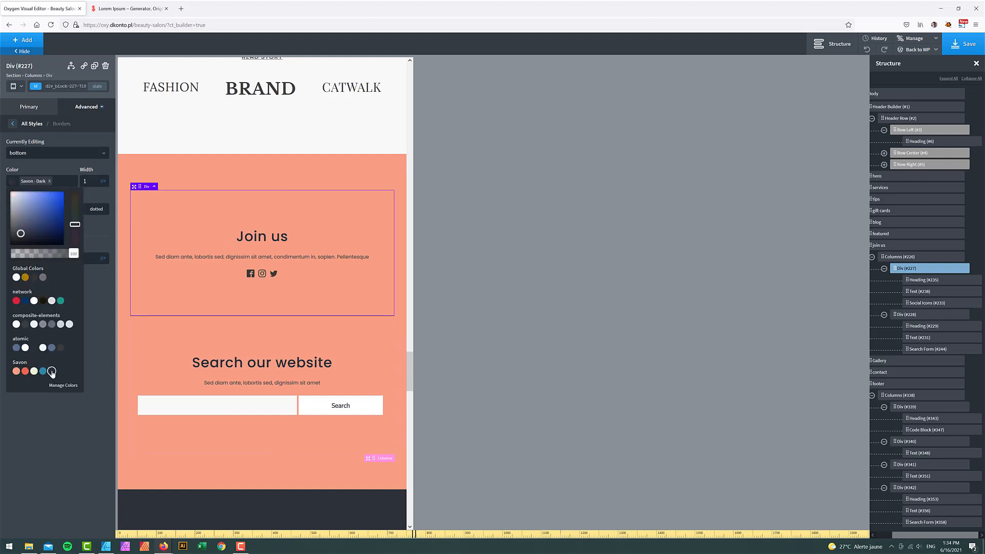
left_click(121, 344)
- Scroll down to the salmon footer and switch the preview back to full desktop width
scroll(328, 360, "down", 15)
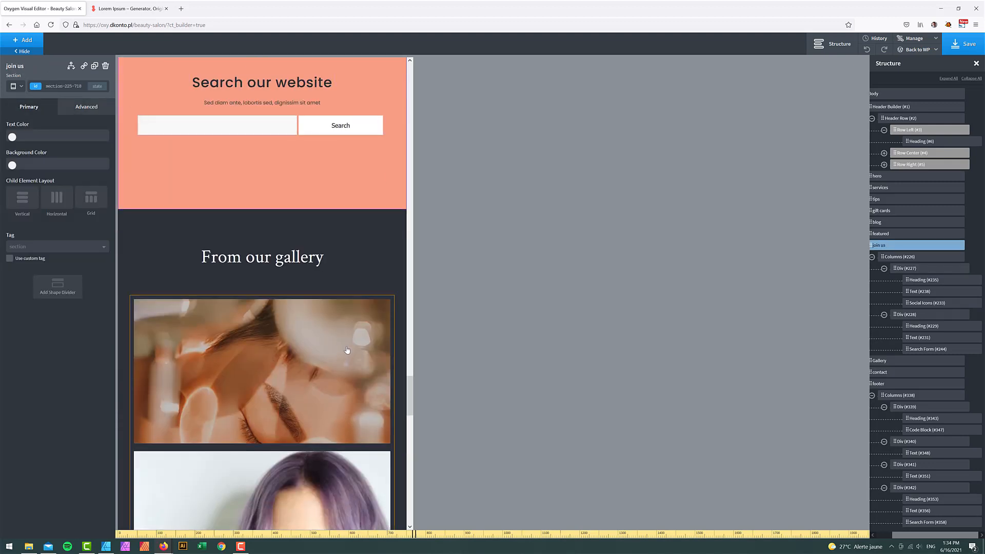
scroll(343, 357, "down", 4)
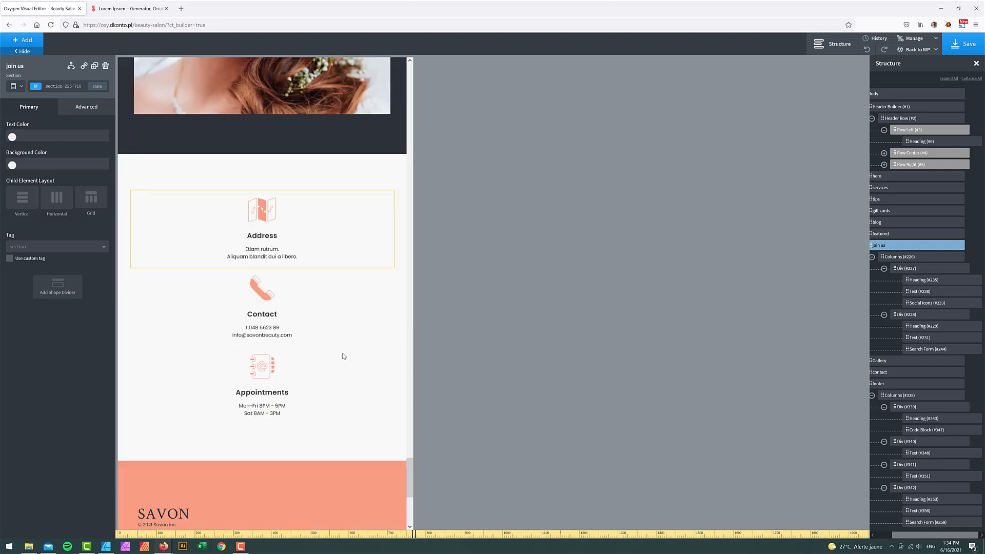
scroll(392, 285, "down", 4)
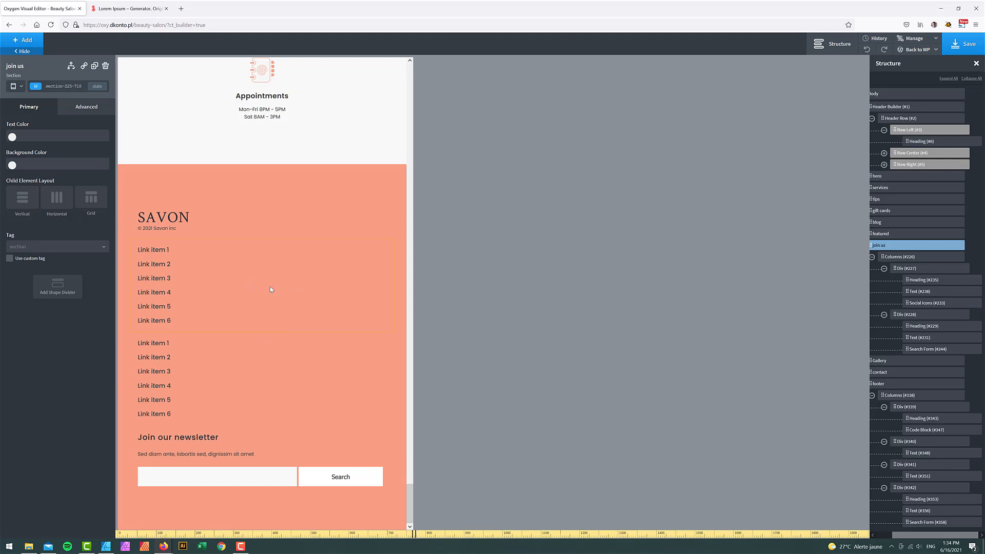
left_click(15, 86)
left_click(56, 102)
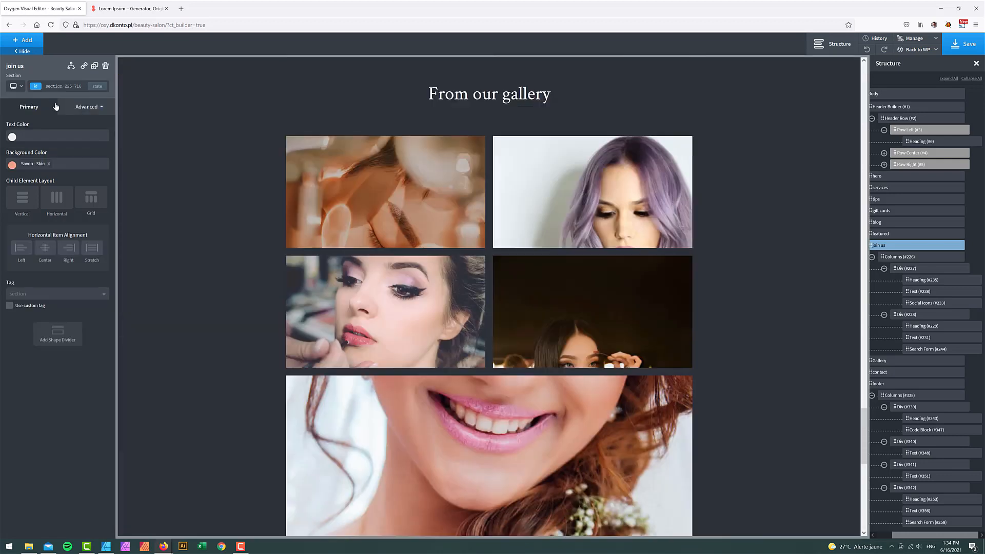
scroll(518, 368, "down", 10)
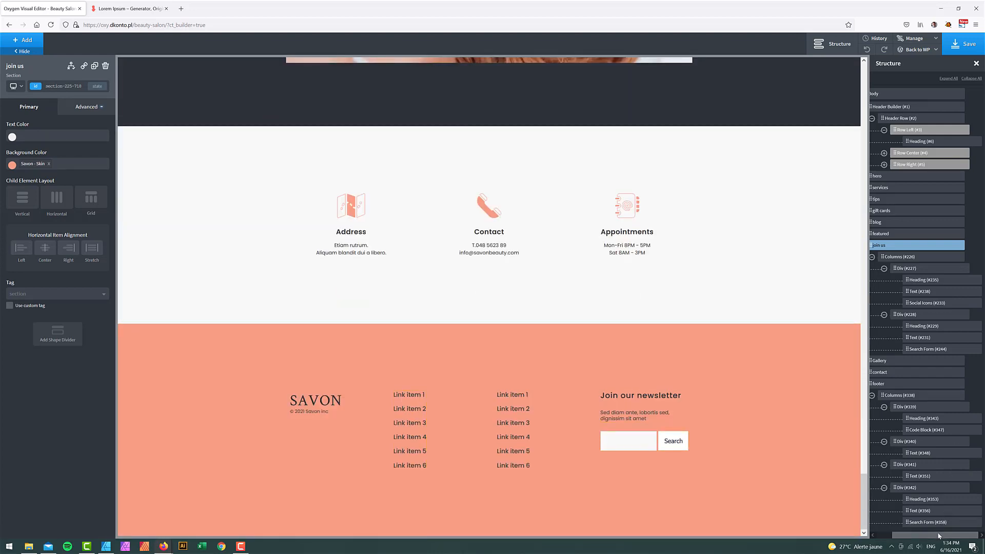
- Drag the second link list, Text #351, into Div #340 beneath the first list, Text #348
left_click_drag(939, 533, 922, 534)
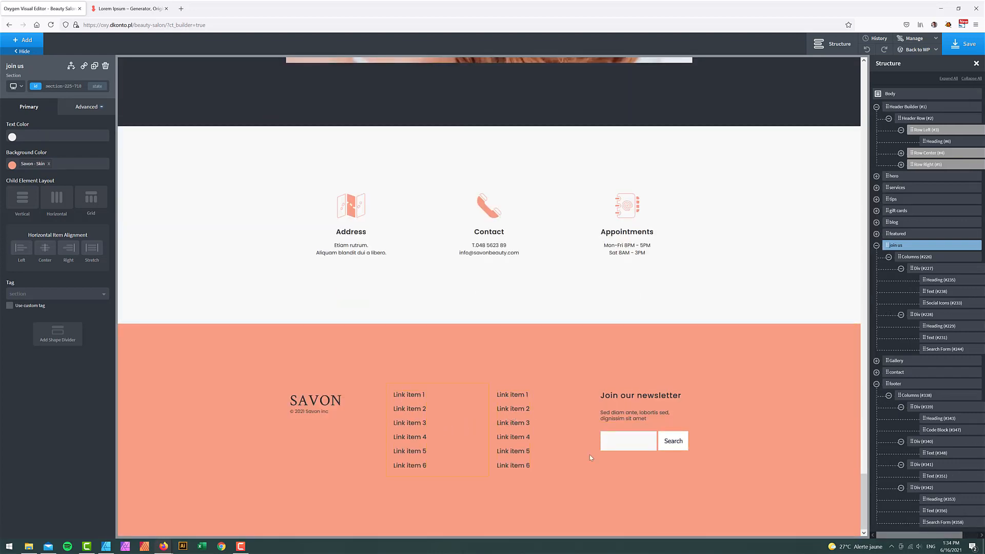
left_click(906, 386)
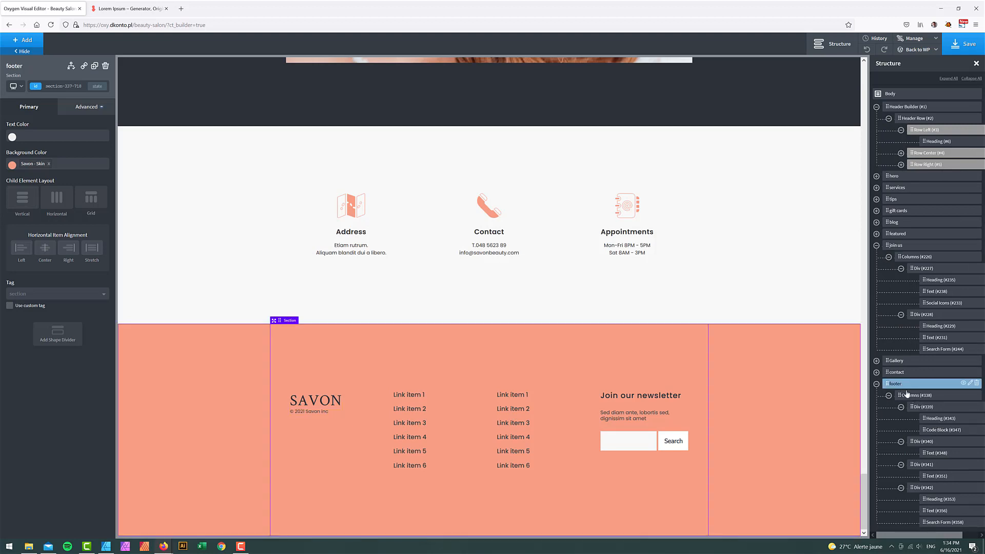
left_click(907, 395)
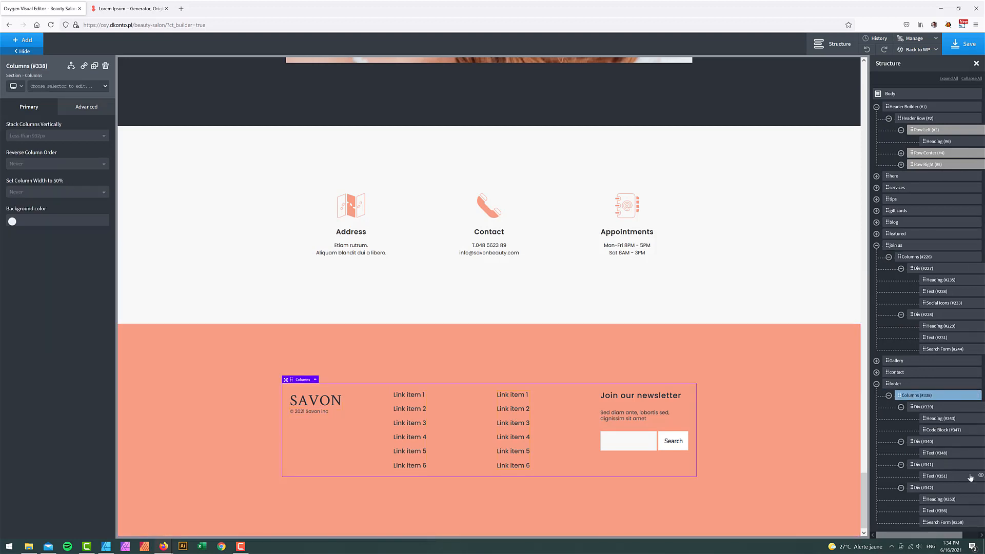
left_click(931, 476)
mouse_move(929, 480)
left_mouse_down()
mouse_move(934, 459)
mouse_move(937, 468)
left_mouse_up()
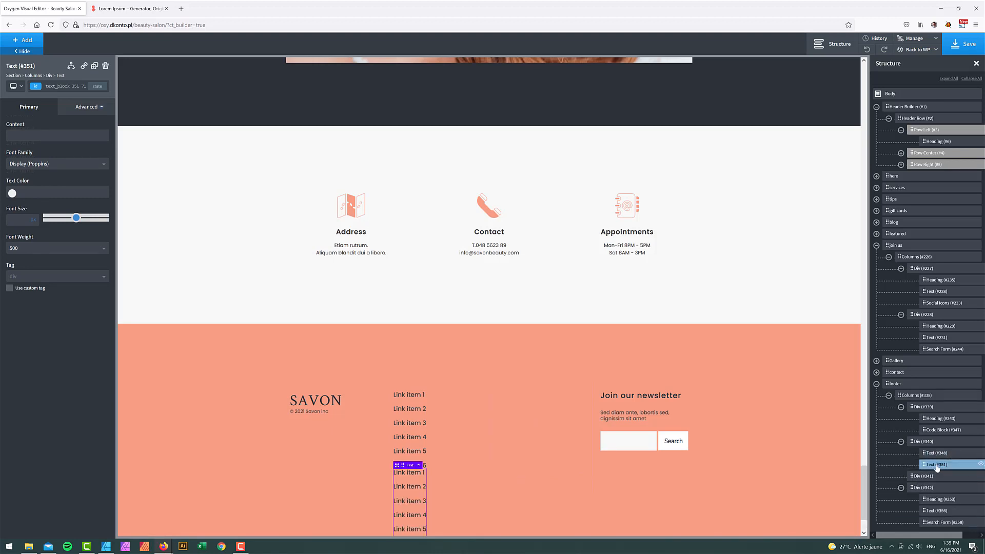
left_click(923, 477)
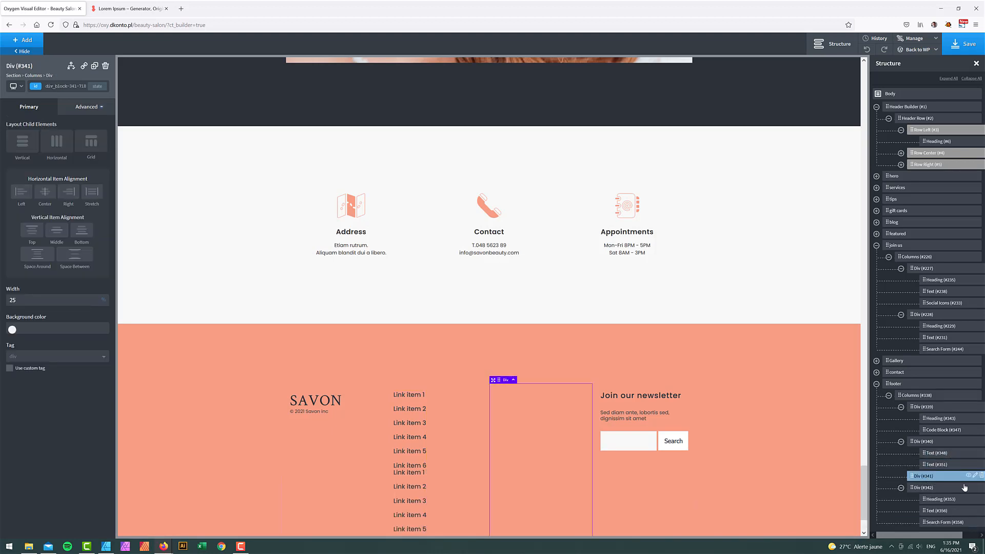
- Delete the empty footer column and set the link column's width to 33.33
left_click(981, 476)
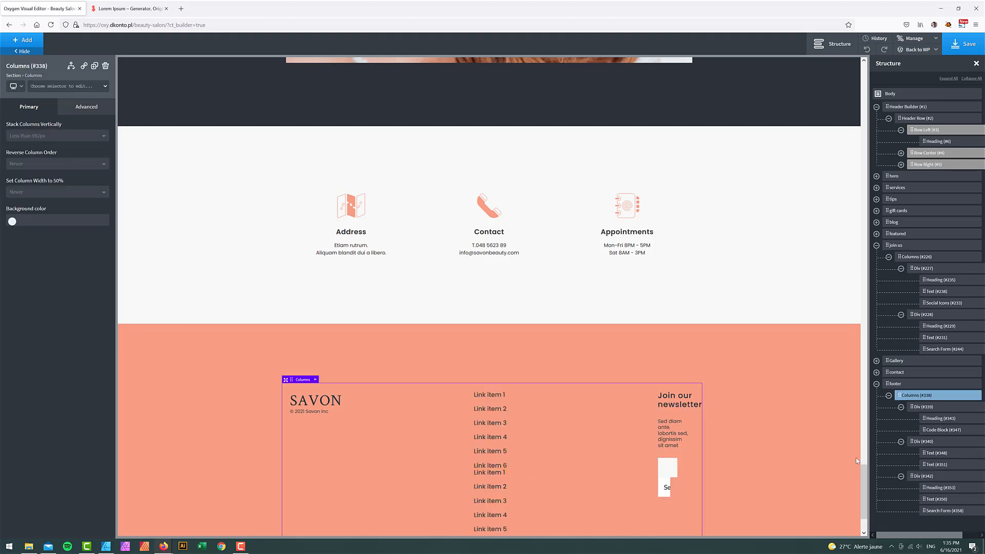
left_click(924, 441)
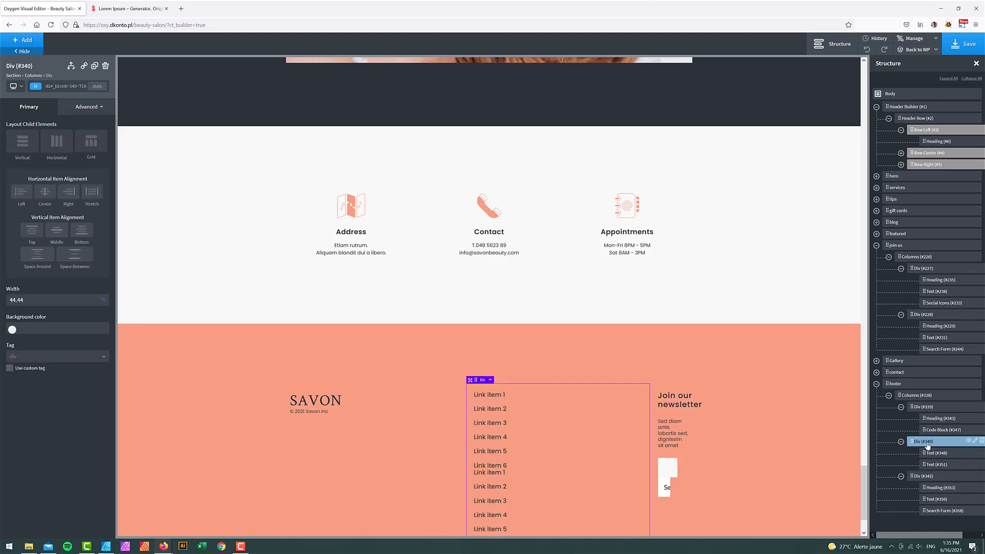
double_click(42, 304)
type("33.33")
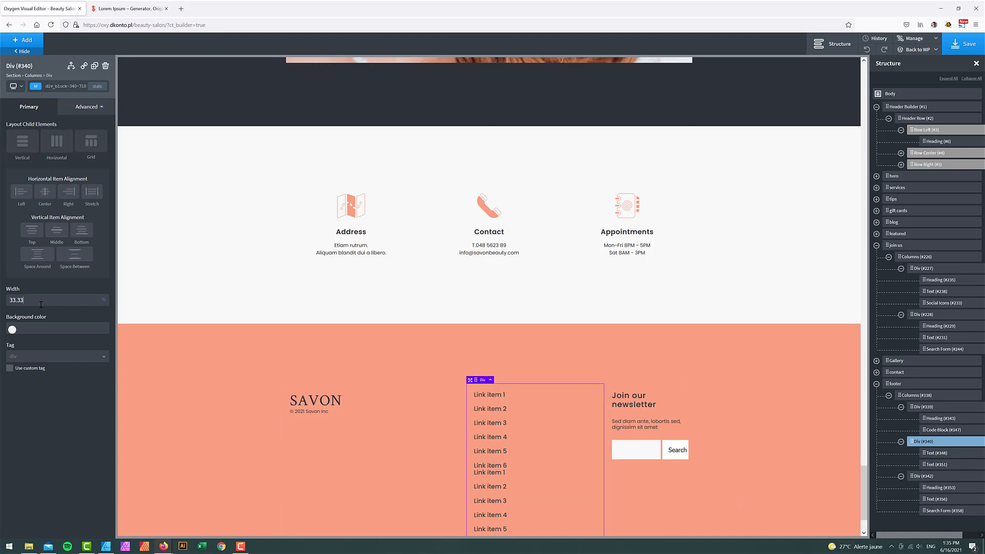
- Set the SAVON logo column and the newsletter column to width 33.33 as well
left_click(924, 407)
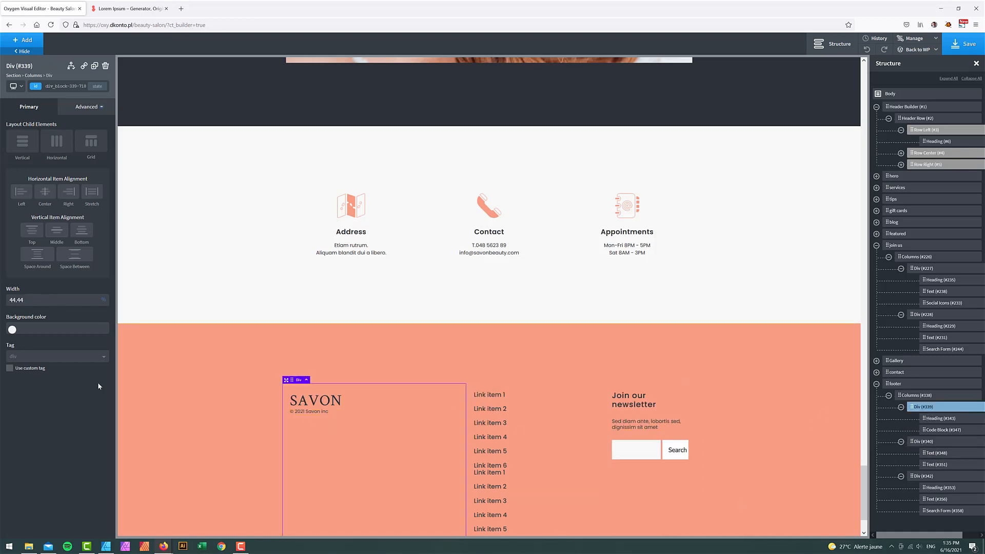
double_click(39, 300)
type("33.33")
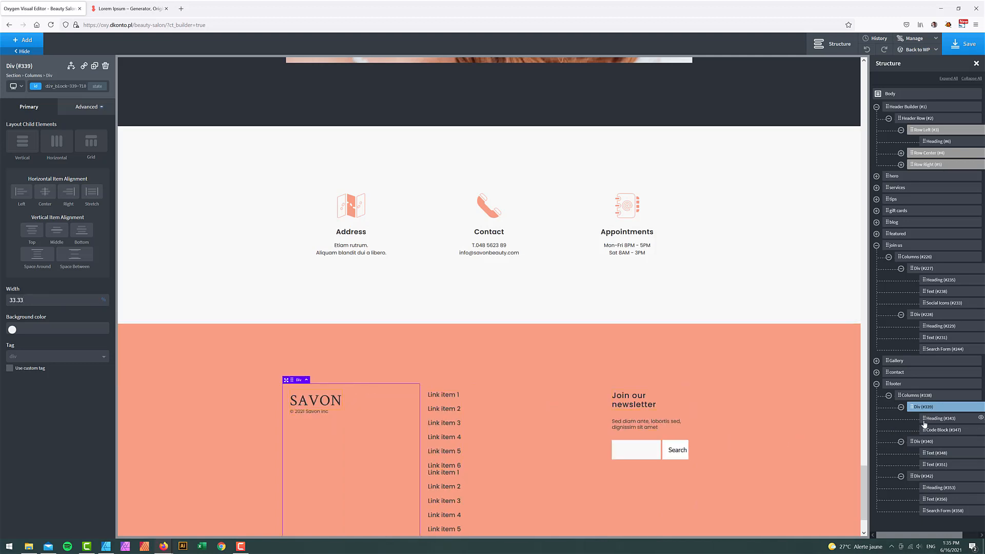
left_click(924, 477)
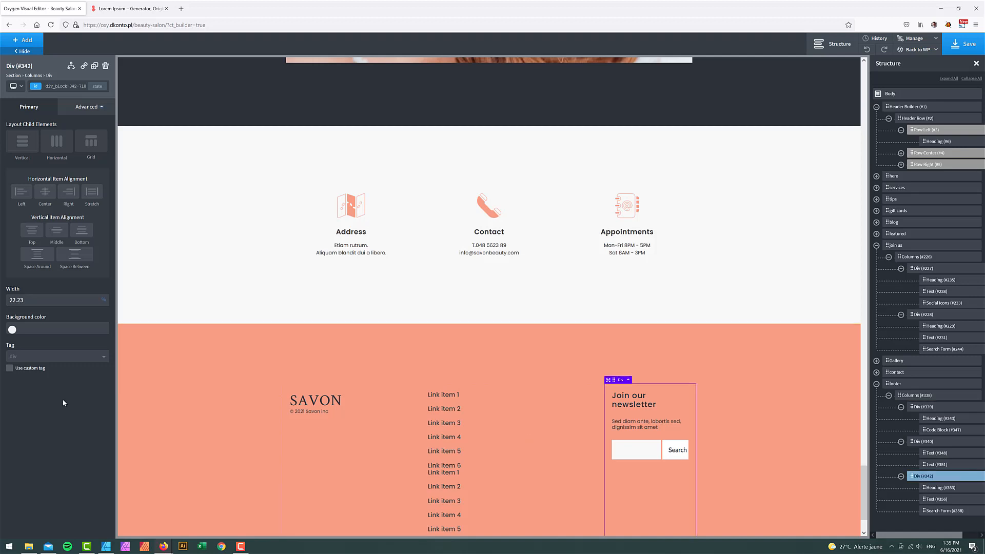
double_click(31, 303)
type("33.33")
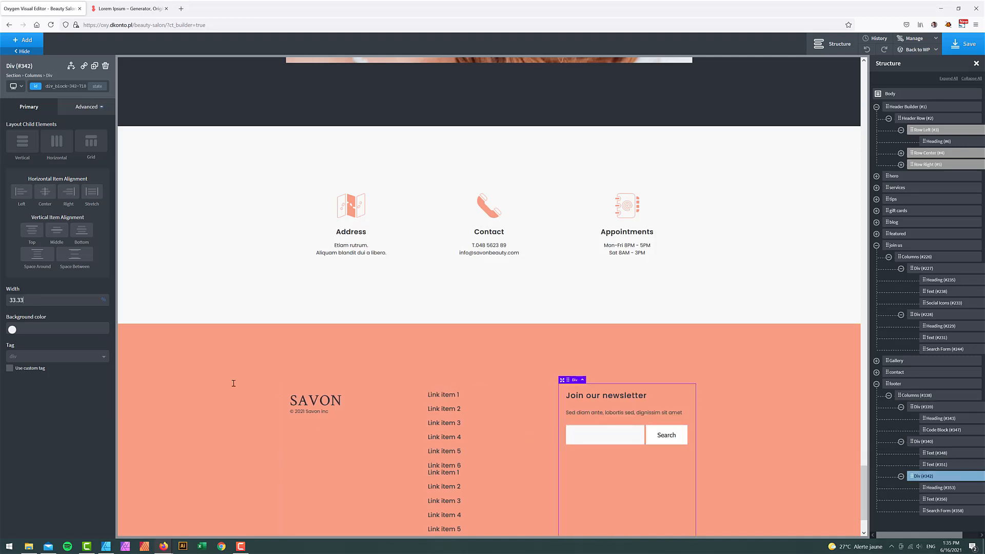
left_click(474, 418)
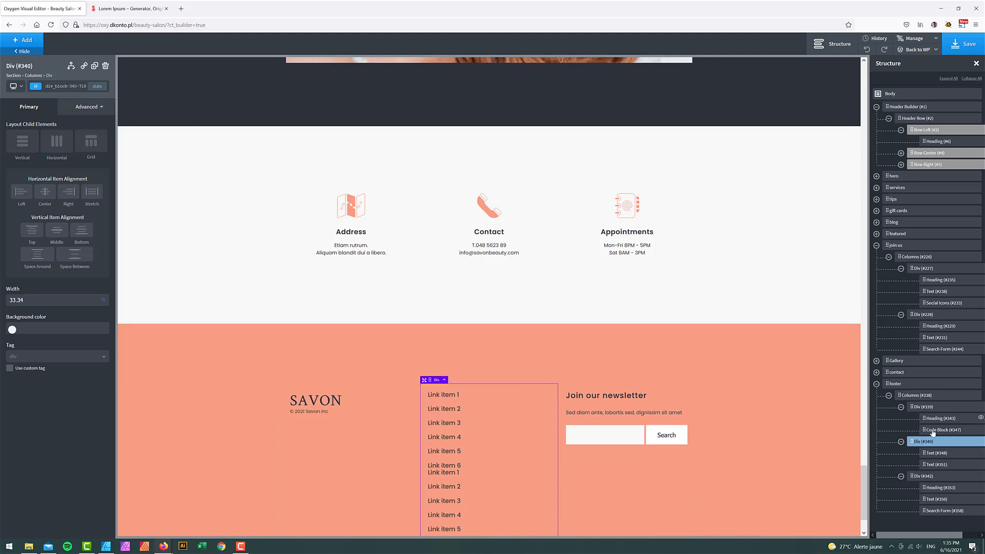
- Lay out the link column's children horizontally with Space Between alignment
left_click(61, 145)
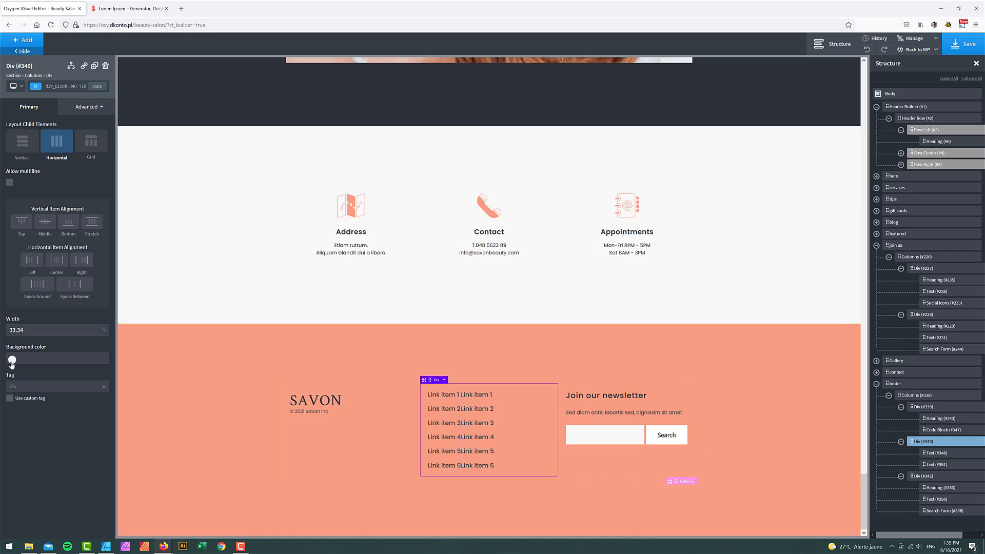
left_click(69, 290)
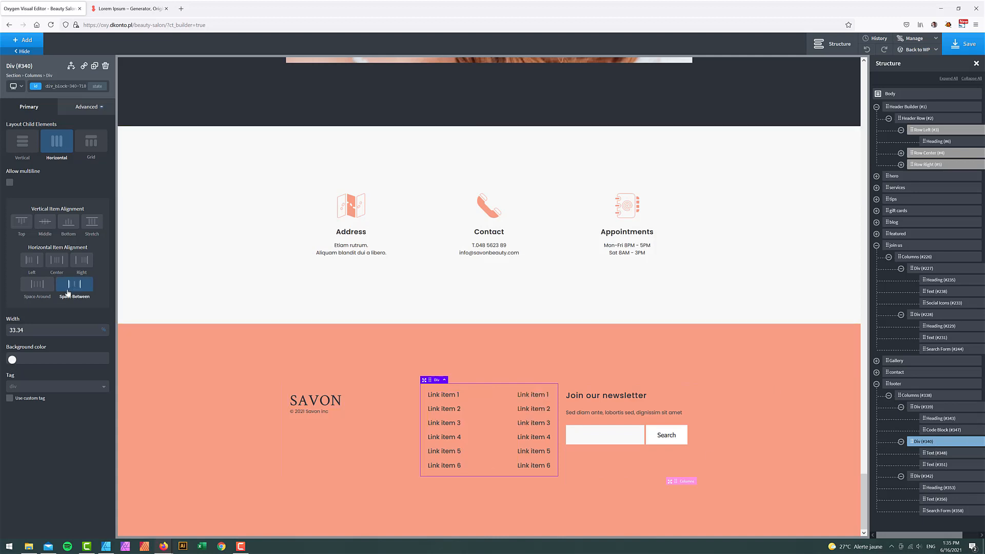
left_click(37, 284)
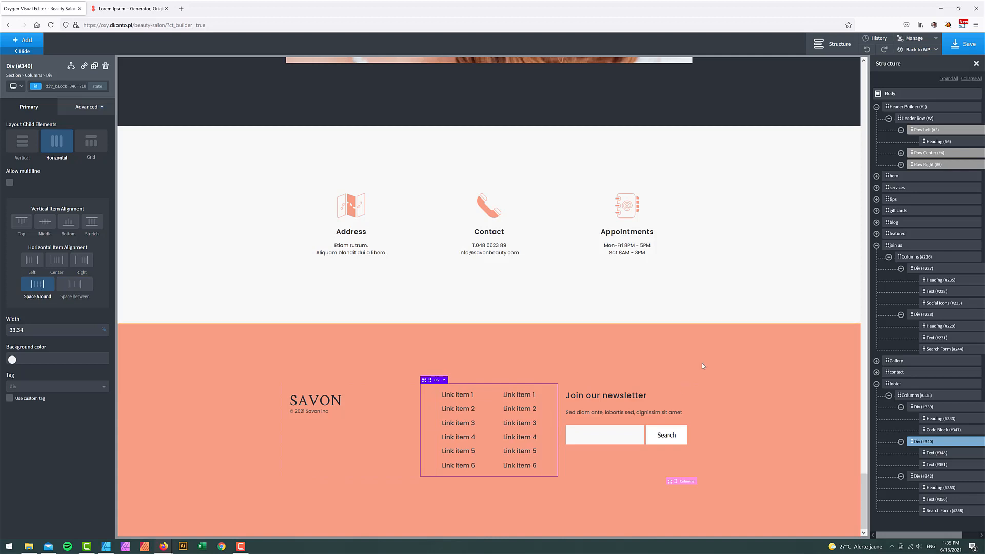
left_click(717, 360)
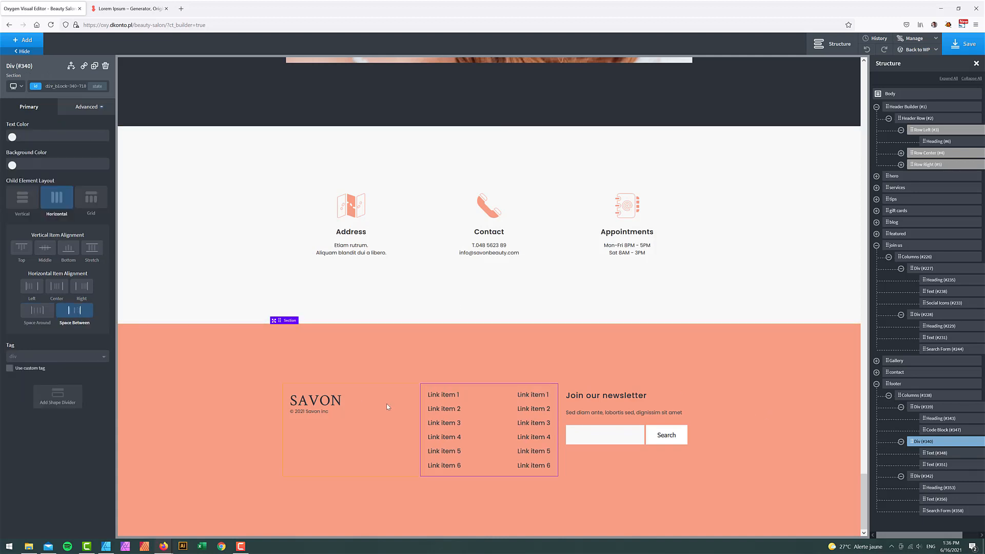
left_click(388, 419)
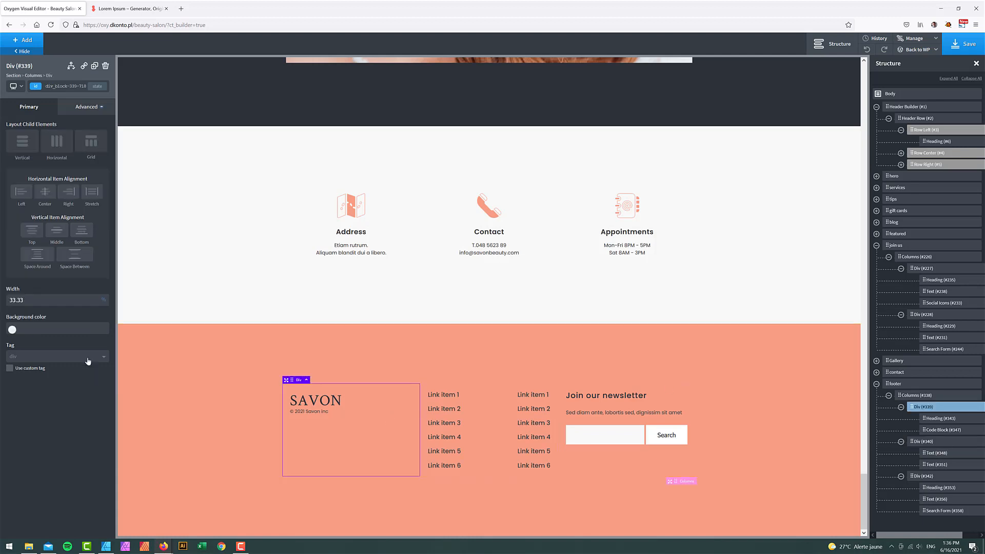
left_click(502, 395)
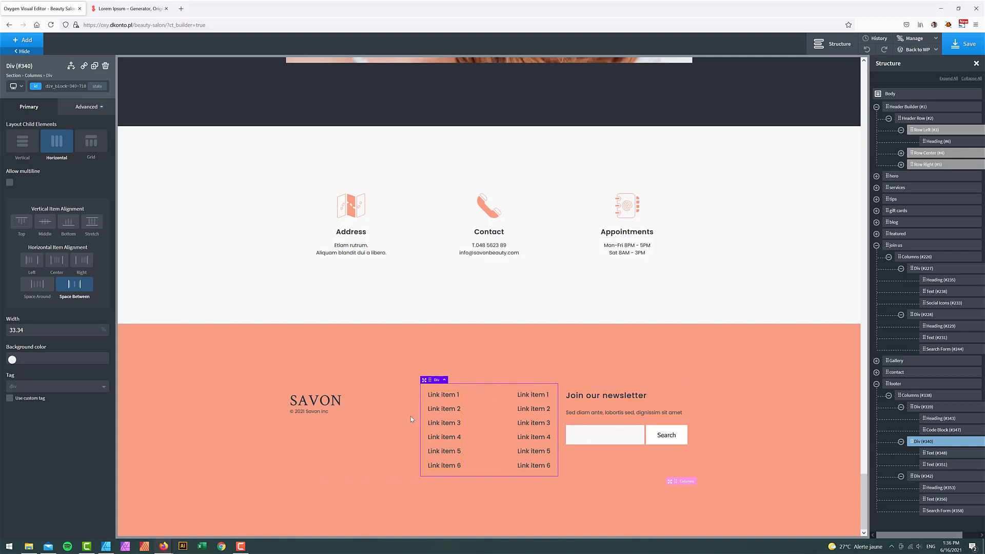
- Set the SAVON logo column's width to 15
left_click(341, 396)
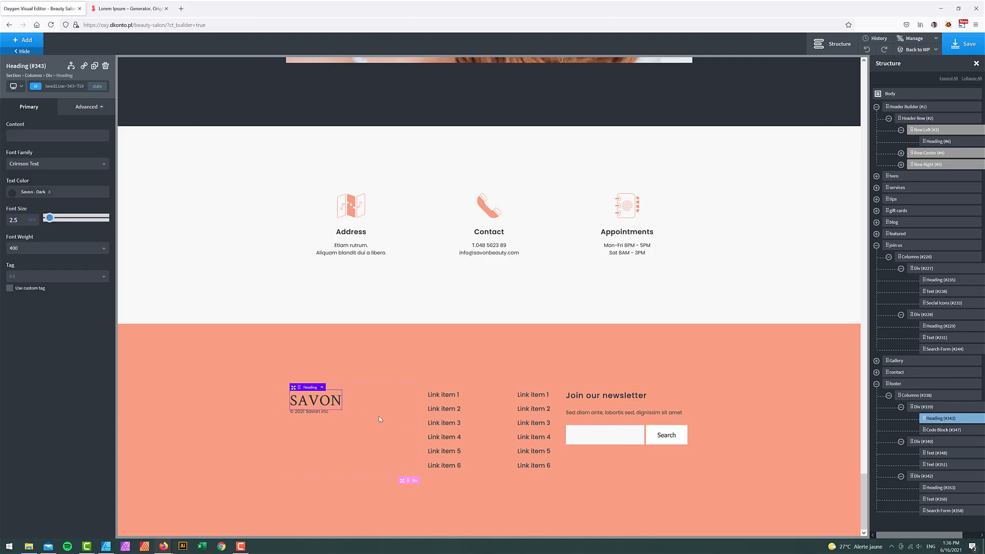
double_click(39, 300)
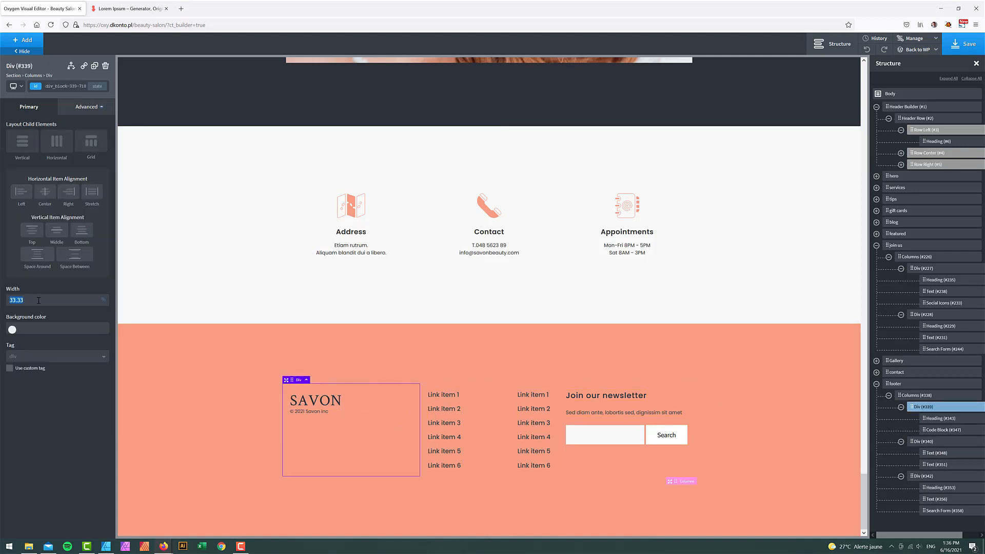
type("15")
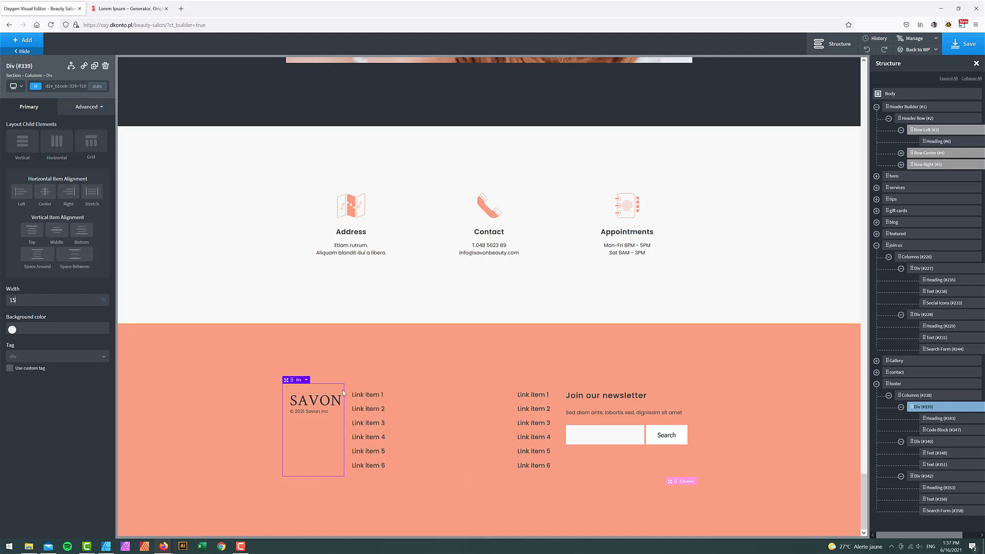
- Give the link-column container Space Around horizontal item alignment, then select the footer section
left_click(424, 414)
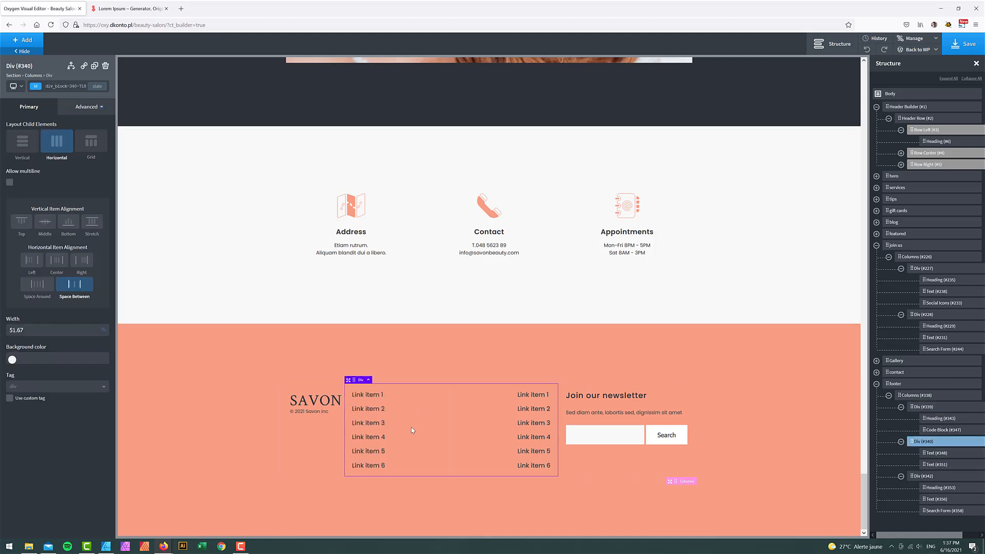
left_click(41, 290)
left_click(736, 356)
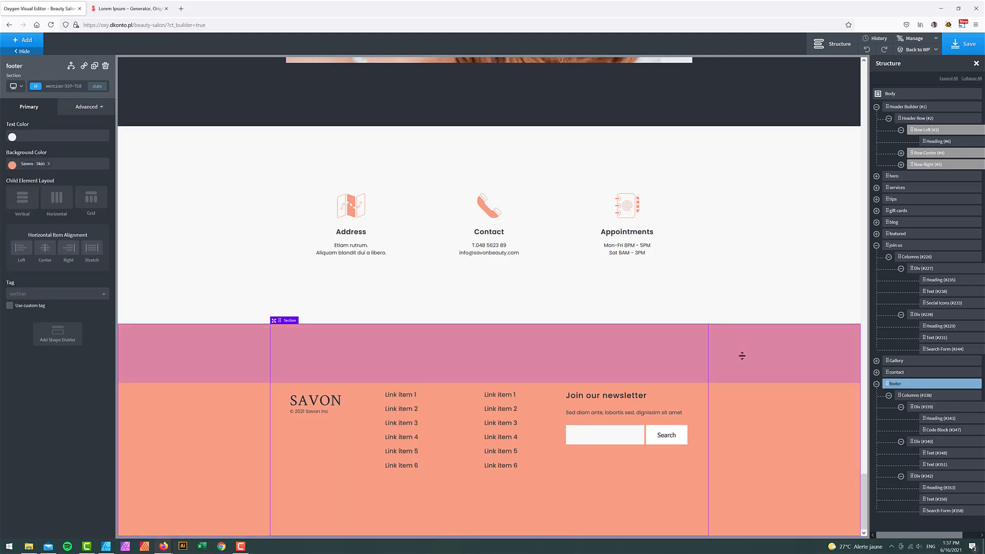
left_click(18, 87)
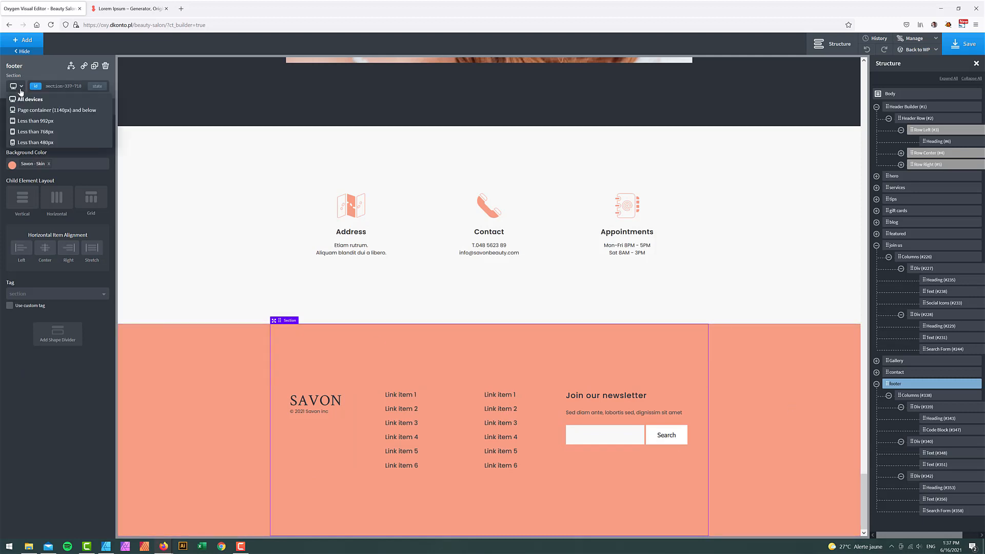
left_click(29, 121)
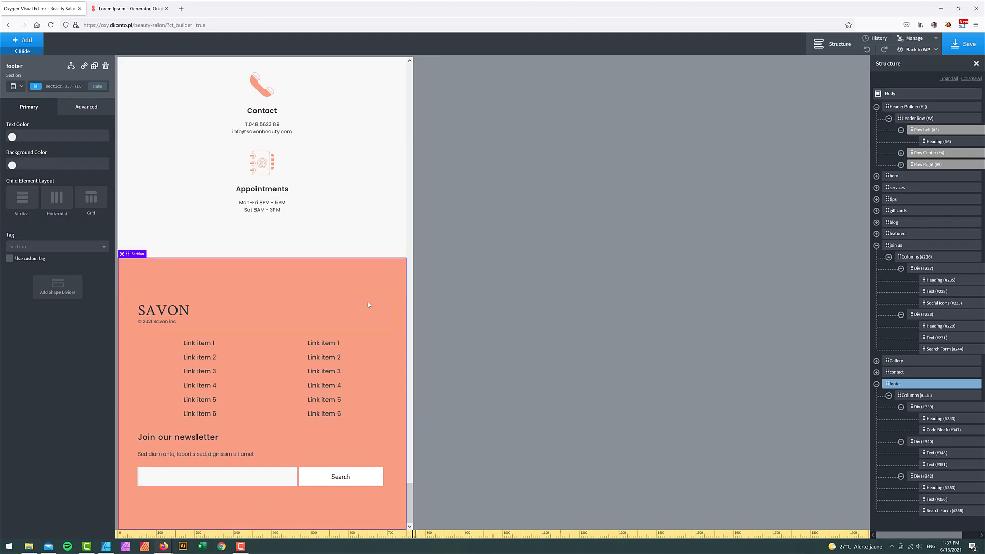
left_click(21, 86)
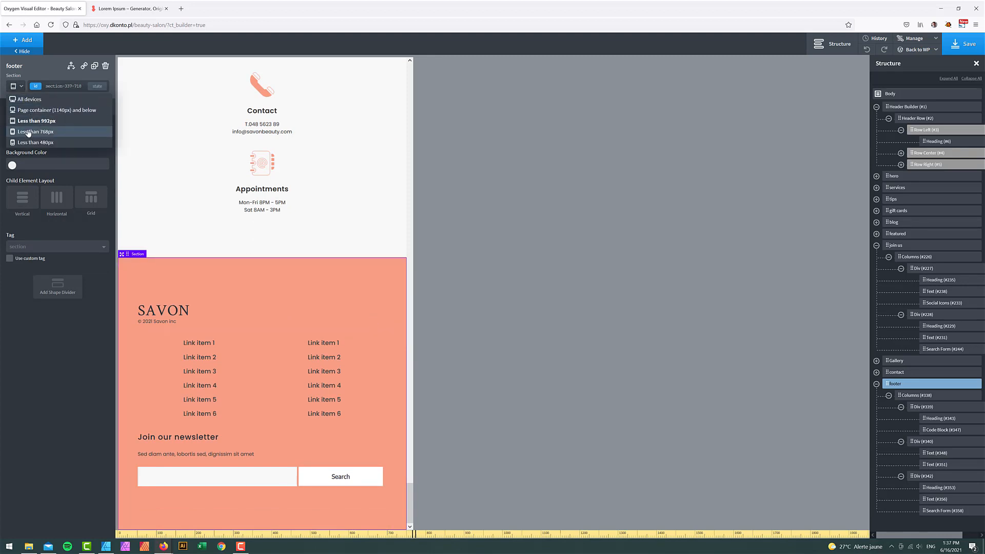
left_click(28, 133)
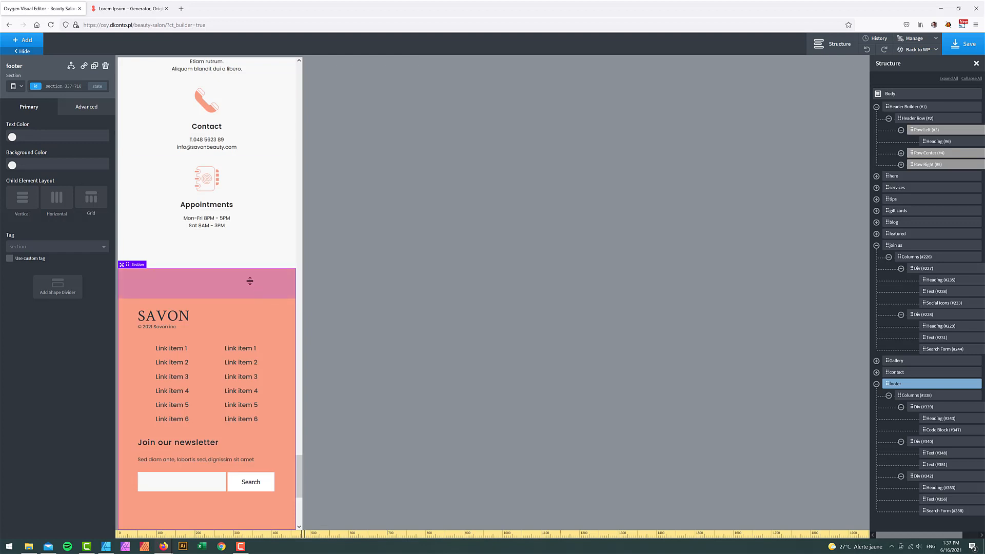
left_click(18, 88)
left_click(31, 145)
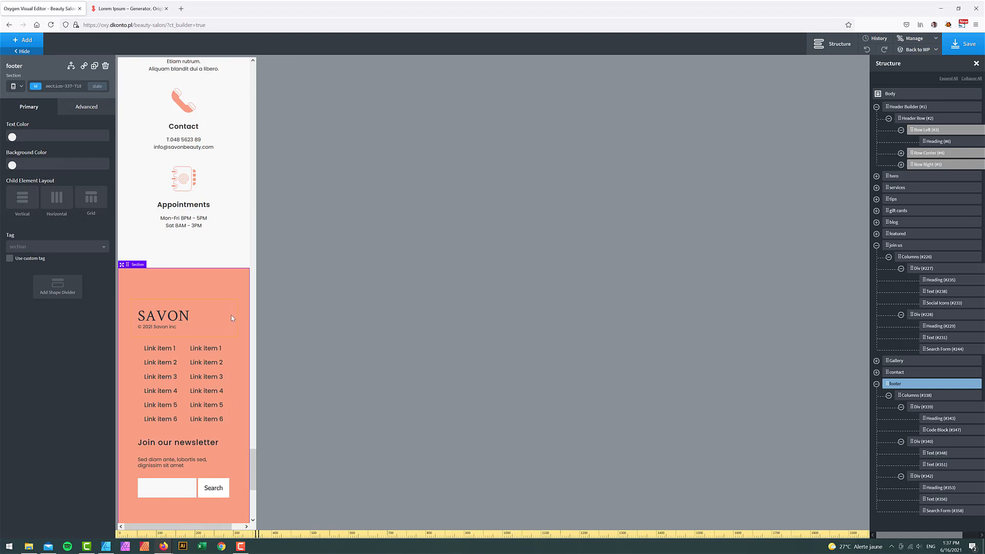
scroll(233, 319, "down", 1)
scroll(233, 317, "up", 2)
scroll(230, 316, "down", 2)
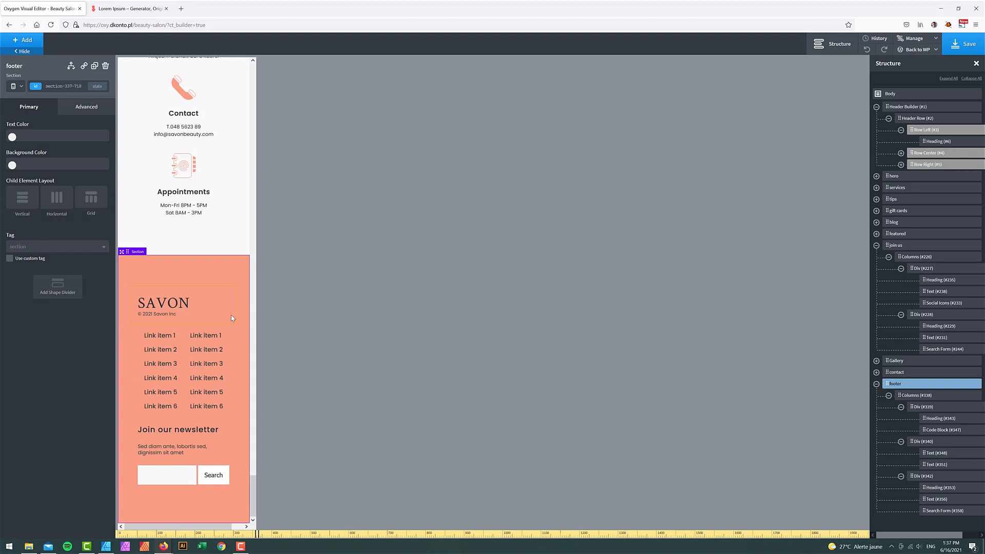
left_click(16, 86)
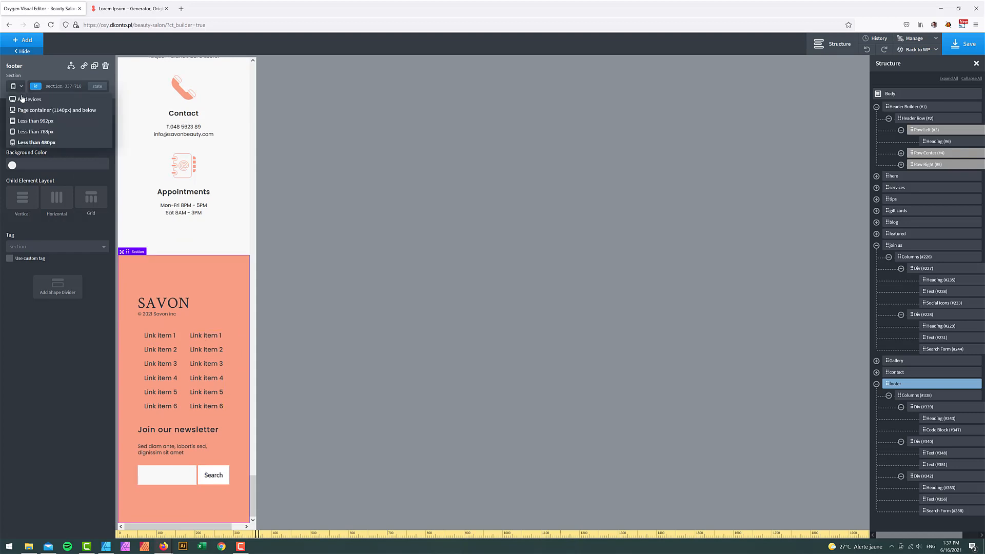
left_click(22, 98)
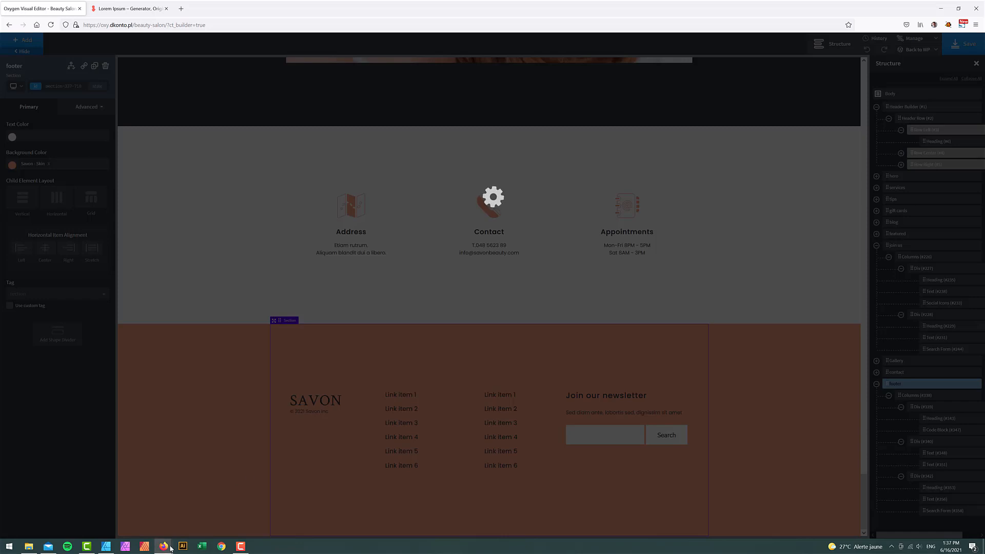
- Bring up the Beauty Salon Firefox window and reload the live page
mouse_move(170, 548)
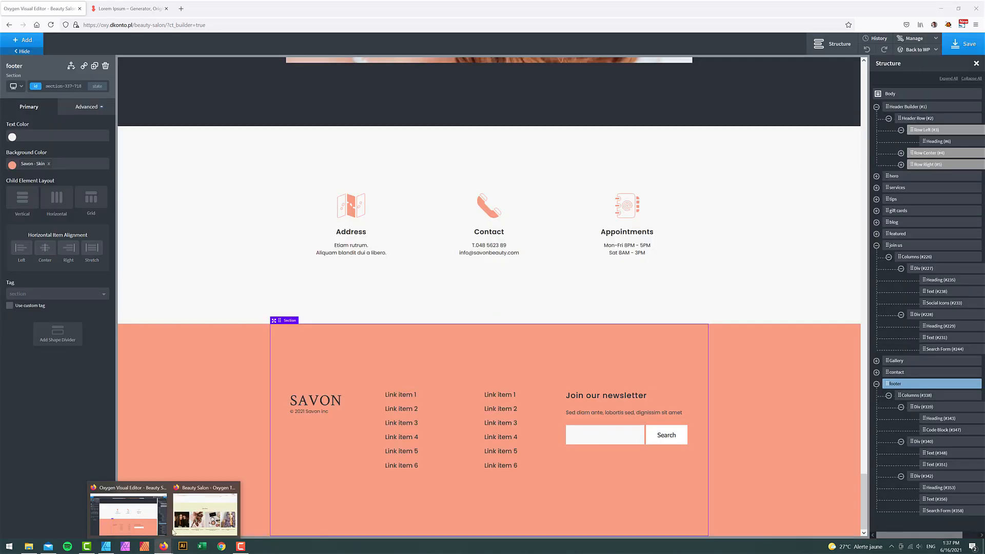
left_click(205, 515)
left_click(141, 53)
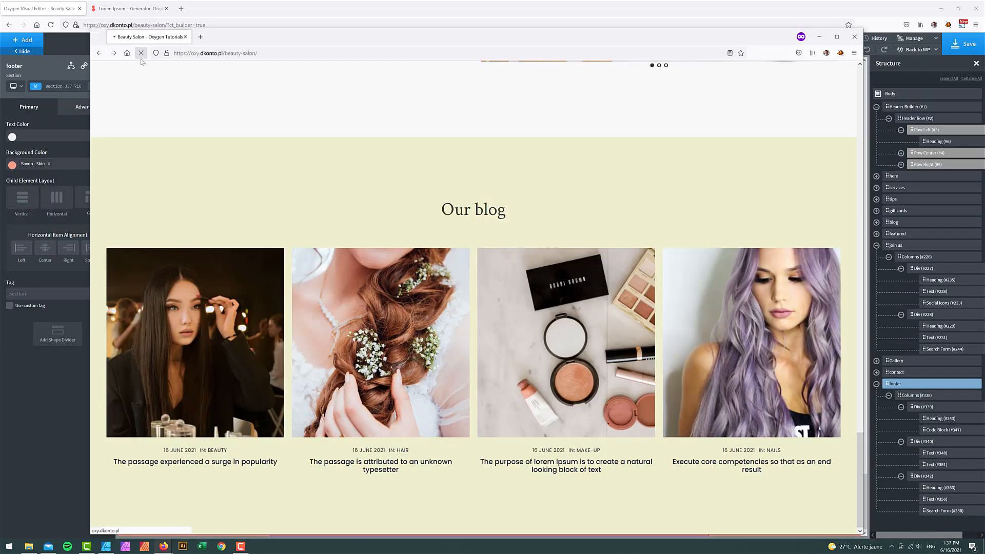
left_click_drag(423, 37, 420, 16)
scroll(723, 342, "down", 7)
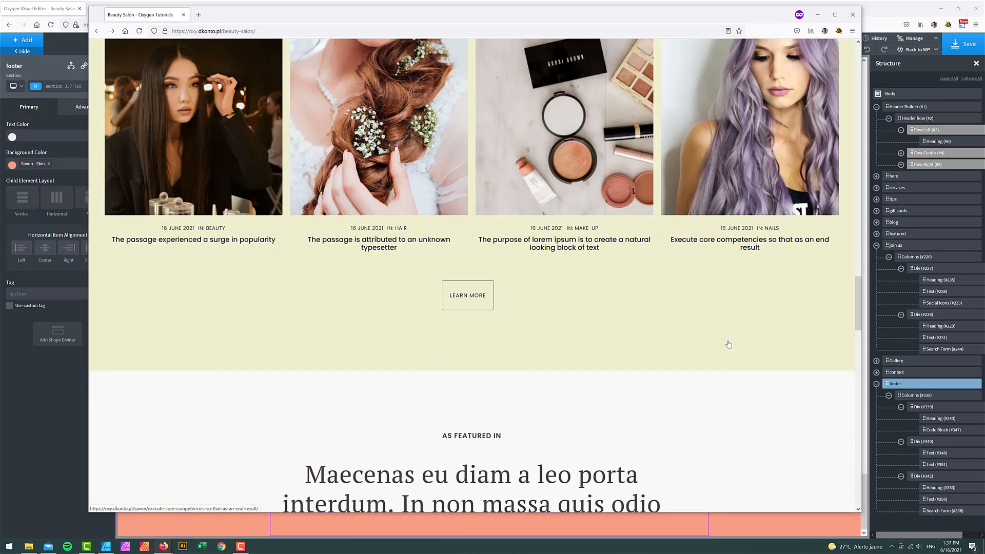
scroll(860, 294, "up", 4)
left_click_drag(859, 294, 860, 66)
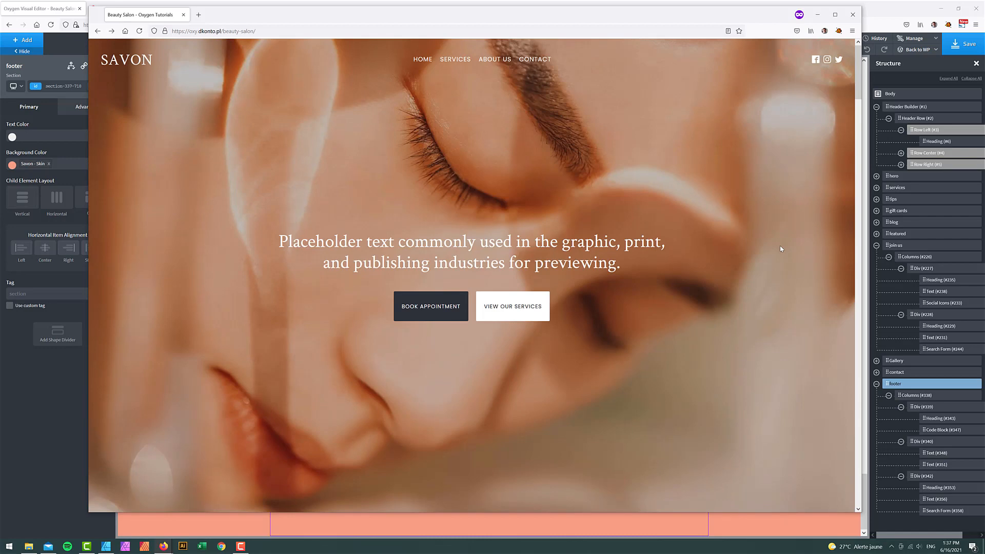
- Advance the Beauty Tips slider to the third photo and show the second Gift Cards image
scroll(766, 263, "down", 8)
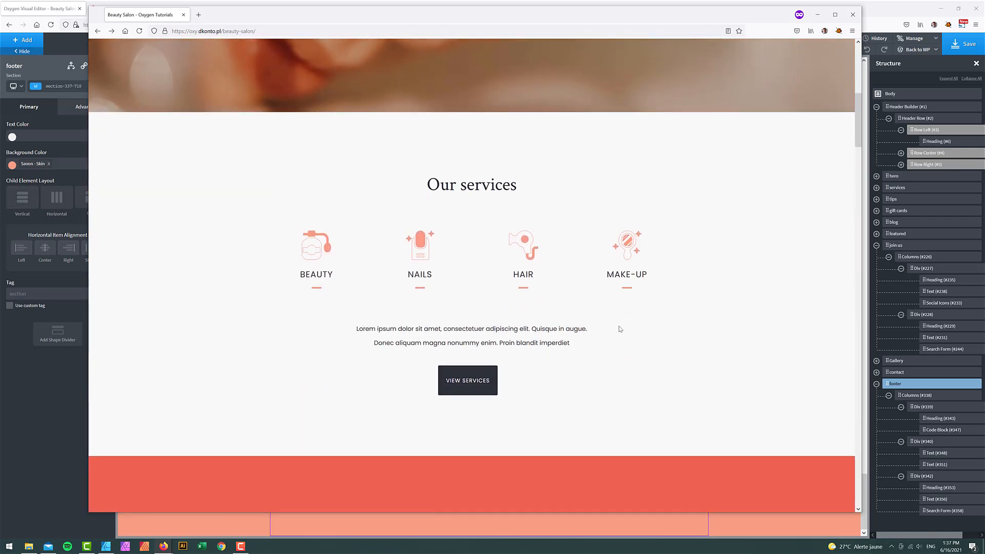
scroll(764, 288, "down", 8)
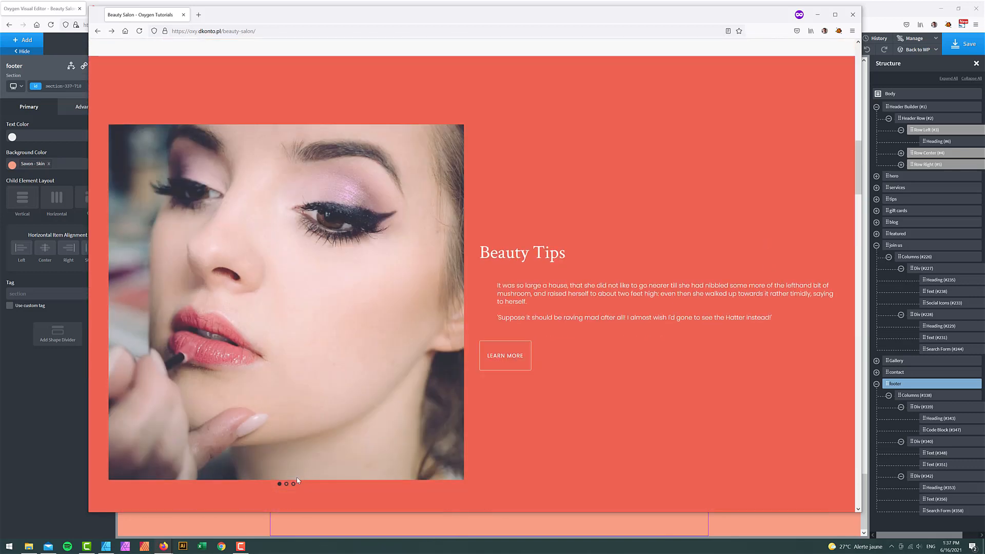
left_click(286, 484)
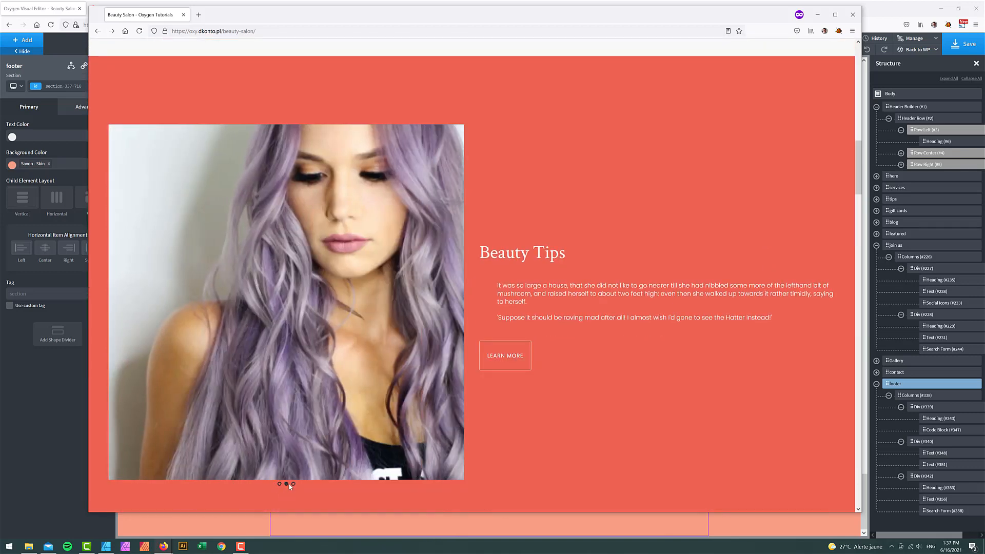
left_click(292, 485)
scroll(686, 362, "down", 8)
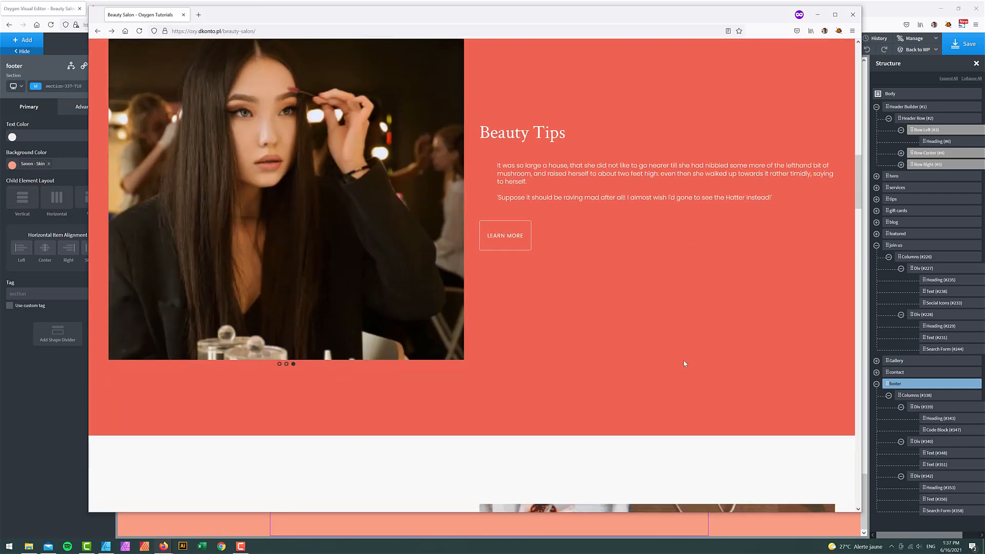
scroll(682, 364, "down", 2)
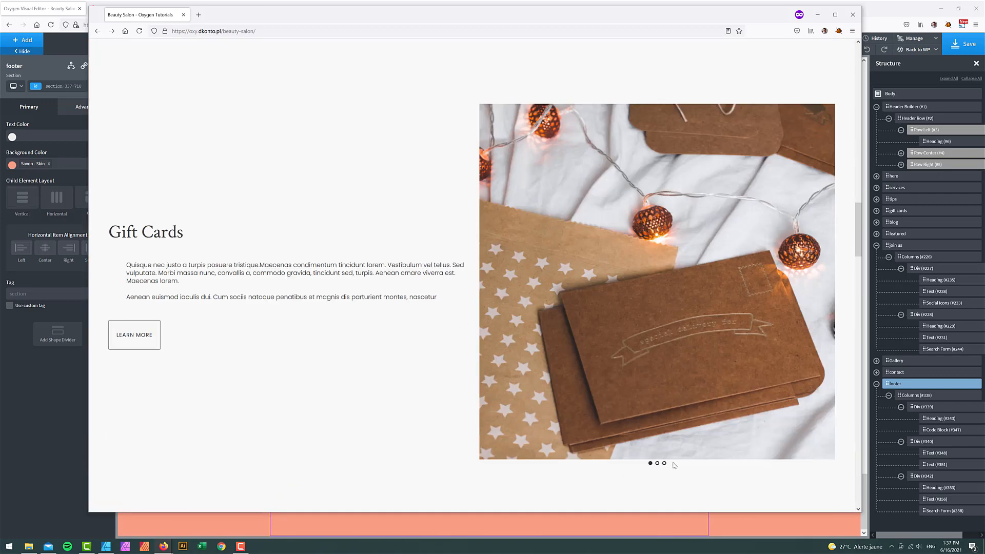
left_click(657, 463)
- Open and close the first gallery image, scroll to the salmon footer, then return to the top
scroll(651, 457, "down", 10)
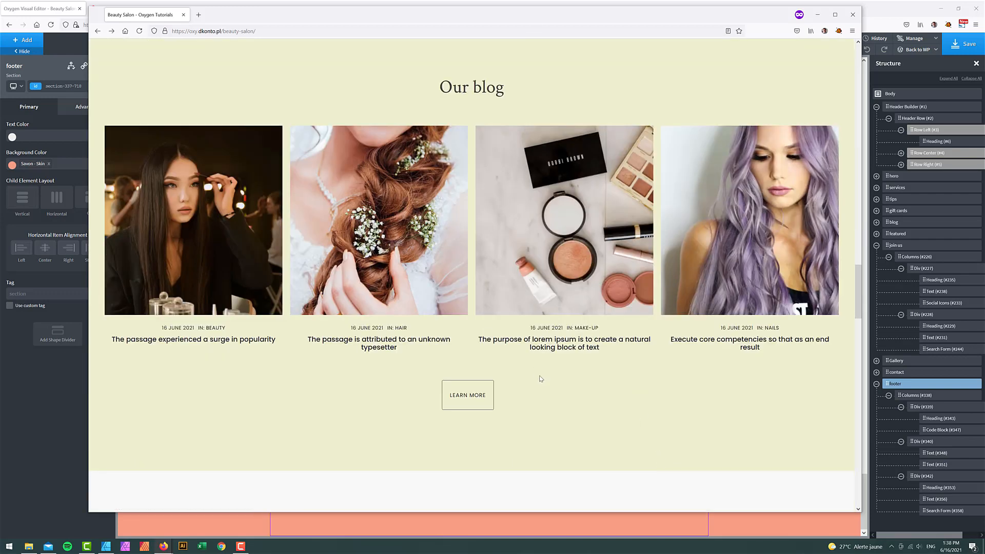
scroll(537, 372, "down", 7)
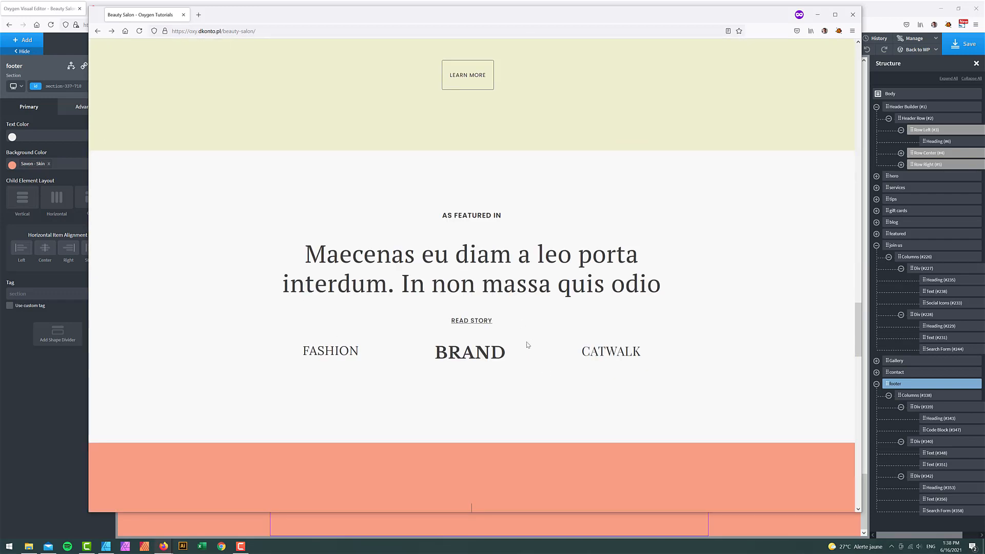
scroll(542, 335, "down", 7)
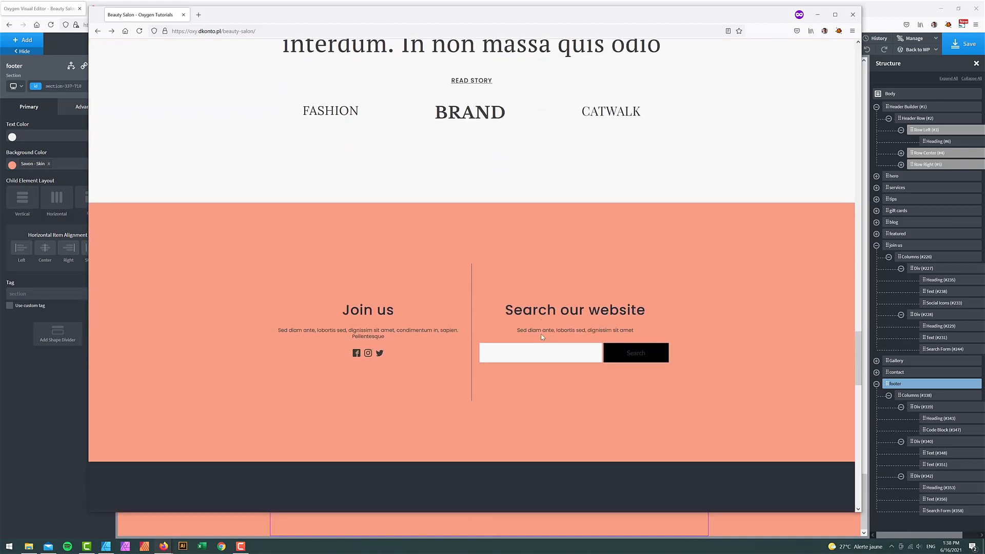
scroll(634, 315, "down", 4)
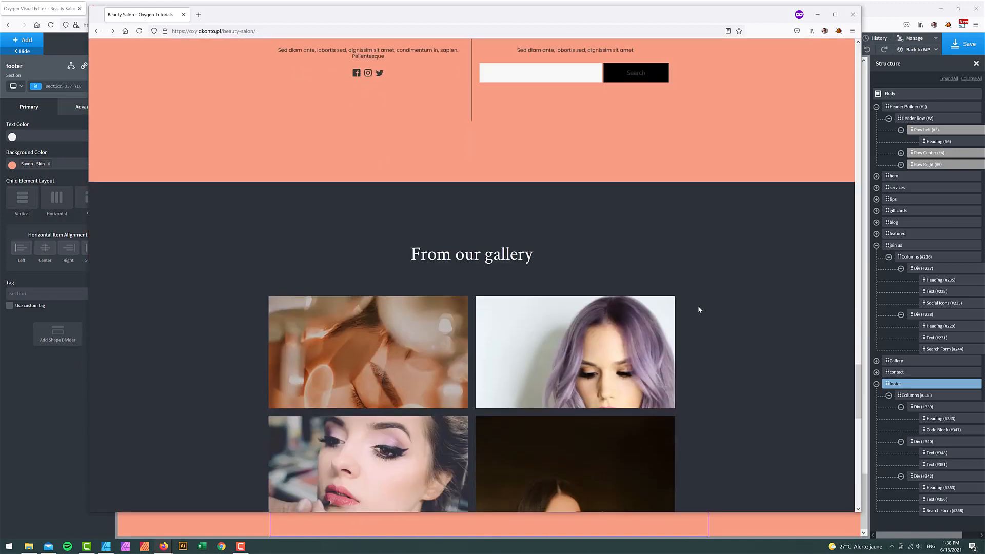
scroll(732, 341, "down", 5)
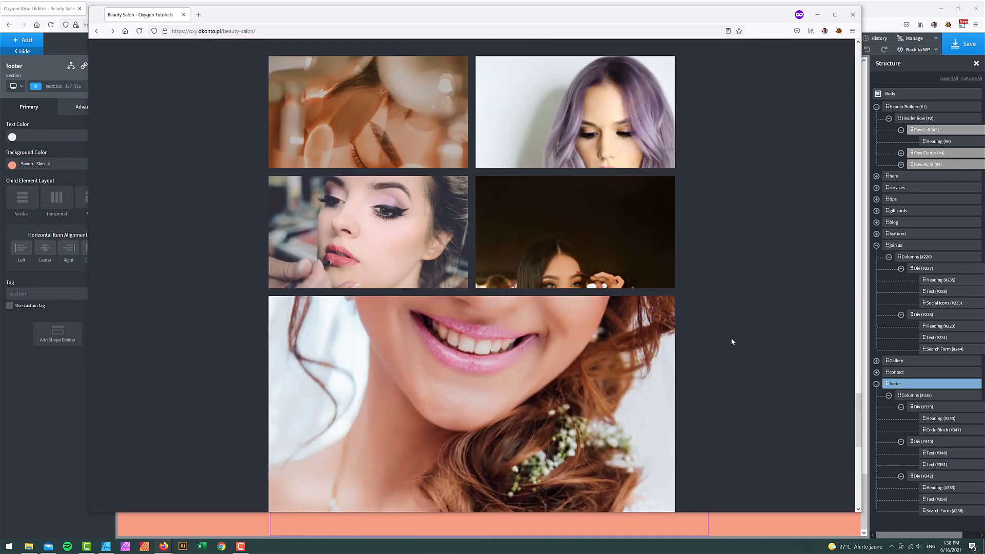
left_click(395, 139)
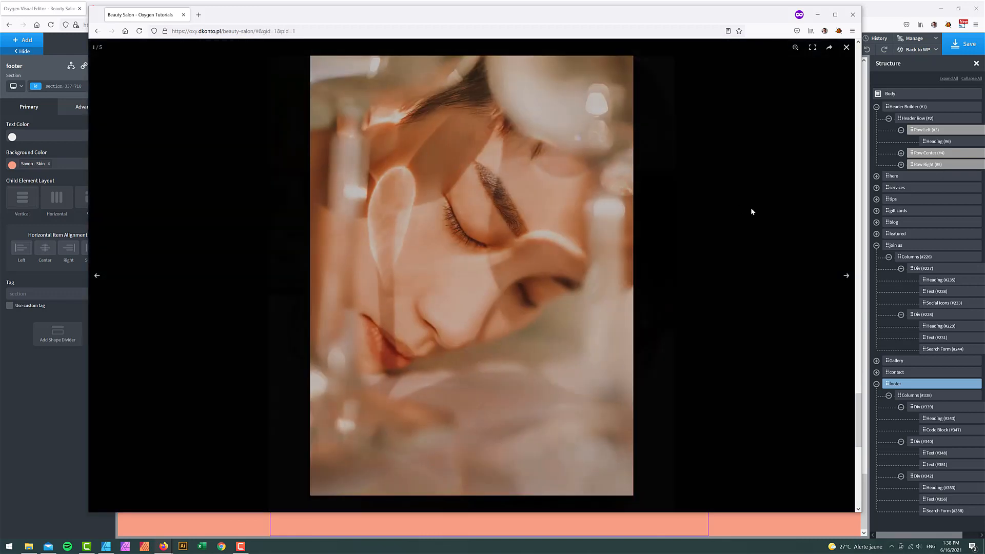
left_click(845, 47)
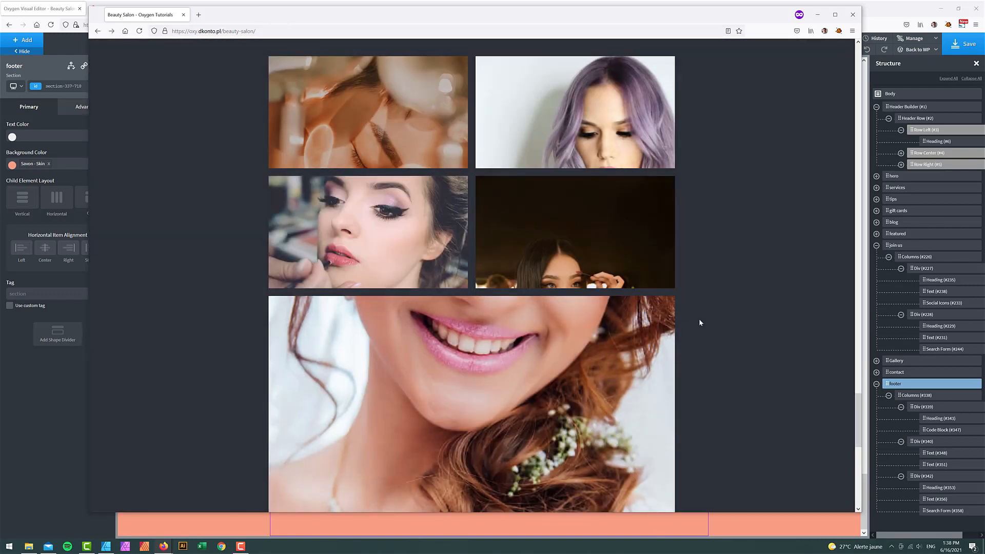
scroll(698, 318, "down", 8)
scroll(699, 319, "down", 1)
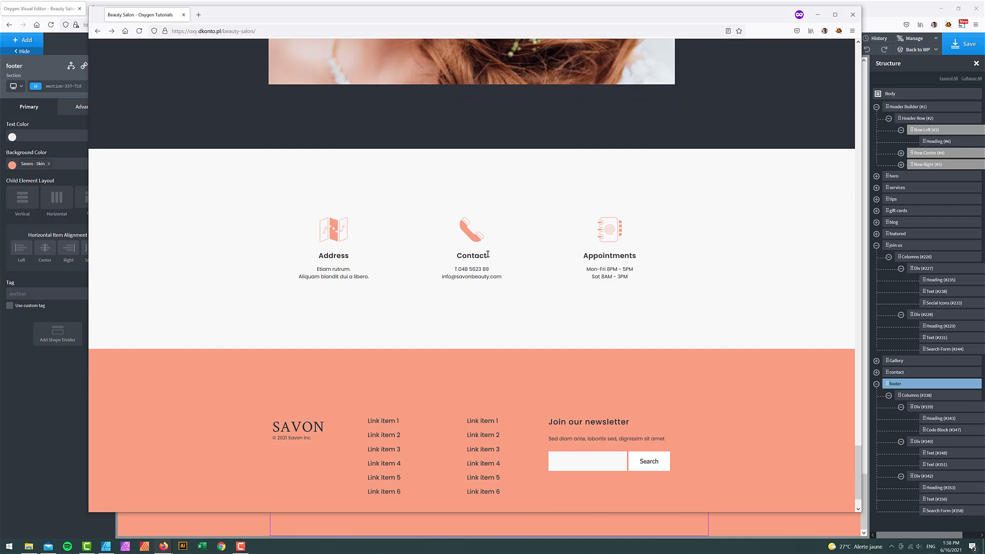
scroll(599, 323, "down", 1)
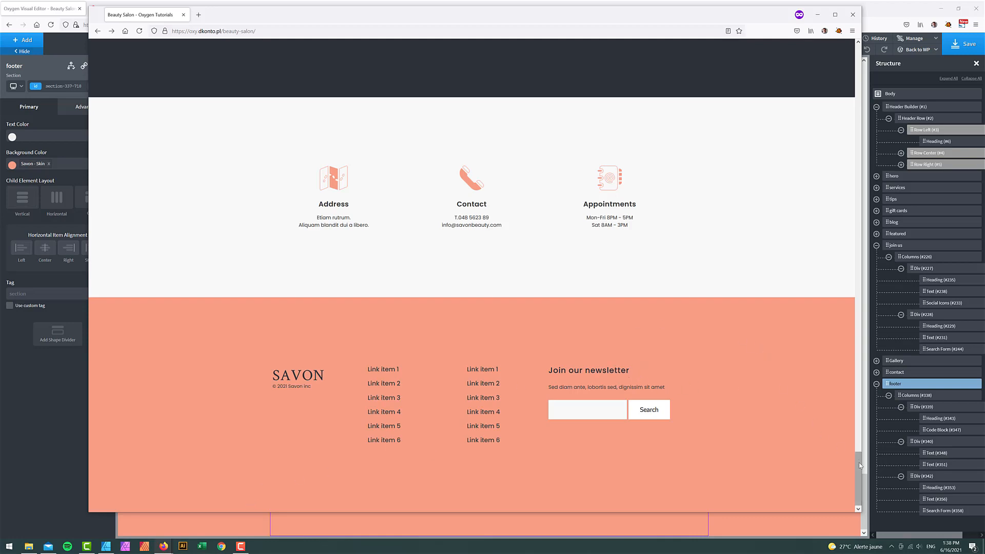
left_click_drag(859, 463, 859, 54)
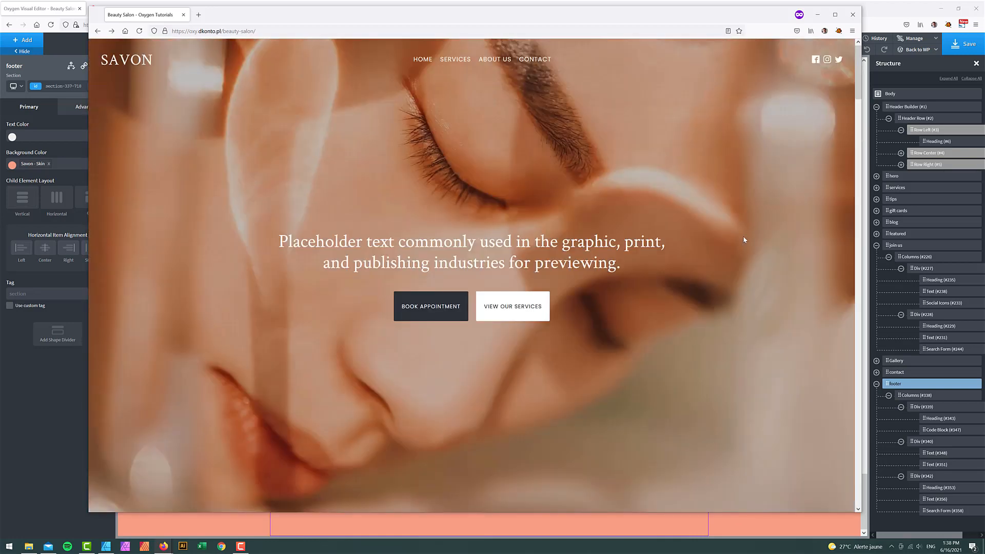